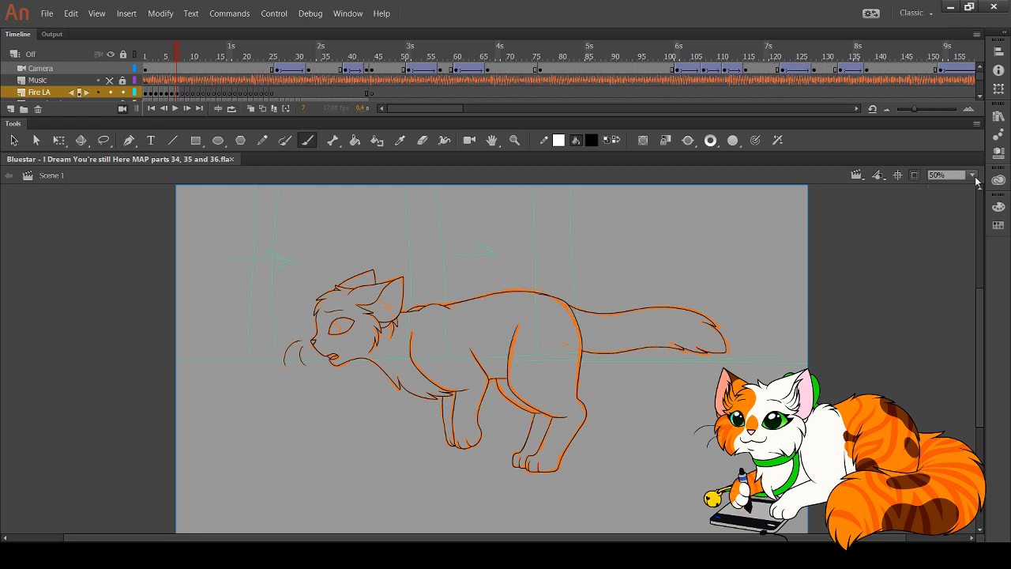
Play the animation from the first frame with the whole stage in view to review the cat sequence
key(ctrl+2)
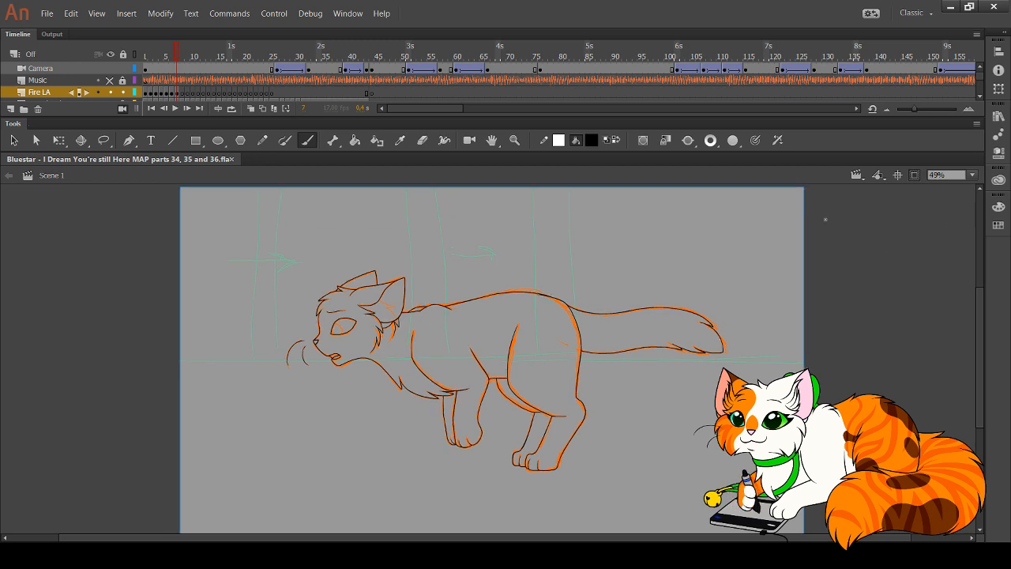
click(150, 108)
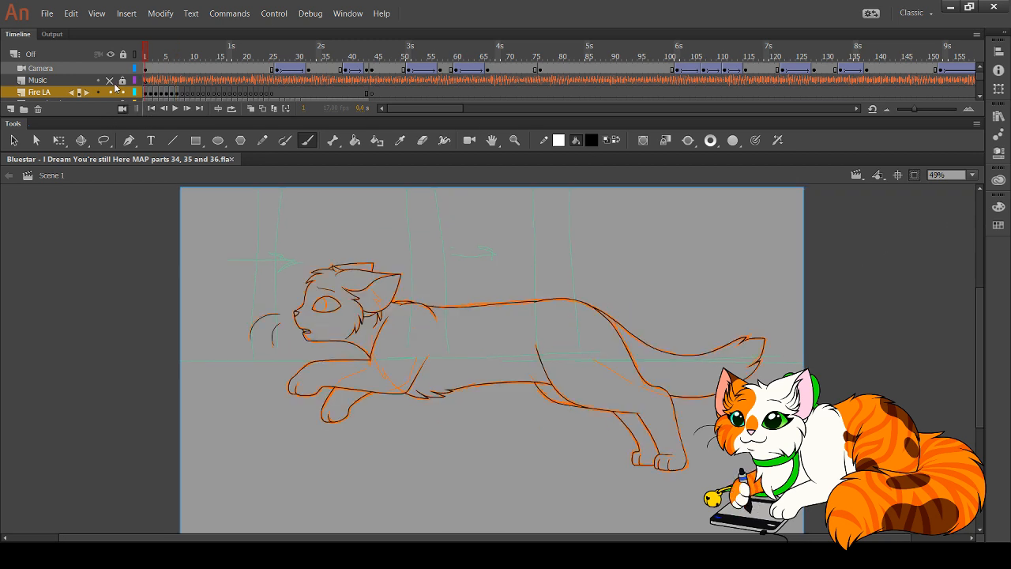
click(174, 108)
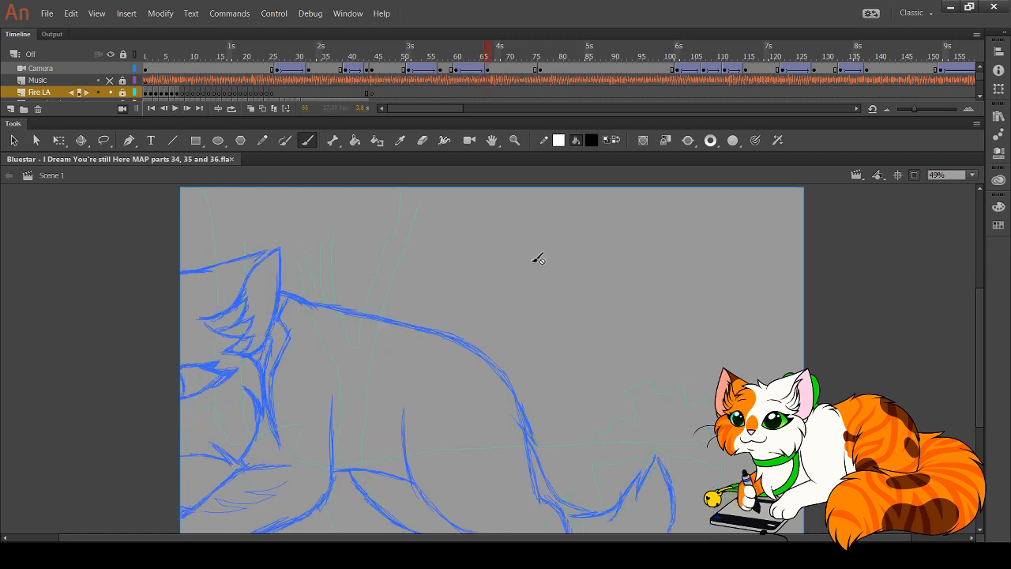
click(964, 176)
click(970, 175)
click(943, 228)
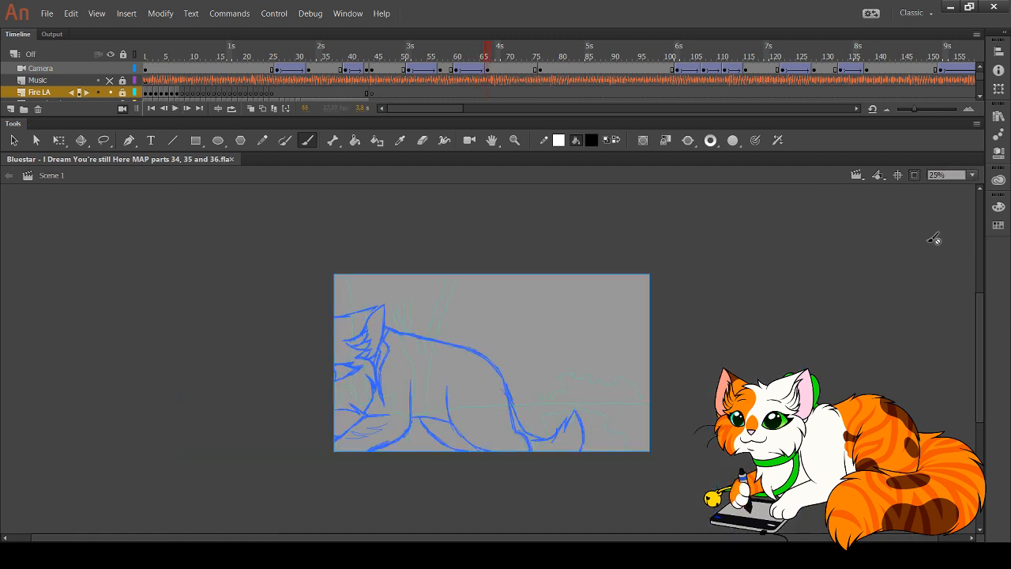
click(514, 140)
drag(300, 247, 698, 494)
click(151, 108)
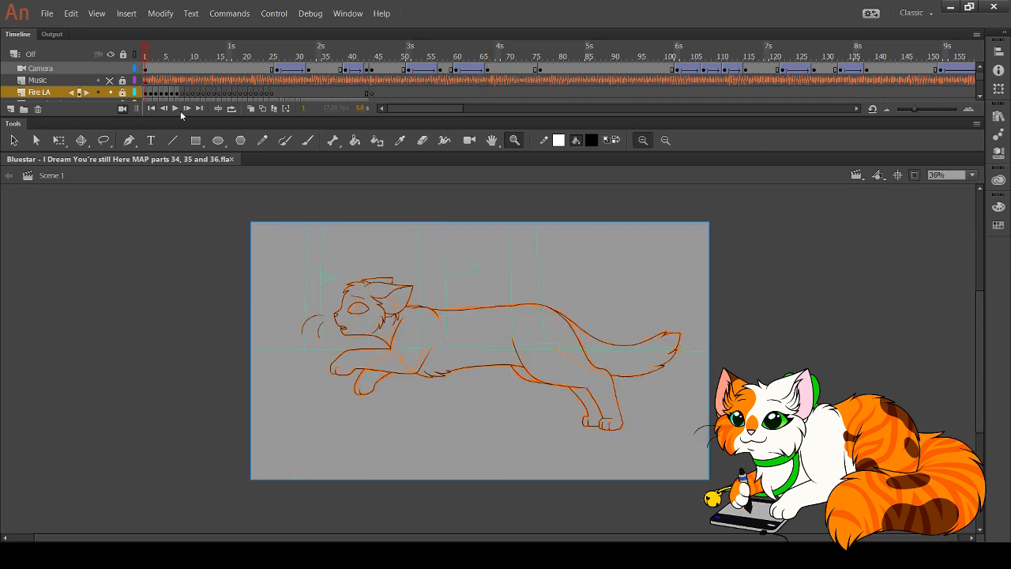
click(176, 108)
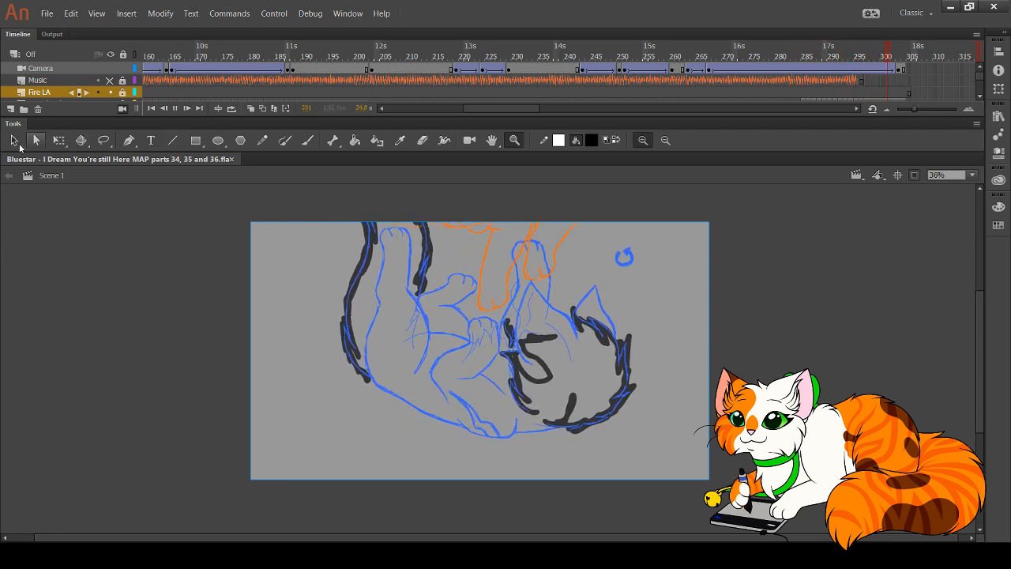
Change the stage background colour to dark grey
click(13, 140)
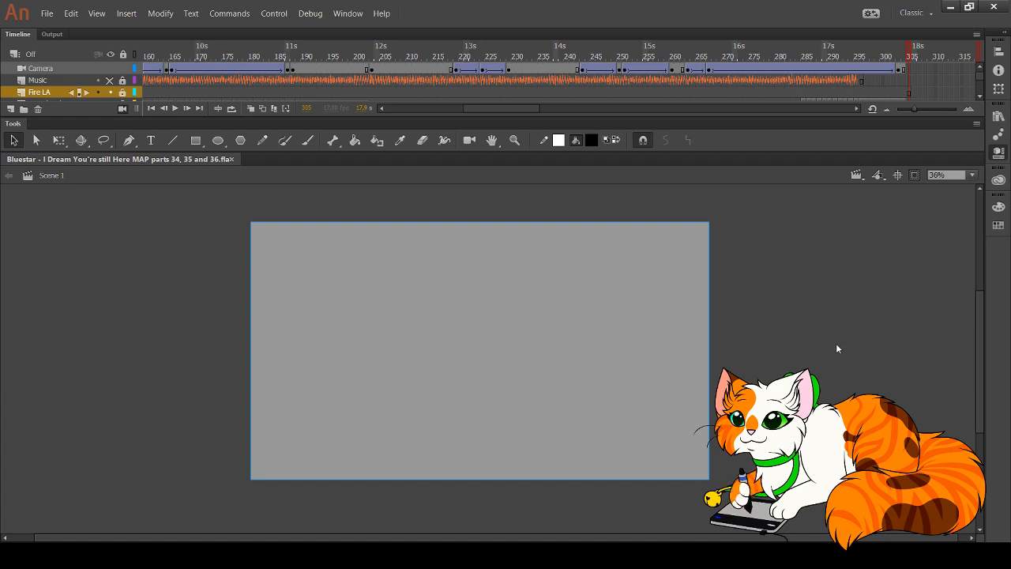
click(778, 374)
click(658, 388)
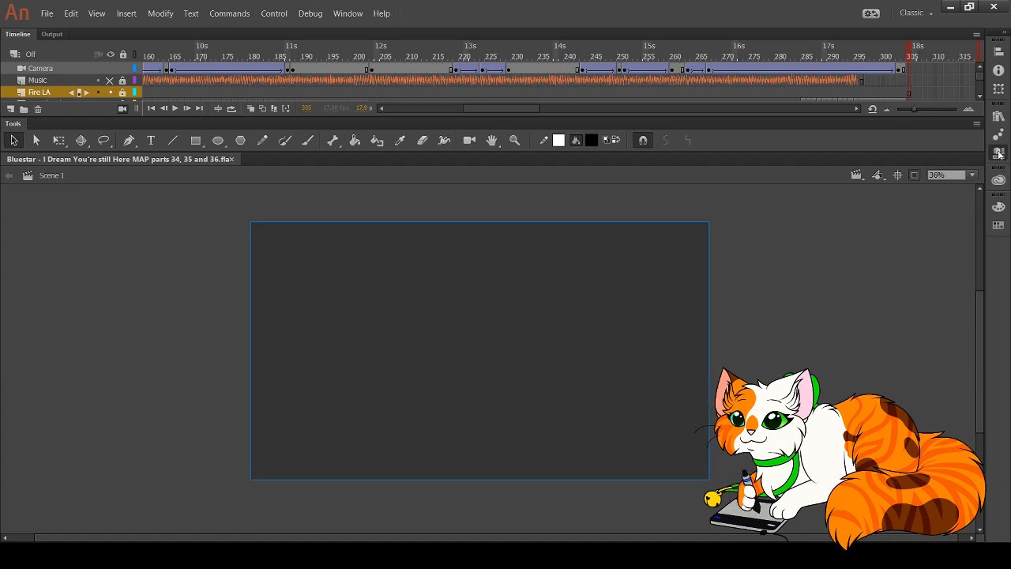
Replay the whole animation from the first frame against the dark stage background
mouse_move(694, 55)
mouse_down()
mouse_move(709, 49)
mouse_move(655, 53)
mouse_up()
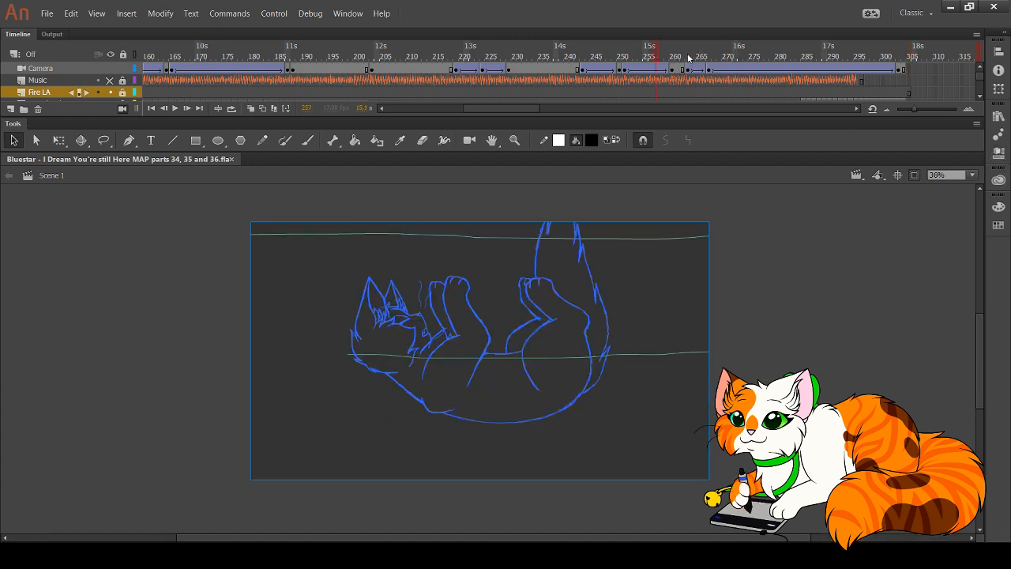
click(152, 108)
click(174, 108)
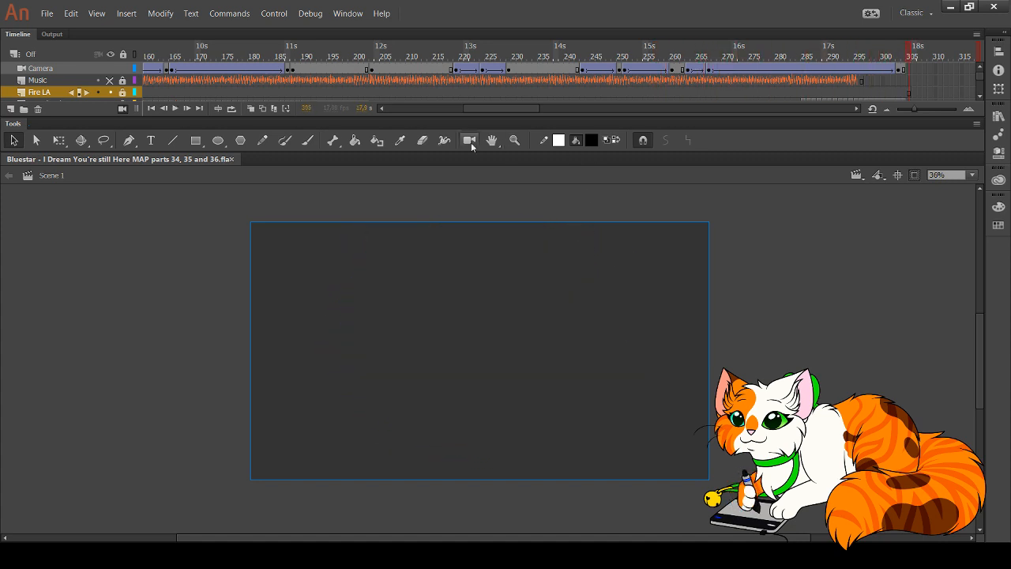
Return to the first frame and set the stage background colour back to light grey
click(151, 108)
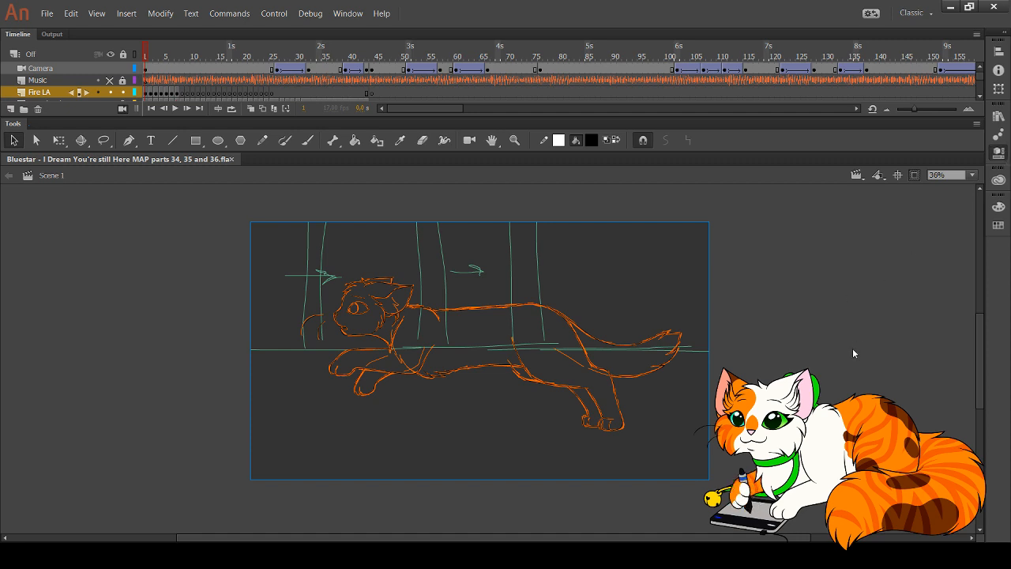
click(654, 303)
click(662, 409)
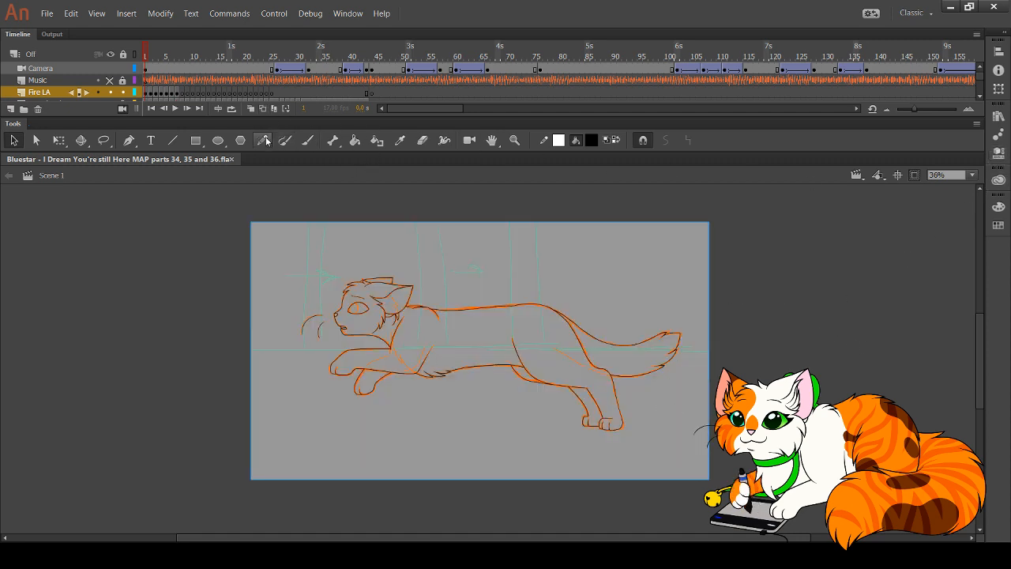
Go to frame 8 of the Fire LA layer and set up the Brush tool with pressure sensitivity enabled
click(308, 140)
drag(176, 59, 187, 61)
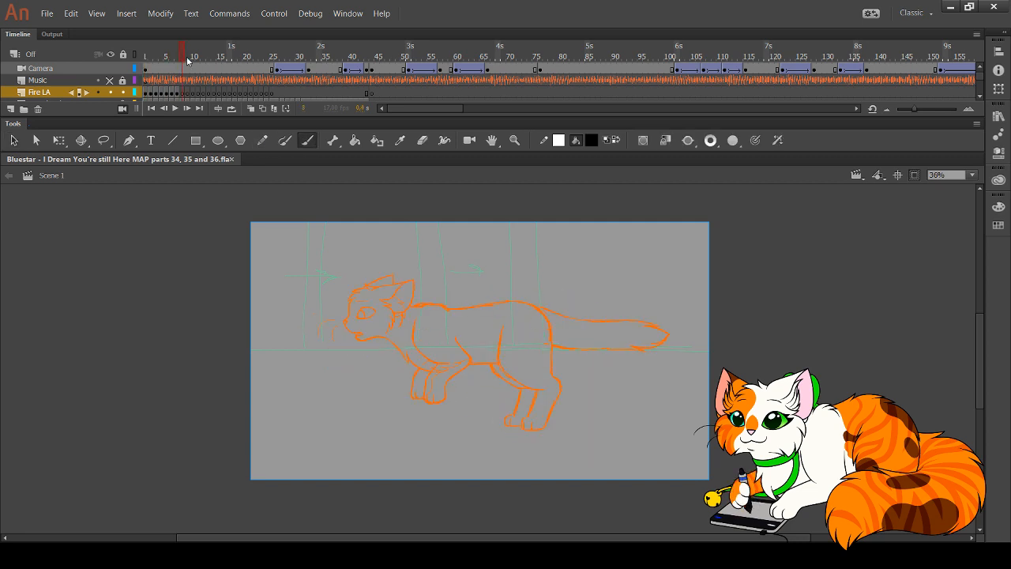
click(514, 140)
drag(355, 292, 602, 439)
drag(410, 322, 409, 362)
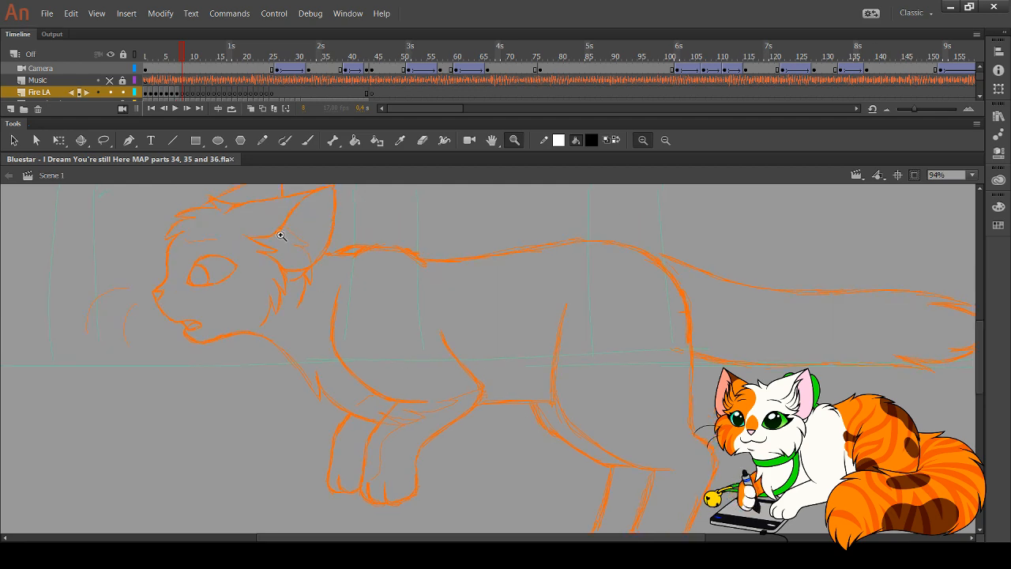
drag(277, 221, 513, 438)
drag(496, 321, 480, 355)
drag(328, 240, 635, 501)
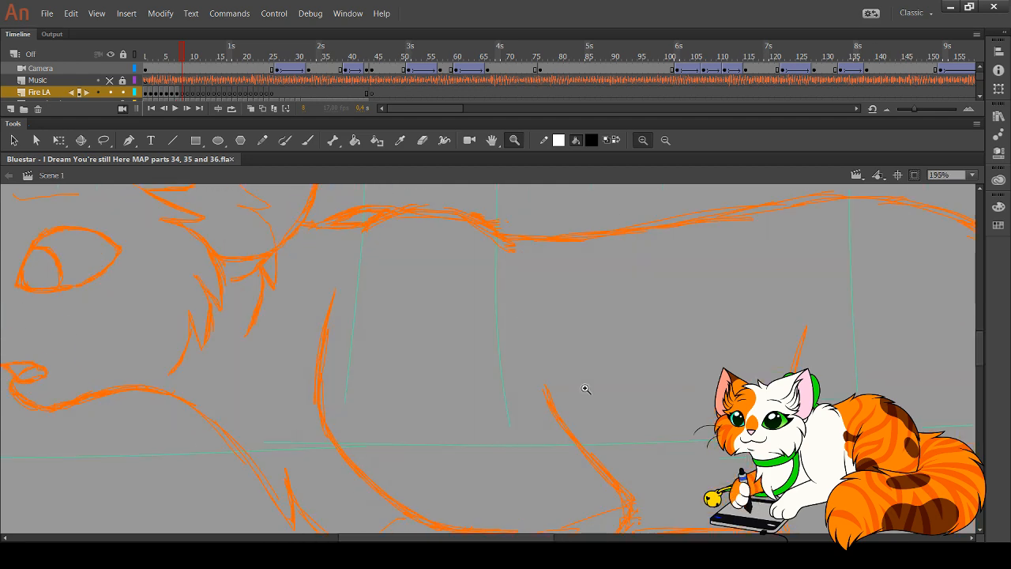
click(308, 140)
click(755, 140)
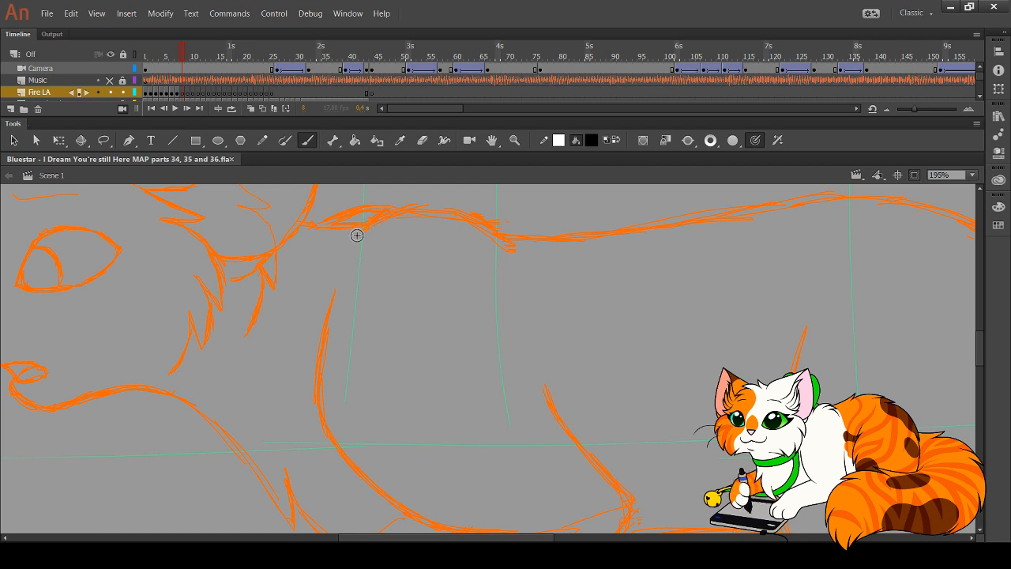
Ink the raised shoulder hump behind the neck with one black brush stroke over the orange sketch
drag(359, 233, 440, 201)
key(ctrl+z)
click(514, 139)
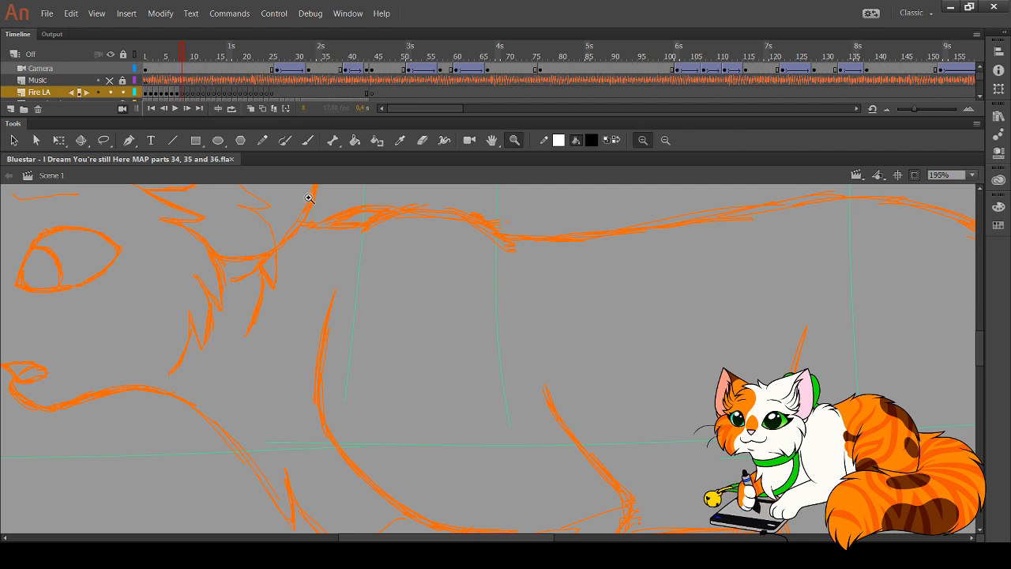
click(456, 286)
drag(461, 275, 433, 300)
key(b)
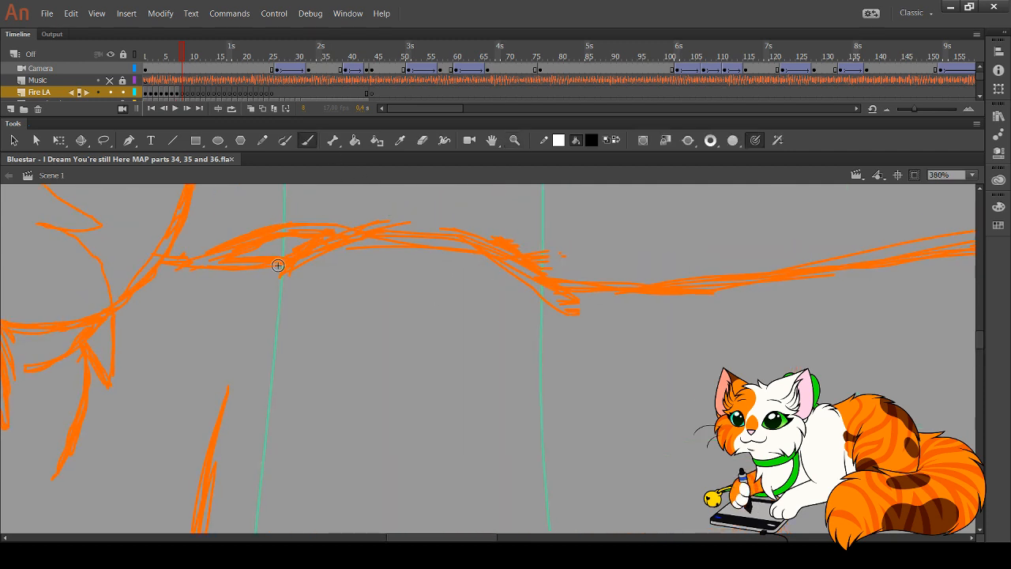
mouse_move(280, 277)
mouse_down()
mouse_move(336, 246)
mouse_move(424, 230)
mouse_move(463, 235)
mouse_up()
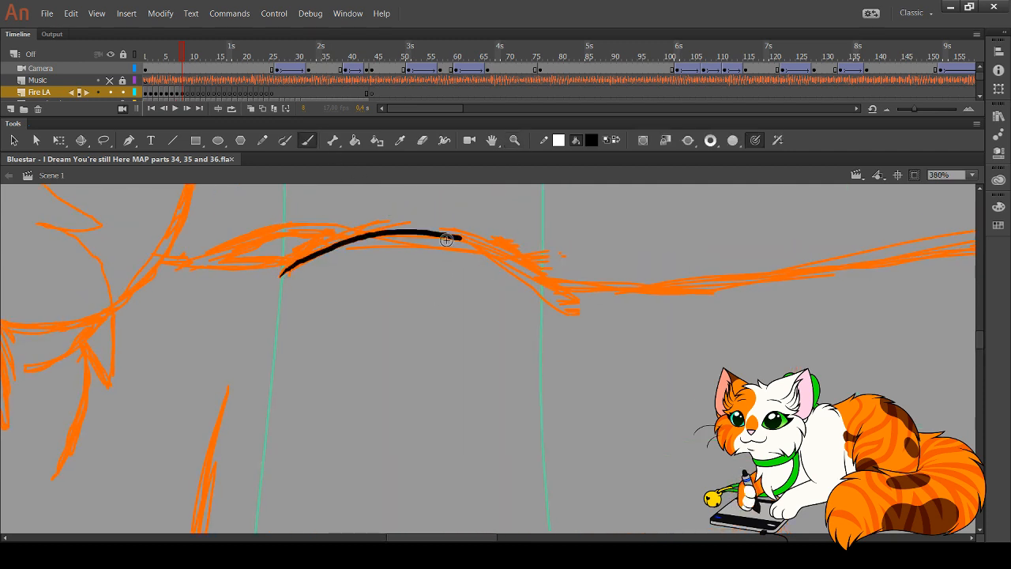
key(ctrl+z)
mouse_move(279, 277)
mouse_down()
mouse_move(314, 250)
mouse_move(361, 237)
mouse_up()
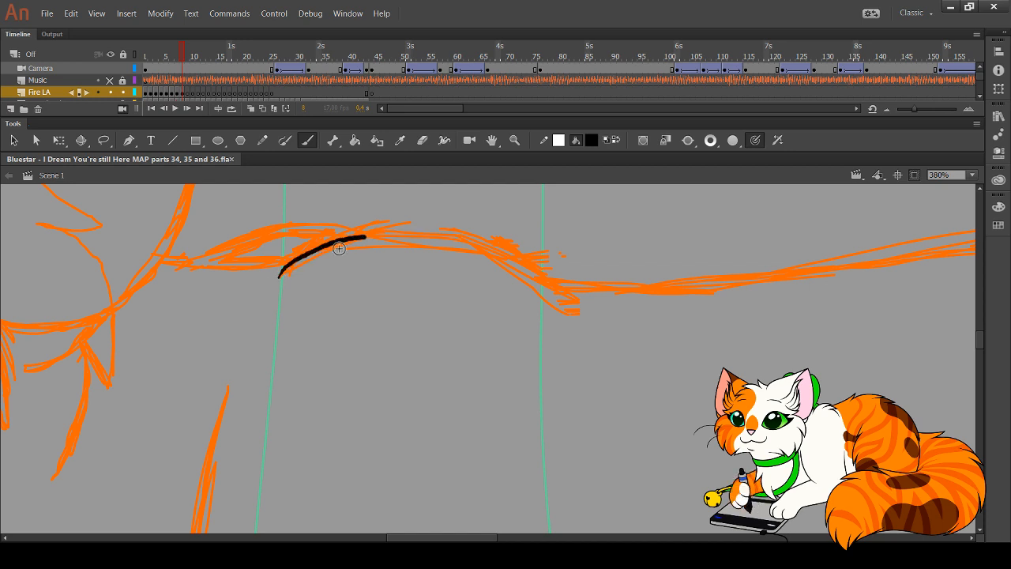
key(ctrl+z)
mouse_move(281, 278)
mouse_down()
mouse_move(371, 233)
mouse_move(447, 237)
mouse_move(481, 257)
mouse_up()
key(ctrl+z)
mouse_move(278, 278)
mouse_down()
mouse_move(335, 245)
mouse_move(434, 233)
mouse_move(500, 254)
mouse_move(572, 312)
mouse_up()
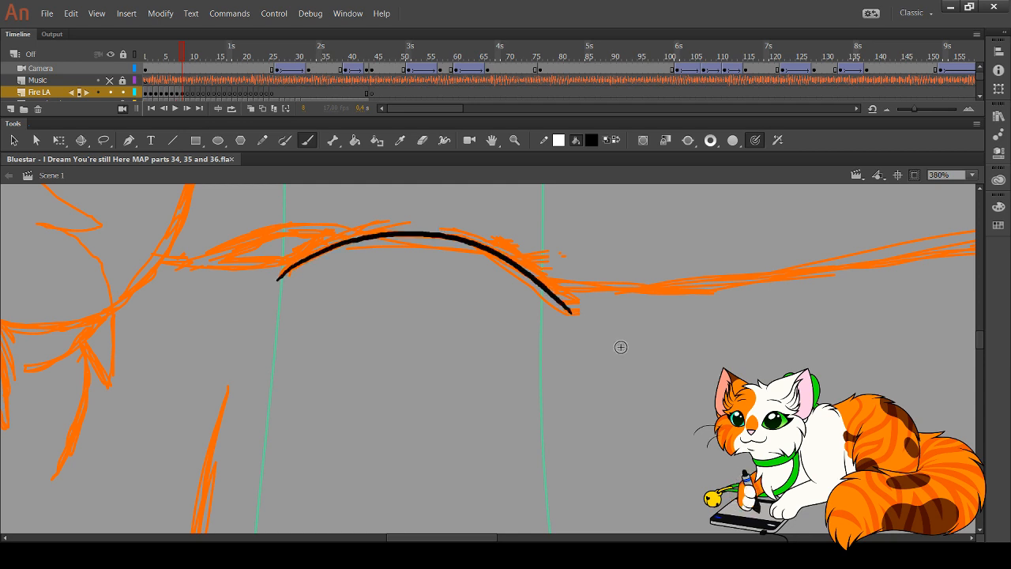
Ink the long curve of the front shoulder down to the top of the foreleg with one smooth black stroke
drag(476, 473, 552, 189)
mouse_move(506, 358)
mouse_down()
mouse_move(440, 286)
mouse_move(454, 281)
mouse_up()
click(514, 139)
alt+click(507, 273)
drag(535, 347, 520, 344)
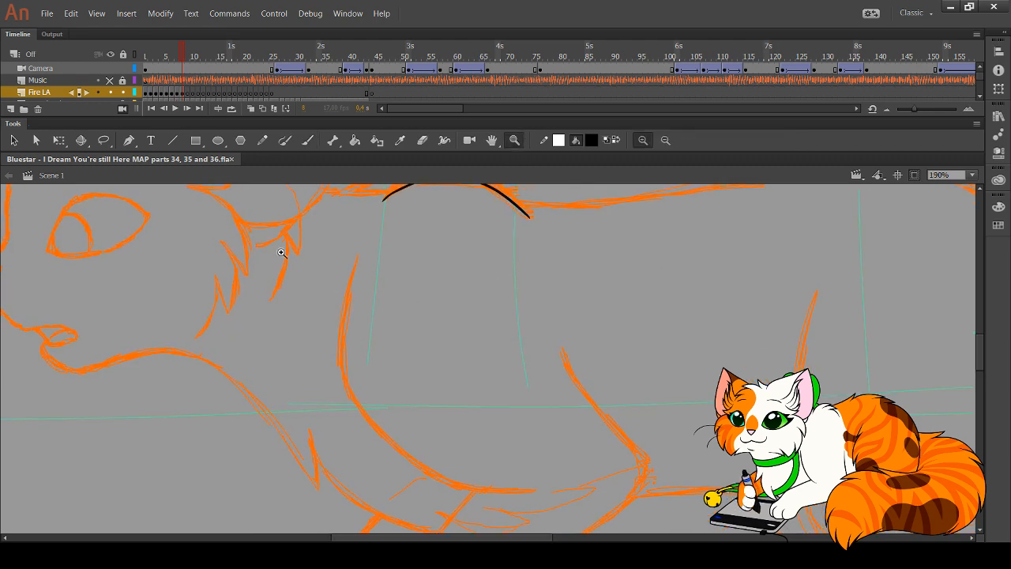
drag(275, 238, 673, 531)
drag(514, 352, 498, 385)
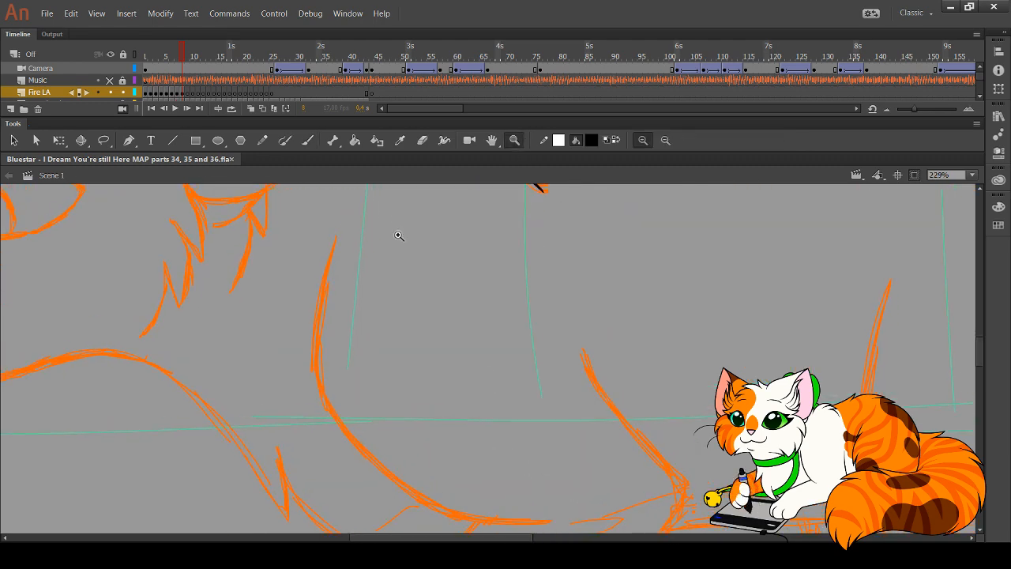
click(308, 140)
mouse_move(329, 279)
mouse_down()
mouse_move(325, 217)
mouse_move(303, 288)
mouse_up()
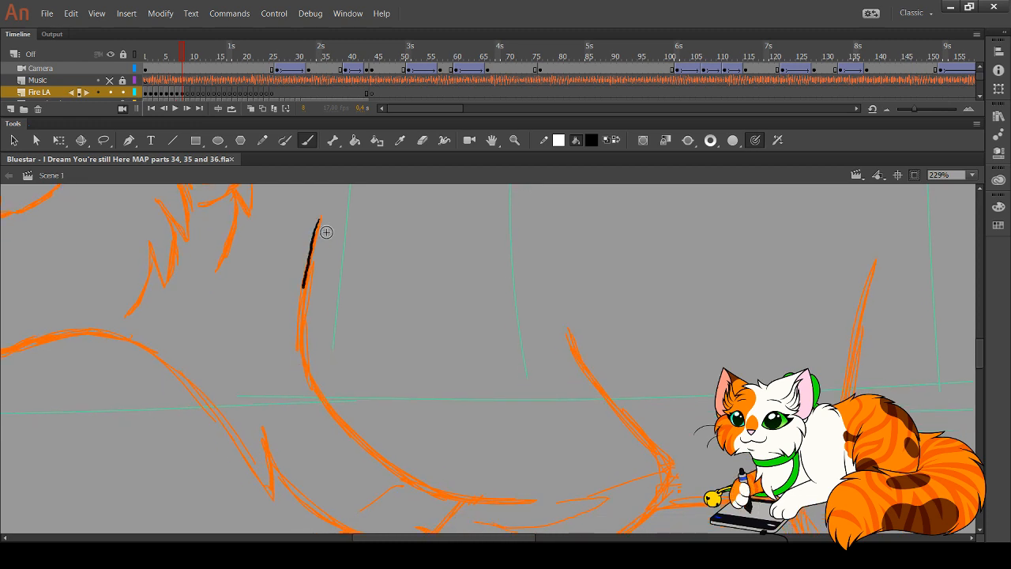
key(ctrl+z)
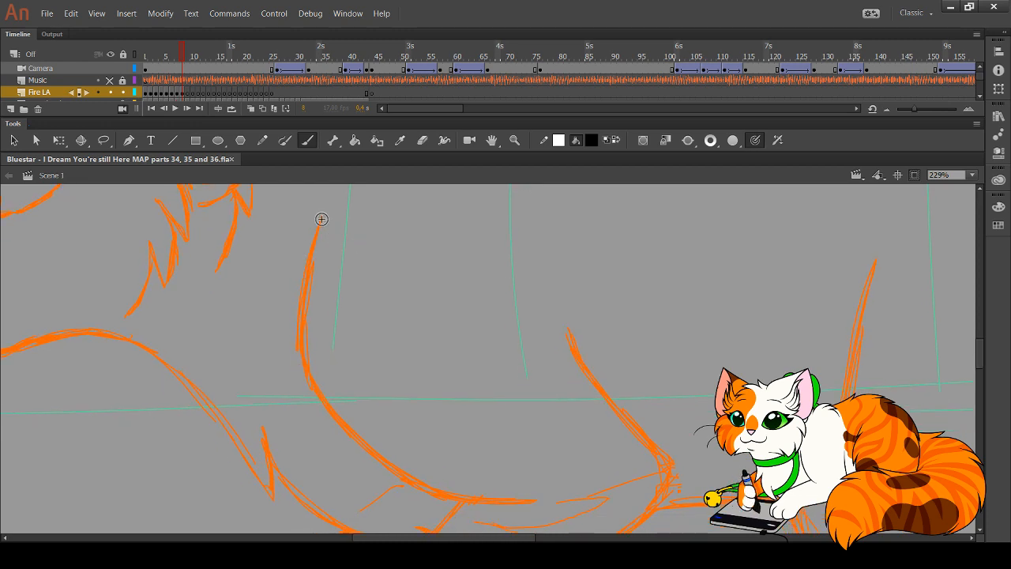
drag(319, 220, 311, 286)
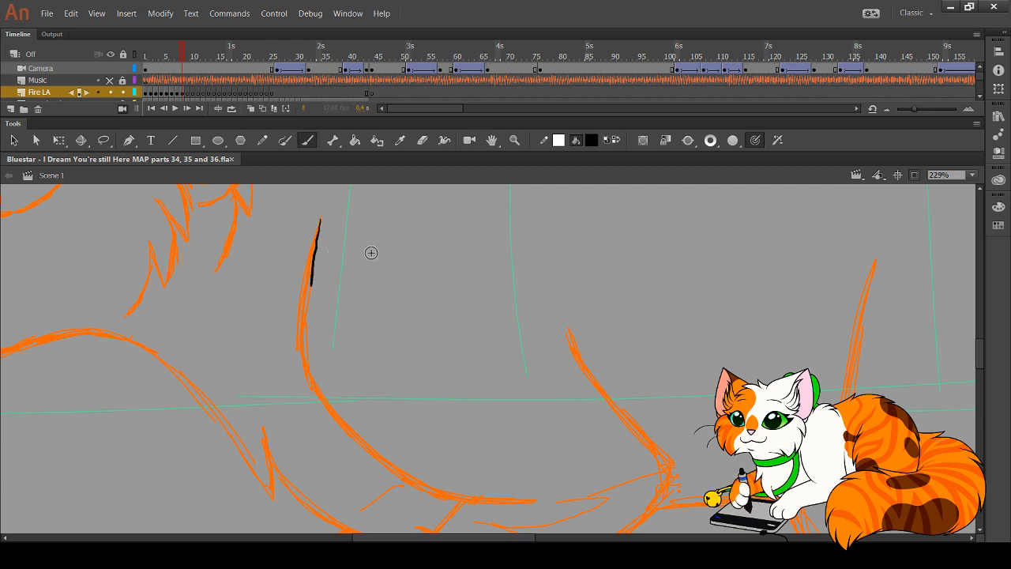
key(ctrl+z)
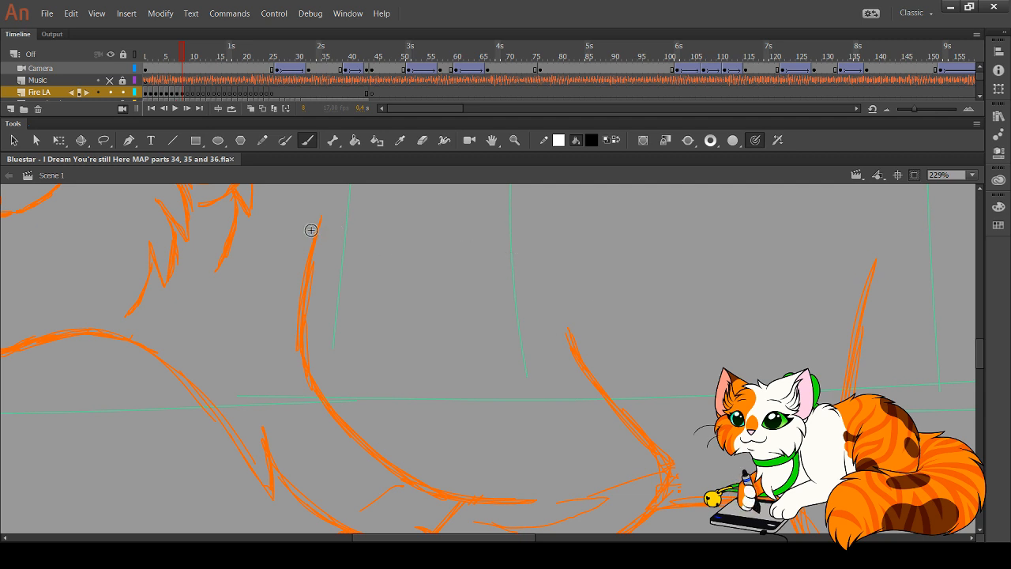
drag(319, 219, 300, 326)
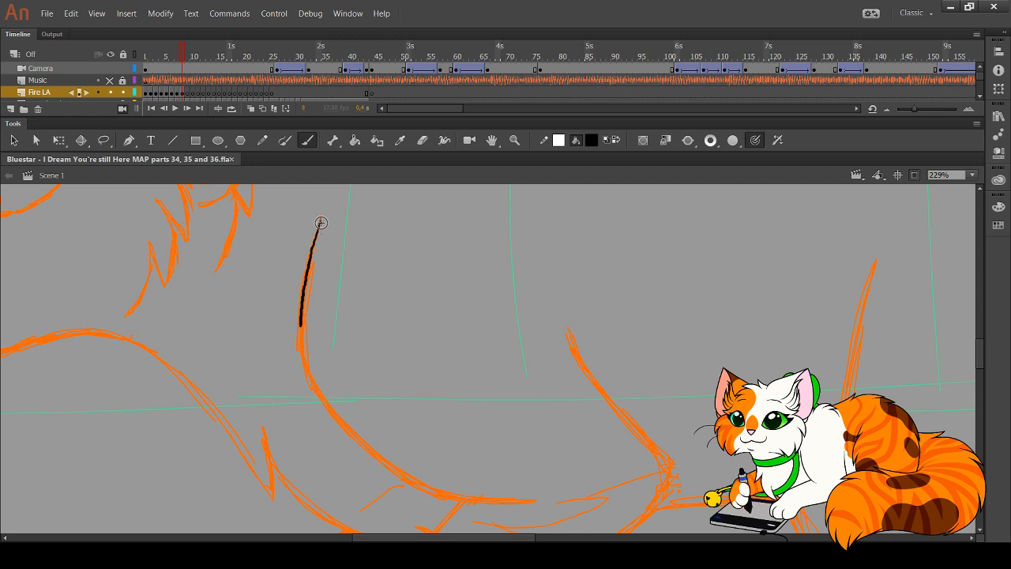
key(ctrl+z)
mouse_move(321, 216)
mouse_down()
mouse_move(300, 370)
mouse_move(336, 422)
mouse_move(432, 492)
mouse_move(545, 499)
mouse_up()
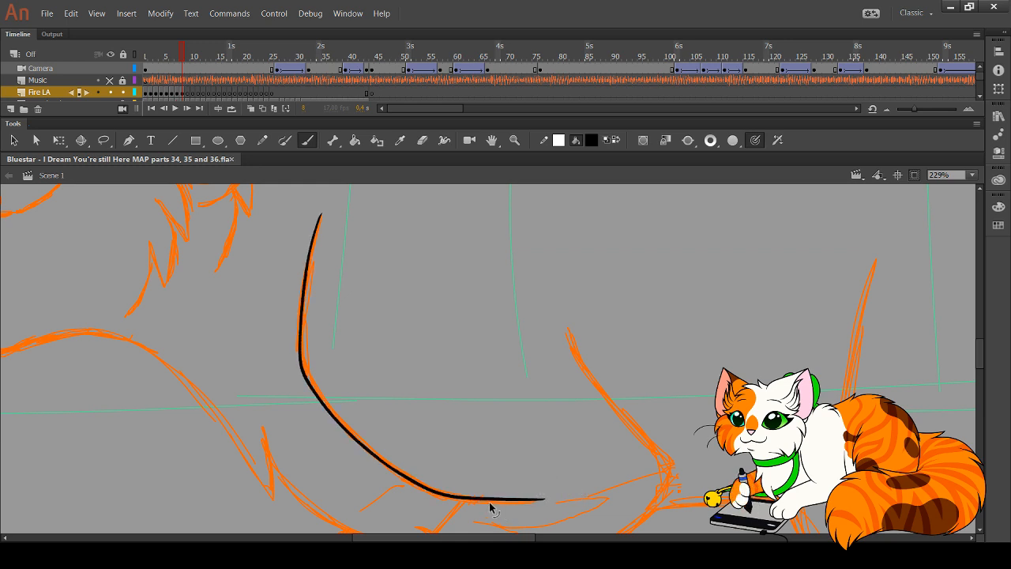
Reshape the lower end of the inked front shoulder curve and turn on onion skinning for the preceding frame
ctrl+drag(490, 500, 504, 501)
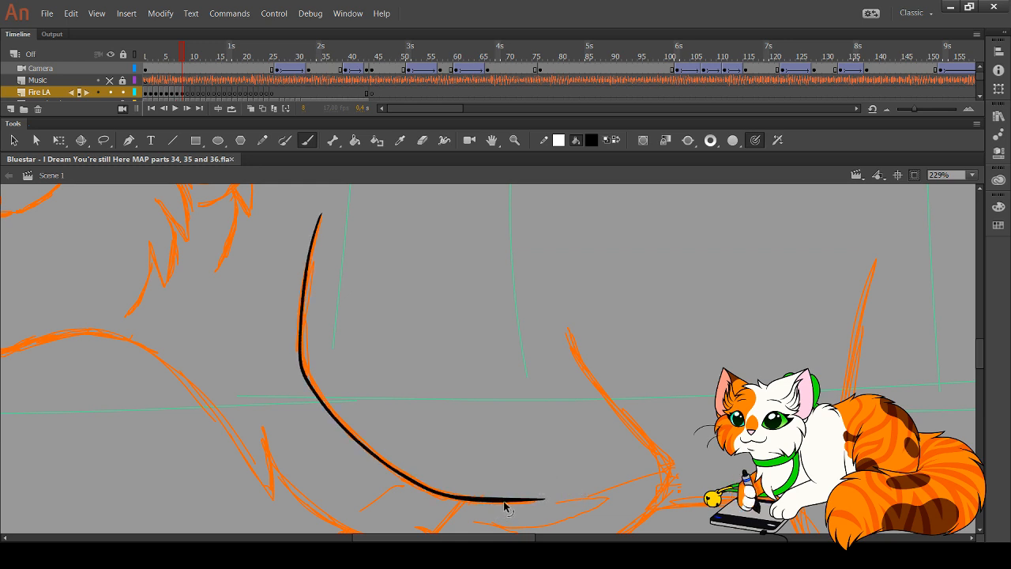
click(251, 108)
drag(169, 50, 184, 50)
ctrl+drag(486, 496, 484, 499)
mouse_move(479, 305)
mouse_down()
mouse_move(487, 431)
mouse_move(474, 351)
mouse_up()
ctrl+click(300, 339)
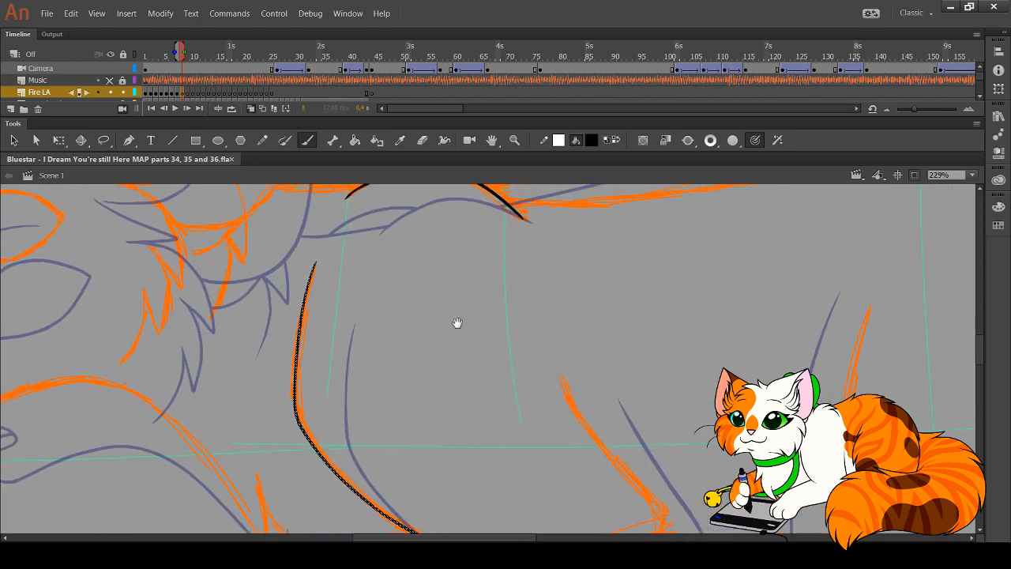
drag(438, 349, 471, 379)
ctrl+click(465, 383)
Ink the outer toe and back edge of the raised front paw up to the wrist in black
mouse_move(569, 444)
mouse_down()
mouse_move(440, 356)
mouse_move(460, 273)
mouse_move(462, 291)
mouse_up()
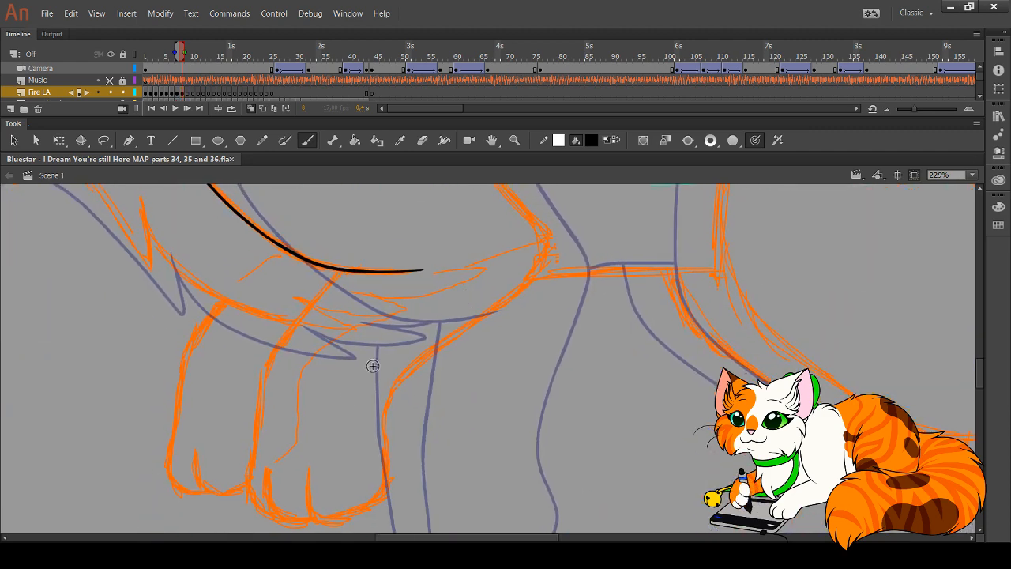
drag(305, 473, 316, 512)
key(ctrl+z)
drag(311, 504, 313, 504)
key(ctrl+z)
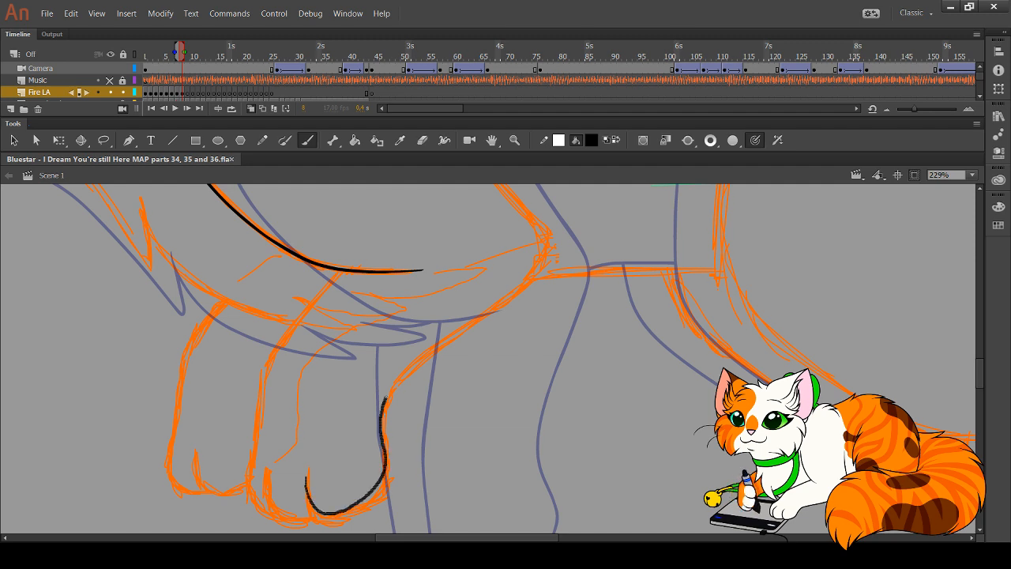
drag(385, 396, 516, 285)
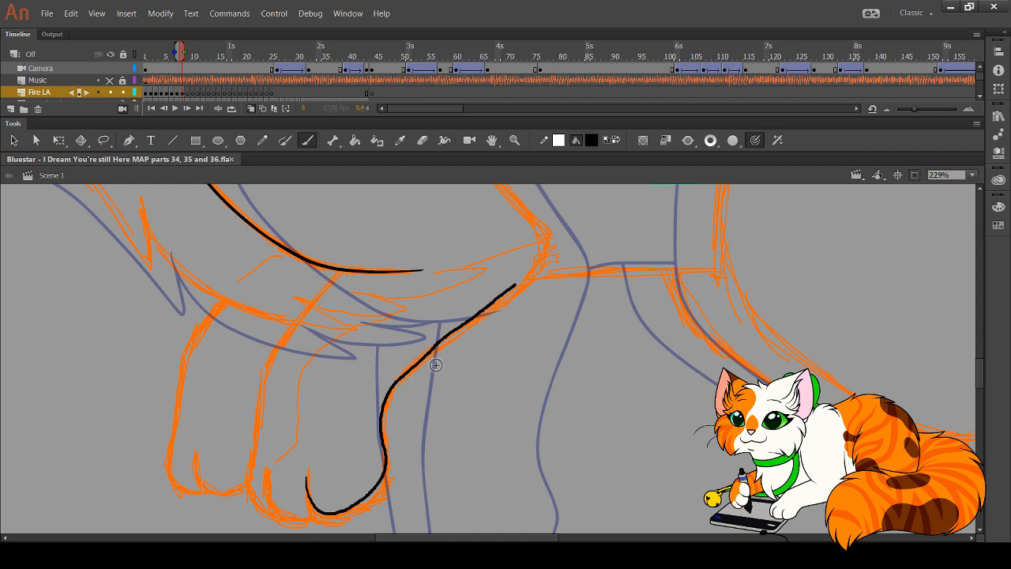
key(ctrl+z)
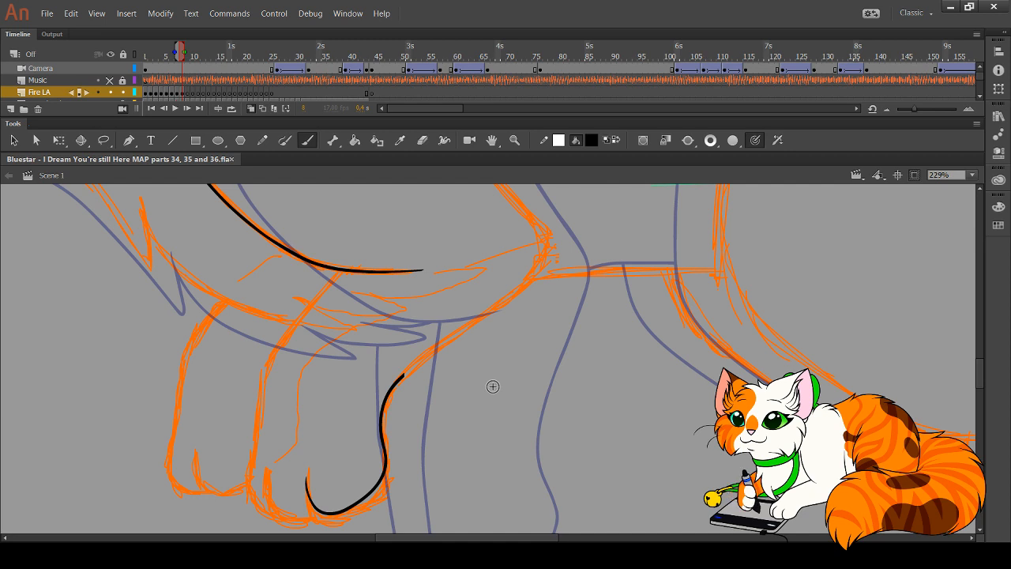
Ink the back of the foreleg from above the elbow, around it and down to the paw line, redrawing the stroke until smooth
scroll(514, 356, up, 4)
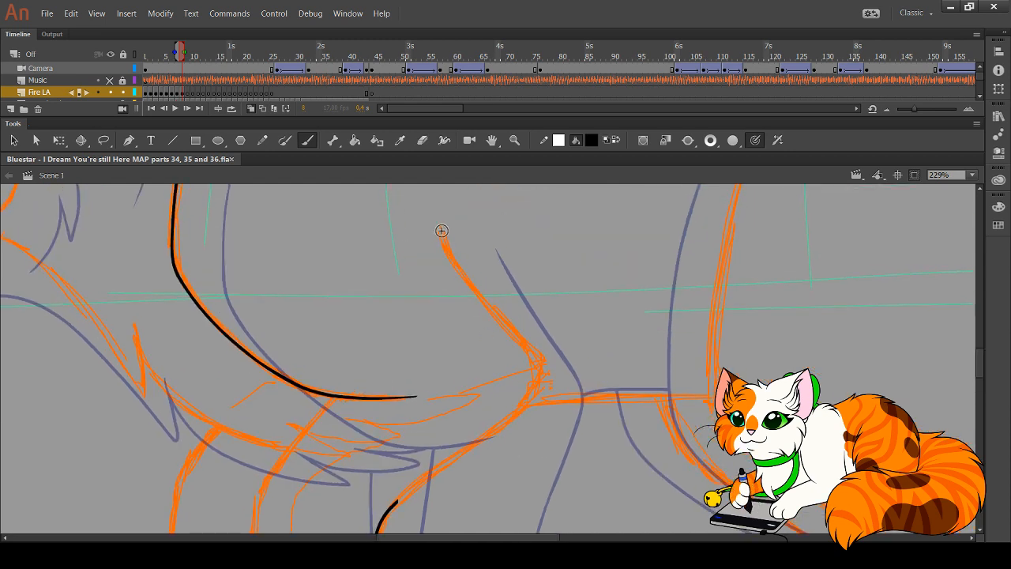
drag(439, 226, 482, 291)
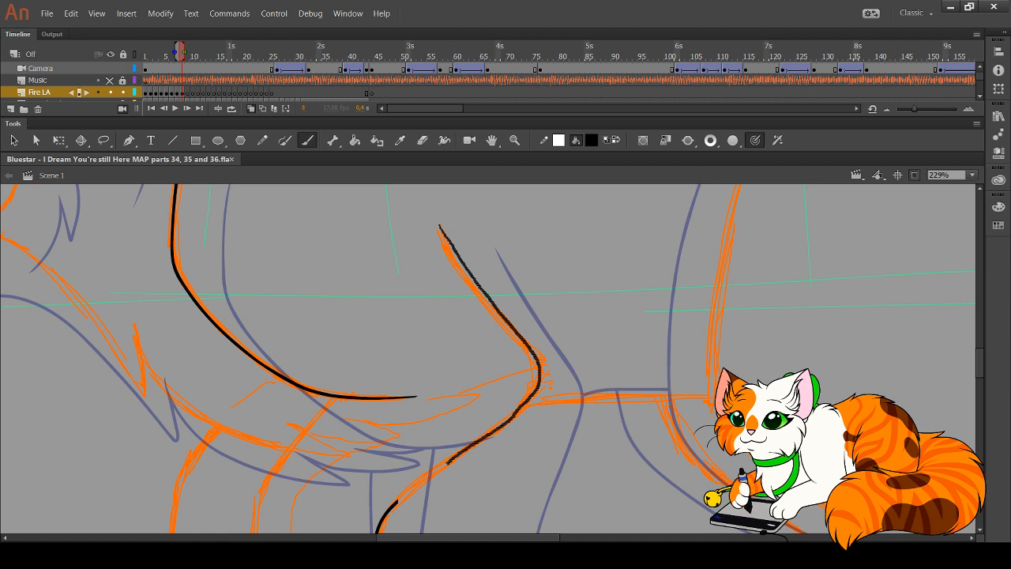
drag(416, 484, 405, 498)
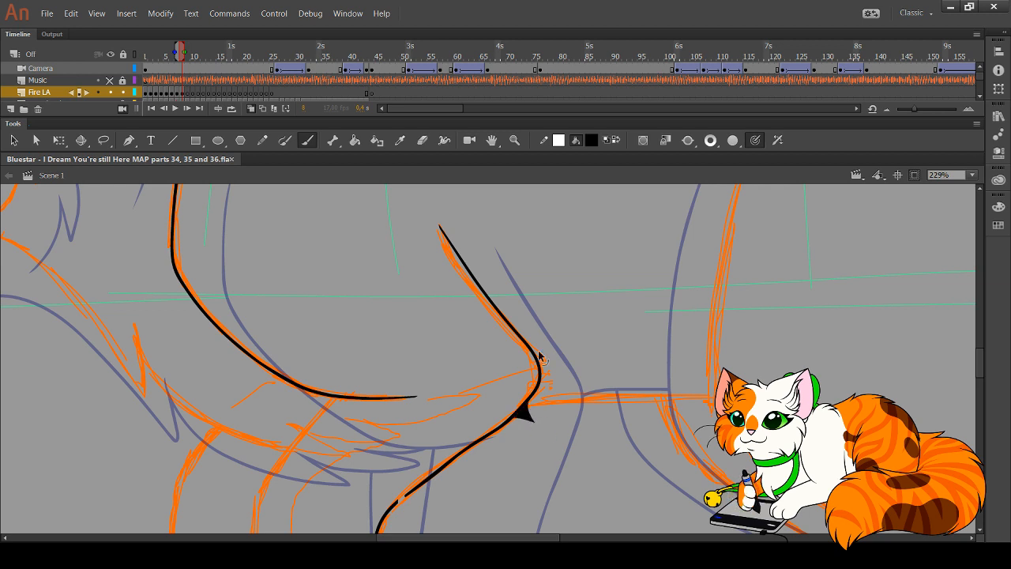
key(ctrl+z)
drag(440, 226, 490, 298)
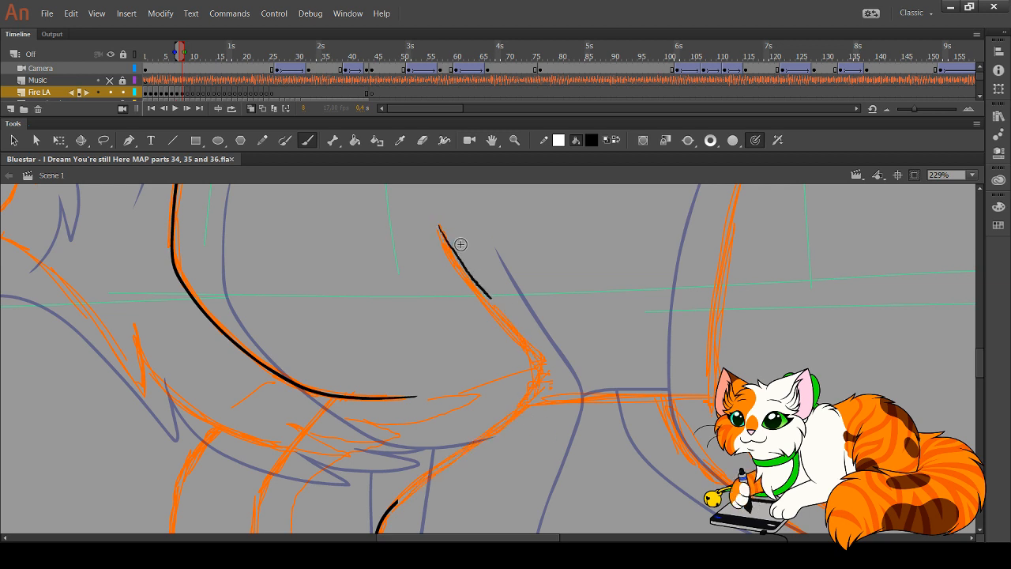
key(ctrl+z)
drag(439, 226, 442, 237)
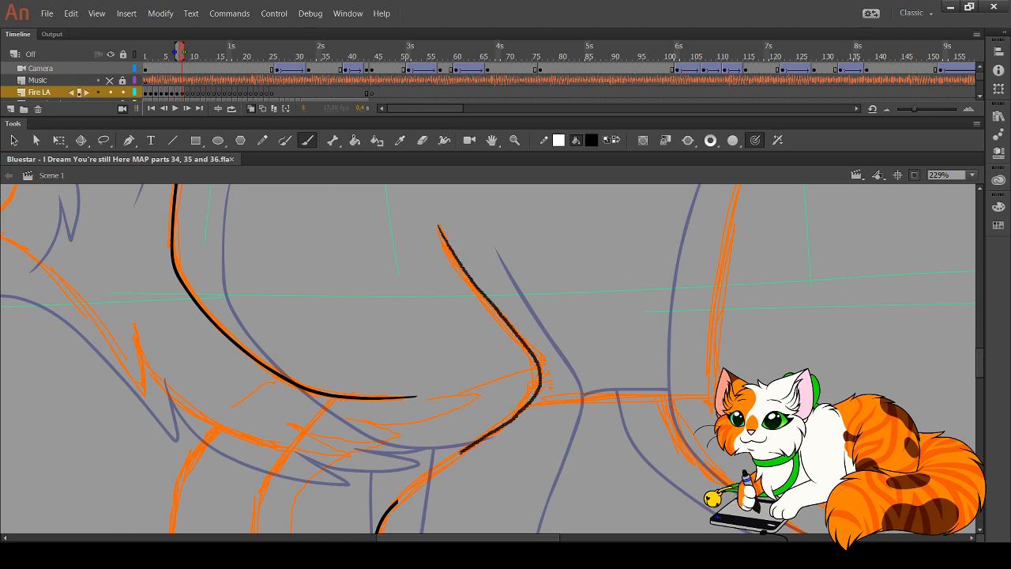
drag(402, 496, 399, 499)
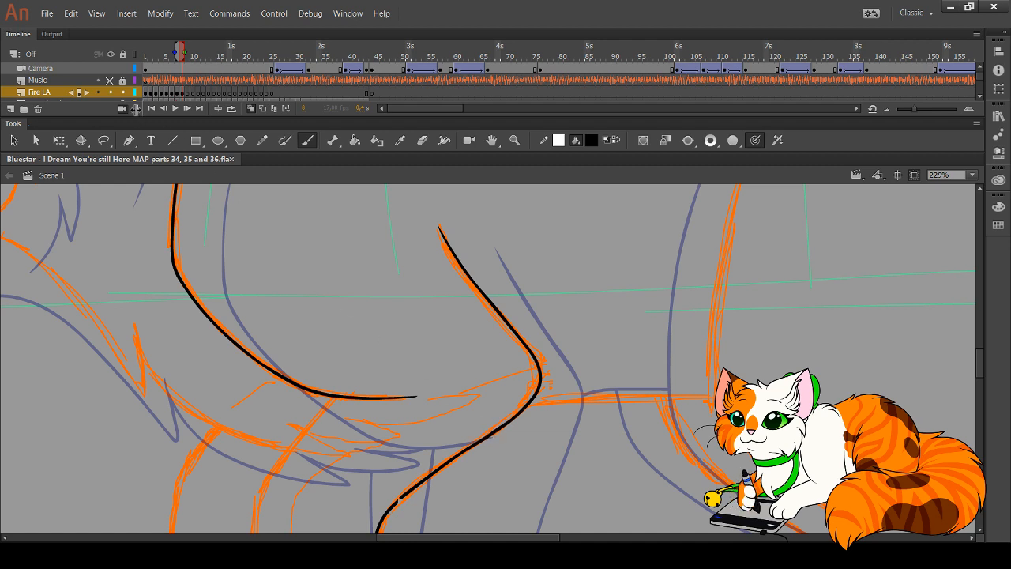
Smooth the join between the elbow line and the paw line with the orange sketch hidden
click(112, 103)
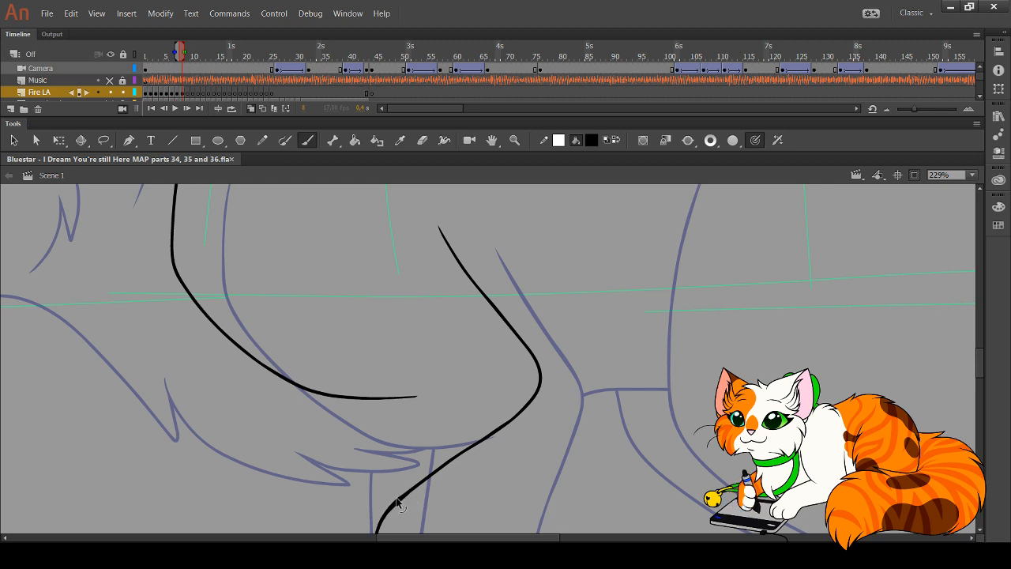
drag(411, 499, 423, 386)
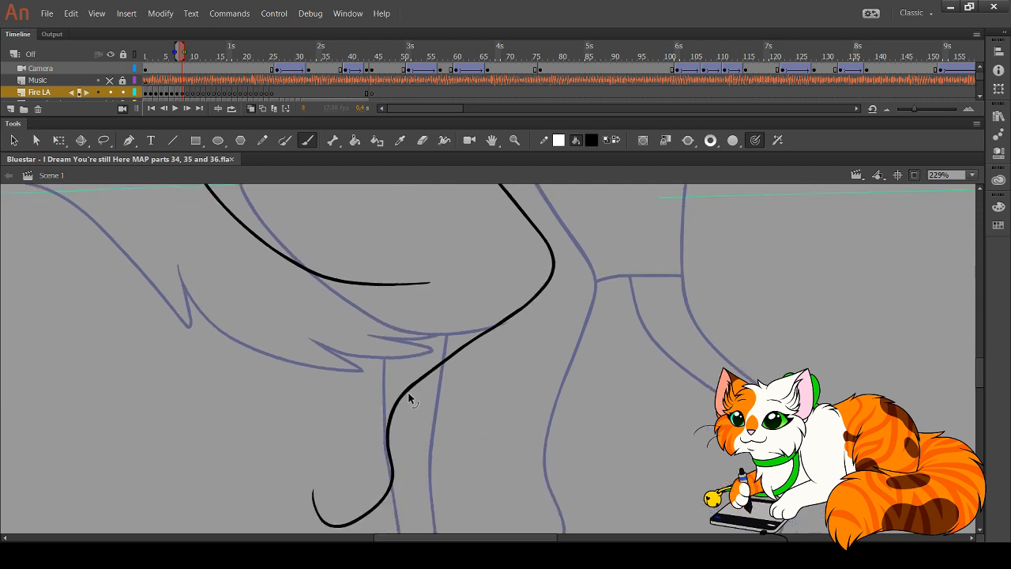
click(109, 95)
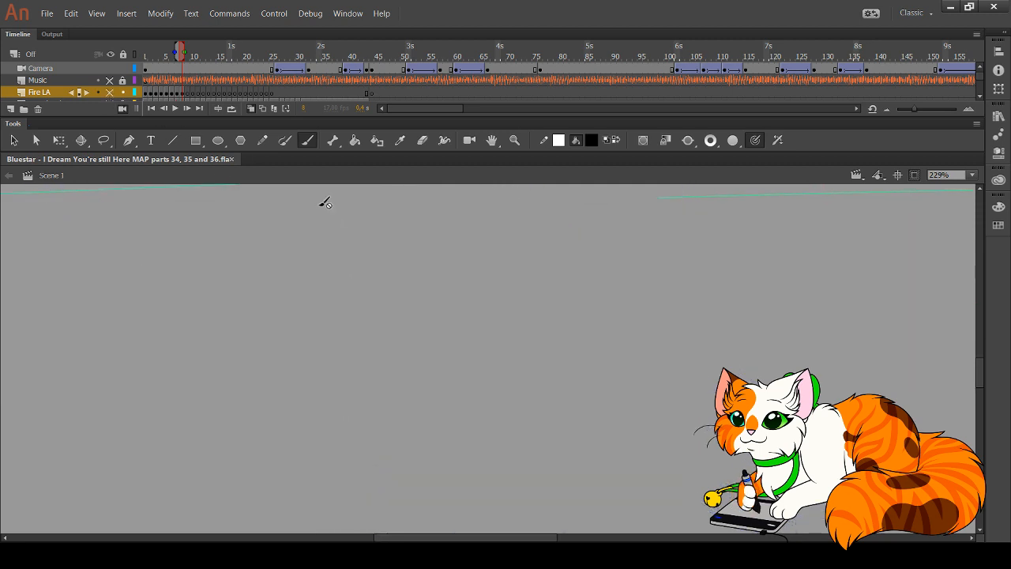
click(111, 95)
Ink the front of the hind thigh down along the orange sketch to the tapered end at the lower leg
drag(420, 352, 407, 505)
mouse_move(408, 336)
mouse_down()
mouse_move(404, 395)
mouse_move(423, 482)
mouse_up()
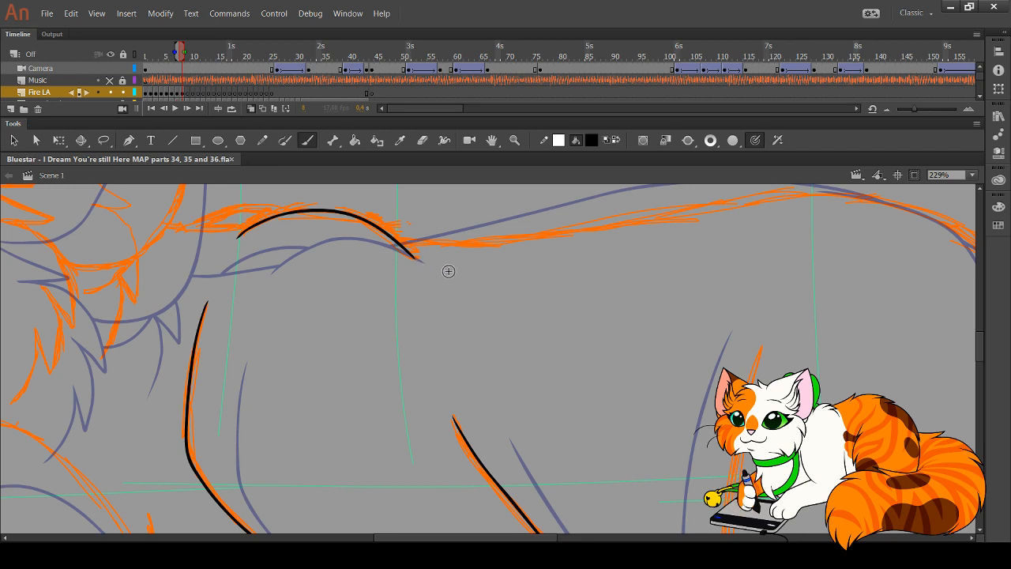
mouse_move(445, 271)
mouse_down()
mouse_move(451, 313)
mouse_move(428, 321)
mouse_move(329, 291)
mouse_move(318, 313)
mouse_move(300, 293)
mouse_move(303, 268)
mouse_up()
drag(405, 188, 403, 199)
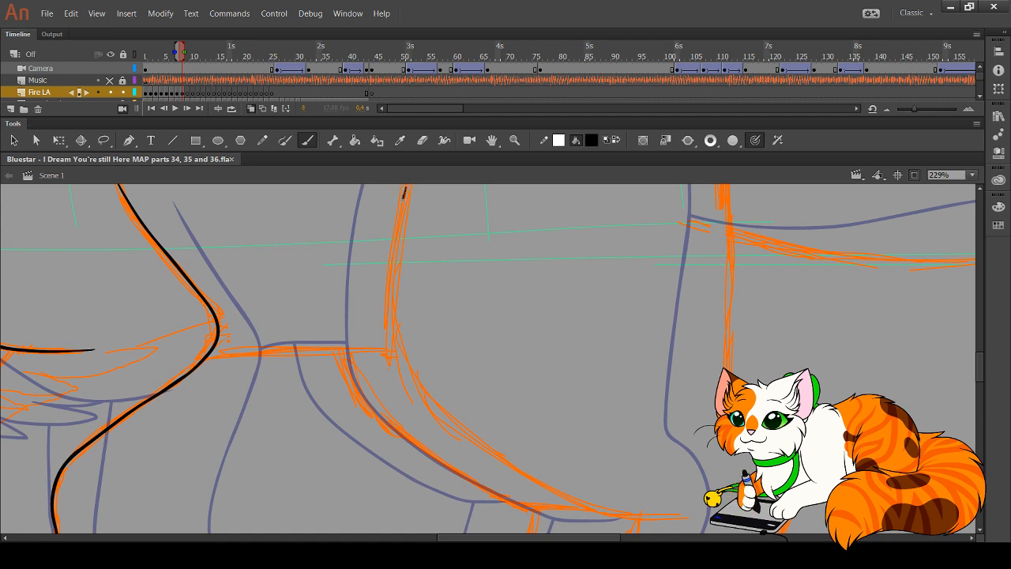
mouse_move(407, 369)
mouse_down()
mouse_move(452, 423)
mouse_move(508, 461)
mouse_up()
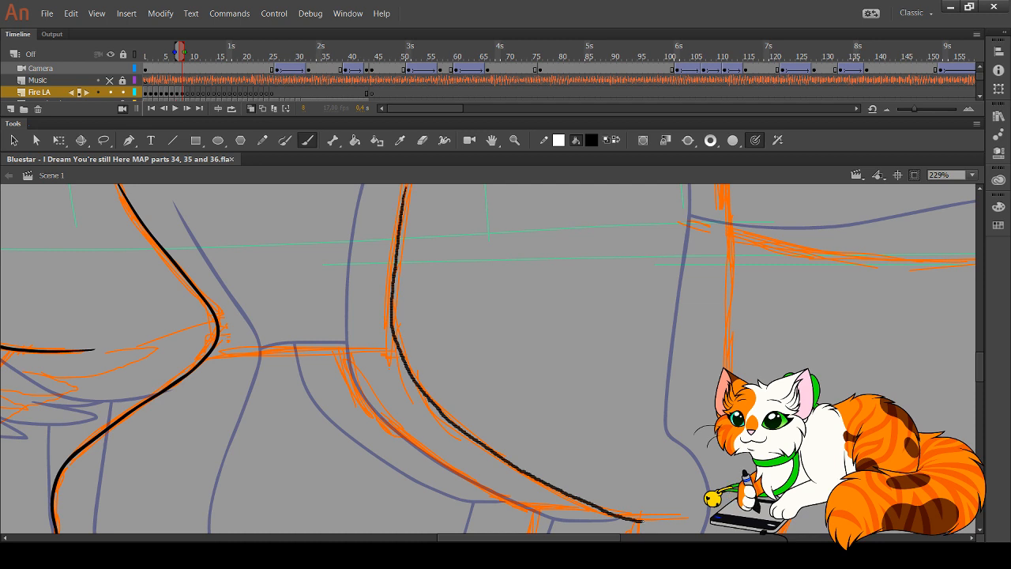
drag(642, 521, 693, 520)
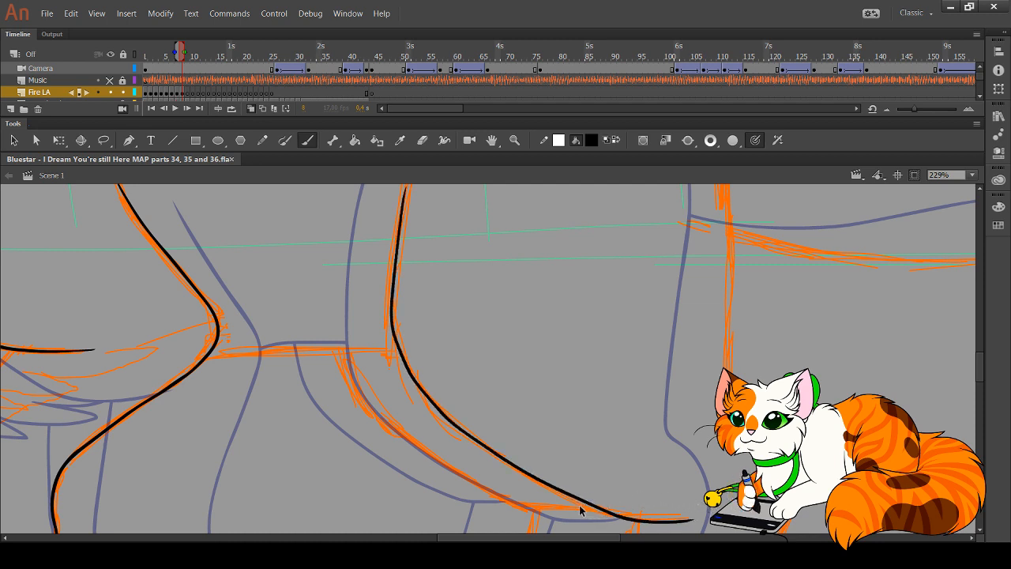
Hide the orange sketch, smooth out the bump near the thigh line's lower end, and show the sketch again
click(108, 98)
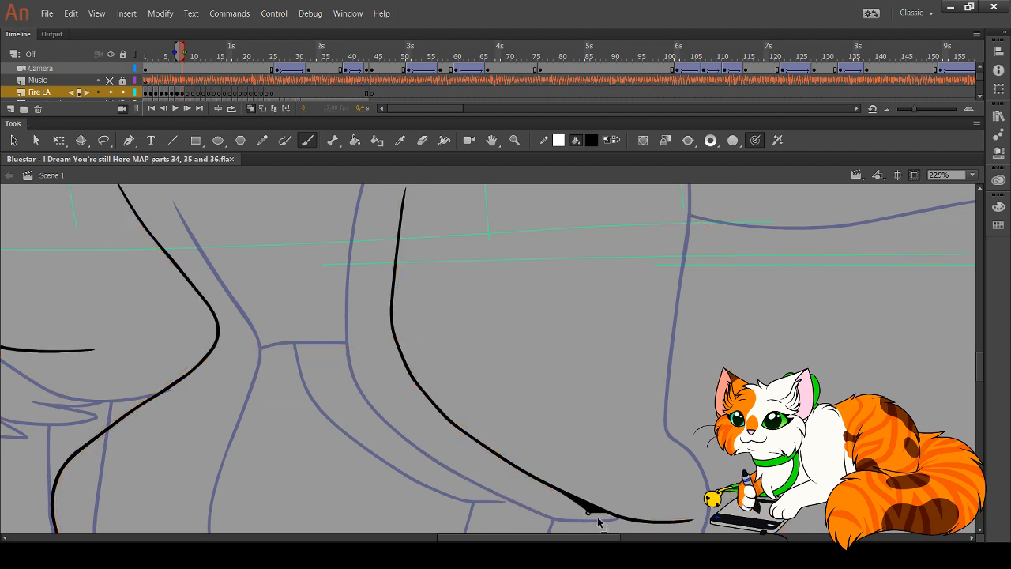
mouse_move(595, 509)
mouse_down()
mouse_move(607, 519)
mouse_move(597, 502)
mouse_move(565, 495)
mouse_up()
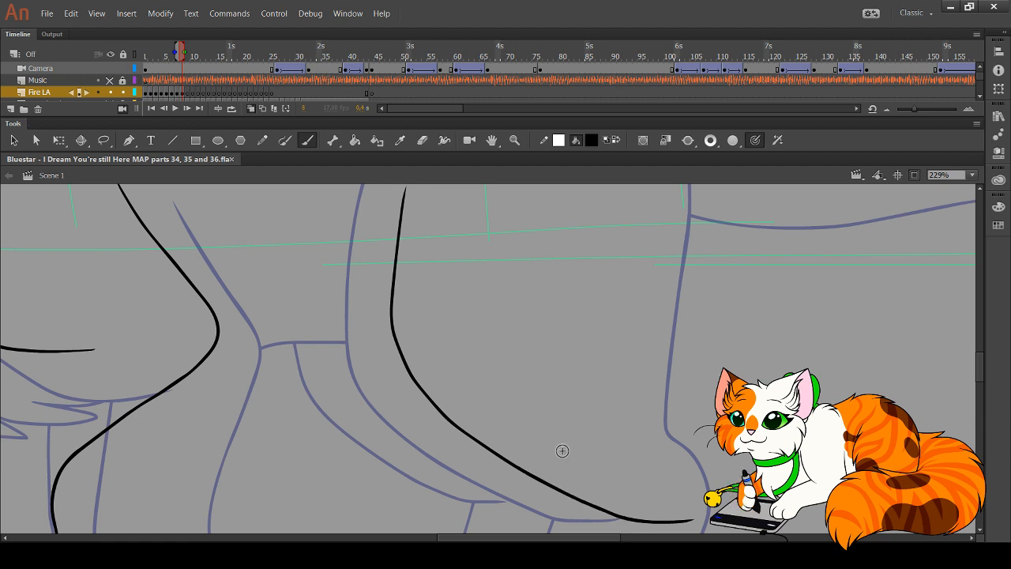
click(109, 101)
Extend the thigh line upward to the top of its orange sketch line
mouse_move(415, 400)
mouse_down()
mouse_move(411, 494)
mouse_move(390, 400)
mouse_move(392, 417)
mouse_move(388, 408)
mouse_up()
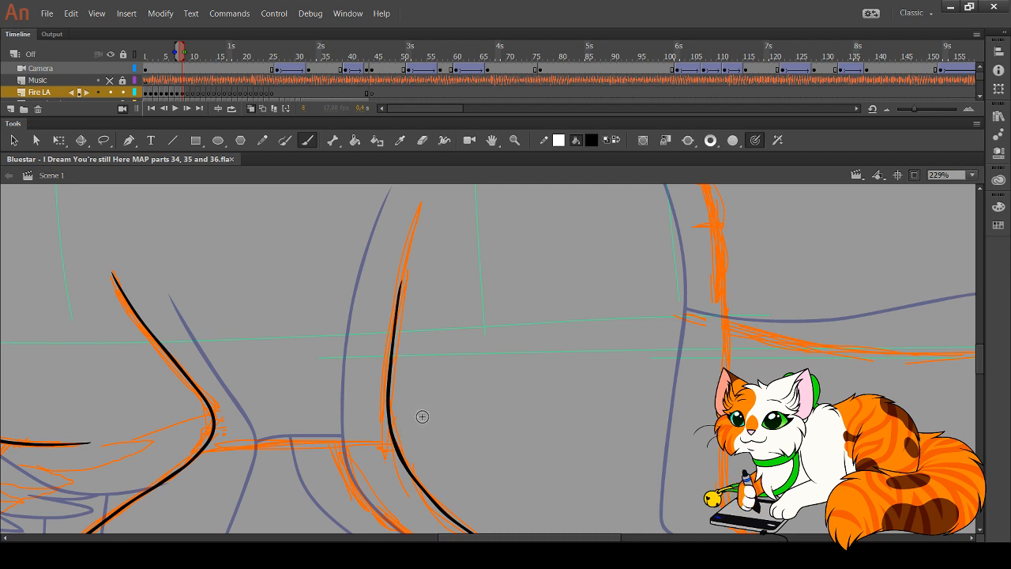
scroll(431, 398, up, 2)
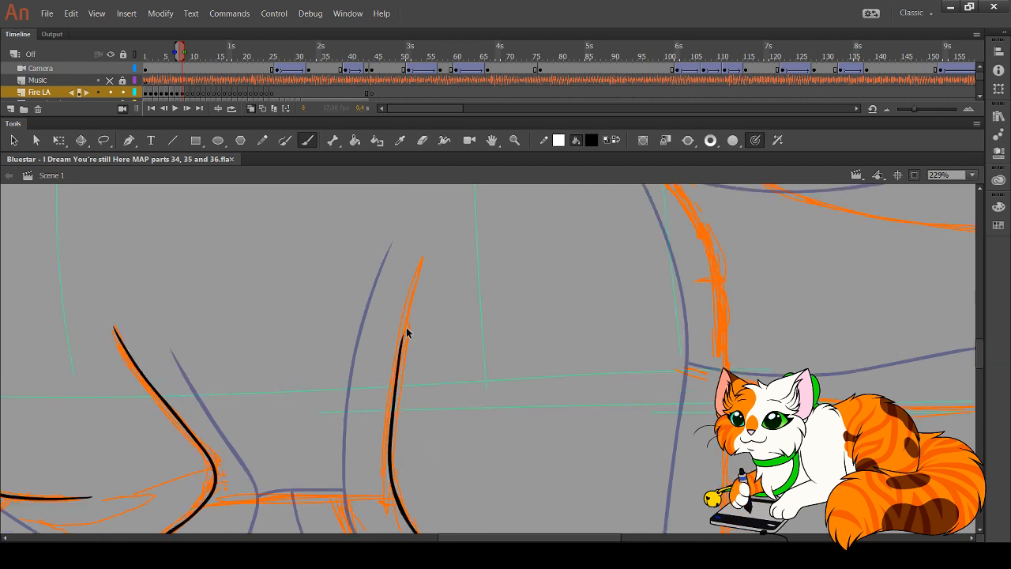
mouse_move(397, 386)
mouse_down()
mouse_move(422, 254)
mouse_move(413, 313)
mouse_move(413, 288)
mouse_up()
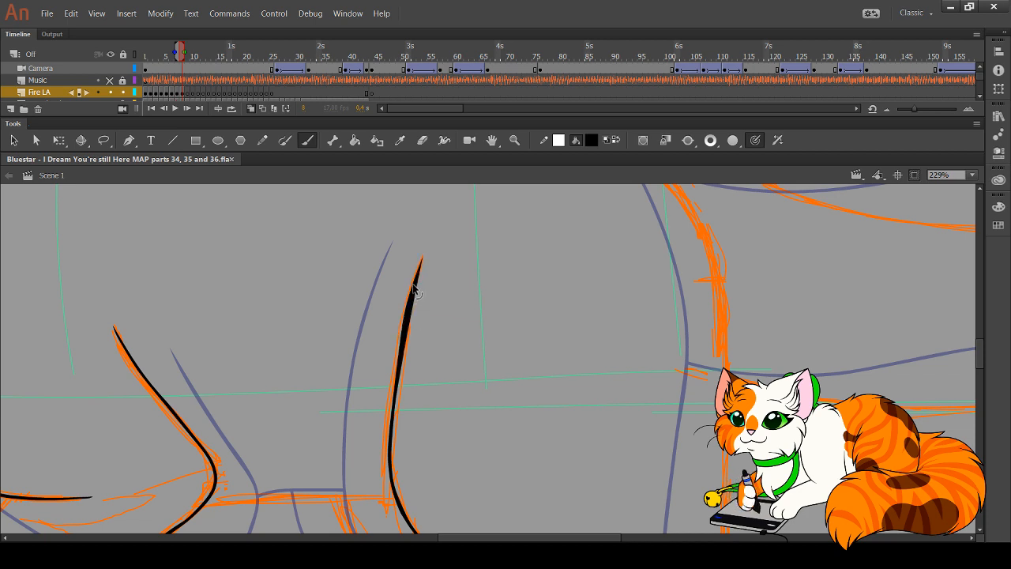
Undo and redo the edits to the thigh line's upper end, settling on the version with a thin, tapered tip
key(ctrl+z)
key(ctrl+z)
key(ctrl+z)
key(ctrl+z)
key(ctrl+y)
key(ctrl+y)
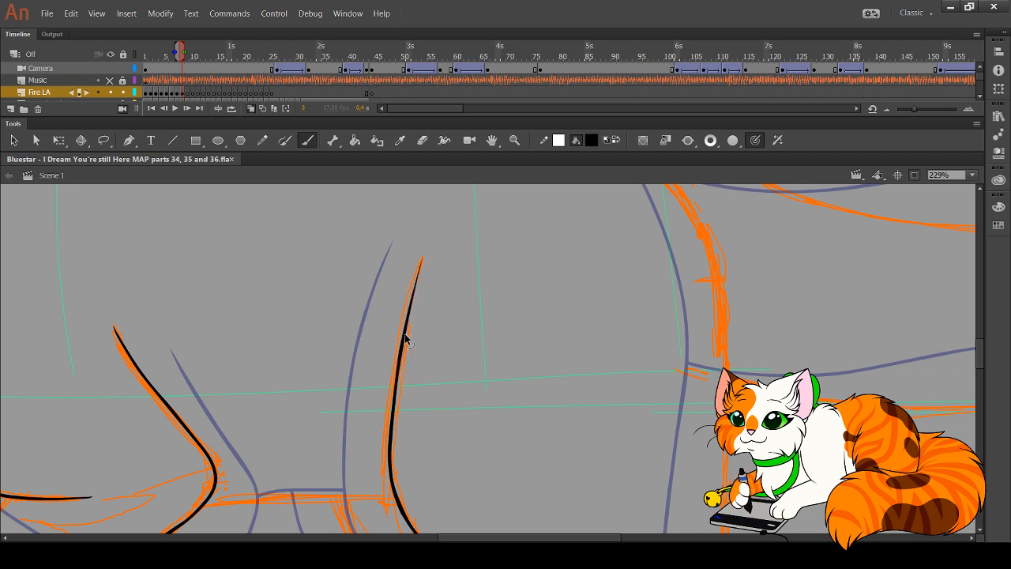
key(ctrl+y)
key(ctrl+y)
key(ctrl+z)
key(ctrl+z)
key(ctrl+z)
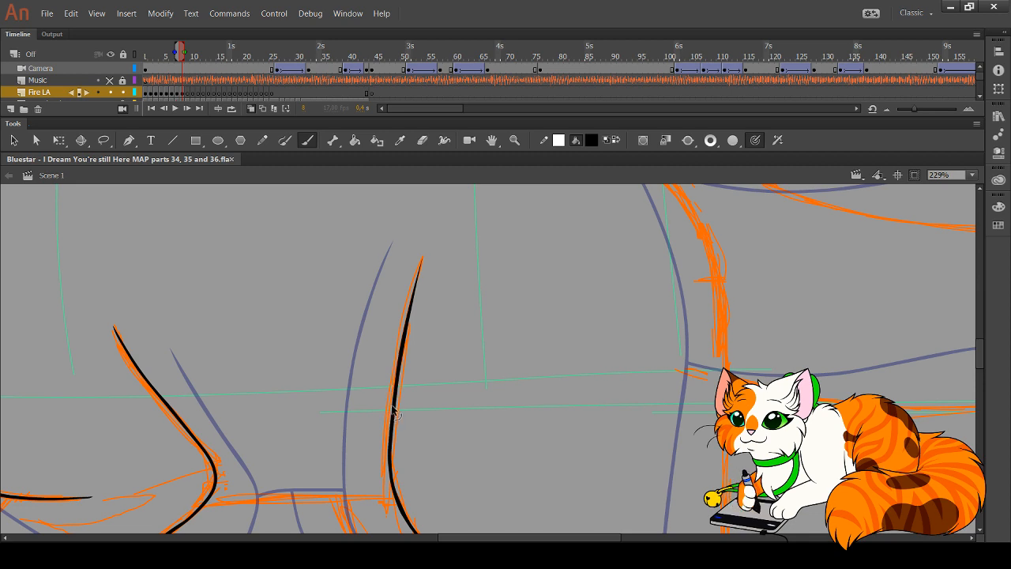
key(ctrl+y)
key(ctrl+z)
key(ctrl+z)
key(ctrl+y)
key(ctrl+z)
key(ctrl+z)
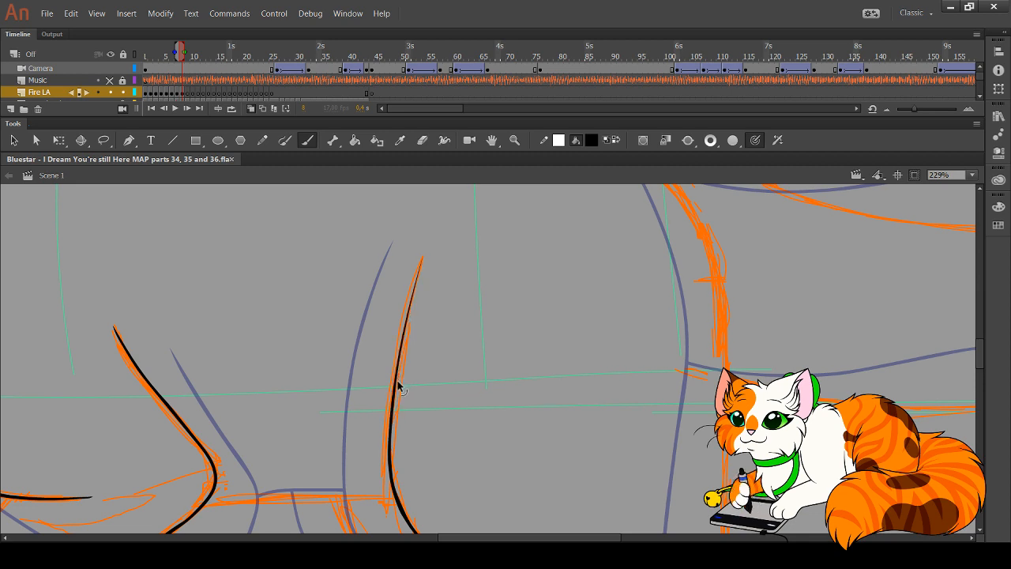
key(ctrl+y)
key(ctrl+y)
key(ctrl+y)
key(ctrl+z)
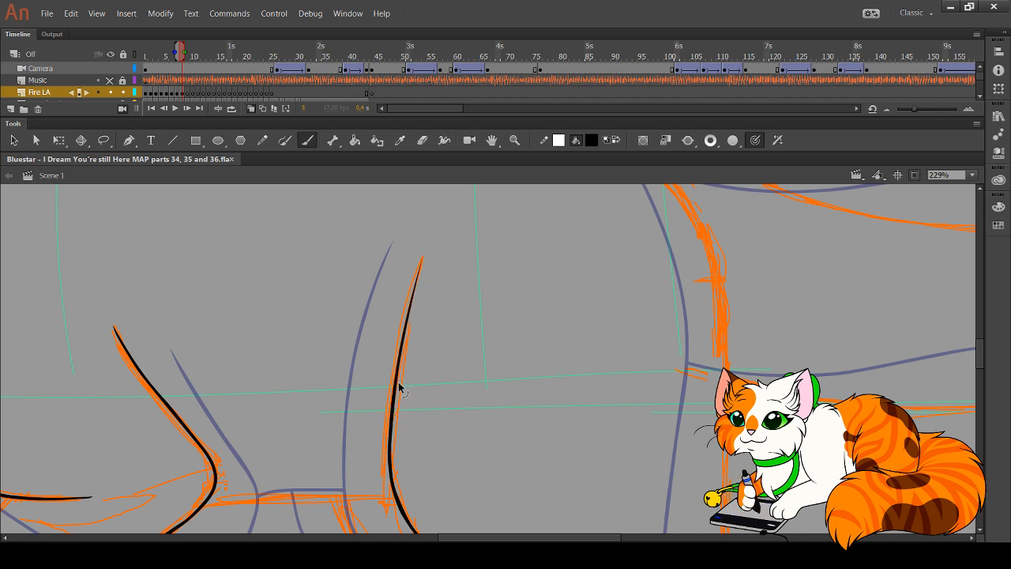
Ink the curved middle toe of the raised front paw, joining it to the outer toe
drag(470, 368, 388, 190)
drag(413, 409, 368, 303)
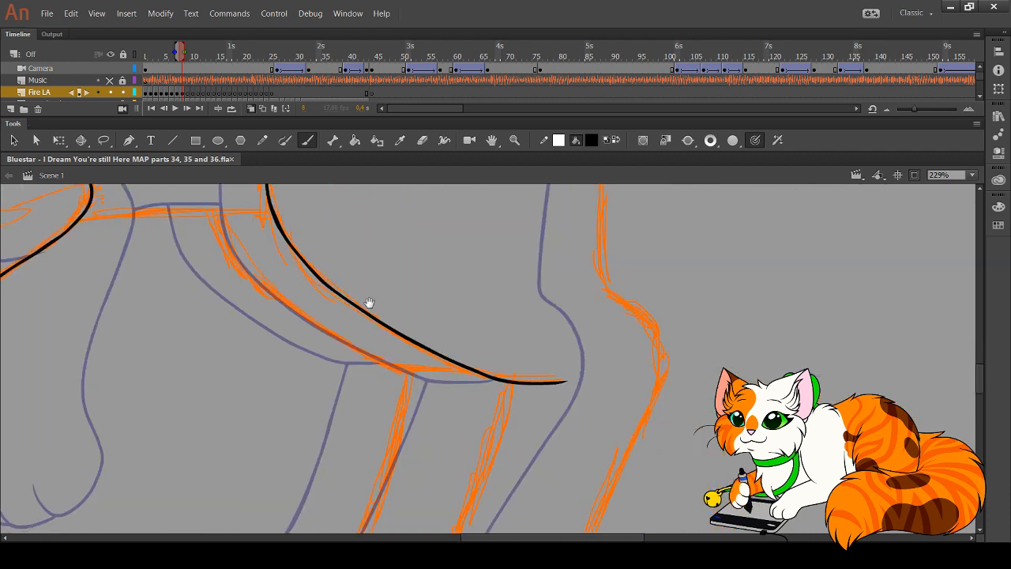
mouse_move(428, 436)
mouse_down()
mouse_move(324, 334)
mouse_move(335, 512)
mouse_up()
drag(280, 367, 435, 501)
drag(390, 397, 447, 402)
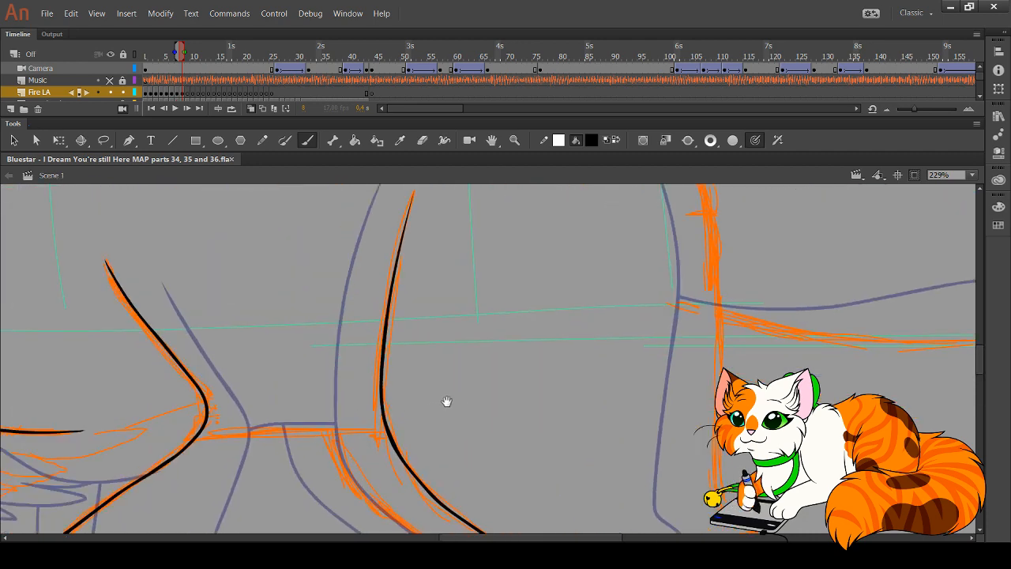
drag(238, 432, 406, 324)
mouse_move(210, 367)
mouse_down()
mouse_move(364, 348)
mouse_move(450, 308)
mouse_up()
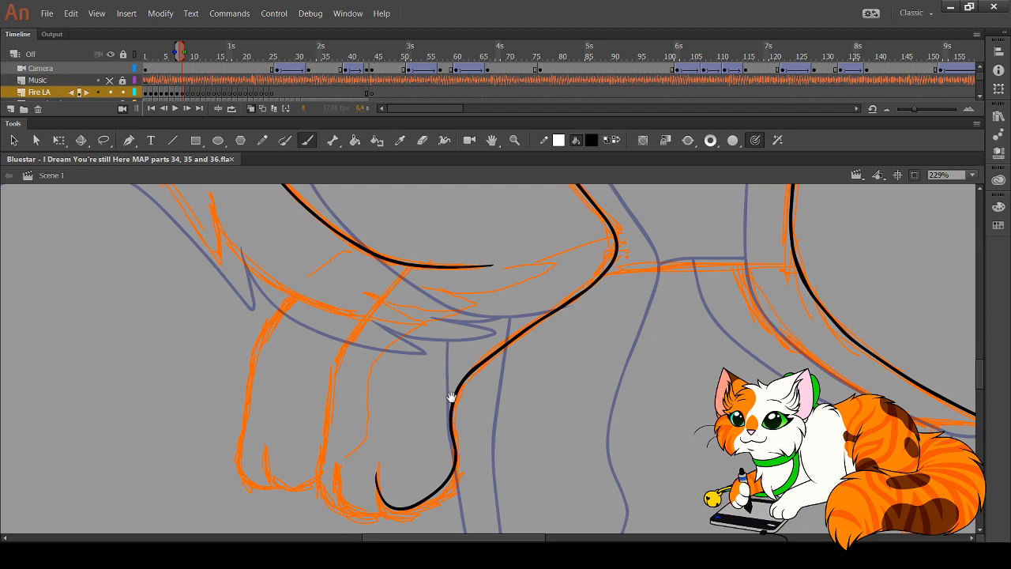
drag(451, 399, 422, 334)
drag(487, 287, 509, 297)
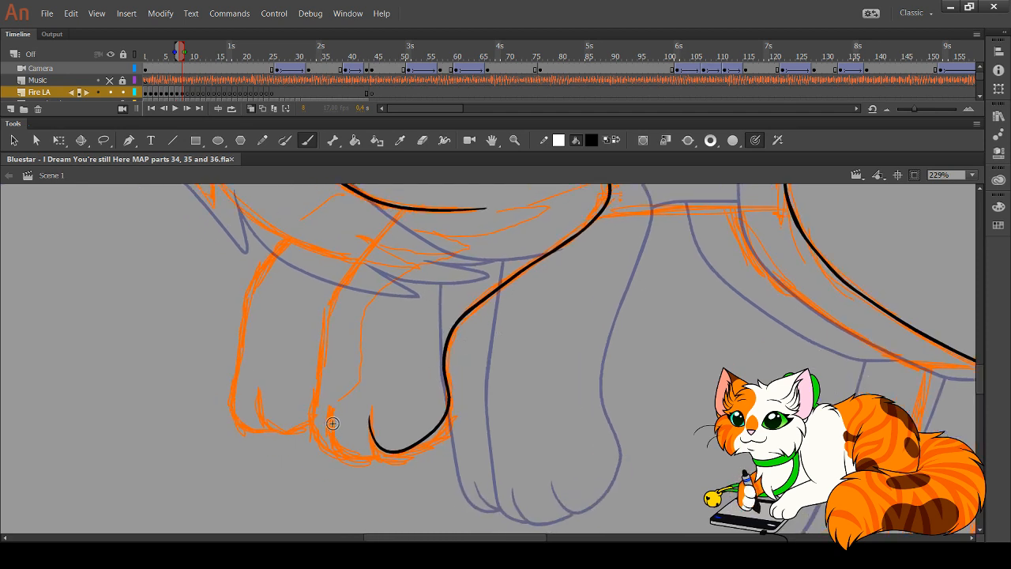
mouse_move(330, 417)
mouse_down()
mouse_move(343, 453)
mouse_move(390, 451)
mouse_up()
key(ctrl+z)
drag(331, 409, 330, 431)
Swap the stroke and fill colours and draw the raised foreleg's front edge in white from the shoulder line to the toes
click(615, 141)
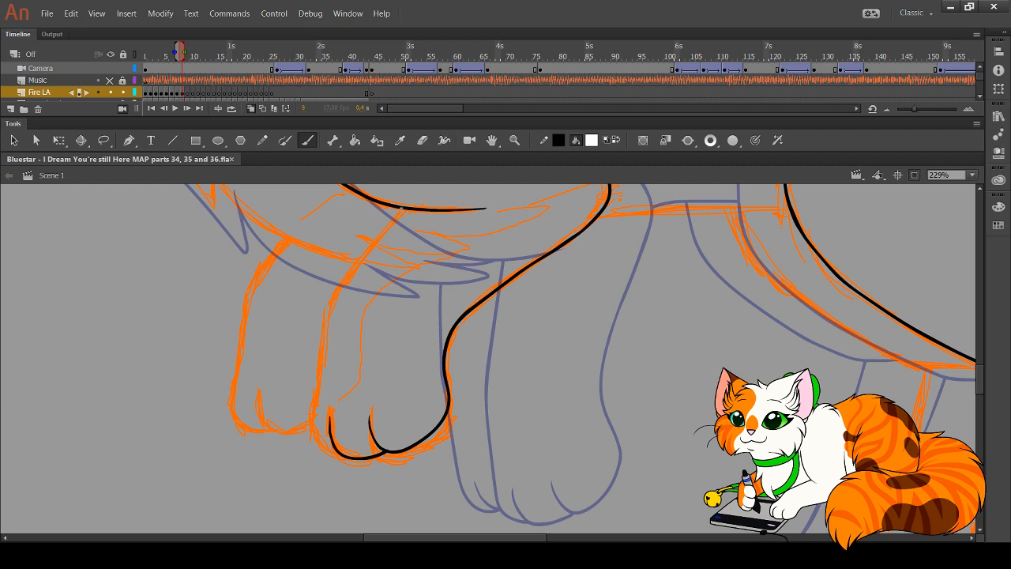
drag(413, 198, 369, 263)
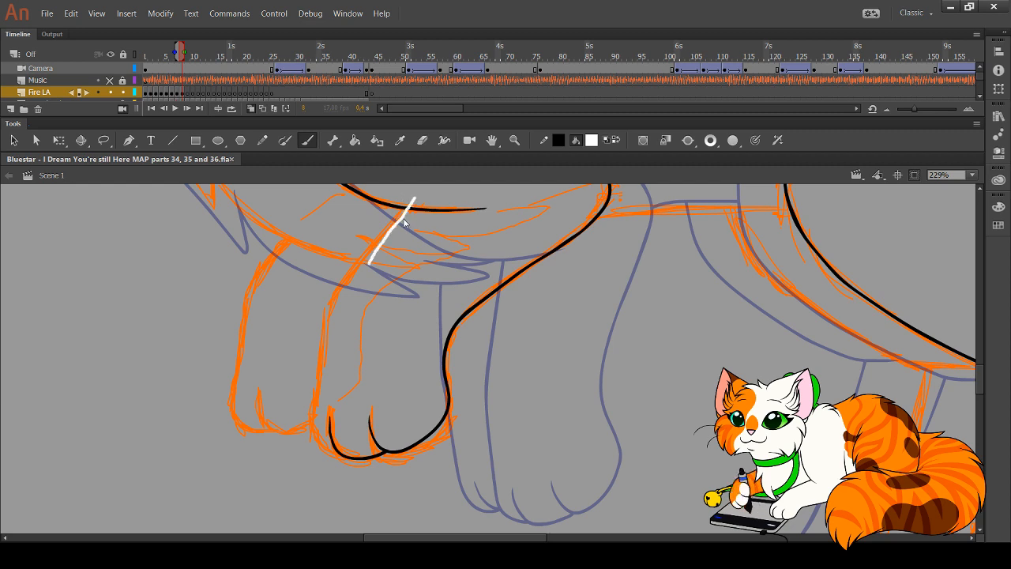
key(ctrl+z)
drag(415, 194, 390, 218)
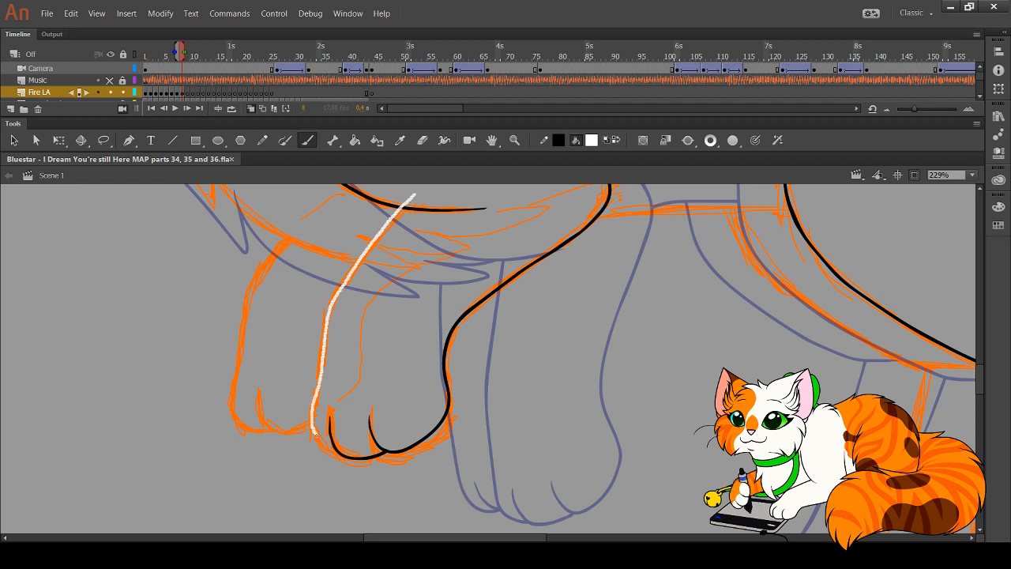
mouse_move(330, 450)
mouse_down()
mouse_move(382, 305)
mouse_move(480, 263)
mouse_move(515, 200)
mouse_move(404, 193)
mouse_up()
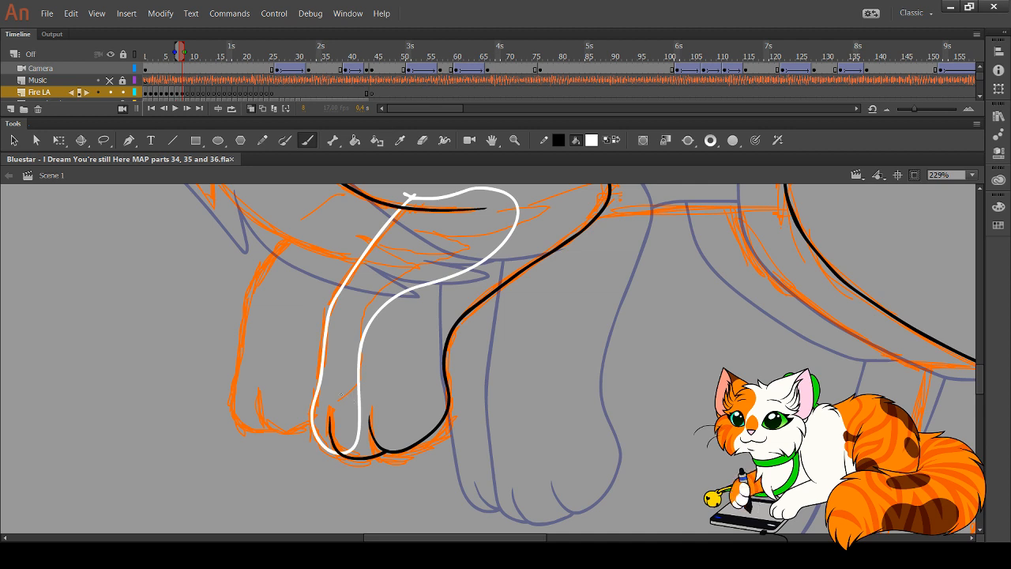
key(ctrl+z)
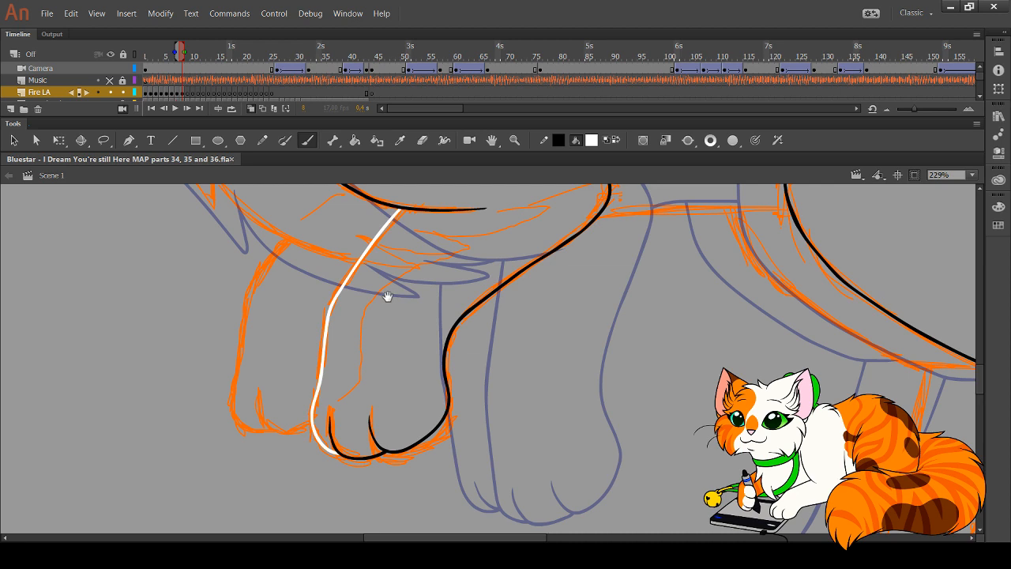
Draw the belly line in white from the raised foreleg's back edge to the hind thigh line, redrawing it until it follows the sketch
drag(387, 296, 355, 365)
drag(307, 418, 309, 408)
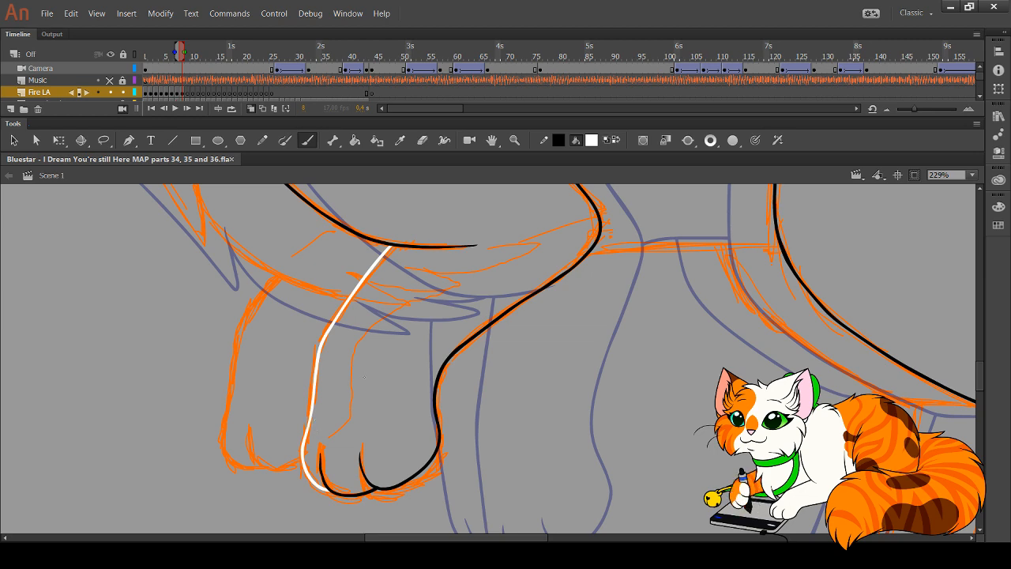
drag(420, 286, 376, 392)
mouse_move(473, 384)
mouse_down()
mouse_move(385, 443)
mouse_move(295, 394)
mouse_move(416, 381)
mouse_up()
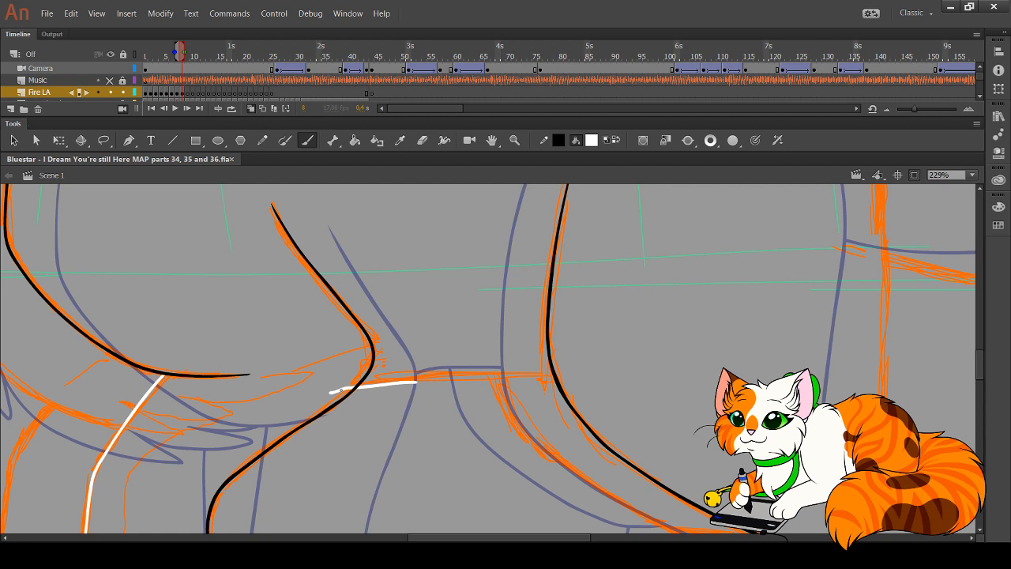
key(ctrl+z)
drag(319, 398, 414, 379)
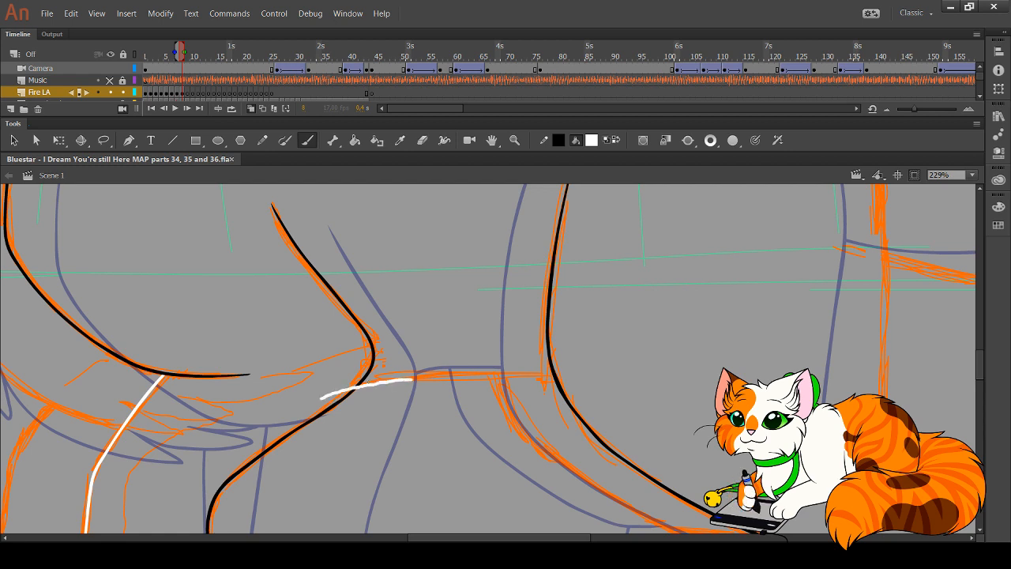
key(ctrl+z)
mouse_move(330, 390)
mouse_down()
mouse_move(413, 378)
mouse_move(608, 381)
mouse_up()
key(ctrl+z)
mouse_move(336, 388)
mouse_down()
mouse_move(441, 371)
mouse_move(625, 390)
mouse_up()
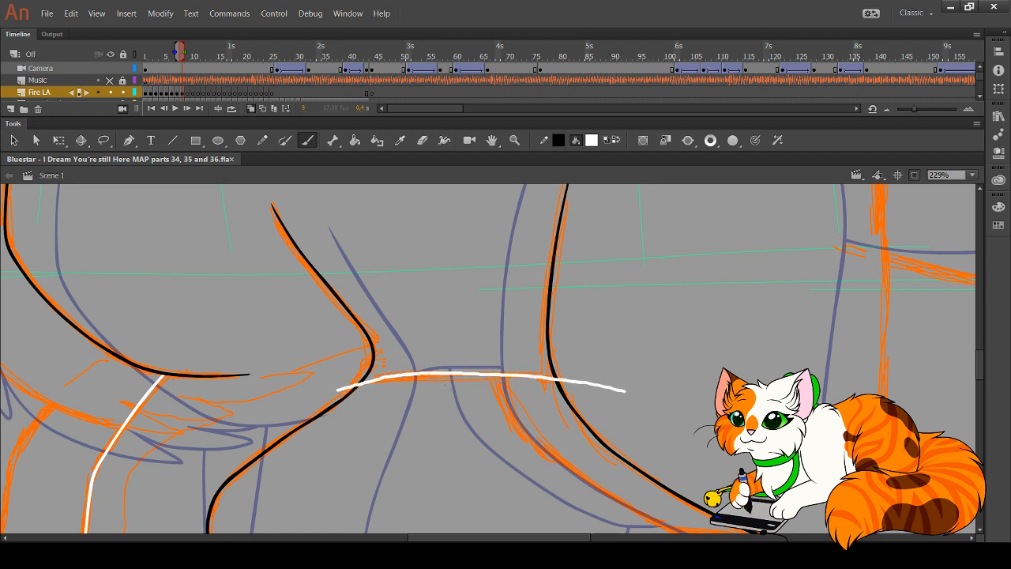
key(ctrl+z)
mouse_move(345, 386)
mouse_down()
mouse_move(490, 374)
mouse_move(620, 385)
mouse_up()
Delete both ends of the white belly line that overshoot the black foreleg and thigh lines
ctrl+click(353, 385)
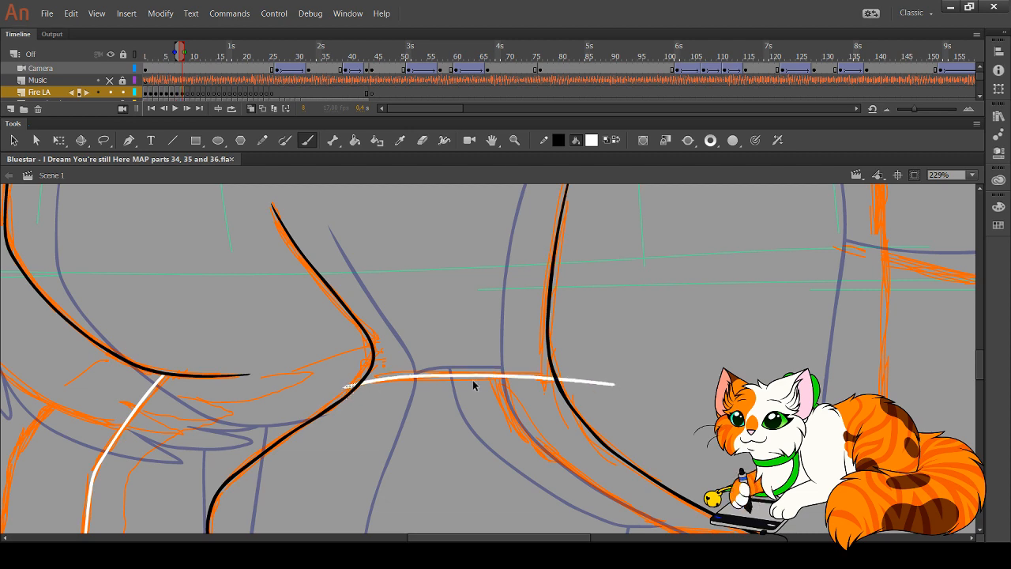
key(Delete)
ctrl+click(600, 383)
key(Delete)
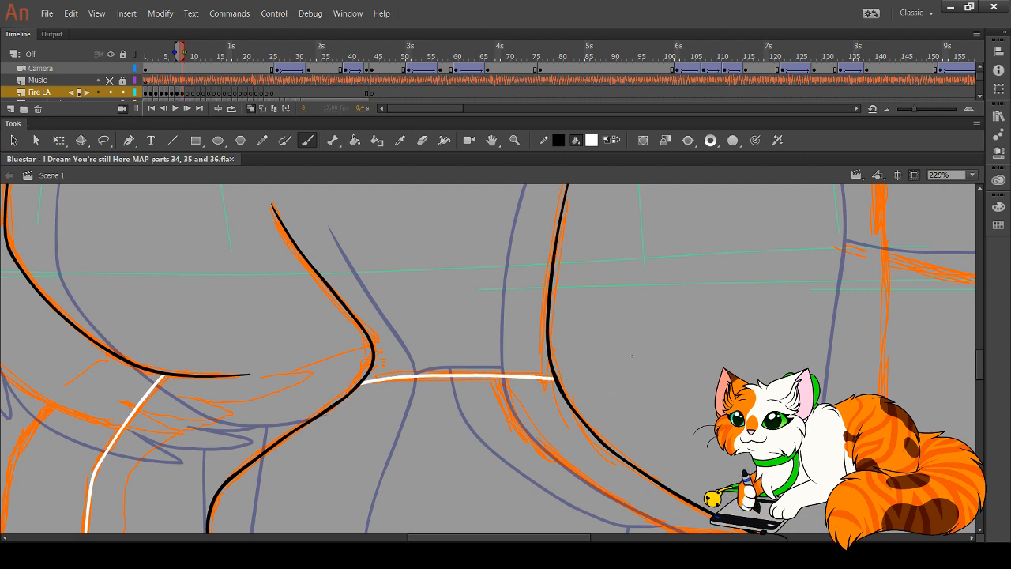
Swap the stroke and fill colours back to paint in black, and turn on pen pressure for the brush
drag(608, 338, 550, 506)
drag(609, 248, 539, 355)
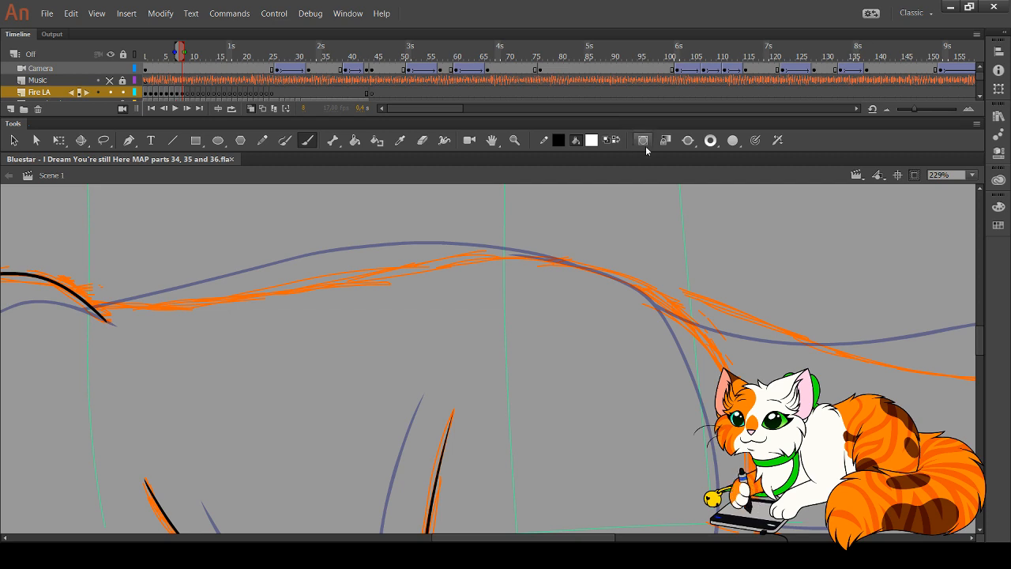
click(617, 141)
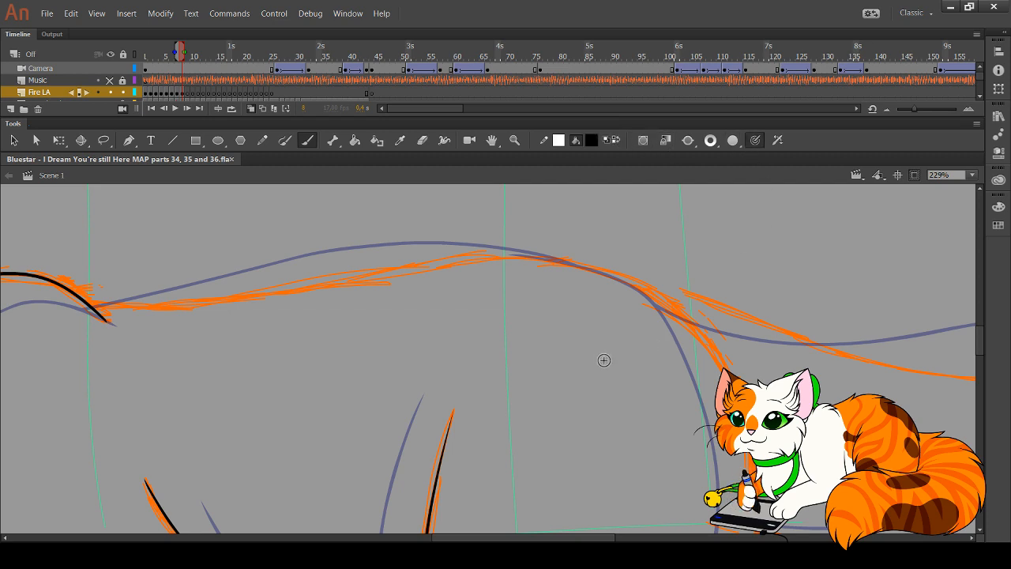
Try to ink the rump outline from the top of the hip down the back of the hind leg
mouse_move(645, 435)
mouse_down()
mouse_move(586, 356)
mouse_move(607, 390)
mouse_move(600, 376)
mouse_move(604, 409)
mouse_move(596, 396)
mouse_move(577, 453)
mouse_up()
drag(574, 393, 546, 450)
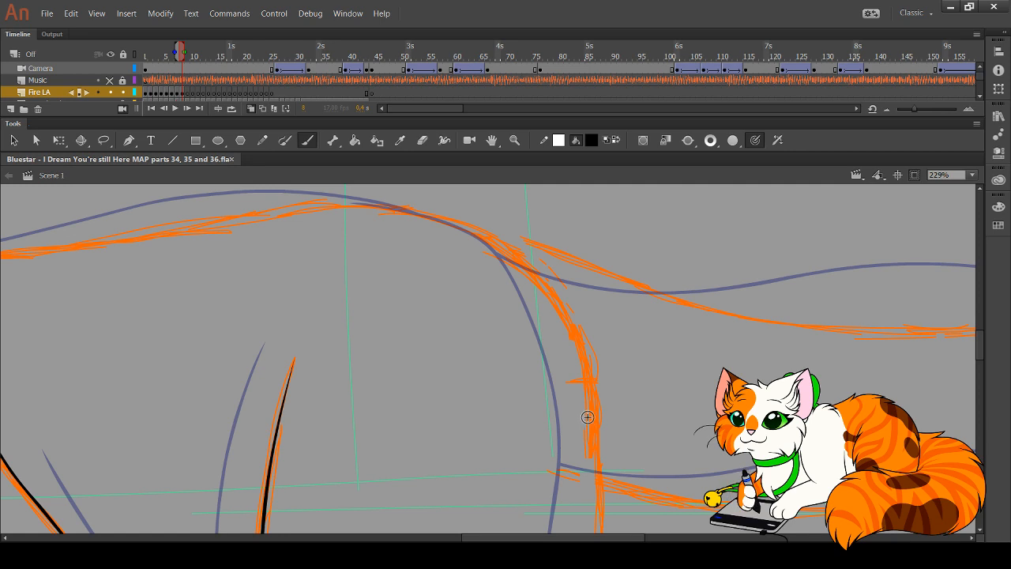
mouse_move(595, 429)
mouse_down()
mouse_move(567, 421)
mouse_move(542, 387)
mouse_up()
drag(347, 199, 414, 204)
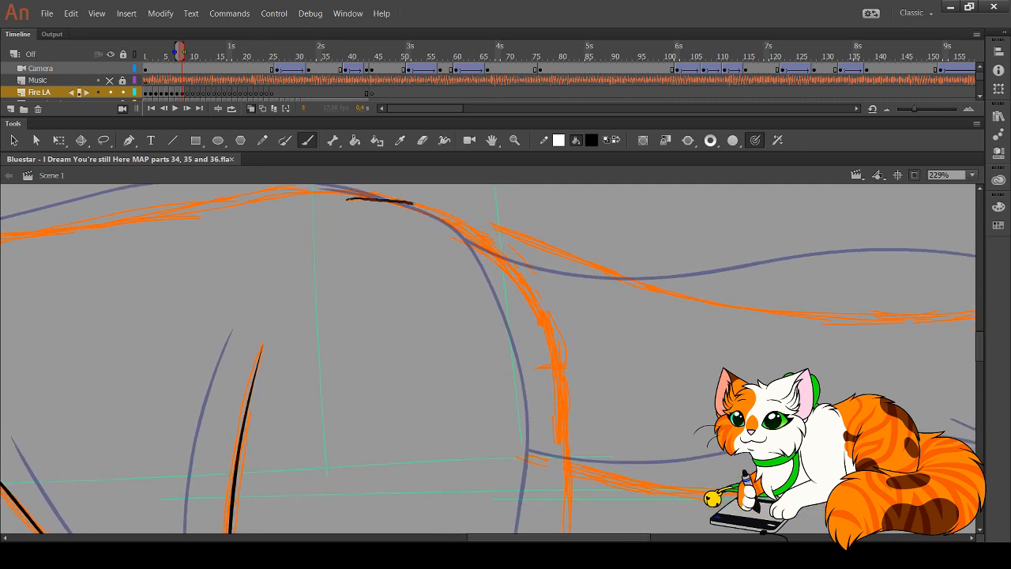
key(ctrl+z)
drag(347, 199, 421, 205)
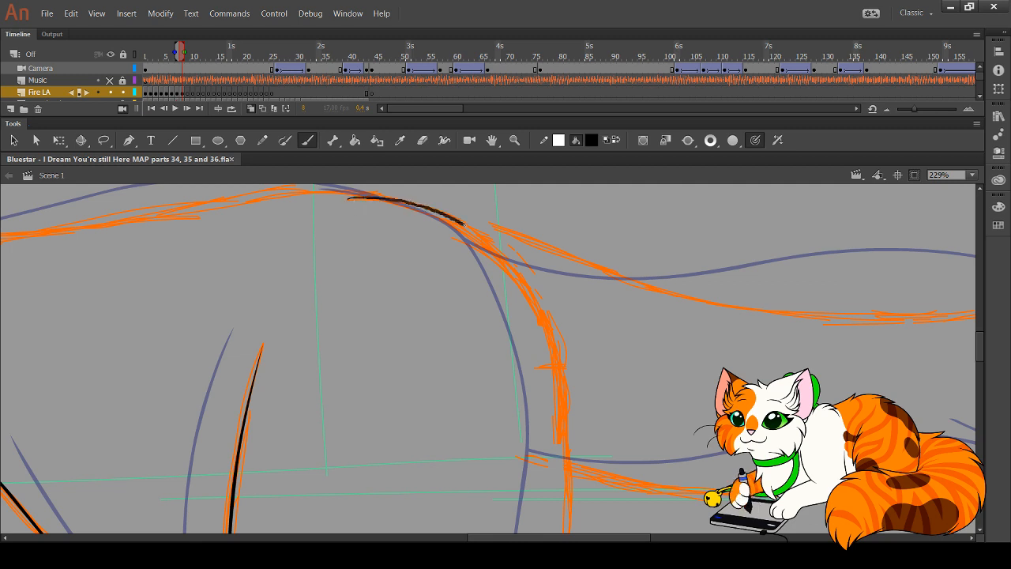
mouse_move(500, 247)
mouse_down()
mouse_move(535, 294)
mouse_move(555, 364)
mouse_move(569, 532)
mouse_up()
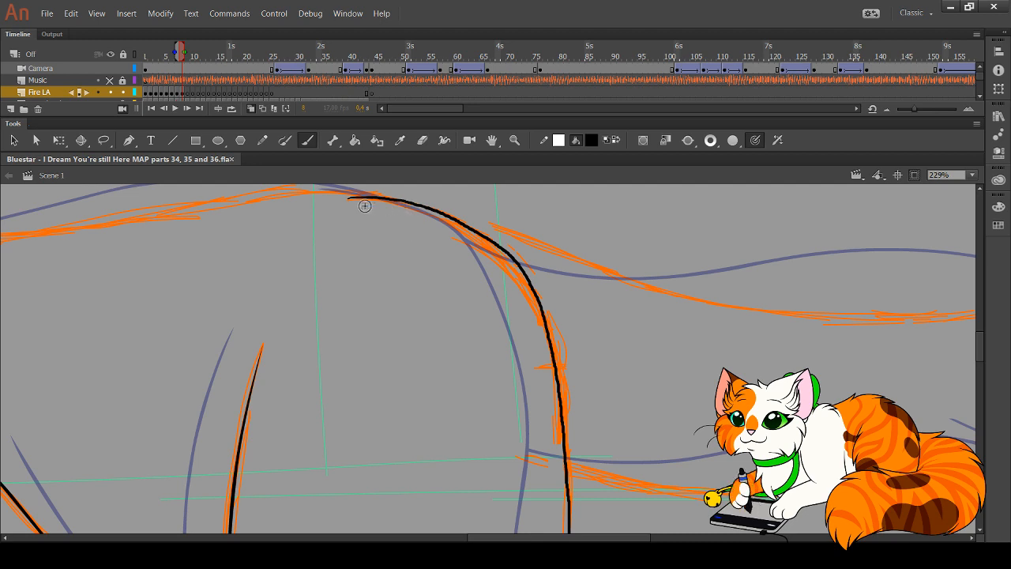
key(ctrl+z)
drag(348, 198, 462, 229)
key(ctrl+z)
mouse_move(348, 198)
mouse_down()
mouse_move(436, 207)
mouse_move(472, 224)
mouse_up()
drag(517, 257, 561, 373)
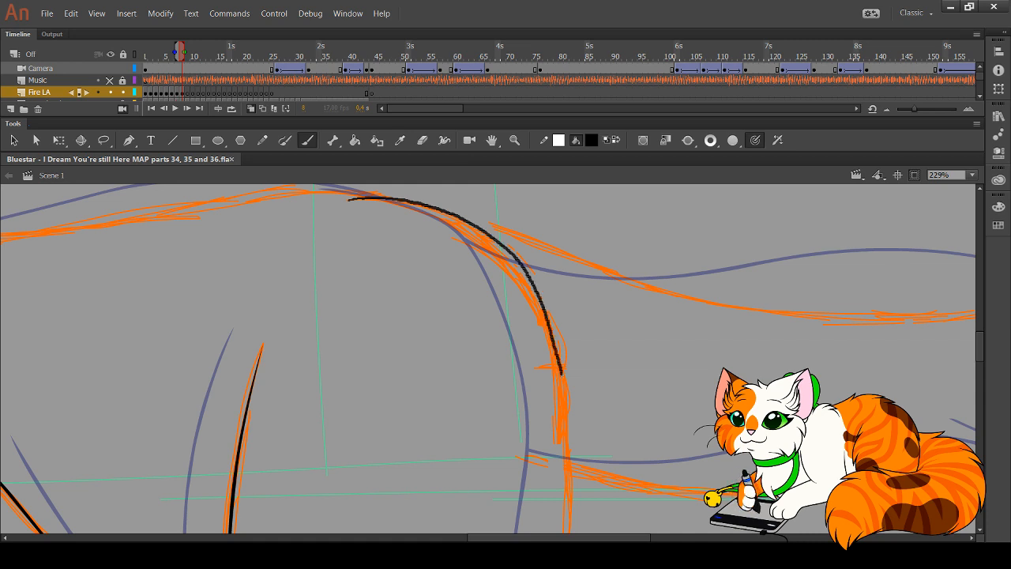
drag(568, 440, 570, 534)
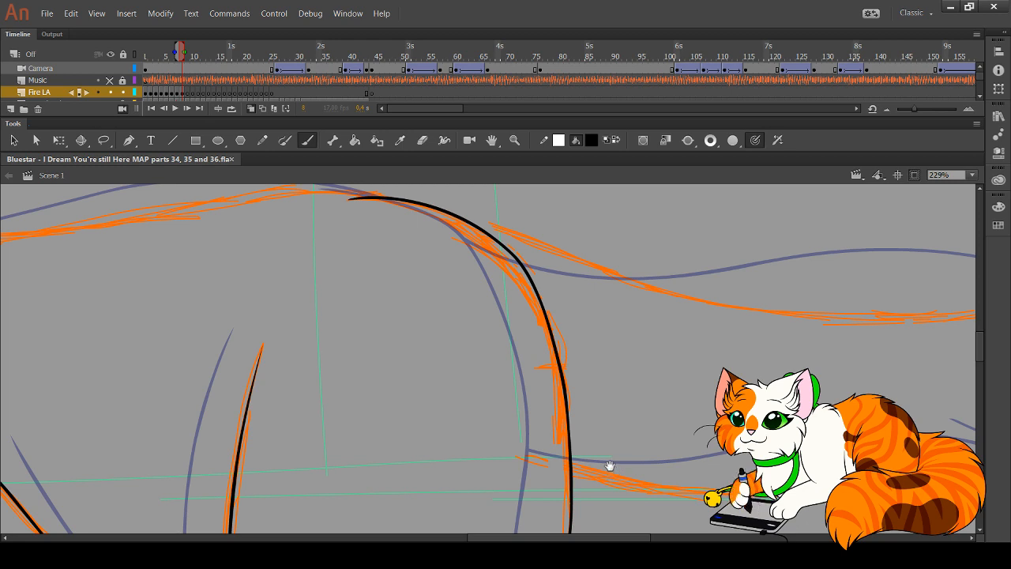
Try to bend the upper curve of the rump line closer to the sketch, and undo the rump line
mouse_move(609, 467)
mouse_down()
mouse_move(597, 437)
mouse_move(606, 480)
mouse_up()
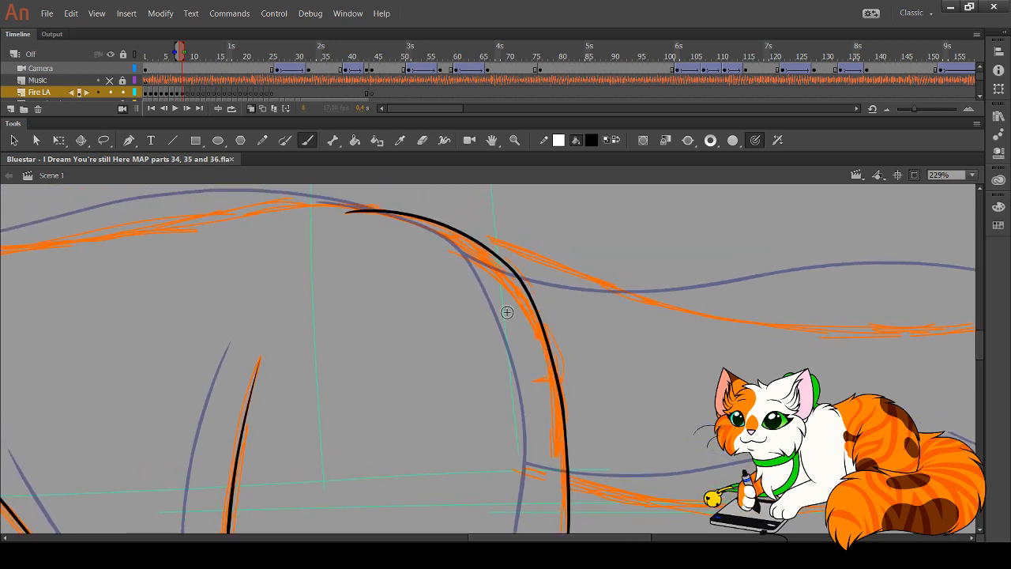
drag(503, 419, 527, 483)
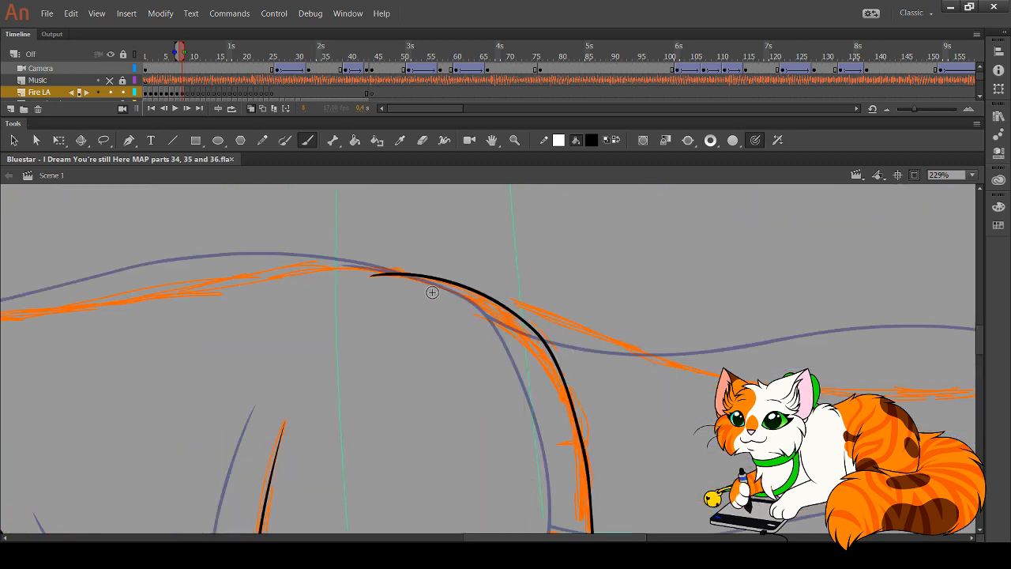
drag(421, 280, 488, 295)
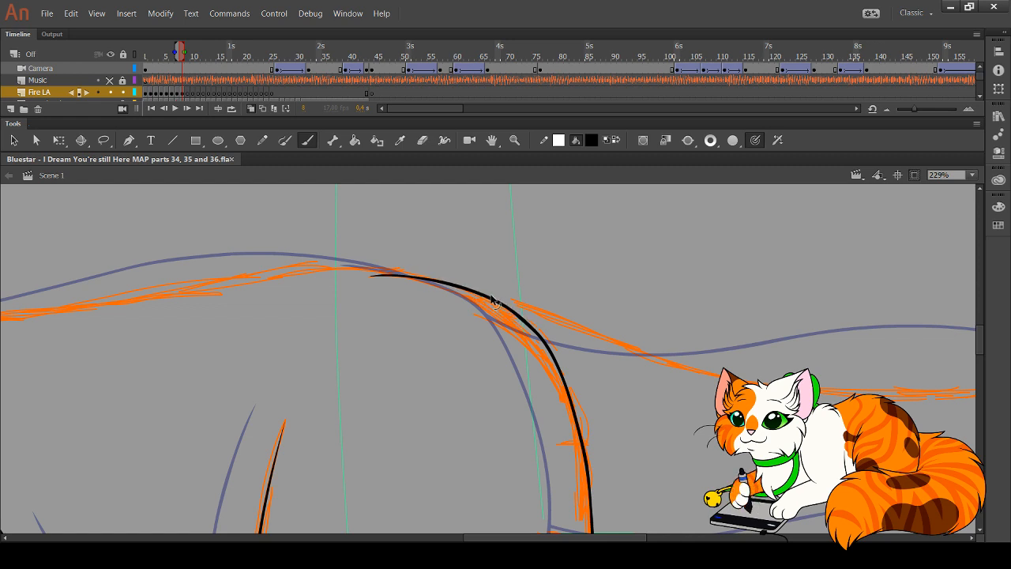
key(space)
mouse_move(589, 531)
mouse_down()
mouse_move(488, 296)
mouse_move(522, 480)
mouse_move(553, 476)
mouse_move(548, 466)
mouse_up()
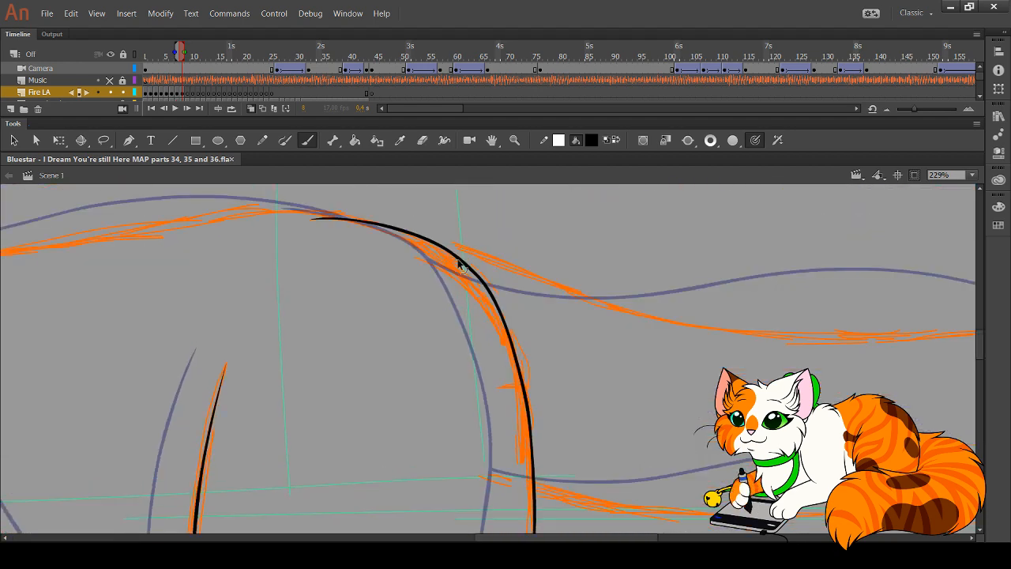
key(ctrl+z)
Ink the rump outline again in one black stroke from the top of the hip down the back of the hind leg
key(space)
drag(470, 293, 496, 280)
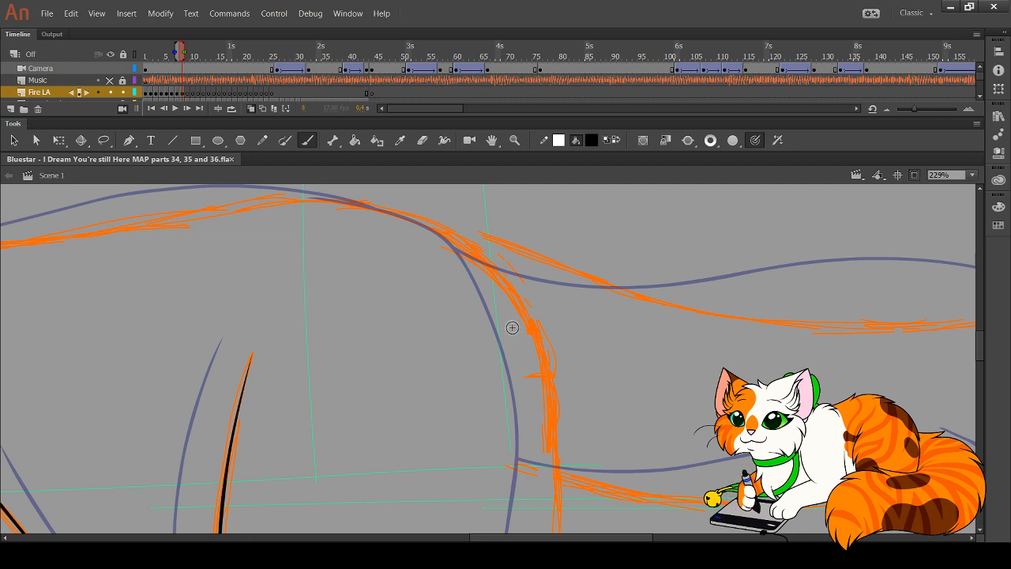
key(space)
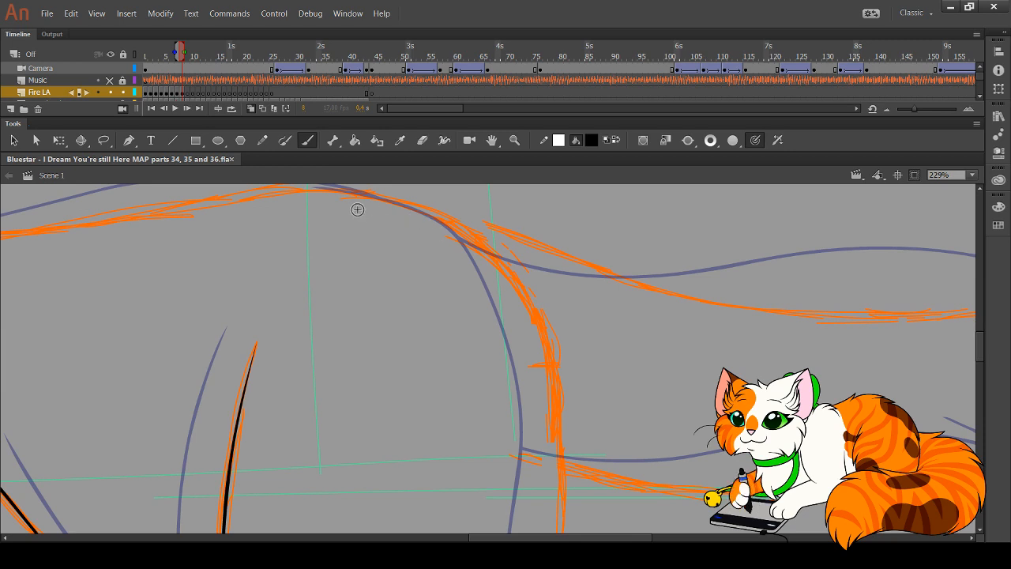
mouse_move(341, 201)
mouse_down()
mouse_move(395, 203)
mouse_move(475, 230)
mouse_up()
key(ctrl+z)
mouse_move(340, 199)
mouse_down()
mouse_move(407, 204)
mouse_move(454, 221)
mouse_move(520, 294)
mouse_move(555, 395)
mouse_move(562, 532)
mouse_up()
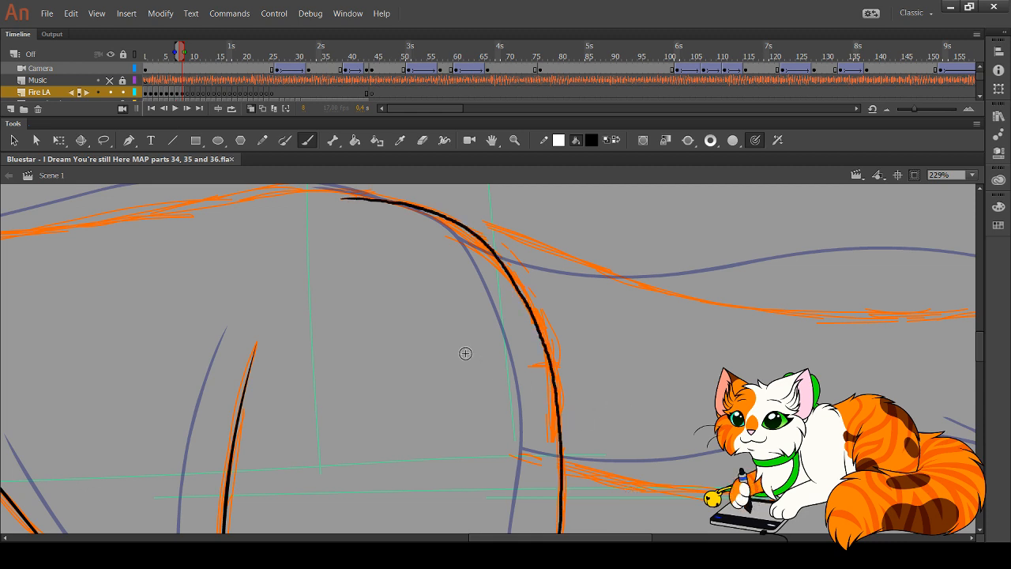
Try to ink the near hind paw and leg from the toe line around the heel and up to the hock
key(space)
drag(589, 369, 520, 180)
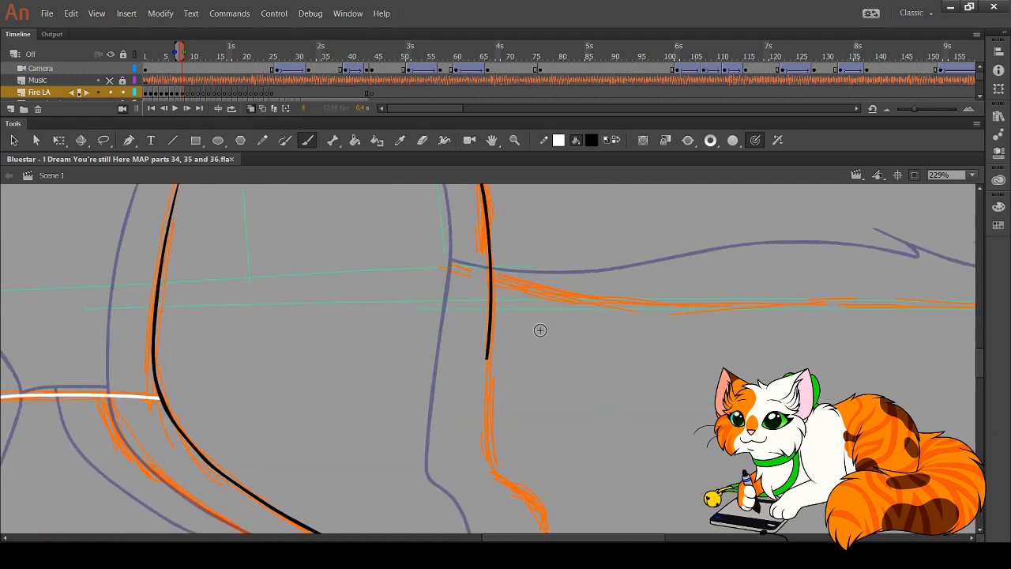
drag(518, 396, 474, 346)
scroll(512, 331, down, 10)
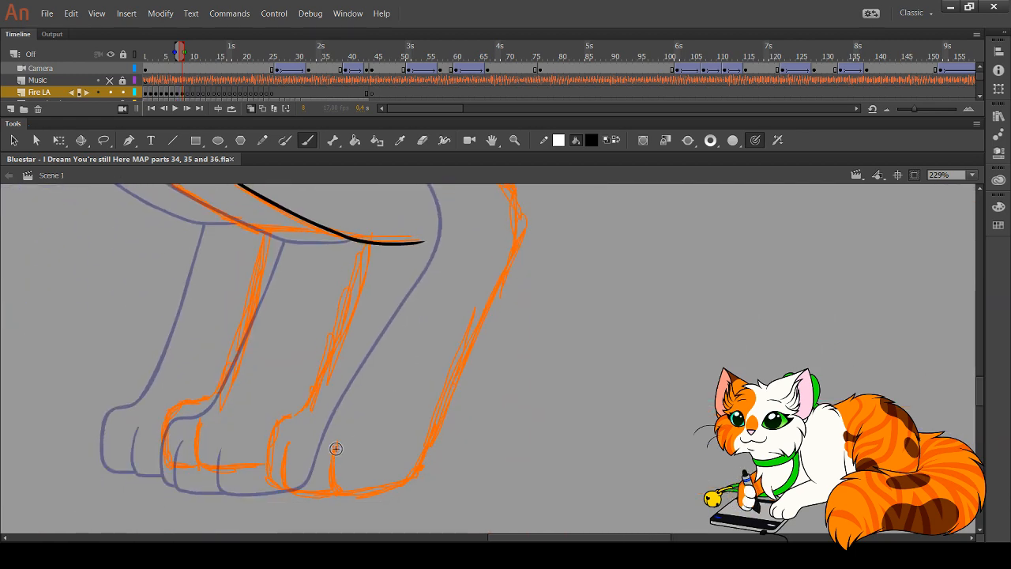
drag(335, 445, 332, 488)
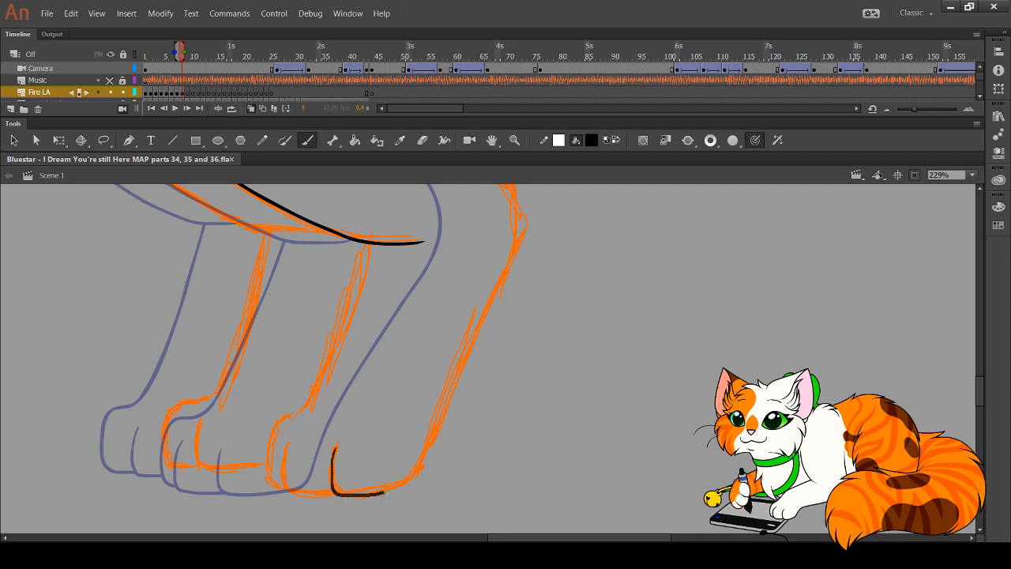
mouse_move(415, 482)
mouse_down()
mouse_move(443, 394)
mouse_move(516, 247)
mouse_move(515, 186)
mouse_up()
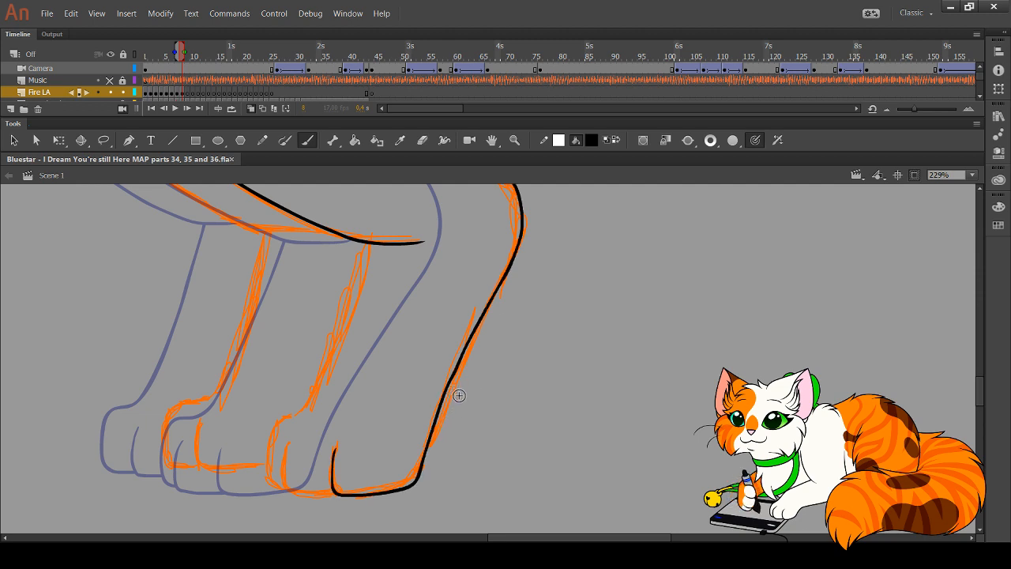
drag(448, 391, 452, 395)
key(ctrl+z)
key(ctrl+z)
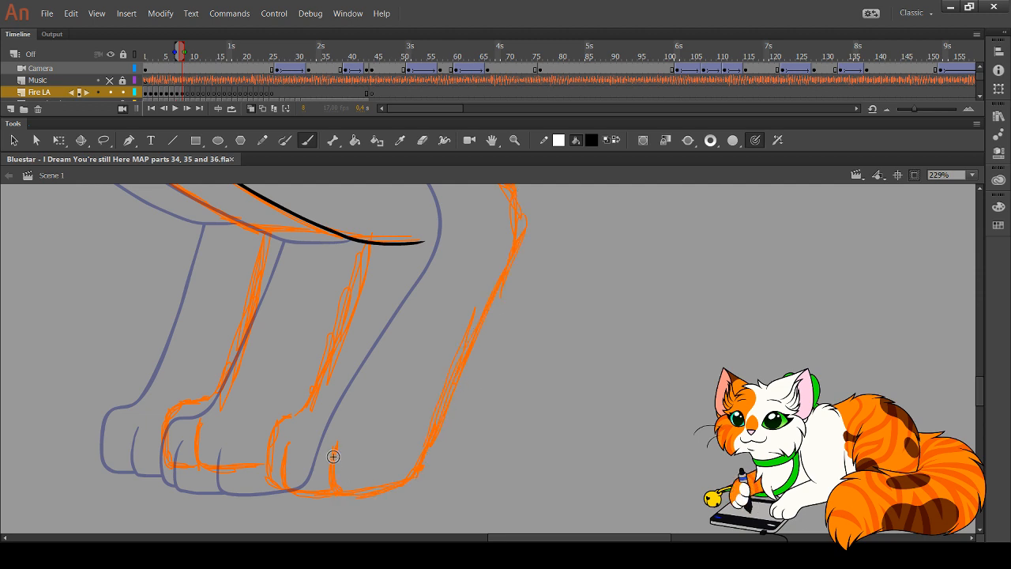
drag(333, 444, 333, 484)
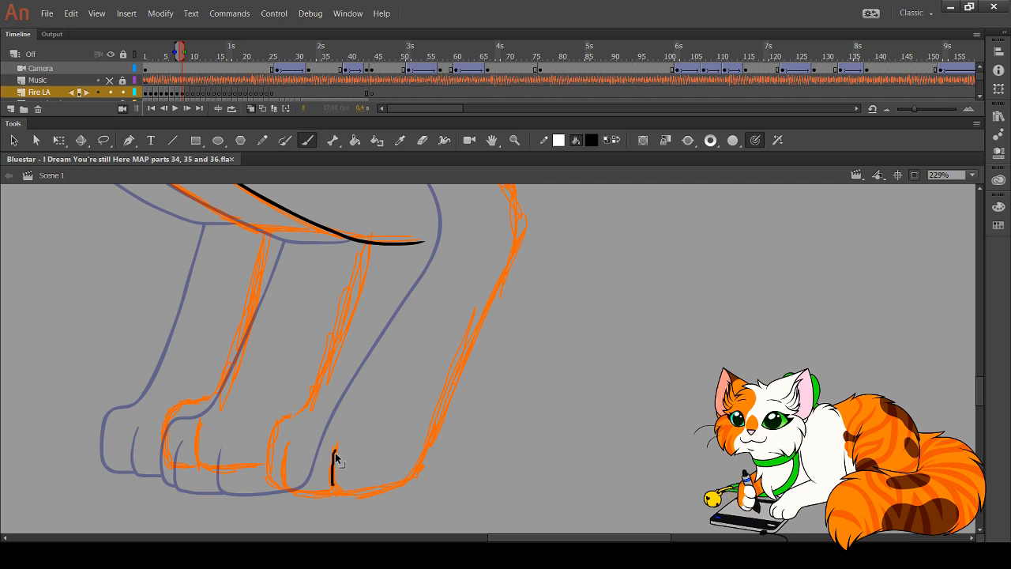
key(ctrl+z)
mouse_move(335, 449)
mouse_down()
mouse_move(331, 494)
mouse_move(345, 497)
mouse_move(411, 481)
mouse_move(464, 342)
mouse_move(507, 269)
mouse_move(515, 185)
mouse_up()
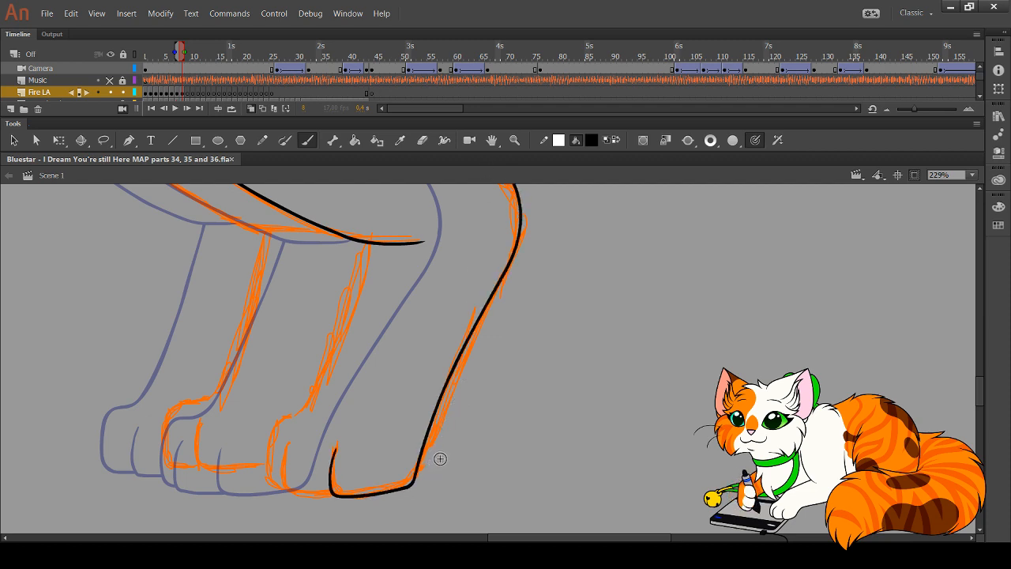
key(ctrl+z)
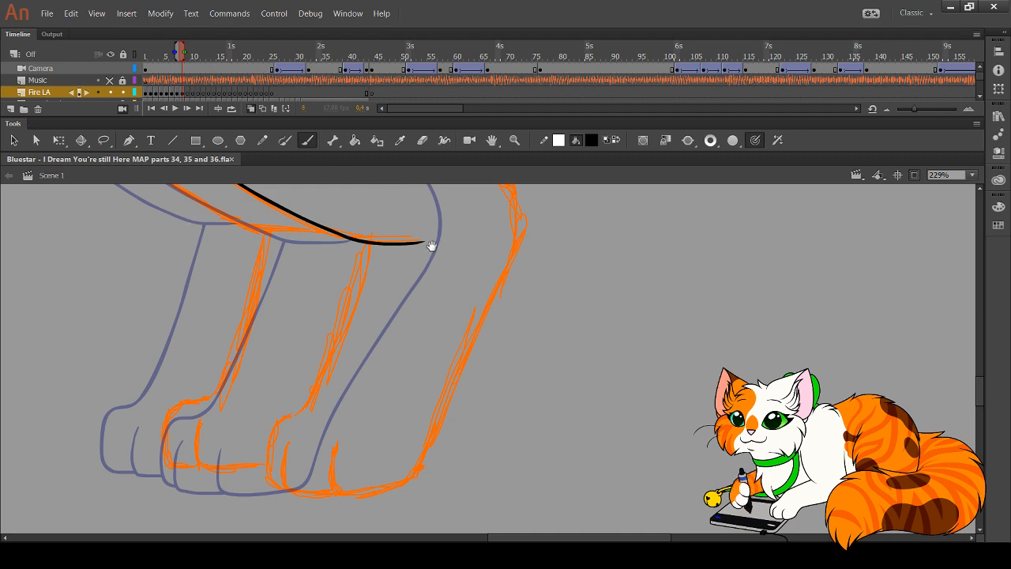
With pen pressure turned off, ink the hind leg's back edge from the rump line's end around the hock to the lower leg
mouse_move(431, 244)
mouse_down()
mouse_move(410, 353)
mouse_move(443, 367)
mouse_move(402, 273)
mouse_move(366, 415)
mouse_up()
drag(456, 295, 458, 316)
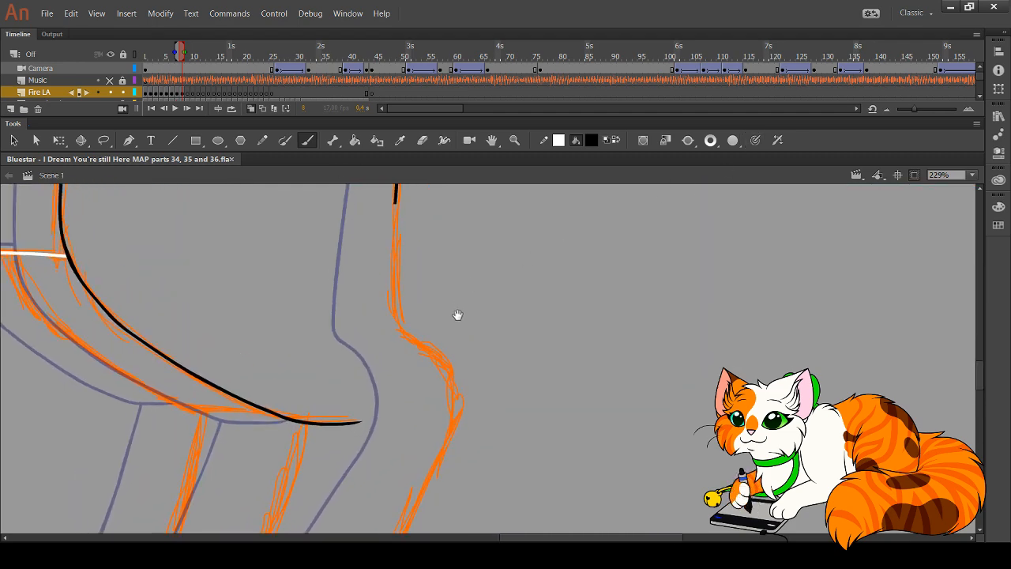
mouse_move(408, 231)
mouse_down()
mouse_move(399, 222)
mouse_move(400, 310)
mouse_move(460, 372)
mouse_move(458, 415)
mouse_move(403, 533)
mouse_up()
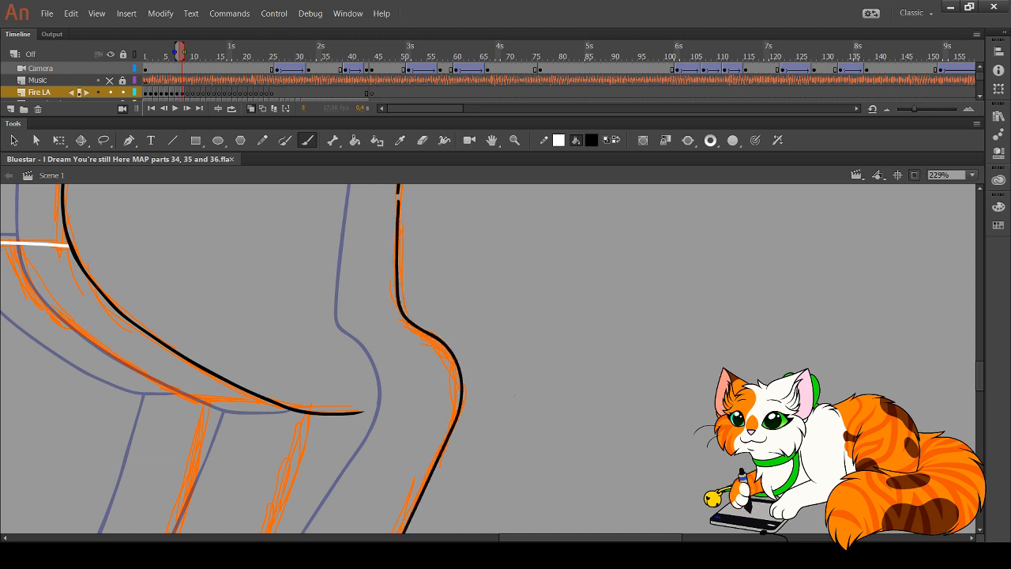
Turn pen pressure back on and ink the near hind paw from its toe line along the sole and heel up to the lower leg line
click(755, 140)
drag(393, 402, 479, 234)
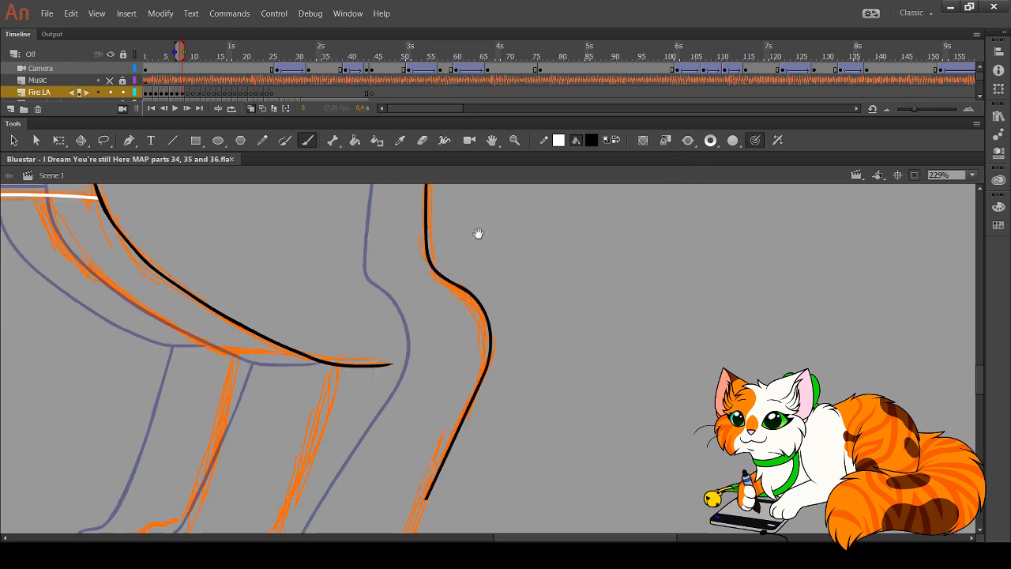
drag(451, 346, 461, 281)
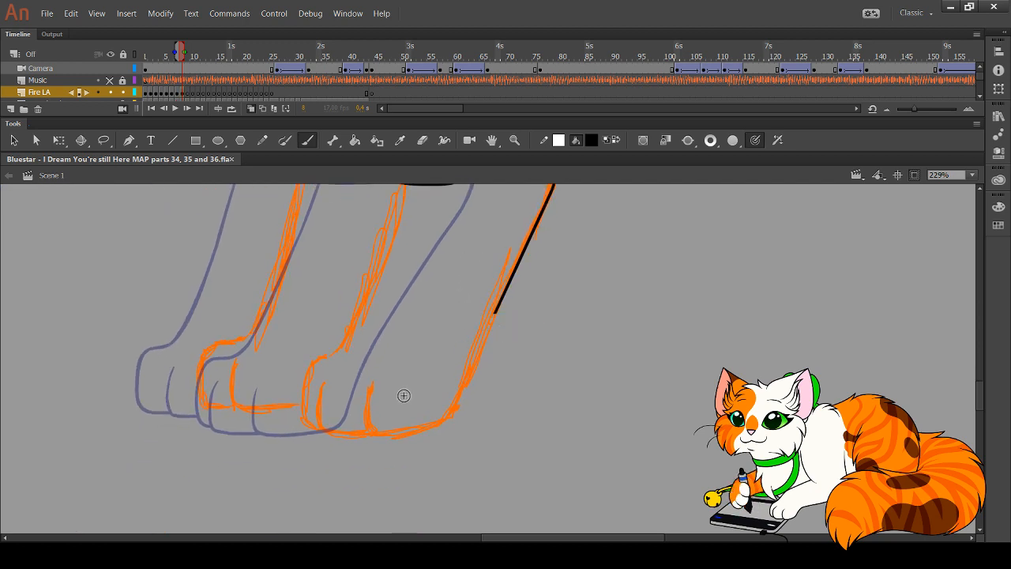
drag(371, 392, 368, 388)
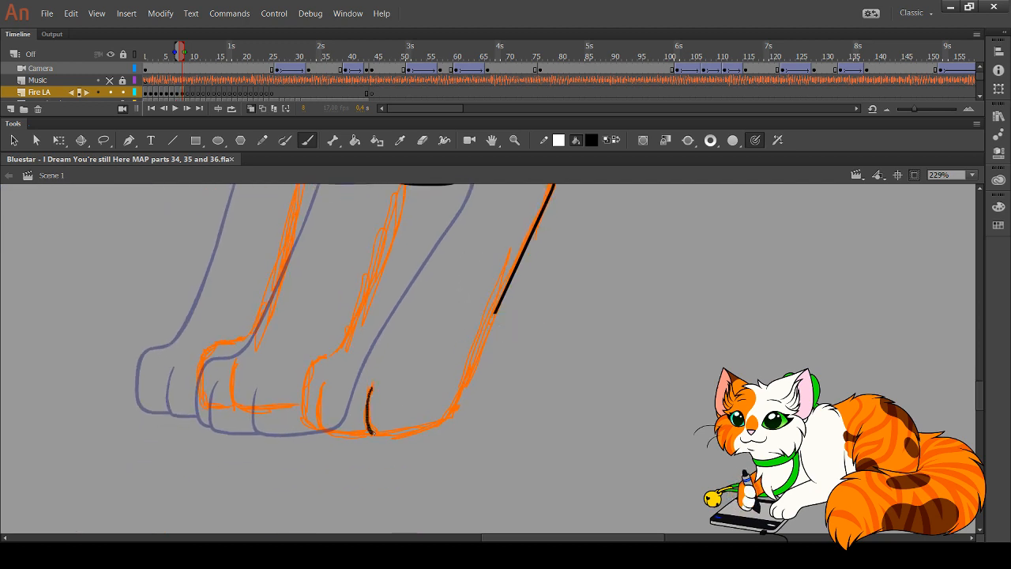
mouse_move(370, 432)
mouse_down()
mouse_move(445, 426)
mouse_move(495, 317)
mouse_up()
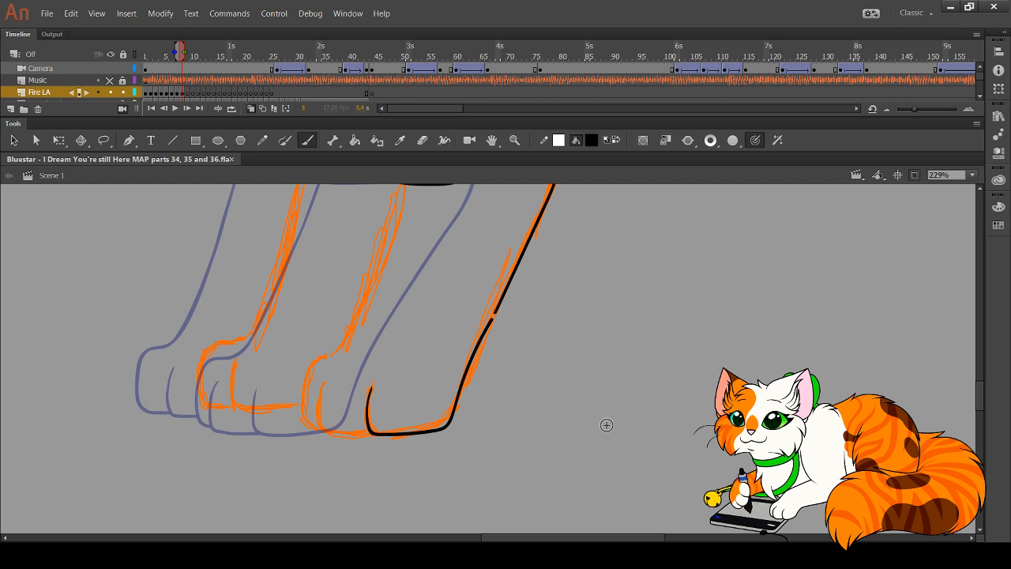
Undo the last hind paw stroke and try to ink the near hind paw again from the toe line to the lower leg
key(ctrl+z)
drag(530, 375, 499, 354)
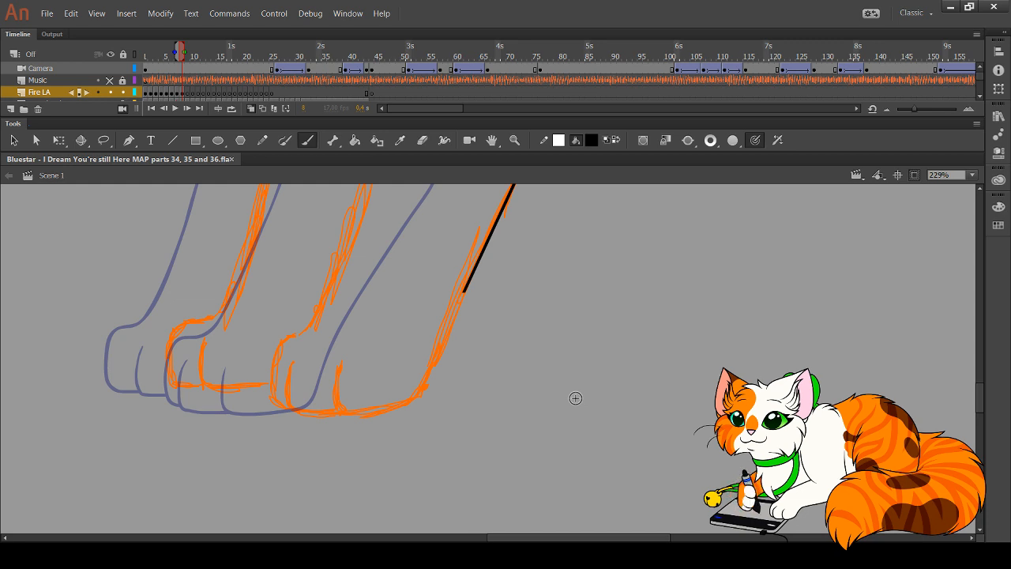
mouse_move(364, 390)
mouse_down()
mouse_move(325, 358)
mouse_move(323, 394)
mouse_move(324, 371)
mouse_move(330, 397)
mouse_move(327, 355)
mouse_move(328, 403)
mouse_move(408, 392)
mouse_move(458, 290)
mouse_up()
key(ctrl+z)
key(ctrl+z)
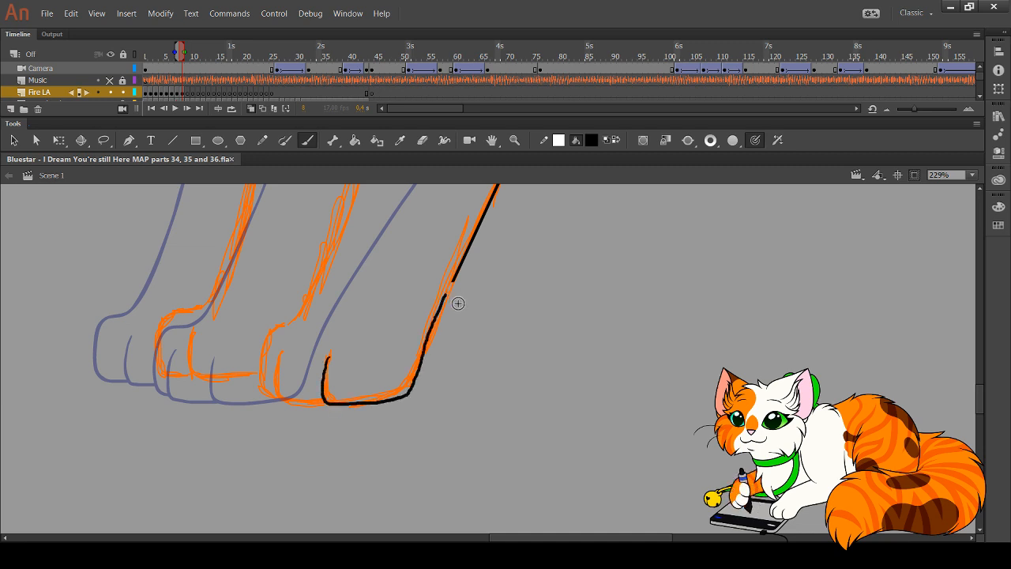
key(ctrl+z)
mouse_move(329, 355)
mouse_down()
mouse_move(326, 401)
mouse_move(402, 394)
mouse_move(456, 276)
mouse_up()
key(ctrl+z)
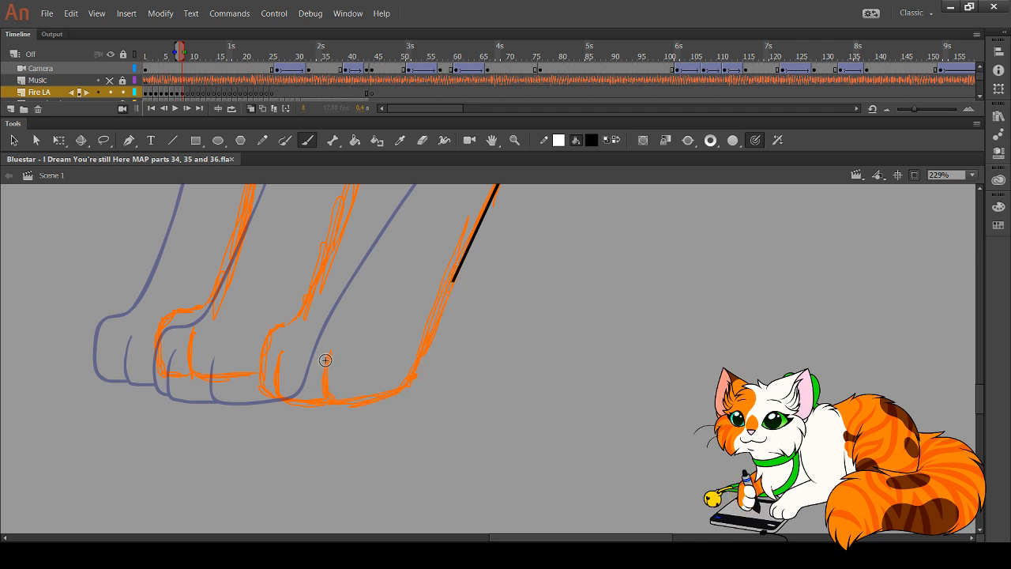
Ink the near hind paw from its toe line along the sole and heel up to the leg line, and hide the sketch
drag(326, 356, 325, 372)
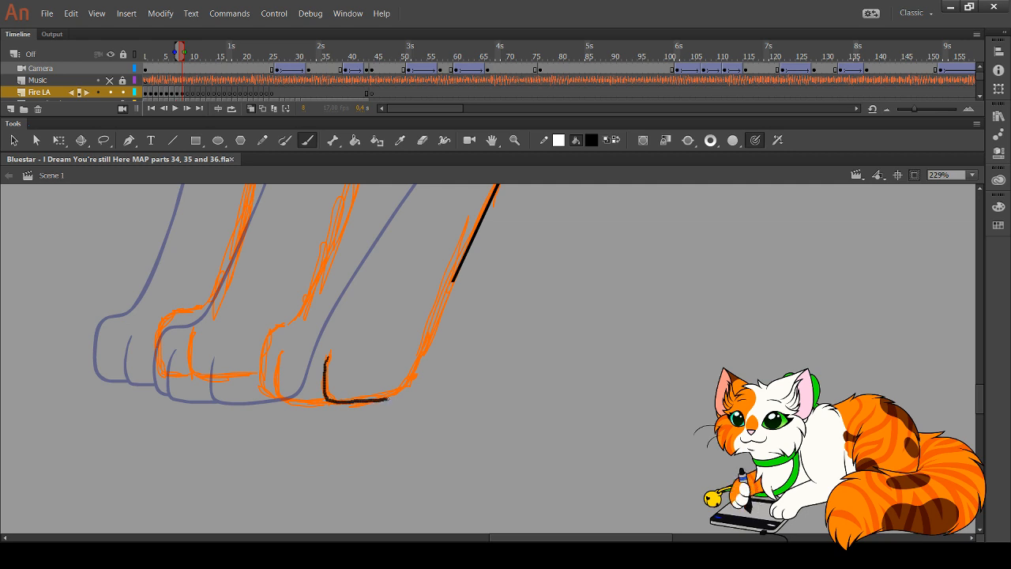
drag(408, 390, 448, 286)
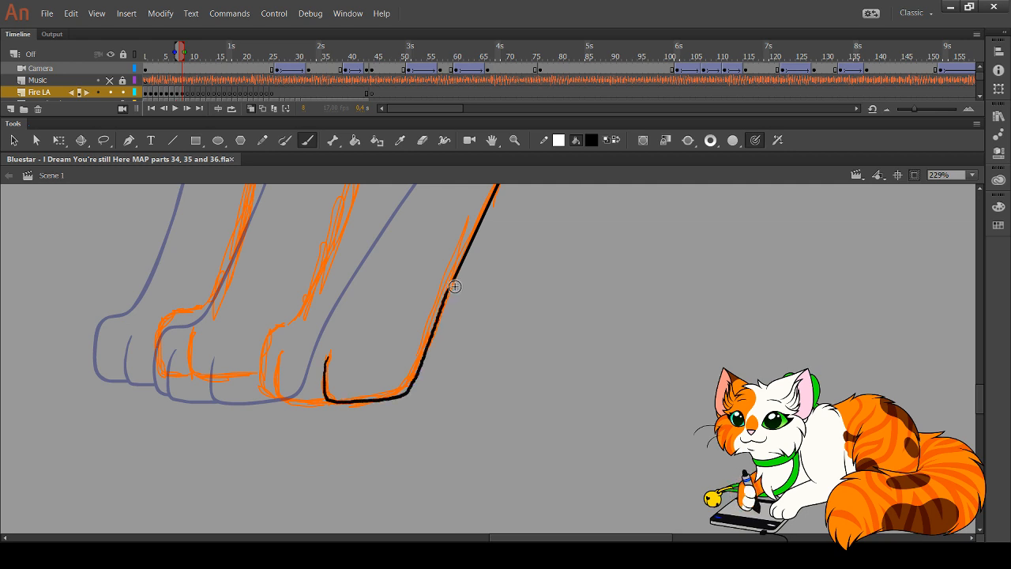
click(111, 103)
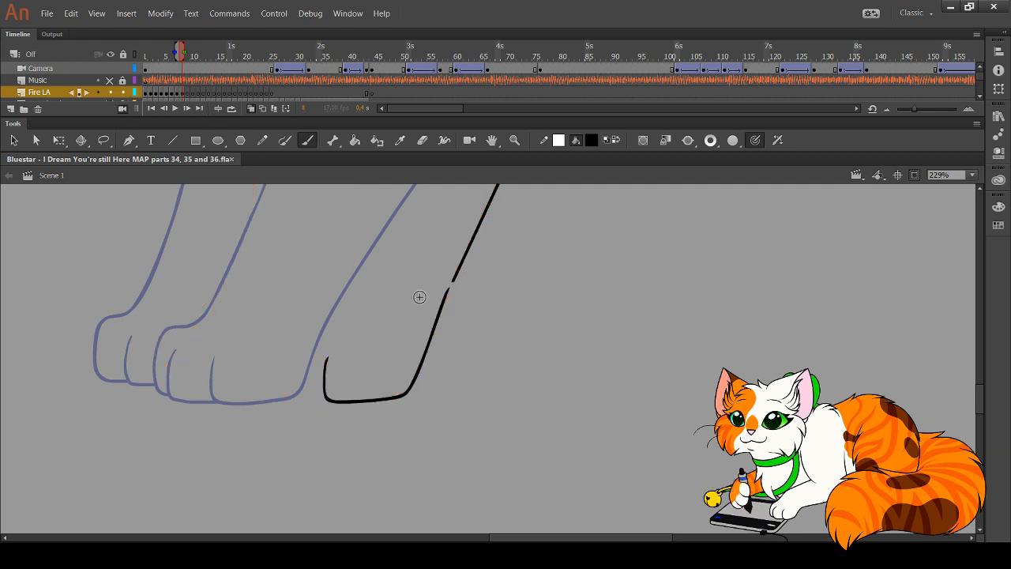
Bridge the gap between the paw's heel line and the hind leg's back line with black ink
drag(451, 287, 446, 346)
drag(478, 241, 493, 210)
key(ctrl+z)
drag(464, 375, 464, 253)
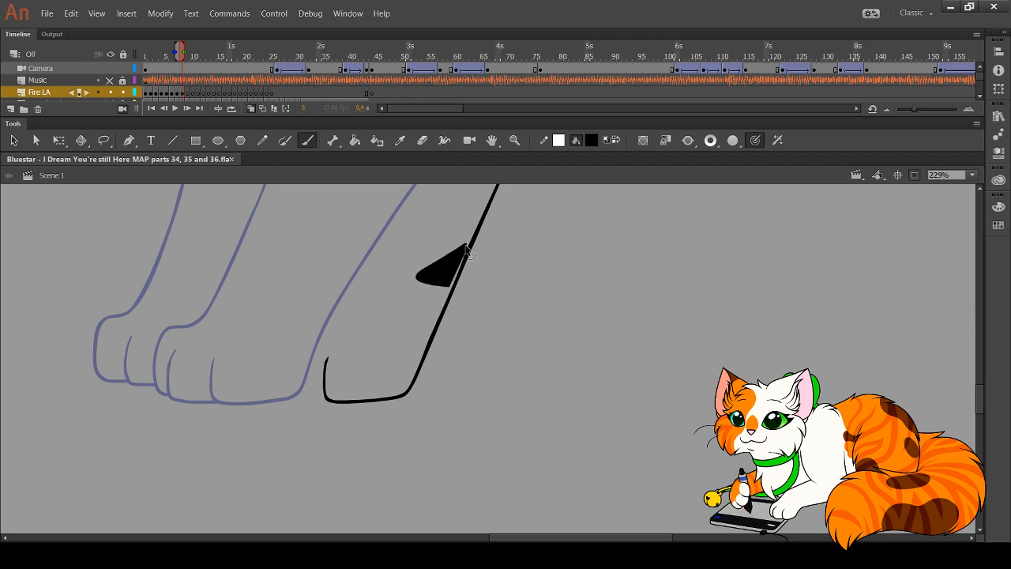
key(ctrl+z)
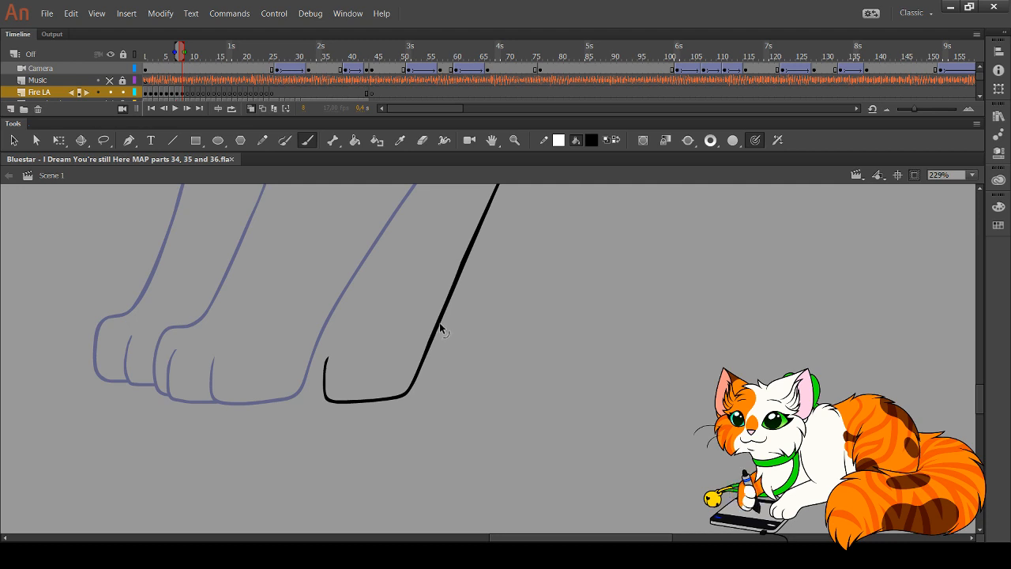
mouse_move(439, 322)
mouse_down()
mouse_move(433, 334)
mouse_move(414, 298)
mouse_move(460, 260)
mouse_move(426, 258)
mouse_move(463, 263)
mouse_move(431, 336)
mouse_move(437, 322)
mouse_up()
key(ctrl+z)
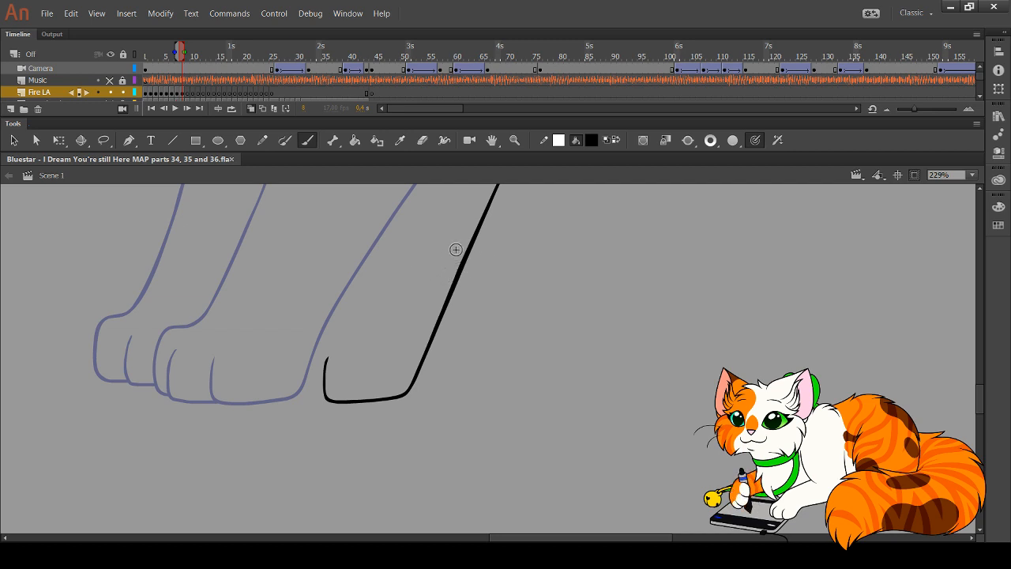
Using the layer's outline display at close zoom, even out the thickness of the hind leg's back line around the join
click(138, 102)
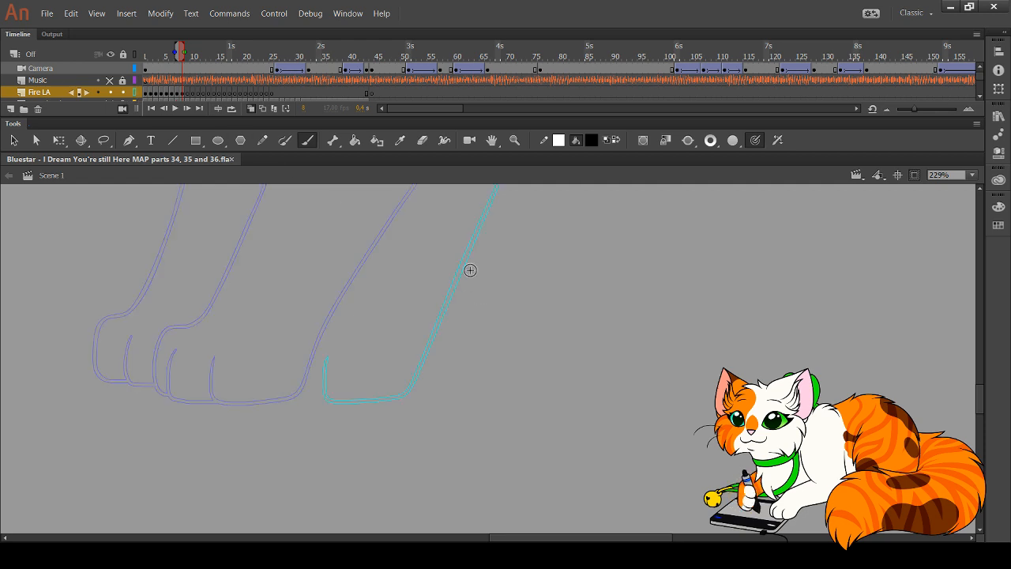
drag(456, 261, 518, 373)
click(515, 141)
drag(476, 242, 453, 361)
drag(394, 383, 437, 392)
drag(468, 299, 475, 303)
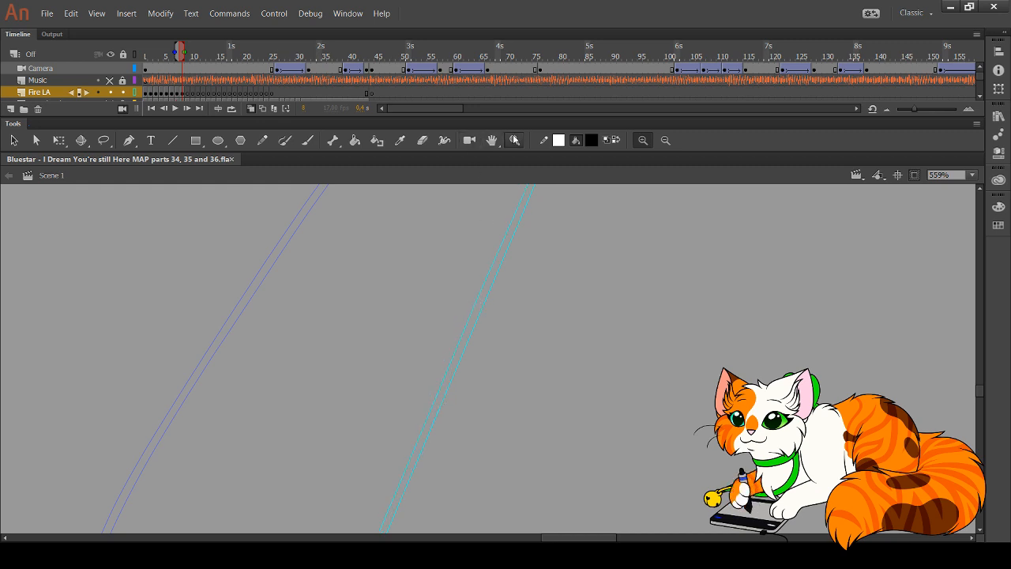
alt+click(466, 249)
drag(461, 390, 487, 296)
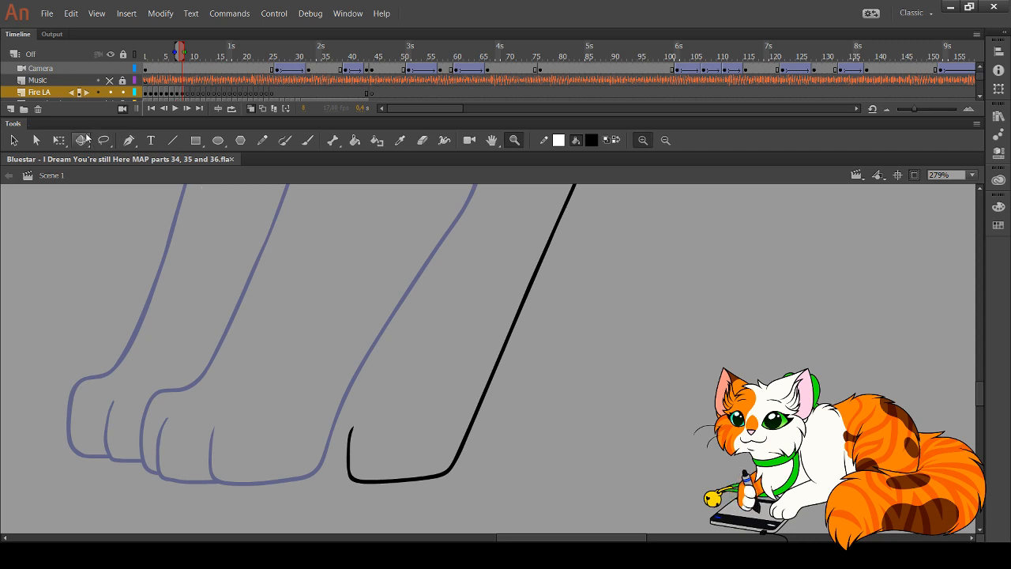
Close the gap in the hind leg's back line above the hock, toggling the sketch's visibility to compare
click(121, 109)
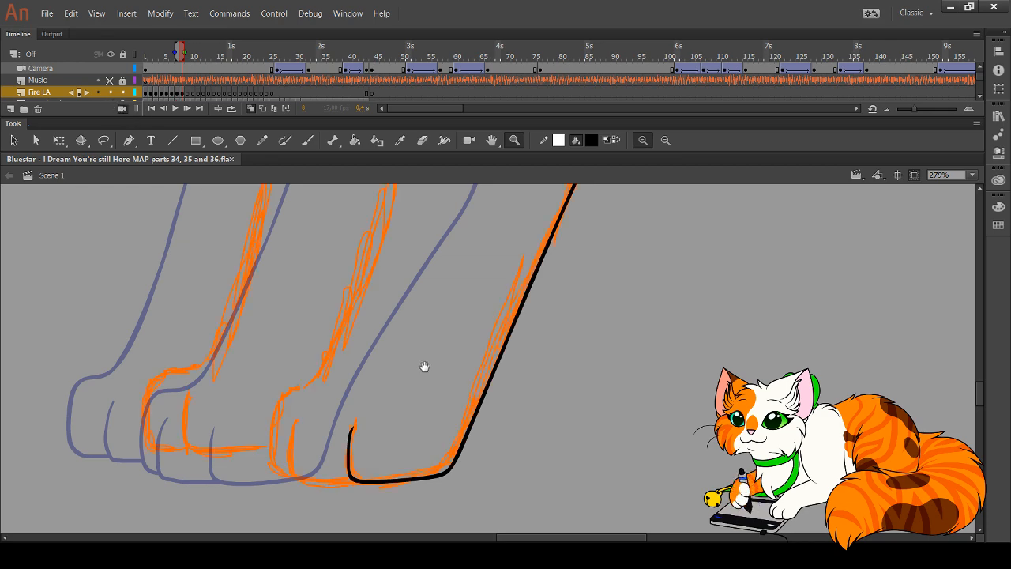
drag(422, 365, 411, 282)
drag(399, 397, 375, 402)
drag(420, 296, 358, 429)
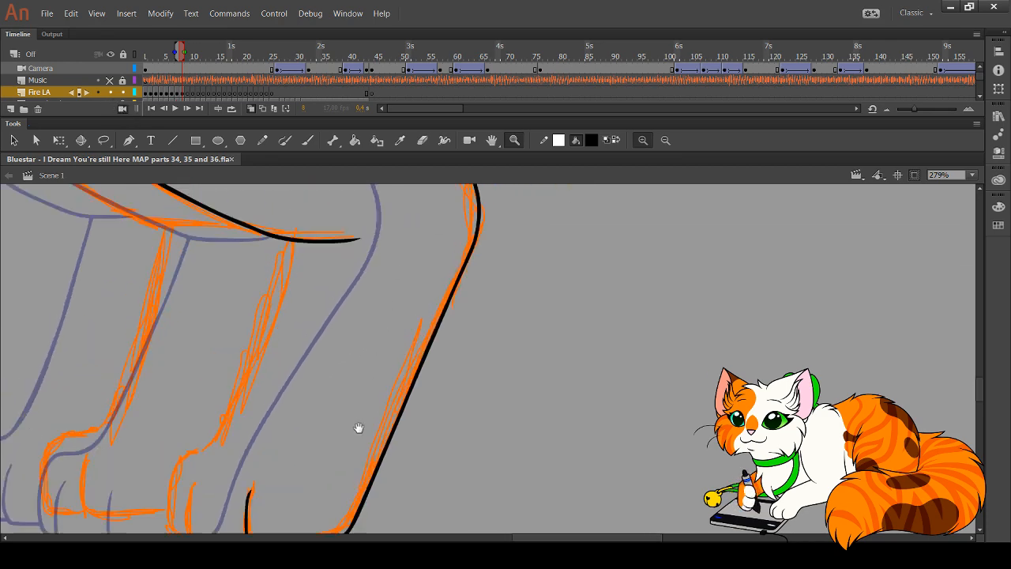
drag(431, 197, 393, 373)
mouse_move(366, 315)
mouse_down()
mouse_move(345, 383)
mouse_move(490, 183)
mouse_move(371, 390)
mouse_up()
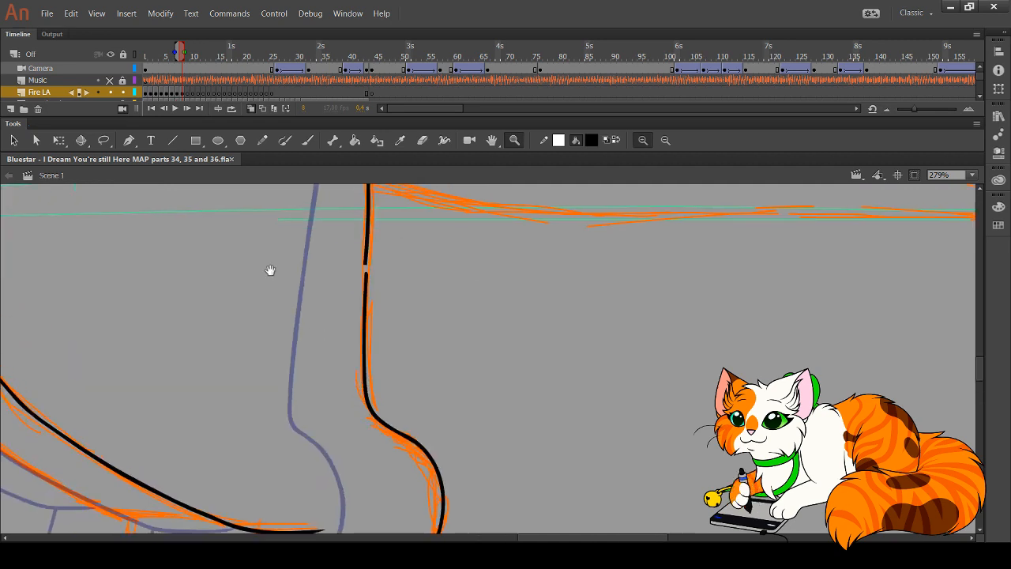
click(109, 101)
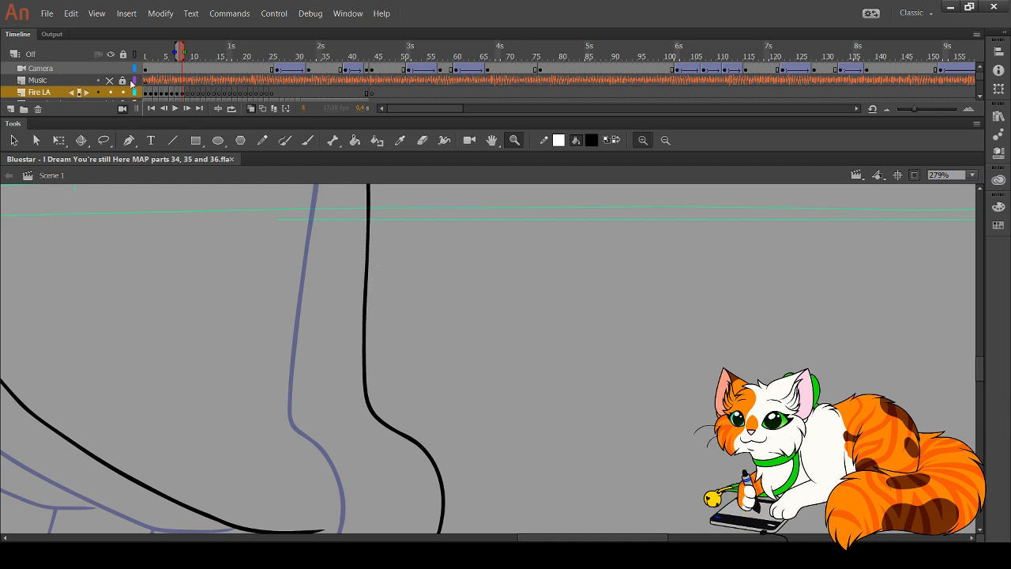
click(111, 101)
click(111, 103)
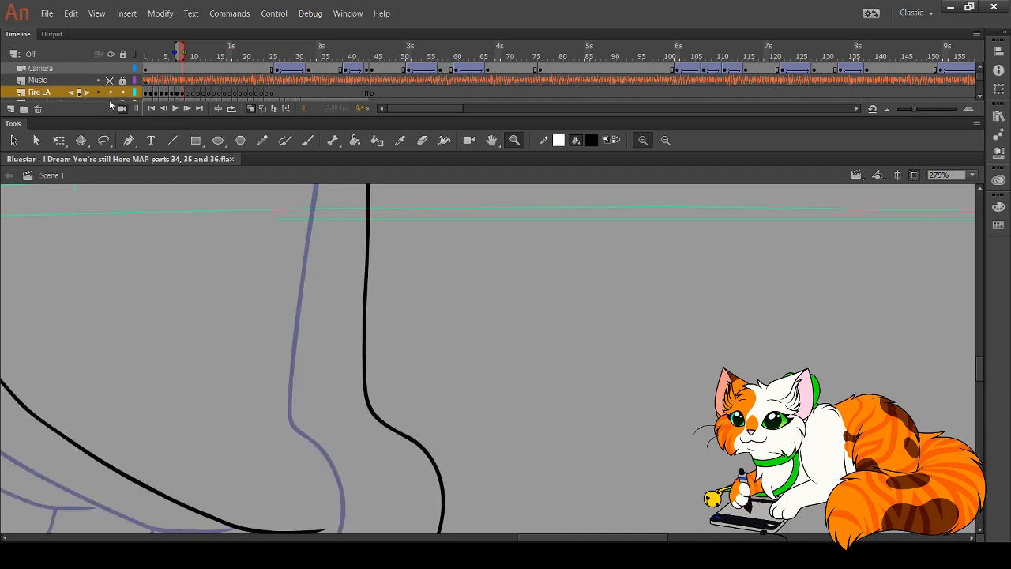
click(111, 101)
Ink the near hind paw's second toe as a curved black line joining the sole, and check its tip with the sketch hidden
mouse_move(361, 435)
mouse_down()
mouse_move(352, 323)
mouse_move(372, 235)
mouse_up()
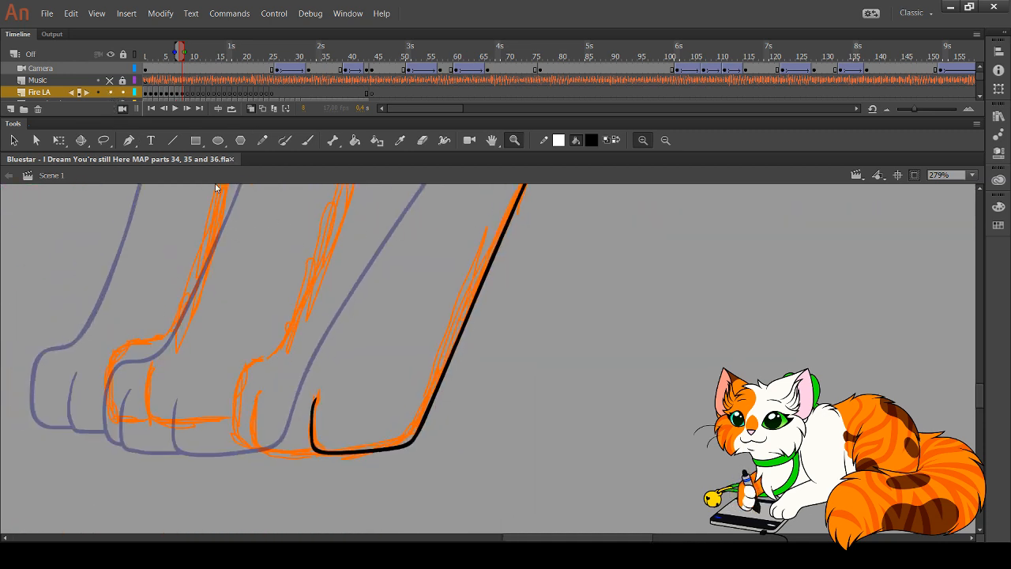
click(308, 139)
mouse_move(262, 392)
mouse_down()
mouse_move(253, 434)
mouse_move(261, 449)
mouse_move(315, 451)
mouse_up()
key(ctrl+z)
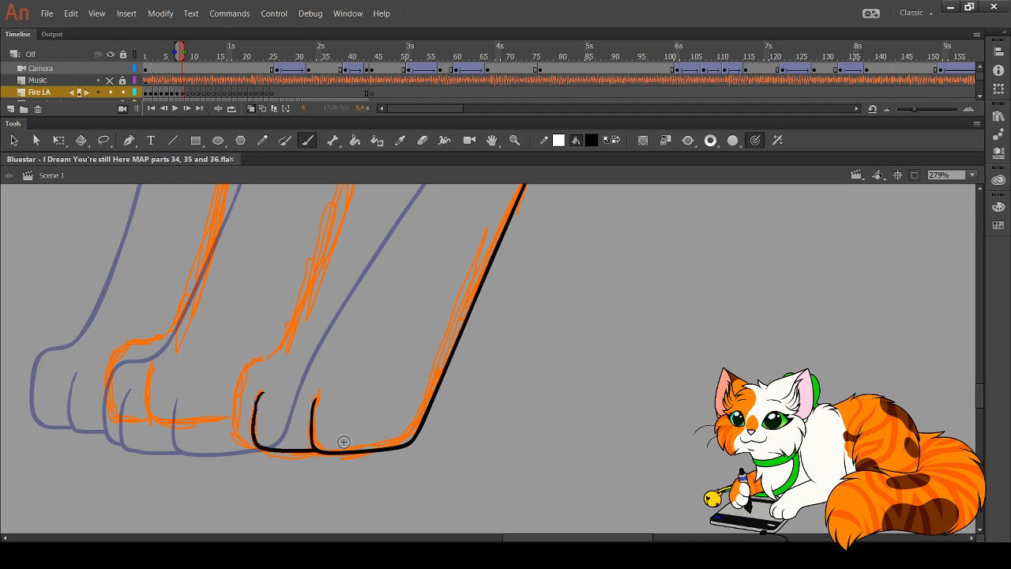
drag(372, 368, 406, 420)
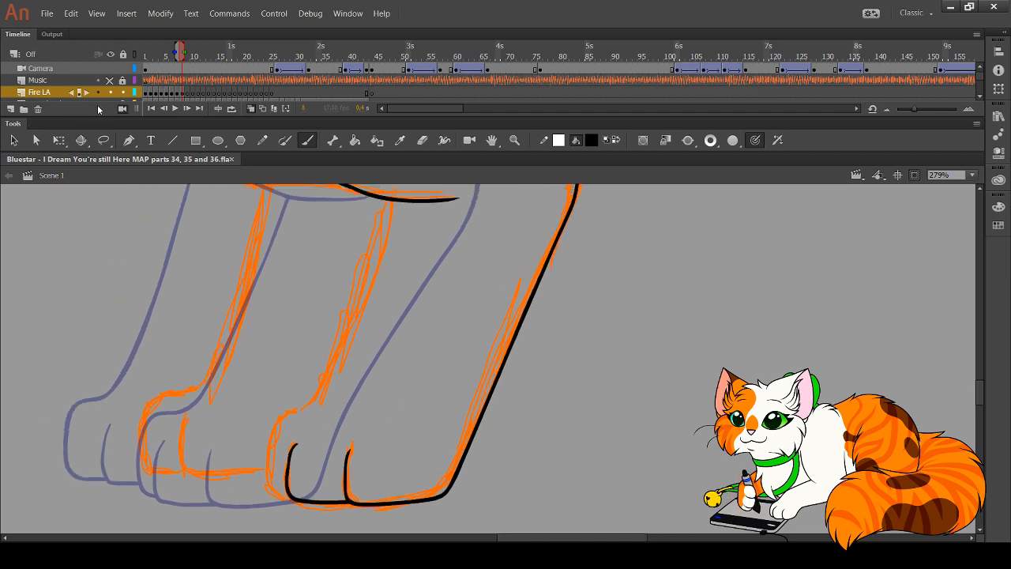
click(111, 100)
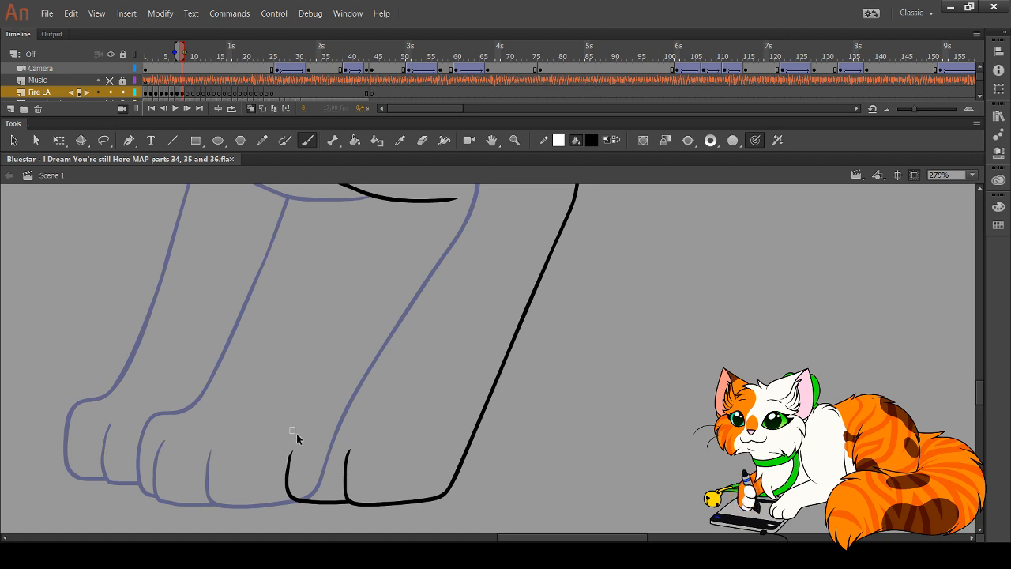
drag(303, 440, 286, 461)
Swap the fill to white, cut the second toe line from the sole, and nudge it slightly right before closing the gap
click(613, 140)
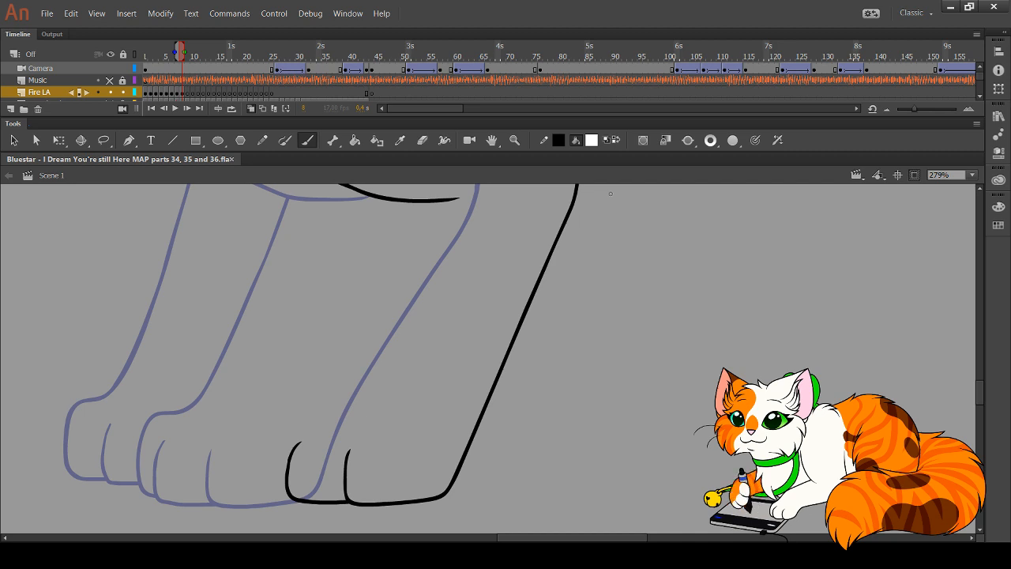
drag(399, 377, 422, 346)
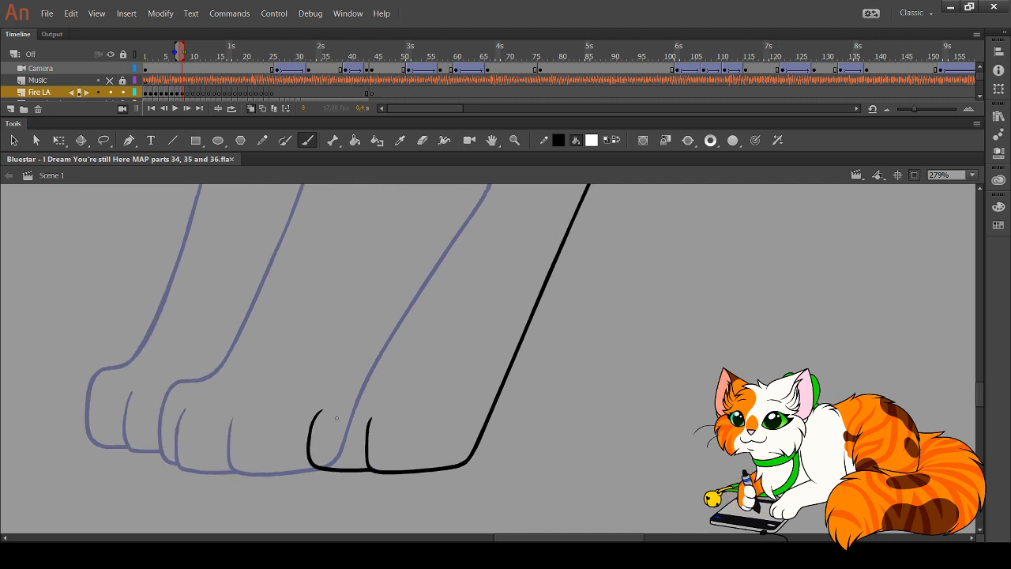
mouse_move(313, 430)
mouse_down()
mouse_move(301, 428)
mouse_move(311, 425)
mouse_move(313, 439)
mouse_up()
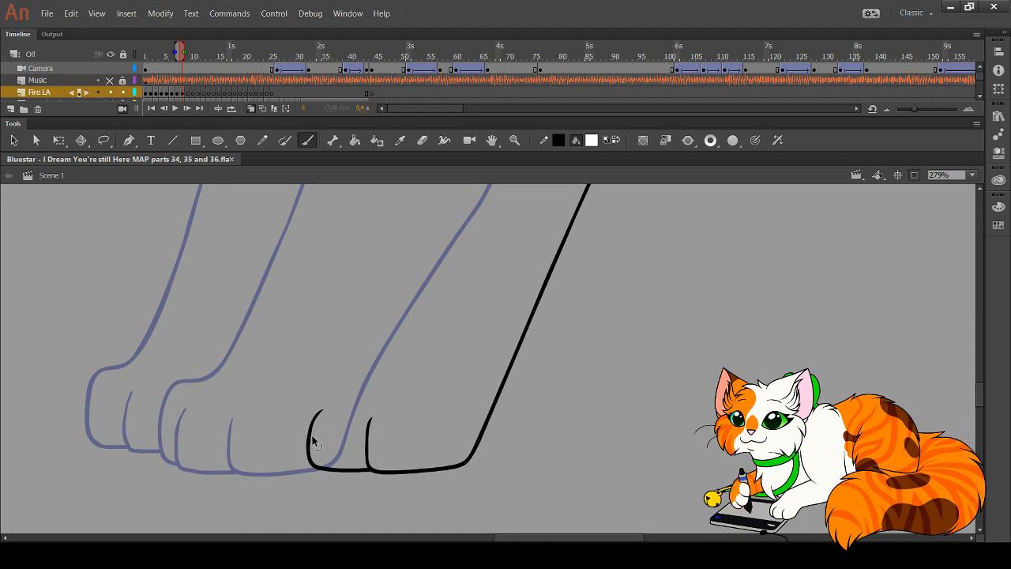
click(345, 472)
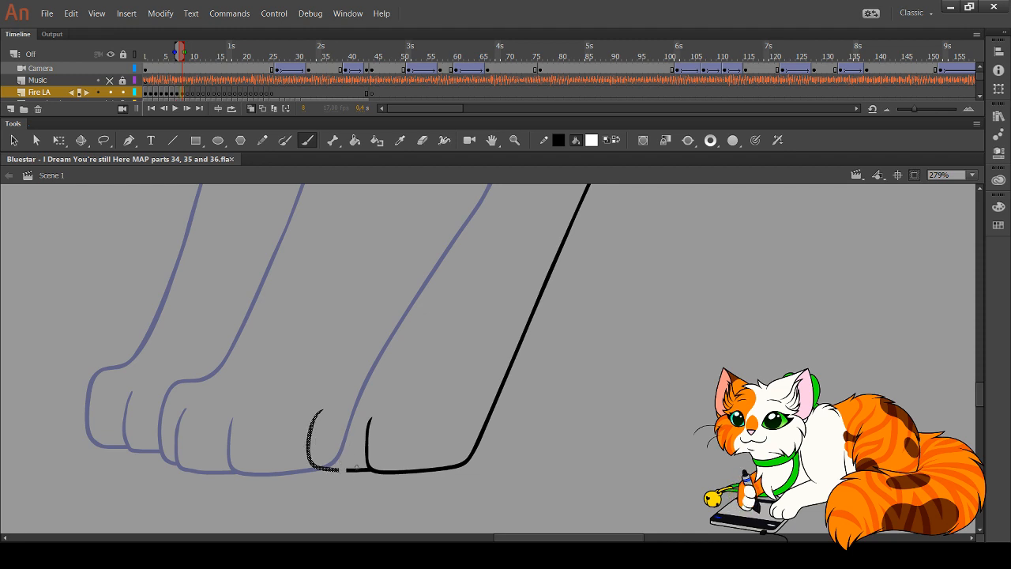
key(Right)
key(Right)
key(Right)
key(Right)
ctrl+click(305, 310)
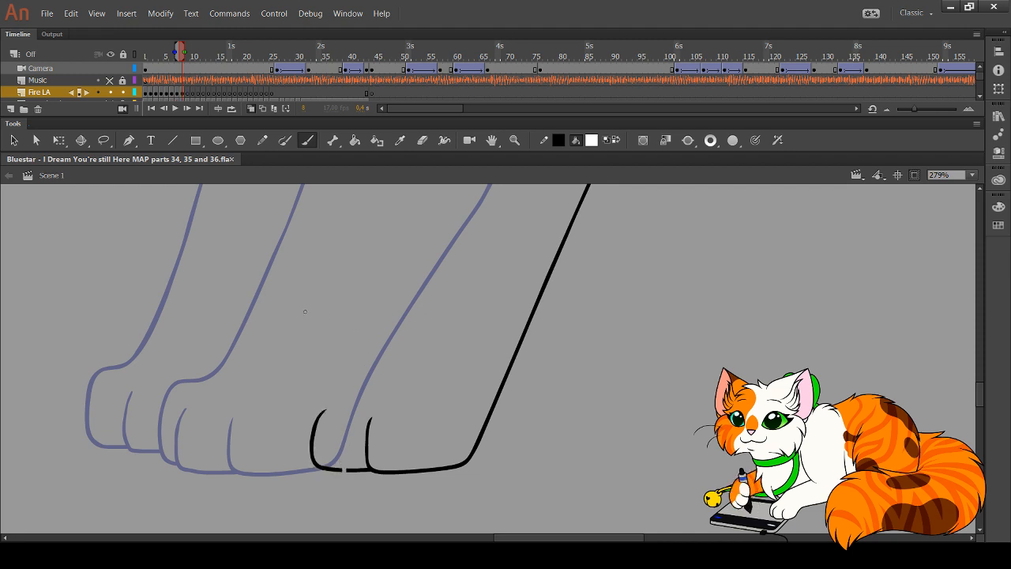
mouse_move(343, 469)
mouse_down()
mouse_move(362, 469)
mouse_move(339, 469)
mouse_up()
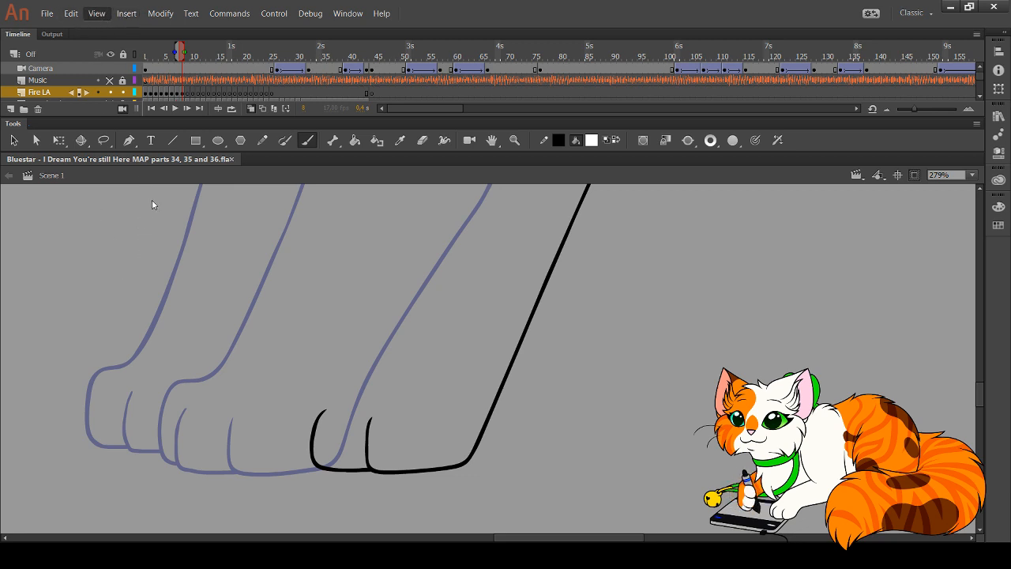
Hide the panels, show the sketch, and brush the near hind leg's front edge in white from the belly line around the front toe
key(F11)
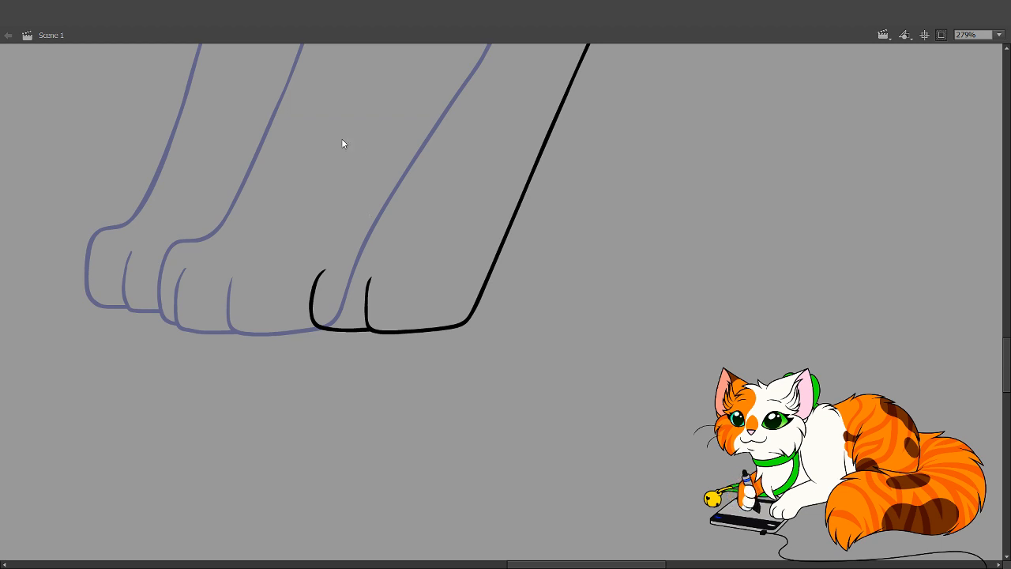
scroll(447, 217, up, 5)
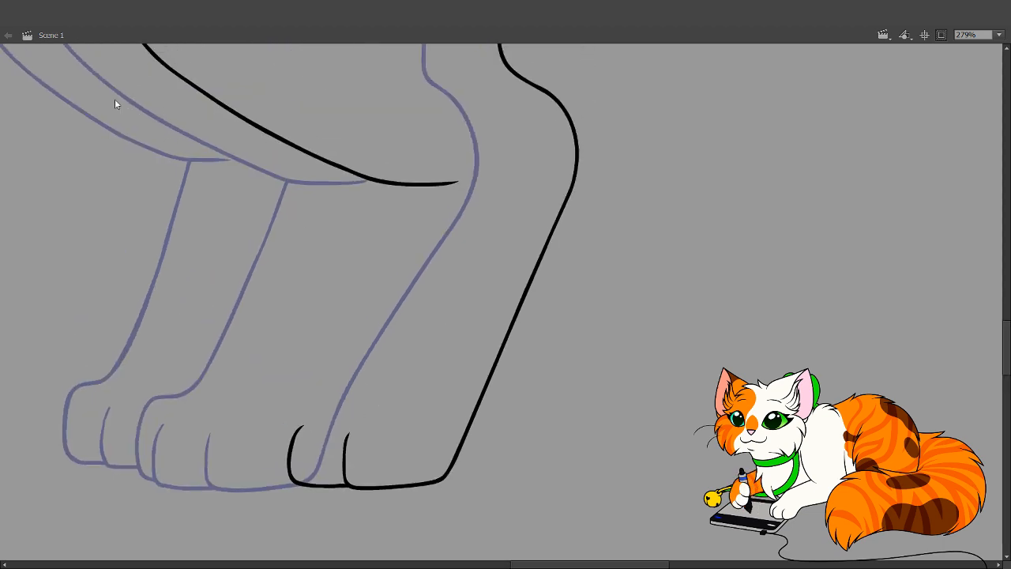
drag(360, 321, 360, 340)
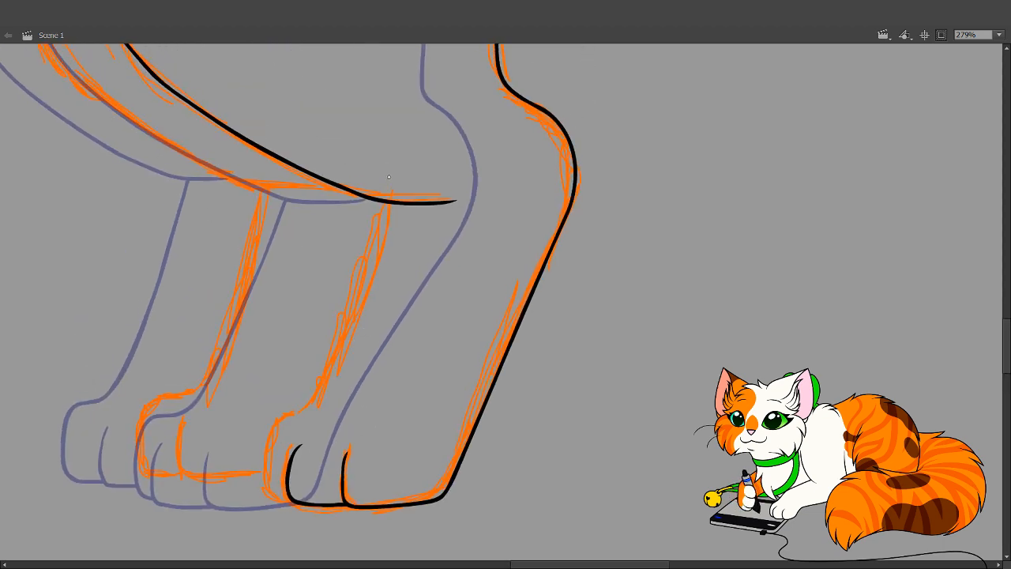
mouse_move(388, 177)
mouse_down()
mouse_move(363, 296)
mouse_move(333, 372)
mouse_move(316, 405)
mouse_move(285, 419)
mouse_move(272, 443)
mouse_move(271, 489)
mouse_move(282, 497)
mouse_move(298, 495)
mouse_move(334, 446)
mouse_move(490, 185)
mouse_move(445, 169)
mouse_move(374, 177)
mouse_up()
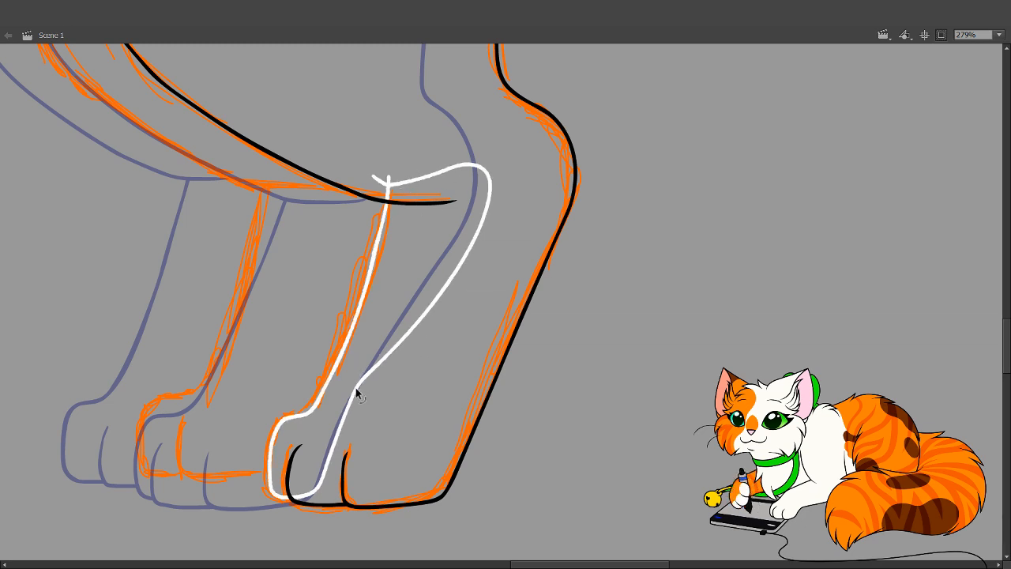
key(ctrl+z)
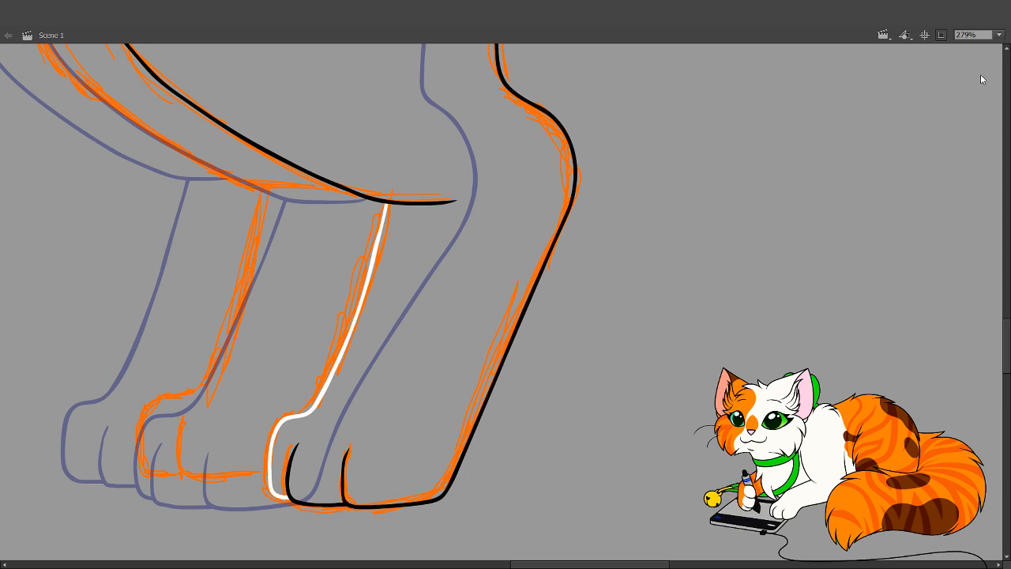
drag(406, 304, 444, 325)
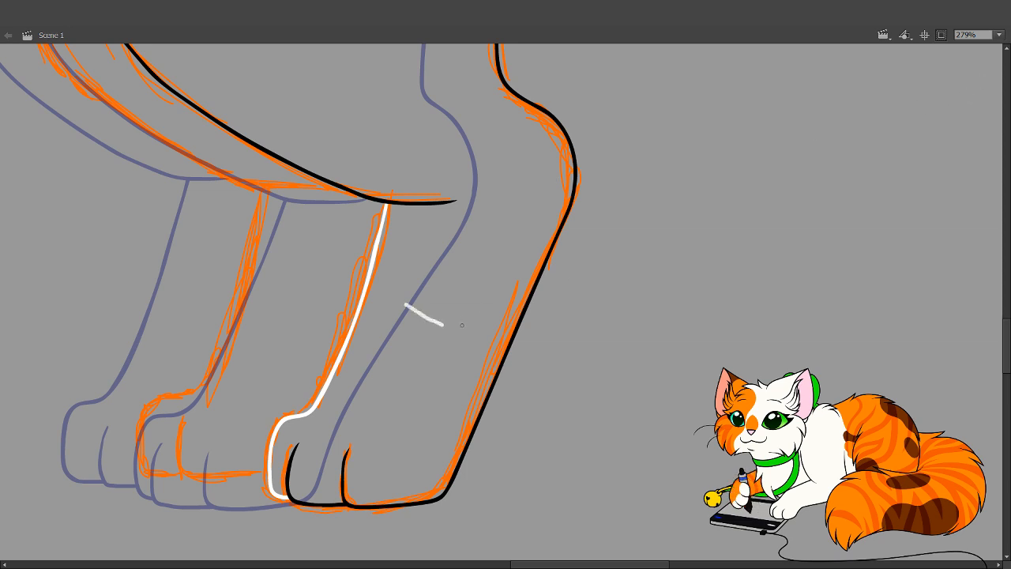
key(ctrl+z)
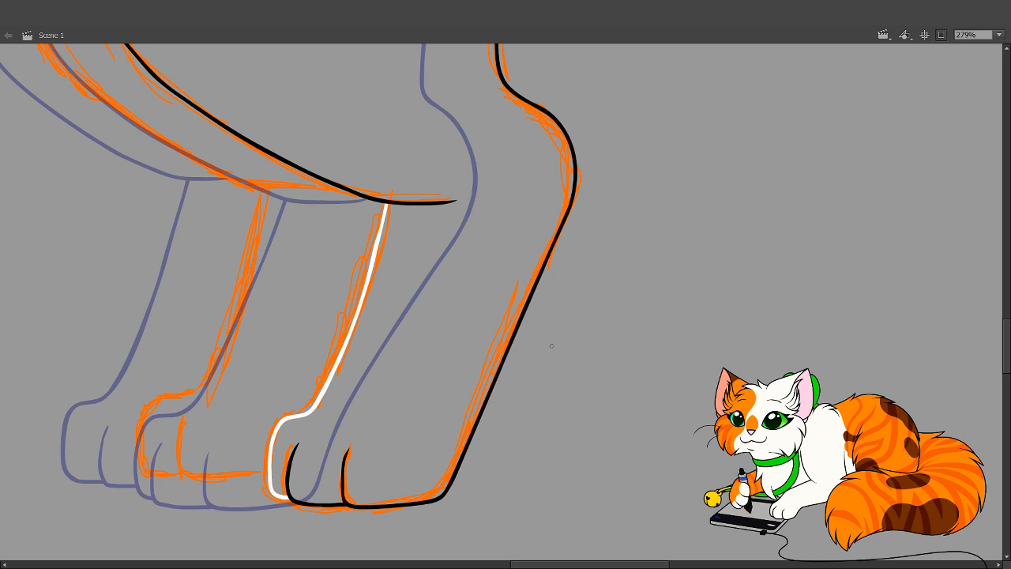
drag(399, 375, 475, 455)
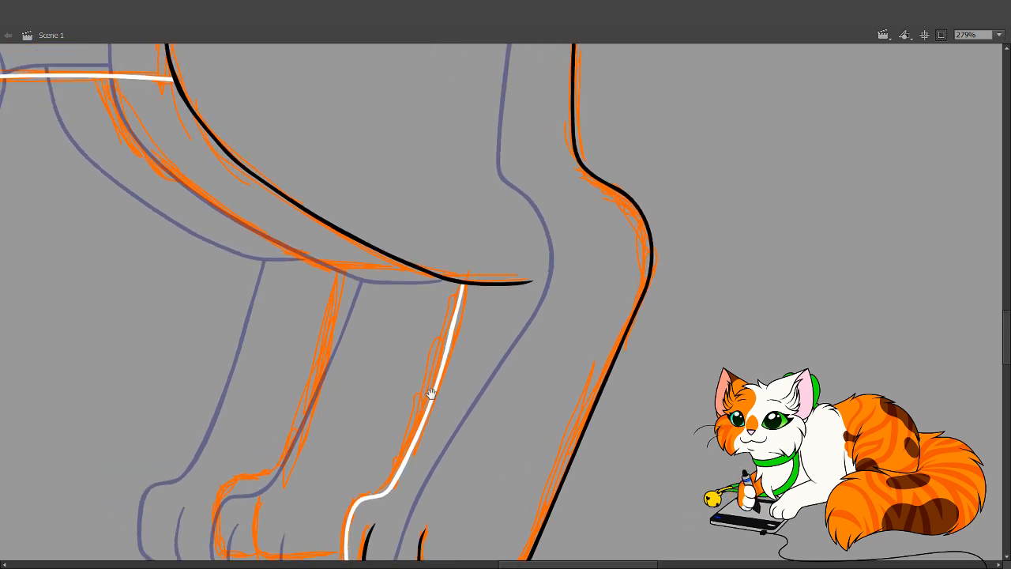
drag(432, 393, 439, 503)
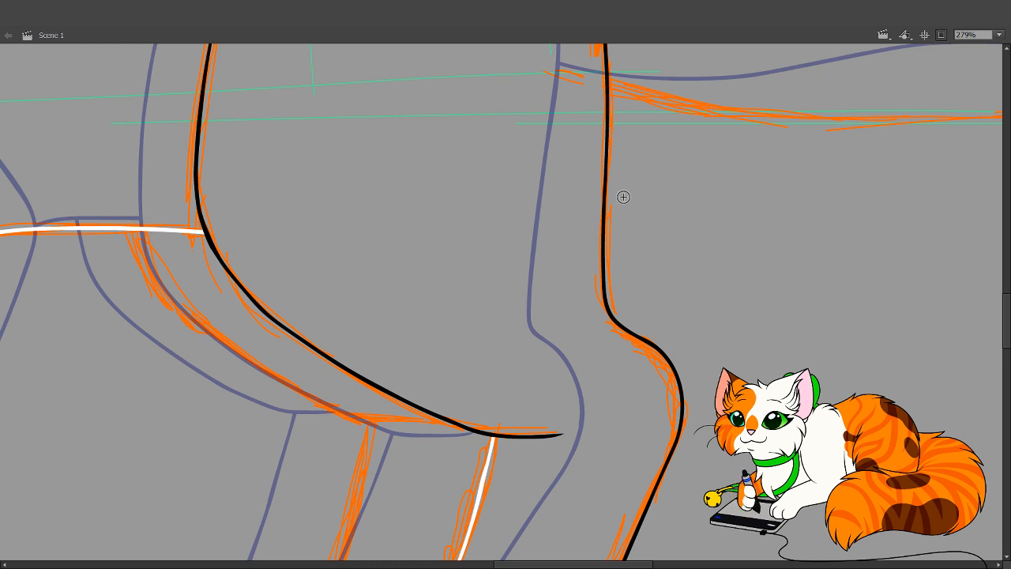
drag(439, 422, 334, 417)
key(ctrl+z)
mouse_move(441, 422)
mouse_down()
mouse_move(353, 416)
mouse_move(230, 333)
mouse_up()
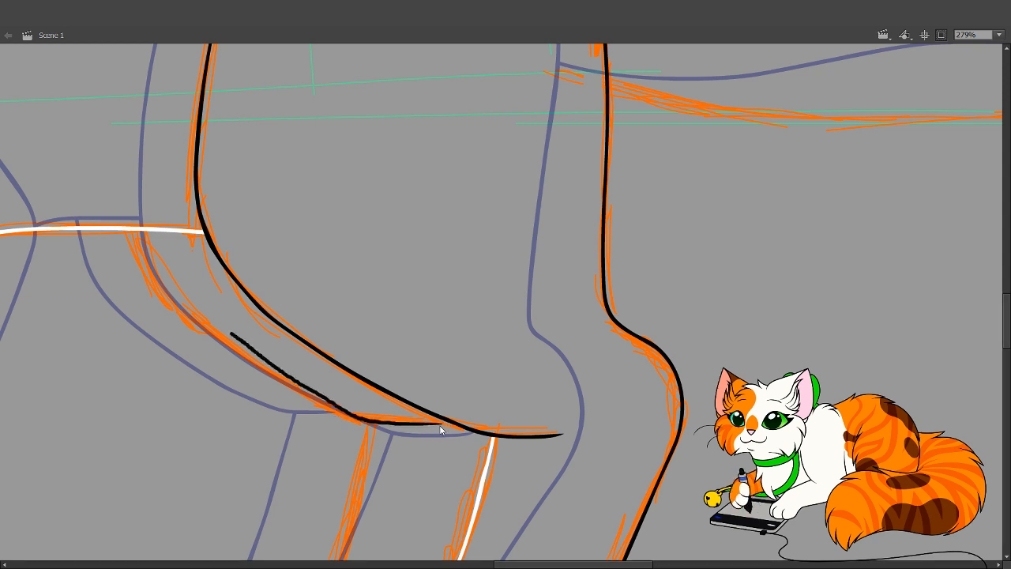
key(ctrl+z)
mouse_move(440, 423)
mouse_down()
mouse_move(387, 423)
mouse_move(338, 408)
mouse_move(199, 321)
mouse_move(160, 288)
mouse_move(126, 193)
mouse_move(154, 289)
mouse_move(193, 327)
mouse_move(338, 413)
mouse_move(439, 423)
mouse_up()
key(ctrl+z)
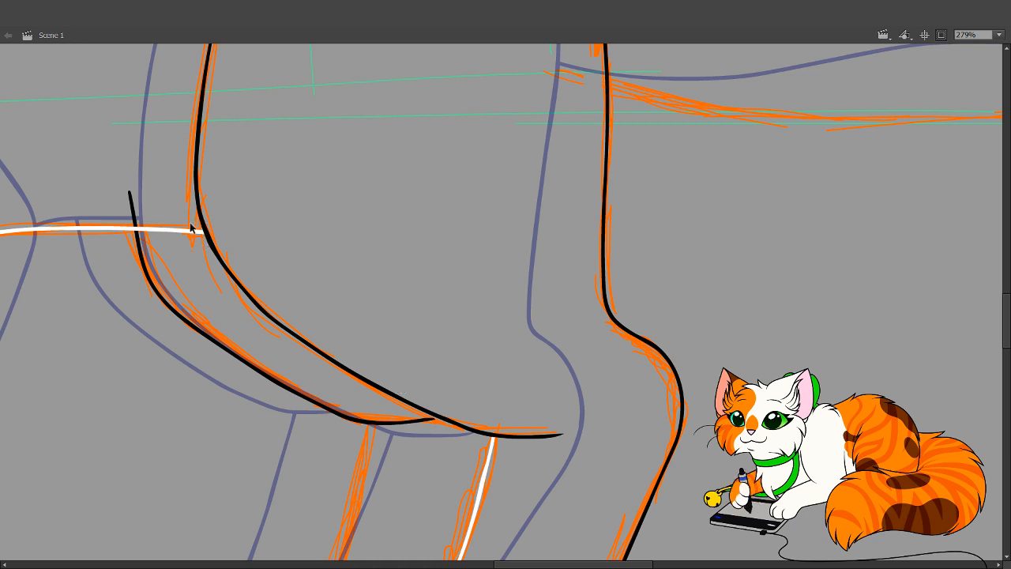
key(ctrl+z)
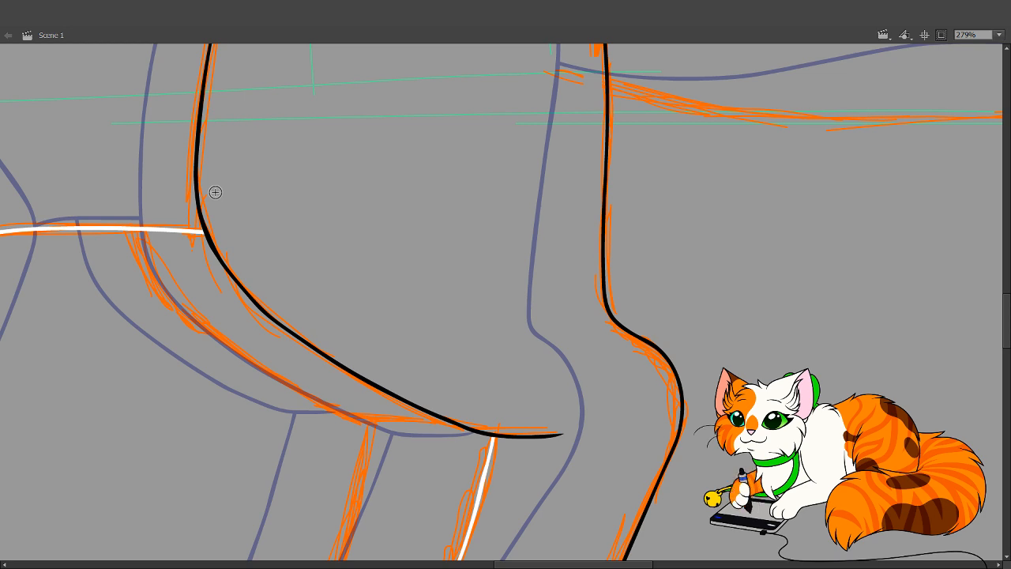
mouse_move(129, 190)
mouse_down()
mouse_move(142, 258)
mouse_move(160, 297)
mouse_up()
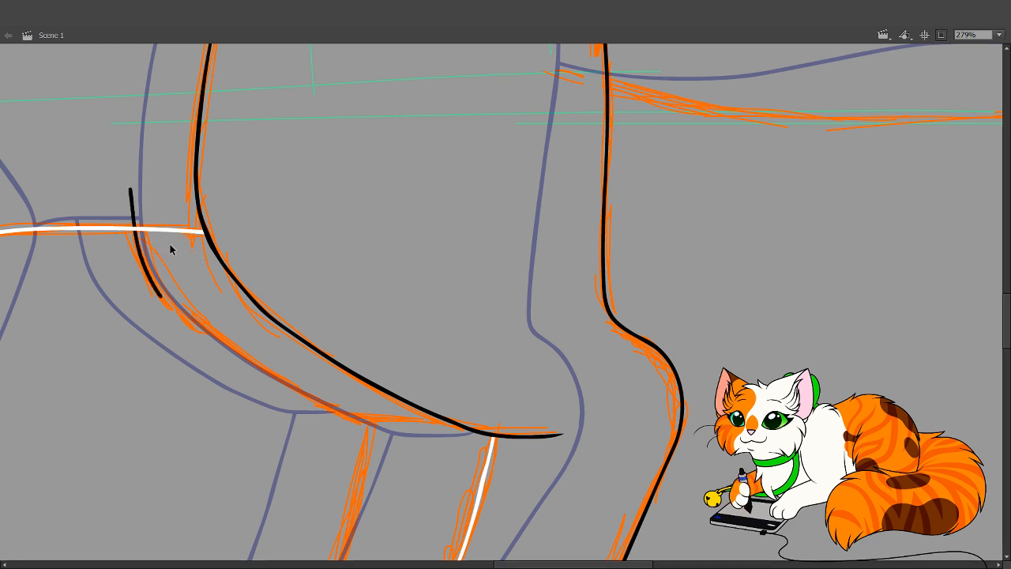
key(ctrl+z)
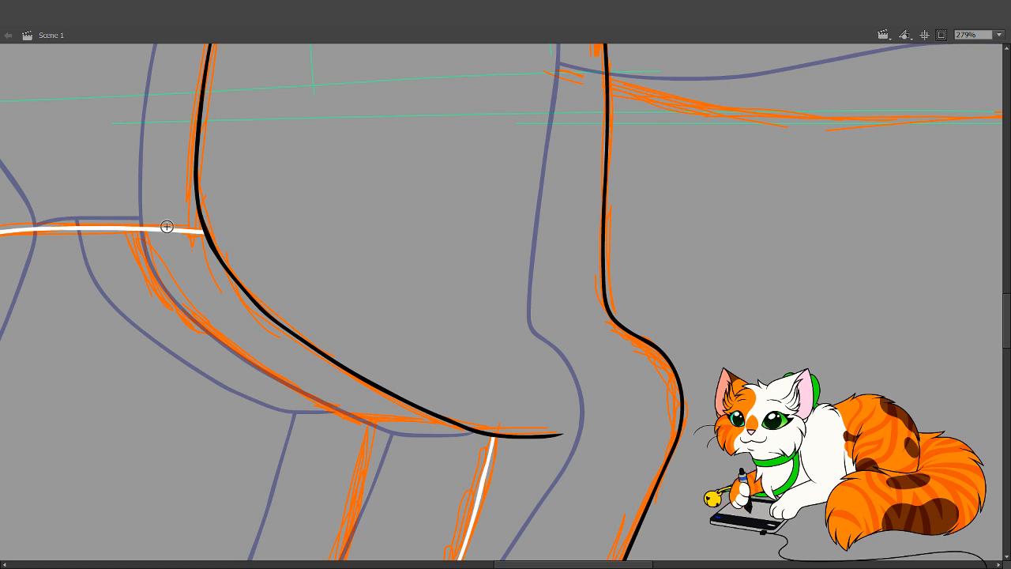
drag(131, 188, 152, 286)
key(ctrl+z)
mouse_move(135, 175)
mouse_down()
mouse_move(135, 214)
mouse_move(172, 296)
mouse_move(320, 402)
mouse_move(392, 426)
mouse_up()
key(ctrl+z)
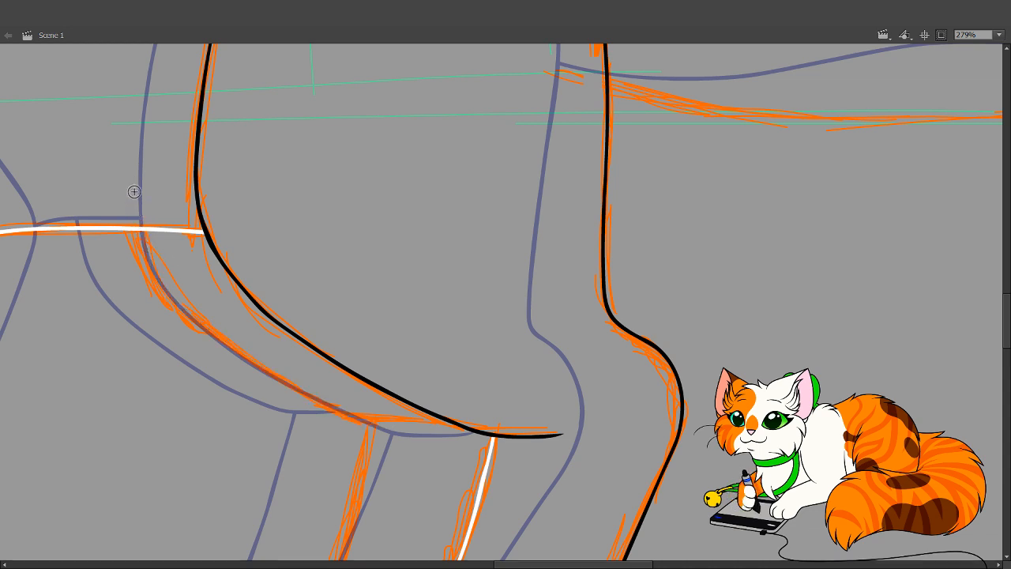
Ink the far thigh's front curve in black down toward the near thigh, and delete the excess above the white belly line
mouse_move(133, 183)
mouse_down()
mouse_move(155, 287)
mouse_move(196, 327)
mouse_move(349, 419)
mouse_move(426, 426)
mouse_up()
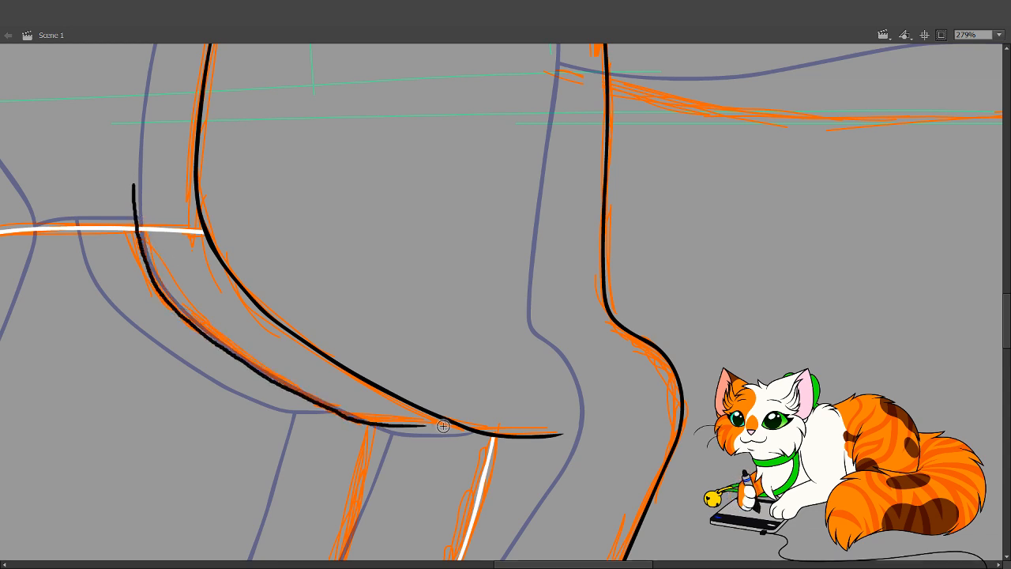
click(136, 216)
key(Delete)
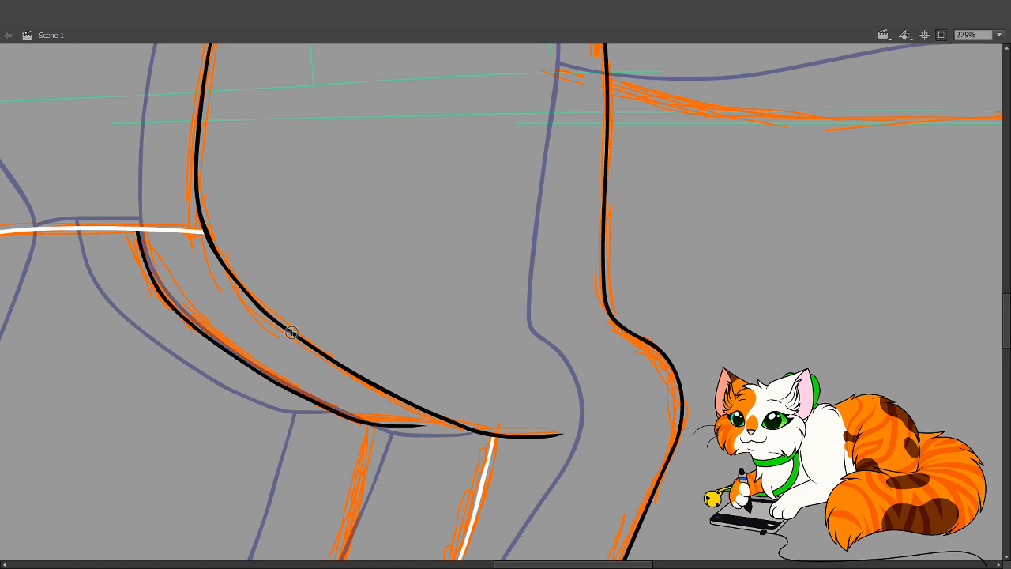
Ink the far hind paw's toe line and sole in black up to the near paw, and delete the end overlapping the near paw's white edge
drag(442, 444, 386, 253)
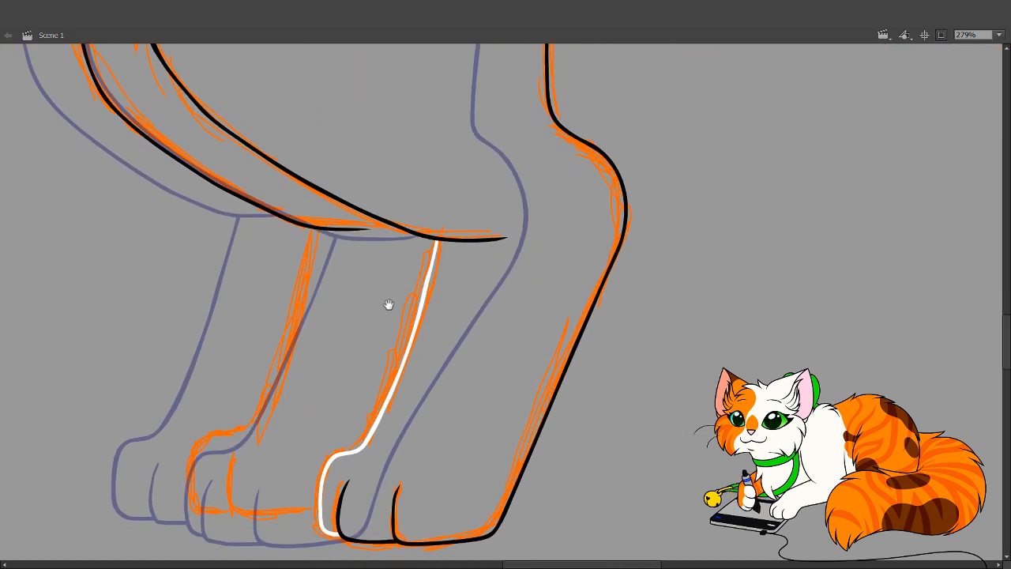
drag(388, 304, 404, 259)
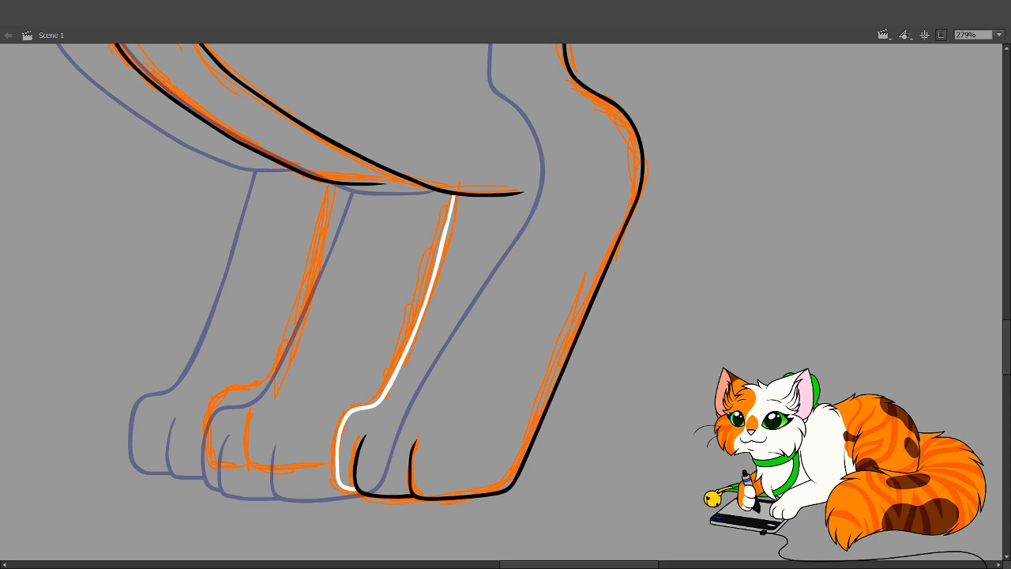
mouse_move(289, 269)
mouse_down()
mouse_move(382, 273)
mouse_move(408, 292)
mouse_up()
key(ctrl+z)
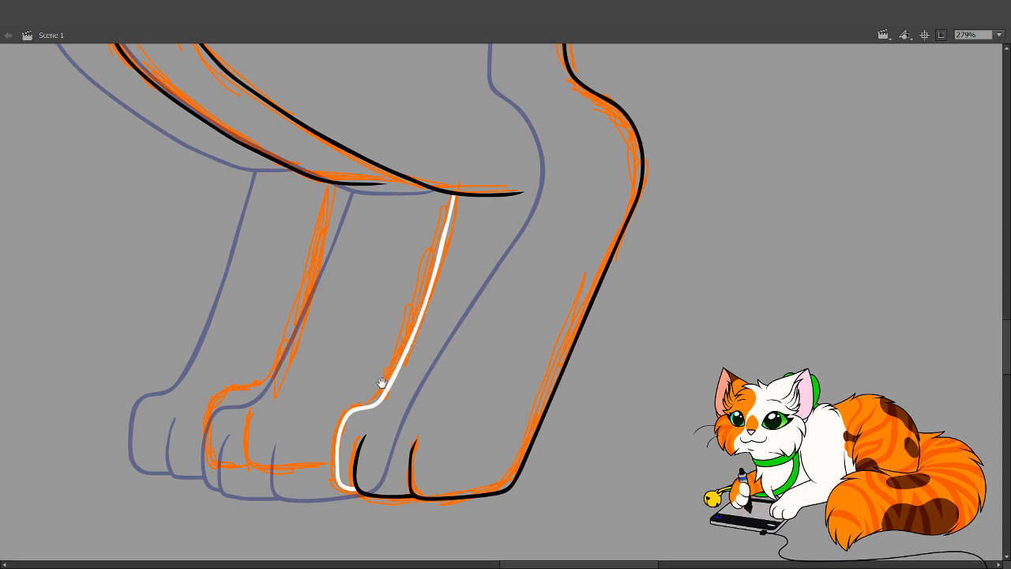
drag(382, 383, 437, 331)
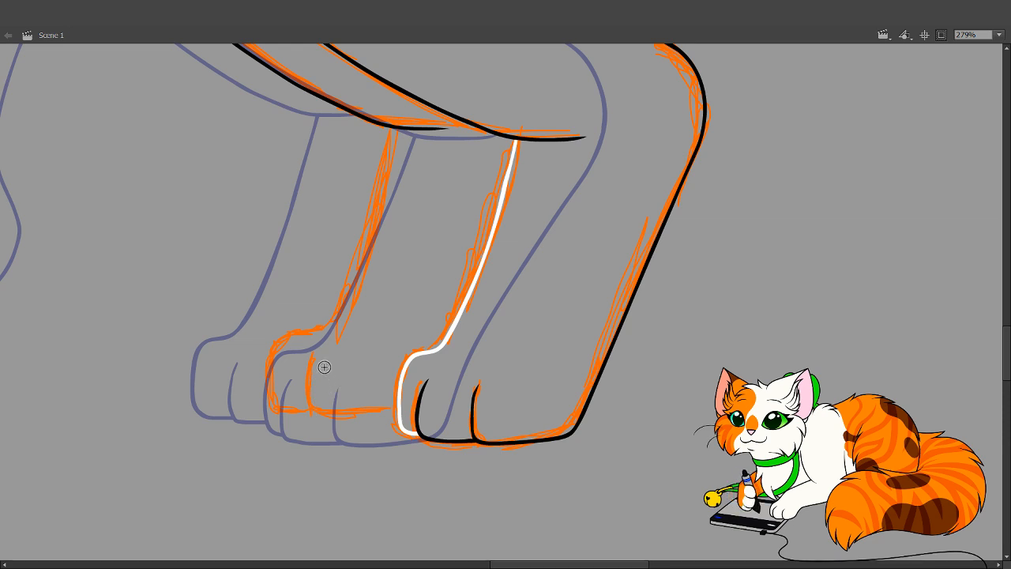
mouse_move(323, 367)
mouse_down()
mouse_move(318, 409)
mouse_move(330, 420)
mouse_move(405, 420)
mouse_up()
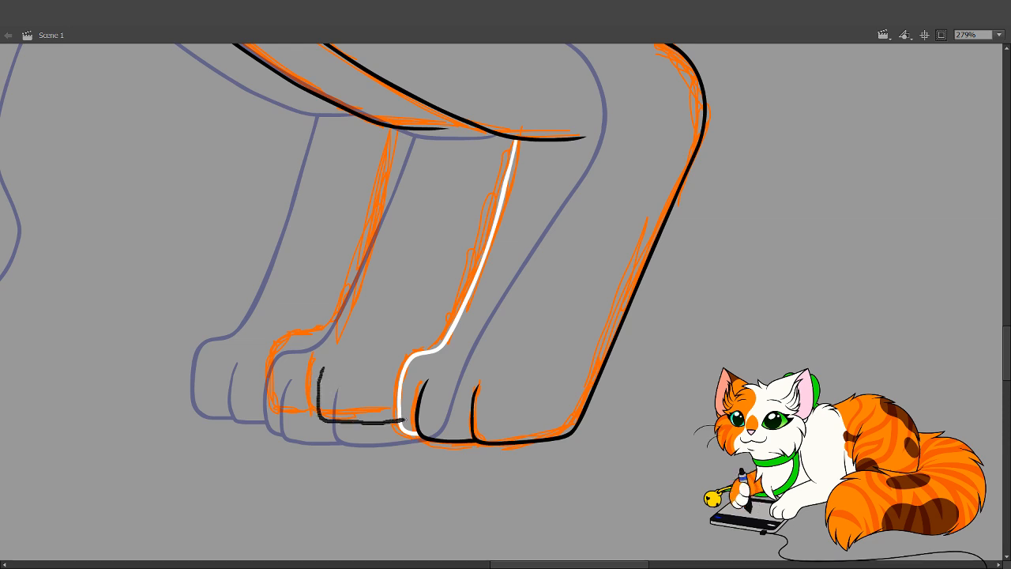
key(ctrl+z)
mouse_move(323, 366)
mouse_down()
mouse_move(323, 420)
mouse_move(409, 419)
mouse_up()
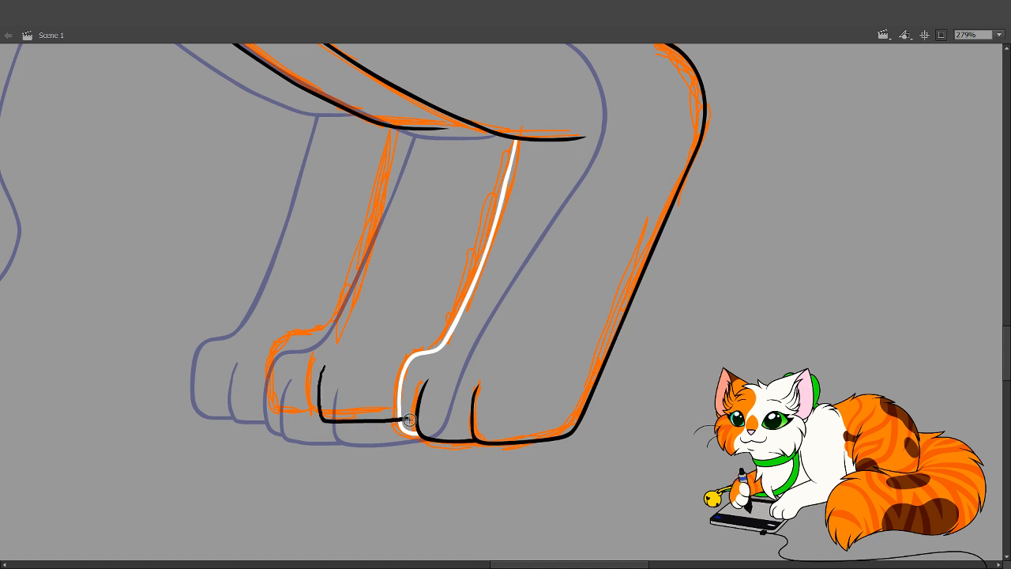
key(v)
click(408, 419)
key(Delete)
Brush the far hind leg's front edge in white from the thigh line around the front toe, and delete the overlapping ends at thigh and sole
key(b)
drag(501, 237, 515, 305)
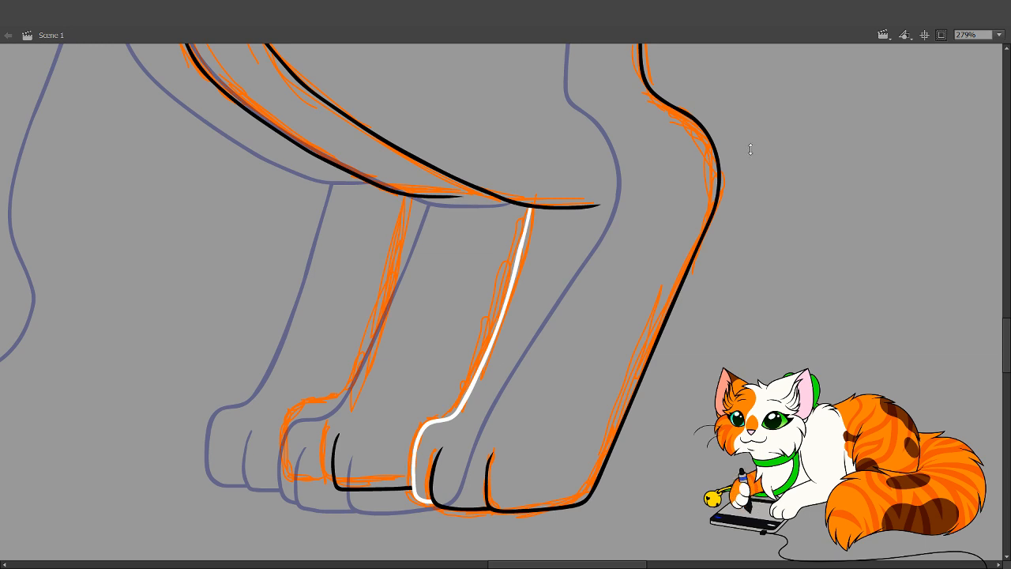
mouse_move(416, 180)
mouse_down()
mouse_move(359, 381)
mouse_move(345, 399)
mouse_move(316, 403)
mouse_move(301, 445)
mouse_move(314, 478)
mouse_move(367, 481)
mouse_up()
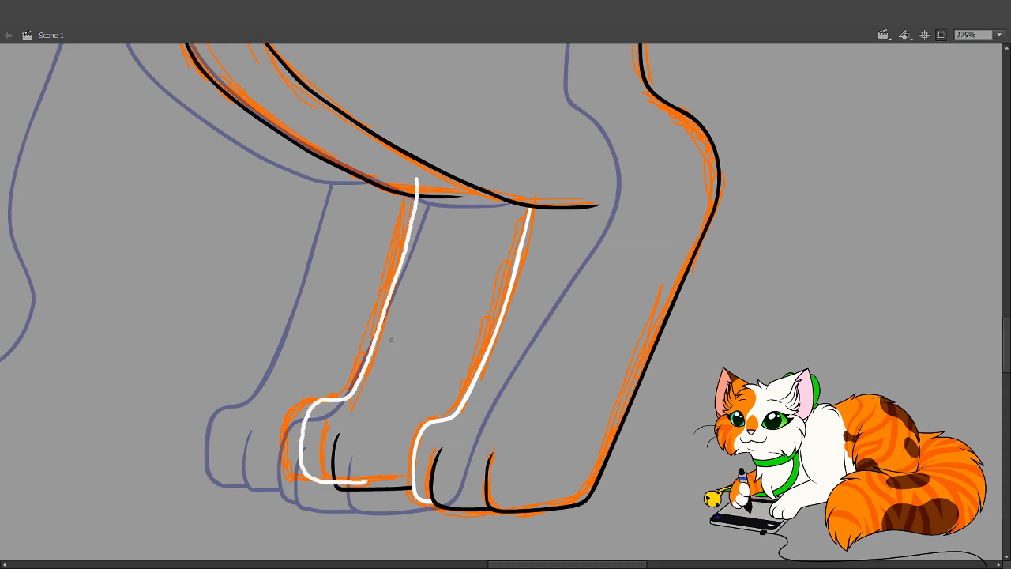
mouse_move(291, 444)
mouse_down()
mouse_move(320, 462)
mouse_move(301, 478)
mouse_up()
drag(315, 485, 357, 483)
key(v)
click(360, 481)
key(Delete)
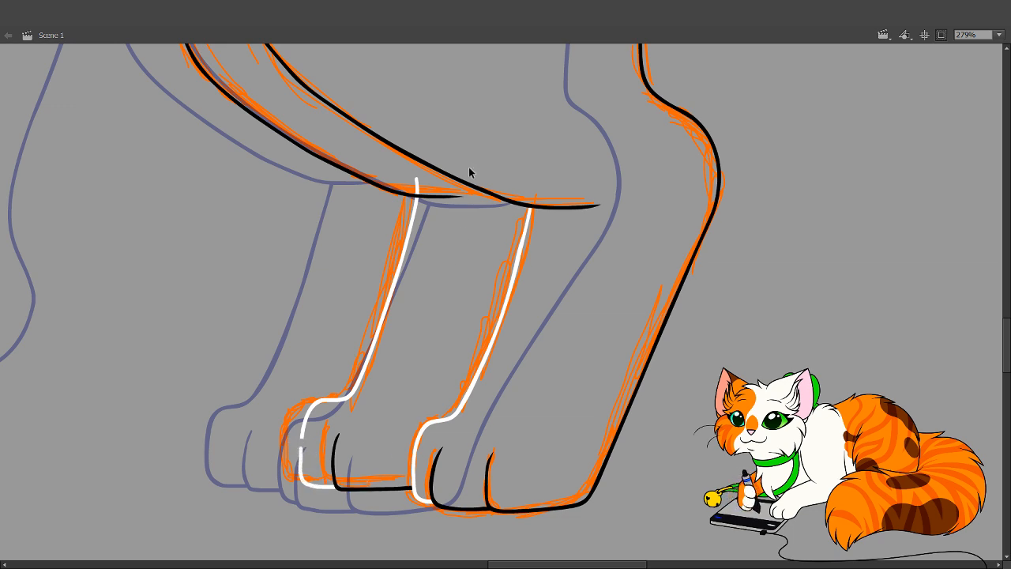
click(419, 193)
key(Delete)
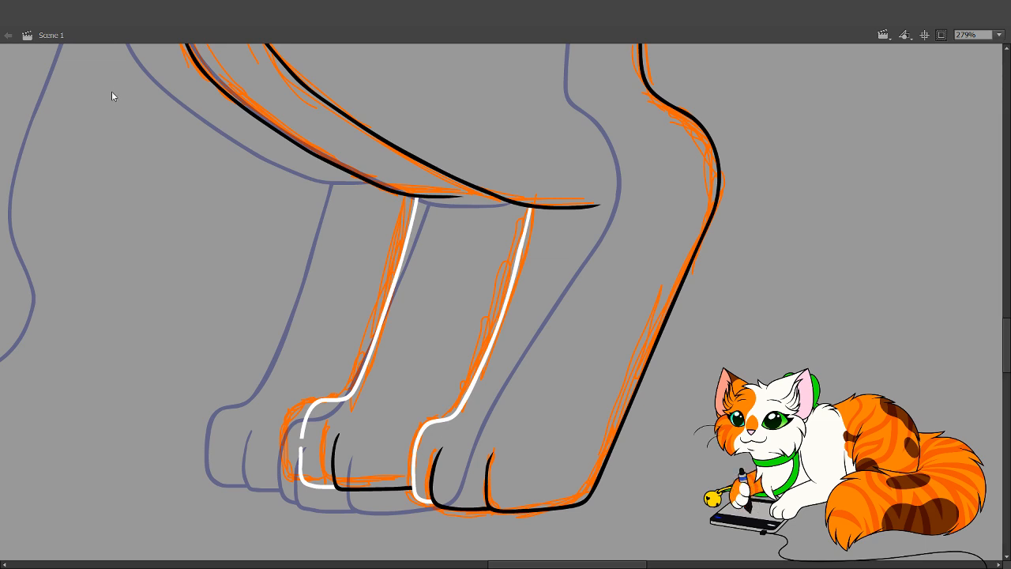
Close the gap in the far hind paw's white toe outline, check it with the sketch hidden, and undo the accidental bulge
drag(302, 435, 300, 446)
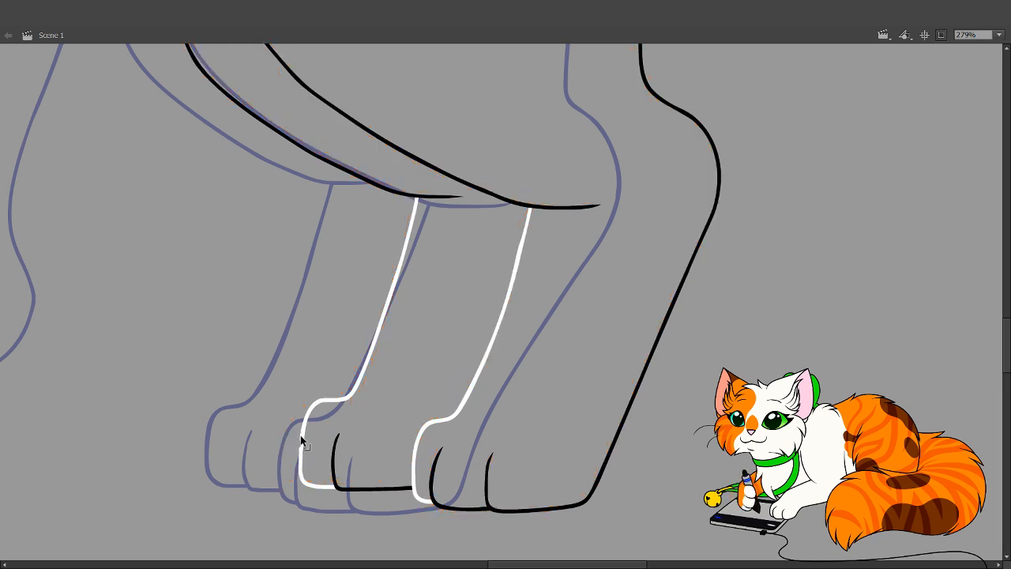
mouse_move(300, 446)
mouse_down()
mouse_move(263, 437)
mouse_move(296, 408)
mouse_up()
key(ctrl+z)
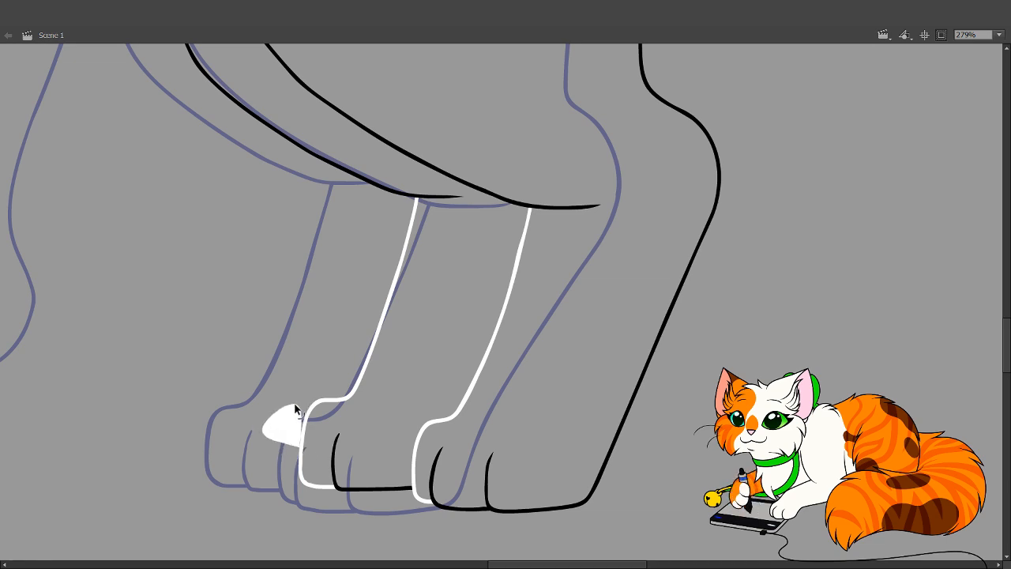
key(ctrl+z)
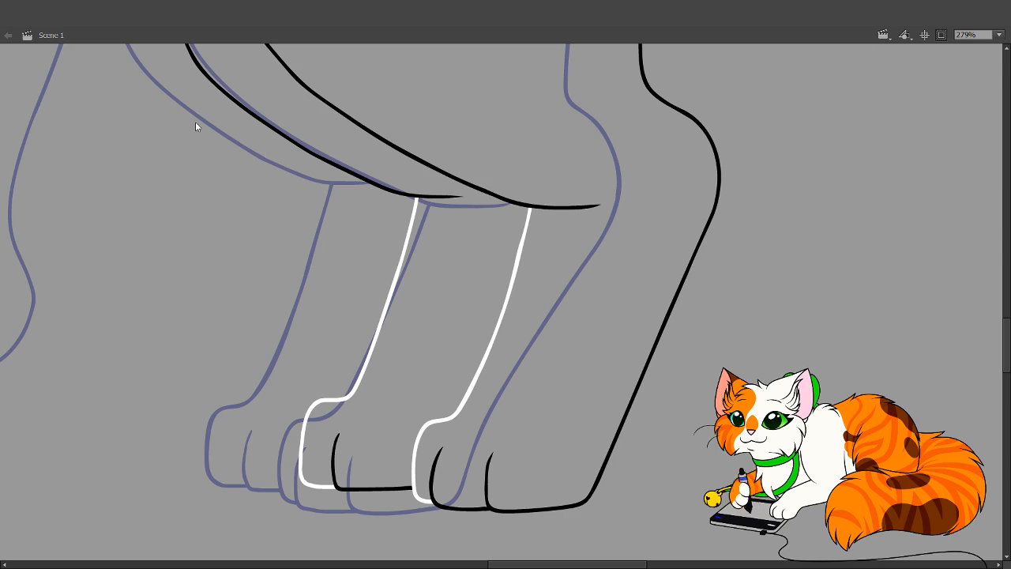
drag(197, 247, 465, 269)
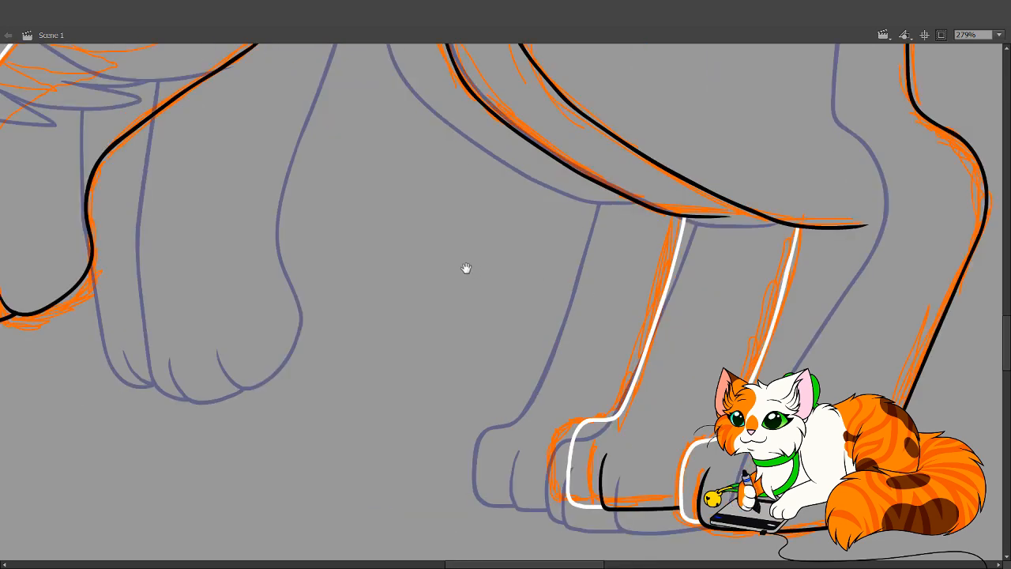
drag(314, 258, 567, 278)
drag(506, 126, 585, 273)
drag(609, 174, 568, 327)
drag(514, 241, 450, 315)
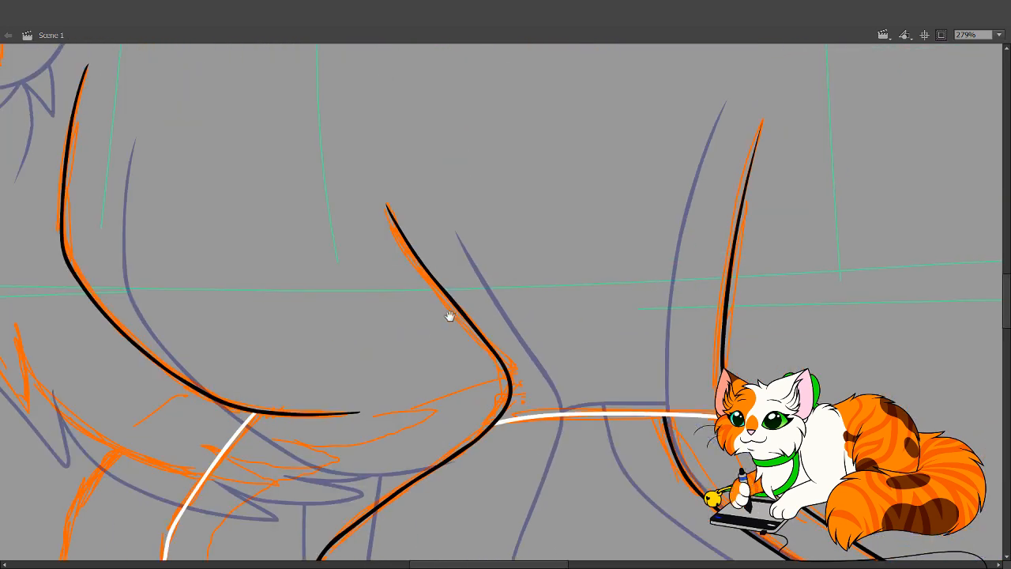
drag(428, 241, 630, 285)
drag(348, 330, 451, 282)
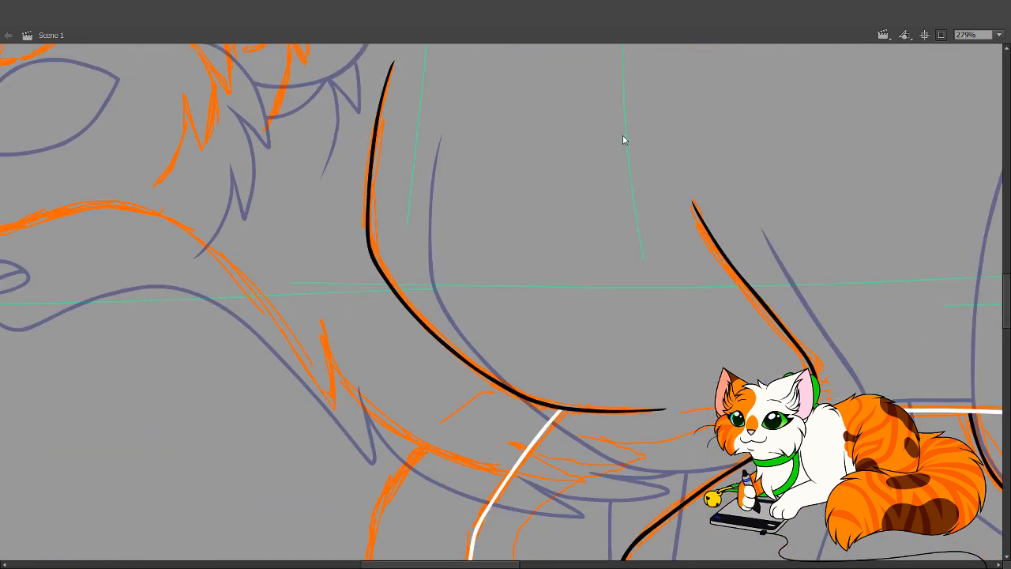
drag(460, 338, 376, 256)
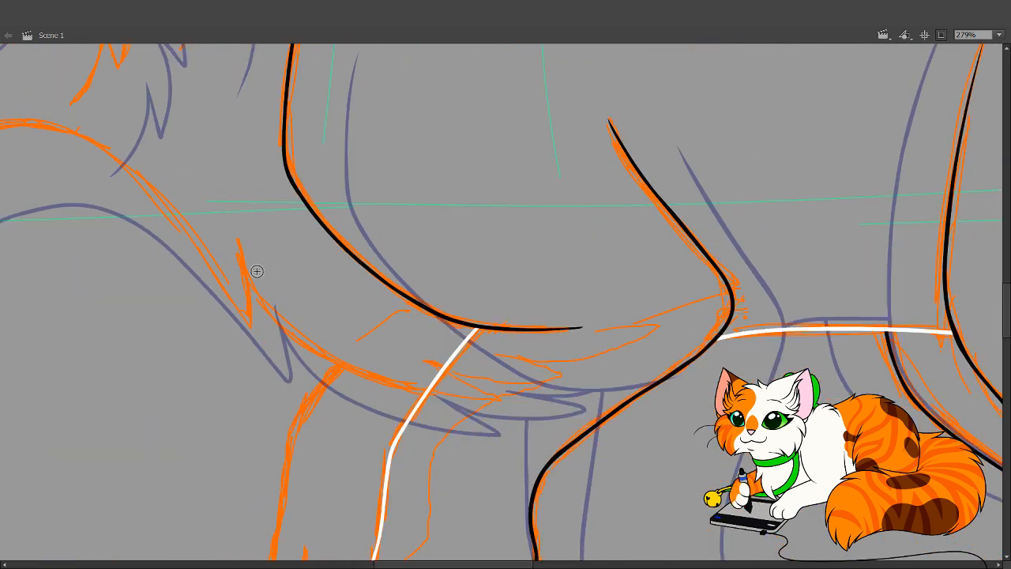
mouse_move(240, 251)
mouse_down()
mouse_move(285, 328)
mouse_move(314, 346)
mouse_move(391, 382)
mouse_move(492, 393)
mouse_move(414, 360)
mouse_up()
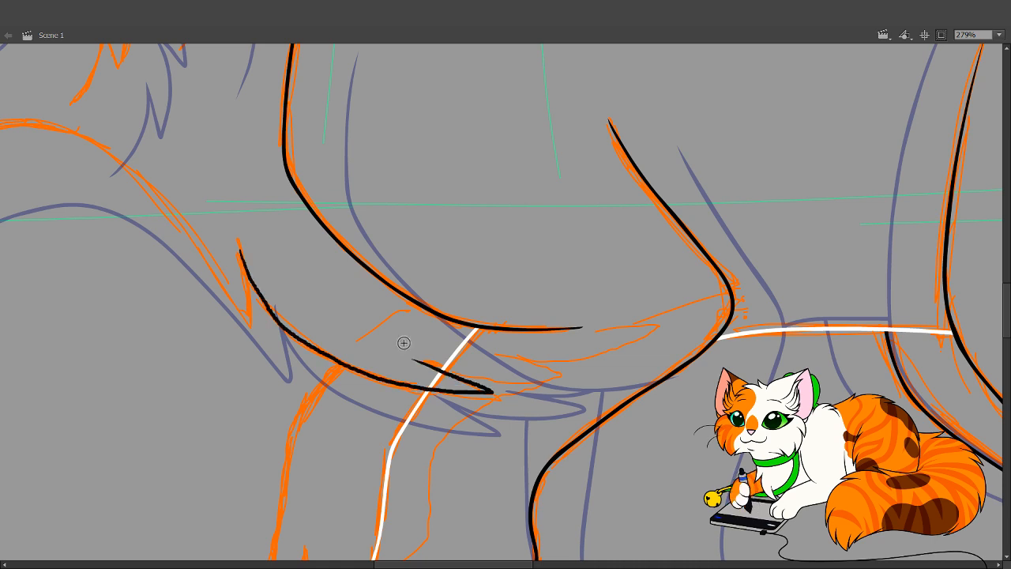
key(ctrl+z)
mouse_move(242, 250)
mouse_down()
mouse_move(273, 320)
mouse_move(302, 345)
mouse_up()
key(ctrl+z)
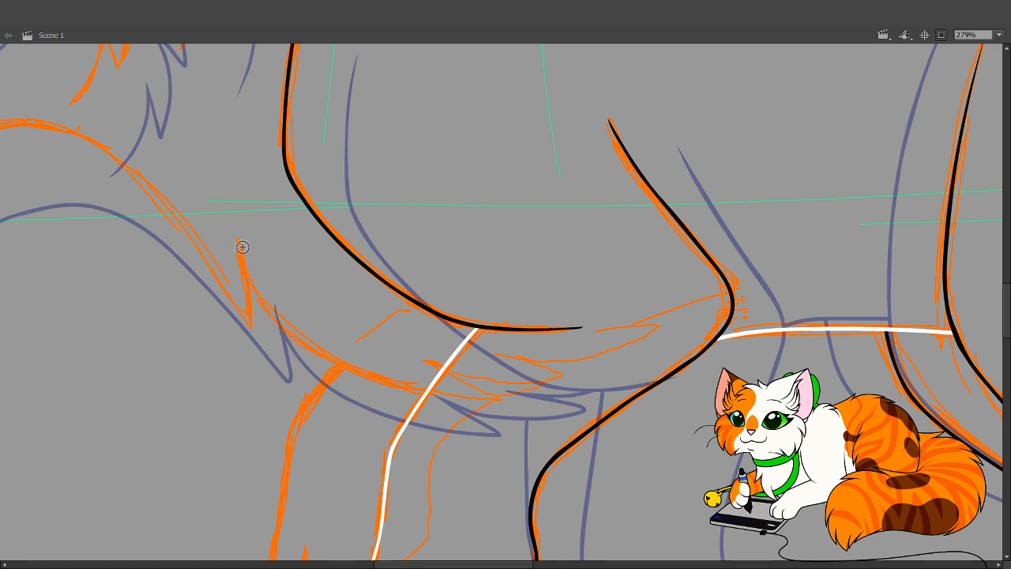
mouse_move(242, 250)
mouse_down()
mouse_move(262, 297)
mouse_move(320, 351)
mouse_move(395, 387)
mouse_move(484, 401)
mouse_move(417, 363)
mouse_up()
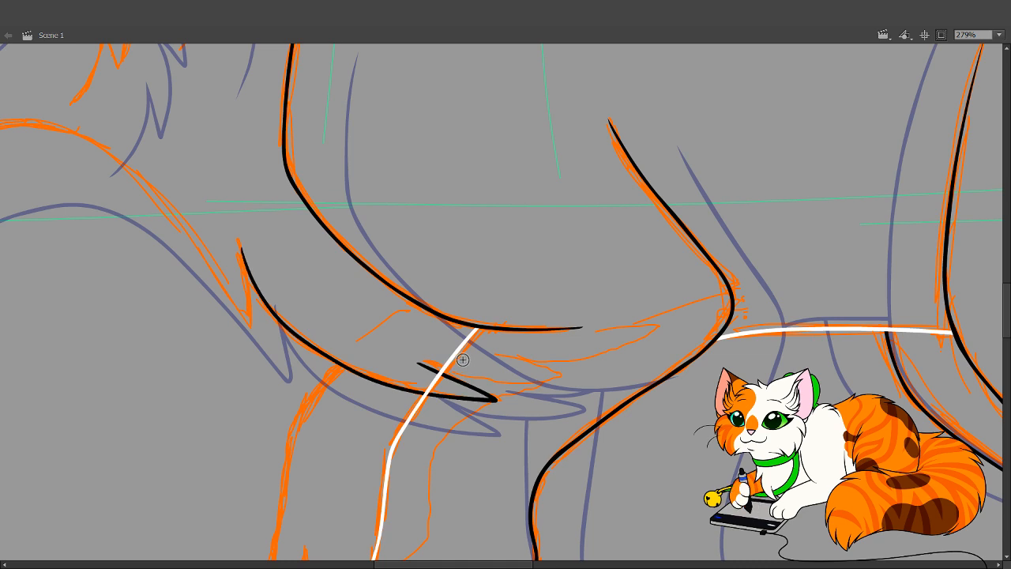
key(ctrl+z)
Ink the lower chest fur line in black, ending in a pointed tuft, and delete the part beyond the near foreleg's white front edge
mouse_move(239, 248)
mouse_down()
mouse_move(282, 330)
mouse_move(318, 356)
mouse_move(454, 393)
mouse_move(491, 395)
mouse_move(417, 356)
mouse_move(499, 379)
mouse_move(469, 387)
mouse_up()
drag(442, 426, 534, 368)
key(v)
click(485, 392)
key(Delete)
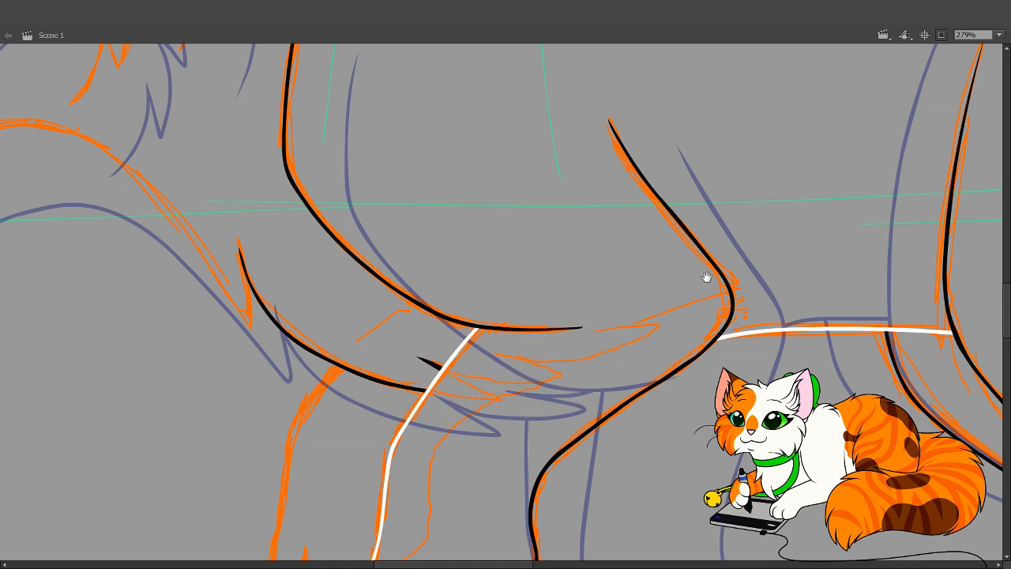
drag(706, 277, 484, 391)
drag(537, 296, 500, 384)
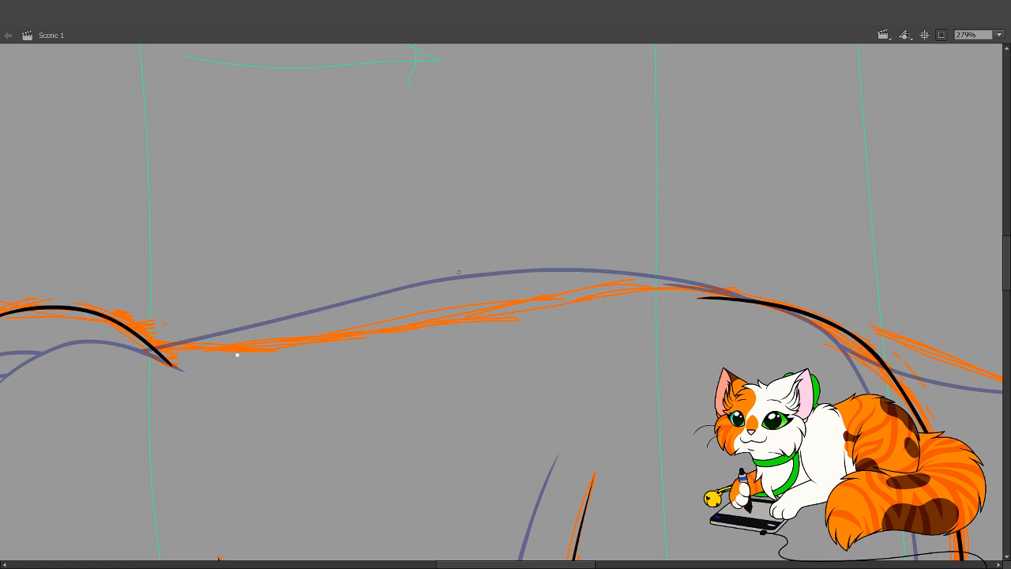
drag(235, 337, 320, 368)
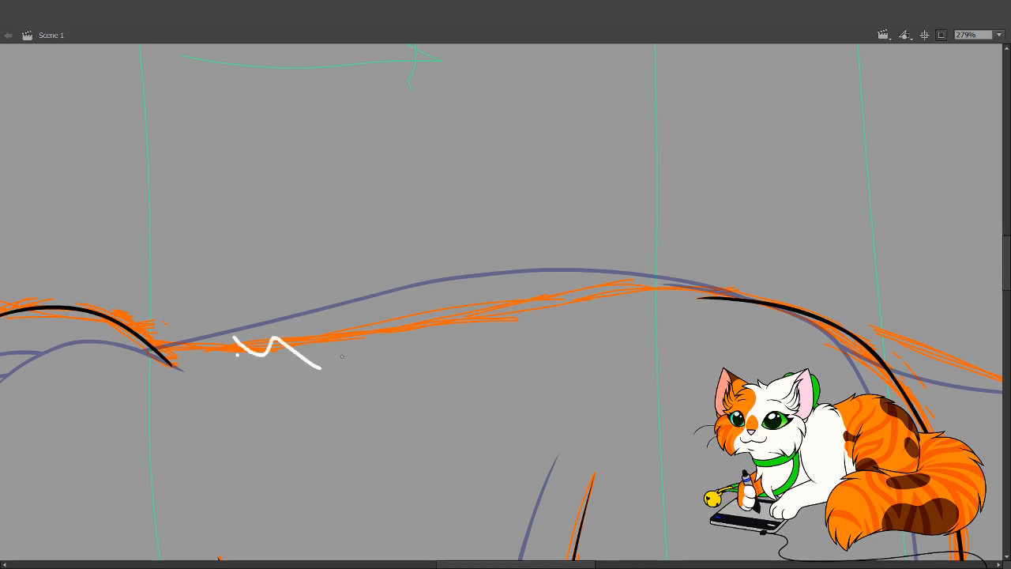
key(ctrl+z)
key(v)
mouse_move(221, 339)
mouse_down()
mouse_move(338, 431)
mouse_move(435, 405)
mouse_move(340, 427)
mouse_move(347, 439)
mouse_up()
drag(274, 382, 202, 387)
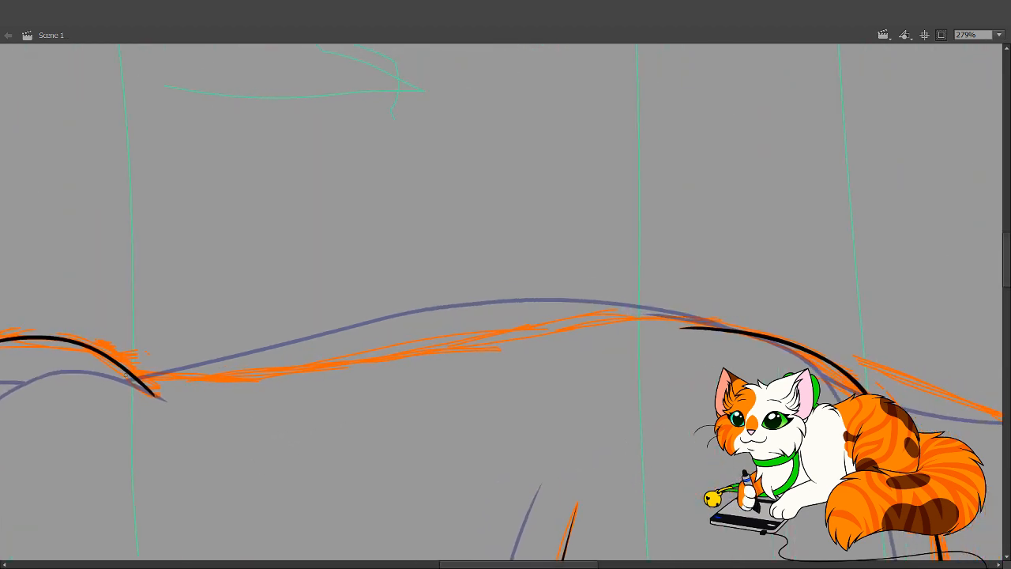
Brush the back line in white along the sketch from the shoulder to the rump, after undoing a first stroke
mouse_move(88, 359)
mouse_down()
mouse_move(226, 376)
mouse_move(497, 326)
mouse_up()
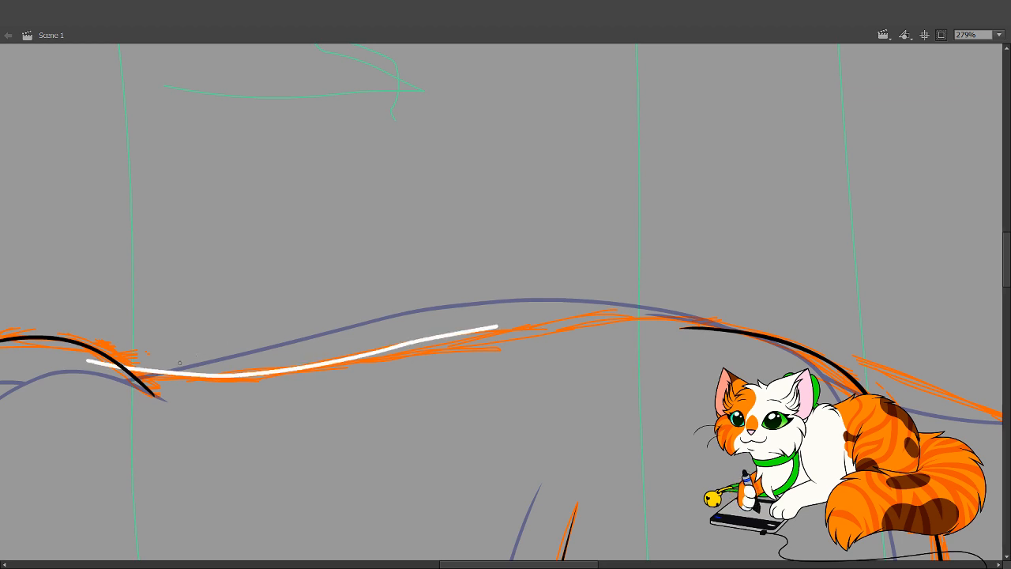
key(ctrl+z)
mouse_move(86, 359)
mouse_down()
mouse_move(256, 369)
mouse_move(644, 319)
mouse_move(725, 326)
mouse_move(765, 343)
mouse_move(790, 370)
mouse_move(679, 421)
mouse_move(322, 424)
mouse_move(128, 449)
mouse_move(58, 376)
mouse_move(95, 362)
mouse_up()
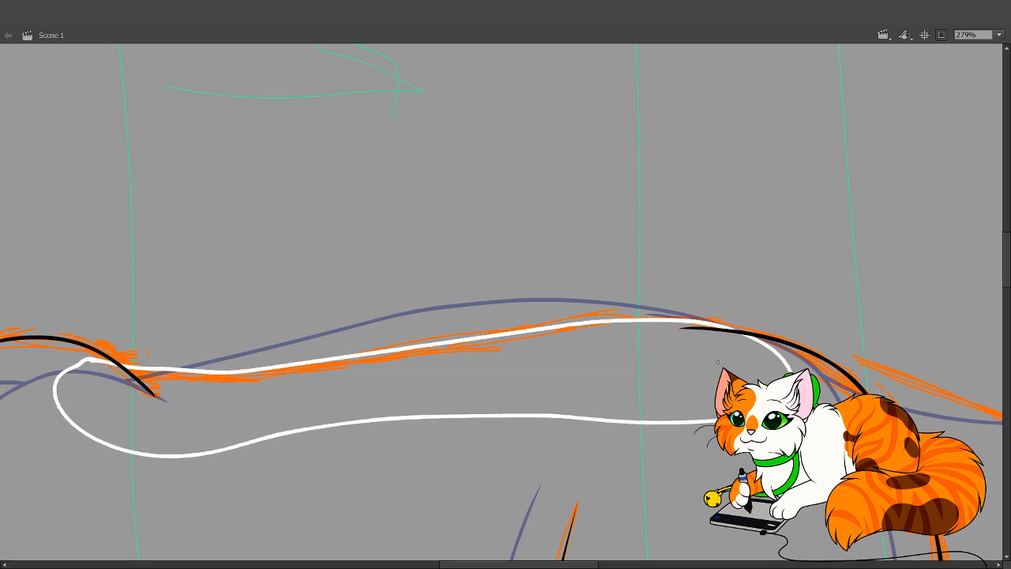
Brush the tail's upper edge in white from the rump along the sketch toward the tip, undoing the failed strokes
drag(799, 438, 363, 342)
drag(562, 367, 347, 374)
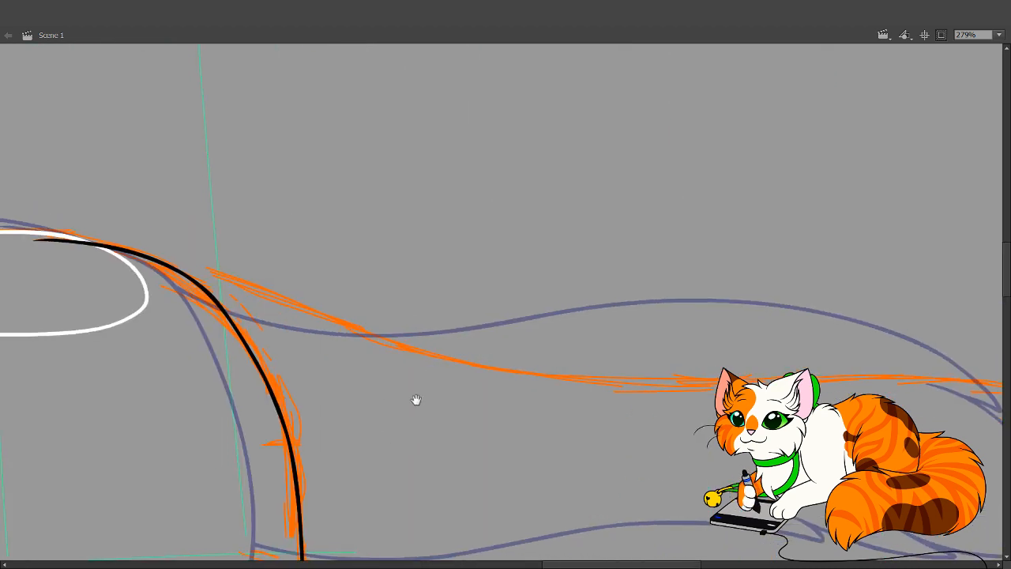
mouse_move(416, 399)
mouse_down()
mouse_move(605, 381)
mouse_move(318, 440)
mouse_move(416, 402)
mouse_move(481, 444)
mouse_move(339, 416)
mouse_move(578, 469)
mouse_move(562, 477)
mouse_up()
drag(384, 399, 413, 409)
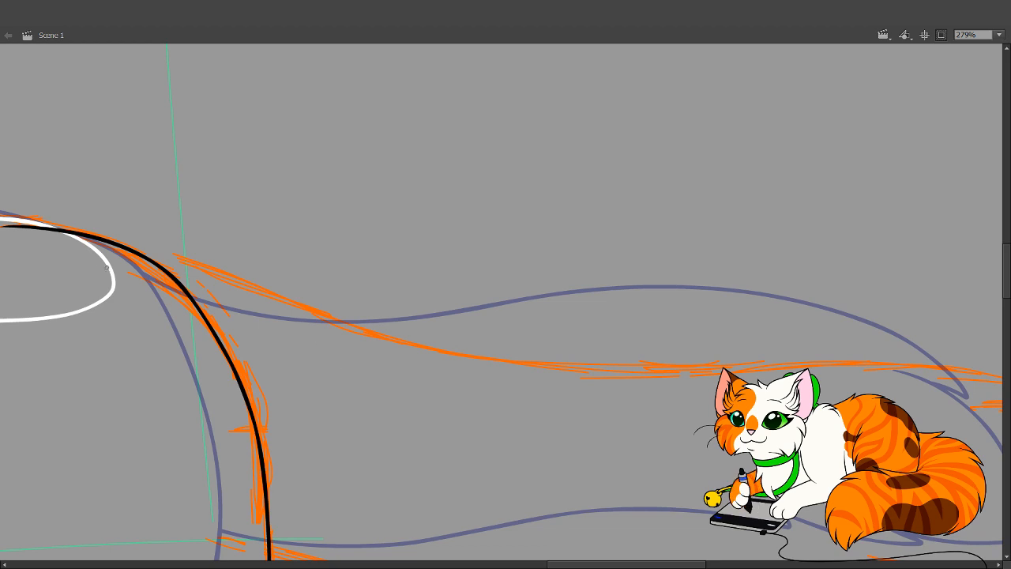
drag(67, 233, 196, 261)
key(ctrl+z)
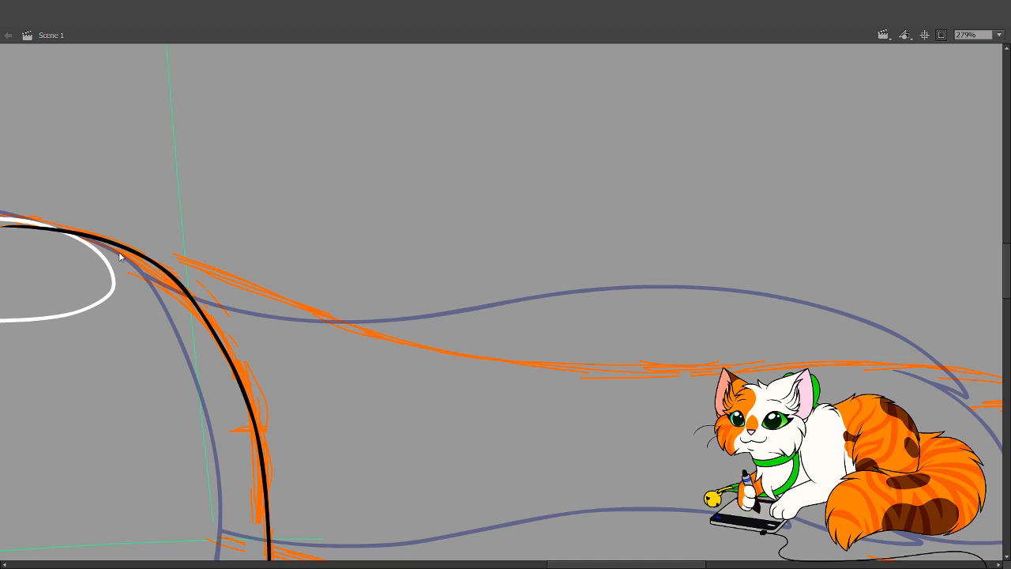
mouse_move(205, 305)
mouse_down()
mouse_move(173, 295)
mouse_move(233, 306)
mouse_up()
drag(57, 233, 176, 253)
key(ctrl+z)
mouse_move(52, 232)
mouse_down()
mouse_move(456, 355)
mouse_move(573, 371)
mouse_move(916, 362)
mouse_move(1003, 371)
mouse_up()
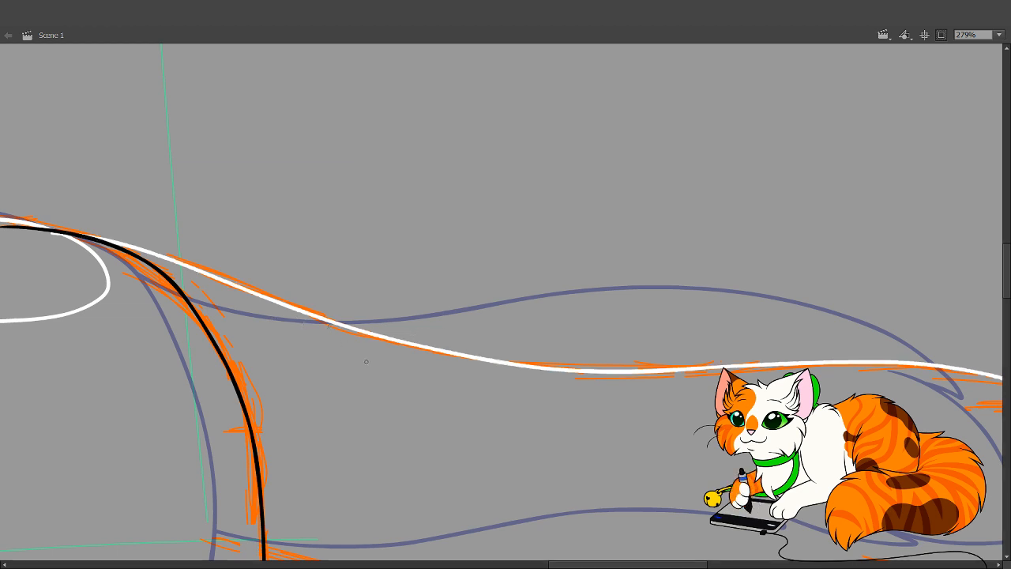
Brush the tail's lower edge in white, ending in a pointed tuft, and delete the overlap inside the haunch
key(space)
mouse_move(199, 290)
mouse_down()
mouse_move(422, 341)
mouse_move(581, 347)
mouse_up()
mouse_move(180, 360)
mouse_down()
mouse_move(578, 327)
mouse_move(596, 347)
mouse_up()
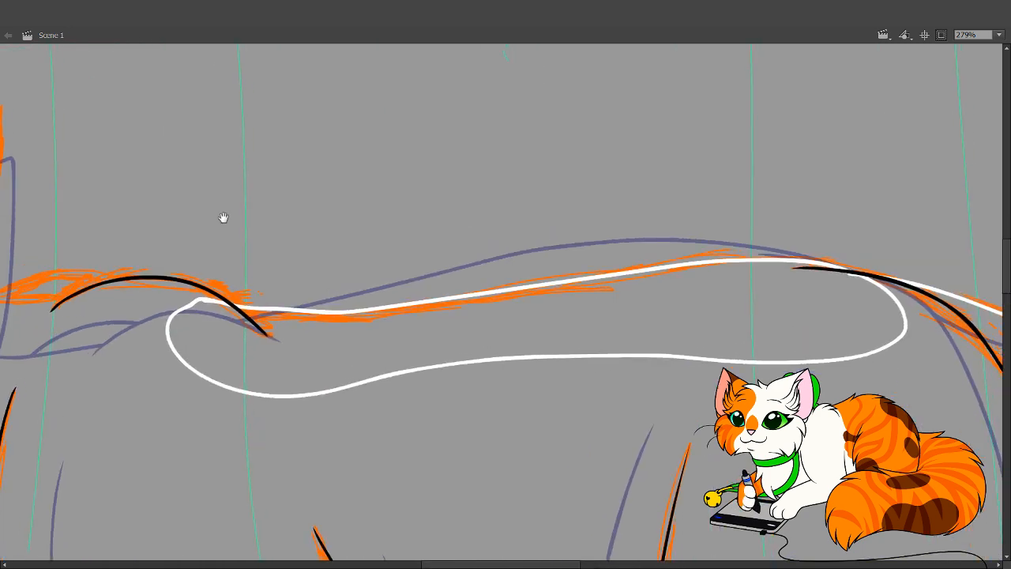
mouse_move(223, 218)
mouse_down()
mouse_move(408, 205)
mouse_move(429, 267)
mouse_move(401, 173)
mouse_move(263, 496)
mouse_move(376, 419)
mouse_move(386, 424)
mouse_move(462, 351)
mouse_move(458, 404)
mouse_up()
drag(826, 271, 754, 306)
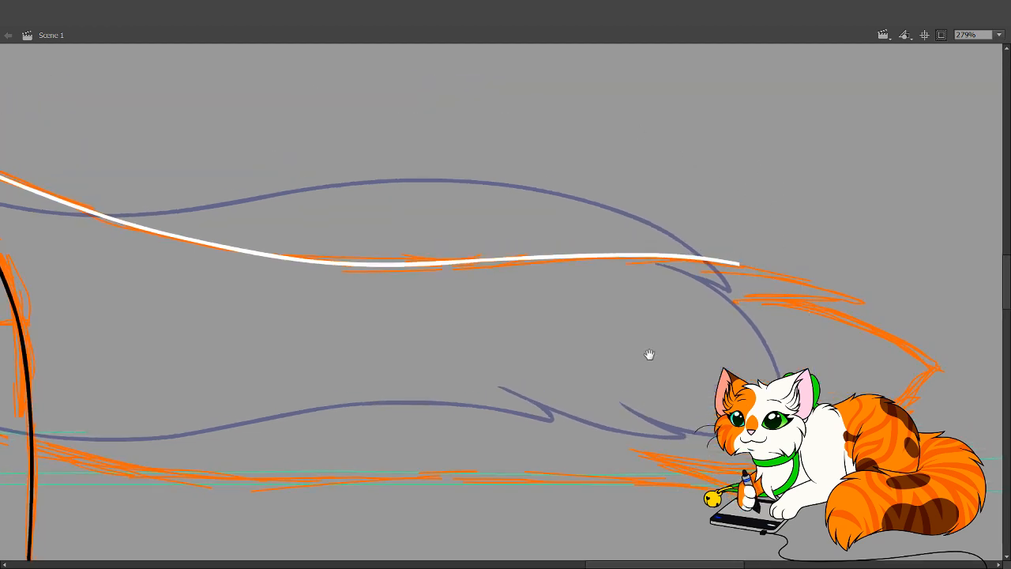
drag(650, 354, 665, 328)
mouse_move(22, 409)
mouse_down()
mouse_move(115, 438)
mouse_move(220, 449)
mouse_move(618, 450)
mouse_move(713, 463)
mouse_move(660, 427)
mouse_up()
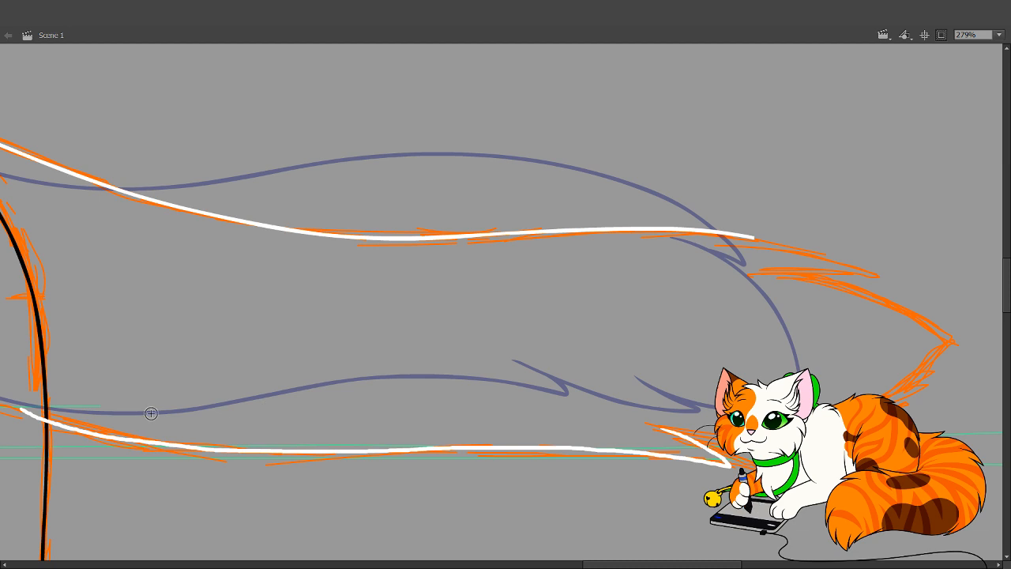
key(v)
click(30, 417)
key(Delete)
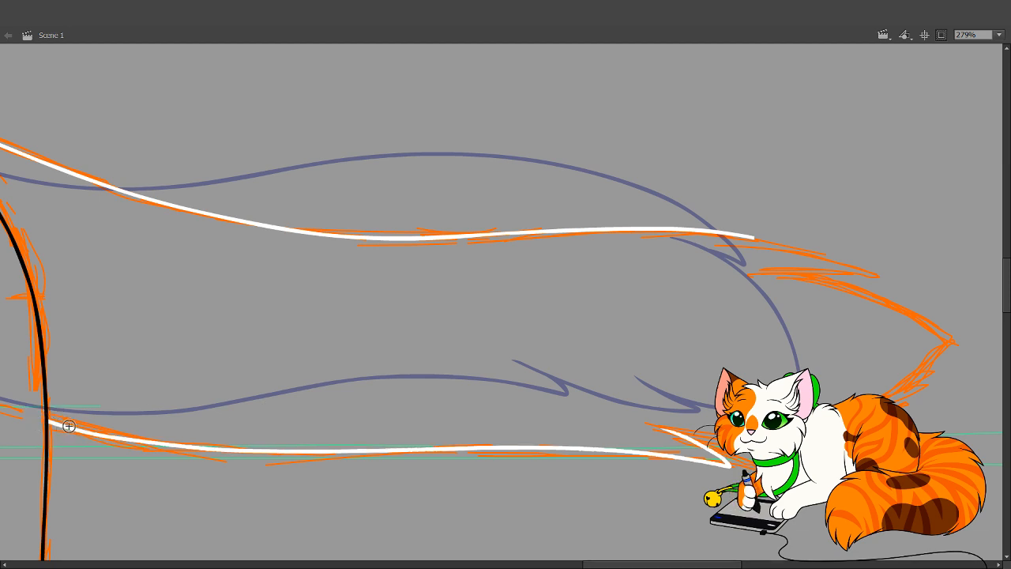
Brush the tail's lower second tuft and pointed tip in white, and check the shape with the sketch hidden
key(b)
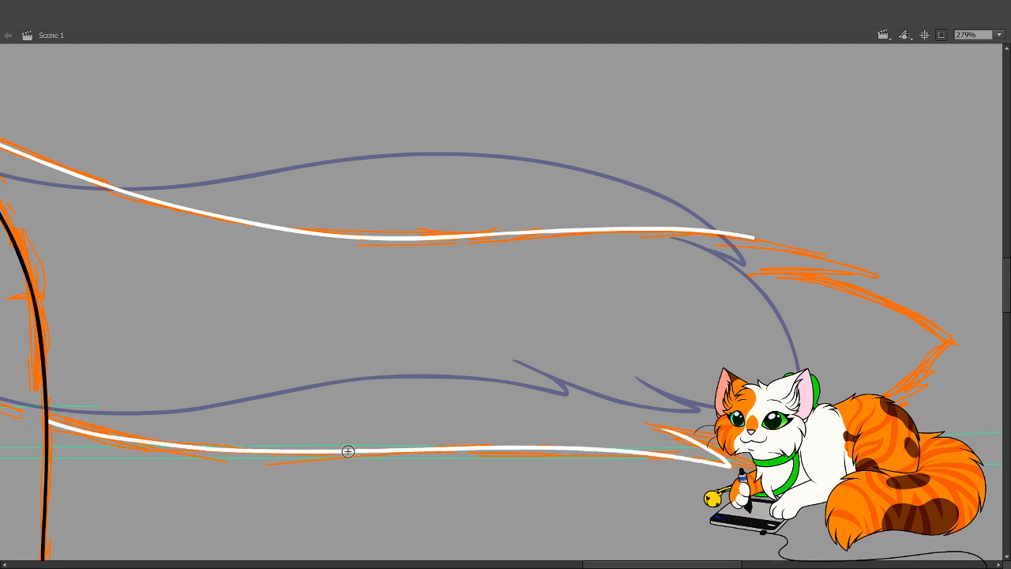
drag(576, 467, 424, 522)
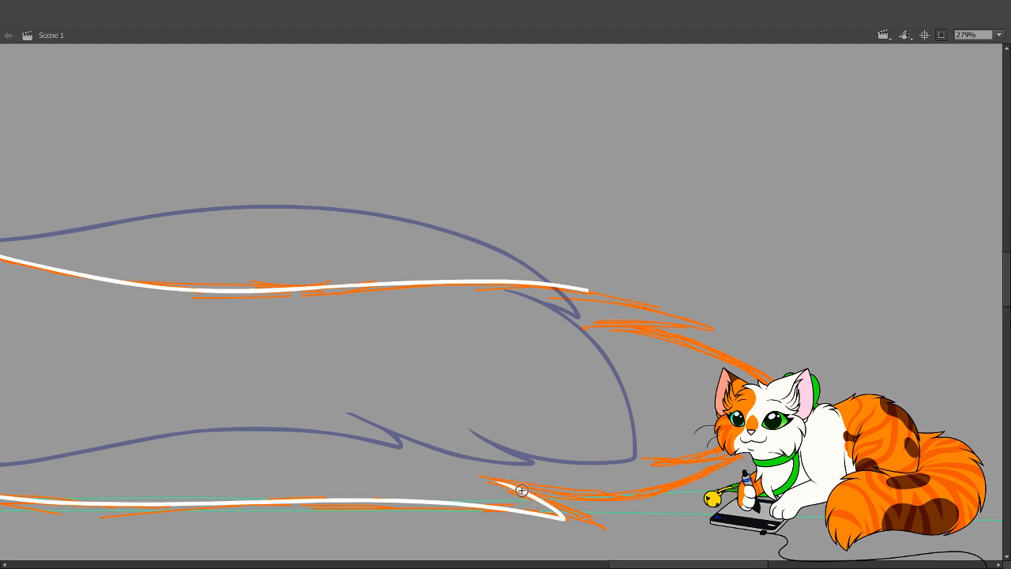
mouse_move(517, 487)
mouse_down()
mouse_move(596, 504)
mouse_move(638, 499)
mouse_move(712, 464)
mouse_move(627, 467)
mouse_up()
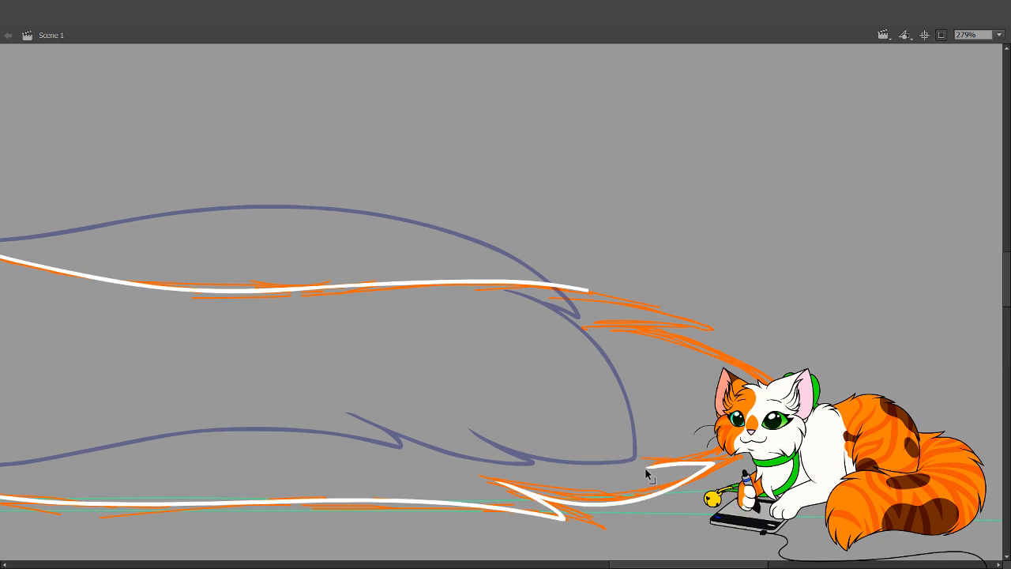
drag(626, 403, 605, 424)
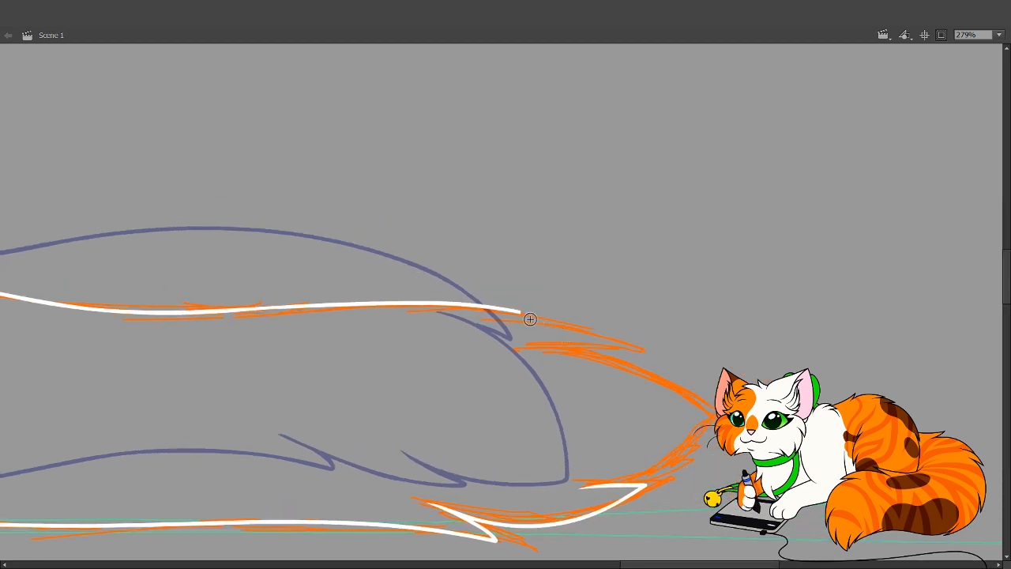
mouse_move(517, 345)
mouse_down()
mouse_move(582, 348)
mouse_move(692, 407)
mouse_move(695, 427)
mouse_move(624, 482)
mouse_up()
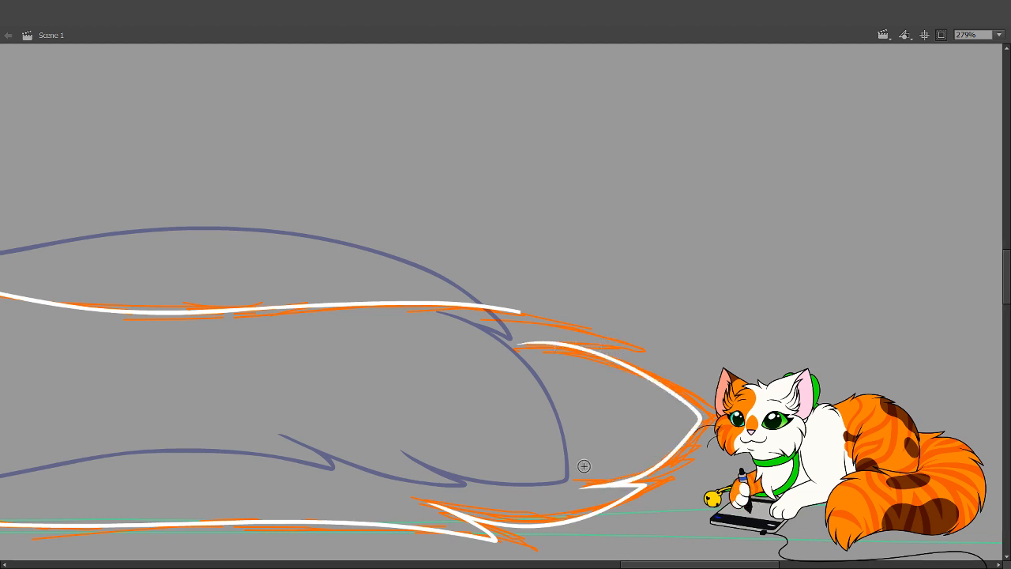
key(v)
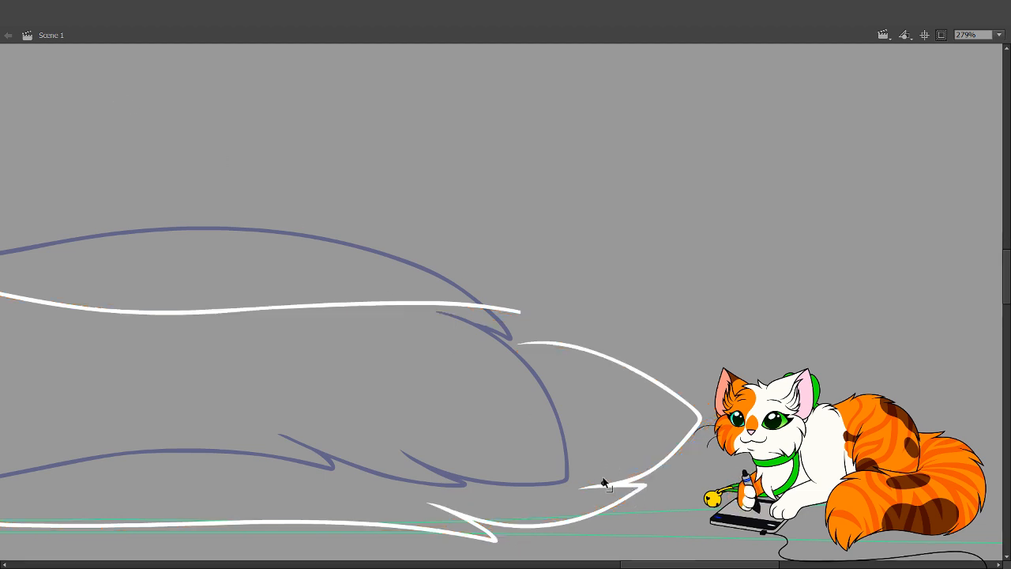
key(ctrl+z)
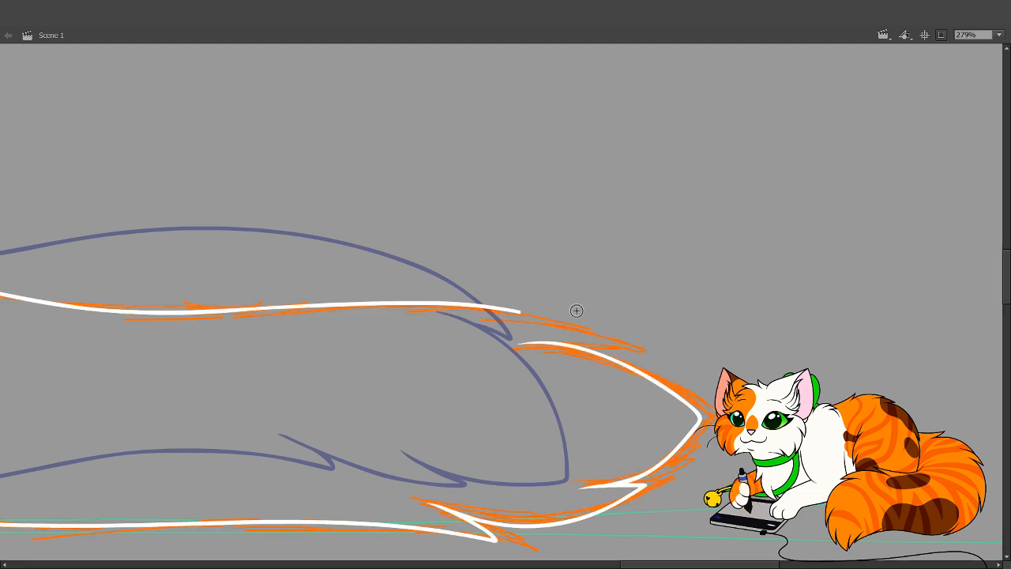
Brush the upper tail tuft in white, close its gap to the upper edge, and check it with the sketch hidden
drag(523, 313, 593, 334)
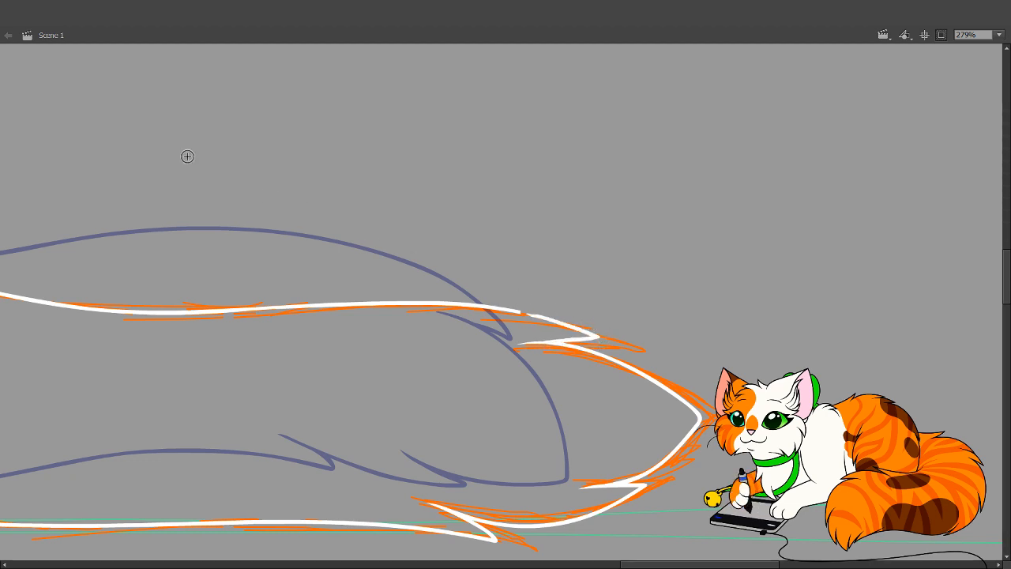
key(v)
drag(527, 314, 518, 309)
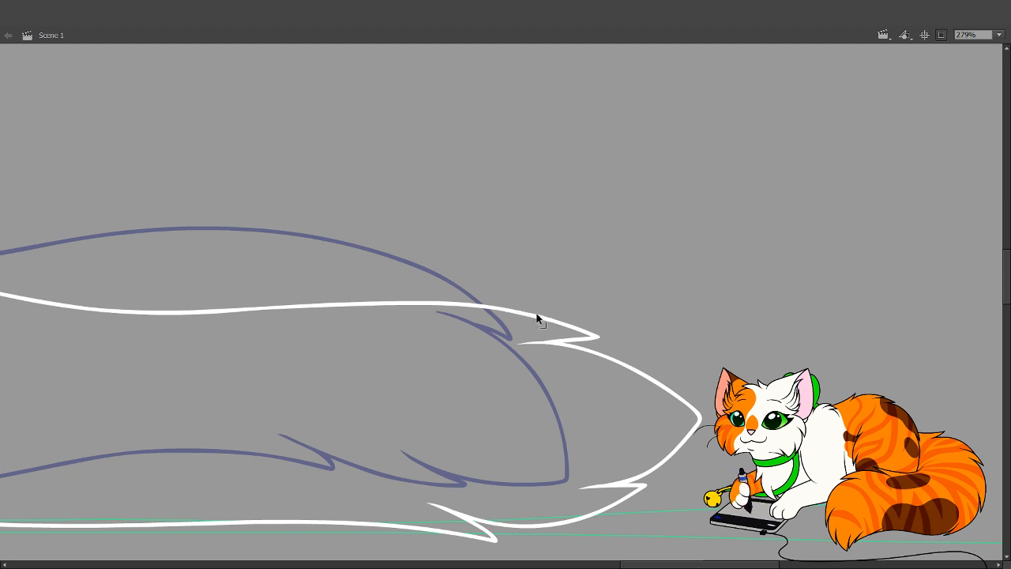
mouse_move(537, 315)
mouse_down()
mouse_move(545, 306)
mouse_move(551, 314)
mouse_up()
key(ctrl+z)
Delete the surplus loop of the white back line that runs below the back
key(space)
drag(363, 340, 776, 227)
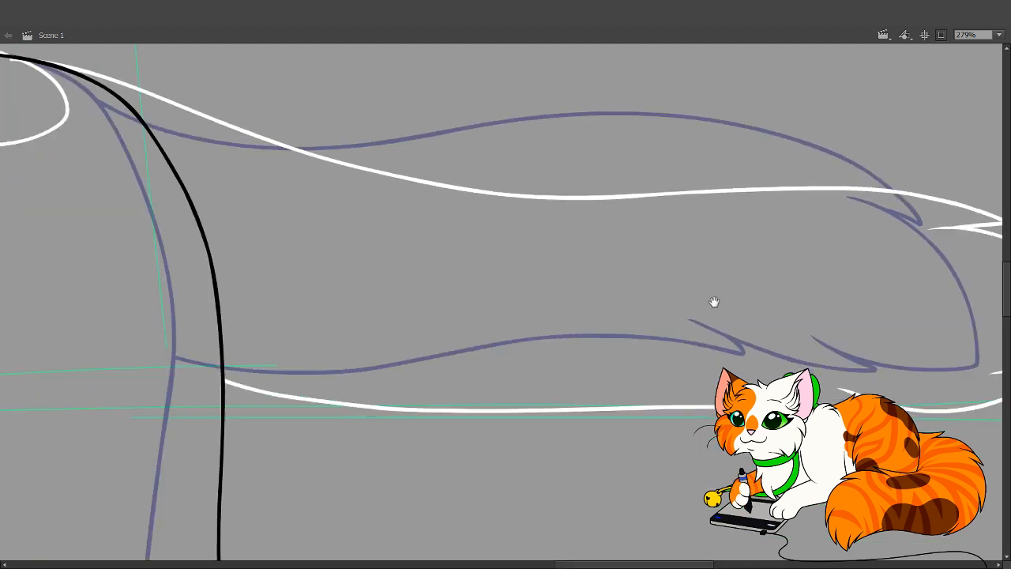
drag(214, 326, 581, 466)
drag(300, 281, 530, 388)
click(500, 395)
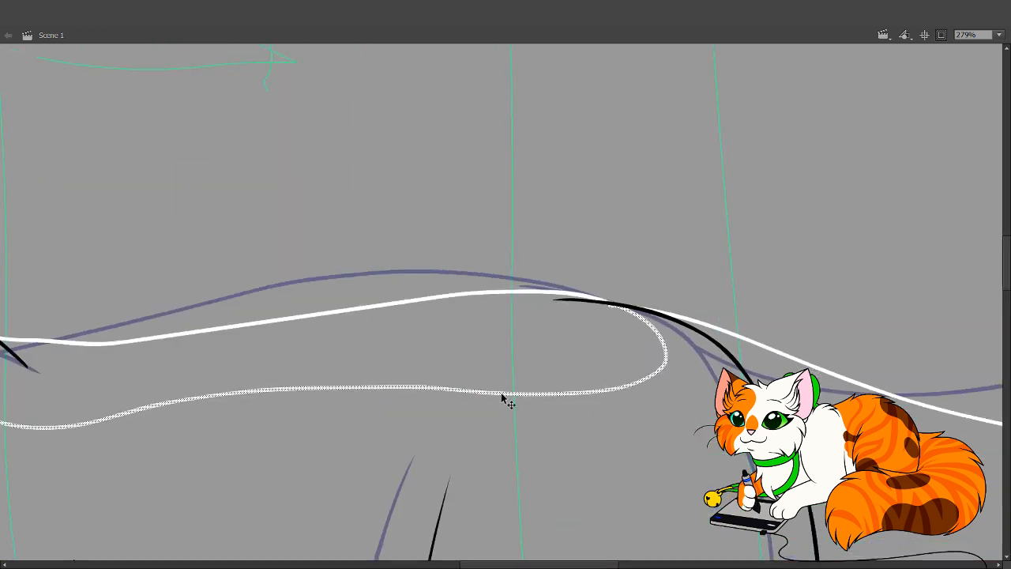
key(Delete)
Ink the far forepaw's toe line and sole in black up to the near foreleg's white edge
key(space)
drag(422, 466, 844, 141)
mouse_move(339, 443)
mouse_down()
mouse_move(476, 264)
mouse_move(639, 265)
mouse_move(661, 285)
mouse_up()
key(b)
key(space)
mouse_move(550, 462)
mouse_down()
mouse_move(499, 388)
mouse_move(473, 425)
mouse_up()
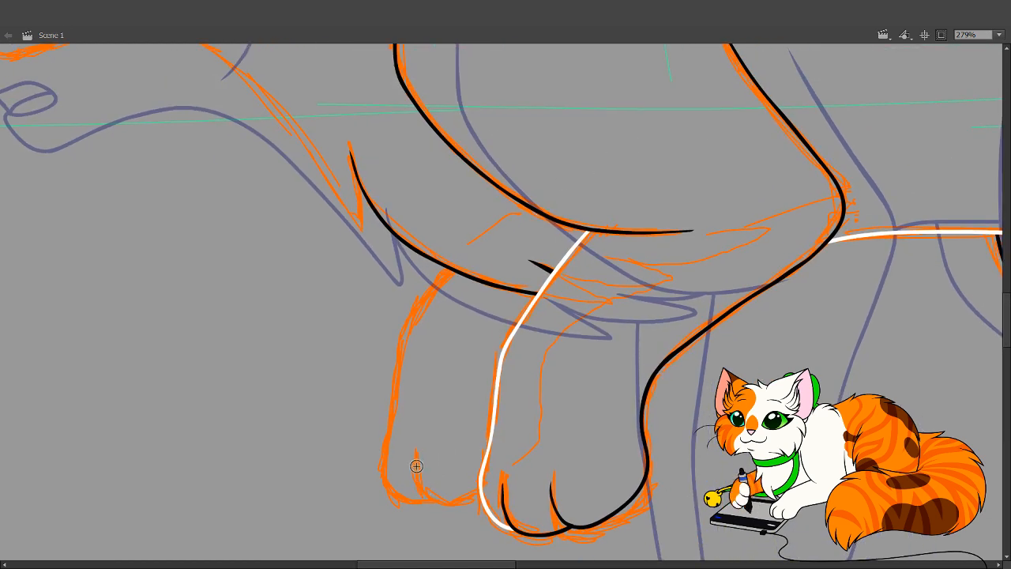
mouse_move(415, 464)
mouse_down()
mouse_move(418, 479)
mouse_move(478, 490)
mouse_up()
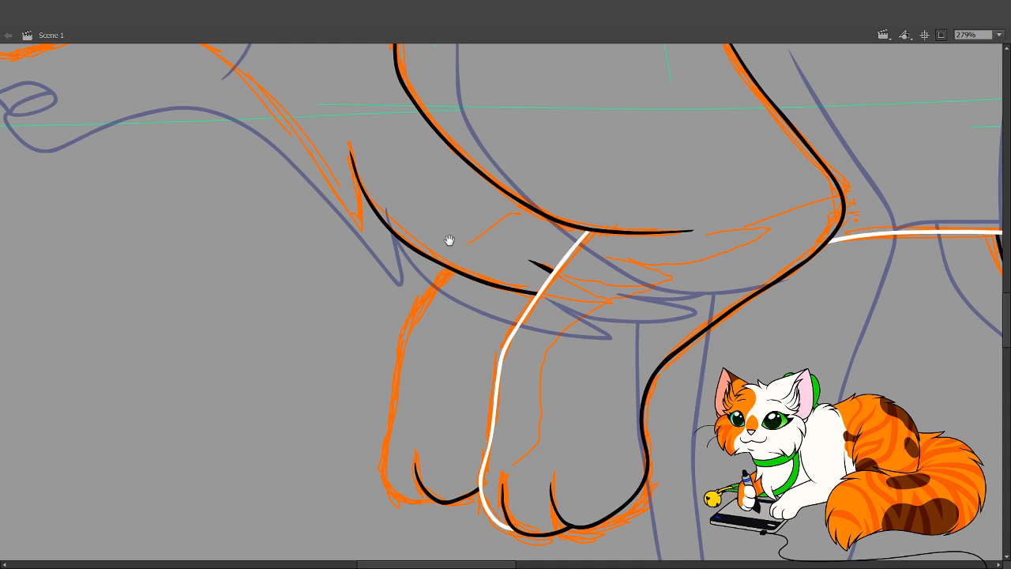
scroll(428, 278, down, 1)
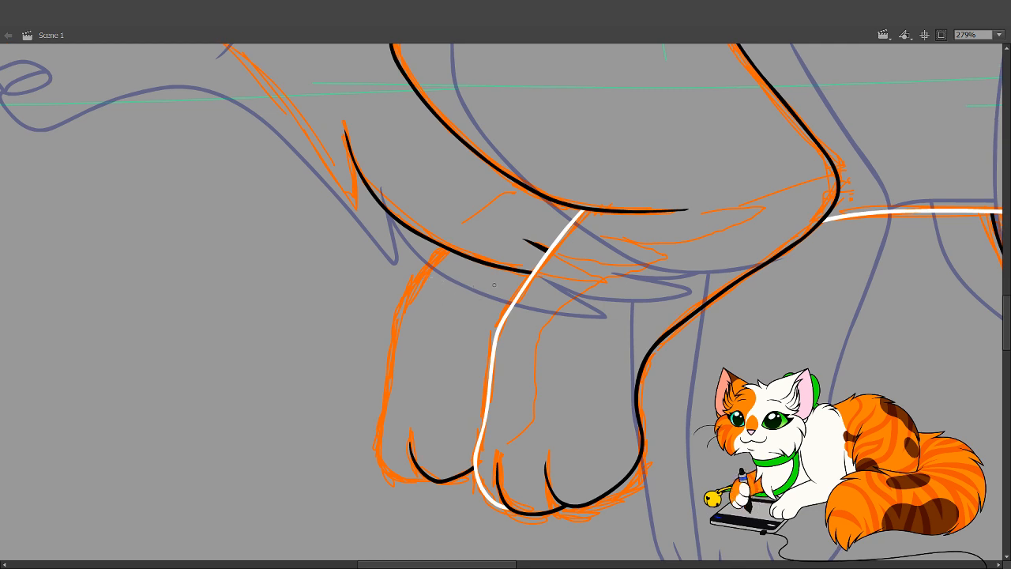
drag(460, 221, 410, 304)
key(ctrl+z)
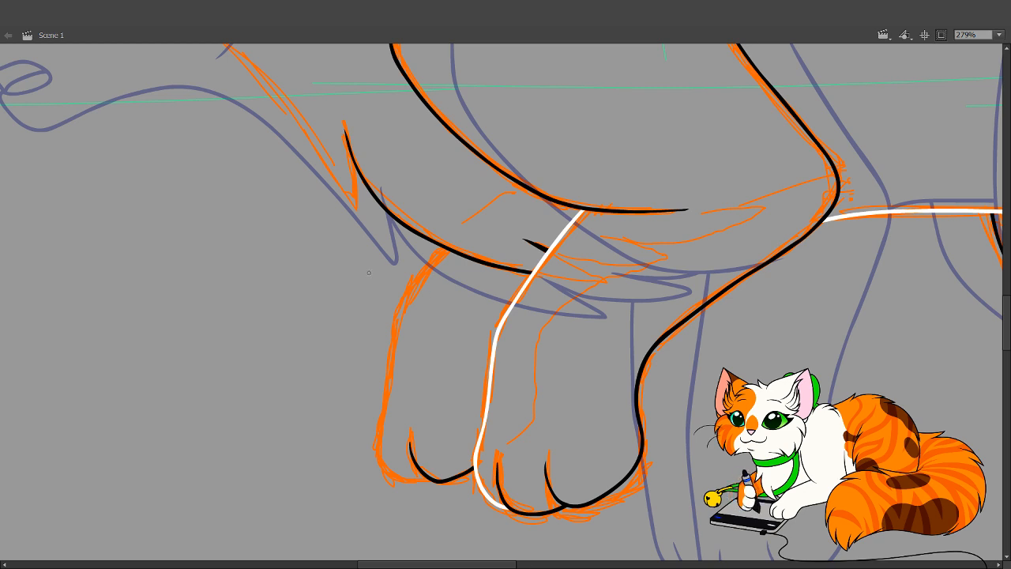
mouse_move(456, 223)
mouse_down()
mouse_move(404, 306)
mouse_move(385, 413)
mouse_up()
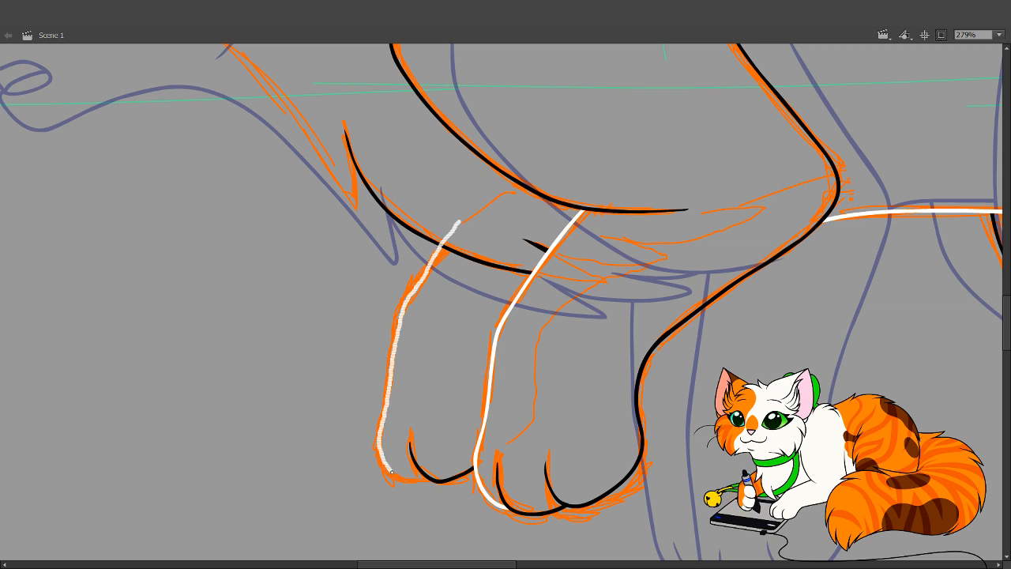
mouse_move(412, 478)
mouse_down()
mouse_move(448, 463)
mouse_move(458, 362)
mouse_up()
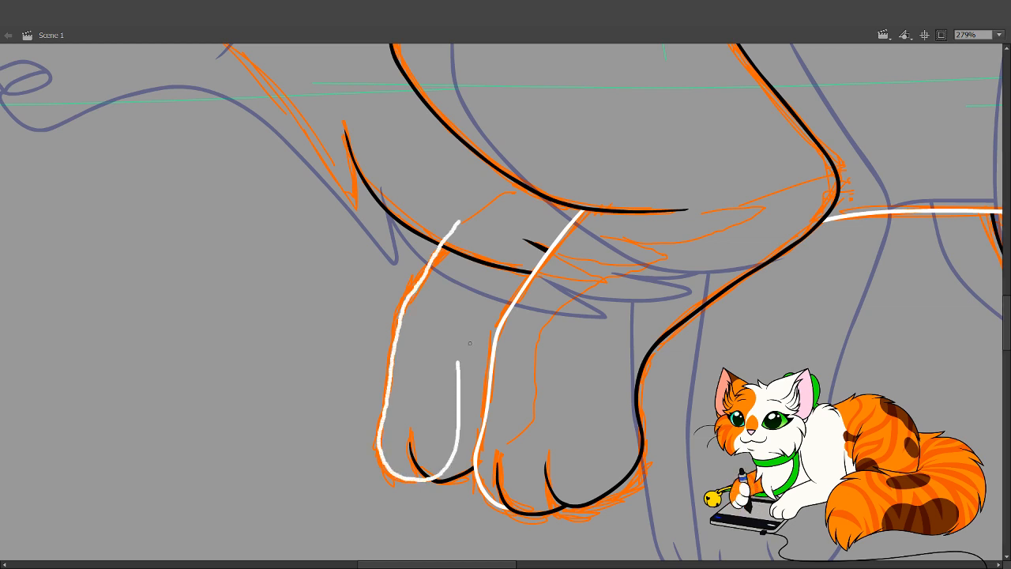
ctrl+click(456, 231)
key(Delete)
ctrl+click(458, 388)
key(Delete)
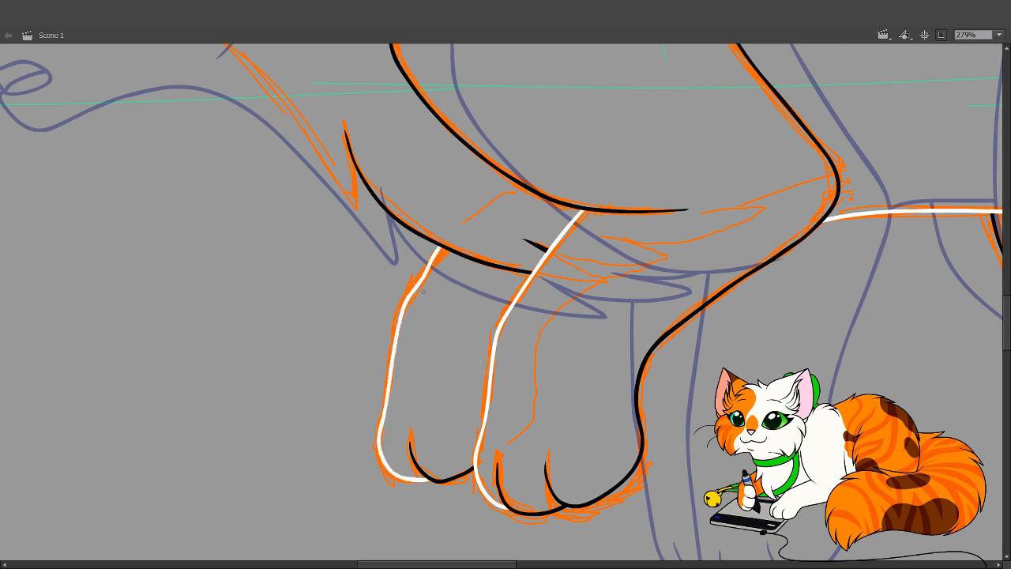
key(ctrl+z)
key(ctrl+z)
key(ctrl+z)
key(ctrl+z)
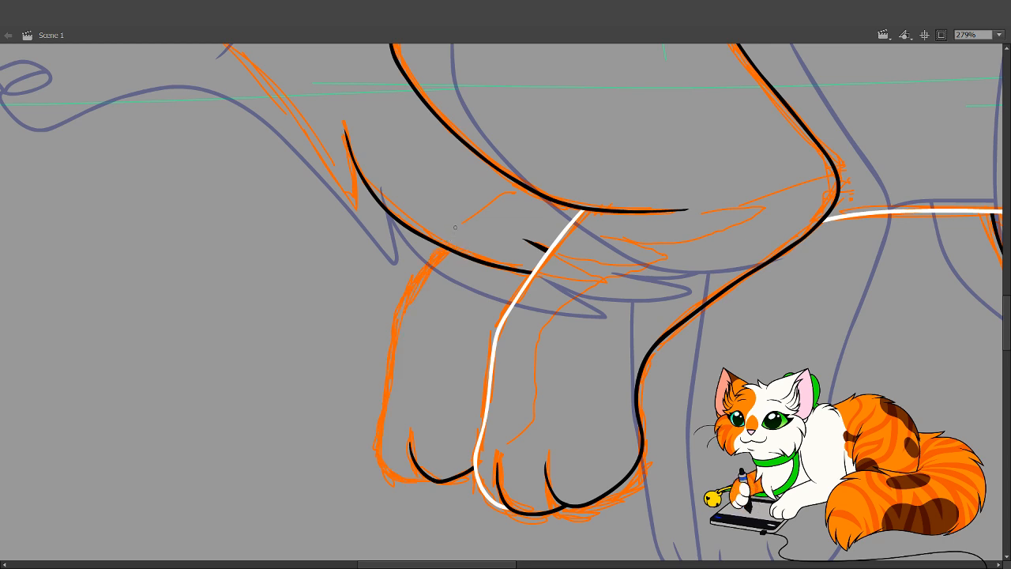
Brush the far foreleg's front edge in white around the front toe, and delete the overlapping ends at chest and sole
drag(456, 225, 432, 256)
drag(400, 320, 383, 424)
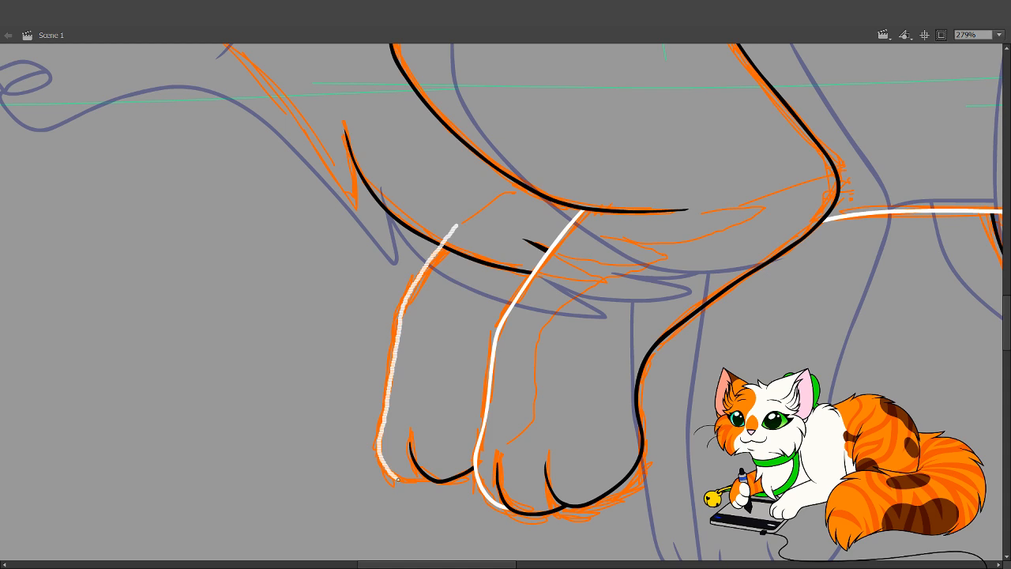
mouse_move(437, 472)
mouse_down()
mouse_move(452, 434)
mouse_move(453, 302)
mouse_up()
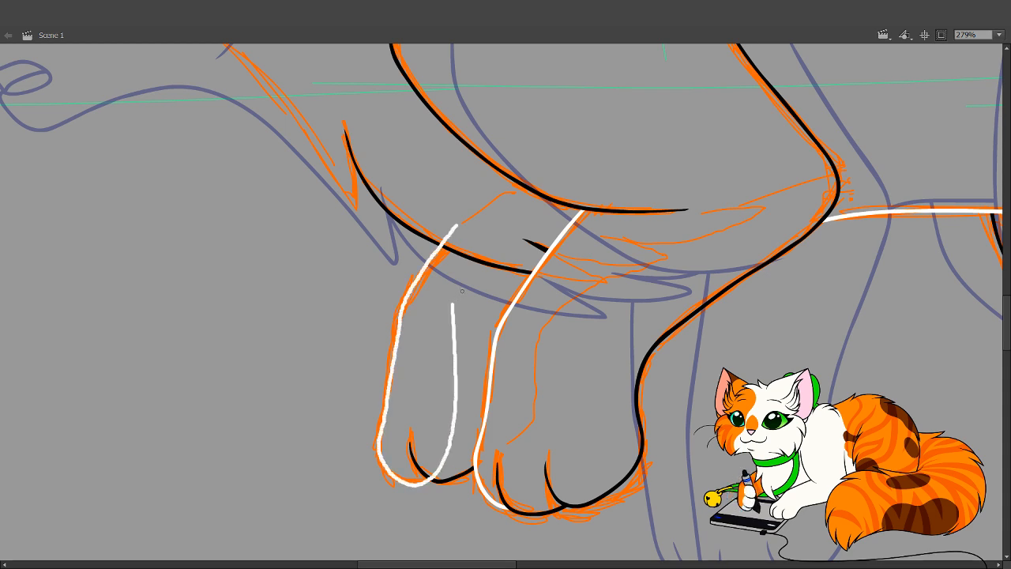
click(456, 342)
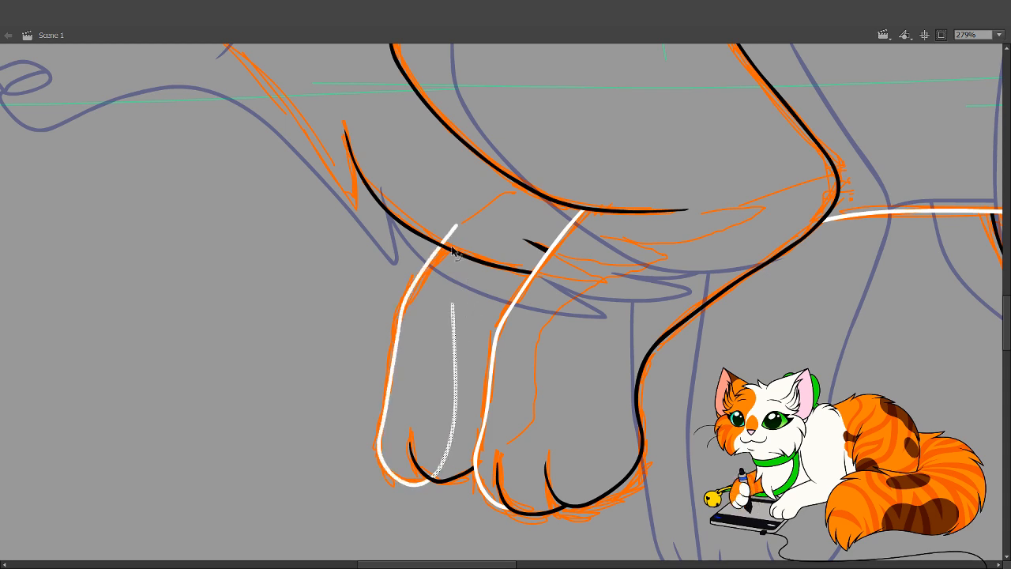
shift+click(453, 231)
key(Delete)
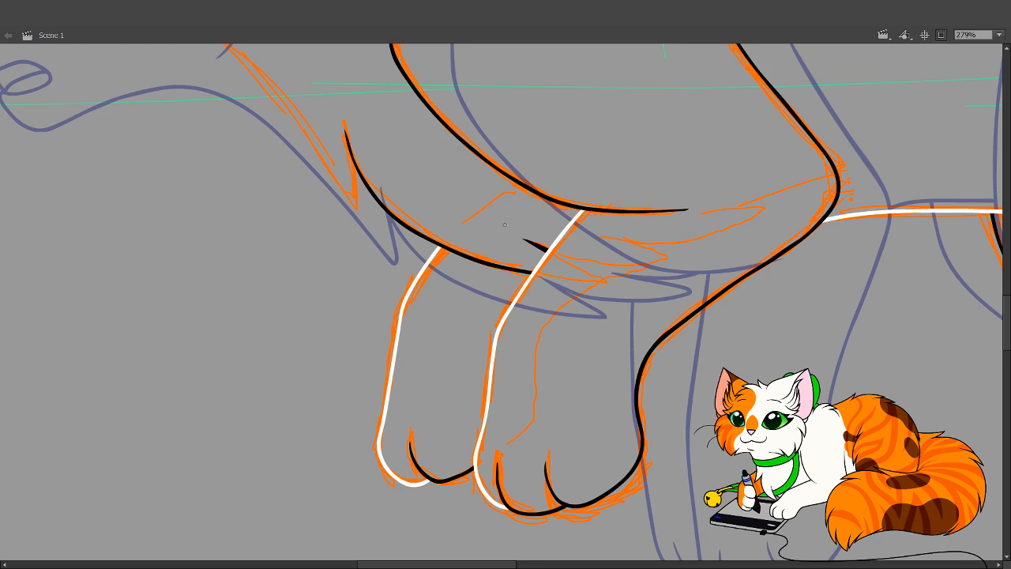
Ink the top cheek fur tuft in black, from the near ear's front base to the tuft's point and back under
key(space)
drag(568, 257, 505, 474)
drag(512, 368, 550, 471)
drag(460, 317, 536, 479)
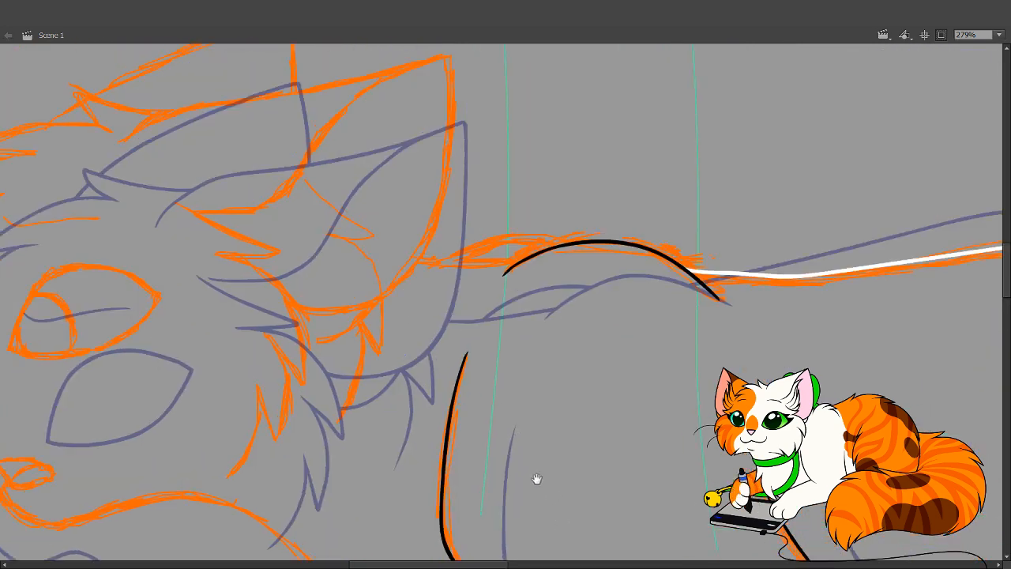
drag(542, 425, 560, 469)
mouse_move(377, 346)
mouse_down()
mouse_move(489, 410)
mouse_move(544, 348)
mouse_up()
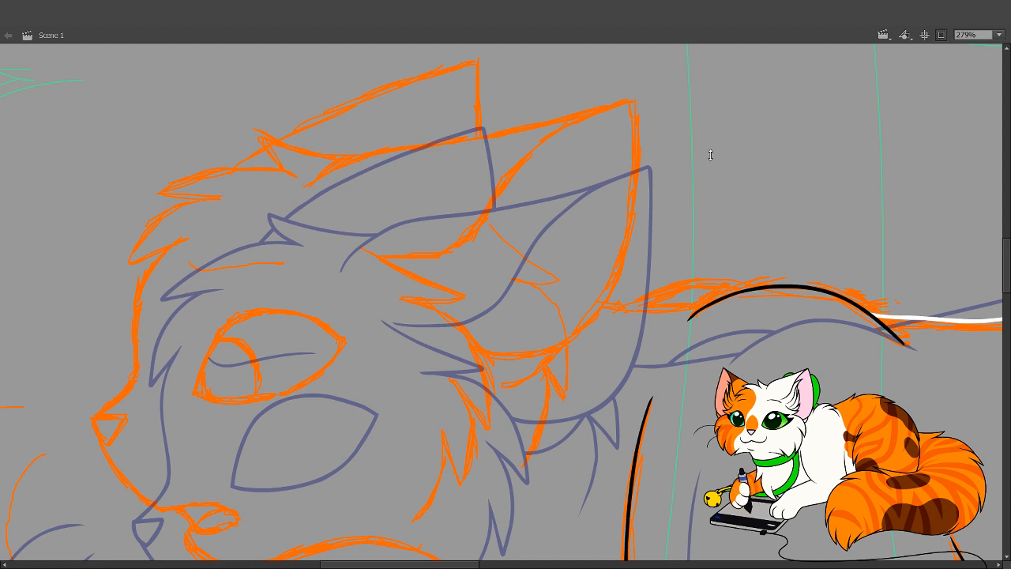
drag(487, 291, 498, 313)
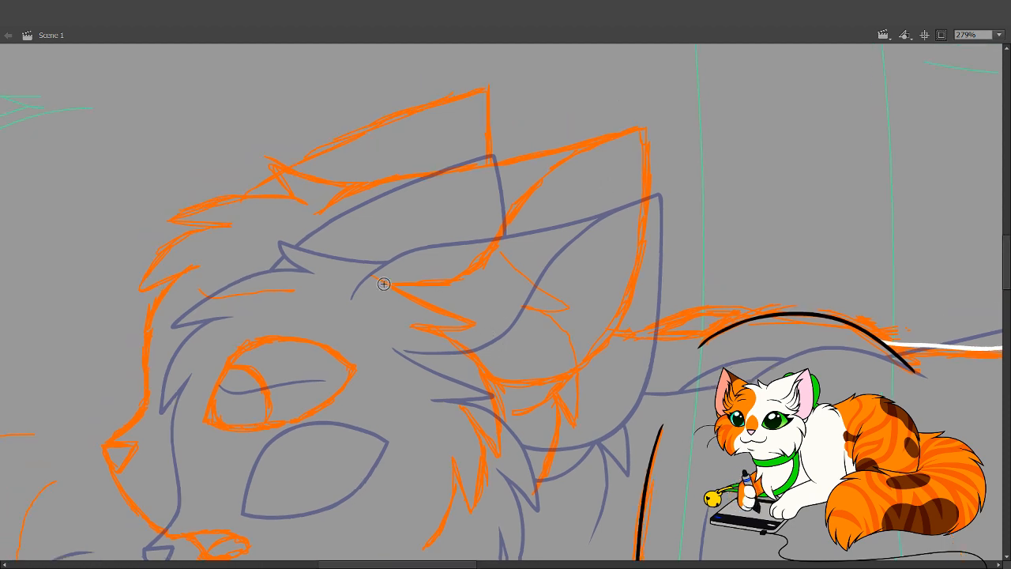
drag(366, 273, 466, 312)
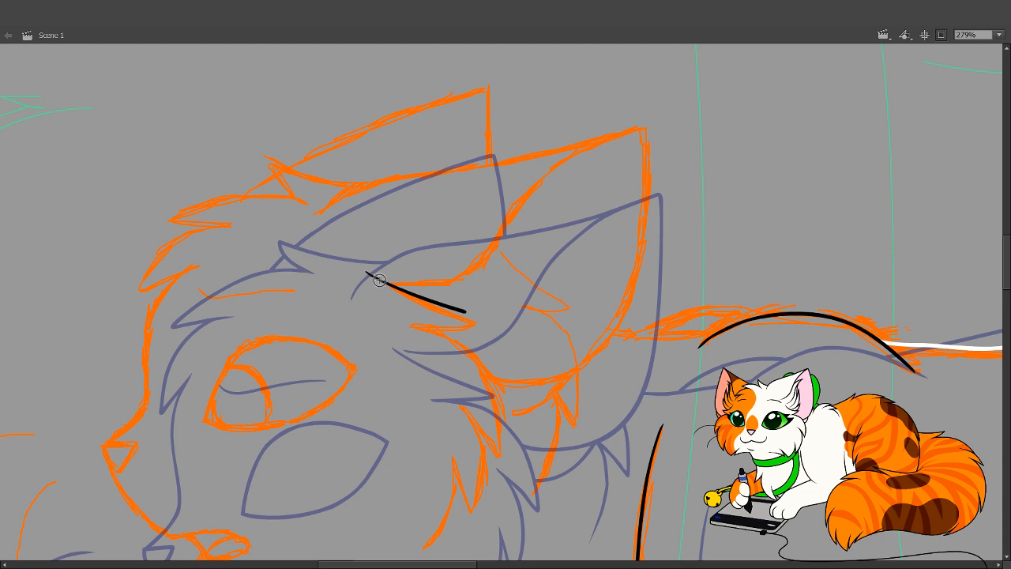
key(ctrl+z)
mouse_move(366, 273)
mouse_down()
mouse_move(469, 322)
mouse_move(407, 330)
mouse_up()
drag(478, 358, 485, 306)
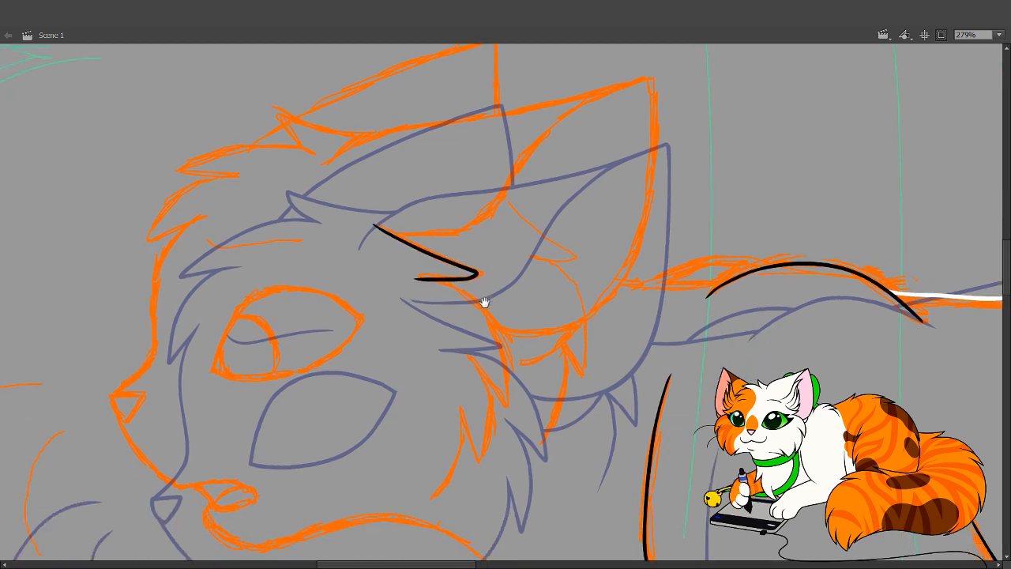
Ink the next two pointed cheek fur tufts in black down the back of the cheek, and check them with the sketch hidden
mouse_move(429, 279)
mouse_down()
mouse_move(482, 300)
mouse_move(505, 343)
mouse_move(511, 402)
mouse_move(484, 373)
mouse_move(492, 430)
mouse_up()
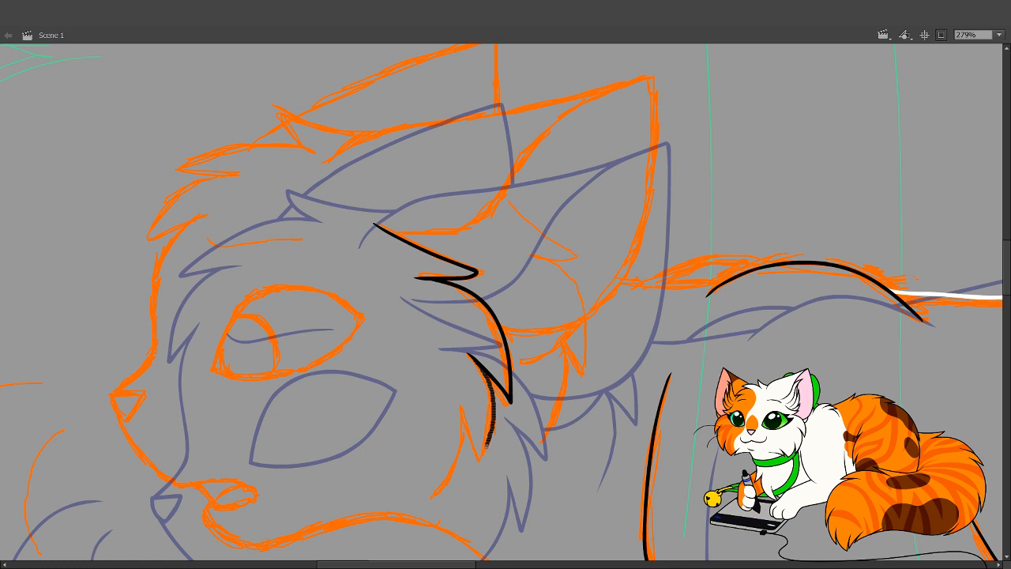
drag(478, 464, 466, 415)
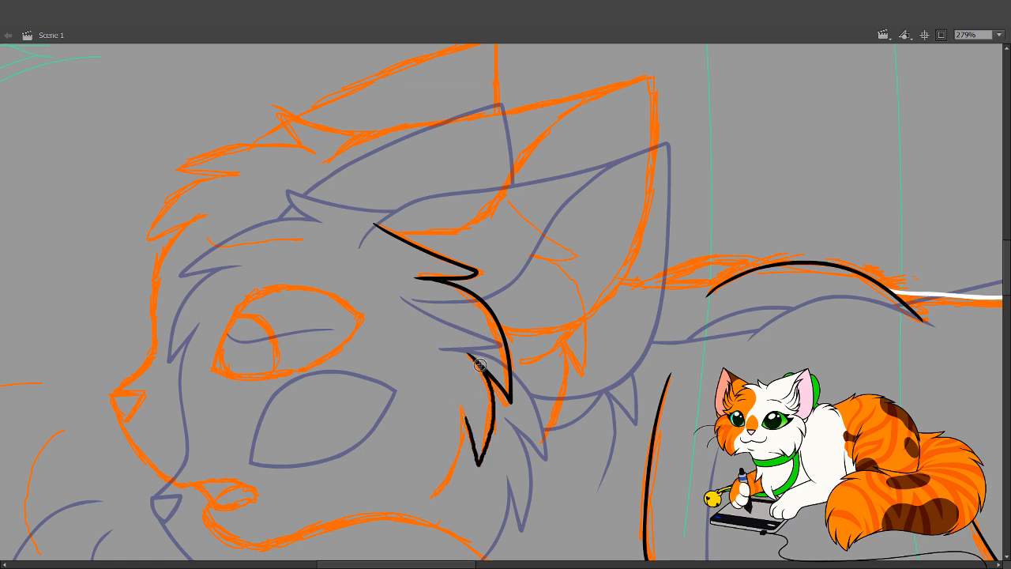
drag(472, 357, 463, 383)
key(ctrl+z)
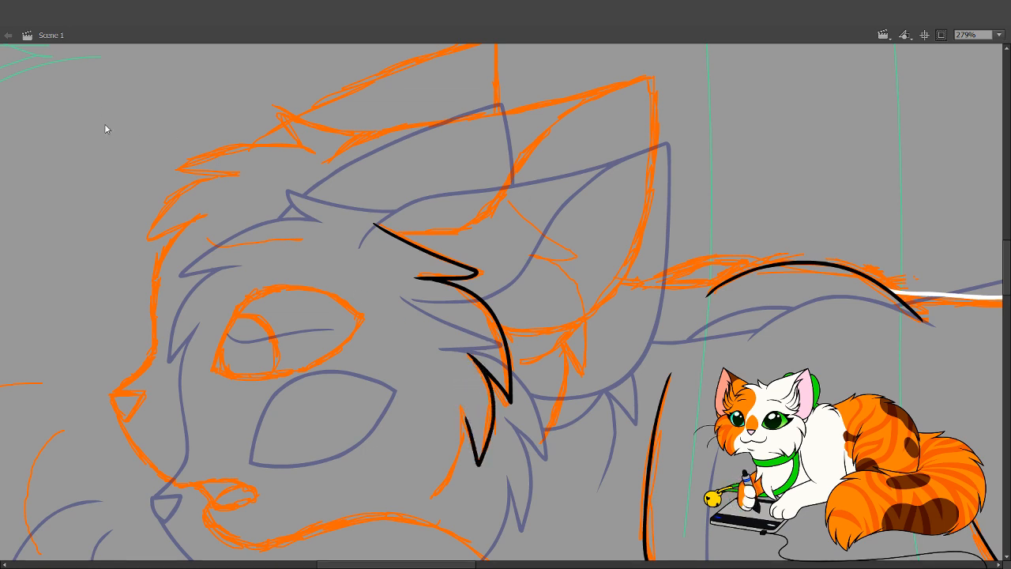
click(112, 91)
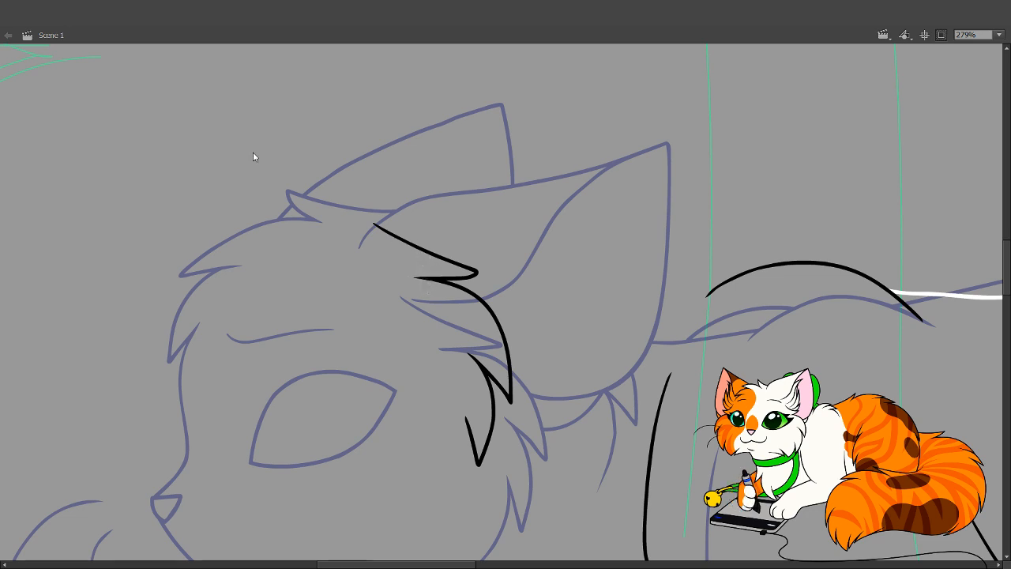
Ink the lower cheek curve in black from the lowest fur tuft toward the jaw, and taper its thick end
mouse_move(501, 385)
mouse_down()
mouse_move(521, 343)
mouse_move(522, 290)
mouse_up()
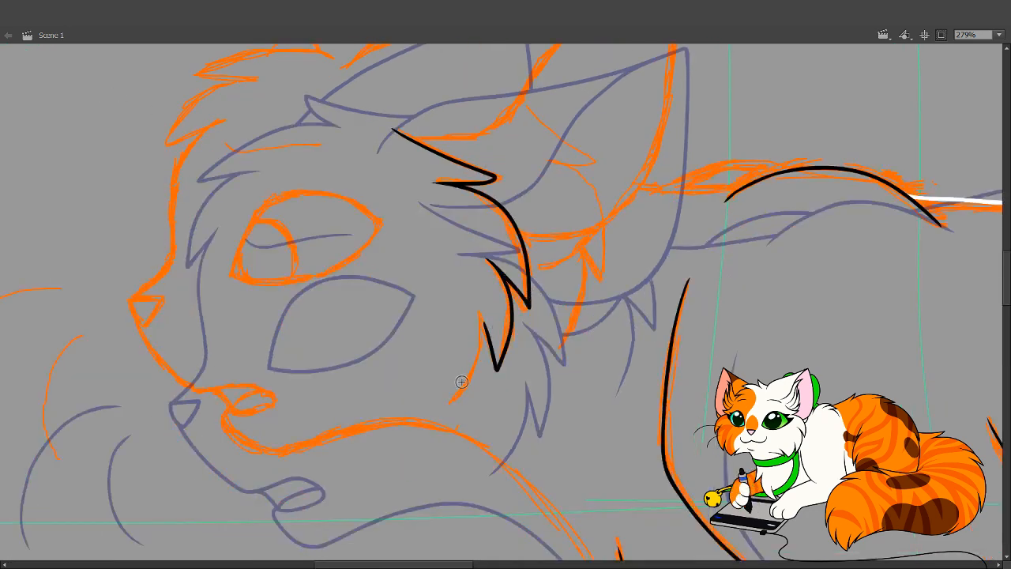
mouse_move(440, 400)
mouse_down()
mouse_move(470, 378)
mouse_move(483, 323)
mouse_up()
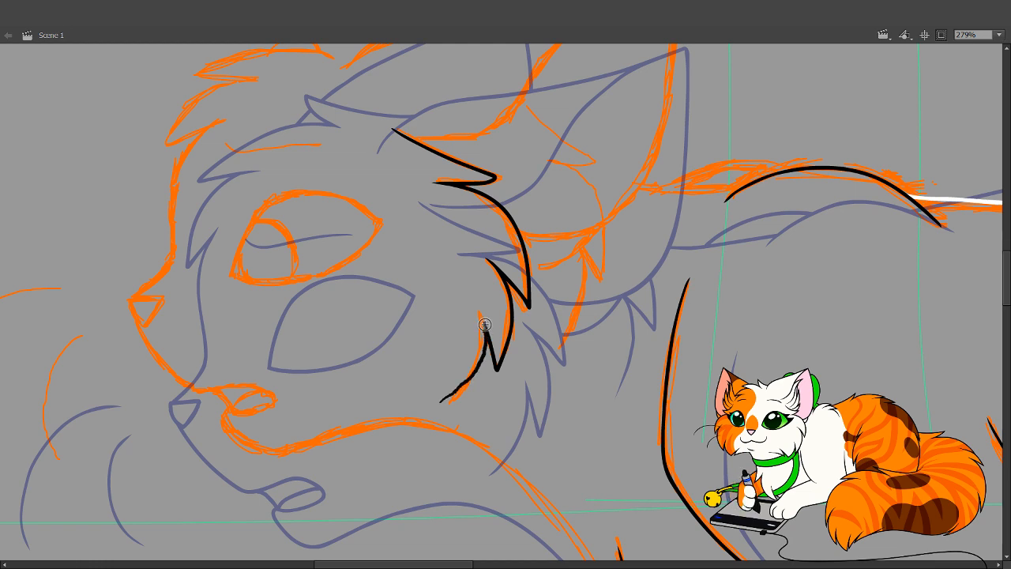
key(ctrl+z)
drag(441, 401, 465, 384)
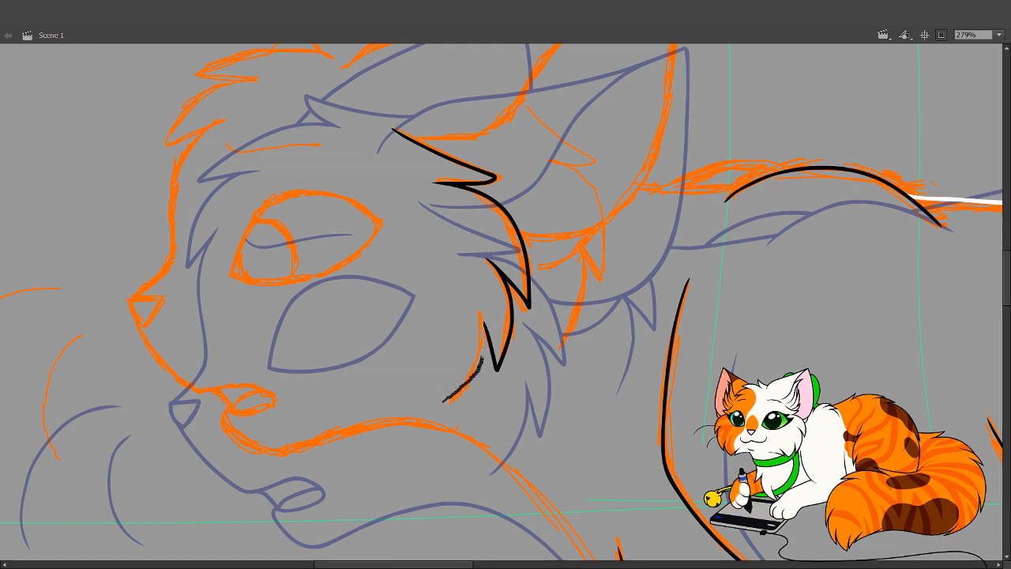
drag(485, 329, 483, 322)
key(ctrl+z)
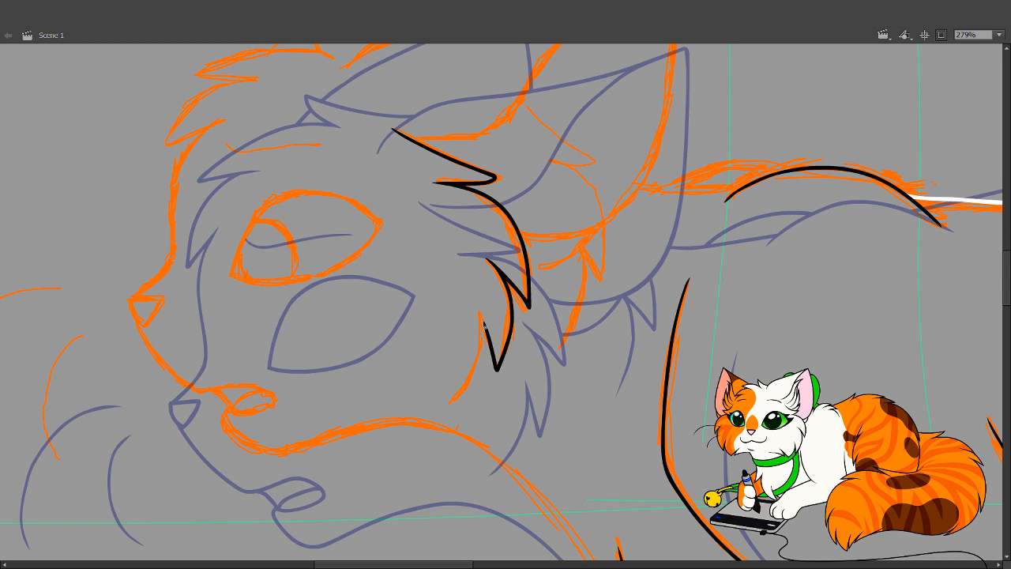
mouse_move(470, 379)
mouse_down()
mouse_move(428, 402)
mouse_move(439, 404)
mouse_up()
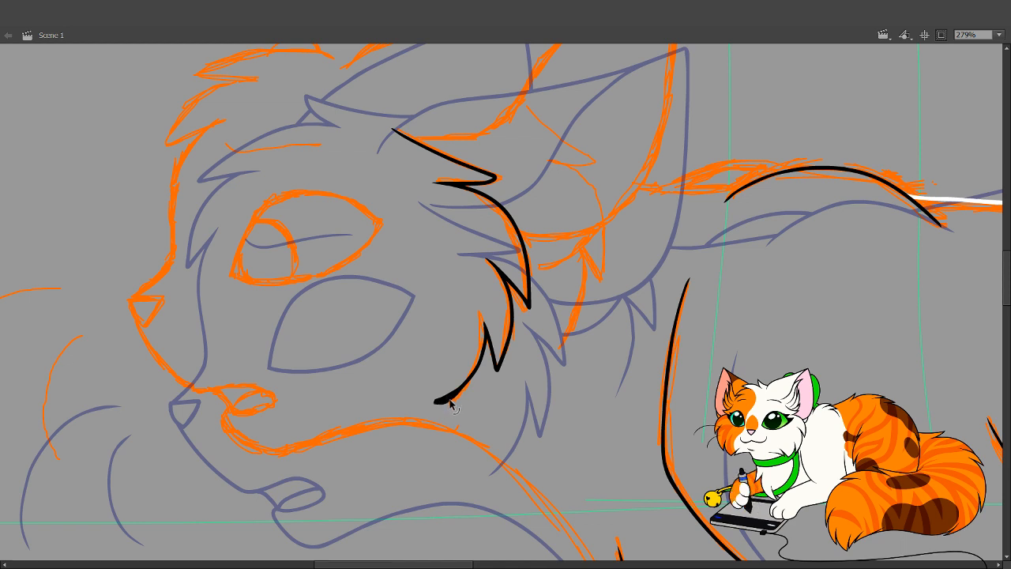
mouse_move(446, 400)
mouse_down()
mouse_move(427, 431)
mouse_move(384, 451)
mouse_move(435, 402)
mouse_up()
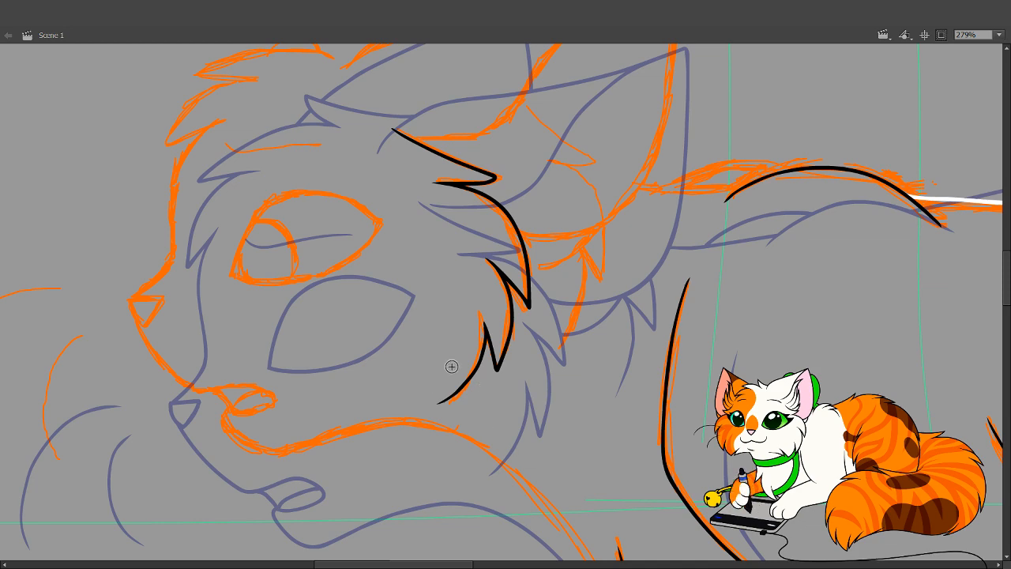
Try to outline the near ear in black from its front base around the tip to the cheek fur
drag(465, 323, 376, 429)
drag(389, 341, 326, 475)
drag(314, 439, 420, 258)
mouse_move(463, 461)
mouse_down()
mouse_move(433, 309)
mouse_move(381, 442)
mouse_up()
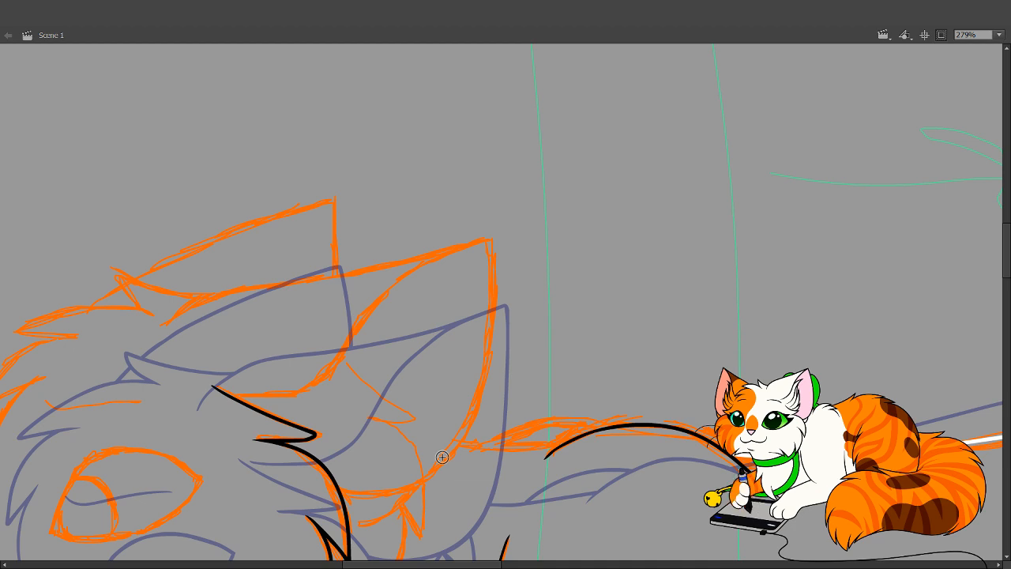
drag(348, 324, 386, 280)
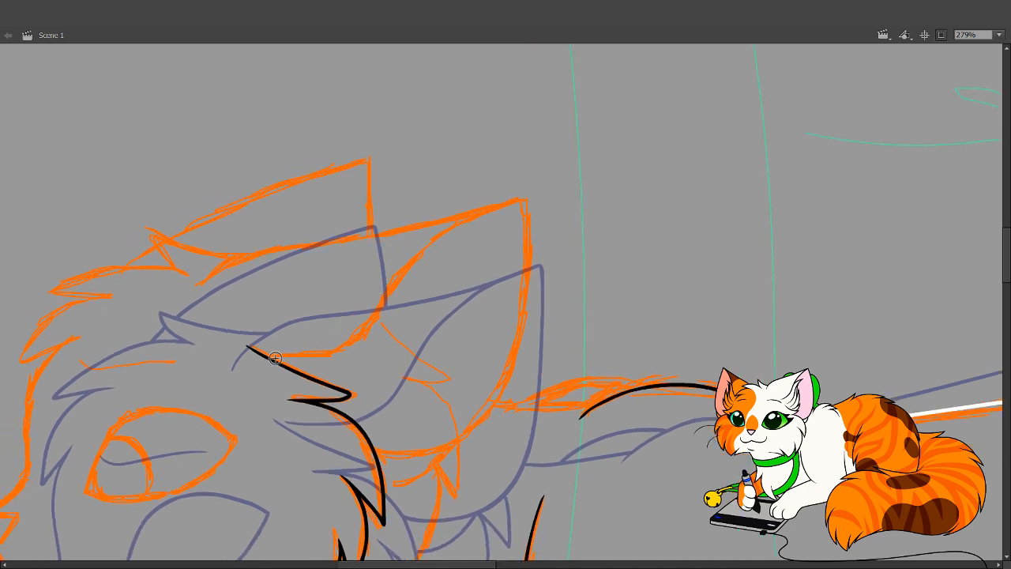
drag(271, 357, 322, 358)
key(ctrl+z)
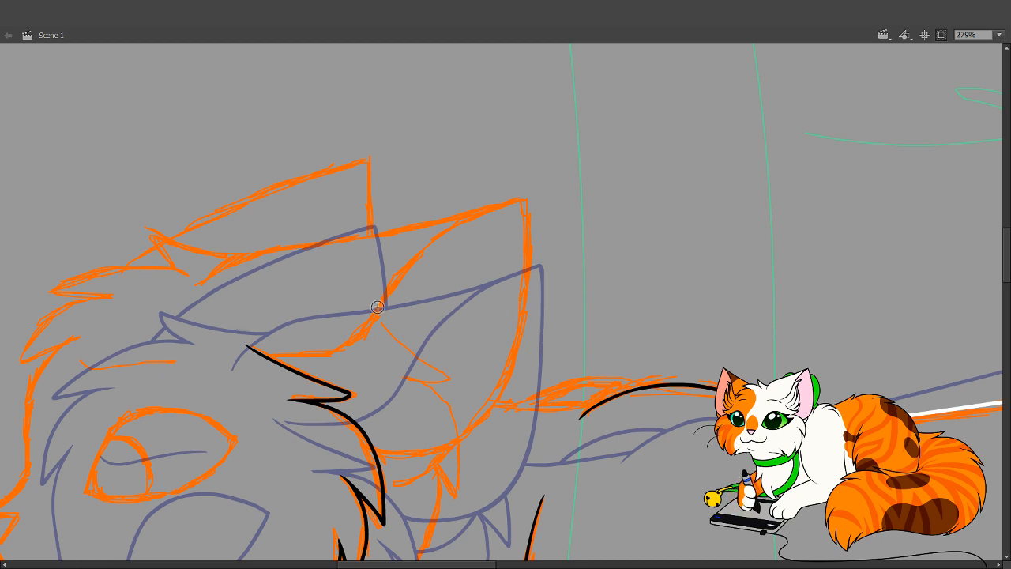
drag(276, 358, 343, 336)
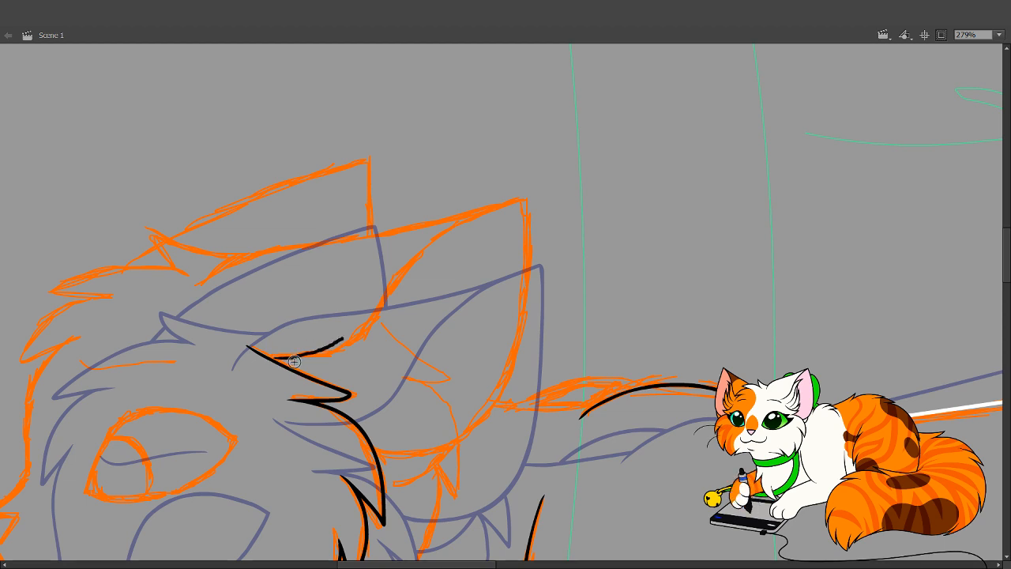
key(ctrl+z)
mouse_move(272, 356)
mouse_down()
mouse_move(316, 357)
mouse_move(357, 341)
mouse_move(392, 282)
mouse_move(444, 232)
mouse_move(507, 205)
mouse_move(529, 276)
mouse_move(496, 410)
mouse_move(442, 446)
mouse_move(376, 454)
mouse_up()
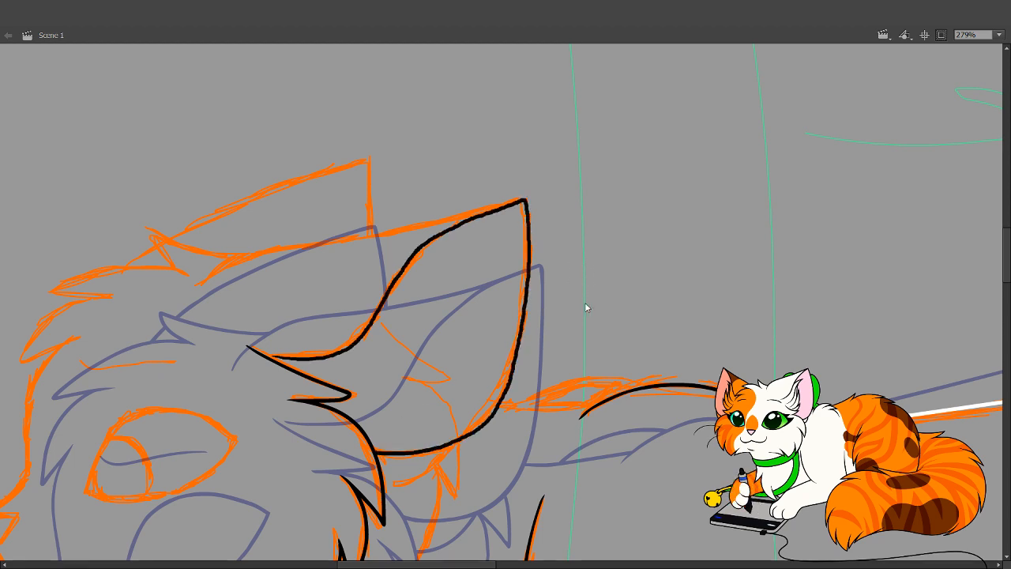
key(ctrl+z)
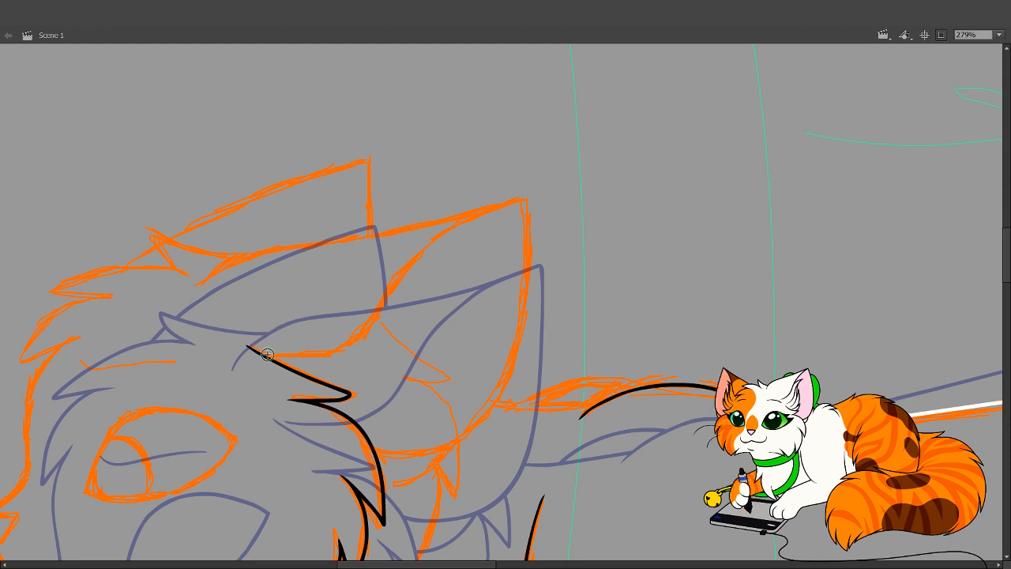
drag(263, 352, 342, 340)
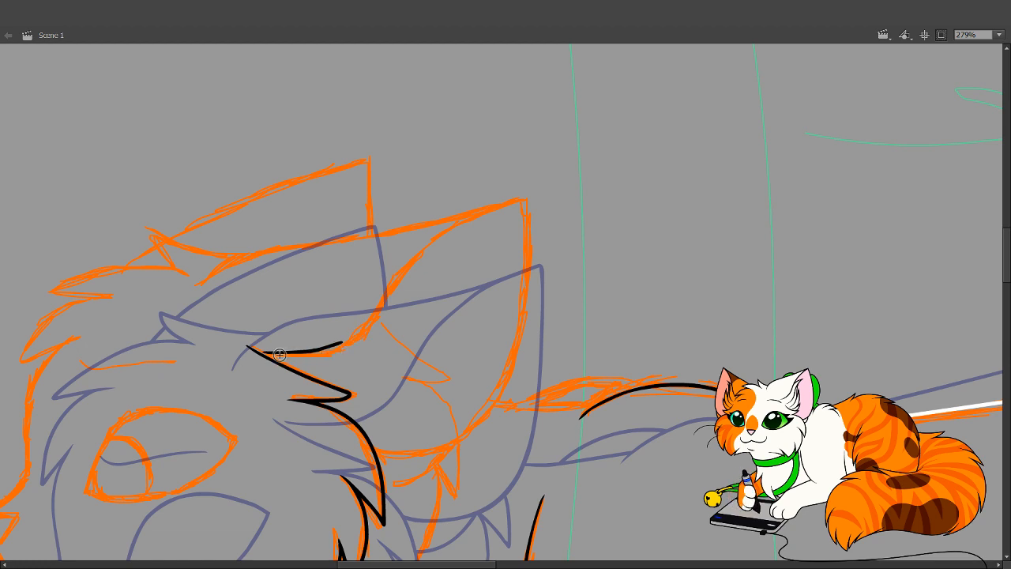
key(ctrl+z)
mouse_move(264, 352)
mouse_down()
mouse_move(329, 348)
mouse_move(366, 317)
mouse_move(393, 263)
mouse_up()
key(ctrl+z)
key(ctrl+z)
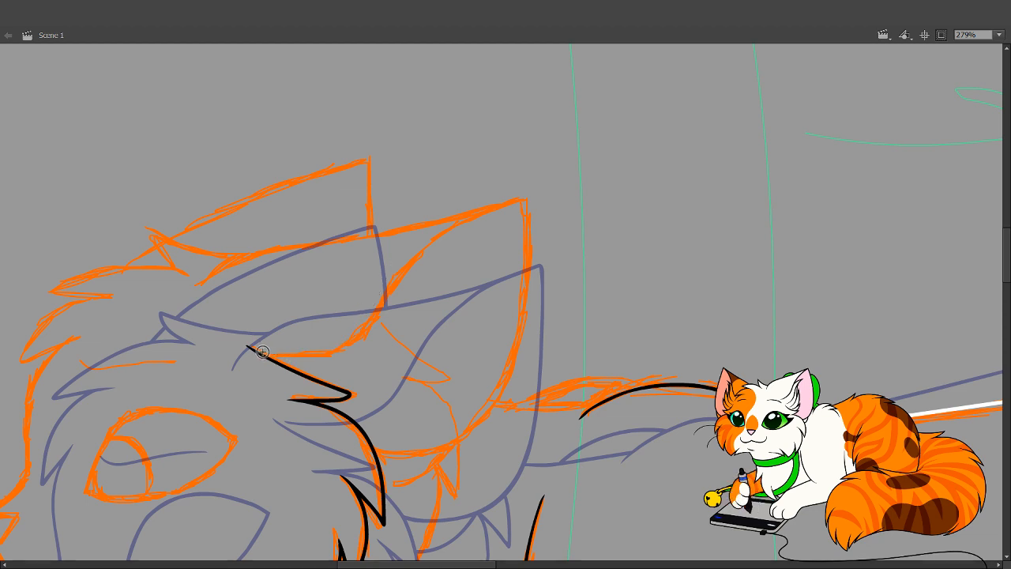
mouse_move(263, 352)
mouse_down()
mouse_move(324, 348)
mouse_move(376, 303)
mouse_up()
key(ctrl+z)
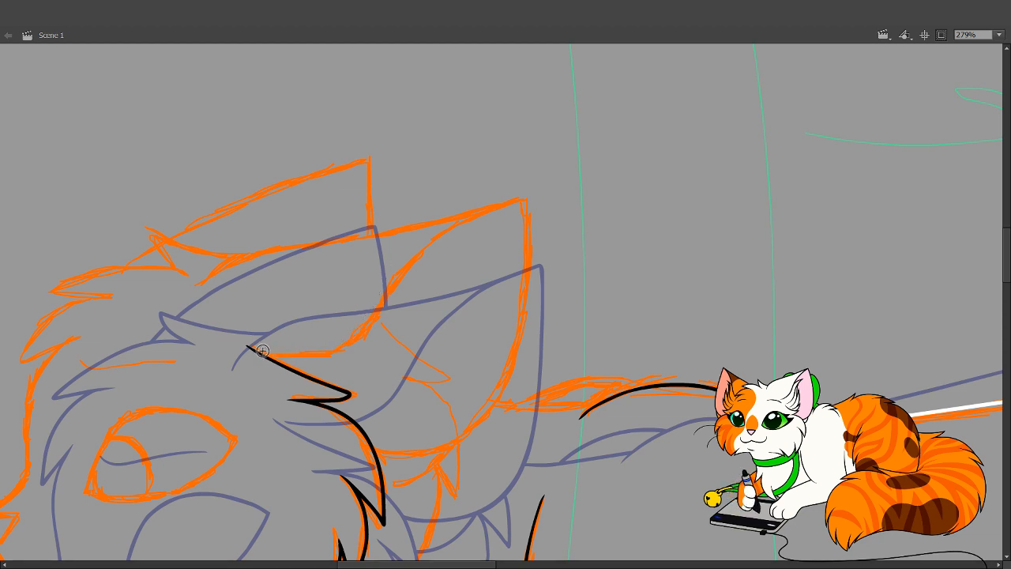
mouse_move(261, 352)
mouse_down()
mouse_move(318, 351)
mouse_move(350, 338)
mouse_move(417, 245)
mouse_move(522, 195)
mouse_move(525, 288)
mouse_move(509, 368)
mouse_up()
key(ctrl+z)
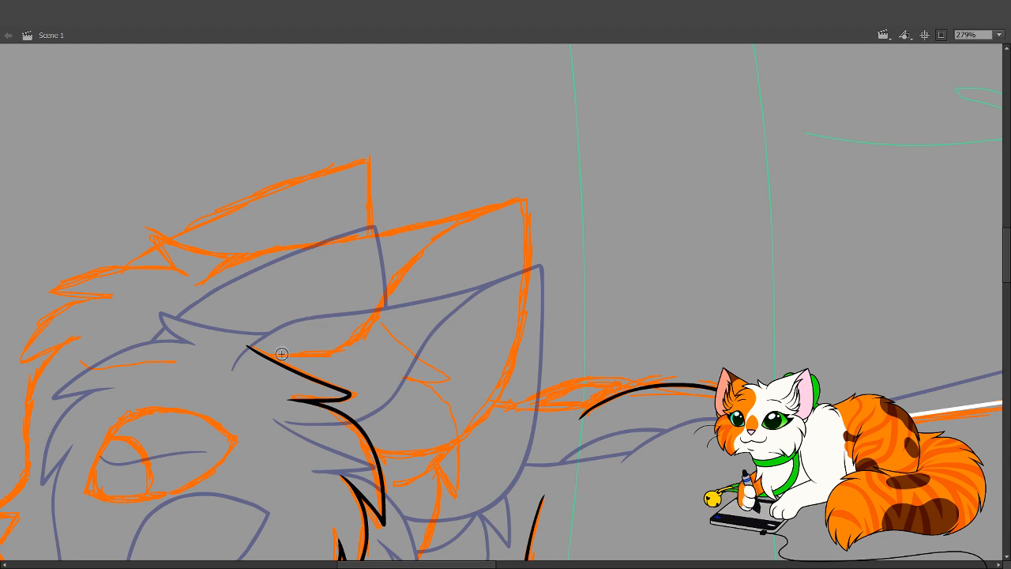
mouse_move(269, 353)
mouse_down()
mouse_move(361, 328)
mouse_move(429, 245)
mouse_move(529, 205)
mouse_move(534, 271)
mouse_move(512, 369)
mouse_move(462, 444)
mouse_move(434, 454)
mouse_up()
key(ctrl+z)
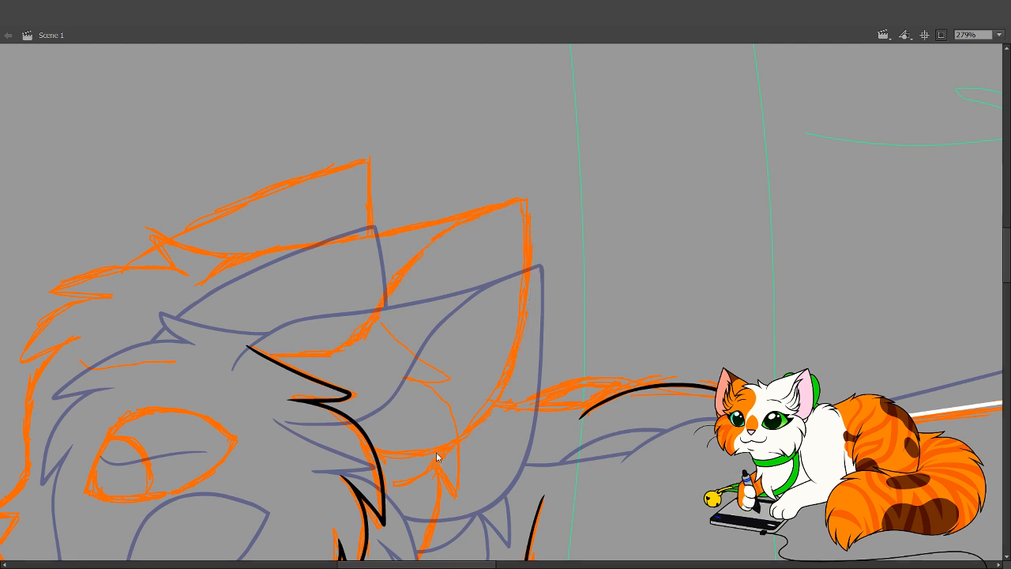
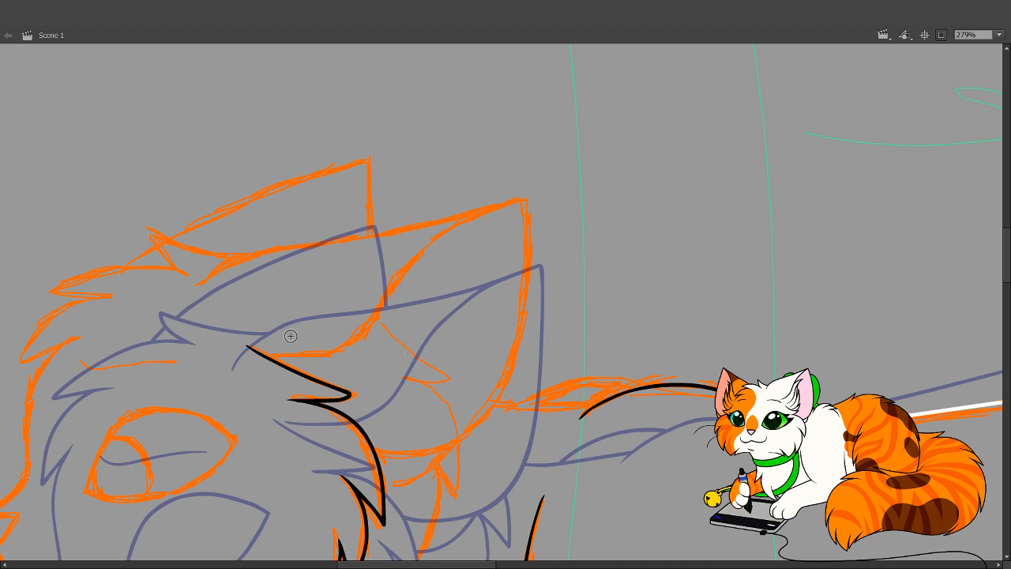
mouse_move(269, 352)
mouse_down()
mouse_move(326, 345)
mouse_move(313, 355)
mouse_move(353, 341)
mouse_move(406, 261)
mouse_move(461, 216)
mouse_move(513, 195)
mouse_move(502, 329)
mouse_up()
key(ctrl+z)
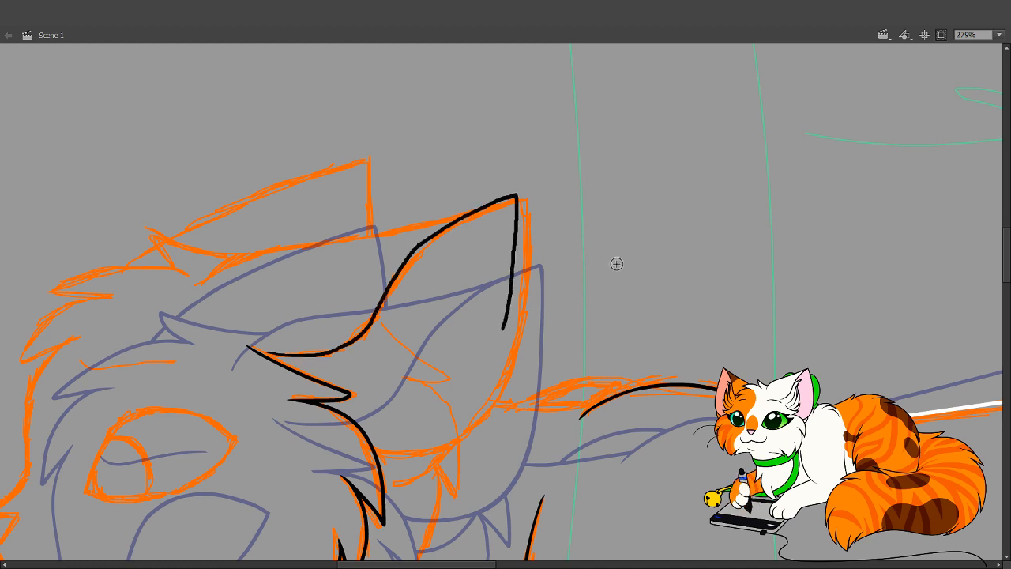
key(ctrl+z)
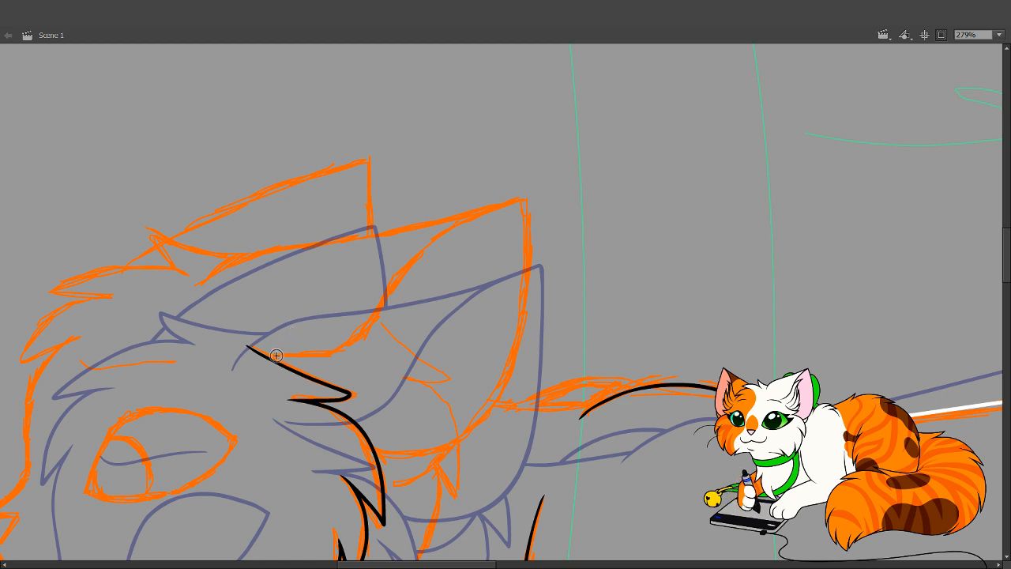
mouse_move(269, 355)
mouse_down()
mouse_move(301, 358)
mouse_move(339, 343)
mouse_up()
key(ctrl+z)
mouse_move(269, 355)
mouse_down()
mouse_move(342, 347)
mouse_move(381, 307)
mouse_move(410, 245)
mouse_move(521, 197)
mouse_move(498, 368)
mouse_move(466, 423)
mouse_move(408, 450)
mouse_move(370, 451)
mouse_up()
key(ctrl+z)
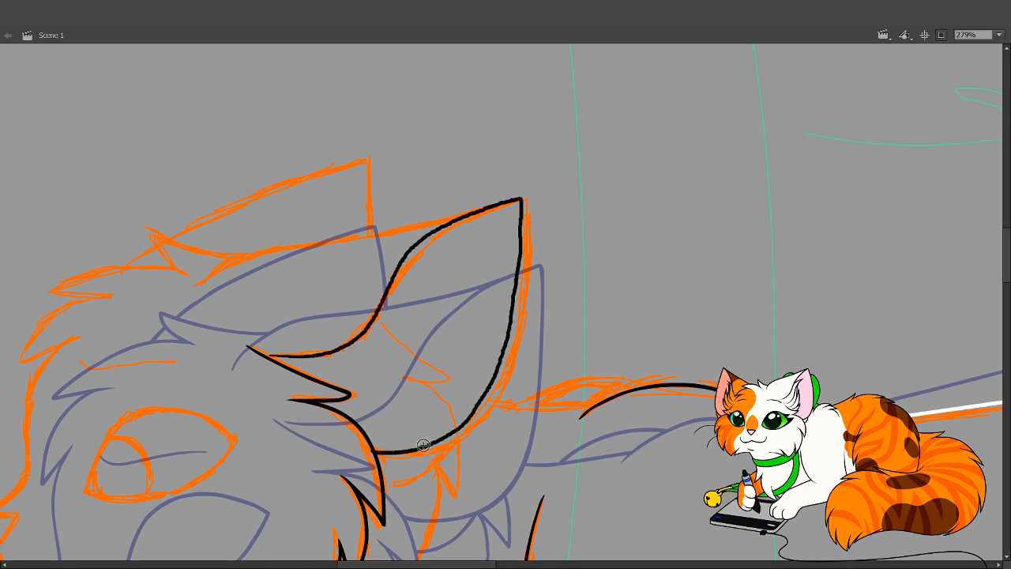
key(ctrl+z)
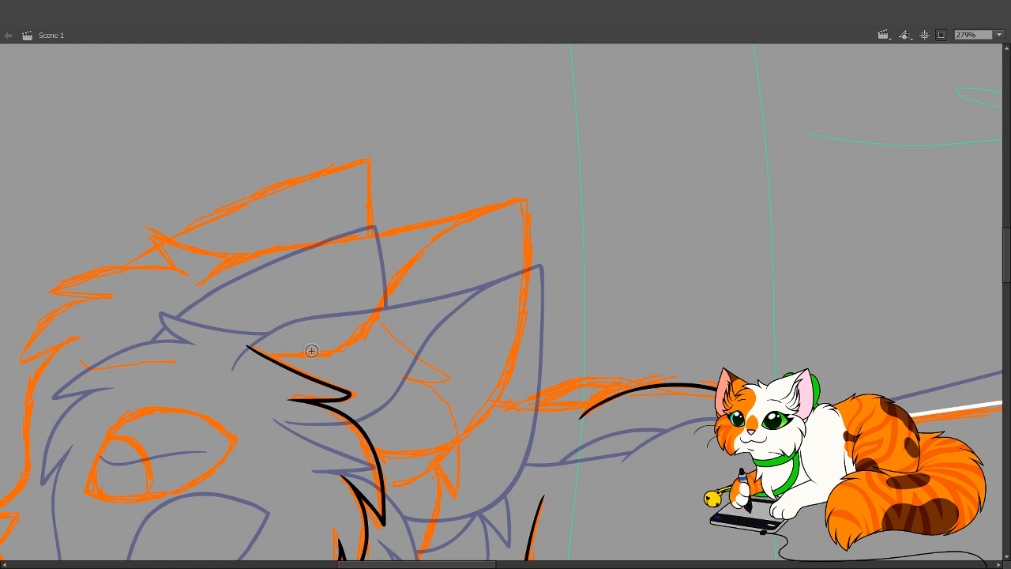
Ink the near ear's full outline in black from the forehead around the tip to the cheek fur, and thin its back edge
mouse_move(267, 356)
mouse_down()
mouse_move(330, 352)
mouse_move(369, 323)
mouse_move(402, 266)
mouse_move(459, 224)
mouse_move(515, 203)
mouse_move(530, 269)
mouse_move(499, 396)
mouse_move(467, 431)
mouse_move(427, 451)
mouse_move(376, 453)
mouse_up()
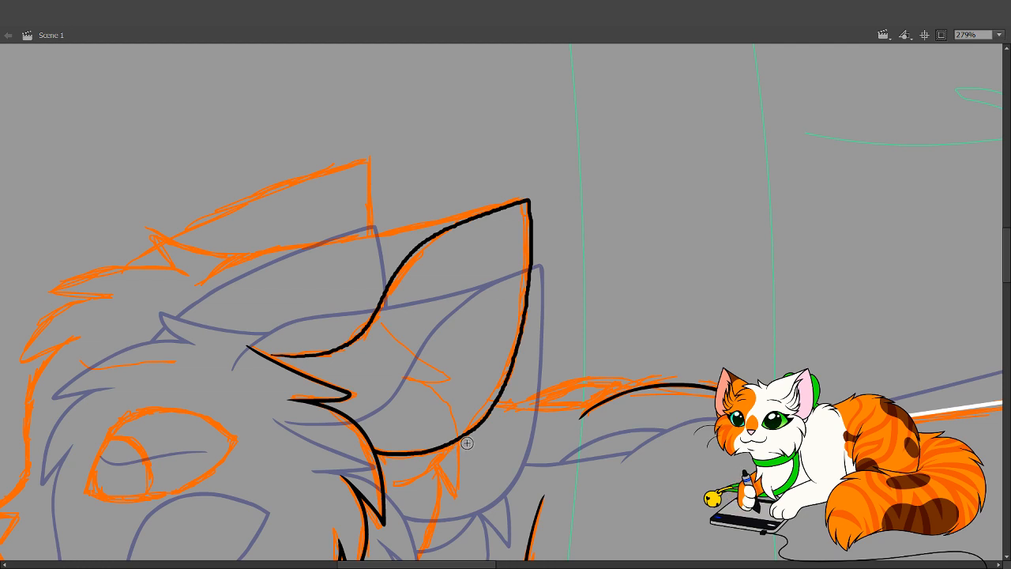
key(v)
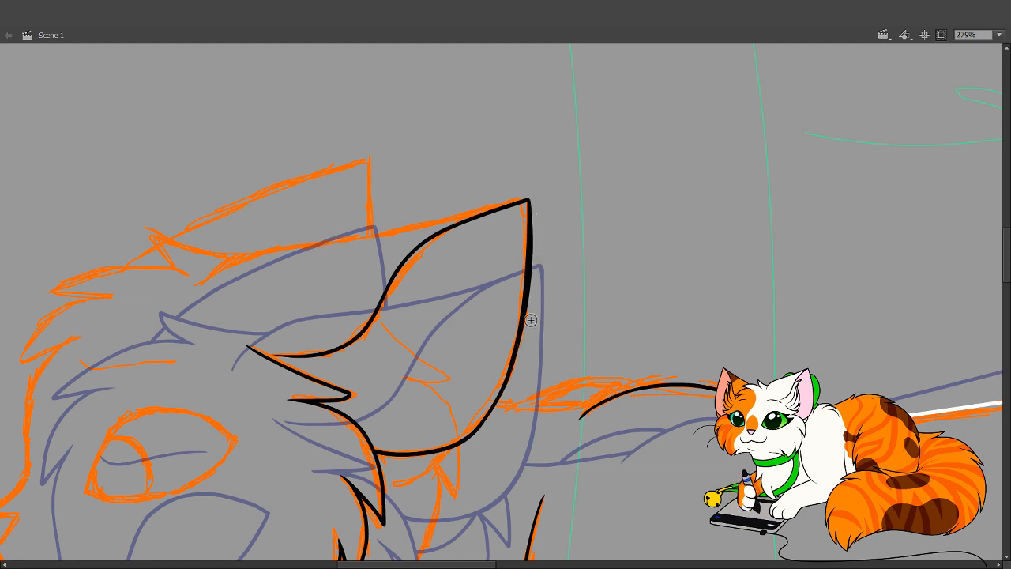
drag(532, 269, 527, 267)
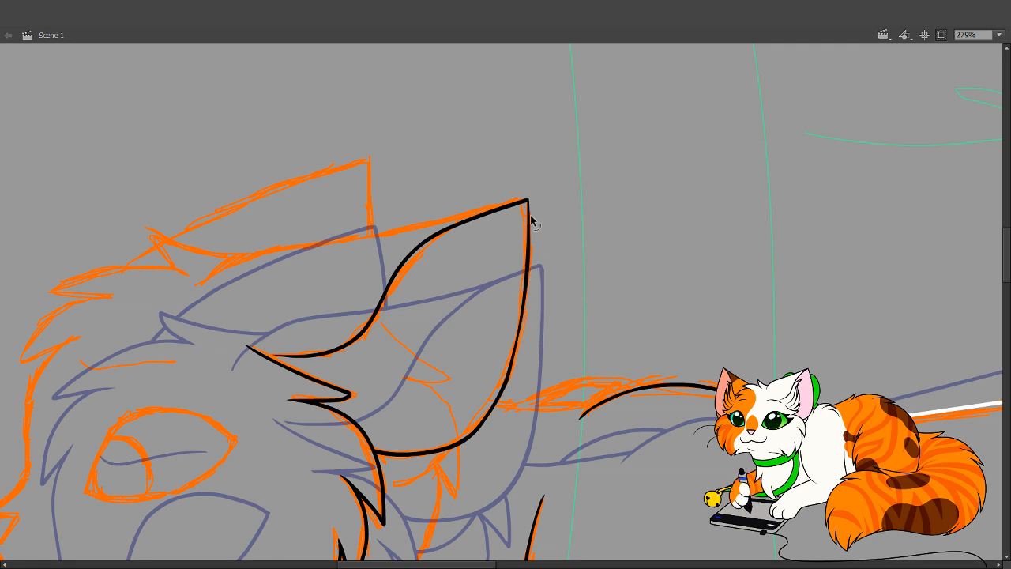
drag(533, 218, 531, 220)
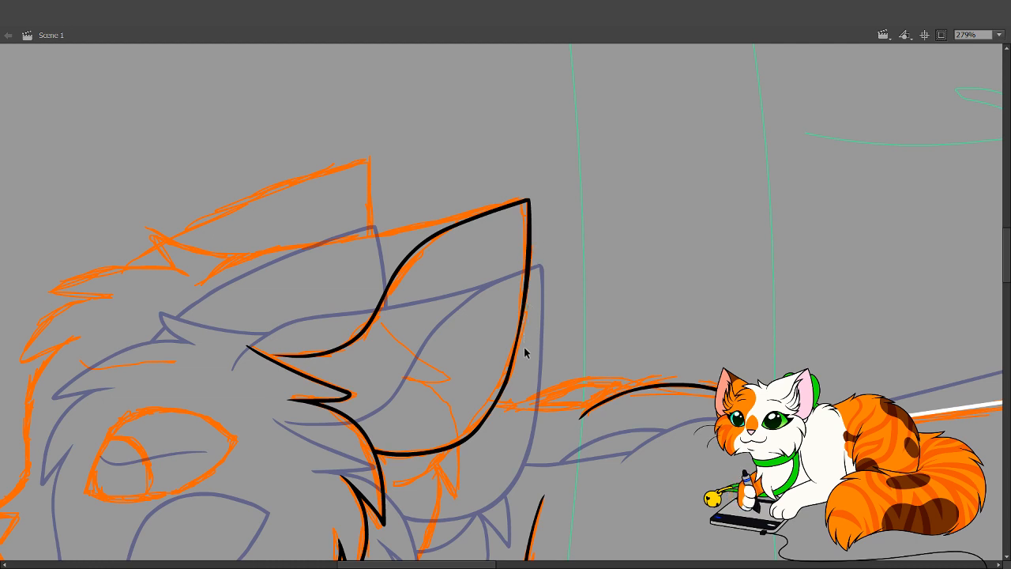
Refine the near ear's back edge just below the tip to an even line thickness
drag(518, 349, 522, 337)
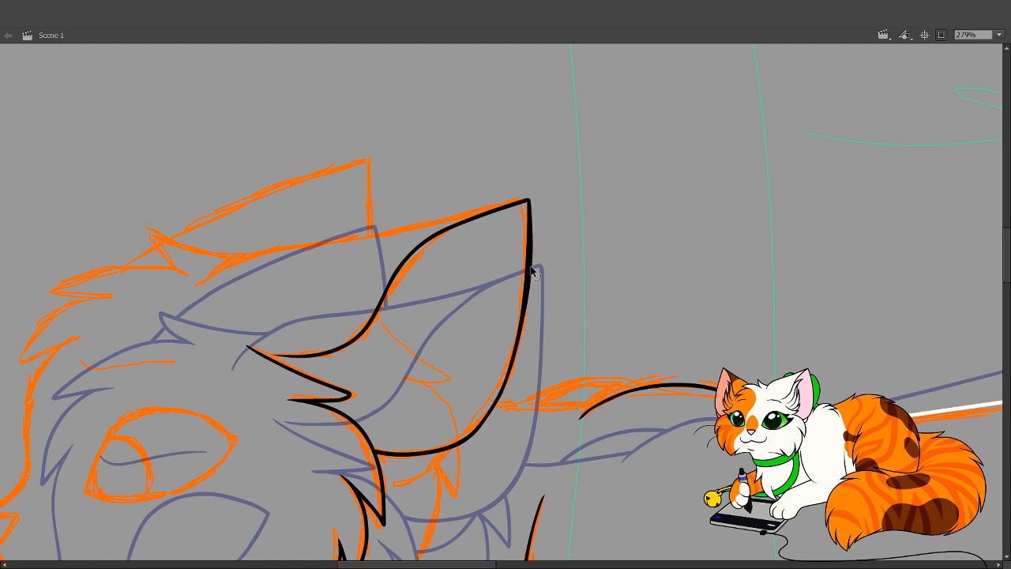
drag(531, 270, 528, 273)
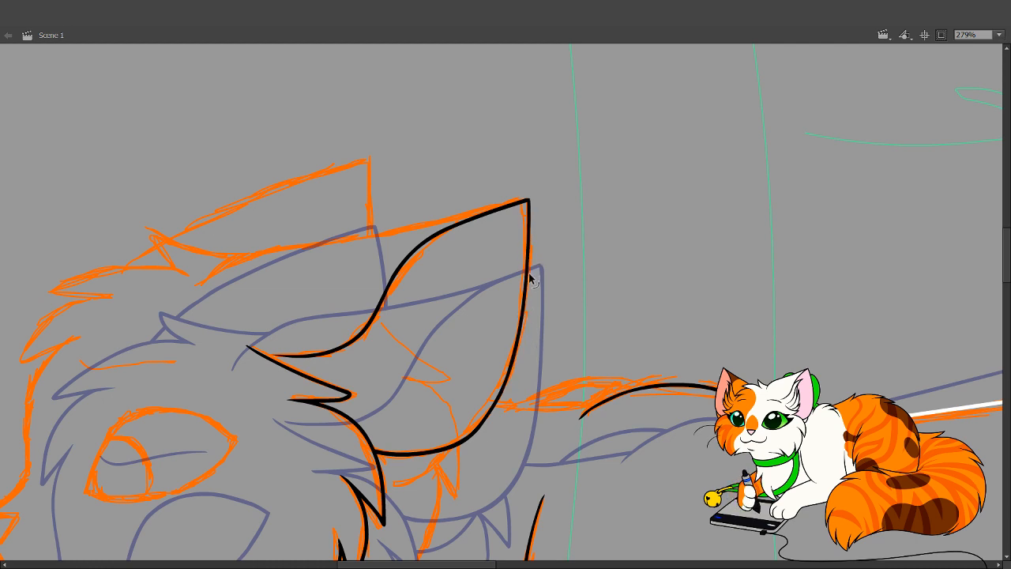
key(b)
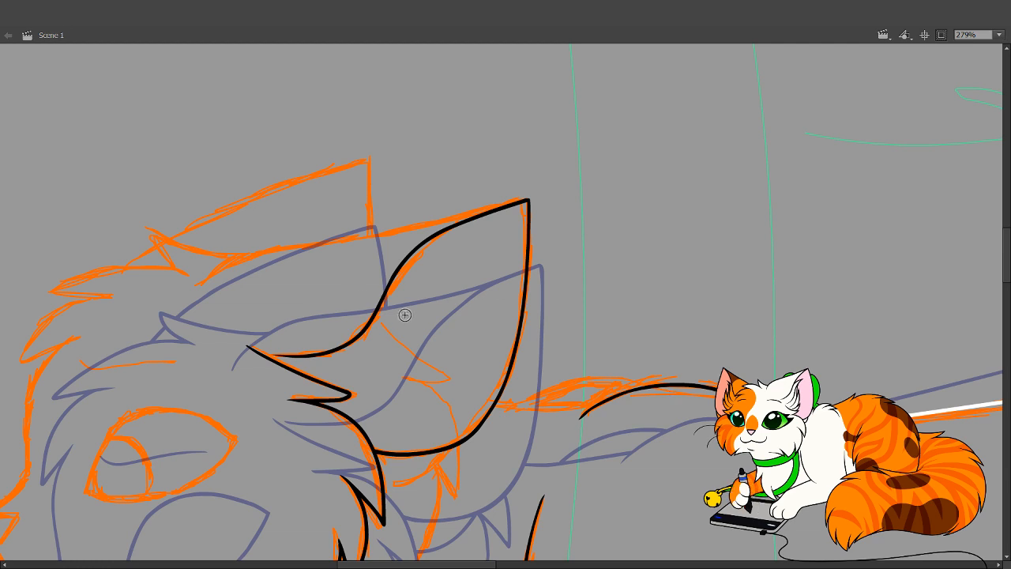
Try to ink the near ear's upper edge in black from the top of the head toward the ear tip
drag(465, 375, 447, 399)
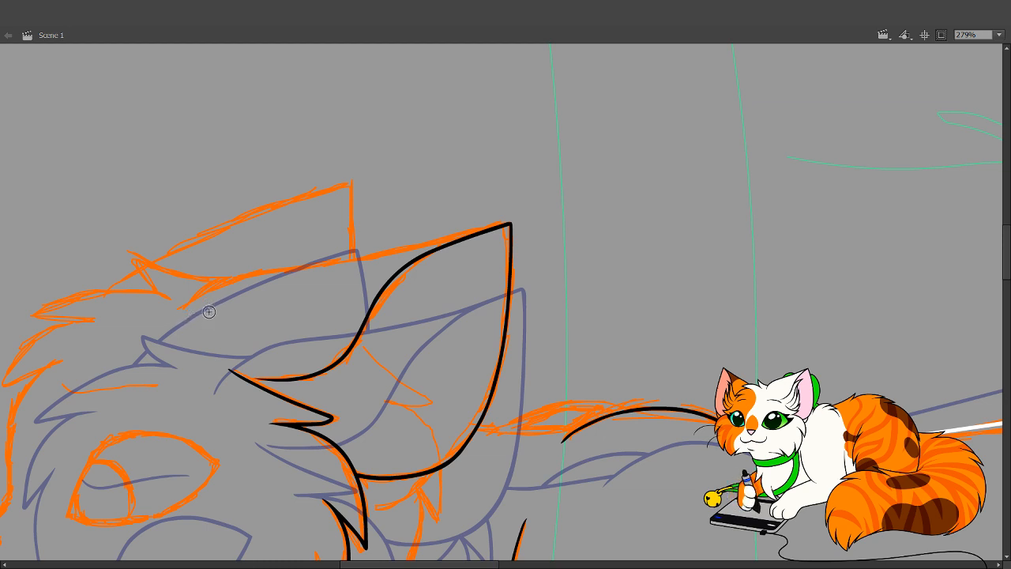
mouse_move(178, 317)
mouse_down()
mouse_move(243, 276)
mouse_move(354, 256)
mouse_up()
key(ctrl+z)
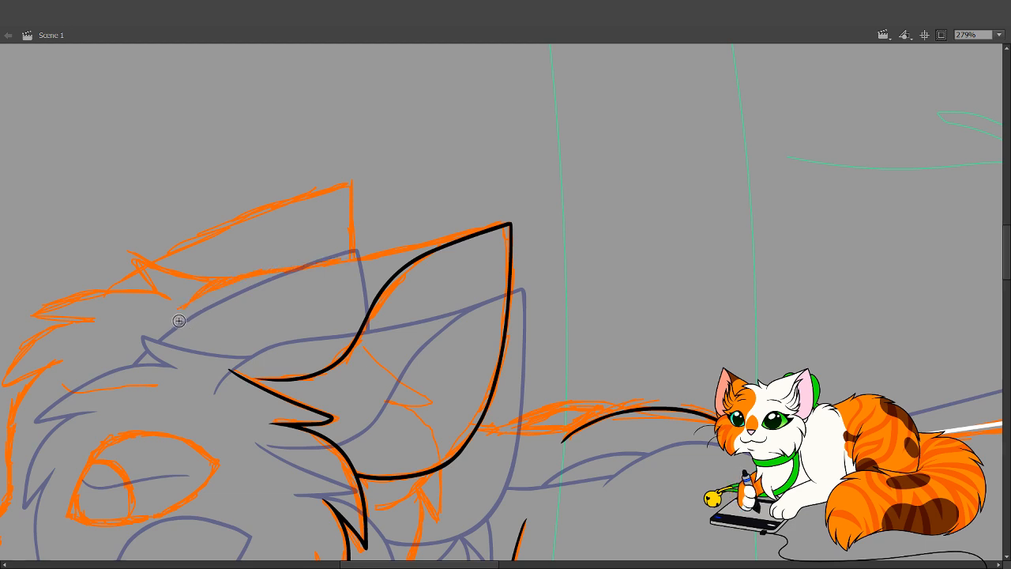
mouse_move(180, 319)
mouse_down()
mouse_move(214, 284)
mouse_move(292, 271)
mouse_up()
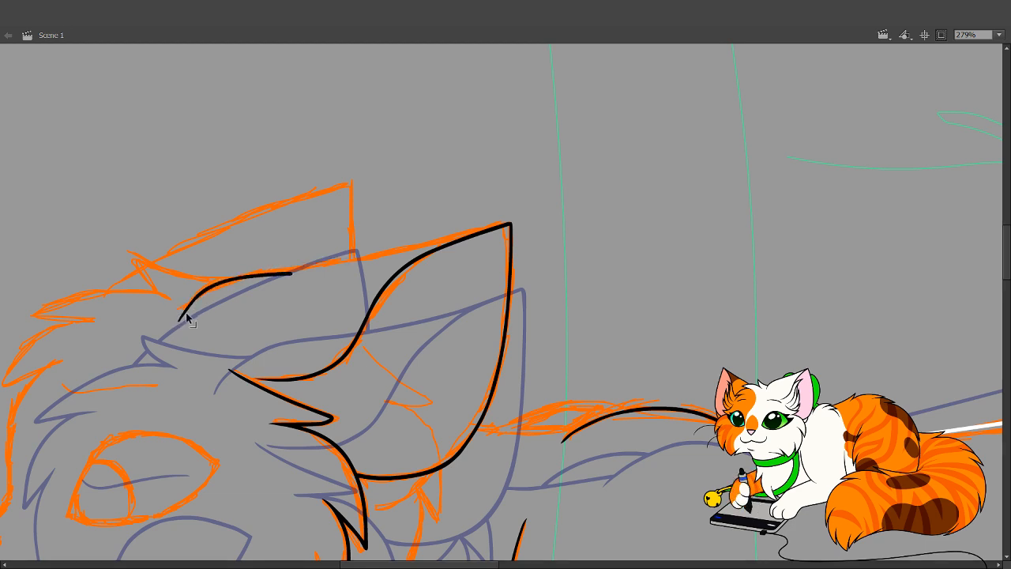
key(ctrl+z)
Ink the near ear's upper edge in black from the top of the head to the ear tip, and even out its thickness
mouse_move(183, 311)
mouse_down()
mouse_move(243, 273)
mouse_move(477, 235)
mouse_move(472, 209)
mouse_move(465, 236)
mouse_move(428, 248)
mouse_move(437, 245)
mouse_up()
key(ctrl+z)
key(b)
key(v)
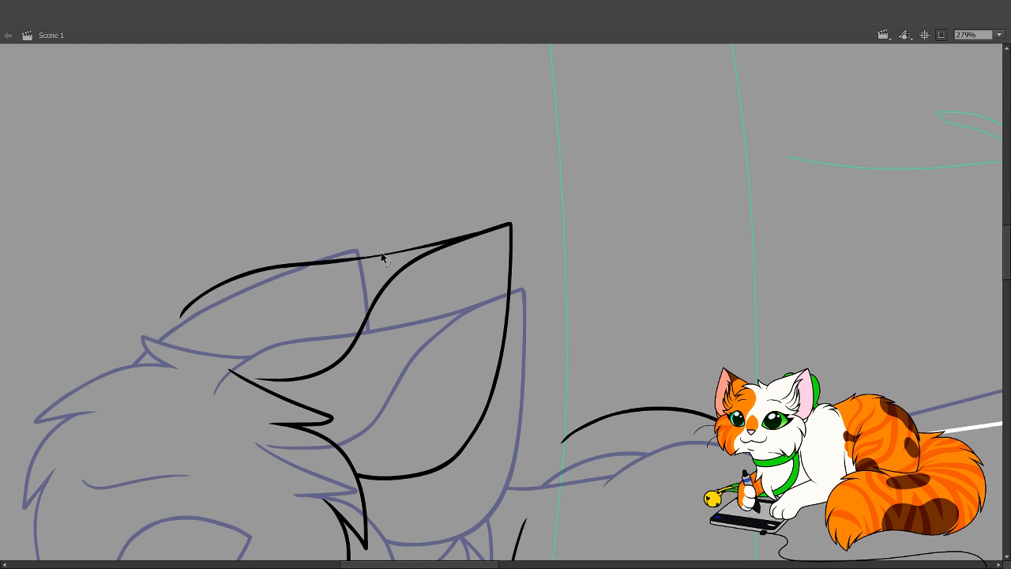
drag(381, 253, 383, 256)
key(b)
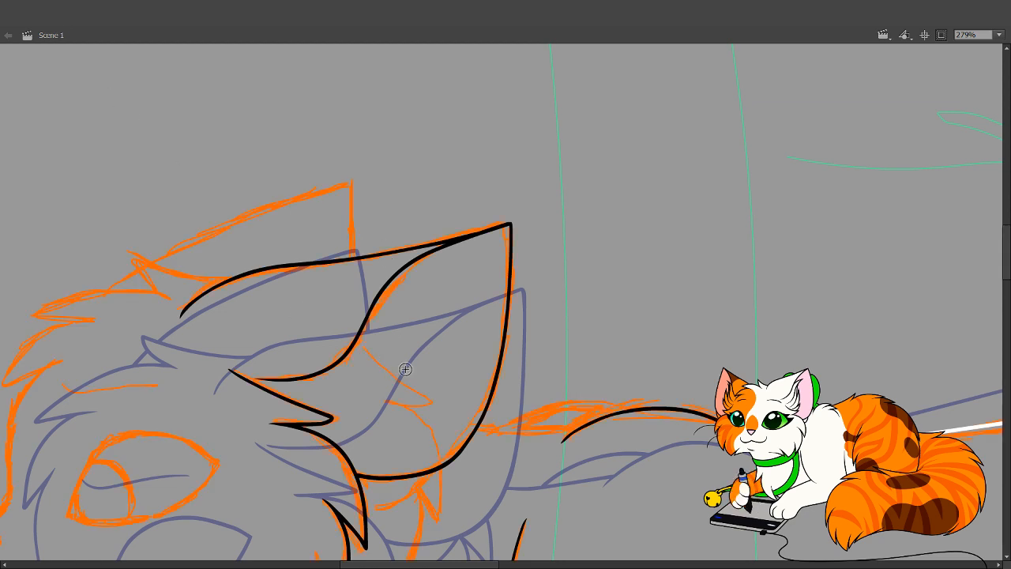
key(v)
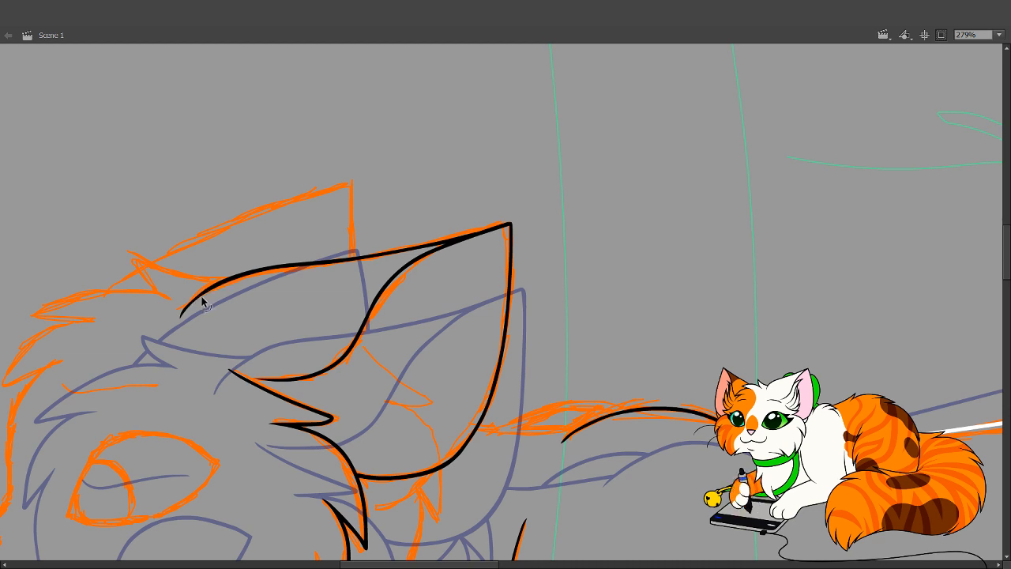
drag(201, 297, 217, 291)
key(b)
Try several curves in black and white from the back cheek fur up to the underside of the near ear
scroll(510, 417, down, 3)
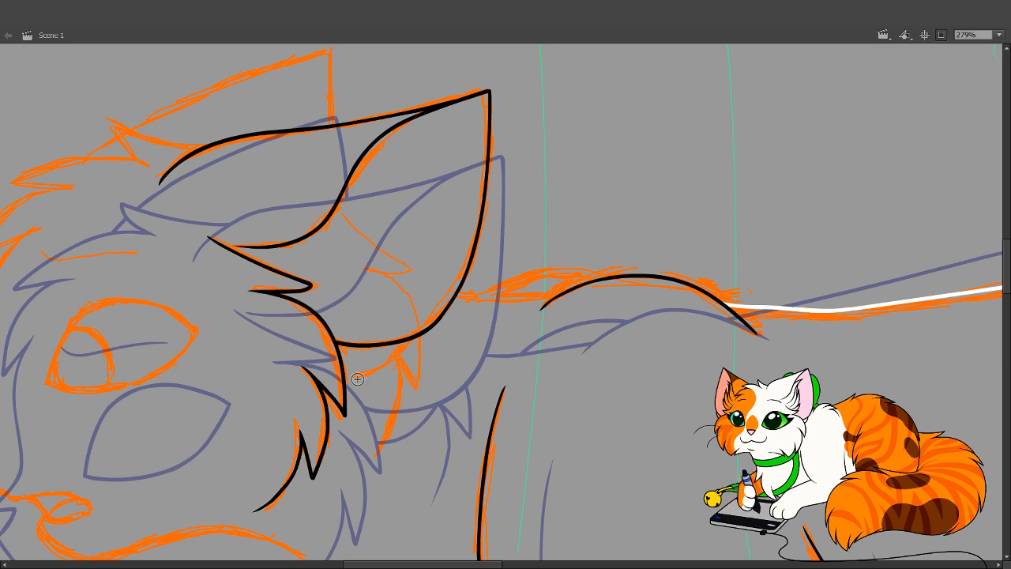
mouse_move(345, 374)
mouse_down()
mouse_move(375, 368)
mouse_move(425, 338)
mouse_up()
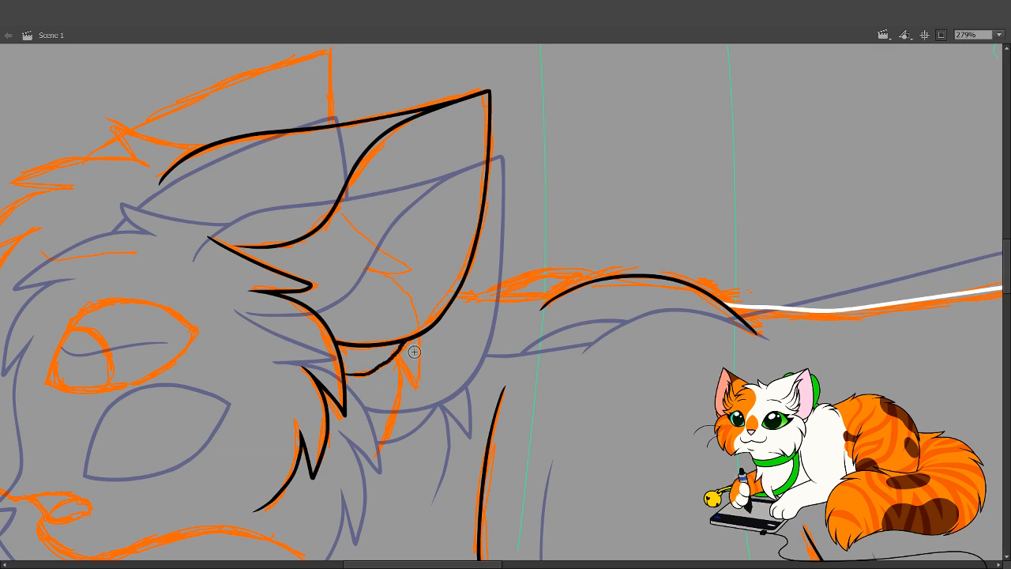
key(ctrl+z)
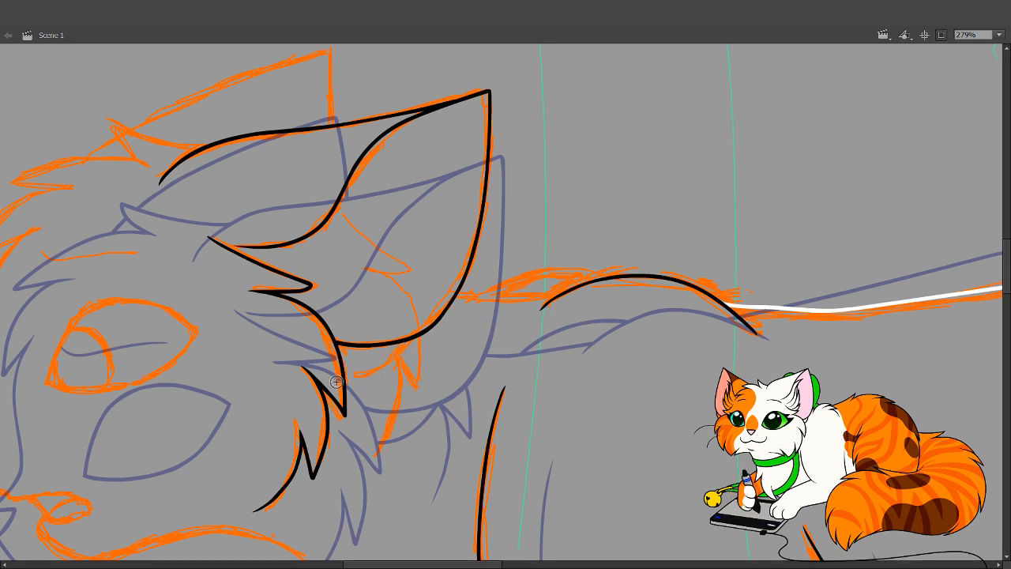
mouse_move(330, 375)
mouse_down()
mouse_move(408, 341)
mouse_move(424, 286)
mouse_up()
key(ctrl+z)
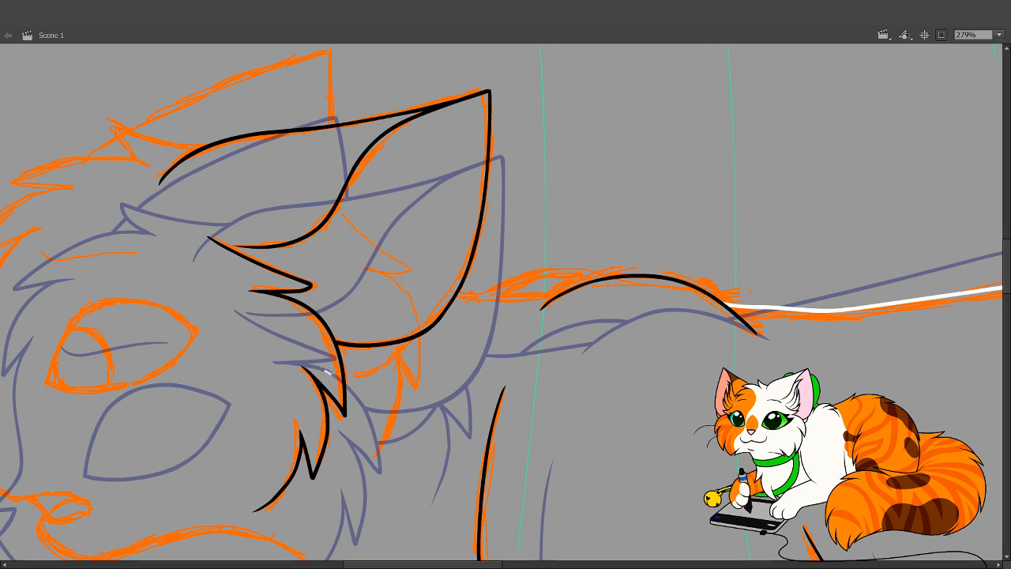
mouse_move(332, 374)
mouse_down()
mouse_move(401, 349)
mouse_move(424, 285)
mouse_up()
key(ctrl+z)
mouse_move(332, 373)
mouse_down()
mouse_move(400, 352)
mouse_move(442, 282)
mouse_up()
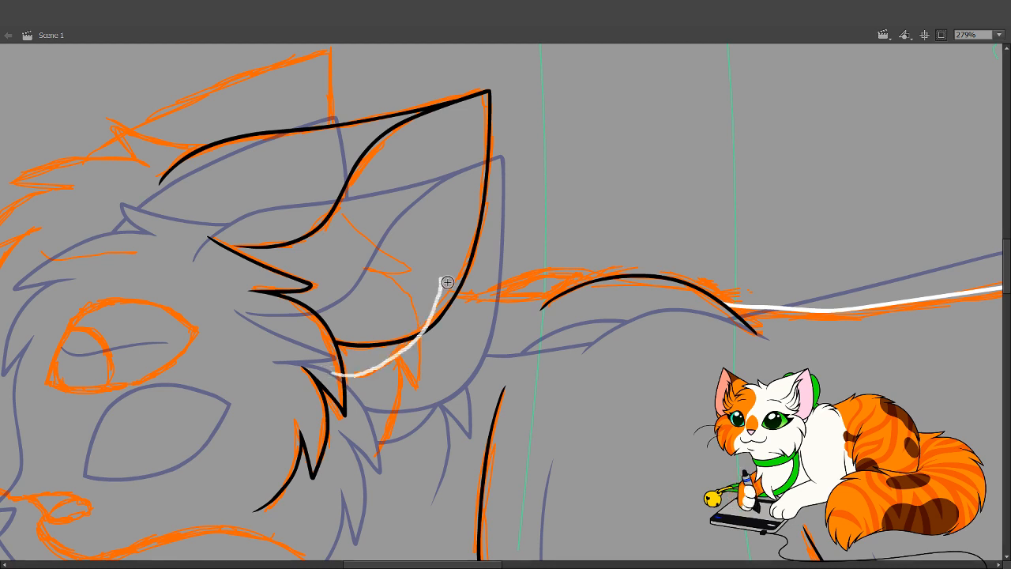
key(ctrl+z)
mouse_move(330, 372)
mouse_down()
mouse_move(347, 370)
mouse_move(420, 273)
mouse_up()
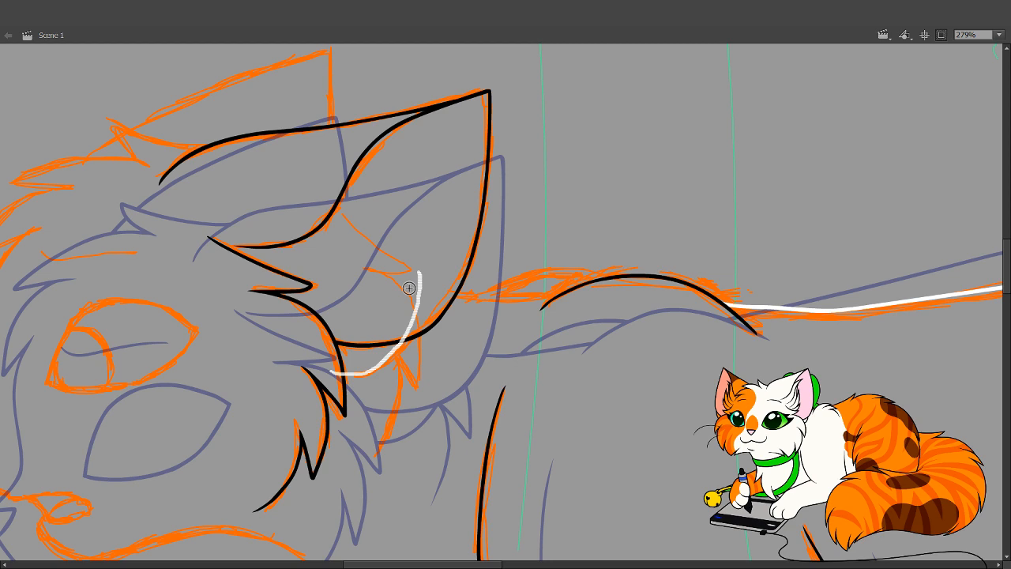
key(ctrl+z)
Draw a white curve from the cheek fur to below the near ear, and delete the ends crossing the cheek and ear outlines
mouse_move(331, 373)
mouse_down()
mouse_move(386, 361)
mouse_move(418, 289)
mouse_up()
ctrl+click(338, 374)
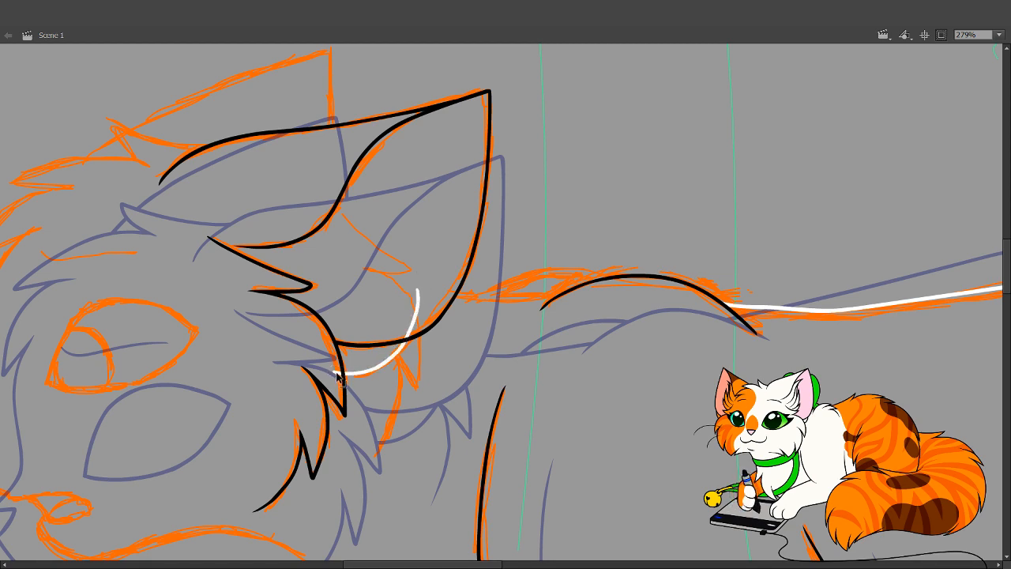
key(Delete)
ctrl+click(410, 324)
key(Delete)
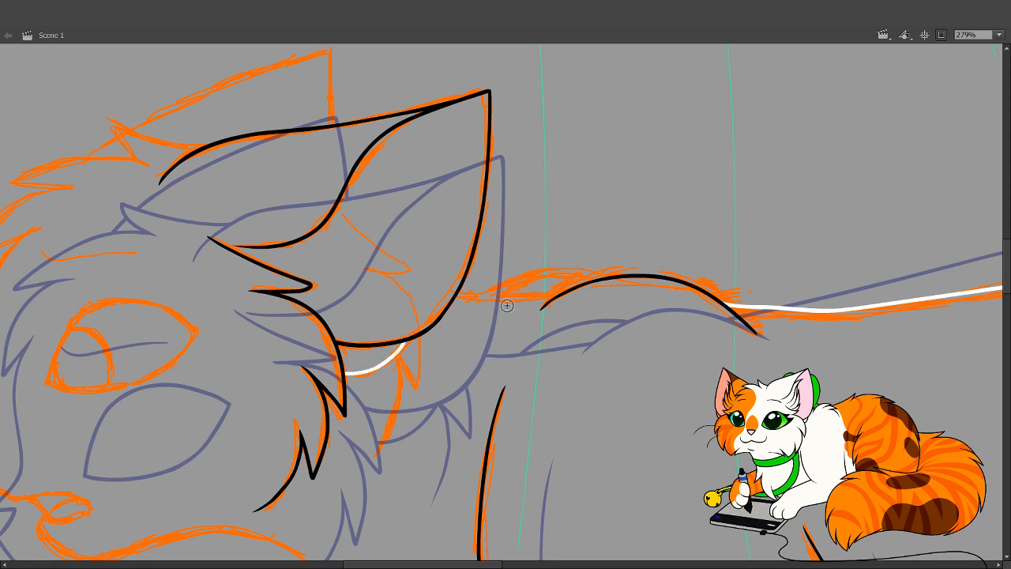
Draw a pointed white fur tuft below the near ear and a white curve running down the neck from it
key(space)
drag(456, 391, 503, 298)
mouse_move(457, 210)
mouse_down()
mouse_move(470, 256)
mouse_move(462, 292)
mouse_move(446, 261)
mouse_up()
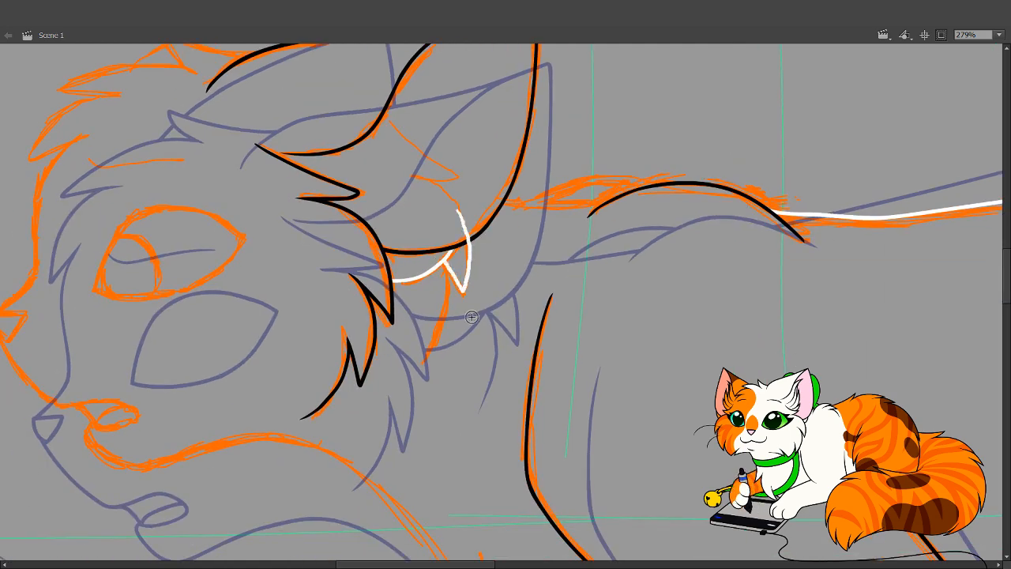
mouse_move(424, 359)
mouse_down()
mouse_move(442, 320)
mouse_move(447, 251)
mouse_up()
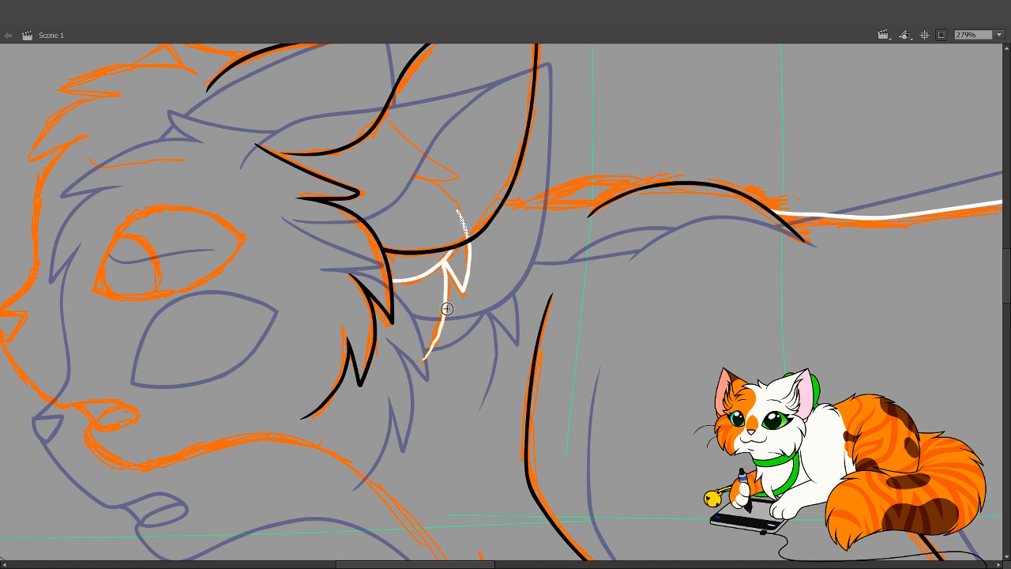
Trim the white tuft line inside the ear, and refine the lower part of the white neck curve
drag(419, 314, 464, 395)
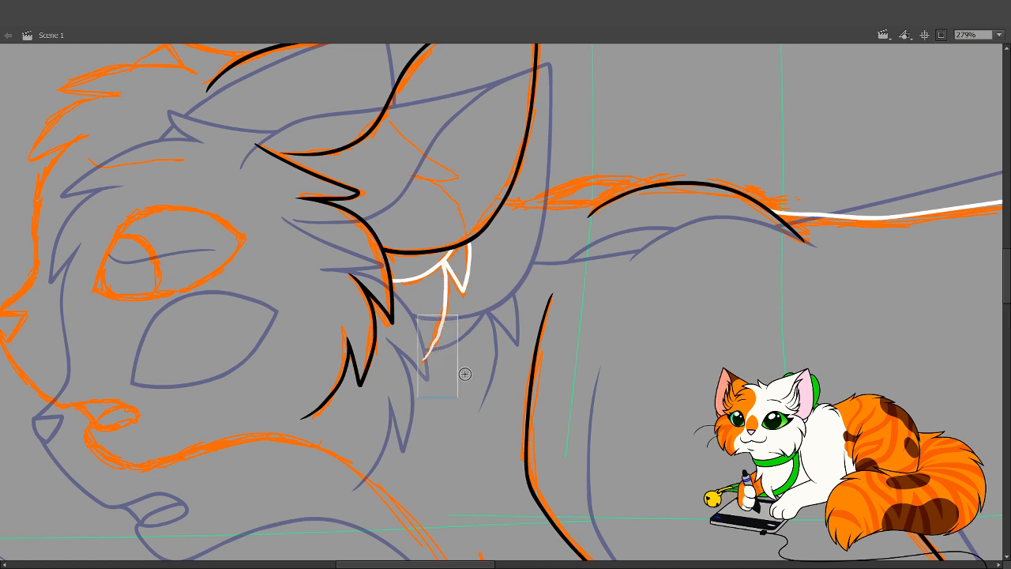
drag(467, 356, 428, 306)
drag(466, 401, 410, 352)
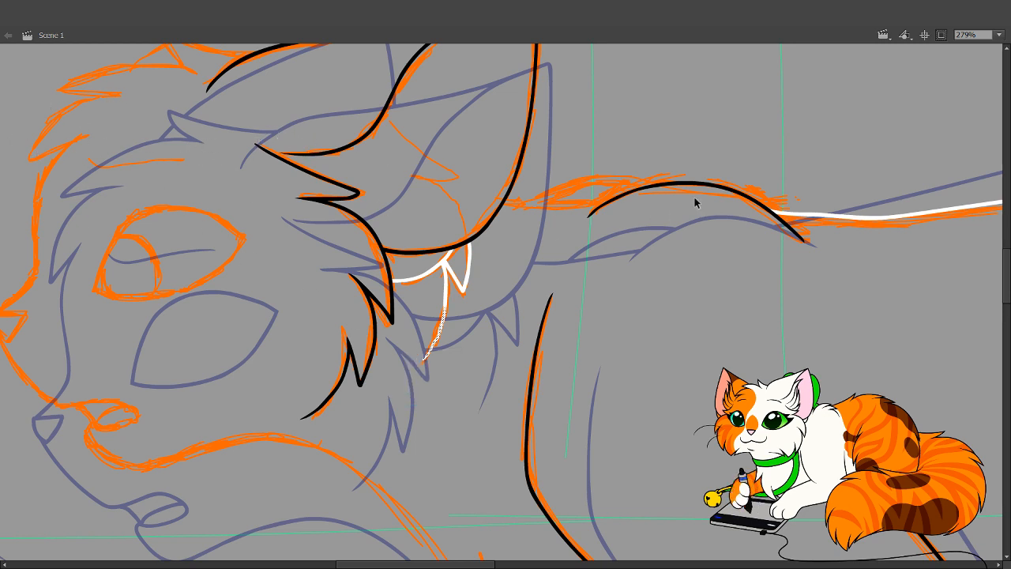
click(491, 361)
drag(236, 362, 335, 406)
key(ctrl+z)
Draw the white neck line from the near ear's back edge to the shoulder, with an arched white line above it
drag(689, 213, 524, 381)
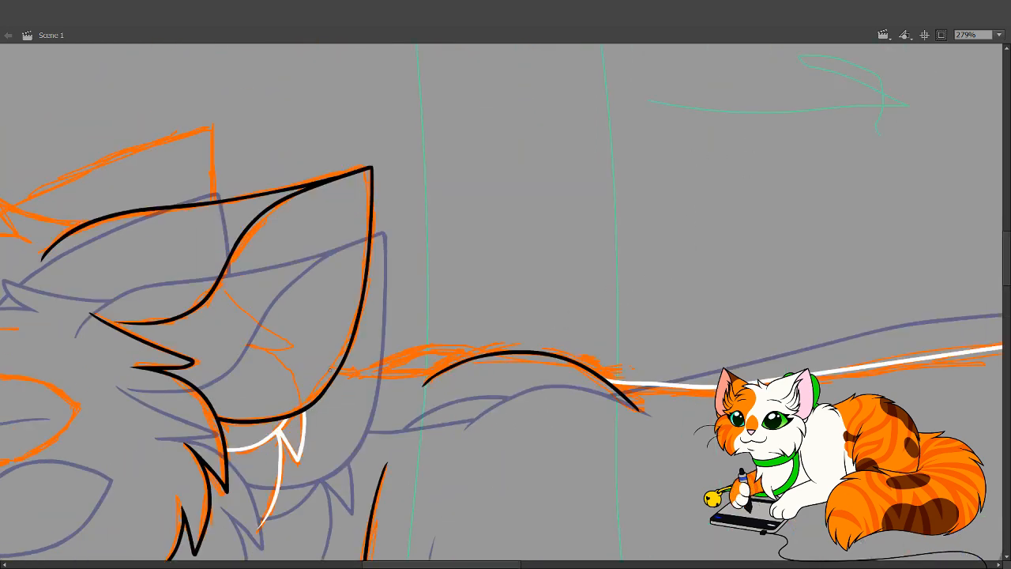
drag(320, 369, 513, 369)
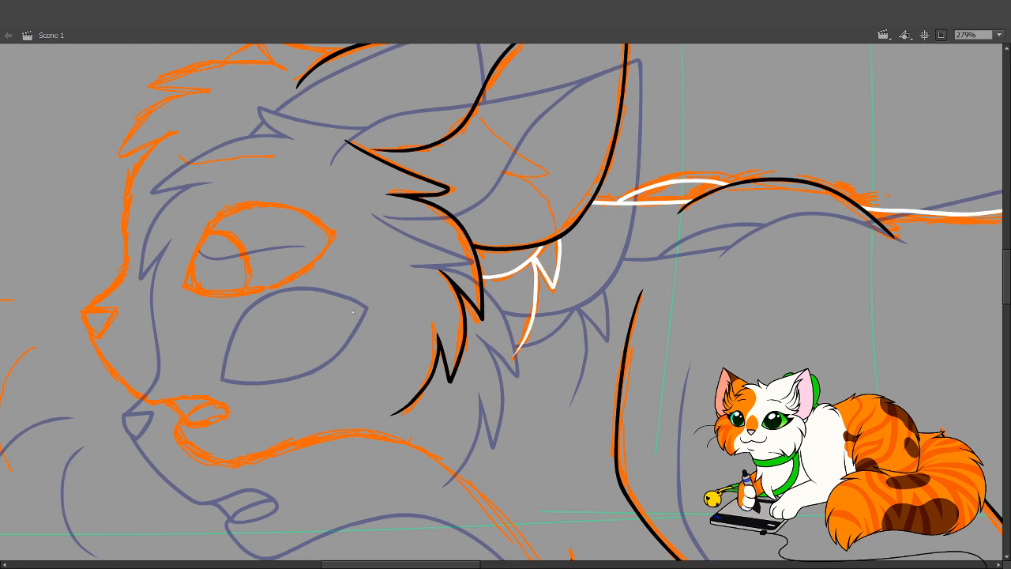
Ink the nose in black as a small closed triangle at the front of the muzzle, and clean up its edge
drag(379, 352, 554, 325)
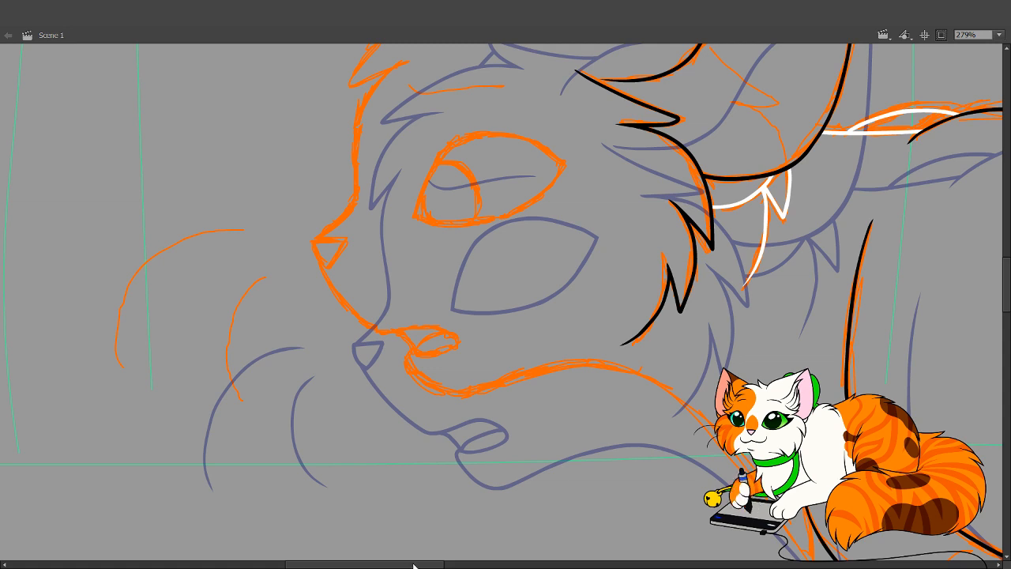
mouse_move(249, 313)
mouse_down()
mouse_move(292, 320)
mouse_move(357, 381)
mouse_up()
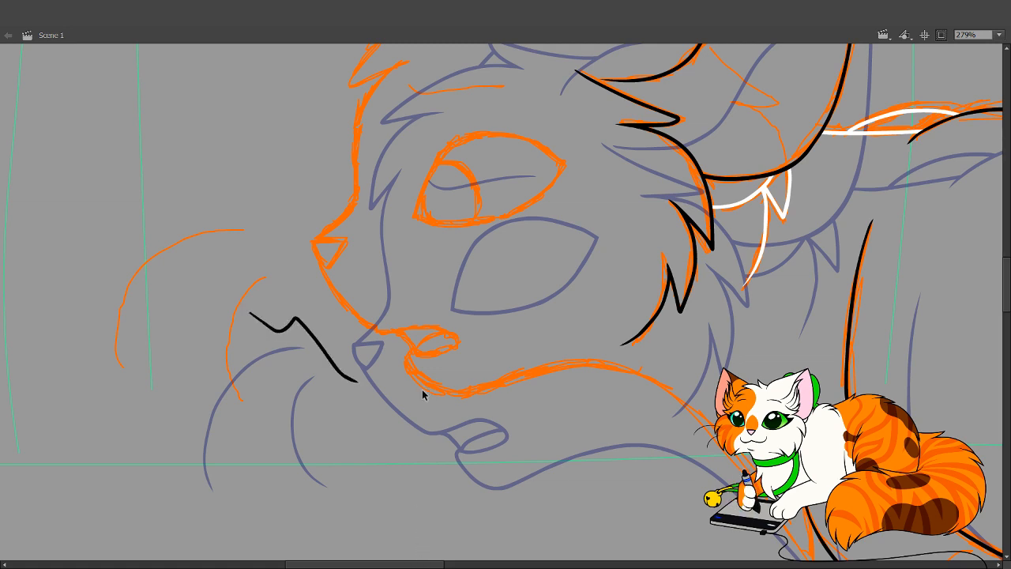
key(ctrl+z)
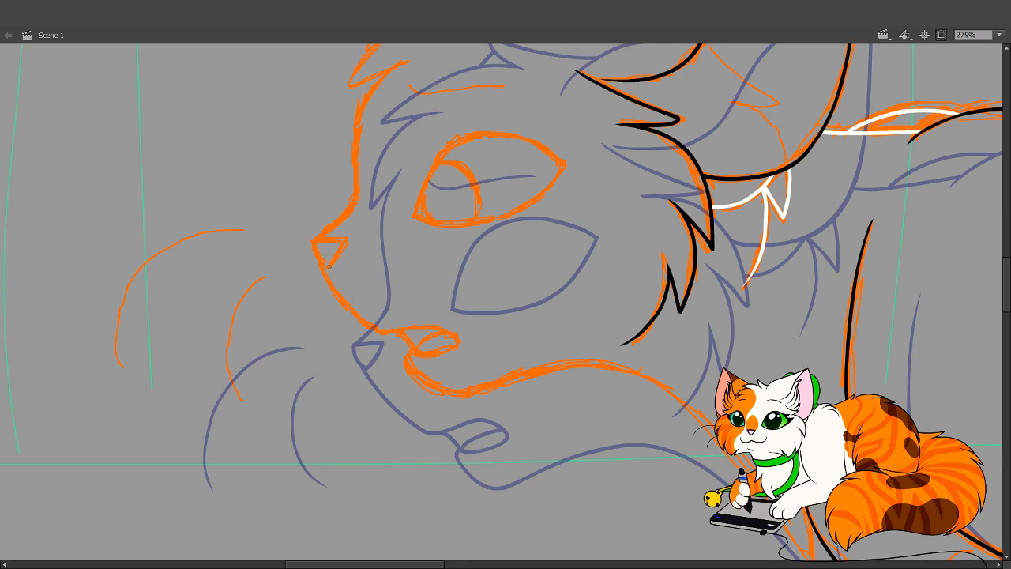
mouse_move(329, 266)
mouse_down()
mouse_move(312, 240)
mouse_move(349, 243)
mouse_move(326, 277)
mouse_up()
key(v)
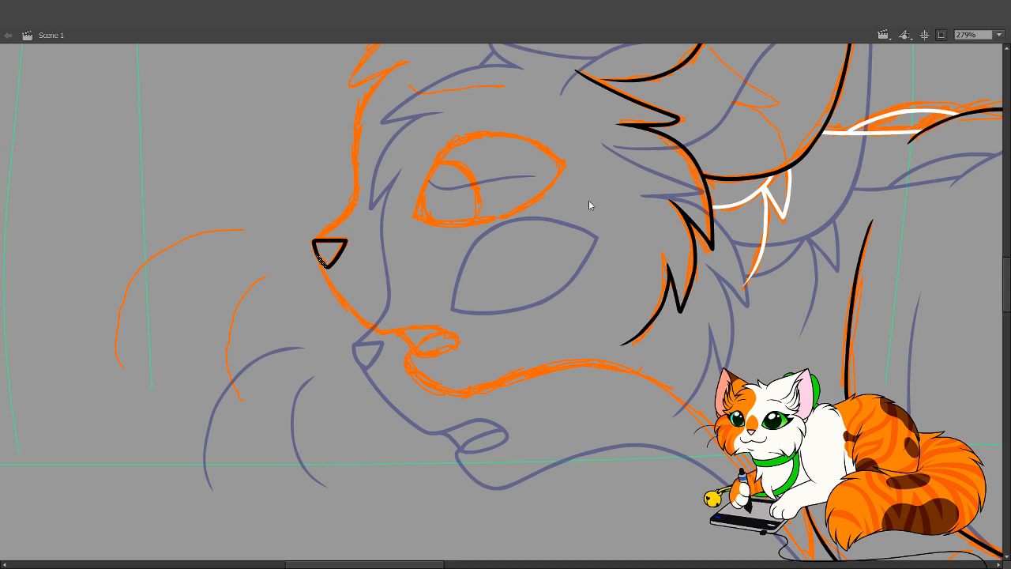
drag(413, 269, 441, 296)
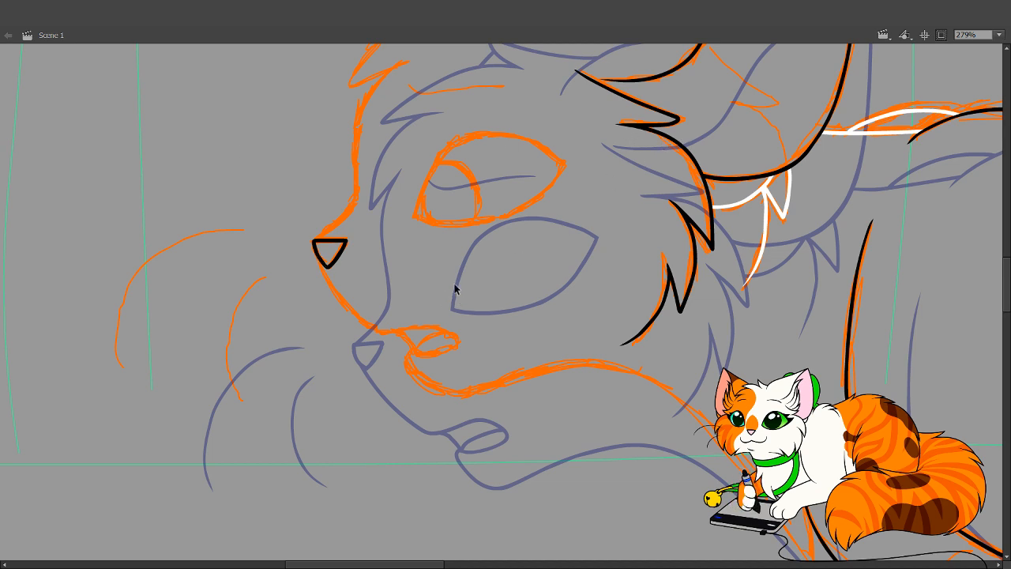
Try to ink the inner curved sketch line in front of the muzzle in black
drag(375, 311, 405, 368)
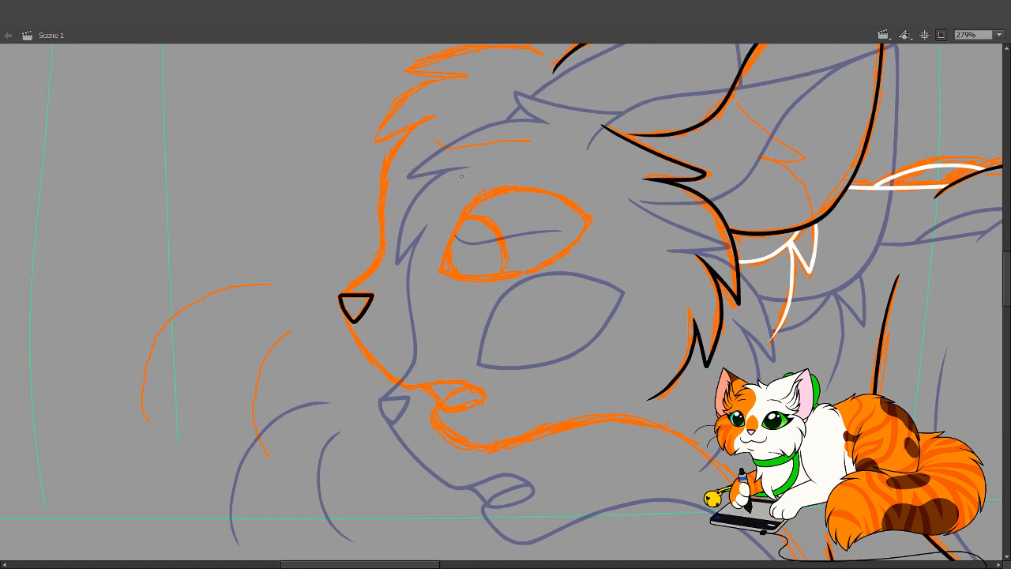
drag(263, 242, 460, 486)
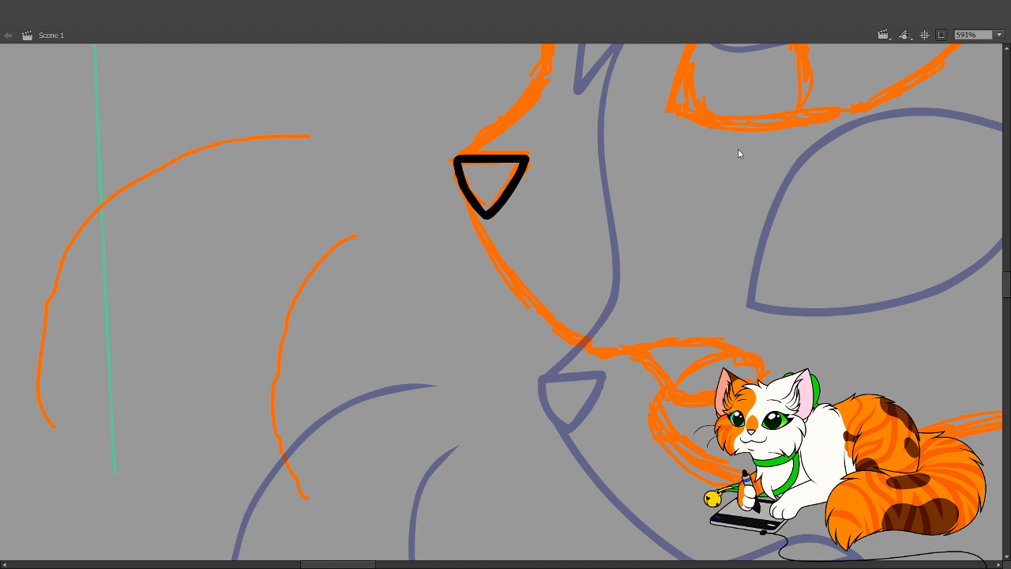
scroll(738, 149, down, 1)
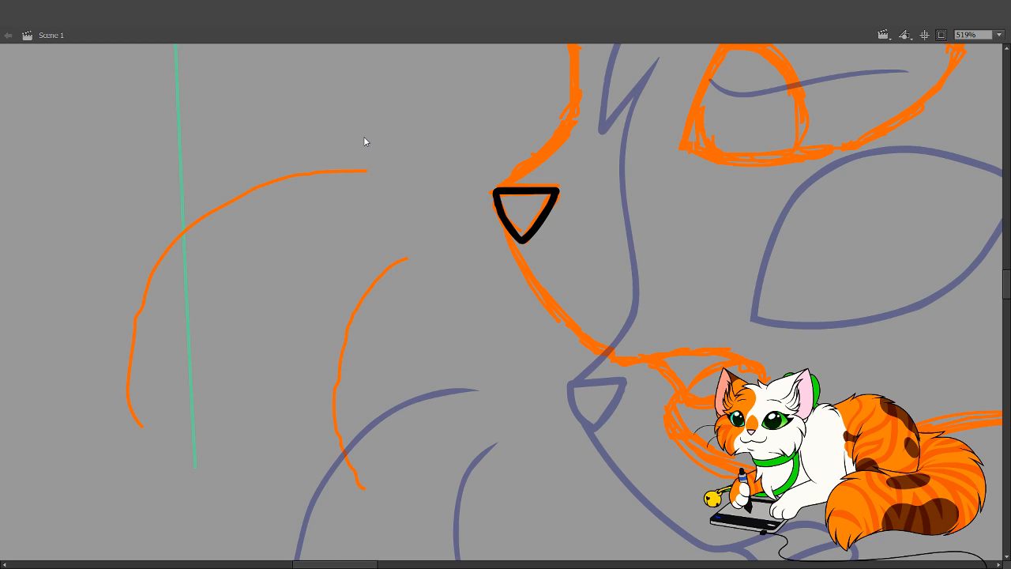
drag(371, 491, 405, 270)
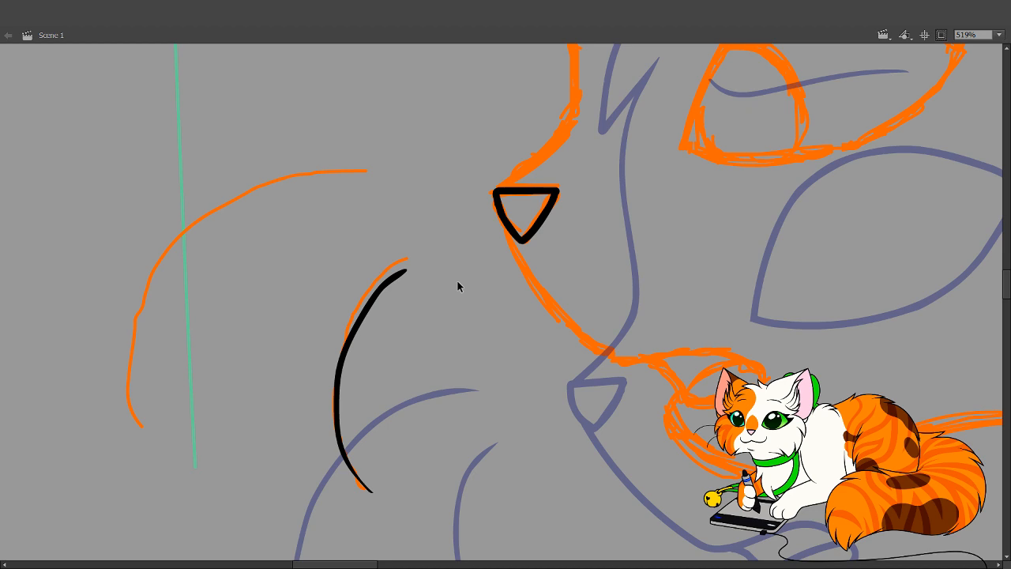
key(ctrl+z)
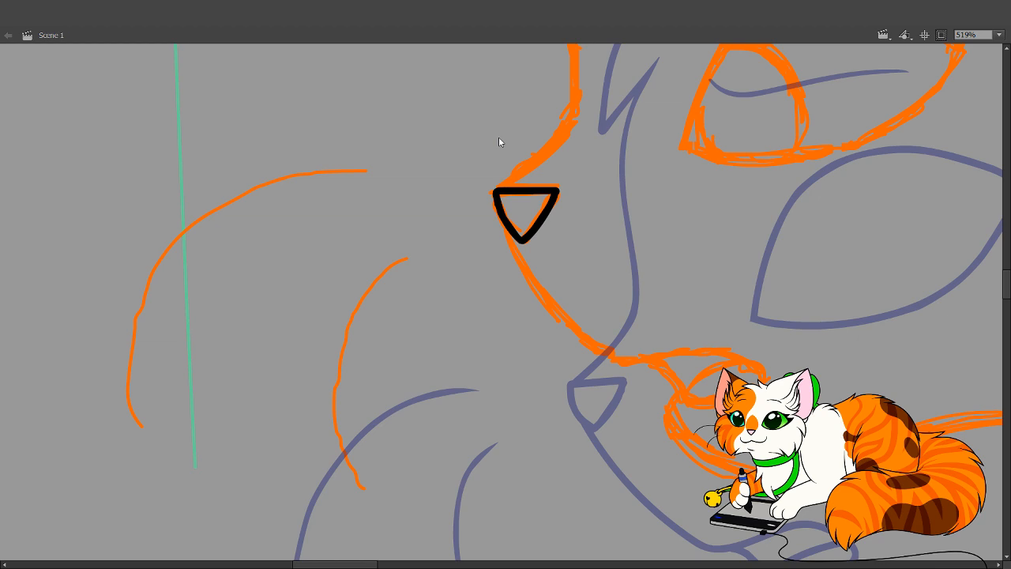
key(ctrl+minus)
key(z)
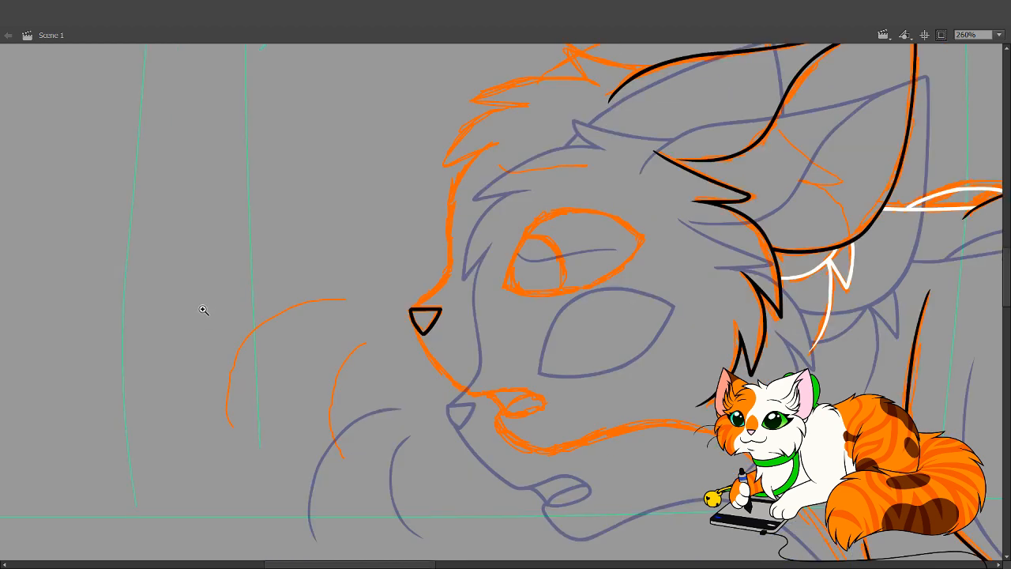
drag(203, 310, 383, 448)
alt+click(391, 237)
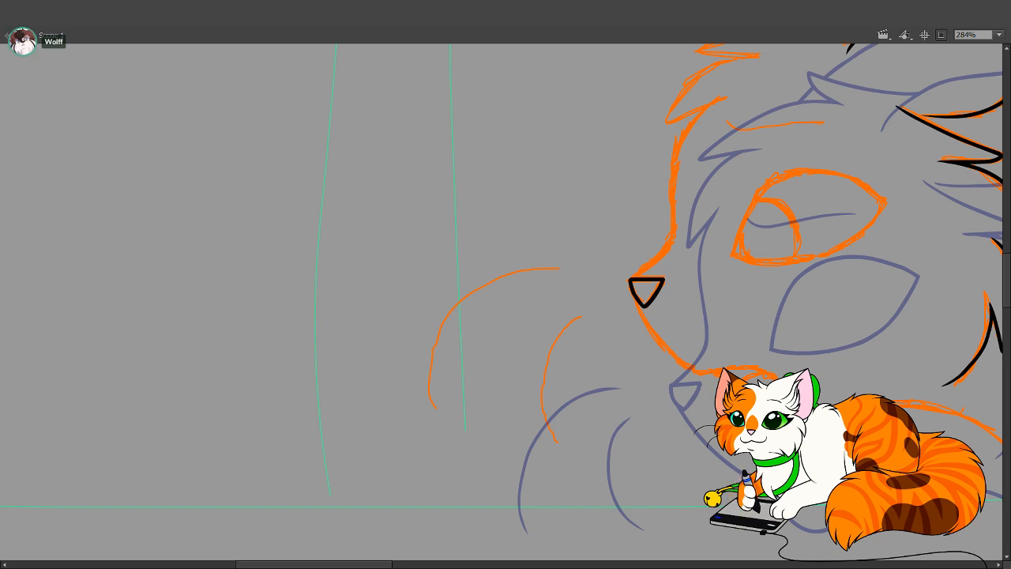
Ink the two curved lines in front of the muzzle in black, and adjust the upper end of the outer one
drag(481, 385, 285, 439)
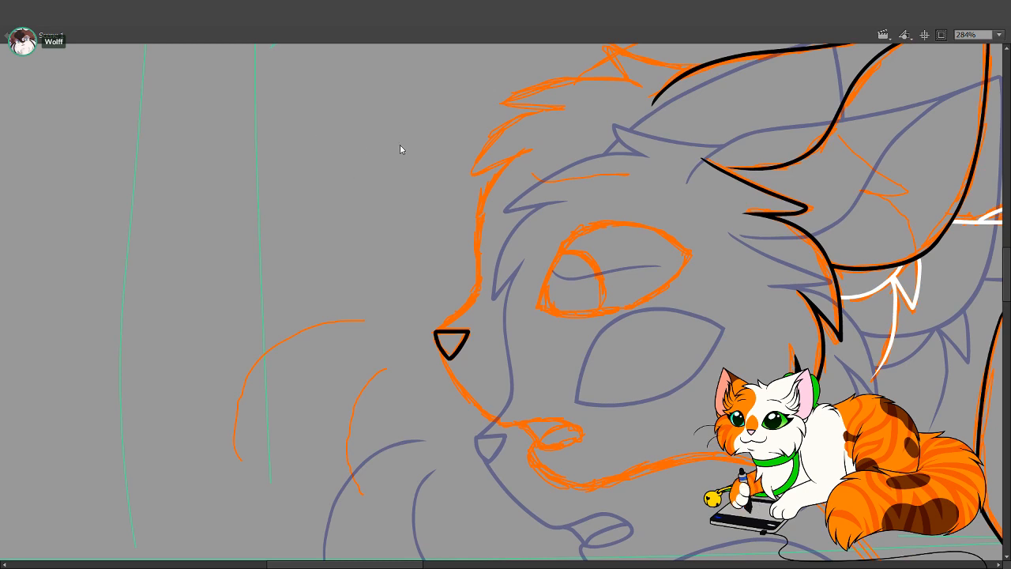
mouse_move(365, 493)
mouse_down()
mouse_move(347, 435)
mouse_move(385, 365)
mouse_up()
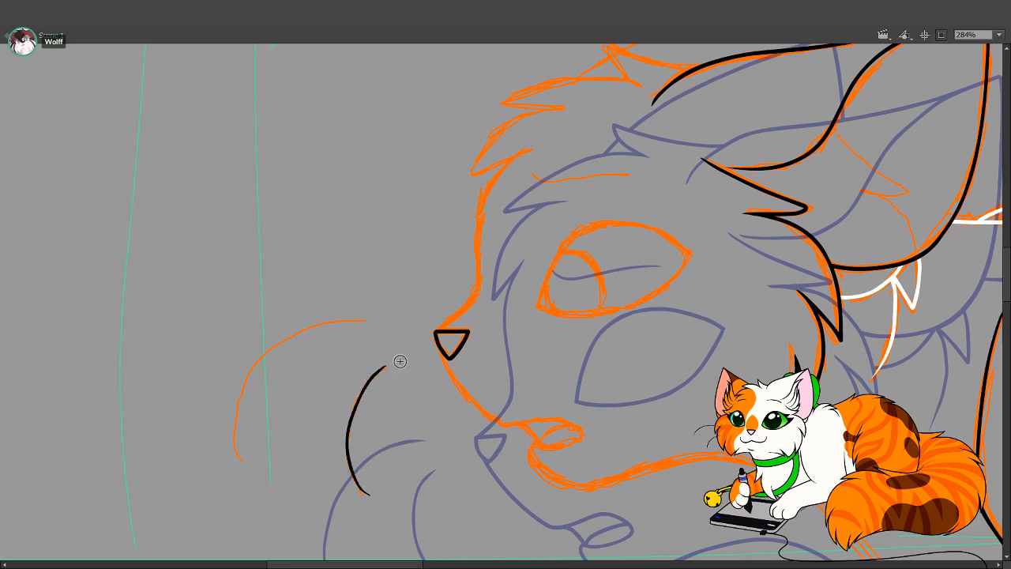
drag(398, 406, 376, 379)
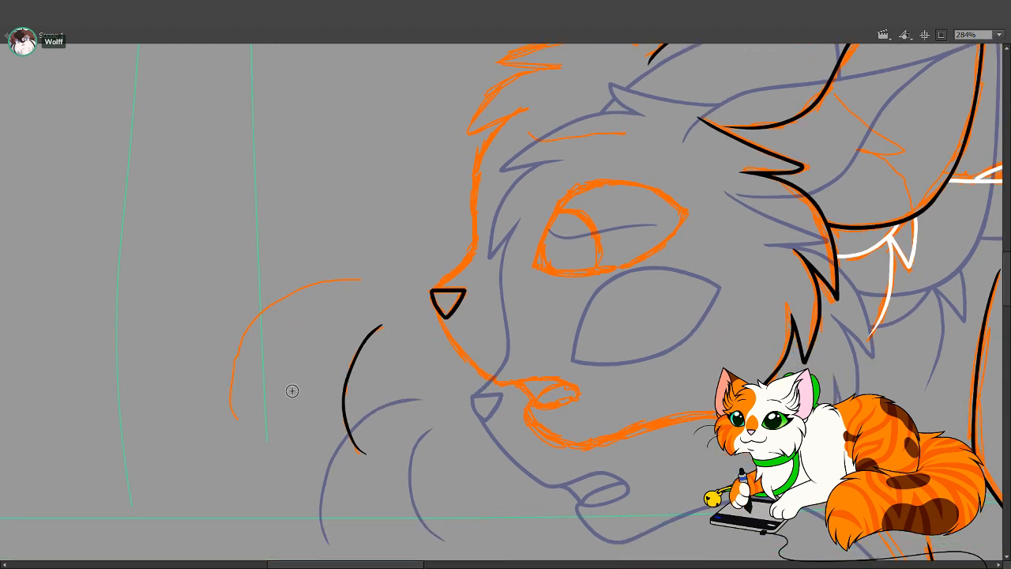
mouse_move(239, 421)
mouse_down()
mouse_move(294, 290)
mouse_move(366, 283)
mouse_up()
key(ctrl+z)
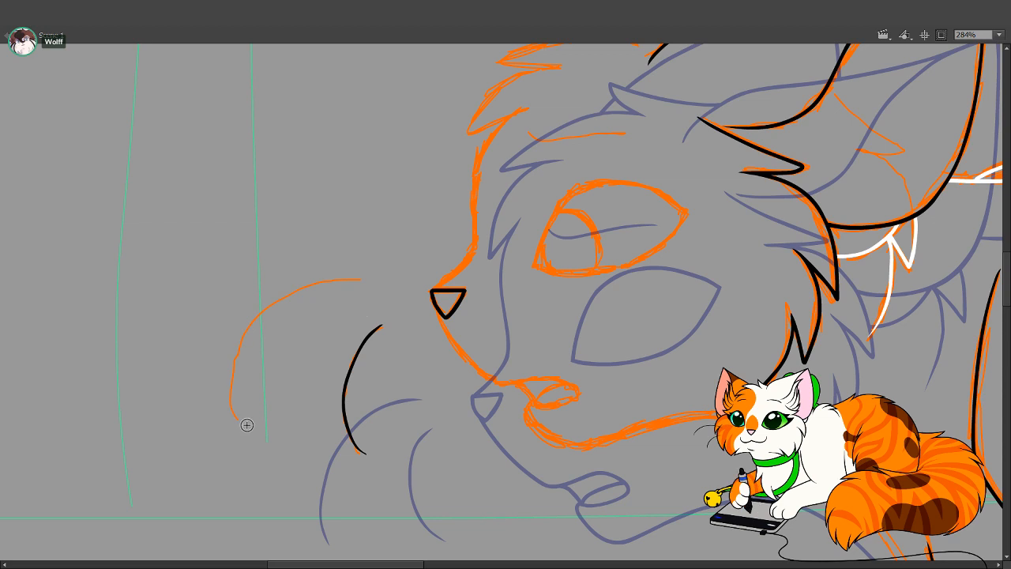
mouse_move(241, 423)
mouse_down()
mouse_move(261, 336)
mouse_move(391, 301)
mouse_move(352, 295)
mouse_up()
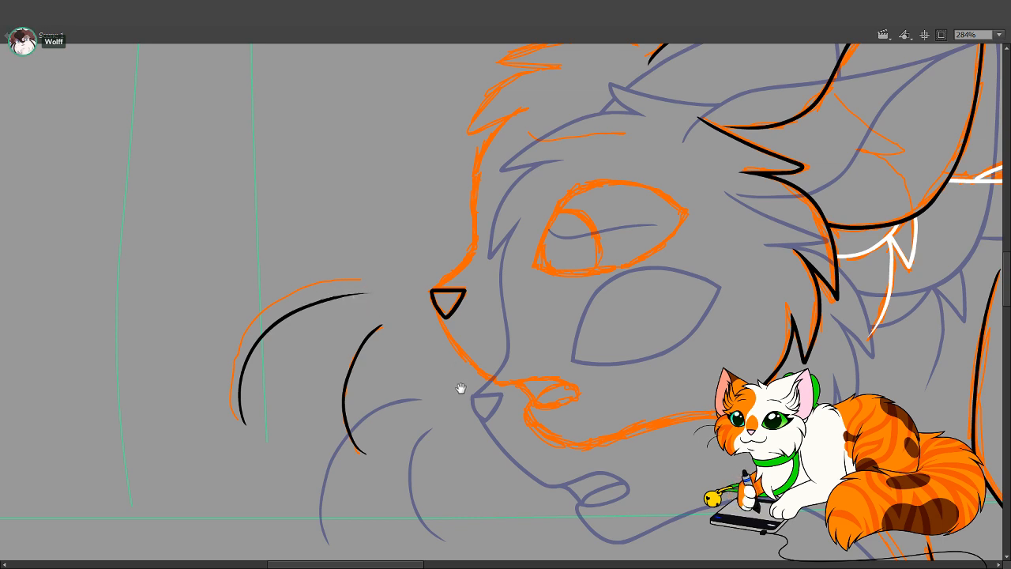
mouse_move(460, 389)
mouse_down()
mouse_move(417, 398)
mouse_move(429, 396)
mouse_up()
key(v)
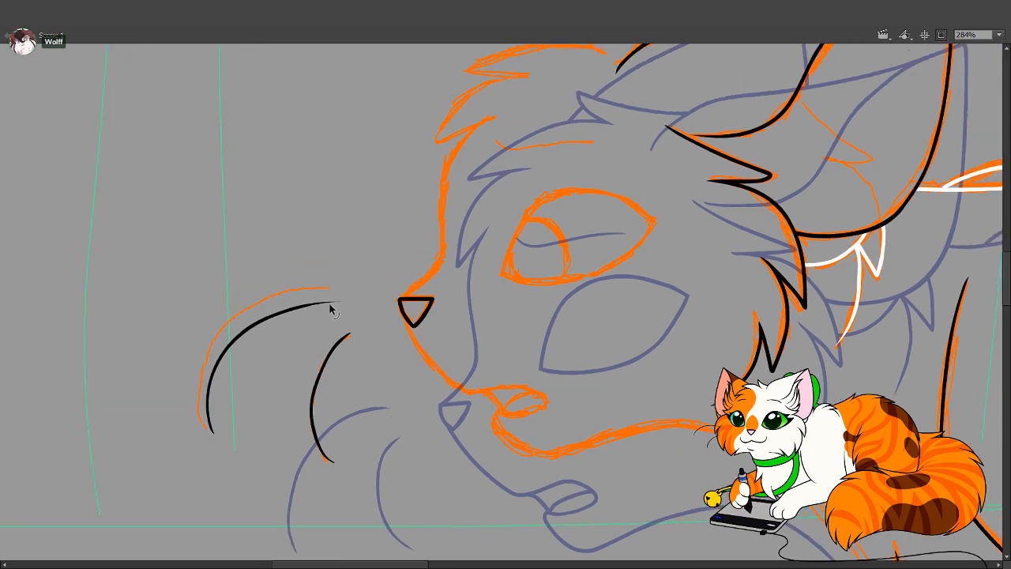
drag(330, 308, 330, 306)
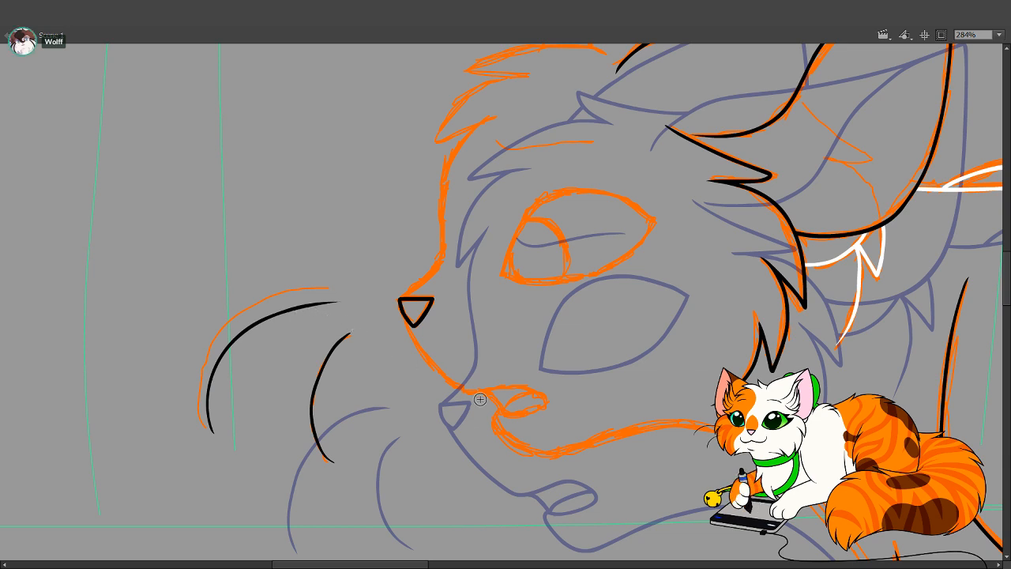
Ink the pointed fur tuft on top of the head, joining it to the near ear's upper edge
mouse_move(505, 442)
mouse_down()
mouse_move(349, 376)
mouse_move(365, 458)
mouse_move(362, 539)
mouse_up()
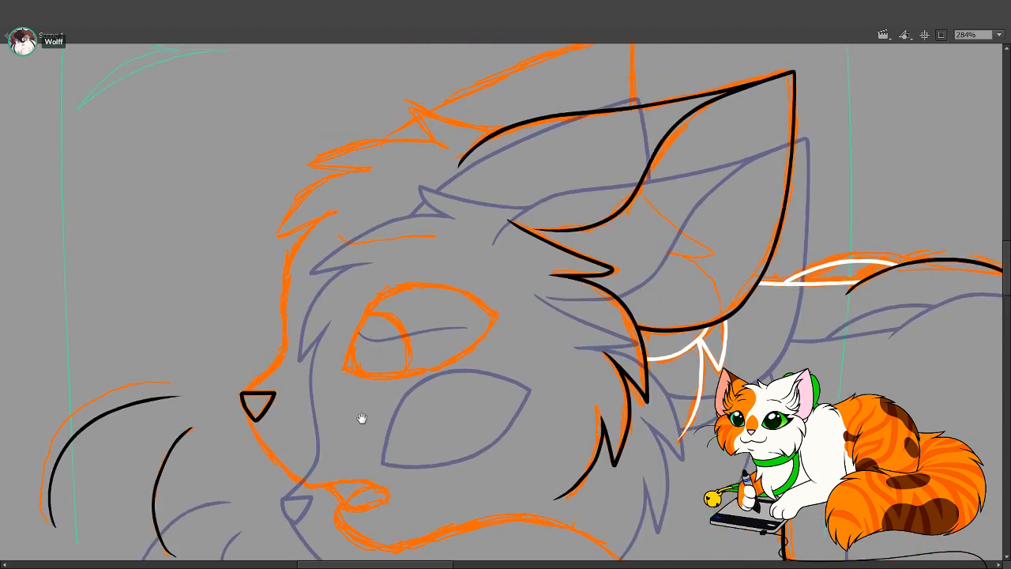
drag(361, 419, 340, 511)
mouse_move(590, 445)
mouse_down()
mouse_move(262, 198)
mouse_move(246, 156)
mouse_up()
mouse_move(453, 243)
mouse_down()
mouse_move(413, 397)
mouse_move(389, 438)
mouse_up()
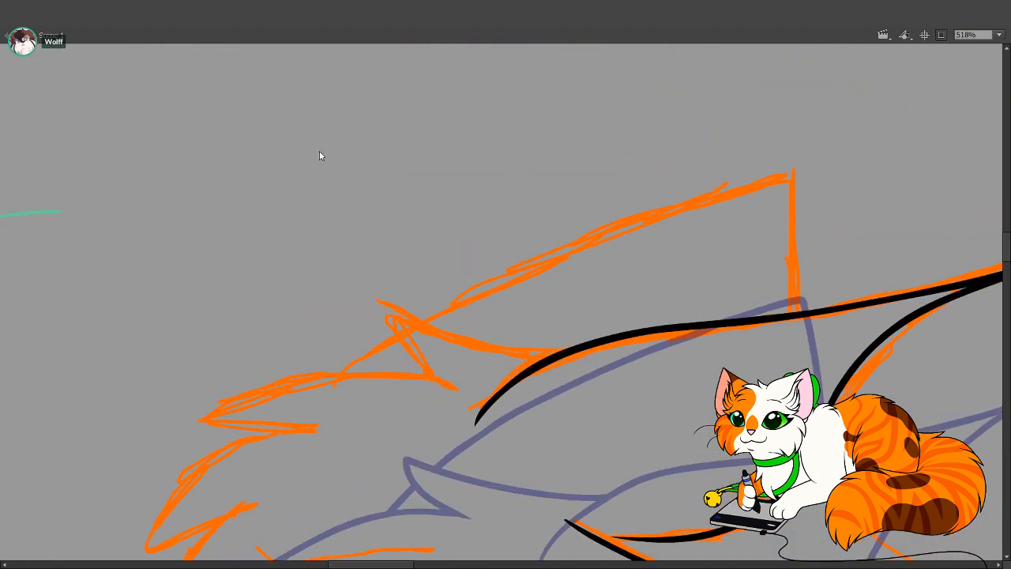
mouse_move(441, 418)
mouse_down()
mouse_move(410, 359)
mouse_move(370, 305)
mouse_move(541, 338)
mouse_up()
drag(438, 383, 528, 280)
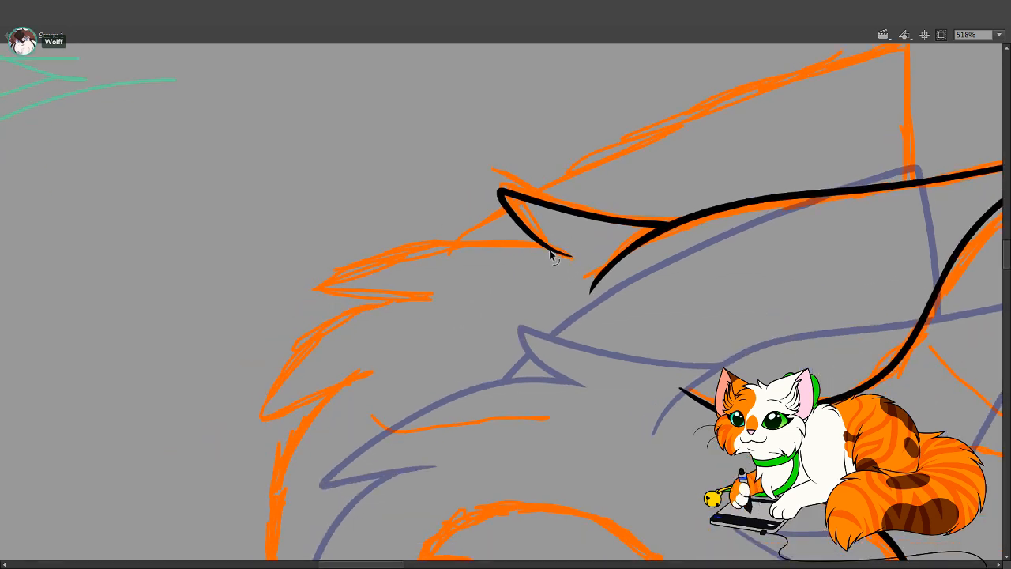
Ink the two jagged forehead tufts in black, continuing from the tuft on top of the head
drag(552, 247, 409, 254)
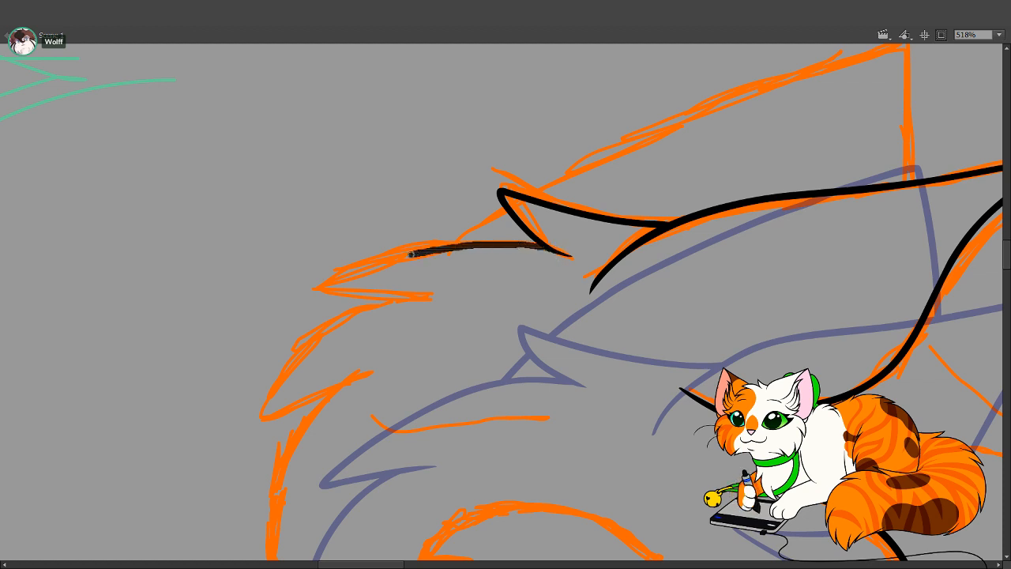
key(ctrl+z)
mouse_move(552, 246)
mouse_down()
mouse_move(463, 239)
mouse_move(405, 248)
mouse_move(306, 294)
mouse_move(451, 296)
mouse_up()
key(v)
drag(421, 334, 472, 254)
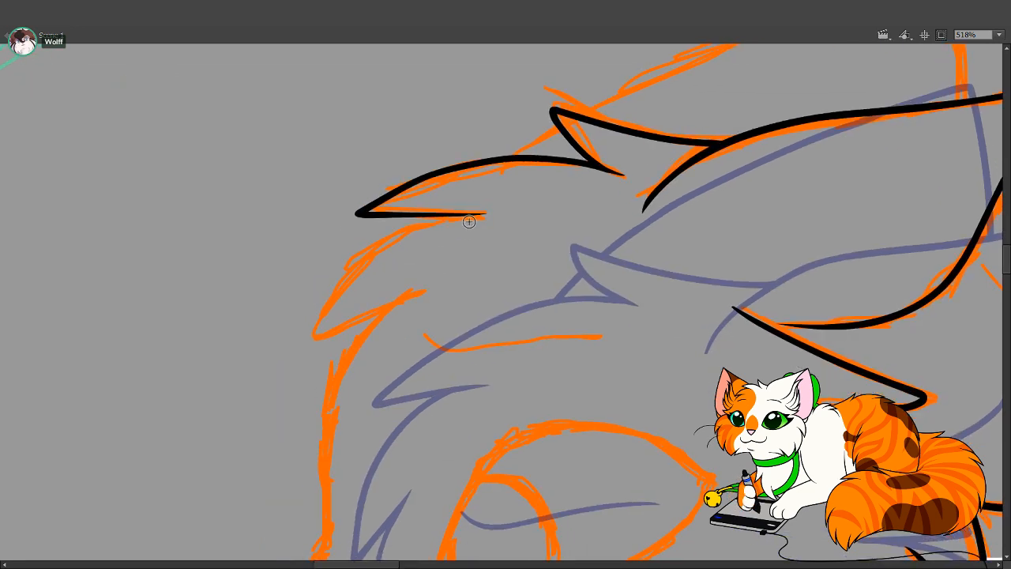
mouse_move(436, 217)
mouse_down()
mouse_move(364, 257)
mouse_move(307, 357)
mouse_move(397, 302)
mouse_up()
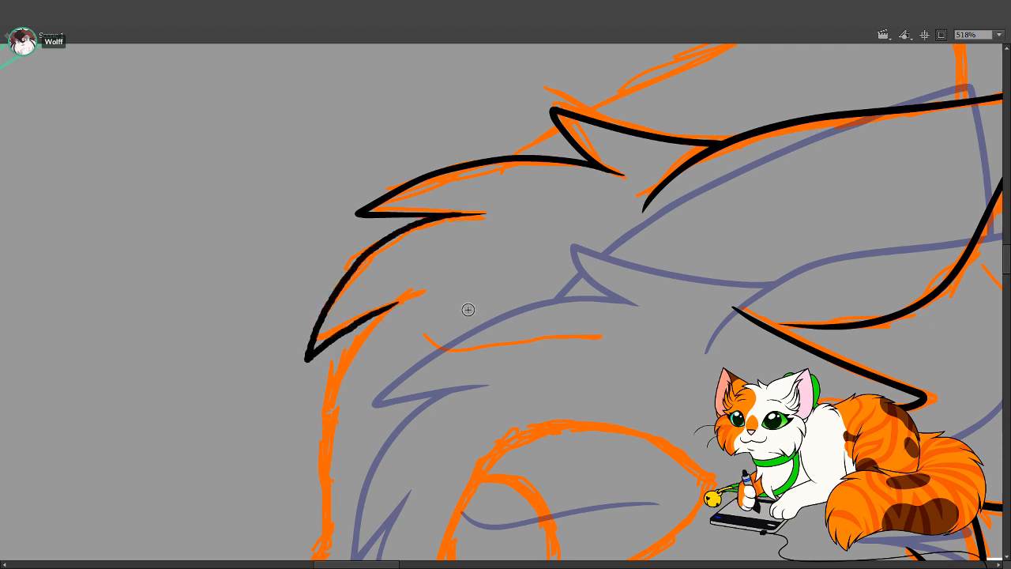
click(110, 91)
mouse_move(461, 195)
mouse_down()
mouse_move(452, 216)
mouse_move(467, 215)
mouse_up()
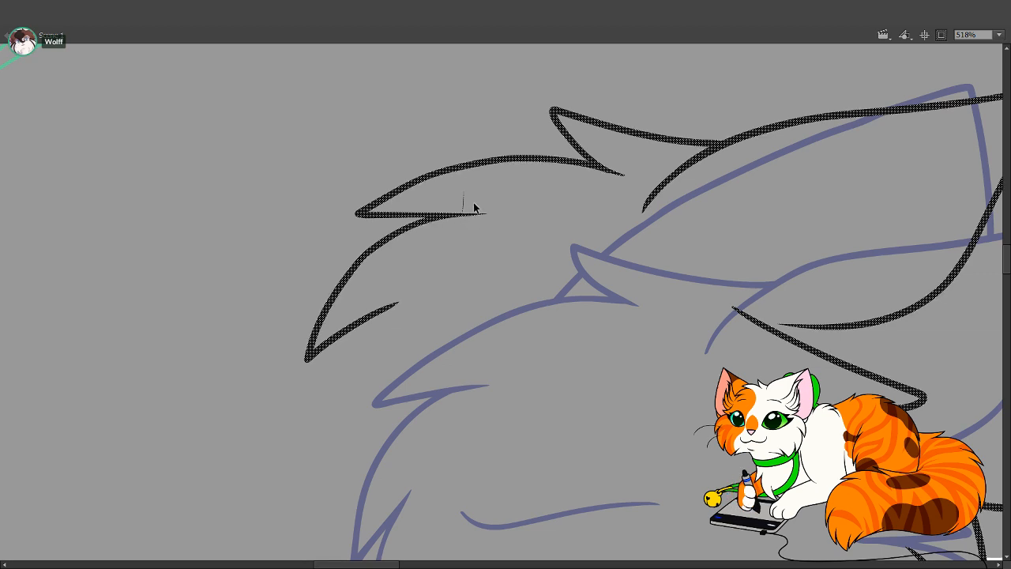
Draw the far ear's outline in white behind the black head and near ear lines
drag(552, 214, 430, 363)
drag(620, 440, 612, 368)
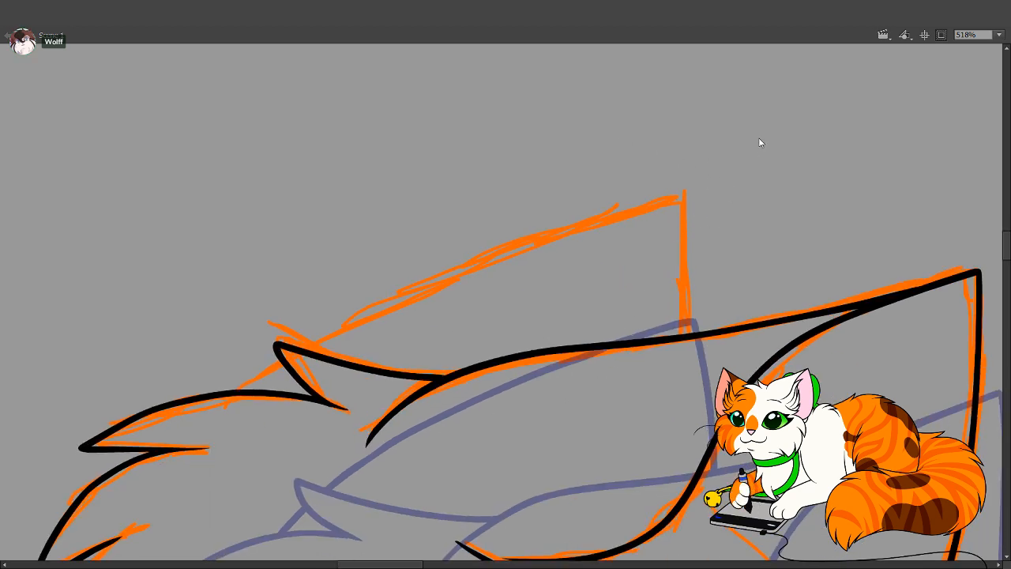
mouse_move(213, 429)
mouse_down()
mouse_move(265, 373)
mouse_move(350, 322)
mouse_move(568, 230)
mouse_move(678, 206)
mouse_move(684, 367)
mouse_move(631, 429)
mouse_move(454, 482)
mouse_move(303, 471)
mouse_move(224, 428)
mouse_move(341, 431)
mouse_move(372, 401)
mouse_move(287, 352)
mouse_up()
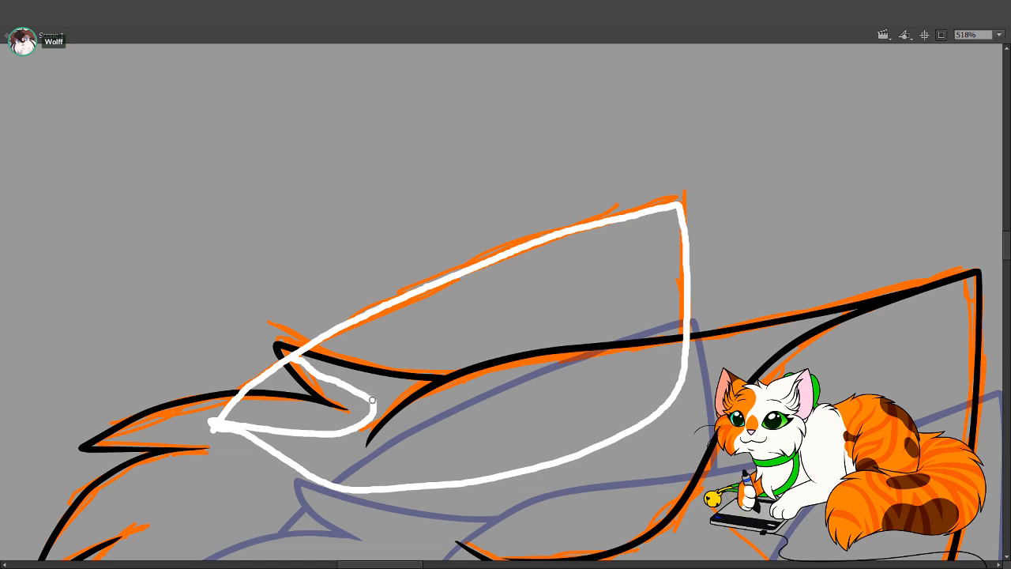
key(ctrl+z)
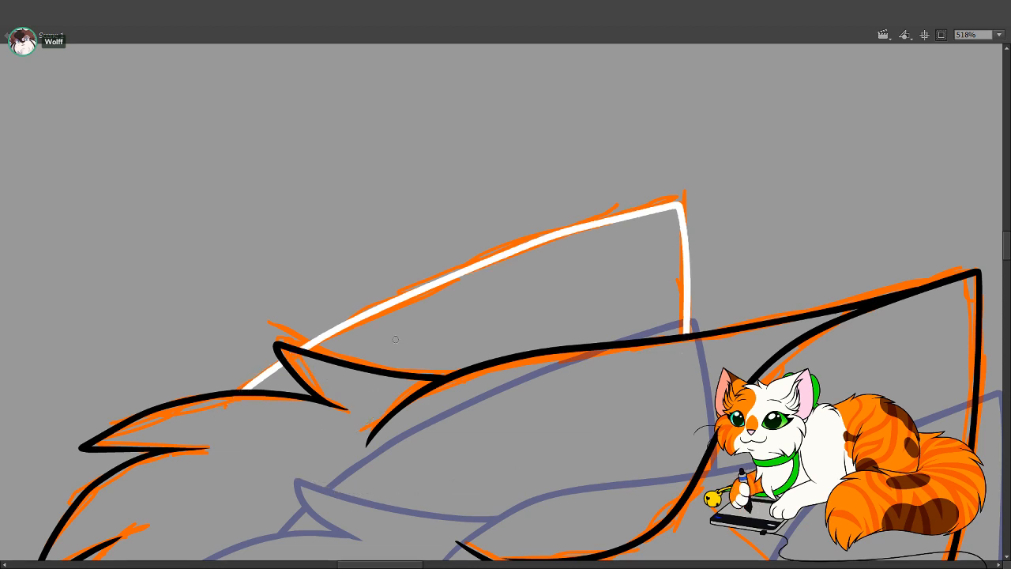
Ink the face profile in black from the lowest forehead tuft down to the tip of the nose
key(z)
alt+click(508, 236)
drag(420, 413, 469, 214)
drag(250, 242, 487, 478)
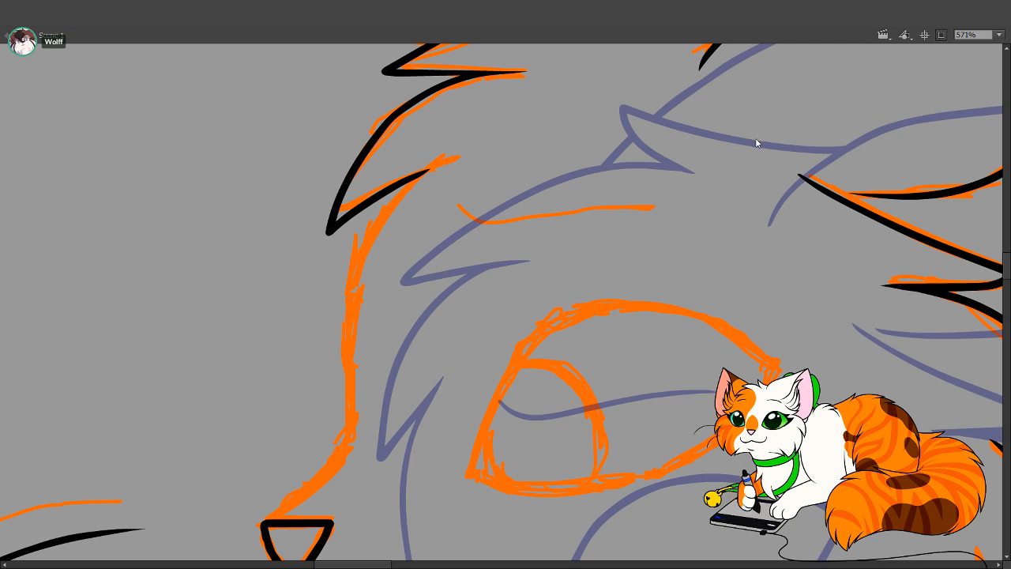
key(b)
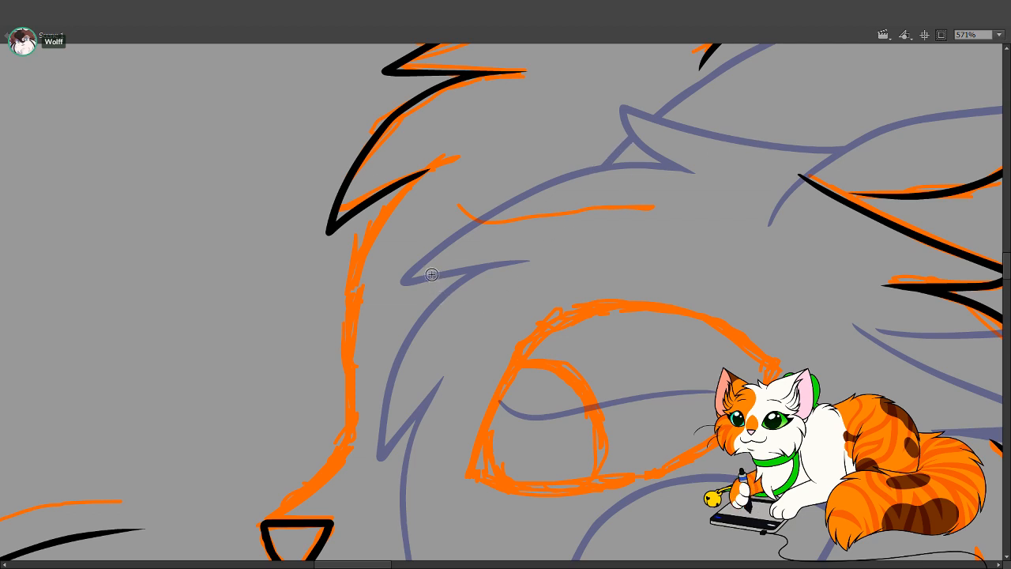
drag(420, 279, 432, 277)
mouse_move(436, 168)
mouse_down()
mouse_move(379, 215)
mouse_move(359, 276)
mouse_up()
key(ctrl+z)
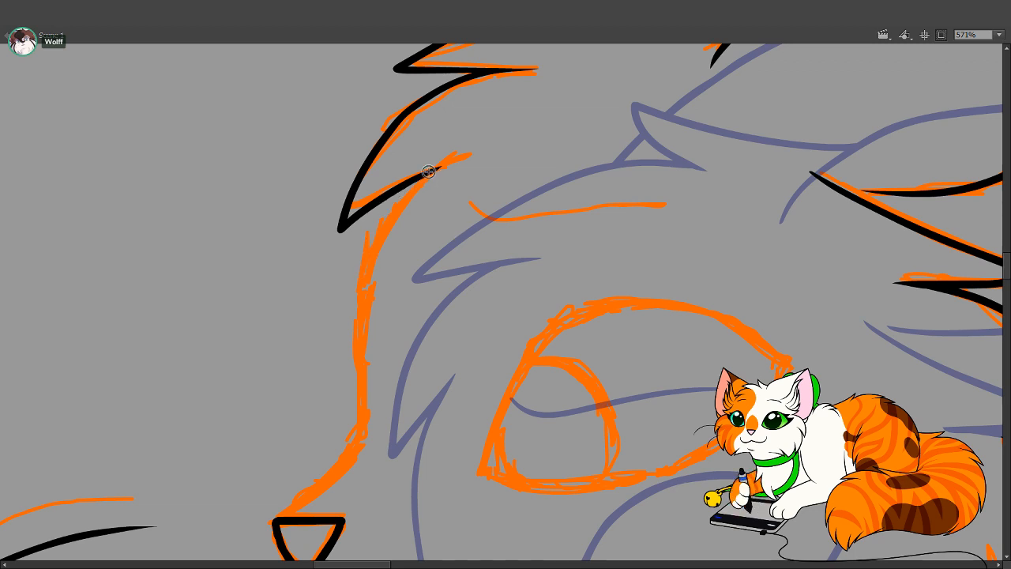
mouse_move(431, 172)
mouse_down()
mouse_move(371, 245)
mouse_move(347, 467)
mouse_move(275, 521)
mouse_up()
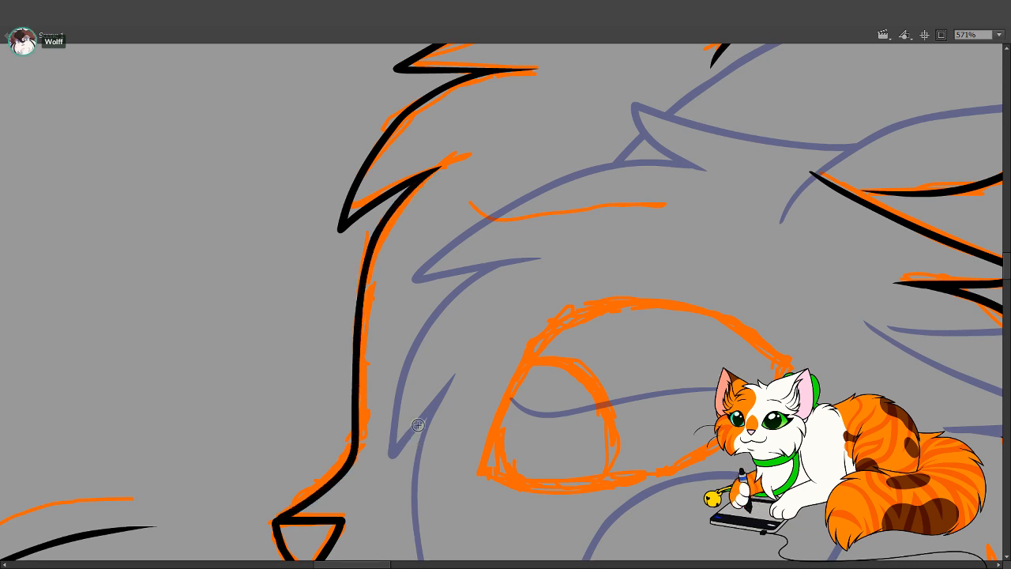
Refine the bend in the profile line just above the nose into a smooth, even-width curve
key(v)
drag(358, 449, 367, 418)
key(b)
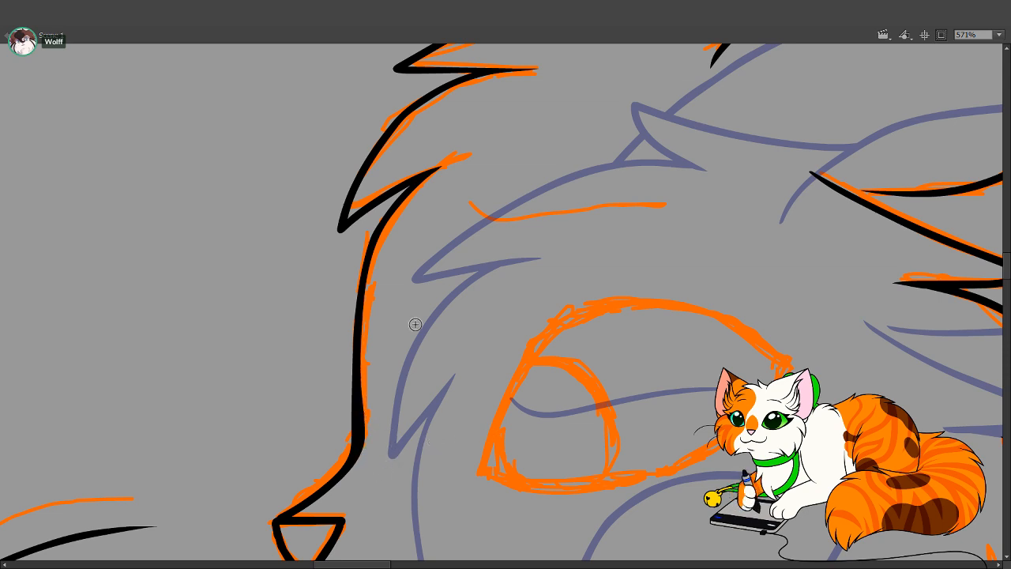
key(v)
drag(360, 452, 360, 438)
drag(356, 384, 356, 397)
drag(360, 433, 359, 428)
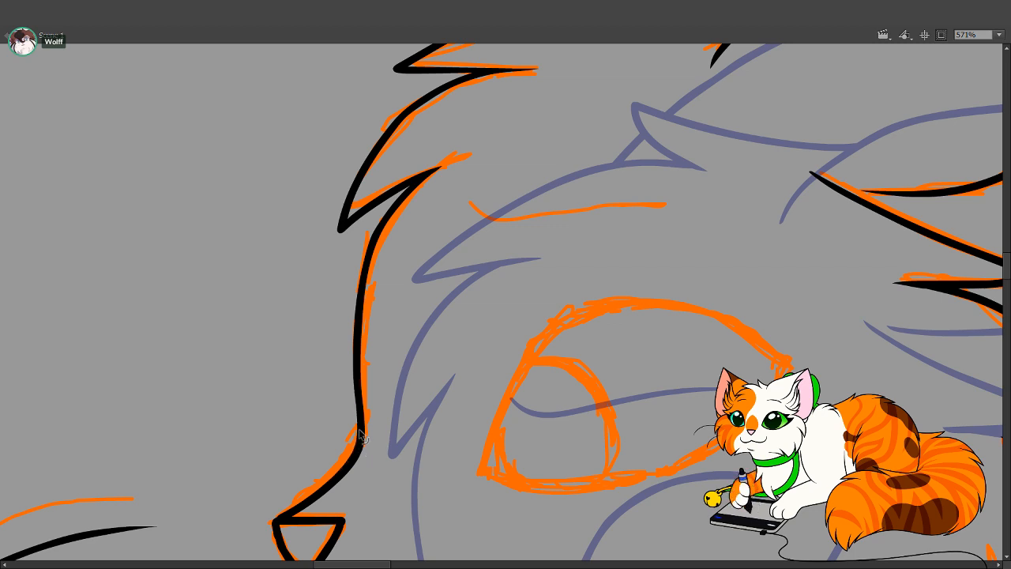
mouse_move(344, 463)
mouse_down()
mouse_move(355, 451)
mouse_move(357, 463)
mouse_move(347, 462)
mouse_up()
Ink the front of the muzzle from the nose down to the mouth, looping around the mouth corner in black
alt+click(515, 320)
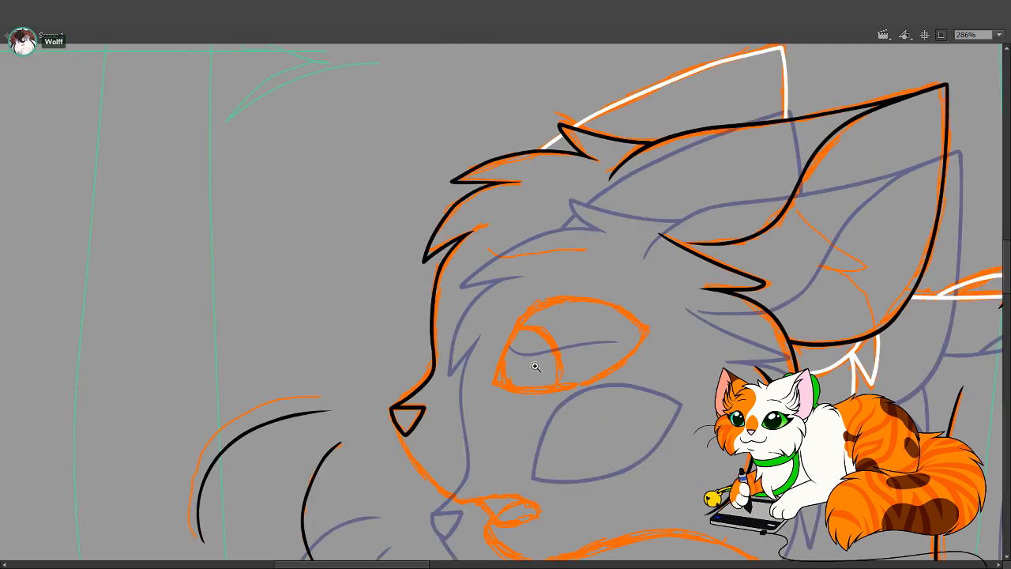
drag(509, 442, 439, 401)
drag(278, 360, 600, 560)
drag(453, 362, 476, 491)
alt+click(407, 308)
drag(365, 228, 756, 516)
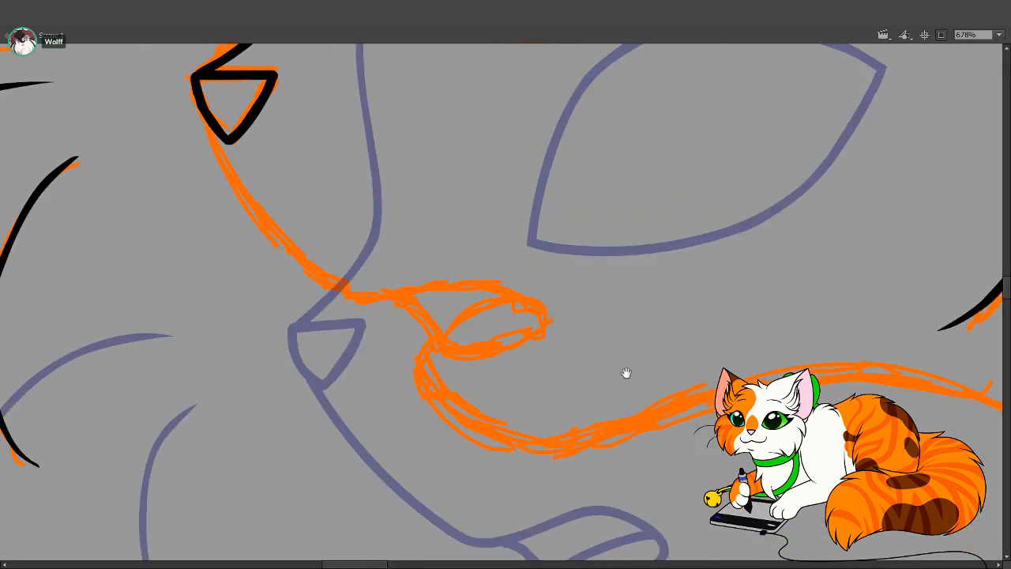
scroll(482, 302, up, 3)
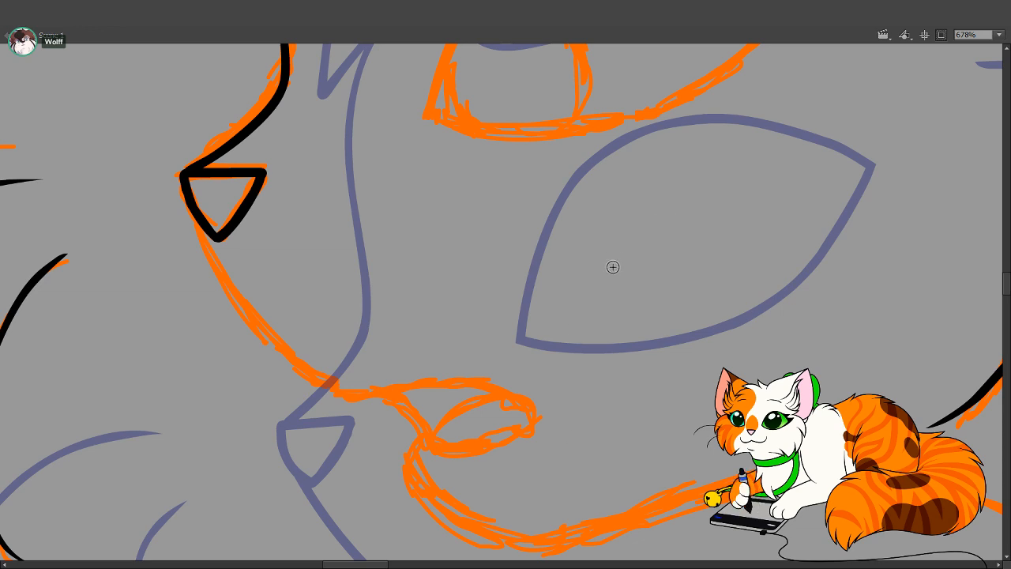
scroll(320, 315, up, 1)
mouse_move(190, 242)
mouse_down()
mouse_move(251, 340)
mouse_move(316, 397)
mouse_move(356, 415)
mouse_move(465, 392)
mouse_move(521, 421)
mouse_move(526, 441)
mouse_move(468, 457)
mouse_up()
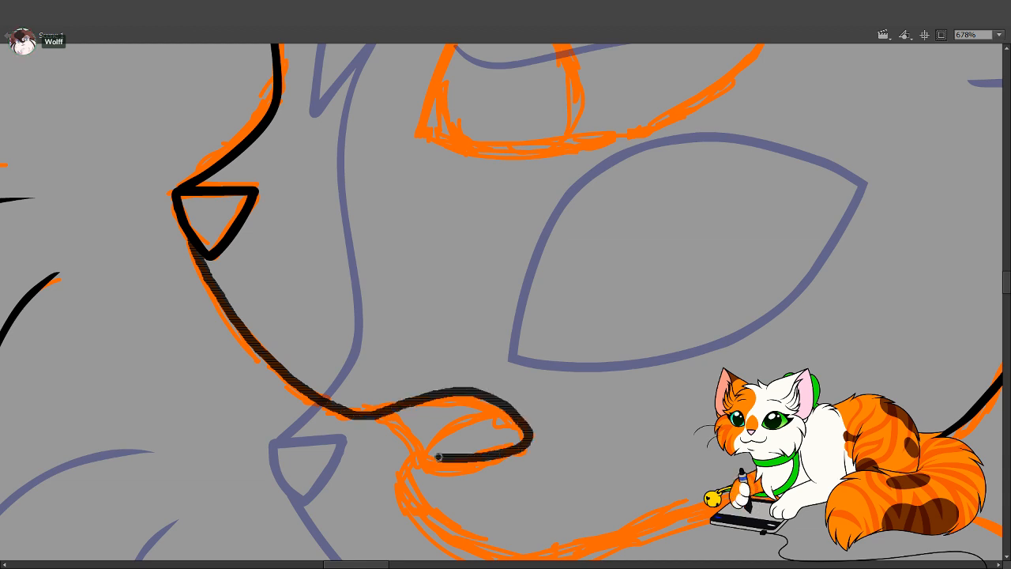
drag(593, 481, 520, 268)
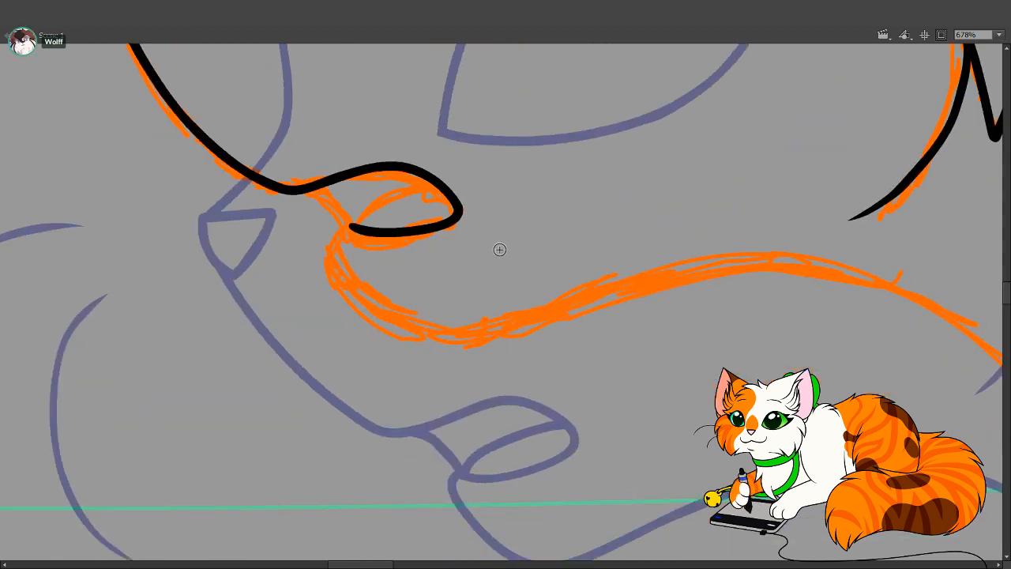
drag(486, 190, 526, 377)
key(ctrl+z)
mouse_move(163, 199)
mouse_down()
mouse_move(181, 254)
mouse_move(245, 339)
mouse_move(298, 376)
mouse_move(356, 379)
mouse_move(426, 360)
mouse_move(482, 365)
mouse_move(517, 387)
mouse_move(434, 425)
mouse_move(393, 424)
mouse_up()
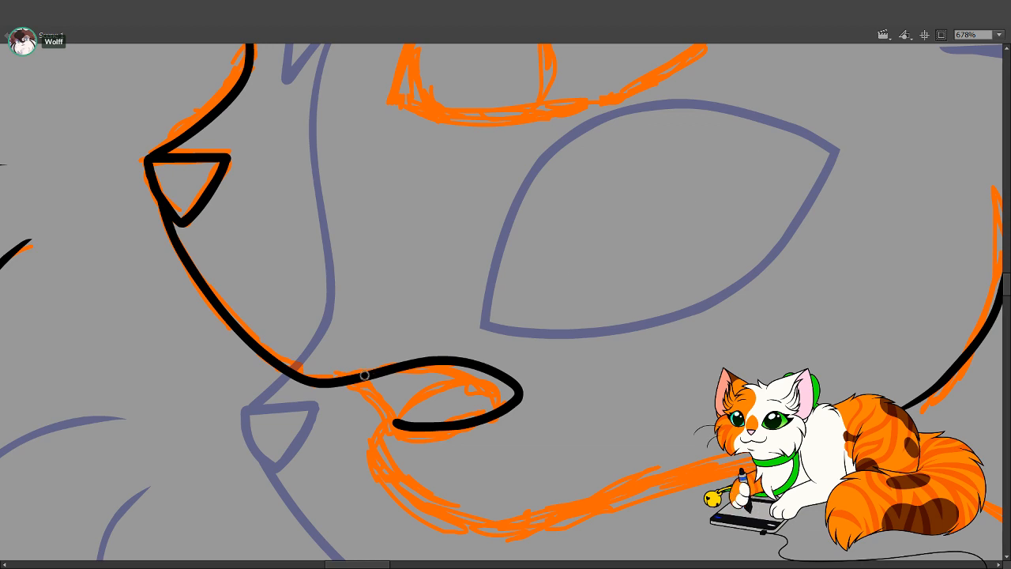
Close the front of the mouth shape with a short black line, and draw the curved tongue line inside it
mouse_move(357, 380)
mouse_down()
mouse_move(393, 423)
mouse_move(468, 383)
mouse_move(513, 379)
mouse_up()
key(ctrl+z)
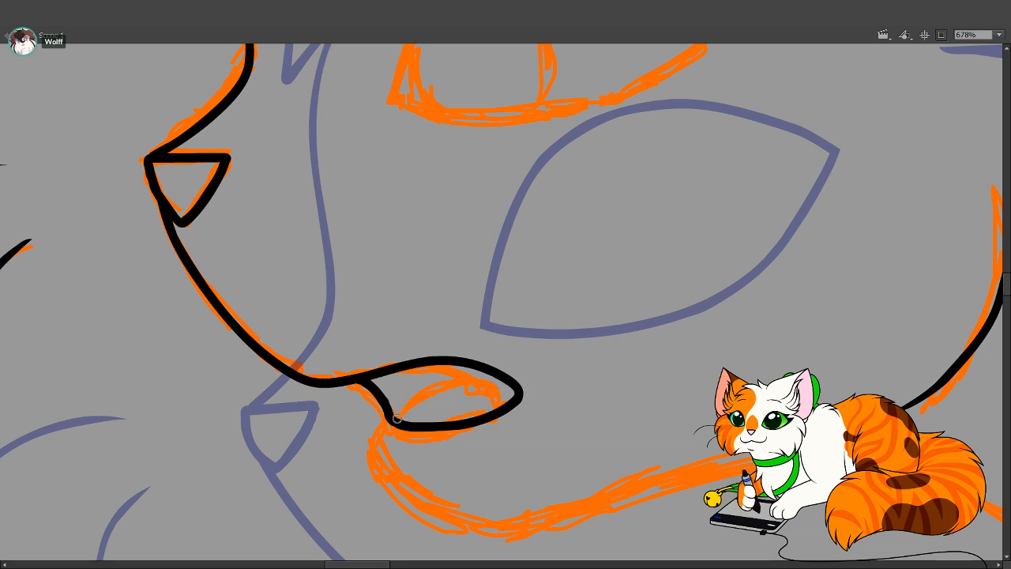
mouse_move(397, 422)
mouse_down()
mouse_move(415, 401)
mouse_move(474, 374)
mouse_up()
key(ctrl+z)
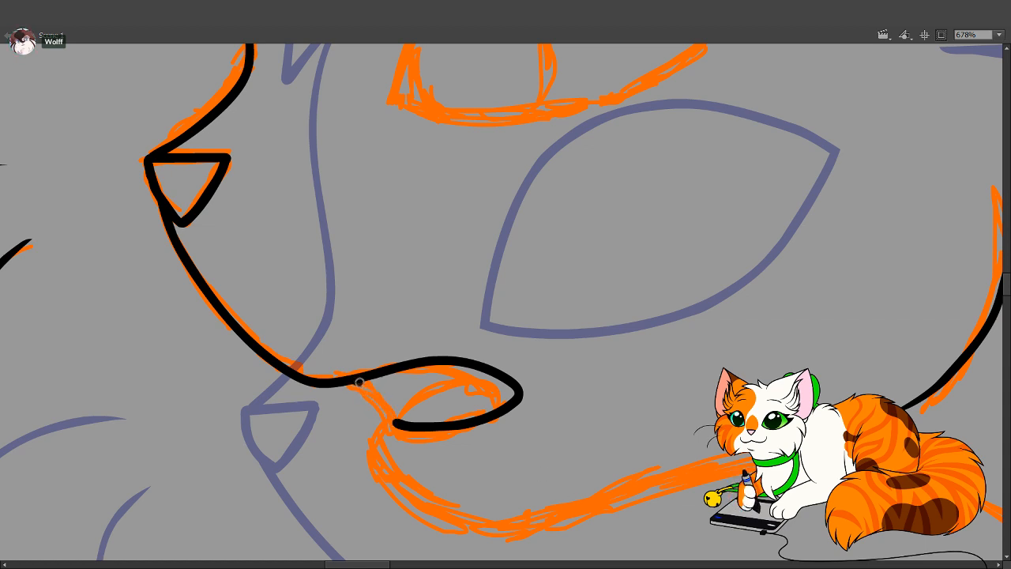
drag(357, 381, 391, 422)
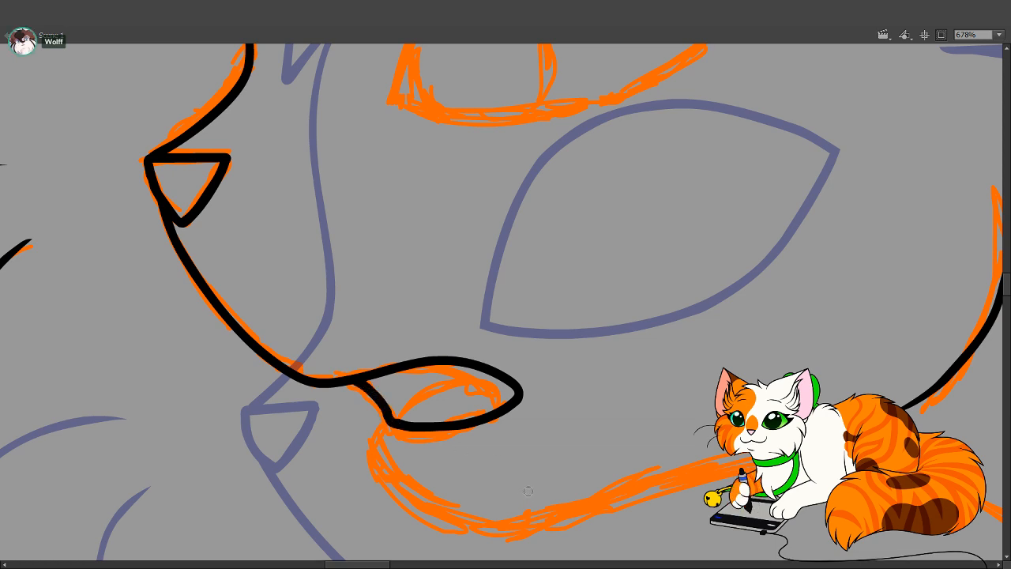
mouse_move(526, 503)
mouse_down()
mouse_move(469, 260)
mouse_move(398, 312)
mouse_up()
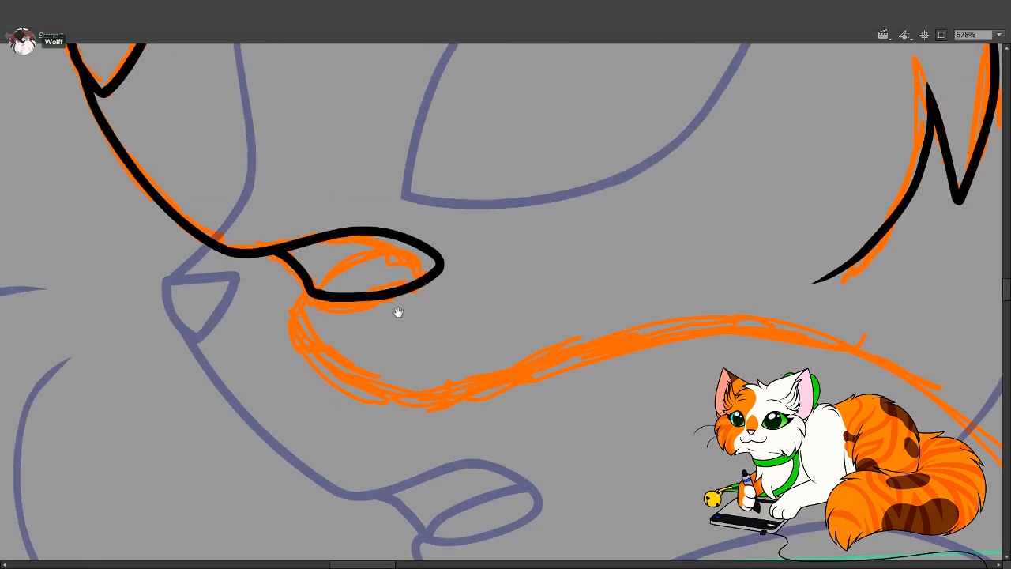
key(ctrl+z)
drag(272, 250, 316, 294)
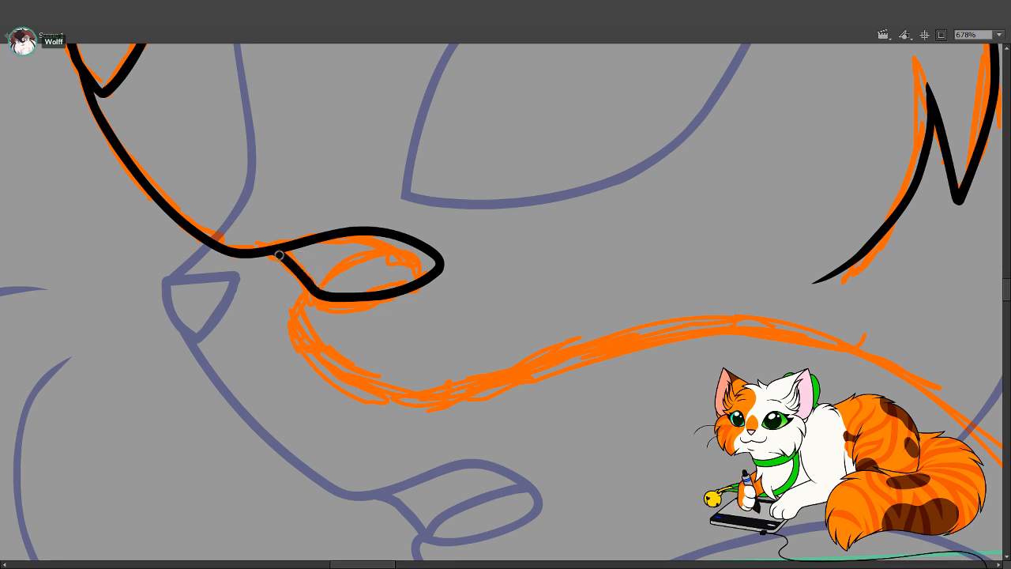
key(ctrl+z)
mouse_move(273, 251)
mouse_down()
mouse_move(320, 293)
mouse_move(338, 266)
mouse_move(425, 251)
mouse_up()
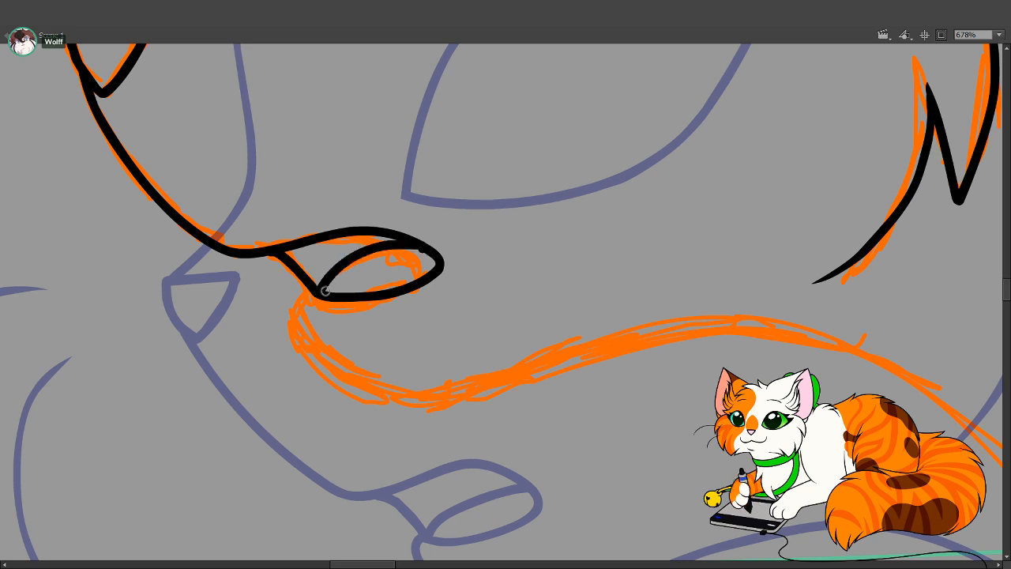
Undo the tongue line and redraw it inside the mouth as a flatter curve to the upper edge of the mouth corner
key(ctrl+z)
mouse_move(319, 289)
mouse_down()
mouse_move(346, 262)
mouse_move(416, 244)
mouse_move(431, 256)
mouse_up()
key(v)
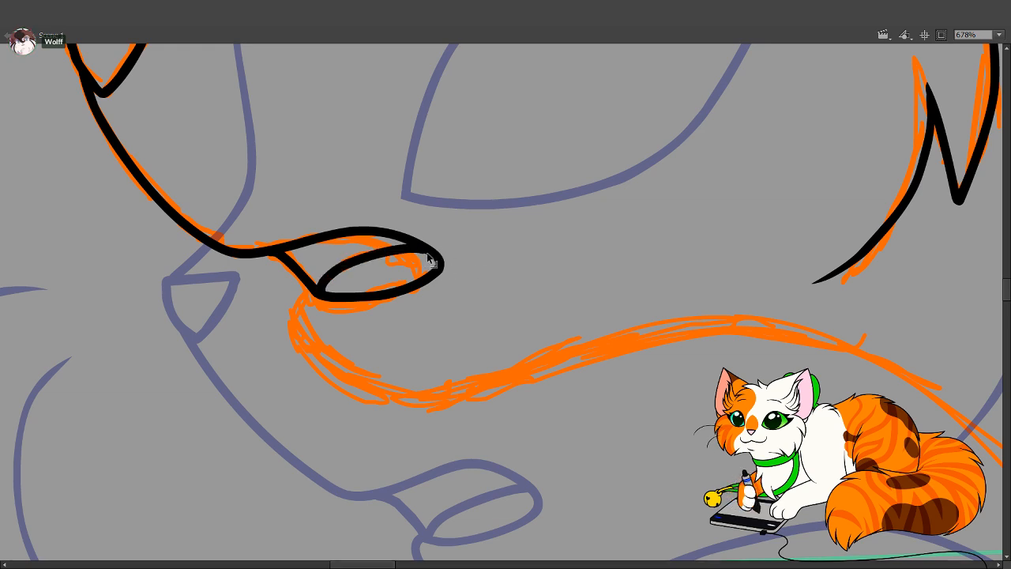
Ink the chin, jaw and throat in white as one long line from below the mouth down the neck
drag(556, 299, 476, 325)
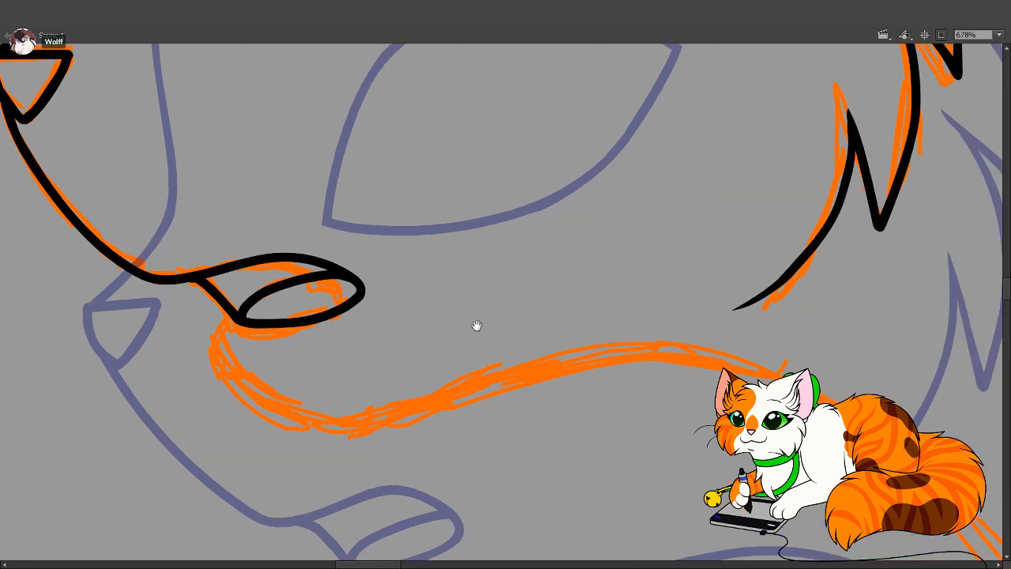
ctrl+shift+click(537, 263)
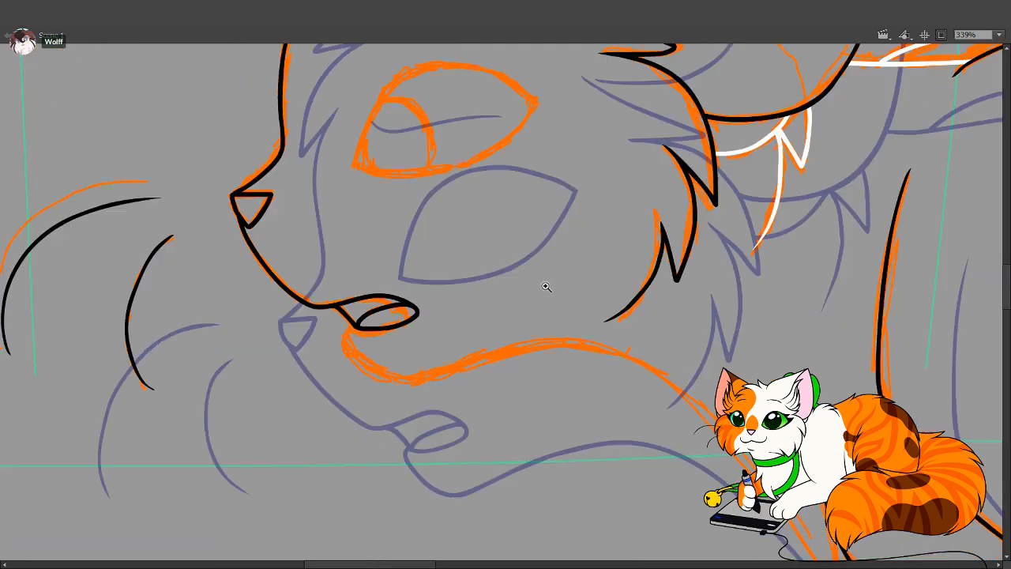
drag(502, 372, 444, 298)
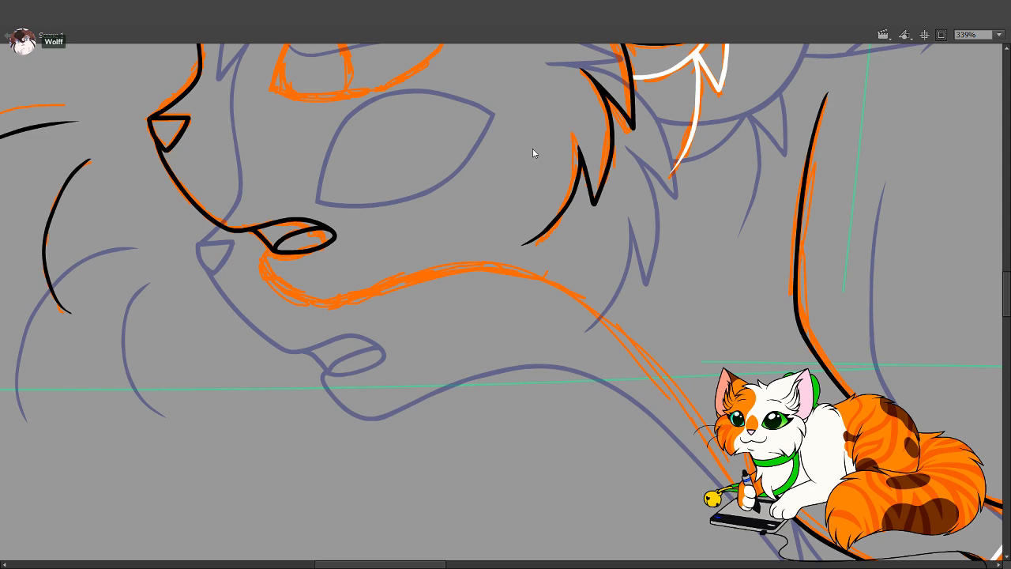
drag(237, 219, 861, 564)
drag(496, 328, 523, 399)
key(ctrl+minus)
drag(260, 181, 803, 524)
drag(620, 365, 618, 385)
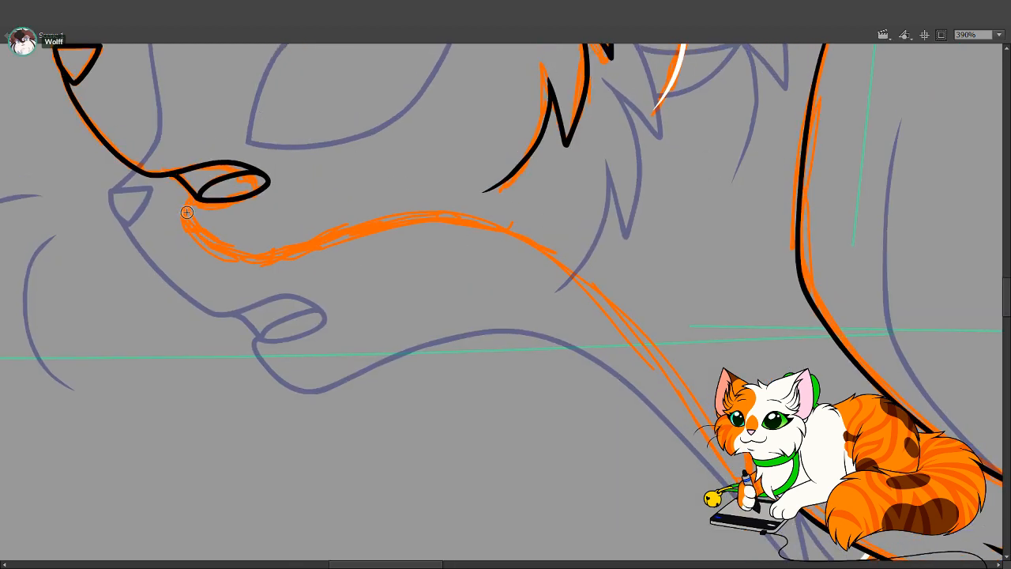
mouse_move(188, 197)
mouse_down()
mouse_move(216, 253)
mouse_move(247, 267)
mouse_move(442, 222)
mouse_move(514, 237)
mouse_move(637, 336)
mouse_move(709, 433)
mouse_up()
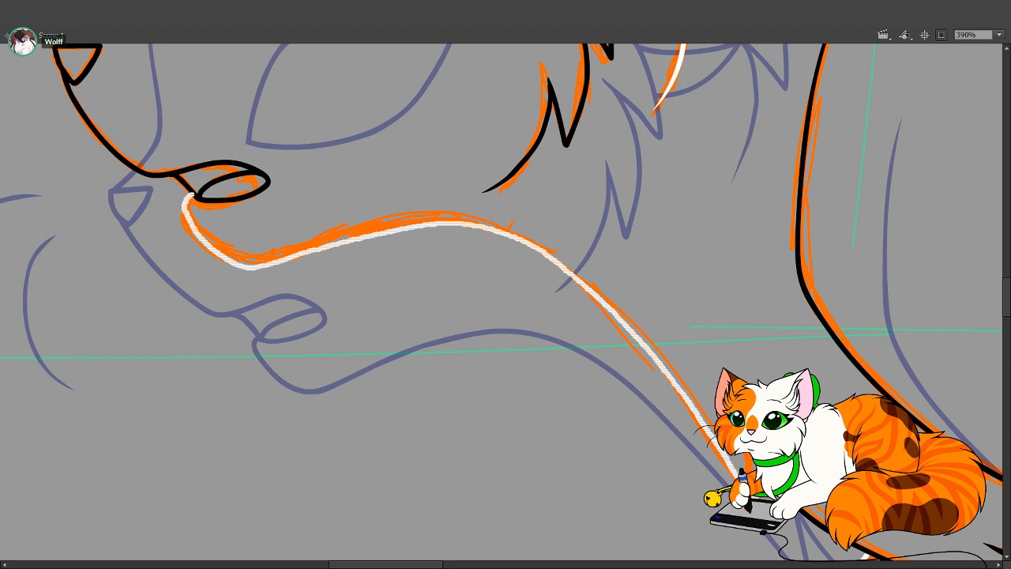
drag(737, 477, 723, 324)
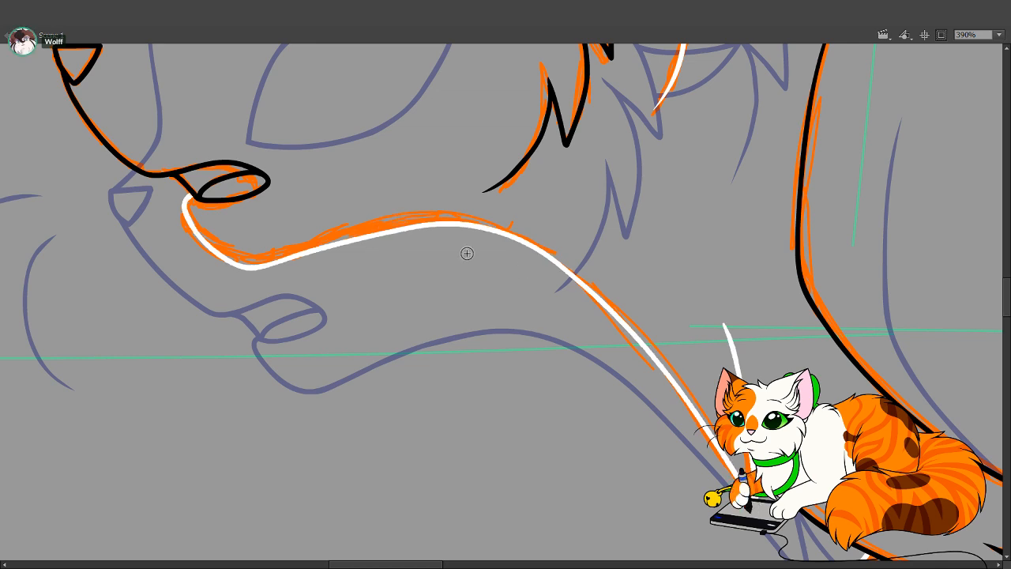
Bend both edges of the white jaw line's middle stretch up onto the orange sketch, keeping the line width even
key(v)
mouse_move(364, 235)
mouse_down()
mouse_move(451, 215)
mouse_move(511, 230)
mouse_up()
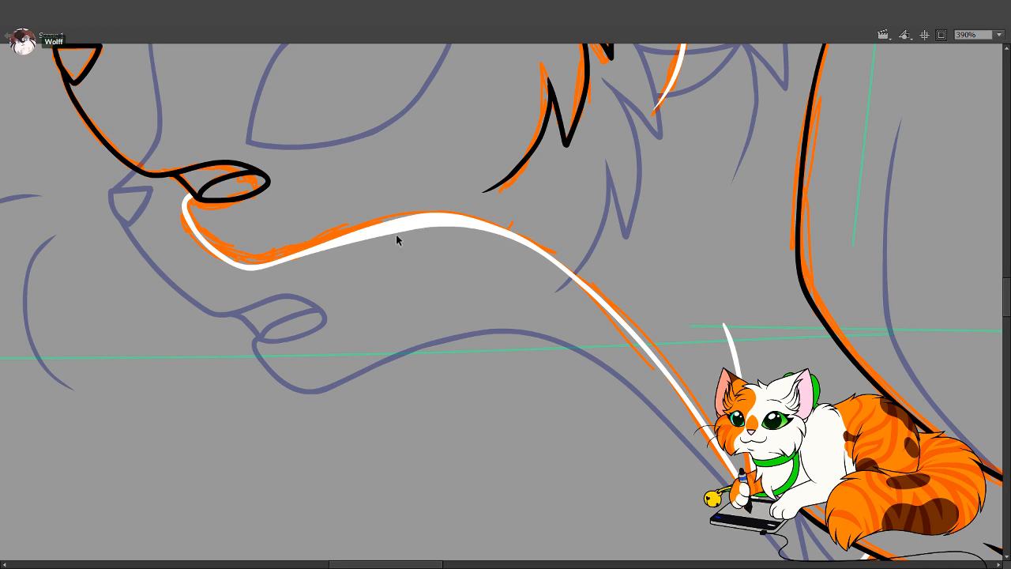
drag(407, 229, 437, 219)
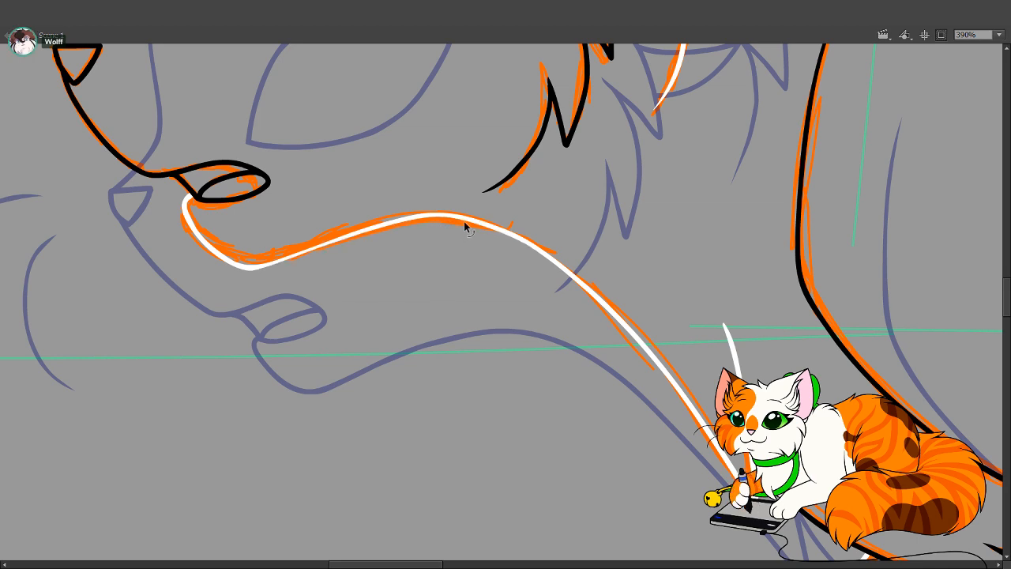
drag(299, 254, 298, 257)
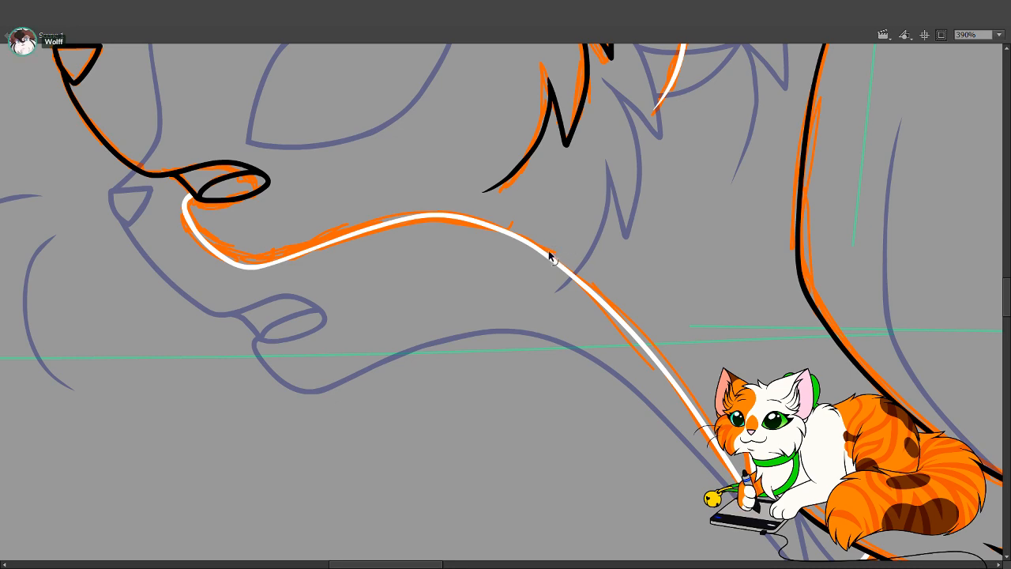
Look over the line art of the head, neck and body
key(space)
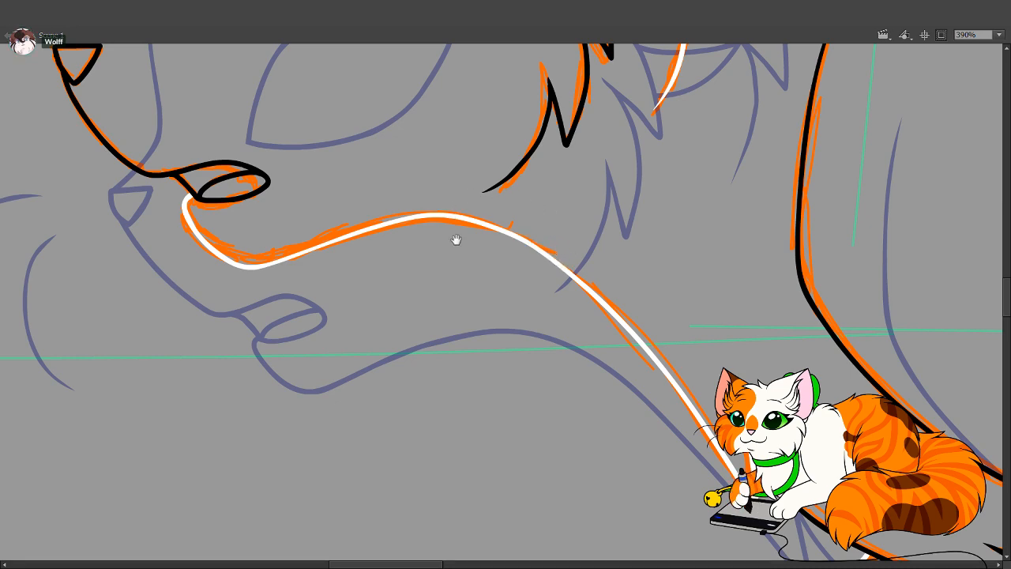
drag(404, 81, 435, 347)
drag(437, 293, 452, 383)
drag(431, 465, 479, 251)
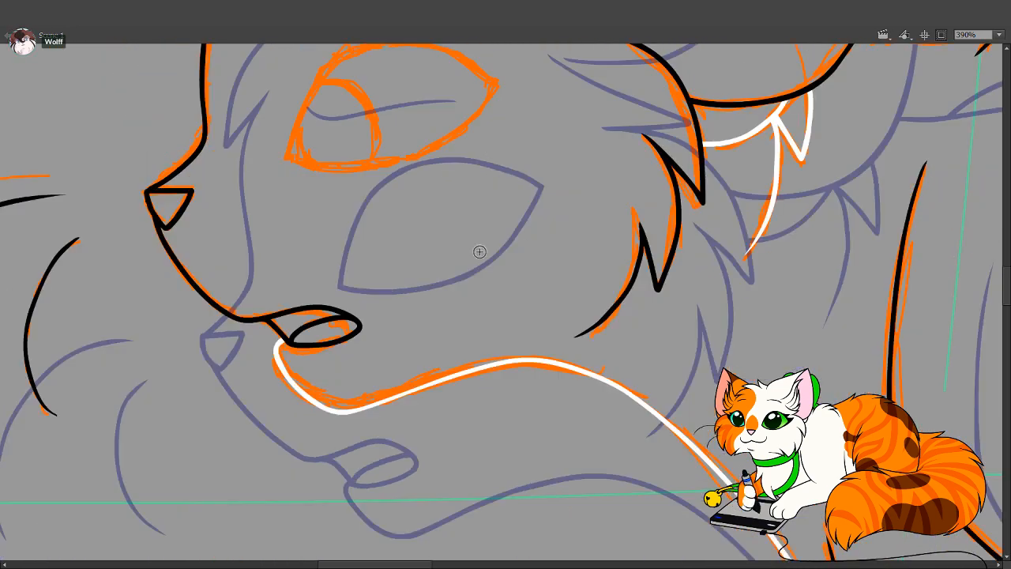
drag(482, 422, 387, 269)
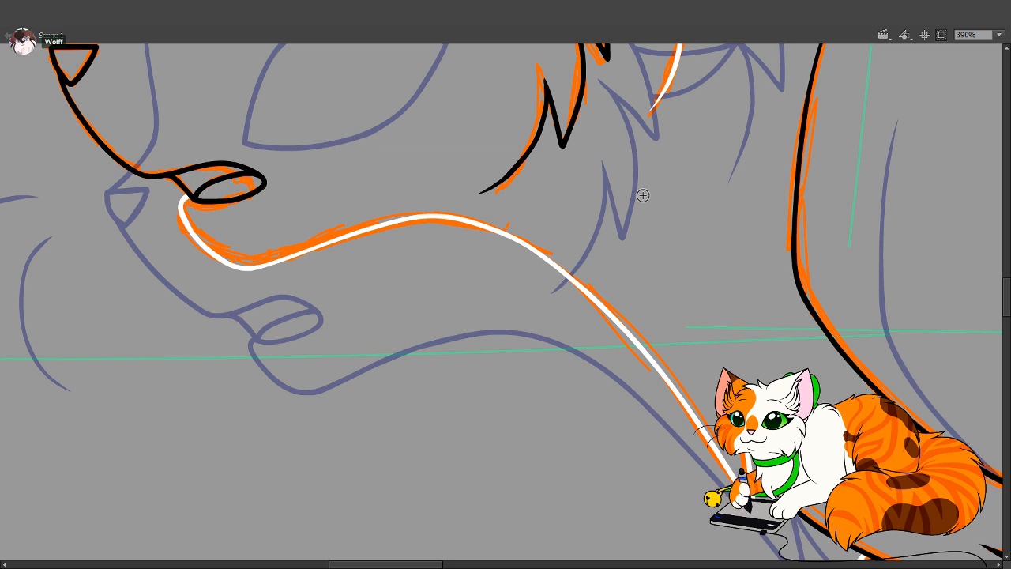
mouse_move(630, 477)
mouse_down()
mouse_move(361, 293)
mouse_move(537, 273)
mouse_move(298, 409)
mouse_up()
drag(389, 292, 312, 412)
drag(430, 406, 387, 537)
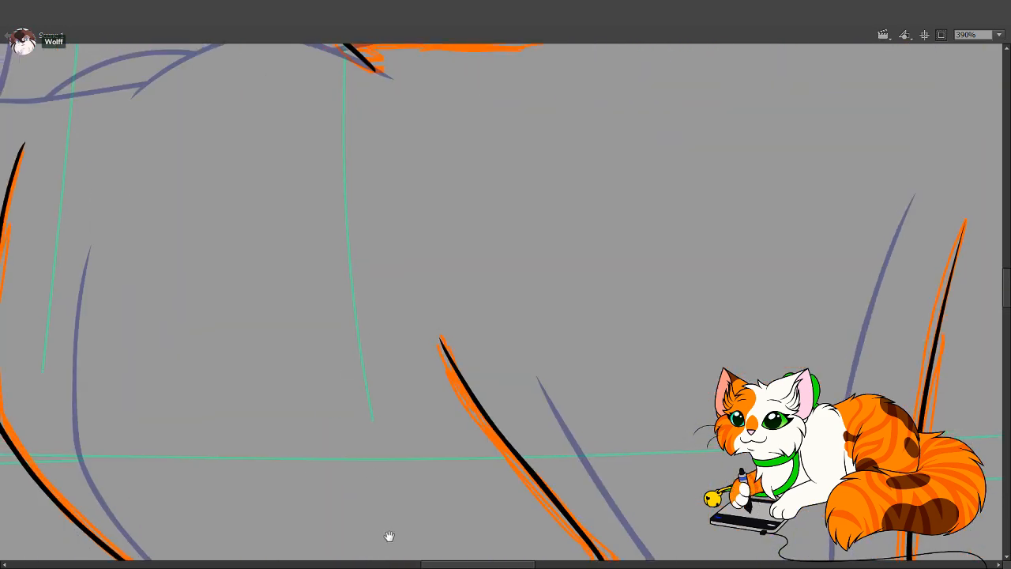
drag(481, 300, 481, 497)
drag(259, 205, 362, 368)
mouse_move(434, 383)
mouse_down()
mouse_move(368, 384)
mouse_move(462, 289)
mouse_move(671, 383)
mouse_move(656, 393)
mouse_up()
Ink the brow line above the eye in black with a thin, slightly curved stroke
drag(603, 350, 615, 247)
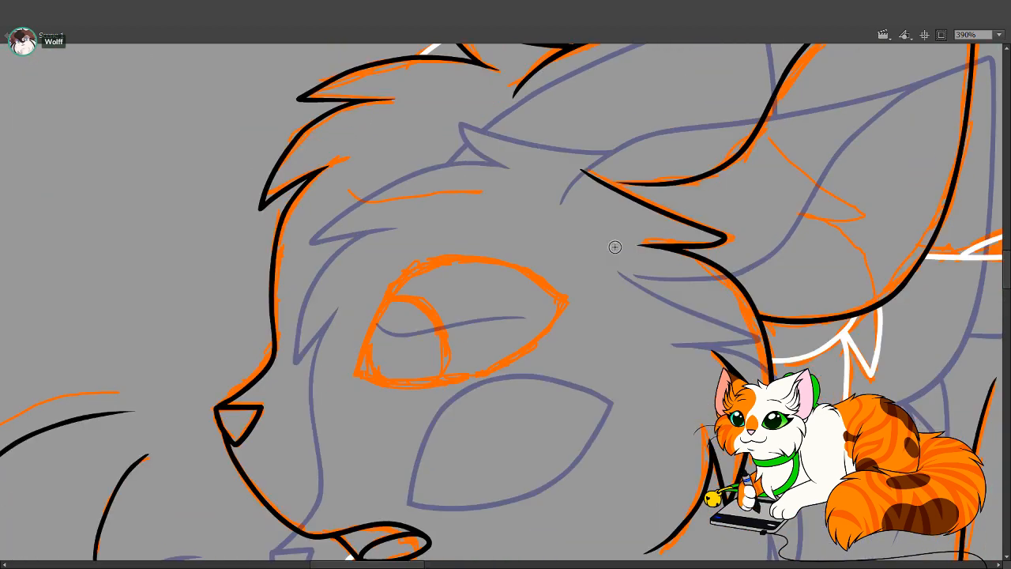
drag(420, 218, 356, 309)
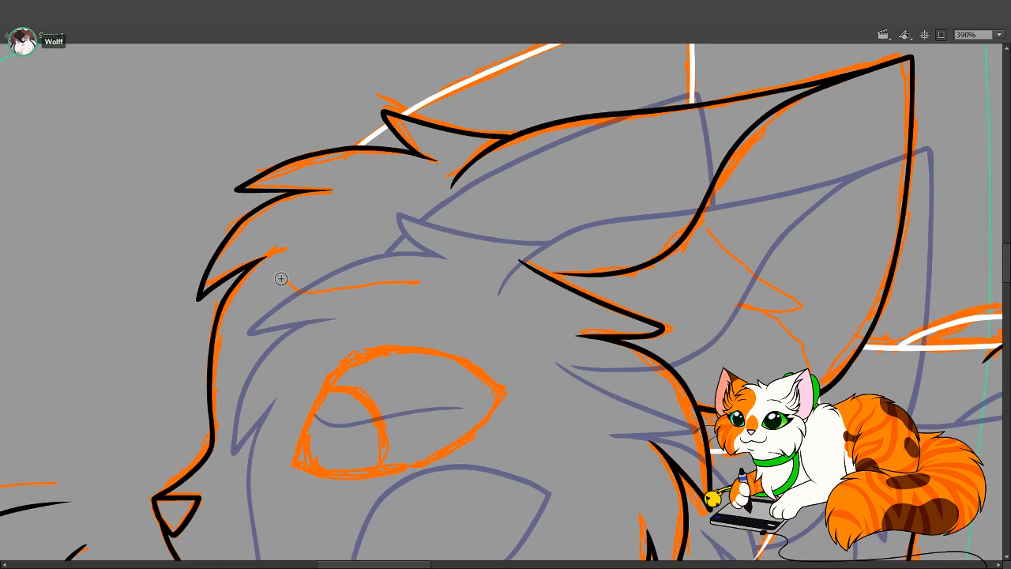
mouse_move(282, 278)
mouse_down()
mouse_move(341, 292)
mouse_move(428, 281)
mouse_up()
key(ctrl+z)
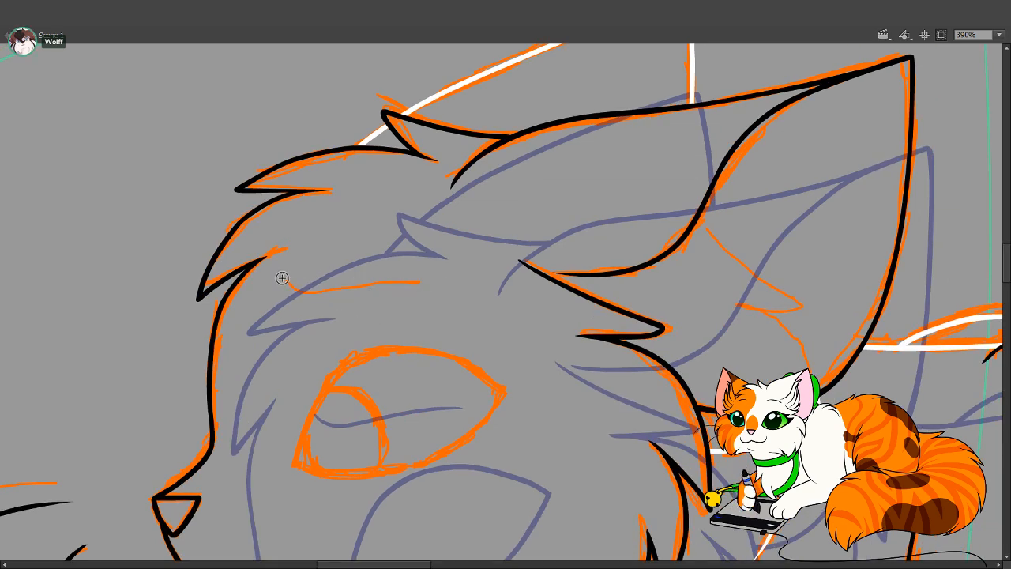
mouse_move(282, 278)
mouse_down()
mouse_move(305, 292)
mouse_move(426, 282)
mouse_up()
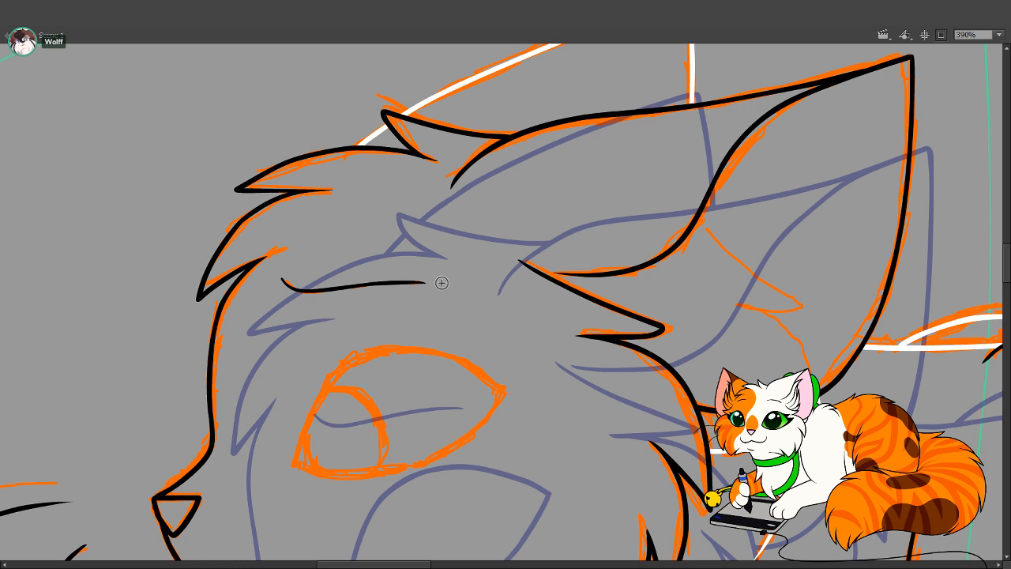
drag(478, 334, 466, 260)
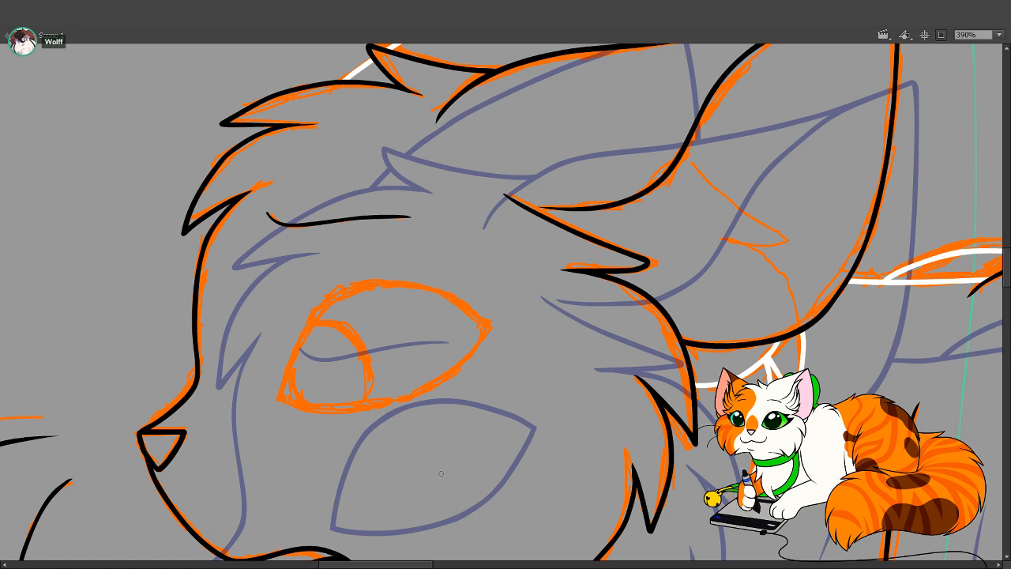
mouse_move(278, 423)
mouse_down()
mouse_move(274, 373)
mouse_move(300, 293)
mouse_move(318, 281)
mouse_up()
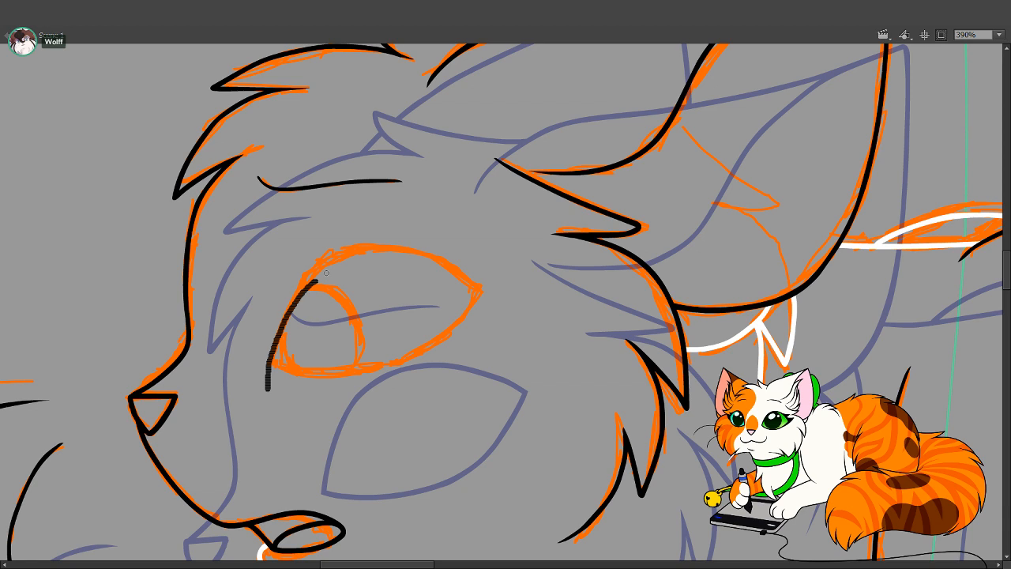
key(ctrl+z)
mouse_move(270, 382)
mouse_down()
mouse_move(282, 316)
mouse_move(338, 255)
mouse_up()
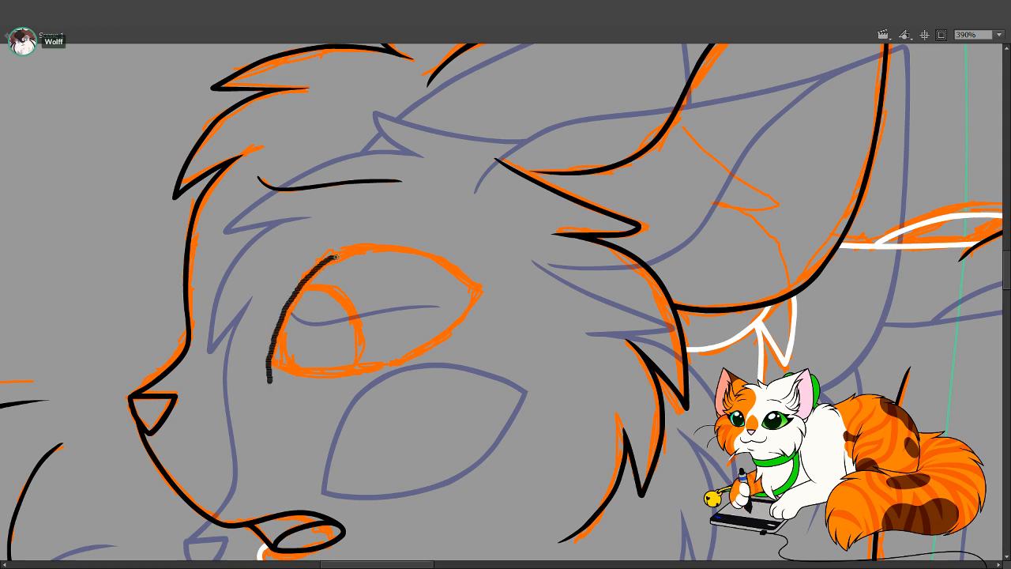
key(ctrl+z)
mouse_move(271, 385)
mouse_down()
mouse_move(303, 279)
mouse_move(352, 250)
mouse_move(411, 247)
mouse_move(466, 269)
mouse_move(547, 373)
mouse_up()
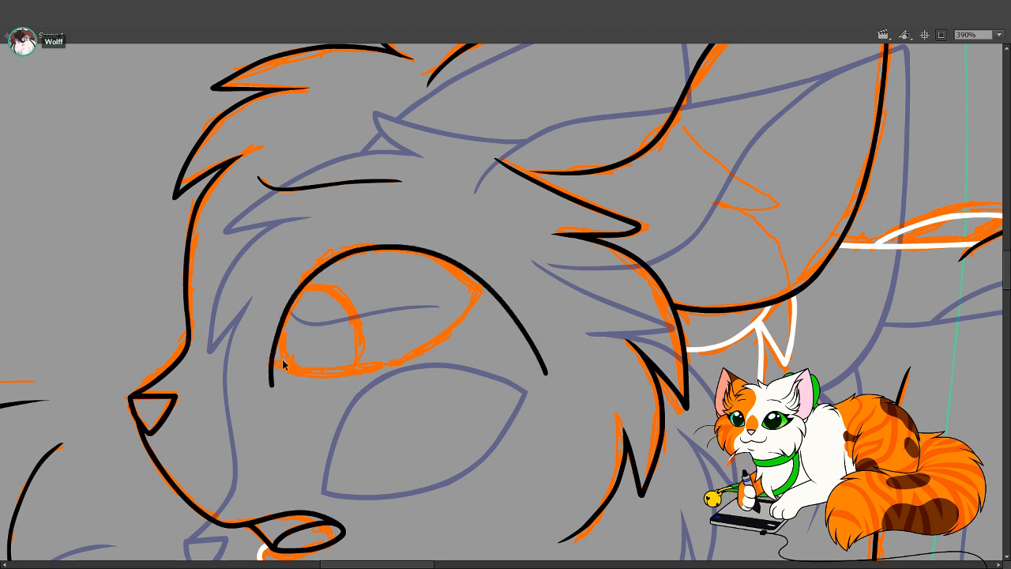
key(ctrl+z)
drag(271, 385, 284, 314)
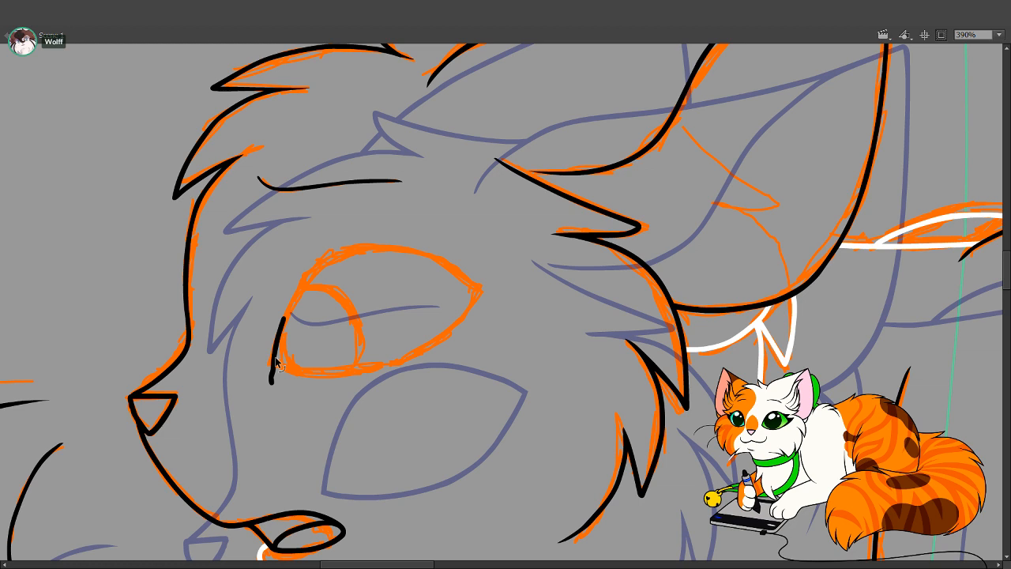
key(ctrl+z)
mouse_move(271, 385)
mouse_down()
mouse_move(280, 330)
mouse_move(316, 269)
mouse_move(341, 253)
mouse_move(422, 252)
mouse_move(448, 268)
mouse_move(529, 374)
mouse_up()
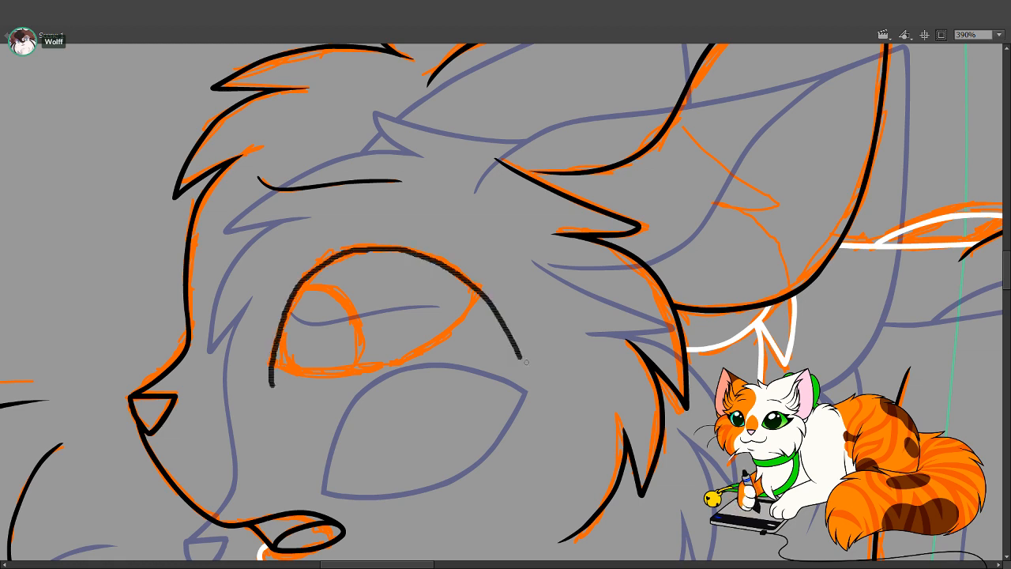
key(ctrl+z)
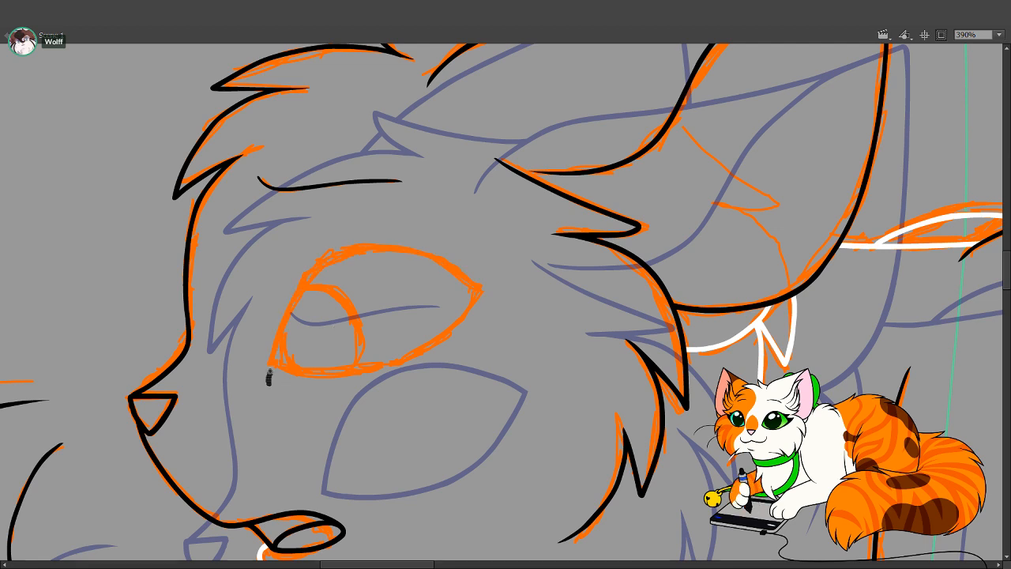
mouse_move(268, 377)
mouse_down()
mouse_move(293, 292)
mouse_move(362, 250)
mouse_up()
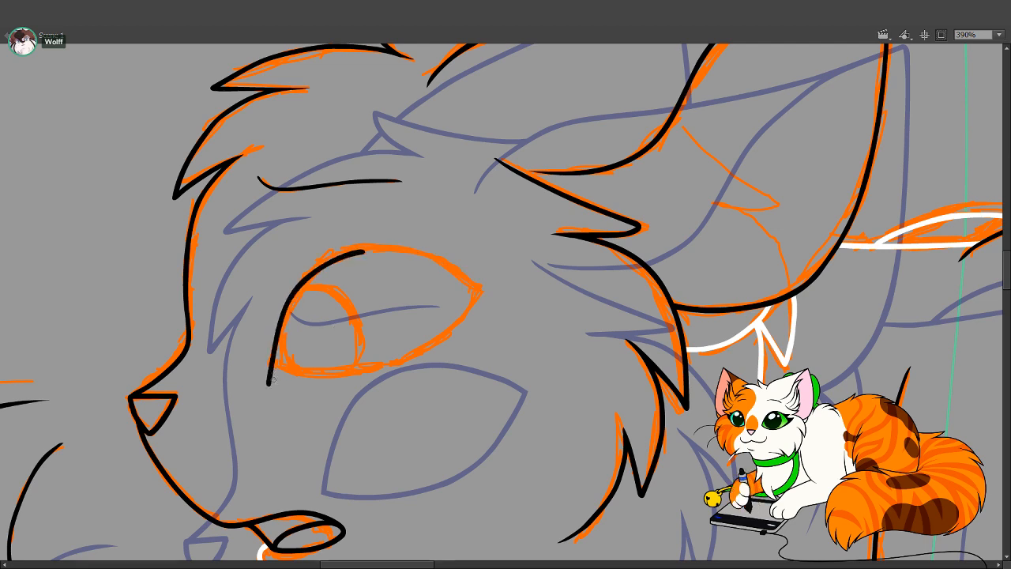
key(ctrl+z)
Ink the upper eye outline in black as one arch extending past both eye corners
mouse_move(271, 382)
mouse_down()
mouse_move(292, 294)
mouse_move(351, 252)
mouse_move(442, 258)
mouse_move(524, 371)
mouse_up()
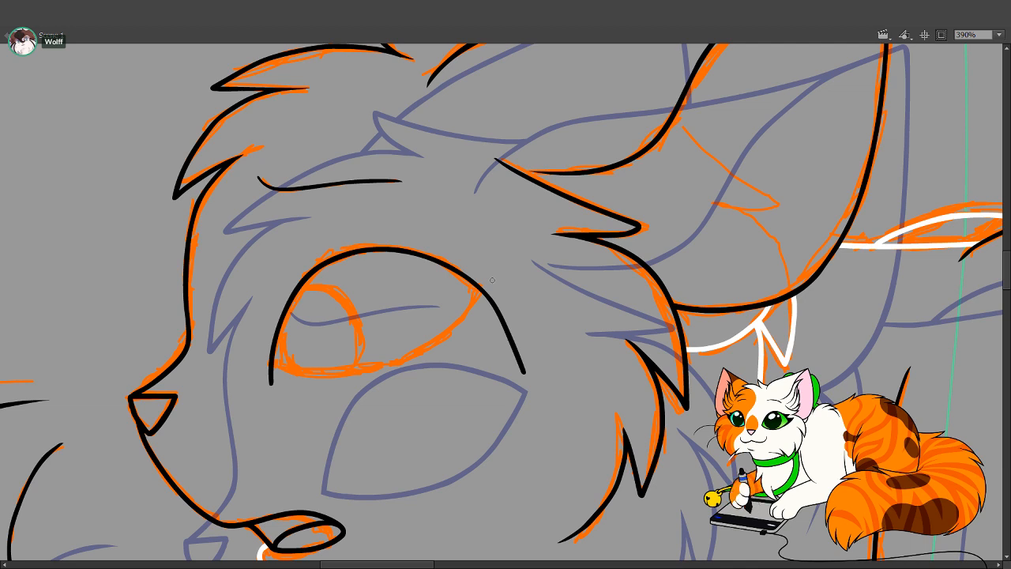
drag(355, 395, 349, 405)
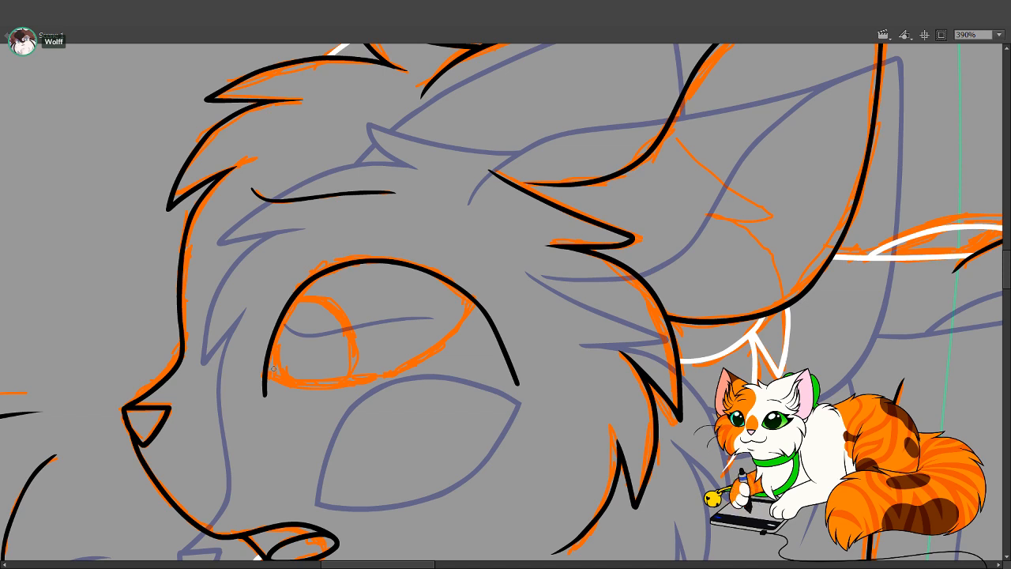
mouse_move(268, 382)
mouse_down()
mouse_move(316, 385)
mouse_move(412, 353)
mouse_up()
key(ctrl+z)
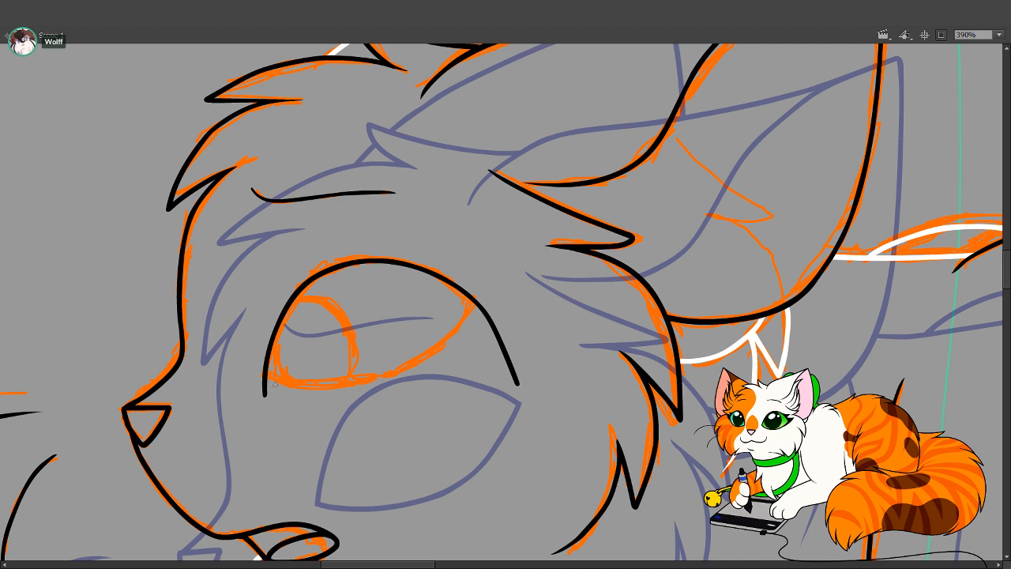
mouse_move(244, 370)
mouse_down()
mouse_move(294, 384)
mouse_move(425, 346)
mouse_move(487, 259)
mouse_up()
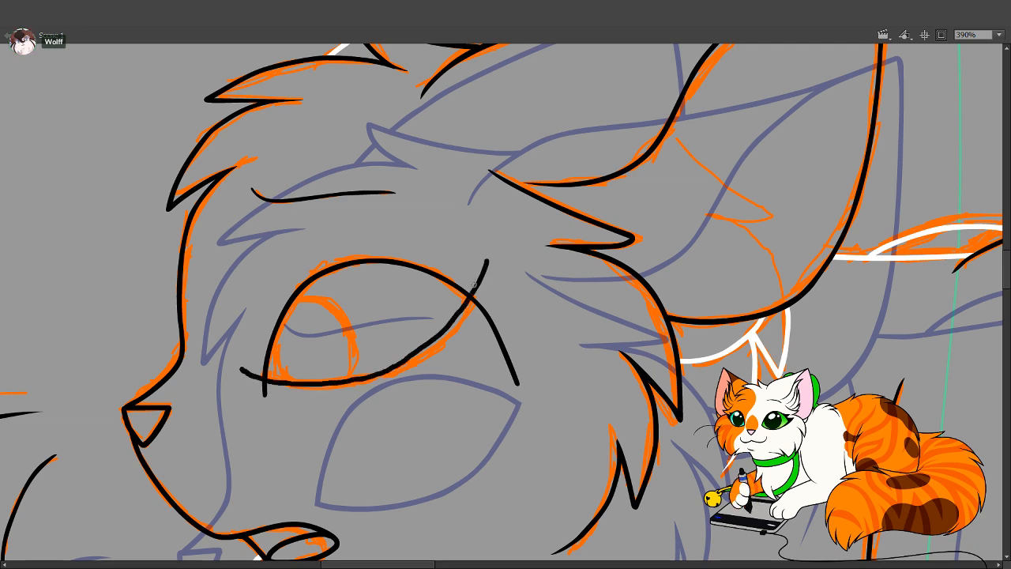
key(ctrl+z)
mouse_move(249, 372)
mouse_down()
mouse_move(313, 384)
mouse_move(410, 363)
mouse_move(455, 329)
mouse_move(492, 260)
mouse_up()
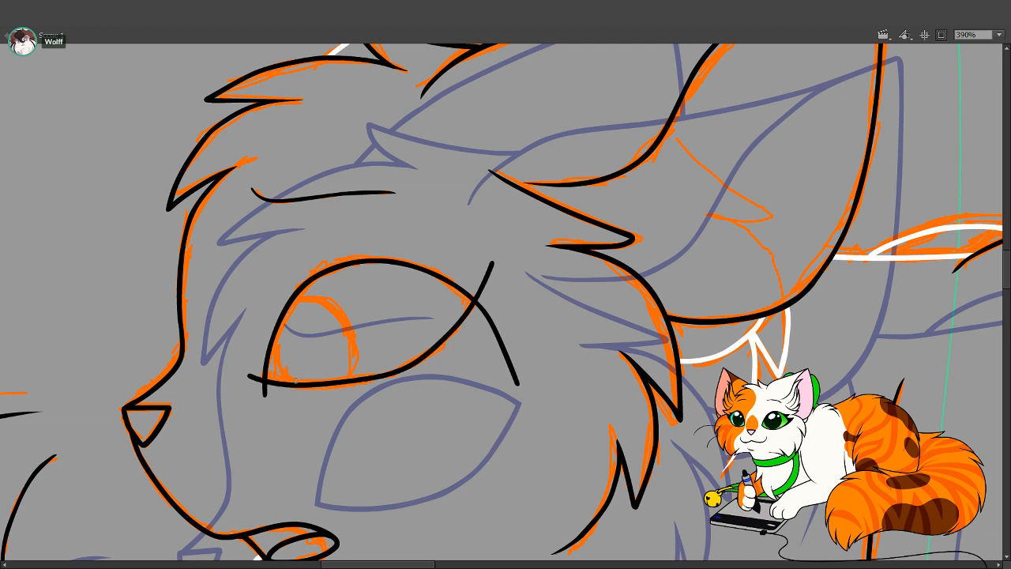
key(ctrl+z)
mouse_move(249, 375)
mouse_down()
mouse_move(338, 379)
mouse_move(369, 368)
mouse_up()
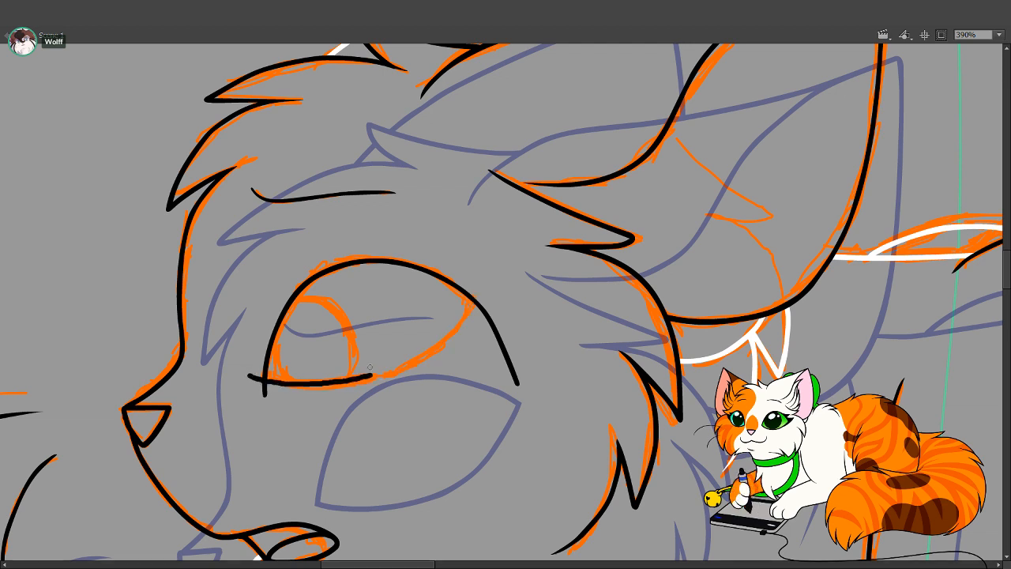
key(ctrl+z)
Ink the lower eye outline across both corners, and remove the line ends that overshoot the eye shape
mouse_move(241, 371)
mouse_down()
mouse_move(302, 385)
mouse_move(356, 383)
mouse_move(433, 348)
mouse_move(487, 259)
mouse_up()
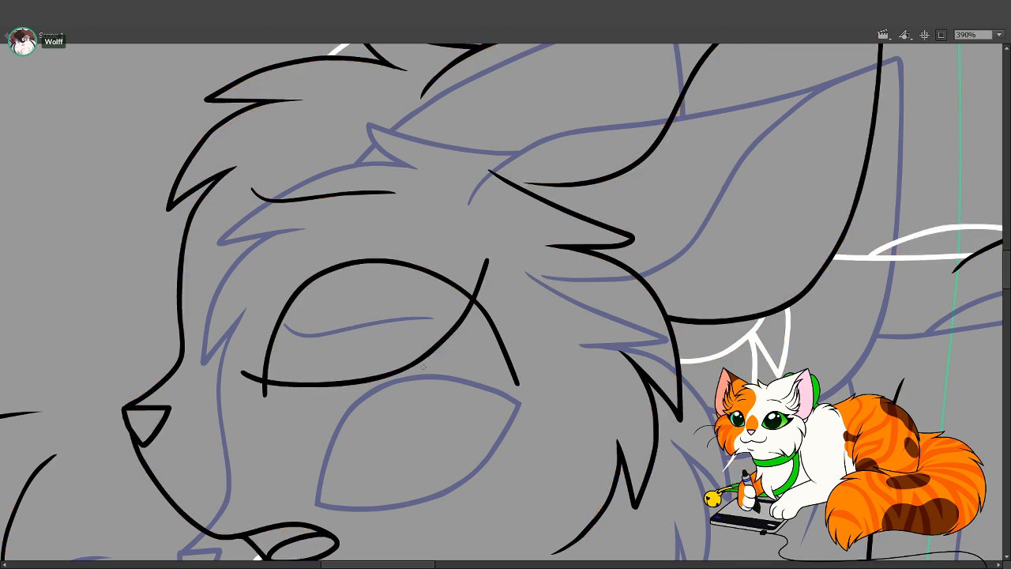
drag(399, 368, 402, 367)
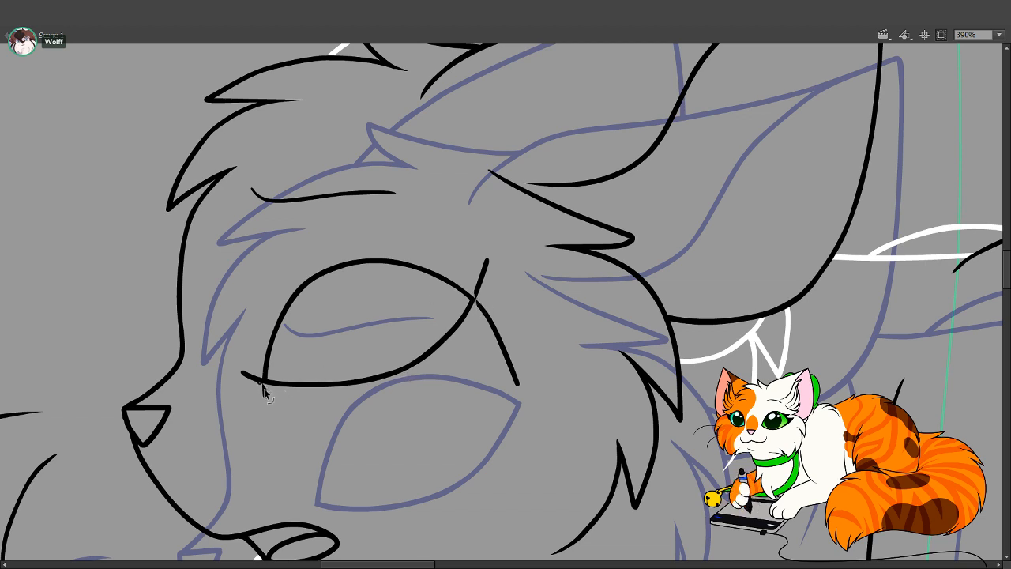
click(500, 309)
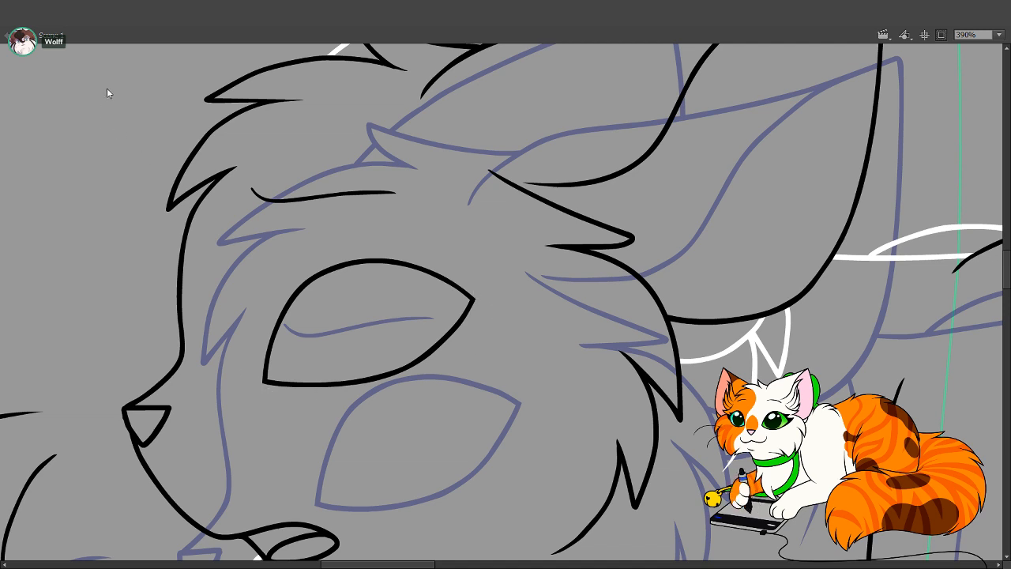
Select the whole eye outline and nudge it slightly upward
drag(434, 374, 444, 387)
click(382, 391)
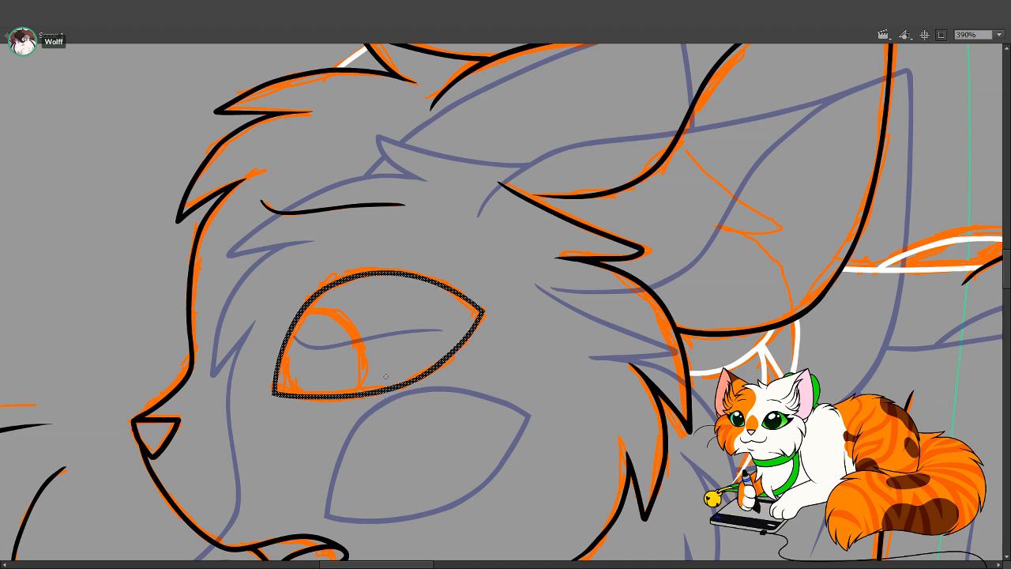
key(Up)
key(Up)
key(Up)
key(Up)
key(Up)
key(Up)
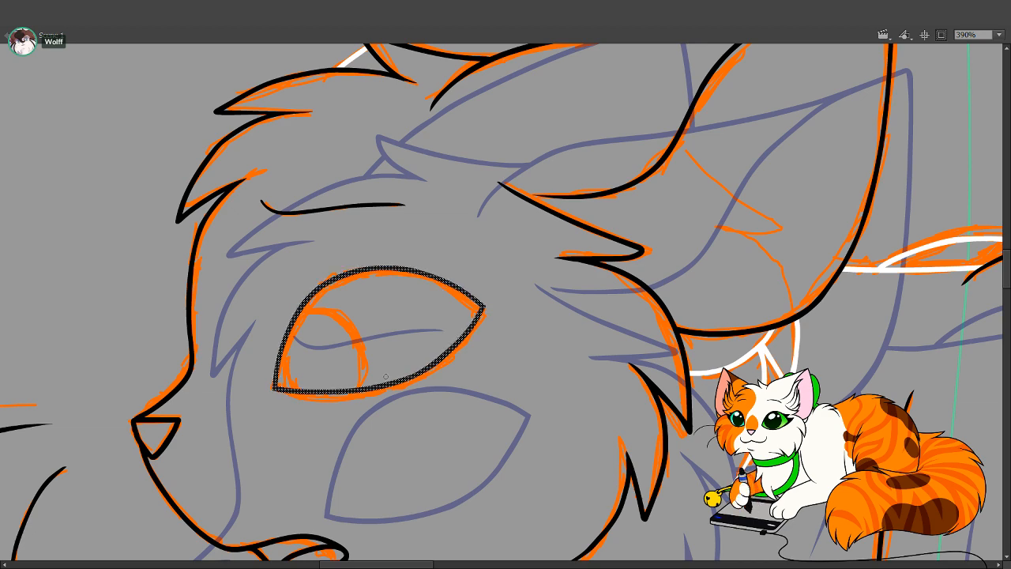
Deselect the eye outline and examine the inked line art of the head and whiskers on the current frame
key(ctrl+d)
mouse_move(514, 481)
mouse_down()
mouse_move(429, 340)
mouse_move(439, 389)
mouse_up()
drag(421, 373, 469, 461)
mouse_move(429, 406)
mouse_down()
mouse_move(444, 461)
mouse_move(507, 345)
mouse_move(634, 182)
mouse_up()
drag(561, 286, 483, 379)
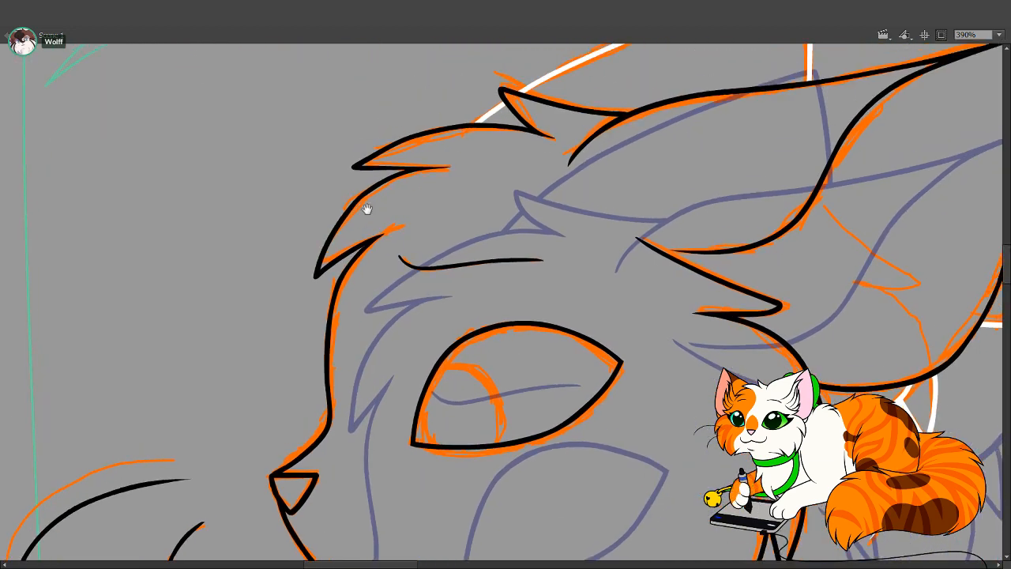
key(ctrl+a)
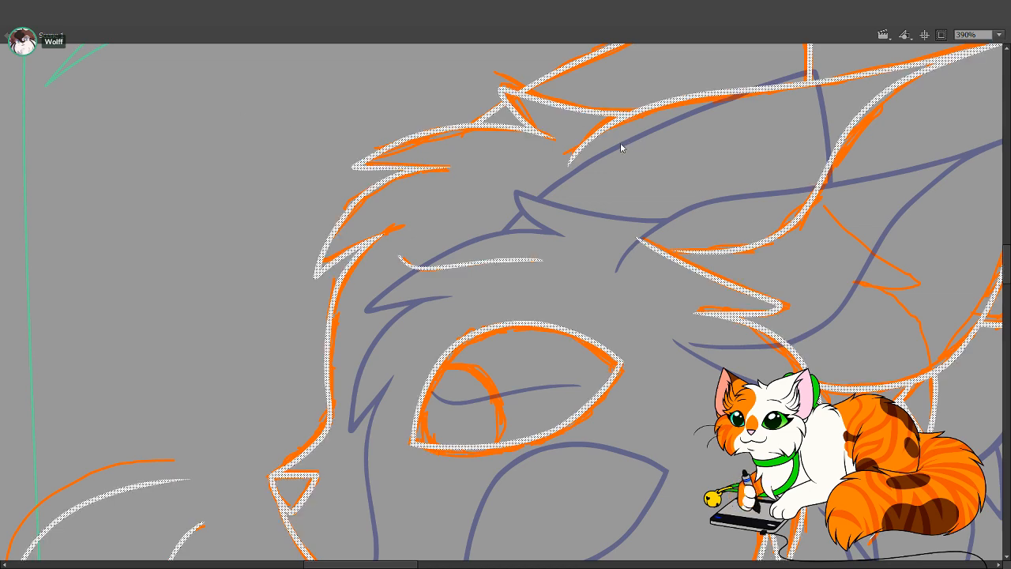
key(ctrl+d)
drag(291, 370, 457, 241)
drag(474, 444, 531, 347)
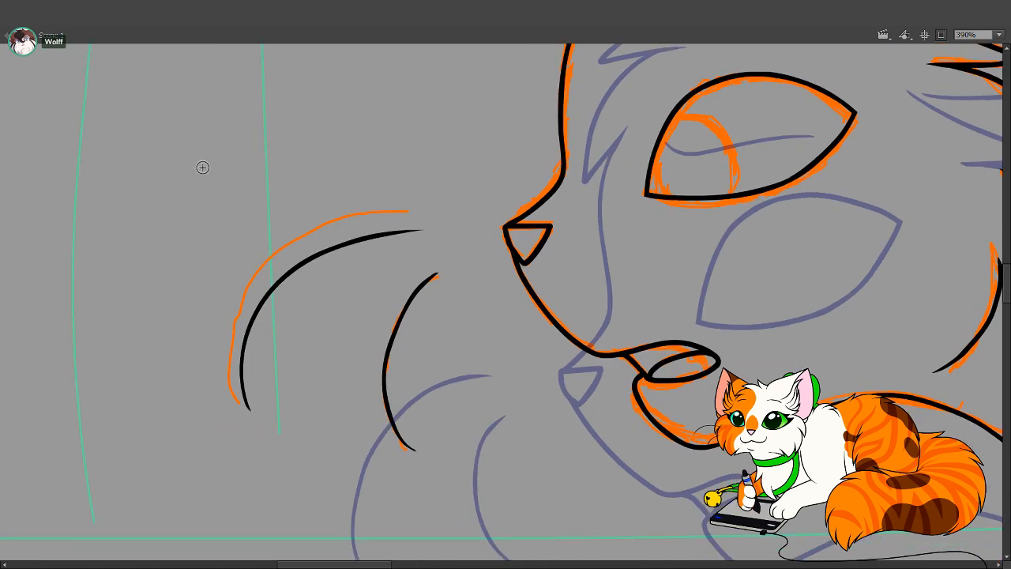
Advance to the next frame and ink the shorter whisker curve nearest the muzzle, following the orange sketch
key(.)
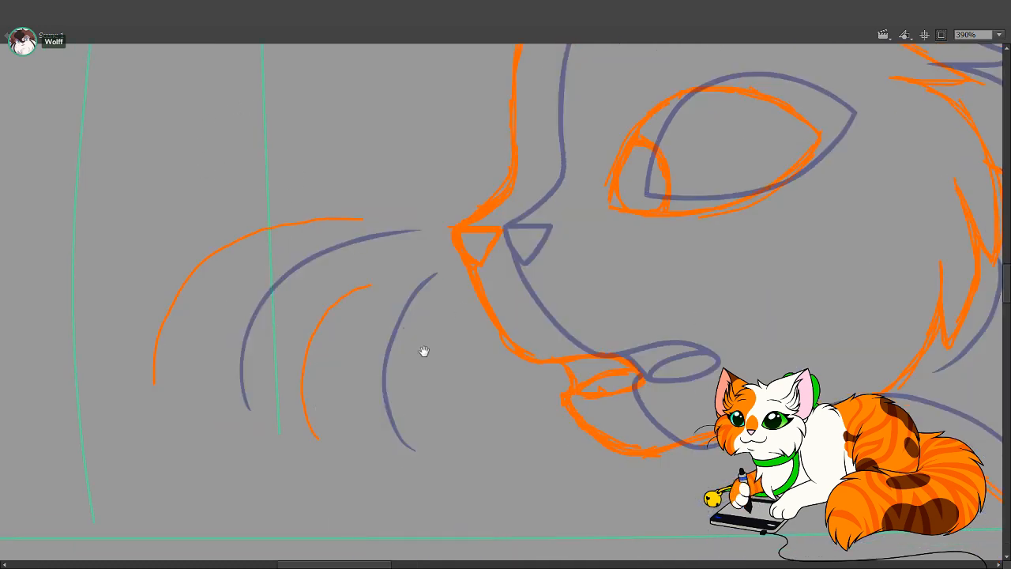
drag(424, 350, 448, 368)
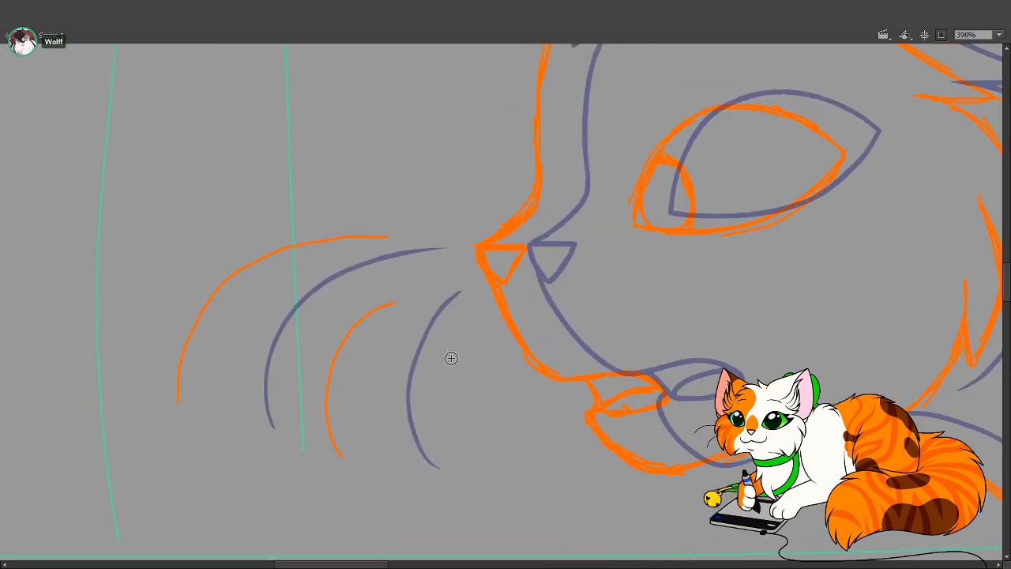
mouse_move(342, 459)
mouse_down()
mouse_move(324, 392)
mouse_move(342, 346)
mouse_move(395, 305)
mouse_up()
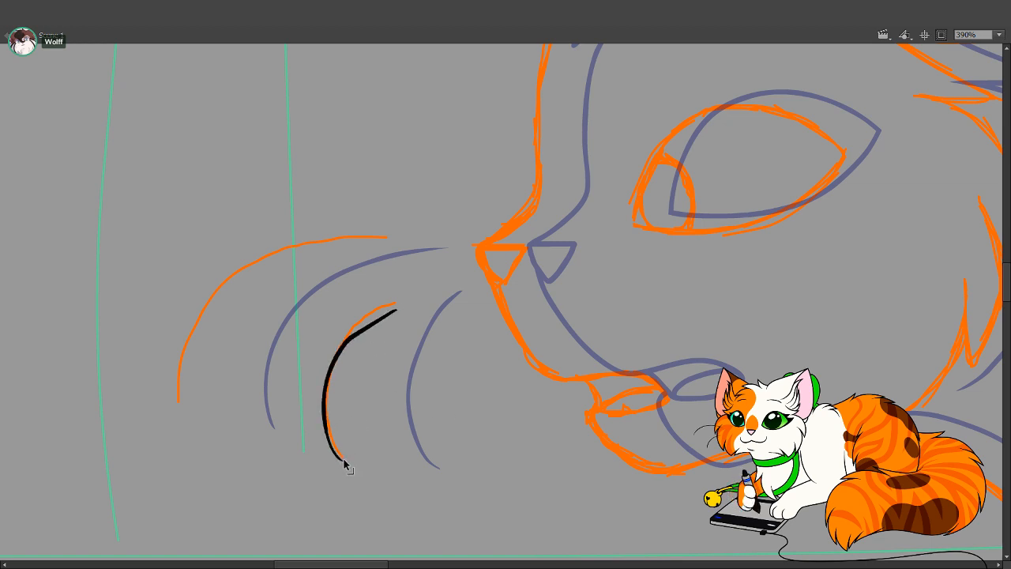
key(ctrl+z)
mouse_move(342, 460)
mouse_down()
mouse_move(322, 420)
mouse_move(335, 338)
mouse_move(412, 297)
mouse_up()
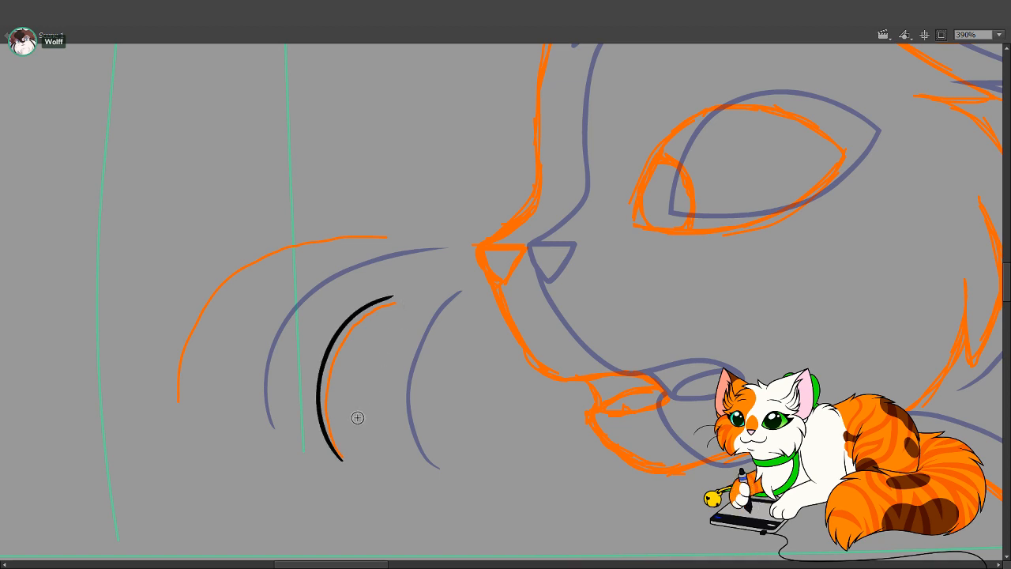
key(ctrl+z)
mouse_move(341, 460)
mouse_down()
mouse_move(322, 410)
mouse_move(327, 361)
mouse_move(353, 319)
mouse_move(399, 296)
mouse_up()
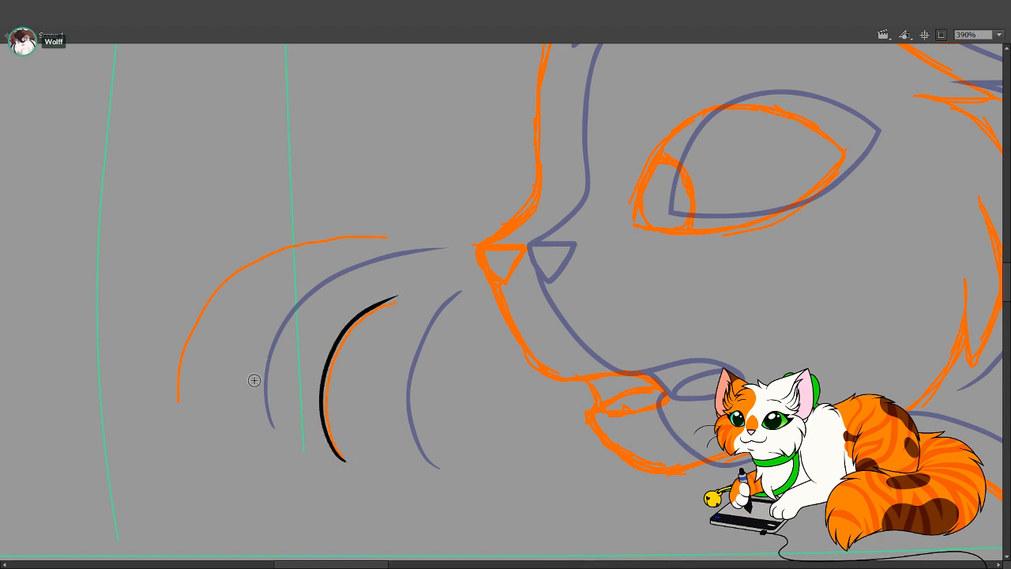
Ink the longer outer whisker curve in front of the muzzle, following the orange sketch
mouse_move(192, 417)
mouse_down()
mouse_move(189, 356)
mouse_move(251, 272)
mouse_move(328, 241)
mouse_move(407, 236)
mouse_up()
key(ctrl+z)
mouse_move(192, 419)
mouse_down()
mouse_move(194, 352)
mouse_move(246, 279)
mouse_move(338, 240)
mouse_move(403, 237)
mouse_up()
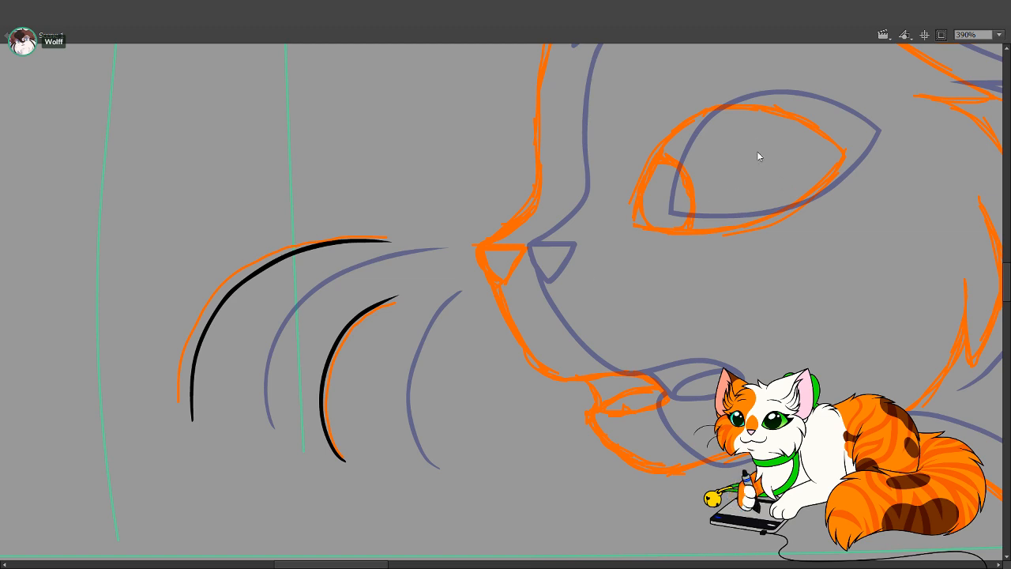
Ink the pointed fur tuft below the ear base and the upper cheek curve with its first spike
drag(545, 361, 396, 439)
mouse_move(486, 333)
mouse_down()
mouse_move(431, 397)
mouse_move(356, 435)
mouse_up()
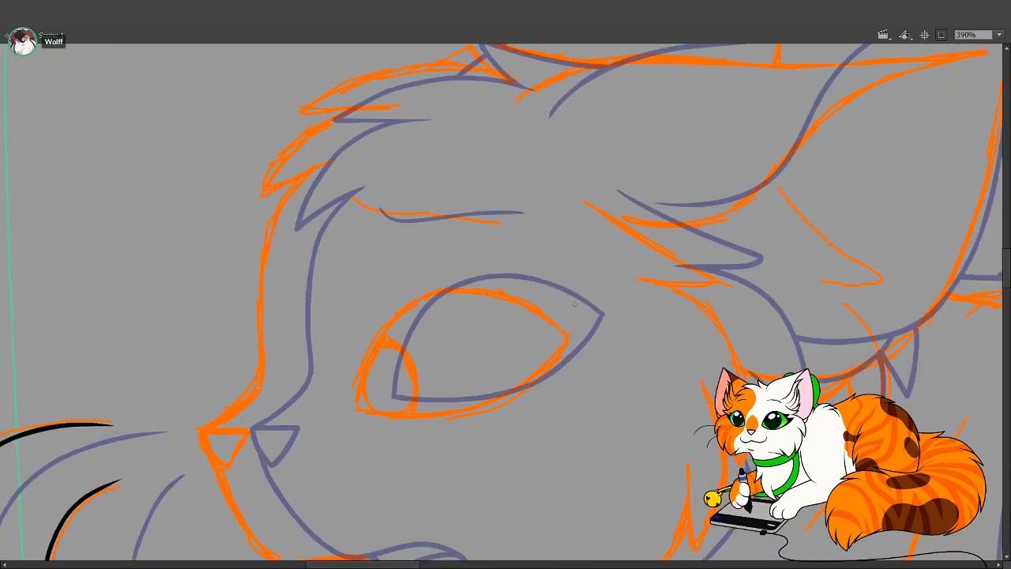
drag(604, 343, 485, 400)
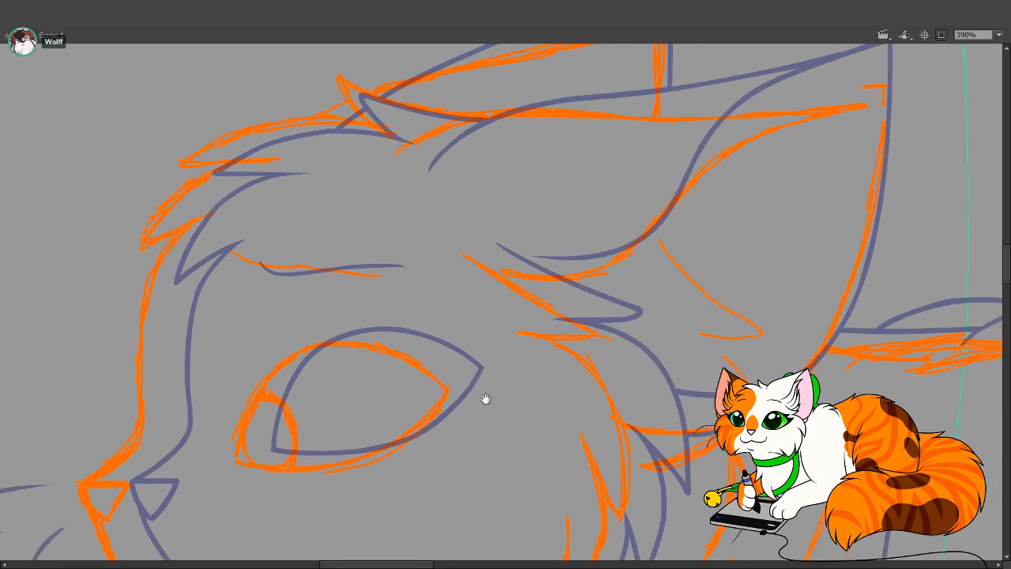
mouse_move(458, 252)
mouse_down()
mouse_move(593, 333)
mouse_move(513, 334)
mouse_up()
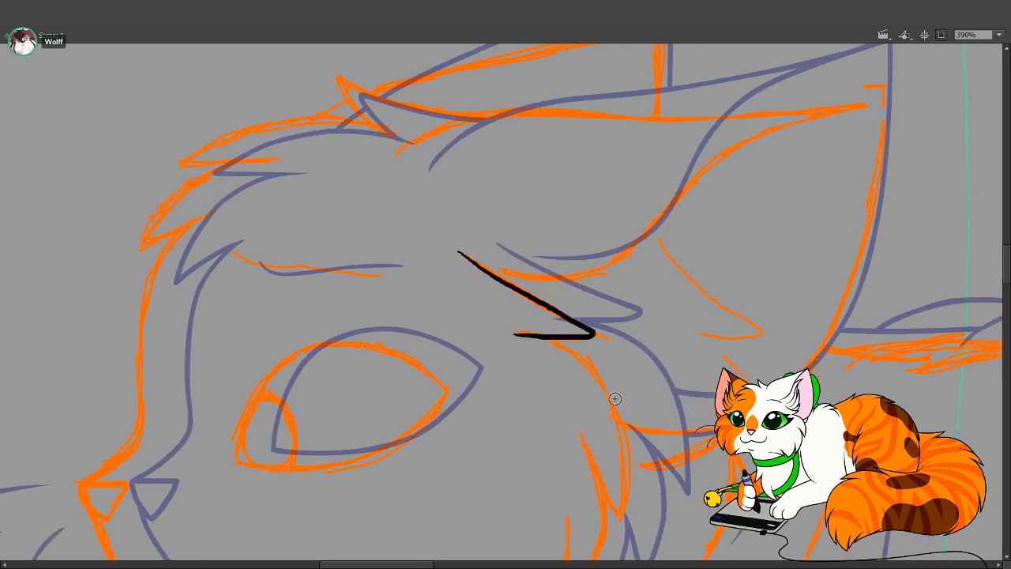
scroll(615, 289, down, 4)
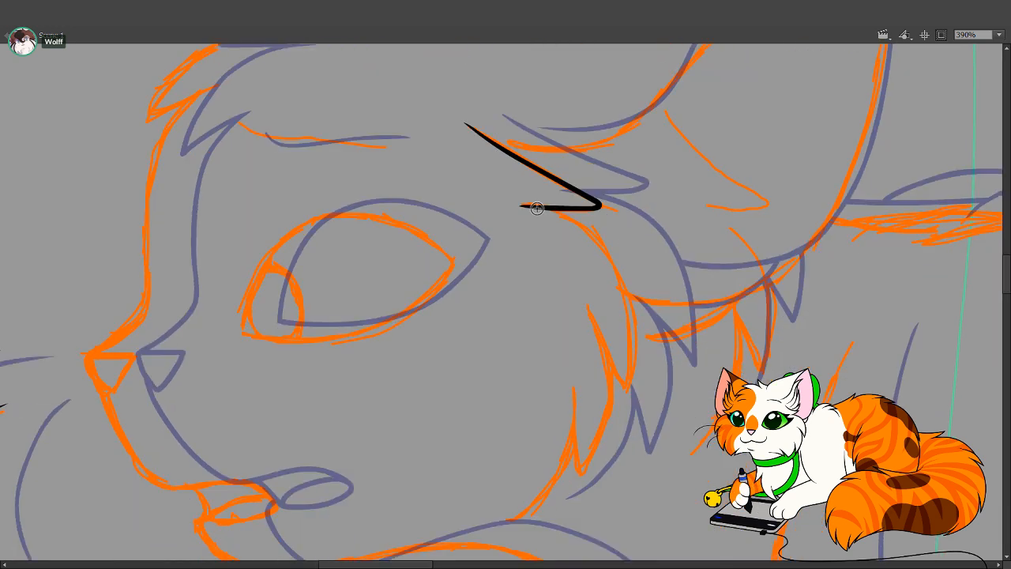
mouse_move(556, 210)
mouse_down()
mouse_move(617, 348)
mouse_move(586, 314)
mouse_move(601, 339)
mouse_move(593, 324)
mouse_move(610, 341)
mouse_up()
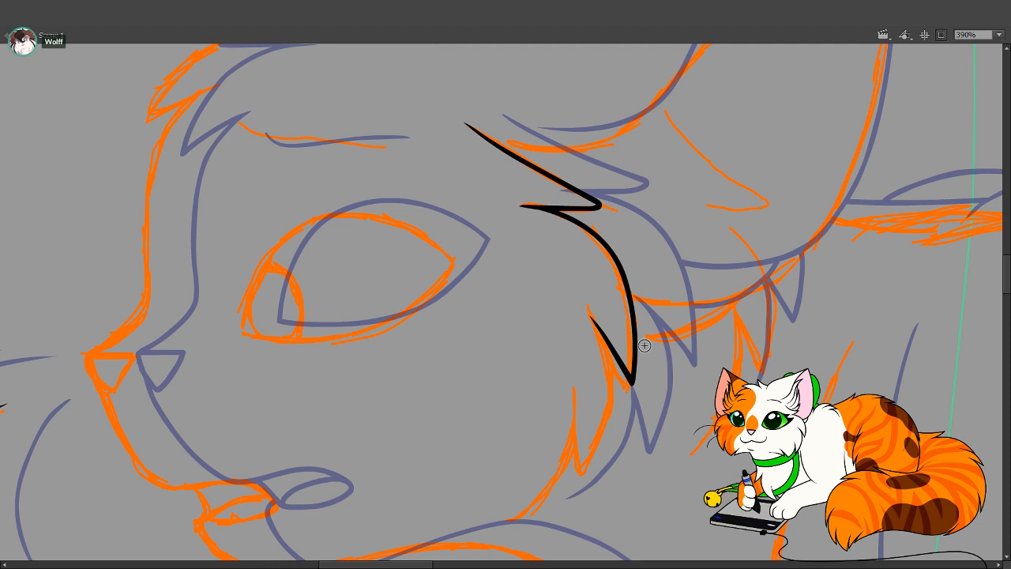
Ink the second cheek fur spike below the first, following the orange sketch
scroll(616, 271, down, 3)
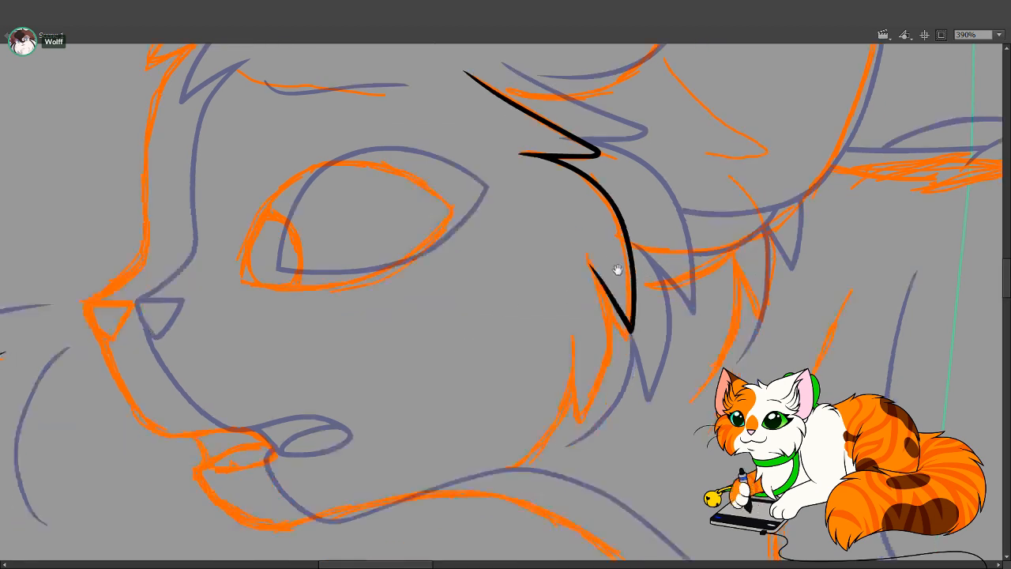
drag(602, 233, 589, 325)
key(ctrl+z)
mouse_move(589, 210)
mouse_down()
mouse_move(604, 282)
mouse_move(577, 355)
mouse_move(574, 278)
mouse_up()
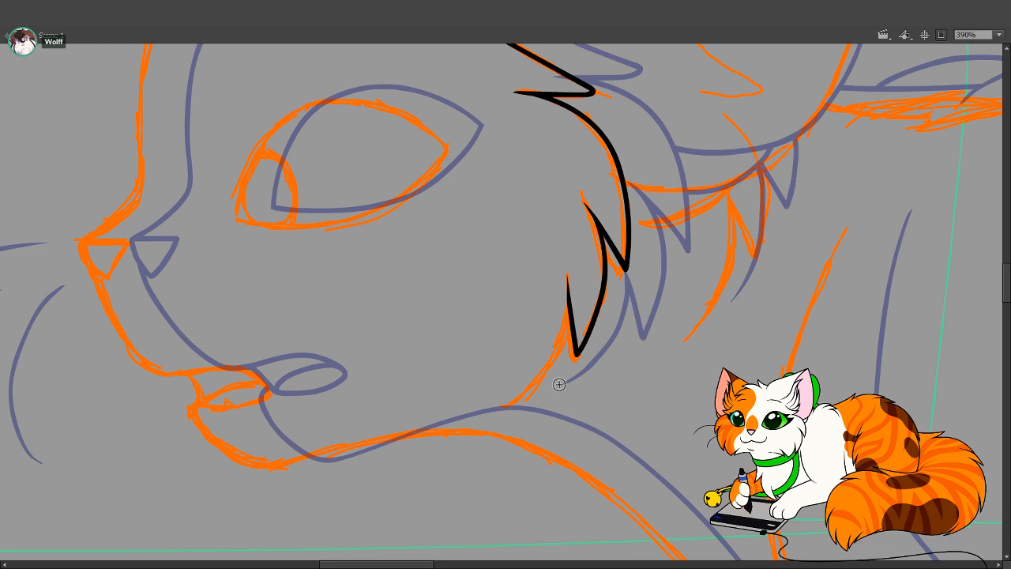
Ink the lower cheek line curving from the last fur spike down to the jaw
mouse_move(540, 398)
mouse_down()
mouse_move(457, 396)
mouse_move(492, 384)
mouse_move(523, 348)
mouse_up()
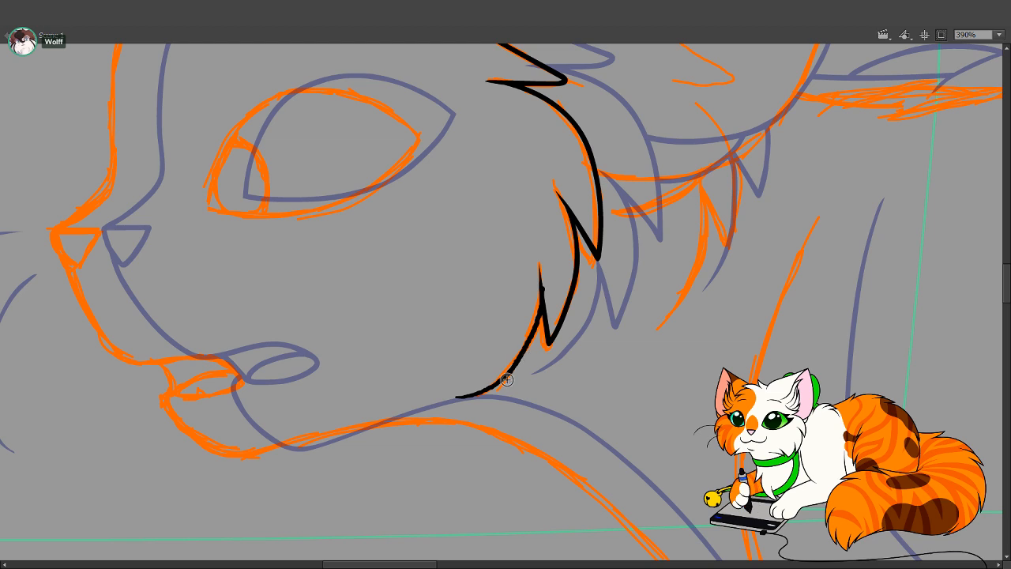
key(ctrl+z)
mouse_move(458, 394)
mouse_down()
mouse_move(491, 379)
mouse_move(518, 345)
mouse_move(542, 269)
mouse_up()
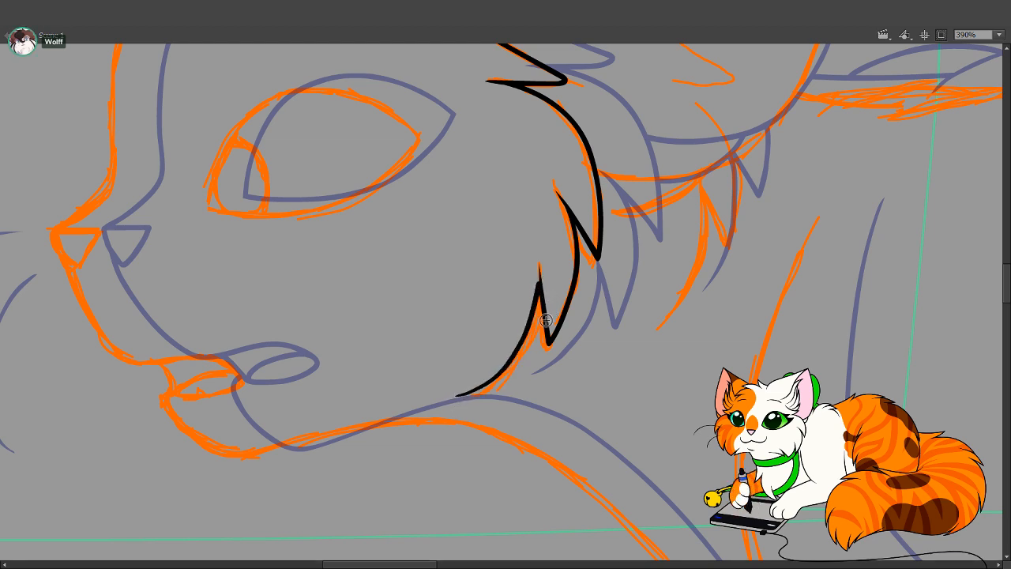
key(ctrl+z)
mouse_move(454, 398)
mouse_down()
mouse_move(490, 386)
mouse_move(522, 345)
mouse_move(539, 288)
mouse_up()
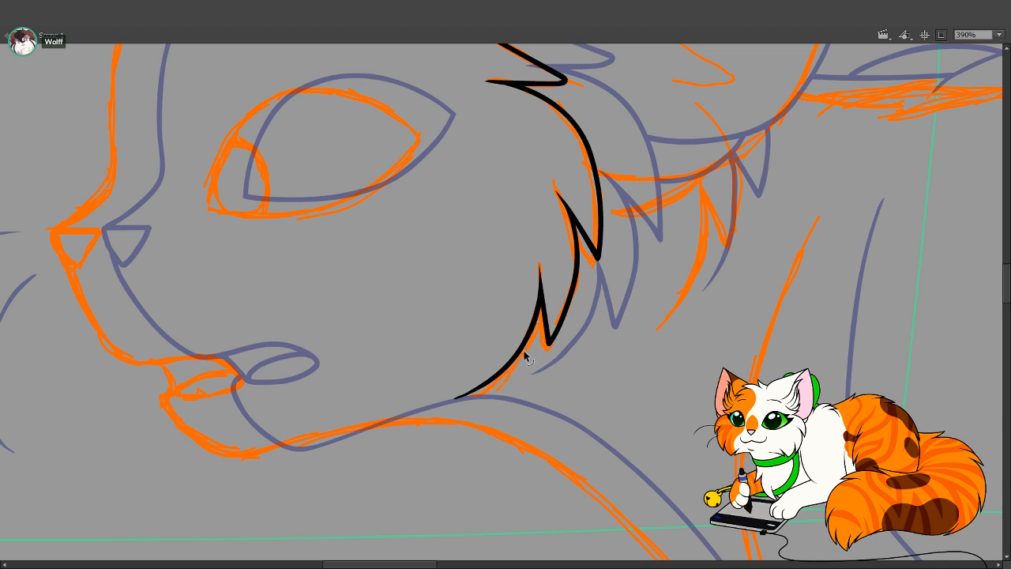
Ink the long curved line from behind the cheek fur down the neck to the chest
drag(534, 345, 268, 160)
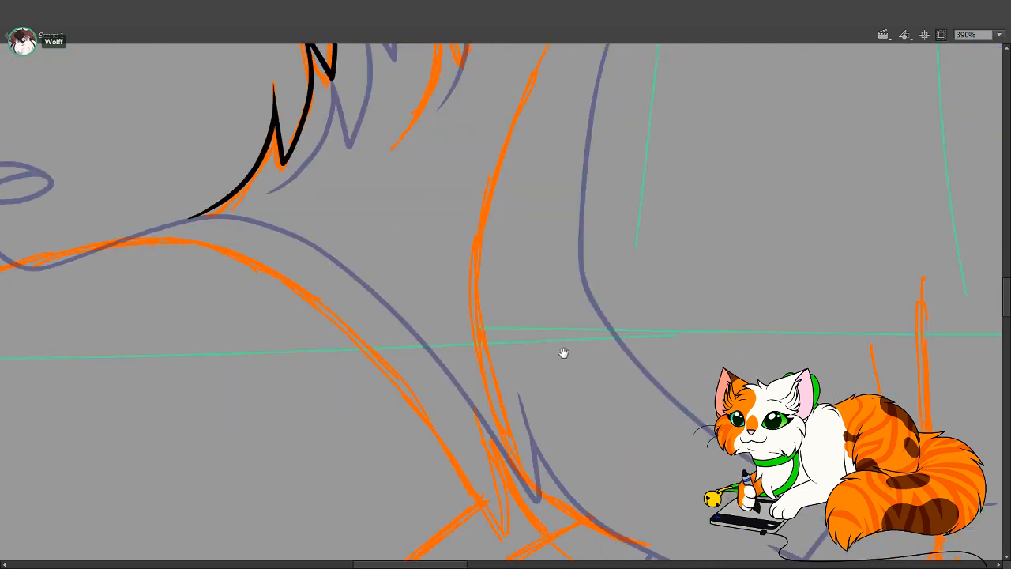
mouse_move(562, 352)
mouse_down()
mouse_move(451, 256)
mouse_move(469, 402)
mouse_up()
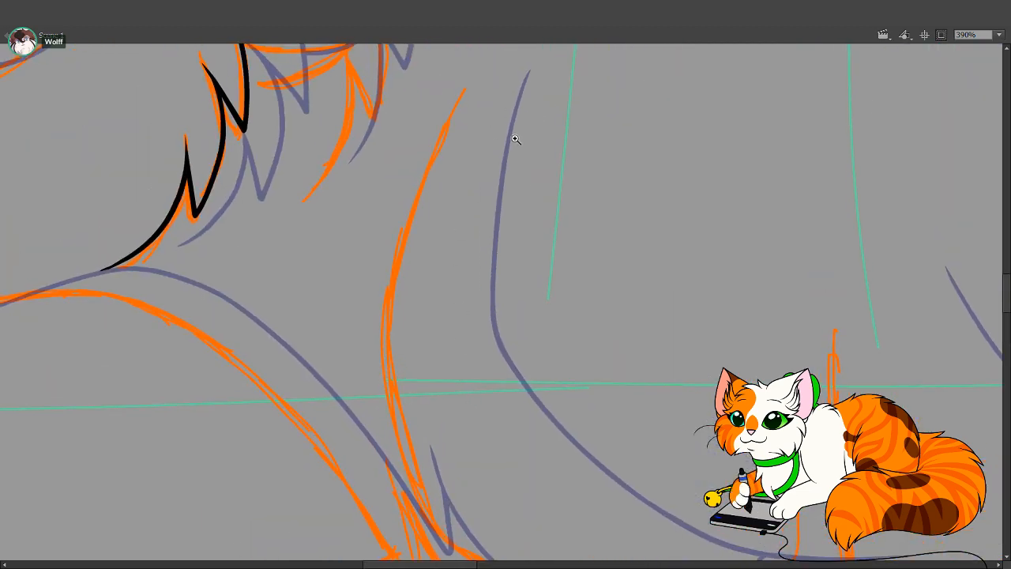
click(552, 285)
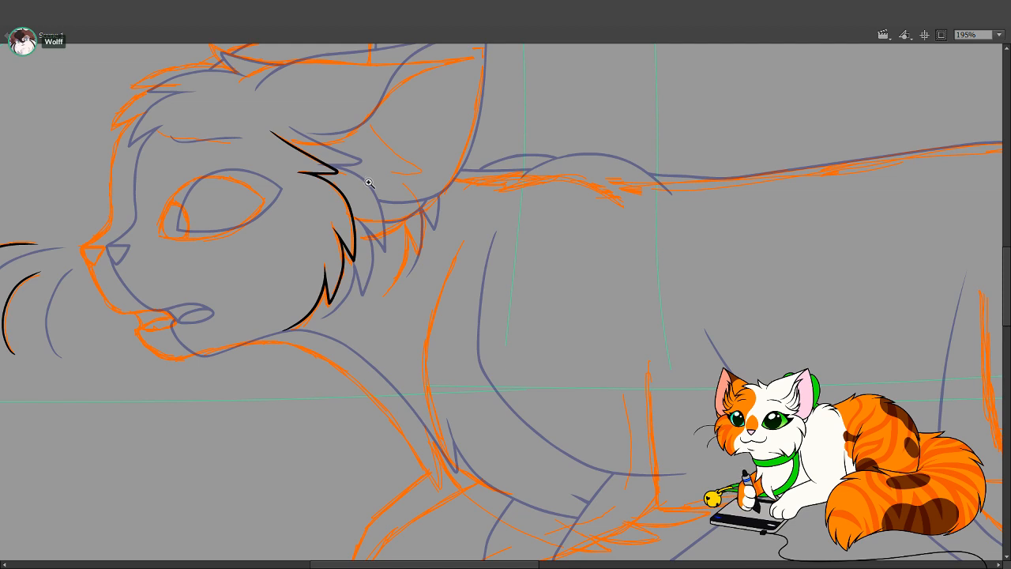
drag(366, 176, 679, 530)
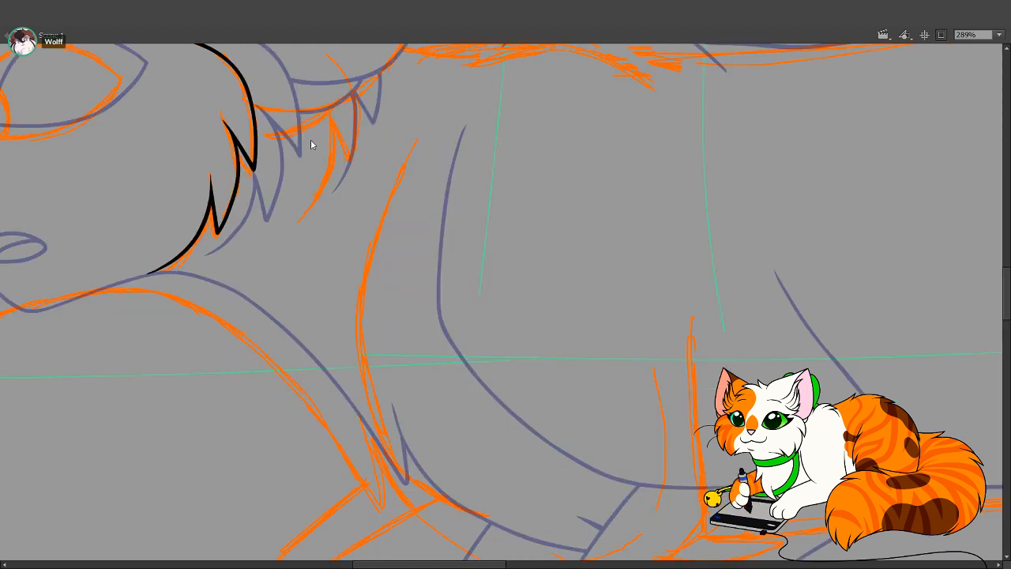
drag(412, 268, 424, 290)
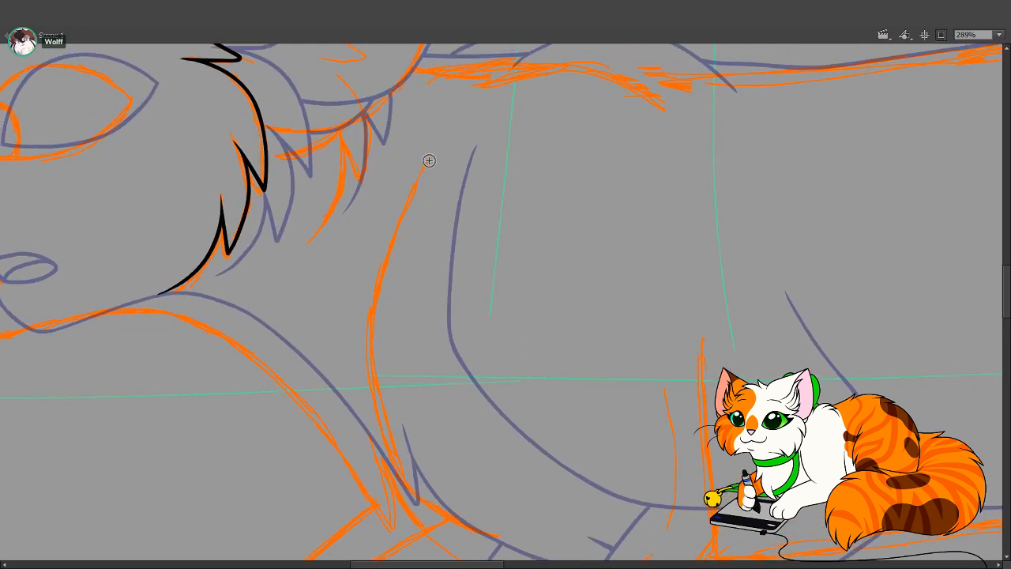
drag(427, 161, 376, 292)
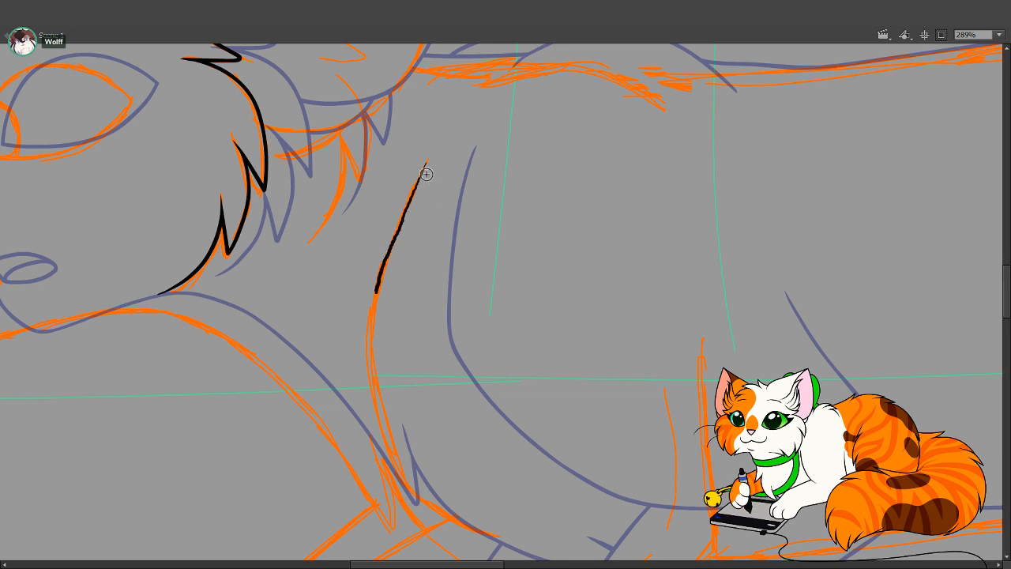
key(ctrl+z)
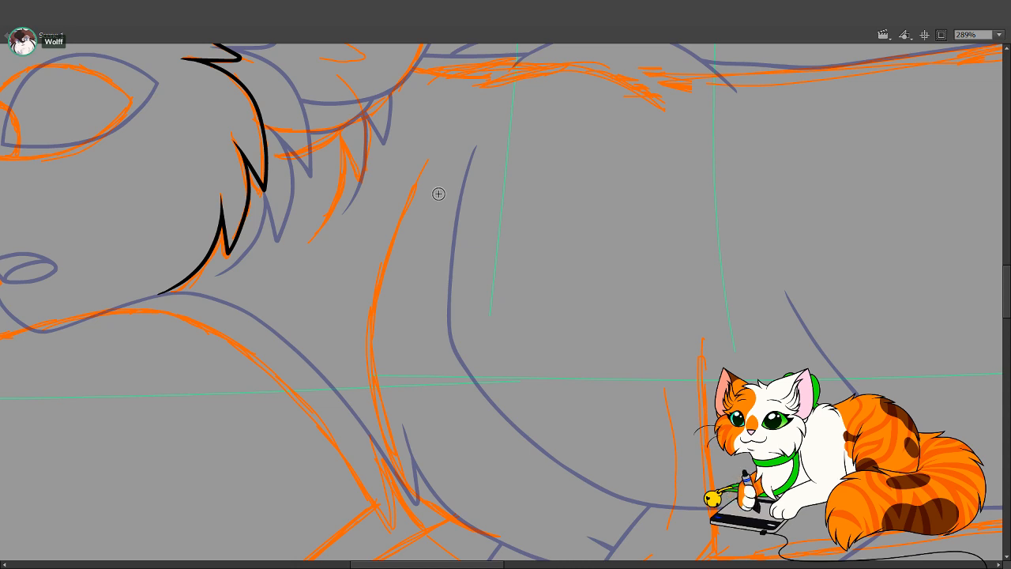
mouse_move(427, 161)
mouse_down()
mouse_move(373, 302)
mouse_move(382, 415)
mouse_move(416, 493)
mouse_move(502, 534)
mouse_up()
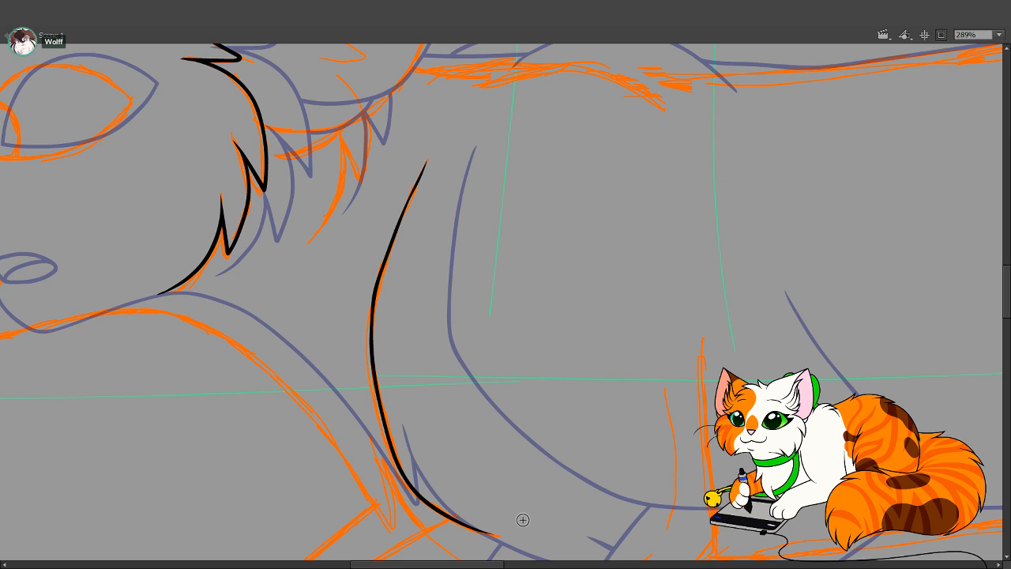
Trim the upper tip of the neck line to a finer taper and switch back to the brush
drag(575, 279, 536, 375)
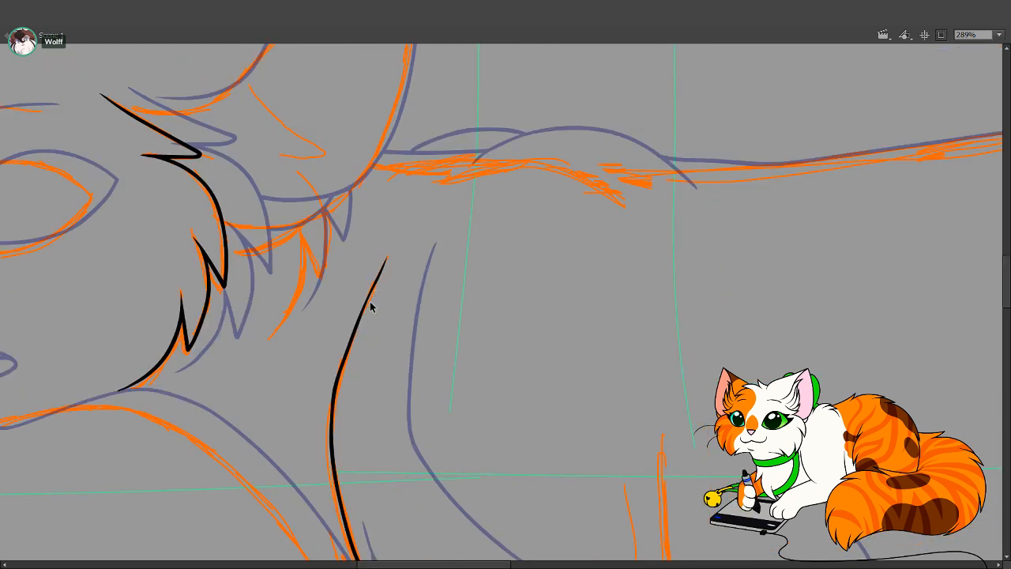
mouse_move(374, 298)
mouse_down()
mouse_move(394, 302)
mouse_move(407, 284)
mouse_move(409, 210)
mouse_up()
key(b)
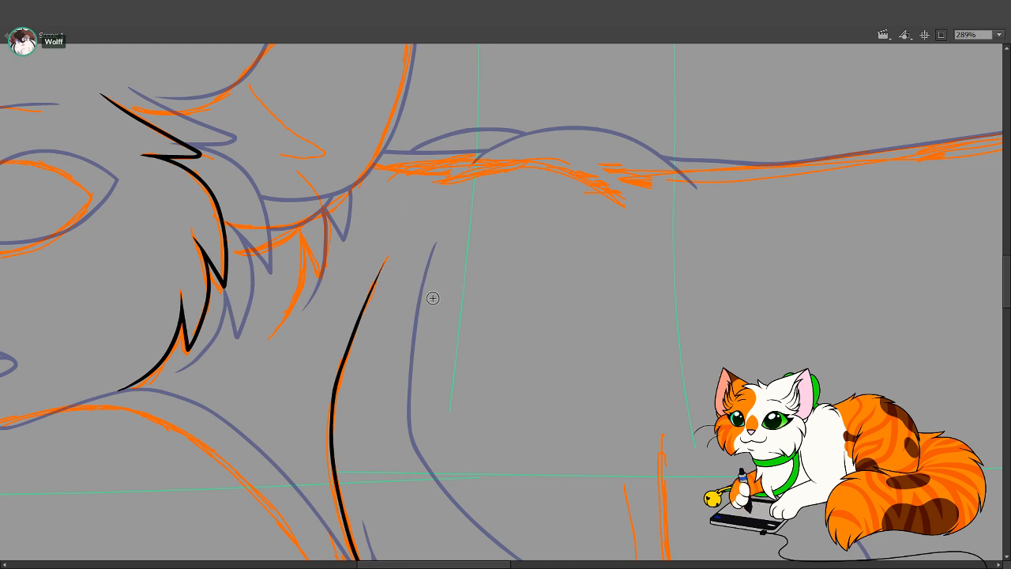
Ink the front leg outline from behind the shoulder past the elbow and around the paw
drag(490, 300, 417, 241)
drag(456, 314, 465, 437)
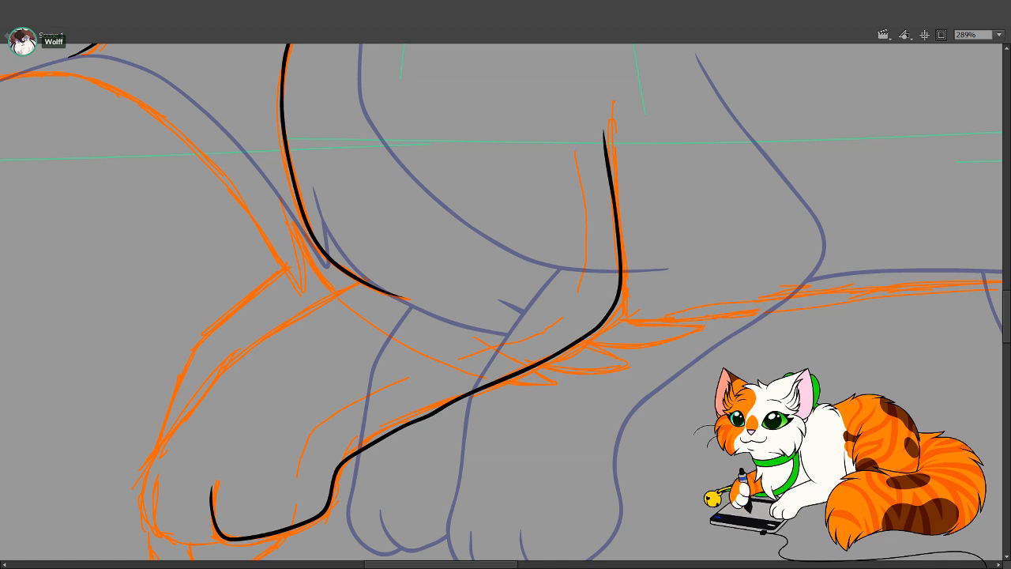
drag(316, 381, 371, 407)
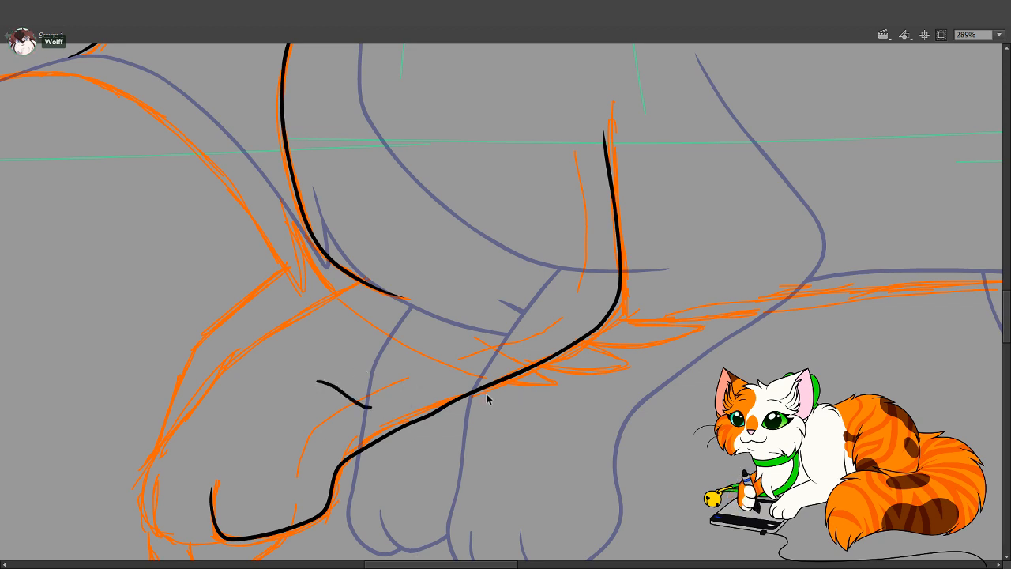
key(ctrl+z)
Erase the forearm section of the front leg outline between the elbow and the paw
drag(427, 372, 456, 408)
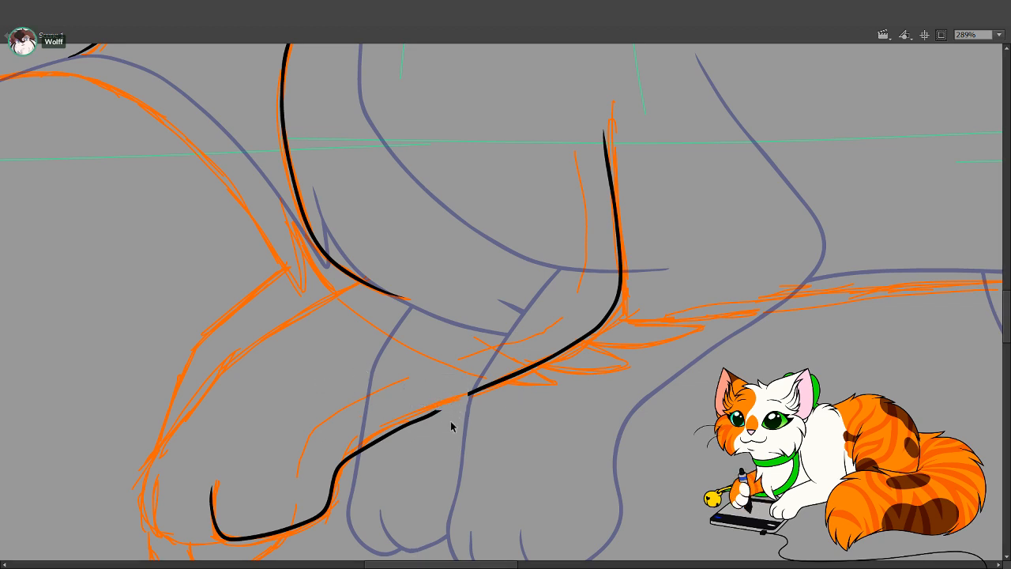
mouse_move(467, 454)
mouse_down()
mouse_move(366, 368)
mouse_move(341, 371)
mouse_up()
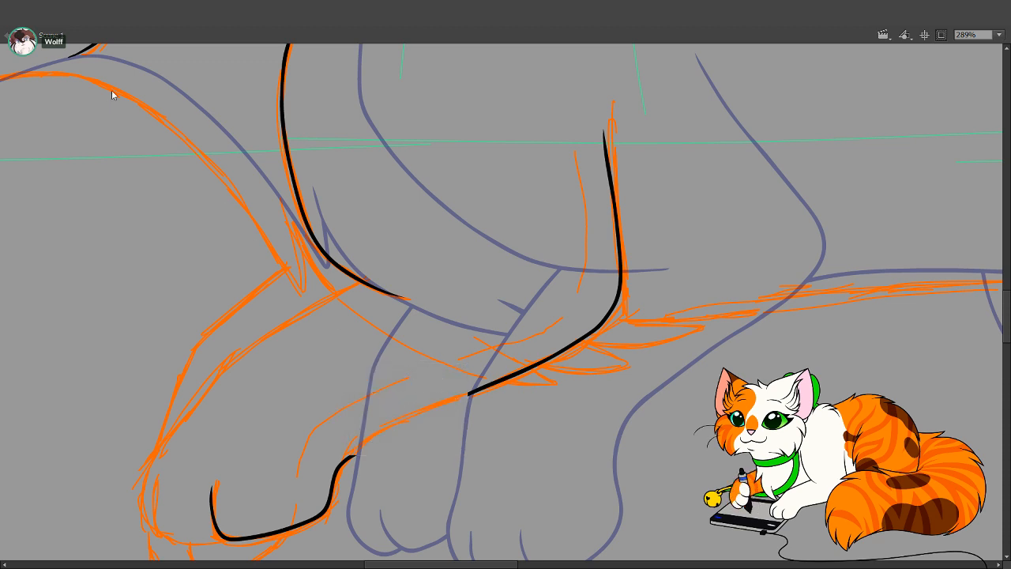
drag(357, 447, 433, 403)
key(ctrl+z)
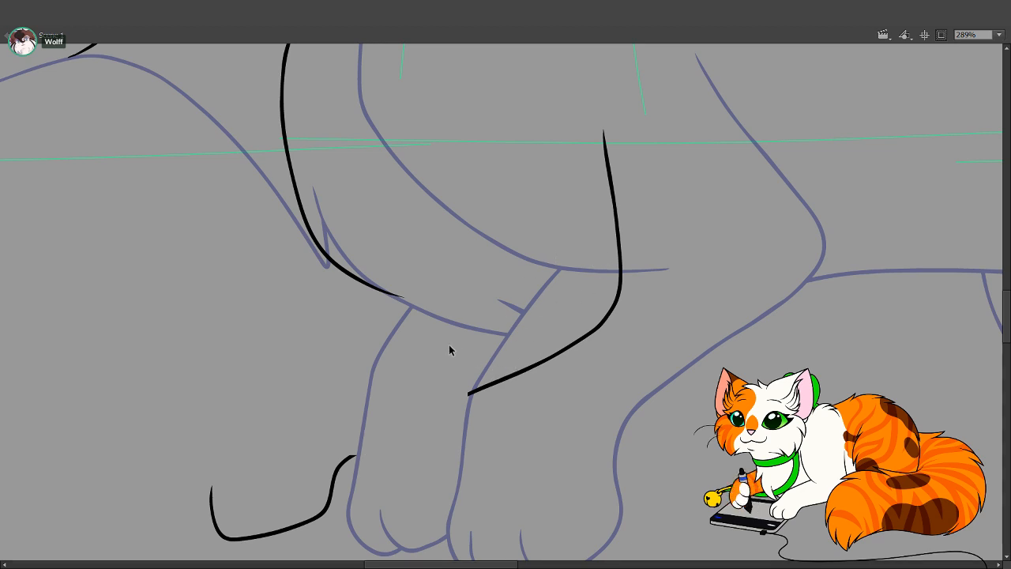
drag(448, 349, 555, 444)
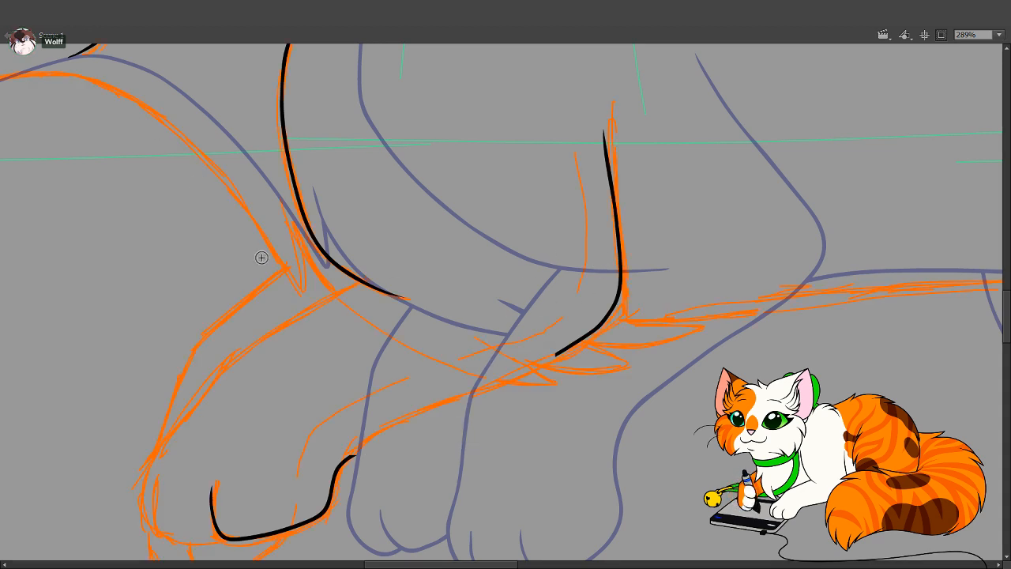
mouse_move(398, 483)
mouse_down()
mouse_move(342, 427)
mouse_move(360, 442)
mouse_move(452, 399)
mouse_up()
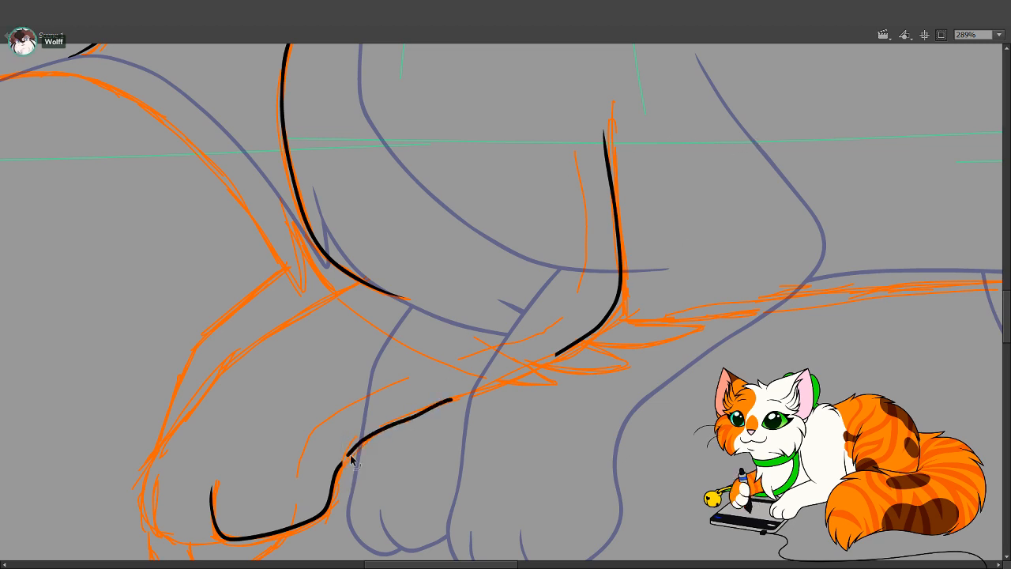
key(ctrl+z)
drag(349, 456, 549, 357)
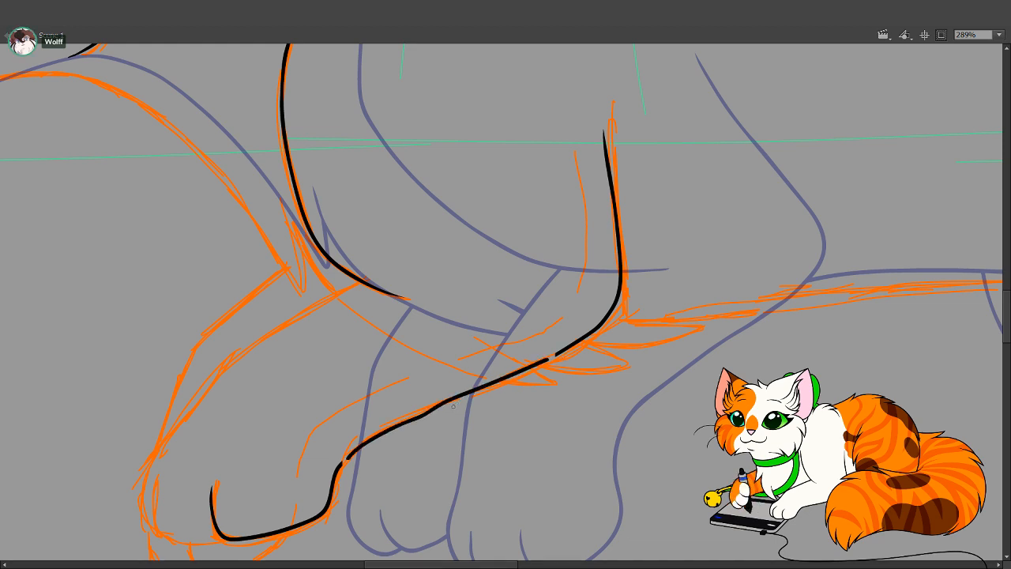
key(ctrl+z)
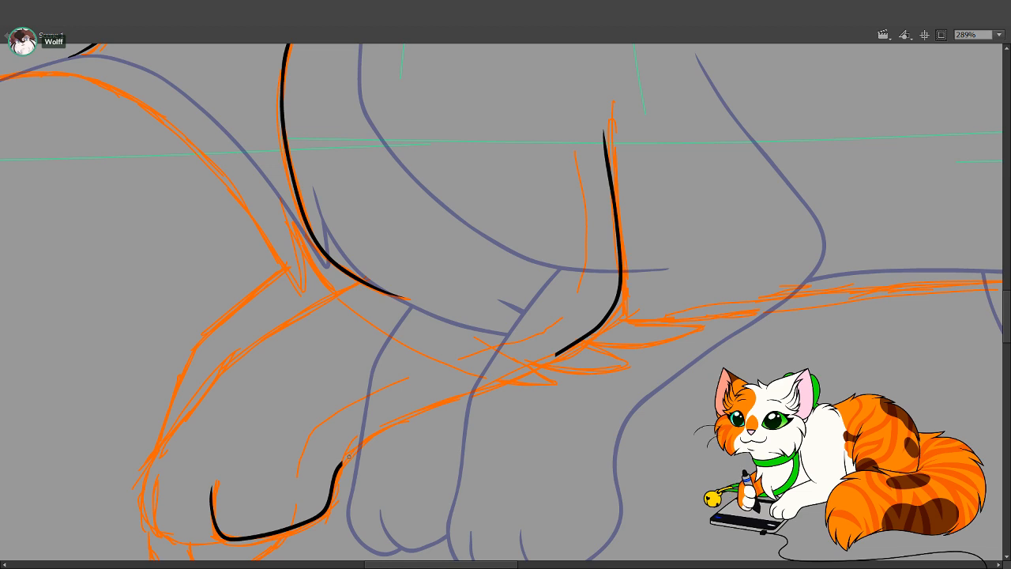
drag(348, 456, 525, 361)
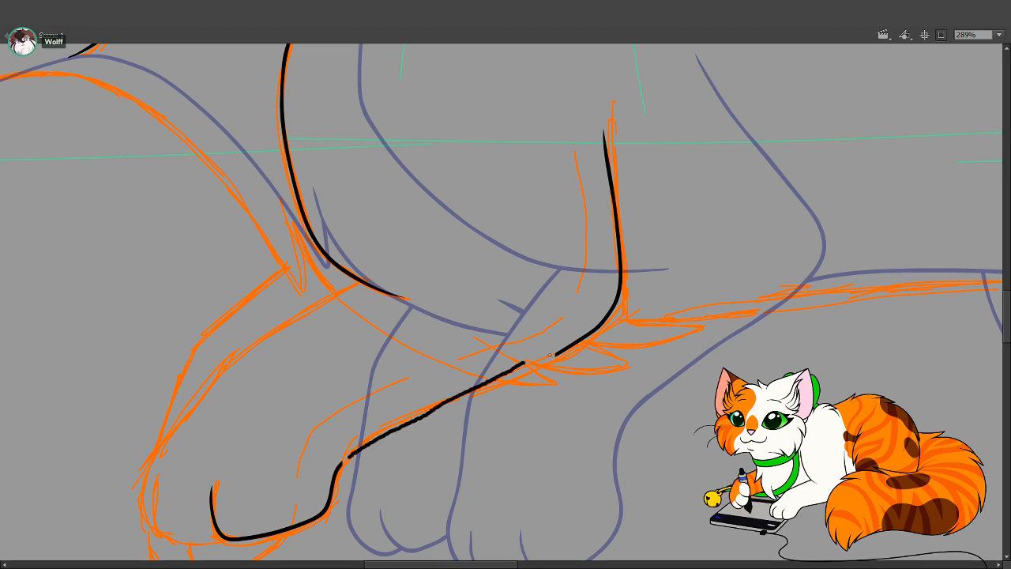
key(ctrl+z)
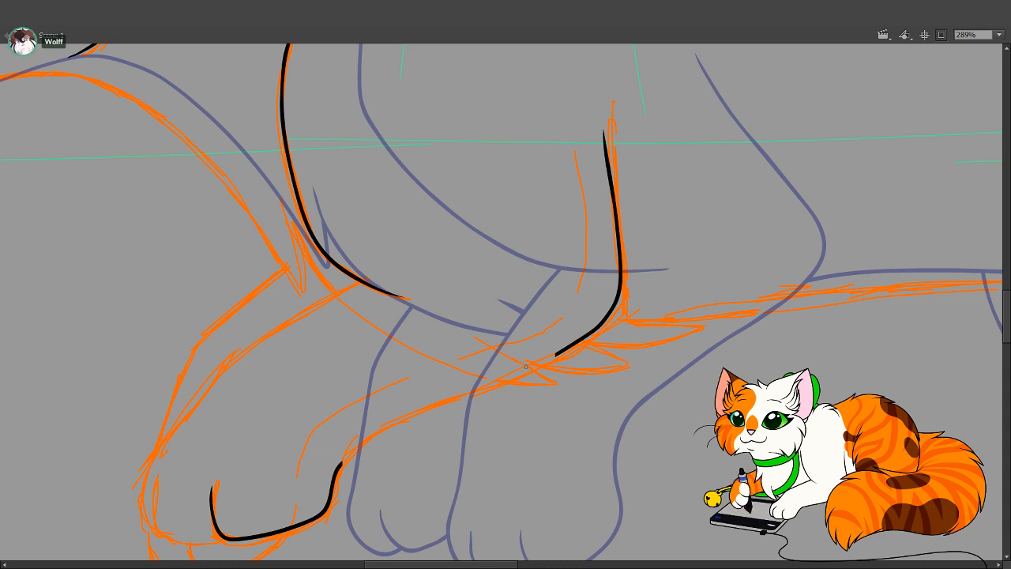
drag(348, 456, 430, 408)
key(ctrl+z)
drag(348, 456, 539, 365)
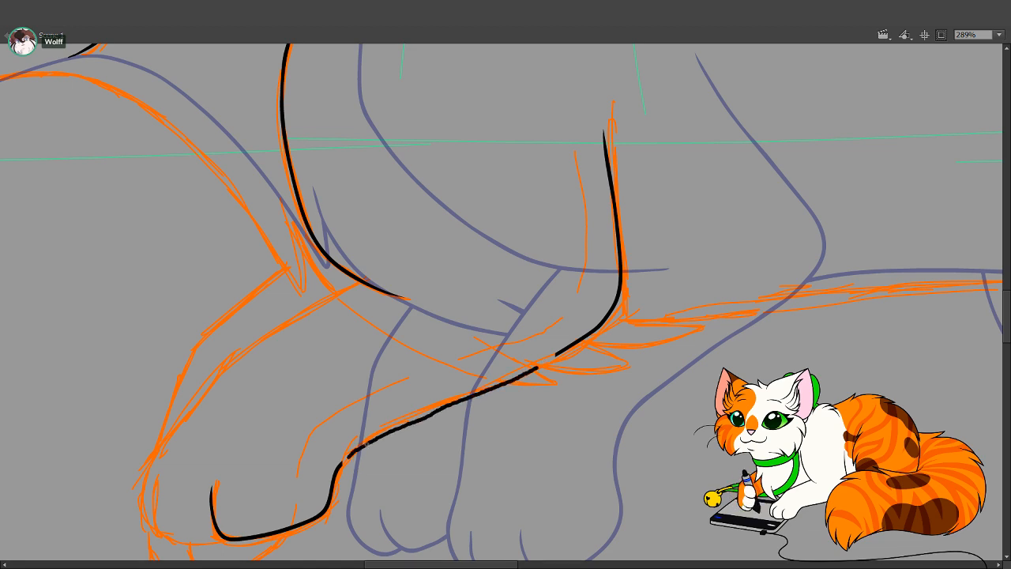
key(ctrl+z)
Ink the underside of the forearm from the wrist to the elbow and close the gaps where it meets the existing outline
drag(369, 442, 556, 358)
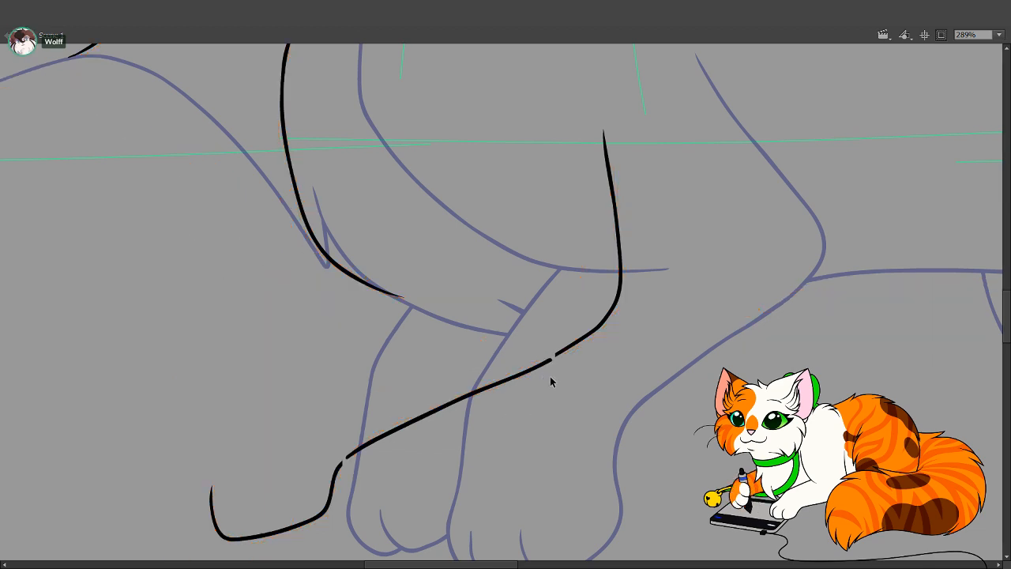
mouse_move(553, 355)
mouse_down()
mouse_move(542, 360)
mouse_move(547, 374)
mouse_up()
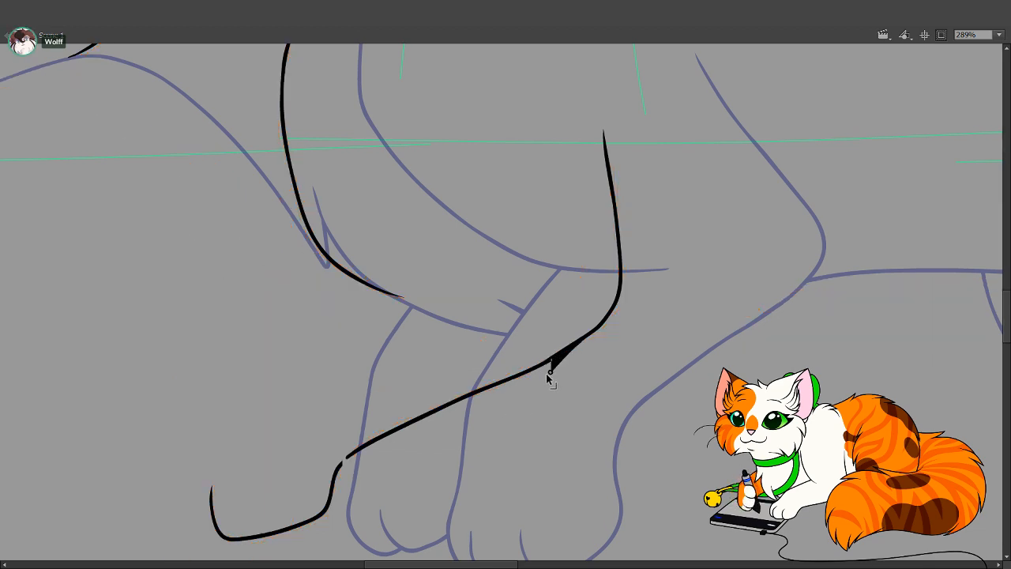
key(ctrl+z)
key(ctrl+z)
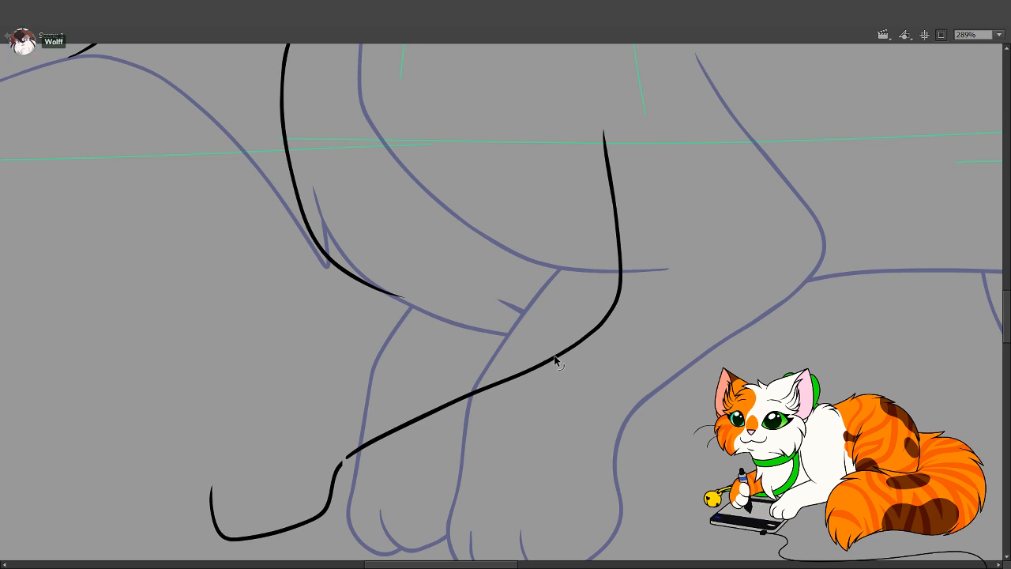
drag(342, 463, 350, 451)
drag(358, 453, 377, 470)
key(ctrl+z)
key(b)
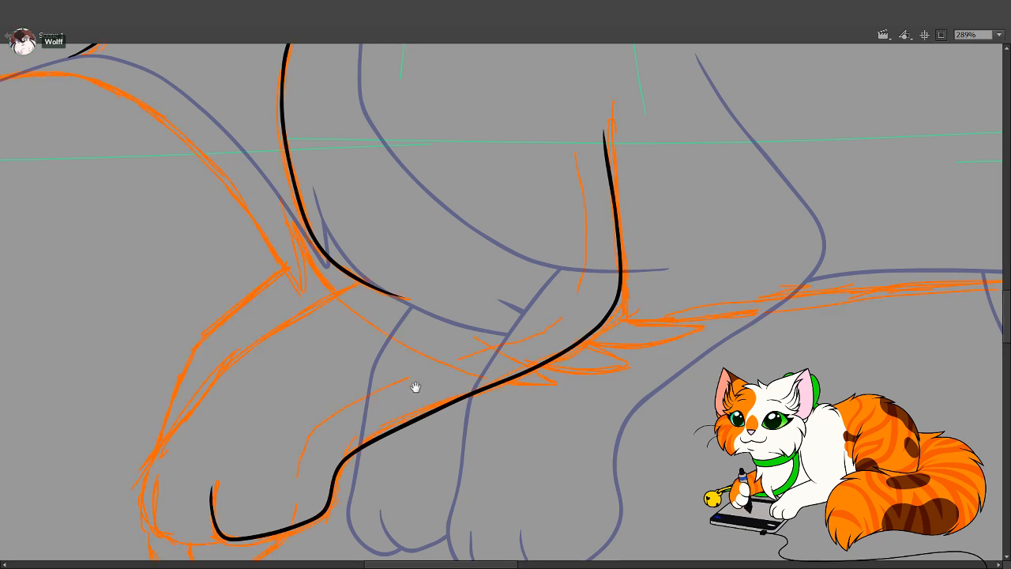
Ink the outermost toe of the front paw as a curve joining the existing paw line
drag(446, 387, 530, 255)
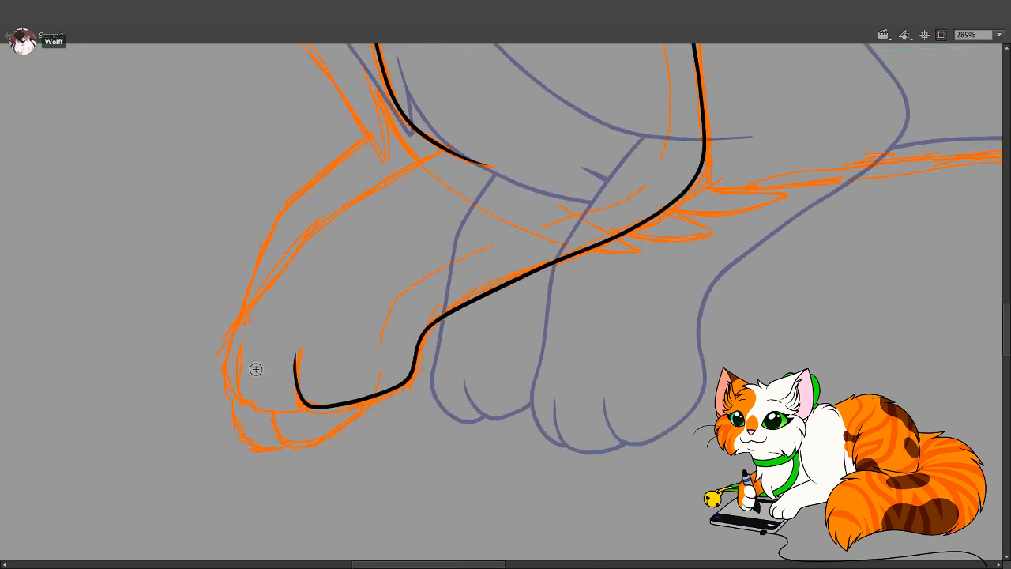
mouse_move(245, 355)
mouse_down()
mouse_move(251, 404)
mouse_move(304, 404)
mouse_up()
key(ctrl+z)
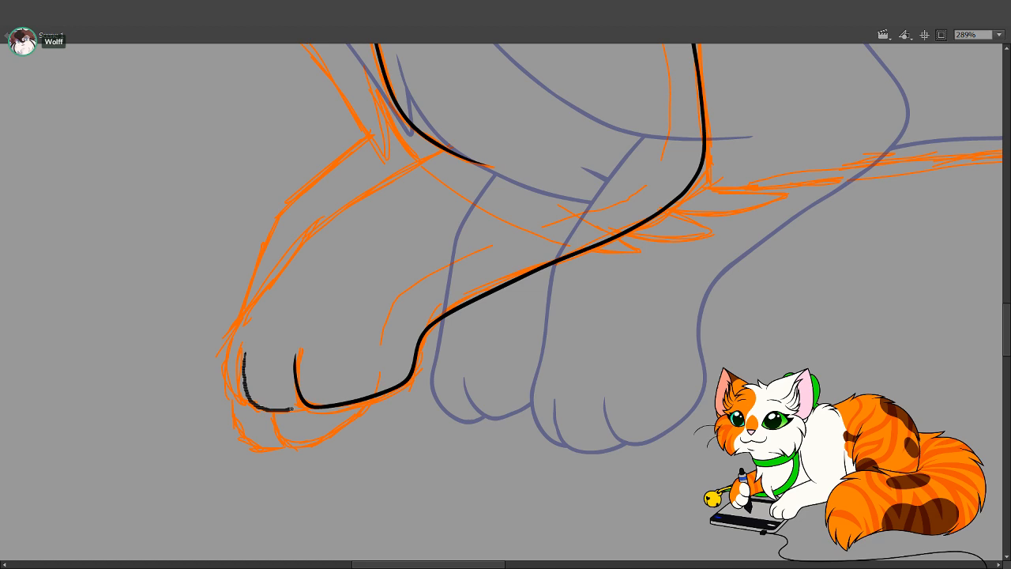
drag(306, 405, 314, 403)
key(space)
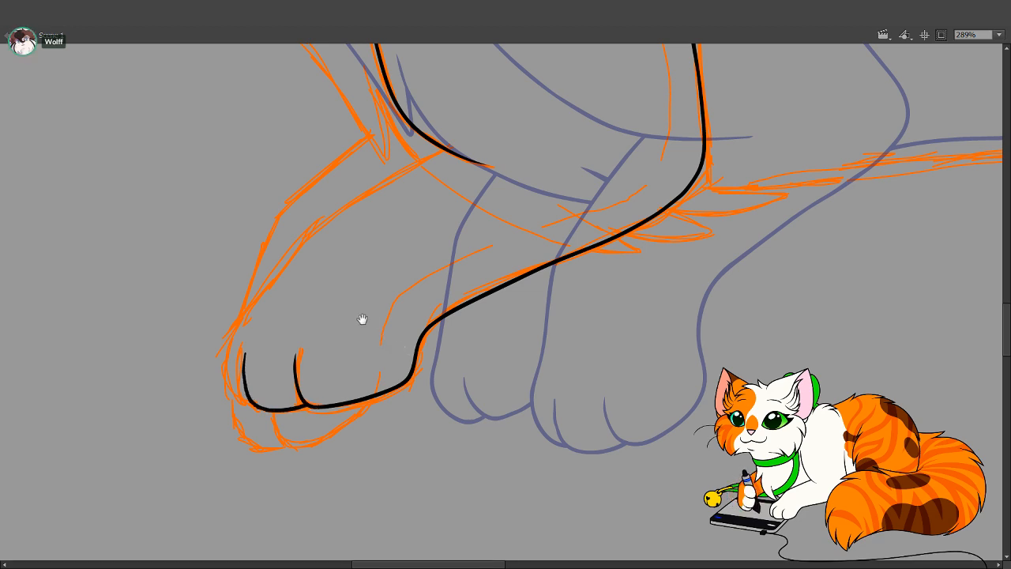
Draw the front leg's upper outline in white from the outer toe to the chest line and delete the overhanging ends
drag(361, 320, 376, 390)
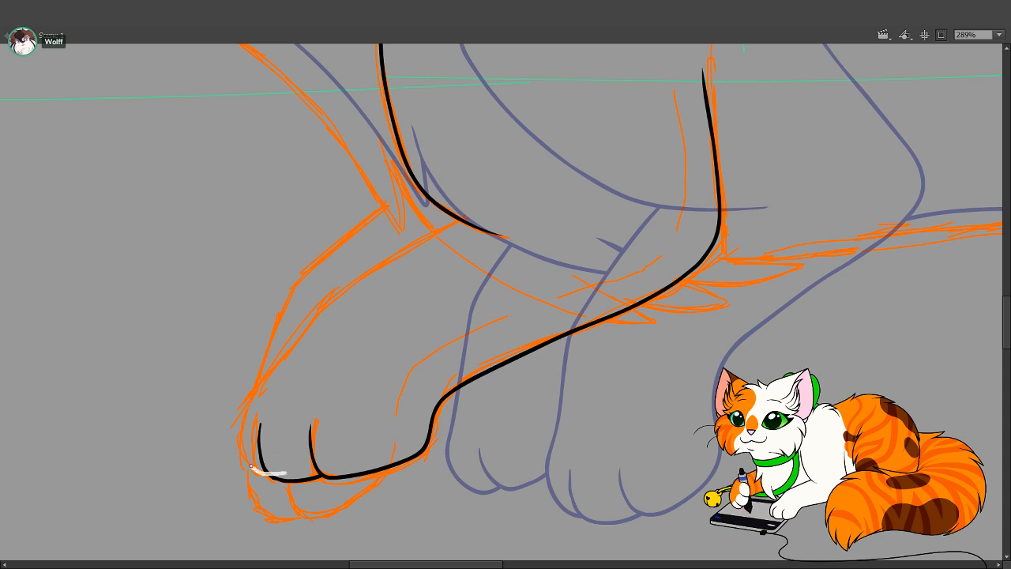
mouse_move(251, 466)
mouse_down()
mouse_move(243, 427)
mouse_move(253, 391)
mouse_move(338, 291)
mouse_move(494, 200)
mouse_up()
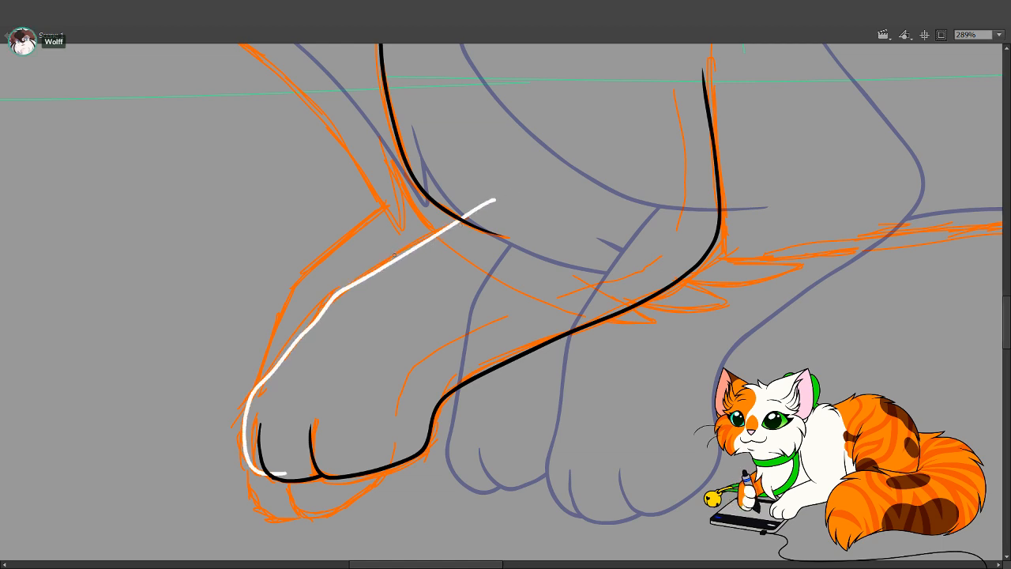
key(ctrl+z)
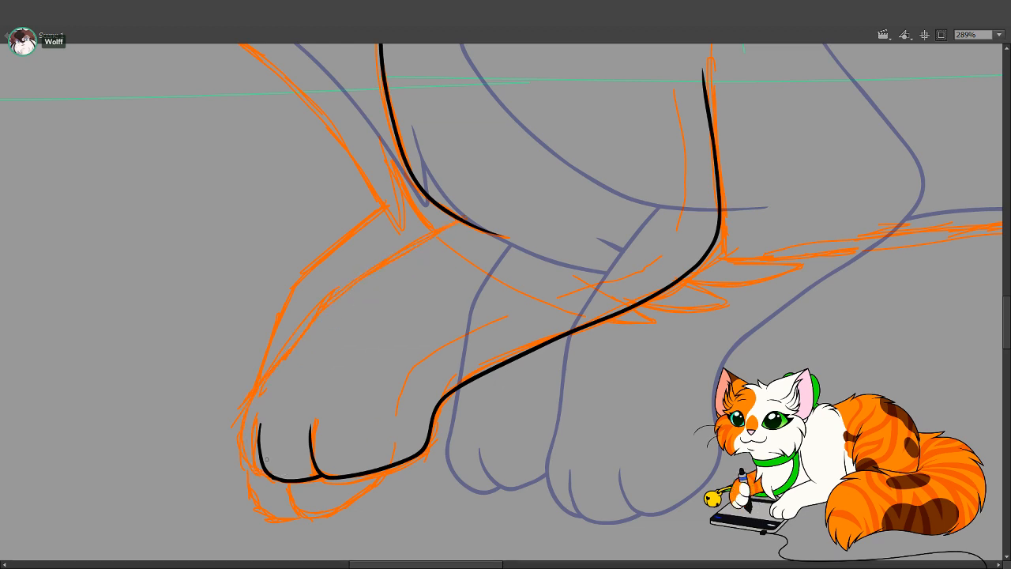
mouse_move(251, 465)
mouse_down()
mouse_move(246, 404)
mouse_move(326, 299)
mouse_move(508, 190)
mouse_up()
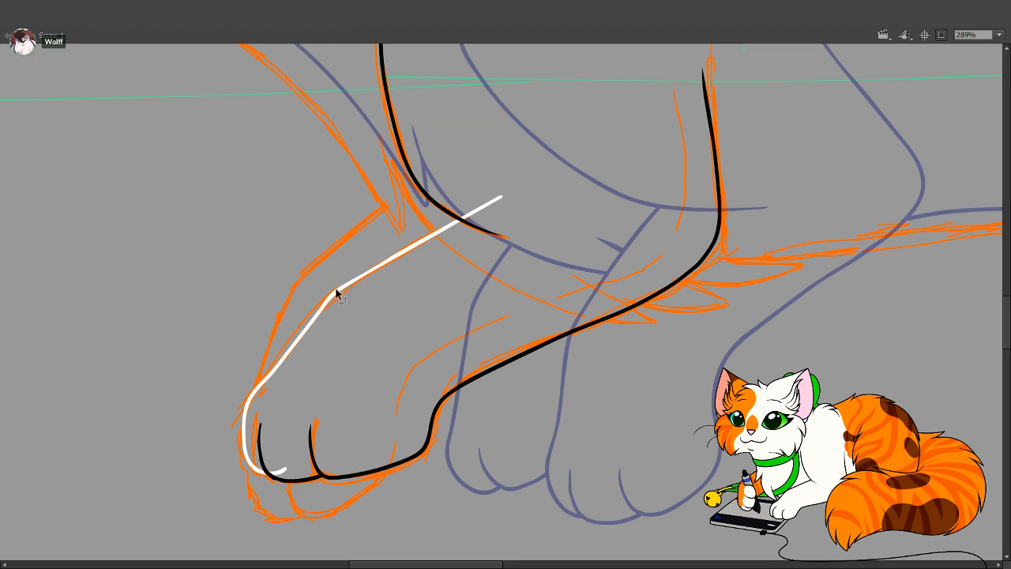
key(Delete)
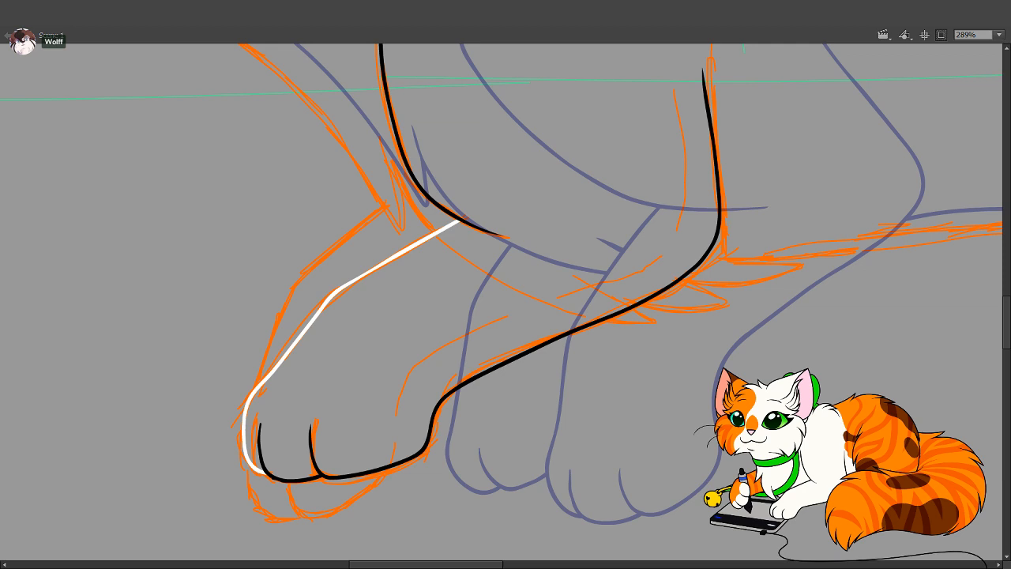
drag(384, 309, 433, 327)
key(ctrl+z)
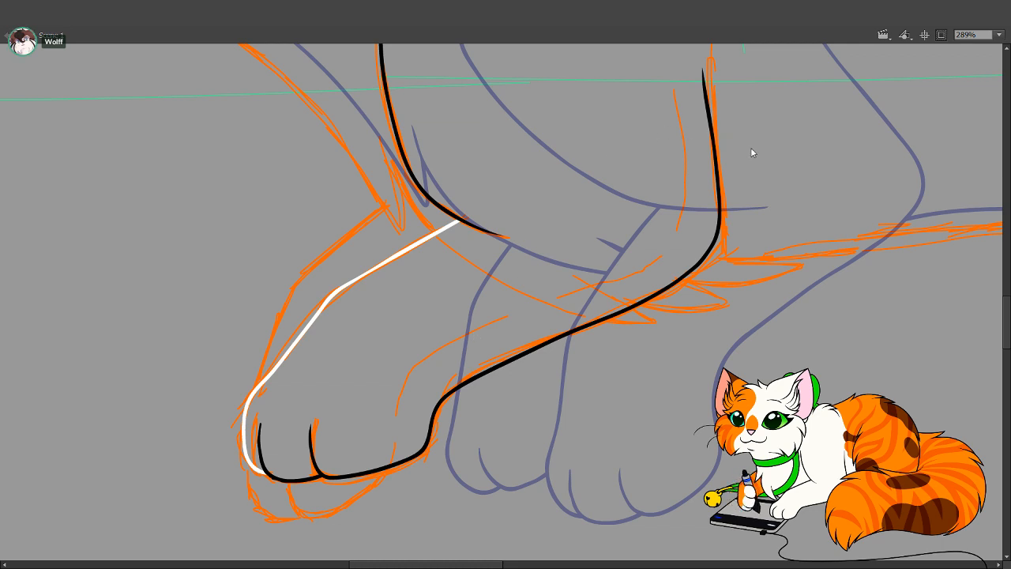
drag(334, 369, 442, 373)
key(ctrl+z)
Draw the other paw's rounded edge in white beneath the front paw and clear the part above the black paw line
scroll(381, 424, down, 2)
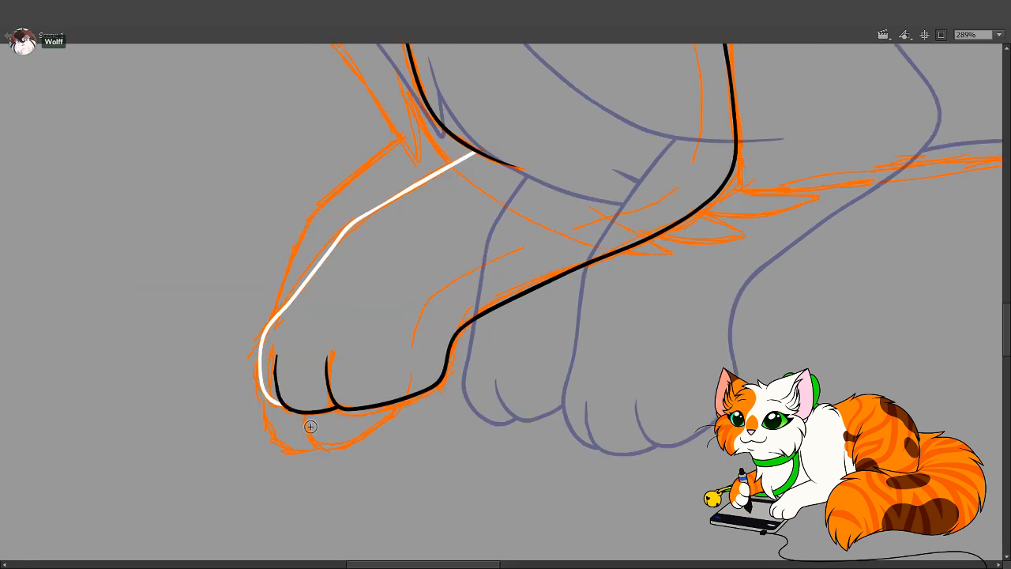
mouse_move(296, 402)
mouse_down()
mouse_move(328, 442)
mouse_move(369, 425)
mouse_move(392, 402)
mouse_move(418, 336)
mouse_up()
scroll(328, 456, up, 2)
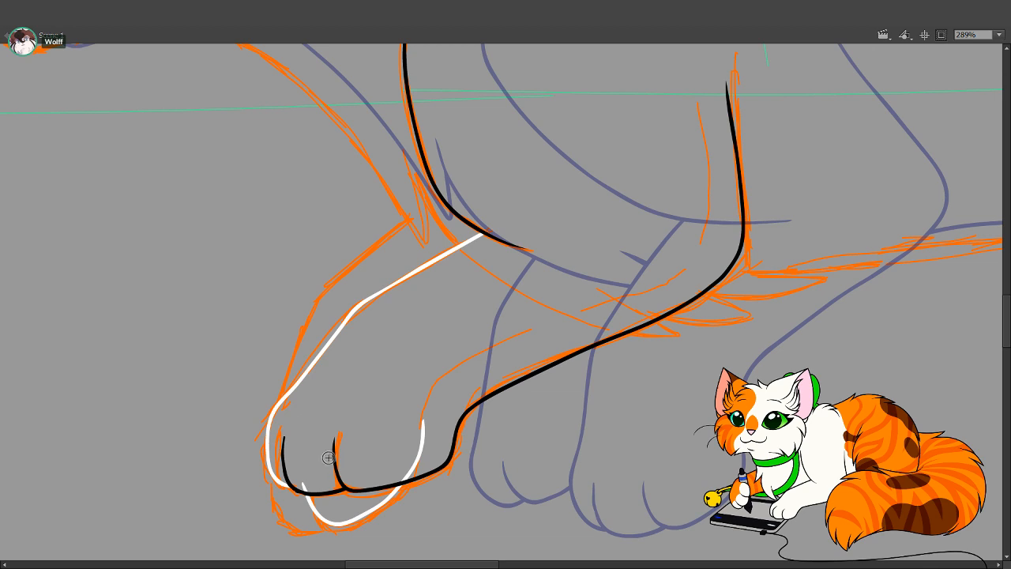
mouse_move(304, 484)
mouse_down()
mouse_move(342, 405)
mouse_move(428, 434)
mouse_up()
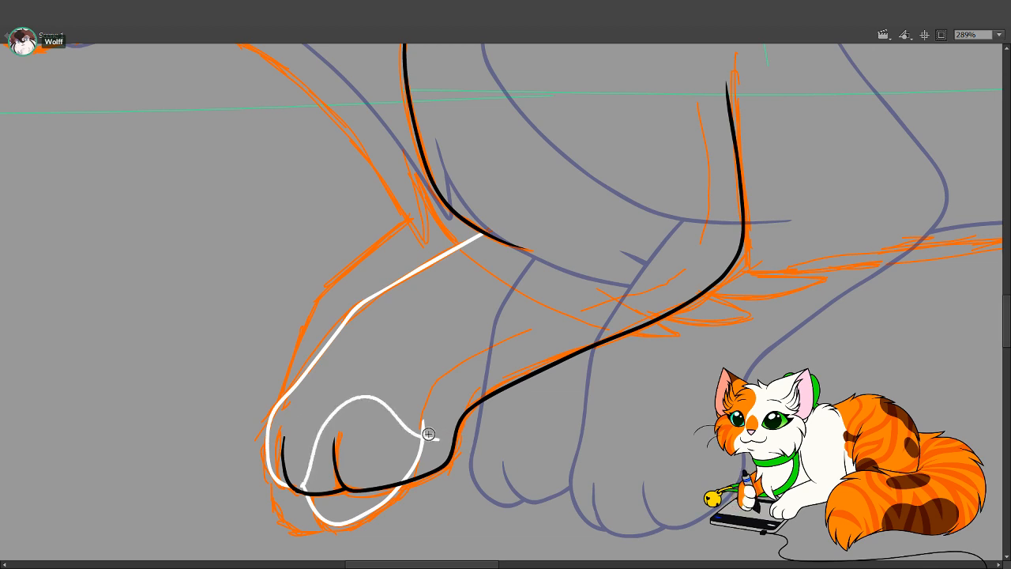
key(ctrl+z)
Draw the first pointed fur tuft in white across the underside of the forearm, near the elbow
mouse_move(445, 355)
mouse_down()
mouse_move(429, 417)
mouse_move(455, 293)
mouse_up()
drag(470, 336, 415, 477)
drag(505, 335, 443, 414)
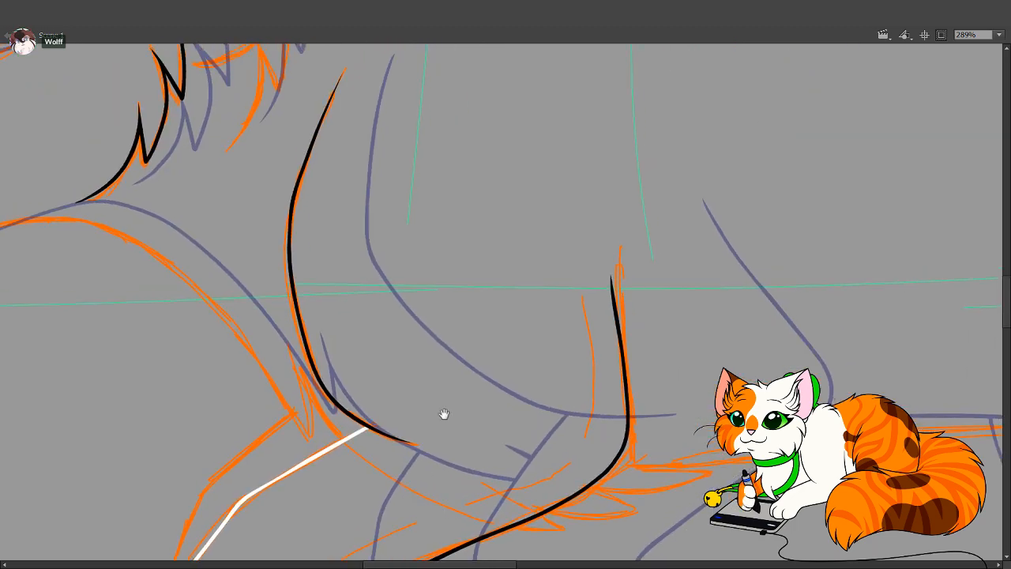
drag(314, 328, 436, 289)
mouse_move(543, 438)
mouse_down()
mouse_move(207, 333)
mouse_move(153, 336)
mouse_up()
mouse_move(236, 345)
mouse_down()
mouse_move(335, 361)
mouse_move(267, 310)
mouse_move(341, 346)
mouse_move(426, 340)
mouse_move(335, 309)
mouse_up()
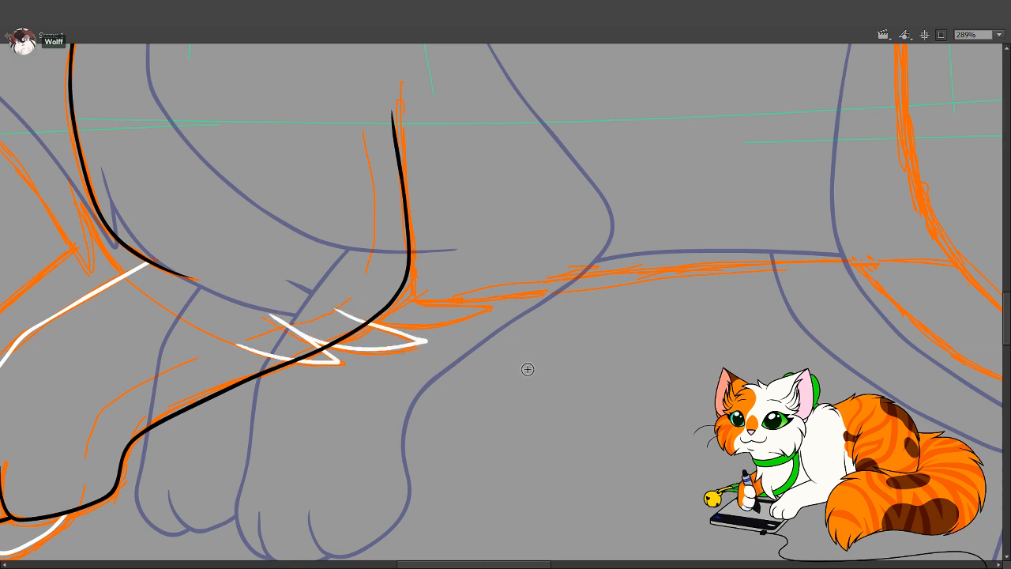
drag(528, 369, 489, 414)
key(ctrl+z)
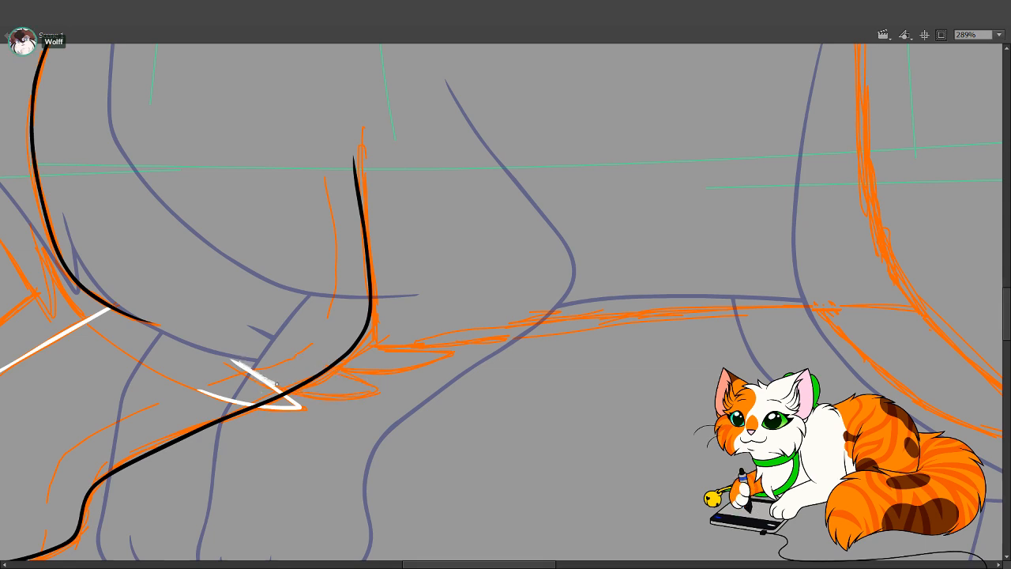
Add two more white fur tufts behind the elbow and delete the tuft parts lying inside the leg outline
mouse_move(277, 383)
mouse_down()
mouse_move(369, 391)
mouse_move(385, 389)
mouse_move(322, 368)
mouse_move(391, 374)
mouse_move(441, 351)
mouse_move(371, 348)
mouse_up()
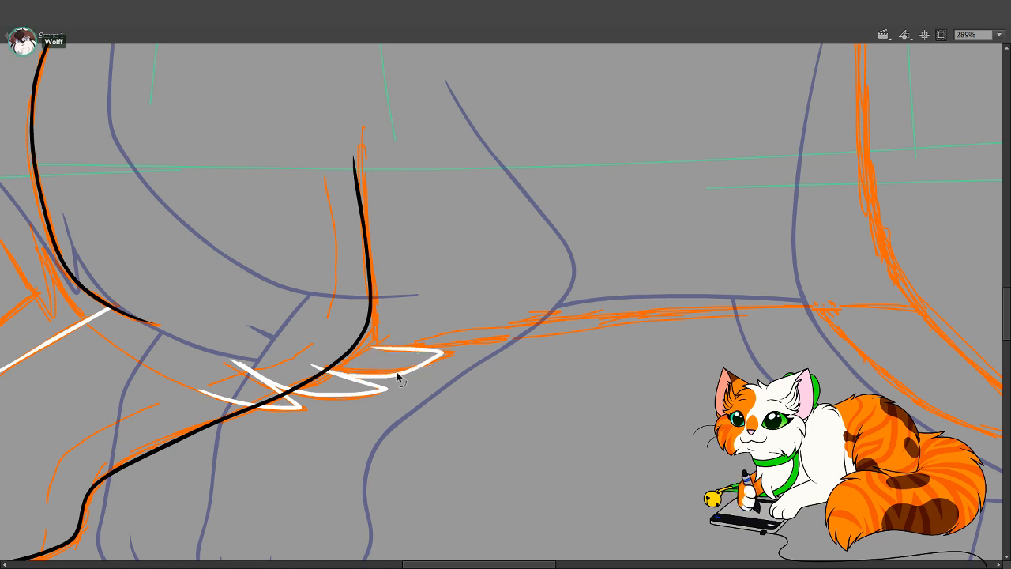
key(ctrl+z)
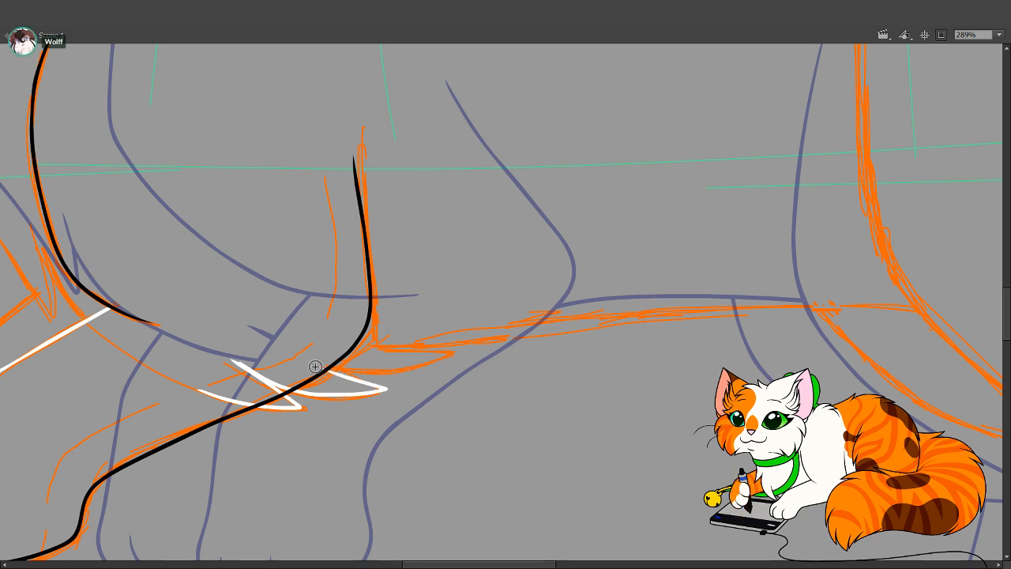
mouse_move(310, 364)
mouse_down()
mouse_move(371, 375)
mouse_move(450, 349)
mouse_up()
mouse_move(319, 361)
mouse_down()
mouse_move(208, 405)
mouse_move(244, 405)
mouse_up()
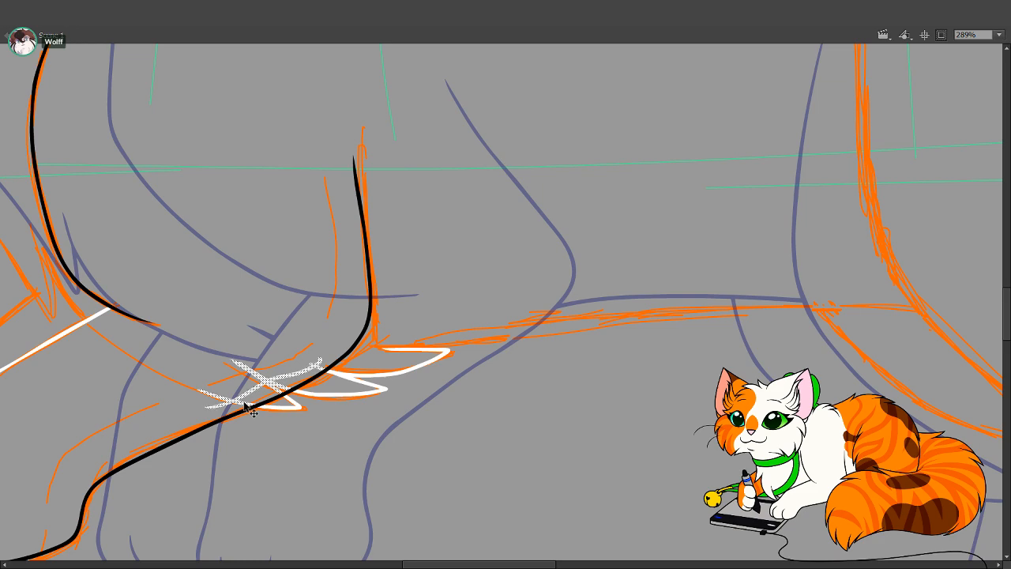
key(Delete)
Ink the near ear's upper edge in black from its base to the tip, removing the stroke running down past the tip
drag(320, 388, 401, 429)
drag(302, 355, 439, 447)
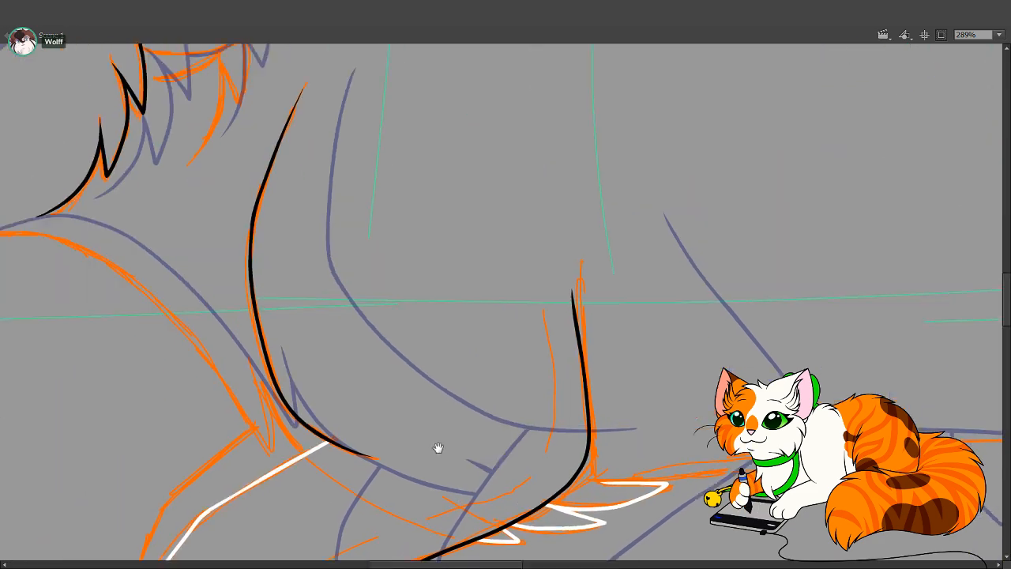
drag(369, 395, 514, 505)
drag(388, 375, 461, 433)
drag(437, 278, 444, 430)
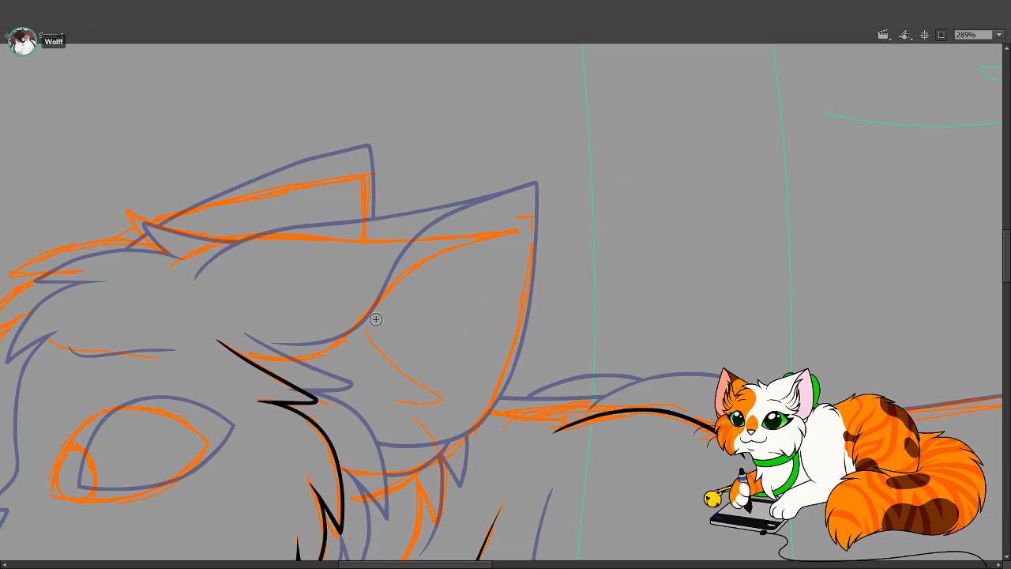
mouse_move(243, 353)
mouse_down()
mouse_move(306, 356)
mouse_move(408, 272)
mouse_move(503, 230)
mouse_move(534, 263)
mouse_move(523, 334)
mouse_up()
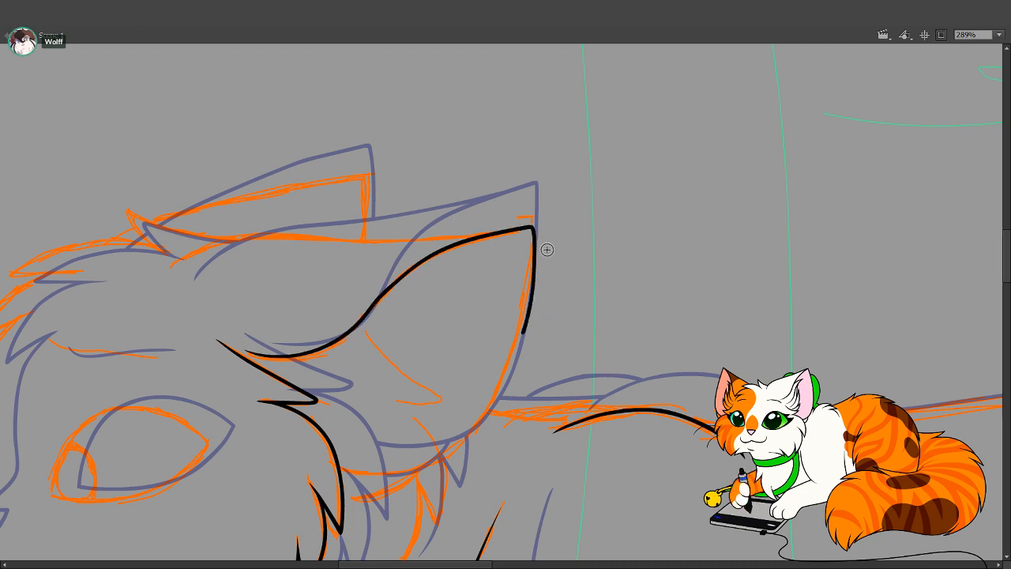
key(ctrl+z)
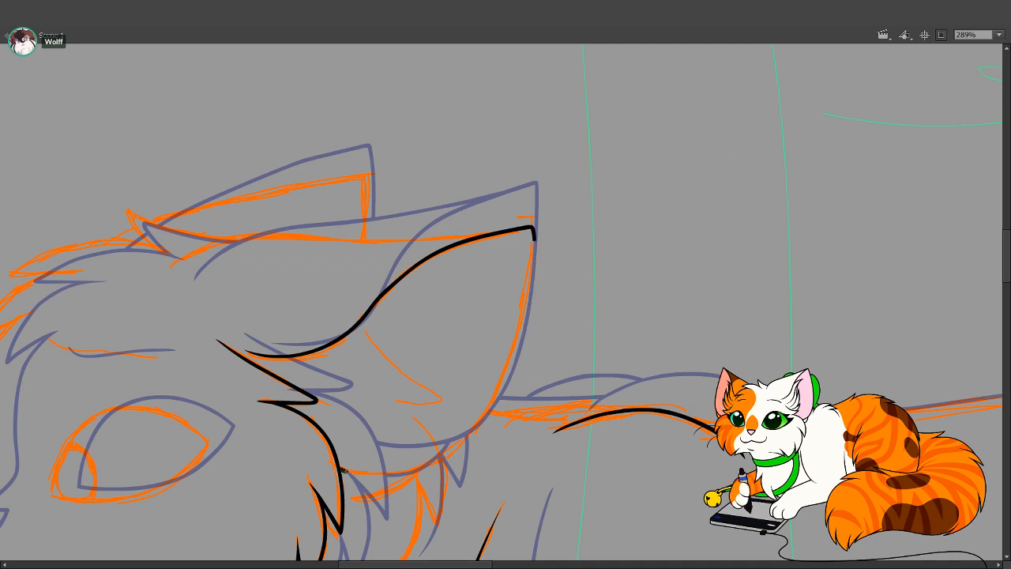
Ink the near ear's lower and outer edge from the cheek fur line around and up to the tip
mouse_move(343, 470)
mouse_down()
mouse_move(434, 465)
mouse_move(461, 444)
mouse_move(499, 375)
mouse_move(538, 245)
mouse_up()
key(ctrl+z)
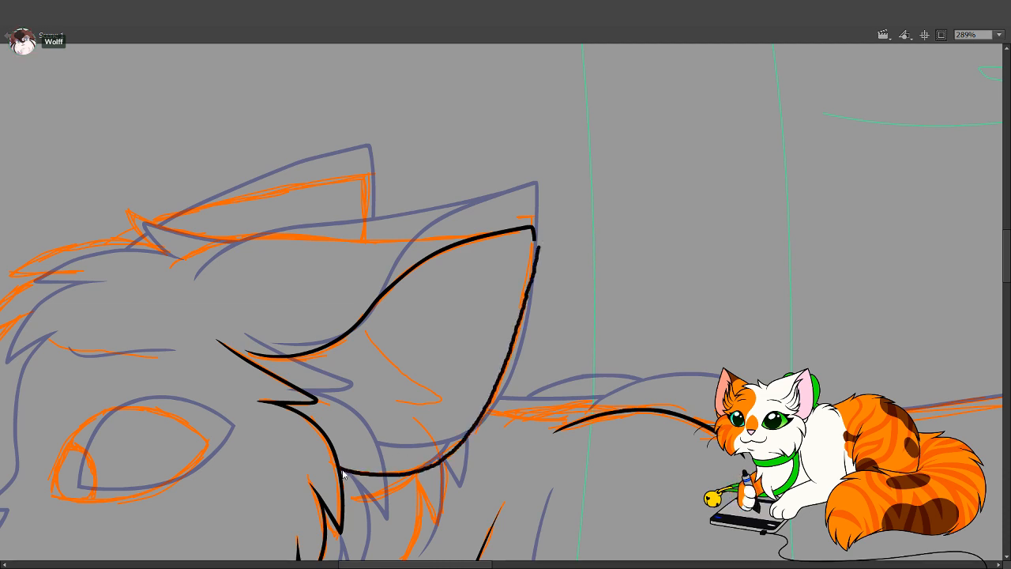
key(ctrl+z)
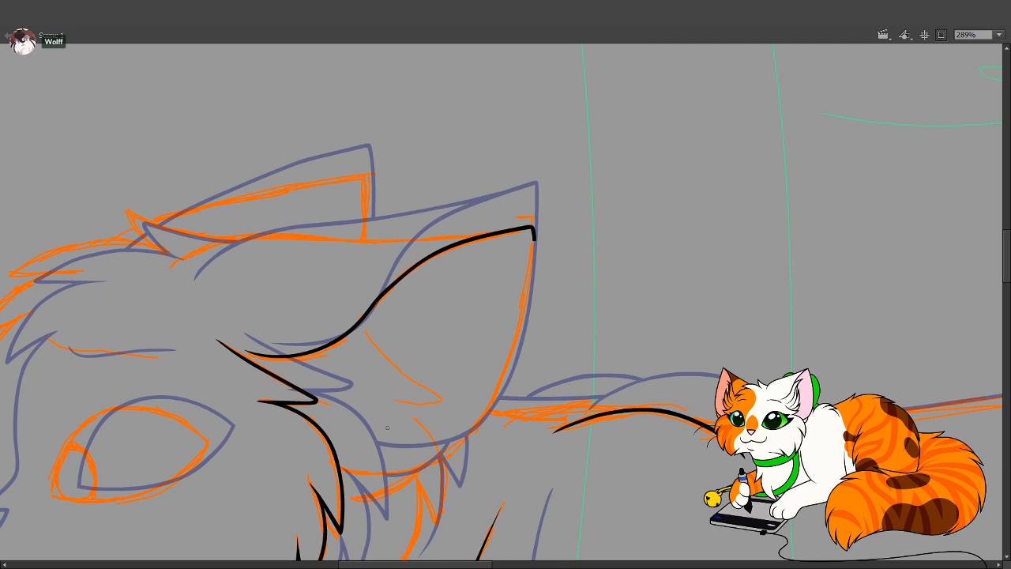
mouse_move(348, 471)
mouse_down()
mouse_move(409, 470)
mouse_move(467, 439)
mouse_move(511, 368)
mouse_move(537, 243)
mouse_up()
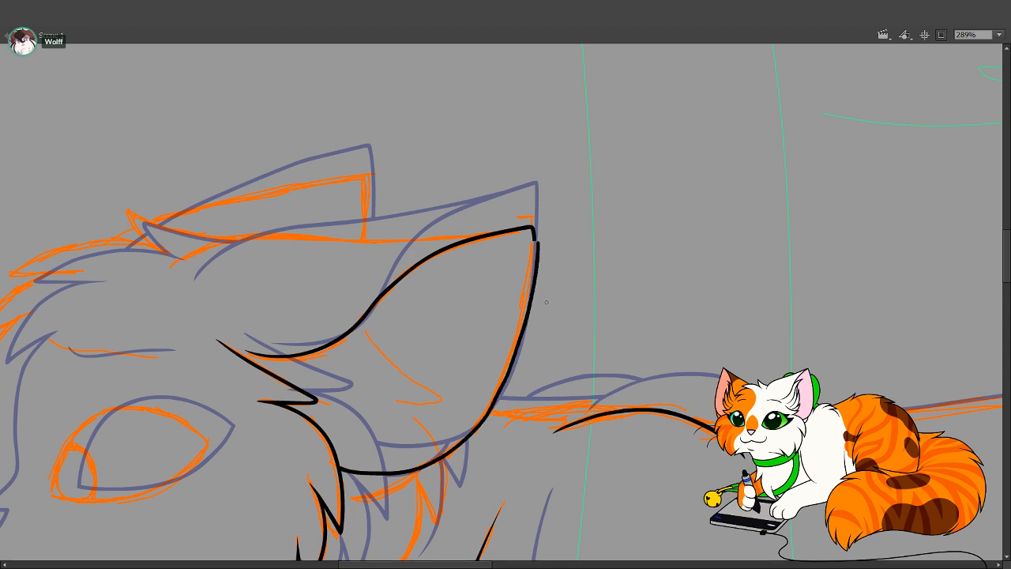
Try to bend the upper part of the near ear's outer edge, and delete the distorted black pieces below the tip
drag(532, 309, 538, 243)
mouse_move(507, 366)
mouse_down()
mouse_move(489, 335)
mouse_move(503, 363)
mouse_move(501, 314)
mouse_up()
drag(514, 350, 513, 285)
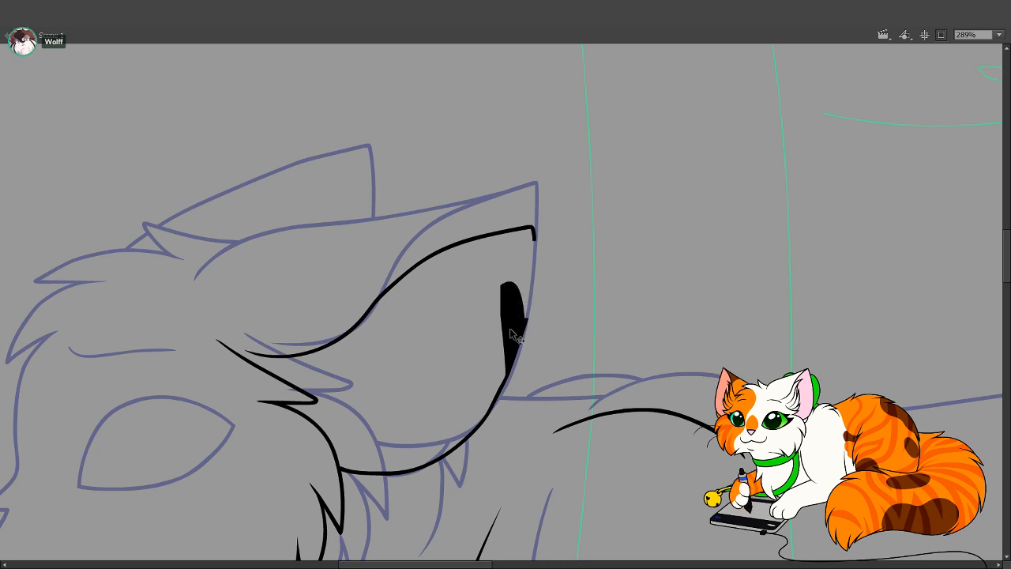
drag(510, 353, 529, 282)
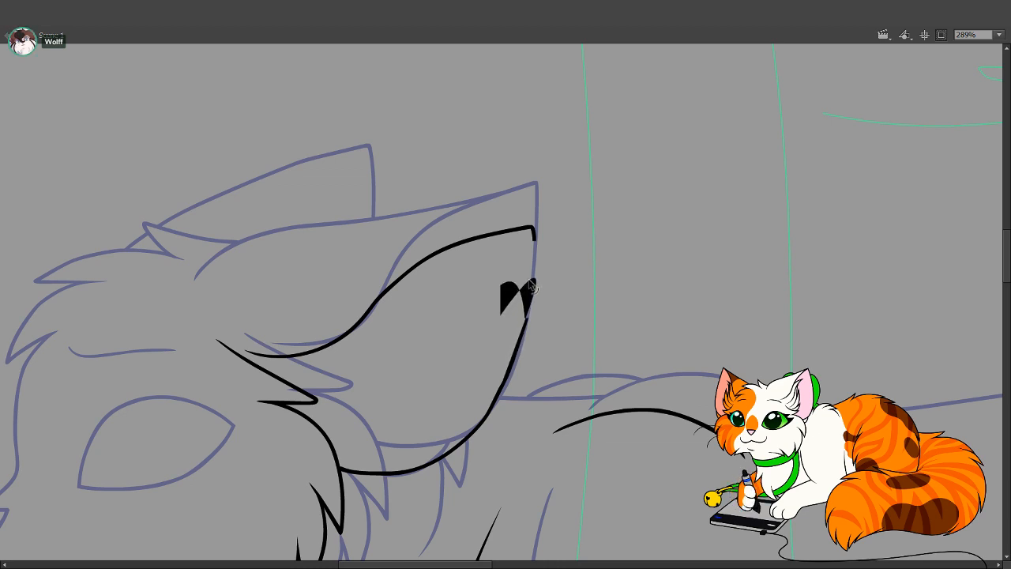
click(529, 282)
key(Delete)
click(505, 299)
key(Delete)
Remove the remaining upper stretch of the near ear's outer edge down to where the lower edge starts curving
mouse_move(506, 376)
mouse_down()
mouse_move(510, 364)
mouse_move(500, 387)
mouse_up()
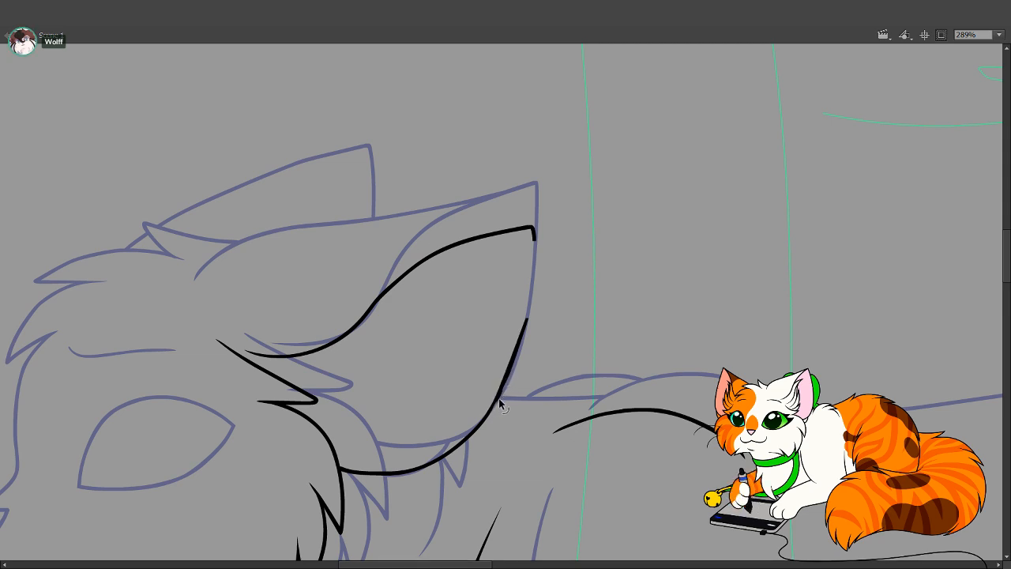
mouse_move(502, 396)
mouse_down()
mouse_move(507, 386)
mouse_move(501, 393)
mouse_up()
drag(470, 293, 552, 398)
key(ctrl+z)
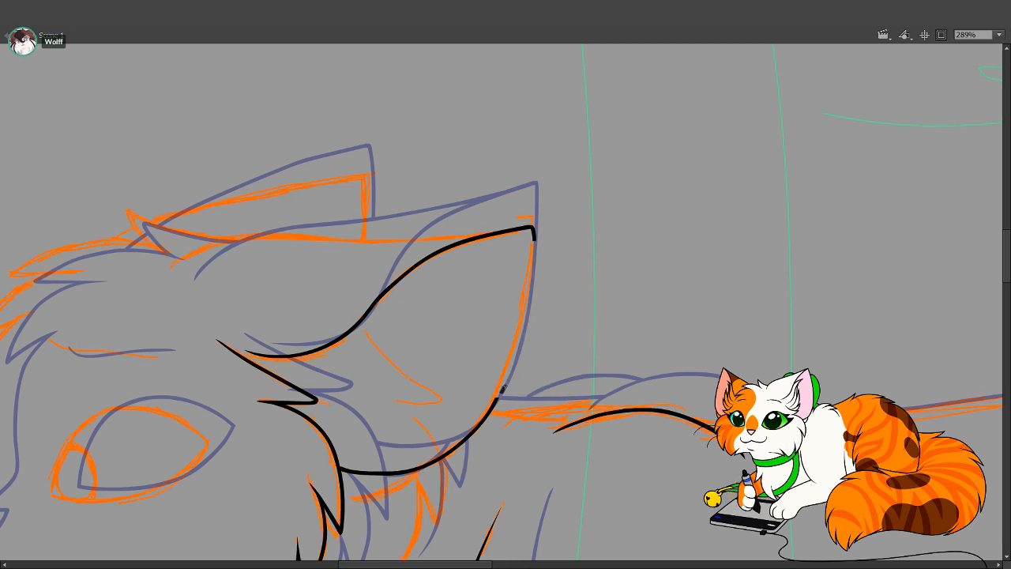
drag(501, 389, 540, 246)
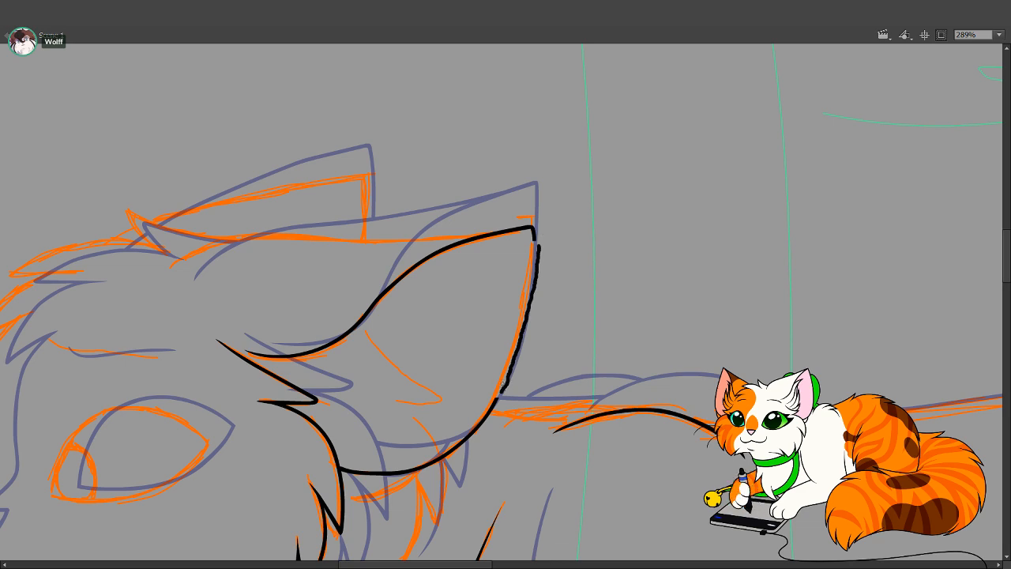
key(ctrl+z)
drag(517, 332, 535, 247)
key(ctrl+z)
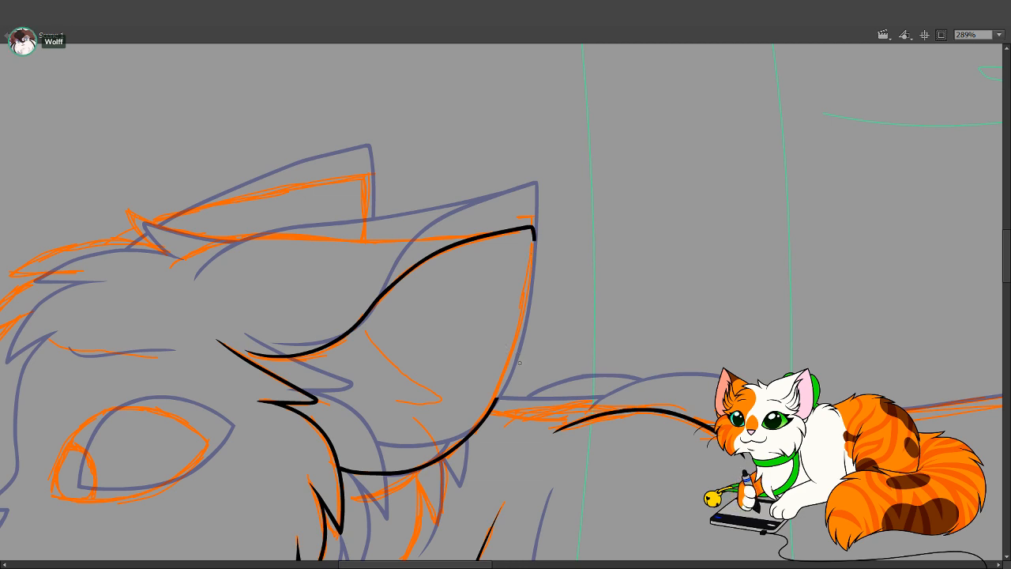
drag(513, 351, 513, 352)
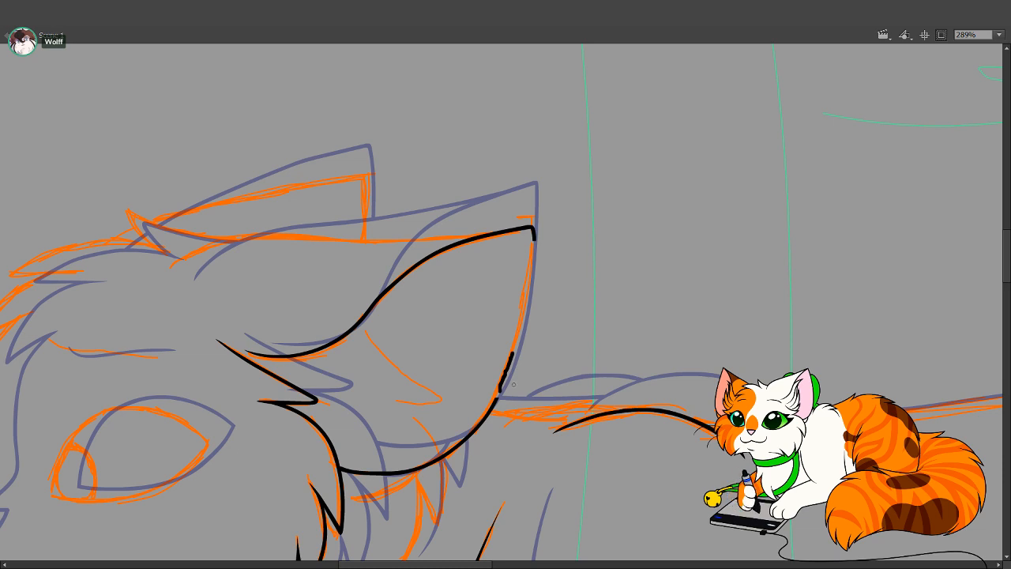
key(ctrl+z)
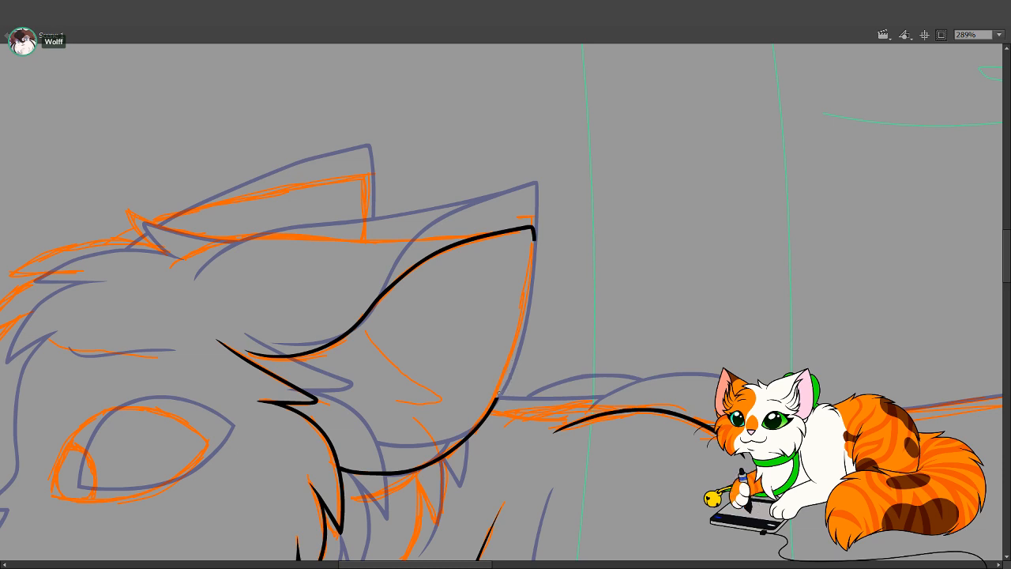
drag(498, 391, 532, 238)
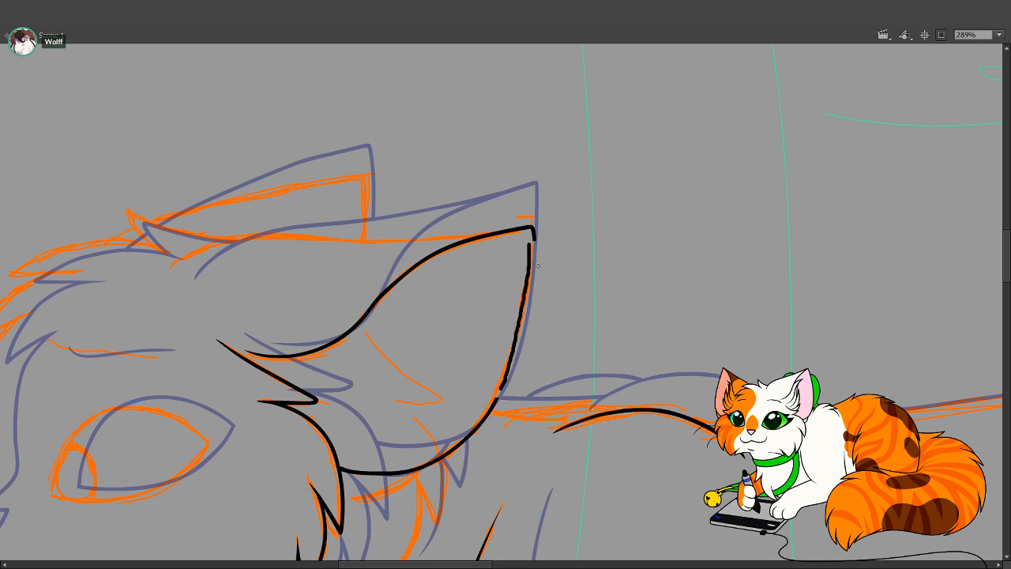
key(ctrl+z)
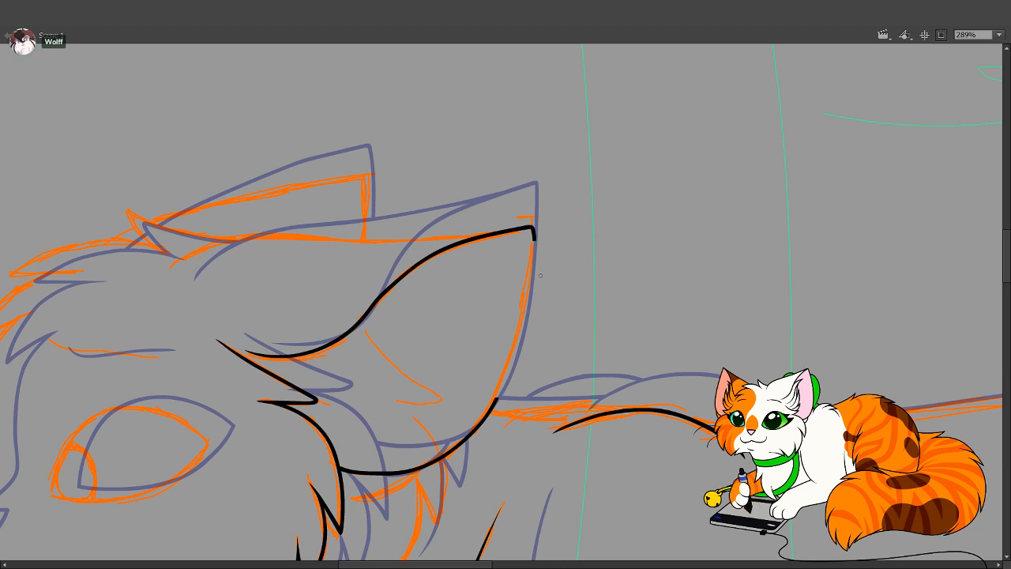
Draw a straight black line from the near ear's tip to its lower edge and bend it outward along the sketch
click(114, 89)
mouse_move(533, 234)
mouse_down()
mouse_move(488, 364)
mouse_move(496, 404)
mouse_up()
mouse_move(536, 246)
mouse_down()
mouse_move(522, 384)
mouse_move(500, 399)
mouse_up()
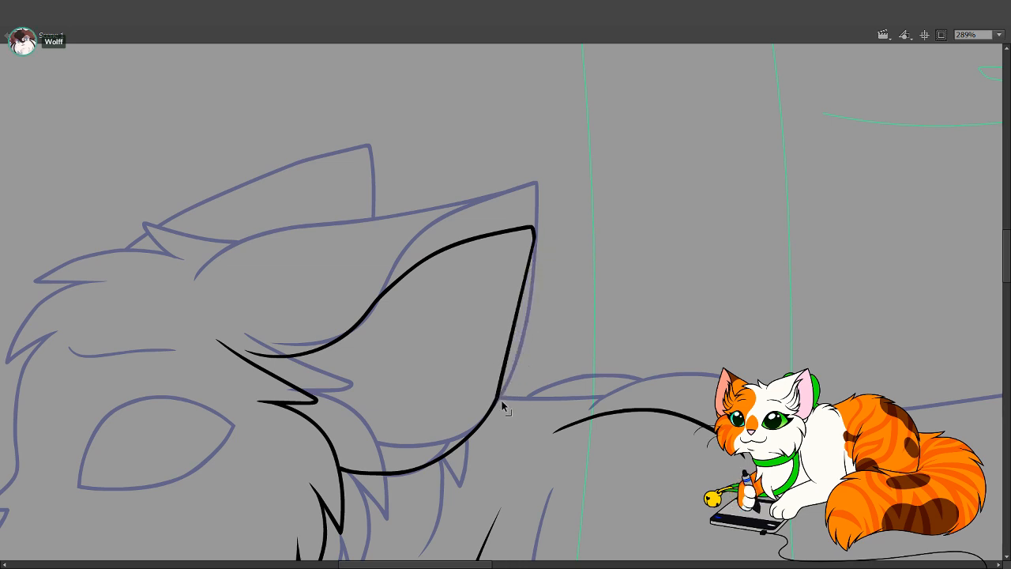
drag(526, 299, 515, 334)
drag(523, 292, 518, 319)
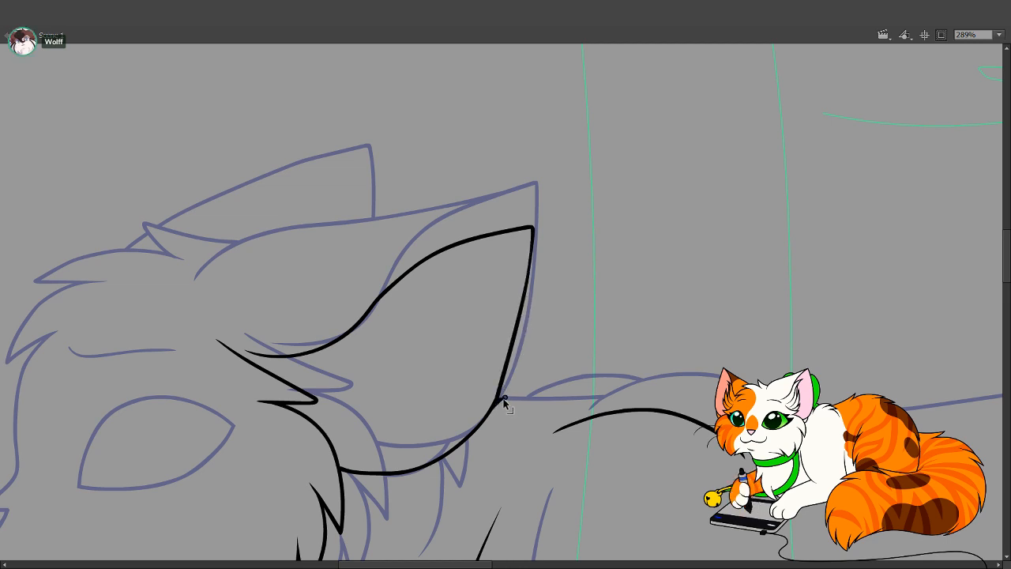
drag(503, 385, 496, 408)
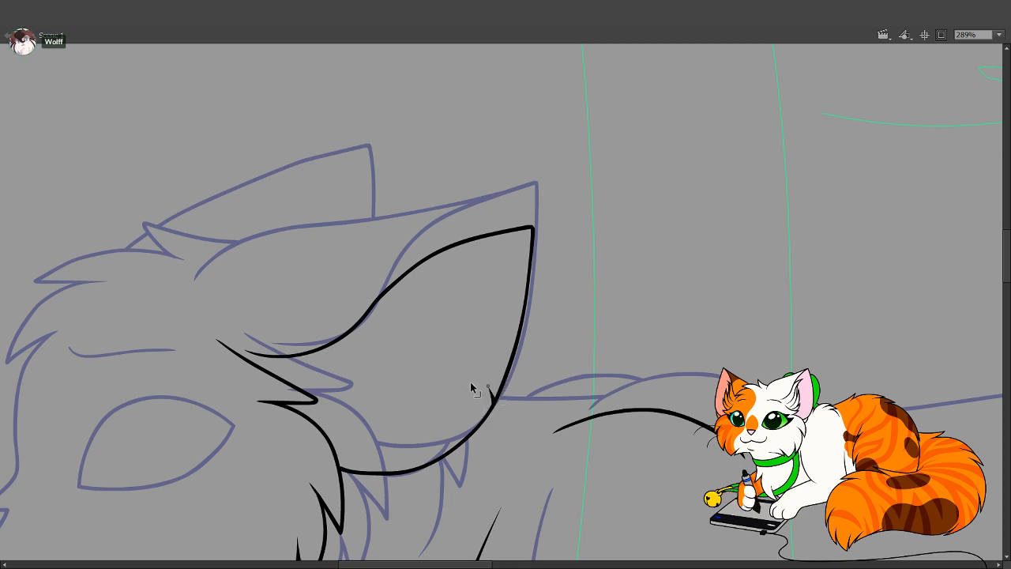
drag(470, 382, 495, 397)
key(ctrl+z)
key(ctrl+z)
key(ctrl+z)
Smooth the join between the near ear's new outer edge and its lower edge
key(alt+z)
drag(460, 366, 564, 447)
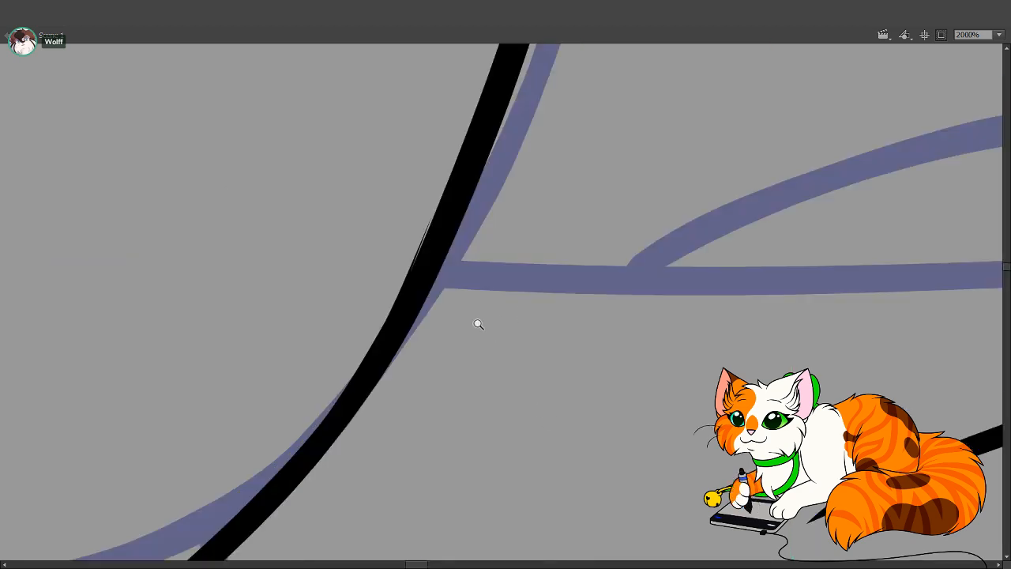
key(v)
mouse_move(432, 330)
mouse_down()
mouse_move(439, 314)
mouse_move(434, 333)
mouse_move(443, 322)
mouse_up()
click(438, 319)
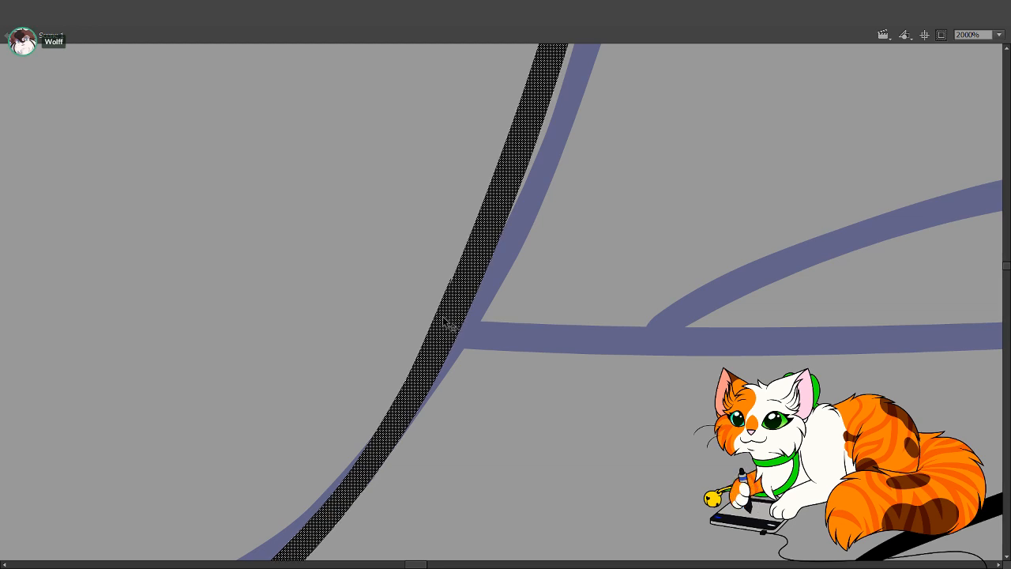
click(447, 282)
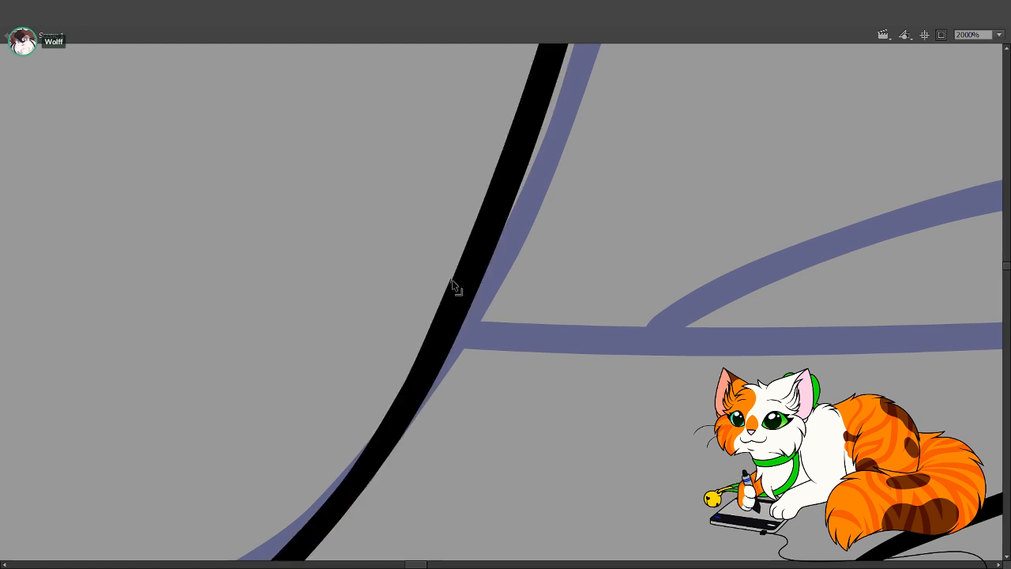
click(441, 327)
key(ctrl+z)
drag(432, 334, 432, 327)
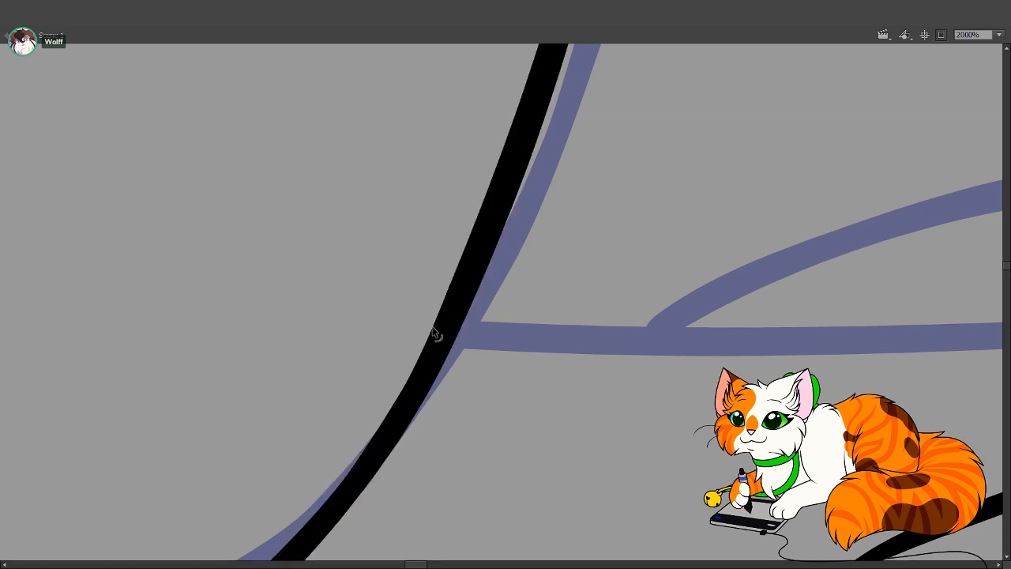
Ink a second black curve beneath the near ear, from the cheek fur line up to the ear's lower edge
alt+click(426, 319)
alt+click(431, 308)
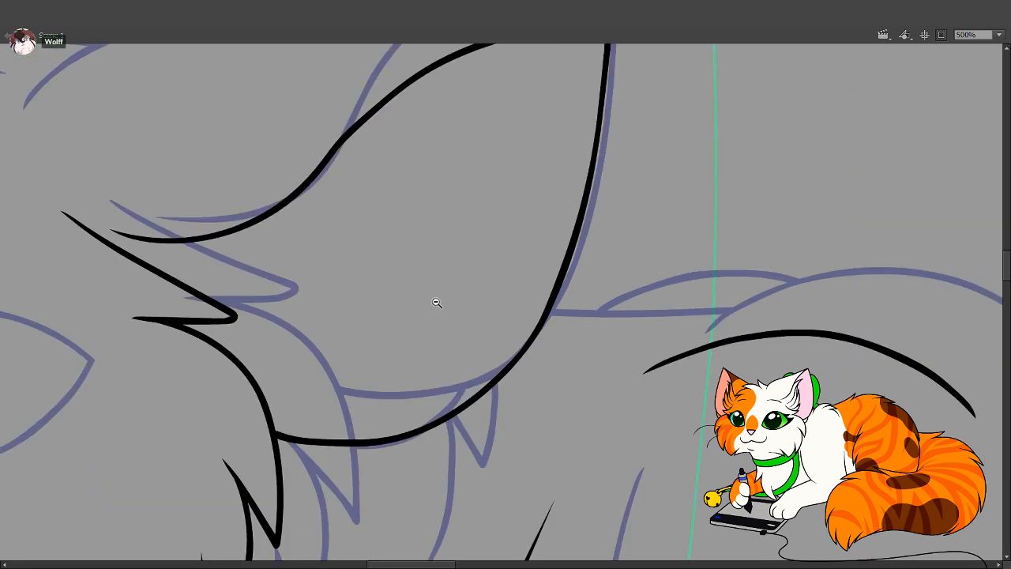
drag(505, 347, 484, 499)
alt+click(526, 298)
drag(392, 215, 576, 479)
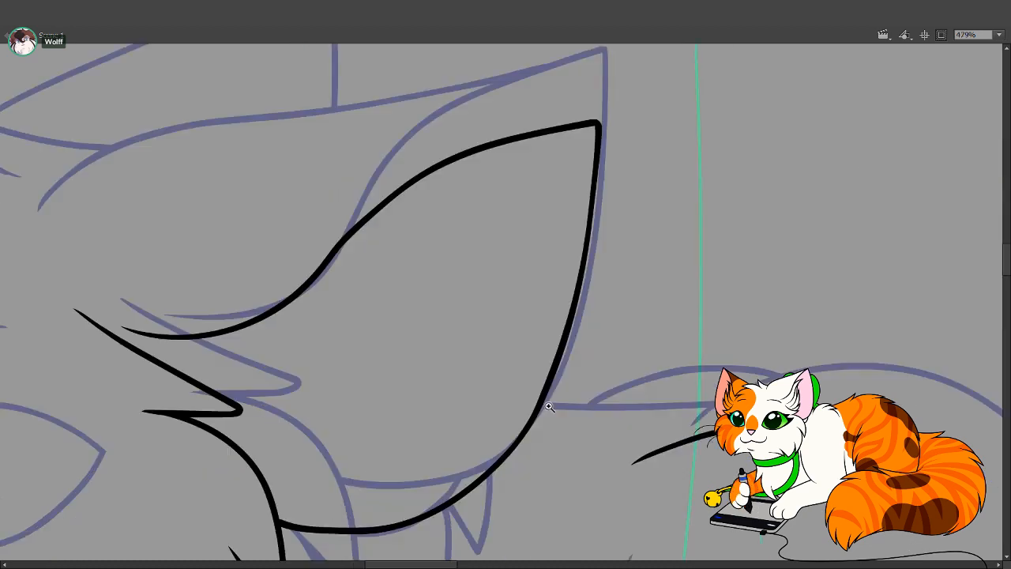
drag(486, 375, 466, 440)
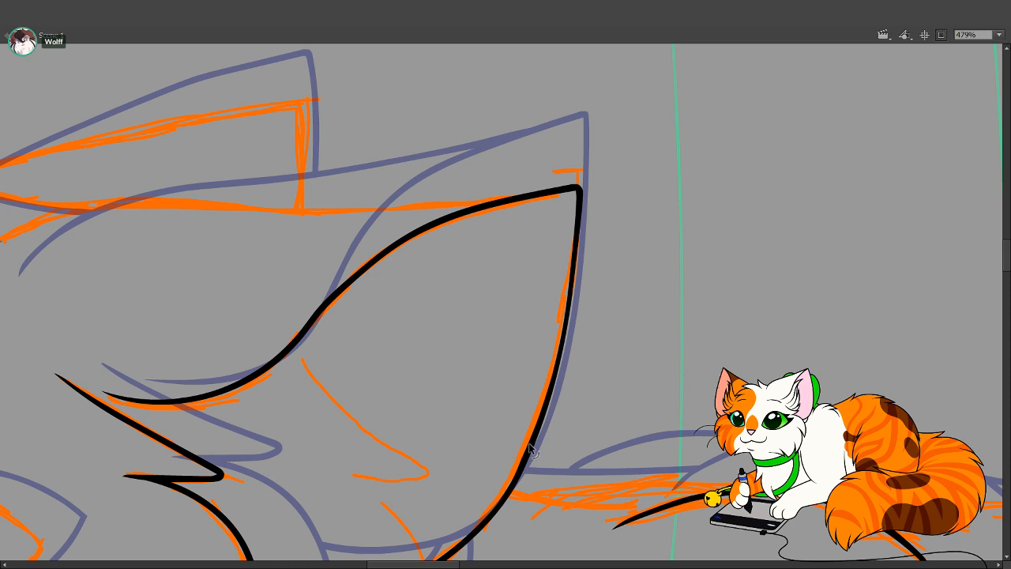
drag(527, 449, 544, 327)
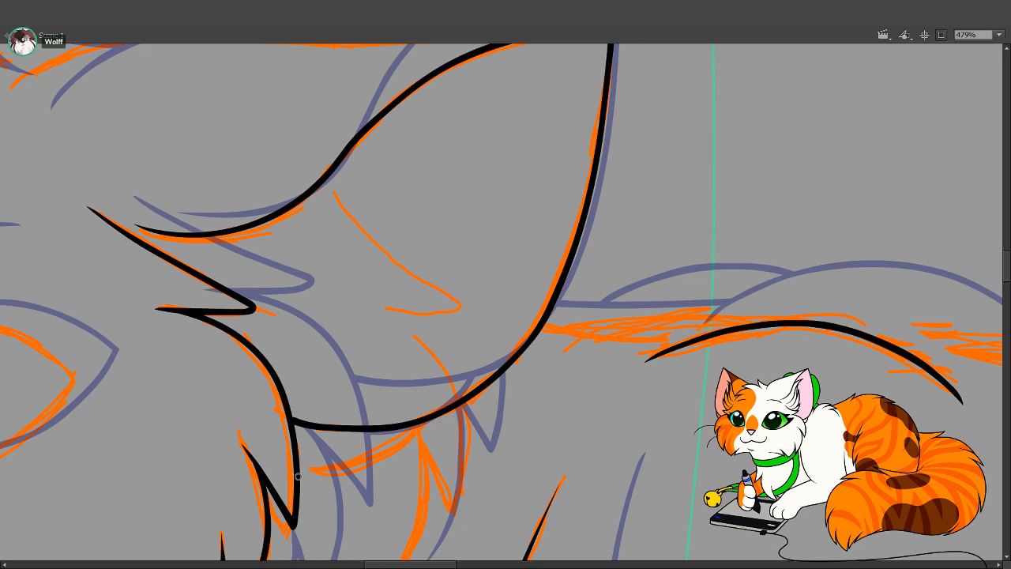
mouse_move(298, 476)
mouse_down()
mouse_move(340, 473)
mouse_move(420, 424)
mouse_up()
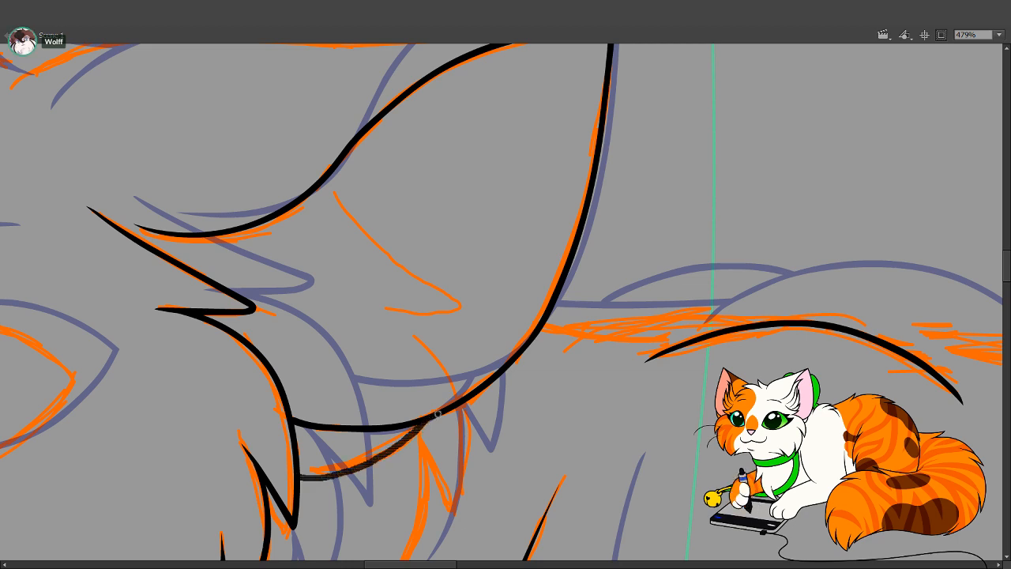
key(ctrl+z)
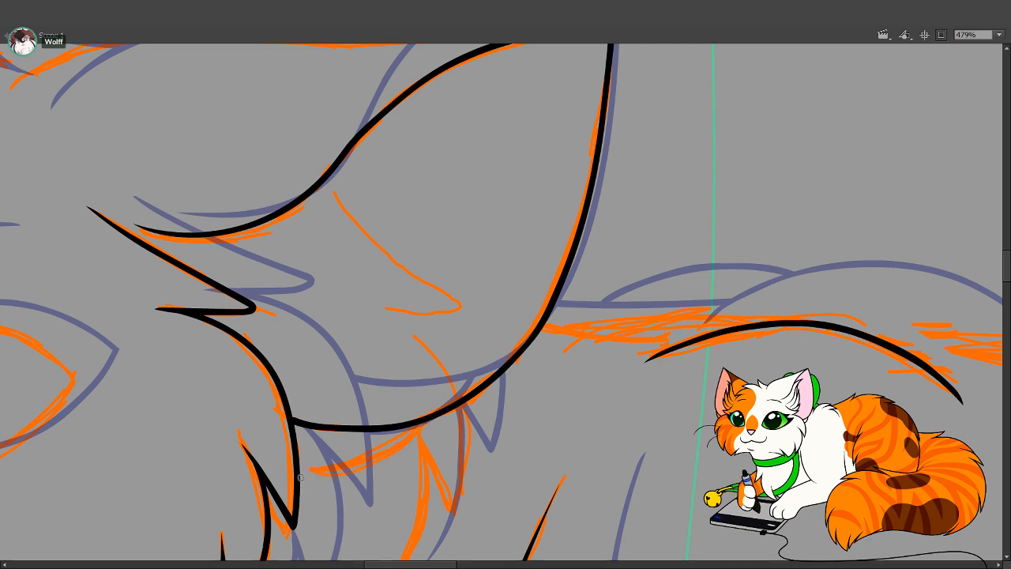
mouse_move(304, 477)
mouse_down()
mouse_move(390, 457)
mouse_move(434, 414)
mouse_up()
Ink the near ear's back edge as one long black curve from the top of the head to near the ear tip
mouse_move(429, 361)
mouse_down()
mouse_move(484, 381)
mouse_move(518, 423)
mouse_up()
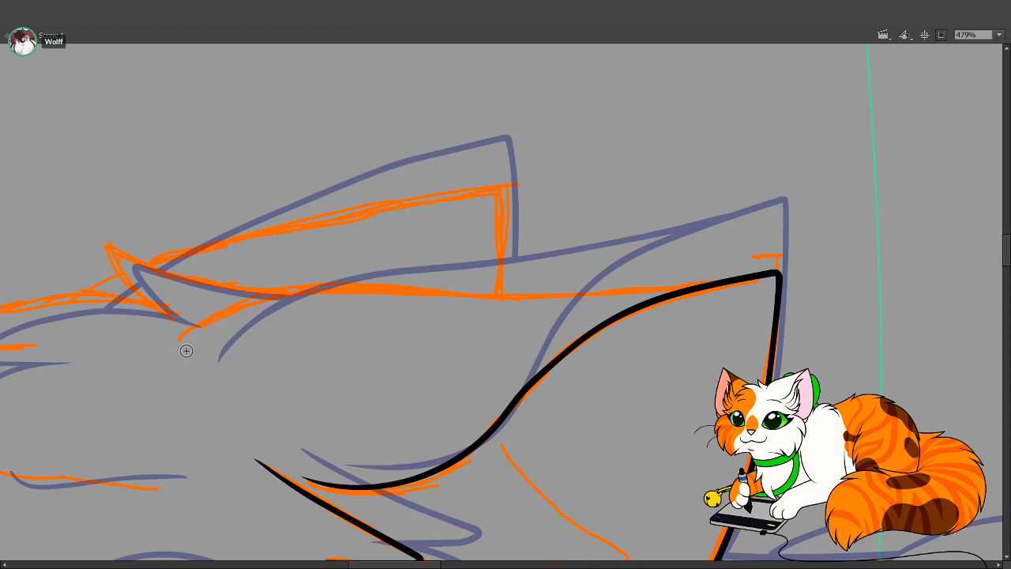
drag(180, 349, 265, 300)
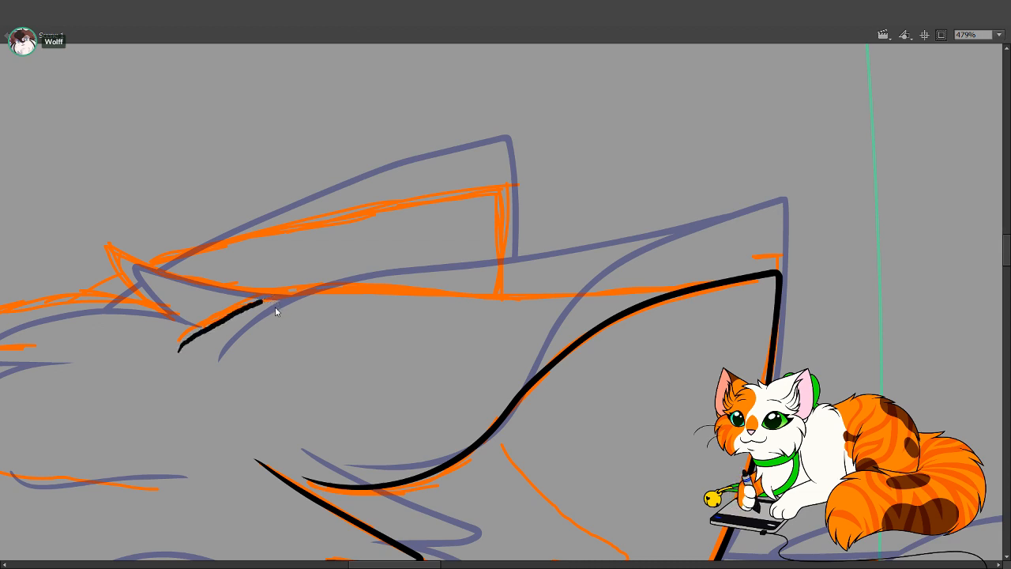
key(ctrl+z)
drag(179, 356, 256, 303)
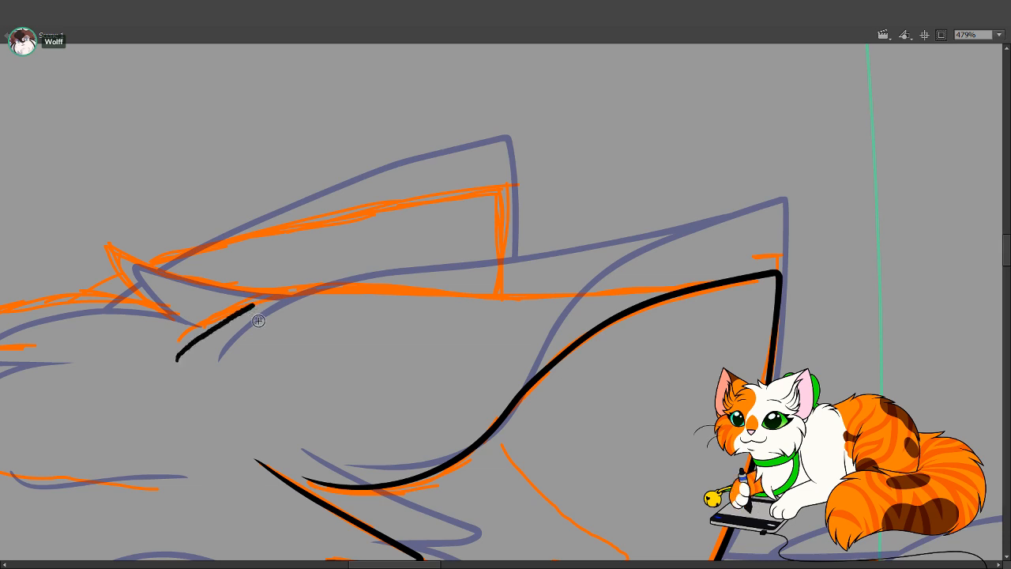
key(ctrl+z)
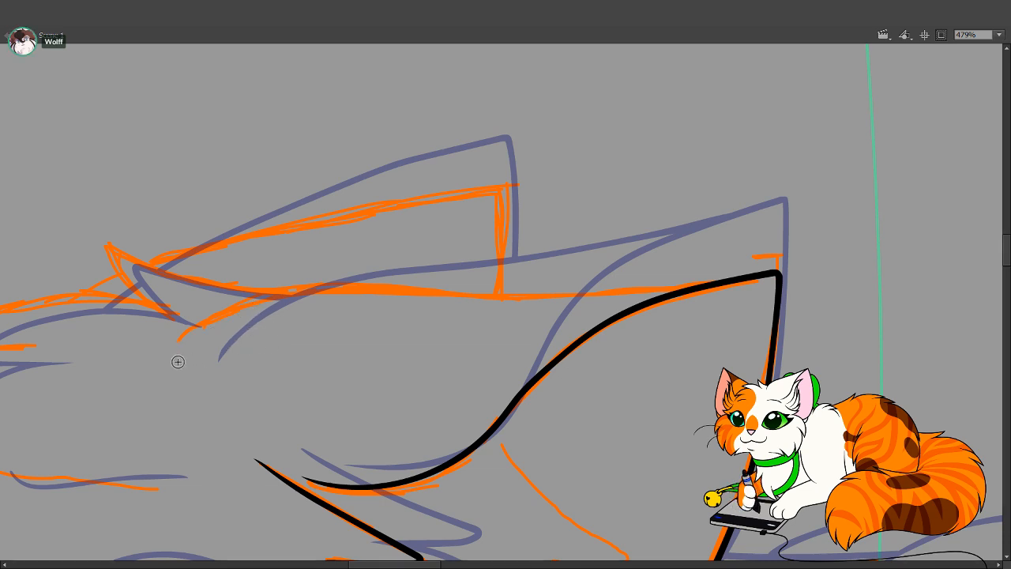
mouse_move(176, 361)
mouse_down()
mouse_move(250, 307)
mouse_move(338, 281)
mouse_up()
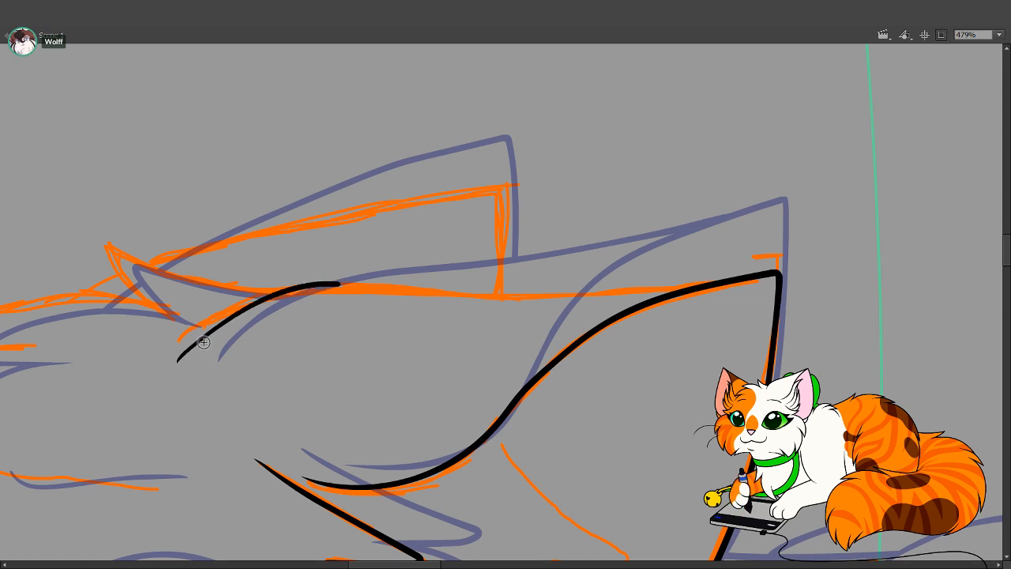
key(ctrl+z)
mouse_move(182, 359)
mouse_down()
mouse_move(211, 323)
mouse_move(265, 293)
mouse_up()
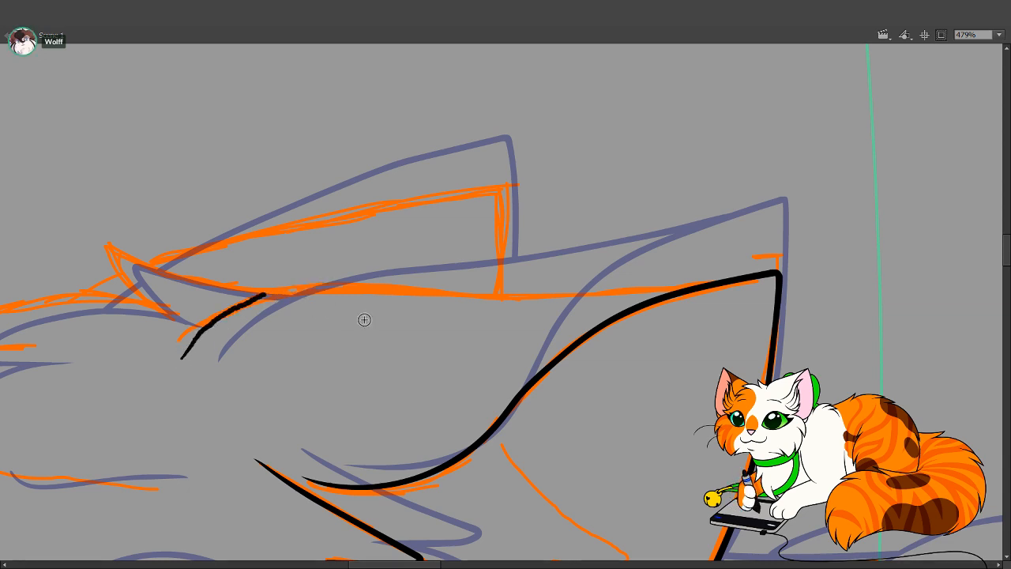
key(ctrl+z)
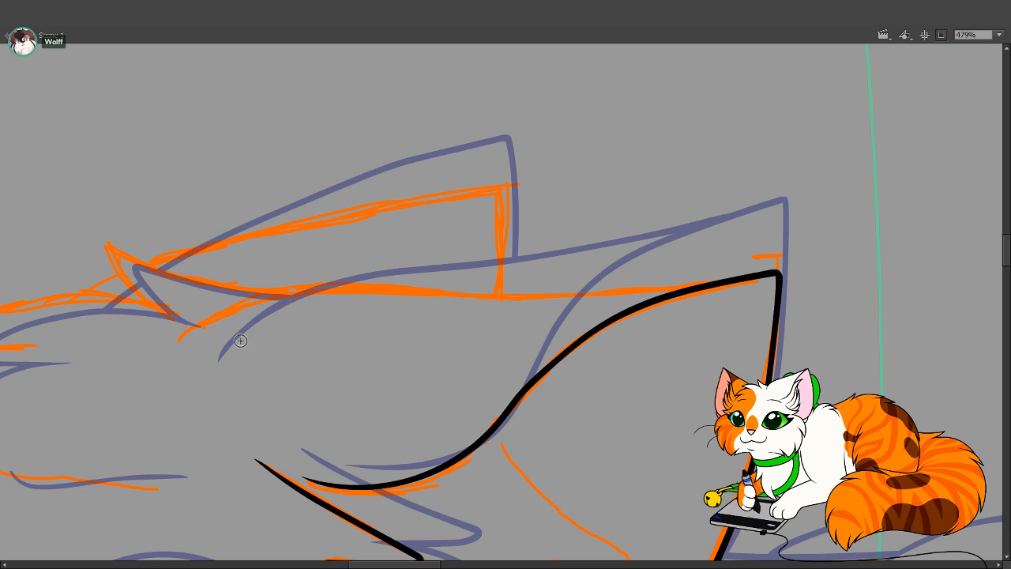
mouse_move(182, 353)
mouse_down()
mouse_move(271, 305)
mouse_move(351, 292)
mouse_move(547, 301)
mouse_move(754, 275)
mouse_up()
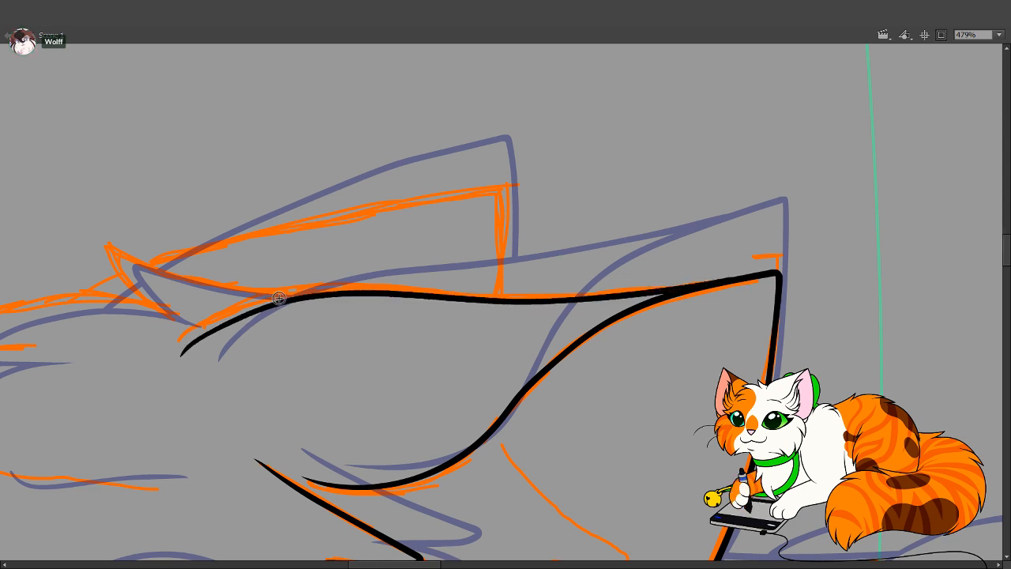
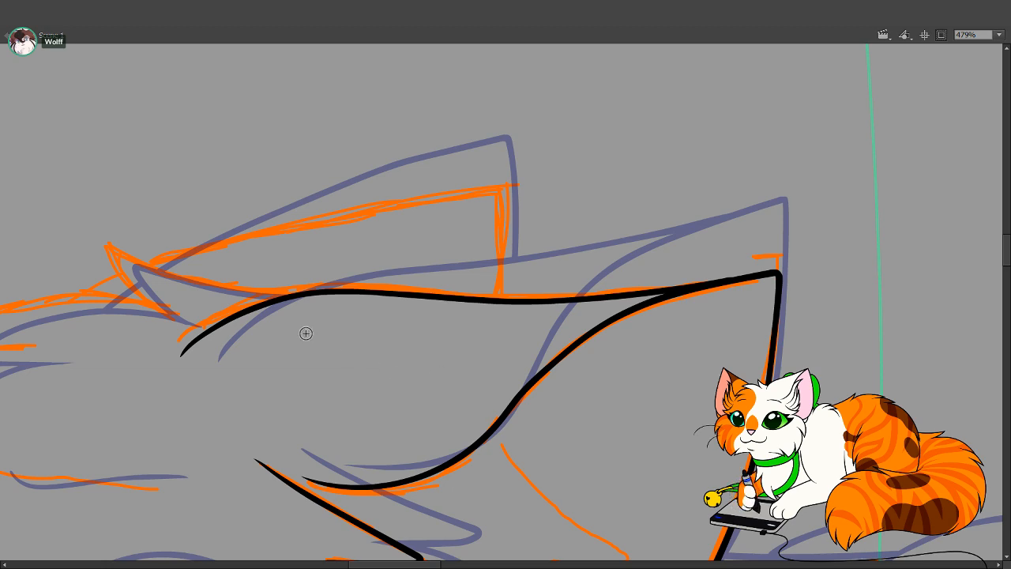
Ink the fur tuft beneath the near ear's lower edge in white, with one sharp tip and a long curve following the sketch
key(space)
drag(483, 434, 421, 235)
drag(487, 516, 353, 483)
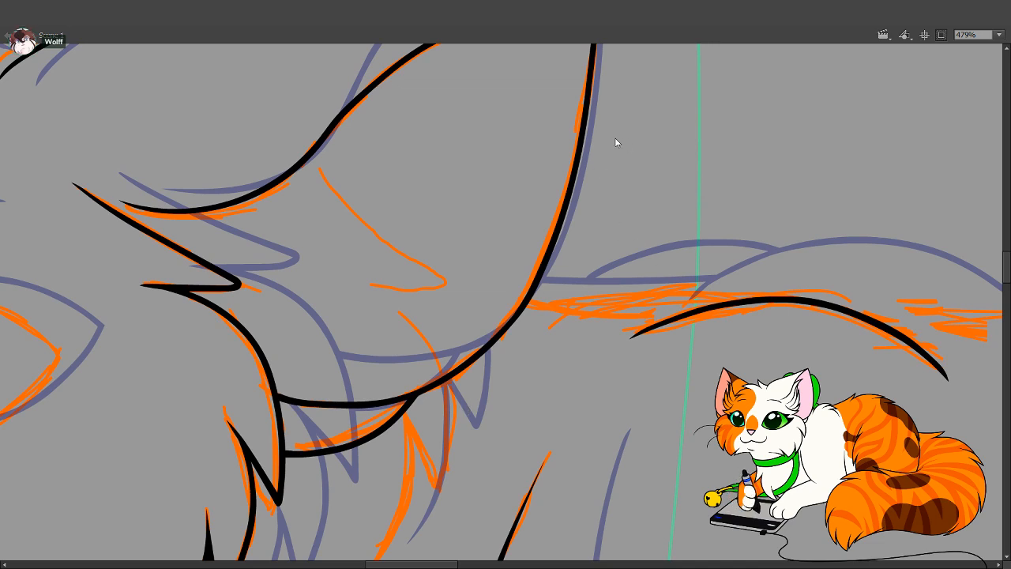
key(space)
mouse_move(436, 369)
mouse_down()
mouse_move(459, 251)
mouse_move(475, 300)
mouse_move(466, 391)
mouse_move(425, 308)
mouse_up()
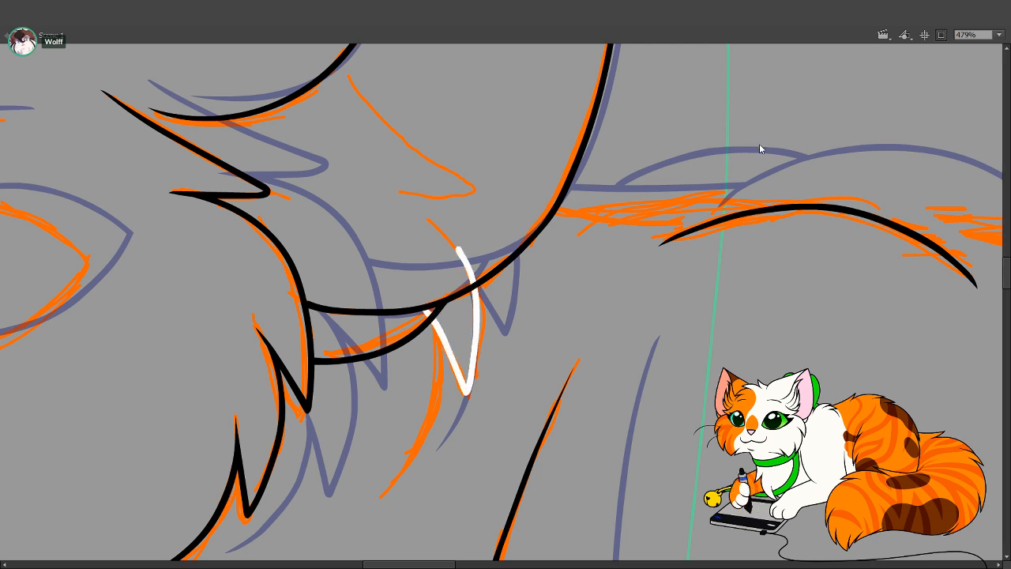
drag(383, 486, 463, 387)
key(ctrl+z)
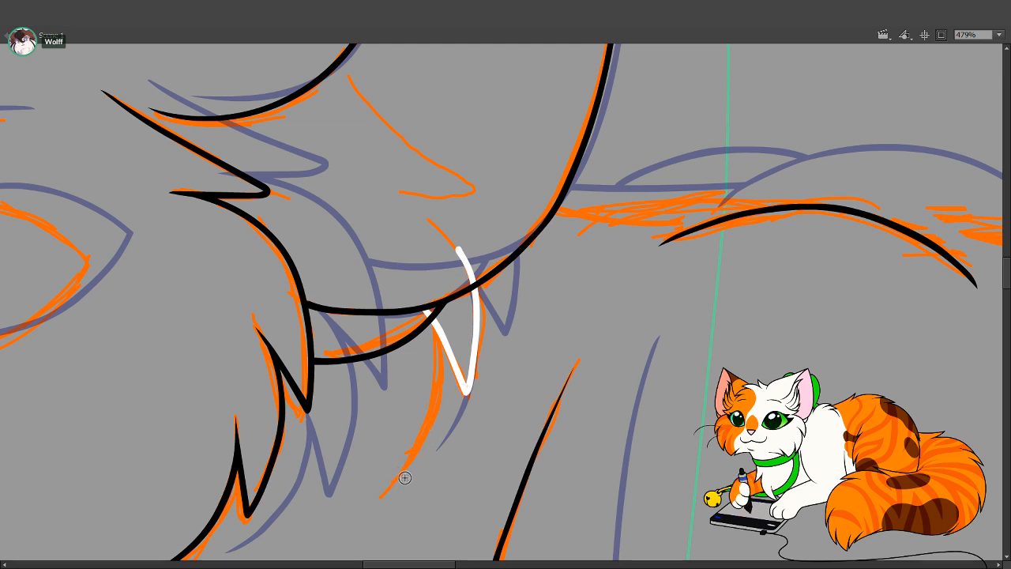
mouse_move(382, 494)
mouse_down()
mouse_move(417, 452)
mouse_move(436, 389)
mouse_move(437, 325)
mouse_up()
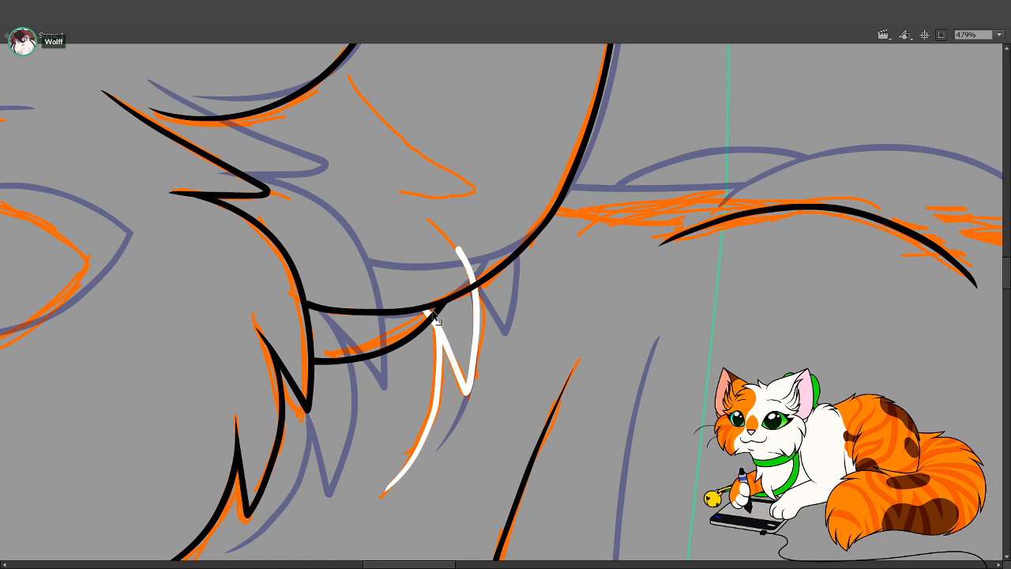
Delete the white tuft line ends that extend past the near ear's black lower edges
click(472, 272)
key(Delete)
drag(424, 304, 426, 296)
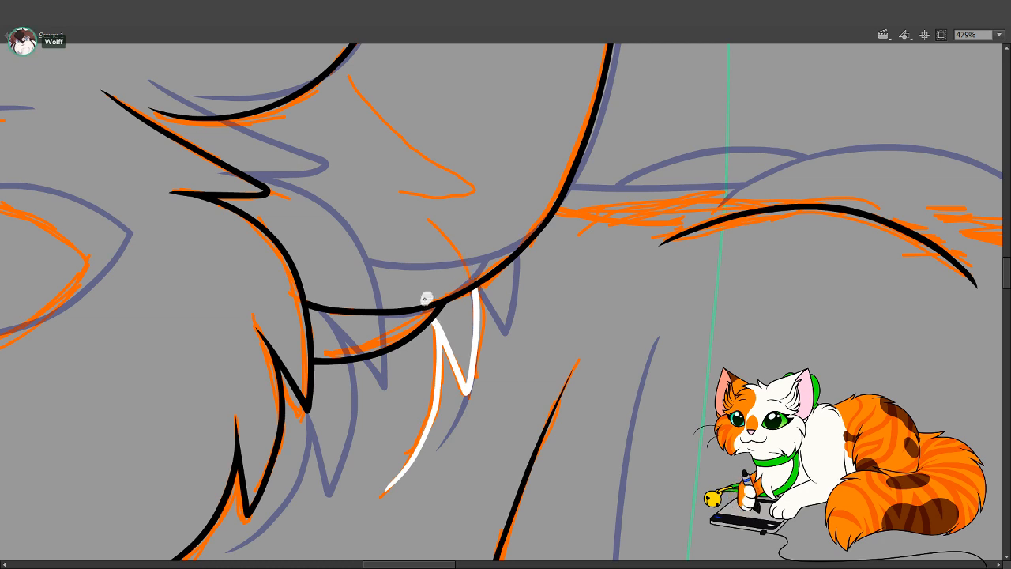
click(105, 93)
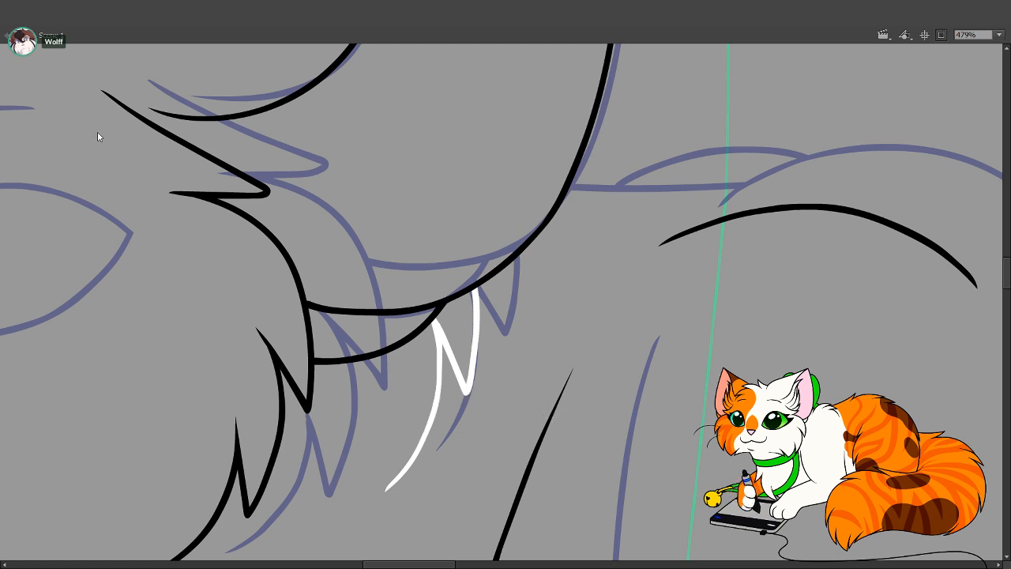
Ink the small pointed fur tuft at the far ear's base in black, joining it to the near ear's back edge
drag(611, 377, 582, 527)
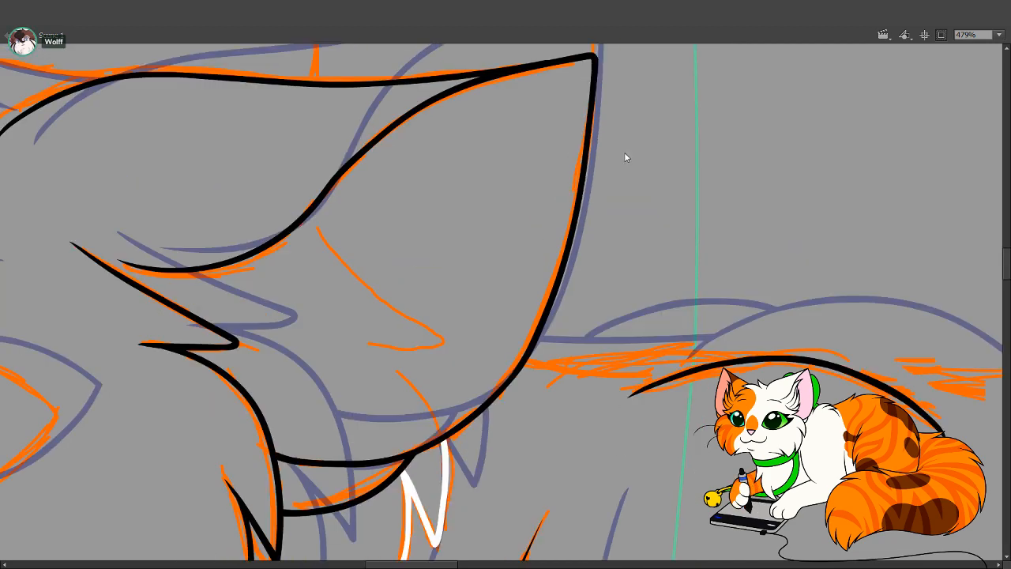
drag(226, 275, 498, 339)
drag(344, 366, 471, 244)
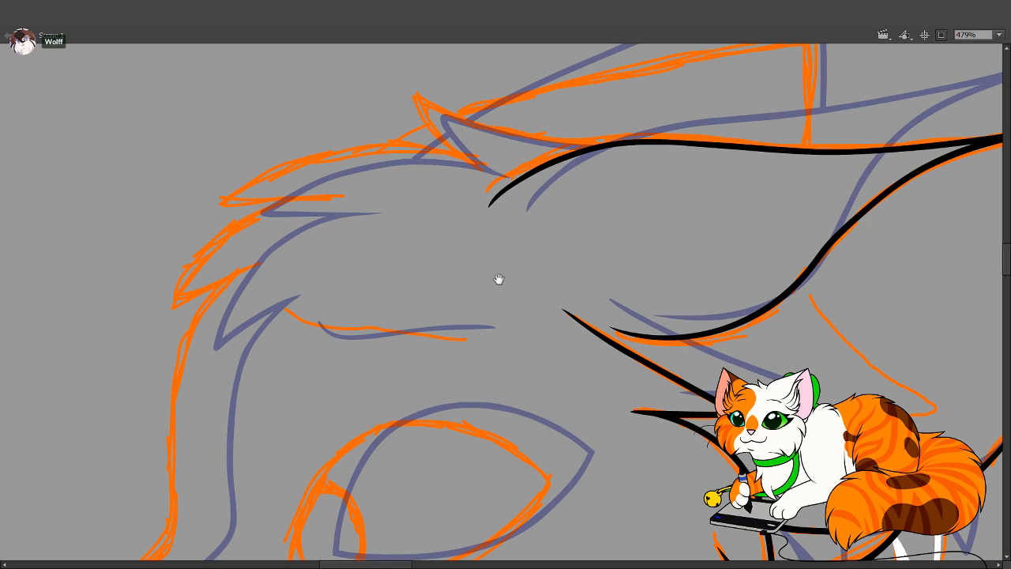
drag(408, 505, 582, 229)
drag(557, 283, 402, 419)
drag(479, 281, 395, 455)
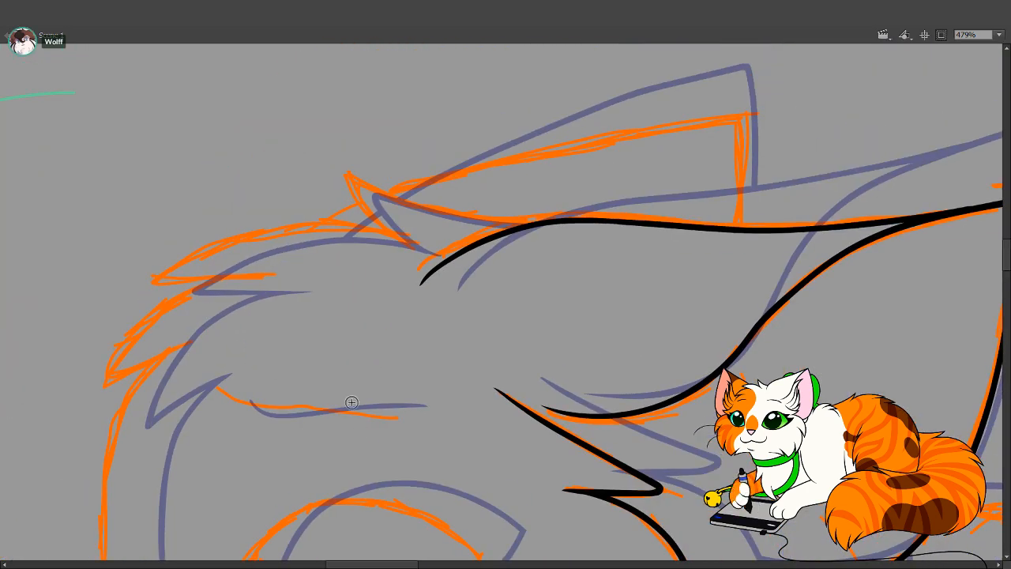
drag(378, 316, 388, 355)
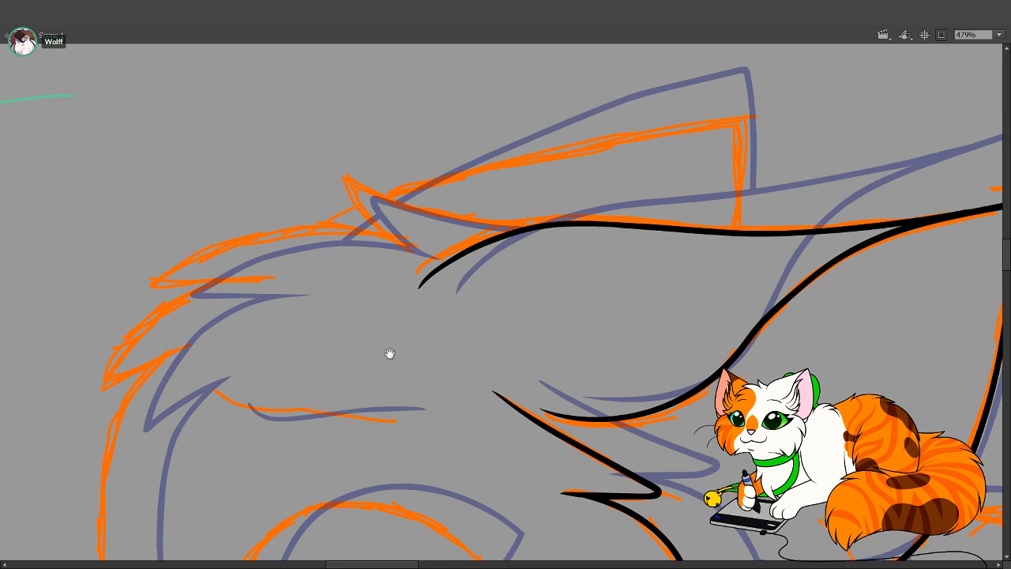
mouse_move(418, 286)
mouse_down()
mouse_move(378, 260)
mouse_move(352, 218)
mouse_move(531, 269)
mouse_up()
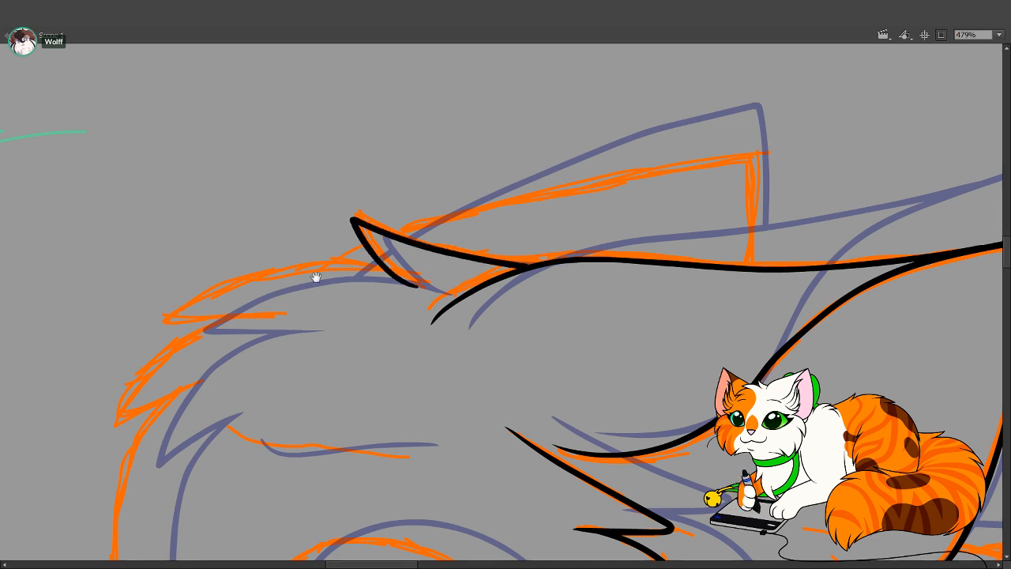
Ink the two pointed forehead fur tufts in black, from the ear tuft down toward the brow
drag(326, 303, 407, 275)
mouse_move(491, 255)
mouse_down()
mouse_move(394, 243)
mouse_move(306, 253)
mouse_move(243, 288)
mouse_move(388, 292)
mouse_move(360, 290)
mouse_up()
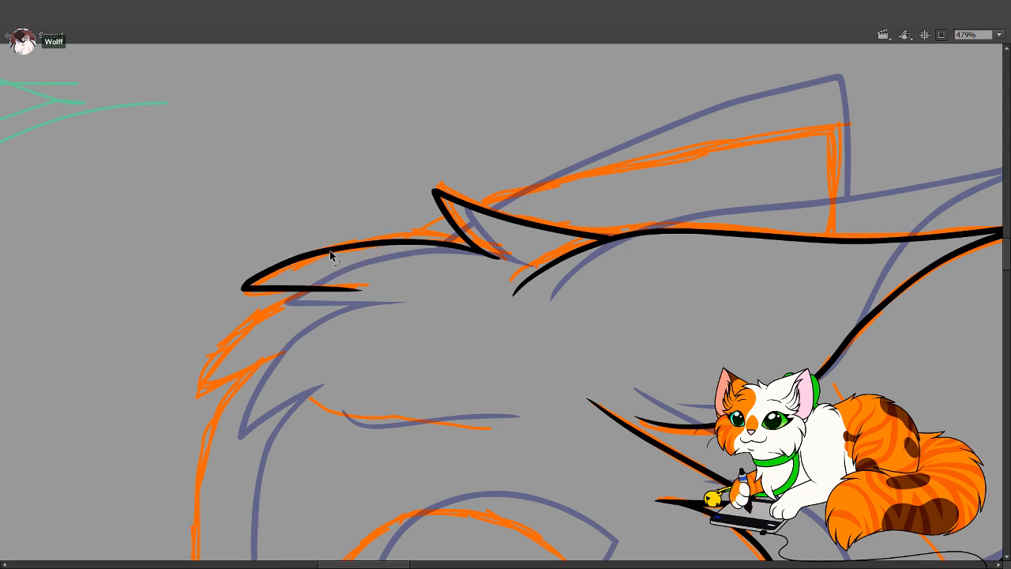
drag(399, 277, 462, 225)
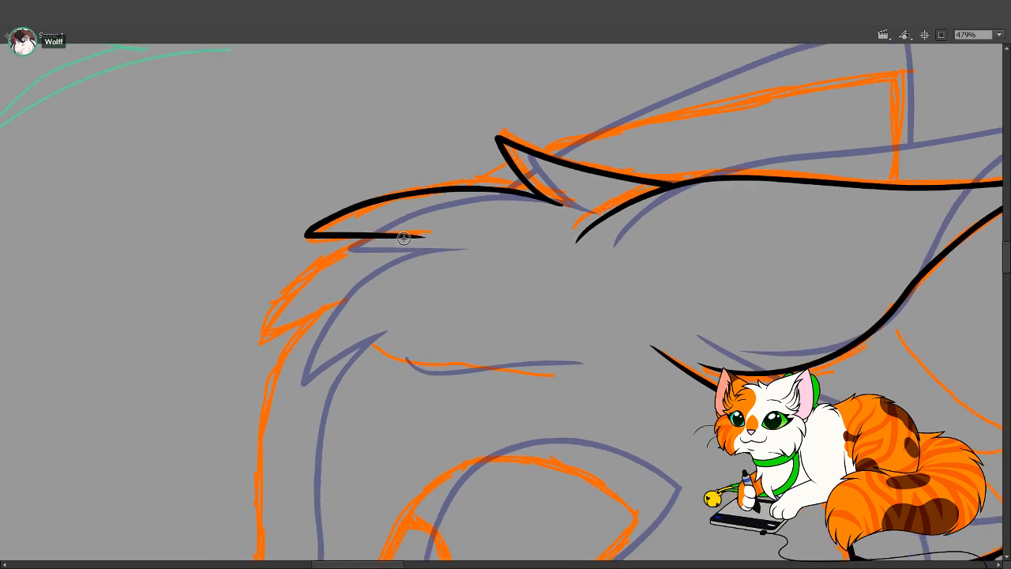
mouse_move(384, 236)
mouse_down()
mouse_move(314, 259)
mouse_move(284, 282)
mouse_move(245, 360)
mouse_move(328, 310)
mouse_up()
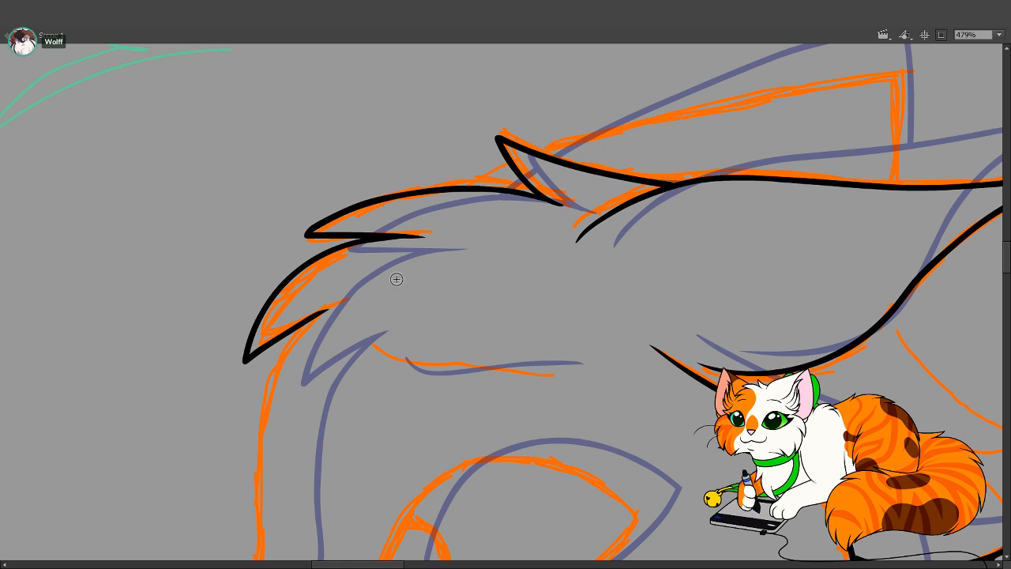
drag(615, 244, 451, 422)
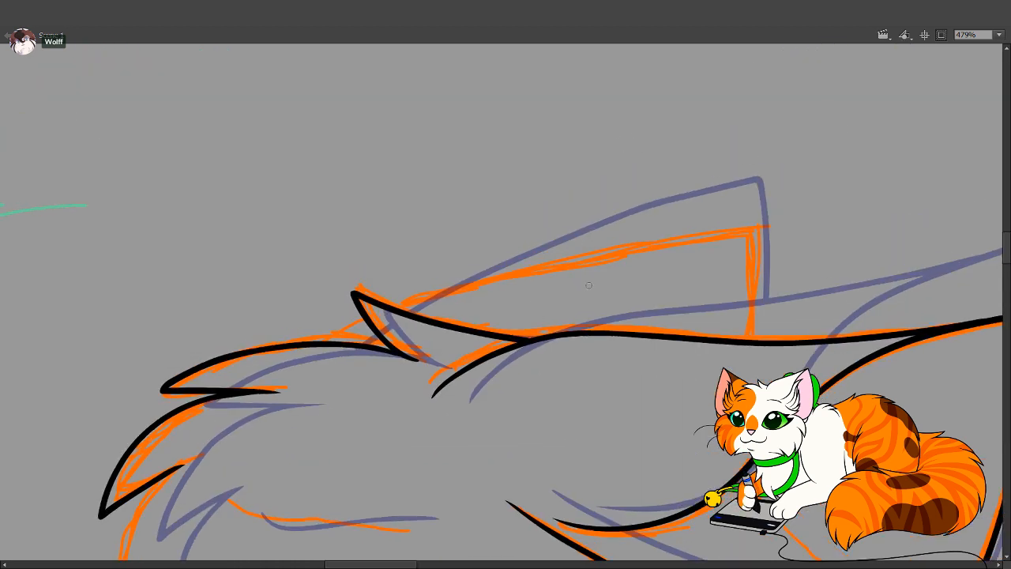
mouse_move(309, 366)
mouse_down()
mouse_move(321, 342)
mouse_move(385, 309)
mouse_move(615, 266)
mouse_up()
key(ctrl+z)
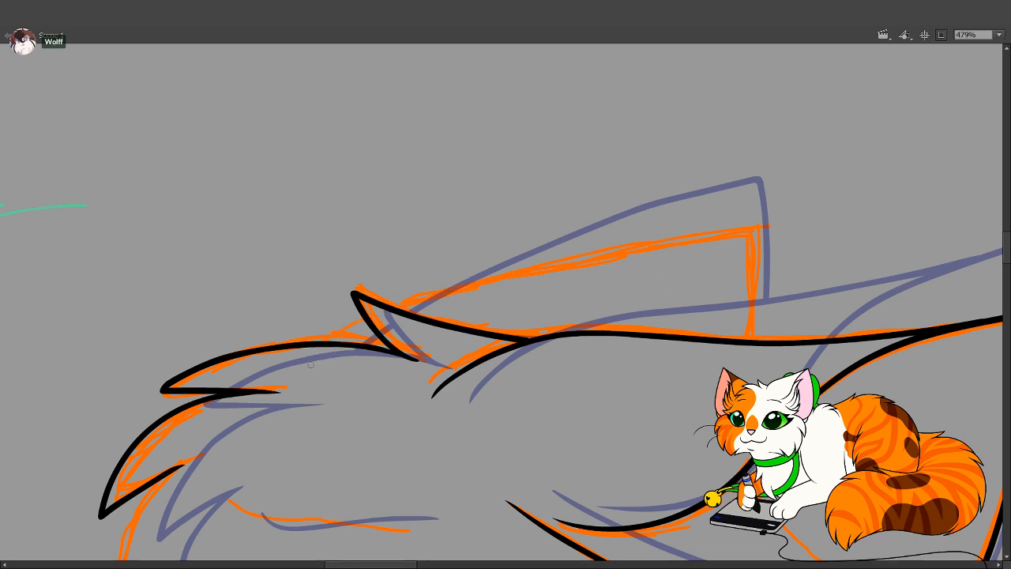
mouse_move(306, 365)
mouse_down()
mouse_move(331, 338)
mouse_move(405, 313)
mouse_up()
key(ctrl+z)
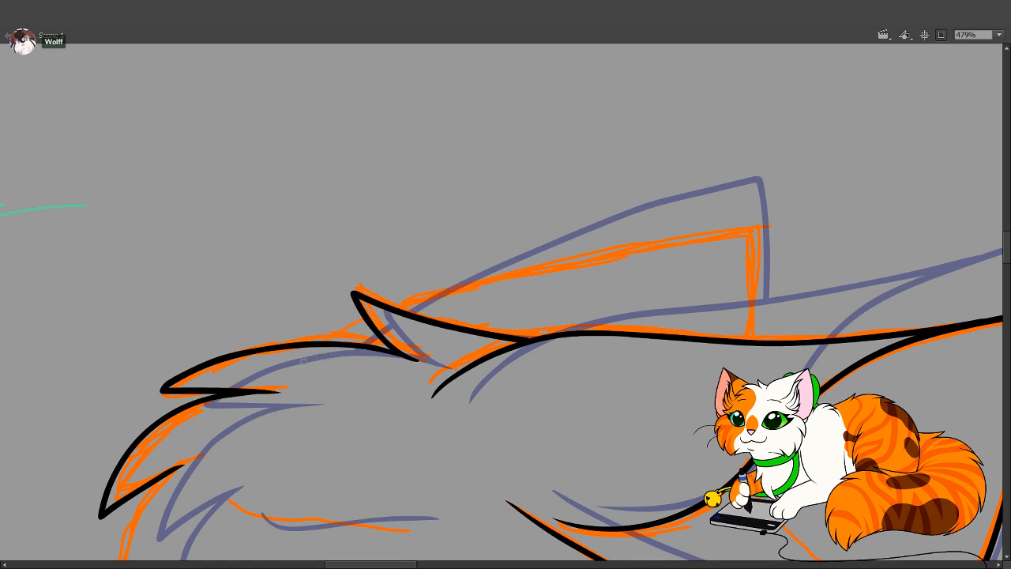
mouse_move(298, 363)
mouse_down()
mouse_move(349, 317)
mouse_move(510, 266)
mouse_up()
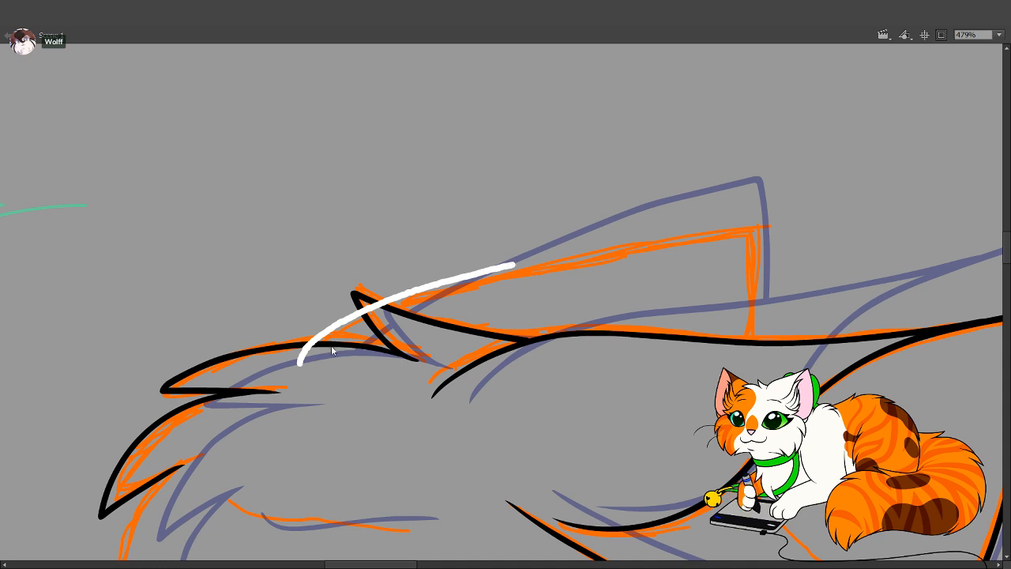
key(ctrl+z)
Draw the far ear as a closed white outline passing behind the head and adjust its upper edge to the sketch
mouse_move(300, 363)
mouse_down()
mouse_move(362, 315)
mouse_move(419, 294)
mouse_move(621, 249)
mouse_move(758, 240)
mouse_move(748, 350)
mouse_move(520, 451)
mouse_move(345, 397)
mouse_move(299, 358)
mouse_up()
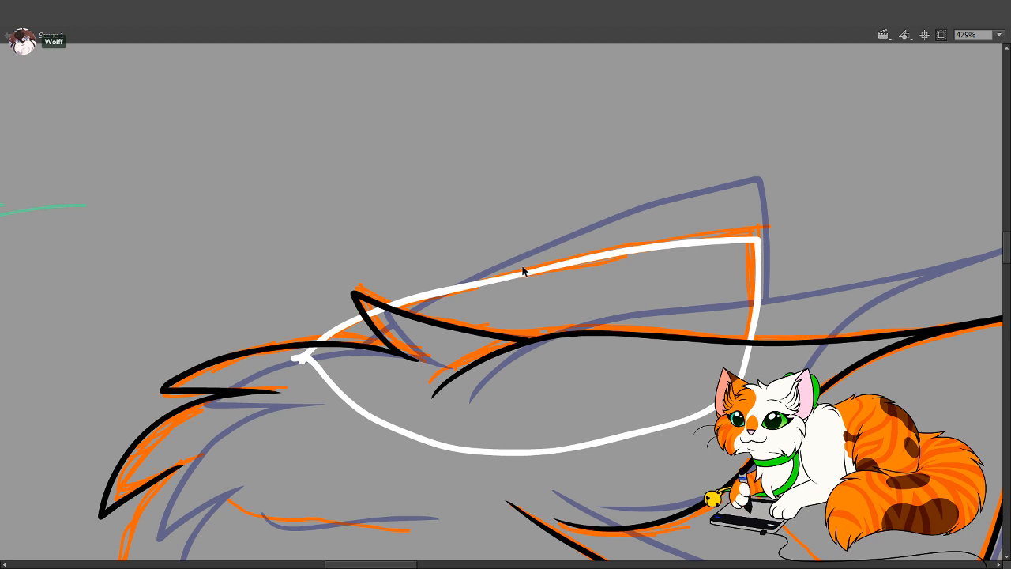
drag(522, 266, 545, 267)
drag(621, 246, 622, 251)
drag(694, 235, 700, 242)
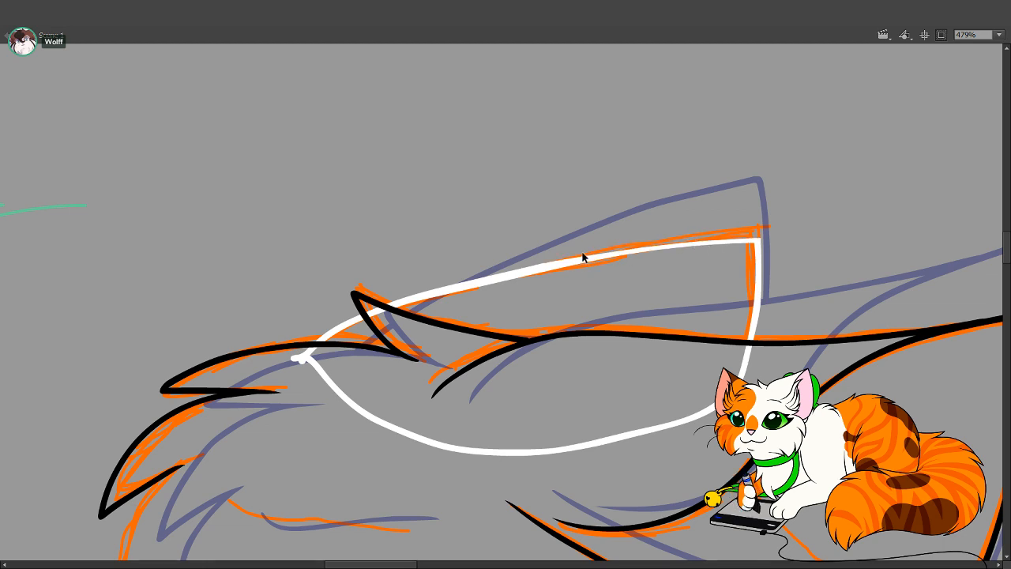
drag(582, 256, 592, 261)
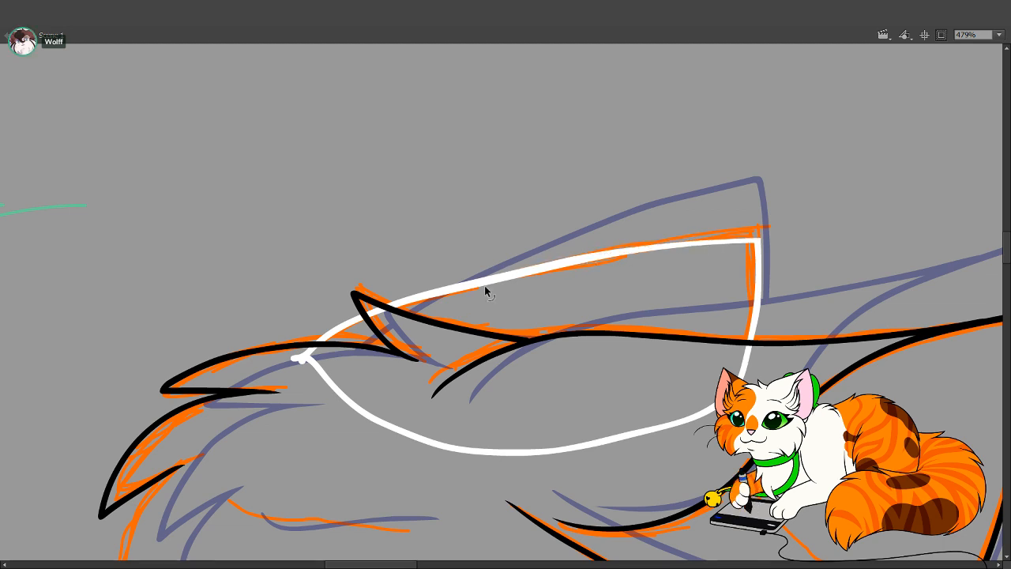
drag(485, 285, 495, 281)
drag(554, 270, 560, 265)
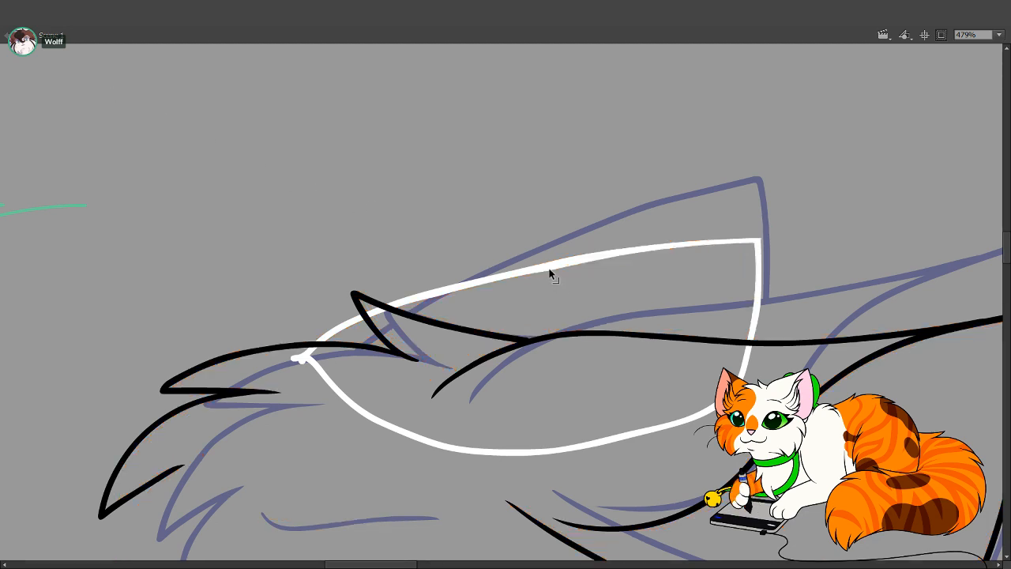
Smooth the far ear's white upper edge with the sketch hidden and delete the outline parts that lie inside the head
drag(550, 269, 592, 267)
drag(524, 276, 485, 282)
drag(430, 296, 432, 295)
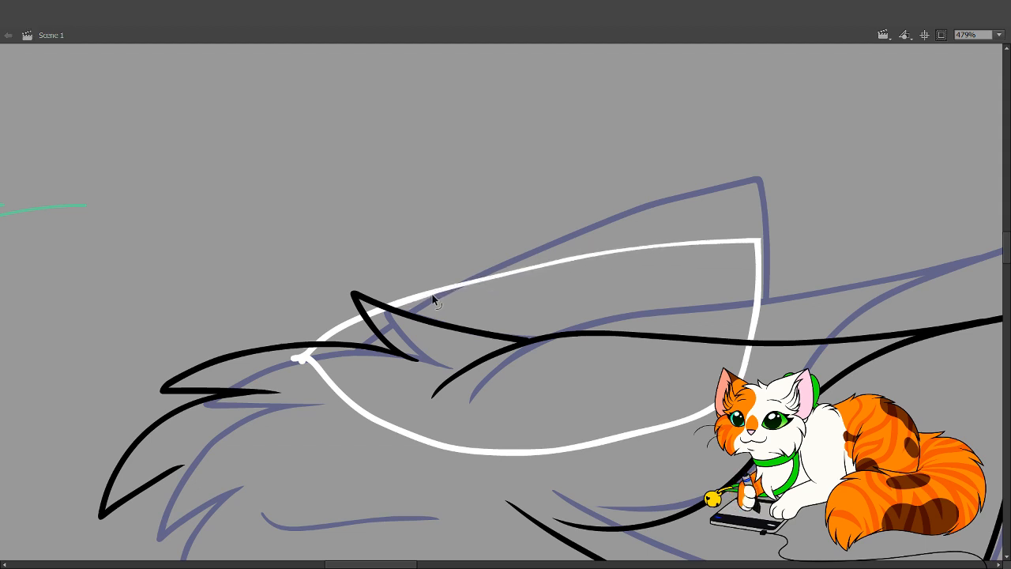
drag(587, 257, 586, 255)
drag(508, 272, 507, 272)
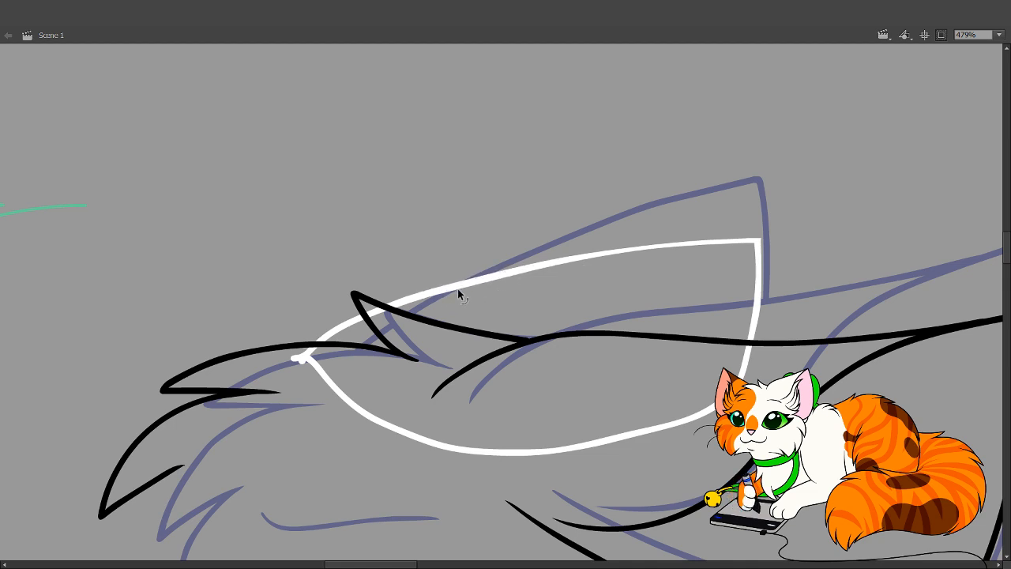
drag(454, 286, 452, 285)
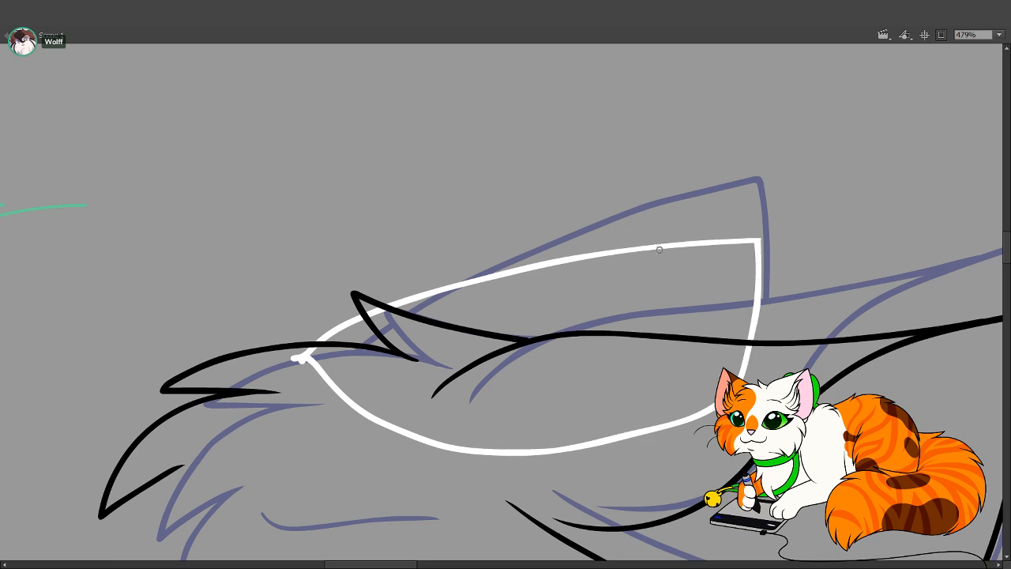
mouse_move(372, 311)
mouse_down()
mouse_move(408, 336)
mouse_move(428, 381)
mouse_move(390, 432)
mouse_up()
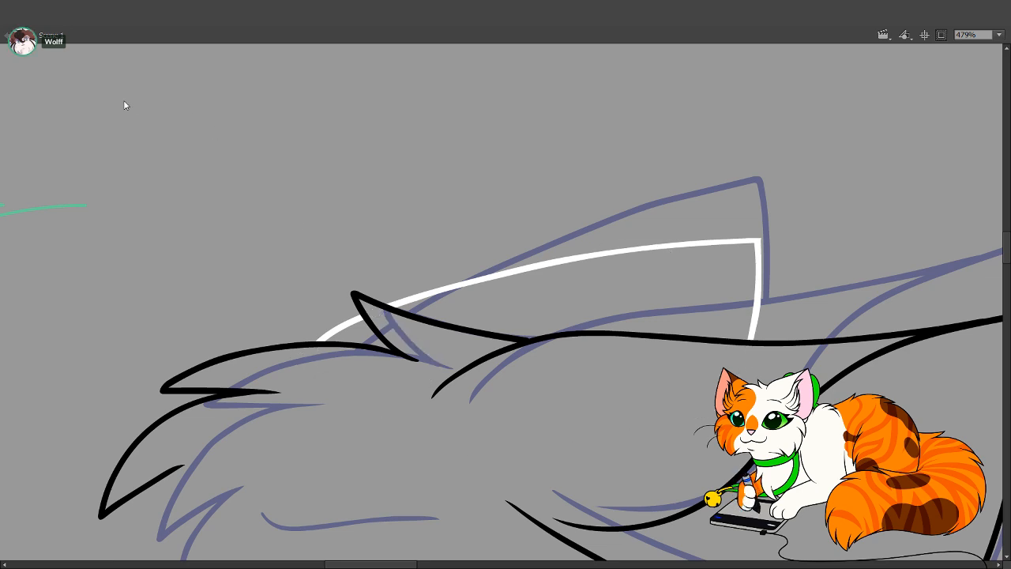
click(174, 181)
Ink the brow line above the eye as a single tapered black stroke along the sketch
mouse_move(433, 434)
mouse_down()
mouse_move(532, 253)
mouse_move(553, 253)
mouse_up()
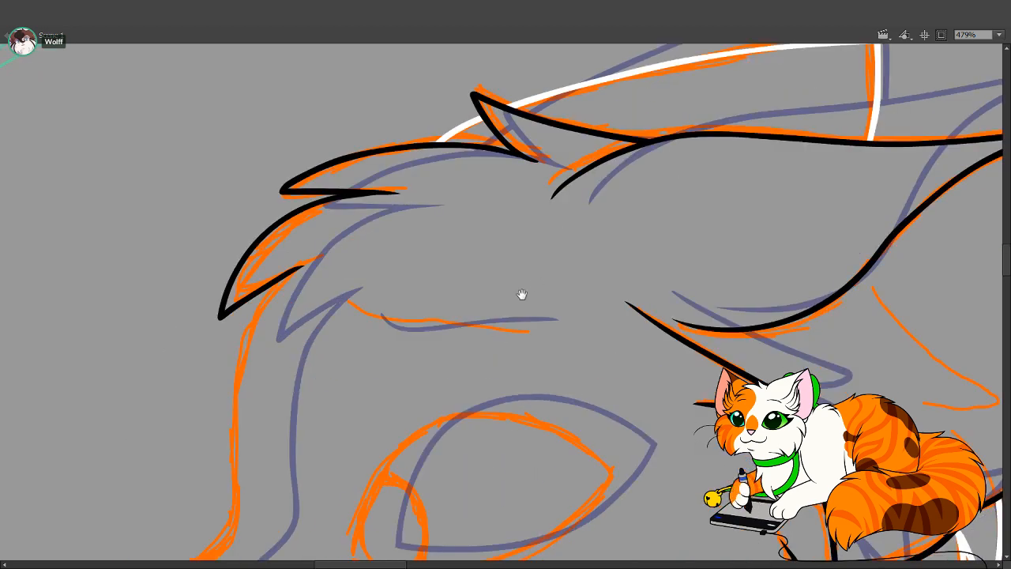
mouse_move(521, 295)
mouse_down()
mouse_move(586, 177)
mouse_move(498, 374)
mouse_move(350, 300)
mouse_up()
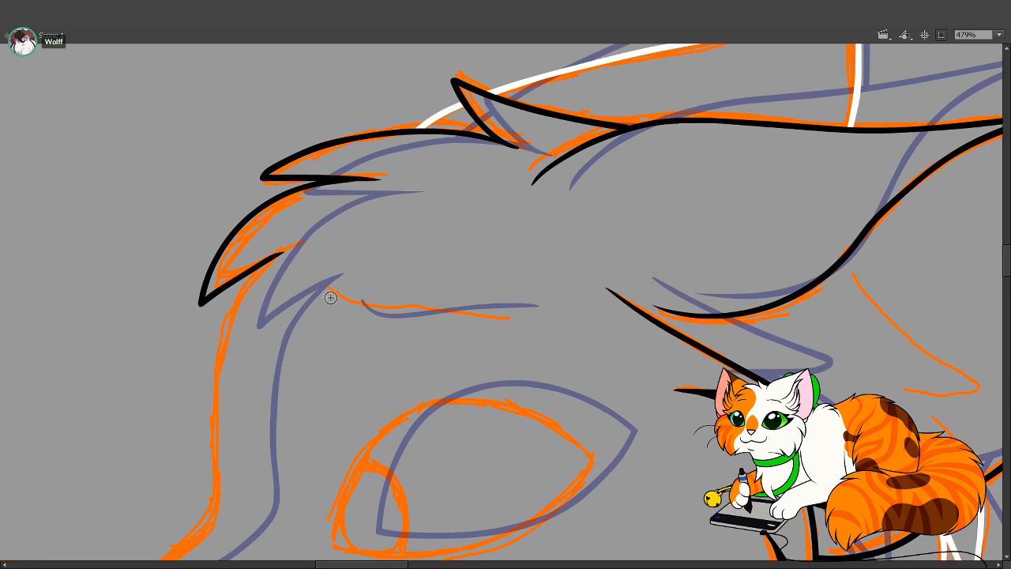
drag(438, 336, 611, 117)
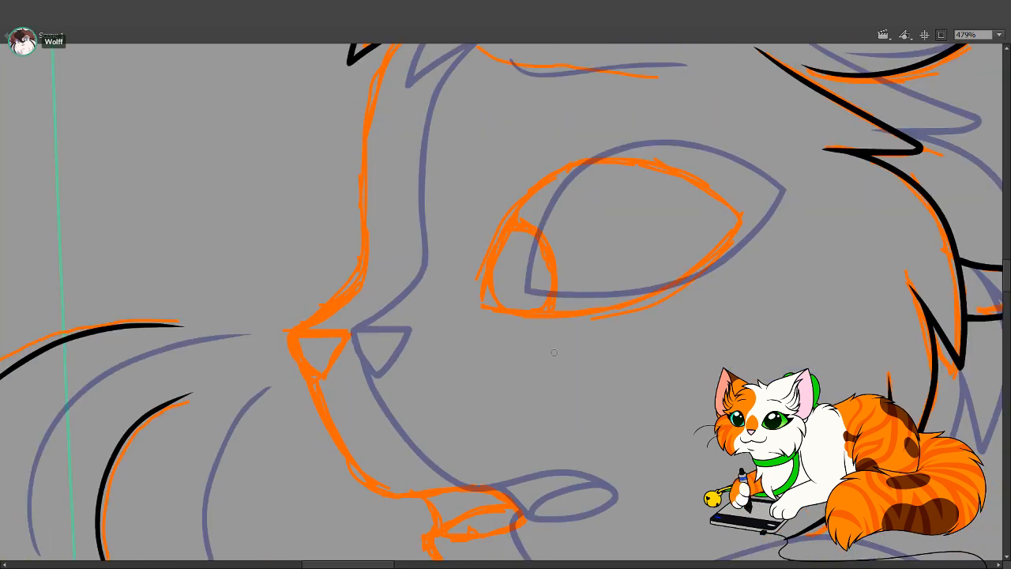
mouse_move(377, 322)
mouse_down()
mouse_move(353, 380)
mouse_move(333, 394)
mouse_move(295, 419)
mouse_move(271, 379)
mouse_up()
key(ctrl+z)
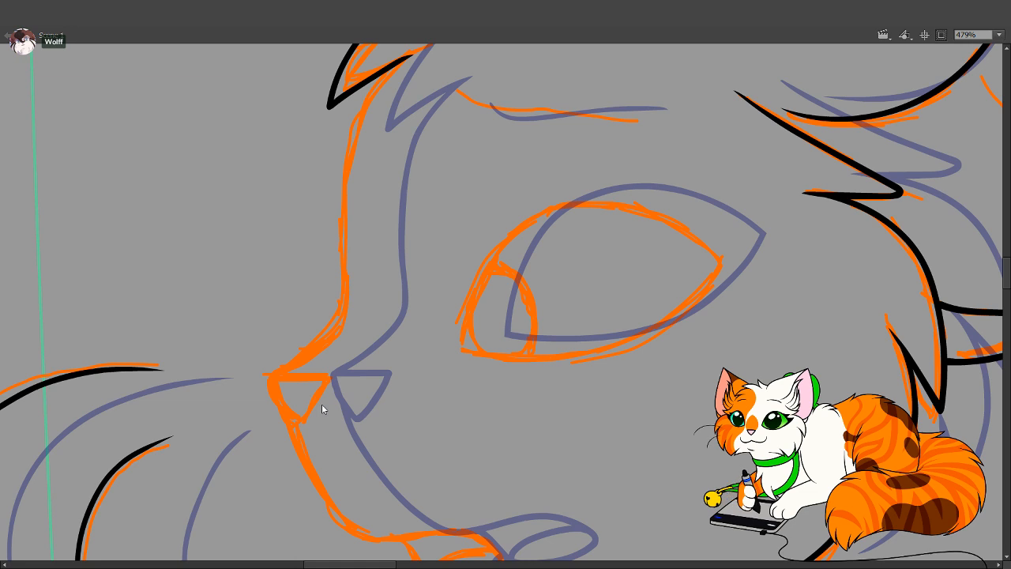
drag(471, 302, 398, 406)
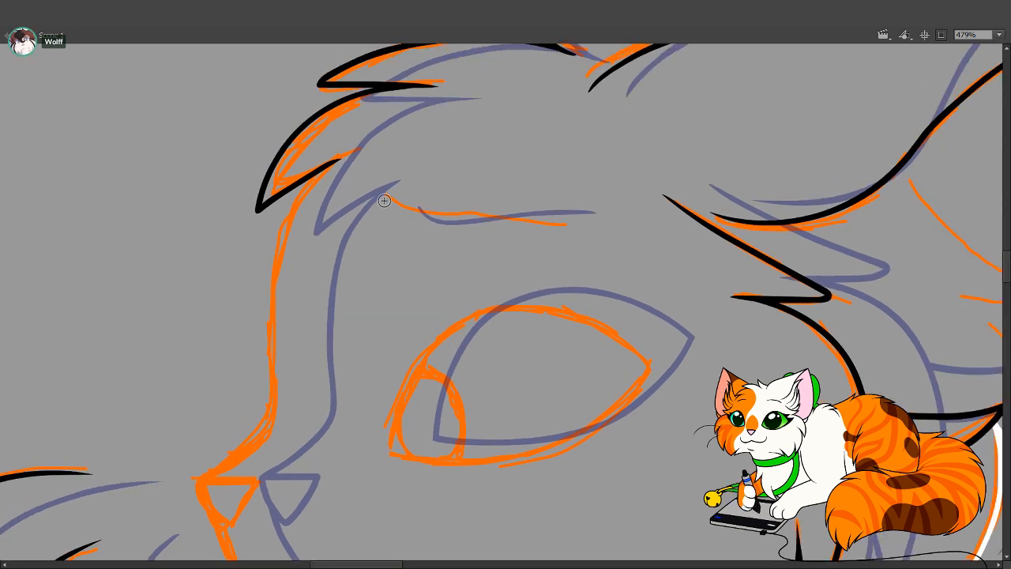
mouse_move(383, 197)
mouse_down()
mouse_move(431, 216)
mouse_move(585, 231)
mouse_up()
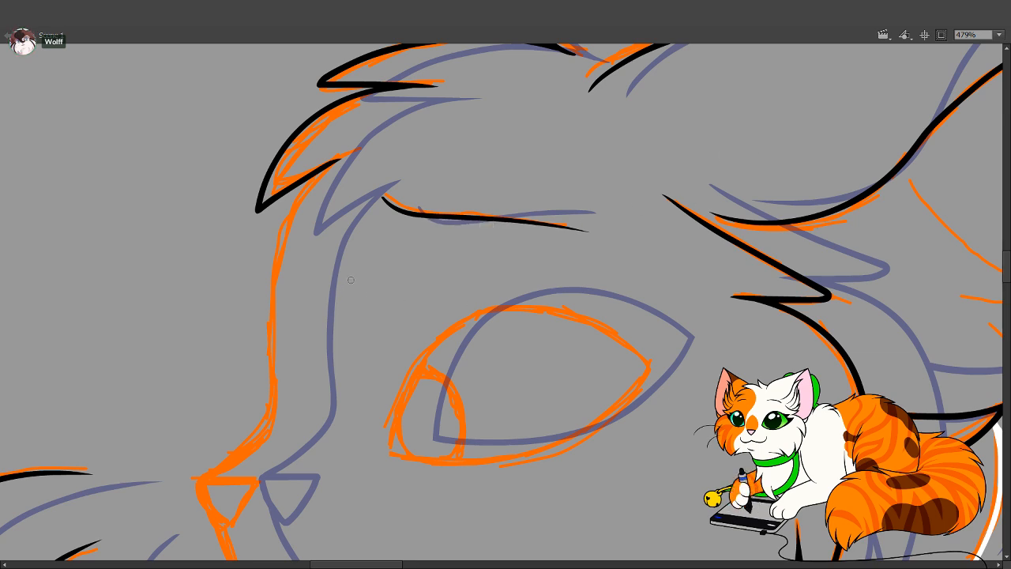
Ink the nose as a small closed black triangle with a flat upper edge, following the sketch
drag(337, 386, 431, 242)
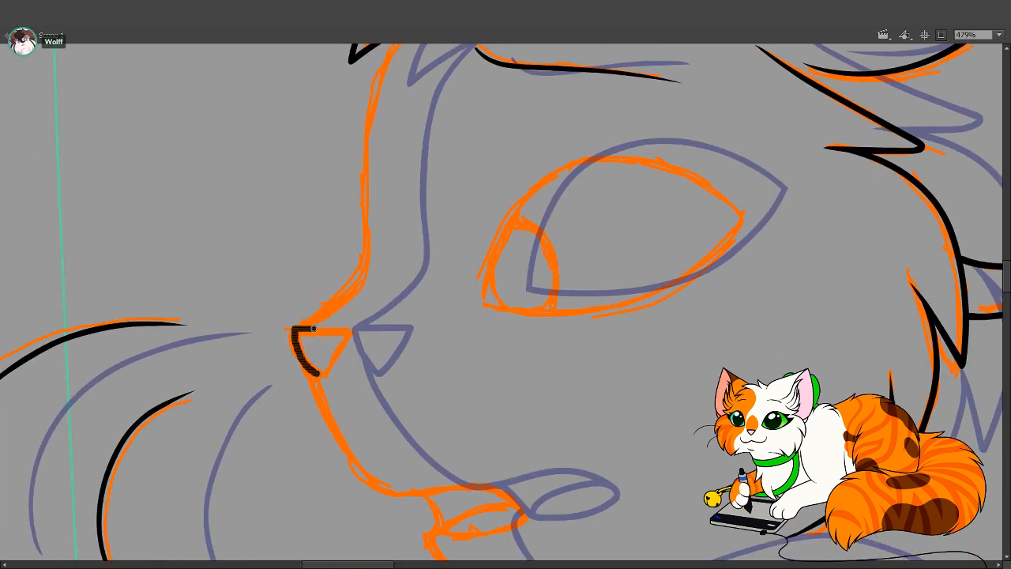
drag(314, 328, 351, 330)
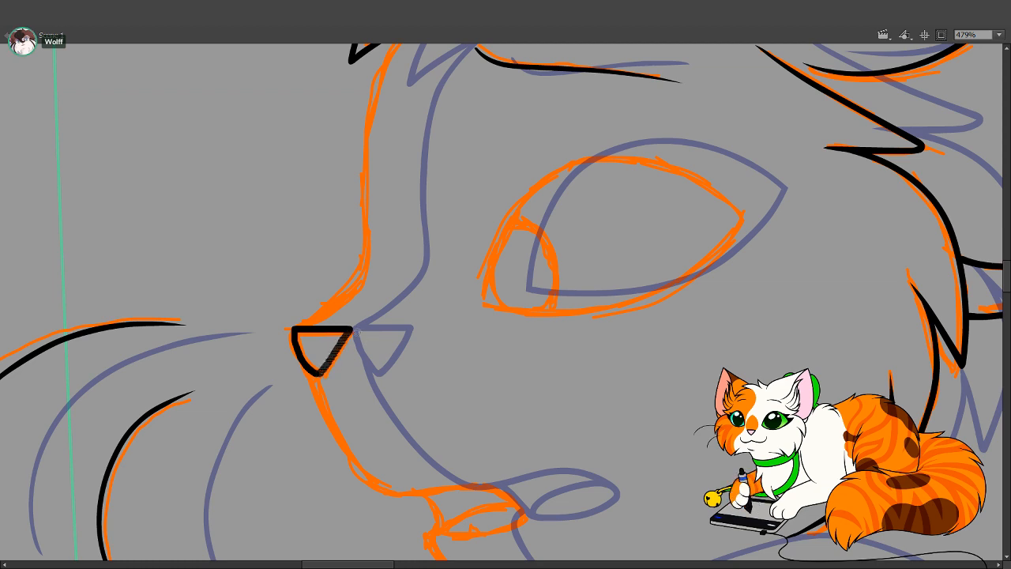
drag(356, 331, 367, 340)
key(ctrl+z)
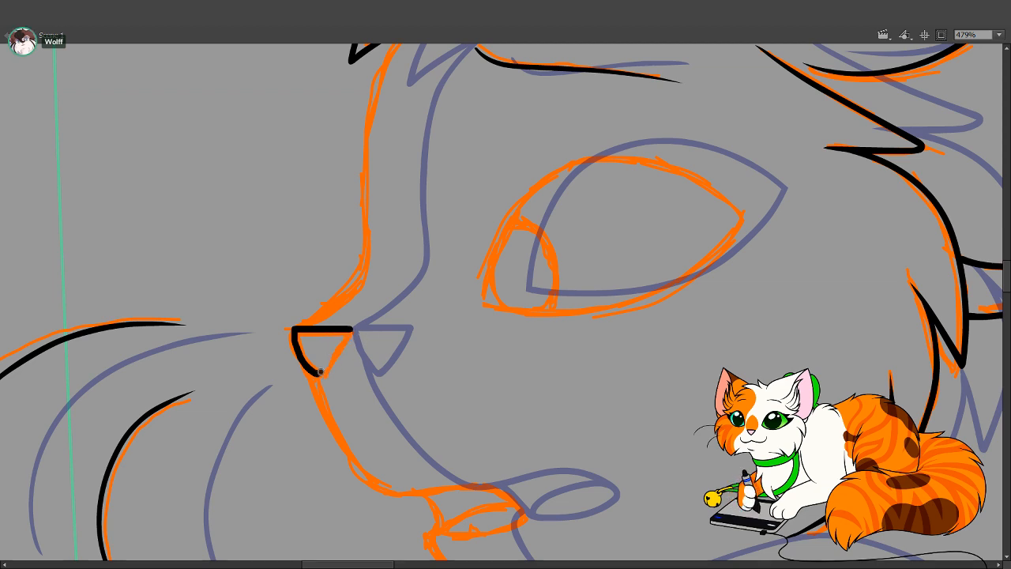
drag(320, 371, 350, 329)
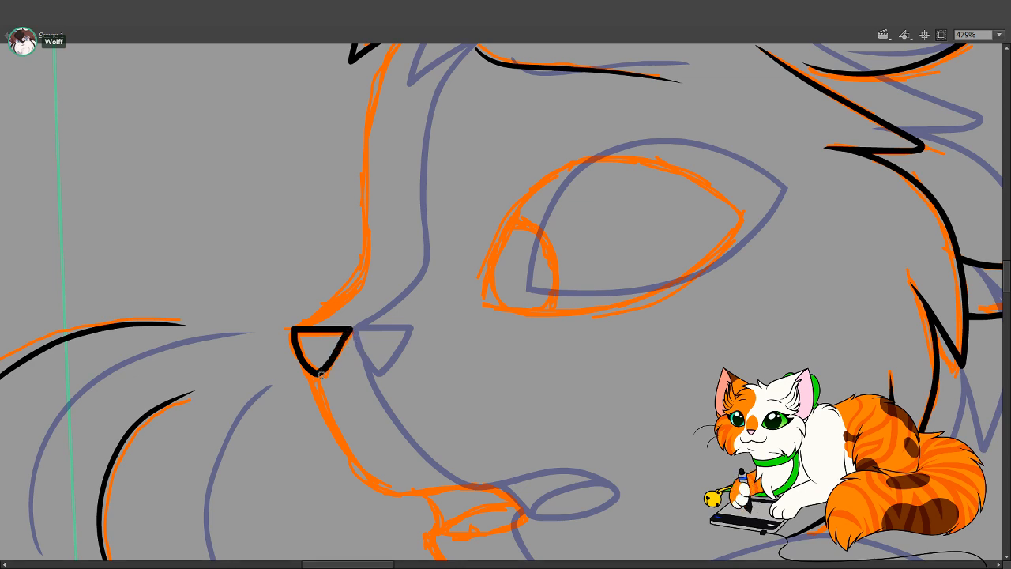
key(ctrl+z)
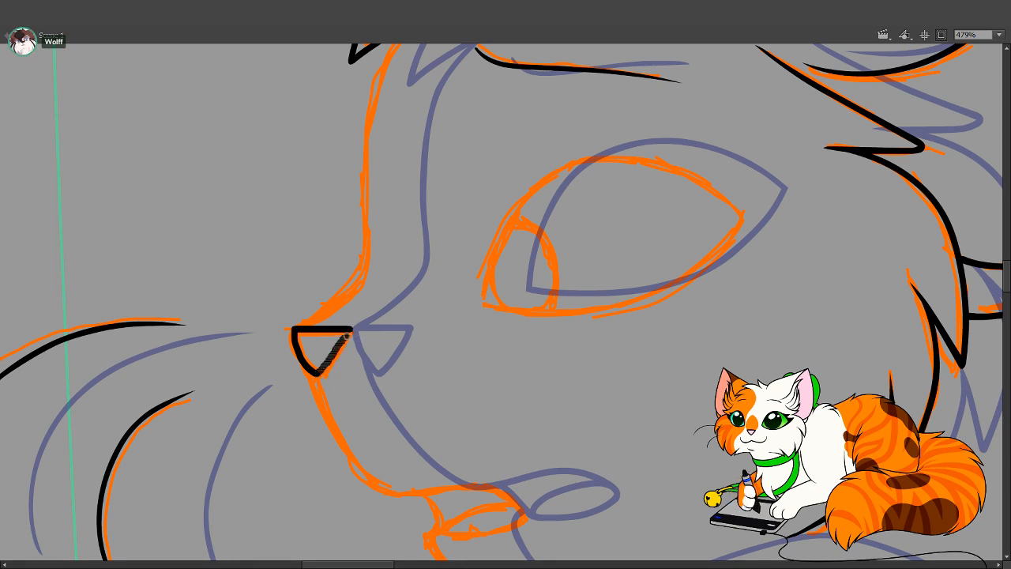
drag(345, 336, 351, 330)
key(ctrl+z)
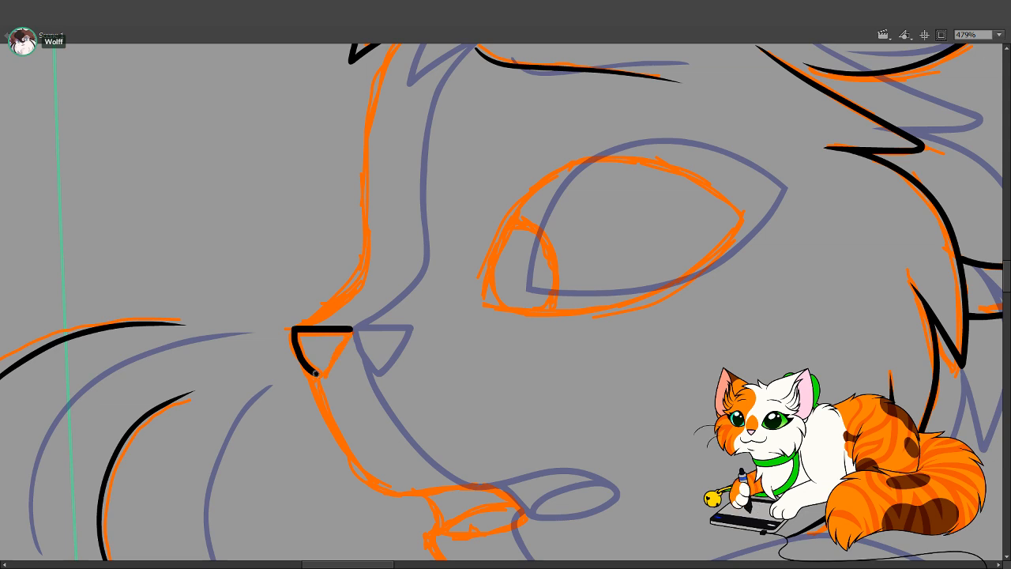
drag(354, 332, 353, 331)
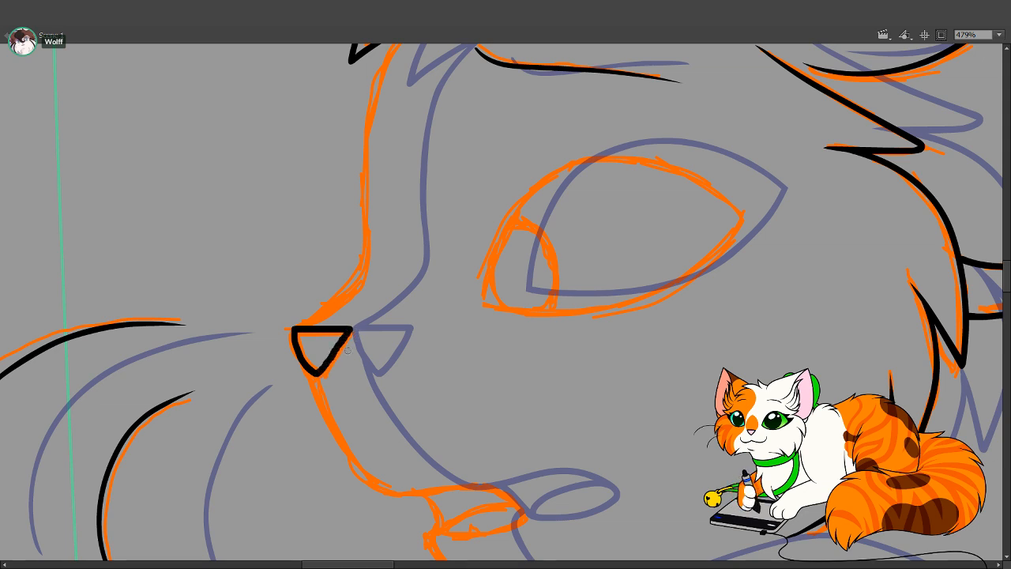
key(ctrl+z)
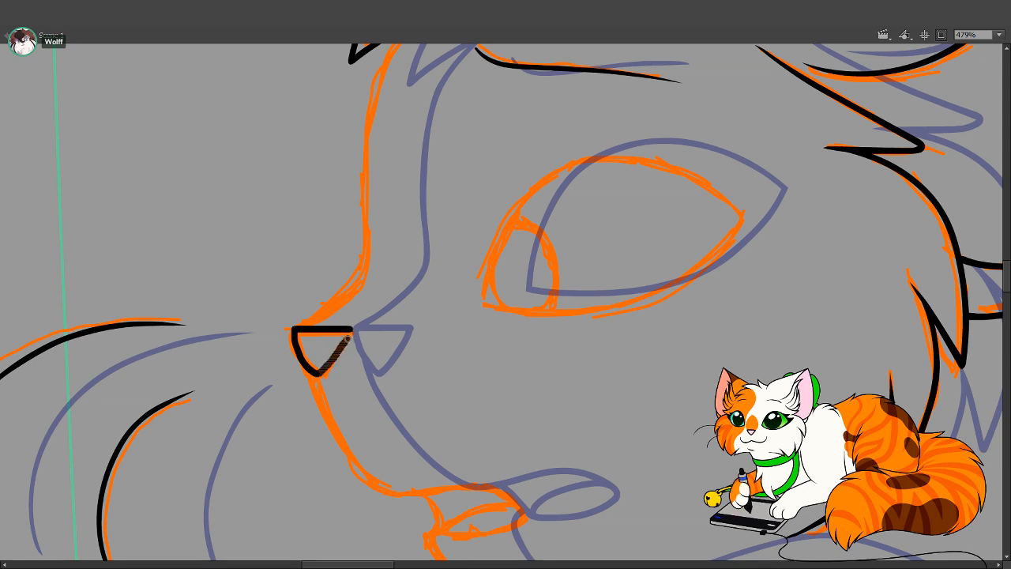
drag(351, 331, 352, 330)
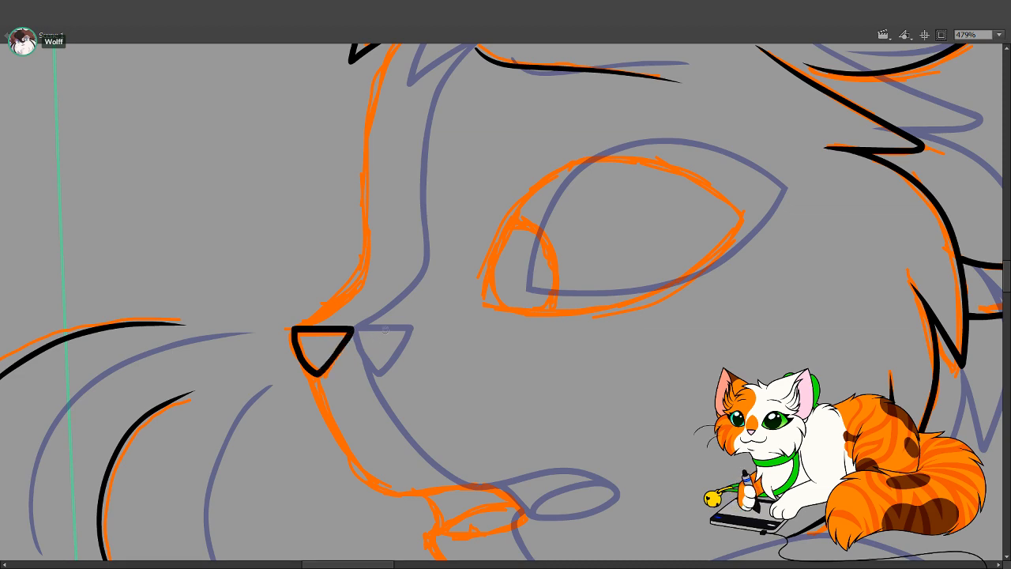
Cut the lower forehead tuft's outer edge, shift its tip slightly downward and outward, and rejoin the edge with a smoothed black stroke
drag(403, 305, 387, 440)
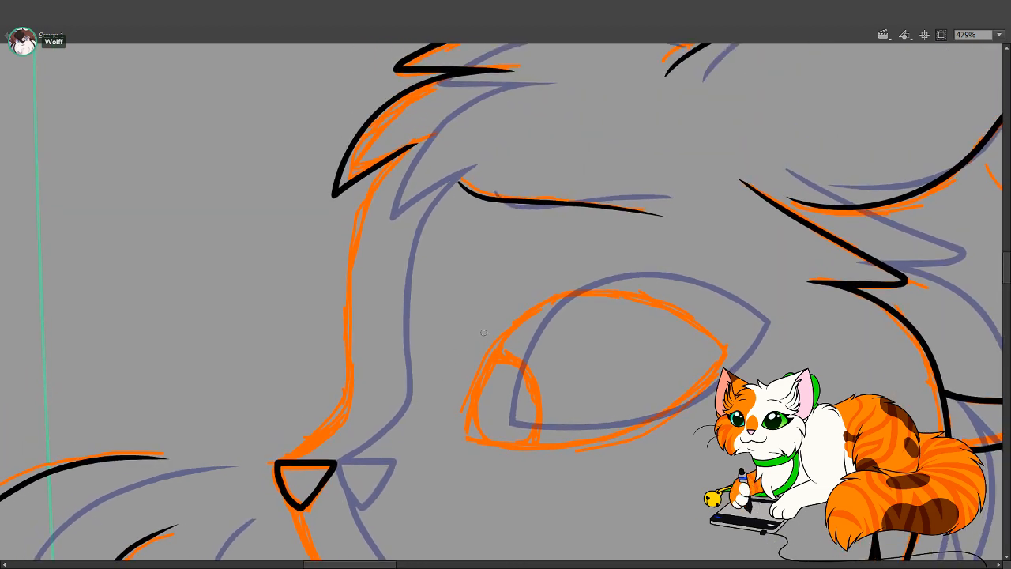
drag(503, 433, 480, 473)
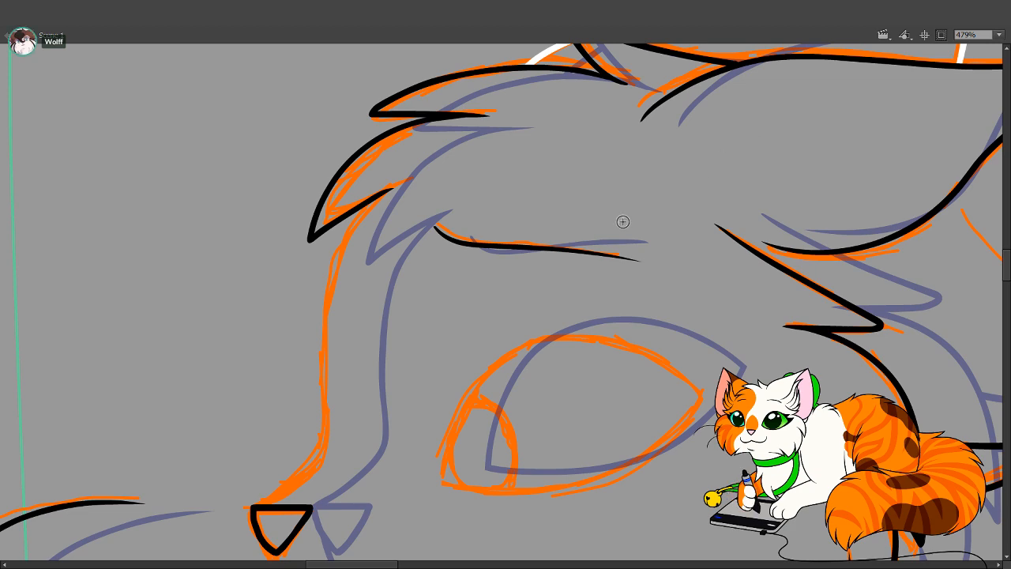
drag(527, 296, 503, 468)
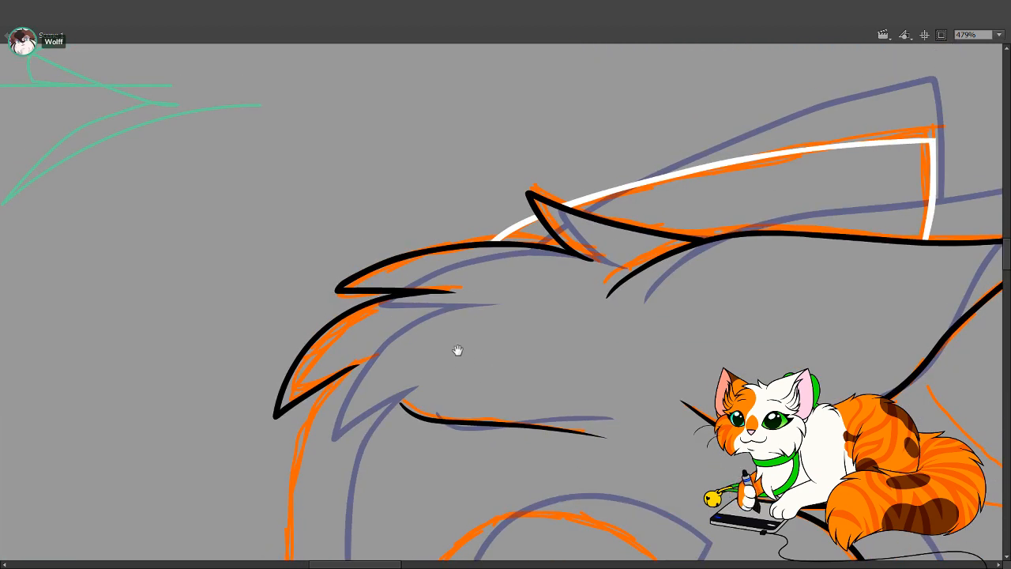
drag(462, 359, 508, 286)
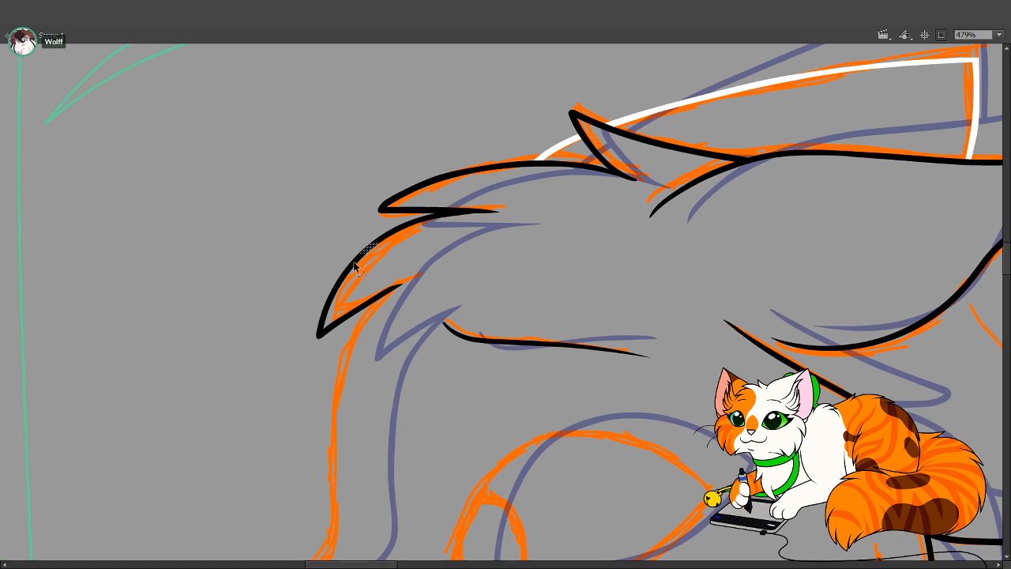
click(369, 263)
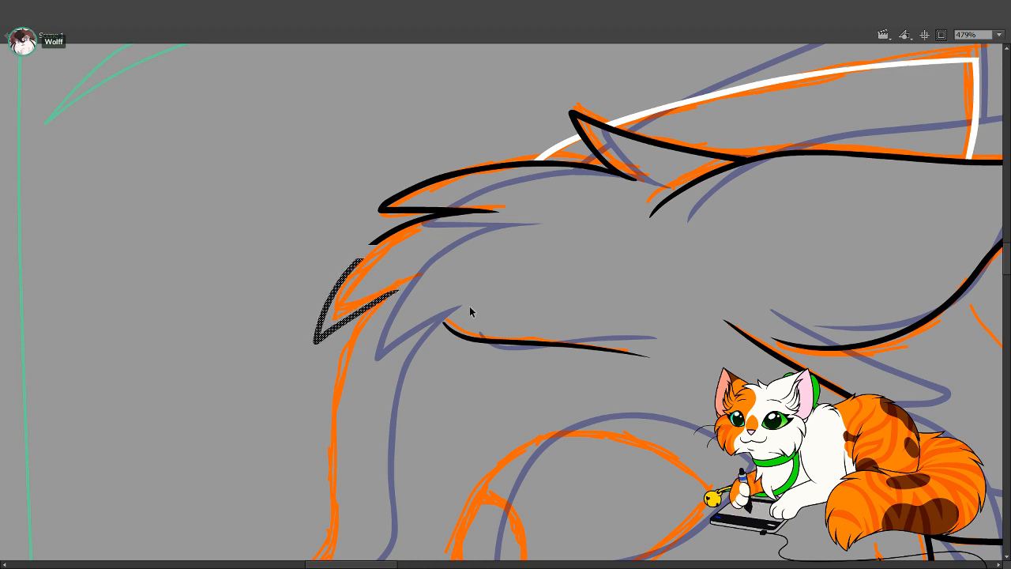
drag(497, 289, 497, 292)
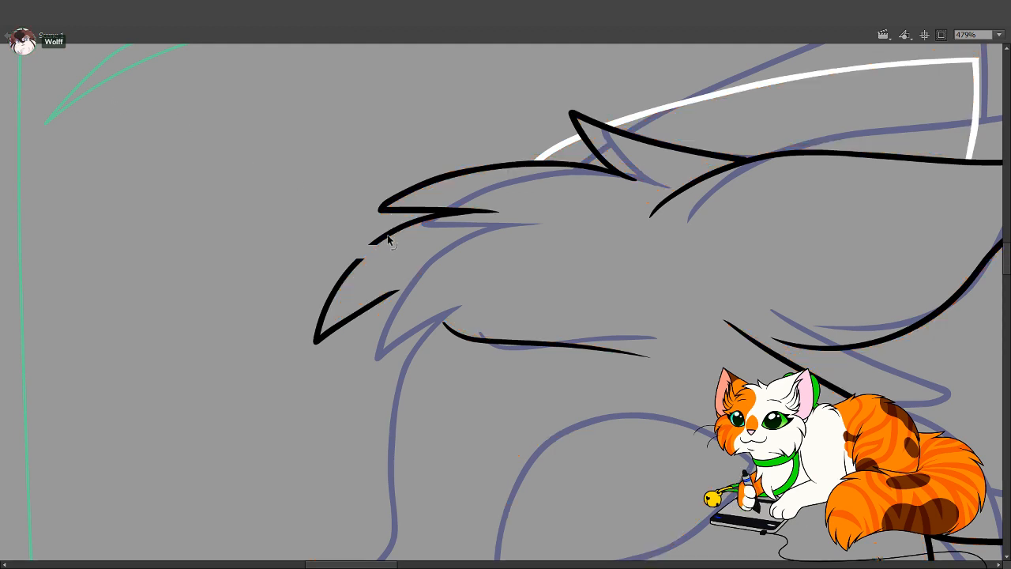
mouse_move(376, 243)
mouse_down()
mouse_move(367, 264)
mouse_move(352, 265)
mouse_up()
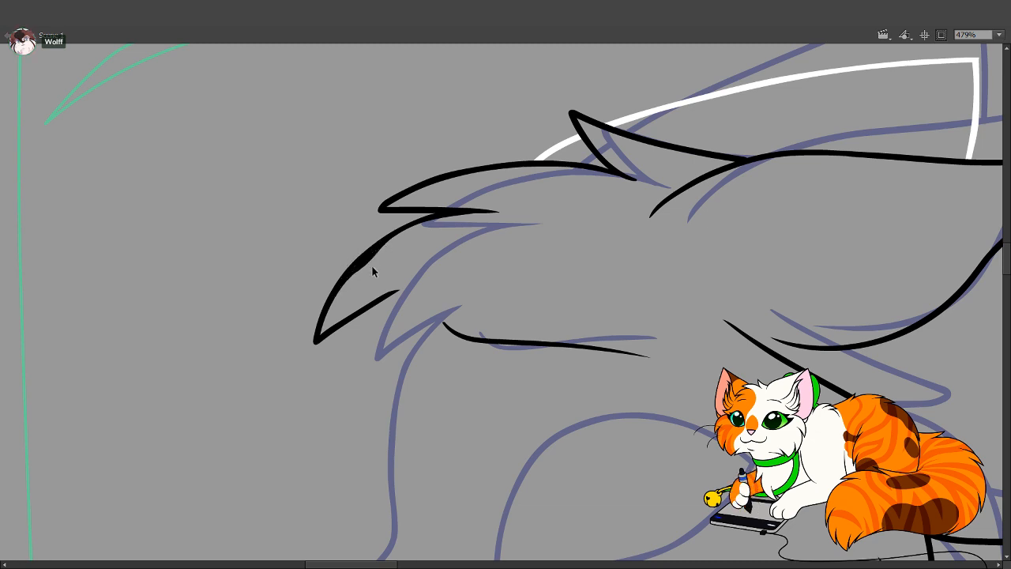
drag(371, 265, 408, 277)
key(ctrl+z)
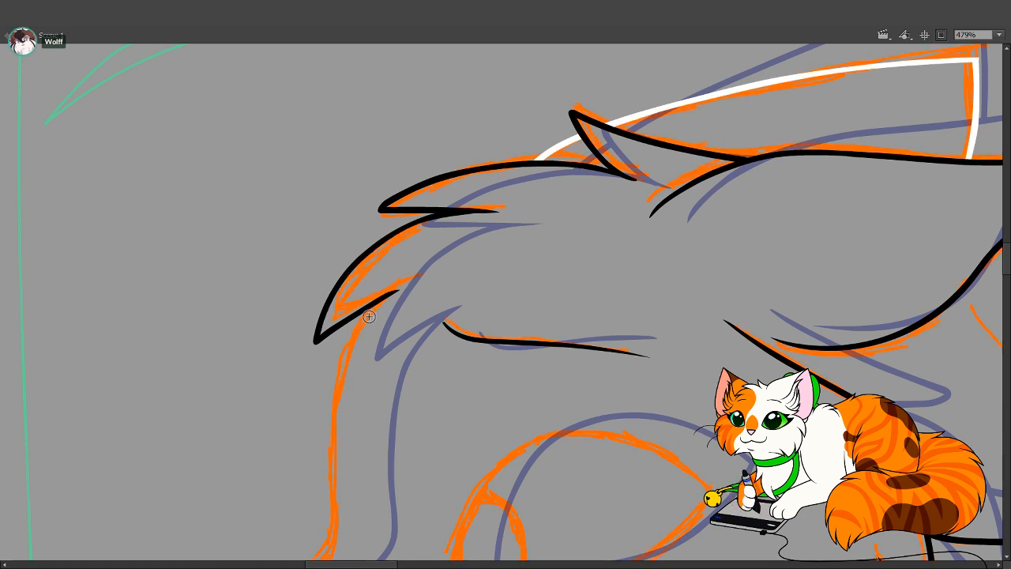
mouse_move(474, 436)
mouse_down()
mouse_move(487, 360)
mouse_move(518, 293)
mouse_up()
drag(511, 376, 520, 445)
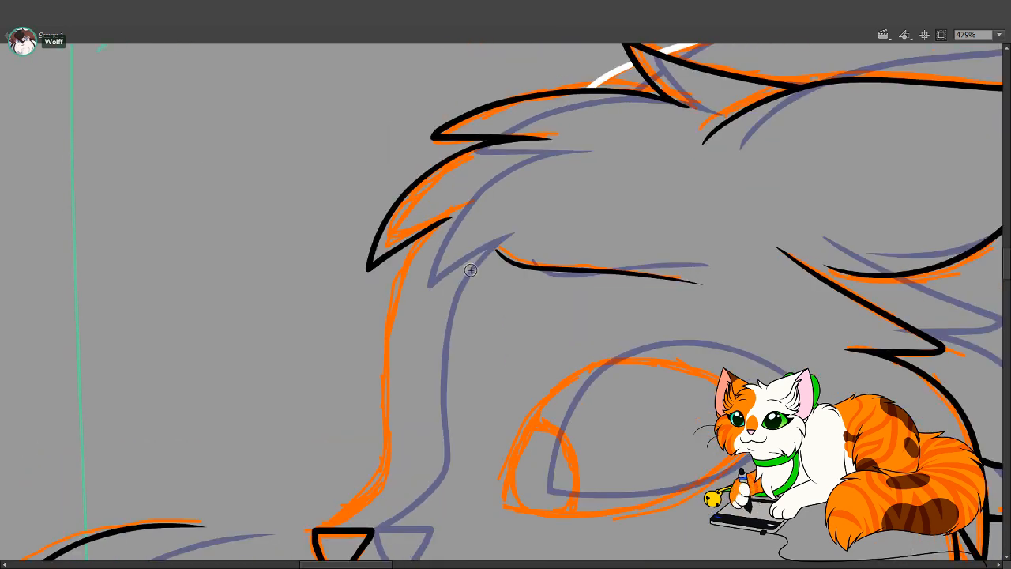
drag(461, 265, 477, 244)
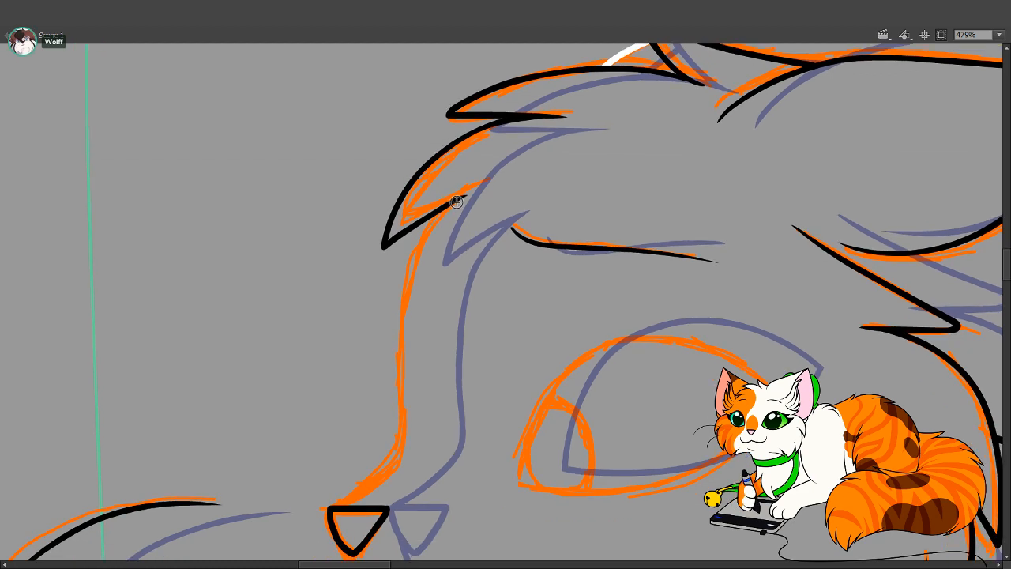
mouse_move(465, 194)
mouse_down()
mouse_move(423, 246)
mouse_move(411, 281)
mouse_up()
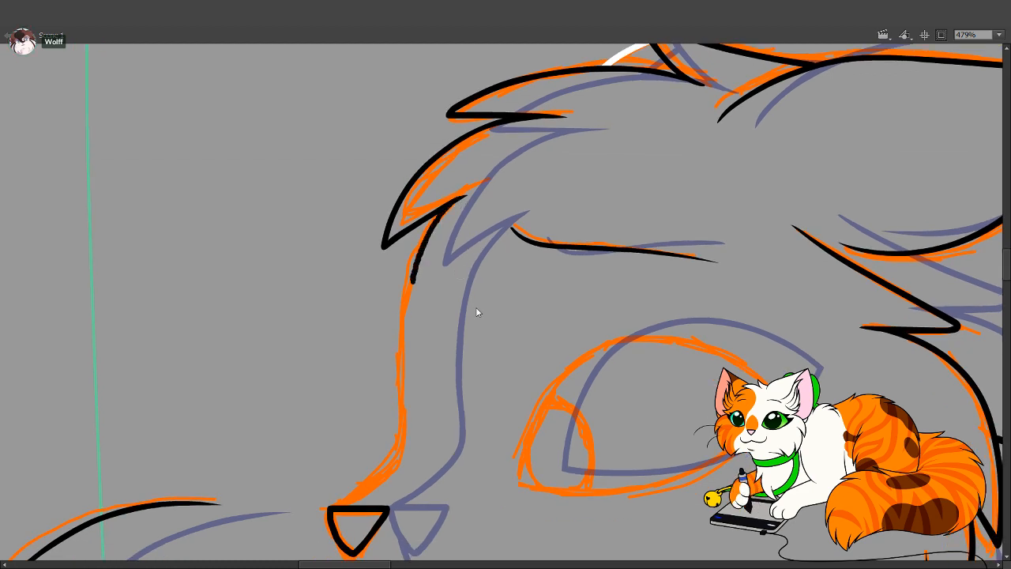
key(ctrl+z)
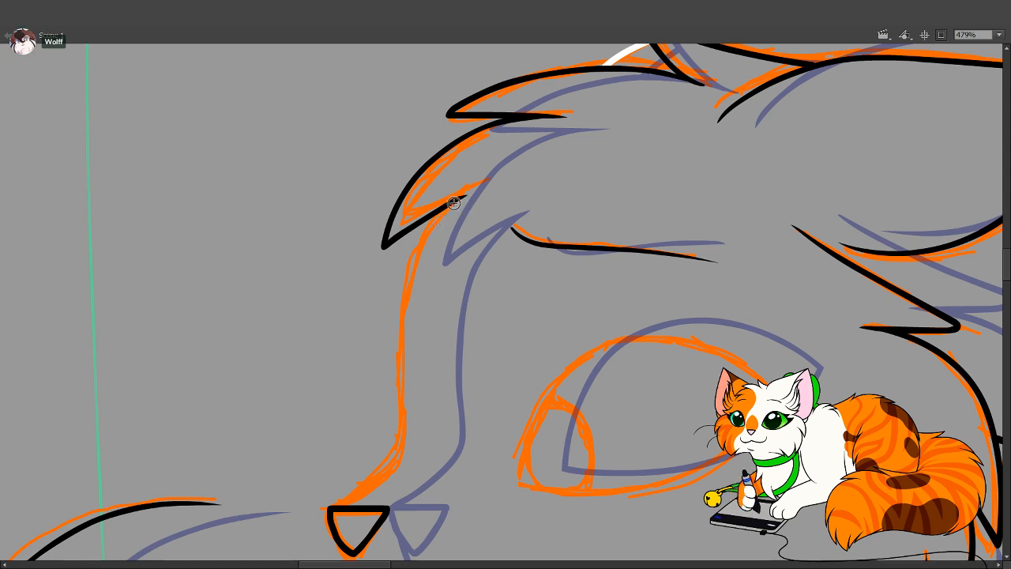
drag(438, 215, 406, 275)
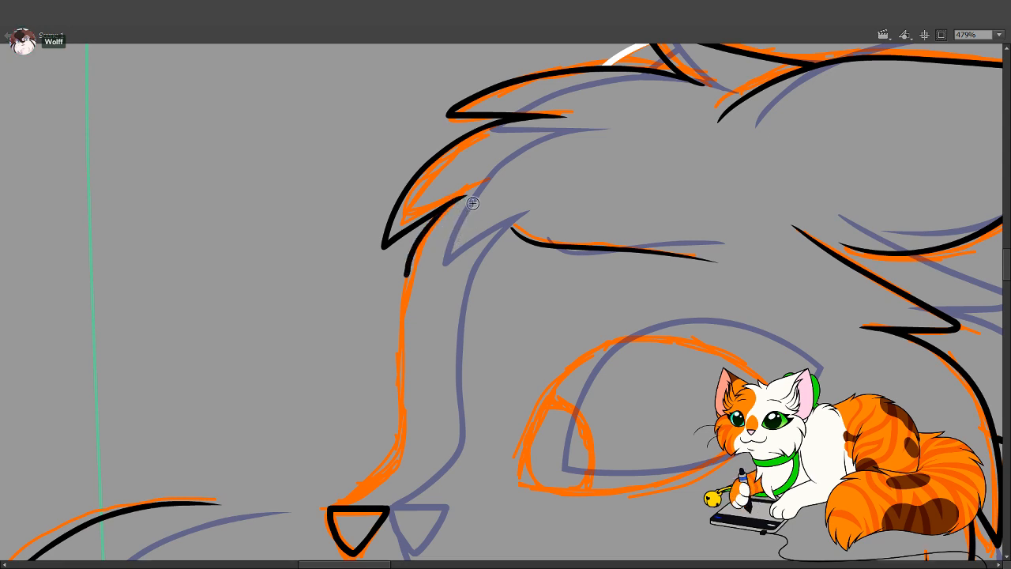
key(ctrl+z)
mouse_move(452, 201)
mouse_down()
mouse_move(412, 252)
mouse_move(398, 301)
mouse_move(393, 456)
mouse_move(357, 490)
mouse_up()
key(ctrl+z)
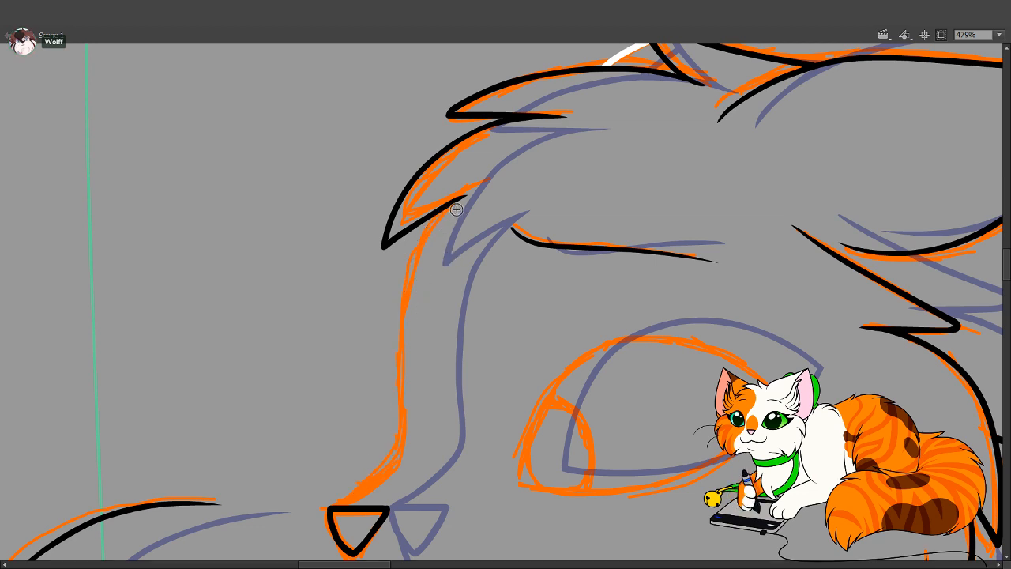
drag(464, 196, 411, 238)
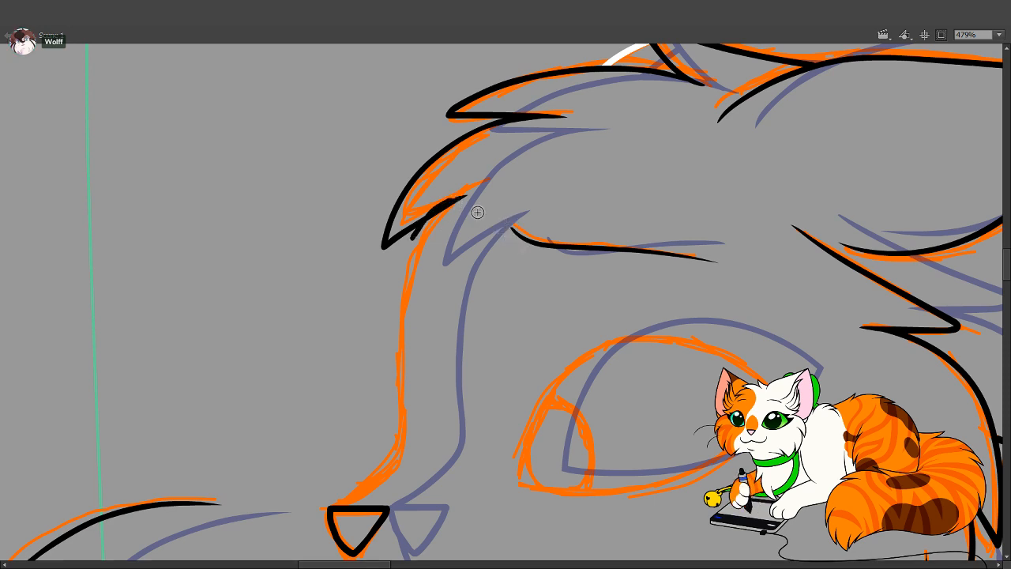
key(ctrl+z)
mouse_move(447, 208)
mouse_down()
mouse_move(417, 245)
mouse_move(396, 322)
mouse_up()
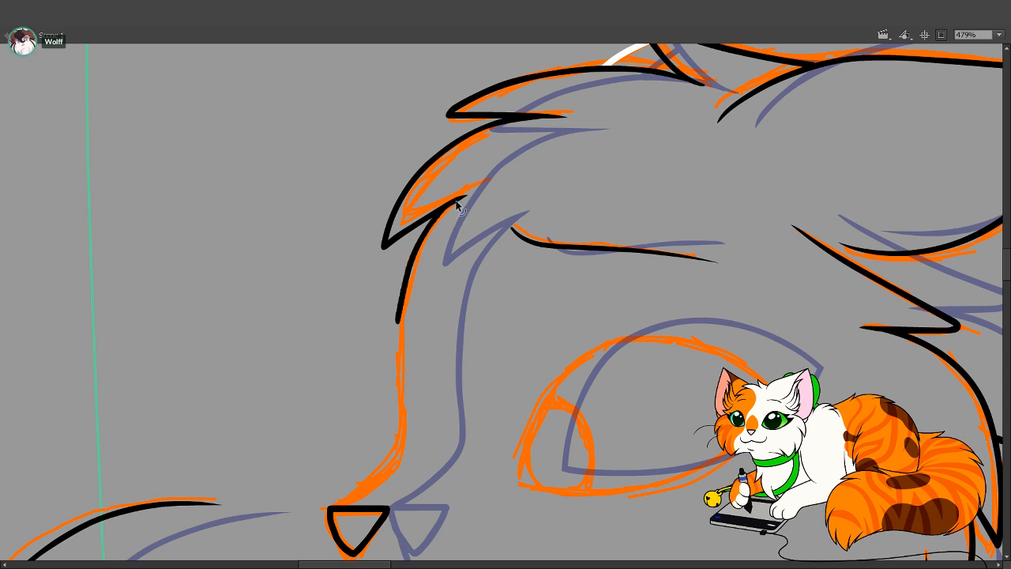
key(ctrl+z)
mouse_move(446, 204)
mouse_down()
mouse_move(419, 235)
mouse_move(401, 292)
mouse_move(399, 424)
mouse_up()
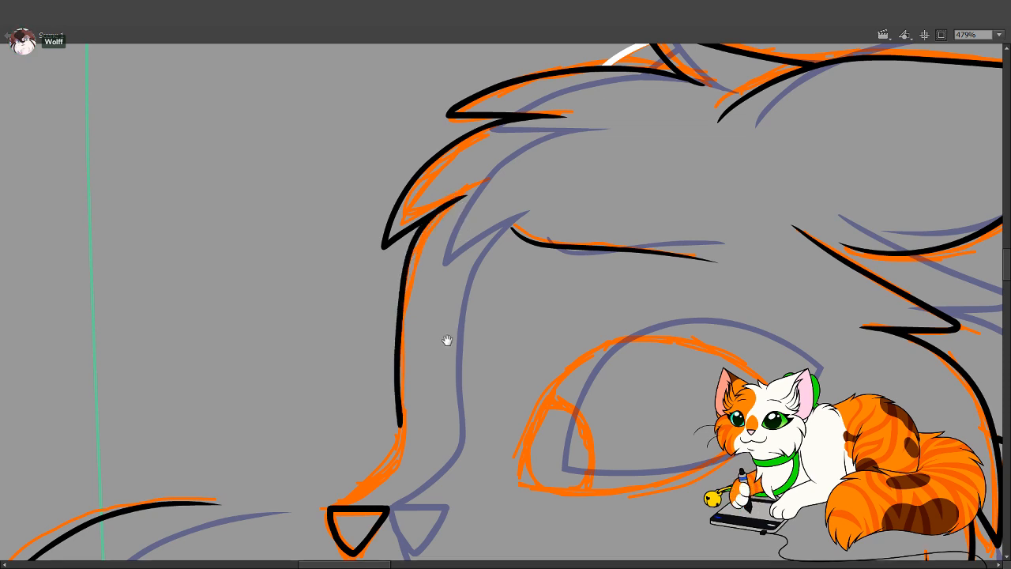
drag(447, 339, 467, 312)
key(ctrl+z)
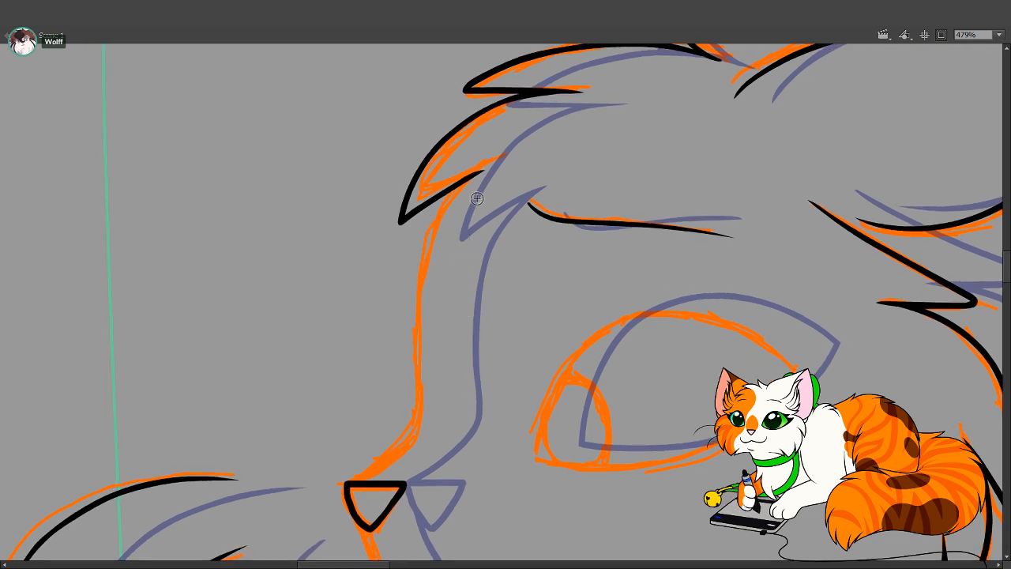
Ink the face profile in one black stroke from the lower forehead tuft down to the nose and smooth the bend above the nose
mouse_move(442, 197)
mouse_down()
mouse_move(416, 273)
mouse_move(415, 420)
mouse_move(346, 483)
mouse_up()
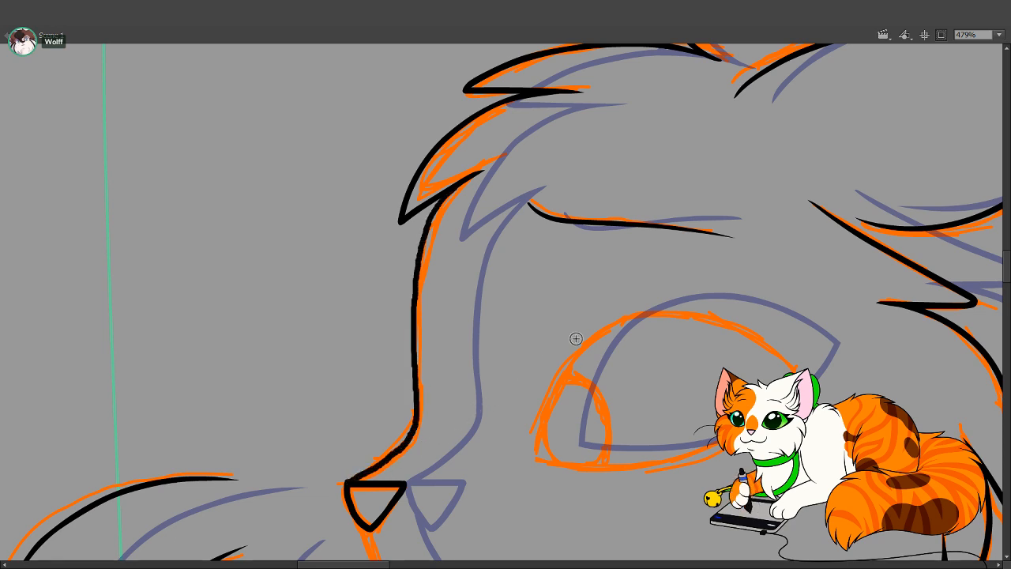
mouse_move(616, 313)
mouse_down()
mouse_move(552, 376)
mouse_move(498, 349)
mouse_move(368, 340)
mouse_up()
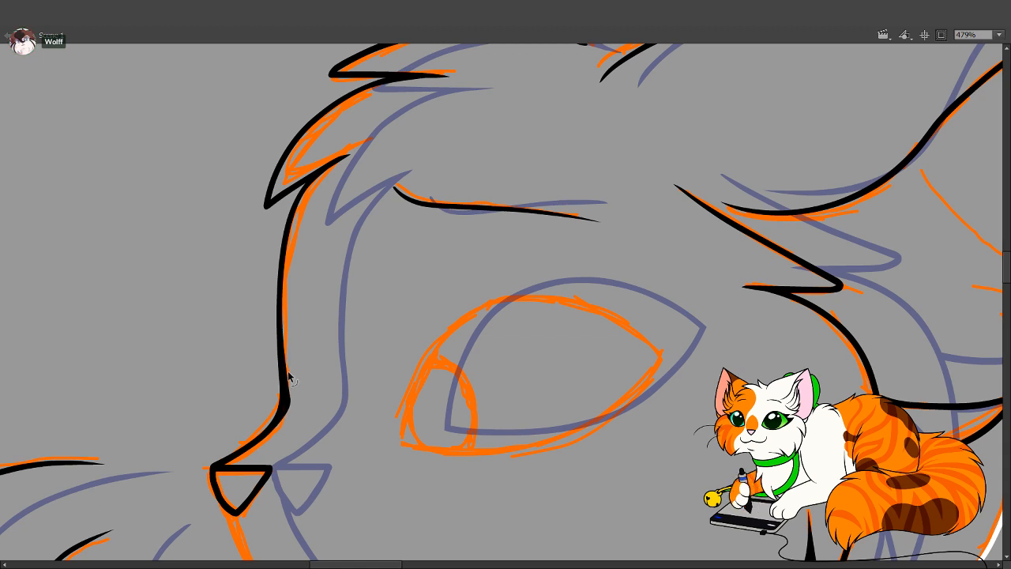
drag(286, 365, 289, 363)
mouse_move(280, 399)
mouse_down()
mouse_move(282, 379)
mouse_move(287, 394)
mouse_up()
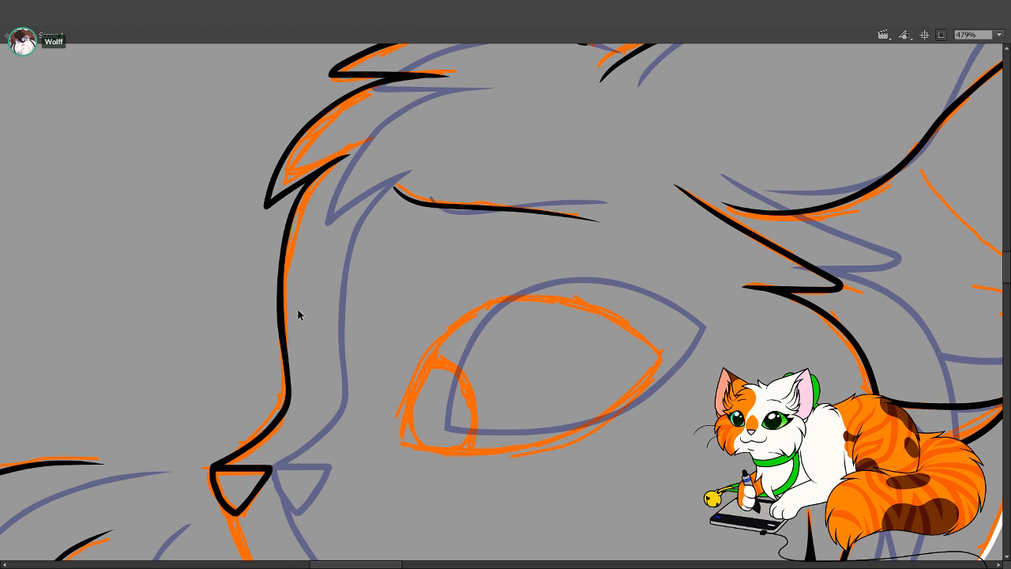
Ink the upper eyelid as one smooth black curve along the sketch, running slightly past both eye corners
key(space)
drag(452, 198, 401, 365)
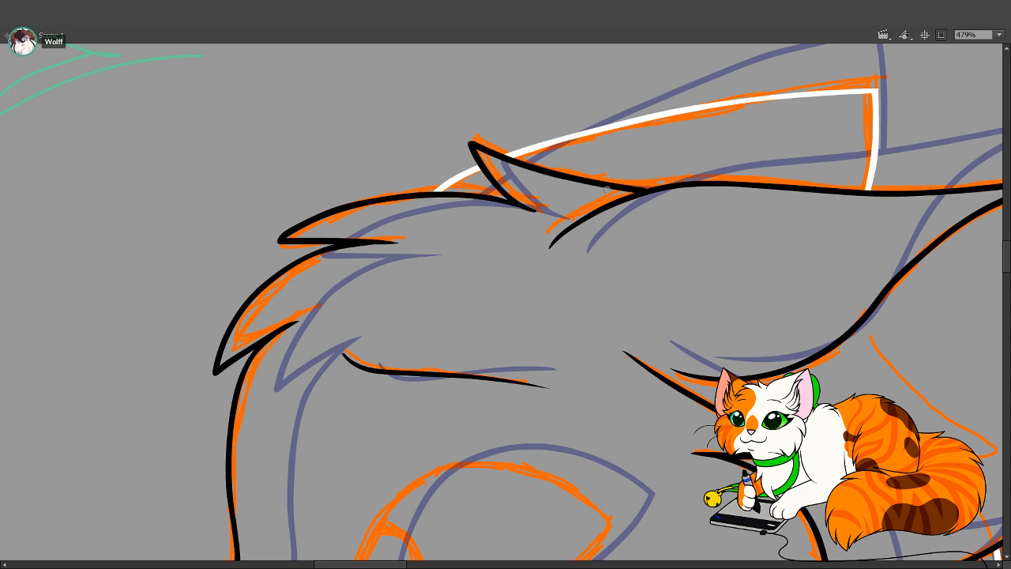
mouse_move(577, 435)
mouse_down()
mouse_move(546, 361)
mouse_move(547, 328)
mouse_up()
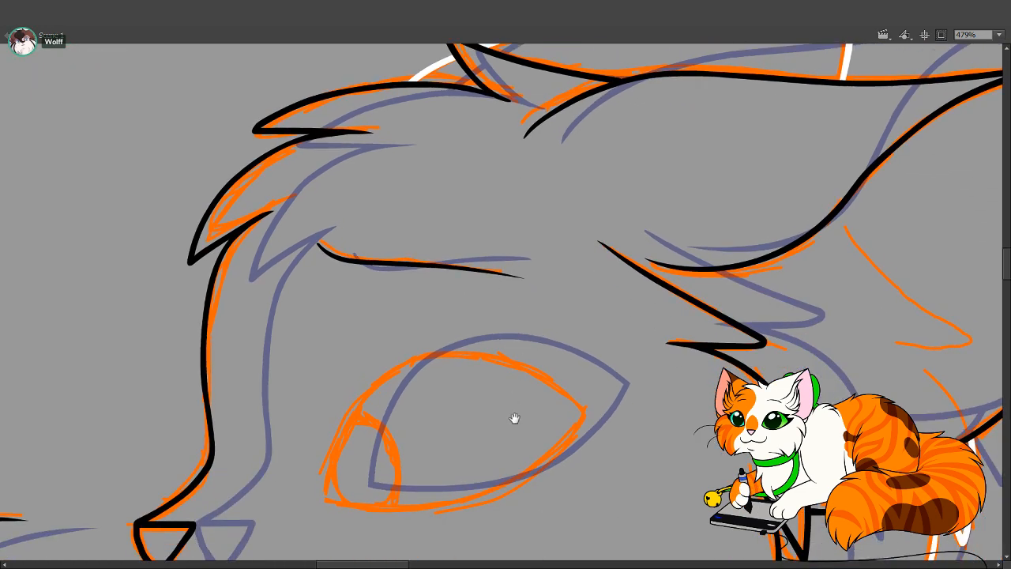
drag(513, 423, 558, 266)
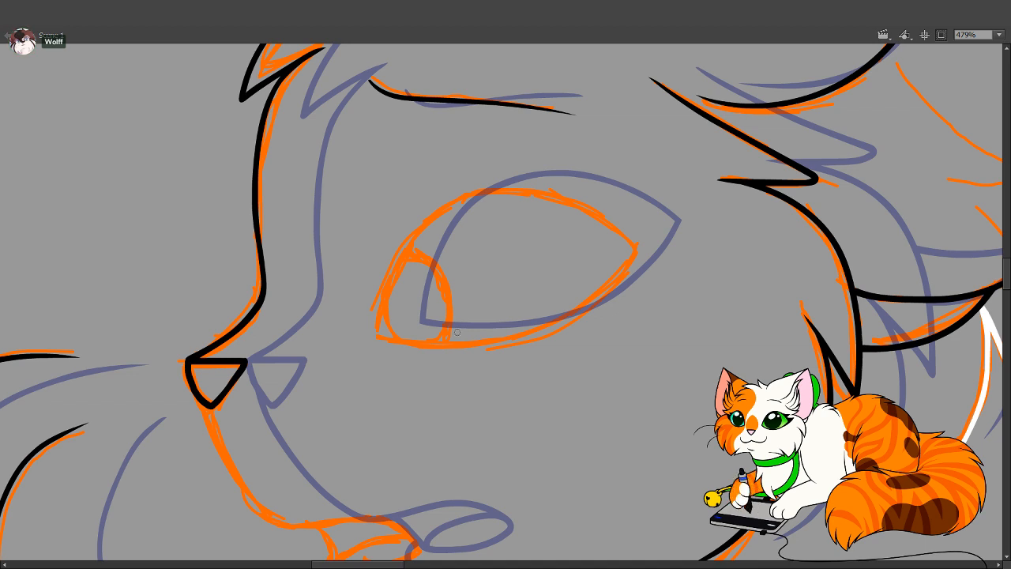
drag(499, 305, 421, 424)
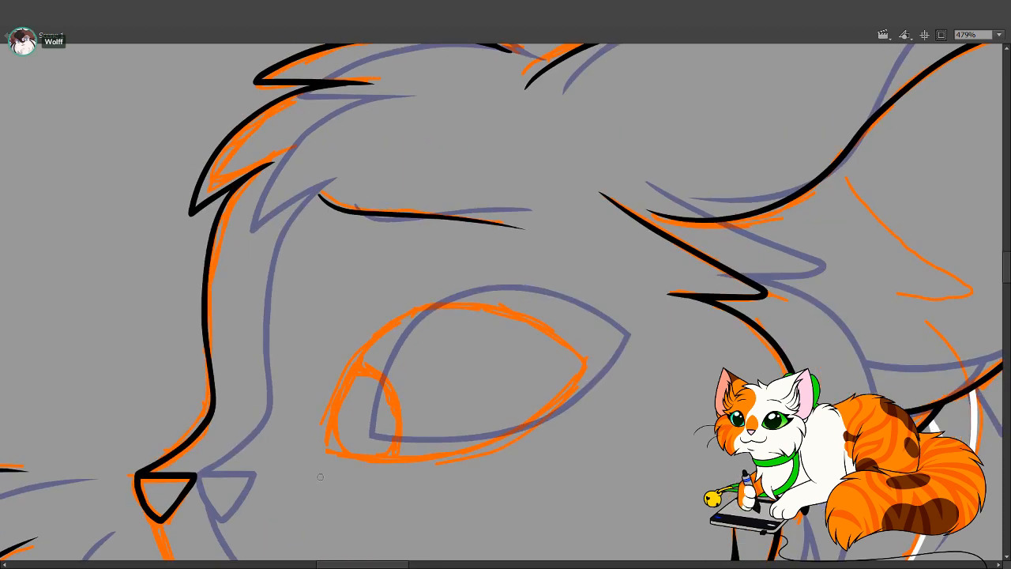
mouse_move(319, 477)
mouse_down()
mouse_move(337, 393)
mouse_move(392, 327)
mouse_move(478, 304)
mouse_move(531, 320)
mouse_up()
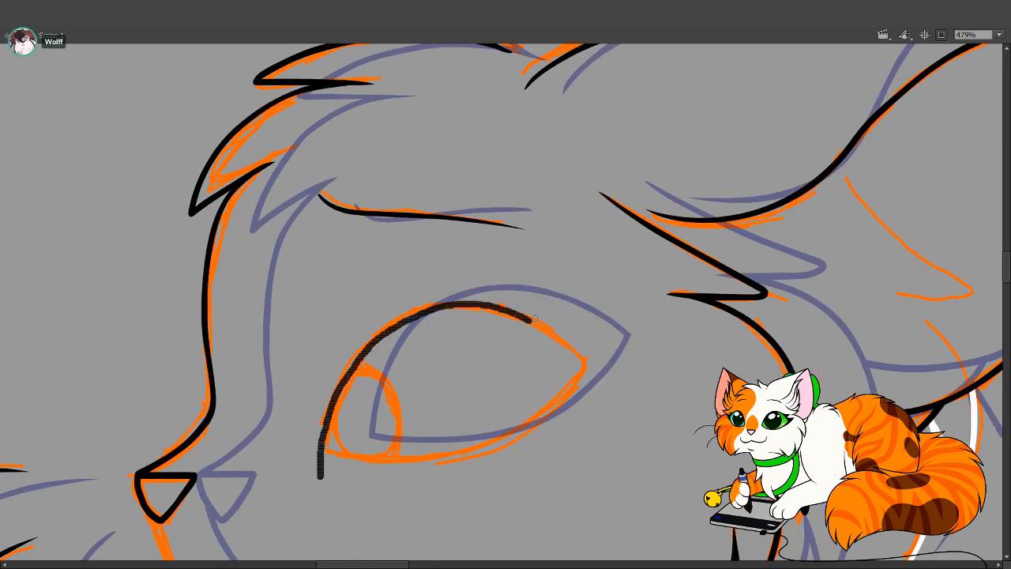
key(ctrl+z)
mouse_move(321, 472)
mouse_down()
mouse_move(335, 401)
mouse_move(375, 343)
mouse_move(434, 310)
mouse_move(507, 315)
mouse_move(595, 361)
mouse_move(628, 393)
mouse_up()
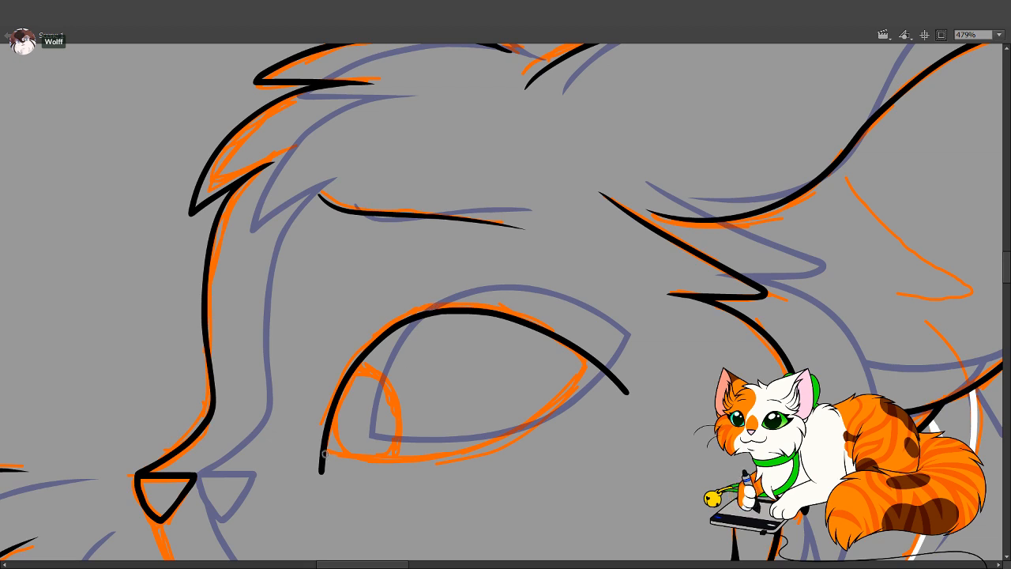
drag(324, 454, 455, 462)
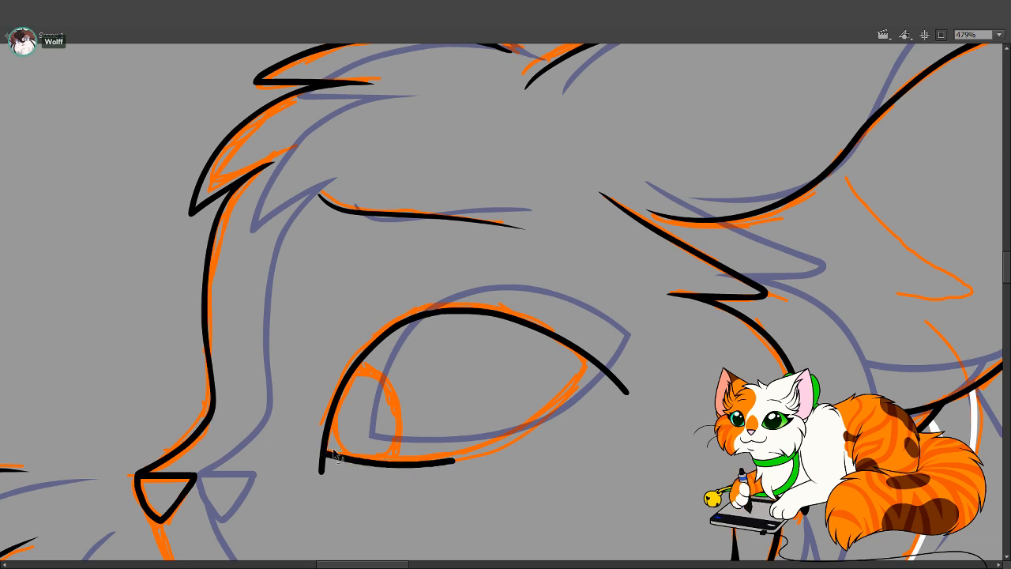
key(ctrl+z)
mouse_move(324, 454)
mouse_down()
mouse_move(430, 460)
mouse_move(533, 423)
mouse_move(582, 378)
mouse_move(618, 319)
mouse_up()
key(ctrl+z)
mouse_move(300, 443)
mouse_down()
mouse_move(353, 460)
mouse_move(434, 456)
mouse_up()
key(ctrl+z)
mouse_move(300, 441)
mouse_down()
mouse_move(409, 461)
mouse_move(476, 443)
mouse_up()
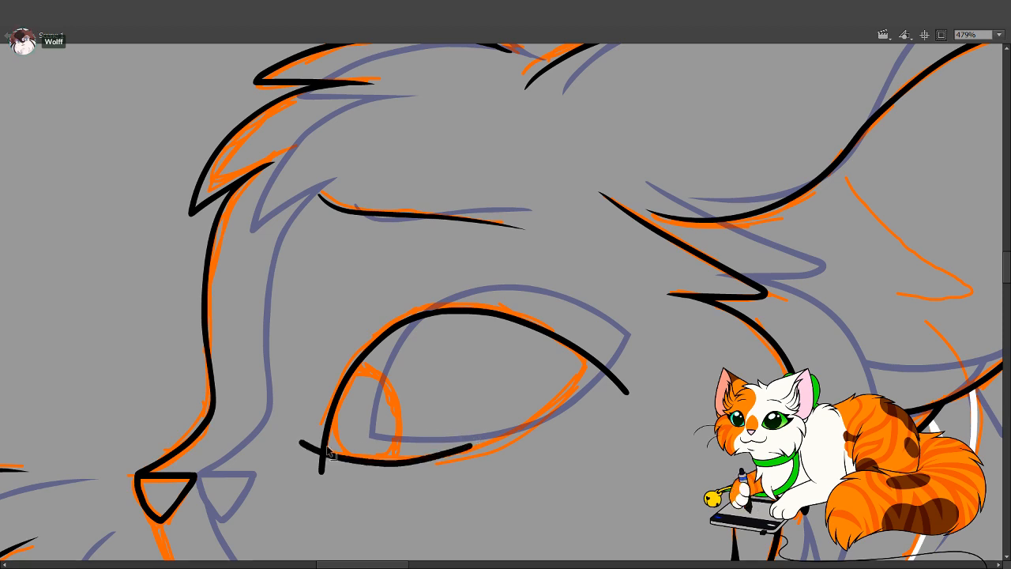
key(ctrl+z)
Ink the lower eyelid as one black curve along the sketch and trim the overshooting line ends at both eye corners
mouse_move(300, 439)
mouse_down()
mouse_move(413, 460)
mouse_move(491, 443)
mouse_move(566, 392)
mouse_move(628, 315)
mouse_up()
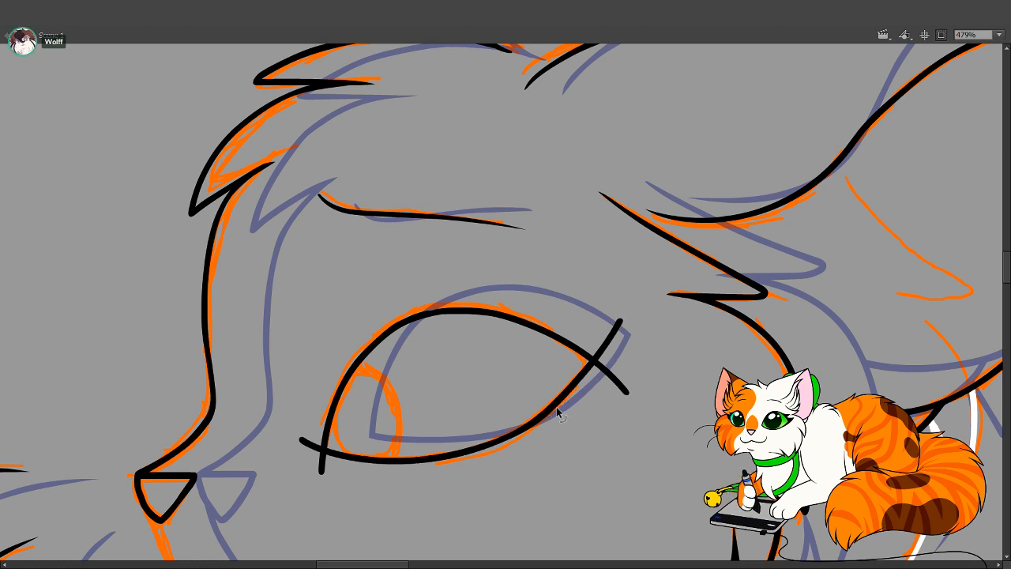
click(604, 348)
shift+click(622, 379)
key(Delete)
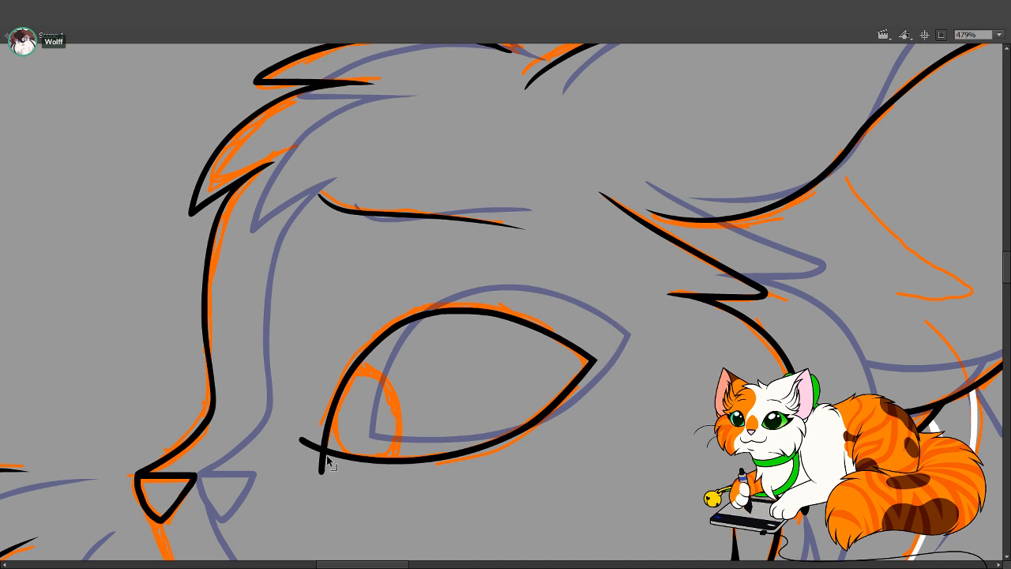
double_click(321, 455)
click(321, 457)
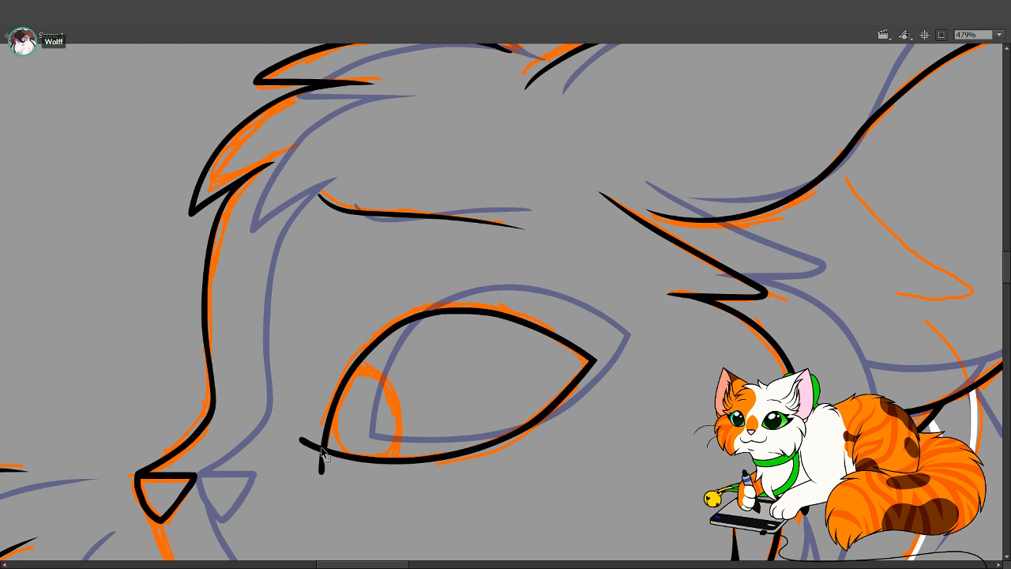
click(313, 446)
key(Delete)
Examine the inked eye outline against the onion skin with the sketch hidden, and show the sketch again
drag(559, 394, 563, 394)
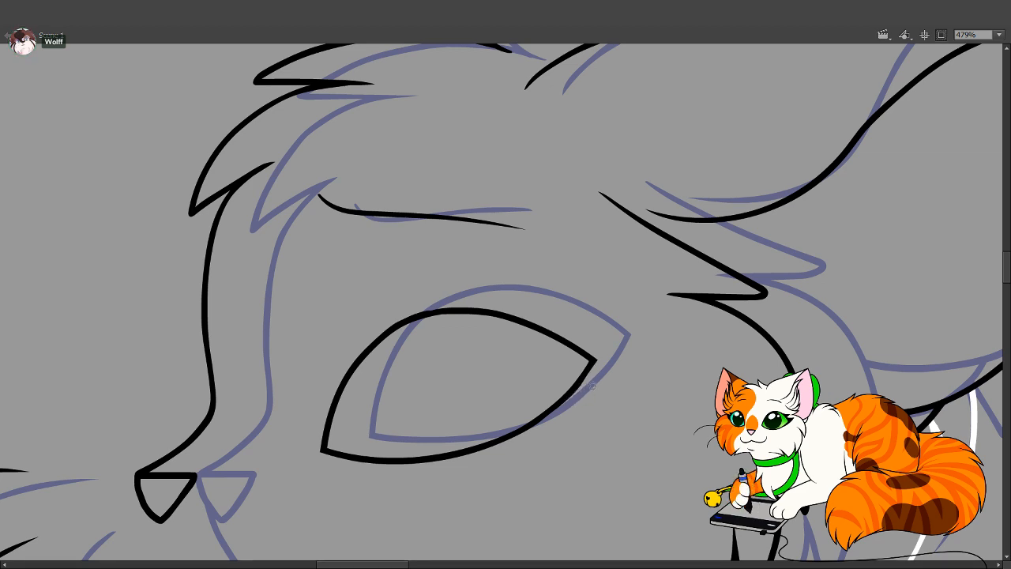
click(115, 99)
drag(449, 376, 435, 271)
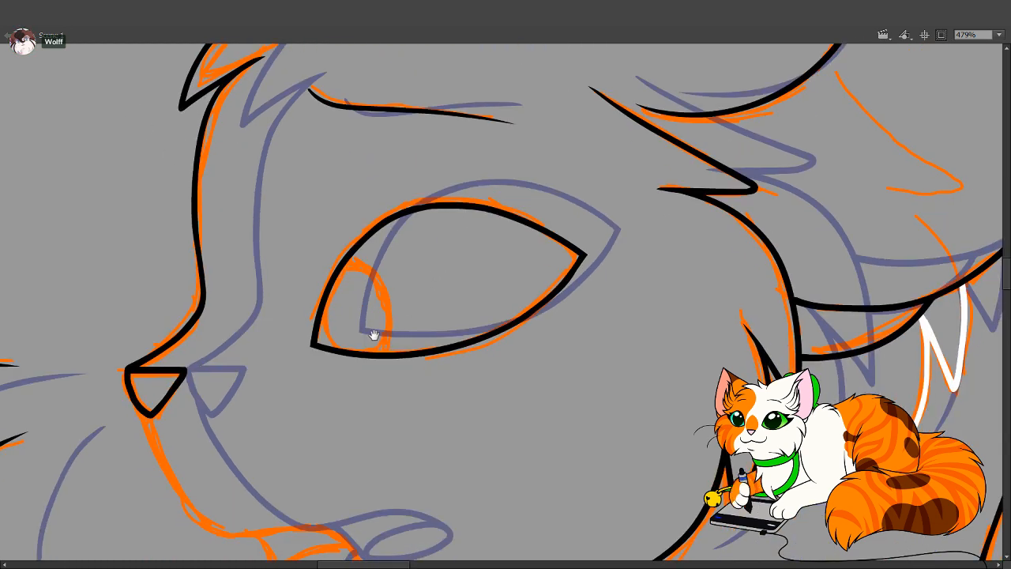
click(348, 355)
drag(417, 452, 444, 531)
key(b)
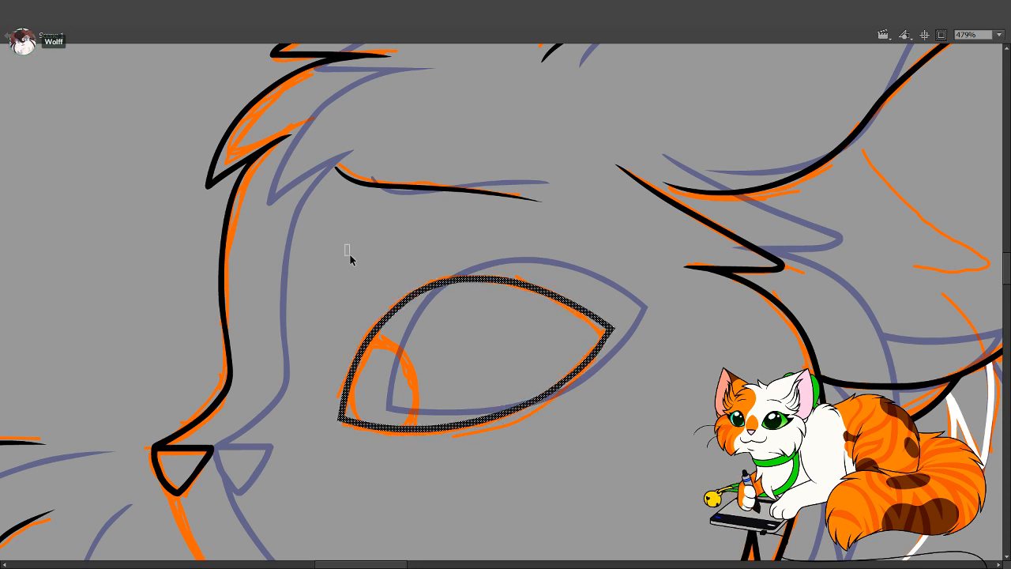
key(ctrl+d)
key(v)
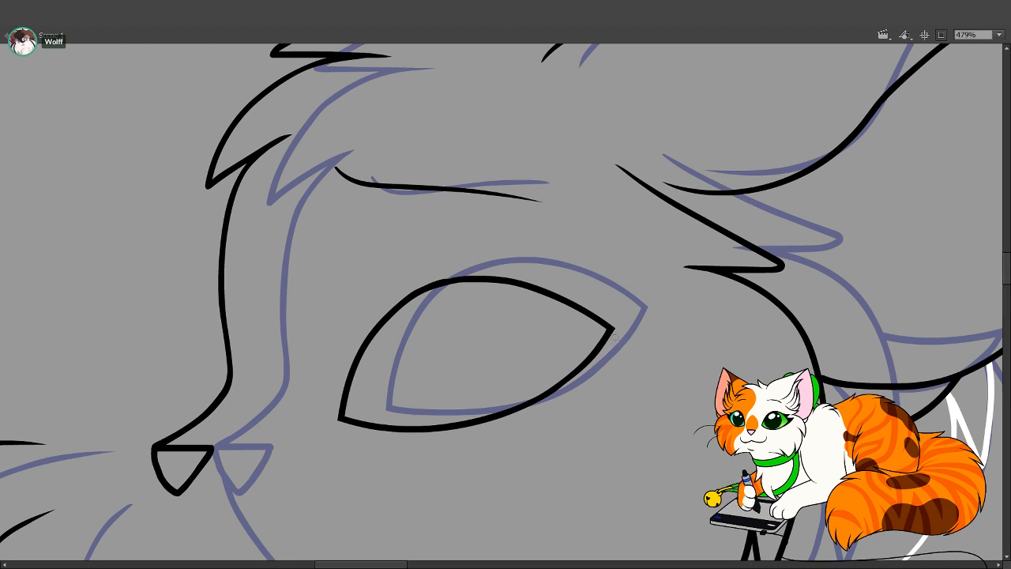
drag(623, 310, 609, 336)
drag(440, 421, 518, 178)
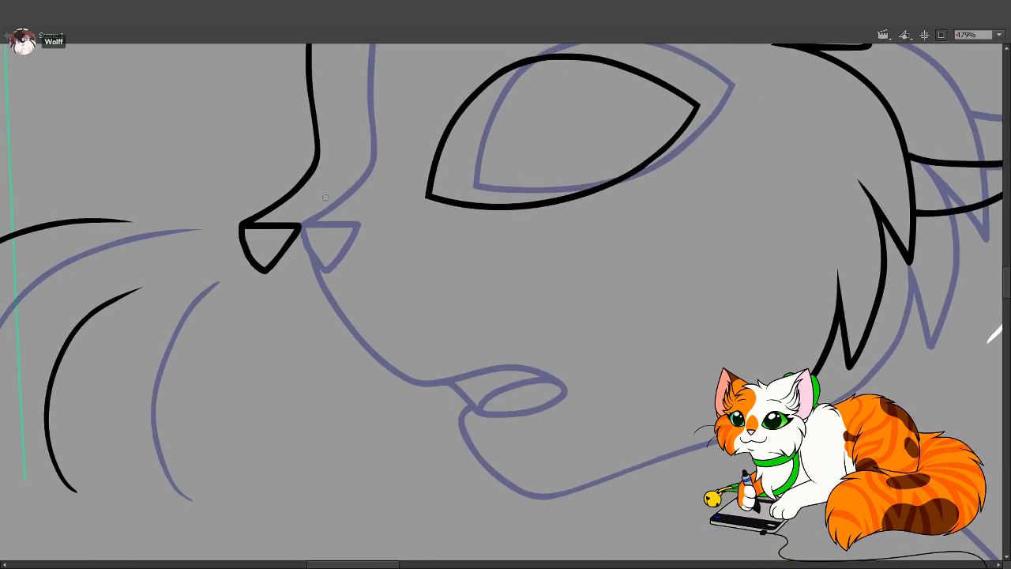
click(113, 89)
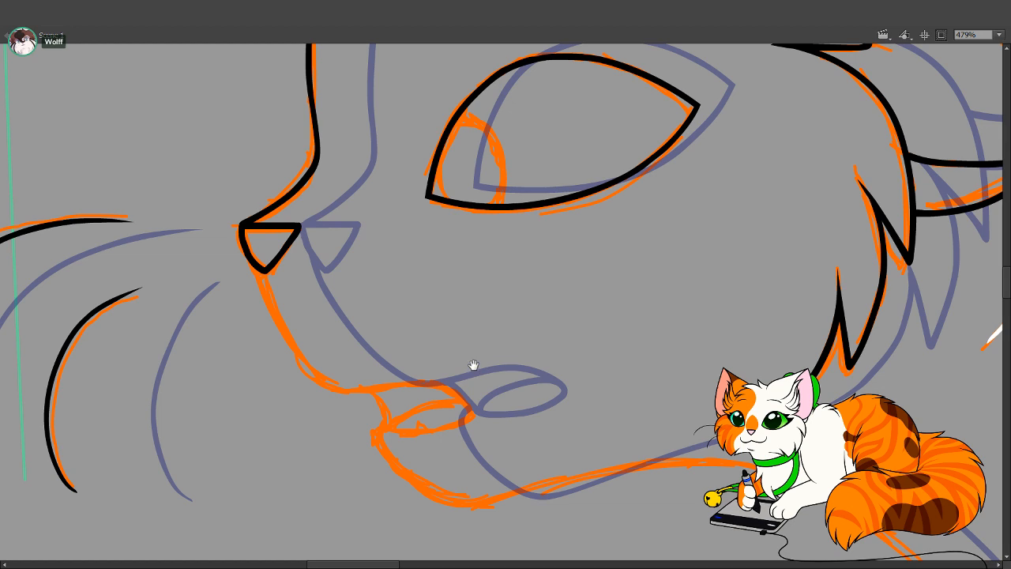
Ink the muzzle from the nose to the lip and the open mouth with its inner tongue curve in black
scroll(471, 365, down, 1)
mouse_move(254, 254)
mouse_down()
mouse_move(283, 326)
mouse_move(322, 382)
mouse_up()
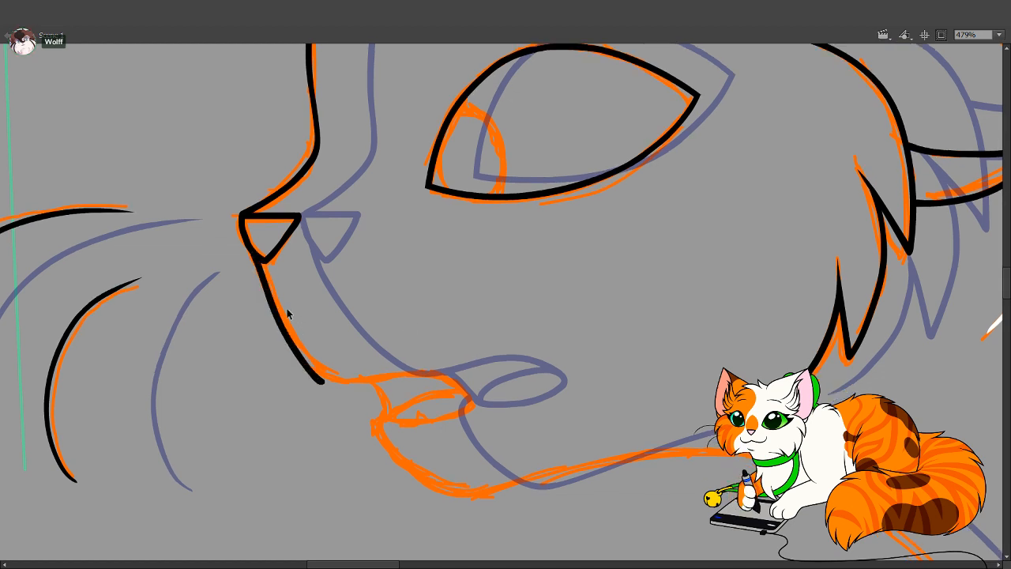
key(ctrl+z)
mouse_move(251, 251)
mouse_down()
mouse_move(279, 317)
mouse_move(325, 379)
mouse_move(439, 375)
mouse_move(457, 390)
mouse_move(439, 422)
mouse_move(403, 423)
mouse_move(383, 421)
mouse_move(359, 384)
mouse_up()
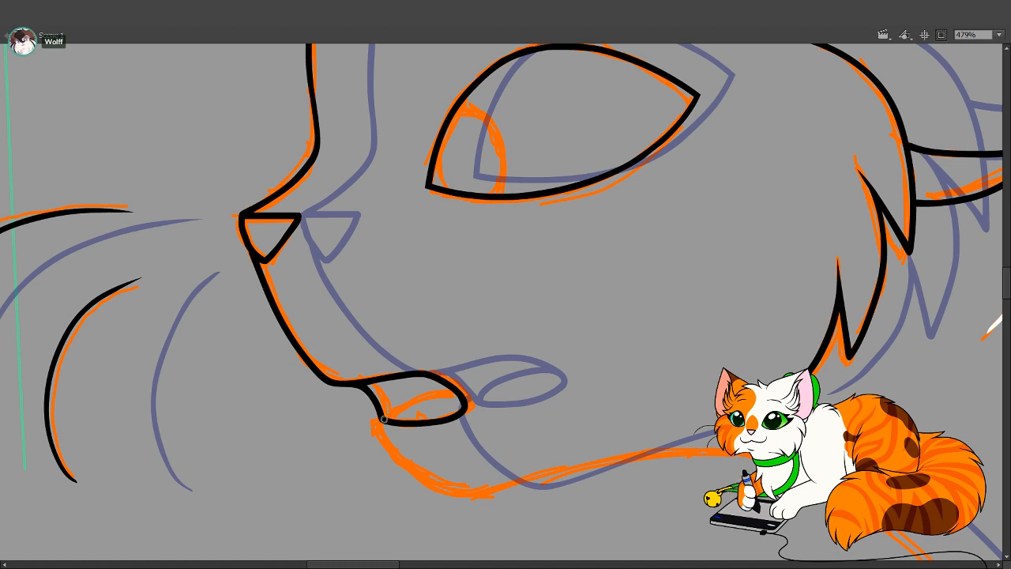
mouse_move(384, 419)
mouse_down()
mouse_move(425, 399)
mouse_move(473, 399)
mouse_up()
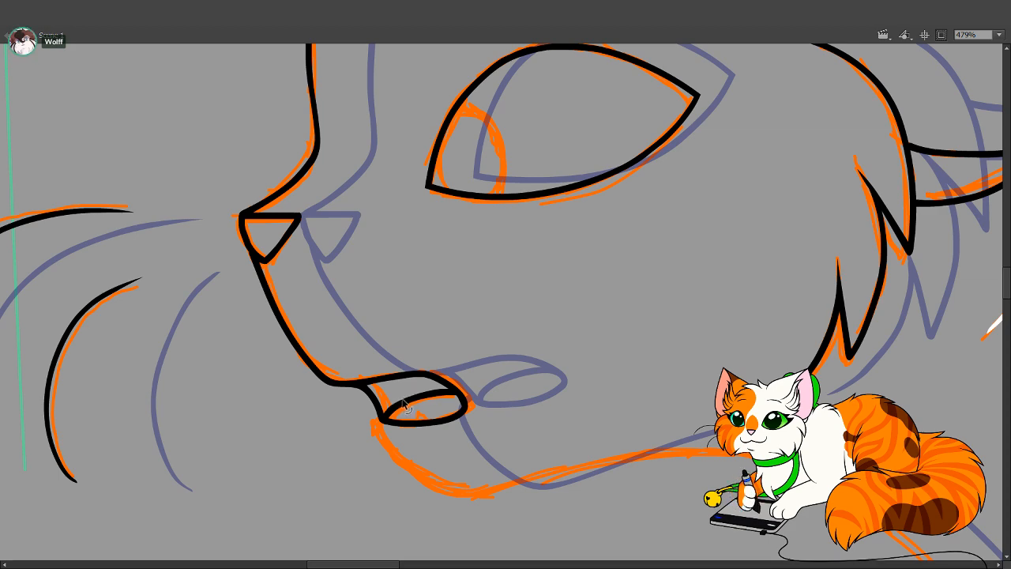
Ink the chin, jaw and throat as one long white overlap line along the sketch, starting at the front of the mouth
drag(521, 431, 408, 282)
drag(496, 334, 461, 293)
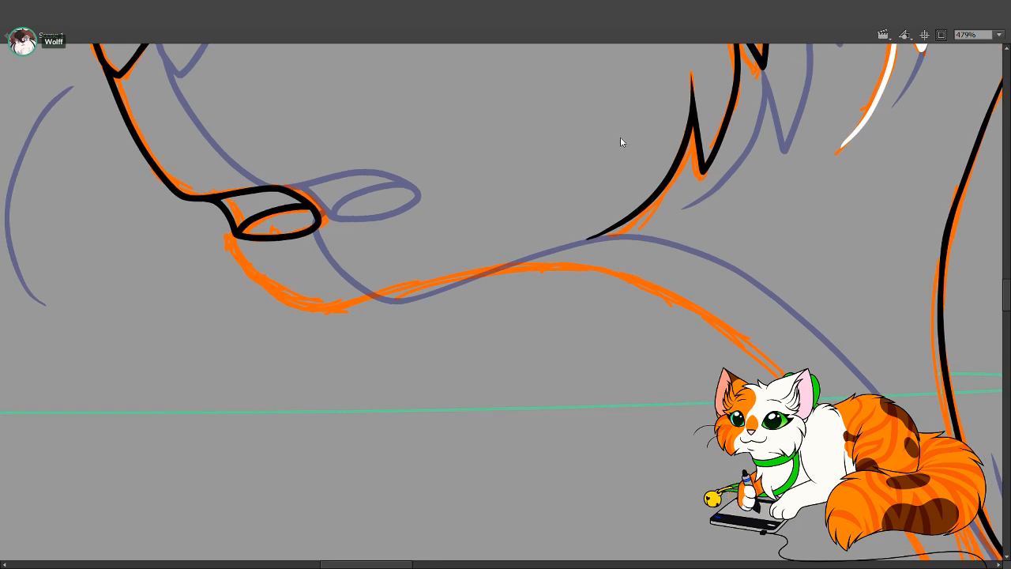
drag(724, 471, 390, 261)
drag(512, 360, 369, 261)
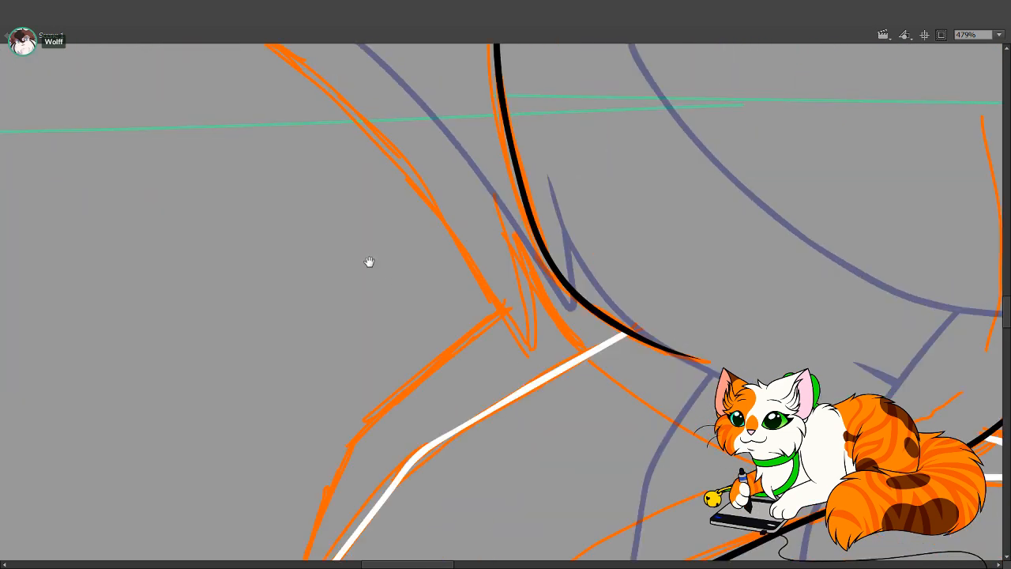
mouse_move(557, 404)
mouse_down()
mouse_move(539, 431)
mouse_move(648, 522)
mouse_up()
drag(445, 332, 702, 453)
drag(528, 336, 606, 412)
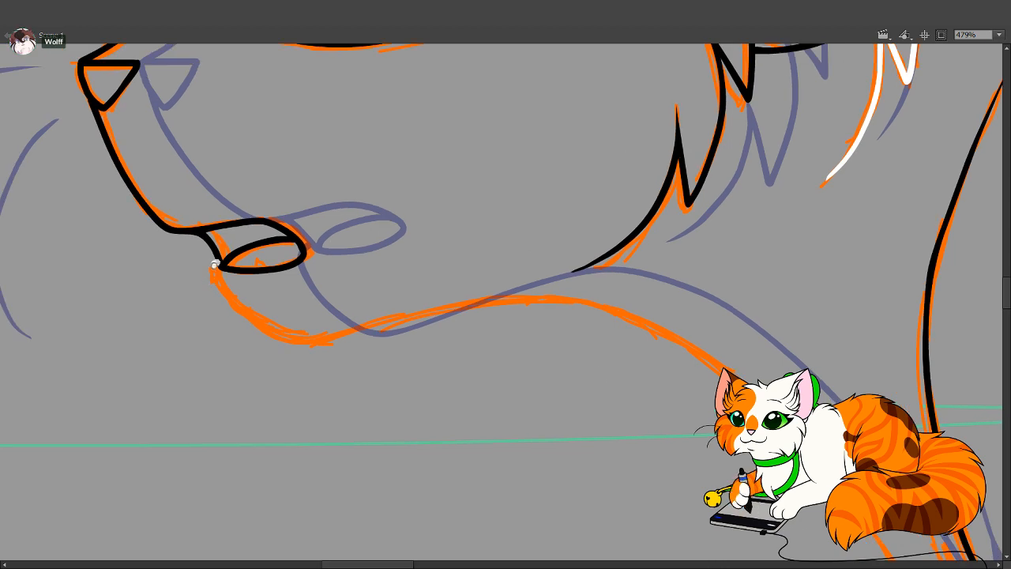
mouse_move(214, 265)
mouse_down()
mouse_move(214, 286)
mouse_move(239, 324)
mouse_move(259, 341)
mouse_move(287, 337)
mouse_up()
key(ctrl+z)
key(ctrl+z)
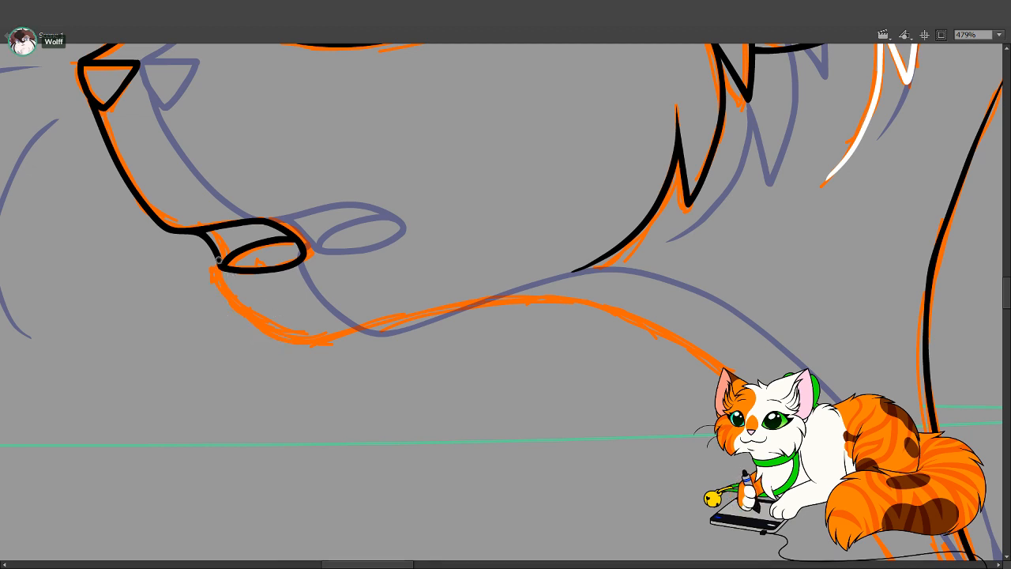
mouse_move(213, 282)
mouse_down()
mouse_move(260, 334)
mouse_move(310, 336)
mouse_move(444, 303)
mouse_move(519, 297)
mouse_move(603, 313)
mouse_move(732, 372)
mouse_up()
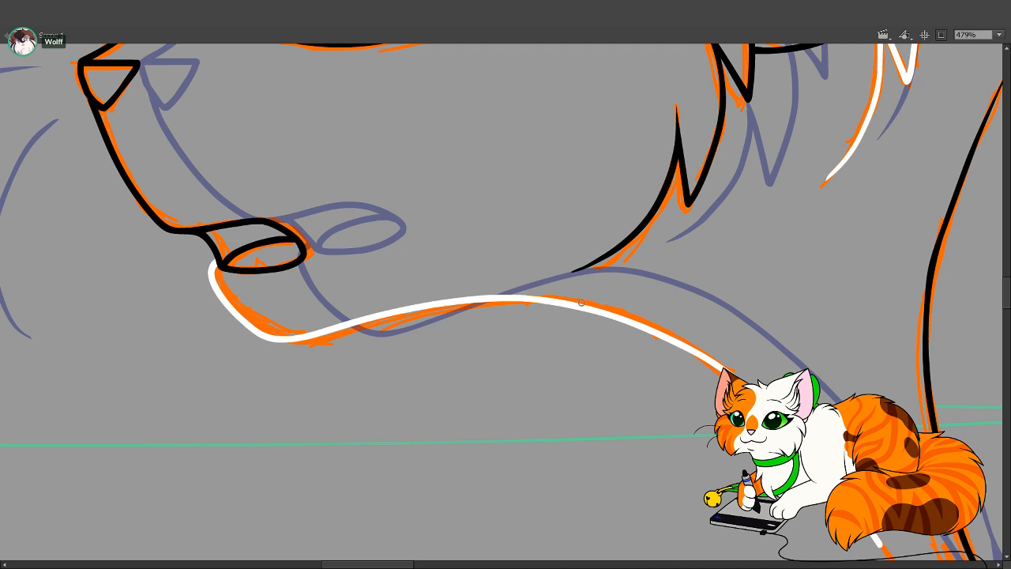
Reshape the white line where the jaw bends into the throat so it follows the sketch more closely
drag(580, 302, 580, 300)
key(ctrl+z)
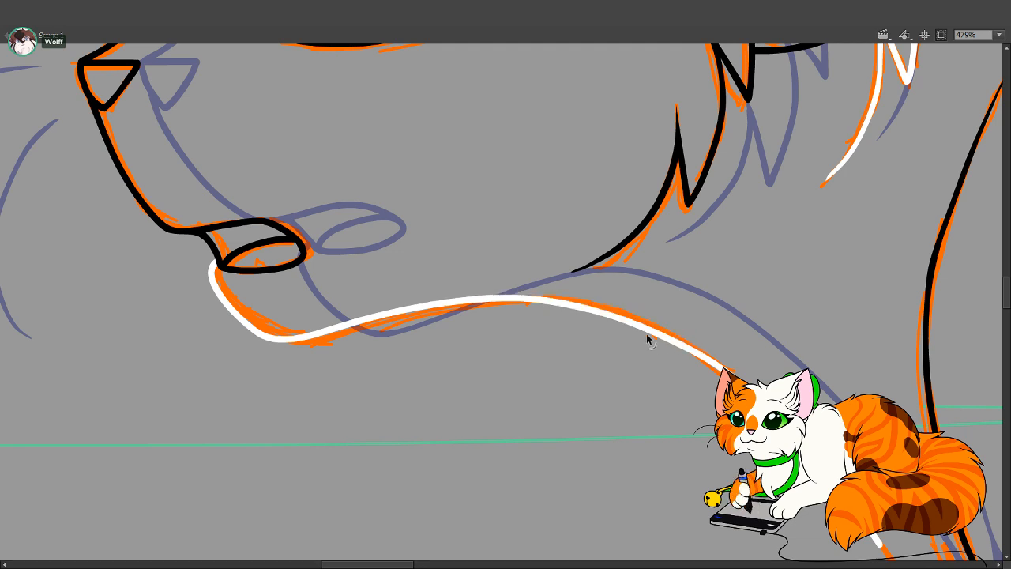
mouse_move(638, 322)
mouse_down()
mouse_move(552, 305)
mouse_move(661, 324)
mouse_move(719, 362)
mouse_move(658, 327)
mouse_move(660, 337)
mouse_up()
key(ctrl+z)
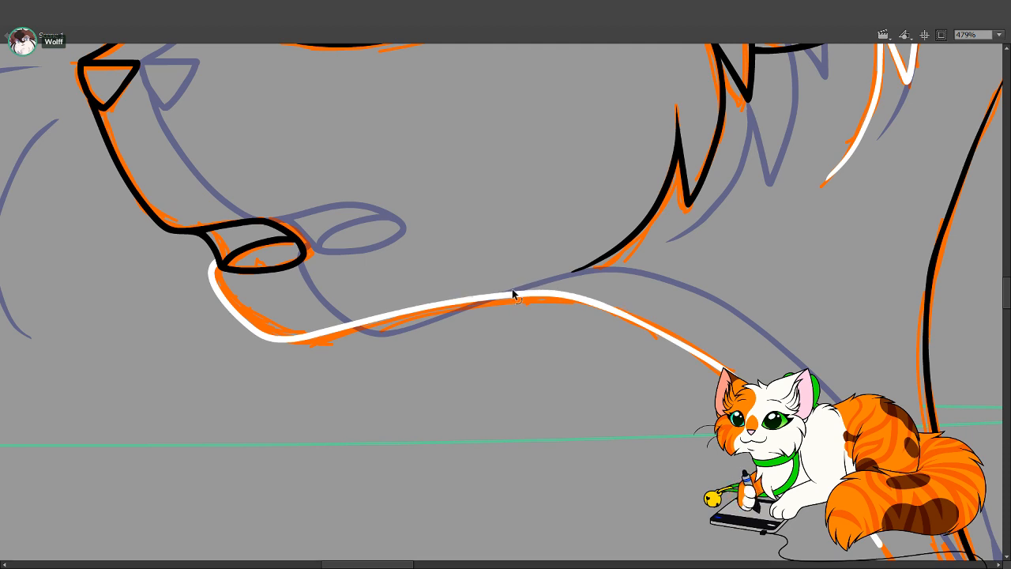
drag(597, 302, 550, 284)
key(v)
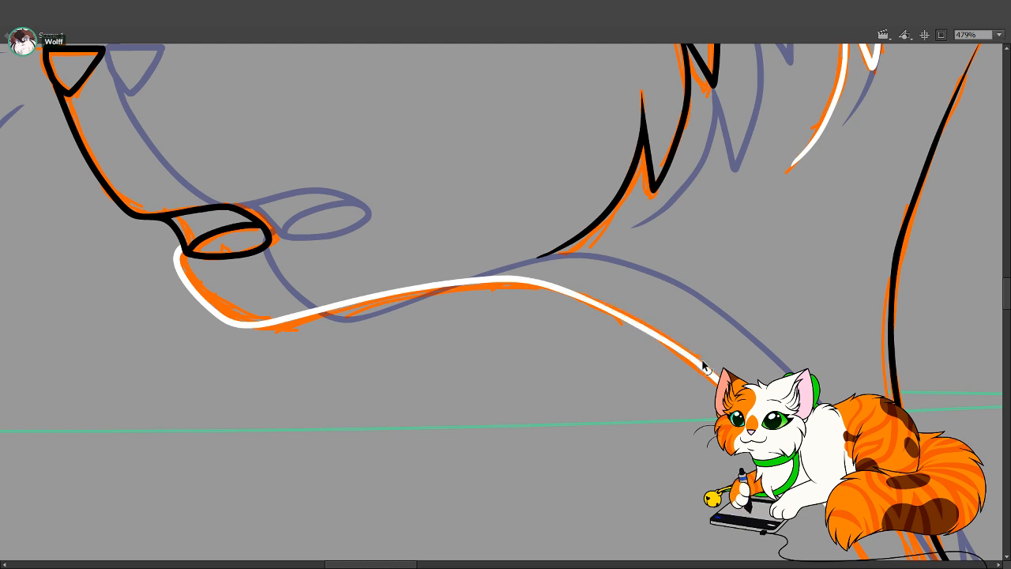
Ink the lower throat and the pointed chest tuft in white, ending with a curve that meets the white leg line
drag(634, 381, 301, 235)
key(v)
mouse_move(431, 333)
mouse_down()
mouse_move(503, 323)
mouse_move(543, 440)
mouse_move(583, 462)
mouse_move(573, 371)
mouse_up()
drag(597, 424, 518, 289)
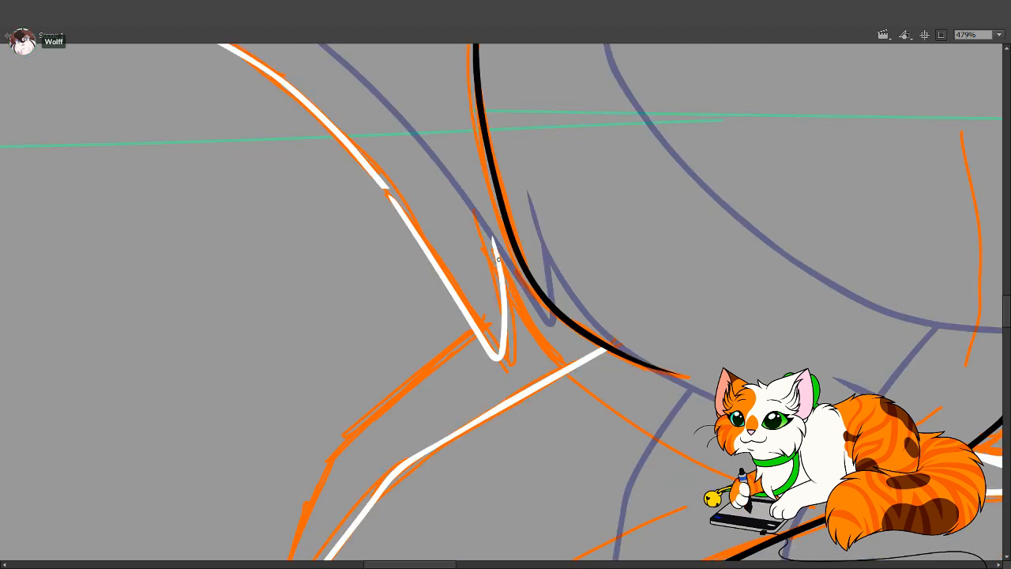
drag(498, 258, 557, 371)
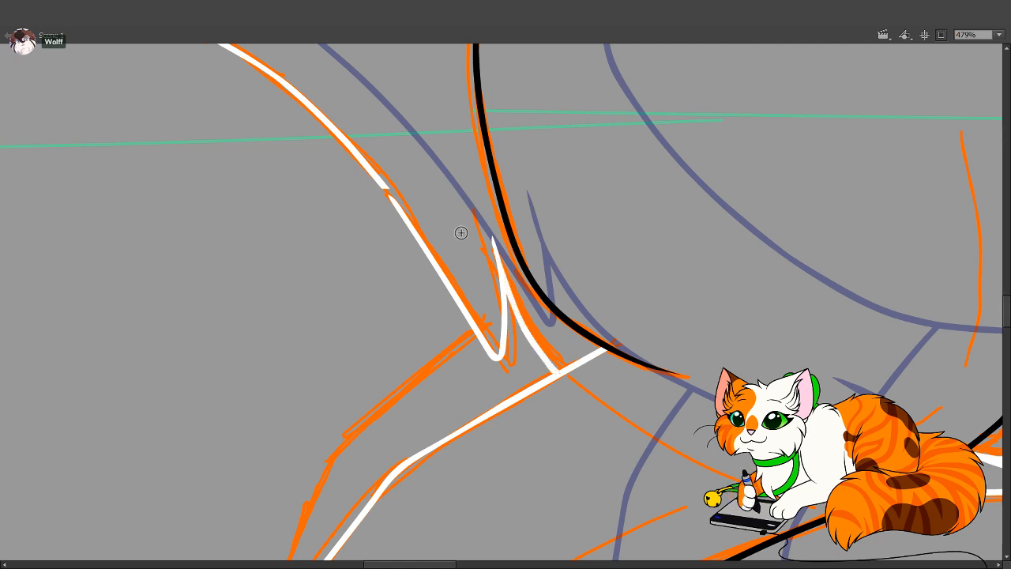
Hide the sketch and close the gap between the white throat line and the chest tuft
drag(461, 233, 516, 356)
click(129, 90)
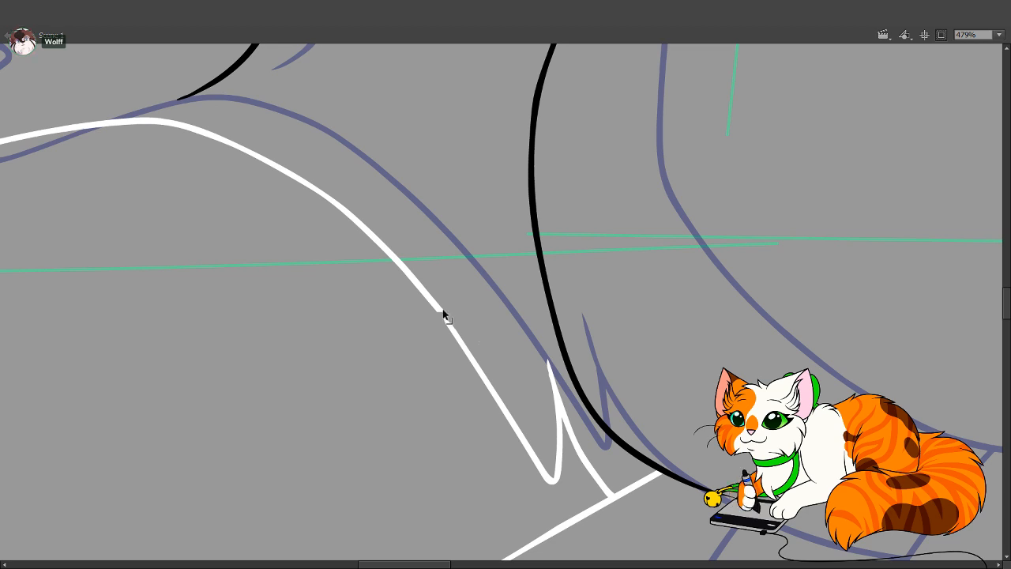
mouse_move(440, 311)
mouse_down()
mouse_move(473, 343)
mouse_move(444, 314)
mouse_up()
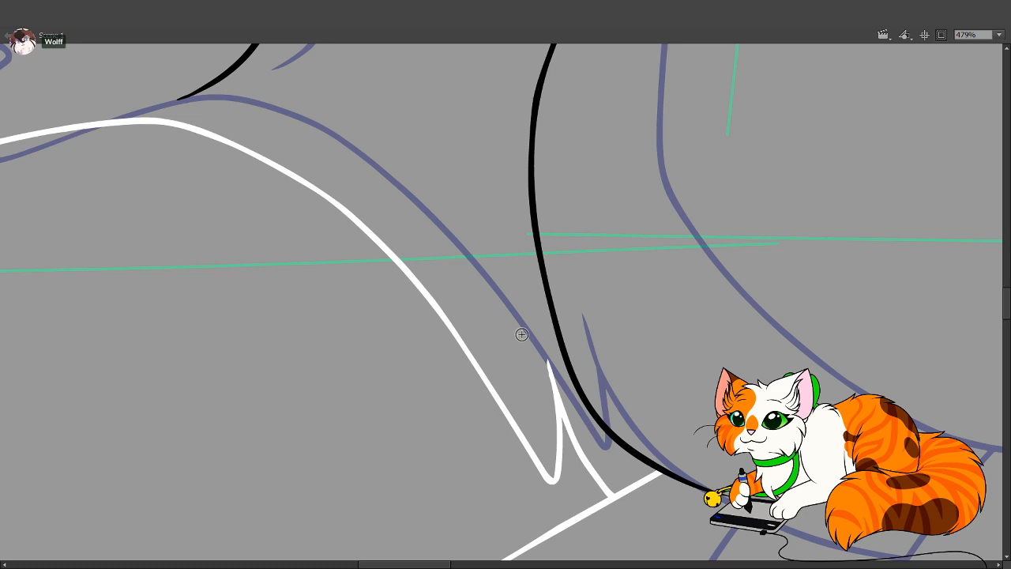
Examine the inked face and ears against the onion skin, and check the cheek and neck fur with the sketch shown
drag(413, 223, 440, 426)
drag(392, 190, 487, 403)
drag(308, 233, 437, 341)
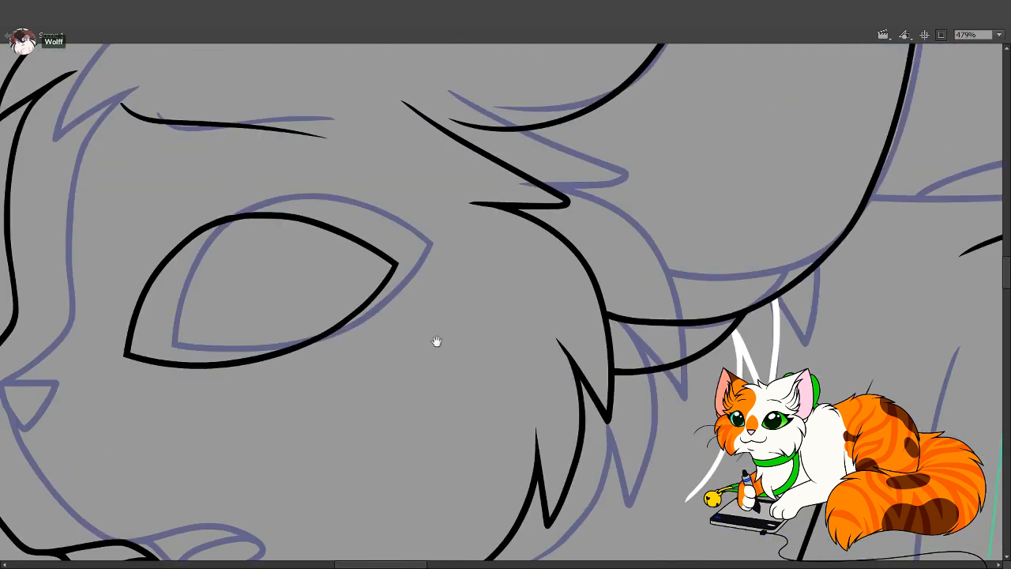
drag(332, 112, 438, 302)
drag(469, 210, 348, 387)
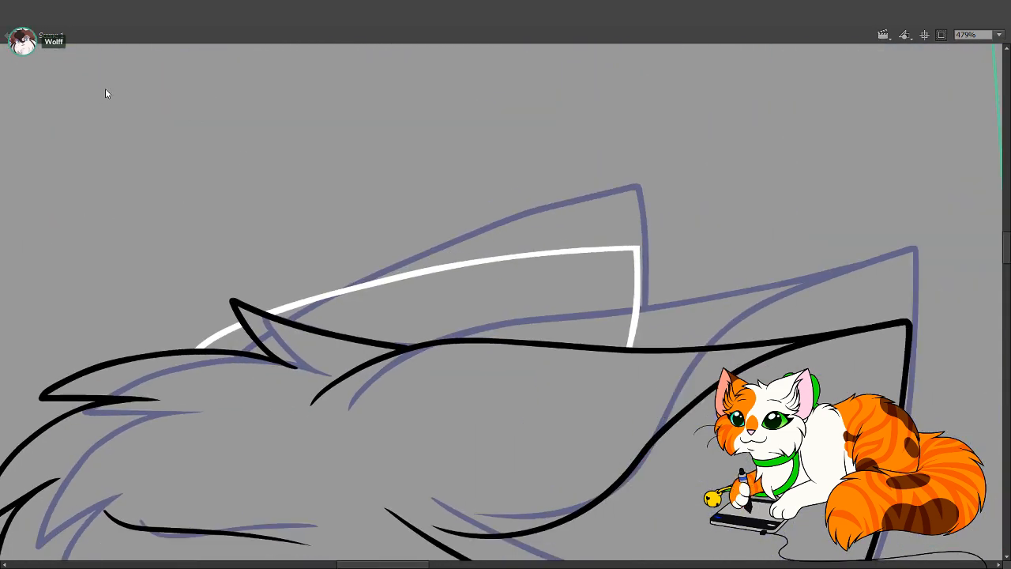
drag(573, 472, 457, 194)
drag(473, 461, 351, 238)
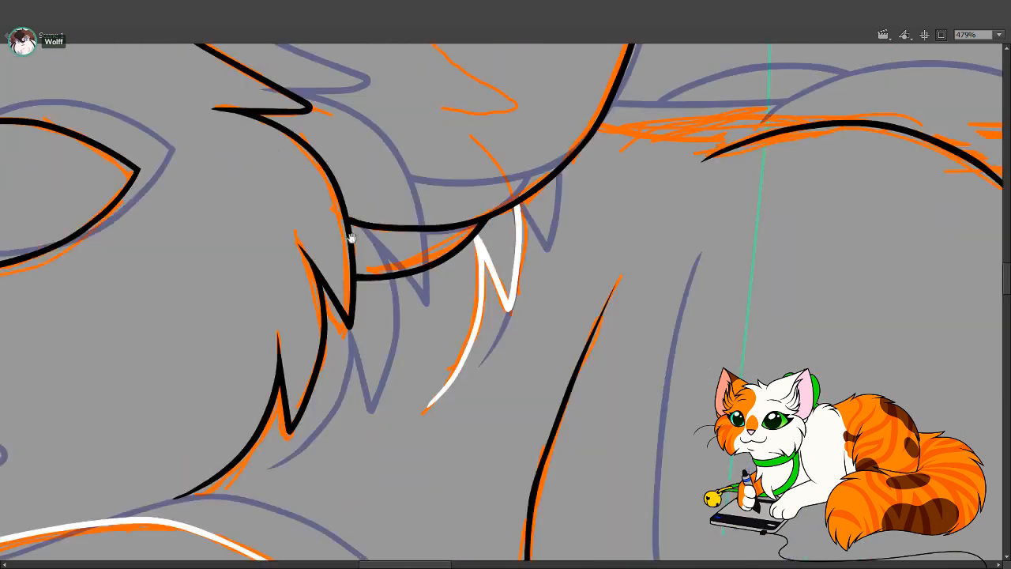
Ink the far front leg in black along the sketch, from the chest tuft down around the paw
drag(678, 226, 587, 208)
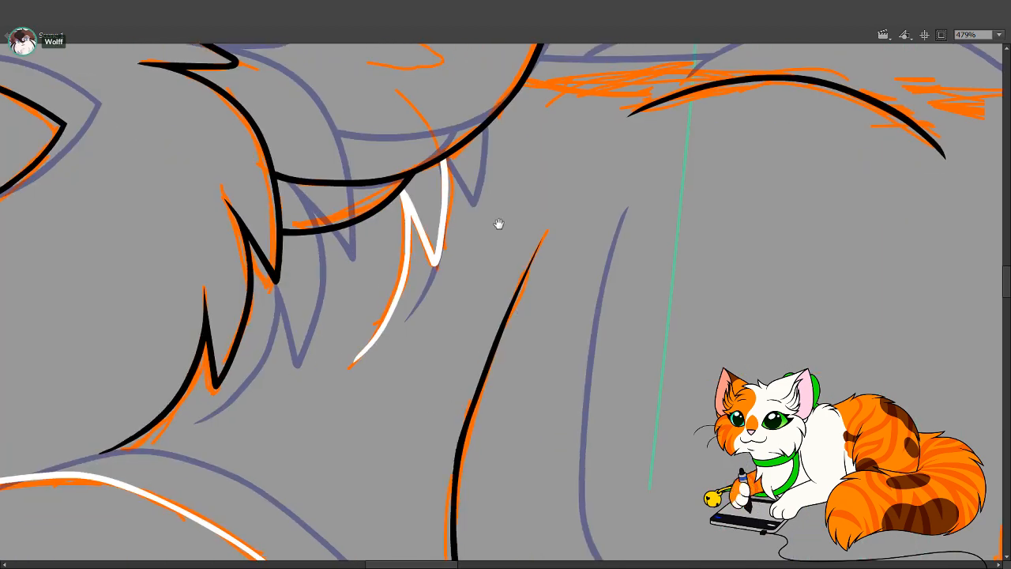
drag(402, 490, 496, 247)
drag(484, 386, 356, 75)
drag(512, 429, 581, 289)
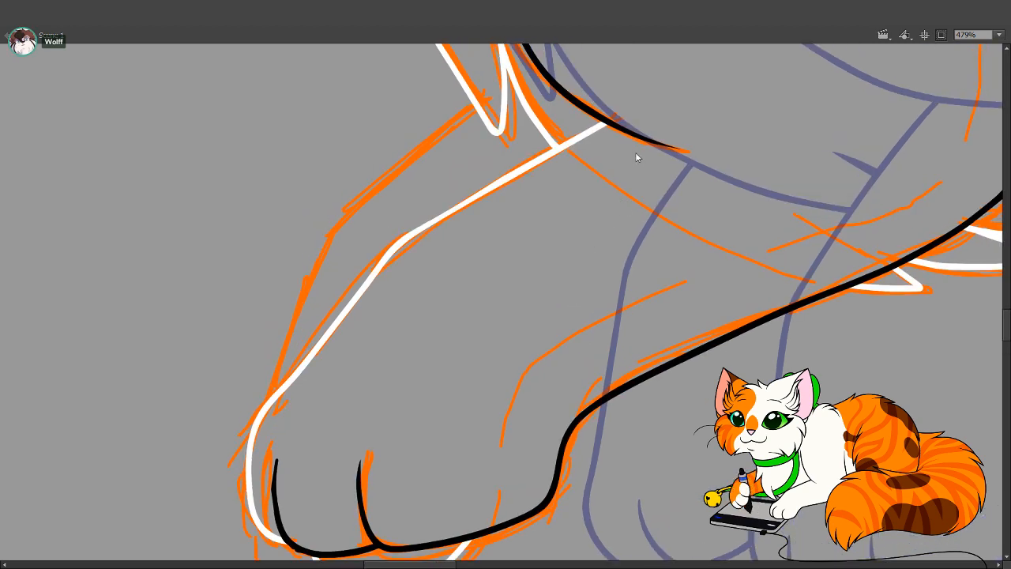
alt+click(511, 269)
drag(311, 183, 675, 511)
drag(564, 332, 582, 365)
alt+click(541, 307)
drag(377, 201, 631, 483)
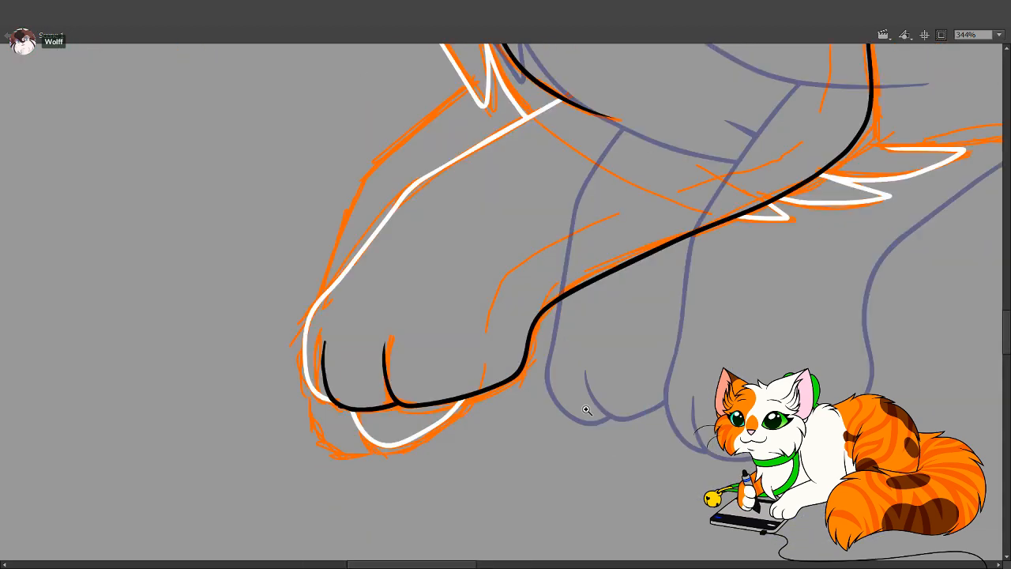
drag(510, 297, 550, 372)
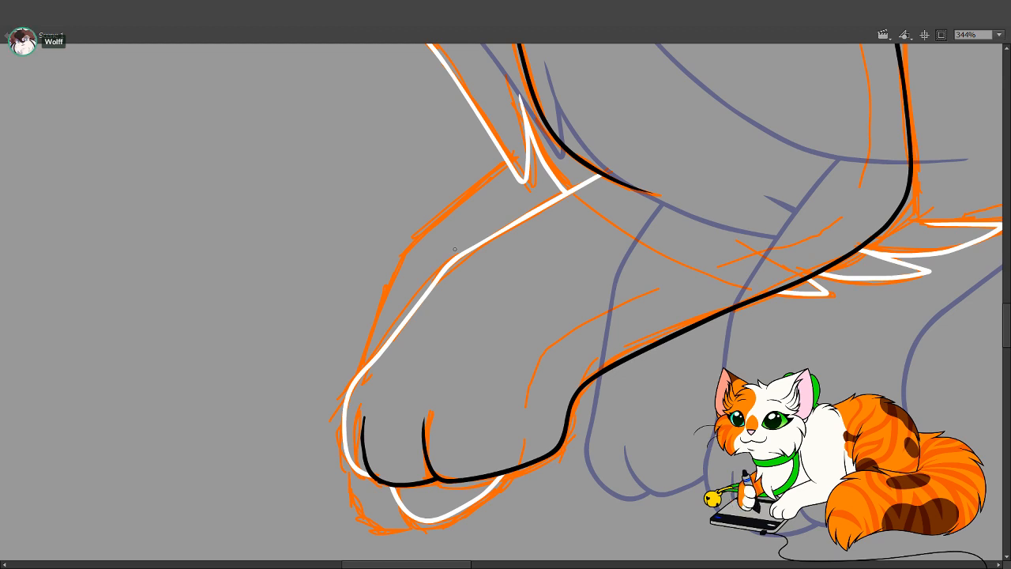
mouse_move(521, 287)
mouse_down()
mouse_move(505, 308)
mouse_move(523, 265)
mouse_move(513, 296)
mouse_move(523, 292)
mouse_up()
drag(531, 160, 453, 239)
key(ctrl+z)
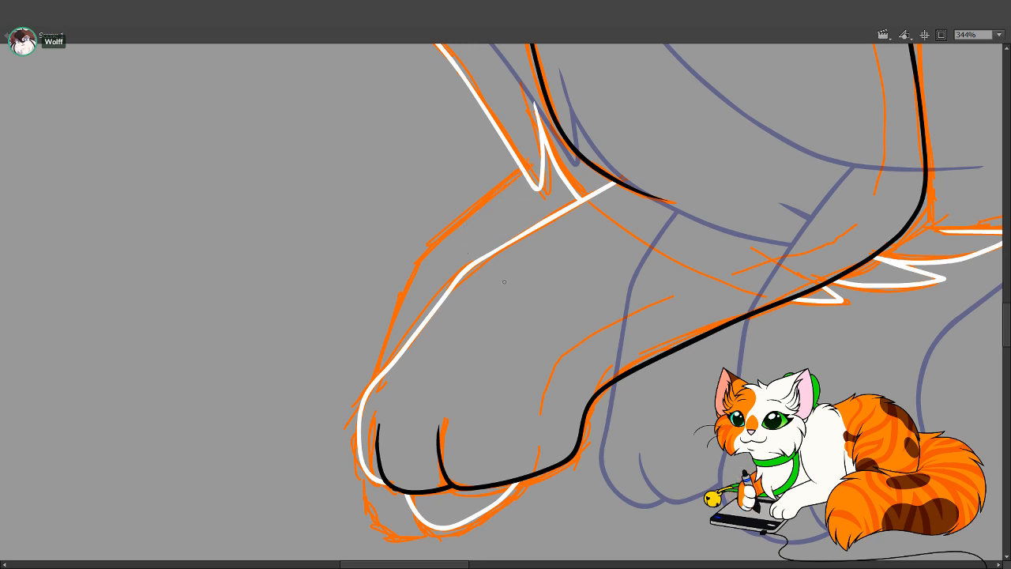
drag(508, 320, 504, 330)
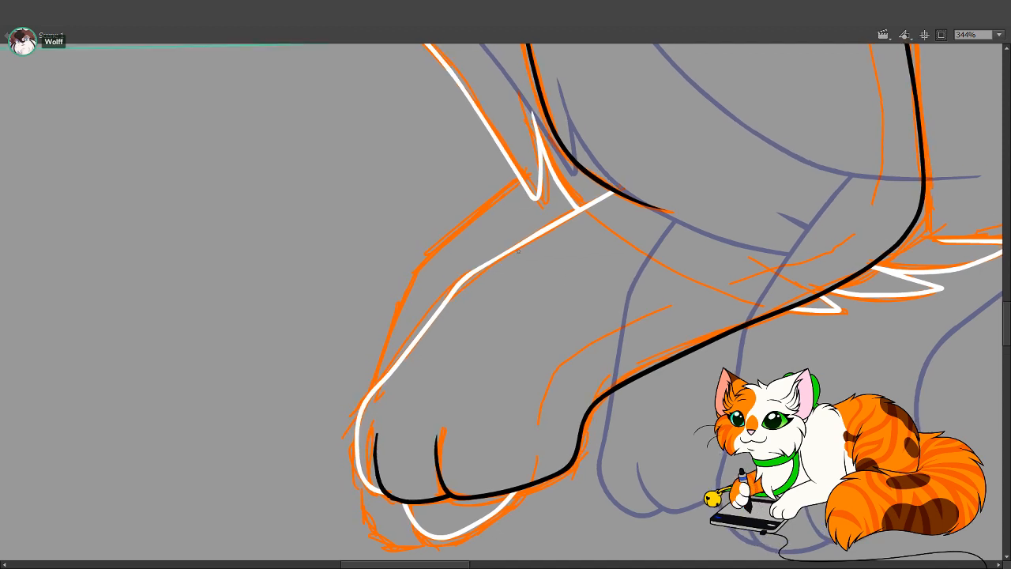
mouse_move(530, 172)
mouse_down()
mouse_move(413, 283)
mouse_move(383, 362)
mouse_move(364, 468)
mouse_move(376, 534)
mouse_move(401, 546)
mouse_move(426, 542)
mouse_move(443, 521)
mouse_up()
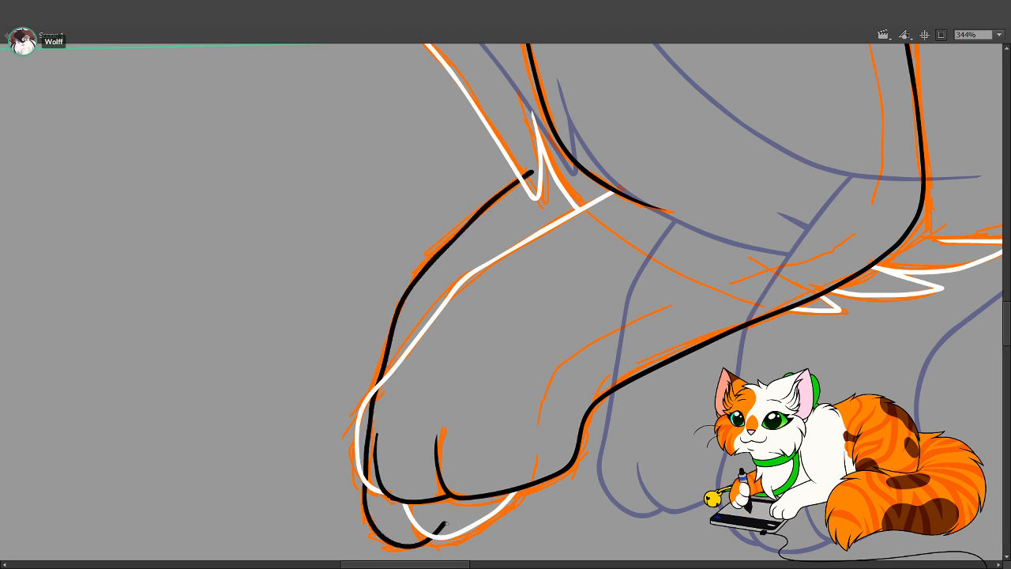
Remove the excess black leg line at the toe end, behind the near paw and inside the chest tuft
ctrl+click(443, 526)
key(Delete)
ctrl+click(369, 442)
key(Delete)
drag(546, 293, 513, 394)
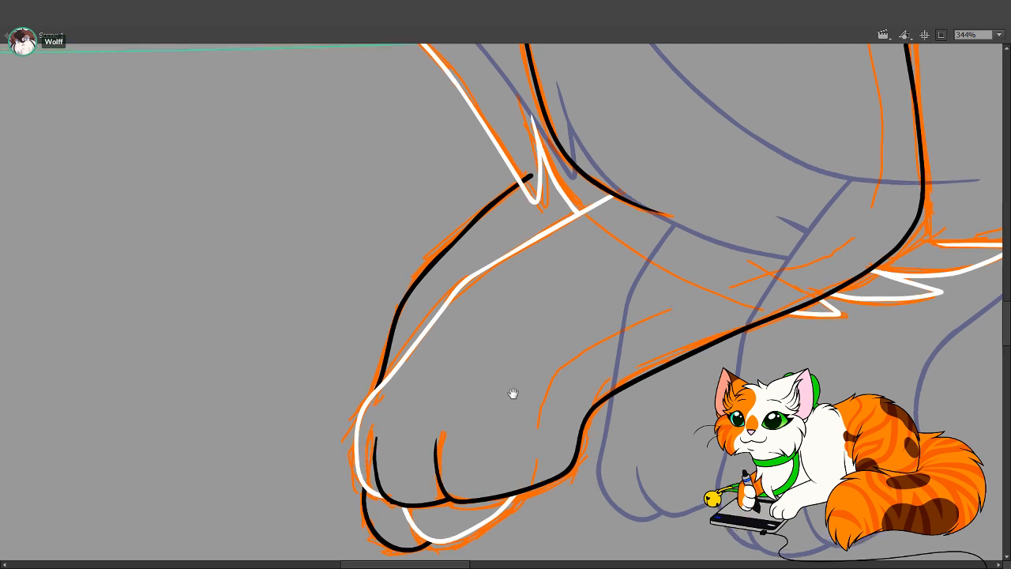
ctrl+click(498, 279)
key(Delete)
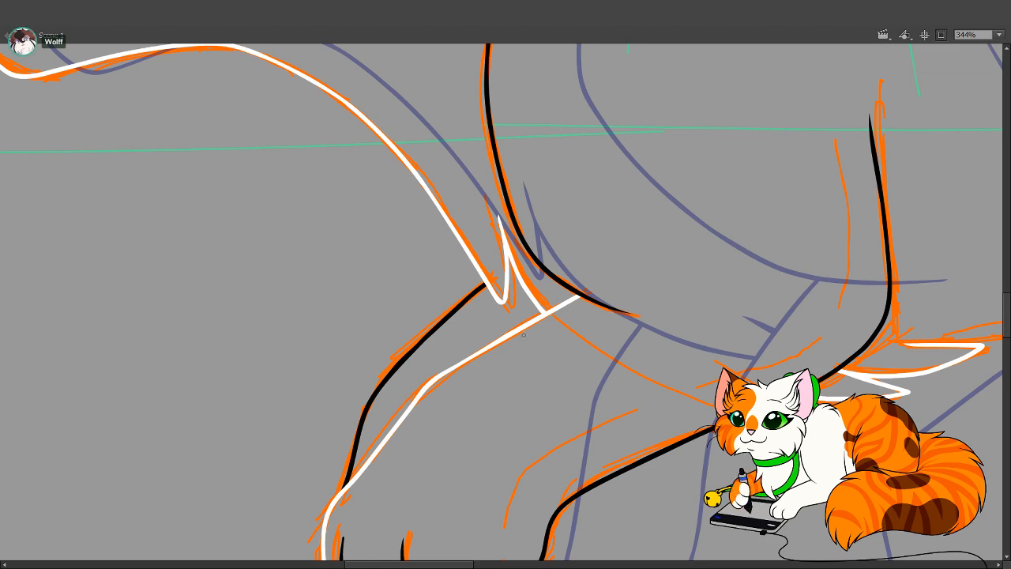
Examine the inked front paws, cheek fur, ears and face against the sketch and onion skin
drag(555, 341, 490, 163)
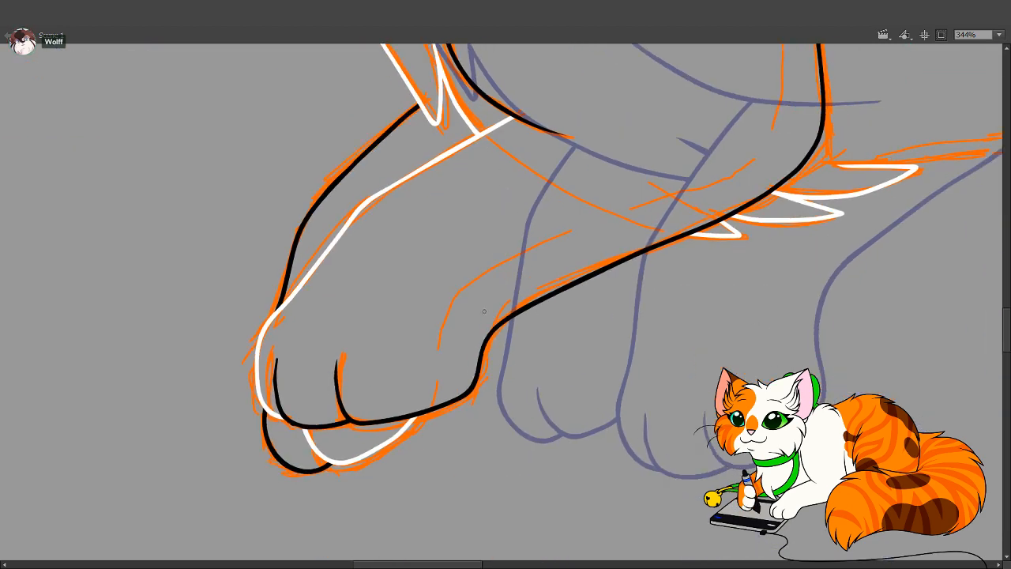
drag(442, 450, 438, 458)
drag(524, 240, 426, 439)
drag(464, 273, 433, 439)
drag(447, 375, 496, 530)
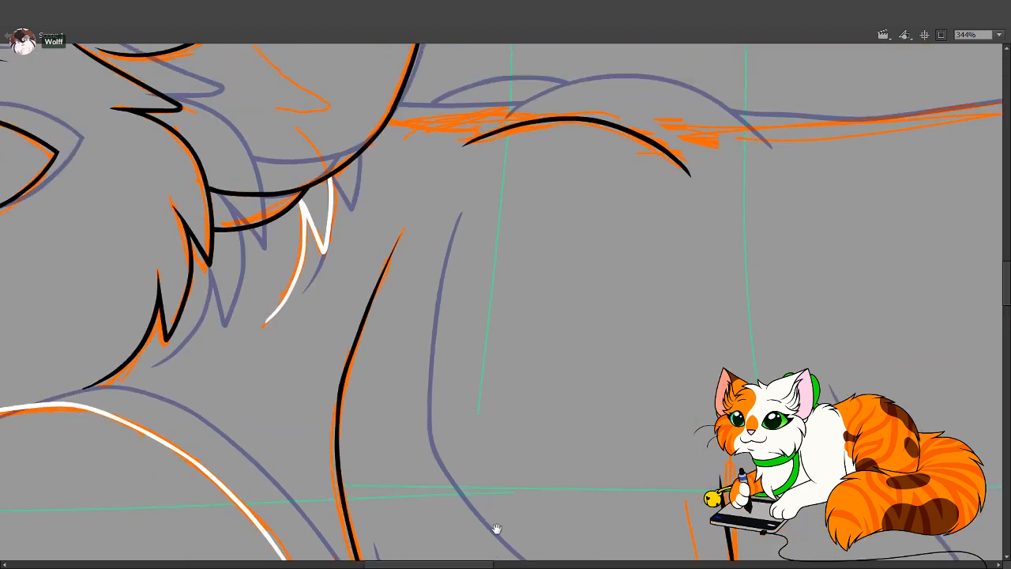
drag(492, 264, 507, 425)
drag(264, 301, 640, 405)
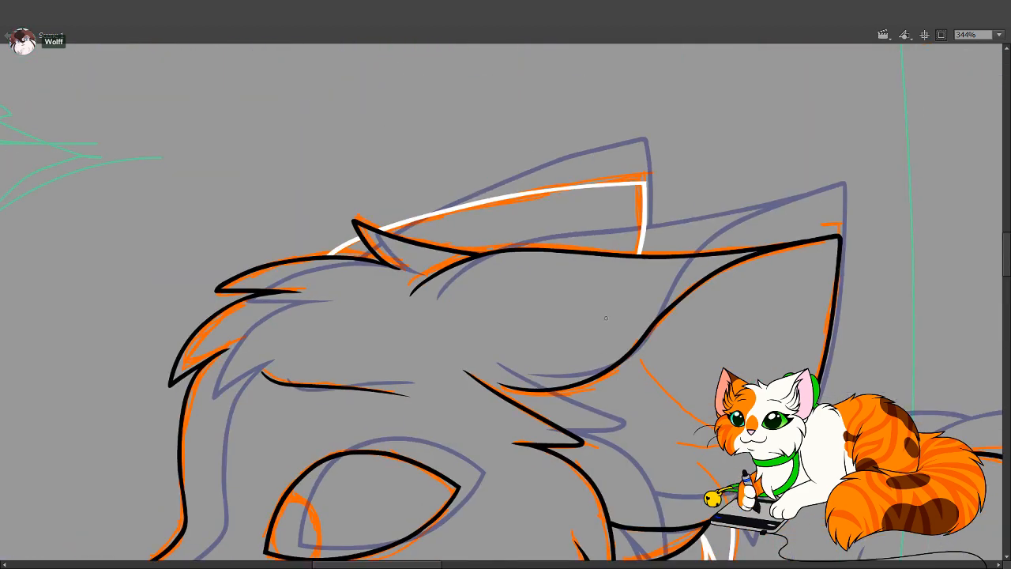
drag(428, 496, 600, 228)
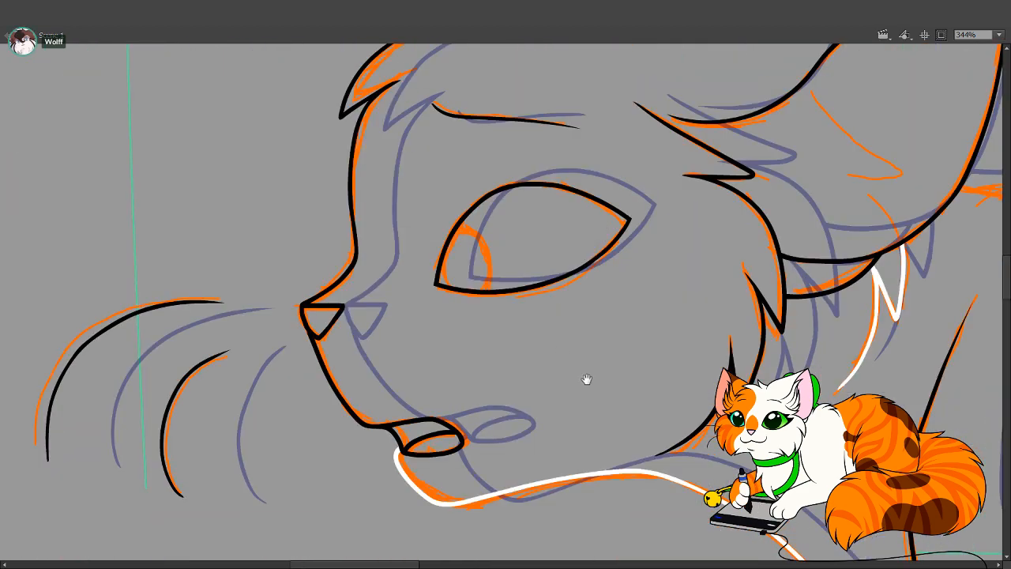
drag(601, 383, 629, 315)
Ink the neck line in white from inside the near ear, across the black shoulder curve to the start of the back
drag(792, 302, 510, 357)
drag(750, 277, 277, 395)
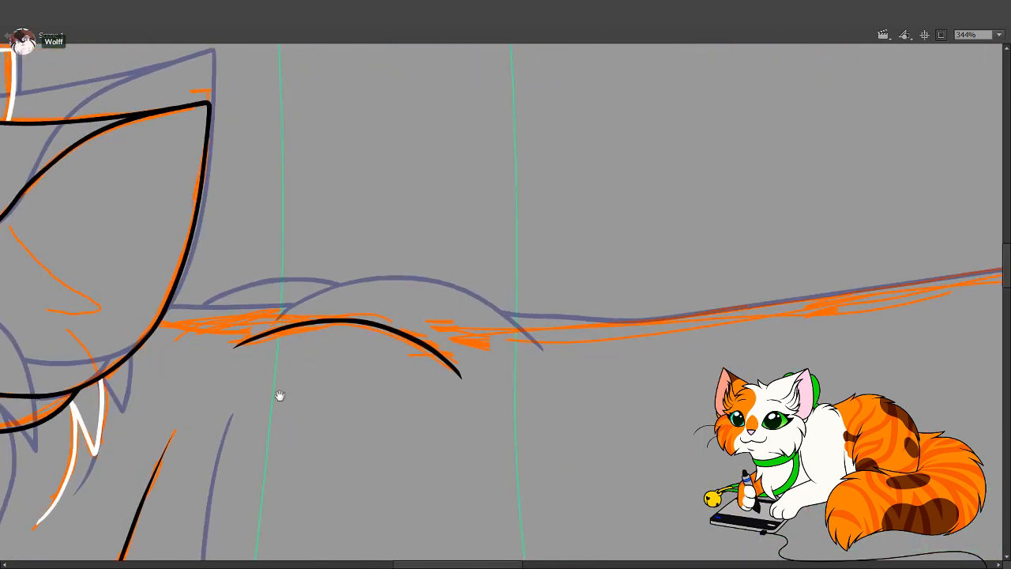
drag(130, 314, 272, 334)
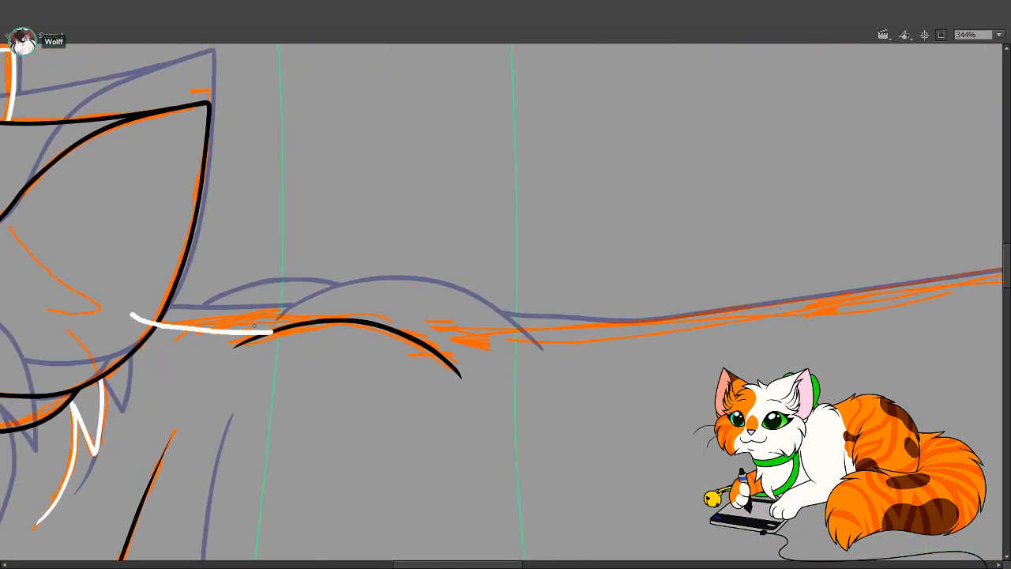
key(ctrl+z)
mouse_move(106, 302)
mouse_down()
mouse_move(129, 318)
mouse_move(189, 331)
mouse_move(343, 330)
mouse_up()
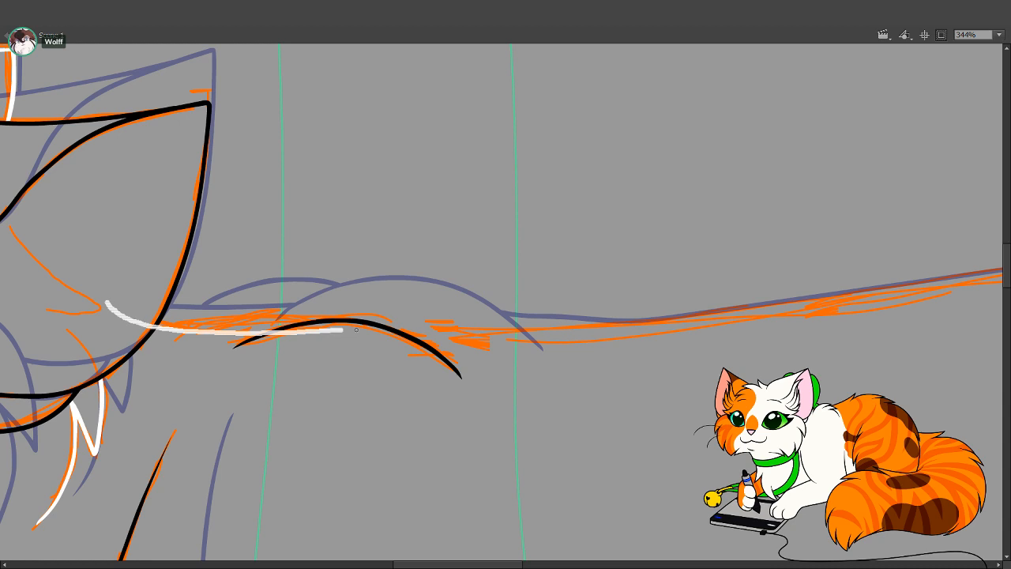
key(ctrl+z)
mouse_move(117, 304)
mouse_down()
mouse_move(220, 334)
mouse_move(496, 335)
mouse_up()
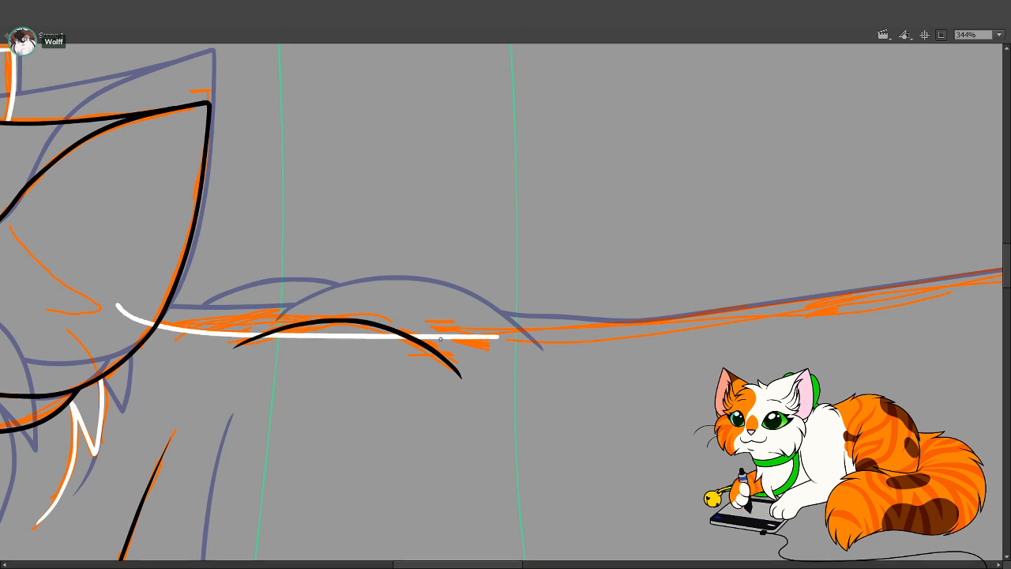
Remove the white neck line under the shoulder curve and inside the ear, and add a white arc between ear and shoulder
ctrl+click(368, 337)
ctrl+shift+click(137, 319)
key(Delete)
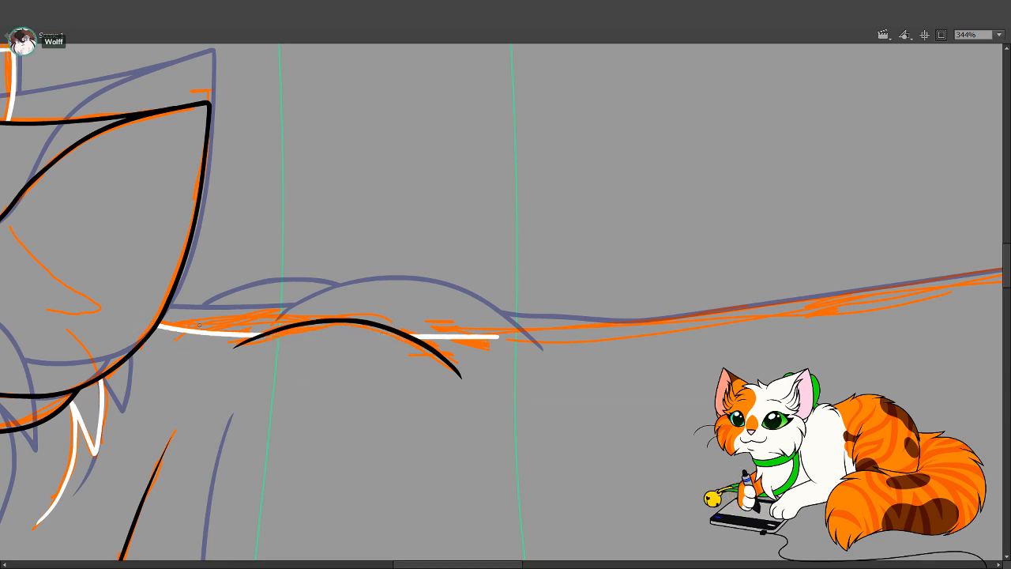
mouse_move(183, 326)
mouse_down()
mouse_move(268, 319)
mouse_move(356, 339)
mouse_up()
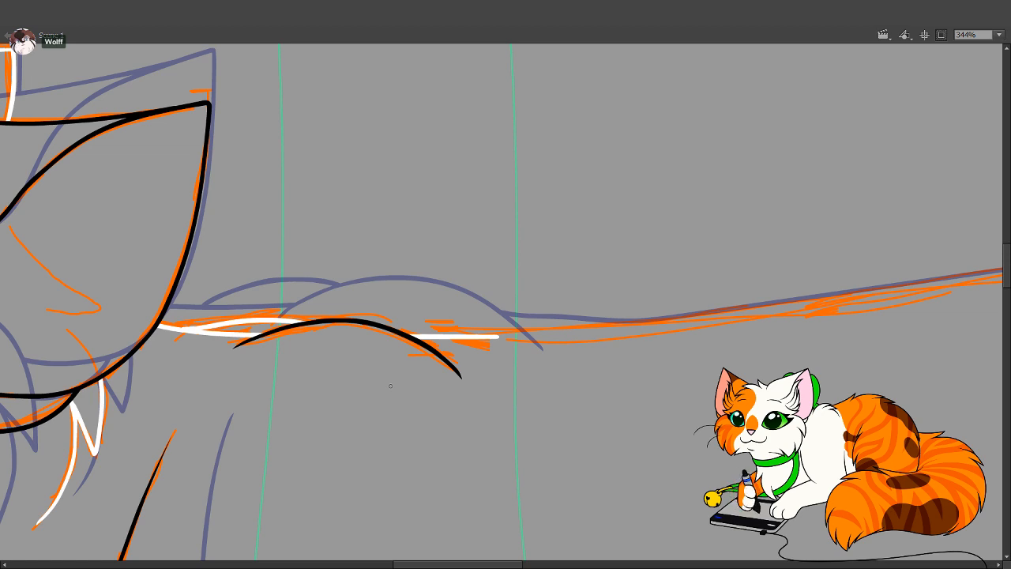
Ink the front edge of the hind thigh in black down to the lower leg, and extend its tapered upper end along the sketch
key(space)
drag(398, 267, 597, 153)
drag(494, 219, 352, 47)
drag(508, 433, 380, 319)
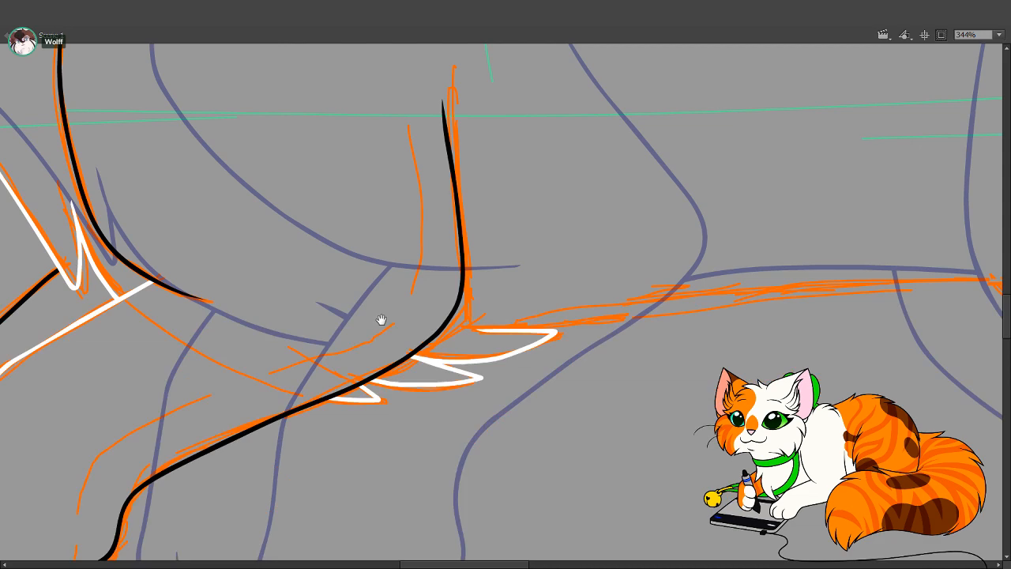
drag(758, 348, 300, 435)
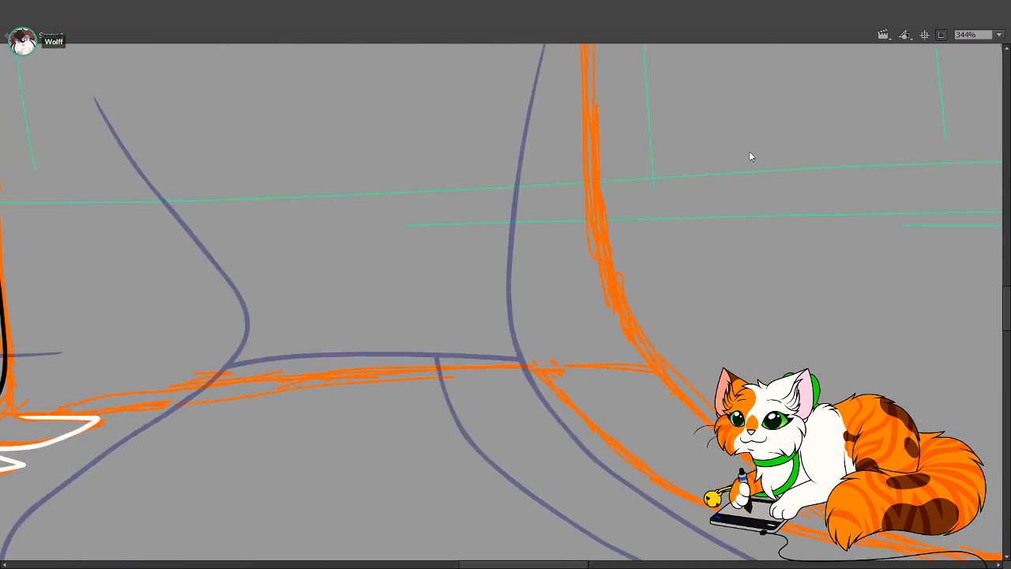
ctrl+shift+click(607, 280)
key(space)
drag(707, 399, 559, 471)
drag(303, 219, 746, 559)
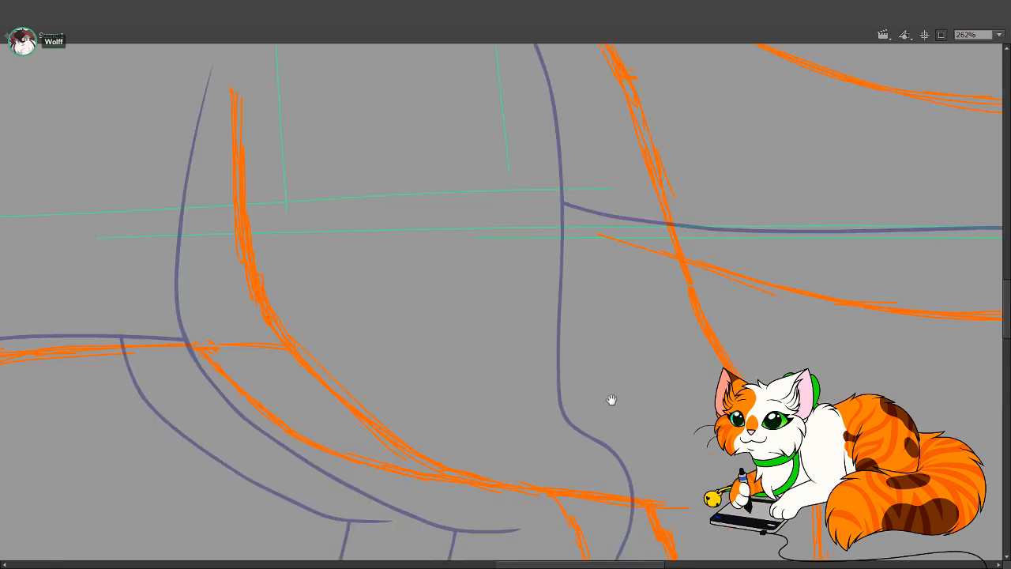
drag(613, 383, 600, 428)
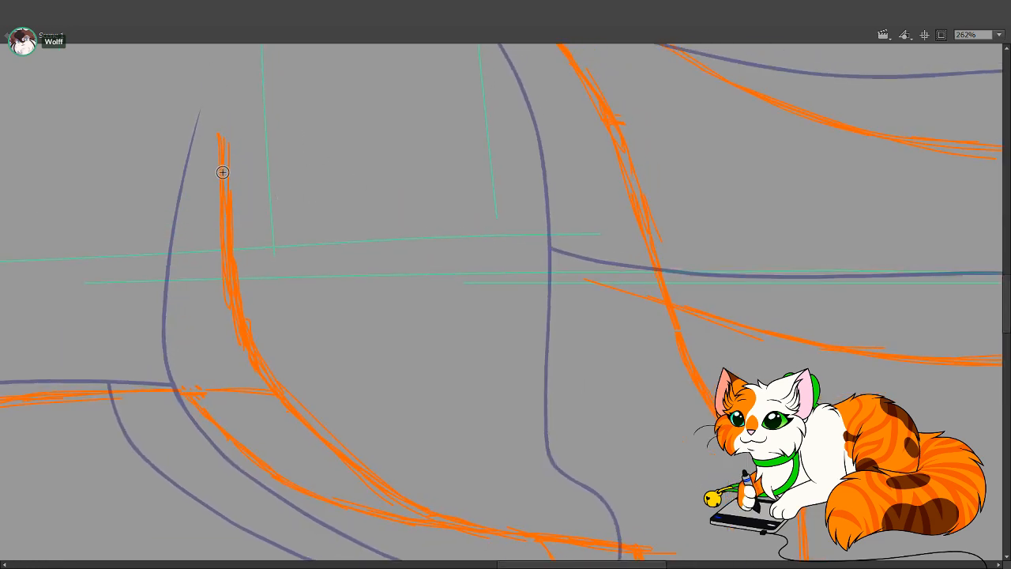
drag(221, 158, 233, 256)
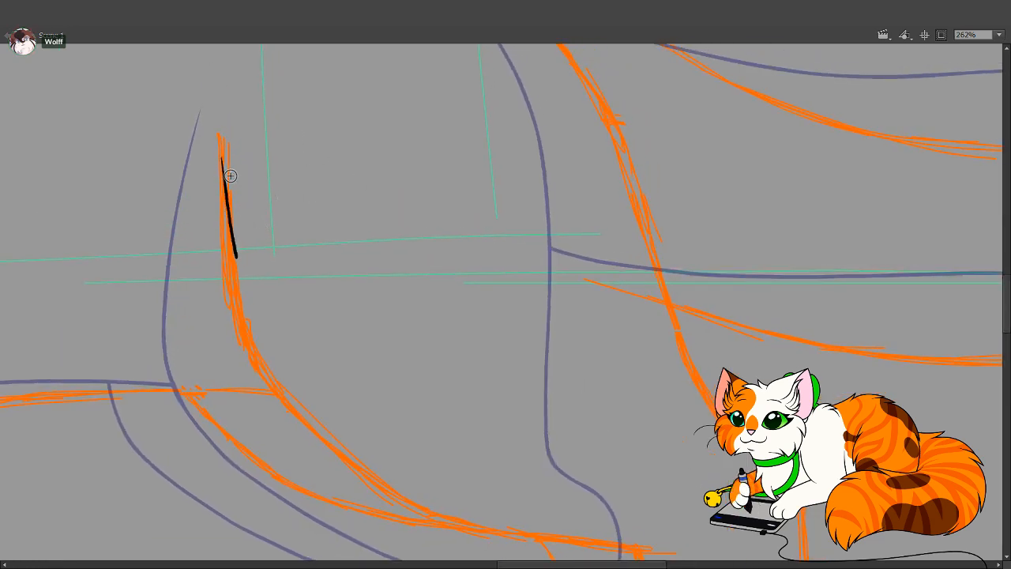
key(ctrl+z)
mouse_move(223, 157)
mouse_down()
mouse_move(246, 332)
mouse_move(312, 429)
mouse_move(430, 514)
mouse_move(555, 542)
mouse_move(661, 550)
mouse_up()
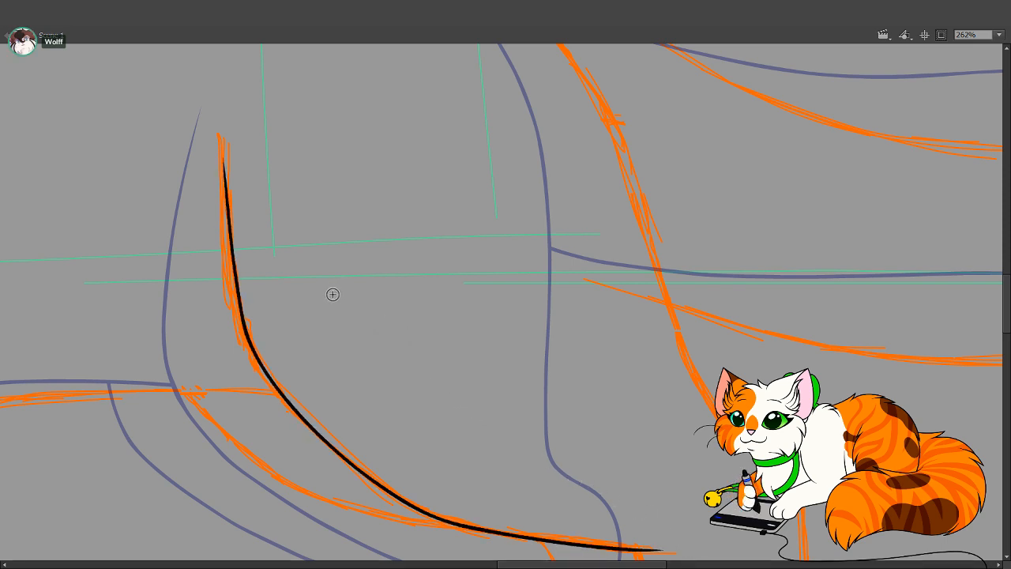
mouse_move(319, 284)
mouse_down()
mouse_move(415, 417)
mouse_move(411, 395)
mouse_up()
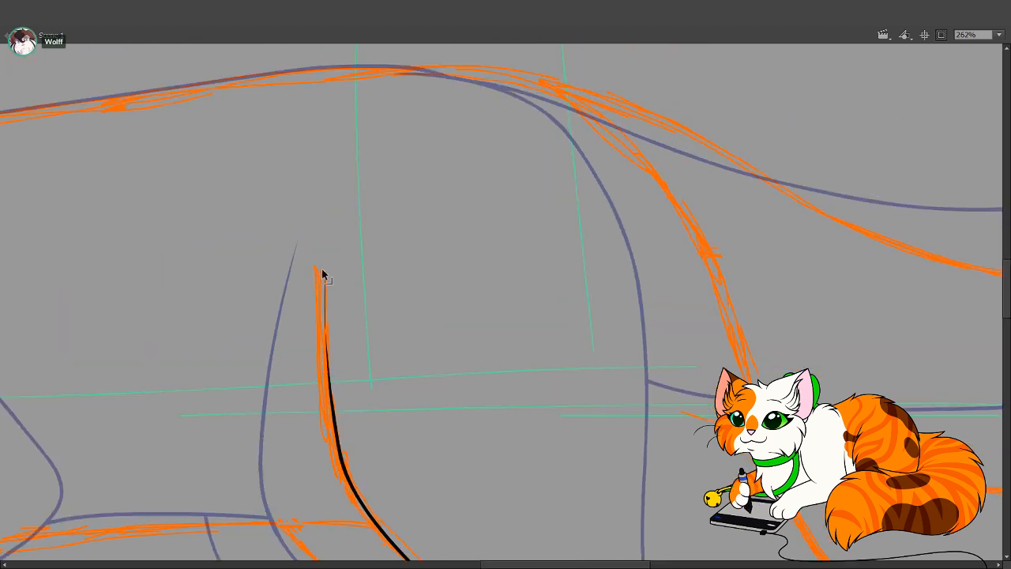
mouse_move(315, 267)
mouse_down()
mouse_move(322, 297)
mouse_move(321, 262)
mouse_up()
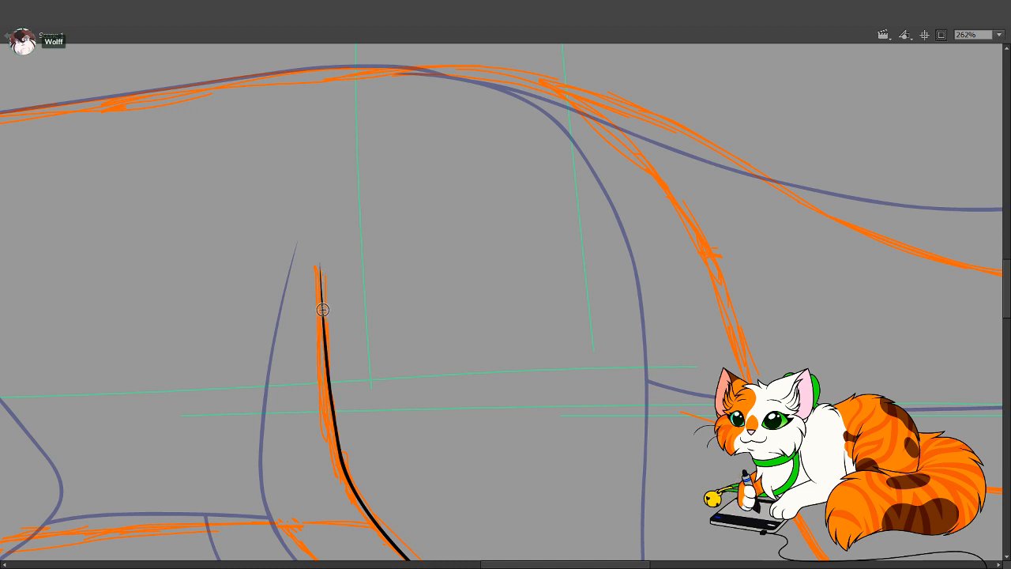
Examine the sketched belly, back and hip lines between the front and hind legs against the onion skin
drag(476, 245, 635, 65)
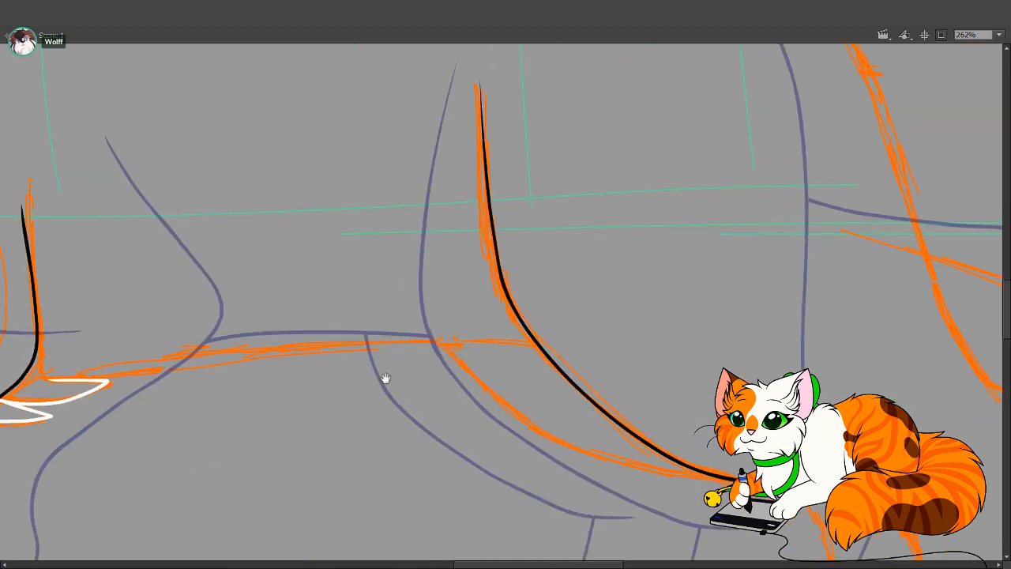
drag(386, 379, 573, 340)
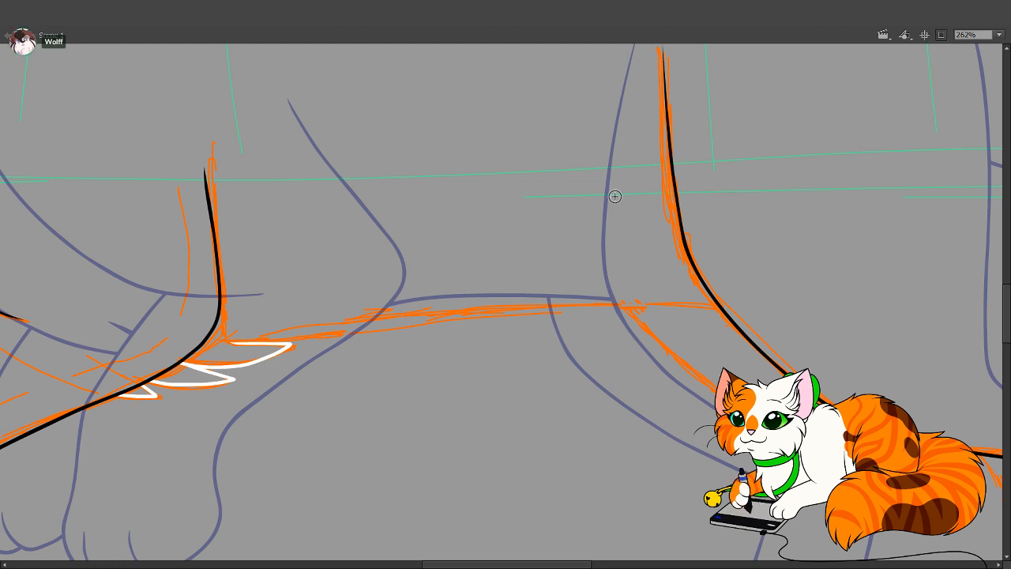
mouse_move(379, 260)
mouse_down()
mouse_move(373, 462)
mouse_move(458, 471)
mouse_up()
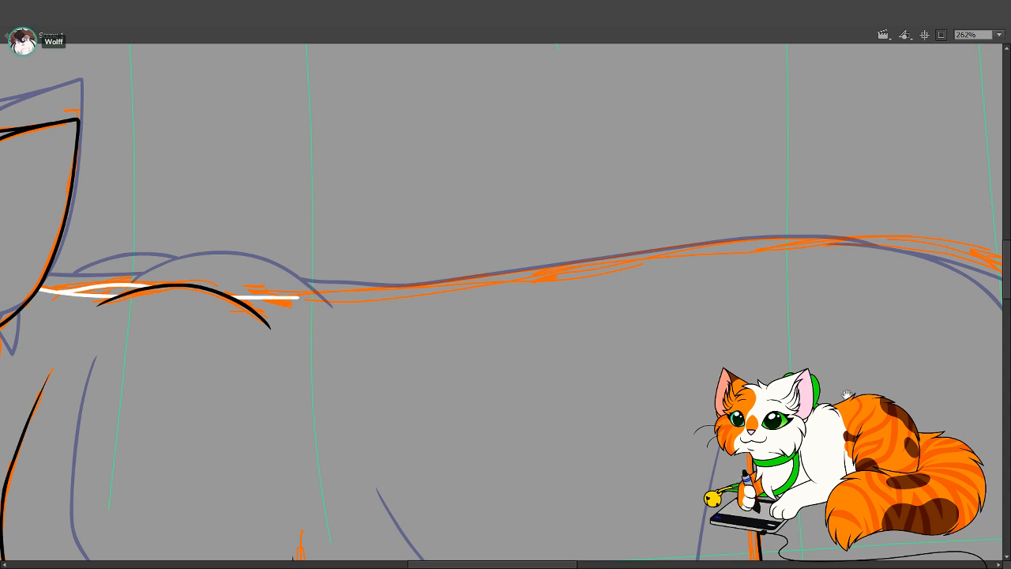
drag(847, 395, 375, 357)
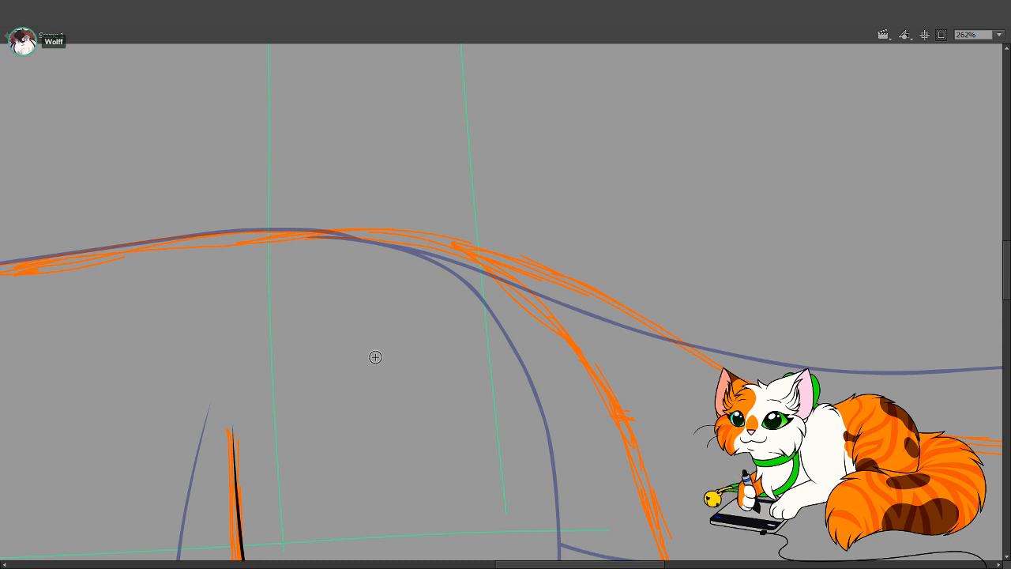
key(space)
drag(506, 283, 721, 154)
drag(466, 330, 672, 140)
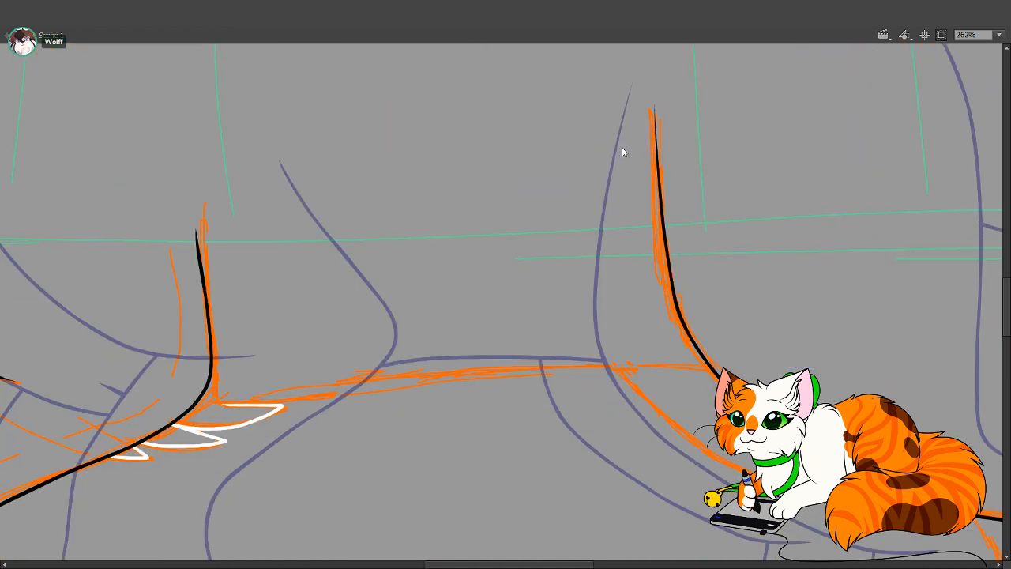
key(space)
drag(388, 329, 449, 240)
key(space)
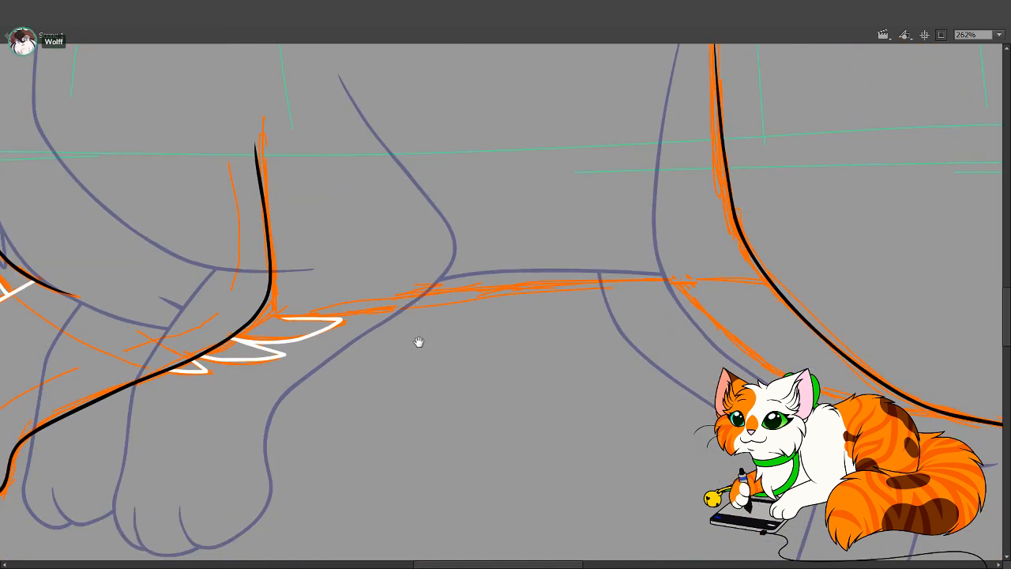
drag(464, 373, 550, 411)
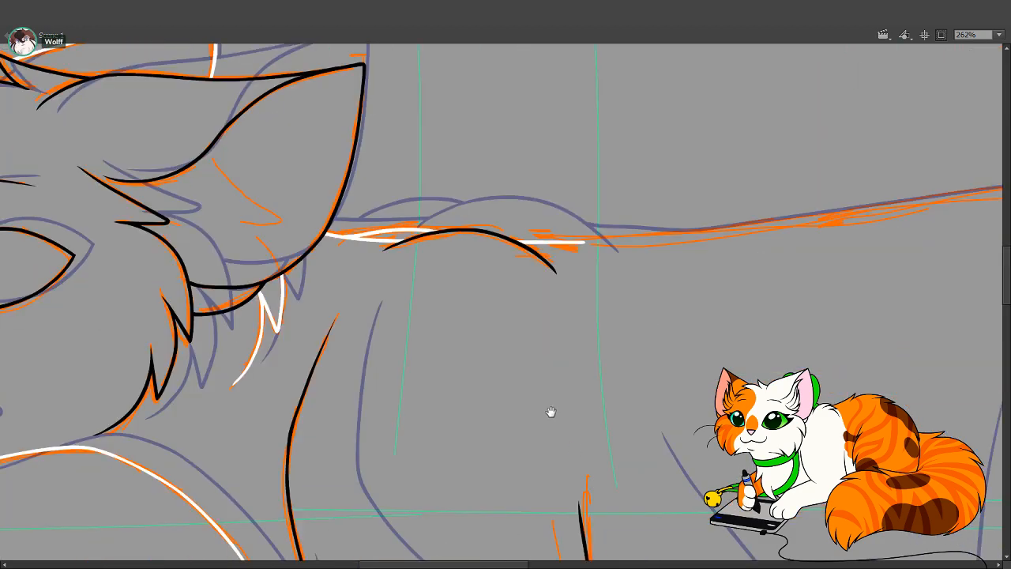
mouse_move(550, 412)
mouse_down()
mouse_move(208, 401)
mouse_move(325, 420)
mouse_up()
key(space)
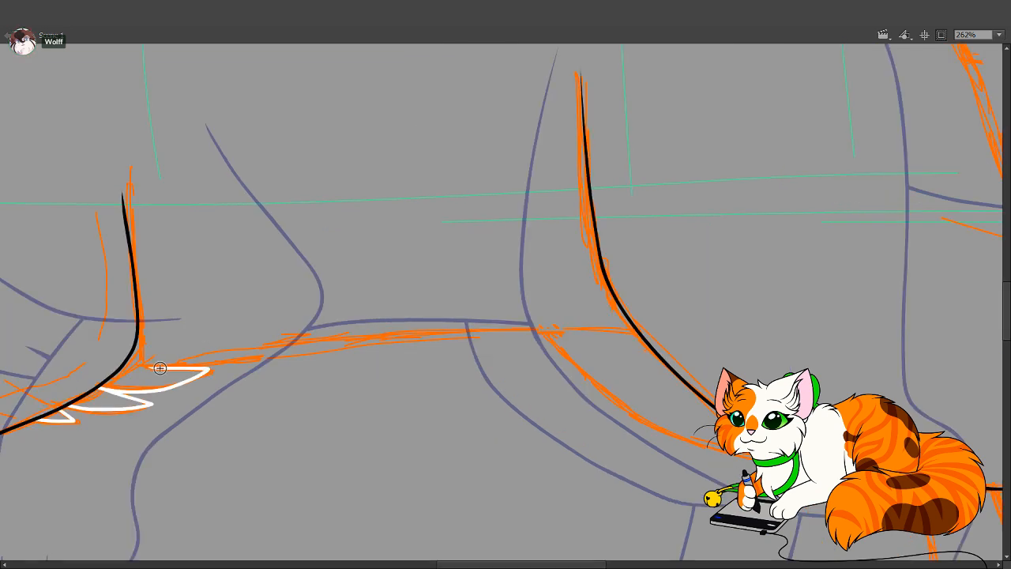
Ink the belly line in white from the chest fur to the hind thigh and delete the overshoot past the black thigh line
mouse_move(160, 368)
mouse_down()
mouse_move(619, 328)
mouse_move(711, 334)
mouse_up()
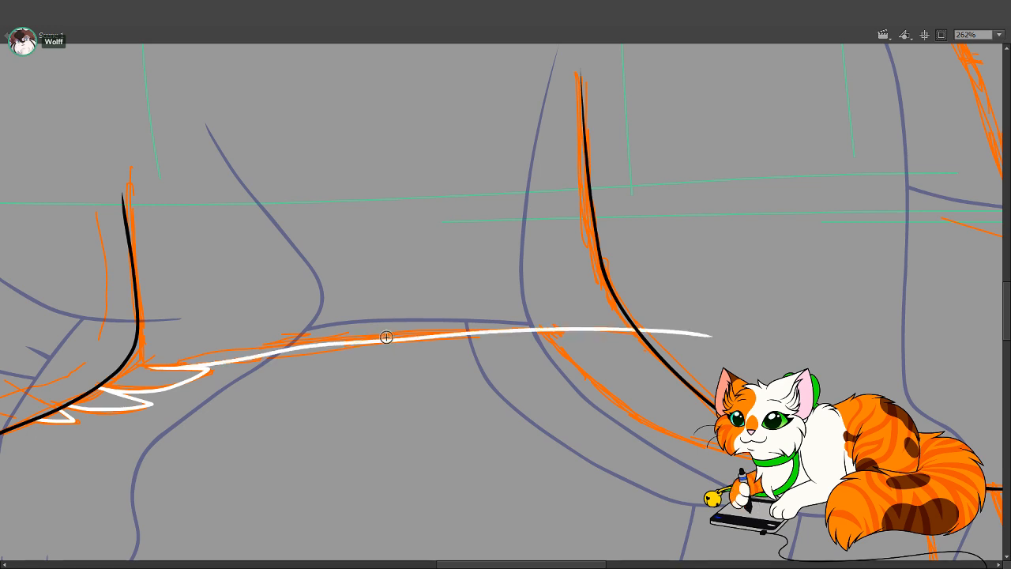
key(v)
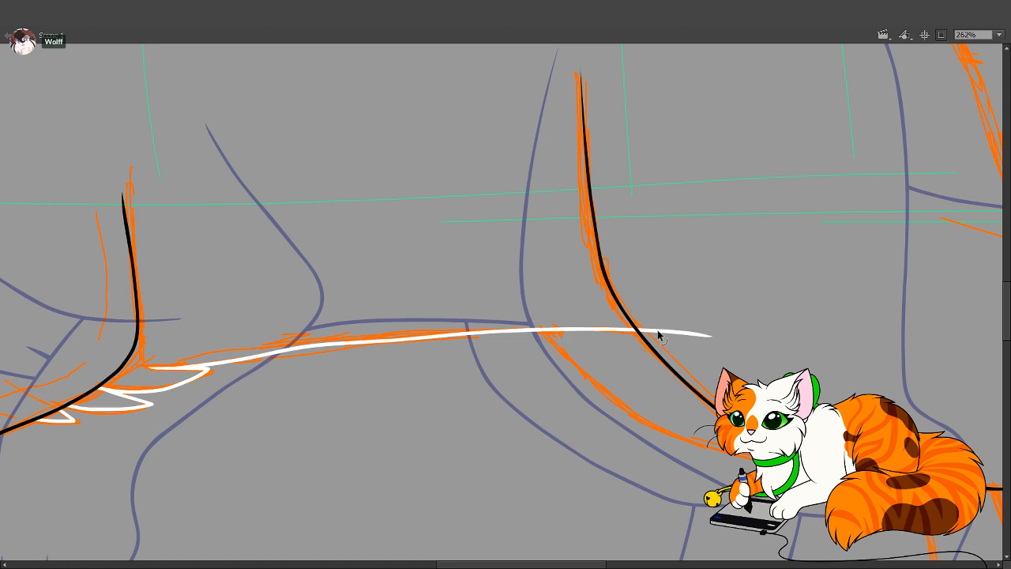
click(659, 332)
key(Delete)
key(b)
Try to bend the middle of the white belly line upward between the front and hind legs
drag(562, 442, 545, 434)
mouse_move(791, 85)
mouse_down()
mouse_move(545, 342)
mouse_move(533, 405)
mouse_up()
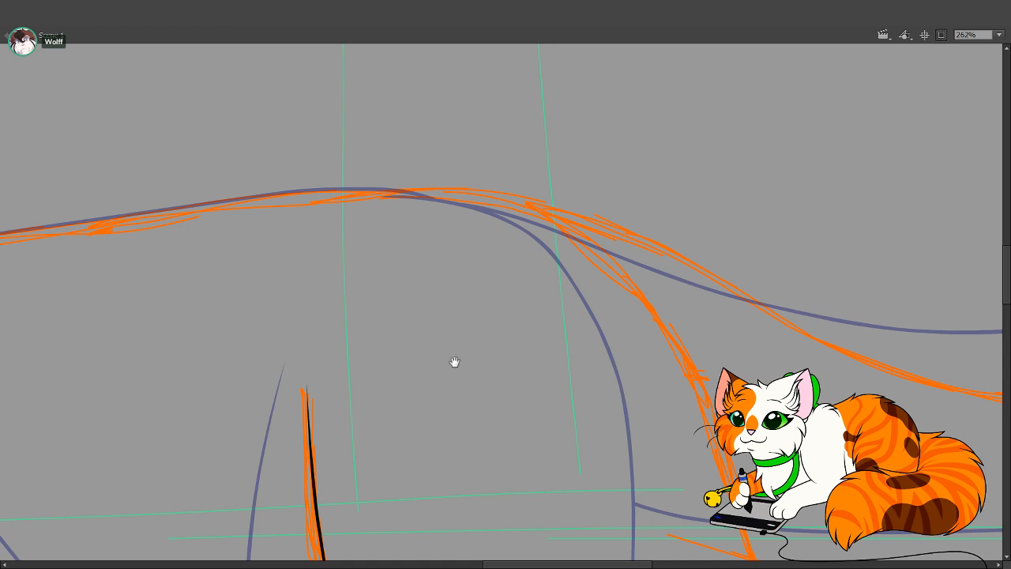
drag(453, 363, 550, 99)
drag(381, 437, 496, 242)
drag(464, 326, 544, 506)
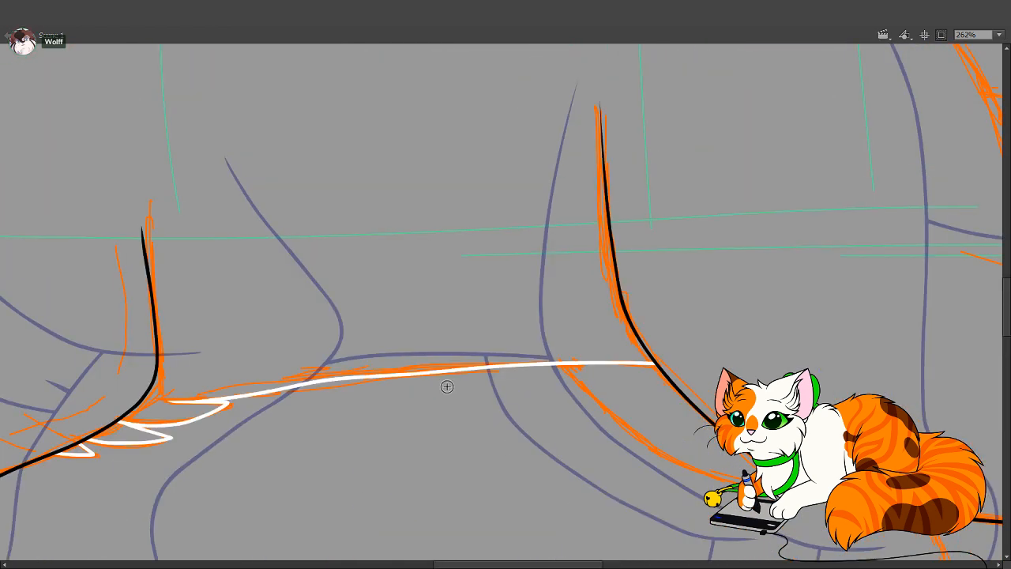
key(v)
drag(418, 372, 424, 367)
key(ctrl+z)
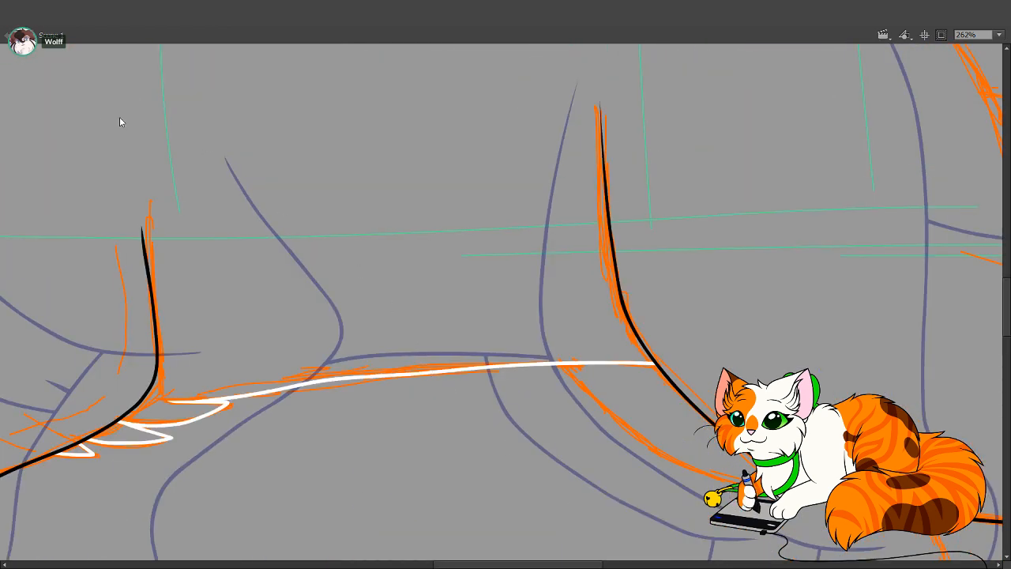
click(166, 118)
key(b)
key(v)
mouse_move(411, 370)
mouse_down()
mouse_move(448, 354)
mouse_move(374, 369)
mouse_move(370, 344)
mouse_up()
key(ctrl+z)
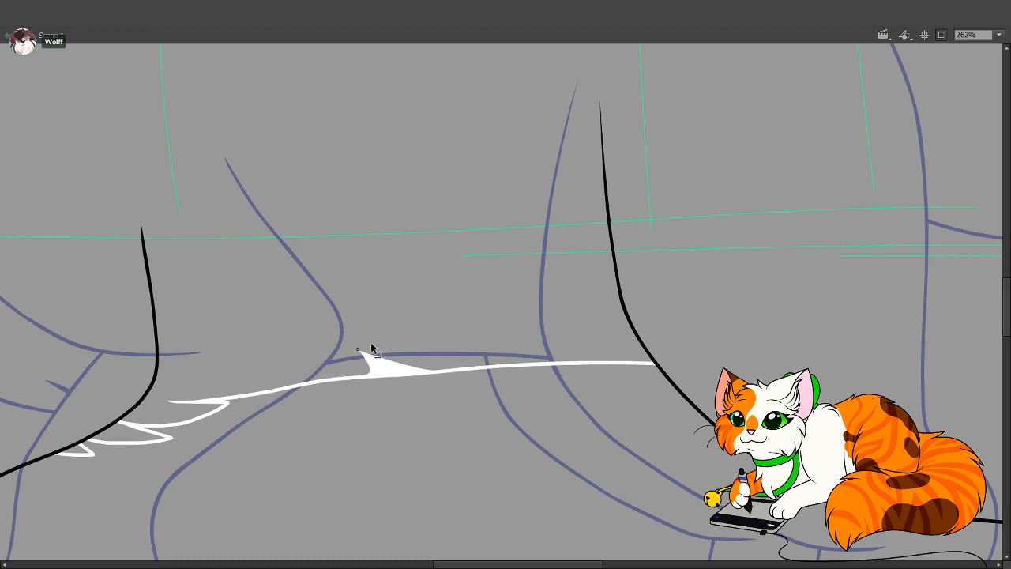
key(ctrl+z)
key(b)
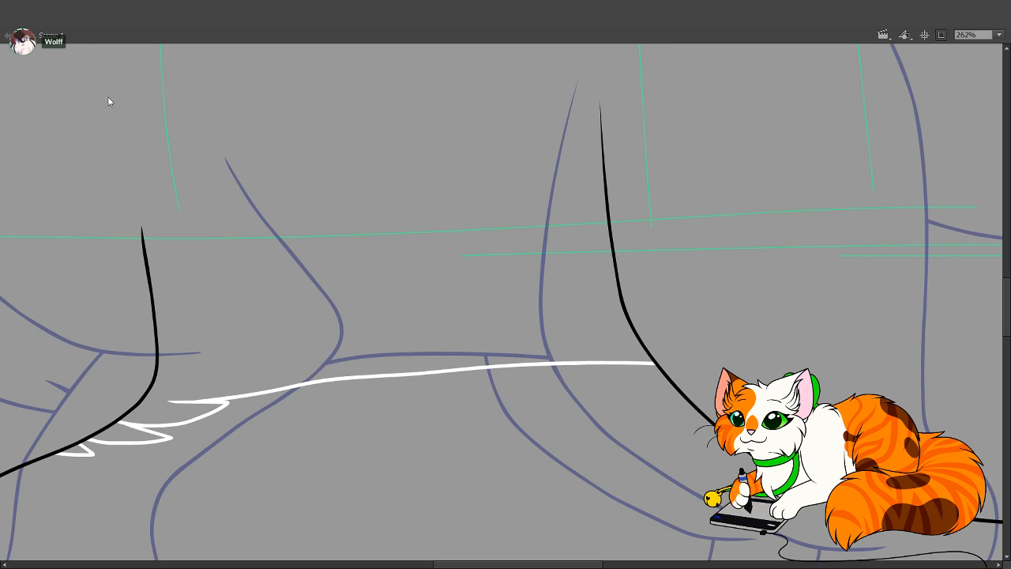
click(138, 103)
drag(455, 401, 429, 328)
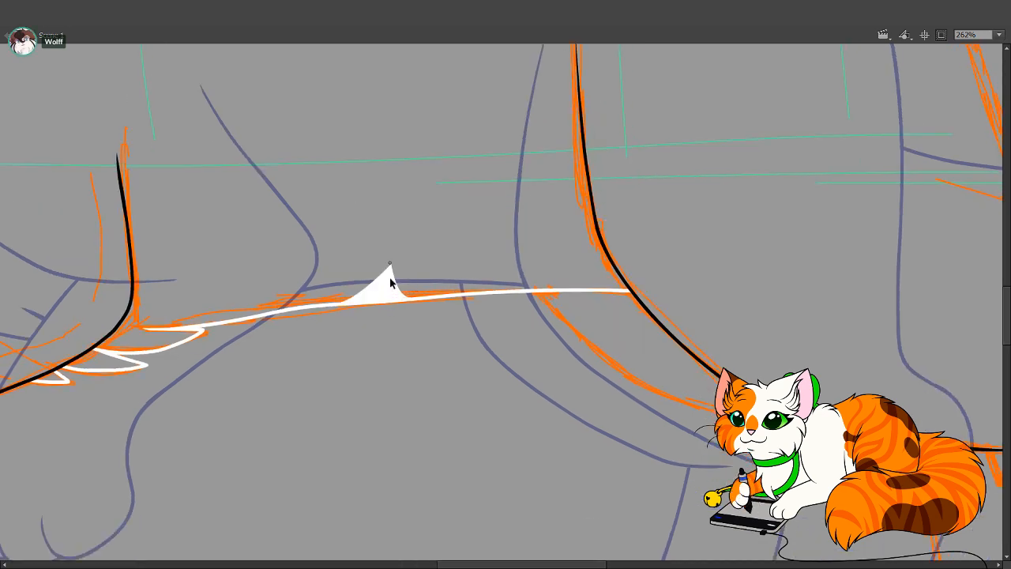
Ink the rump in black from the end of the back over the hip and down the rear of the thigh
mouse_move(630, 382)
mouse_down()
mouse_move(321, 354)
mouse_move(290, 364)
mouse_up()
drag(575, 370, 475, 270)
mouse_move(516, 120)
mouse_down()
mouse_move(503, 357)
mouse_move(512, 447)
mouse_up()
drag(612, 233, 578, 335)
drag(487, 302, 496, 336)
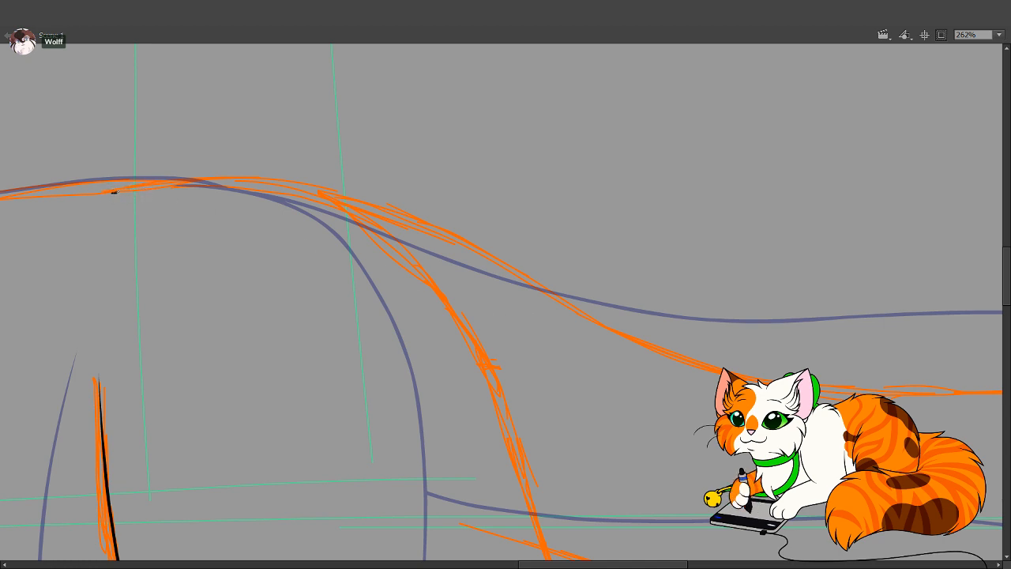
mouse_move(112, 192)
mouse_down()
mouse_move(221, 176)
mouse_move(294, 184)
mouse_move(371, 232)
mouse_move(436, 305)
mouse_up()
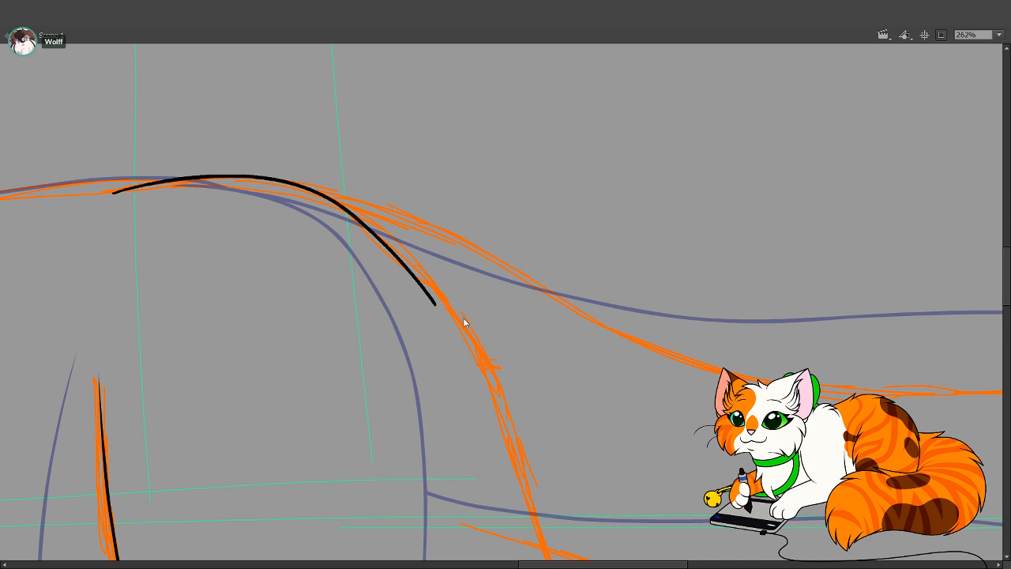
key(ctrl+z)
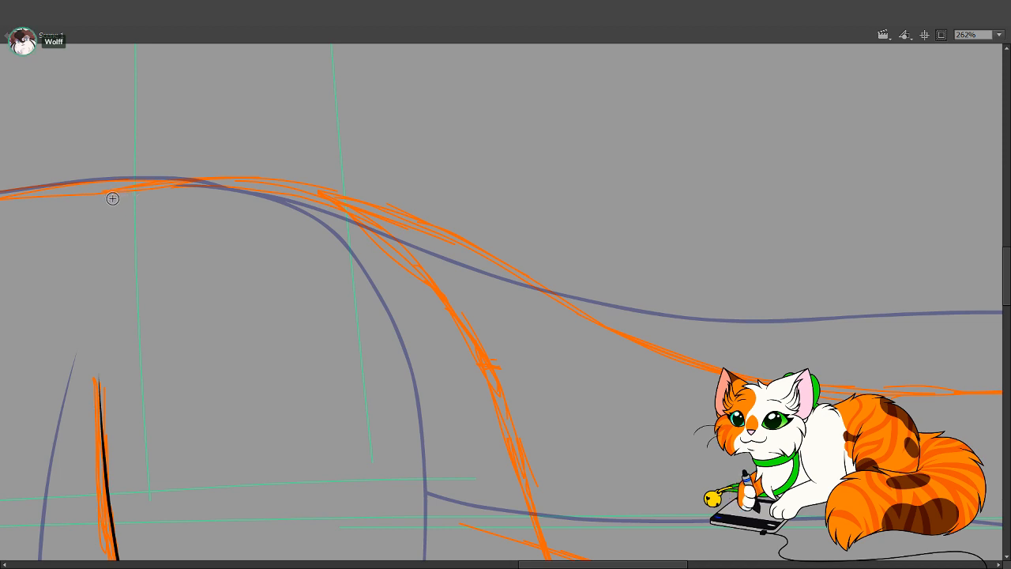
mouse_move(113, 198)
mouse_down()
mouse_move(264, 180)
mouse_move(333, 204)
mouse_move(407, 252)
mouse_move(480, 343)
mouse_move(550, 559)
mouse_up()
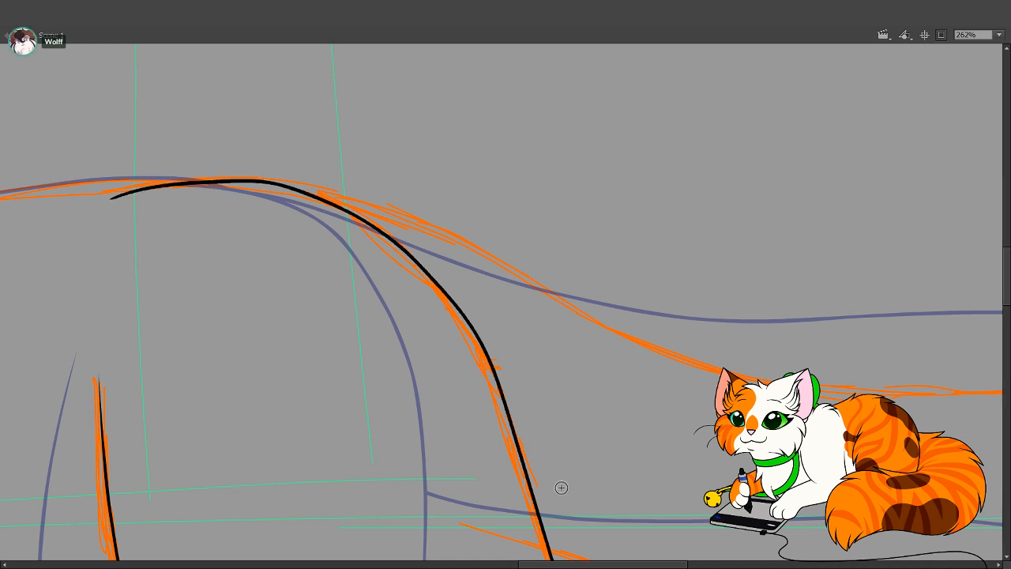
Trim the lower end of the black rump line above the hock
drag(600, 508, 572, 415)
drag(576, 530, 483, 435)
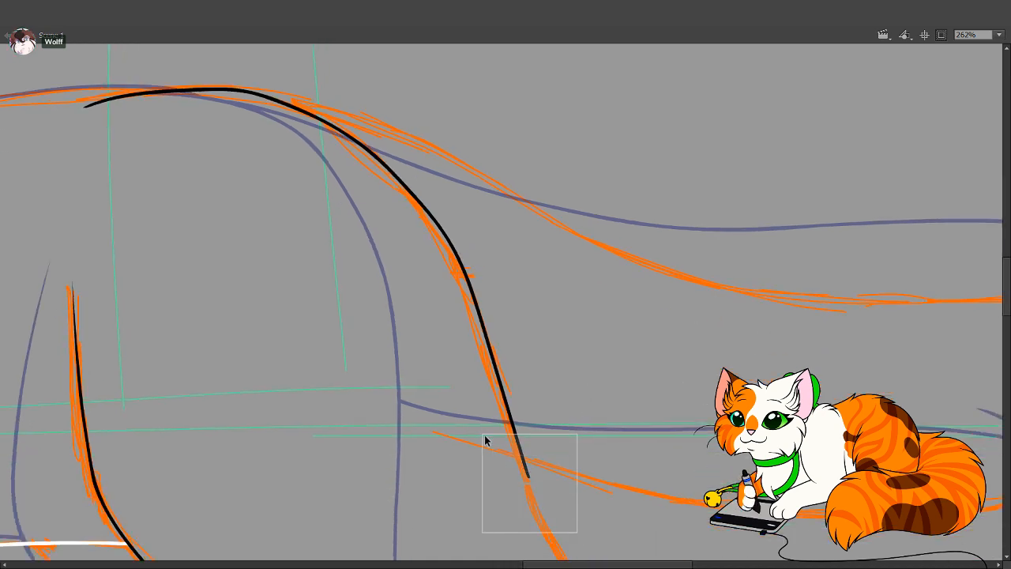
drag(480, 393, 532, 495)
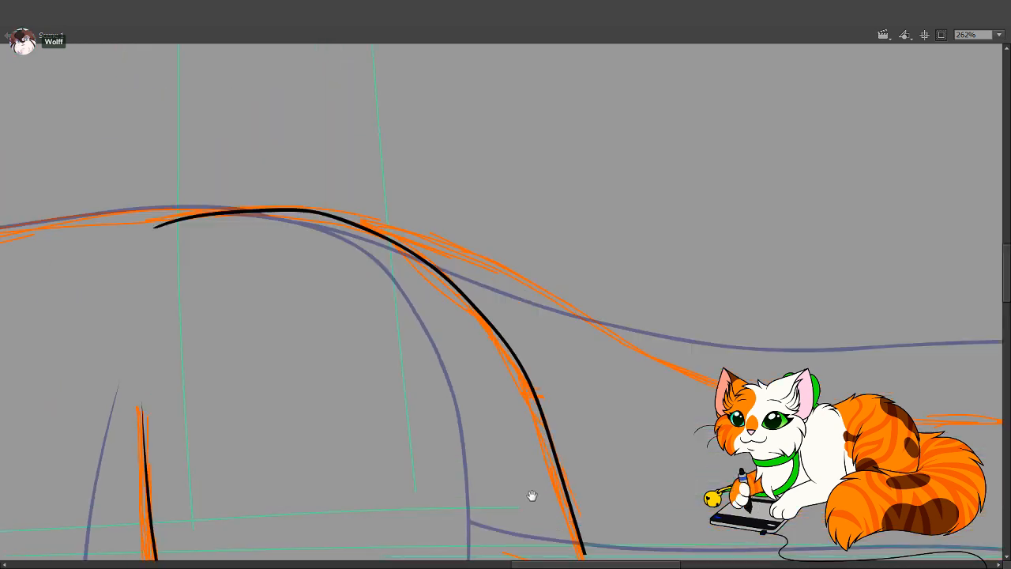
click(552, 416)
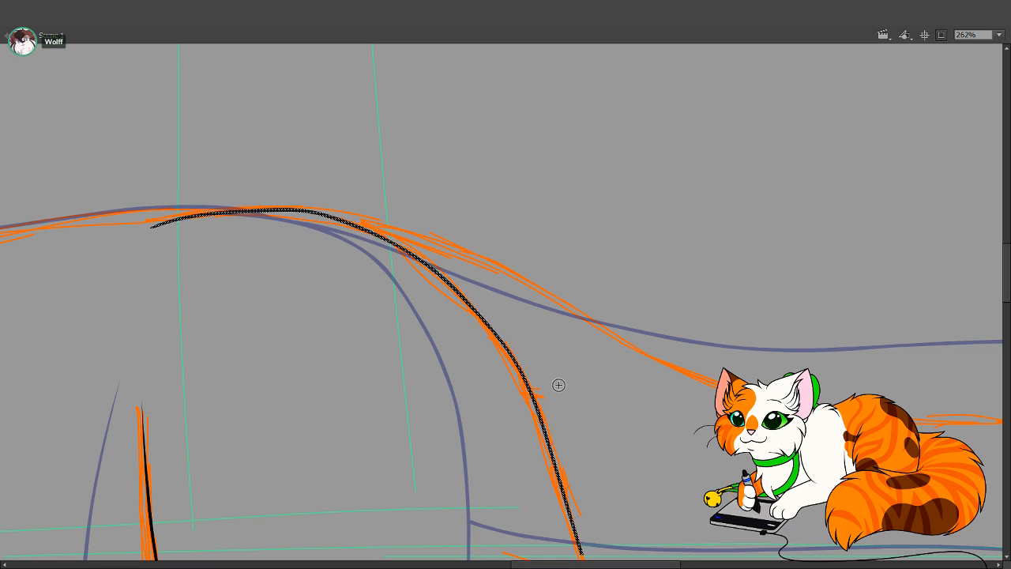
click(252, 402)
Ink the near hind paw's rear toe line, sole, heel and the back of the lower leg in one black stroke
scroll(323, 284, down, 10)
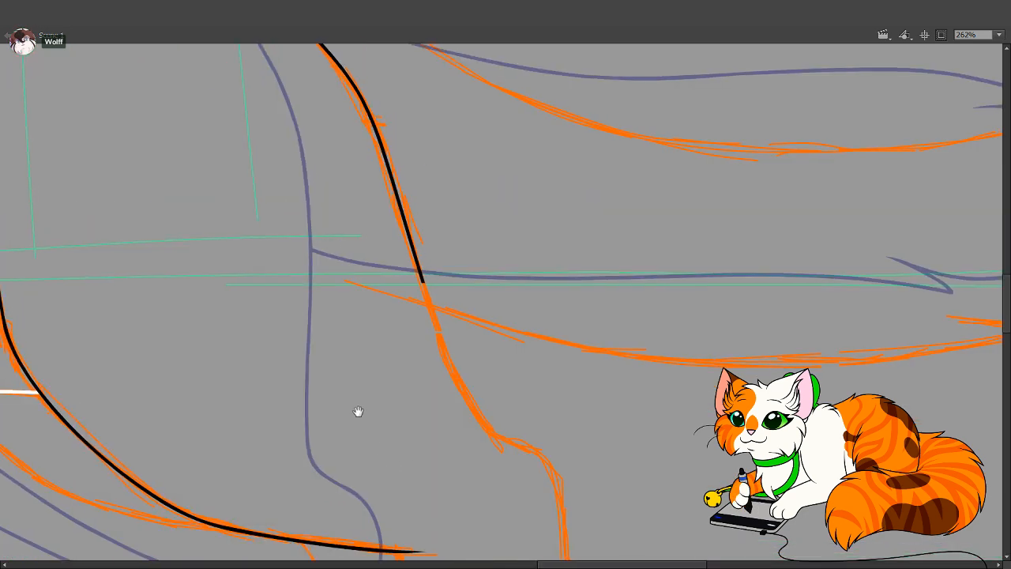
scroll(323, 341, down, 5)
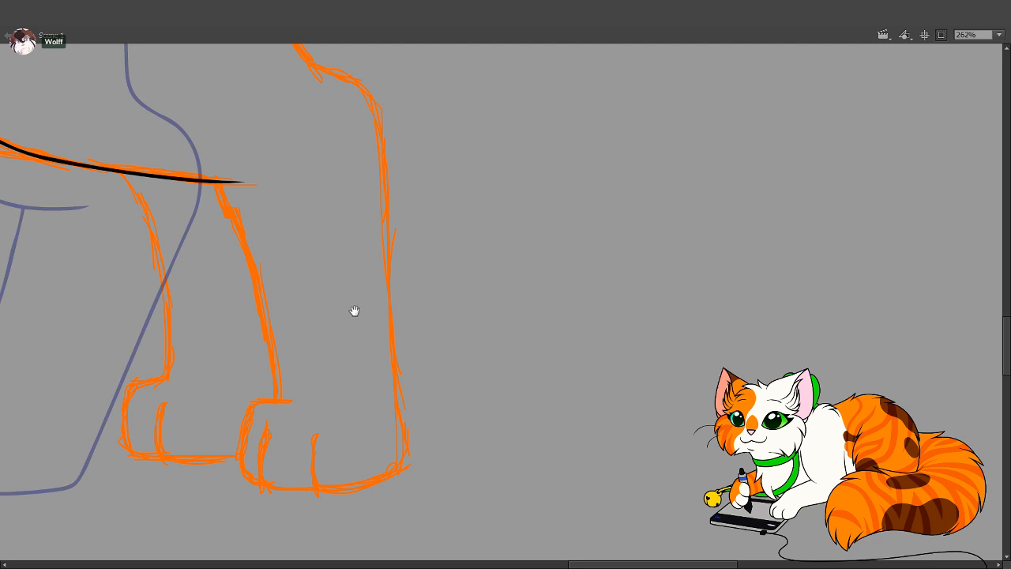
drag(355, 310, 427, 500)
drag(420, 453, 431, 166)
mouse_move(409, 353)
mouse_down()
mouse_move(436, 401)
mouse_move(422, 425)
mouse_up()
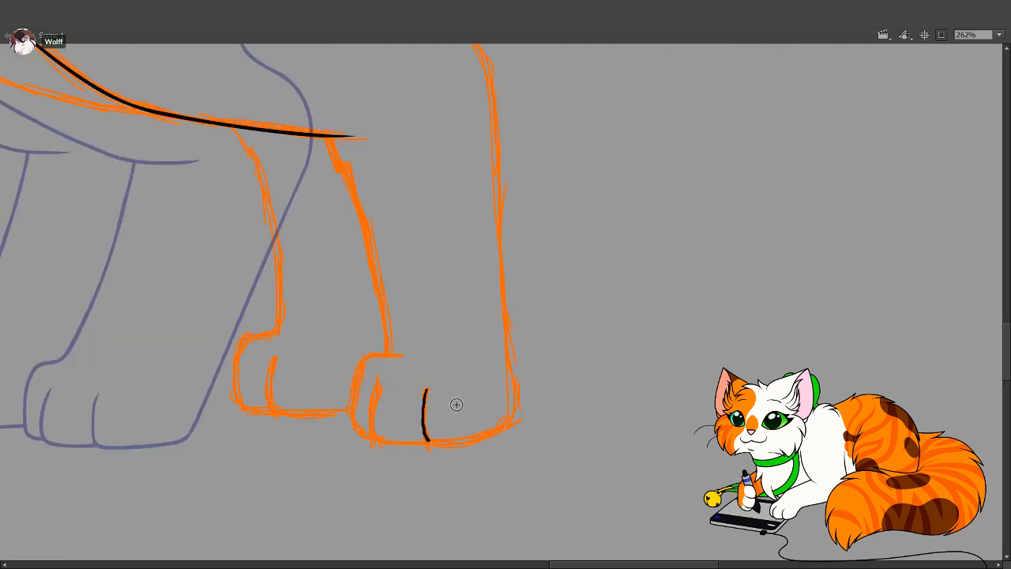
key(ctrl+z)
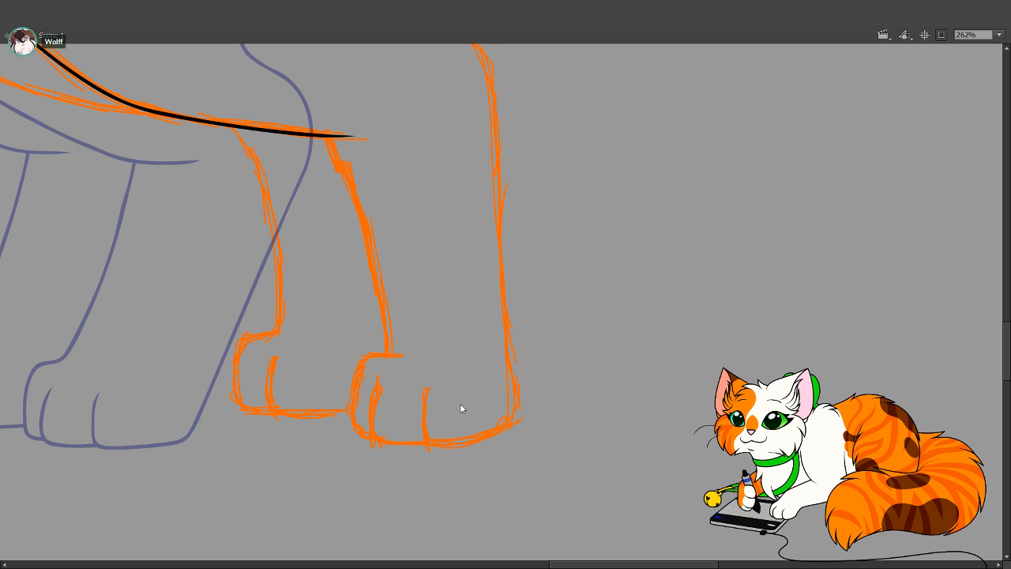
mouse_move(451, 390)
mouse_down()
mouse_move(475, 413)
mouse_move(447, 432)
mouse_up()
key(ctrl+z)
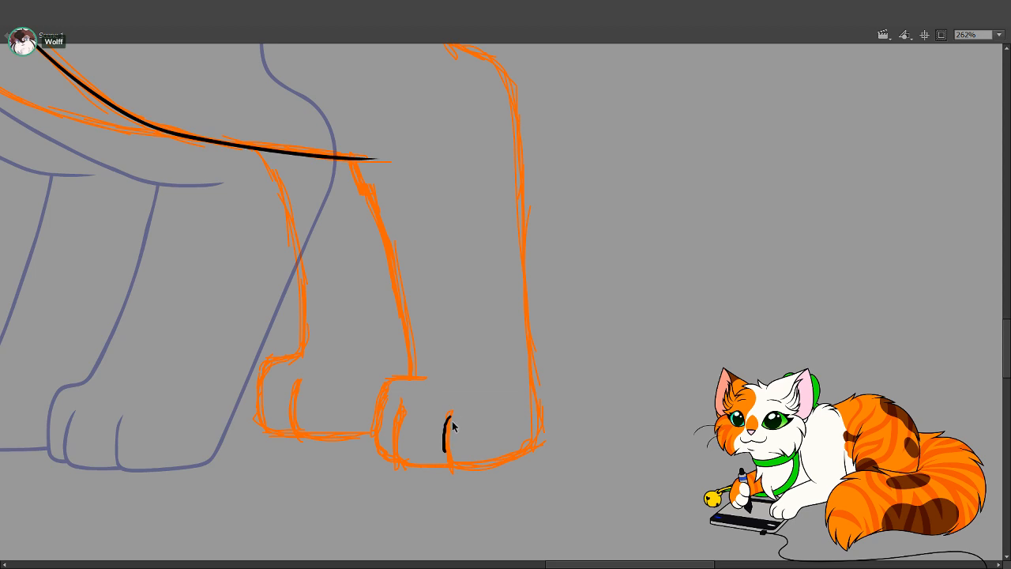
key(ctrl+z)
mouse_move(450, 418)
mouse_down()
mouse_move(446, 439)
mouse_move(486, 465)
mouse_move(518, 454)
mouse_move(534, 389)
mouse_move(515, 117)
mouse_up()
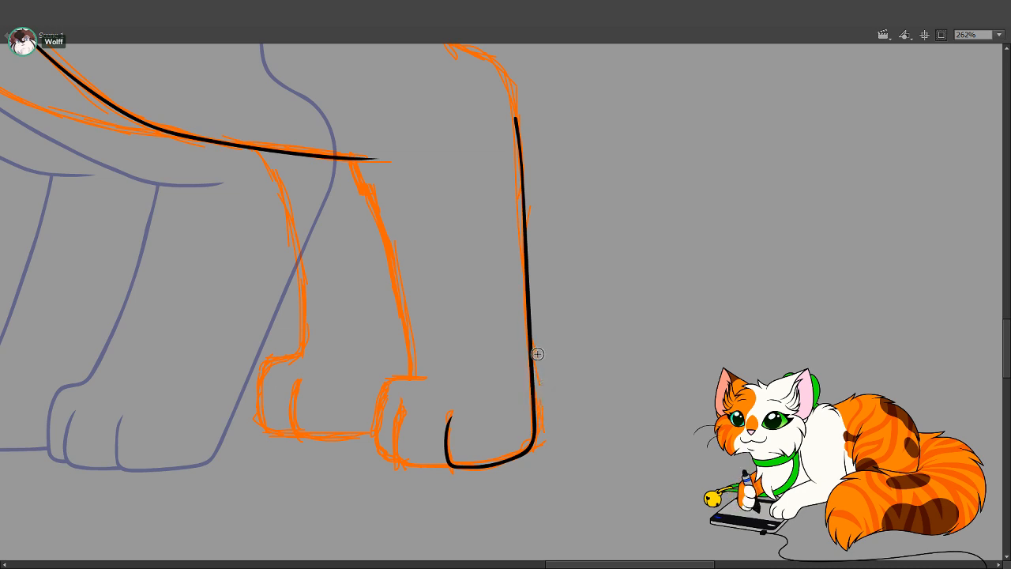
Ink the hock in black from the rump line's lower end toward the lower leg, and trim the stroke's lower end
scroll(534, 353, up, 4)
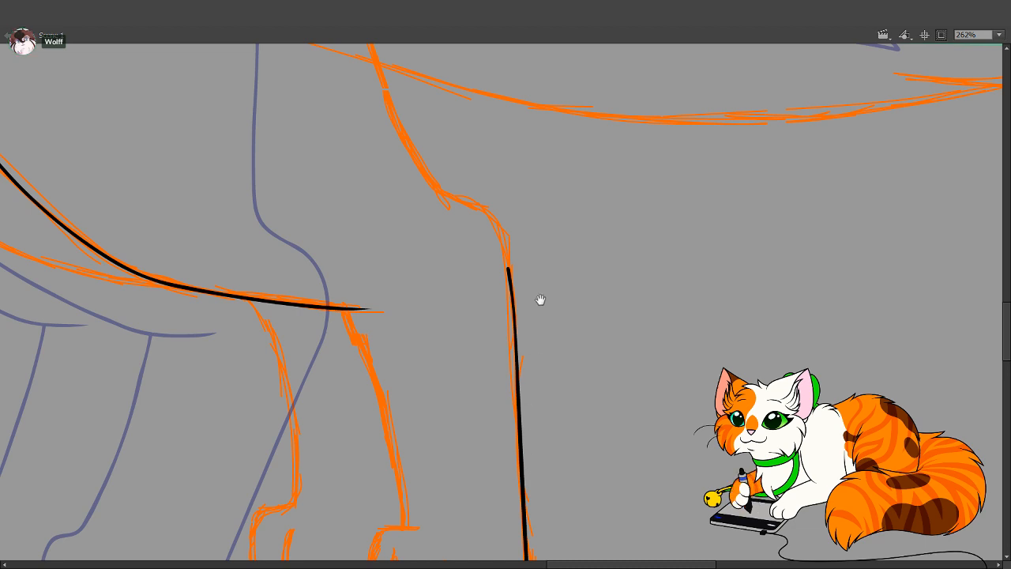
scroll(539, 297, up, 2)
drag(482, 284, 542, 386)
scroll(536, 344, up, 4)
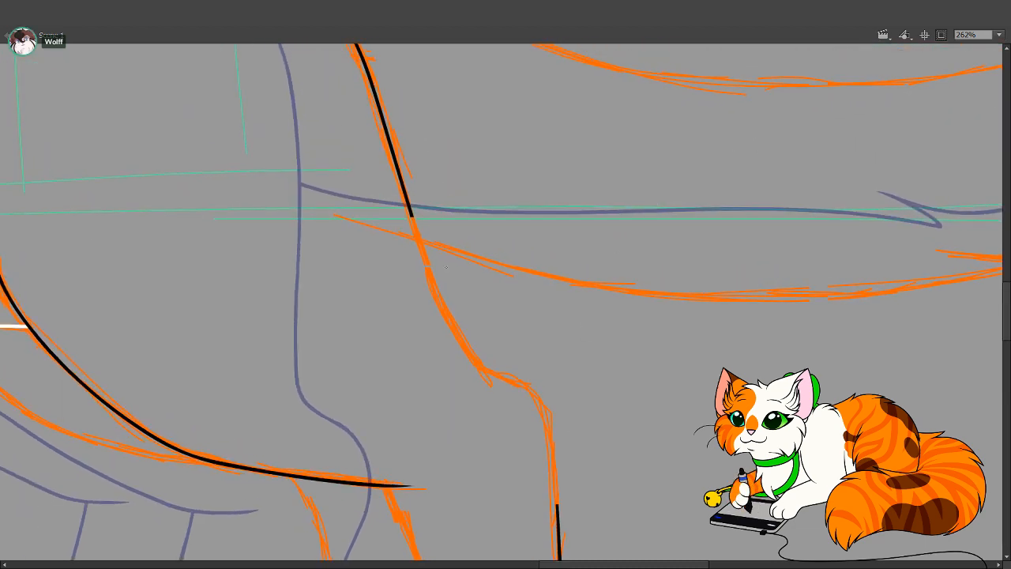
drag(412, 222, 447, 320)
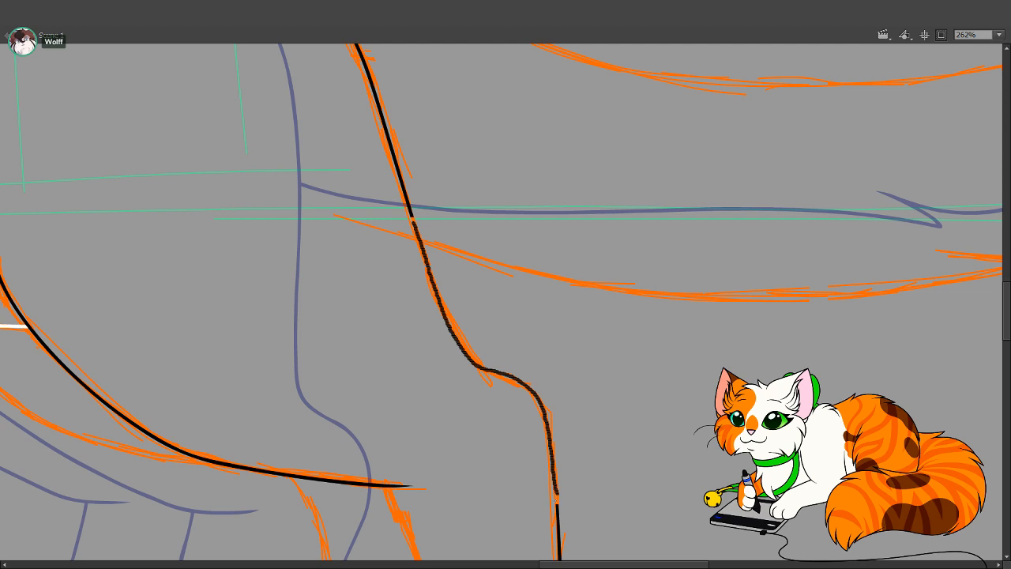
drag(557, 498, 557, 496)
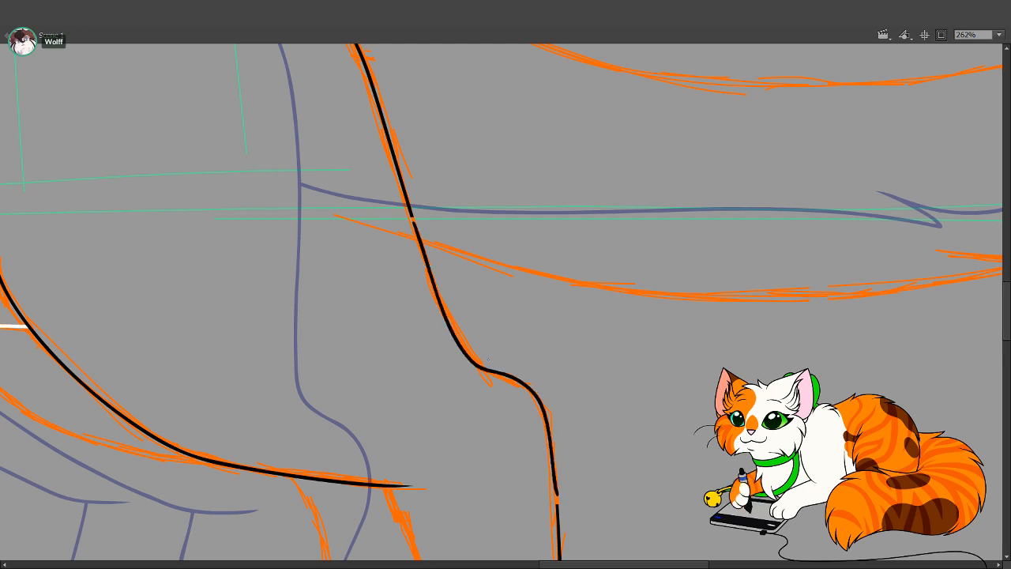
key(ctrl+z)
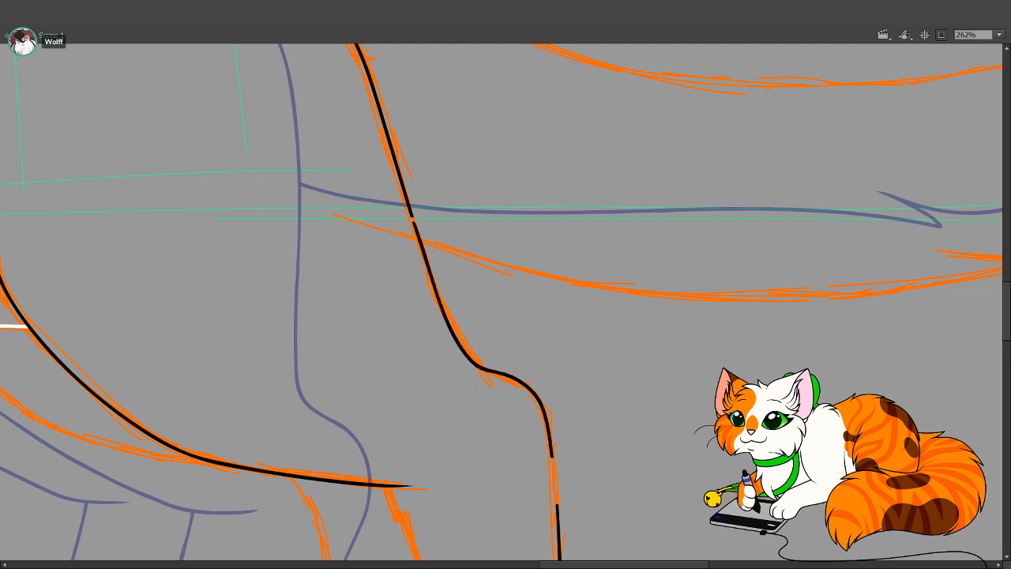
Join the hock line to the rump line above and the lower leg line below, closing both gaps
key(v)
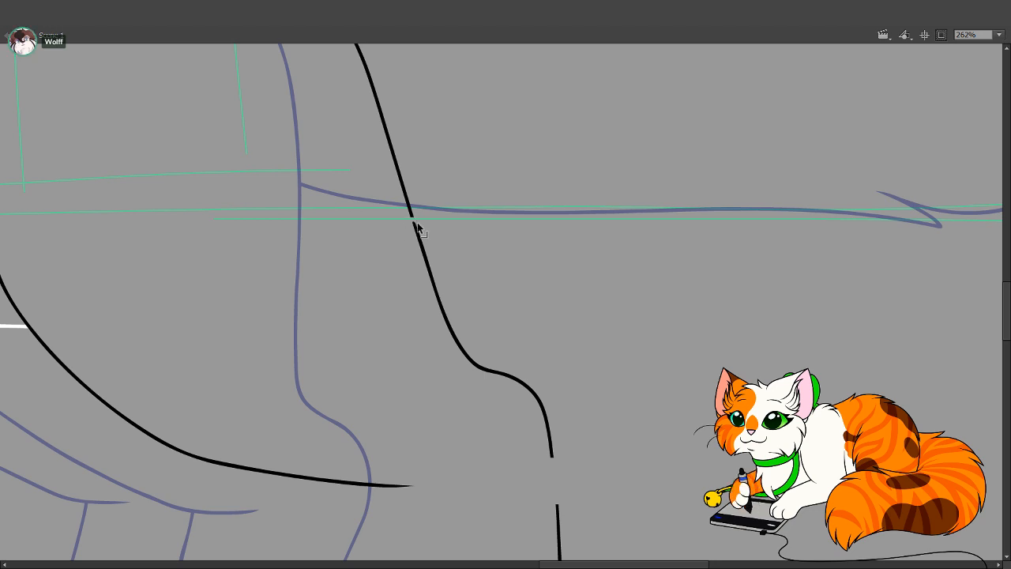
drag(414, 223, 414, 237)
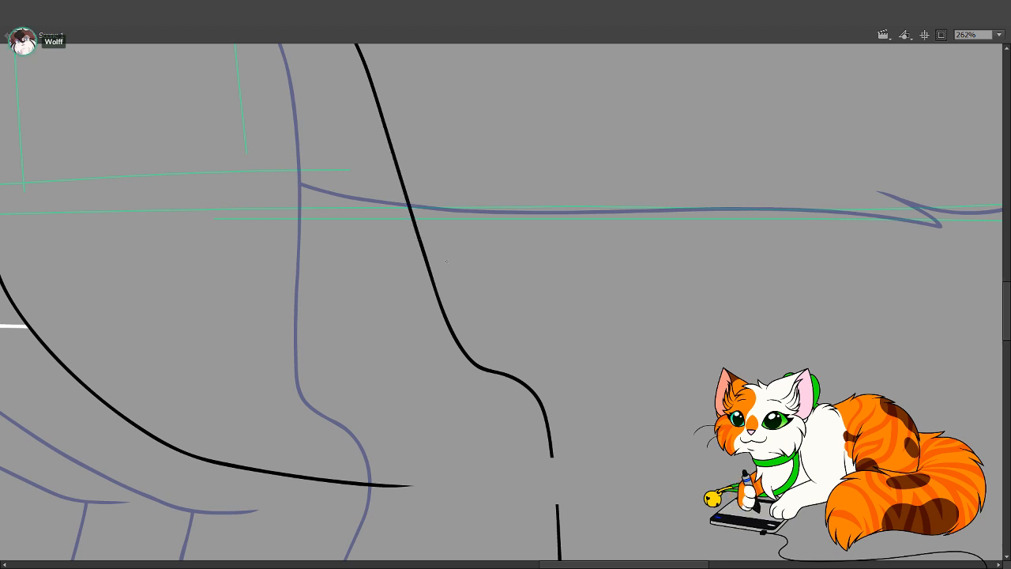
drag(551, 411, 526, 336)
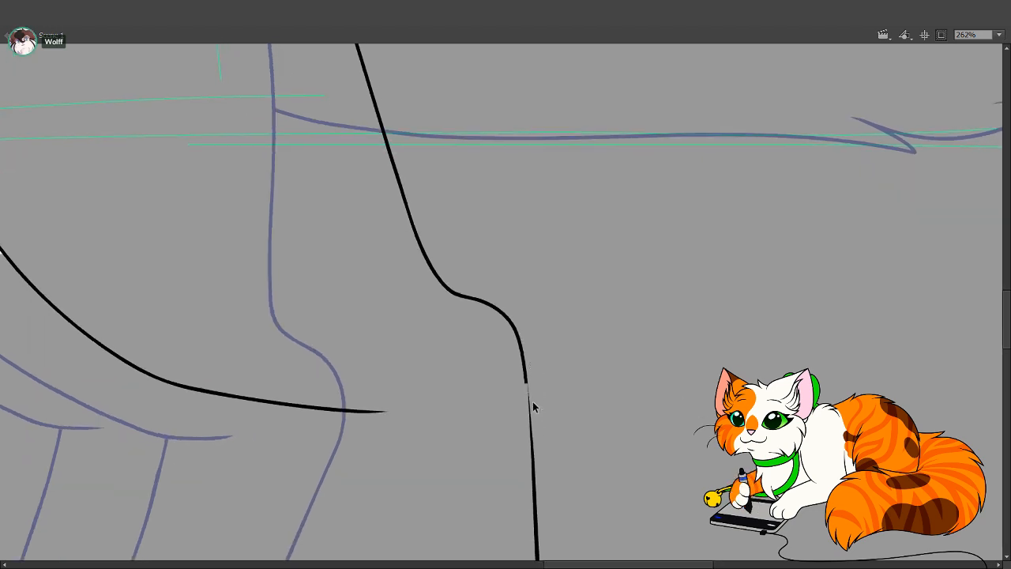
mouse_move(532, 401)
mouse_down()
mouse_move(530, 433)
mouse_move(529, 381)
mouse_move(530, 431)
mouse_move(527, 418)
mouse_up()
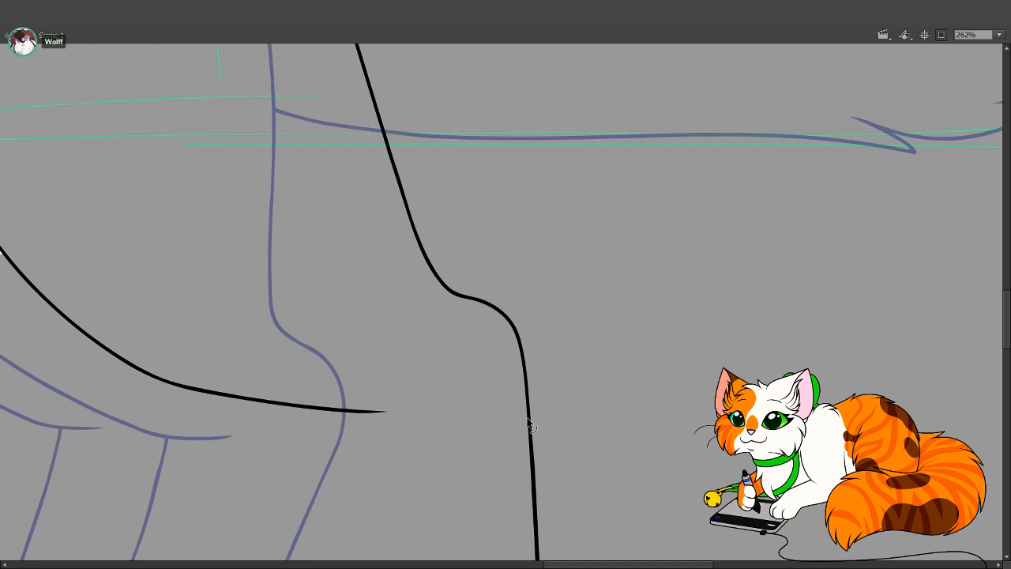
click(132, 115)
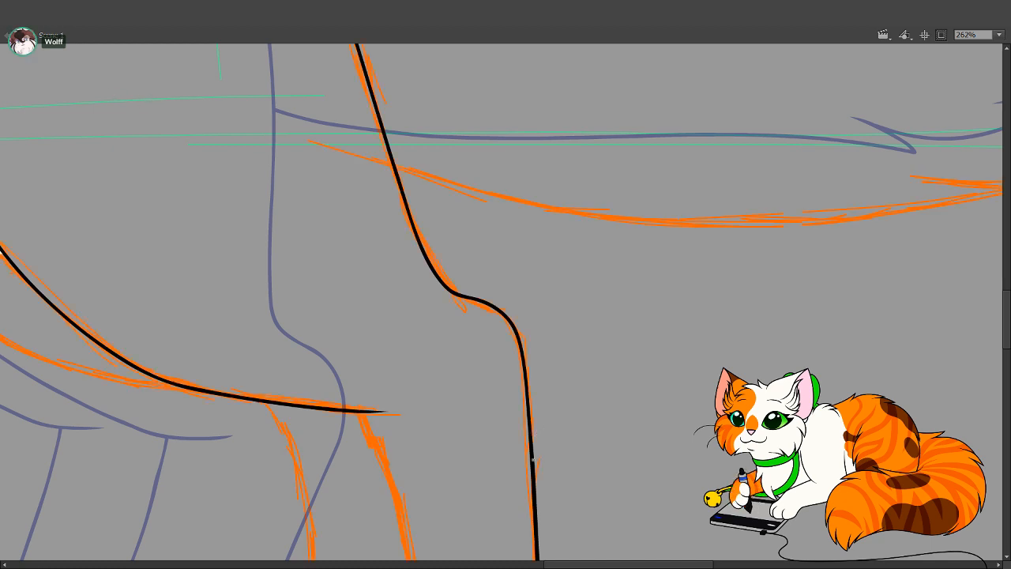
Ink the near hind paw's front toe line and the sole back to the black rear toe line in one white stroke
drag(552, 387, 586, 198)
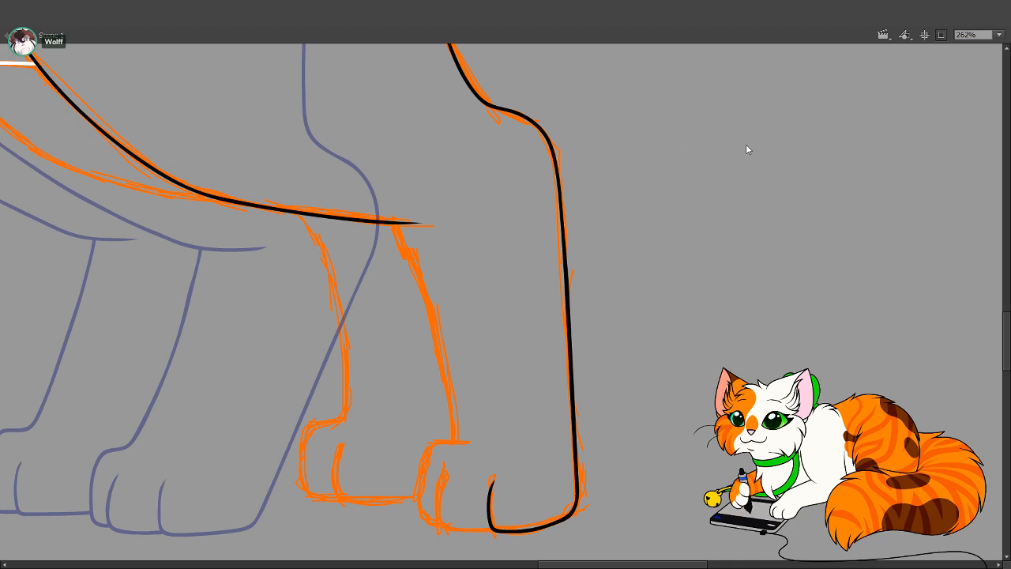
drag(460, 434, 483, 393)
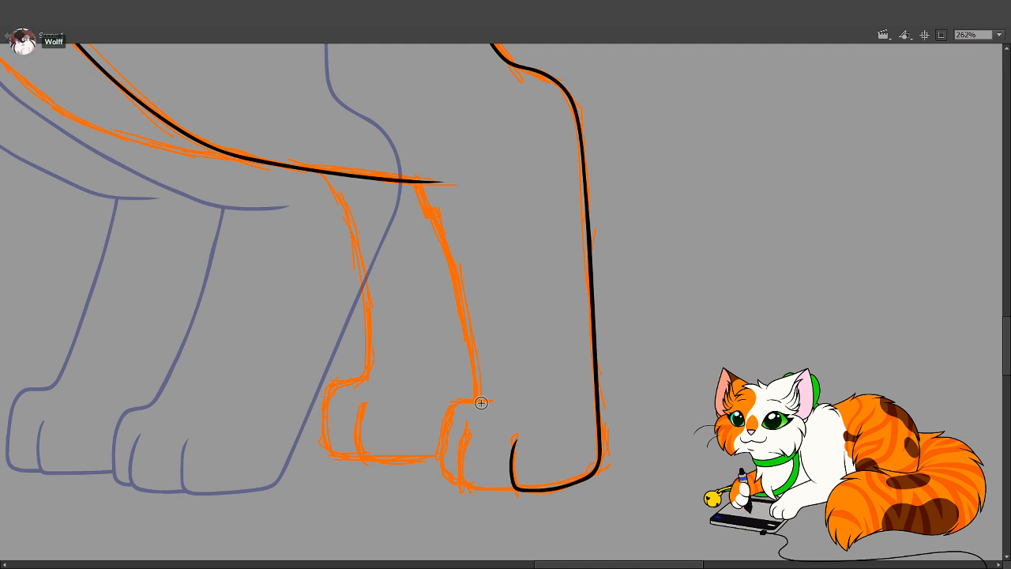
scroll(487, 277, down, 3)
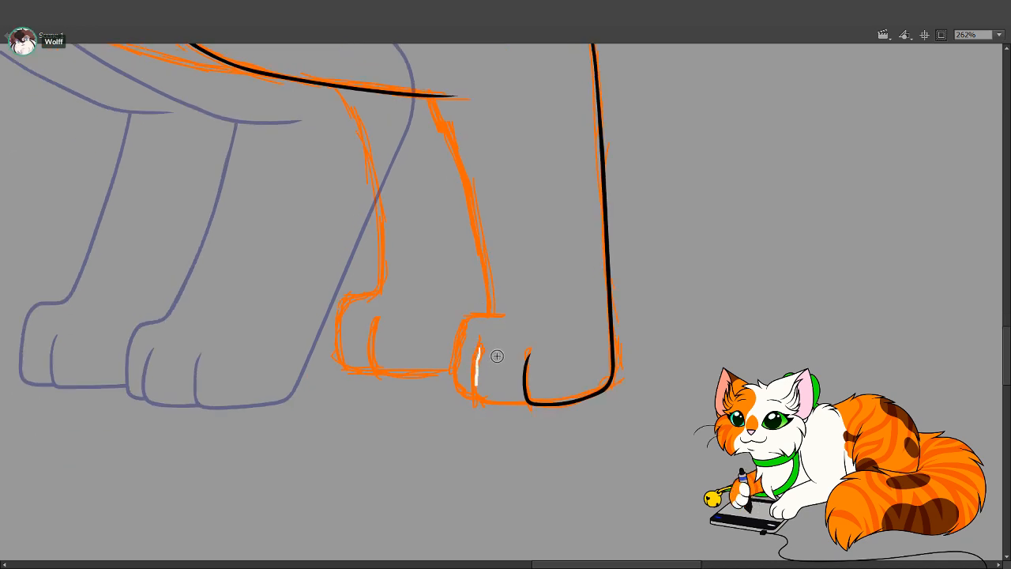
mouse_move(471, 384)
mouse_down()
mouse_move(476, 399)
mouse_move(504, 403)
mouse_move(557, 389)
mouse_up()
key(ctrl+z)
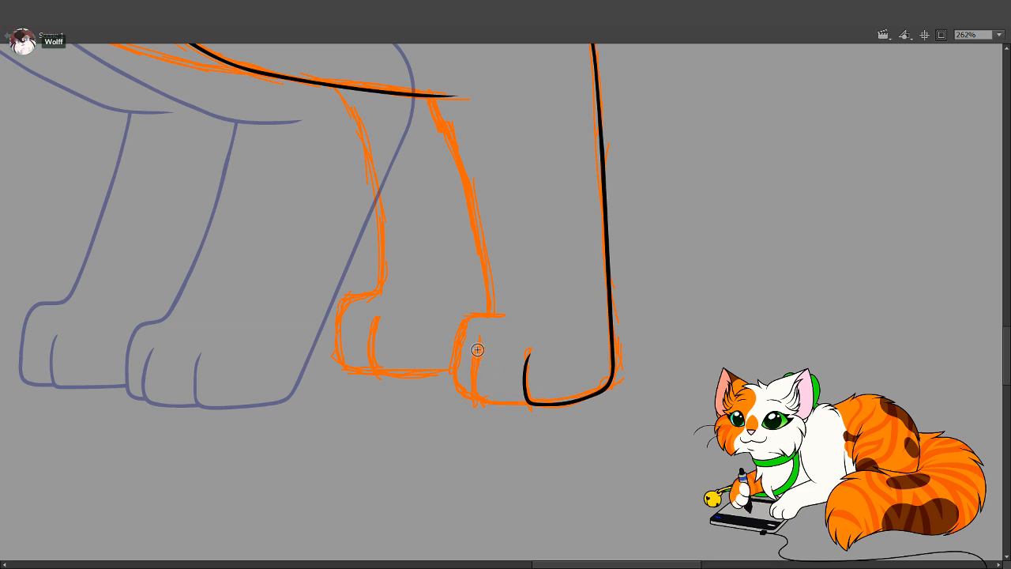
mouse_move(479, 341)
mouse_down()
mouse_move(477, 395)
mouse_move(544, 398)
mouse_up()
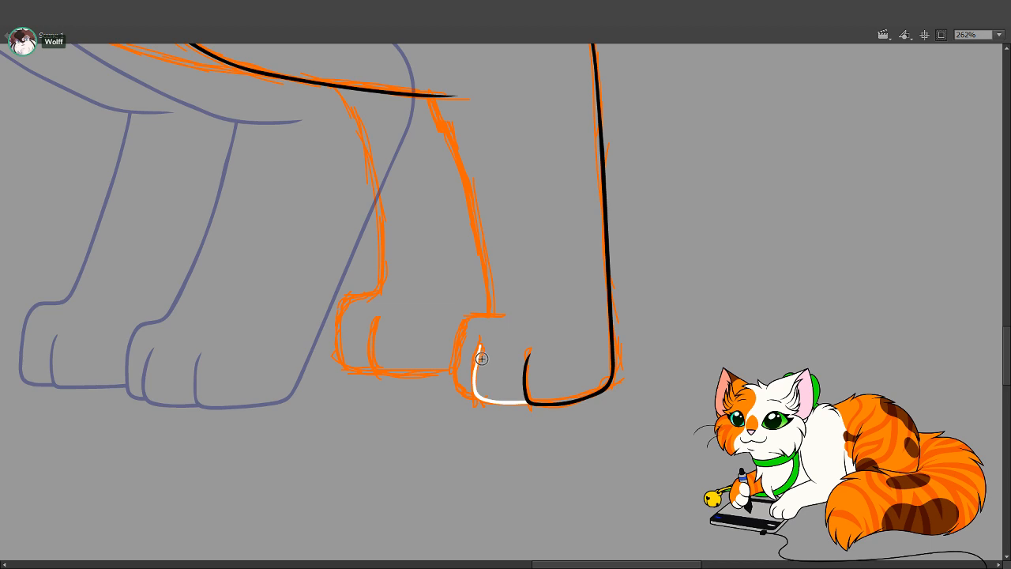
Refine the upper end of the near hind paw's white toe line into a short taper, checking it with the orange sketch hidden
drag(477, 361, 454, 360)
key(ctrl+z)
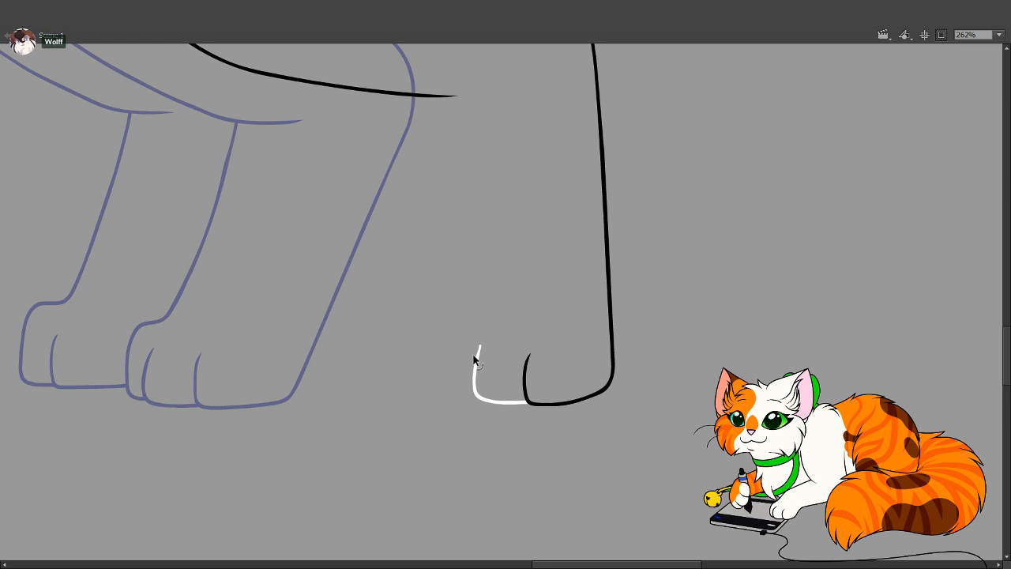
drag(474, 360, 490, 314)
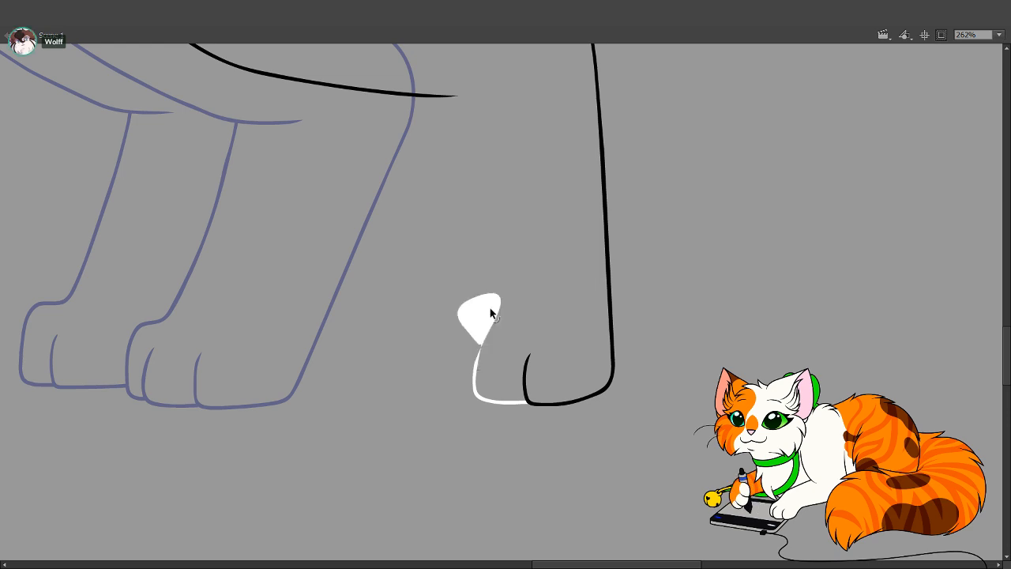
key(ctrl+z)
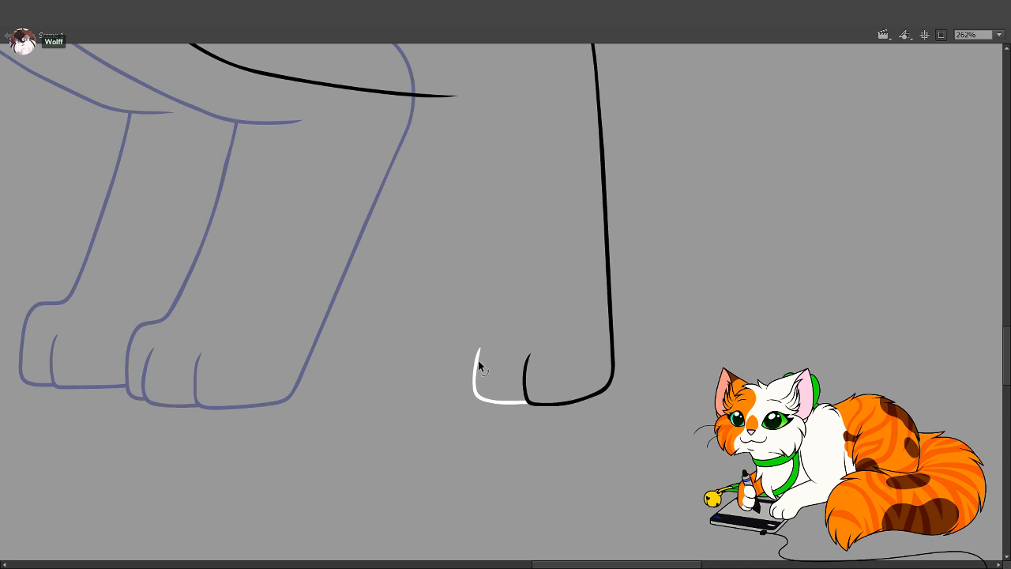
drag(480, 354, 482, 346)
key(b)
key(.)
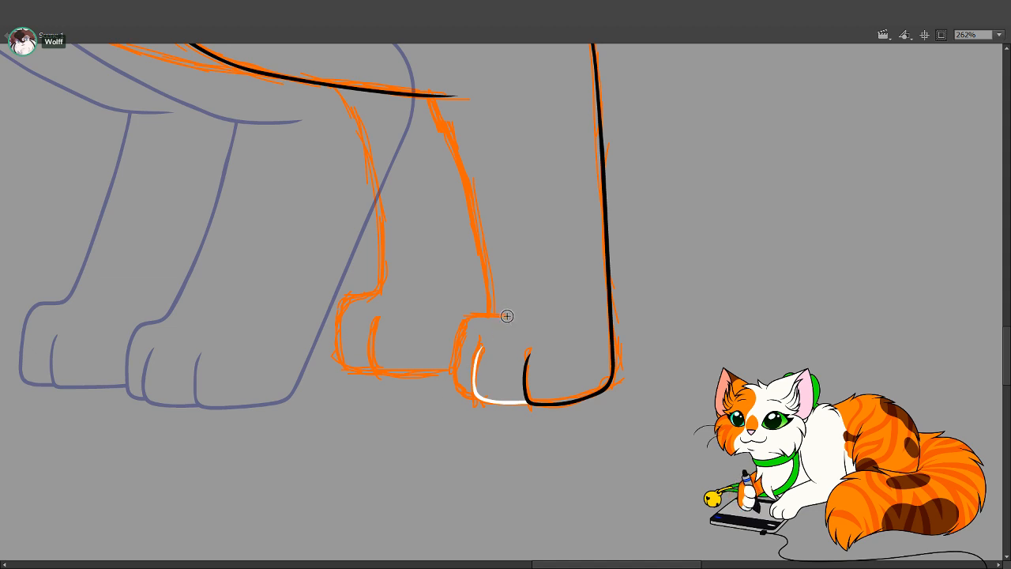
Ink the near hind paw's top and front outline in black, trimming the overshoot past the white toe line and smoothing the front edge
drag(536, 140, 605, 217)
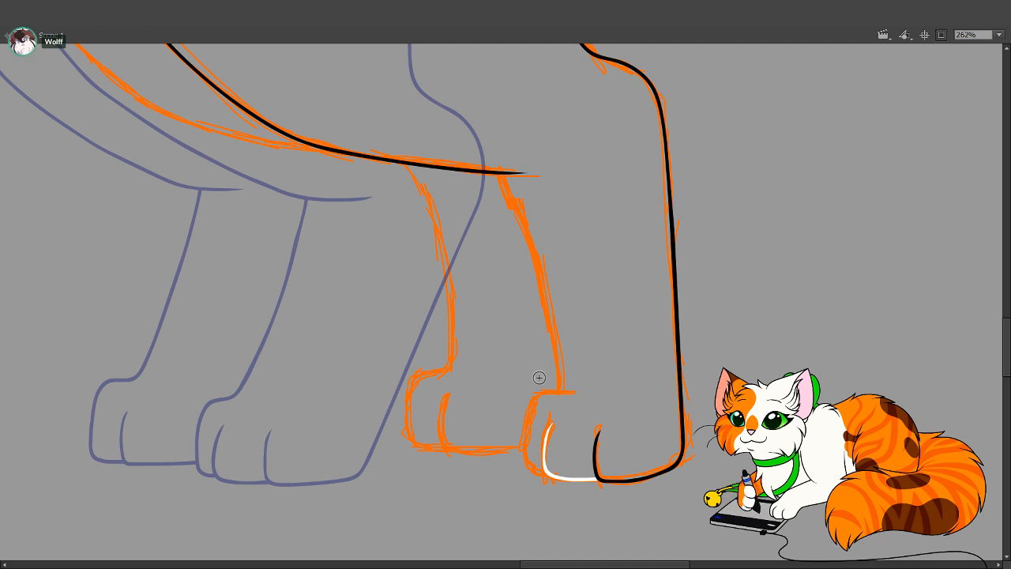
mouse_move(579, 390)
mouse_down()
mouse_move(512, 294)
mouse_move(460, 303)
mouse_move(450, 372)
mouse_up()
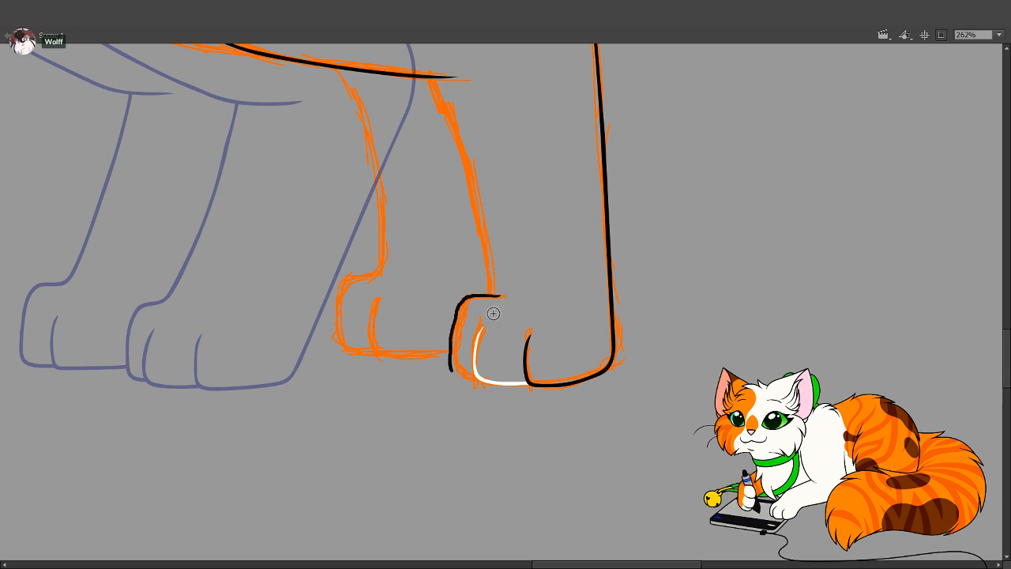
key(ctrl+z)
mouse_move(498, 295)
mouse_down()
mouse_move(474, 297)
mouse_move(463, 315)
mouse_move(461, 375)
mouse_move(508, 371)
mouse_move(526, 335)
mouse_up()
key(v)
click(510, 368)
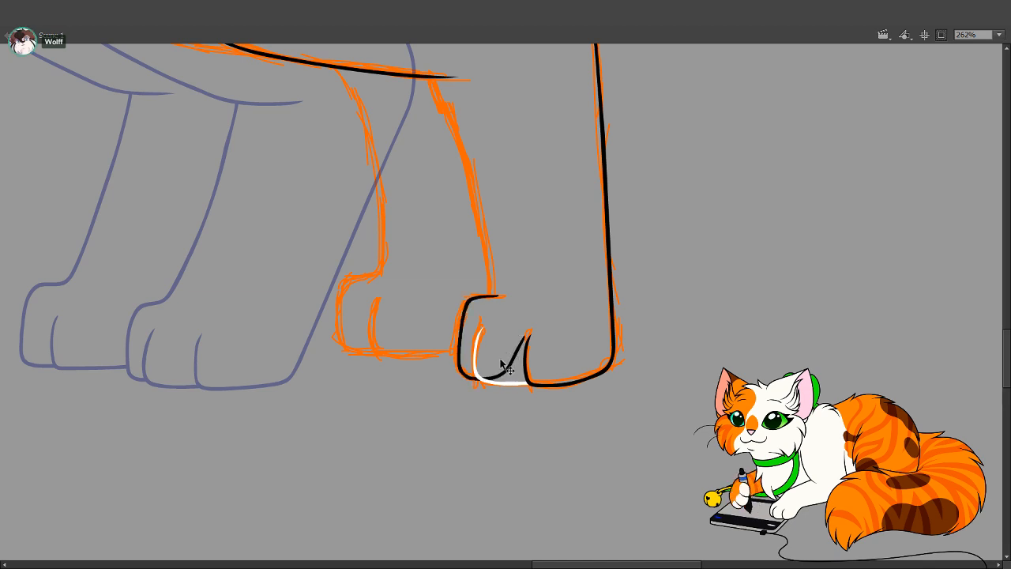
key(Delete)
mouse_move(458, 353)
mouse_down()
mouse_move(449, 349)
mouse_move(459, 316)
mouse_up()
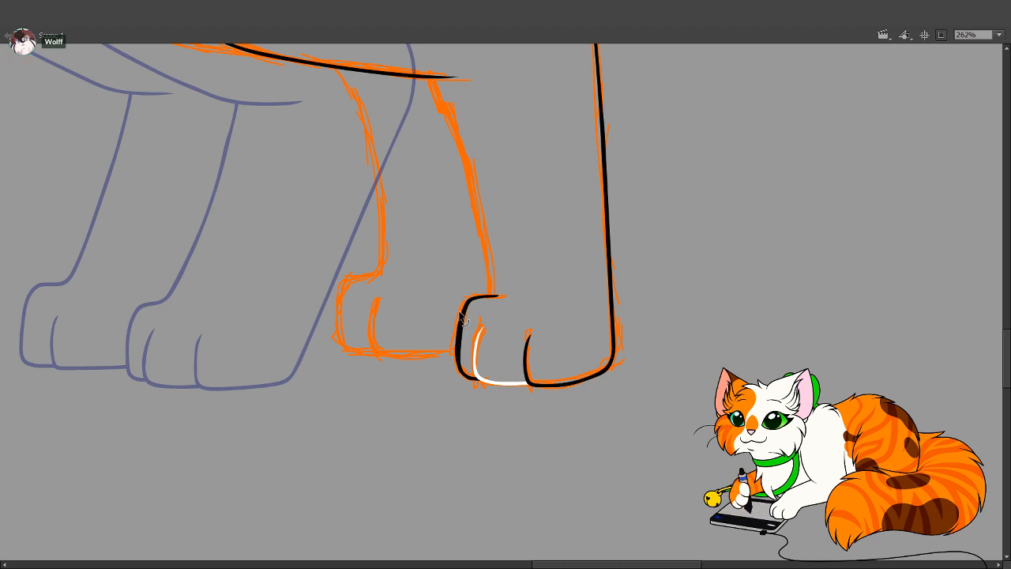
drag(461, 344, 462, 328)
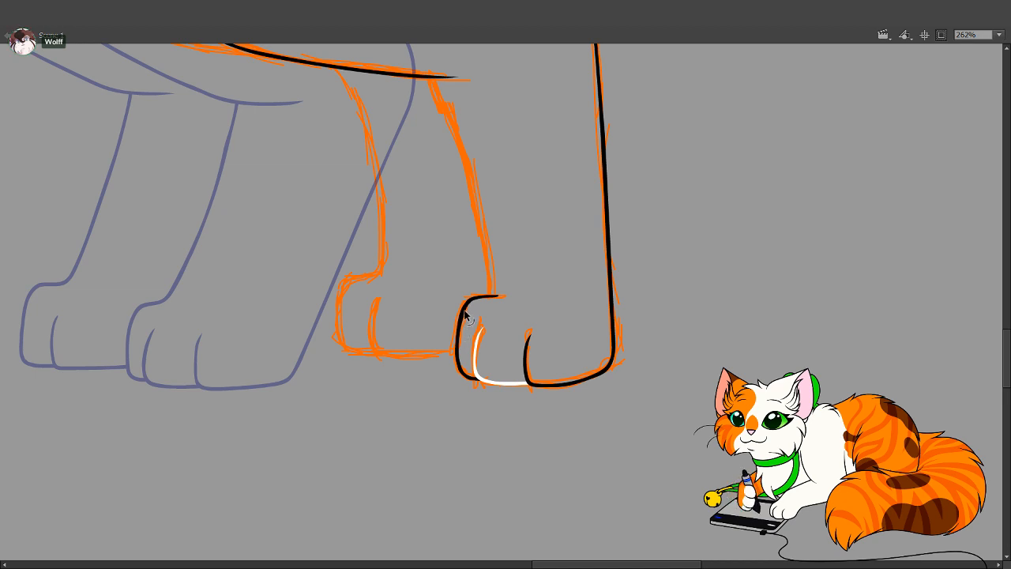
Ink the near hind leg's front edge and the far thigh's contour in white, undoing the stray stroke
key(space)
drag(482, 276, 491, 396)
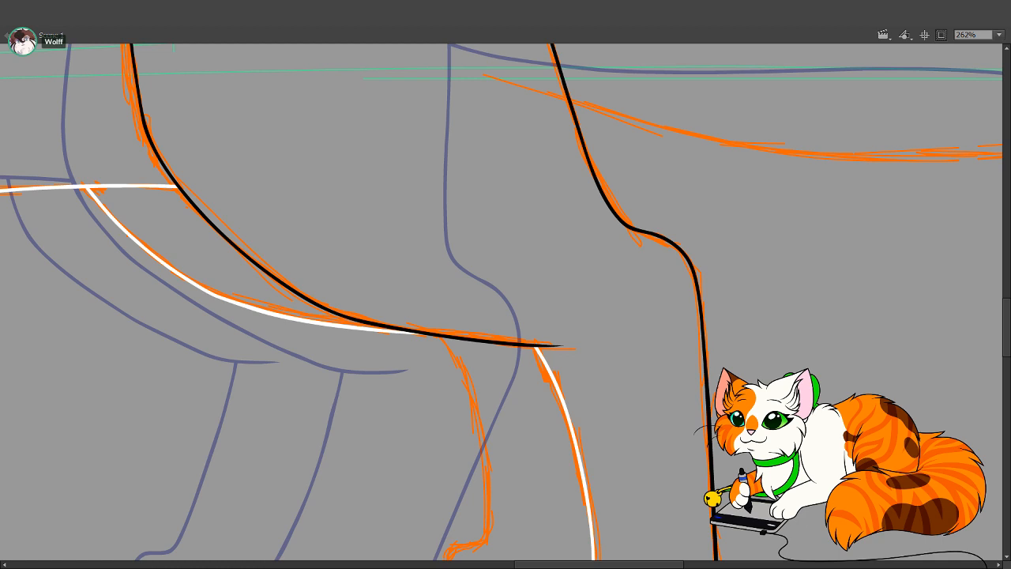
drag(376, 424, 444, 478)
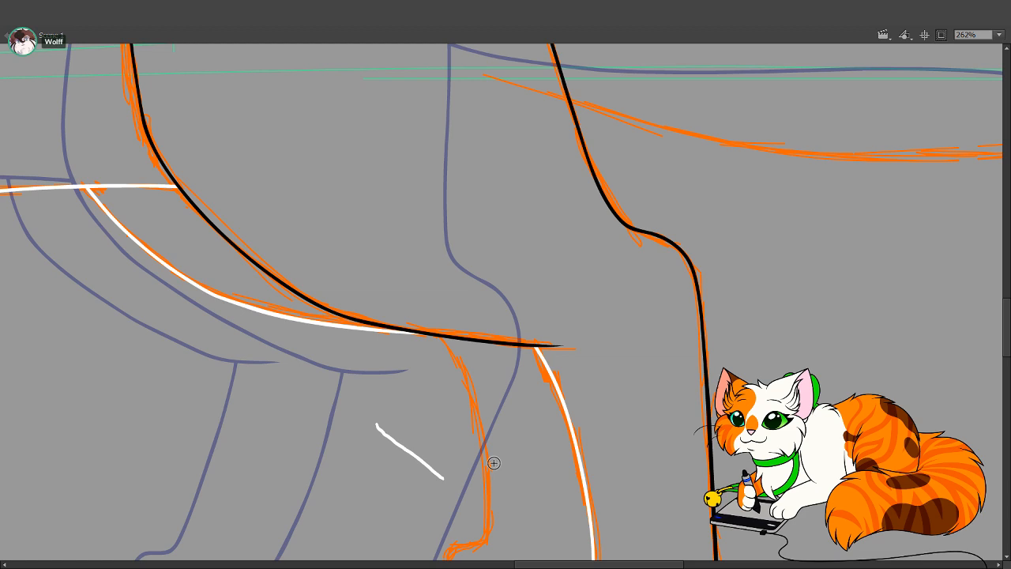
key(ctrl+z)
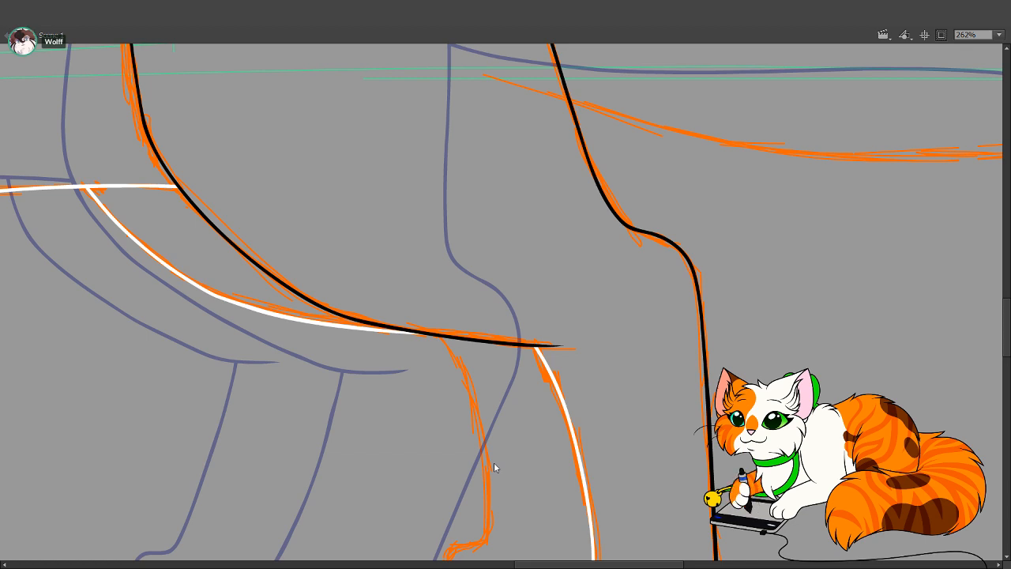
Ink the far hind paw's toe line and its sole back to the near paw in white
drag(540, 322, 500, 190)
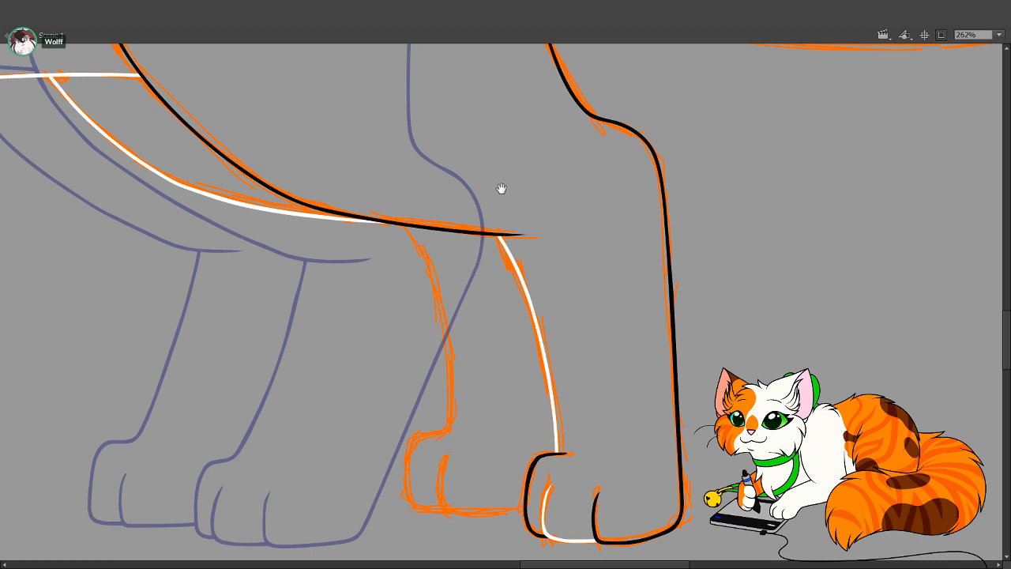
drag(492, 435, 479, 405)
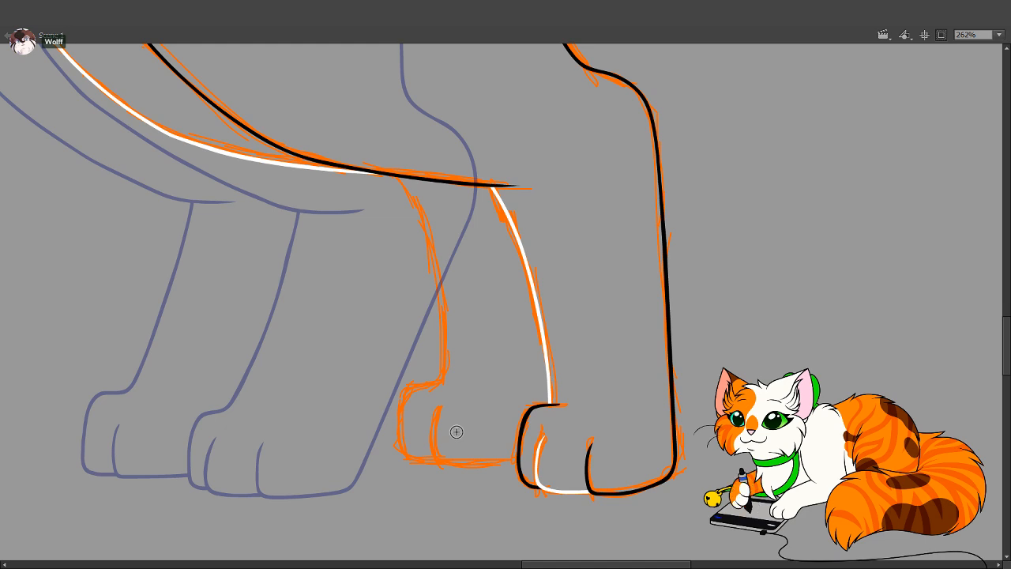
drag(515, 387, 519, 281)
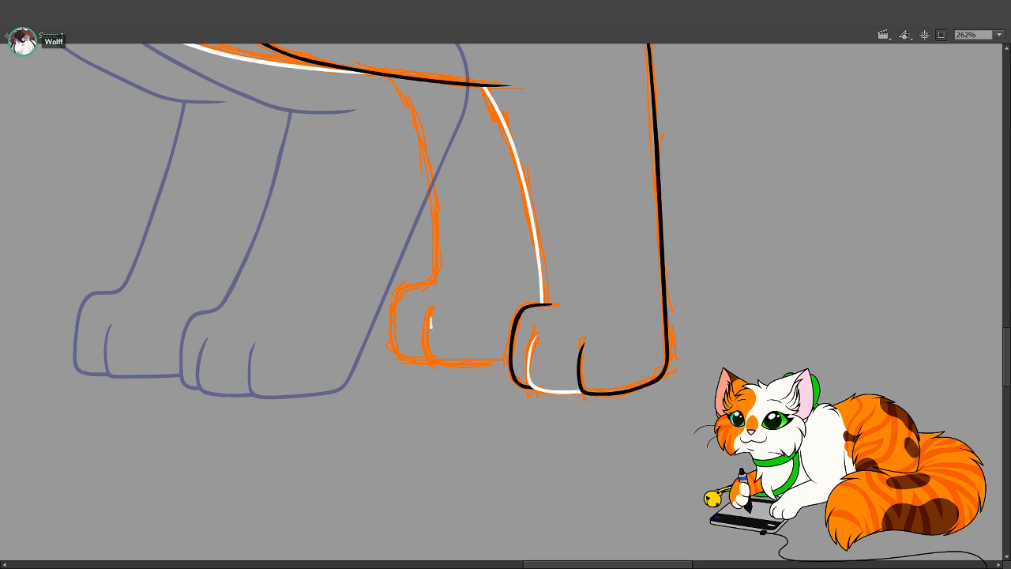
drag(434, 366, 437, 374)
key(ctrl+z)
drag(431, 316, 430, 326)
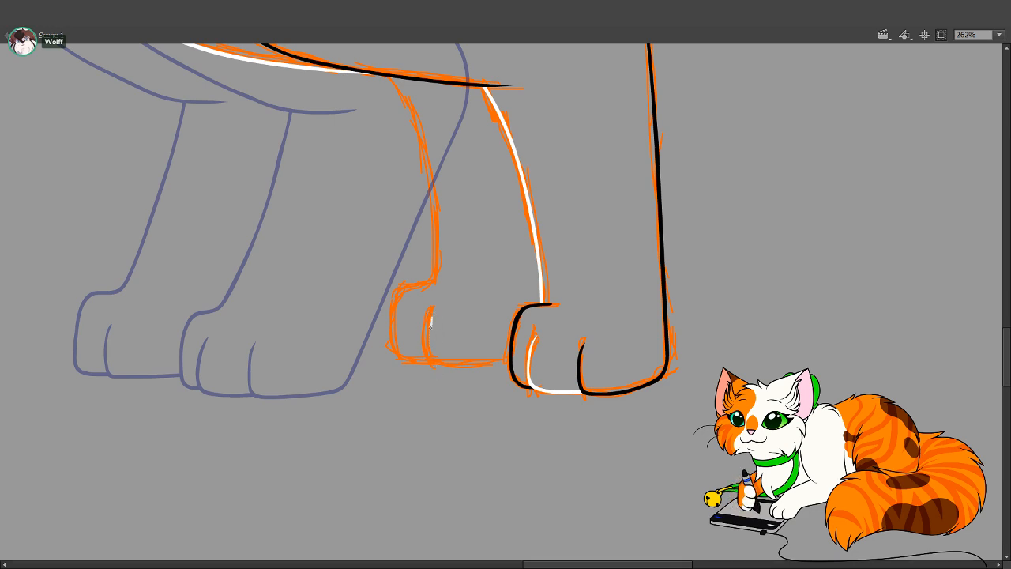
drag(435, 364, 515, 360)
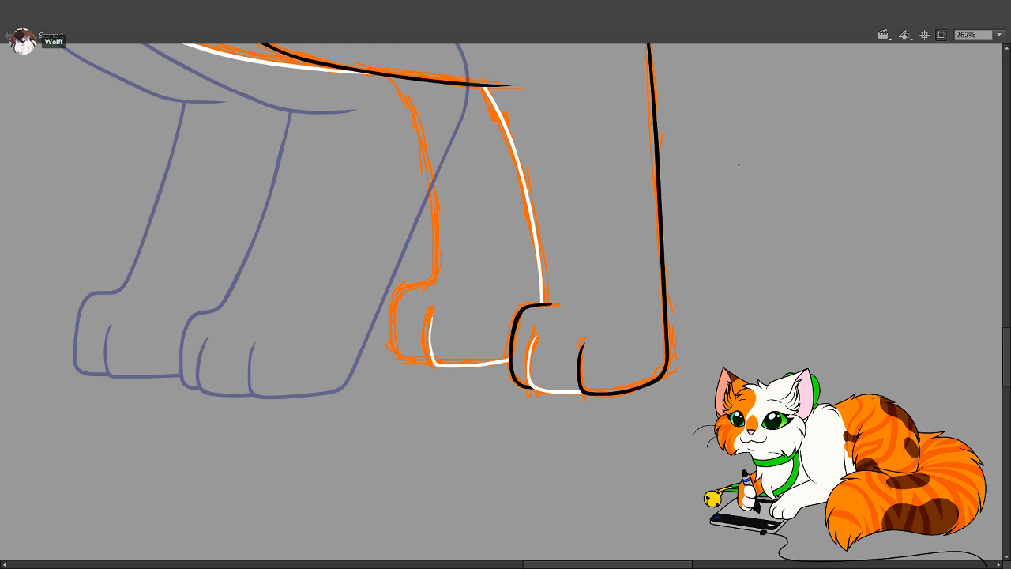
Ink the far hind leg's front edge and paw outline in white, and trim the overshoot above the black thigh line
scroll(520, 280, up, 3)
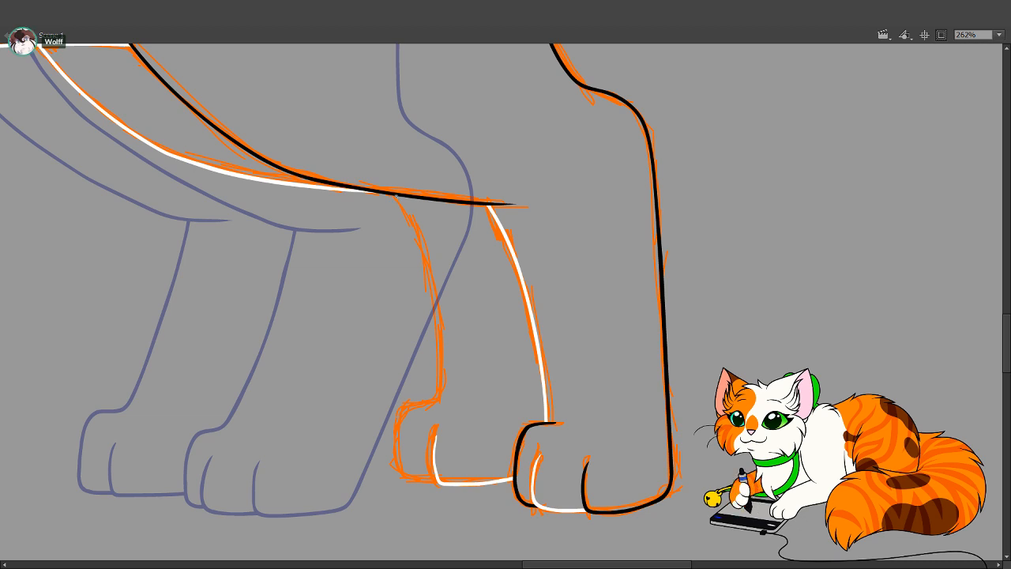
mouse_move(395, 196)
mouse_down()
mouse_move(424, 242)
mouse_move(446, 402)
mouse_up()
key(ctrl+z)
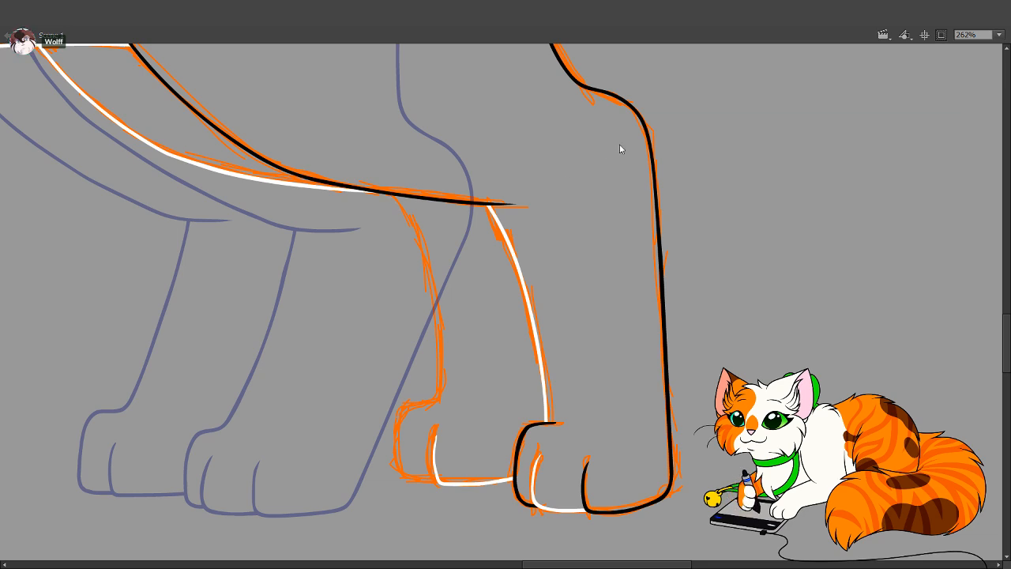
mouse_move(371, 172)
mouse_down()
mouse_move(428, 257)
mouse_move(445, 357)
mouse_up()
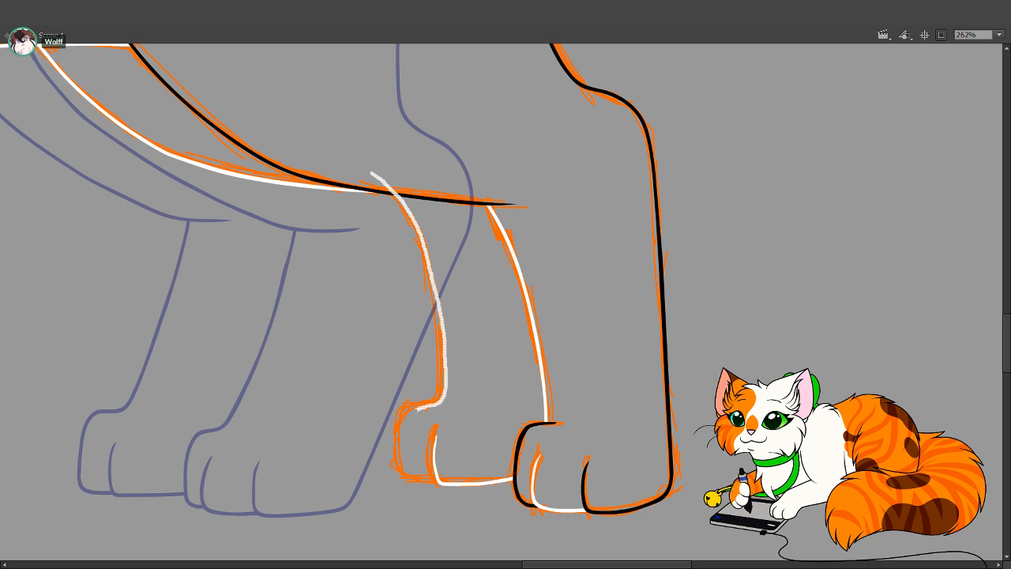
mouse_move(406, 426)
mouse_down()
mouse_move(404, 458)
mouse_move(427, 480)
mouse_move(457, 480)
mouse_up()
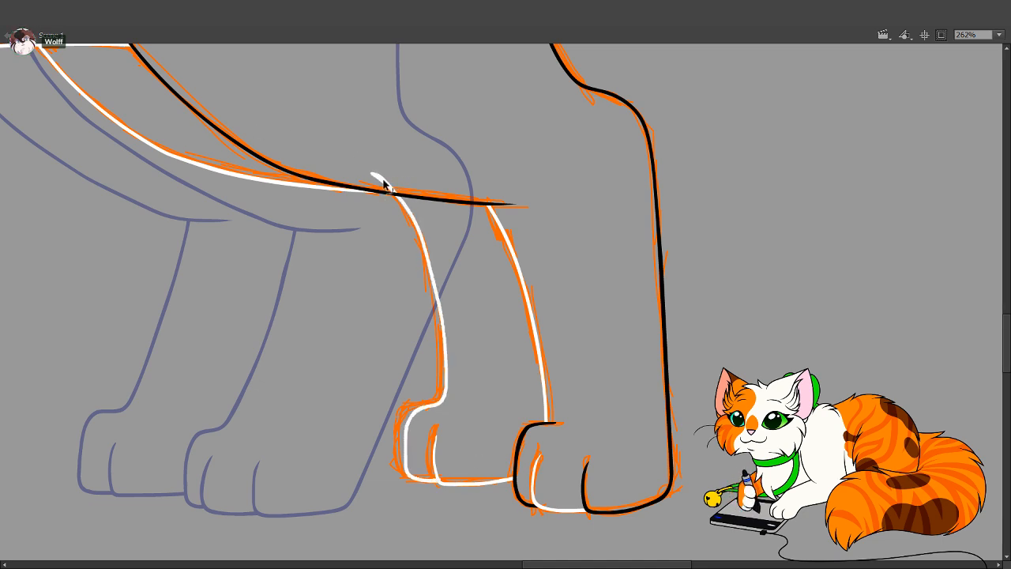
key(Delete)
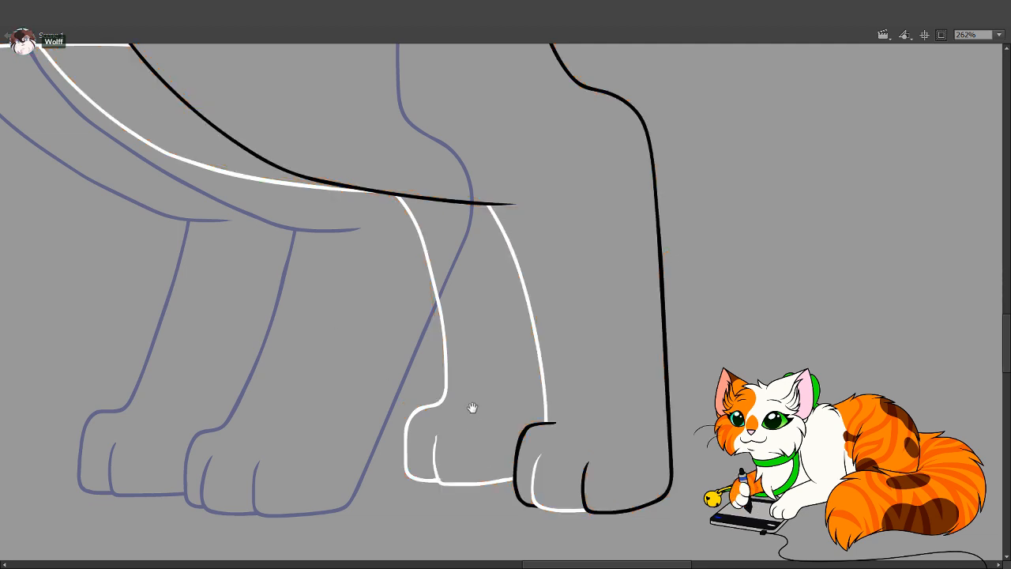
Trim the far hind paw outline's overshoot past the toe line, and taper the toe line's upper tip
drag(473, 408, 465, 353)
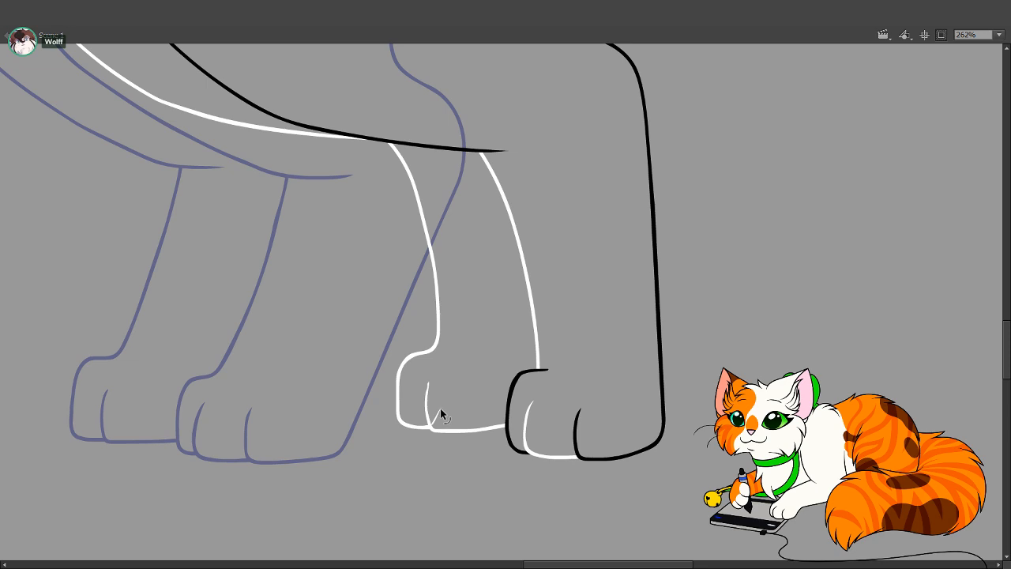
mouse_move(440, 416)
mouse_down()
mouse_move(432, 376)
mouse_move(422, 373)
mouse_move(435, 363)
mouse_up()
key(ctrl+z)
key(ctrl+z)
key(b)
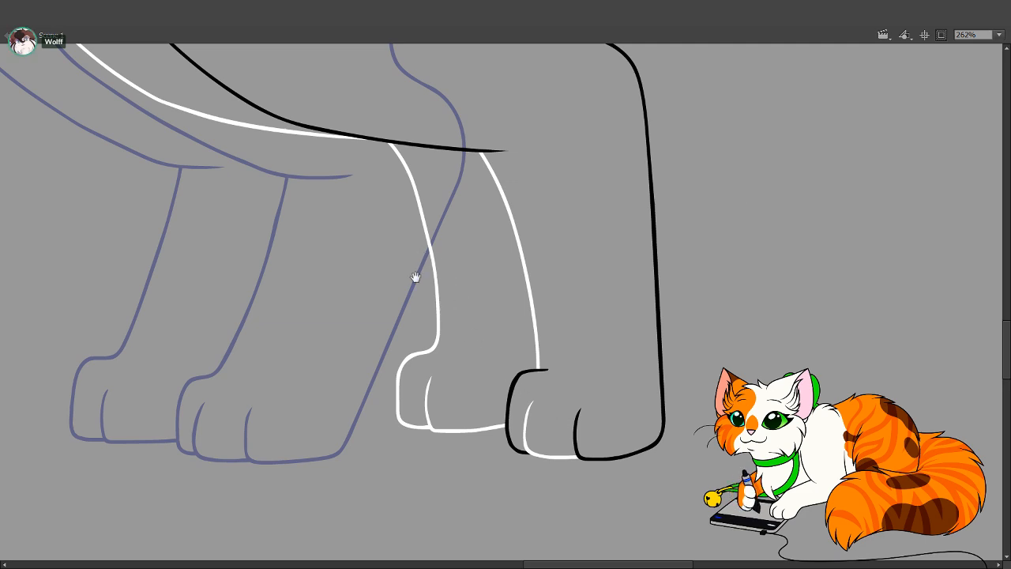
Ink the tail's underside in white over the sketch, from inside the rump line to the first fur tuft
scroll(413, 276, up, 3)
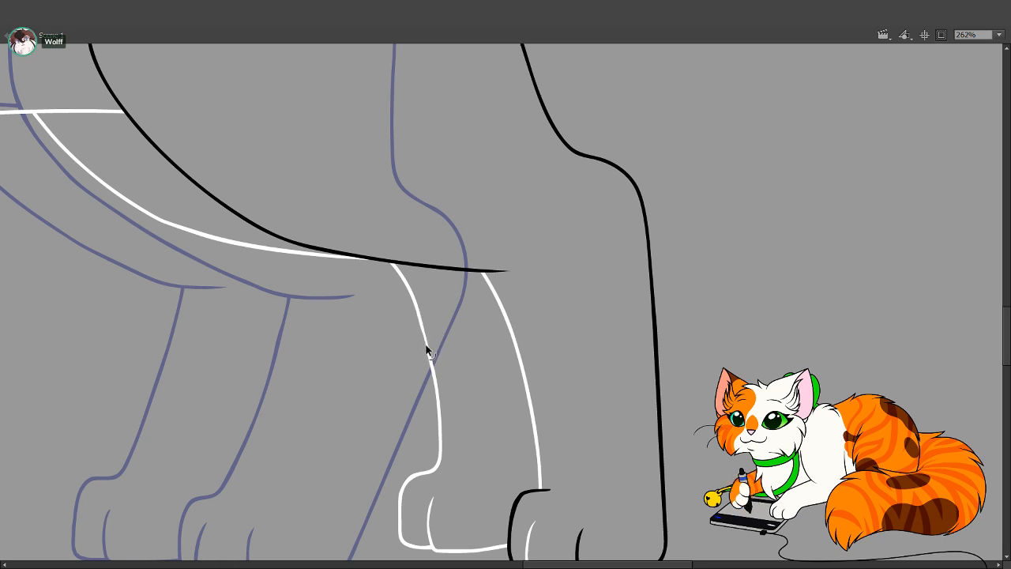
key(space)
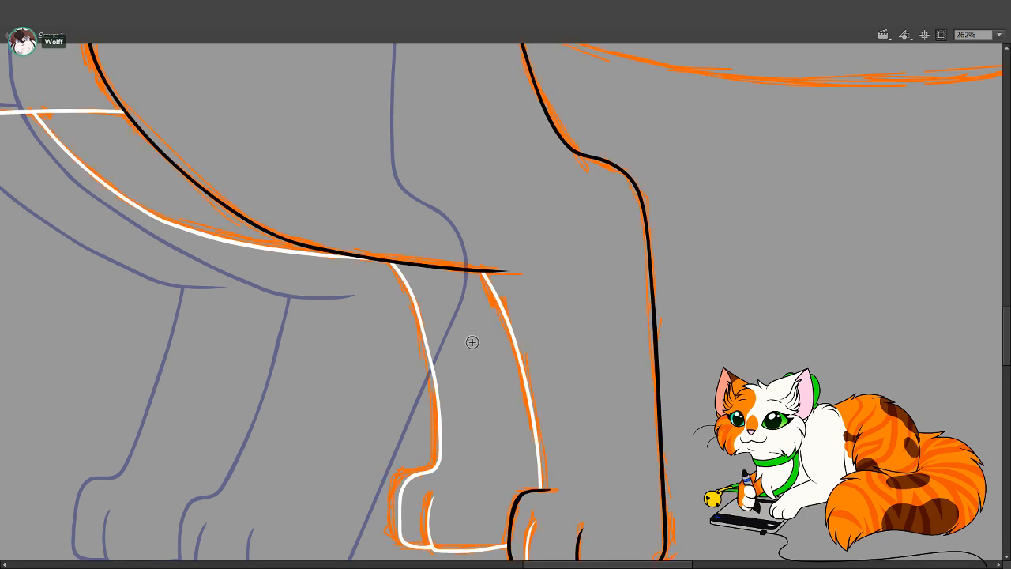
drag(424, 306, 442, 356)
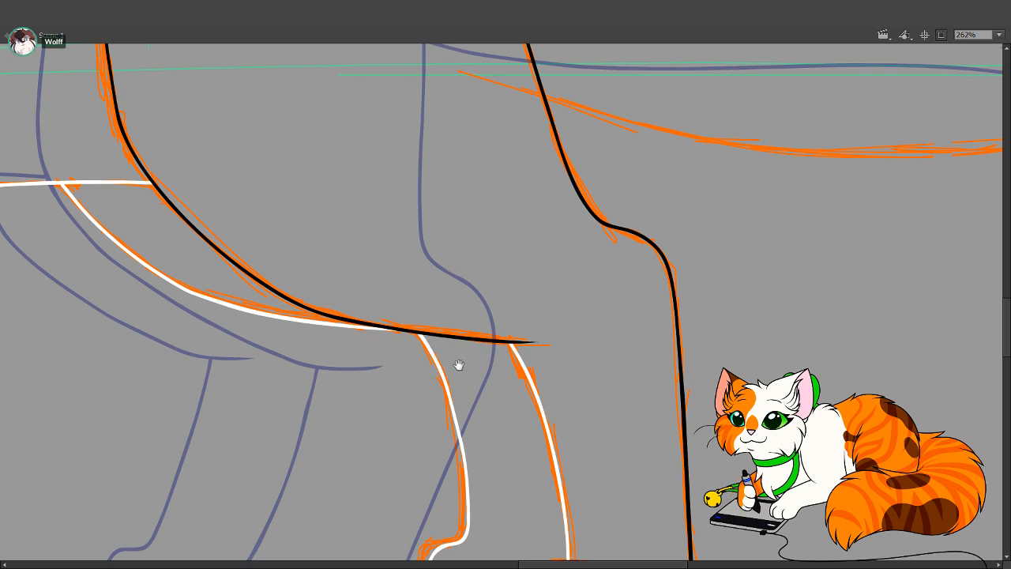
mouse_move(458, 366)
mouse_down()
mouse_move(485, 368)
mouse_move(535, 273)
mouse_move(597, 229)
mouse_move(647, 354)
mouse_move(537, 451)
mouse_move(578, 463)
mouse_move(553, 356)
mouse_move(363, 352)
mouse_move(683, 387)
mouse_move(279, 385)
mouse_up()
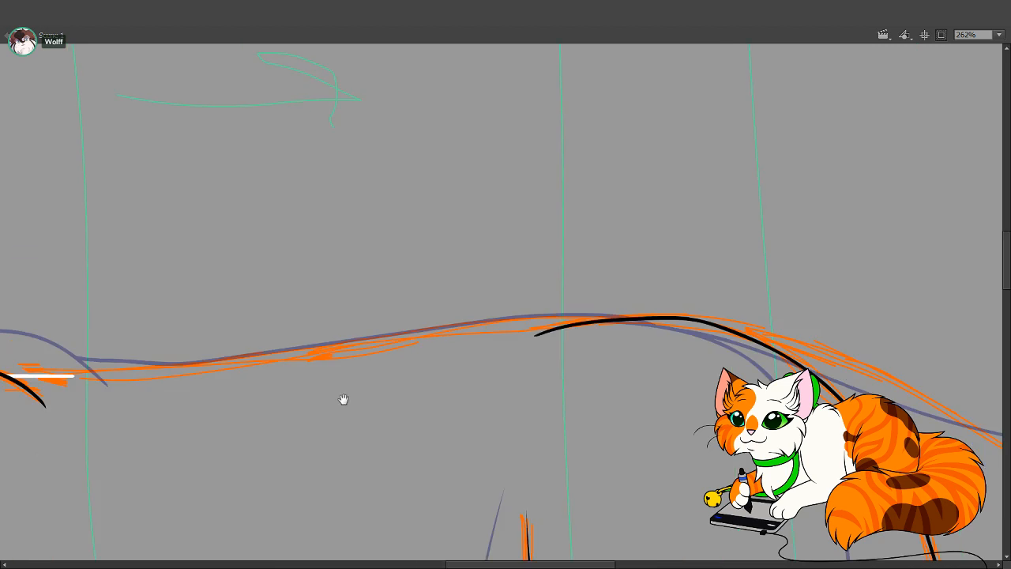
mouse_move(621, 442)
mouse_down()
mouse_move(363, 418)
mouse_move(282, 387)
mouse_move(219, 316)
mouse_up()
mouse_move(356, 404)
mouse_down()
mouse_move(284, 368)
mouse_move(302, 381)
mouse_move(432, 400)
mouse_up()
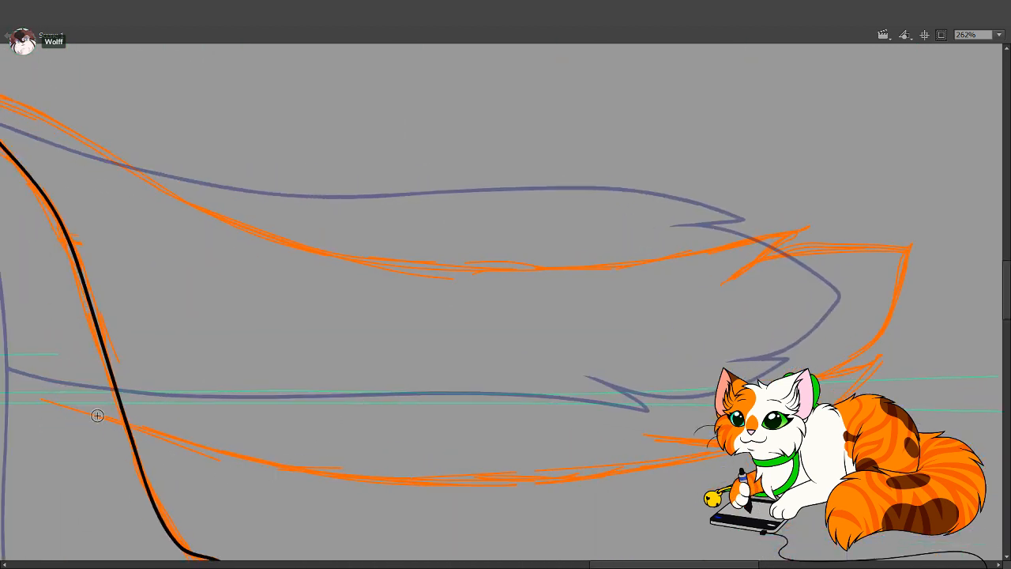
mouse_move(86, 408)
mouse_down()
mouse_move(202, 449)
mouse_move(359, 481)
mouse_move(586, 480)
mouse_move(715, 454)
mouse_move(663, 443)
mouse_up()
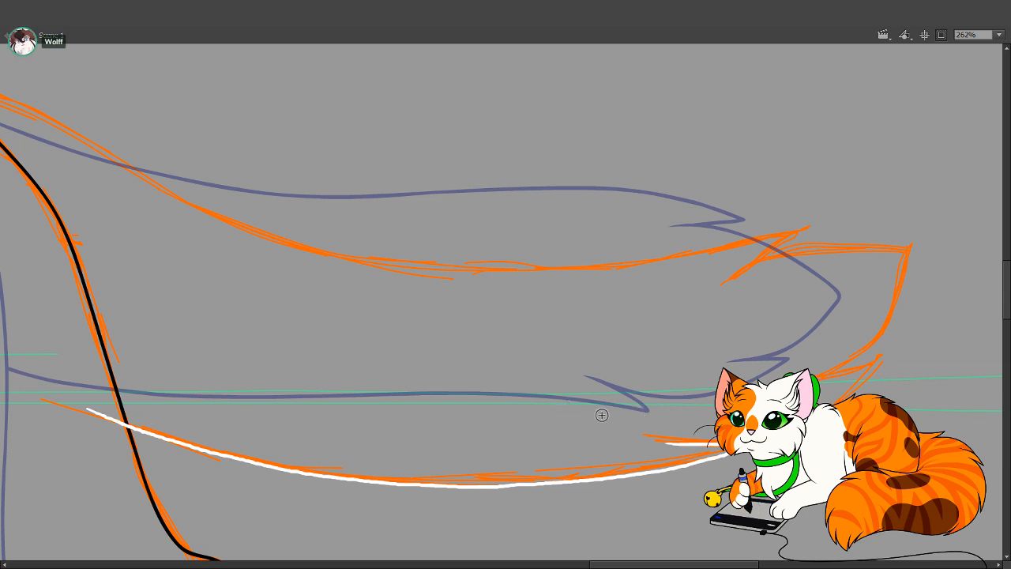
Trim the tail underside's overshoot inside the black rump line, and ink the second fur tuft in white
drag(670, 383, 656, 408)
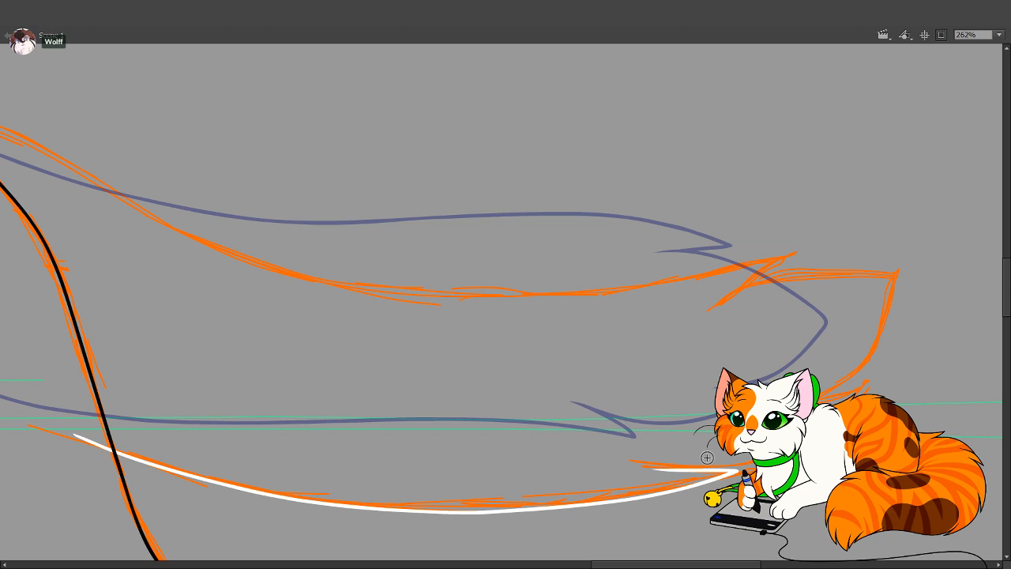
drag(723, 462, 689, 447)
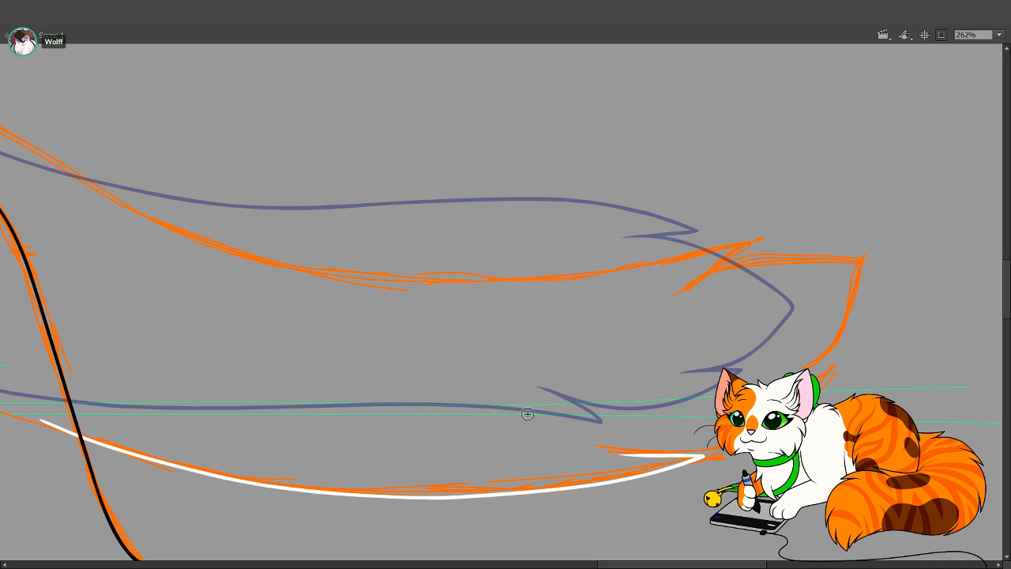
click(63, 429)
drag(663, 468, 547, 485)
key(ctrl+z)
drag(623, 480, 408, 516)
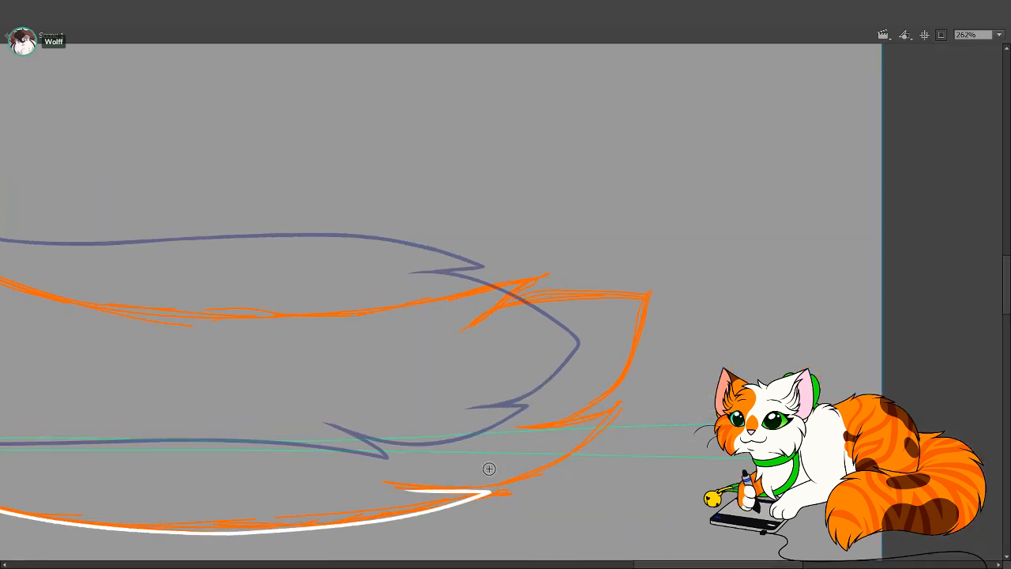
mouse_move(449, 491)
mouse_down()
mouse_move(546, 470)
mouse_move(600, 418)
mouse_move(533, 431)
mouse_up()
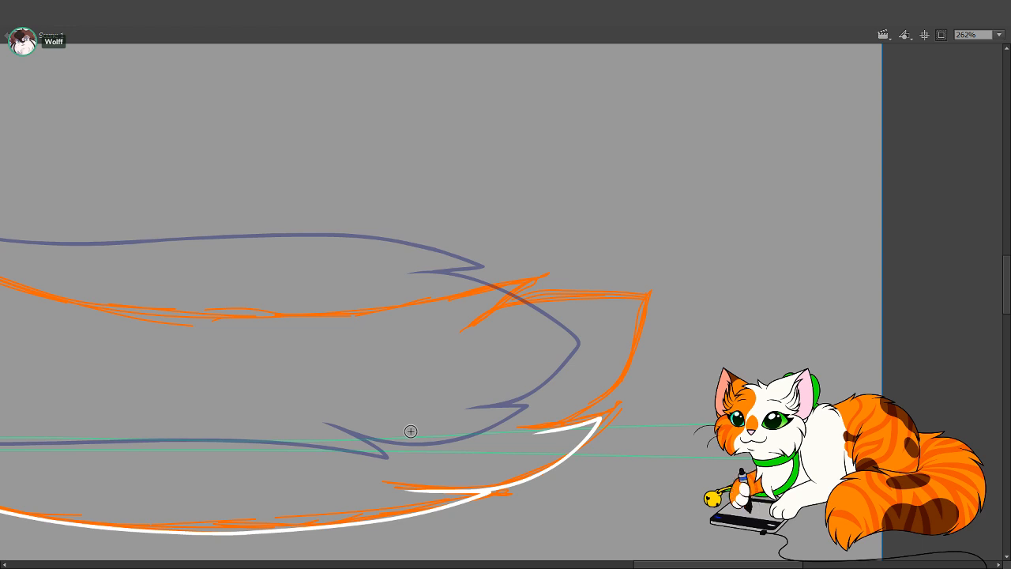
Ink the tail tip in white from the second lower tuft around the point to the upper tuft, and check it without the sketch
drag(334, 347, 520, 363)
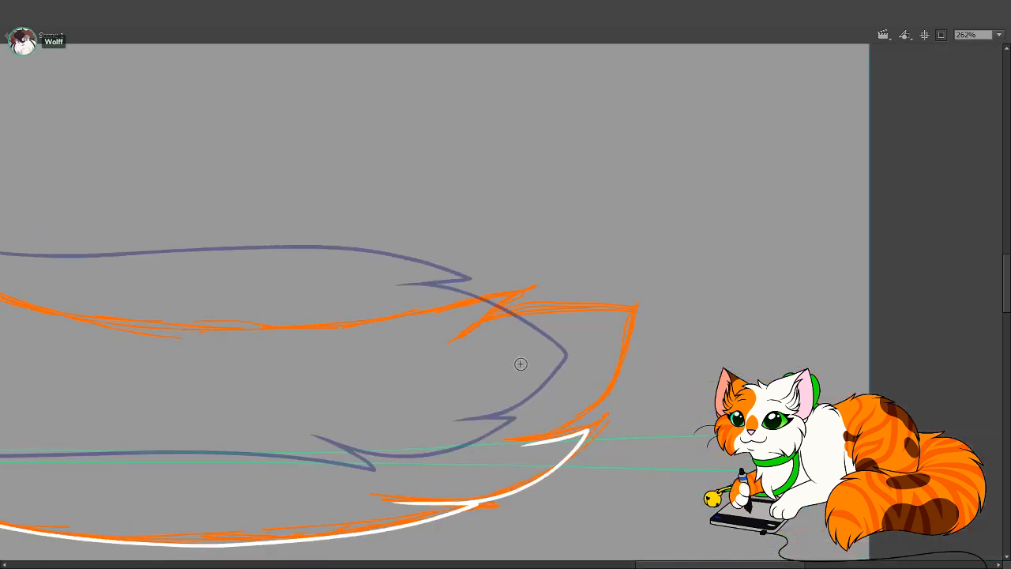
drag(557, 434, 604, 390)
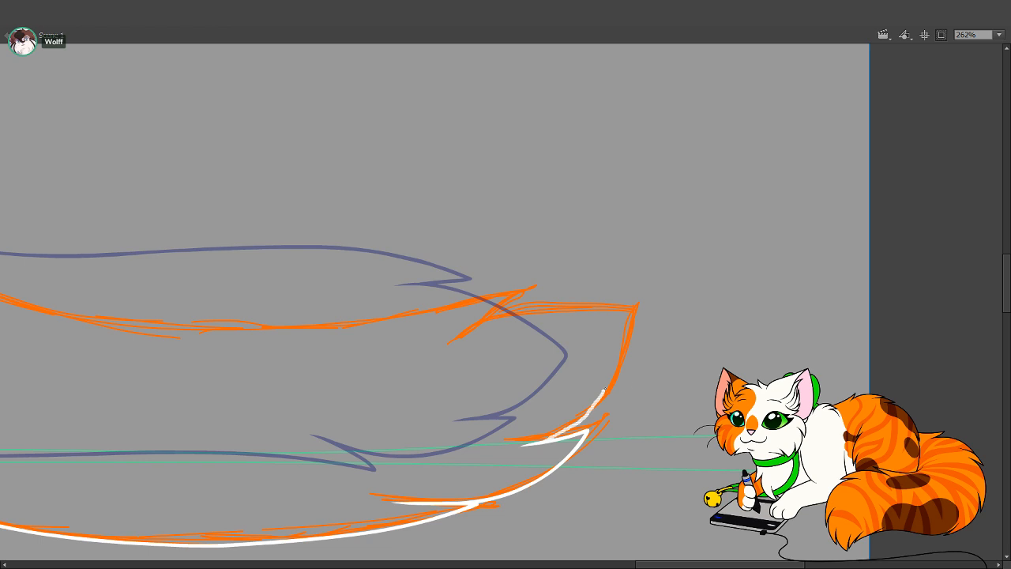
key(ctrl+z)
mouse_move(559, 436)
mouse_down()
mouse_move(591, 406)
mouse_move(619, 314)
mouse_move(518, 303)
mouse_move(428, 324)
mouse_up()
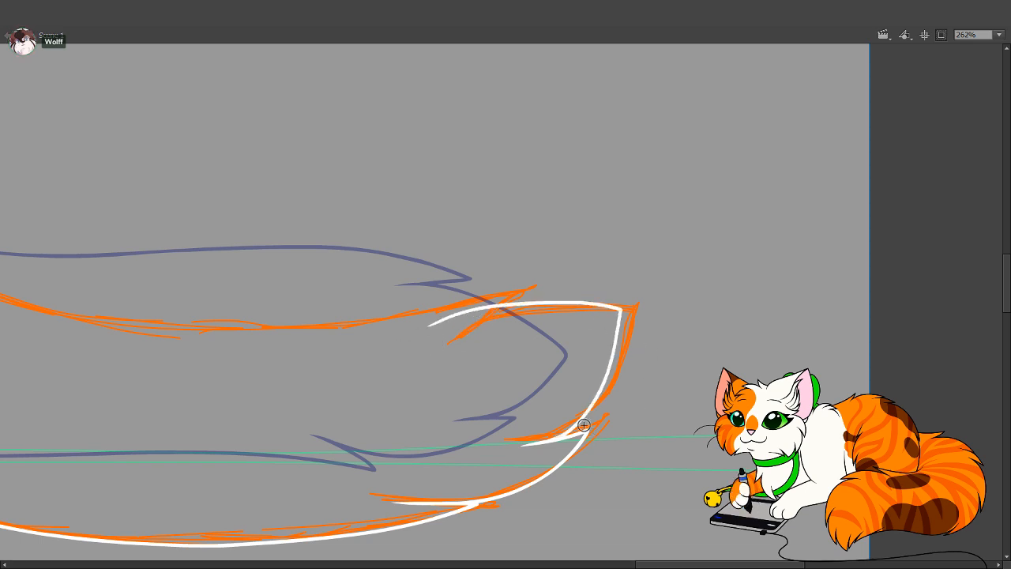
click(22, 35)
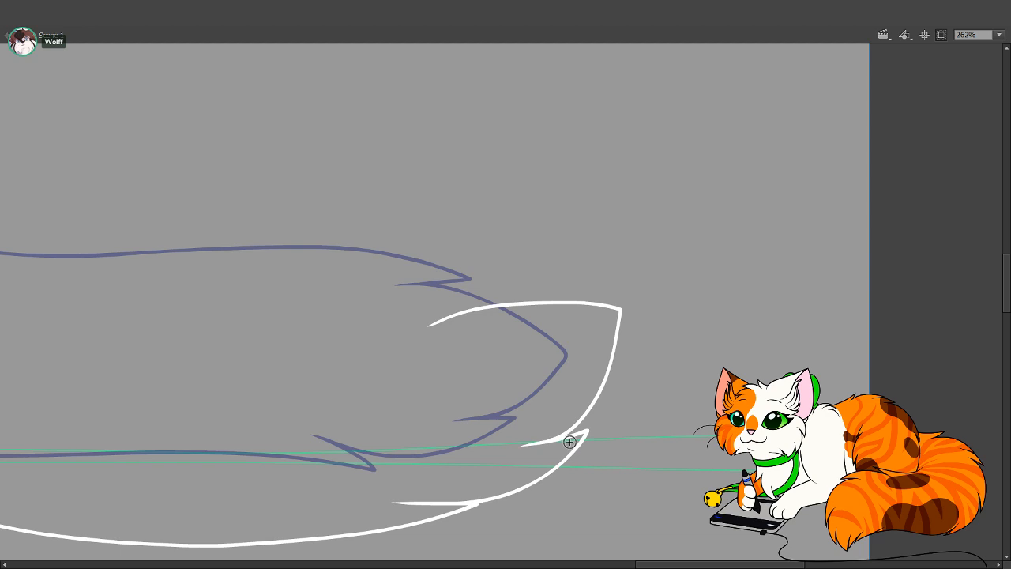
mouse_move(534, 441)
mouse_down()
mouse_move(542, 415)
mouse_move(485, 451)
mouse_up()
key(ctrl+z)
Ink the tail's upper edge in white over the orange sketch, from the upper fur tuft to the rump line
click(127, 102)
key(space)
drag(482, 392, 600, 431)
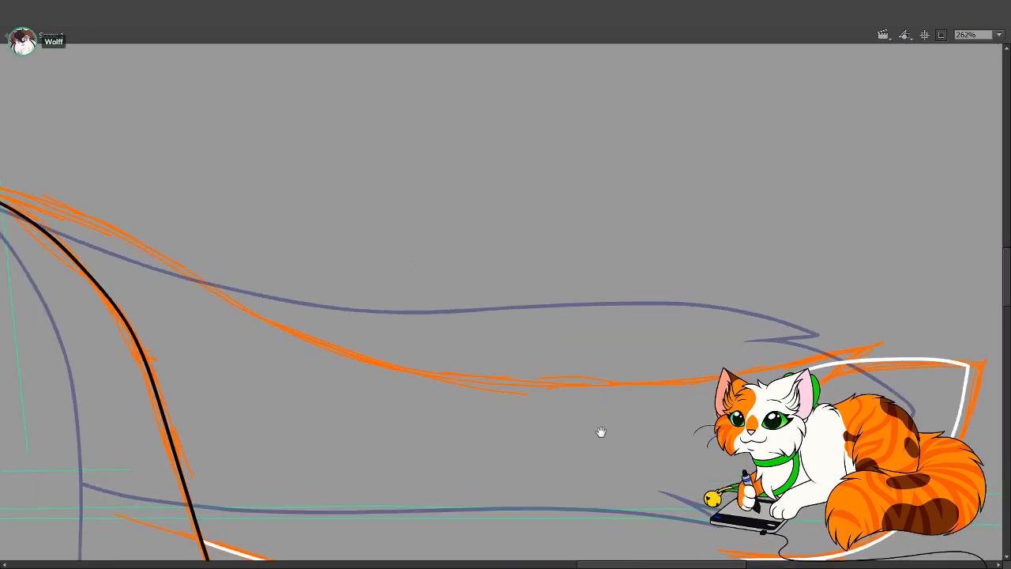
mouse_move(642, 516)
mouse_down()
mouse_move(602, 433)
mouse_move(596, 480)
mouse_up()
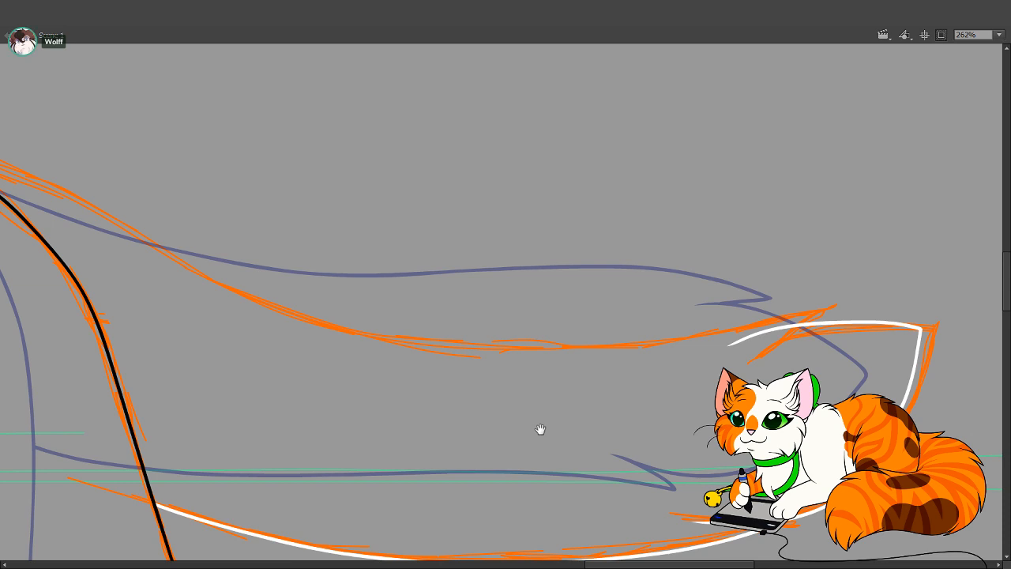
mouse_move(539, 429)
mouse_down()
mouse_move(612, 516)
mouse_move(582, 503)
mouse_move(608, 494)
mouse_up()
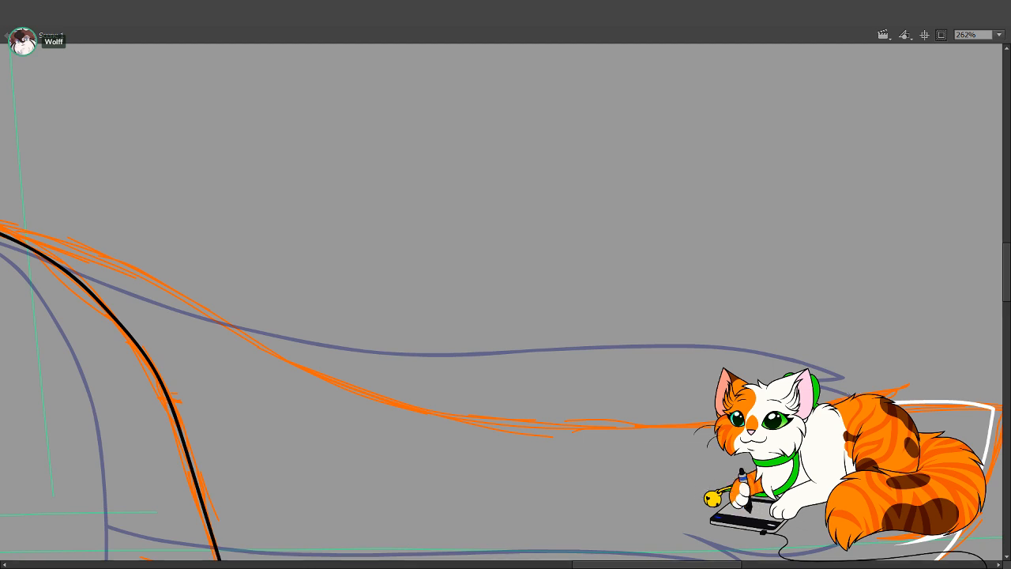
mouse_move(832, 406)
mouse_down()
mouse_move(843, 392)
mouse_move(704, 424)
mouse_move(553, 430)
mouse_move(398, 405)
mouse_move(63, 245)
mouse_move(1, 230)
mouse_up()
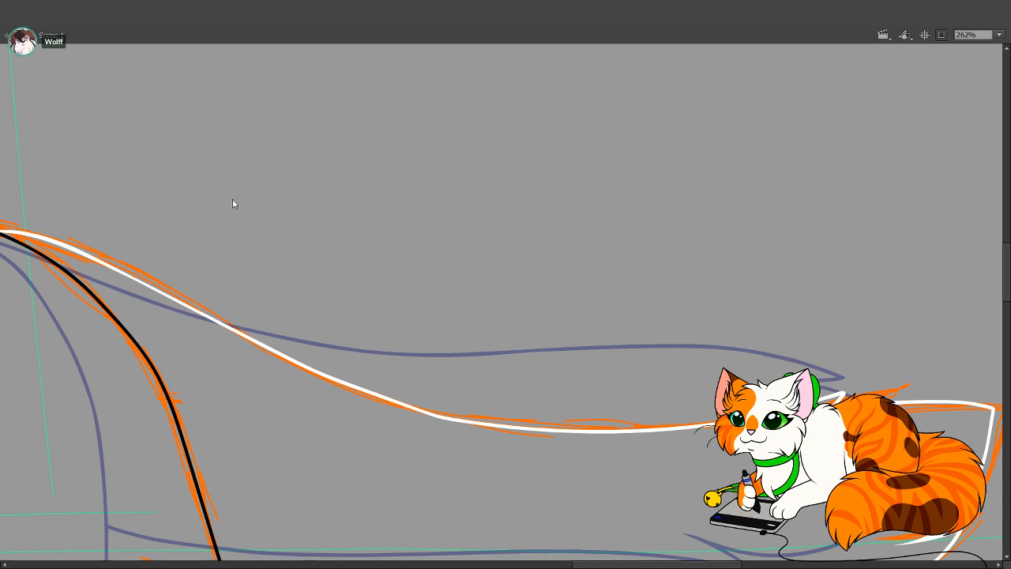
mouse_move(403, 407)
mouse_down()
mouse_move(397, 426)
mouse_move(355, 408)
mouse_move(379, 400)
mouse_up()
key(ctrl+z)
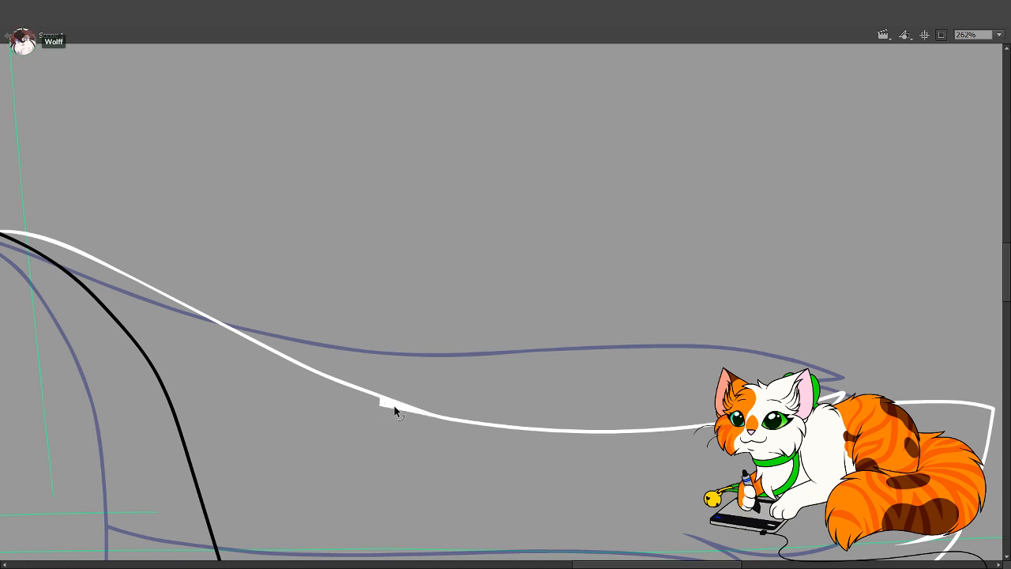
key(ctrl+z)
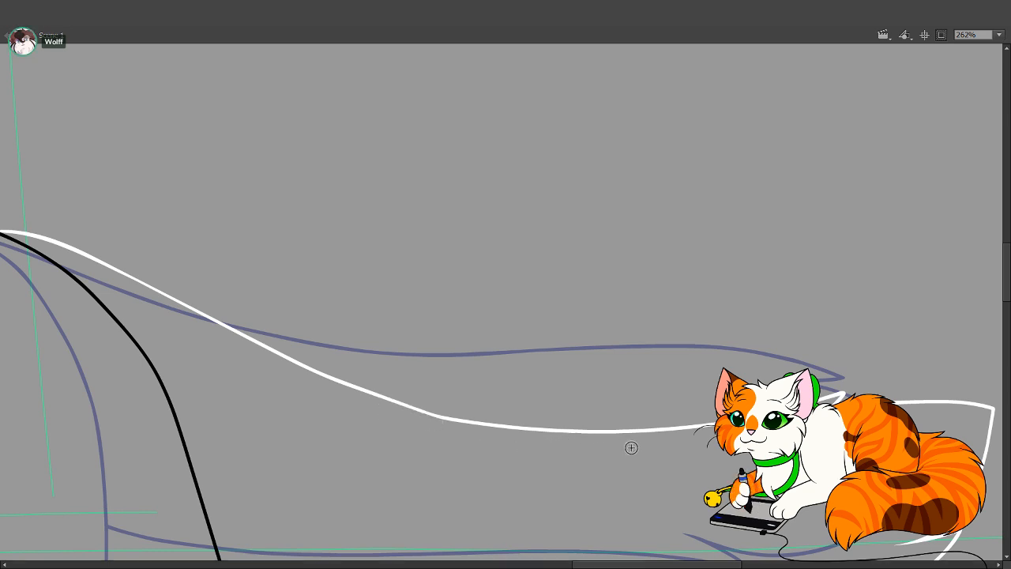
Delete the kinked stretch of the tail's upper edge and redraw it in white from the rump to the remaining line
drag(826, 411, 706, 369)
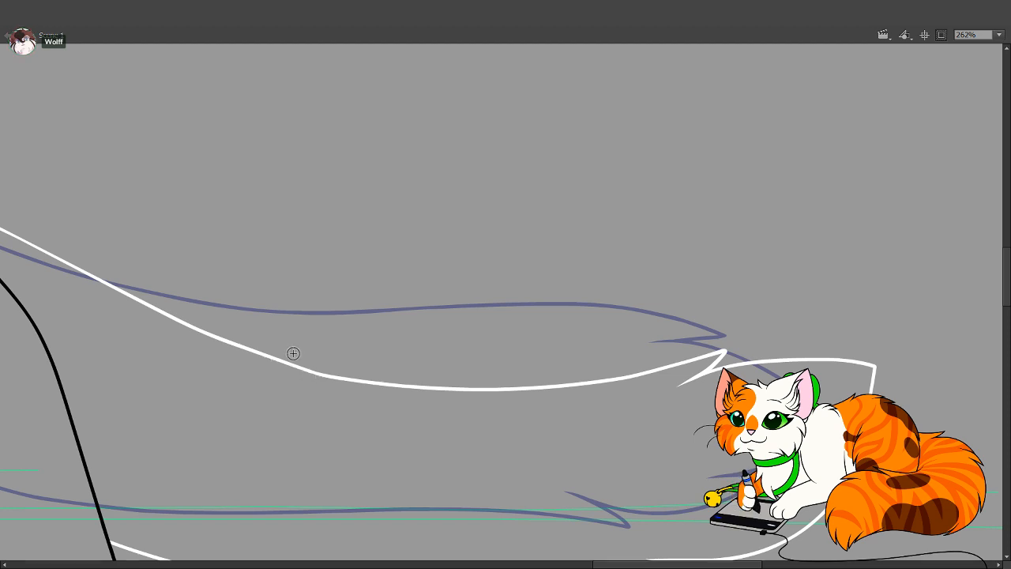
click(330, 375)
key(Delete)
drag(316, 356, 589, 451)
drag(382, 368, 576, 383)
mouse_move(413, 341)
mouse_down()
mouse_move(564, 361)
mouse_move(160, 245)
mouse_up()
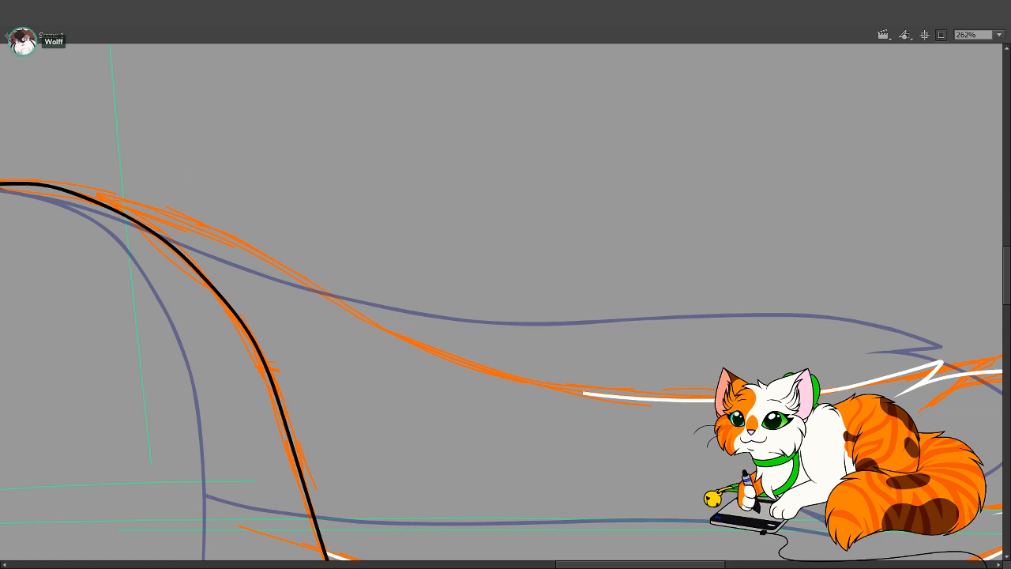
mouse_move(22, 189)
mouse_down()
mouse_move(105, 199)
mouse_move(200, 229)
mouse_move(464, 363)
mouse_move(575, 391)
mouse_up()
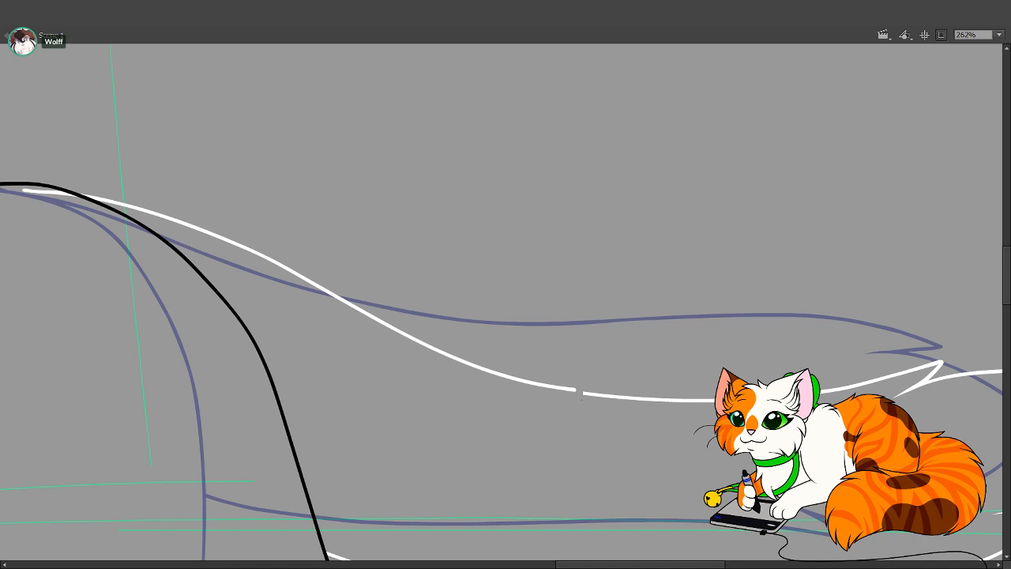
Taper the redrawn line's end and pull it together with the remaining upper tail edge to close the gap
key(v)
mouse_move(575, 386)
mouse_down()
mouse_move(582, 394)
mouse_move(502, 380)
mouse_move(563, 399)
mouse_up()
key(ctrl+z)
key(ctrl+z)
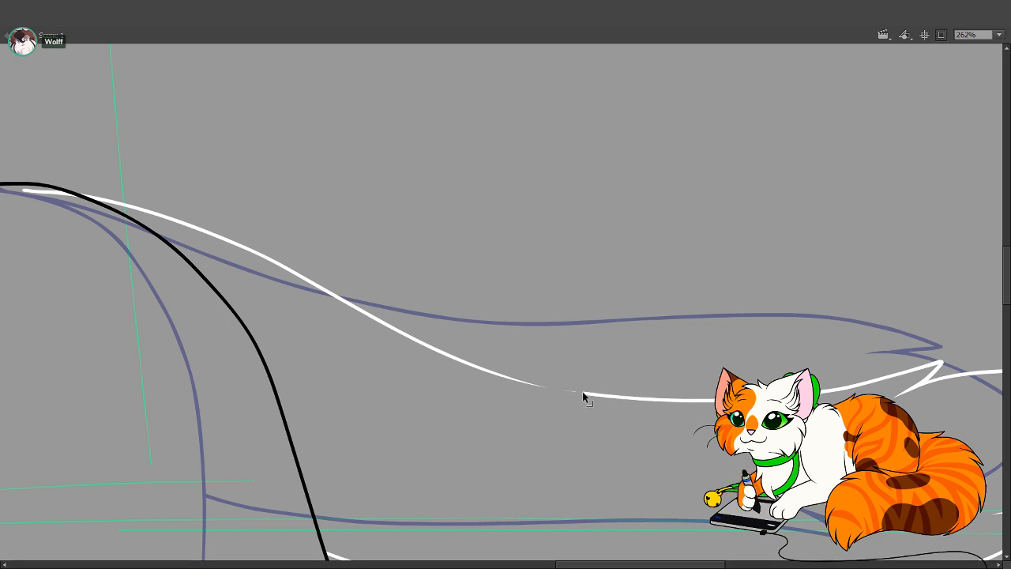
mouse_move(580, 390)
mouse_down()
mouse_move(501, 379)
mouse_move(582, 391)
mouse_move(558, 387)
mouse_up()
mouse_move(537, 390)
mouse_down()
mouse_move(623, 419)
mouse_move(529, 389)
mouse_up()
key(ctrl+z)
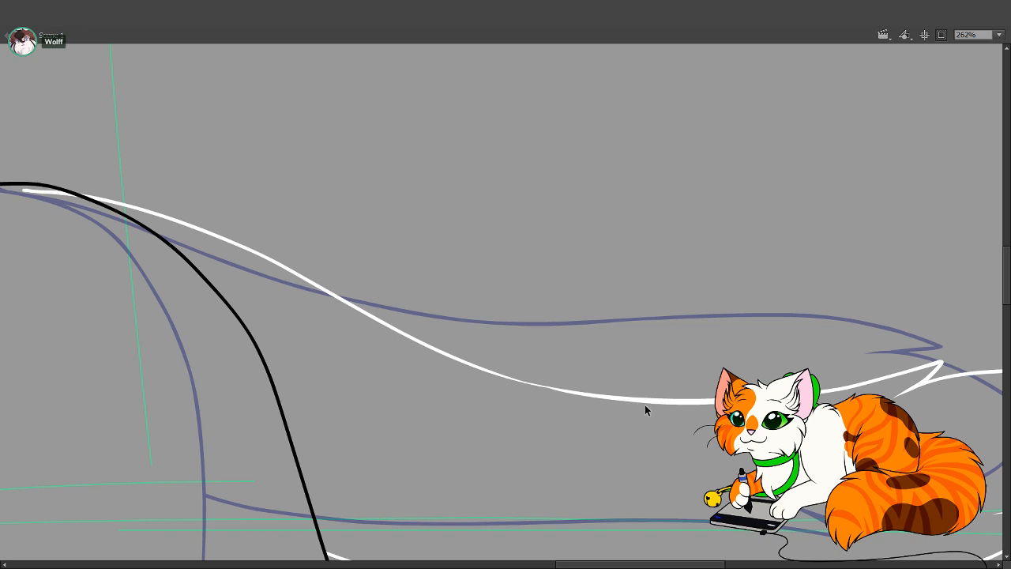
Smooth the joint in the tail's upper edge so that both pieces form one even curve
drag(634, 402, 621, 401)
drag(551, 404, 555, 422)
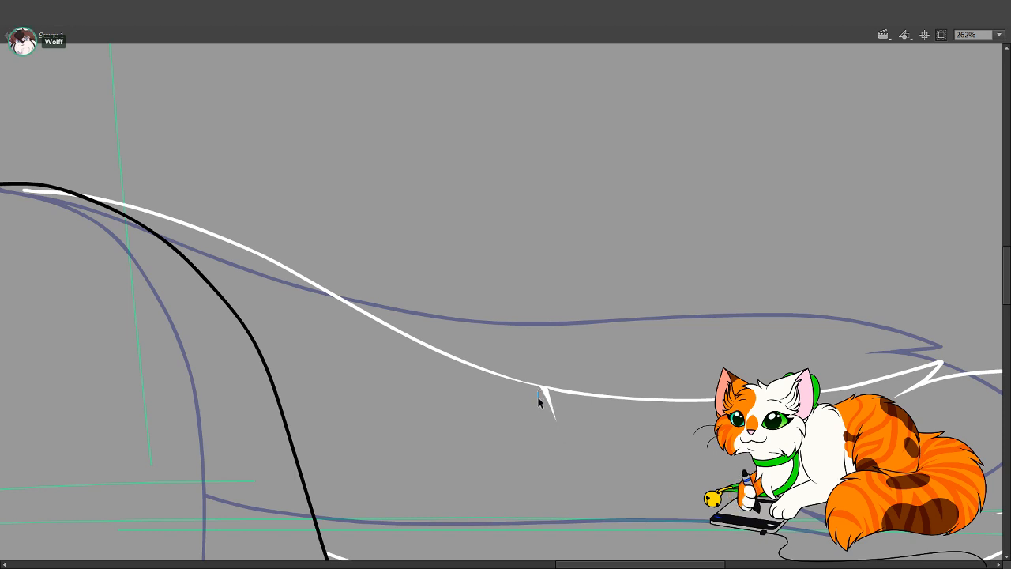
mouse_move(536, 385)
mouse_down()
mouse_move(544, 402)
mouse_move(541, 390)
mouse_move(508, 385)
mouse_move(538, 391)
mouse_move(530, 392)
mouse_up()
key(ctrl+z)
key(ctrl+z)
click(535, 397)
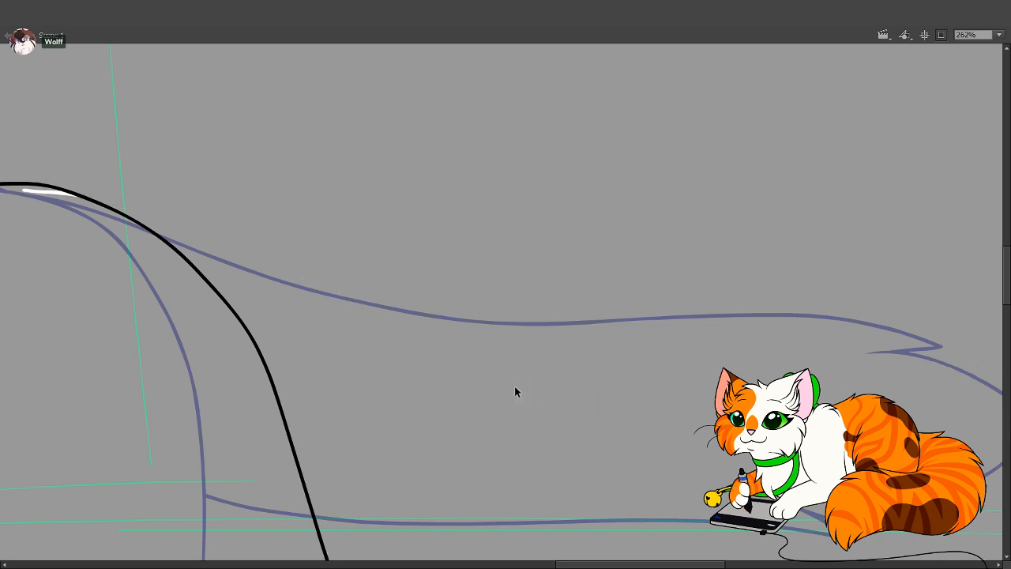
click(514, 387)
mouse_move(512, 384)
mouse_down()
mouse_move(551, 398)
mouse_move(526, 389)
mouse_up()
click(548, 397)
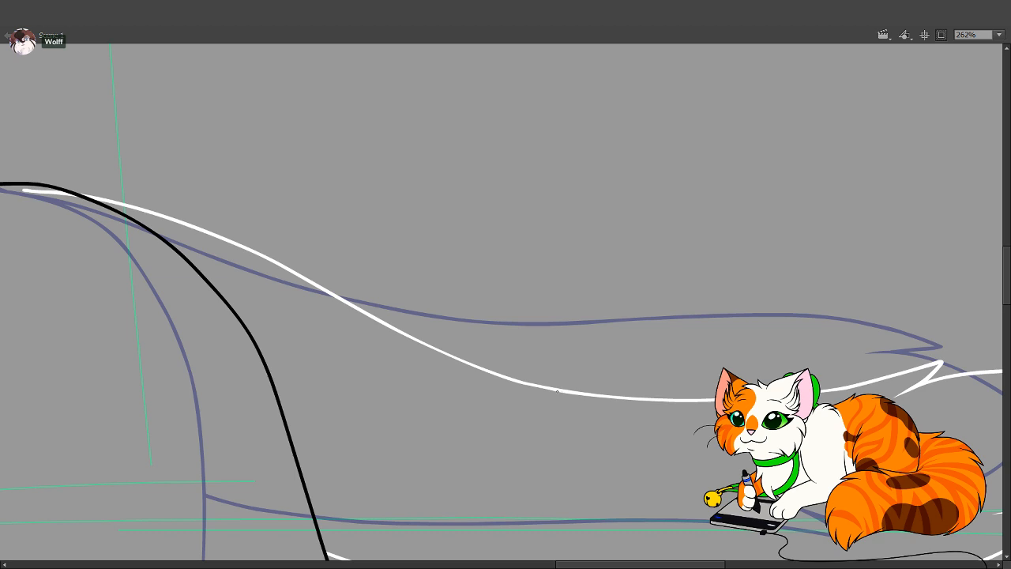
Trim the tail line's overshoot inside the rump, and ink the back line in white from the shoulder to the rump
drag(434, 372, 703, 410)
drag(349, 332, 552, 403)
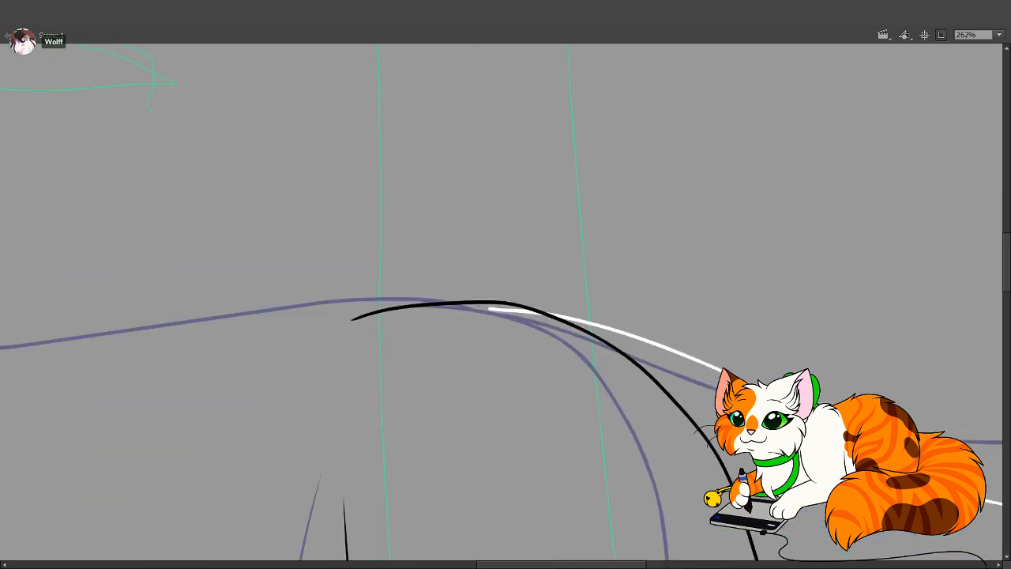
drag(379, 403, 654, 415)
click(108, 96)
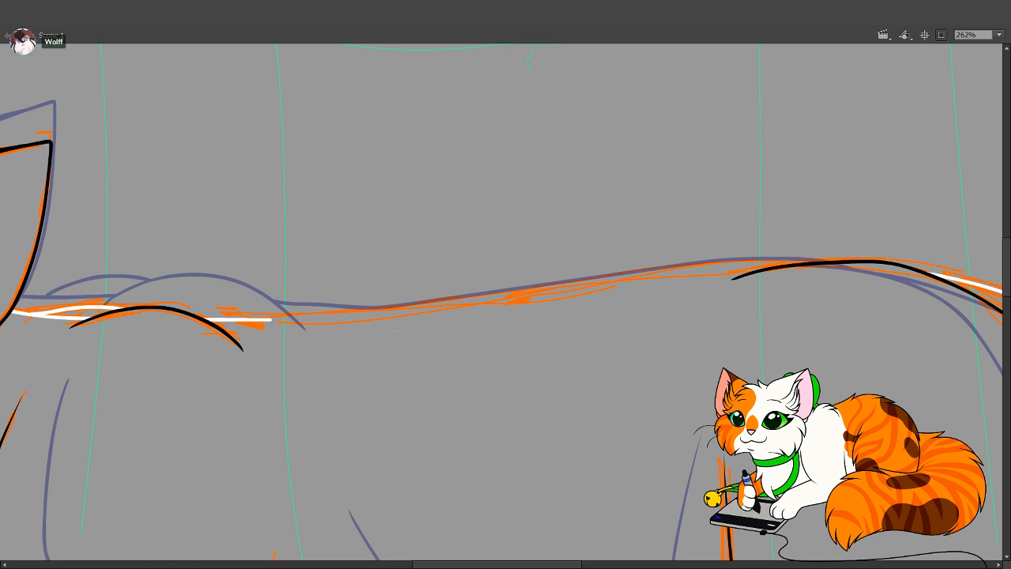
drag(424, 309, 351, 307)
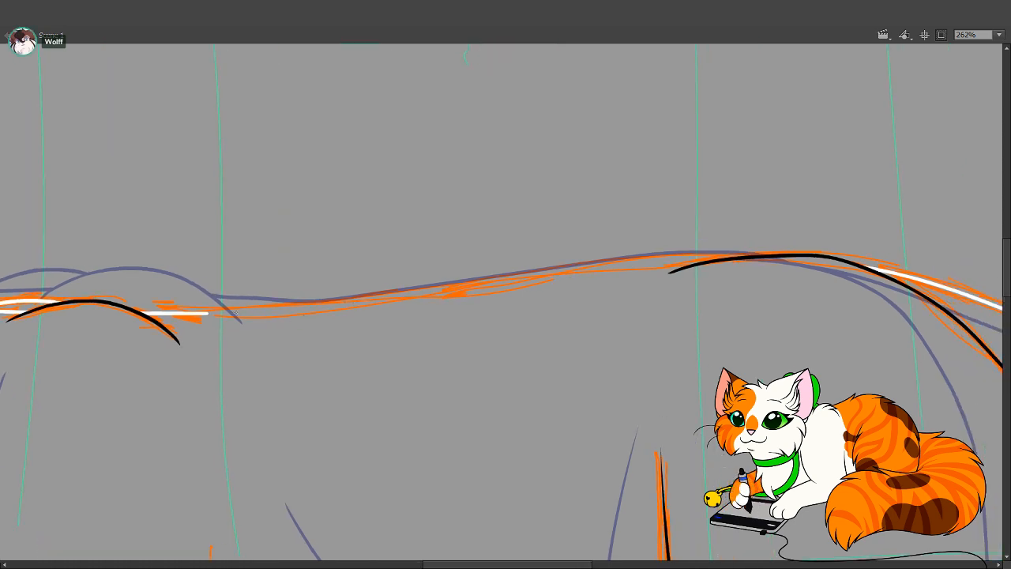
drag(213, 314, 327, 297)
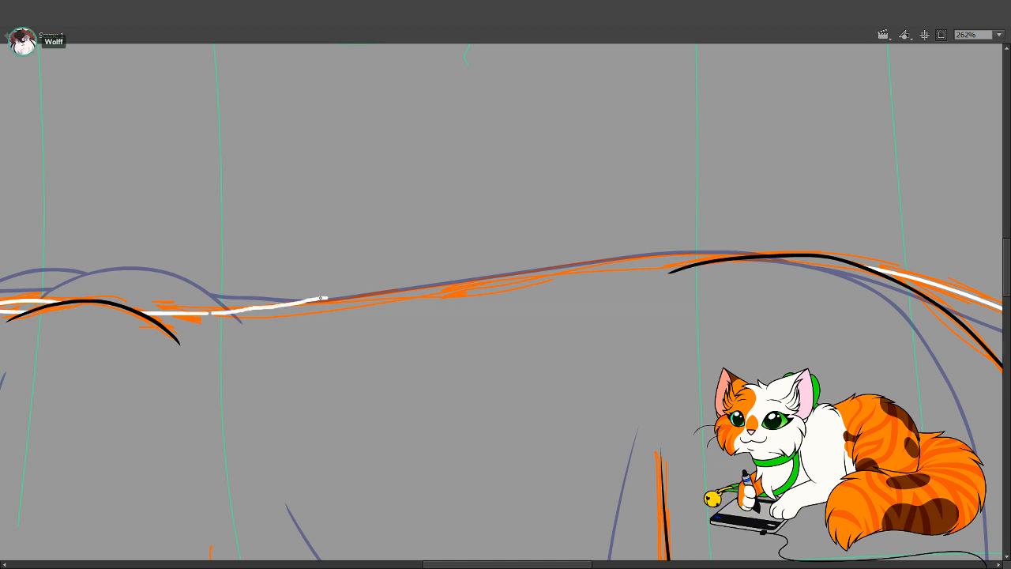
key(ctrl+z)
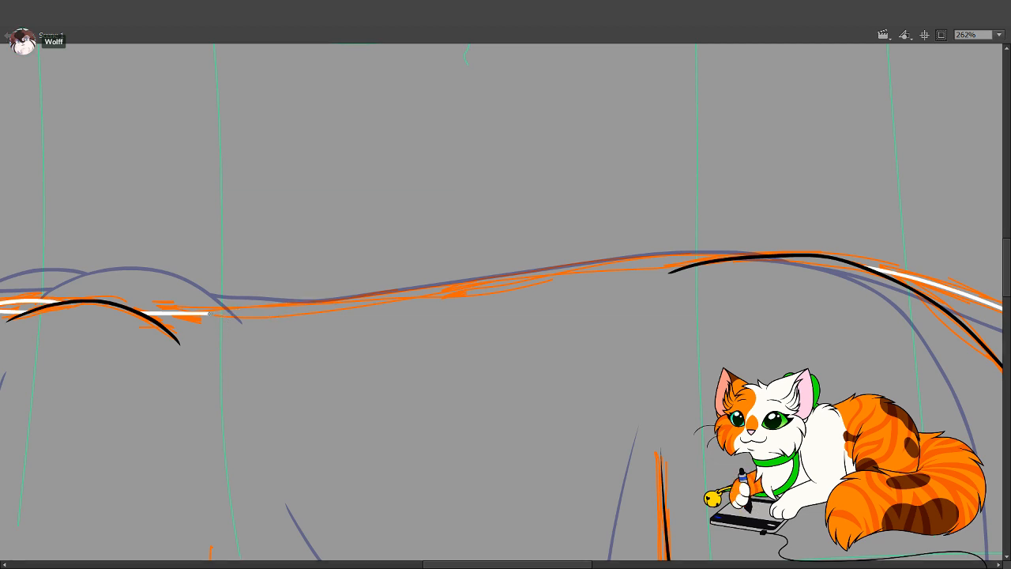
drag(208, 313, 291, 304)
key(ctrl+z)
mouse_move(207, 313)
mouse_down()
mouse_move(635, 257)
mouse_move(782, 251)
mouse_move(856, 277)
mouse_up()
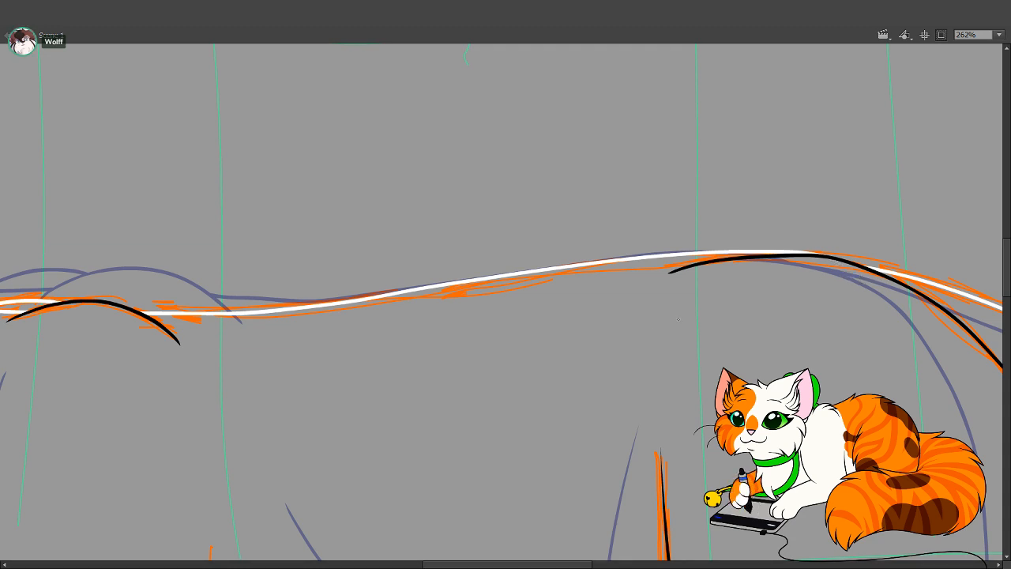
drag(861, 256, 702, 292)
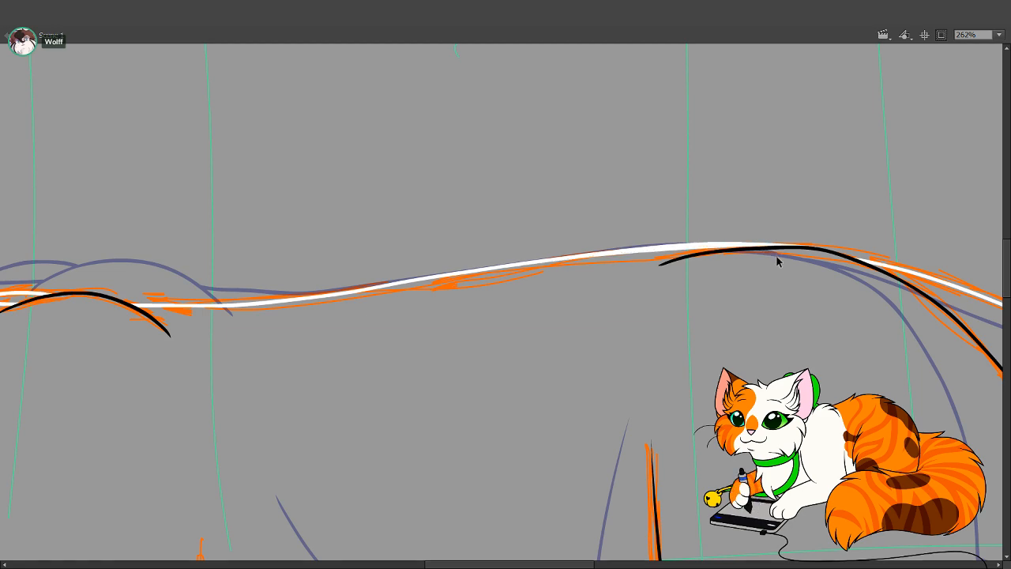
Examine the inked lines across the cat's head, legs, belly and tail against the sketch for missing parts
drag(478, 305, 774, 310)
drag(474, 284, 800, 229)
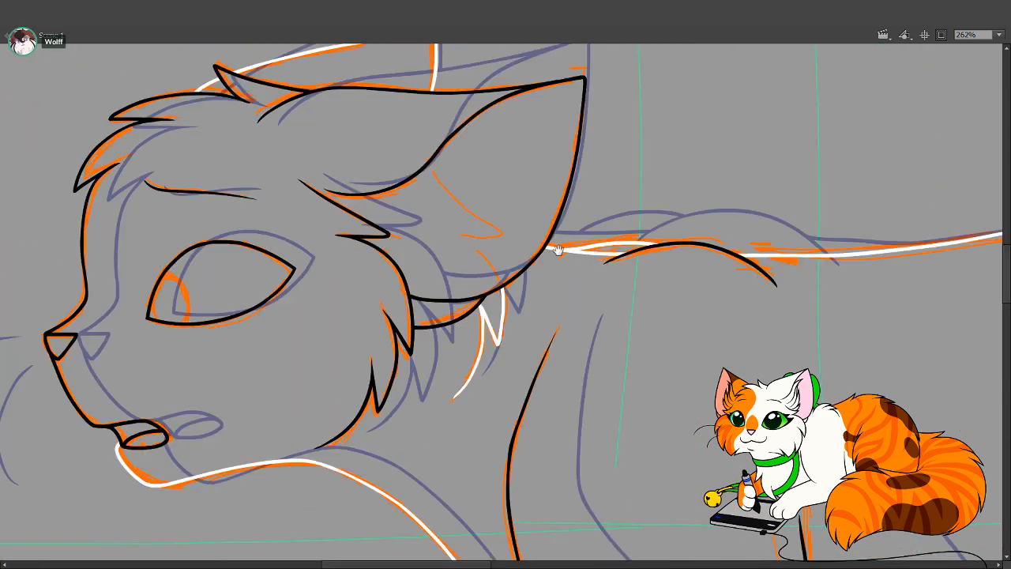
drag(509, 238, 496, 260)
drag(494, 427, 492, 264)
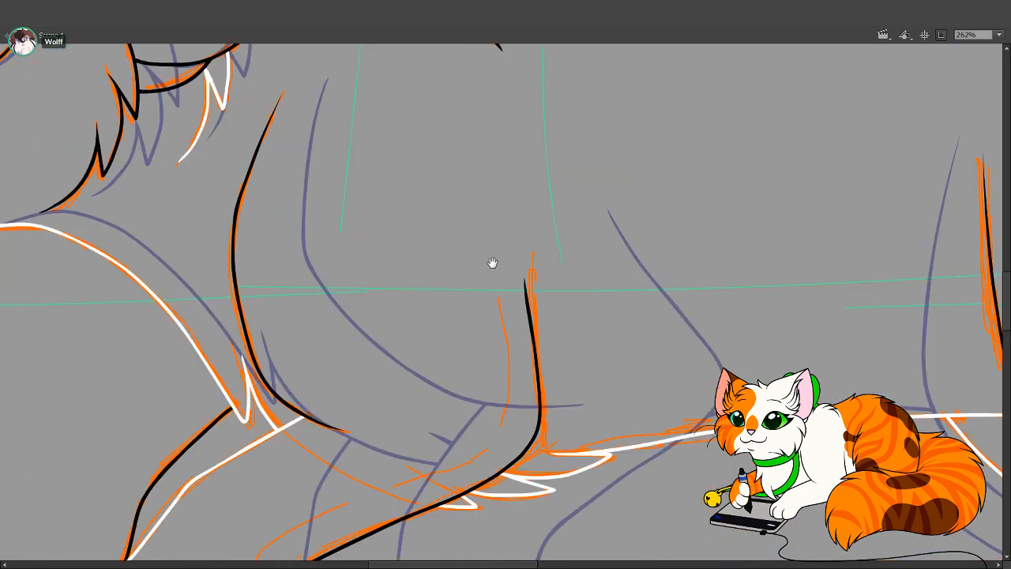
drag(537, 443, 536, 285)
drag(587, 317, 291, 298)
drag(560, 366, 407, 540)
drag(609, 273, 548, 395)
drag(581, 280, 473, 379)
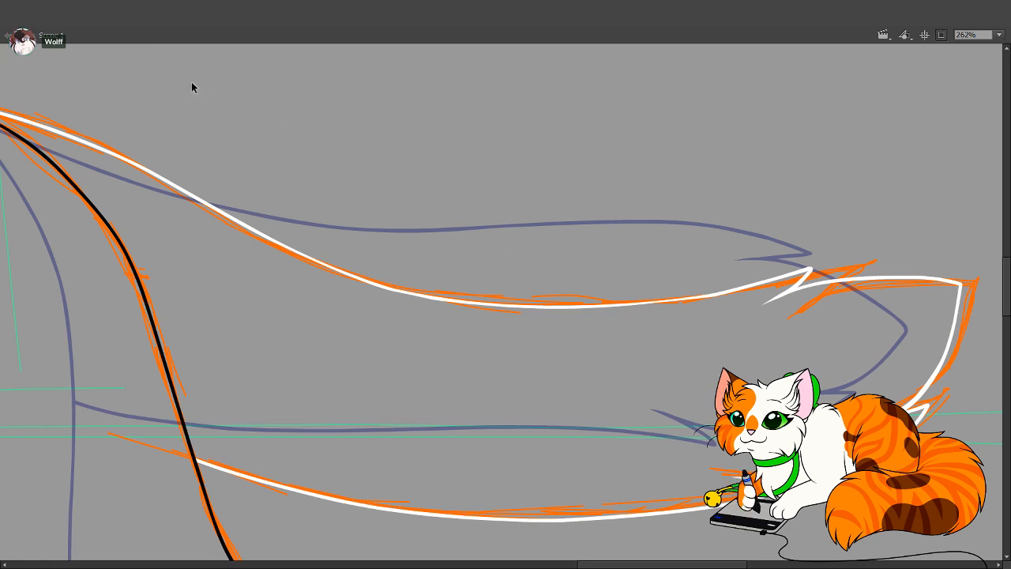
Recolor all of this frame's line art black and advance to the next frame
key(ctrl+a)
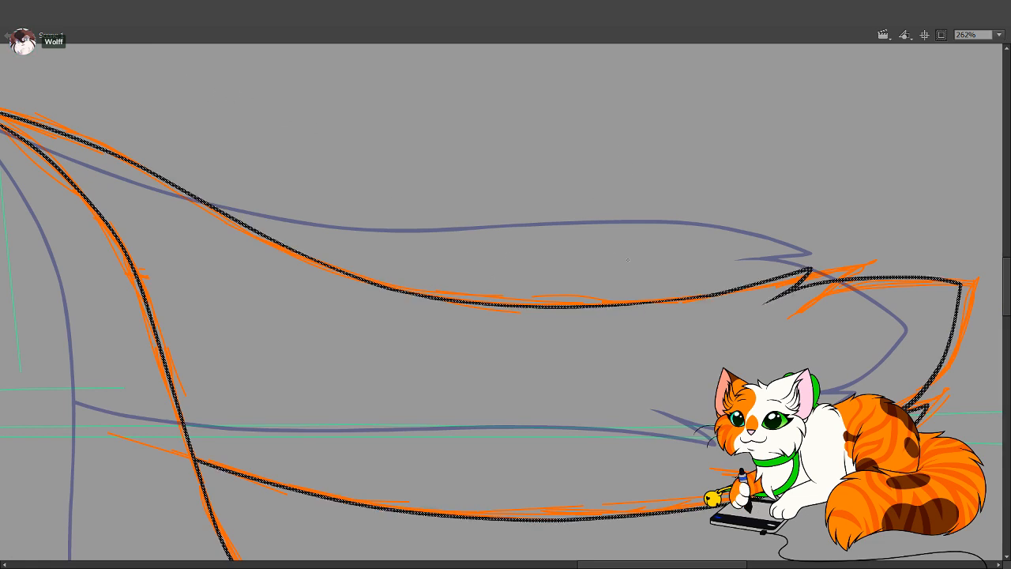
drag(623, 250, 628, 249)
key(b)
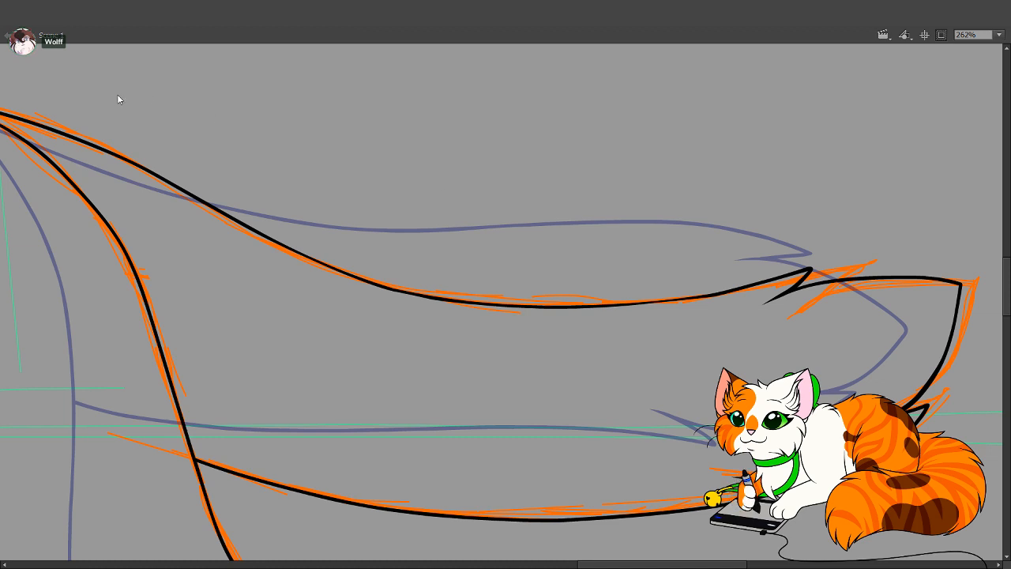
key(period)
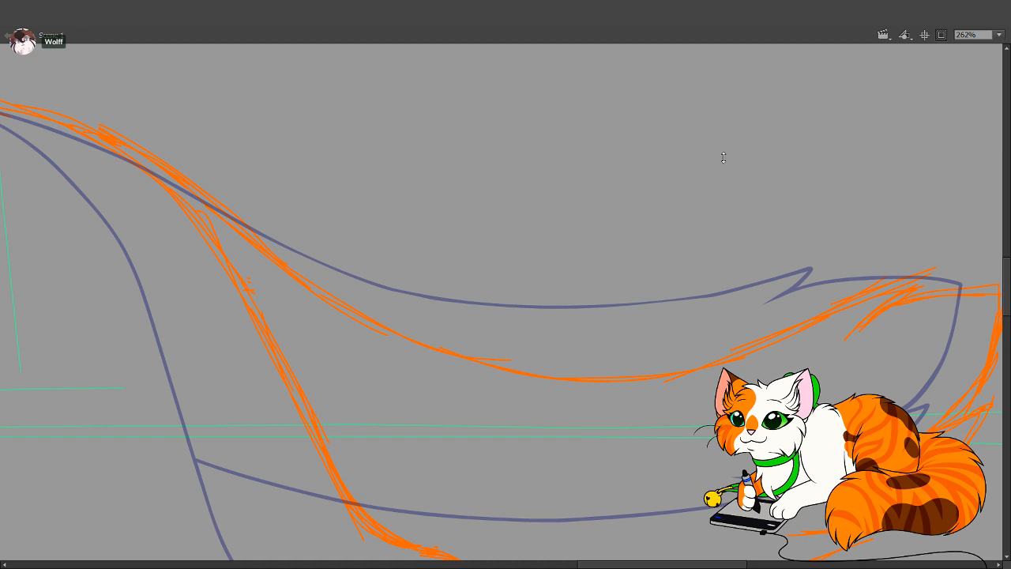
Ink the near hind leg's thigh line in black, curving from the flank down and back to the hock
drag(327, 413, 683, 282)
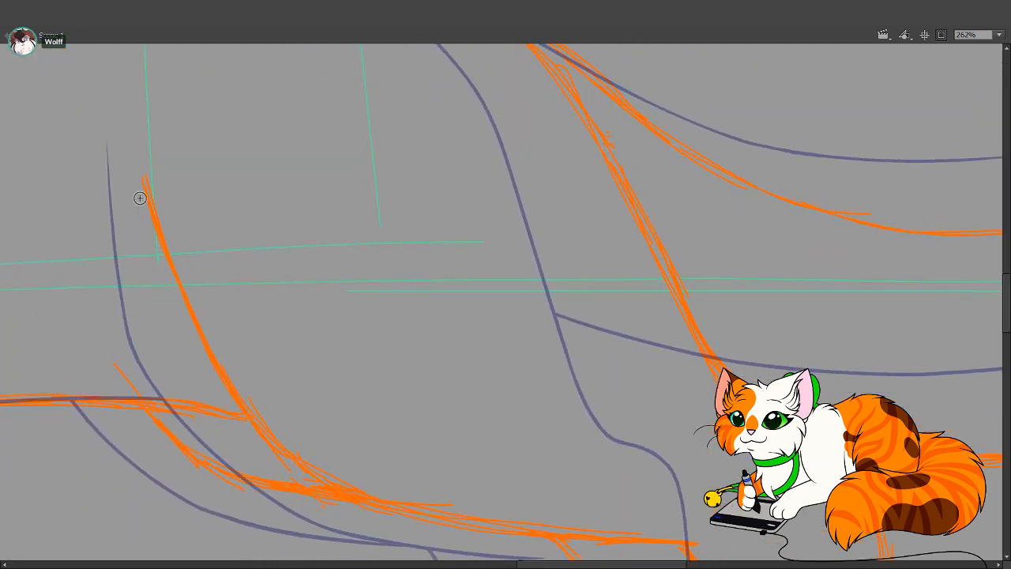
mouse_move(143, 177)
mouse_down()
mouse_move(212, 353)
mouse_move(266, 424)
mouse_move(323, 471)
mouse_move(451, 518)
mouse_move(691, 544)
mouse_up()
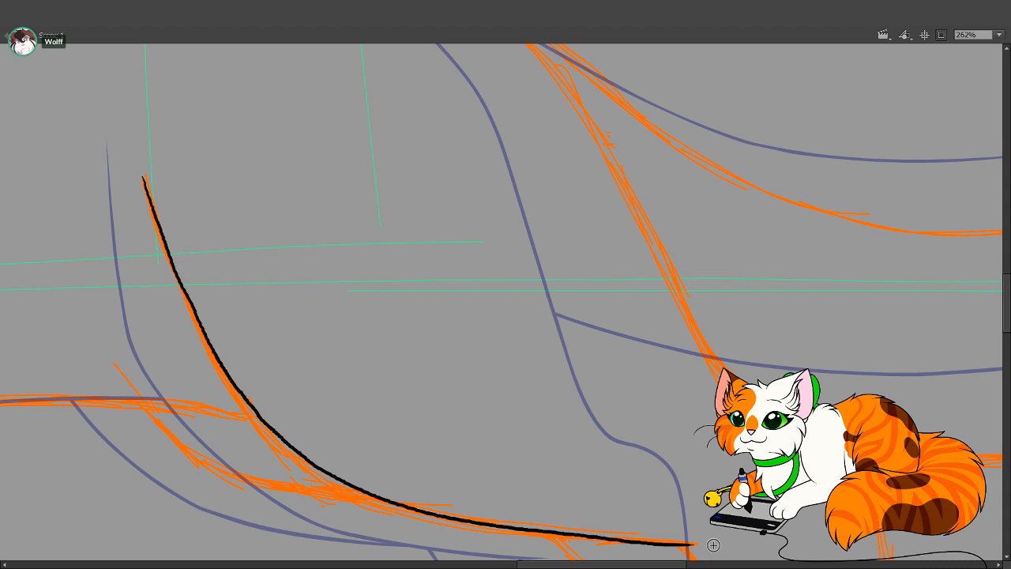
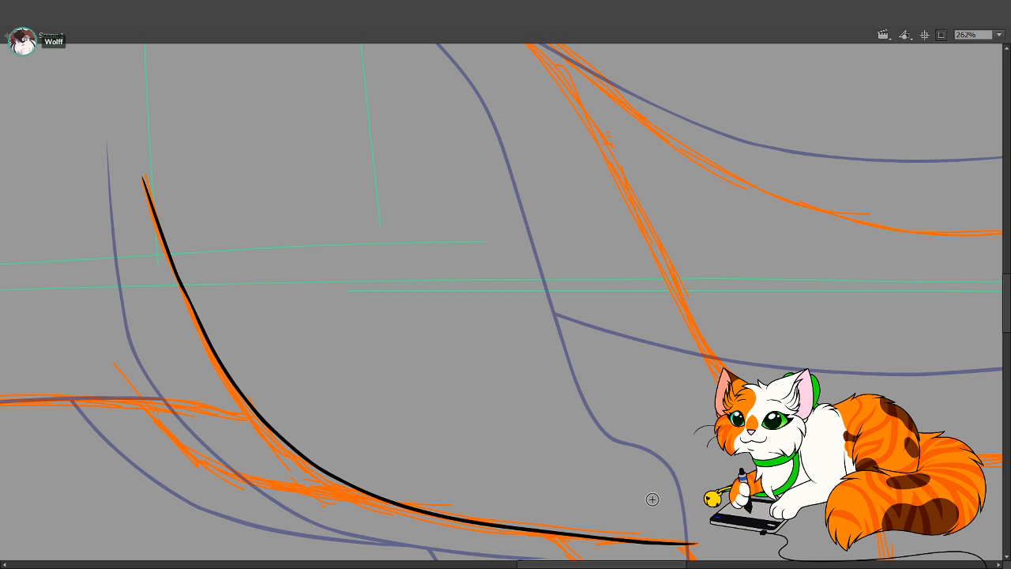
mouse_move(260, 304)
mouse_down()
mouse_move(332, 357)
mouse_move(367, 373)
mouse_up()
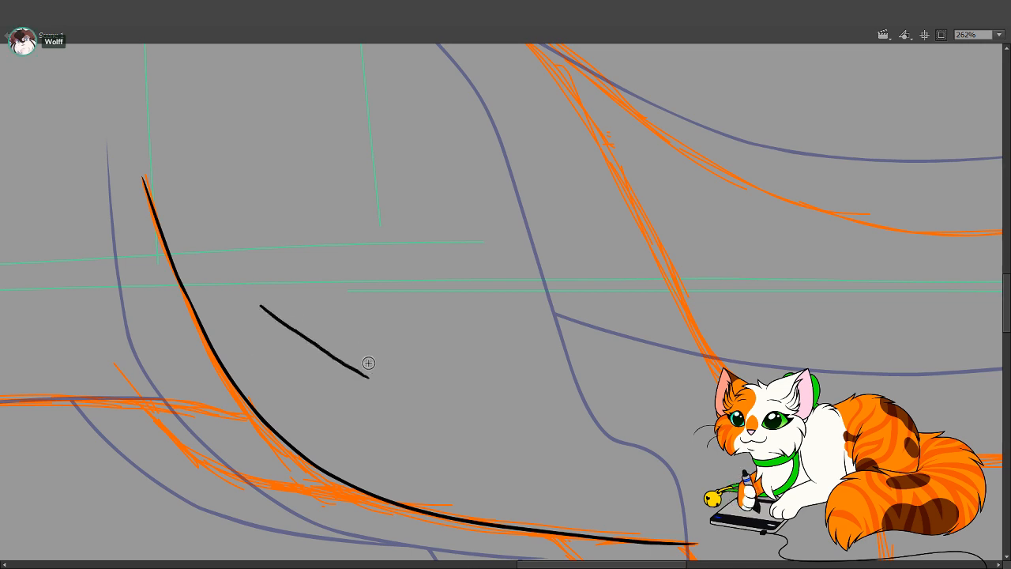
key(ctrl+z)
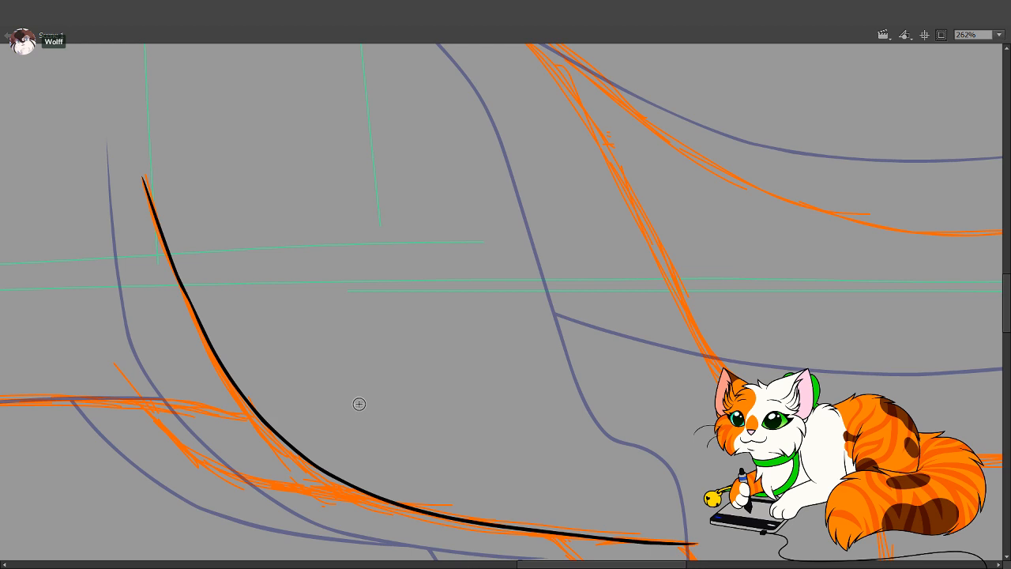
drag(367, 396, 389, 387)
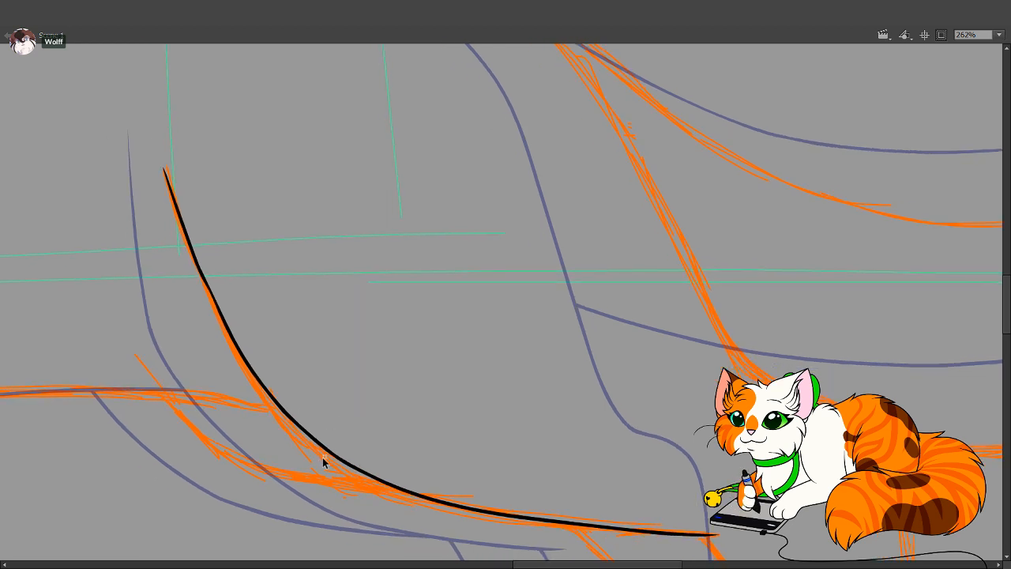
drag(322, 457, 358, 479)
key(ctrl+z)
key(ctrl+z)
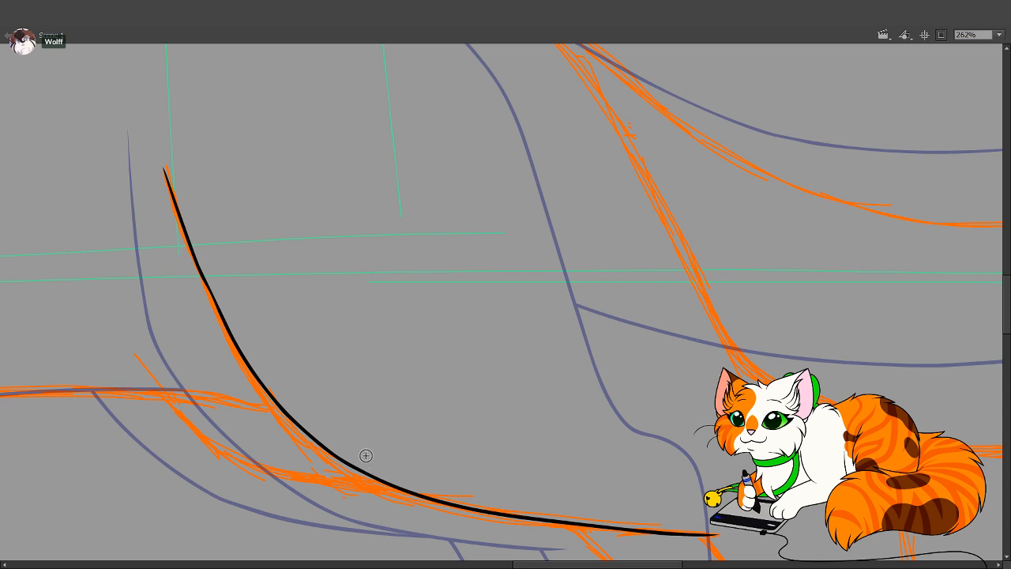
Hide the orange sketch and reshape the black thigh line's edges to even out its upper part and lower bend
click(137, 107)
mouse_move(211, 295)
mouse_down()
mouse_move(218, 310)
mouse_move(200, 282)
mouse_move(206, 290)
mouse_up()
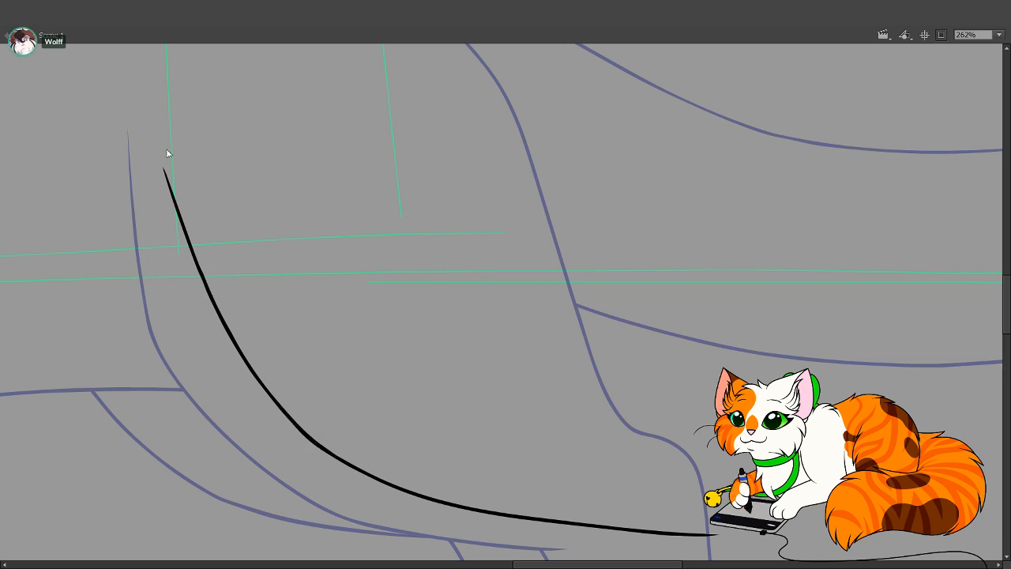
drag(395, 487, 360, 424)
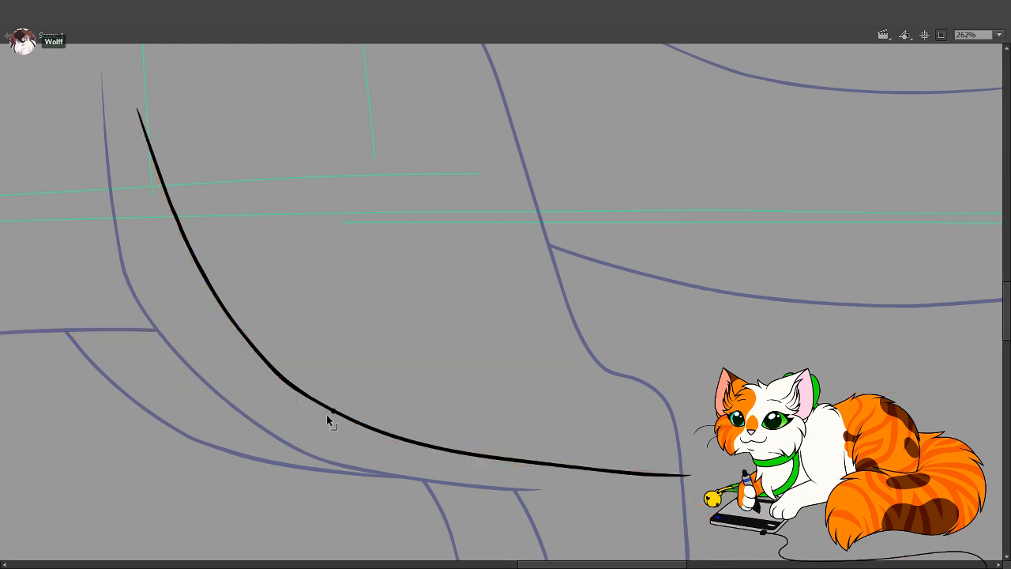
mouse_move(314, 401)
mouse_down()
mouse_move(333, 411)
mouse_move(332, 424)
mouse_move(376, 440)
mouse_up()
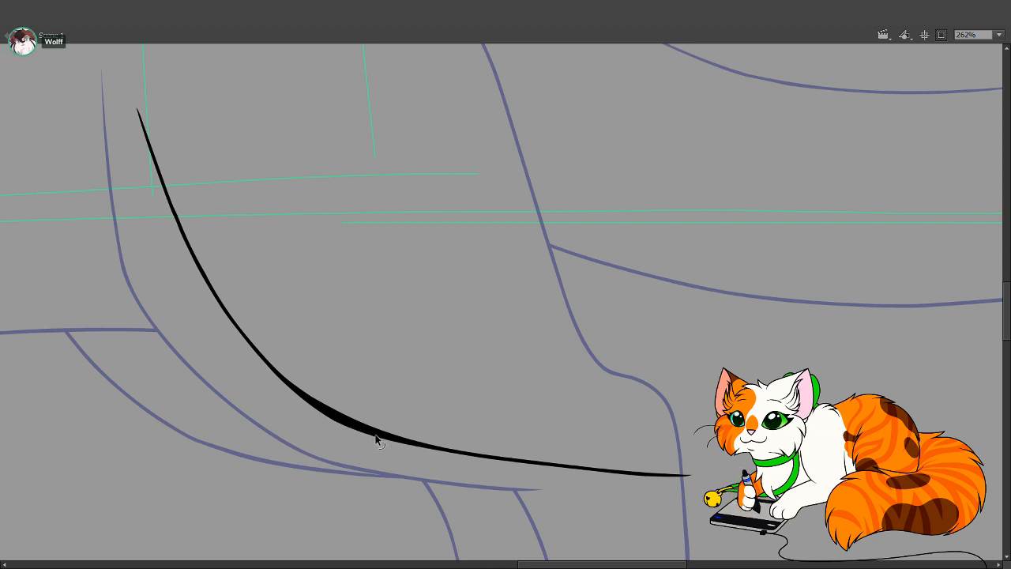
Thin out the thick bend of the long black belly curve and adjust its upper tip to follow the rough sketch
mouse_move(324, 403)
mouse_down()
mouse_move(408, 442)
mouse_move(305, 401)
mouse_up()
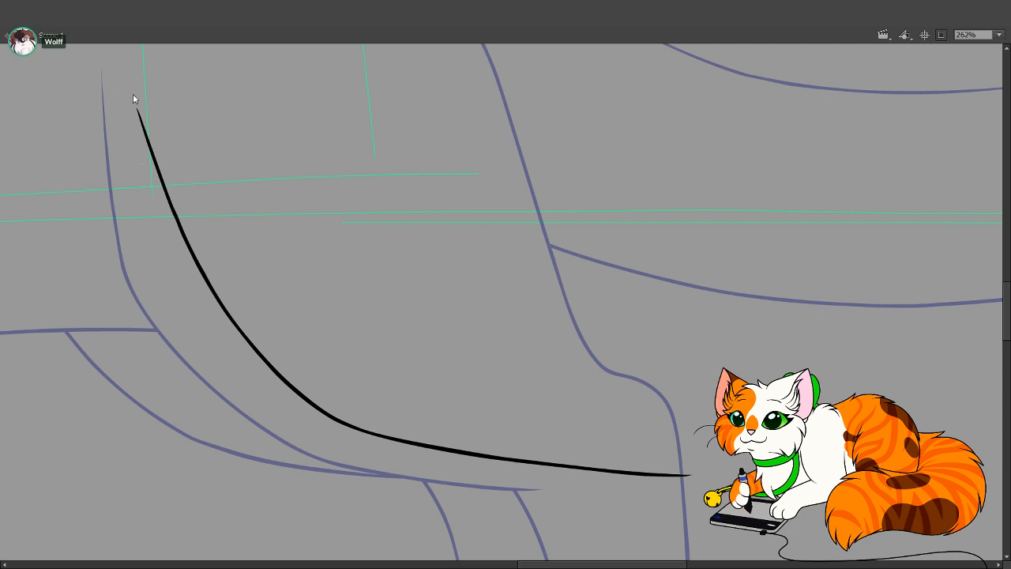
key(b)
key(space)
drag(386, 443, 392, 510)
drag(382, 291, 376, 484)
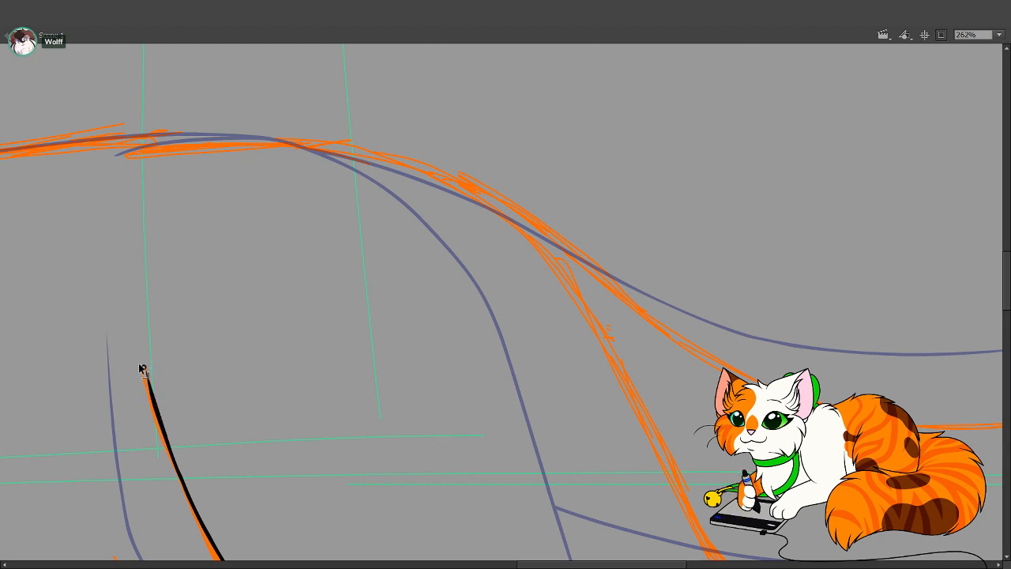
key(ctrl+z)
key(ctrl+z)
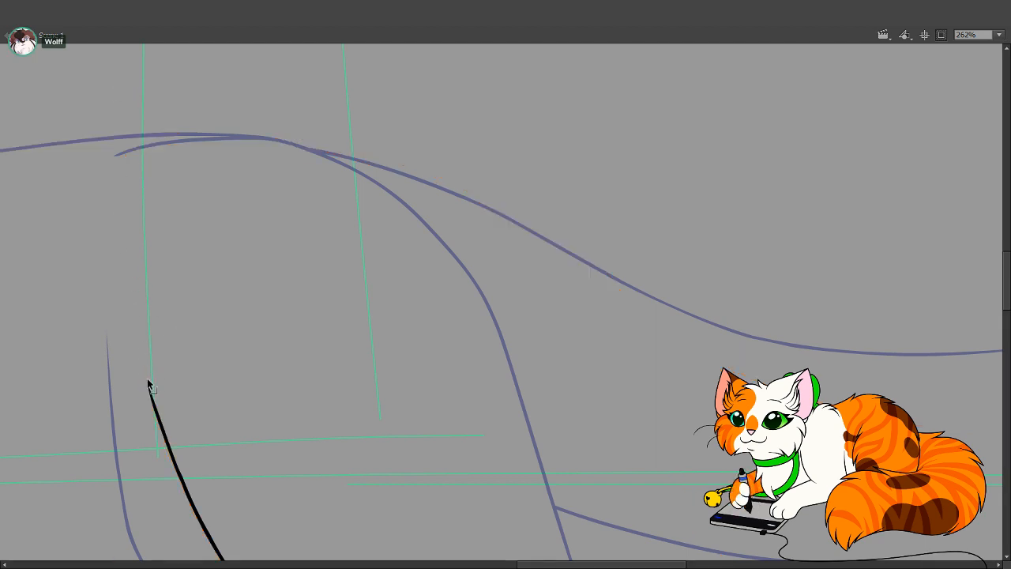
drag(147, 378, 144, 371)
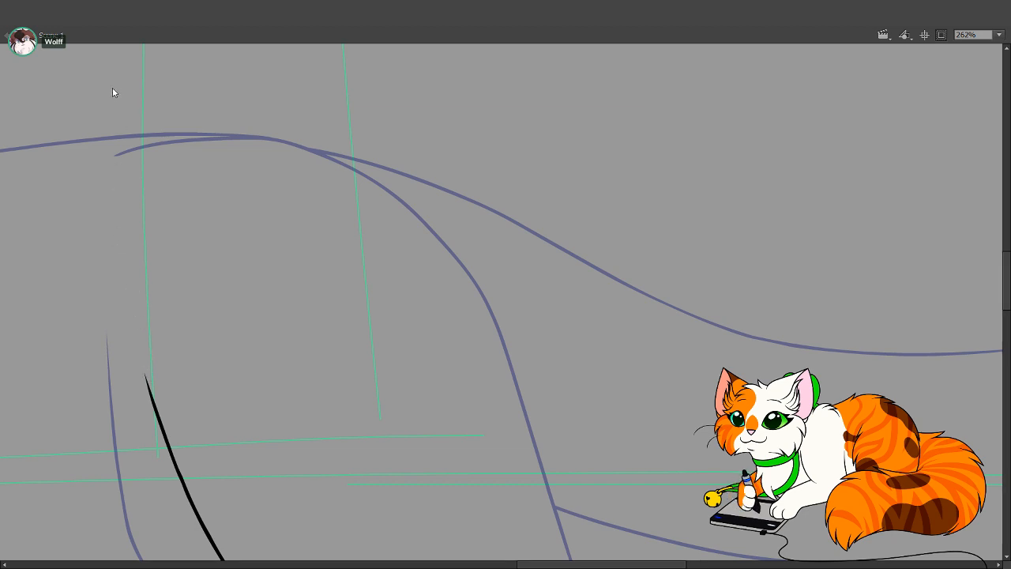
key(b)
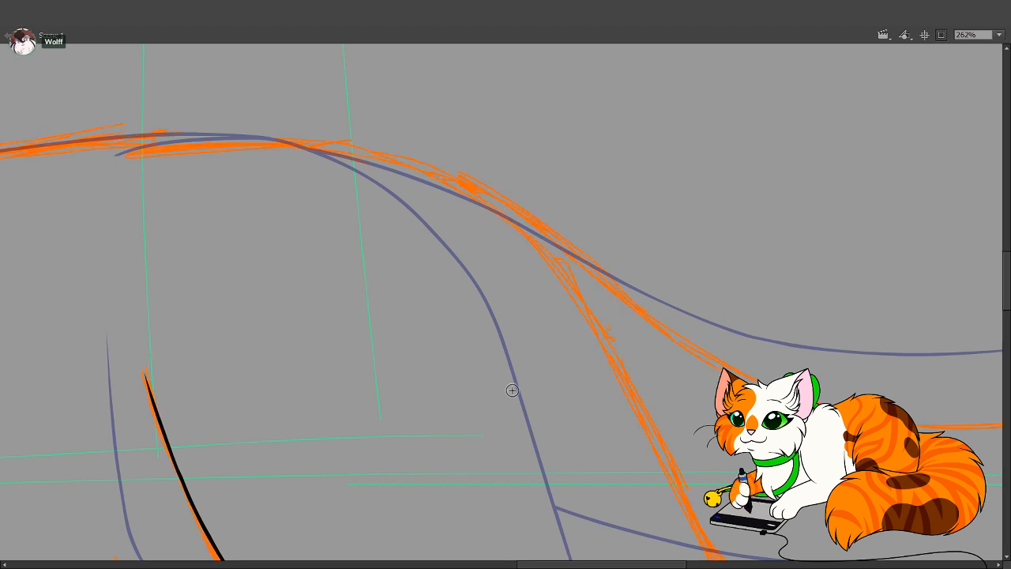
drag(451, 385, 408, 437)
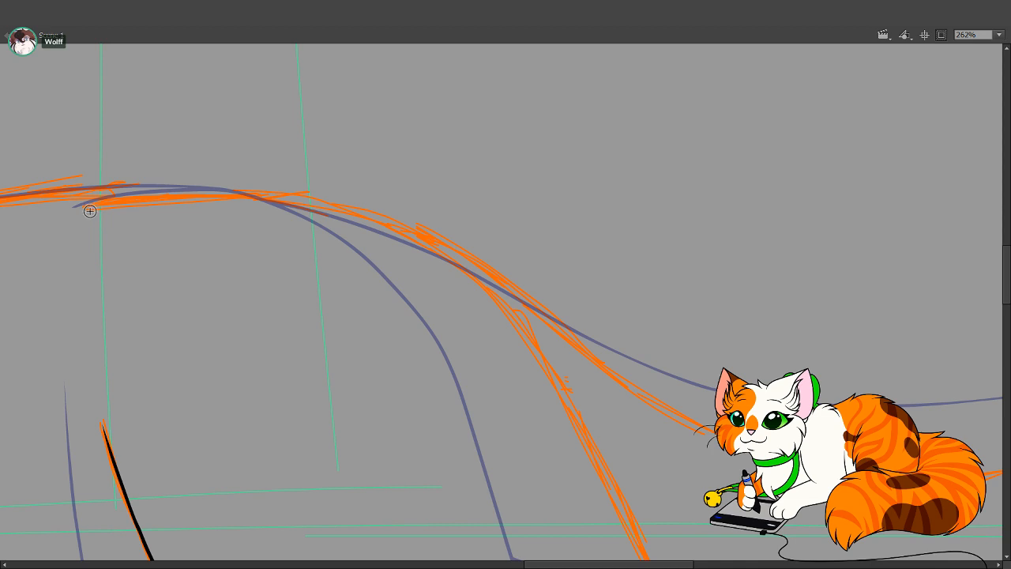
mouse_move(90, 211)
mouse_down()
mouse_move(133, 196)
mouse_move(259, 185)
mouse_move(326, 194)
mouse_move(417, 237)
mouse_move(493, 286)
mouse_move(538, 338)
mouse_move(647, 557)
mouse_up()
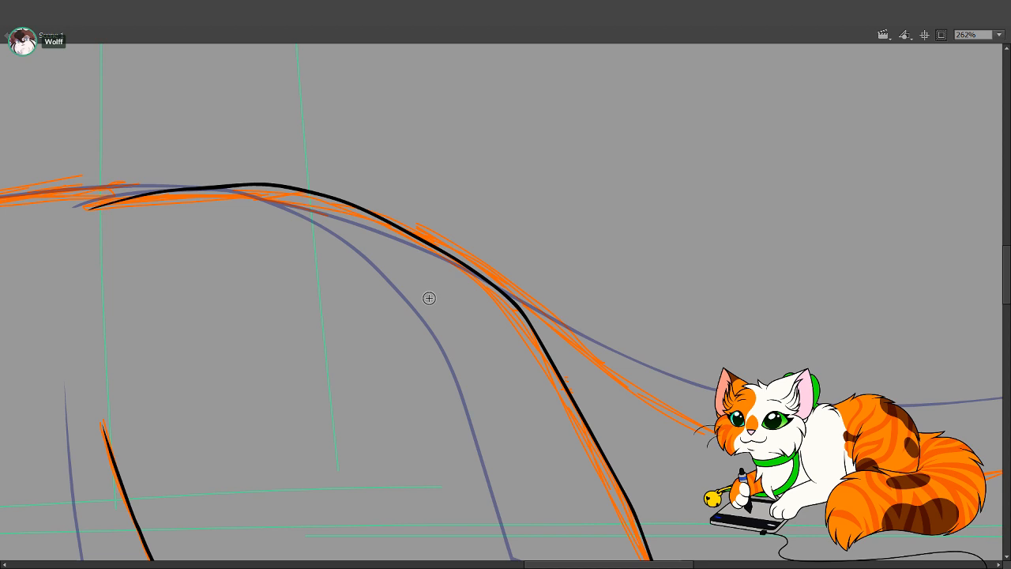
click(278, 194)
key(Delete)
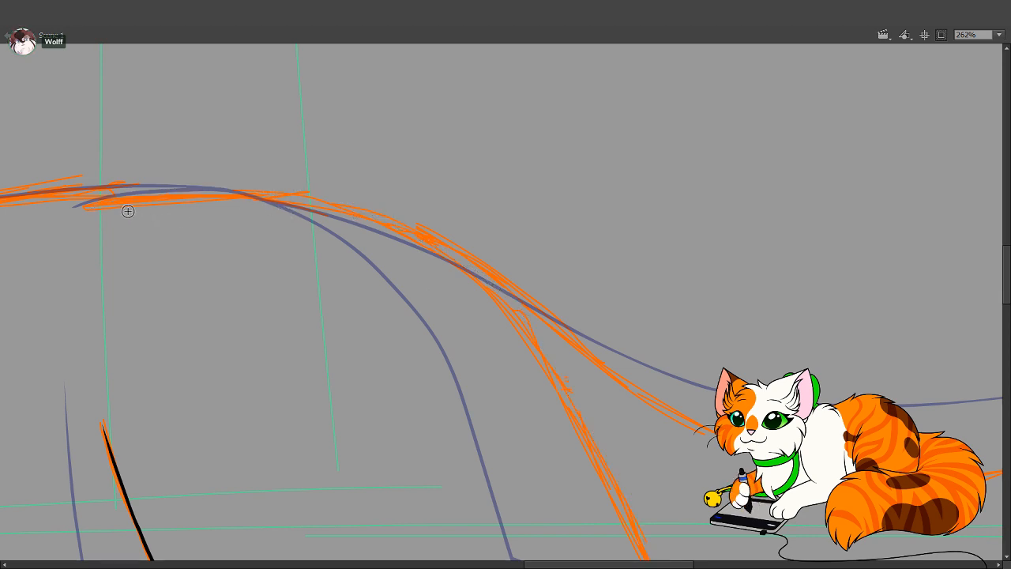
drag(84, 209, 271, 194)
key(ctrl+z)
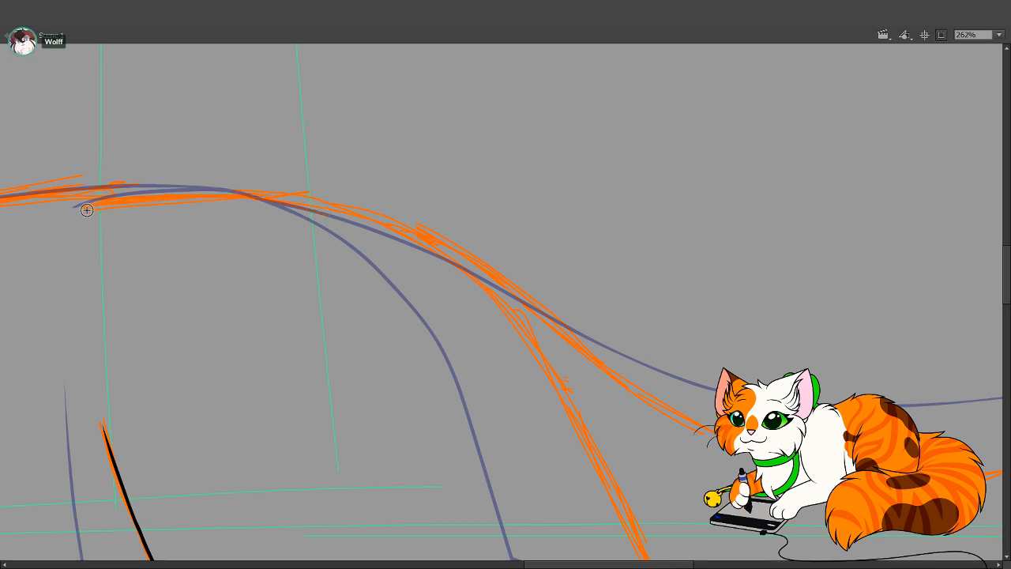
drag(85, 209, 183, 187)
key(ctrl+z)
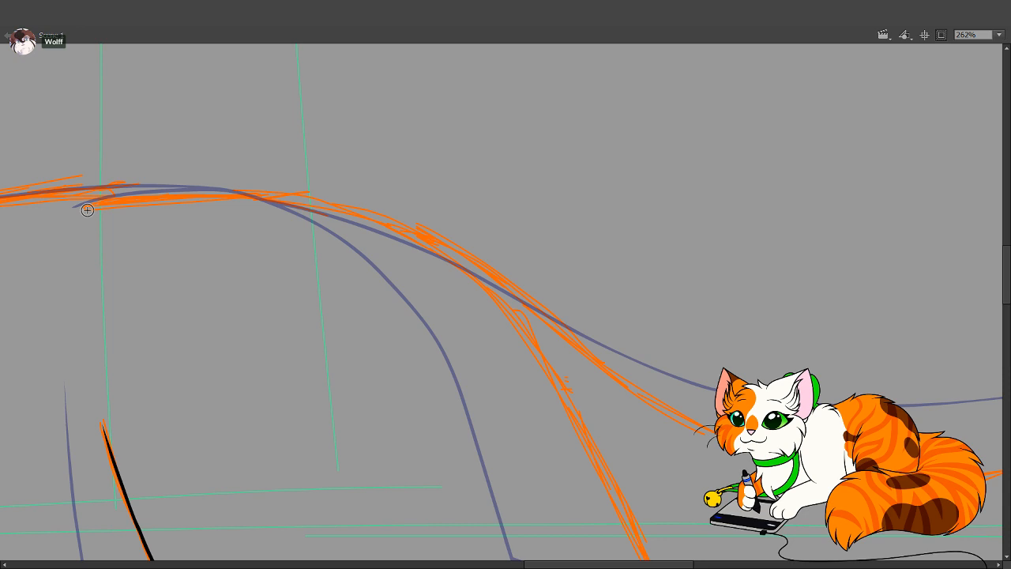
Ink a black contour along the sketched back, over the rump and down the upper rear edge of the hind leg
mouse_move(85, 210)
mouse_down()
mouse_move(194, 188)
mouse_move(282, 188)
mouse_move(373, 218)
mouse_move(448, 259)
mouse_move(537, 348)
mouse_move(643, 557)
mouse_up()
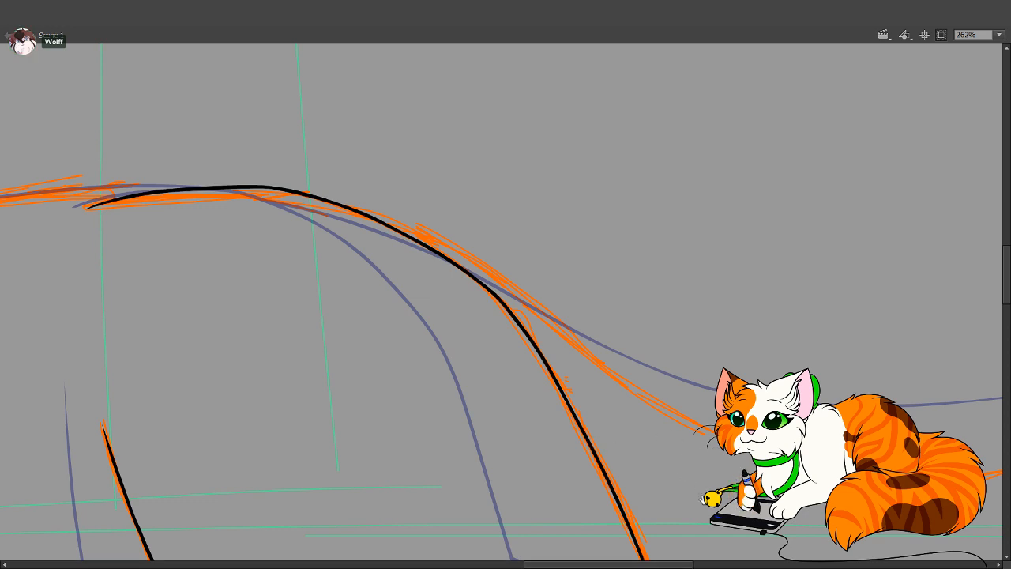
Ink the near hind paw in black from the second toe line along the sole, around the heel and up the leg's rear edge
drag(699, 490, 603, 242)
drag(608, 384, 510, 286)
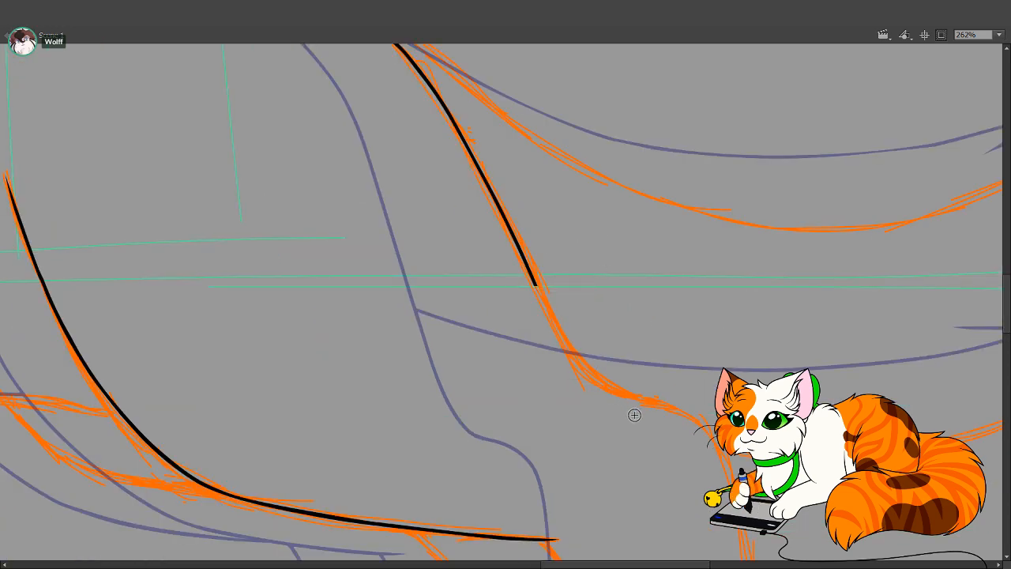
drag(666, 357, 526, 123)
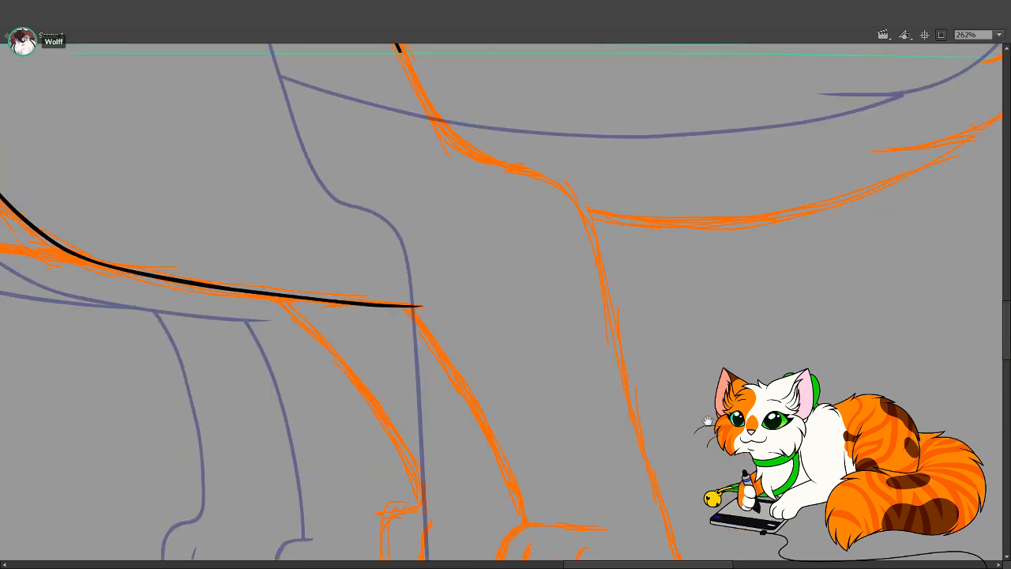
drag(708, 421, 654, 309)
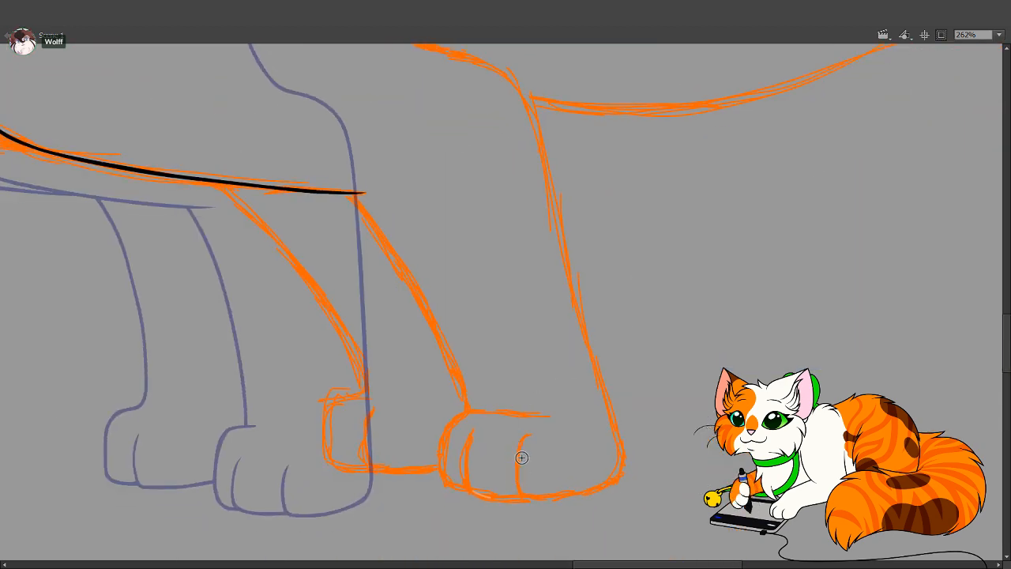
mouse_move(518, 449)
mouse_down()
mouse_move(520, 499)
mouse_move(576, 495)
mouse_up()
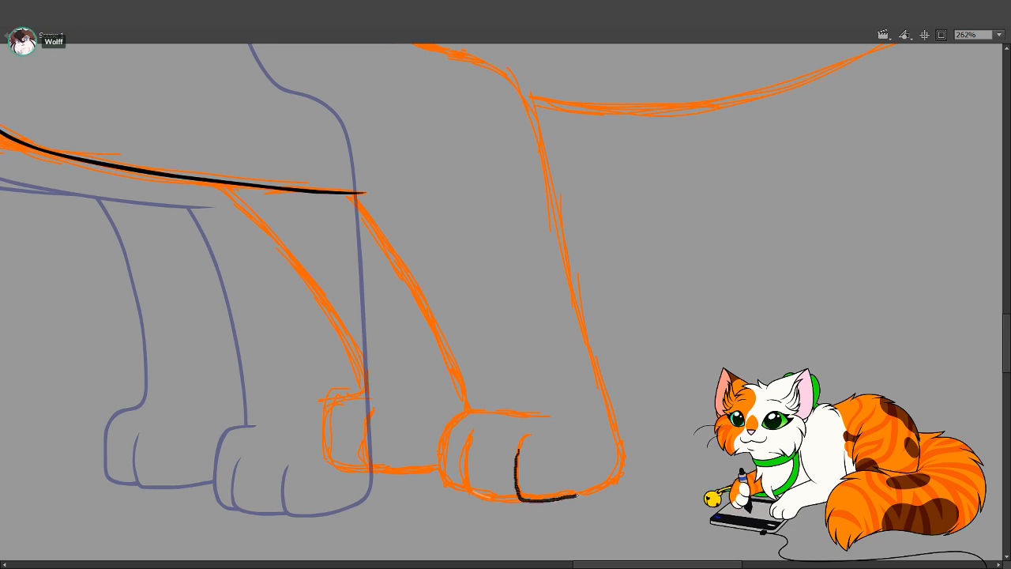
drag(616, 429, 533, 128)
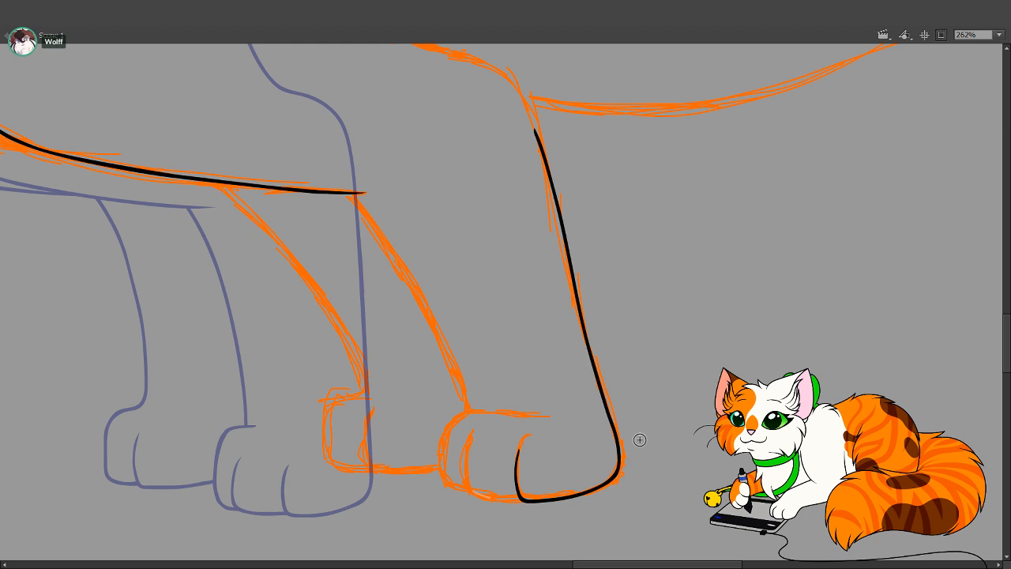
Reshape the heel of the inked hind paw into a thin, even curve set slightly inside the sketch
drag(616, 440, 572, 493)
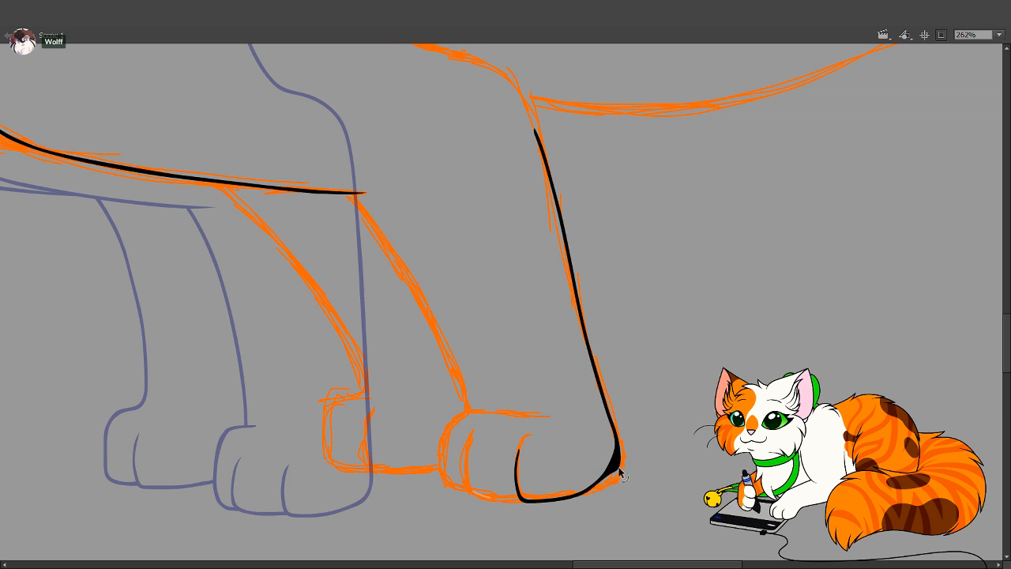
mouse_move(596, 486)
mouse_down()
mouse_move(606, 480)
mouse_move(592, 491)
mouse_up()
mouse_move(615, 460)
mouse_down()
mouse_move(603, 466)
mouse_move(610, 438)
mouse_move(602, 473)
mouse_up()
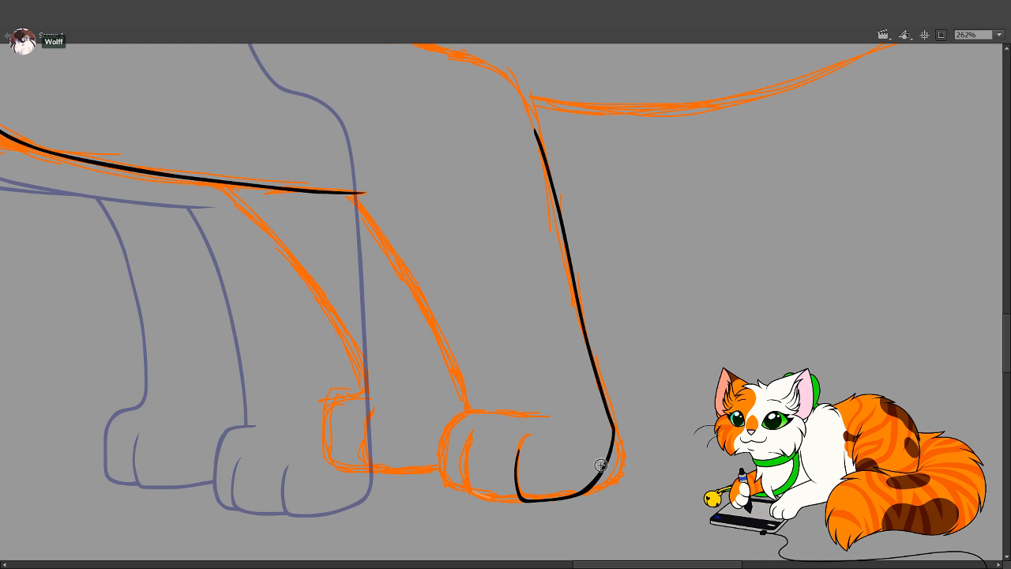
drag(591, 496, 583, 495)
drag(598, 347, 603, 359)
drag(510, 412, 512, 422)
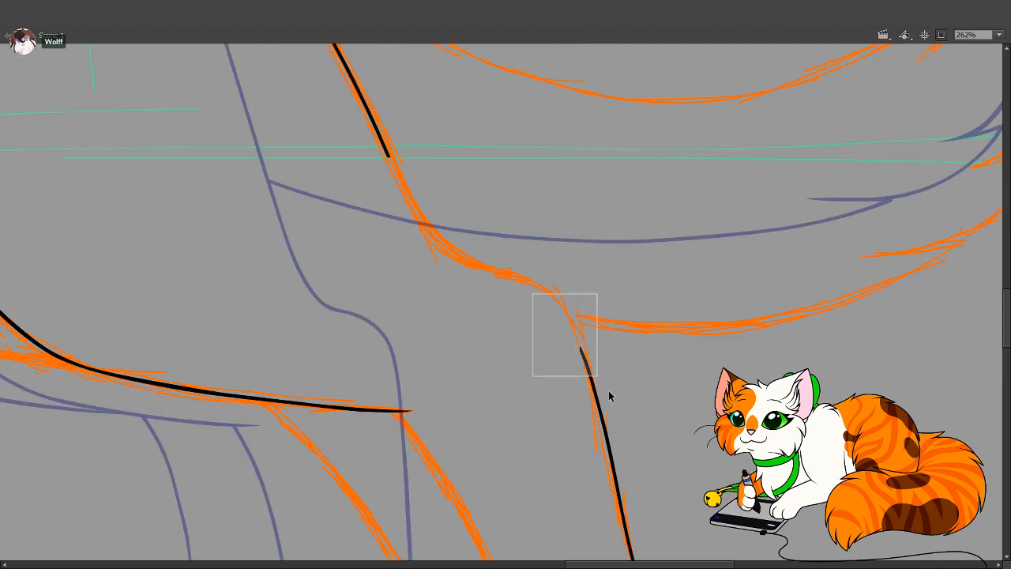
Draw the missing black stretch around the hock, linking the upper rear leg contour with the lower leg line
drag(587, 383, 573, 435)
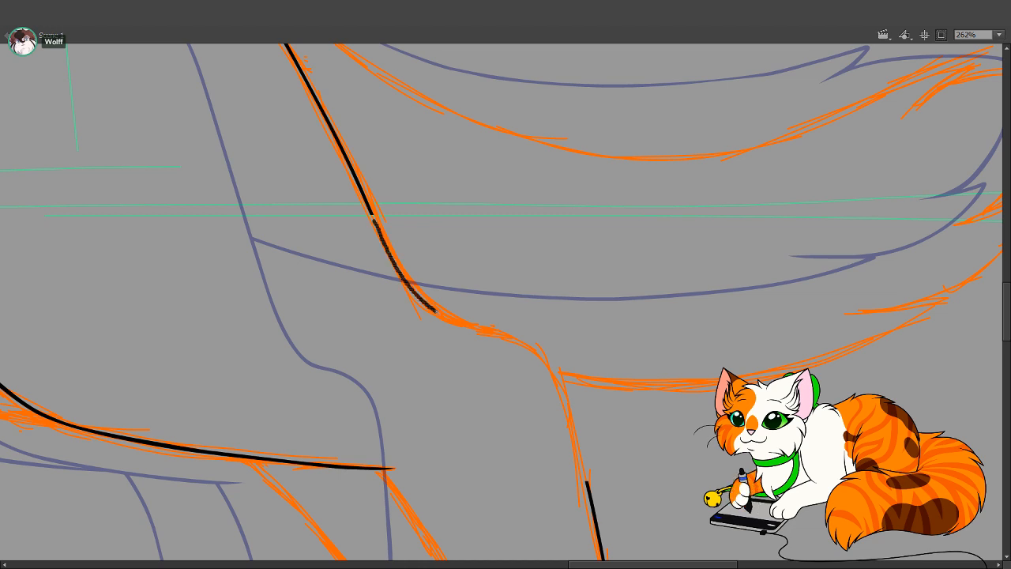
drag(469, 323, 510, 336)
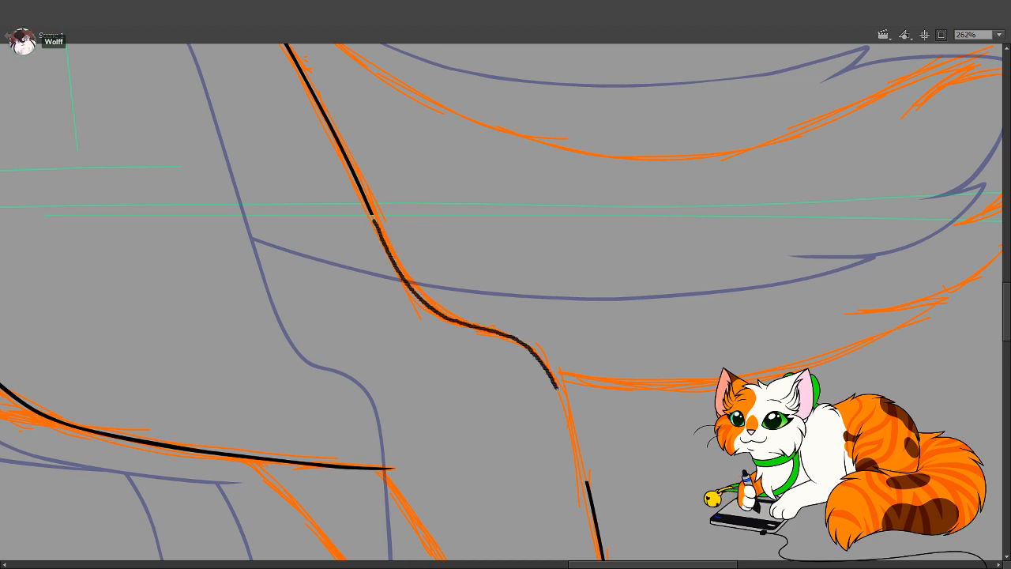
drag(557, 387, 586, 474)
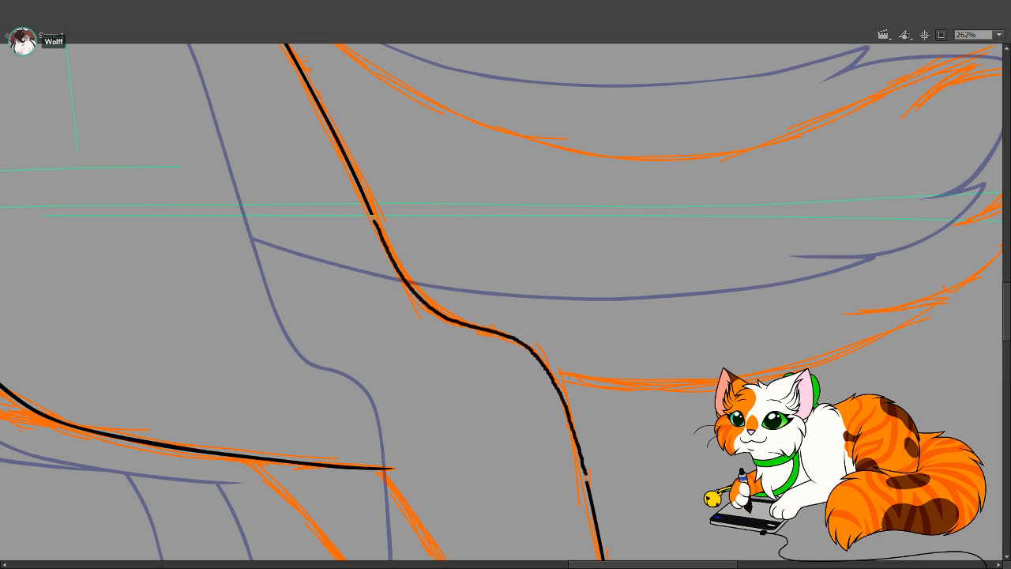
Smooth the hock contour and close the gaps where it meets the upper and lower rear leg lines
mouse_move(533, 350)
mouse_down()
mouse_move(571, 423)
mouse_move(566, 411)
mouse_up()
key(v)
key(b)
key(b)
key(b)
drag(524, 347, 534, 349)
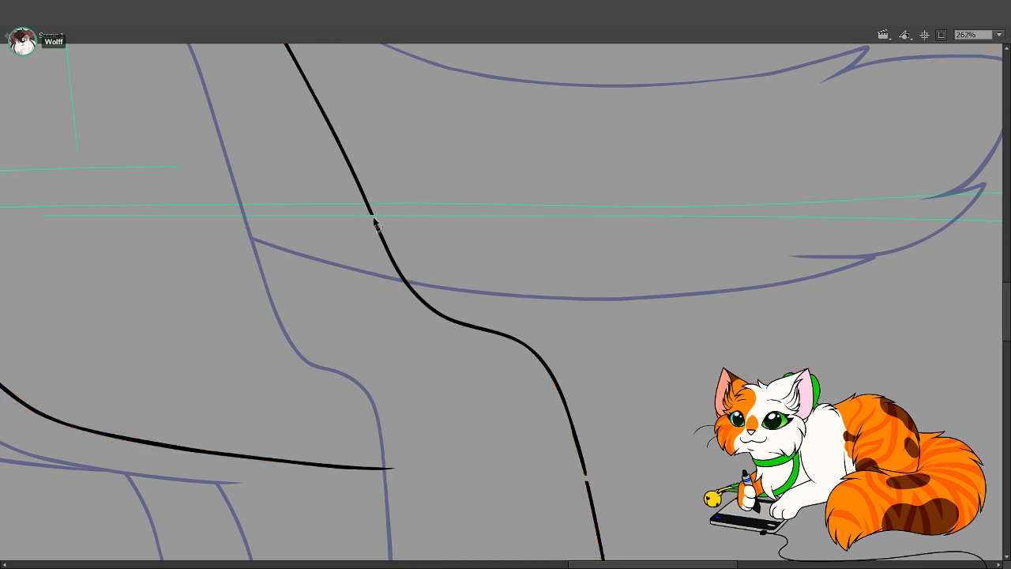
drag(373, 214, 383, 228)
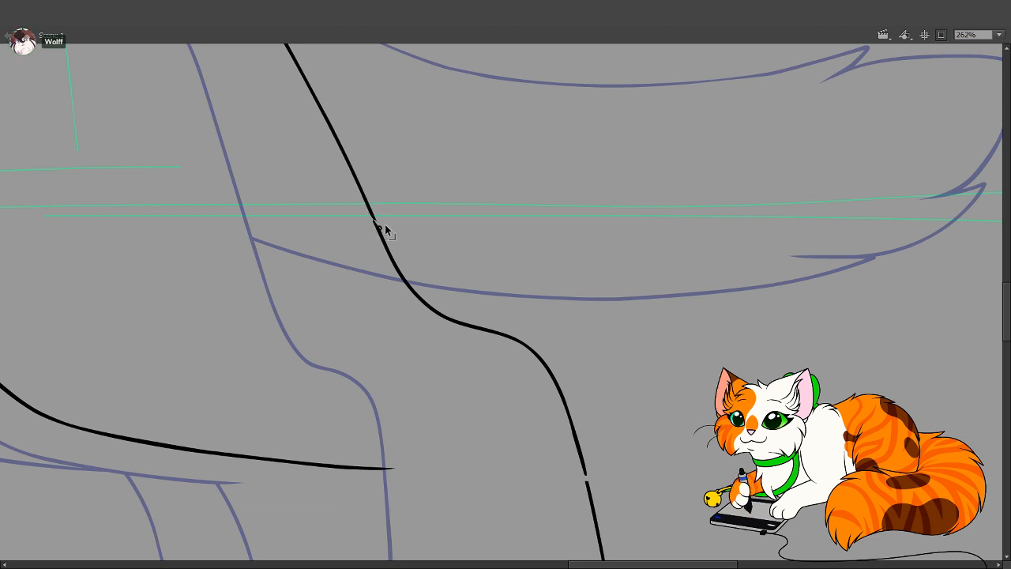
drag(654, 460, 608, 361)
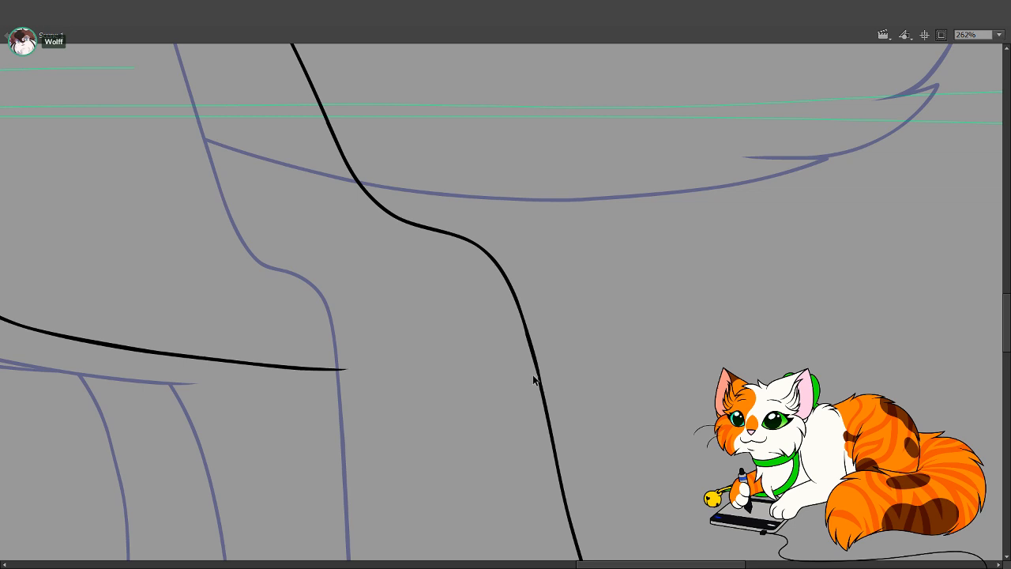
Draw the first toe of the near hind paw in white along the sketch, ending at the black second toe line
drag(508, 304, 576, 450)
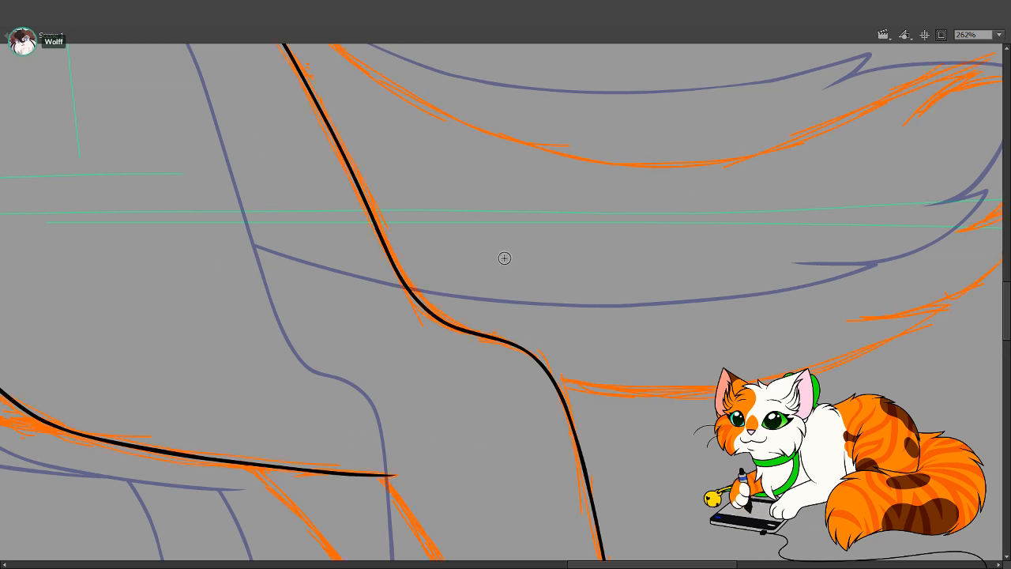
drag(528, 303, 535, 519)
scroll(505, 347, down, 5)
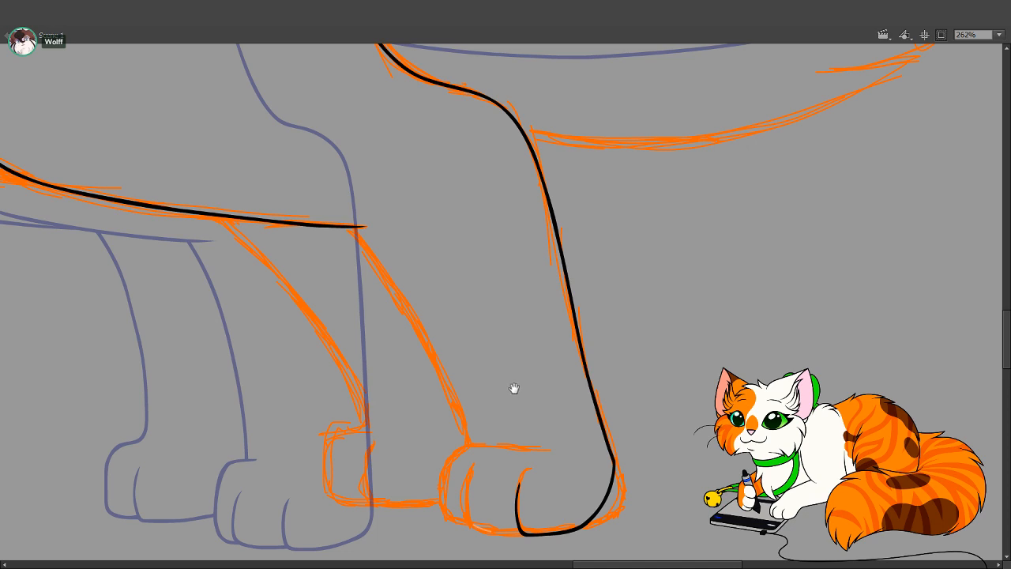
scroll(512, 433, down, 1)
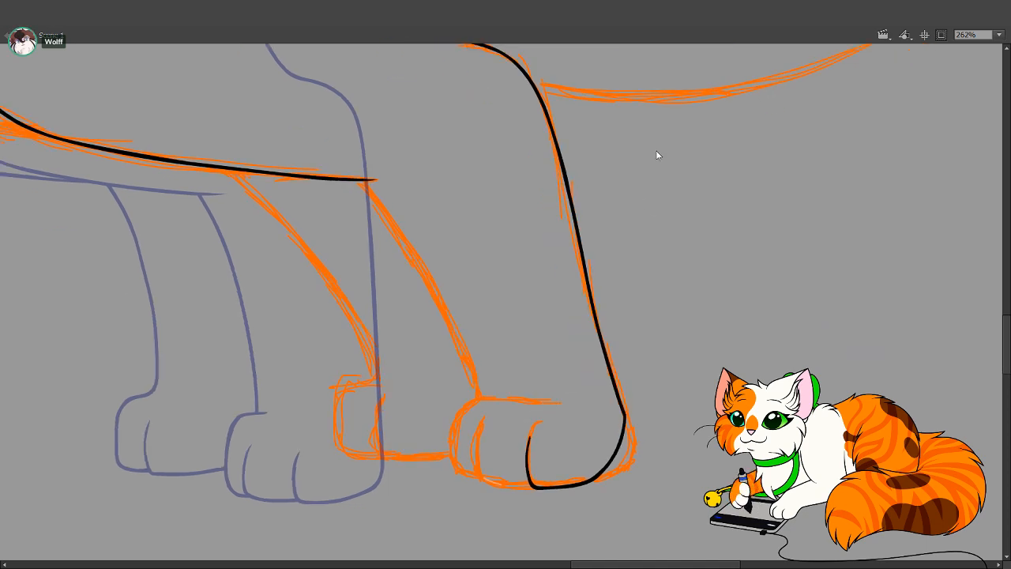
drag(479, 425, 485, 483)
key(ctrl+z)
mouse_move(481, 428)
mouse_down()
mouse_move(485, 482)
mouse_move(567, 466)
mouse_up()
key(v)
click(565, 469)
scroll(301, 207, down, 2)
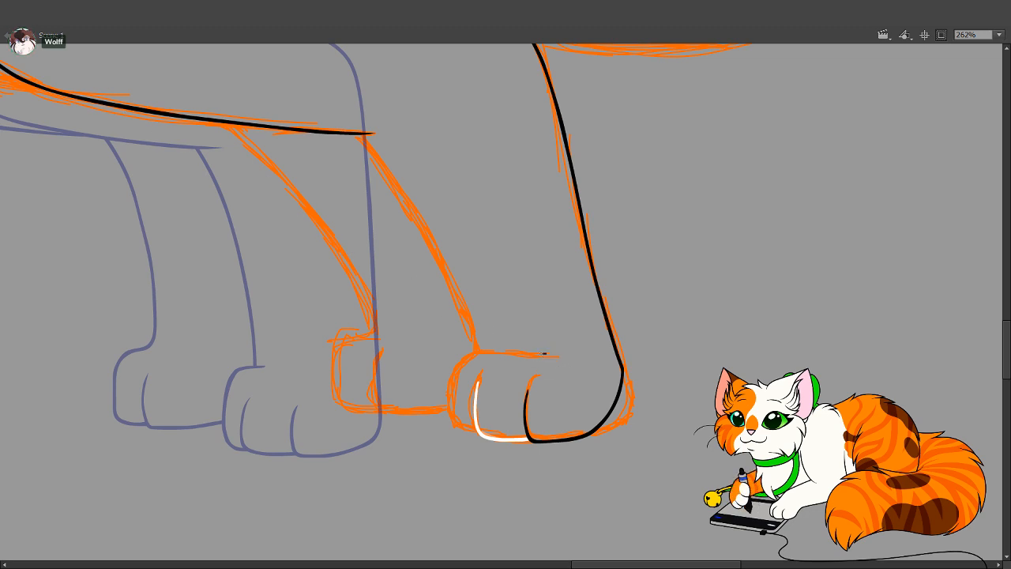
Ink the top and front outline of the near hind paw in black and delete the excess that overshoots the white toe line
drag(545, 353, 495, 348)
key(ctrl+z)
drag(531, 386, 514, 359)
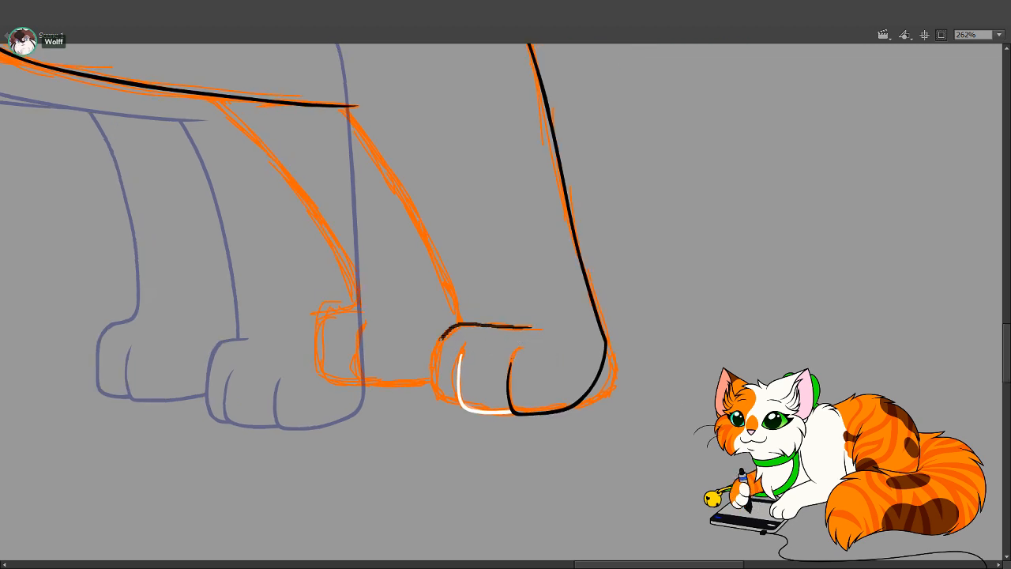
mouse_move(441, 338)
mouse_down()
mouse_move(432, 376)
mouse_move(447, 406)
mouse_up()
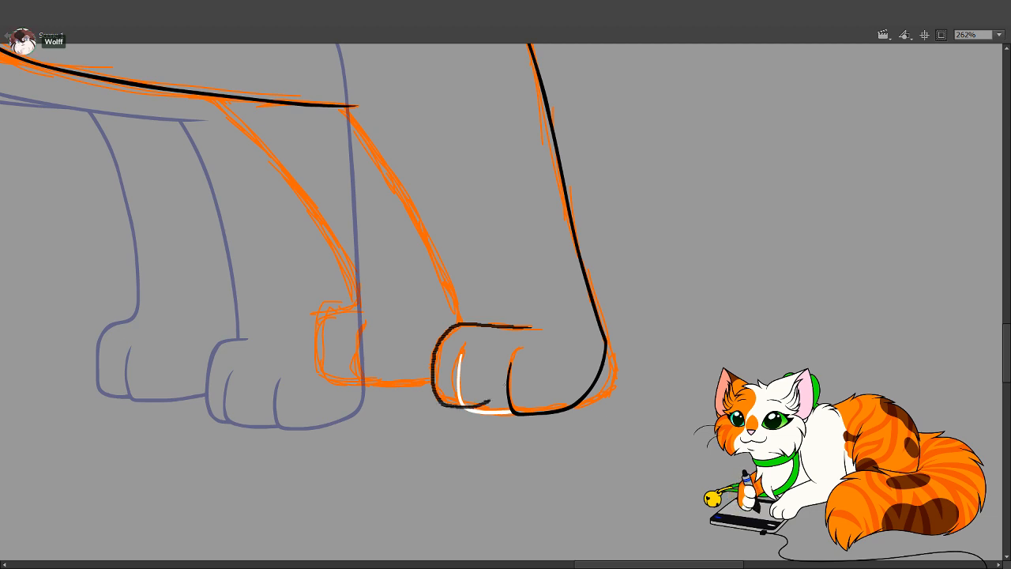
key(v)
click(478, 402)
key(Delete)
key(b)
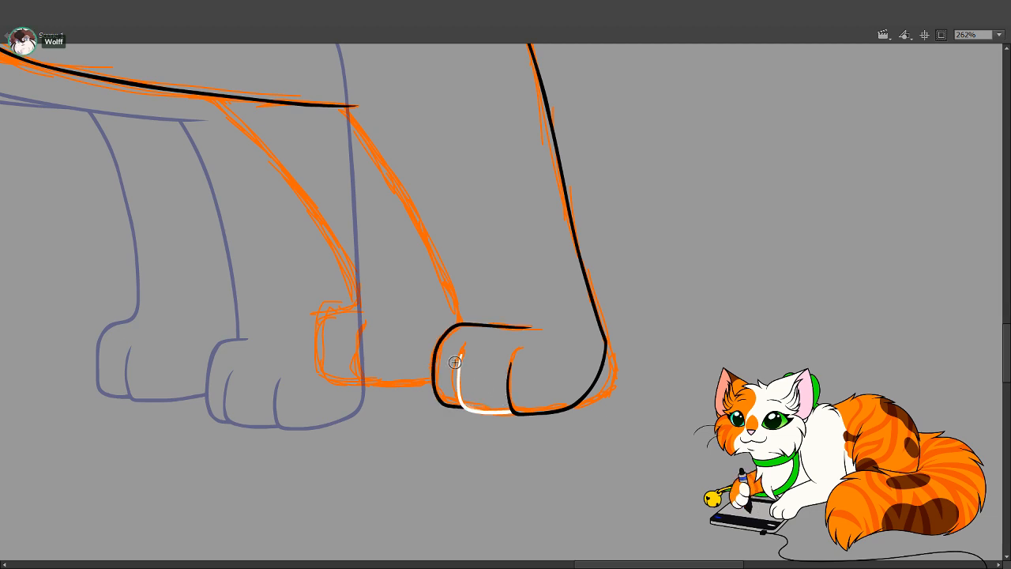
key(v)
drag(473, 328, 488, 359)
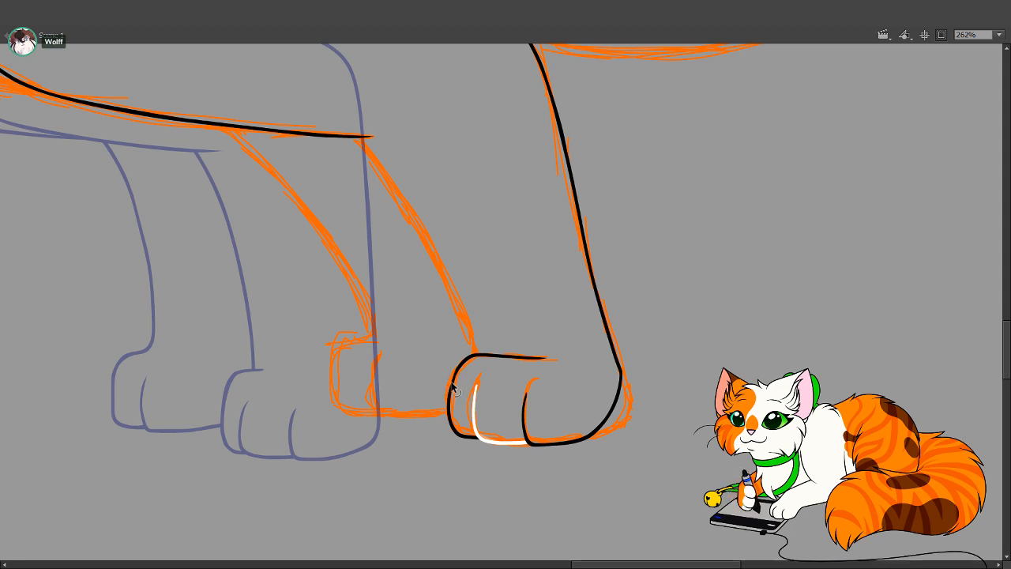
Draw the near hind leg's front contour in white from the belly line to the top of the paw and smooth its bend
drag(522, 283, 577, 415)
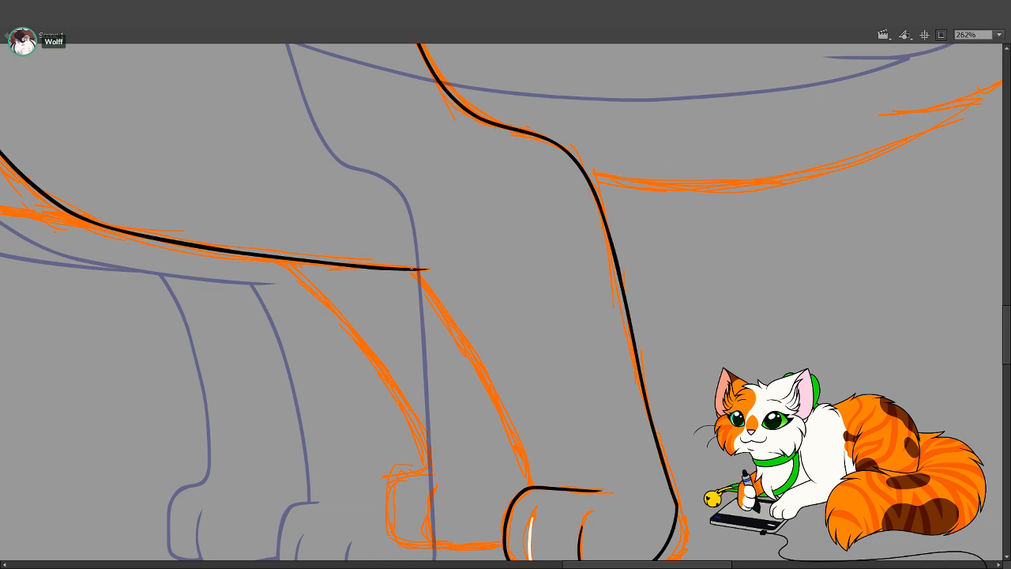
mouse_move(395, 254)
mouse_down()
mouse_move(466, 336)
mouse_move(512, 428)
mouse_up()
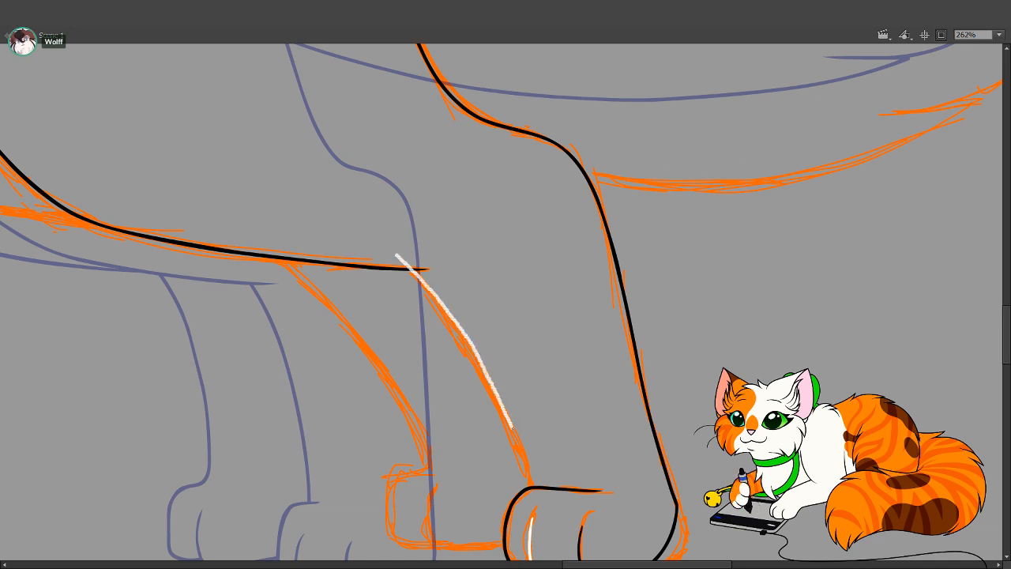
drag(529, 468, 535, 483)
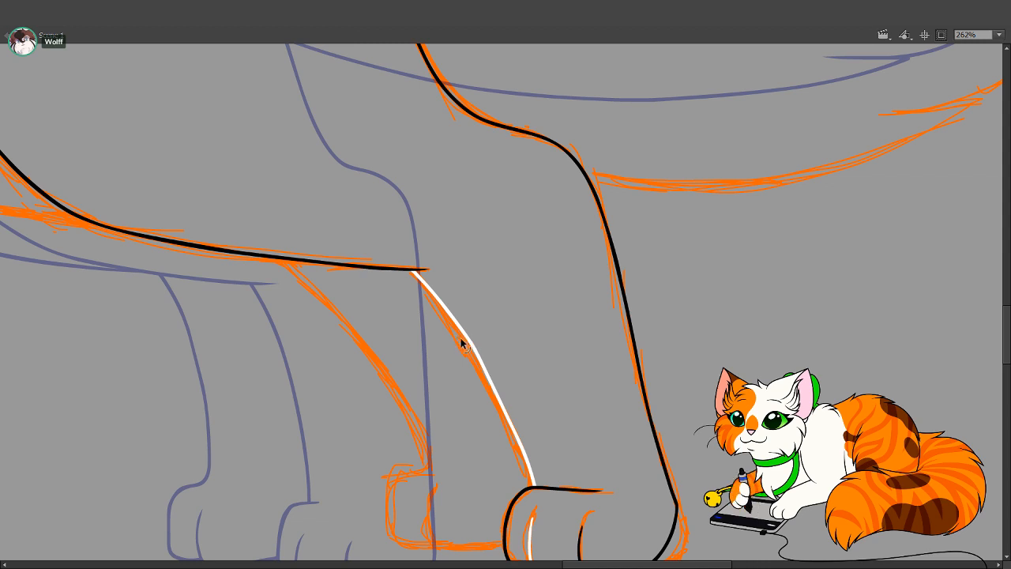
drag(461, 340, 474, 357)
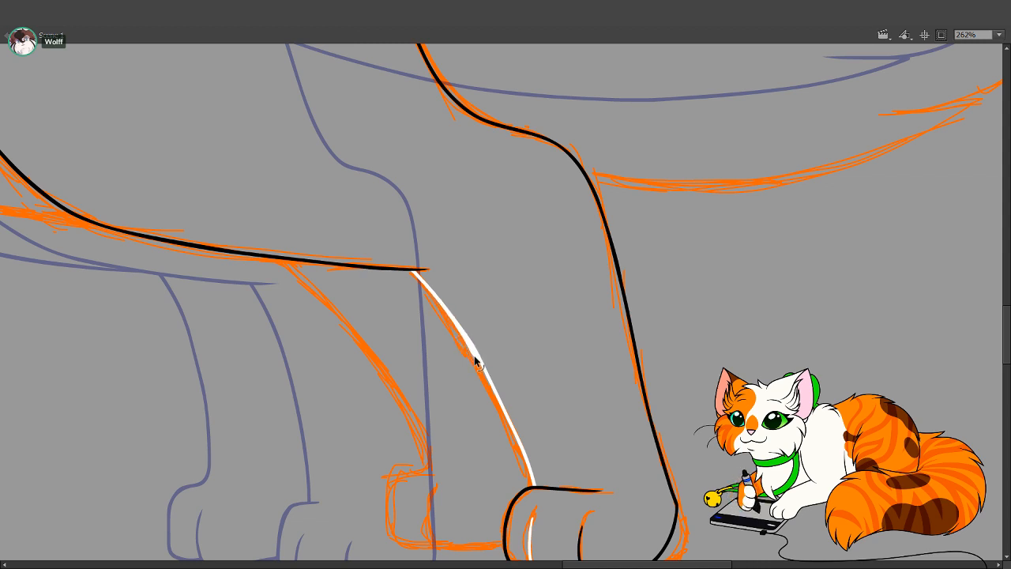
drag(443, 317, 444, 312)
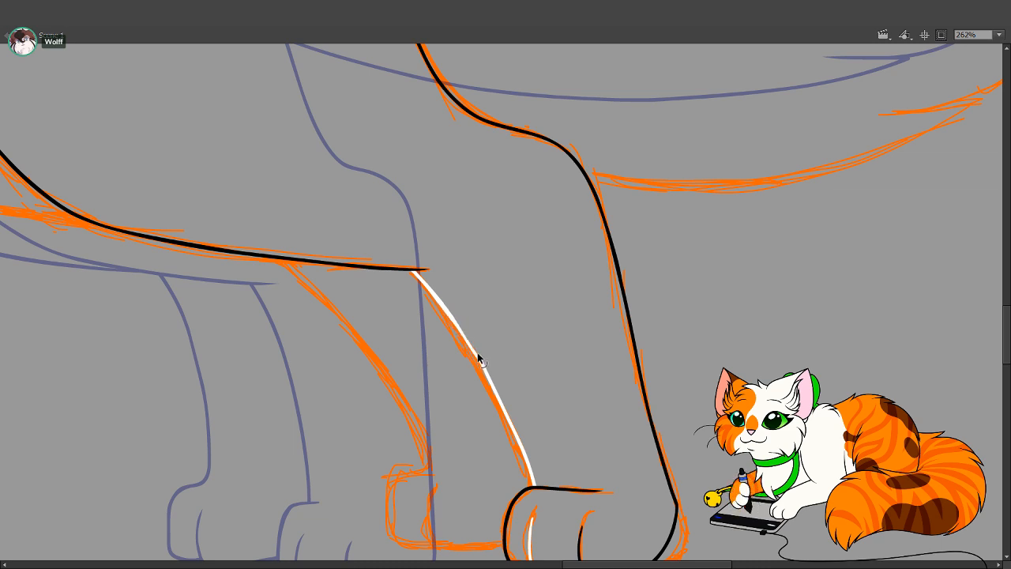
drag(441, 301, 445, 300)
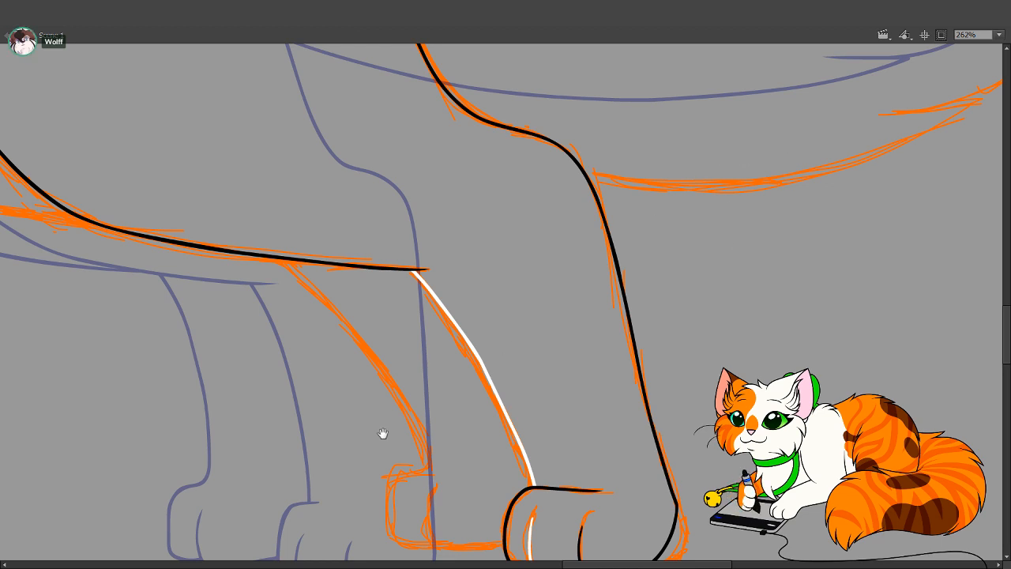
Draw the tail's underside in white along the sketch, from the black rear leg contour to the first fur tuft
drag(382, 434, 499, 382)
drag(437, 303, 583, 485)
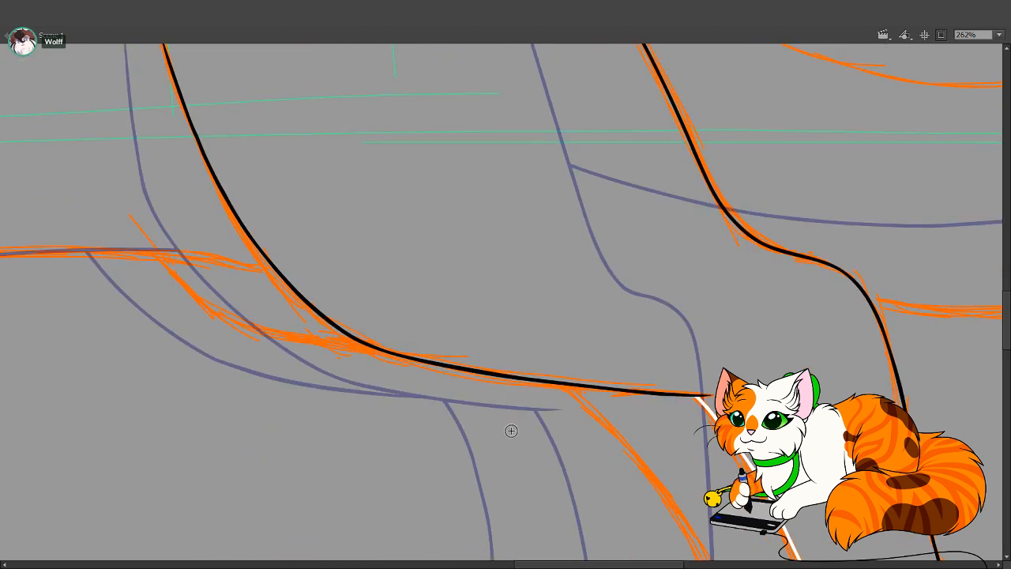
drag(526, 316, 409, 468)
mouse_move(535, 333)
mouse_down()
mouse_move(481, 431)
mouse_move(548, 360)
mouse_move(418, 460)
mouse_move(564, 473)
mouse_move(505, 422)
mouse_move(684, 300)
mouse_move(615, 385)
mouse_move(623, 338)
mouse_move(611, 368)
mouse_move(575, 196)
mouse_up()
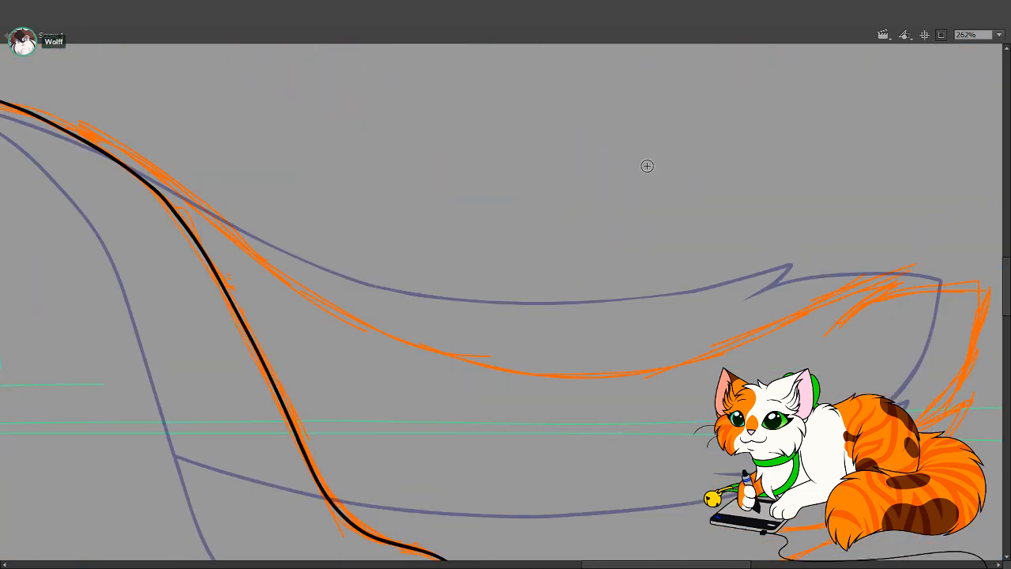
drag(600, 336, 430, 279)
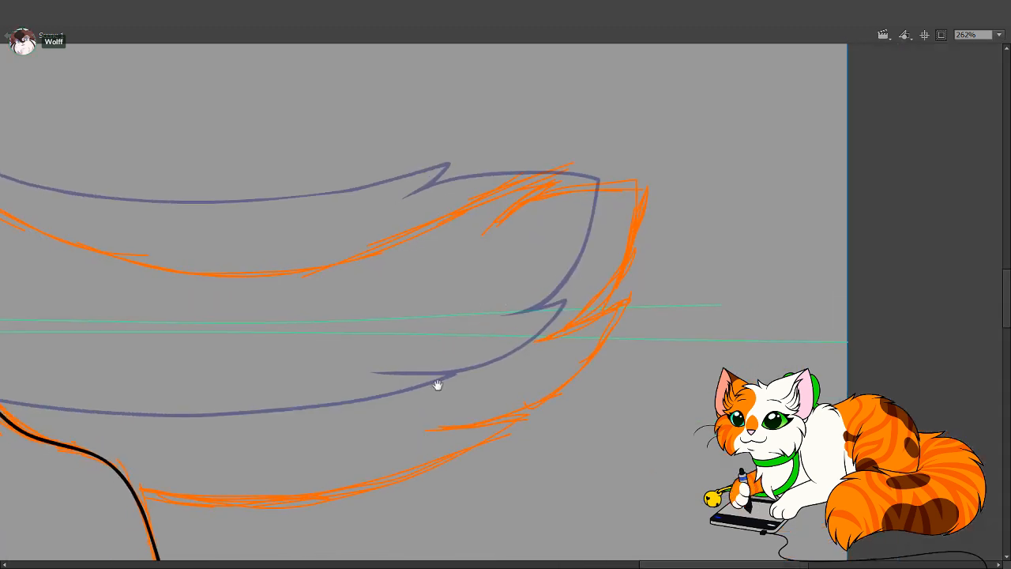
drag(438, 383, 582, 368)
mouse_move(270, 456)
mouse_down()
mouse_move(422, 473)
mouse_move(599, 440)
mouse_move(694, 400)
mouse_move(604, 413)
mouse_up()
key(ctrl+z)
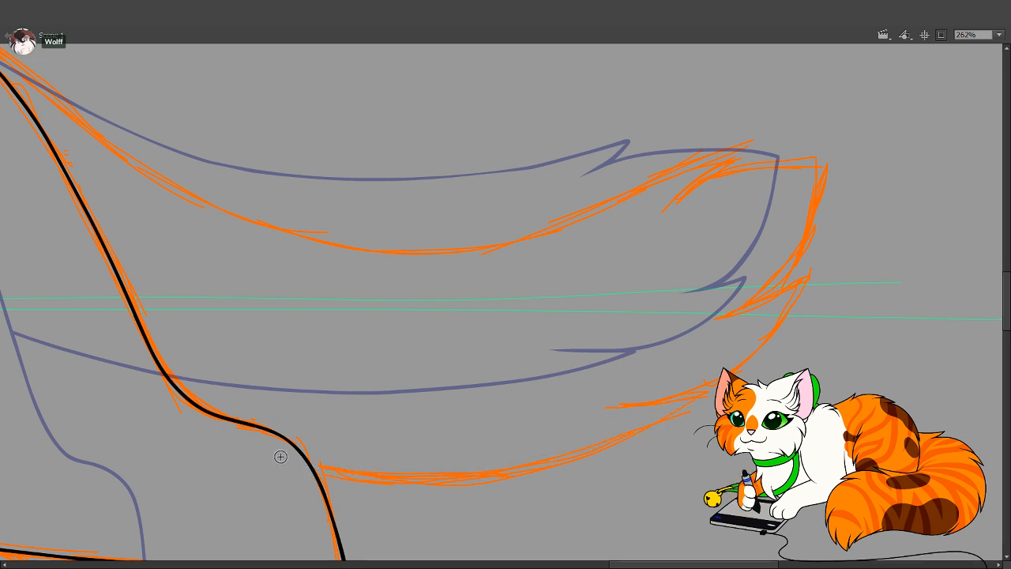
mouse_move(267, 453)
mouse_down()
mouse_move(445, 482)
mouse_move(636, 440)
mouse_move(704, 402)
mouse_up()
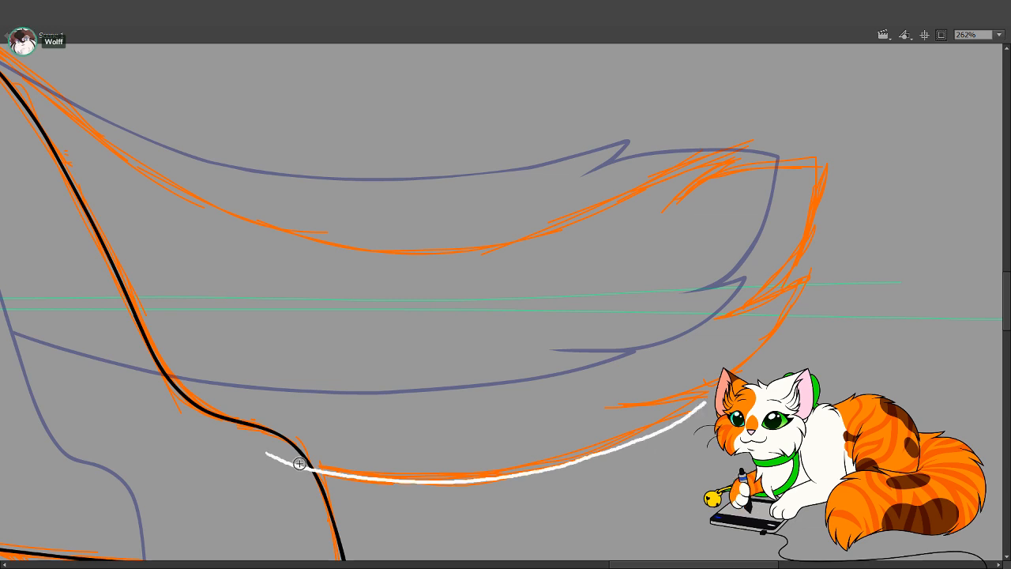
key(ctrl+z)
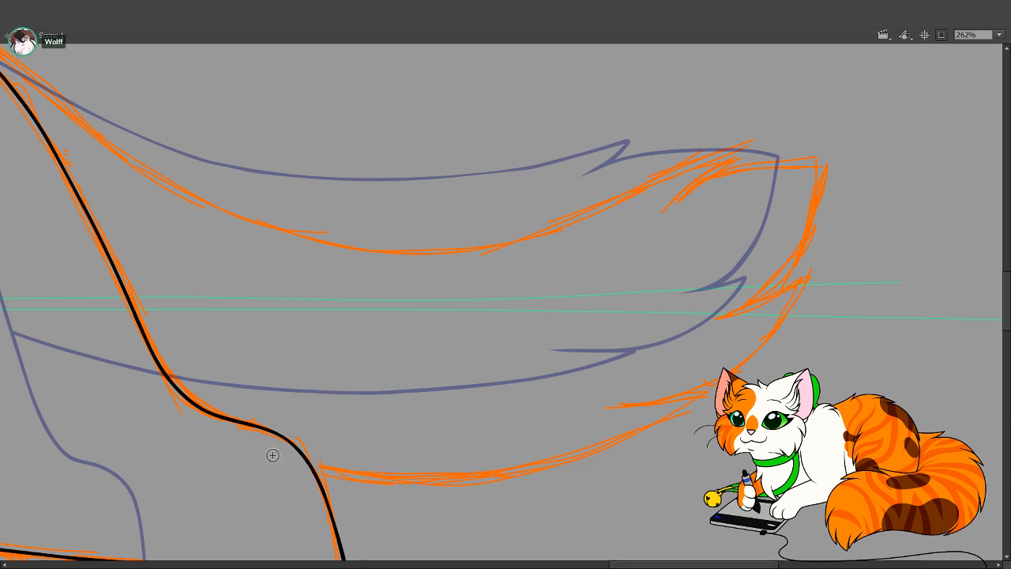
mouse_move(268, 453)
mouse_down()
mouse_move(403, 477)
mouse_move(496, 474)
mouse_move(546, 464)
mouse_move(691, 396)
mouse_move(612, 413)
mouse_up()
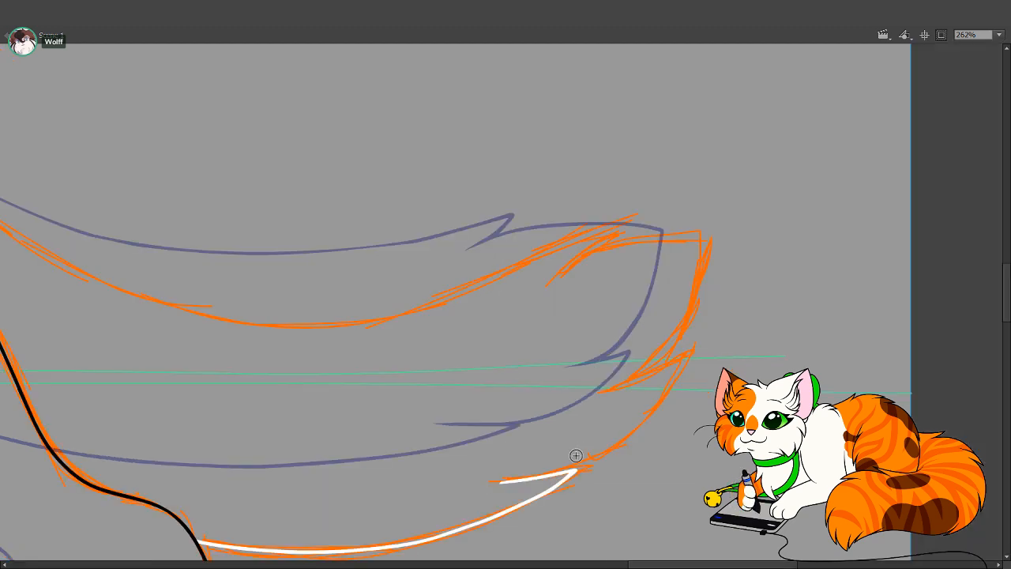
Draw the tail's second fur tuft in white, curving up from the first tuft to a point and folding back inward
mouse_move(531, 477)
mouse_down()
mouse_move(582, 462)
mouse_move(663, 366)
mouse_up()
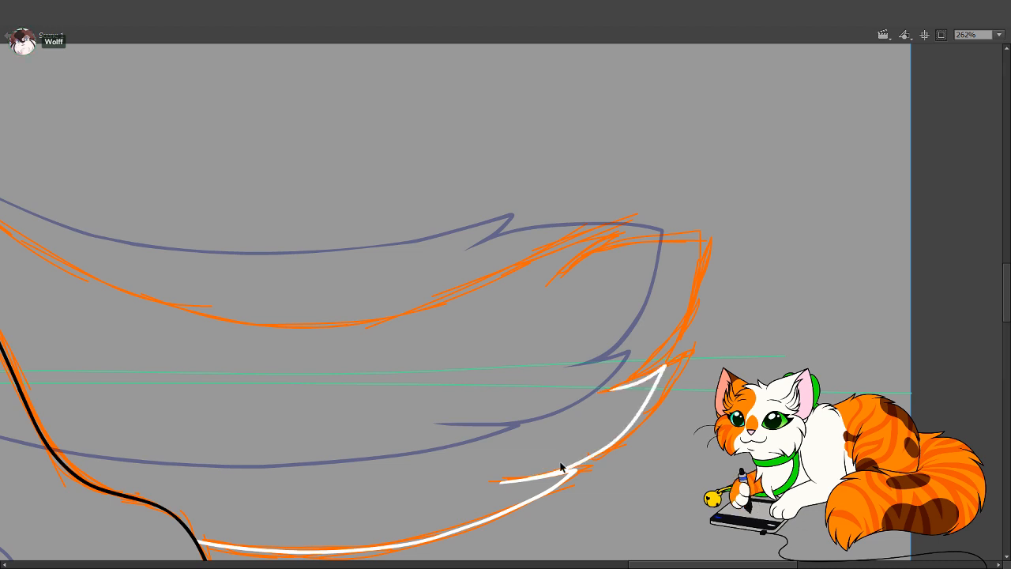
key(ctrl+z)
key(ctrl+z)
mouse_move(525, 478)
mouse_down()
mouse_move(587, 454)
mouse_move(638, 411)
mouse_move(662, 366)
mouse_up()
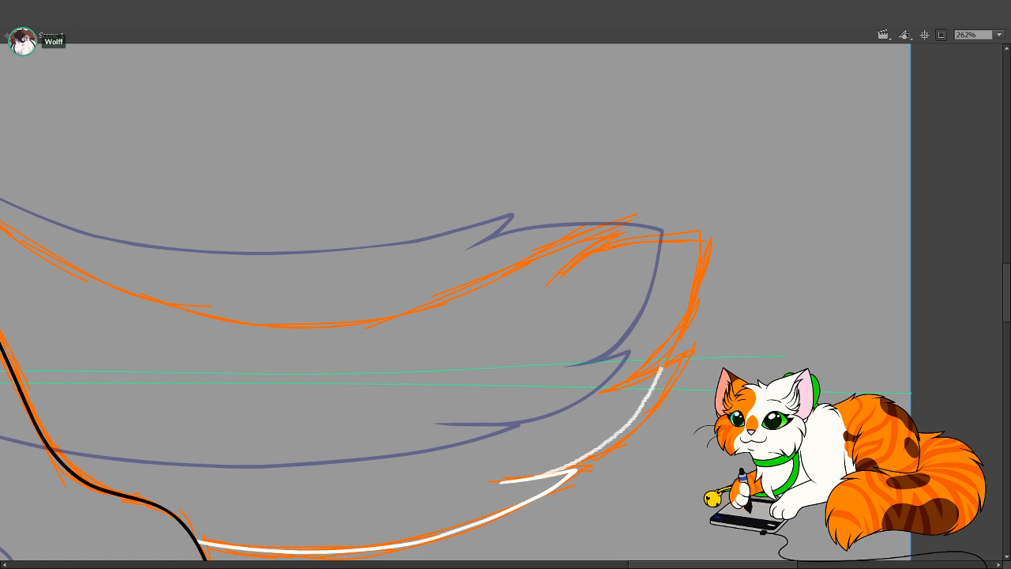
key(ctrl+z)
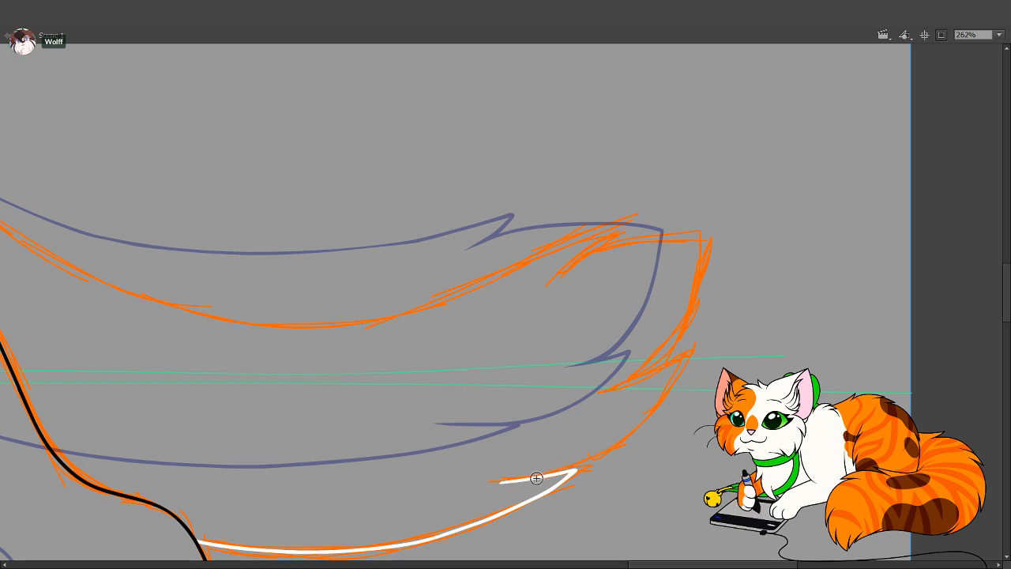
mouse_move(578, 461)
mouse_down()
mouse_move(662, 365)
mouse_move(603, 401)
mouse_move(612, 394)
mouse_up()
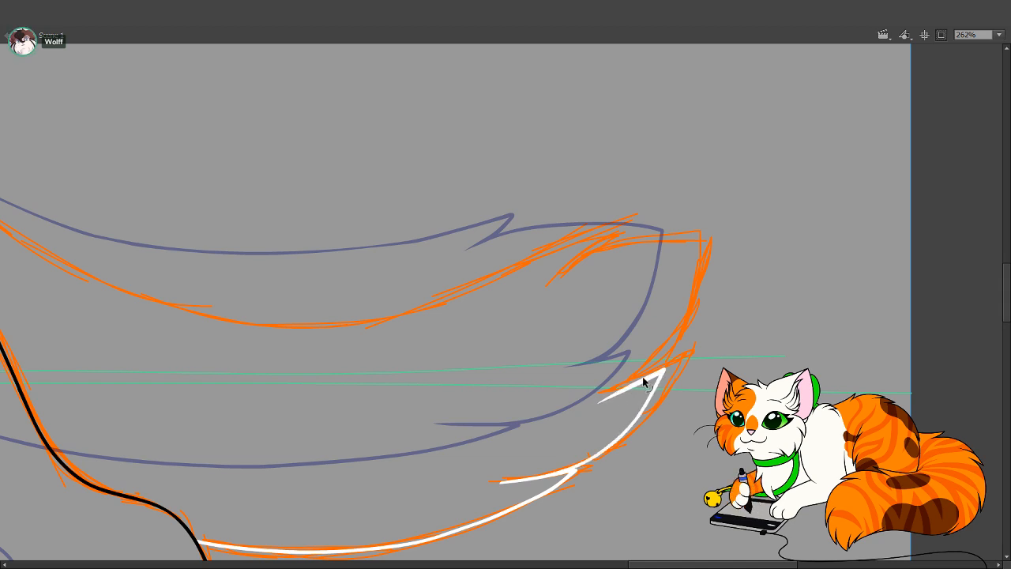
key(b)
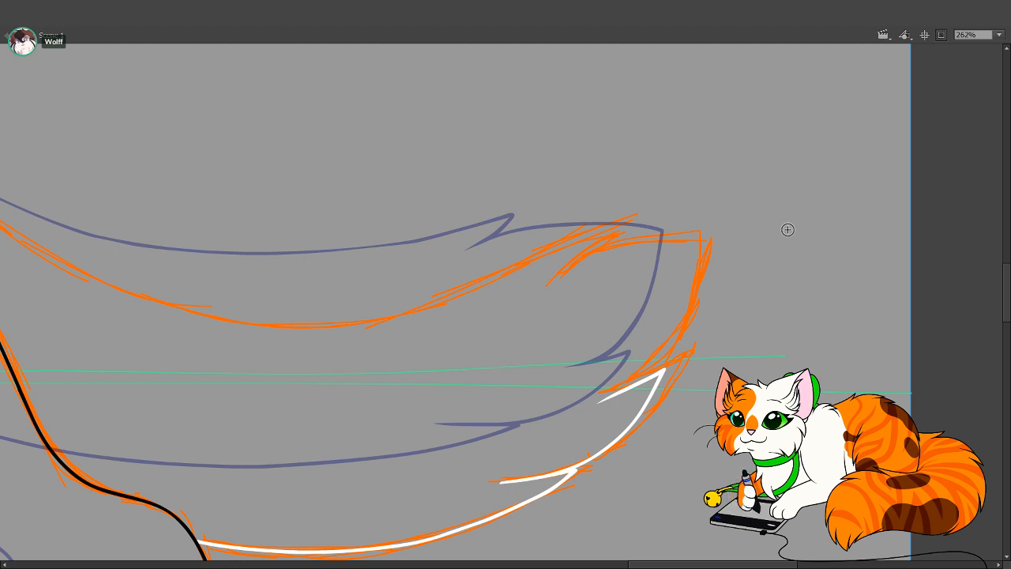
drag(342, 334, 618, 445)
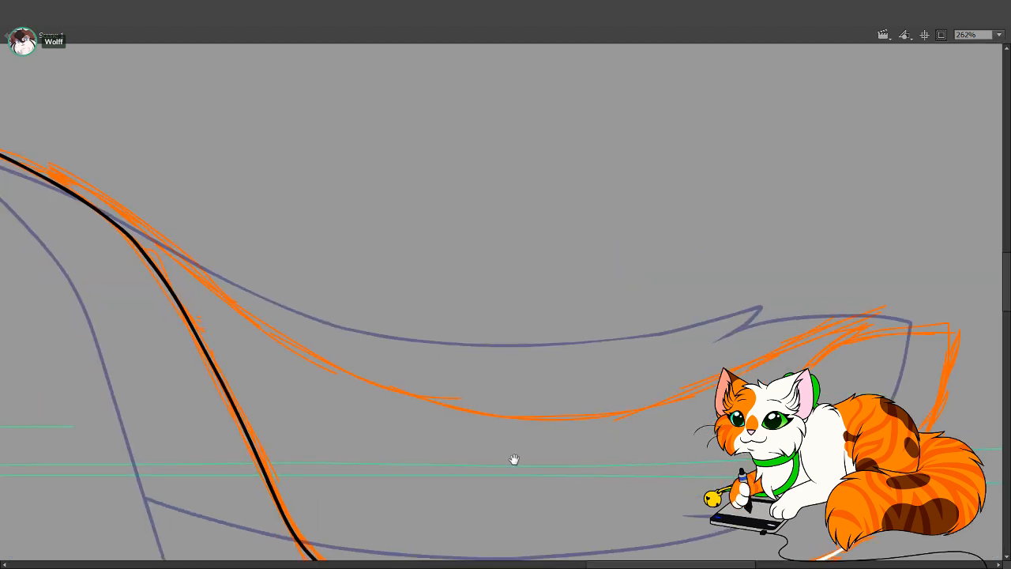
drag(473, 400, 525, 477)
drag(763, 502, 399, 373)
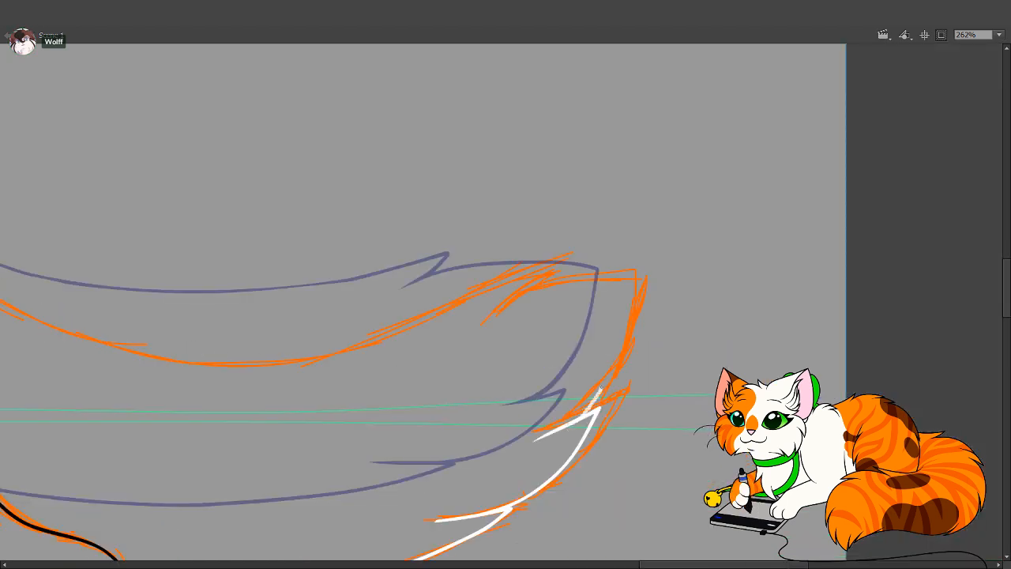
mouse_move(599, 390)
mouse_down()
mouse_move(624, 298)
mouse_move(576, 276)
mouse_move(509, 297)
mouse_move(447, 338)
mouse_move(452, 325)
mouse_move(543, 276)
mouse_move(610, 265)
mouse_move(624, 318)
mouse_move(615, 379)
mouse_move(576, 424)
mouse_up()
key(ctrl+z)
key(ctrl+z)
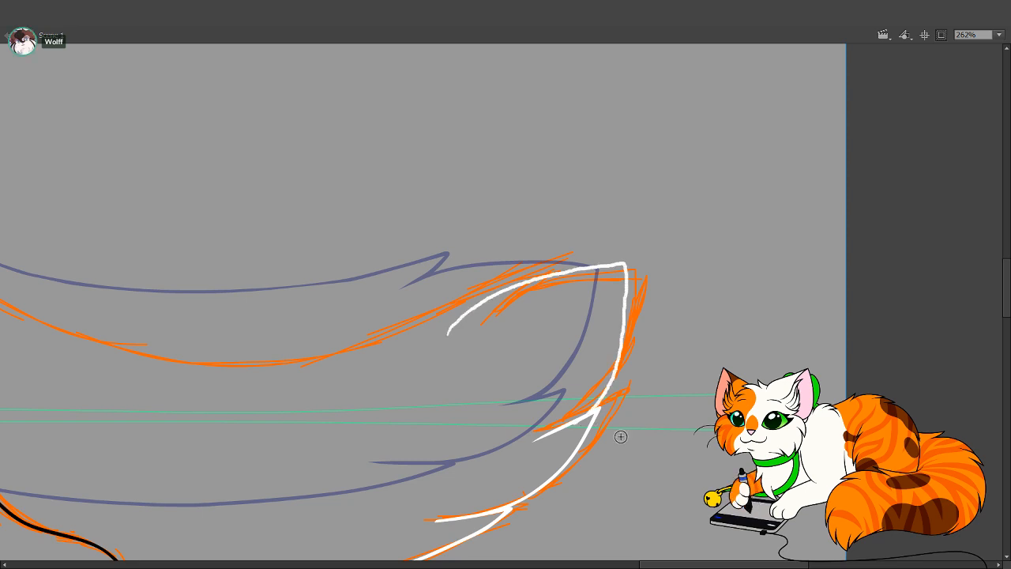
key(ctrl+z)
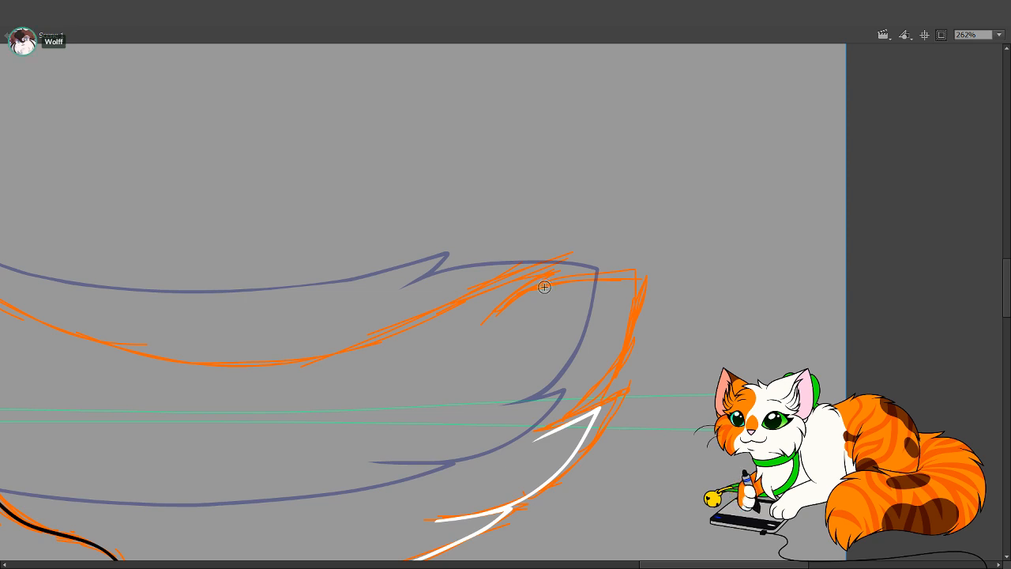
drag(453, 324, 501, 287)
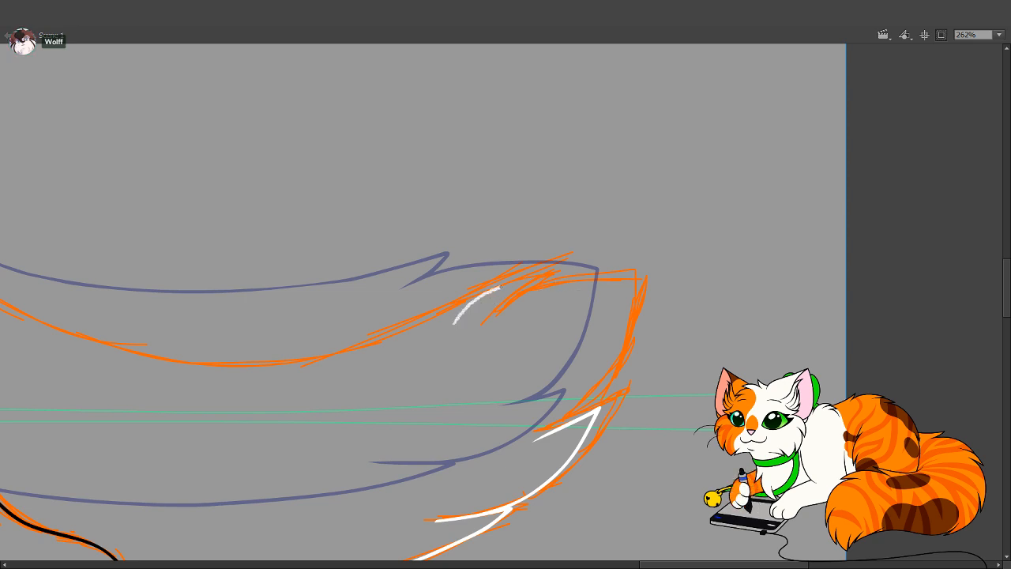
key(ctrl+z)
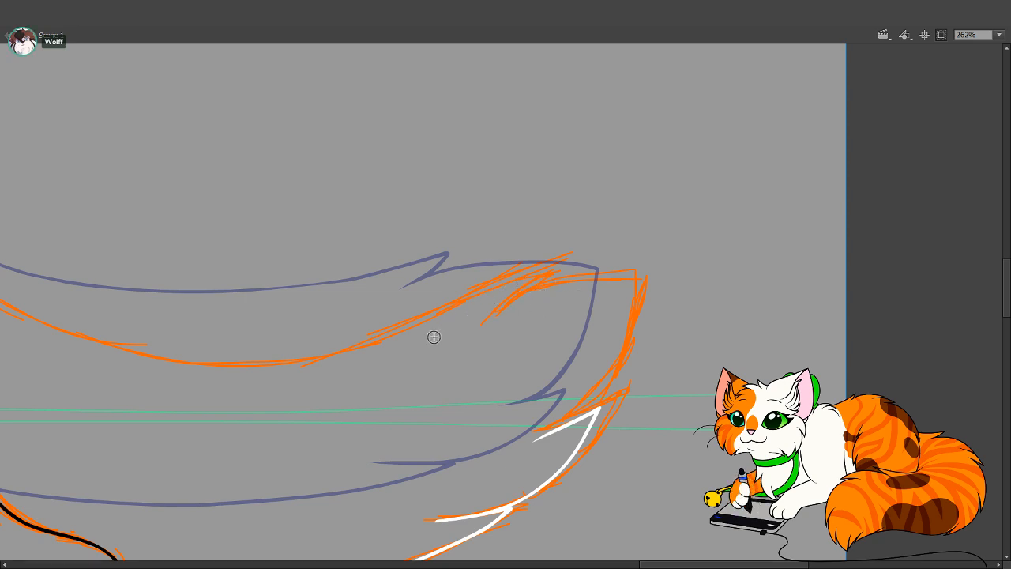
mouse_move(435, 337)
mouse_down()
mouse_move(450, 316)
mouse_move(516, 285)
mouse_move(597, 275)
mouse_up()
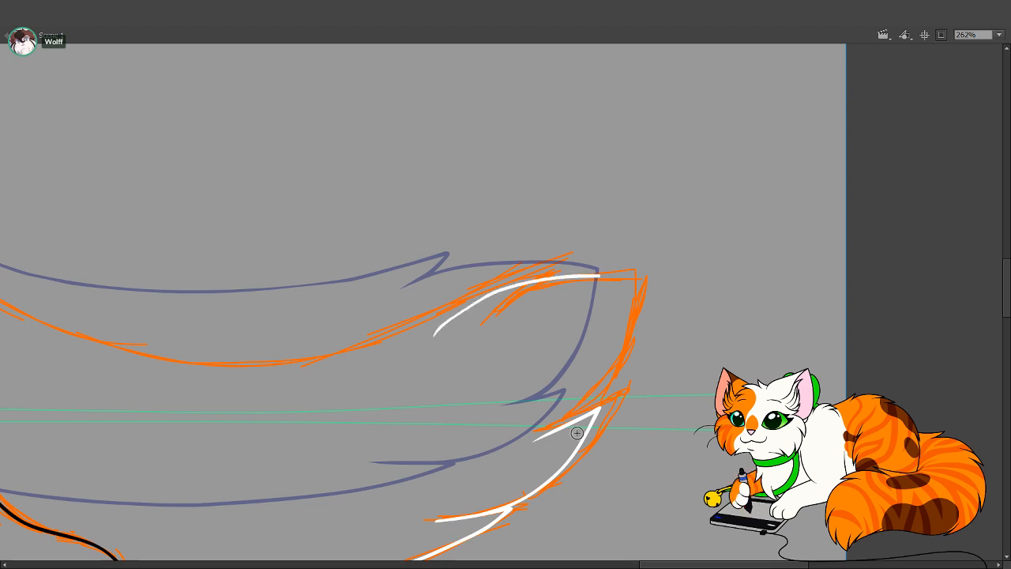
key(ctrl+z)
Draw the pointed tail tip in white from the second tuft around to the upper edge, smoothing and tapering the stroke's inner end
drag(586, 396, 608, 326)
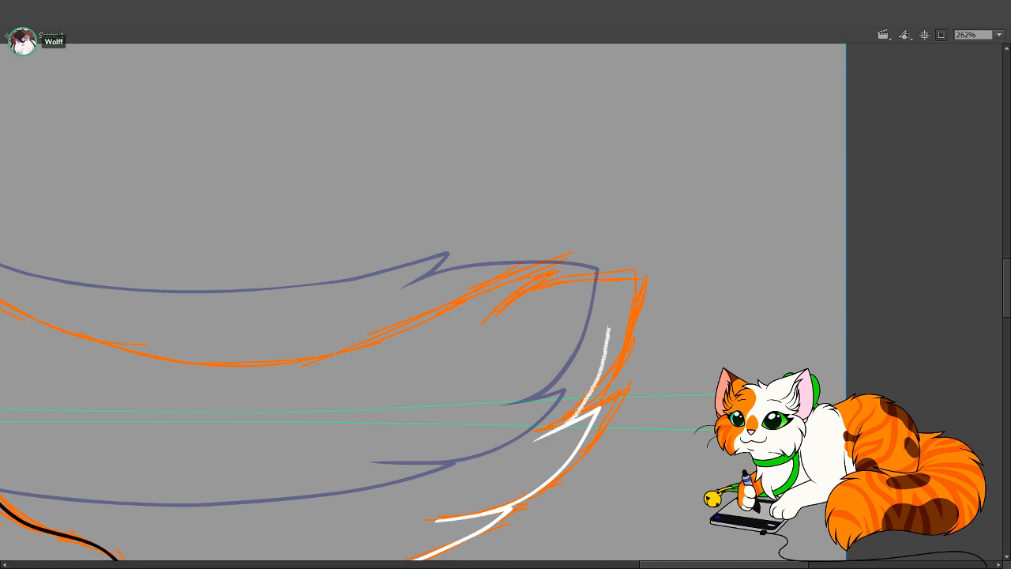
mouse_move(608, 271)
mouse_down()
mouse_move(477, 291)
mouse_move(423, 341)
mouse_up()
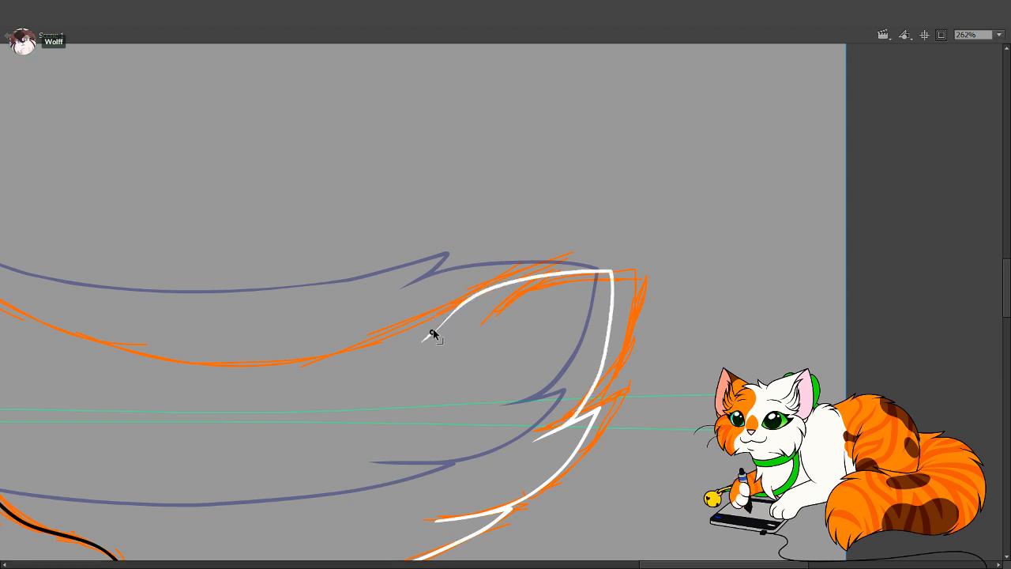
mouse_move(413, 335)
mouse_down()
mouse_move(427, 332)
mouse_move(420, 341)
mouse_move(408, 328)
mouse_move(468, 294)
mouse_move(424, 326)
mouse_move(431, 337)
mouse_up()
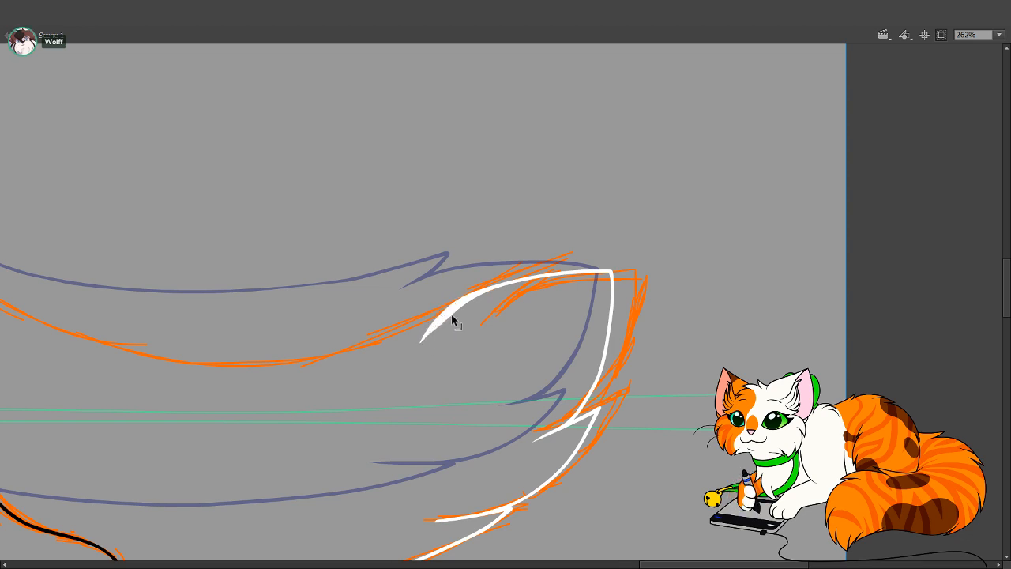
drag(420, 343, 394, 362)
key(ctrl+z)
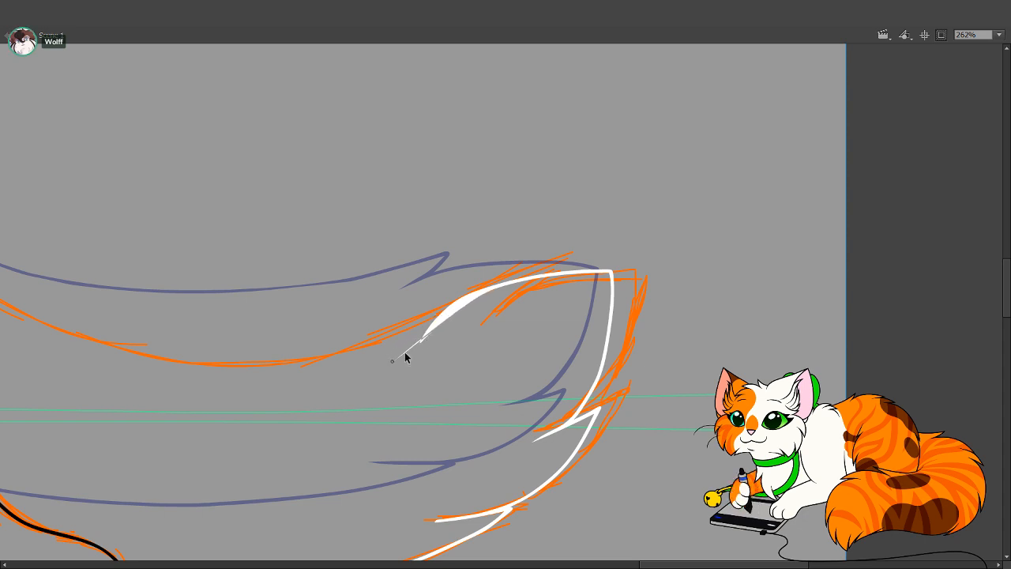
mouse_move(442, 325)
mouse_down()
mouse_move(425, 326)
mouse_move(476, 350)
mouse_move(406, 367)
mouse_move(437, 332)
mouse_up()
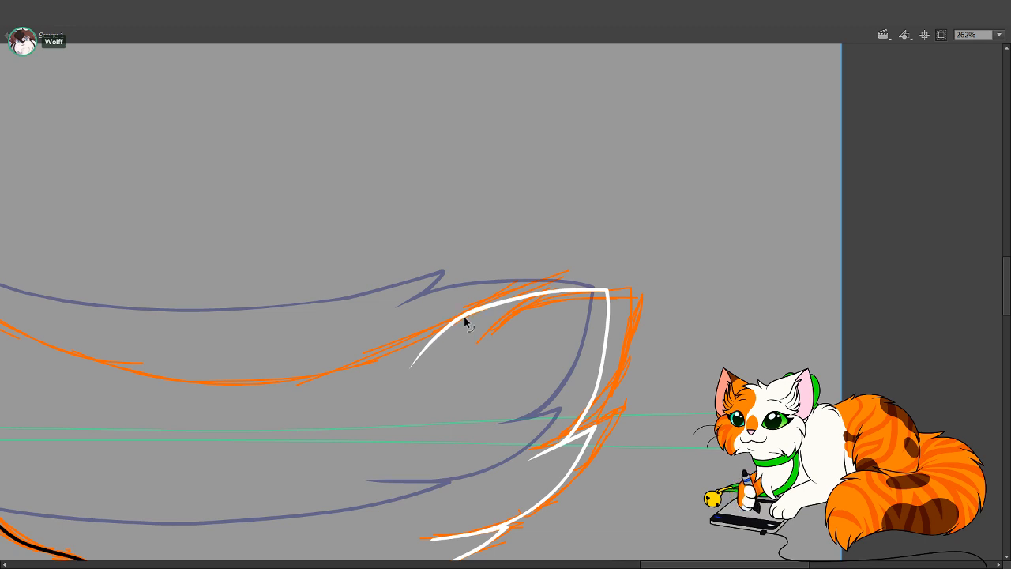
key(space)
drag(521, 361, 505, 336)
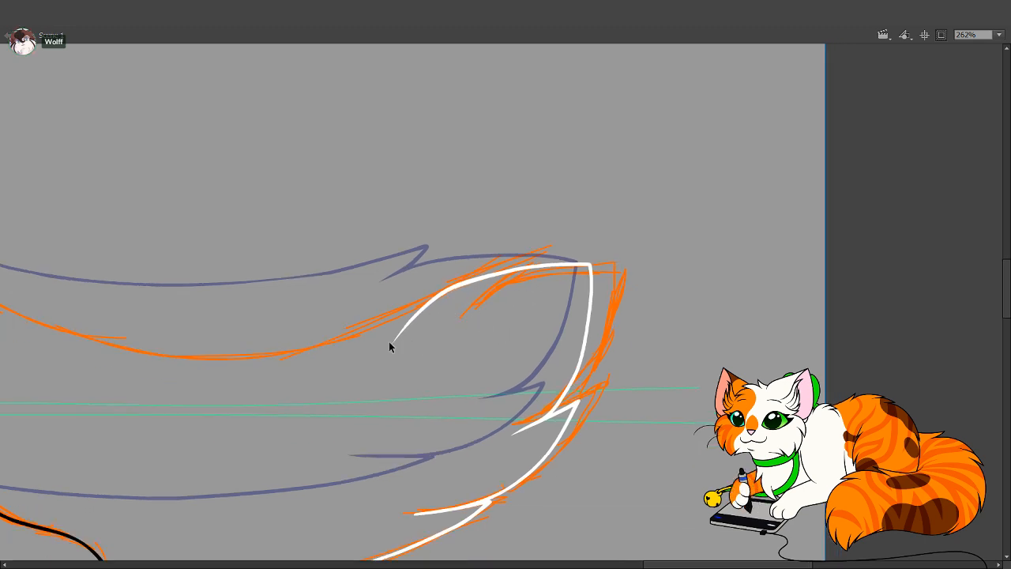
drag(391, 342, 388, 346)
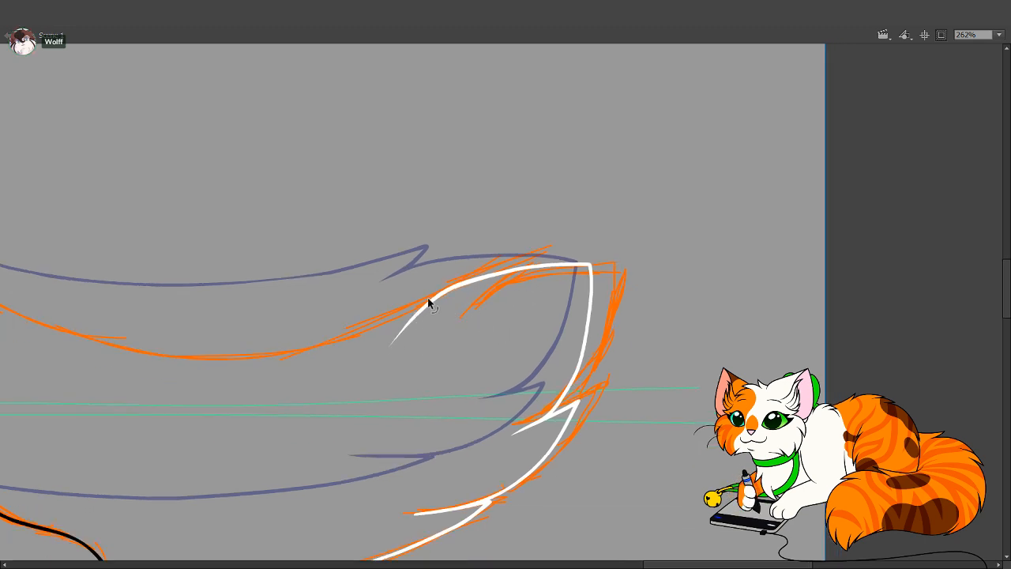
mouse_move(428, 299)
mouse_down()
mouse_move(395, 335)
mouse_move(404, 325)
mouse_up()
drag(450, 290, 454, 287)
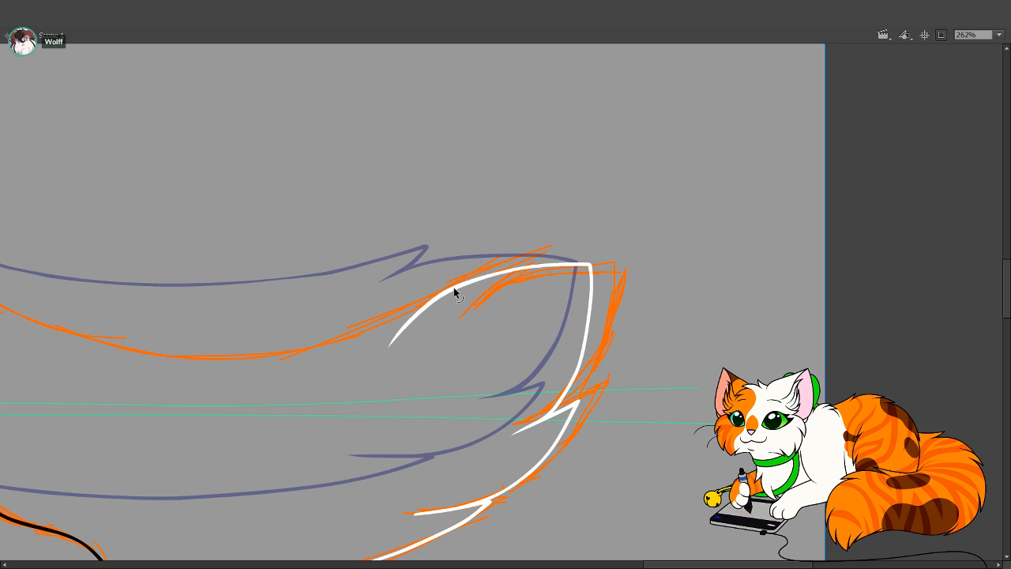
Draw the tail's upper edge in white from the black rump line along the sketch to a pointed fur tuft near the tip
drag(317, 324, 525, 312)
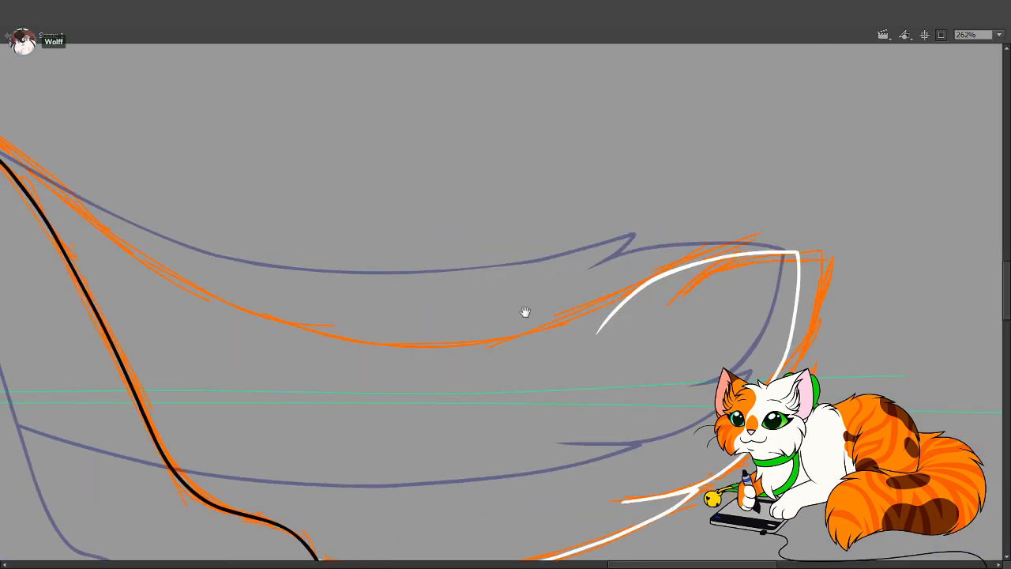
drag(448, 289, 619, 413)
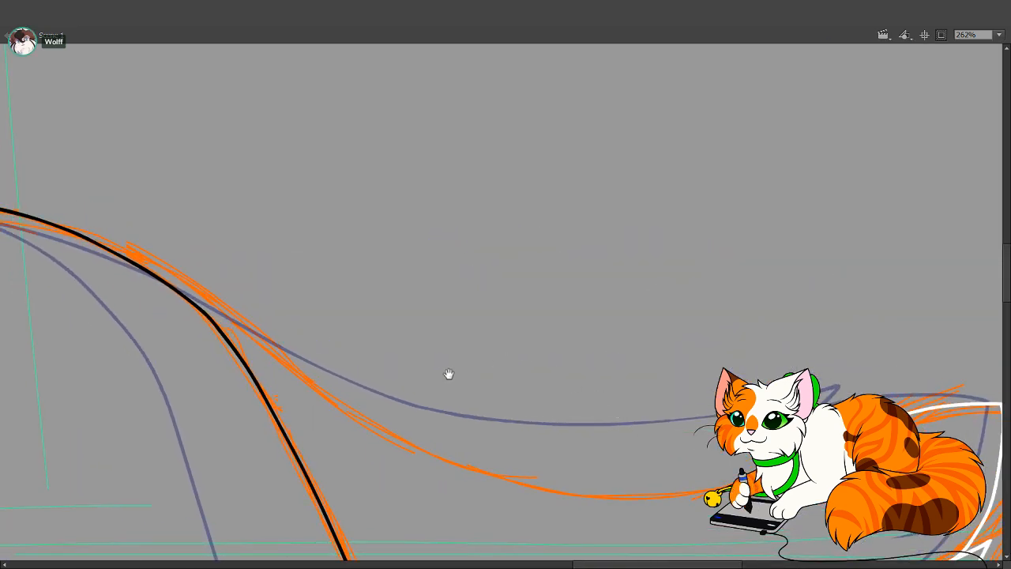
drag(448, 374, 510, 345)
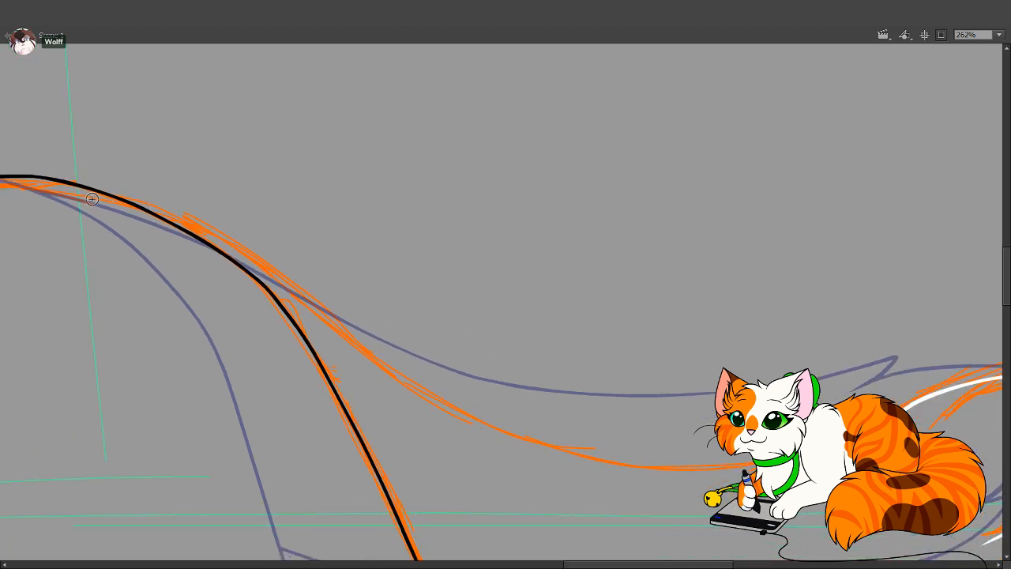
mouse_move(92, 199)
mouse_down()
mouse_move(141, 207)
mouse_move(231, 251)
mouse_move(462, 413)
mouse_move(579, 450)
mouse_move(754, 467)
mouse_up()
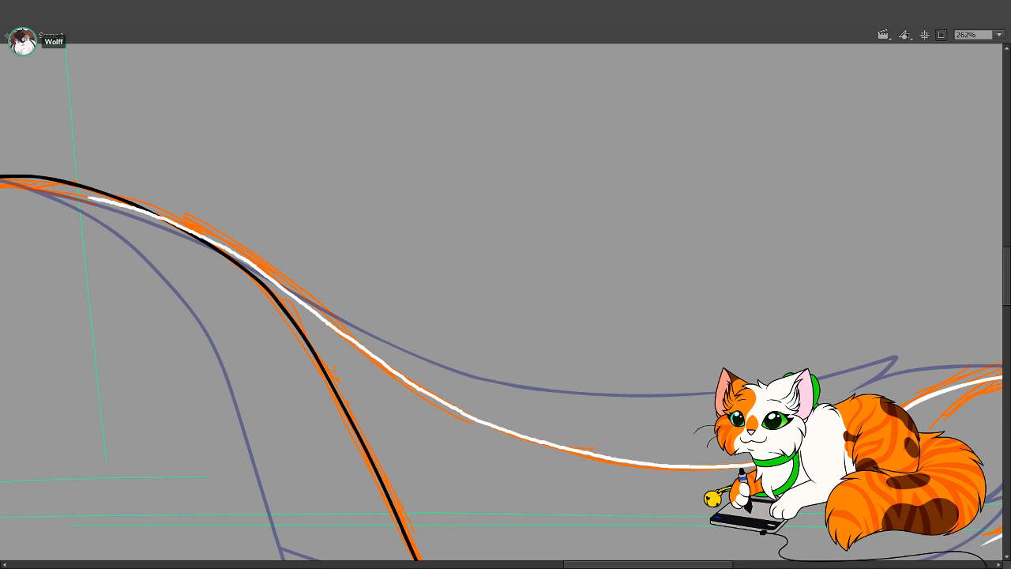
drag(893, 429, 661, 355)
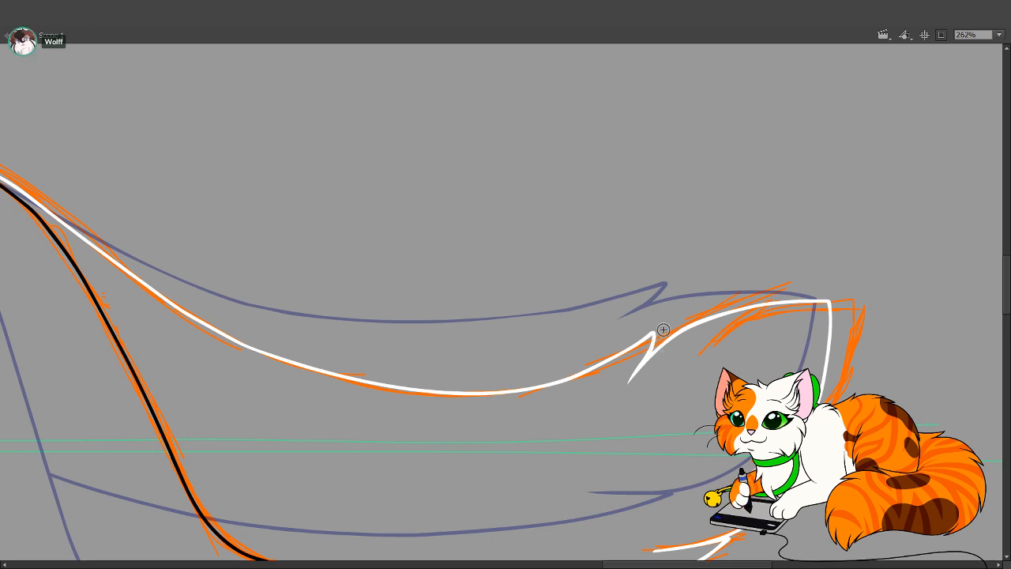
mouse_move(345, 424)
mouse_down()
mouse_move(483, 275)
mouse_move(394, 297)
mouse_up()
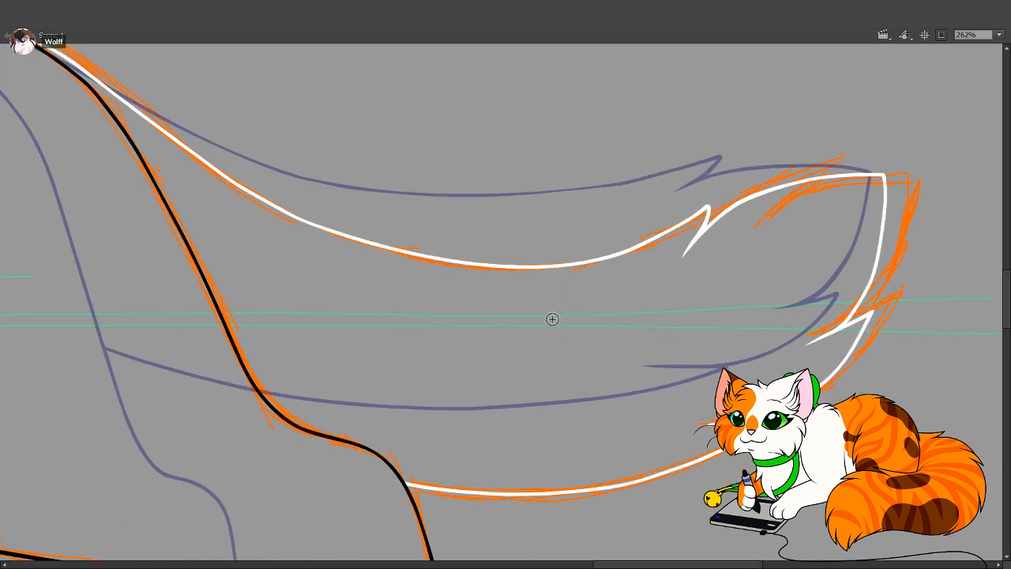
Draw the short shoulder curve in black behind the ear, arching over the back line and tapering off inside the body
drag(135, 171, 499, 308)
drag(337, 192, 529, 354)
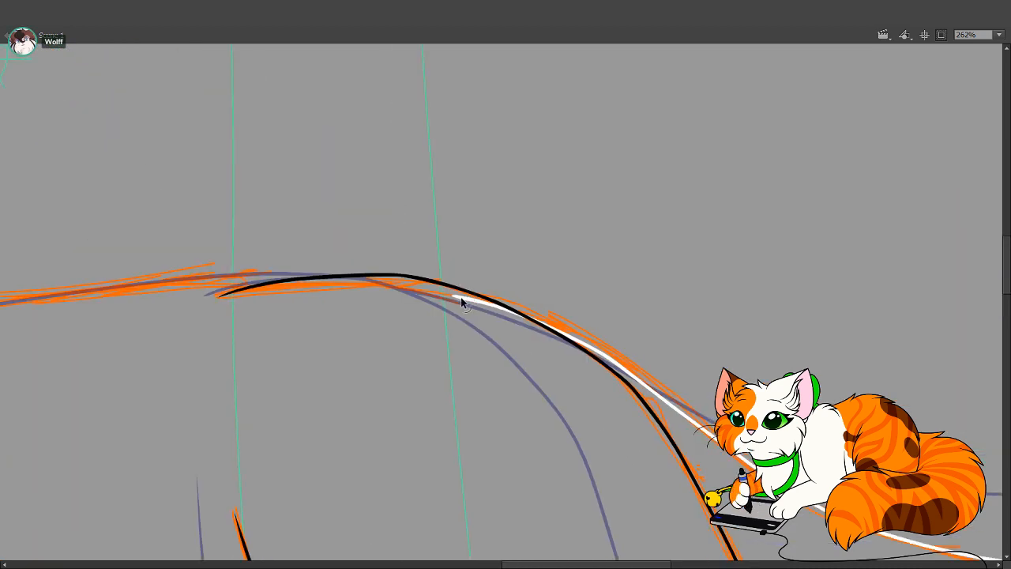
drag(490, 291, 751, 146)
drag(379, 417, 698, 282)
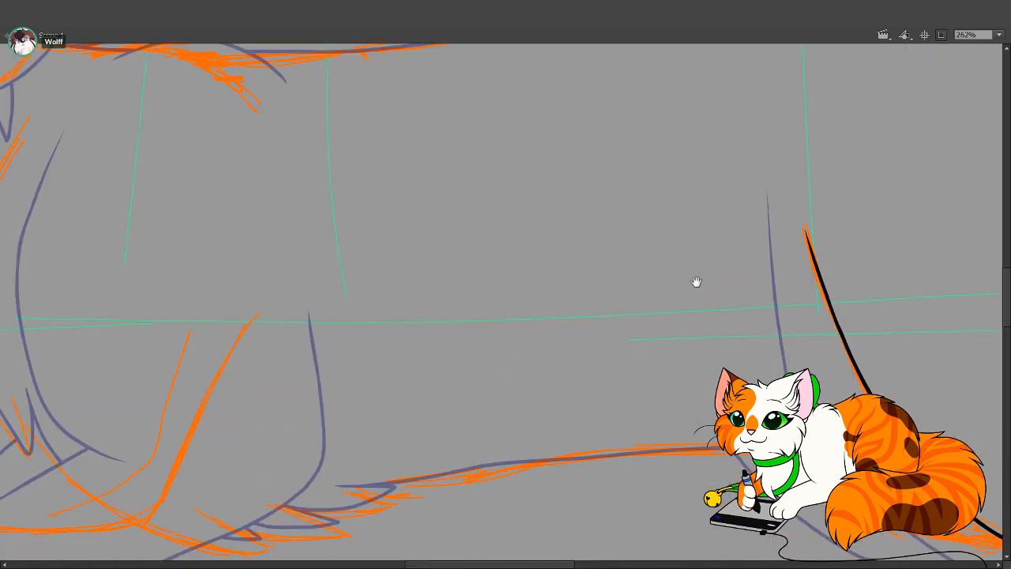
mouse_move(442, 292)
mouse_down()
mouse_move(703, 334)
mouse_move(703, 394)
mouse_up()
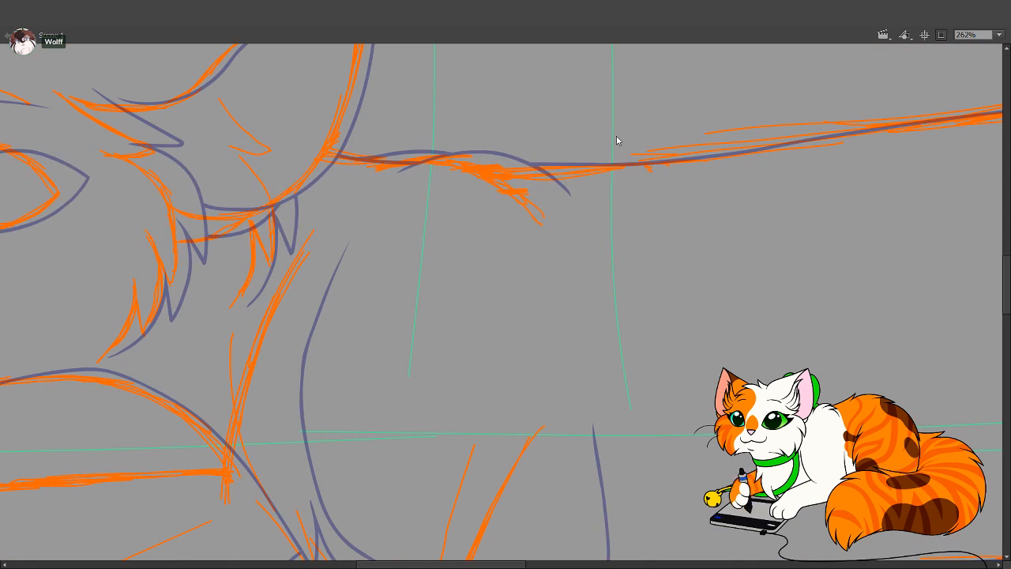
drag(512, 203, 502, 259)
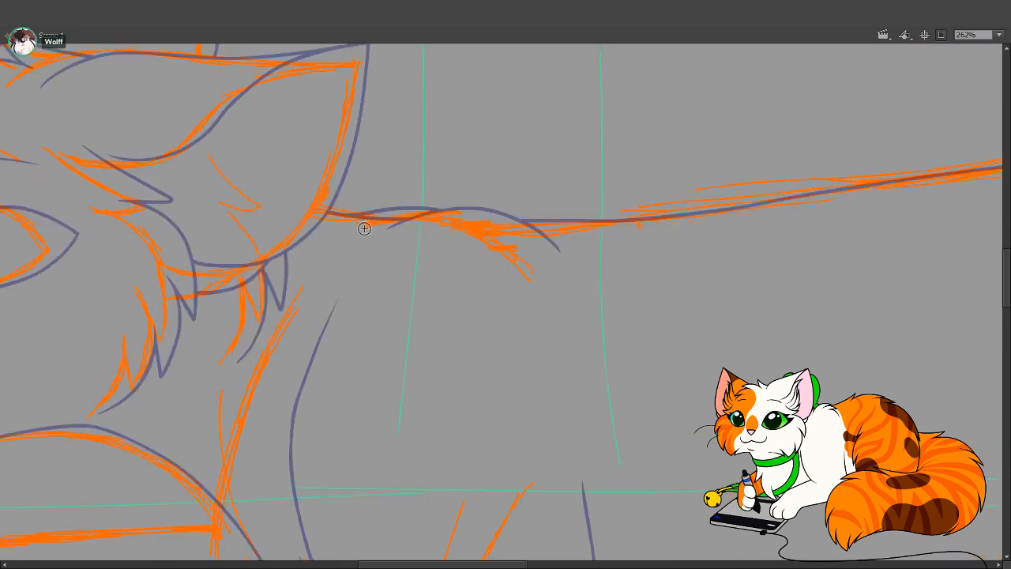
mouse_move(363, 228)
mouse_down()
mouse_move(458, 221)
mouse_move(508, 244)
mouse_move(534, 275)
mouse_up()
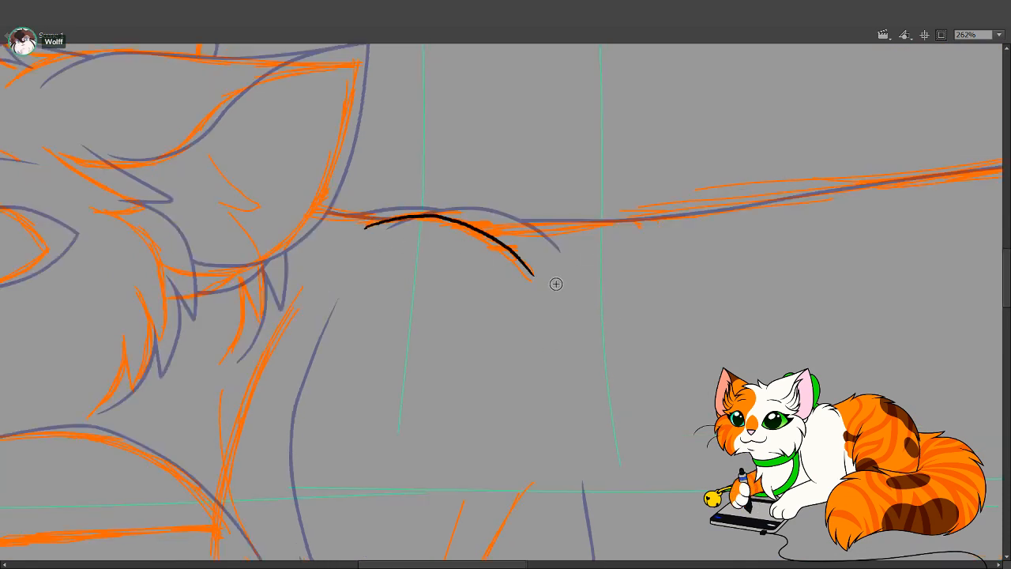
key(ctrl+z)
drag(364, 229, 409, 216)
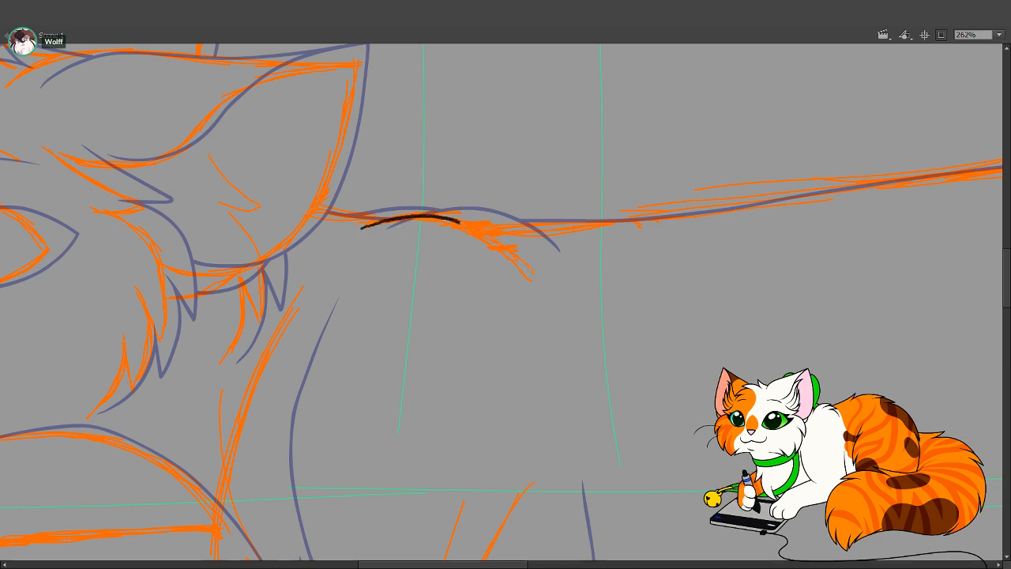
drag(505, 245, 534, 283)
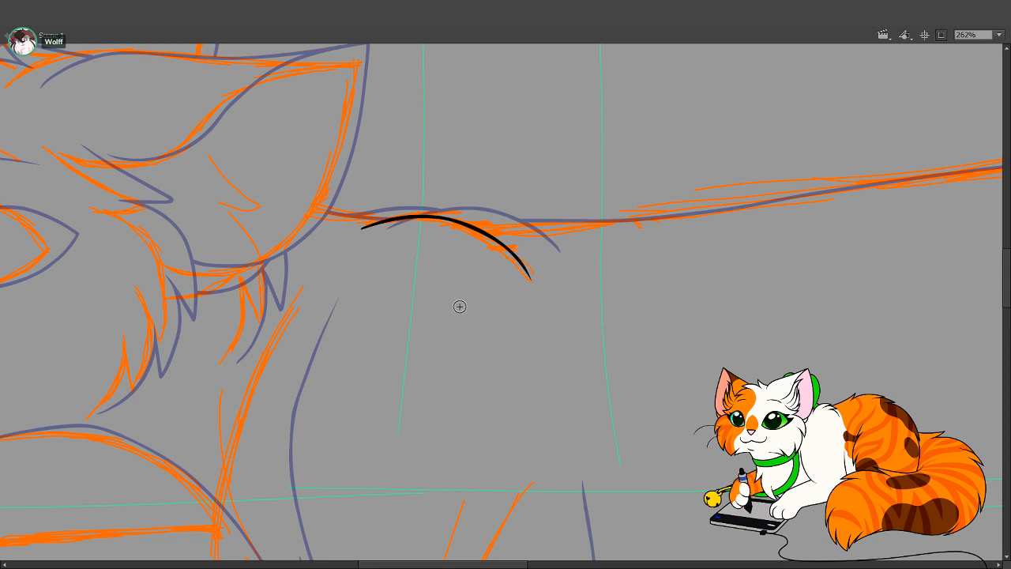
Draw the curved neck and shoulder line in black from below the cheek fur down past the top of the raised foreleg
drag(531, 276, 593, 150)
drag(343, 364, 357, 405)
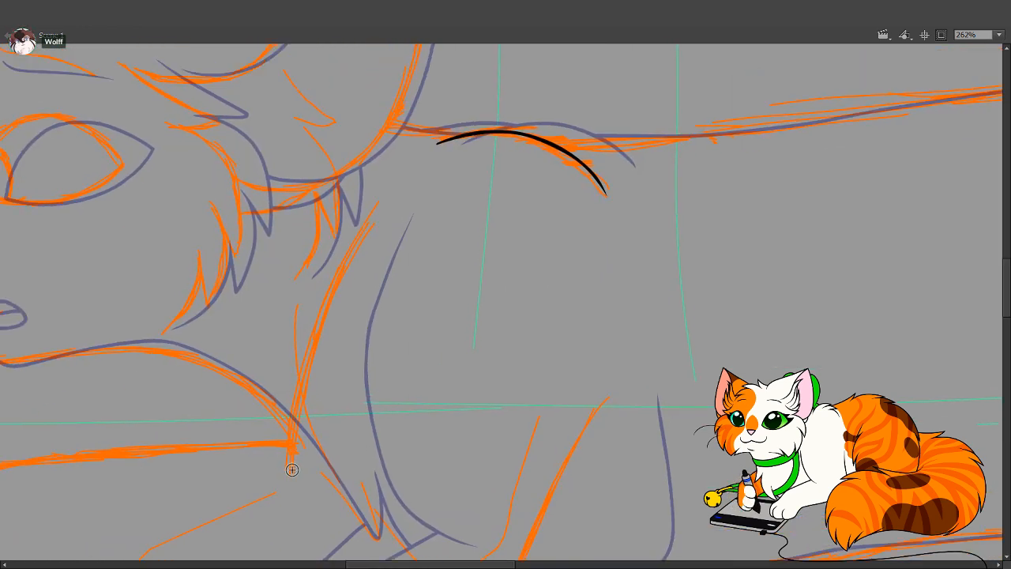
mouse_move(291, 469)
mouse_down()
mouse_move(312, 333)
mouse_move(372, 215)
mouse_up()
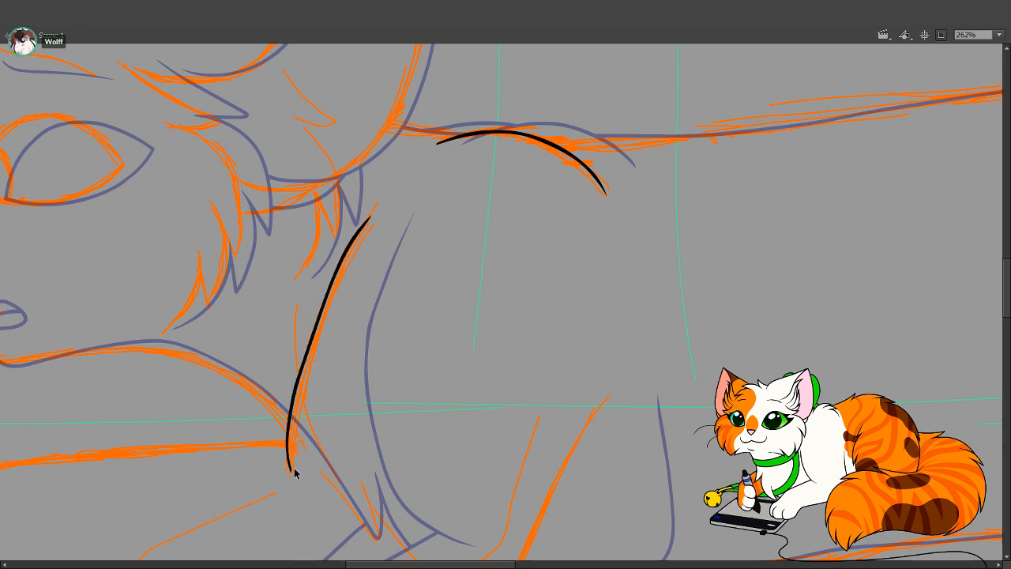
key(ctrl+z)
mouse_move(291, 471)
mouse_down()
mouse_move(292, 399)
mouse_move(313, 330)
mouse_move(369, 225)
mouse_up()
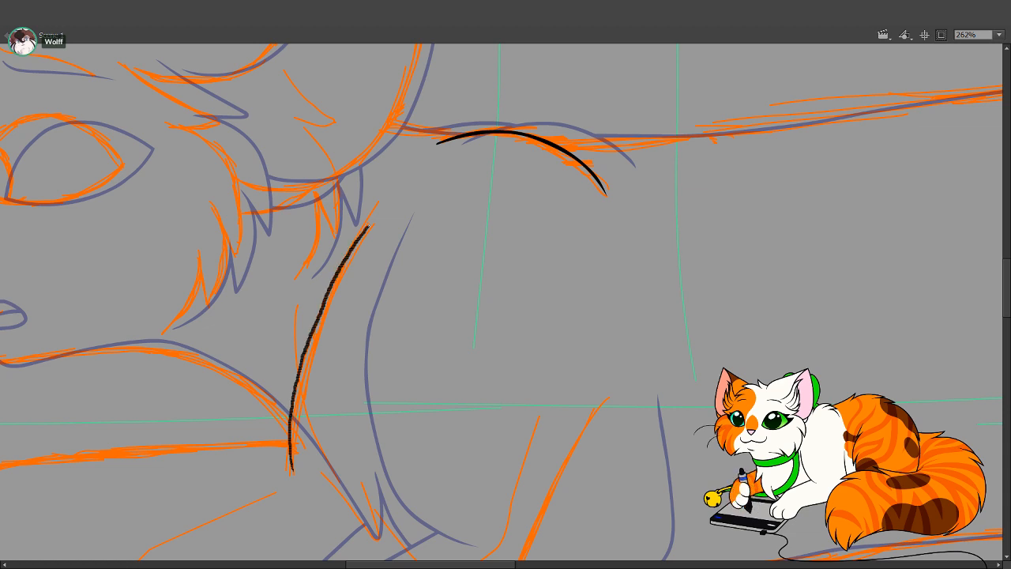
drag(403, 286, 423, 346)
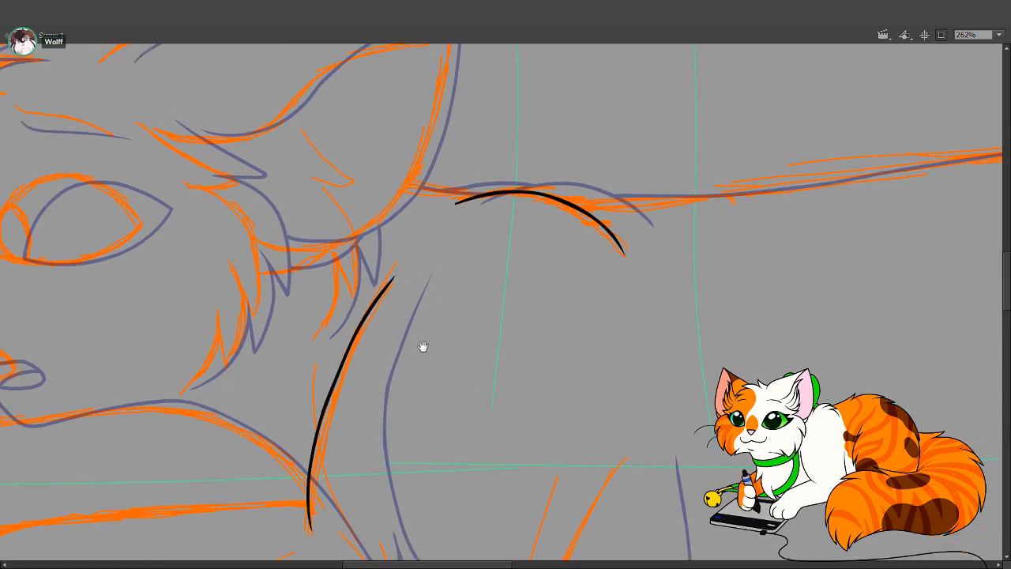
key(ctrl+z)
mouse_move(312, 530)
mouse_down()
mouse_move(322, 422)
mouse_move(393, 267)
mouse_up()
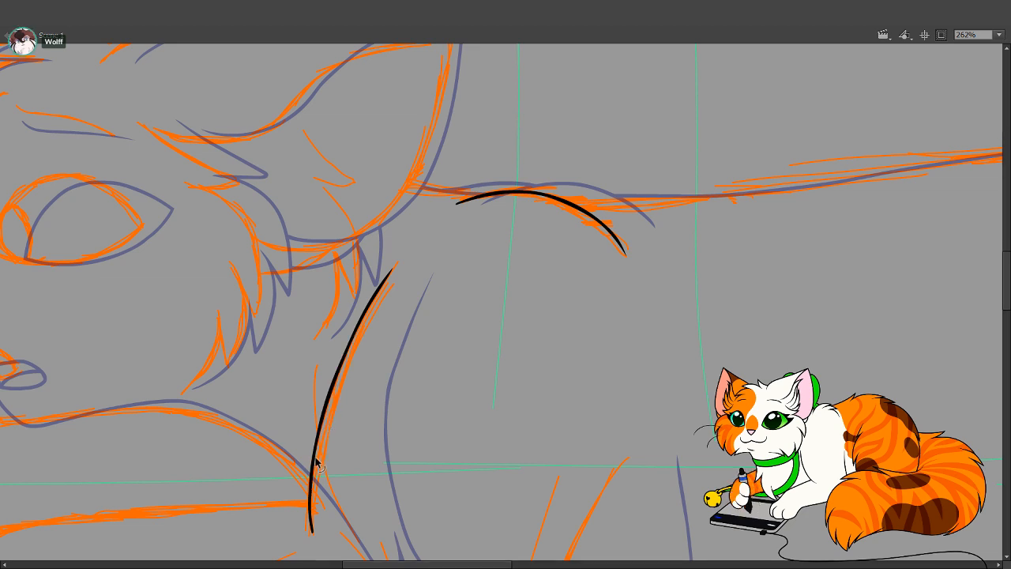
Draw the raised foreleg's underside in black from the toe to the elbow and up into the body, smoothing the elbow bend
drag(484, 384, 581, 178)
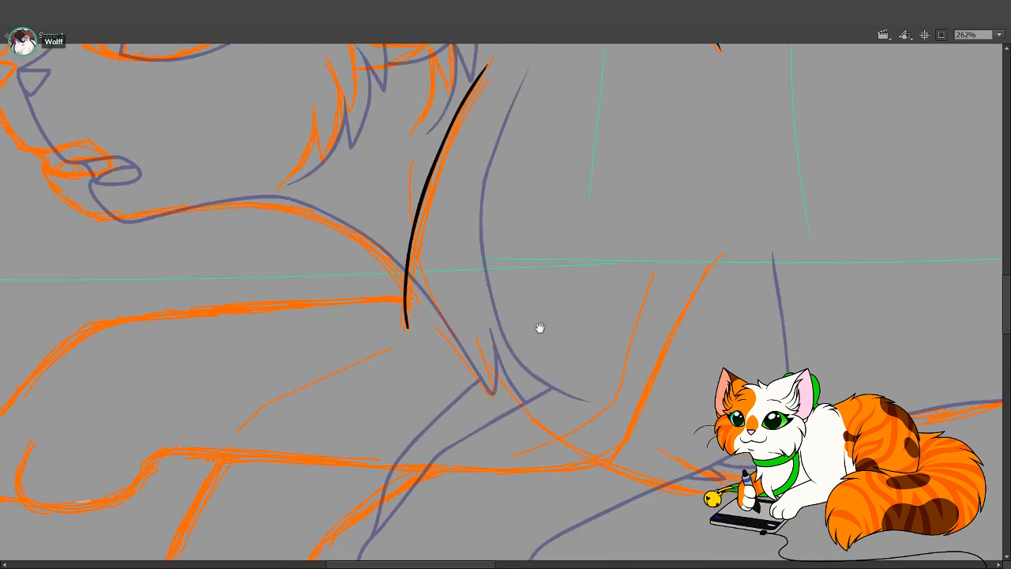
drag(540, 326, 578, 280)
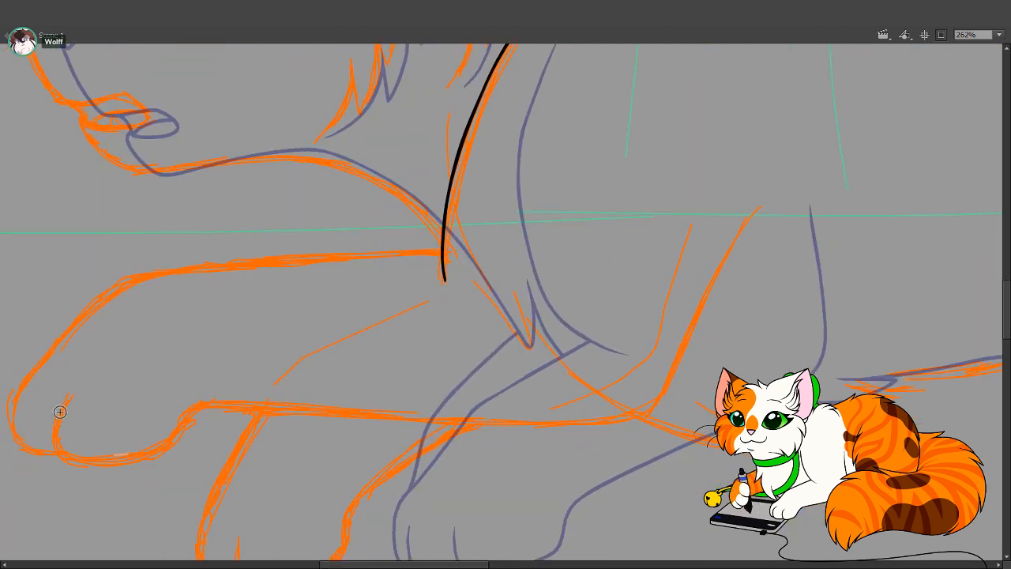
drag(62, 399, 56, 430)
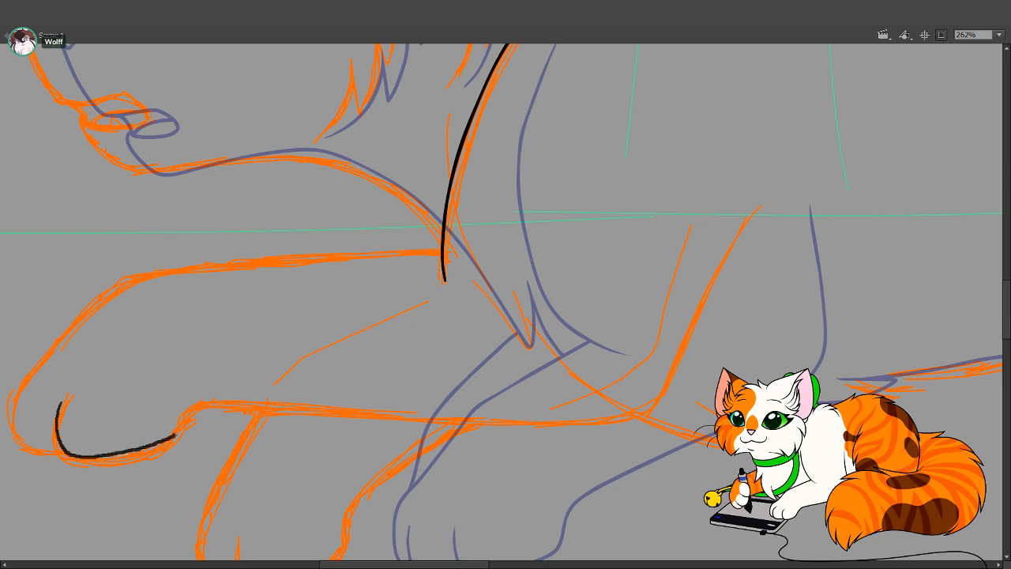
mouse_move(227, 404)
mouse_down()
mouse_move(396, 419)
mouse_move(591, 413)
mouse_move(644, 392)
mouse_move(743, 223)
mouse_up()
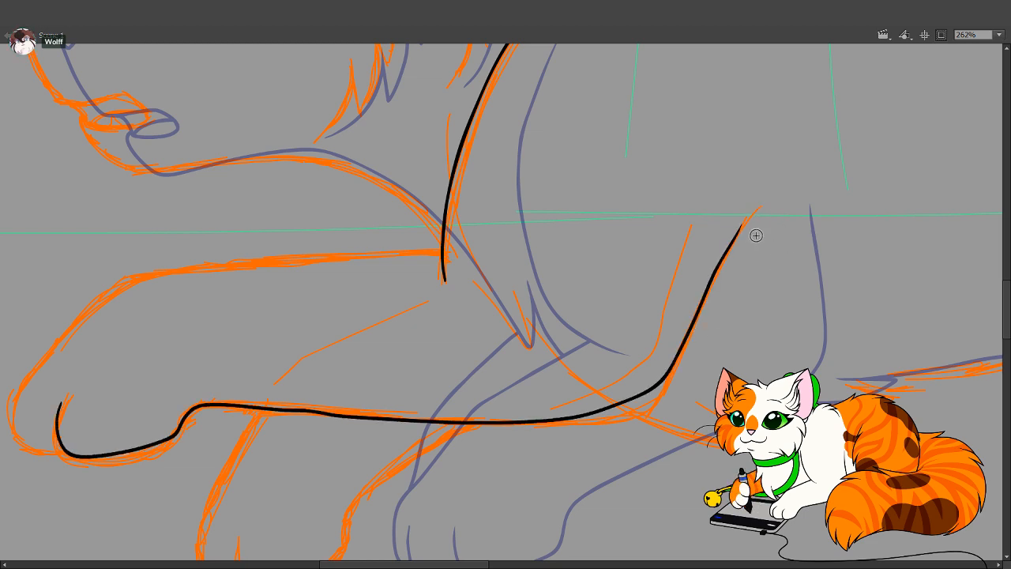
drag(743, 225, 753, 206)
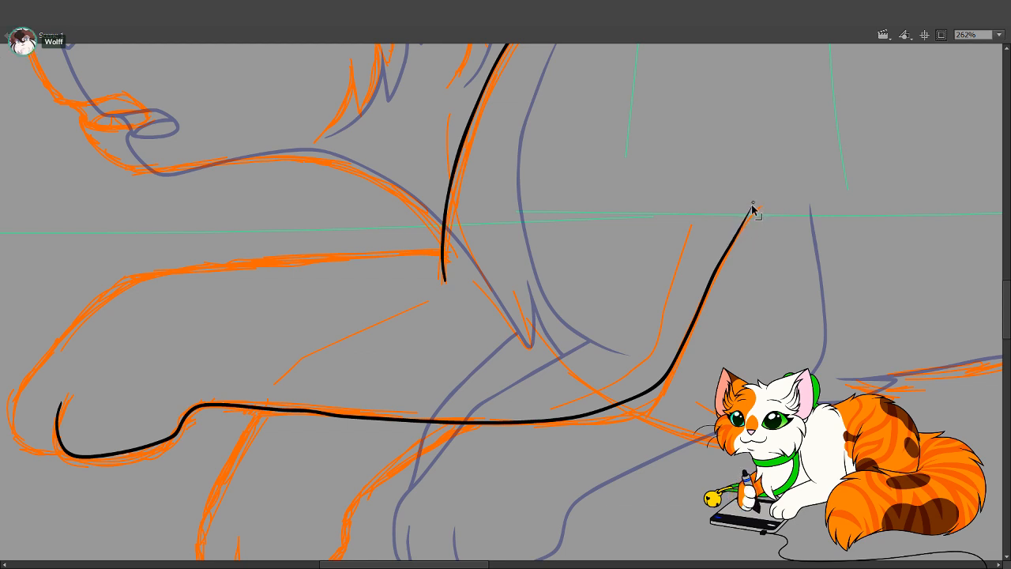
drag(722, 261, 716, 266)
mouse_move(654, 401)
mouse_down()
mouse_move(621, 420)
mouse_move(633, 412)
mouse_move(556, 429)
mouse_move(568, 422)
mouse_move(559, 419)
mouse_move(652, 399)
mouse_move(659, 385)
mouse_up()
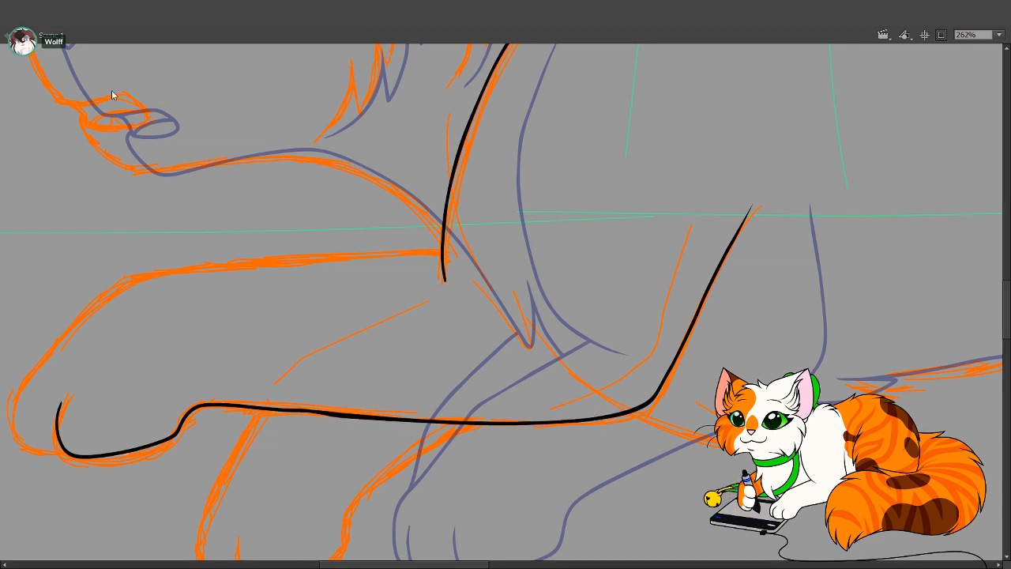
key(b)
mouse_move(291, 412)
mouse_down()
mouse_move(318, 433)
mouse_move(332, 420)
mouse_move(271, 415)
mouse_move(309, 413)
mouse_up()
key(ctrl+z)
key(ctrl+z)
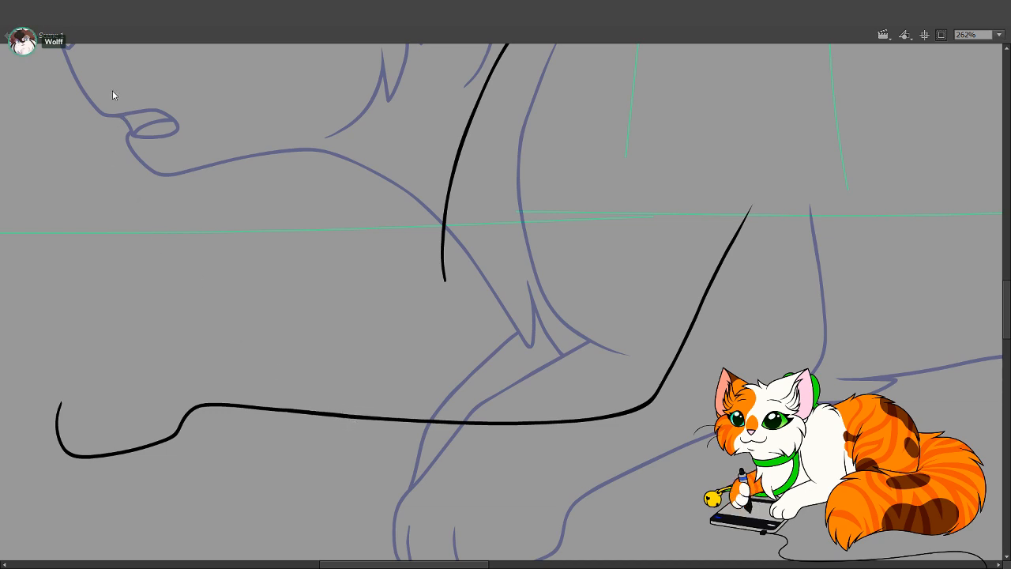
click(148, 131)
Draw the raised foreleg's outer paw and upper contour in white from the black toe line around to the black neck line
drag(374, 403, 340, 369)
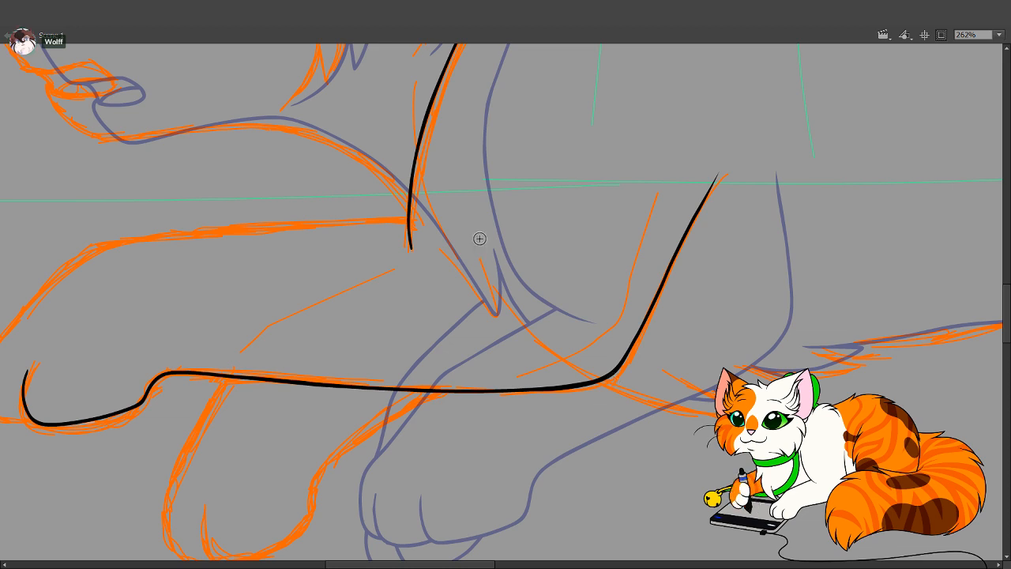
drag(469, 308, 632, 334)
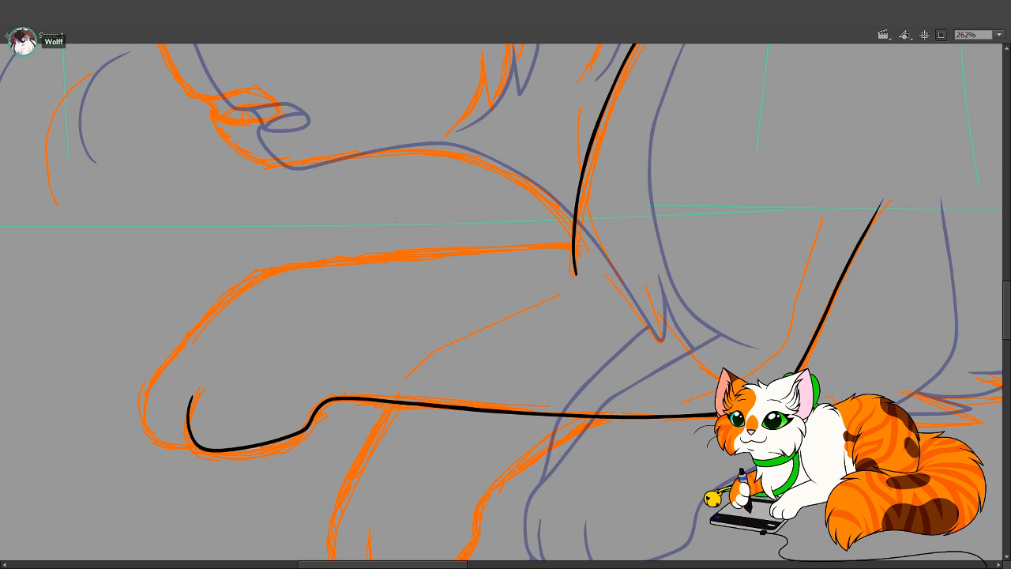
drag(485, 284, 515, 292)
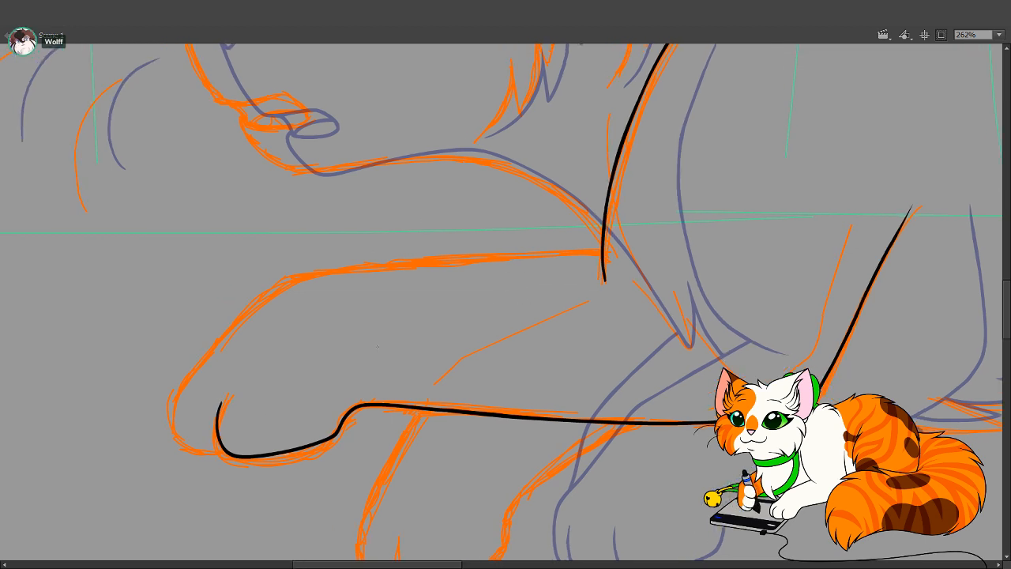
mouse_move(241, 448)
mouse_down()
mouse_move(212, 454)
mouse_move(189, 430)
mouse_move(188, 391)
mouse_move(206, 368)
mouse_up()
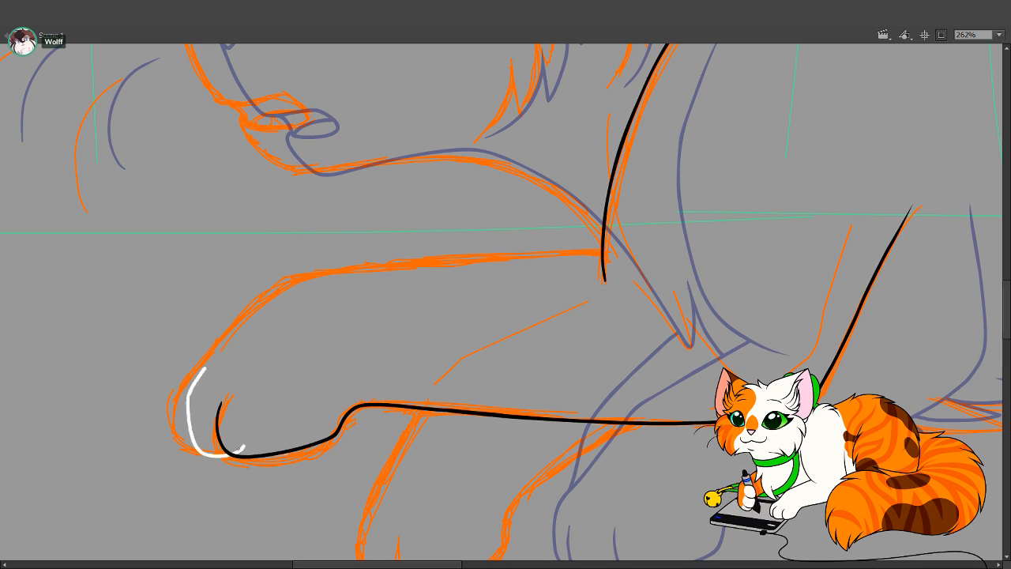
key(ctrl+z)
mouse_move(242, 448)
mouse_down()
mouse_move(201, 452)
mouse_move(189, 395)
mouse_up()
key(ctrl+z)
mouse_move(241, 447)
mouse_down()
mouse_move(212, 454)
mouse_move(180, 406)
mouse_move(262, 300)
mouse_move(414, 266)
mouse_move(637, 249)
mouse_move(241, 448)
mouse_up()
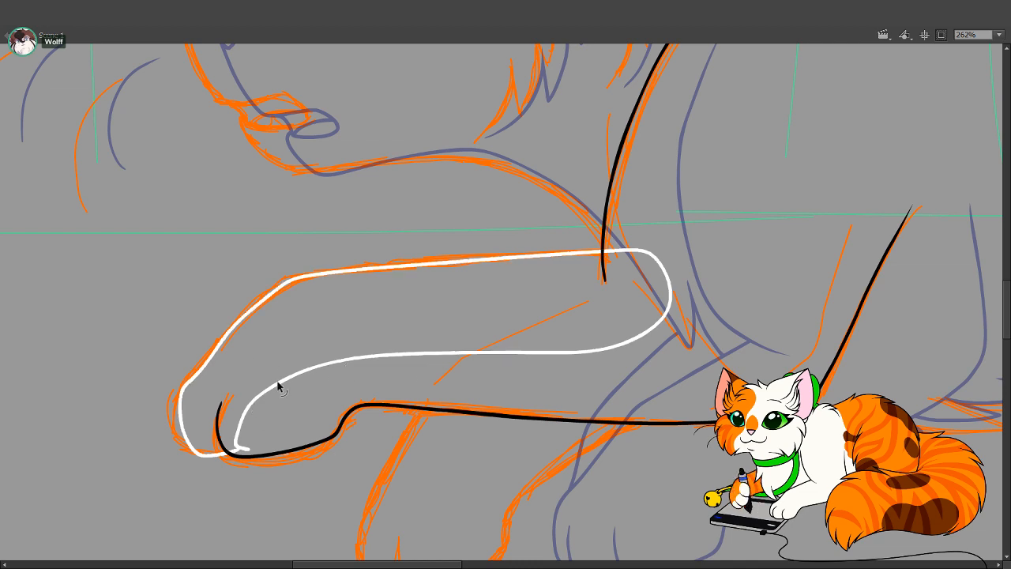
key(ctrl+z)
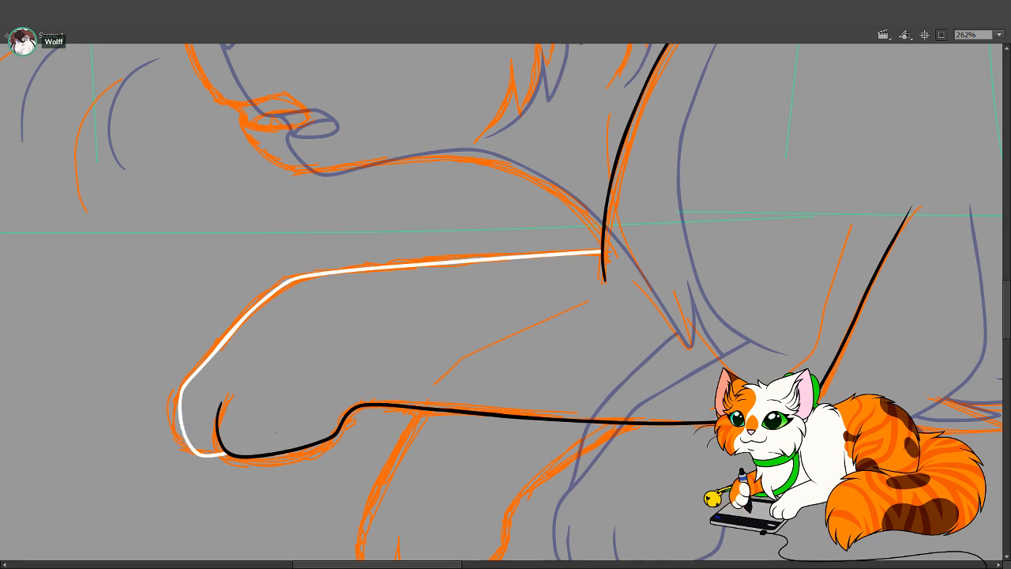
drag(466, 418, 441, 428)
drag(576, 358, 308, 252)
key(ctrl+z)
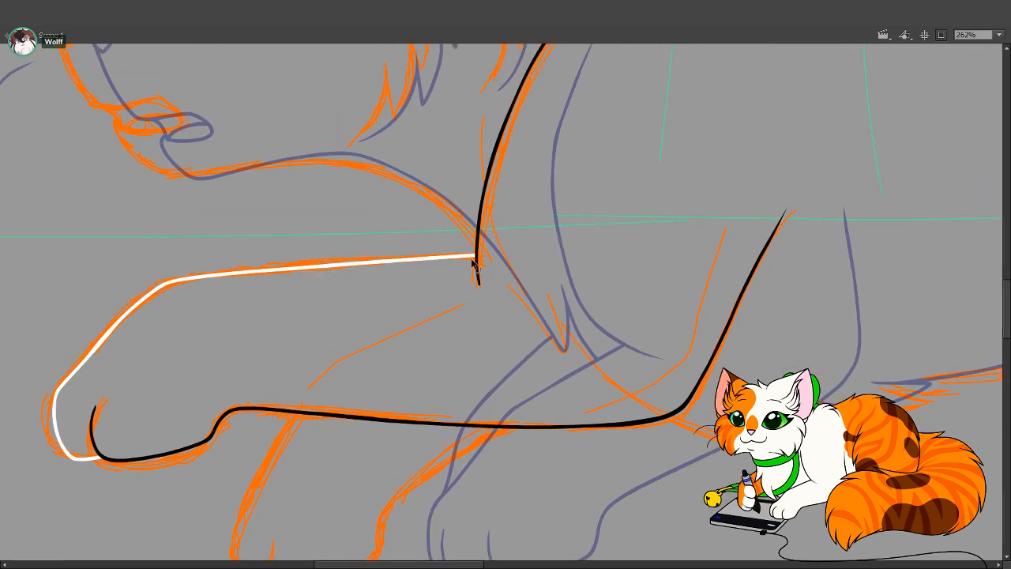
mouse_move(473, 260)
mouse_down()
mouse_move(503, 256)
mouse_move(482, 260)
mouse_up()
key(ctrl+z)
click(161, 128)
drag(369, 264, 469, 298)
key(ctrl+z)
key(ctrl+z)
key(ctrl+z)
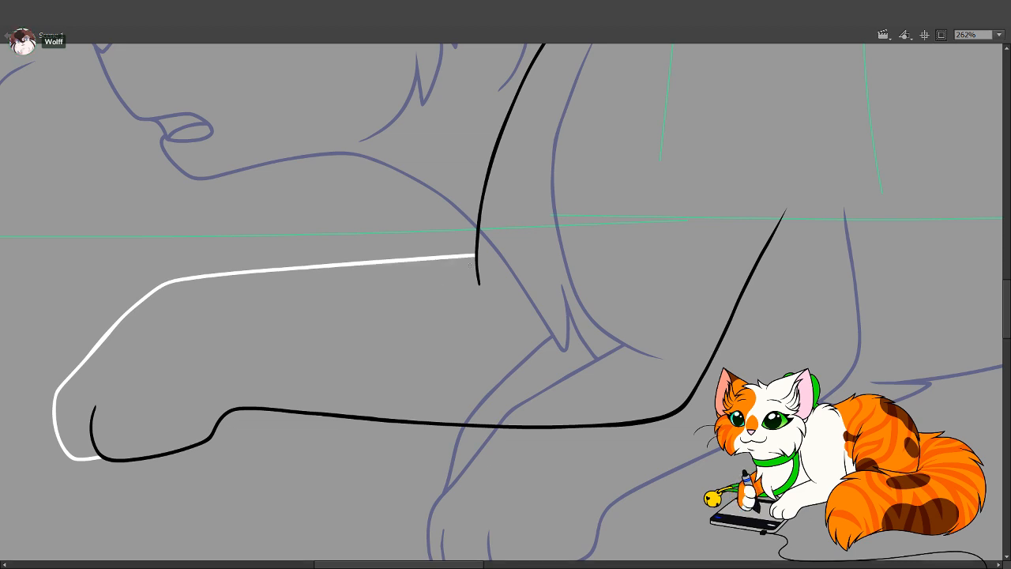
click(158, 114)
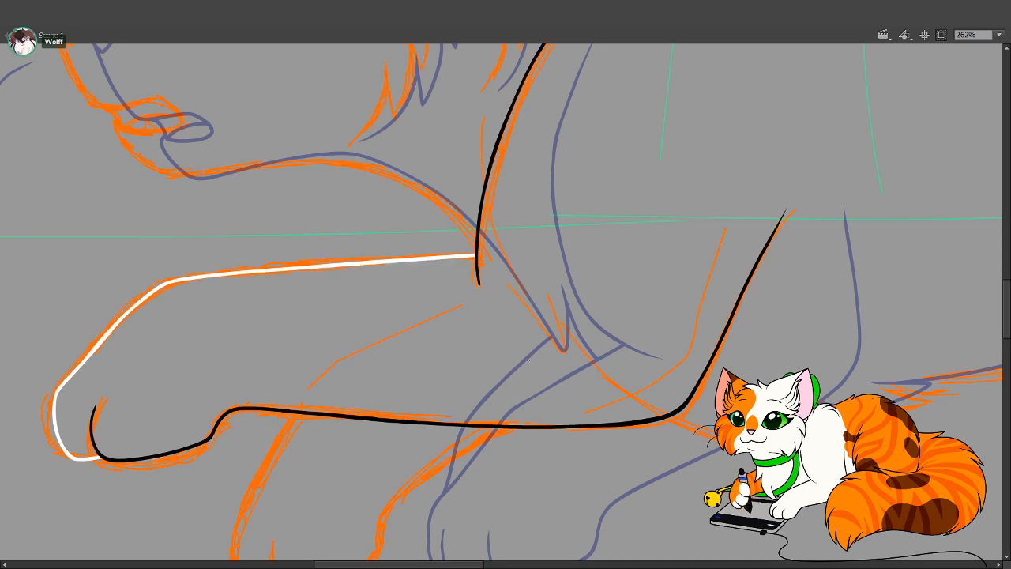
Draw the back line in white between the black shoulder and rump curves, looping through the body interior to close the shape
drag(515, 415, 531, 268)
drag(634, 367, 506, 458)
drag(565, 361, 420, 383)
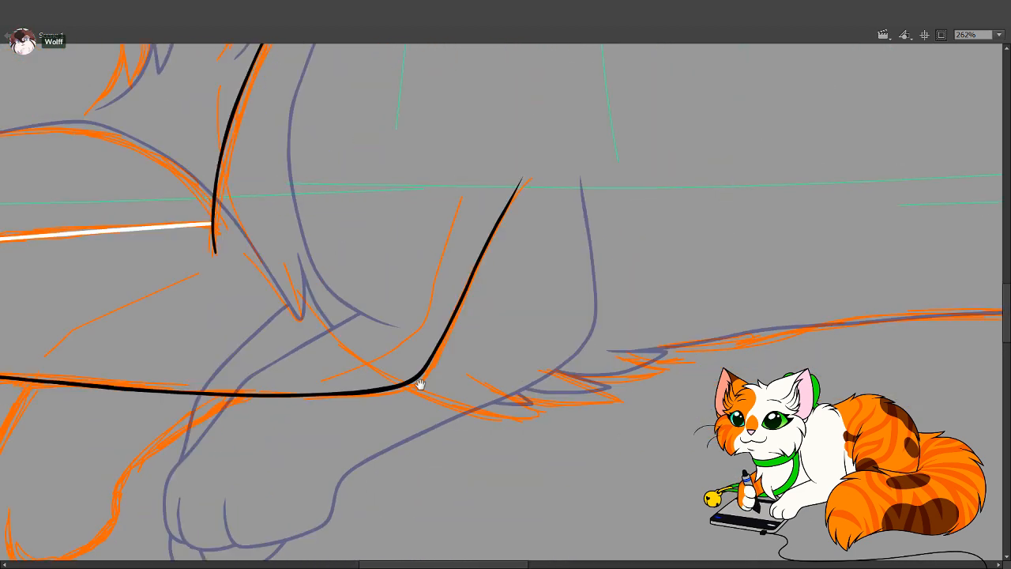
mouse_move(534, 240)
mouse_down()
mouse_move(455, 428)
mouse_move(501, 408)
mouse_move(447, 403)
mouse_move(443, 371)
mouse_move(485, 405)
mouse_move(534, 372)
mouse_up()
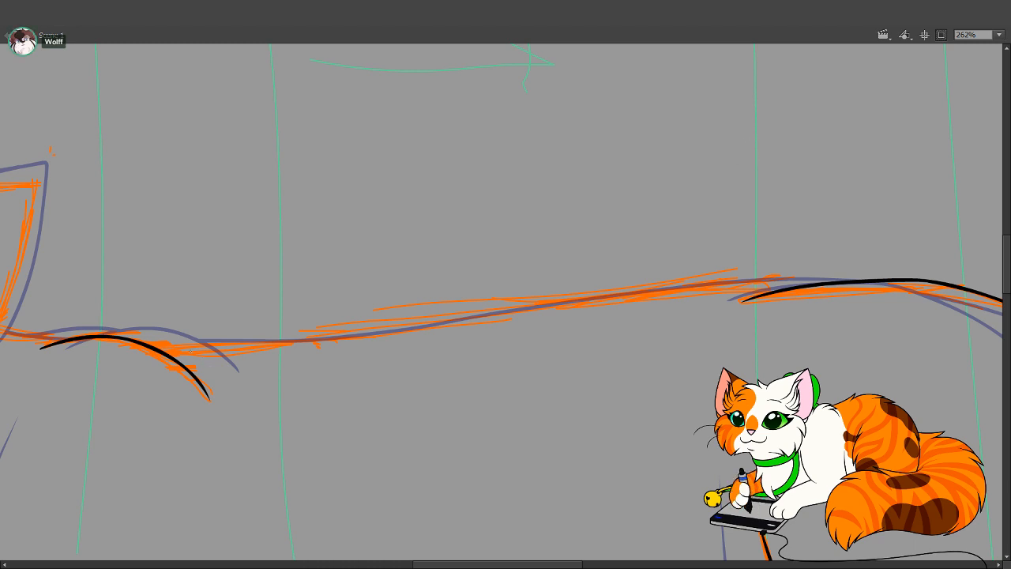
mouse_move(122, 345)
mouse_down()
mouse_move(304, 342)
mouse_move(765, 286)
mouse_move(866, 294)
mouse_move(817, 372)
mouse_move(383, 468)
mouse_move(126, 405)
mouse_move(107, 358)
mouse_move(128, 344)
mouse_up()
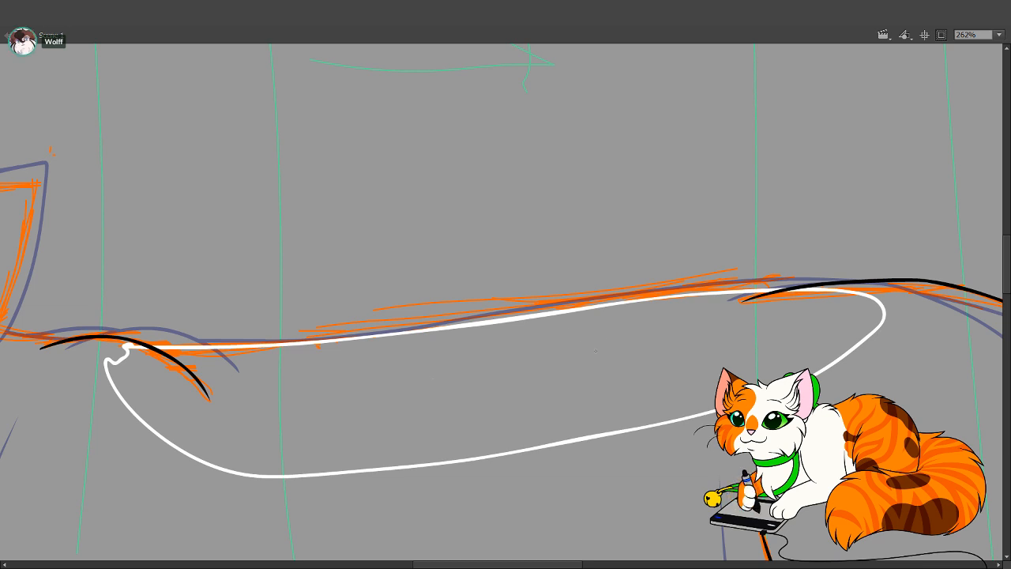
mouse_move(509, 295)
mouse_down()
mouse_move(540, 335)
mouse_move(597, 338)
mouse_up()
key(ctrl+z)
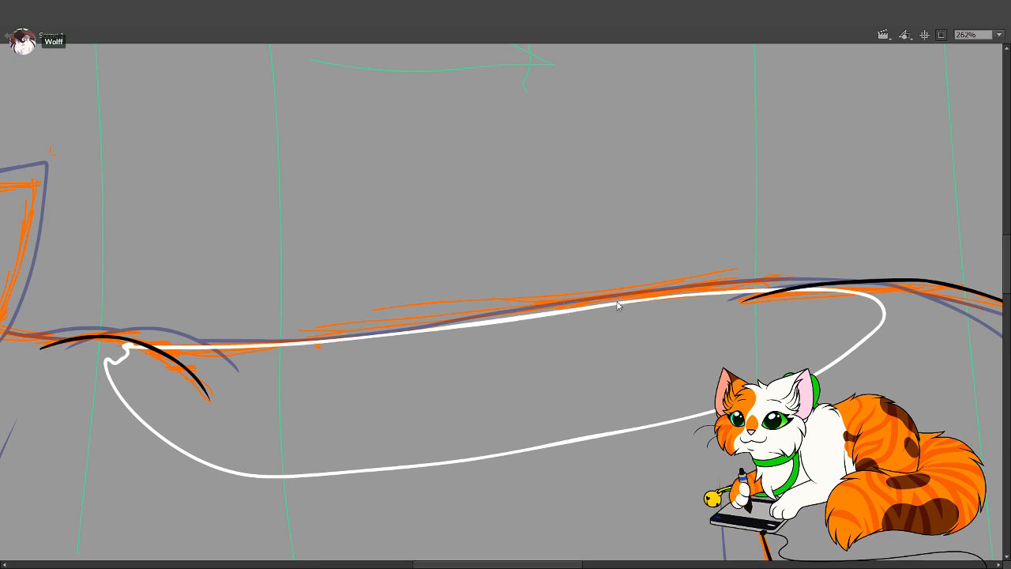
key(v)
drag(621, 303, 618, 302)
scroll(512, 387, down, 5)
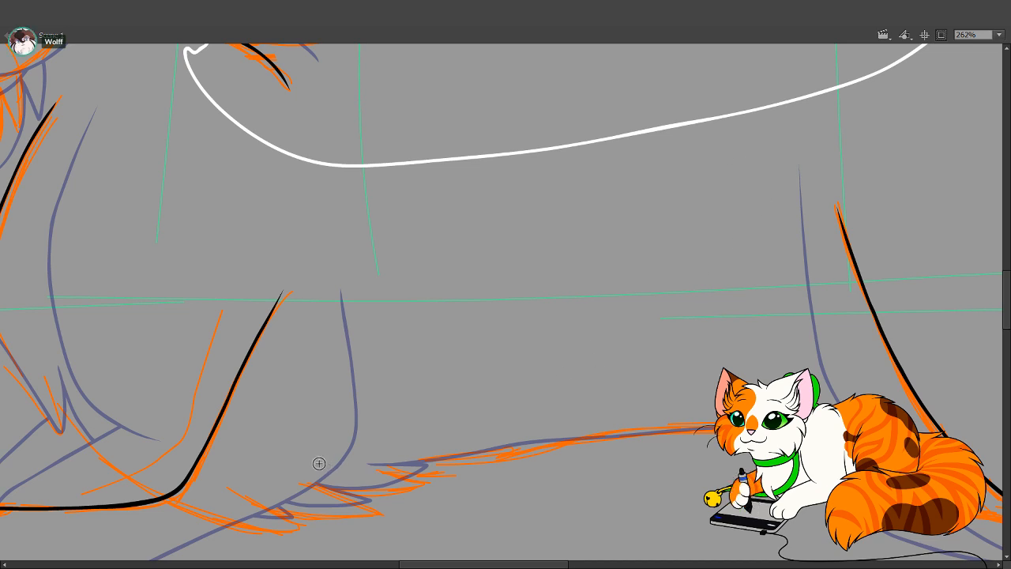
scroll(234, 410, down, 1)
mouse_move(82, 394)
mouse_down()
mouse_move(133, 425)
mouse_move(227, 445)
mouse_up()
key(ctrl+z)
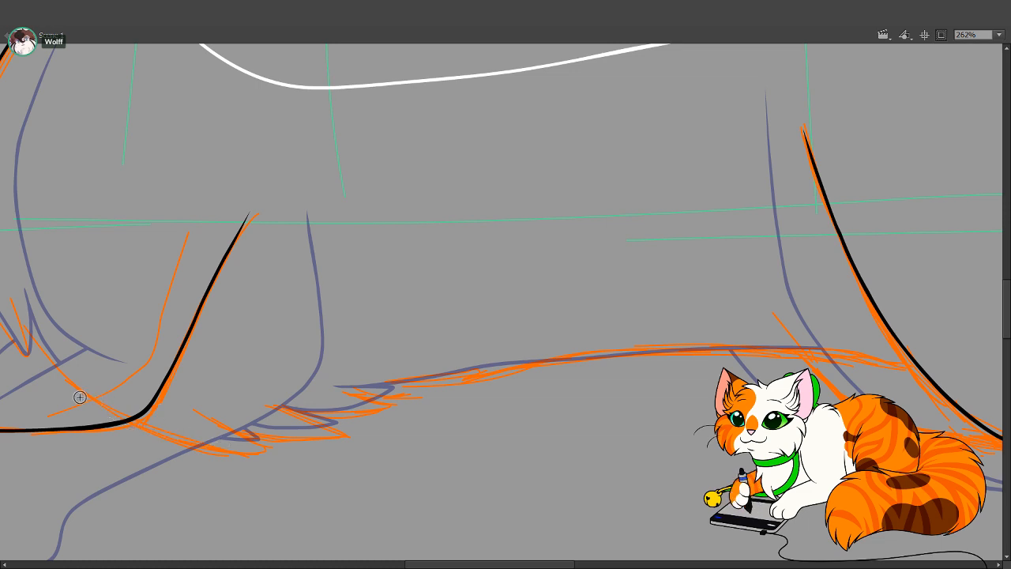
drag(89, 379, 248, 432)
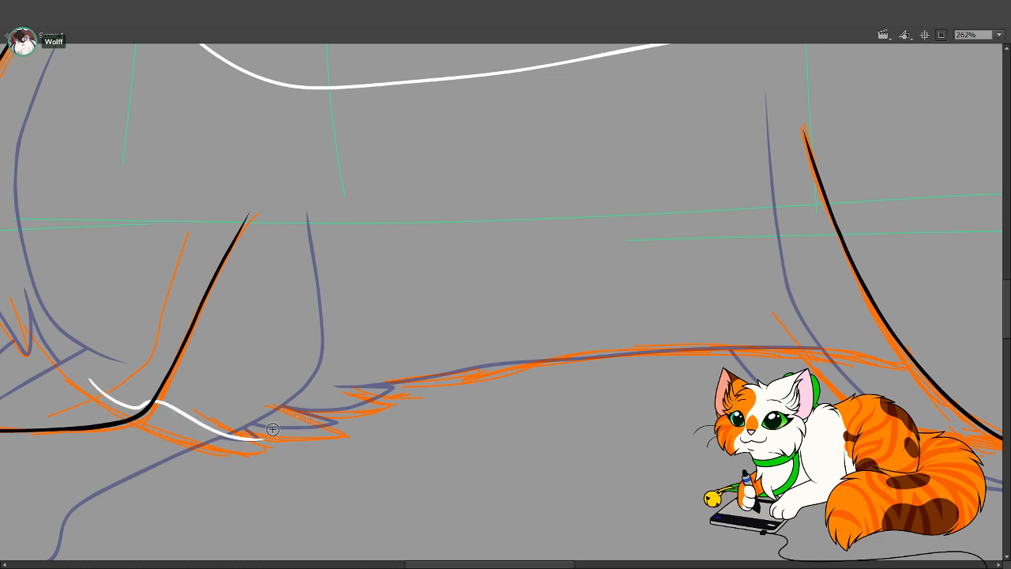
key(ctrl+z)
mouse_move(53, 368)
mouse_down()
mouse_move(142, 424)
mouse_move(232, 441)
mouse_up()
key(ctrl+z)
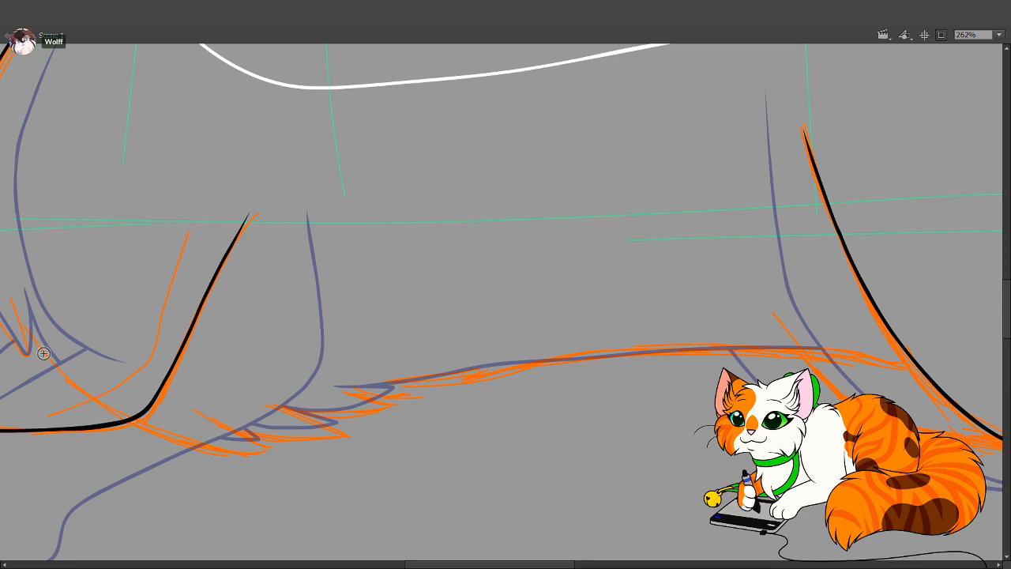
Draw the chest line in white across the foreleg's elbow to the tip of the first fur tuft, folding back sharply
mouse_move(44, 355)
mouse_down()
mouse_move(123, 416)
mouse_move(255, 448)
mouse_move(198, 416)
mouse_up()
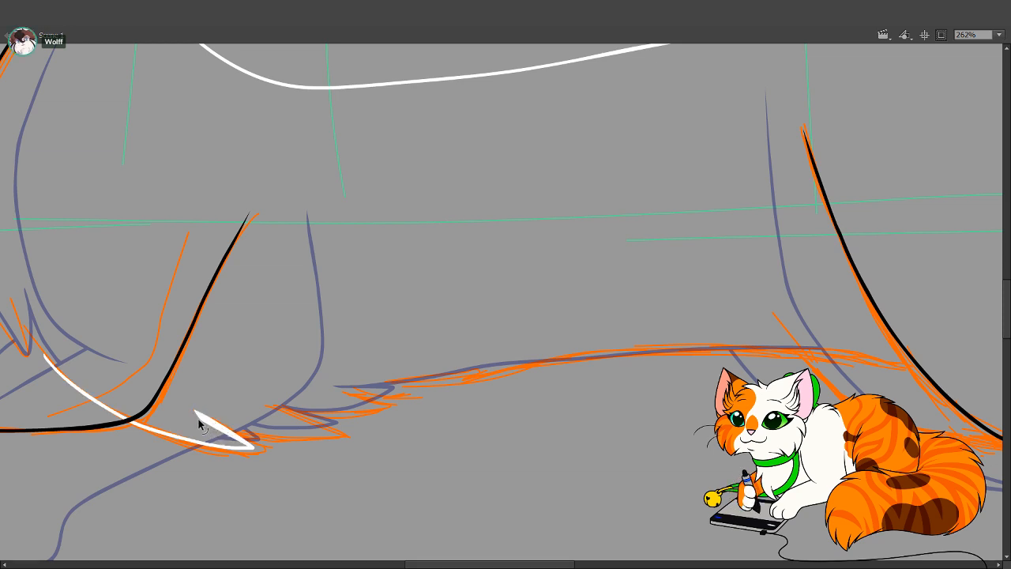
mouse_move(198, 419)
mouse_down()
mouse_move(191, 423)
mouse_move(198, 408)
mouse_up()
click(155, 150)
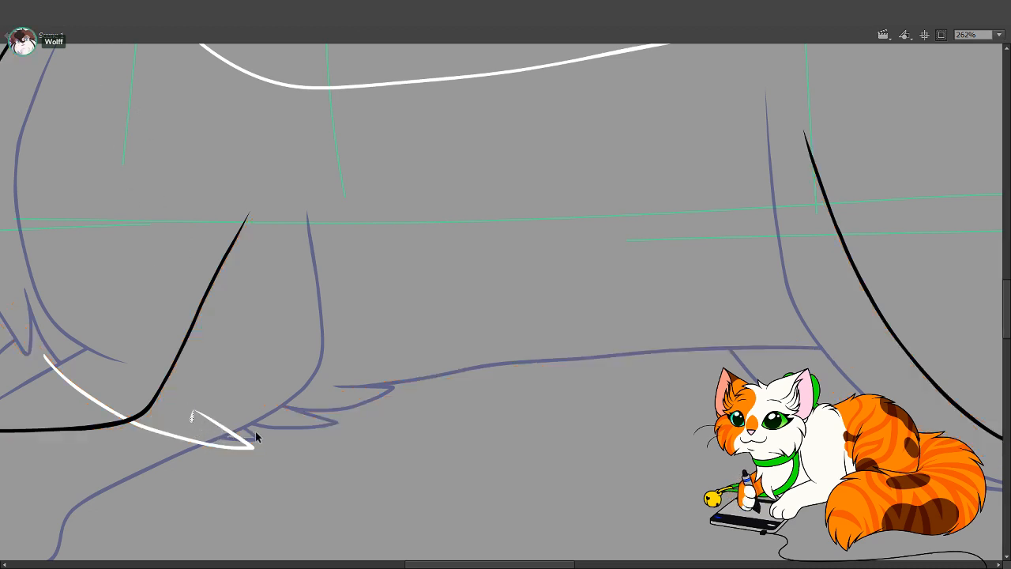
click(113, 91)
drag(392, 418, 348, 421)
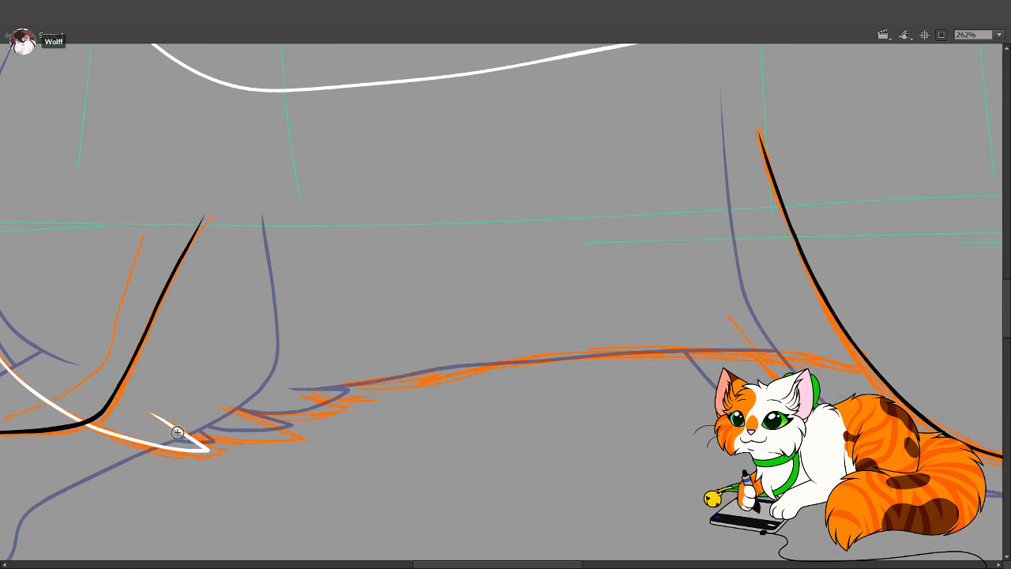
Draw the second and third pointed fur tufts in white behind the elbow, following the orange sketch
mouse_move(163, 418)
mouse_down()
mouse_move(223, 441)
mouse_move(299, 431)
mouse_move(221, 403)
mouse_up()
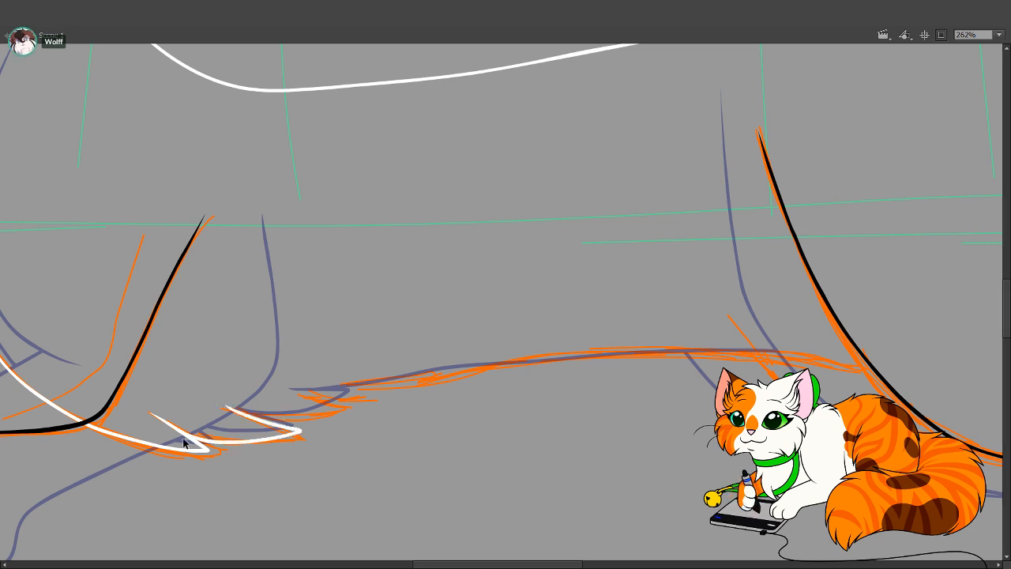
key(ctrl+z)
mouse_move(163, 418)
mouse_down()
mouse_move(193, 436)
mouse_move(304, 433)
mouse_move(225, 407)
mouse_up()
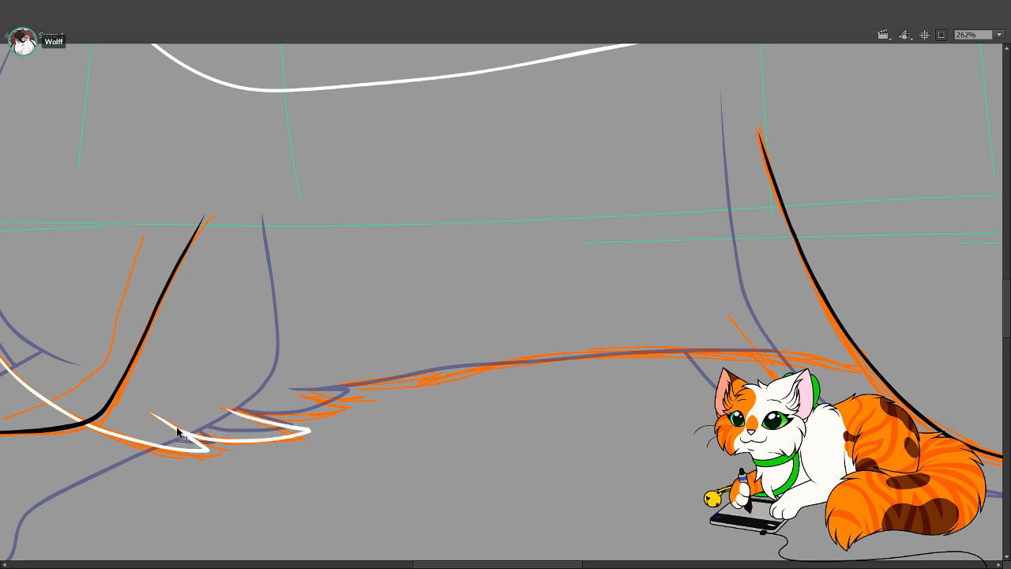
key(ctrl+z)
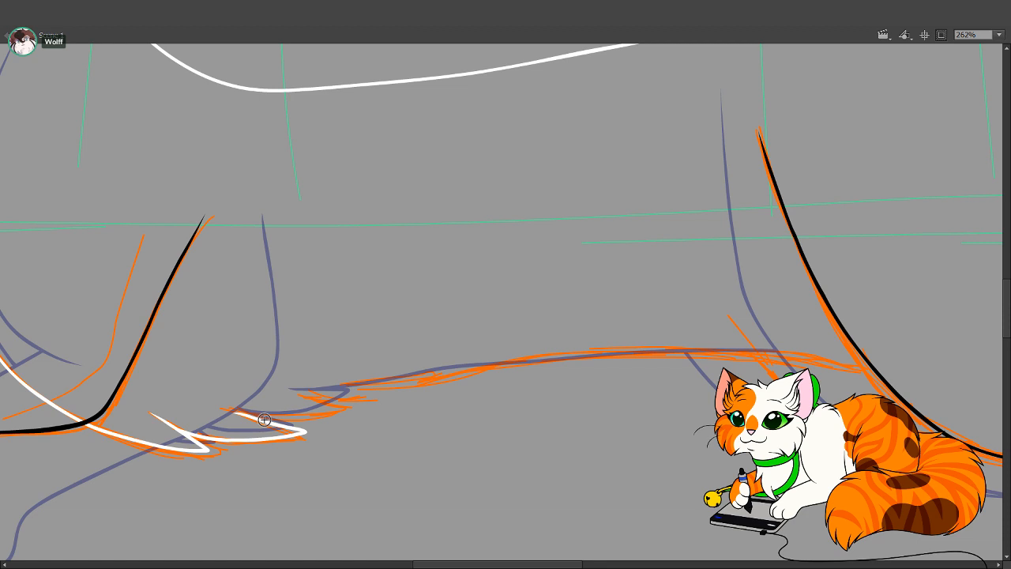
drag(286, 421, 348, 404)
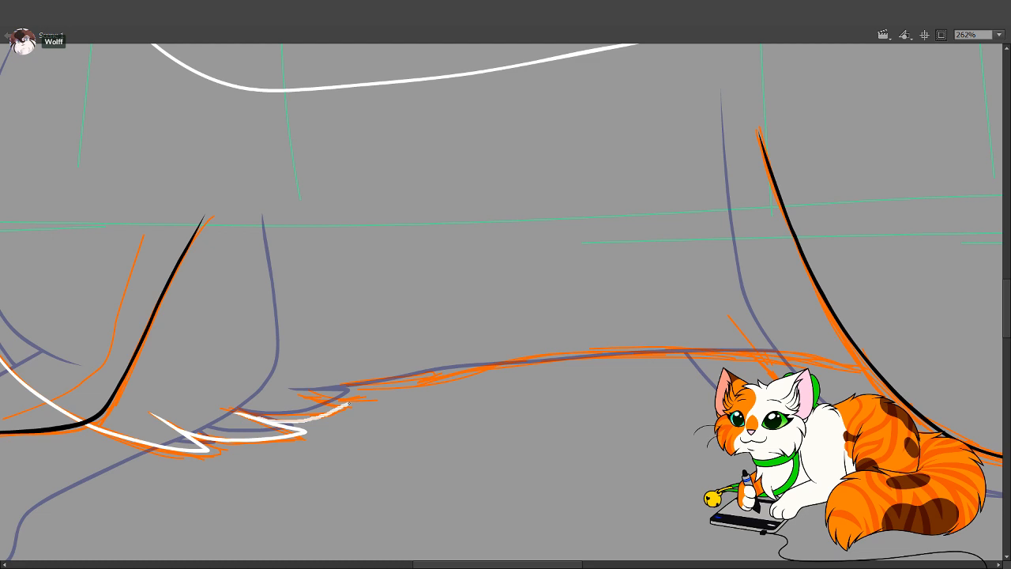
drag(348, 402, 292, 397)
Draw the belly line in white as one smooth arc from the last fur tuft to the black hind thigh line
drag(312, 396, 227, 434)
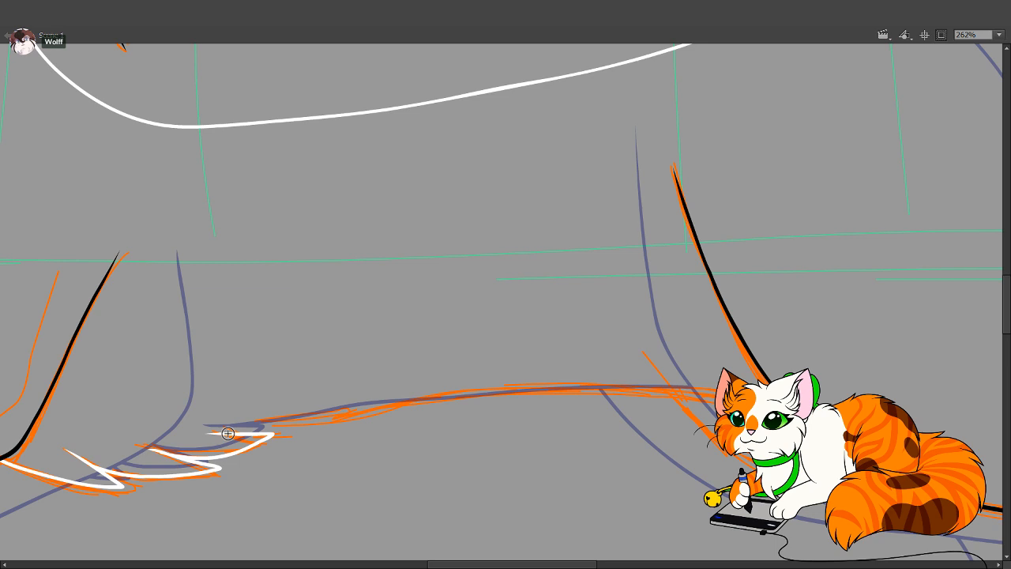
drag(227, 433, 717, 387)
key(ctrl+z)
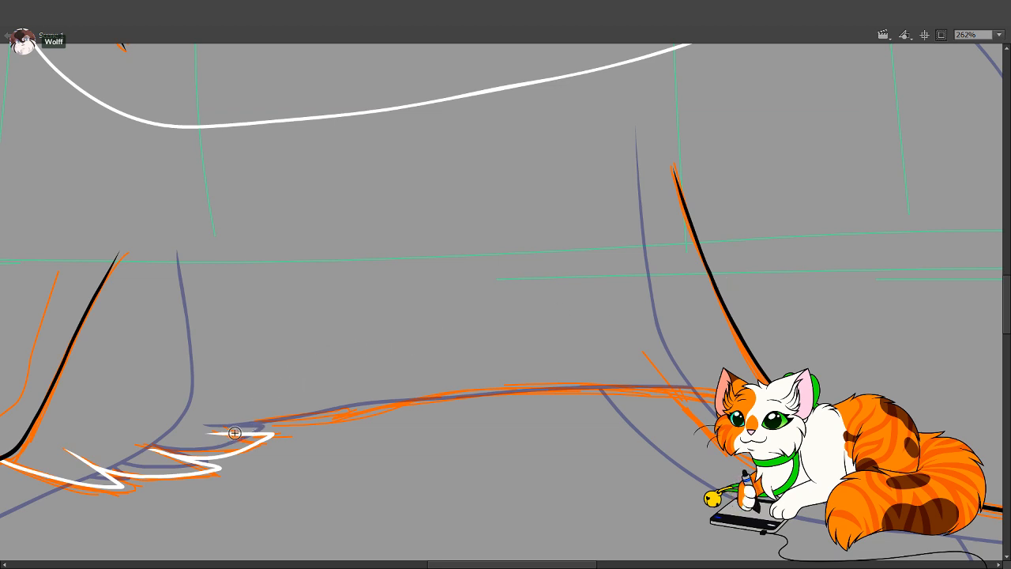
mouse_move(216, 433)
mouse_down()
mouse_move(366, 404)
mouse_move(489, 402)
mouse_up()
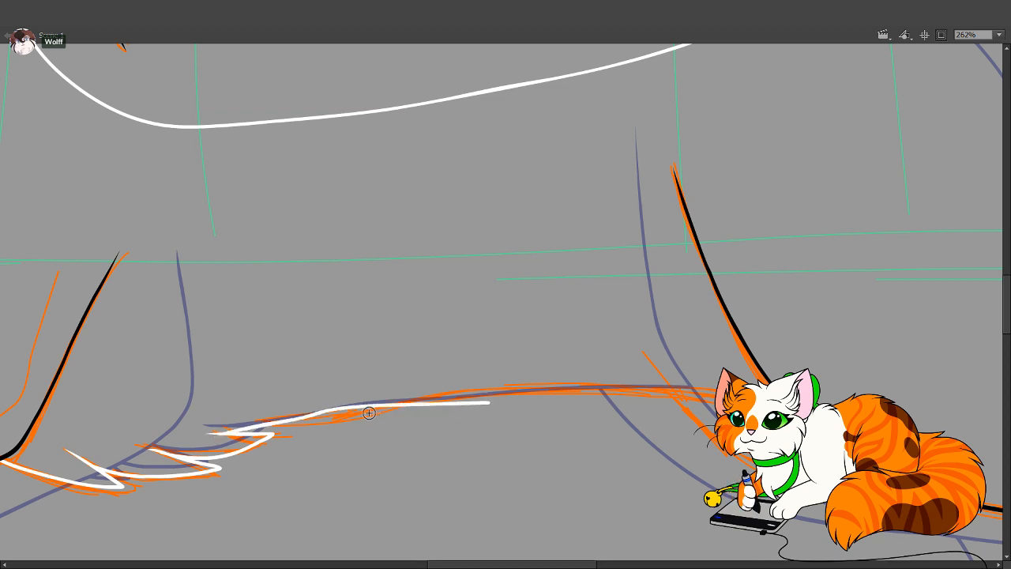
key(ctrl+z)
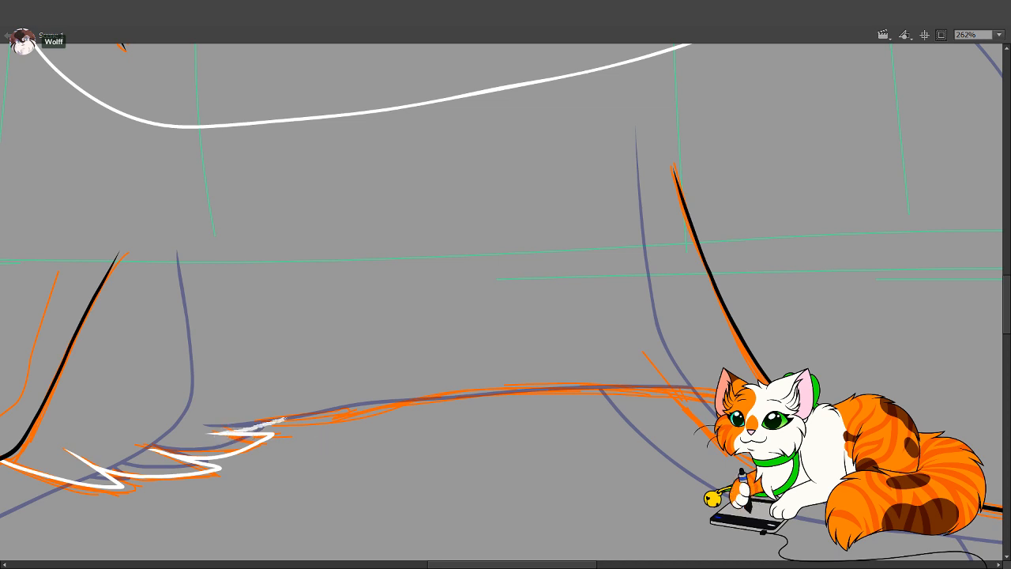
mouse_move(284, 418)
mouse_down()
mouse_move(488, 387)
mouse_move(714, 389)
mouse_up()
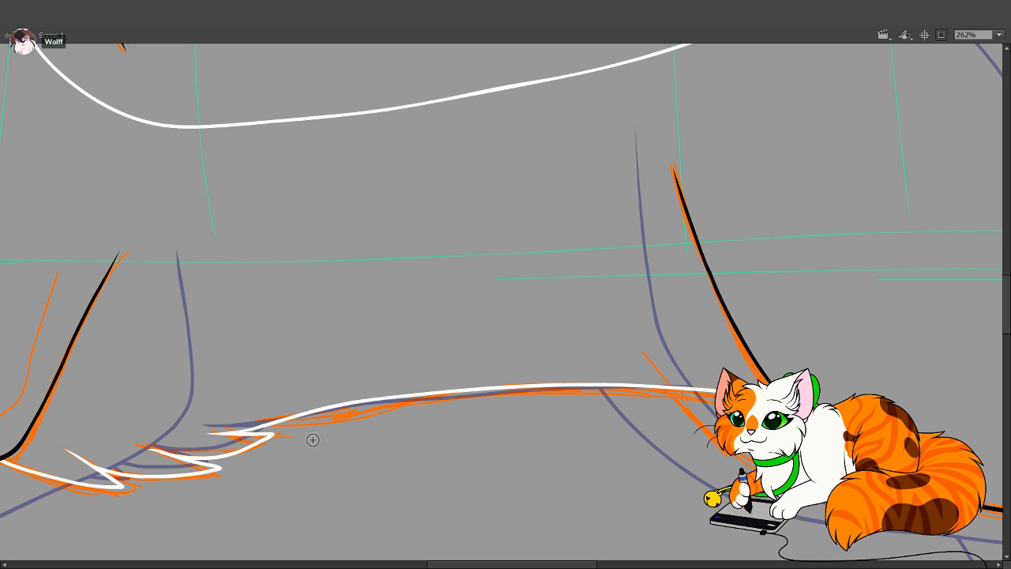
Draw a white shoulder line from the chest line up into the body loop and delete the end overshooting the loop
key(space)
drag(223, 383, 505, 535)
mouse_move(462, 370)
mouse_down()
mouse_move(493, 476)
mouse_move(552, 265)
mouse_up()
mouse_move(278, 471)
mouse_down()
mouse_move(332, 469)
mouse_move(390, 411)
mouse_move(563, 137)
mouse_up()
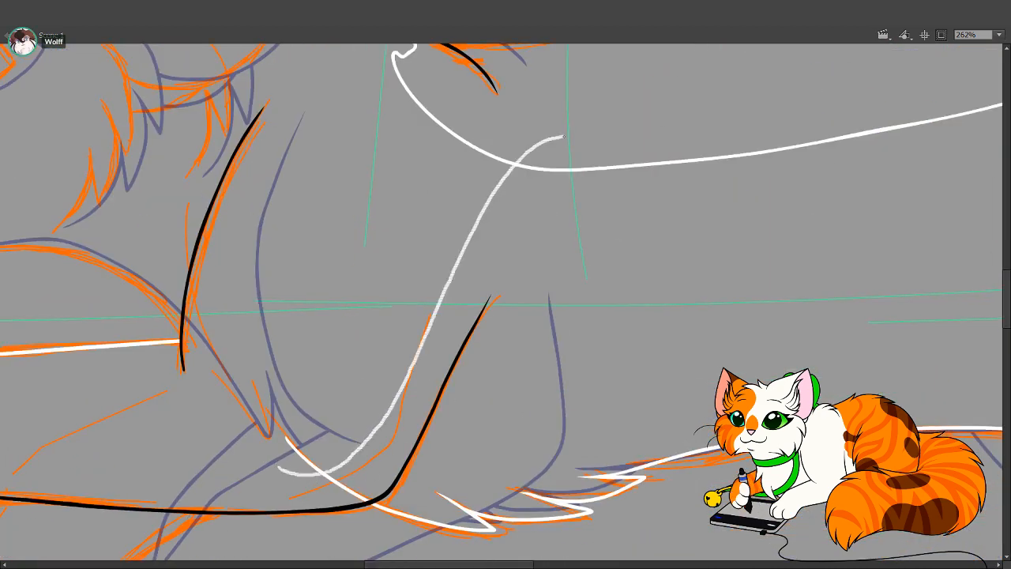
drag(537, 210, 445, 422)
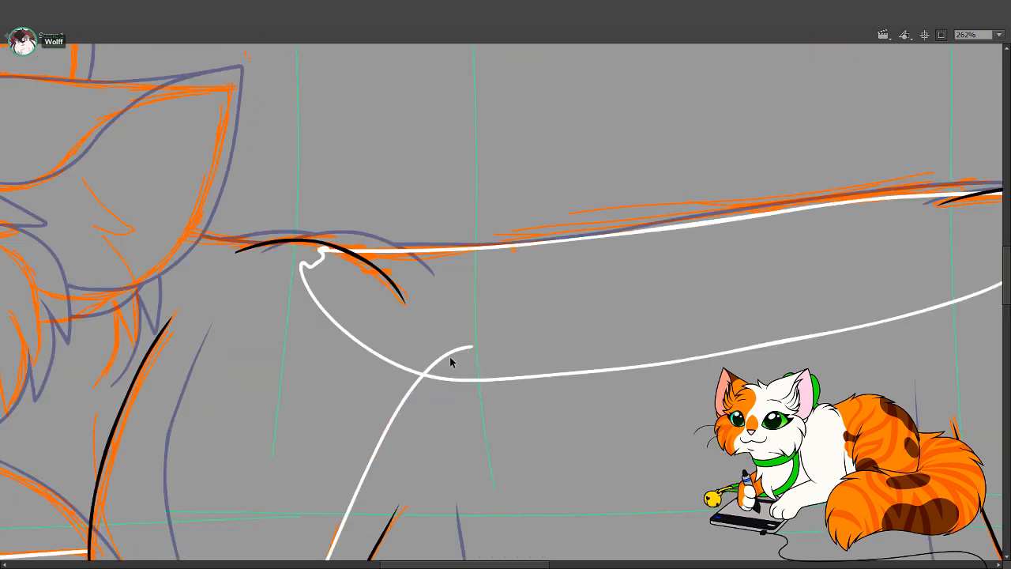
click(451, 355)
key(Delete)
Draw the far thigh curve in white from the belly line into the black hind leg line and delete its overshooting end
key(space)
mouse_move(607, 446)
mouse_down()
mouse_move(384, 478)
mouse_move(198, 521)
mouse_up()
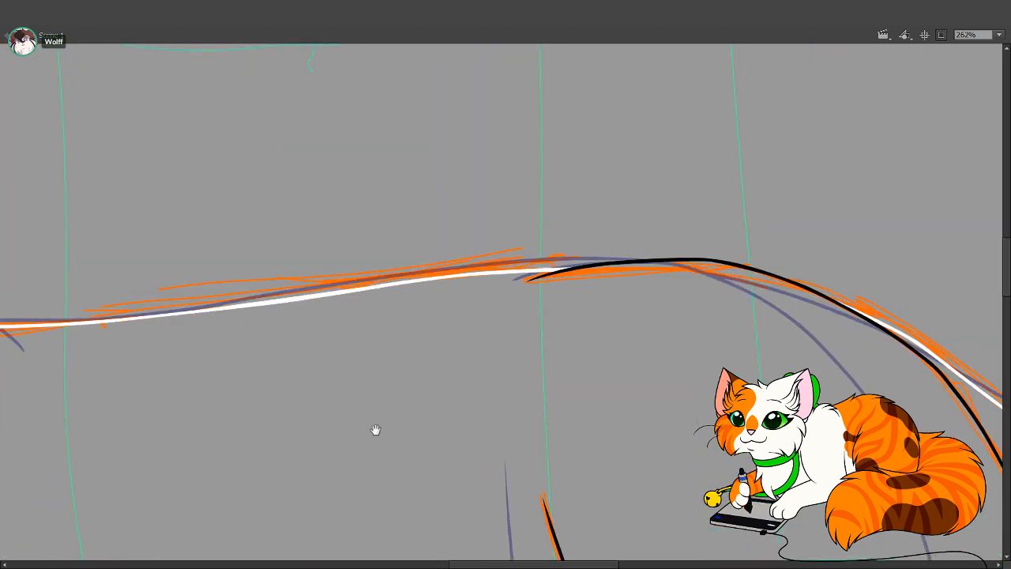
drag(561, 470, 402, 234)
drag(413, 422, 363, 212)
drag(449, 337, 350, 349)
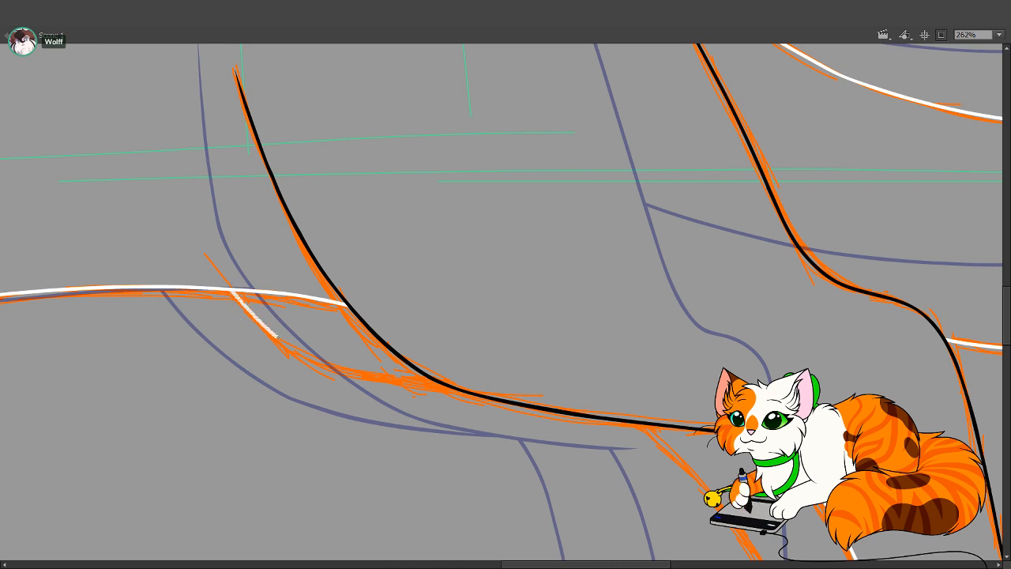
mouse_move(352, 375)
mouse_down()
mouse_move(486, 400)
mouse_move(662, 413)
mouse_up()
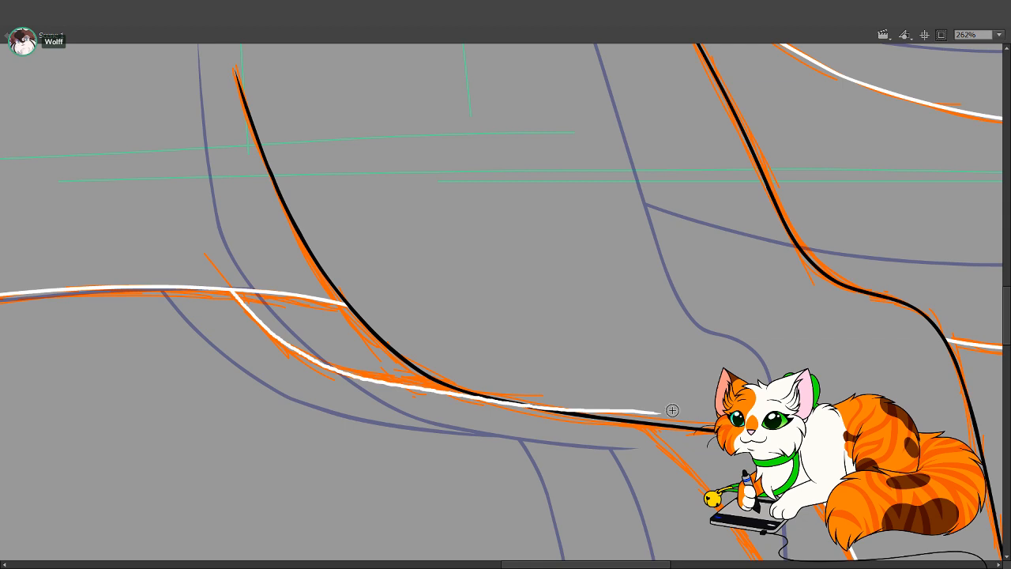
key(v)
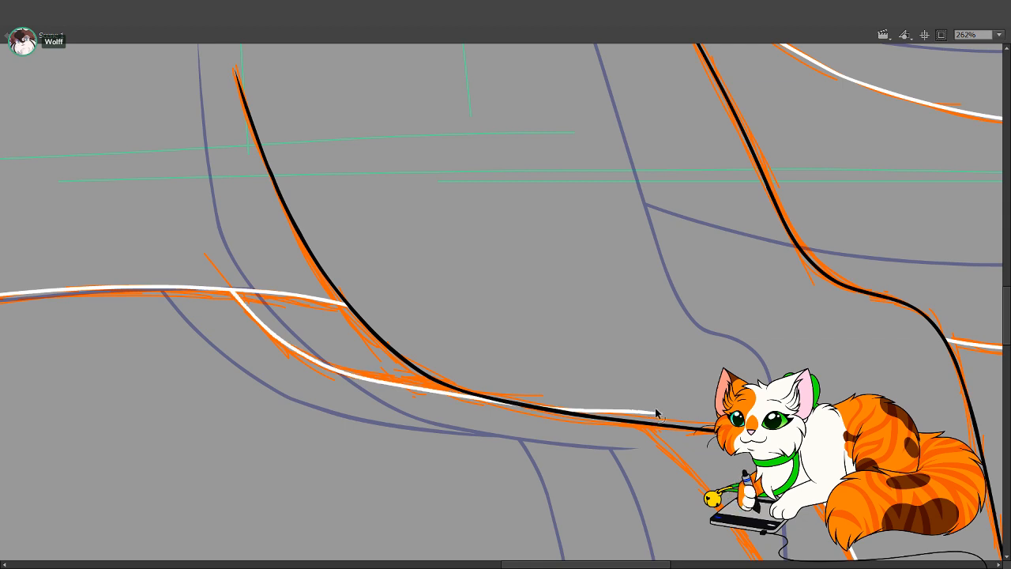
click(655, 412)
key(Delete)
Draw the far hind paw's toe line and sole in white from the toe crease across to the black near paw
mouse_move(699, 433)
mouse_down()
mouse_move(521, 282)
mouse_move(476, 213)
mouse_up()
drag(650, 453, 642, 464)
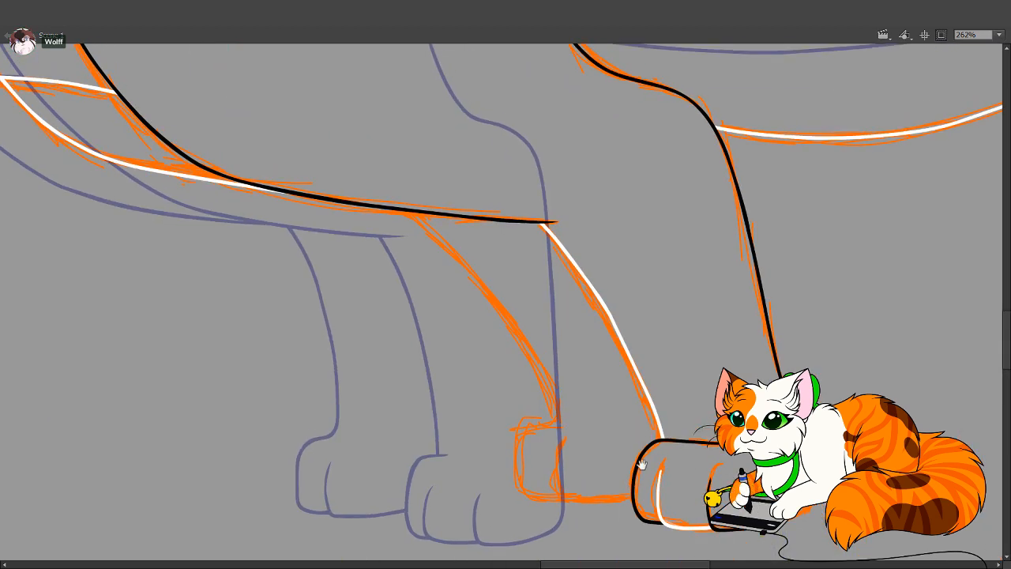
key(b)
drag(563, 440, 559, 456)
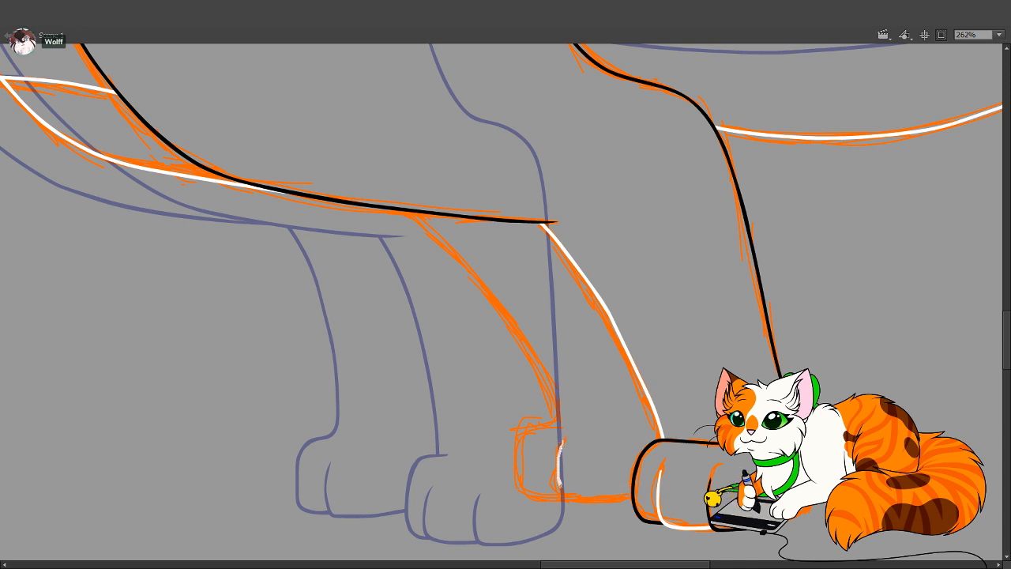
key(ctrl+z)
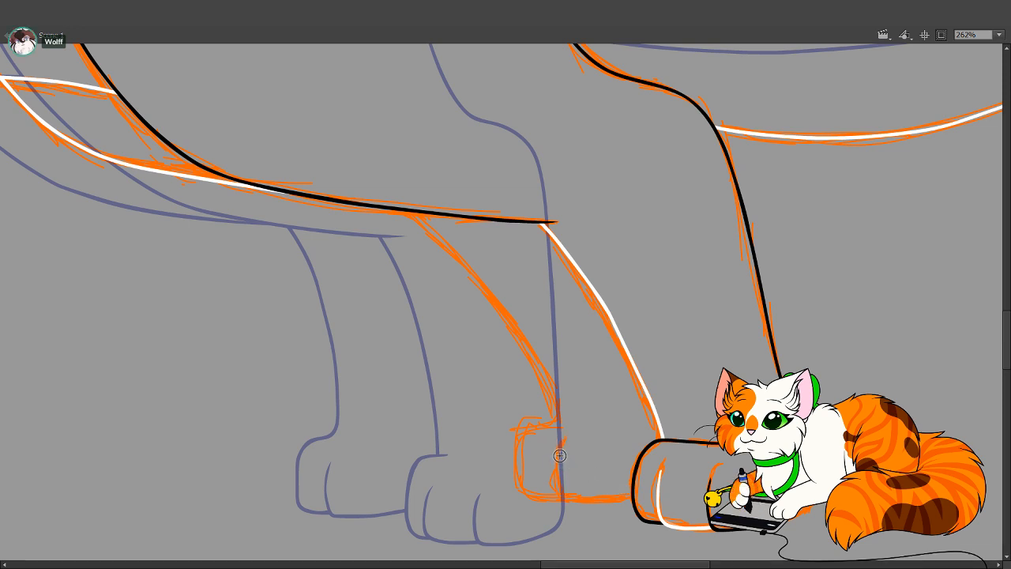
drag(559, 454, 563, 495)
key(ctrl+z)
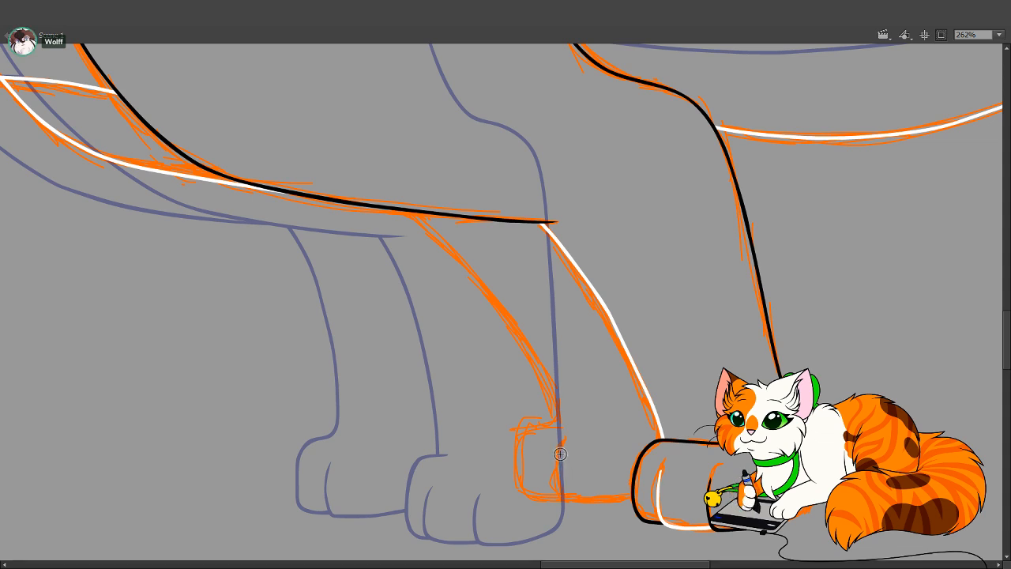
mouse_move(559, 454)
mouse_down()
mouse_move(564, 499)
mouse_move(641, 499)
mouse_up()
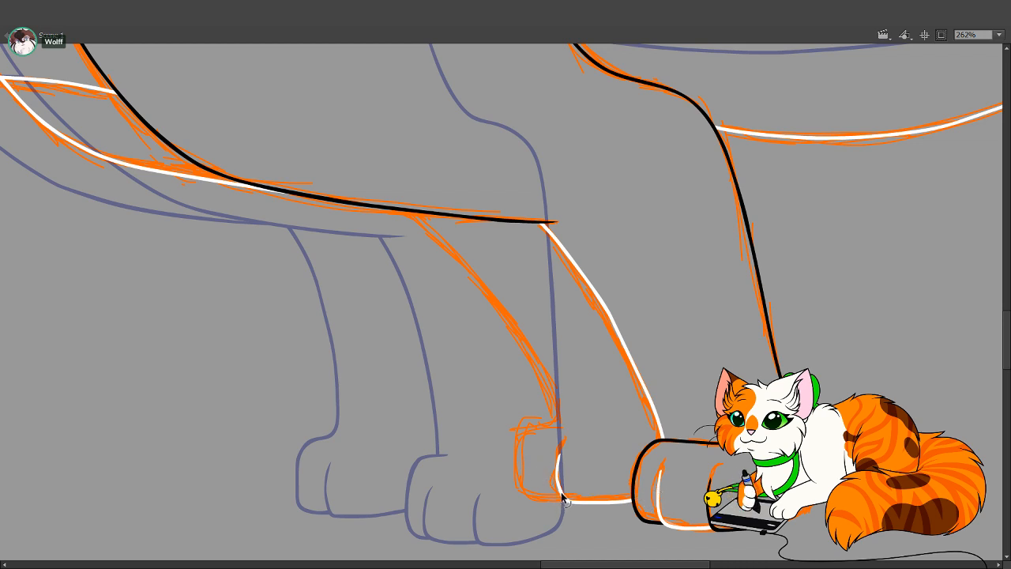
drag(562, 494, 558, 494)
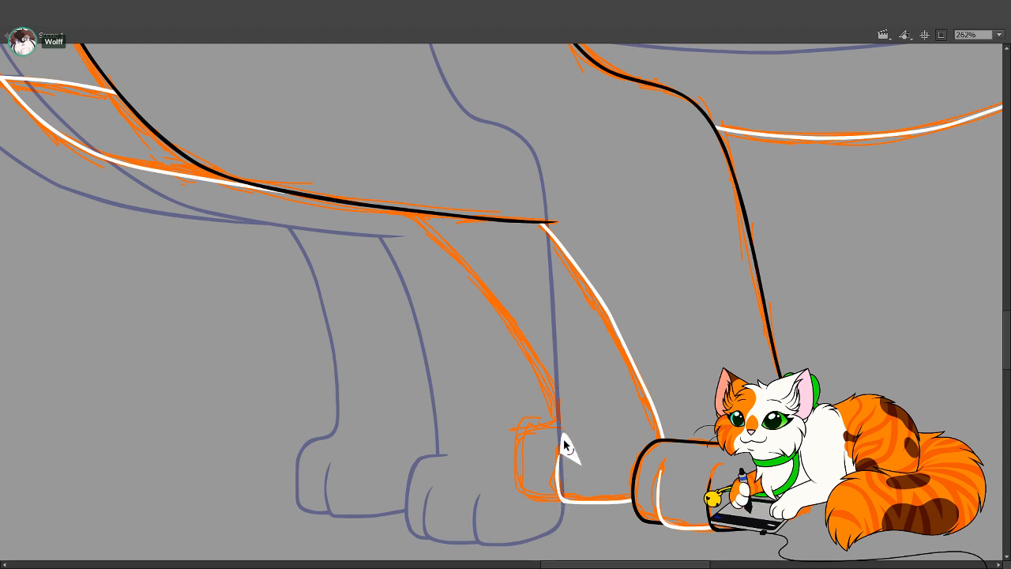
key(ctrl+z)
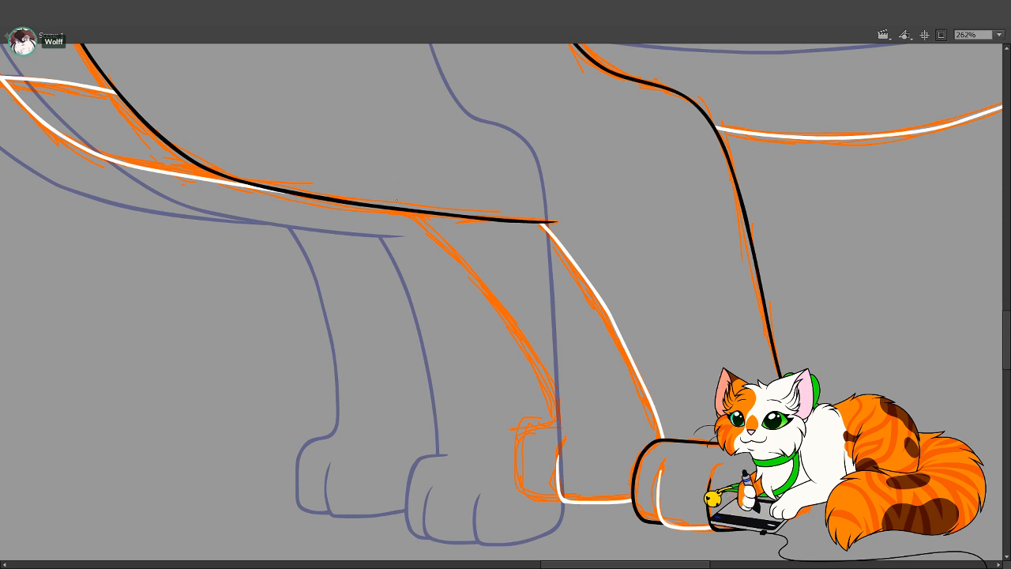
Draw the far hind leg's front contour in white from the black thigh line down and around the paw to the toe line
drag(393, 198, 493, 301)
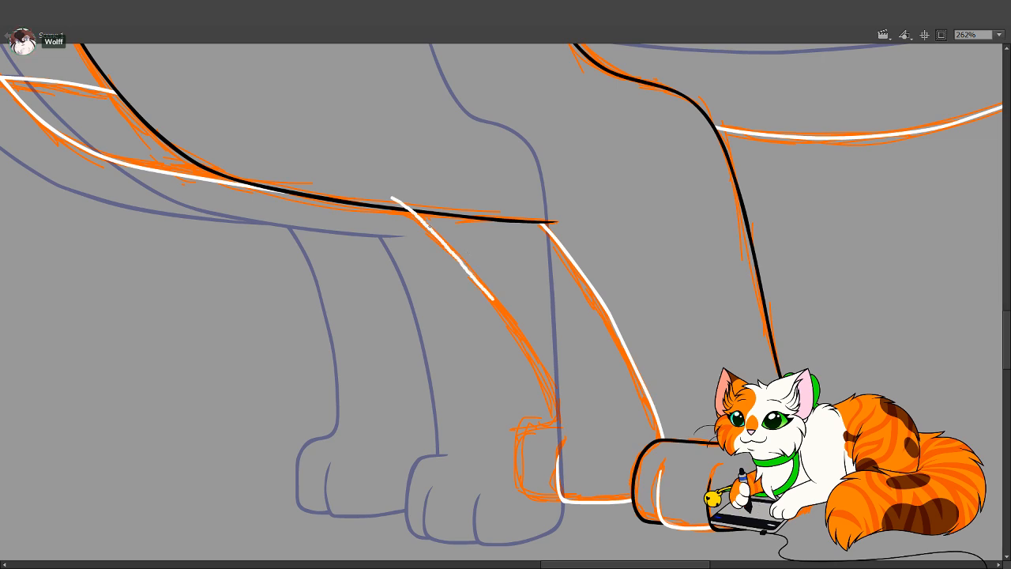
key(ctrl+z)
drag(393, 196, 508, 316)
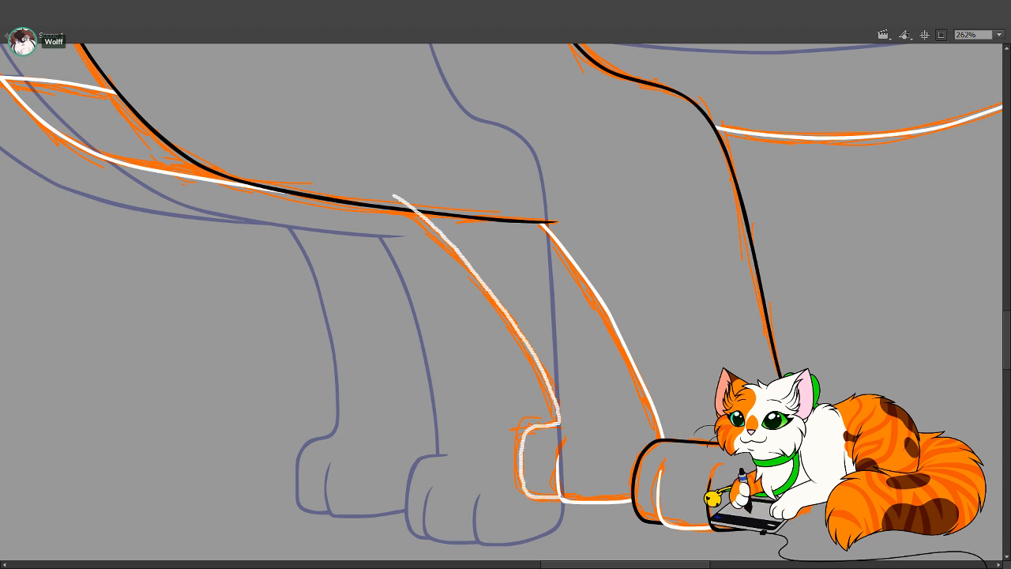
Join the far hind leg's front contour to the paw's sole and delete its end overshooting the belly line
drag(558, 496, 561, 497)
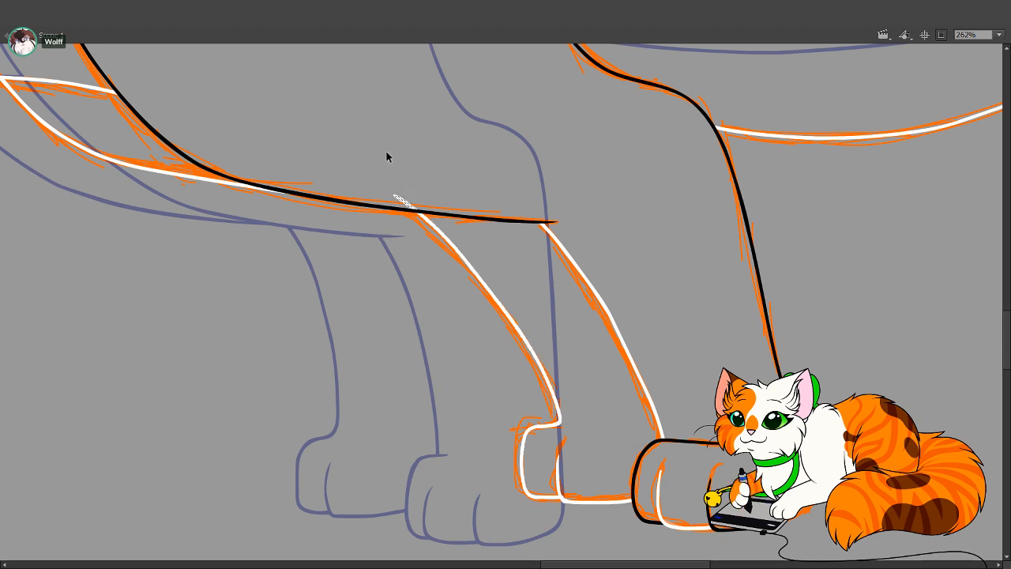
key(ctrl+z)
key(v)
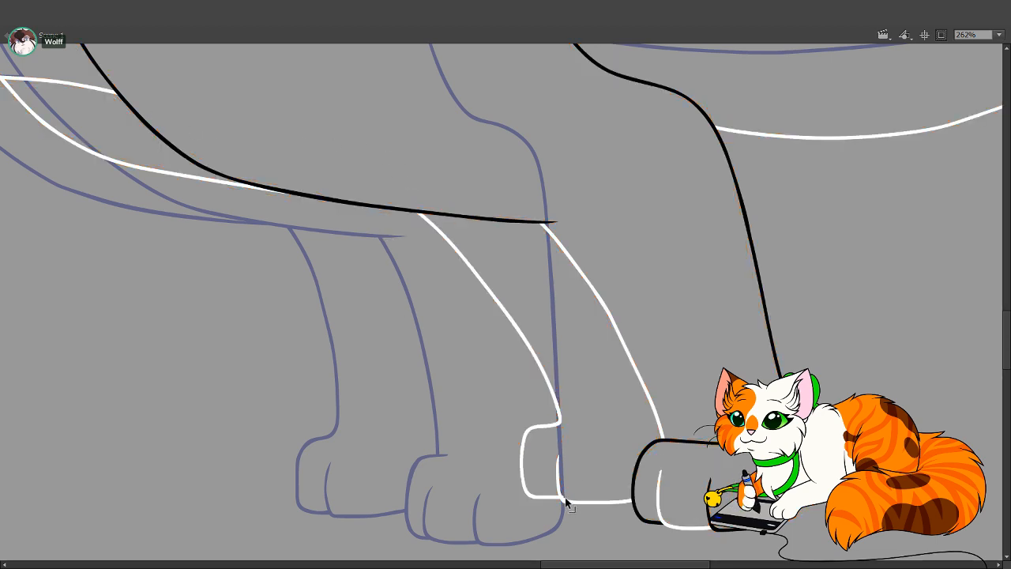
drag(588, 468, 589, 468)
key(ctrl+z)
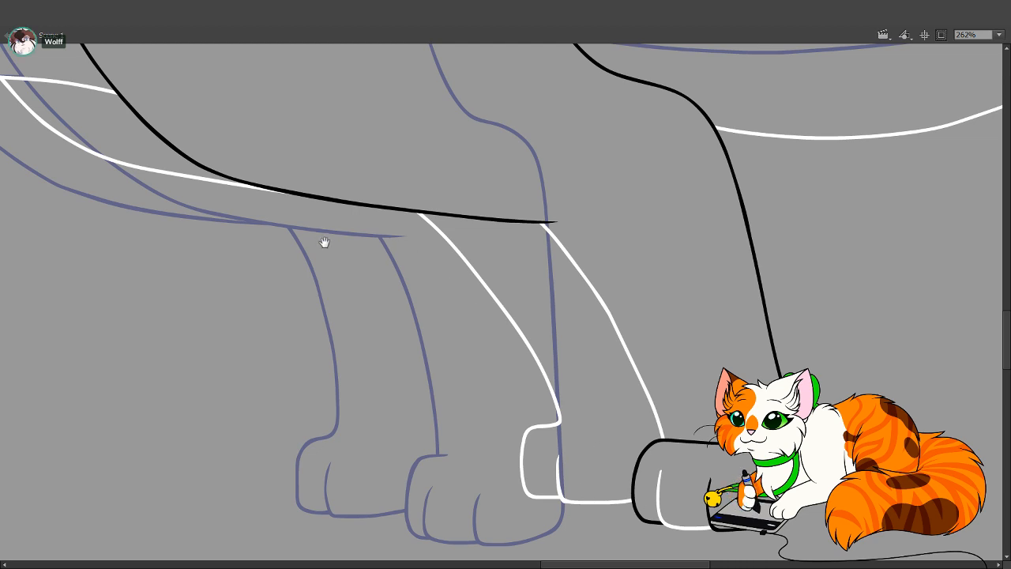
Draw the far front paw's toe crease, sole and the leg's rear contour in white up past the black near-leg line
drag(324, 243, 528, 365)
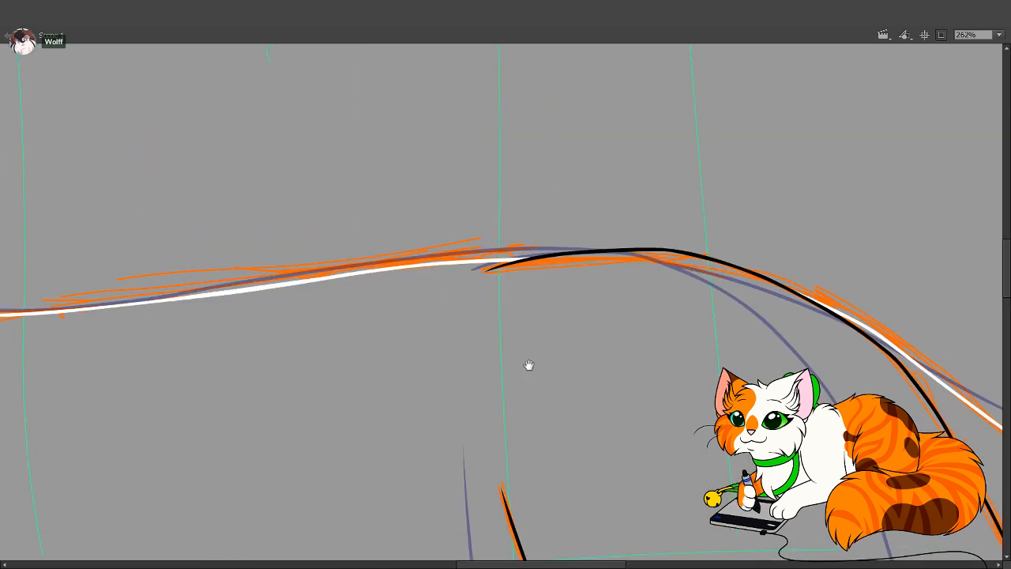
drag(292, 439, 544, 309)
drag(393, 499, 519, 300)
mouse_move(414, 413)
mouse_down()
mouse_move(567, 276)
mouse_move(676, 277)
mouse_up()
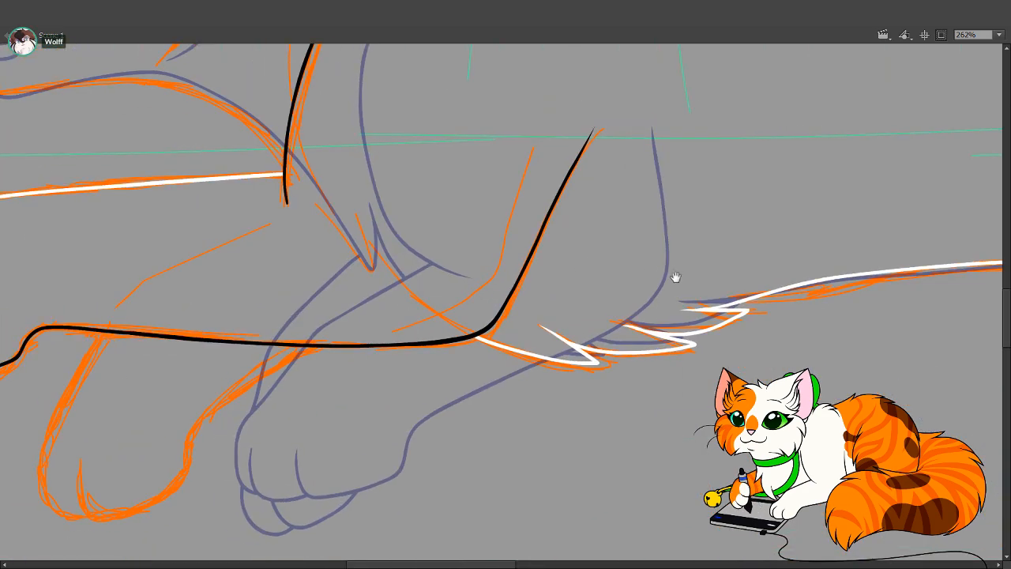
drag(472, 283, 654, 288)
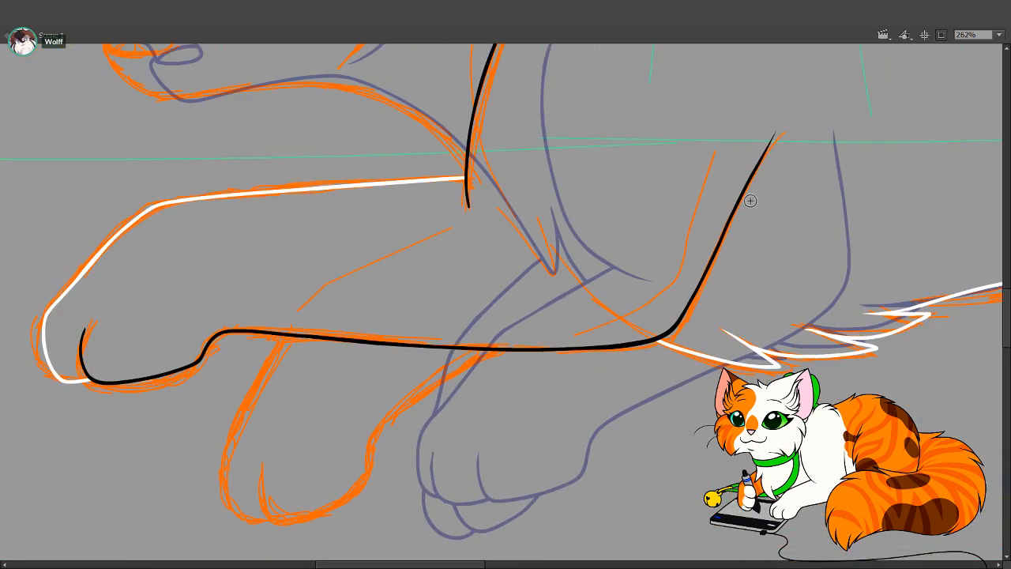
drag(555, 188, 537, 415)
drag(521, 200, 811, 277)
mouse_move(628, 445)
mouse_down()
mouse_move(607, 386)
mouse_move(467, 240)
mouse_up()
mouse_move(269, 400)
mouse_down()
mouse_move(272, 412)
mouse_move(353, 422)
mouse_move(390, 348)
mouse_move(448, 301)
mouse_move(583, 227)
mouse_up()
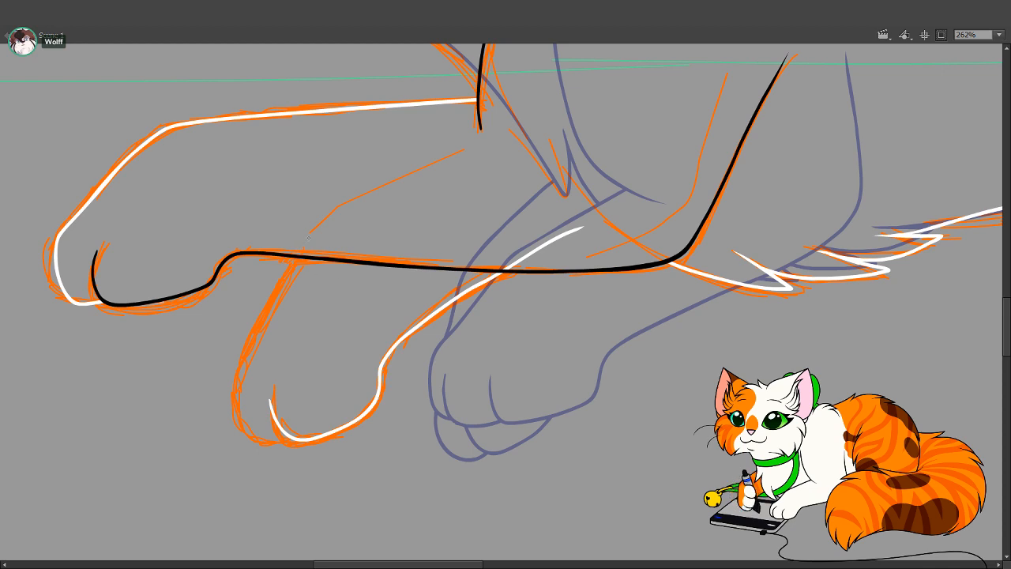
Draw the far foreleg's front contour in white from above the black near-leg line down around the toes to the sole
drag(308, 237, 254, 344)
mouse_move(235, 379)
mouse_down()
mouse_move(242, 421)
mouse_move(270, 445)
mouse_move(352, 435)
mouse_up()
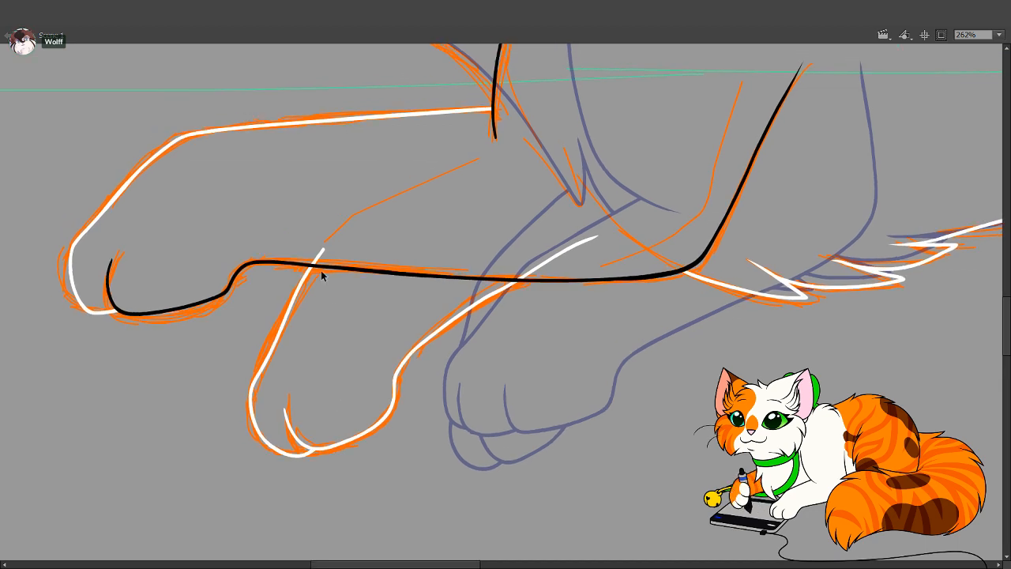
key(ctrl+z)
mouse_move(322, 241)
mouse_down()
mouse_move(251, 399)
mouse_move(261, 437)
mouse_move(308, 450)
mouse_up()
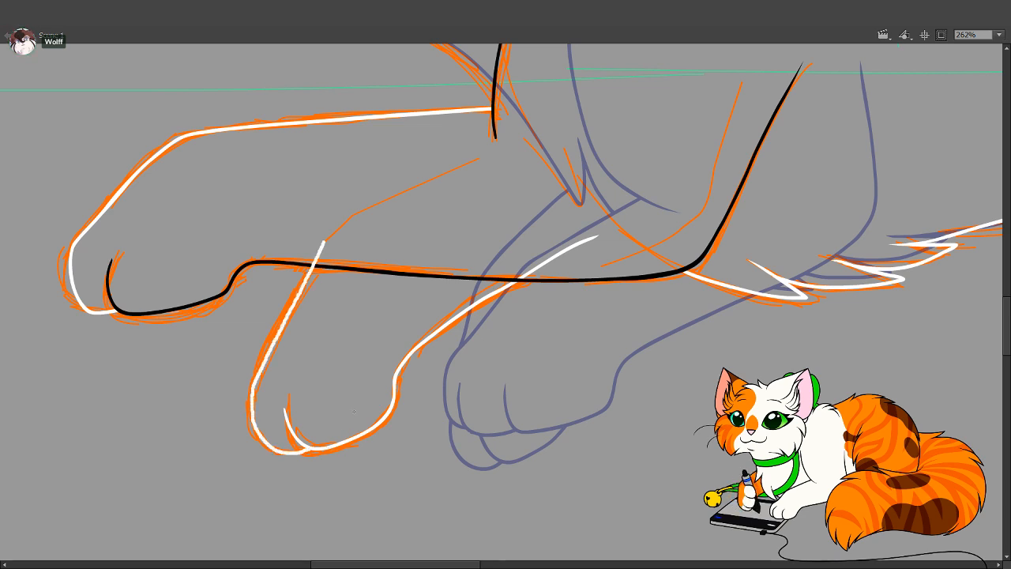
Delete both far foreleg ends overshooting the black near-leg line and smooth the bend in its rear contour above the paw
drag(304, 246, 600, 255)
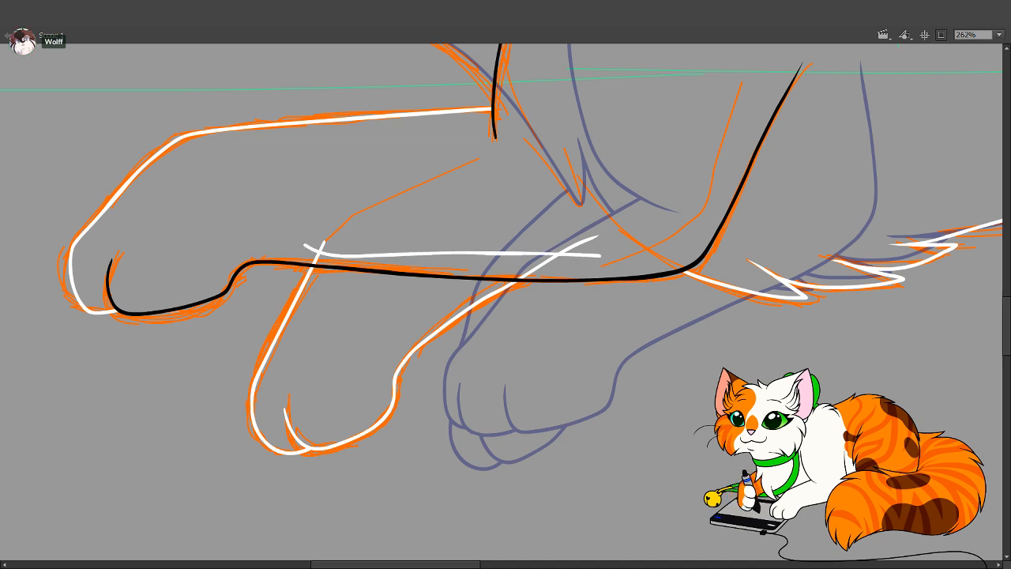
key(ctrl+z)
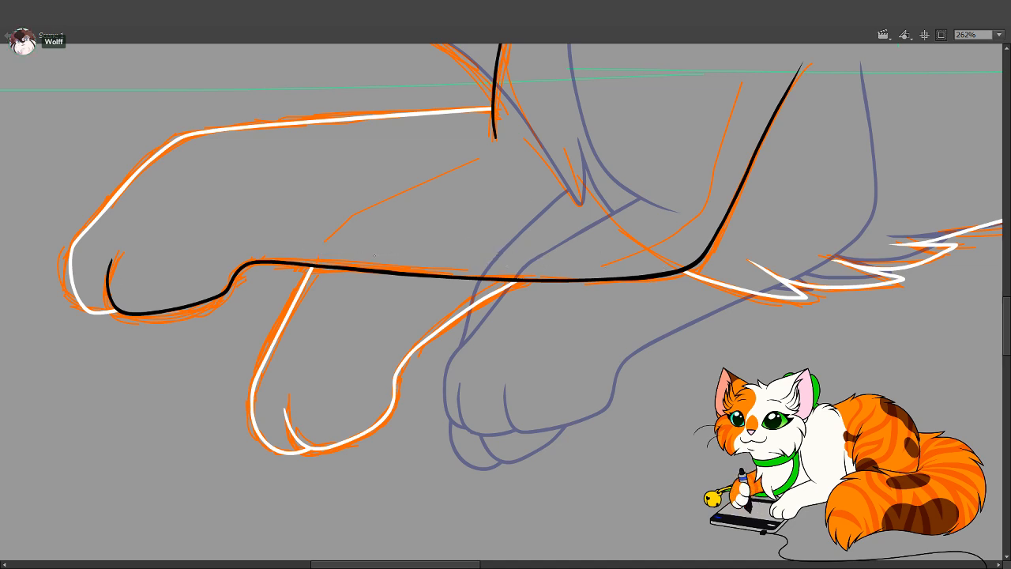
drag(481, 295, 475, 297)
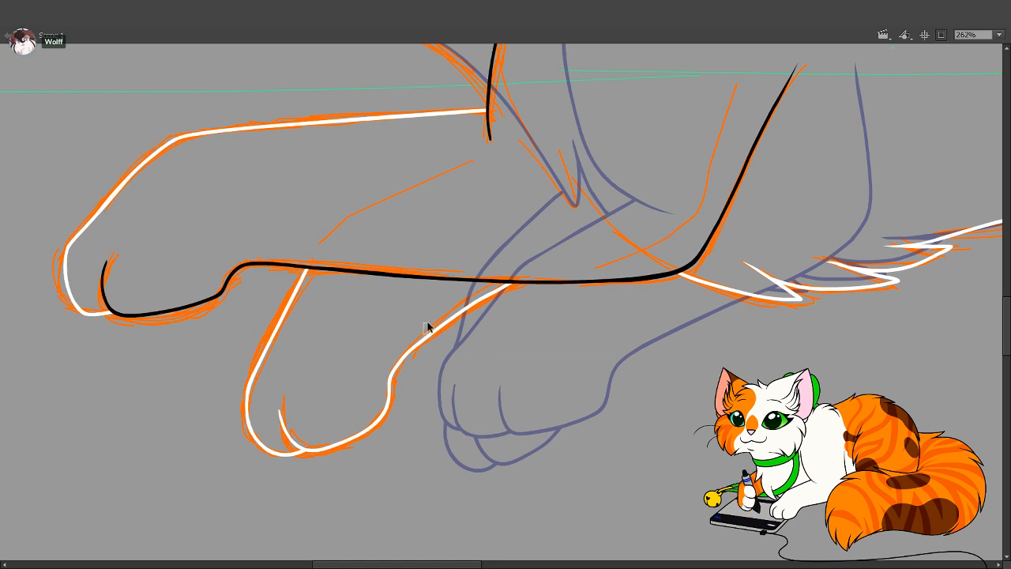
mouse_move(422, 340)
mouse_down()
mouse_move(450, 313)
mouse_move(432, 334)
mouse_up()
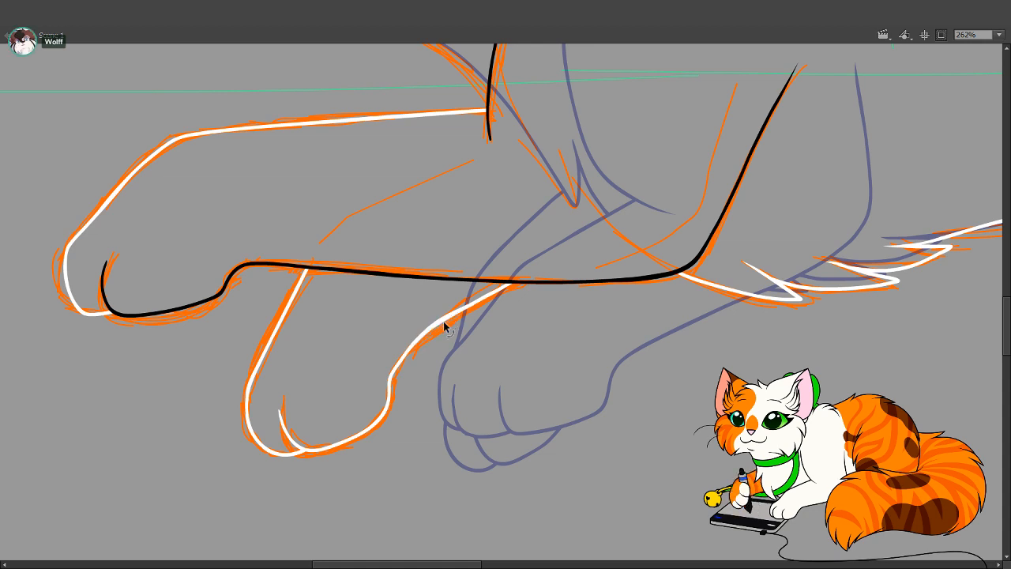
drag(479, 305, 474, 300)
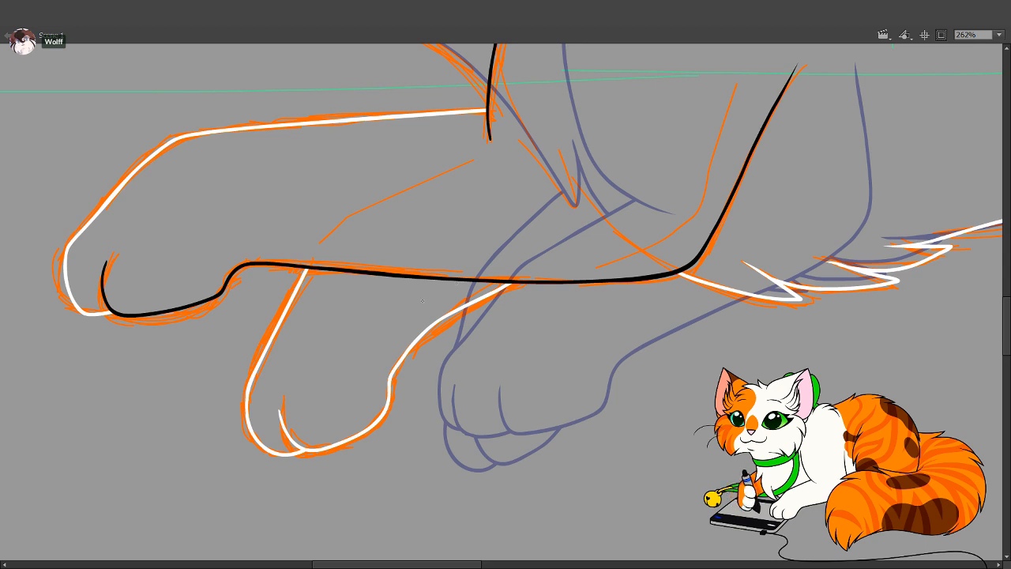
mouse_move(475, 375)
mouse_down()
mouse_move(509, 394)
mouse_move(587, 412)
mouse_up()
key(ctrl+z)
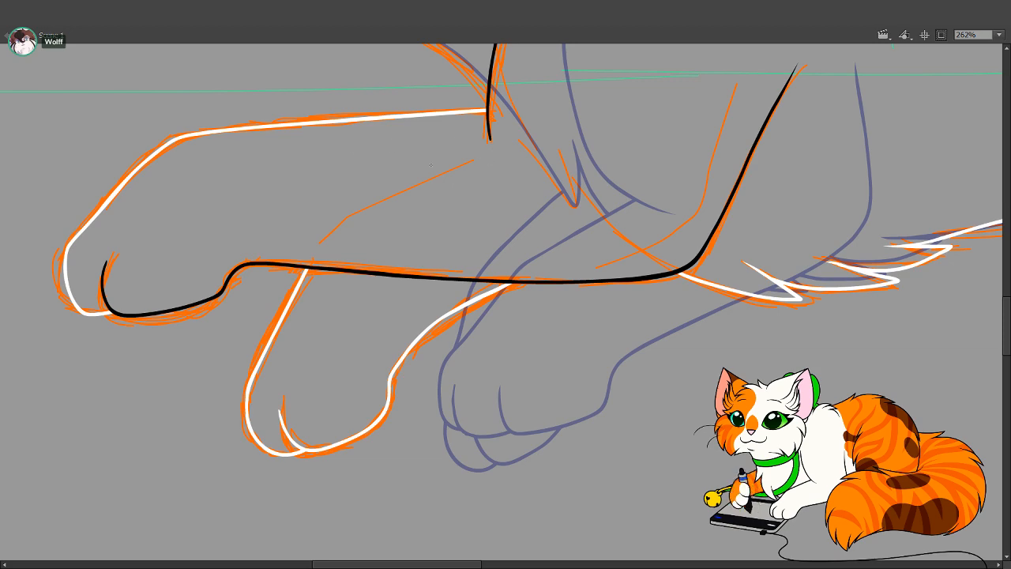
Draw the two curved whiskers in black in front of the muzzle
mouse_move(271, 270)
mouse_down()
mouse_move(497, 392)
mouse_move(435, 421)
mouse_move(539, 452)
mouse_up()
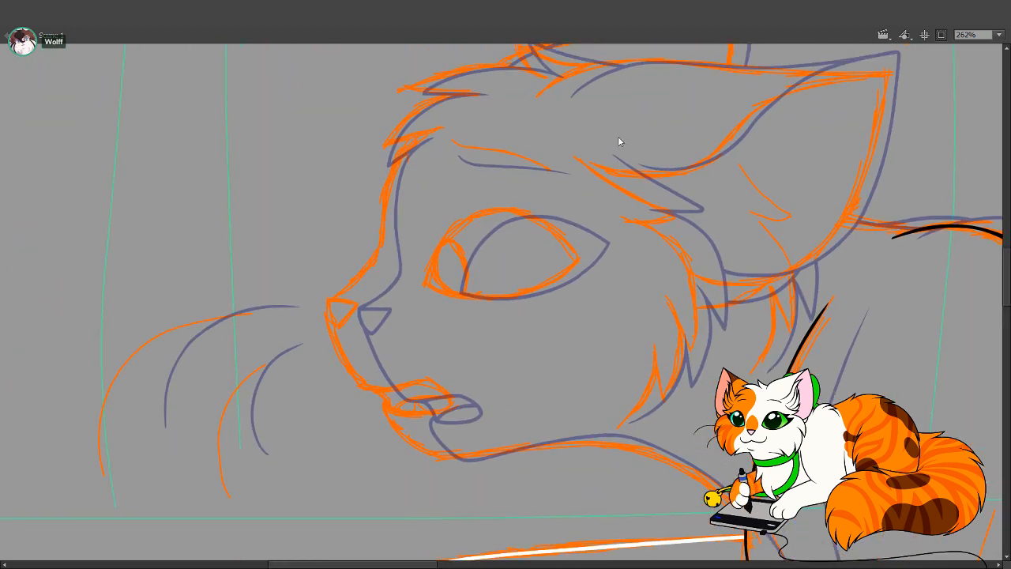
mouse_move(229, 487)
mouse_down()
mouse_move(218, 442)
mouse_move(235, 387)
mouse_move(272, 365)
mouse_up()
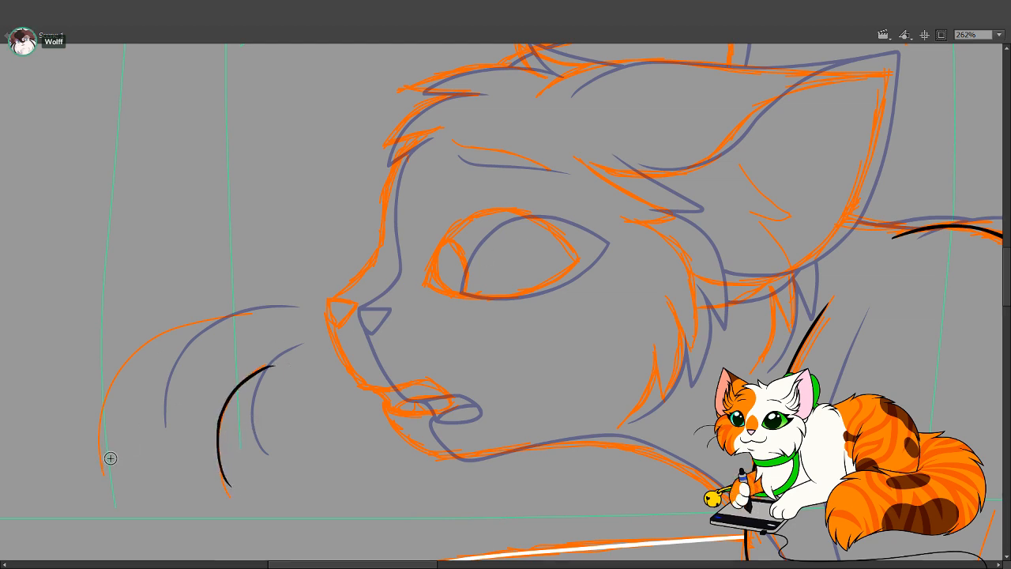
mouse_move(111, 466)
mouse_down()
mouse_move(113, 414)
mouse_move(157, 353)
mouse_move(254, 326)
mouse_up()
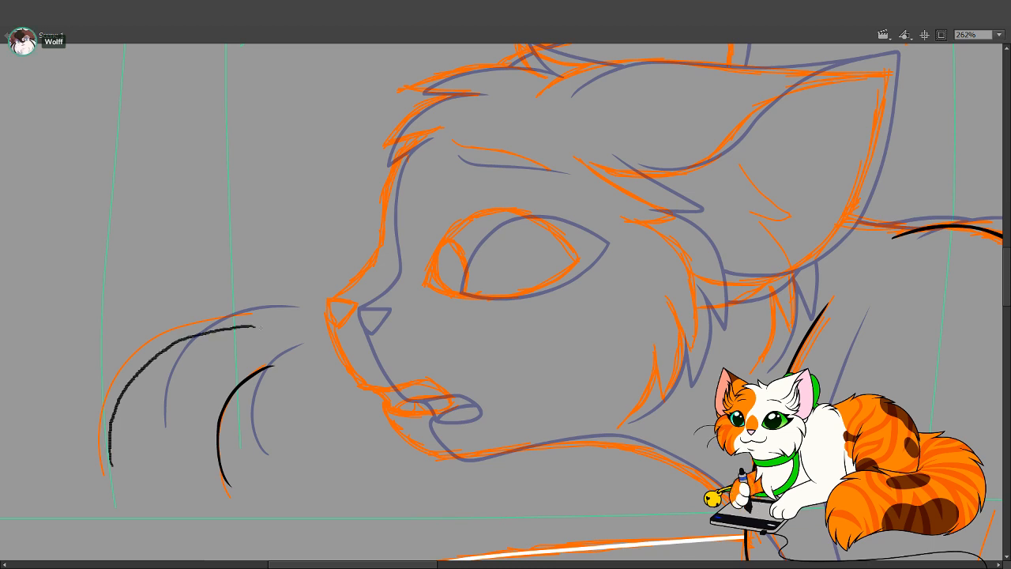
key(ctrl+z)
mouse_move(111, 466)
mouse_down()
mouse_move(111, 424)
mouse_move(131, 377)
mouse_move(159, 349)
mouse_move(269, 324)
mouse_up()
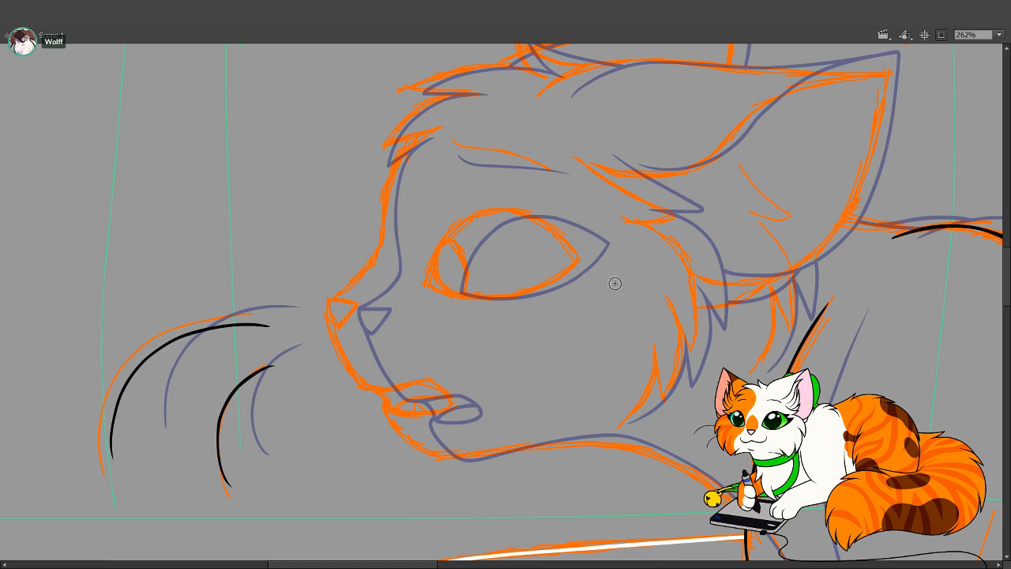
Draw the uppermost cheek fur tuft in black from below the ear base out to its point and back toward the eye
drag(681, 419, 585, 481)
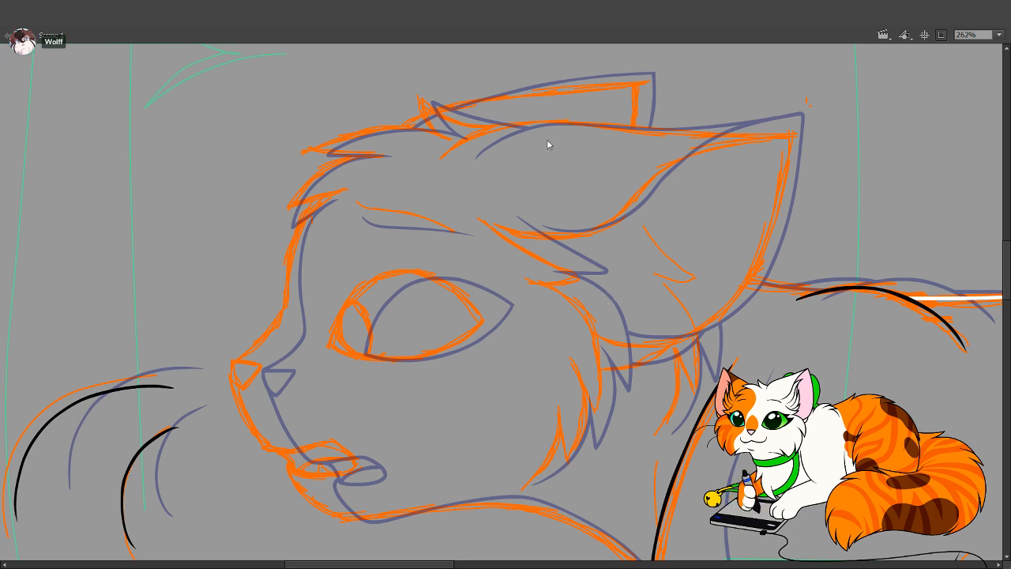
drag(427, 219, 747, 531)
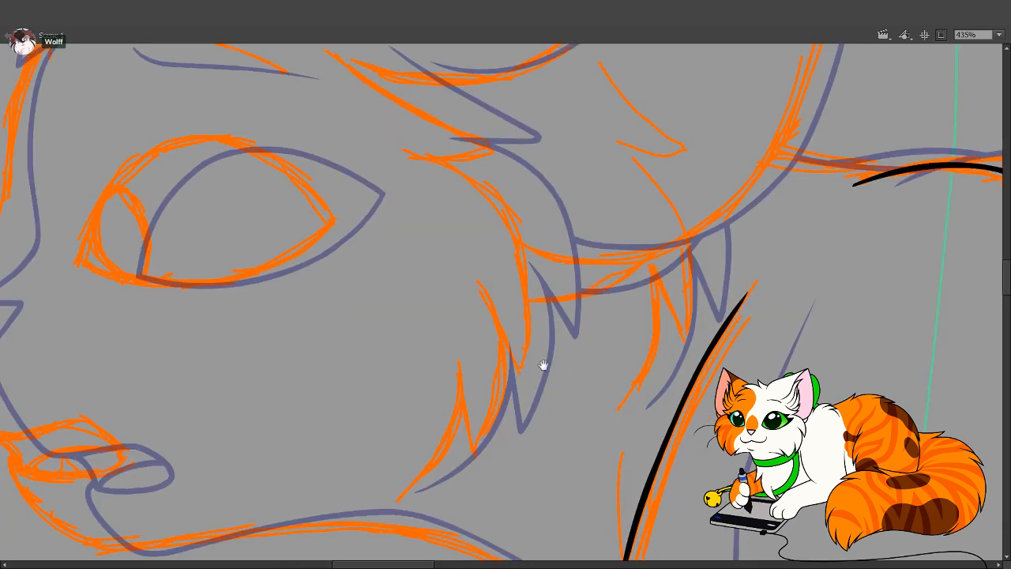
drag(429, 310, 515, 413)
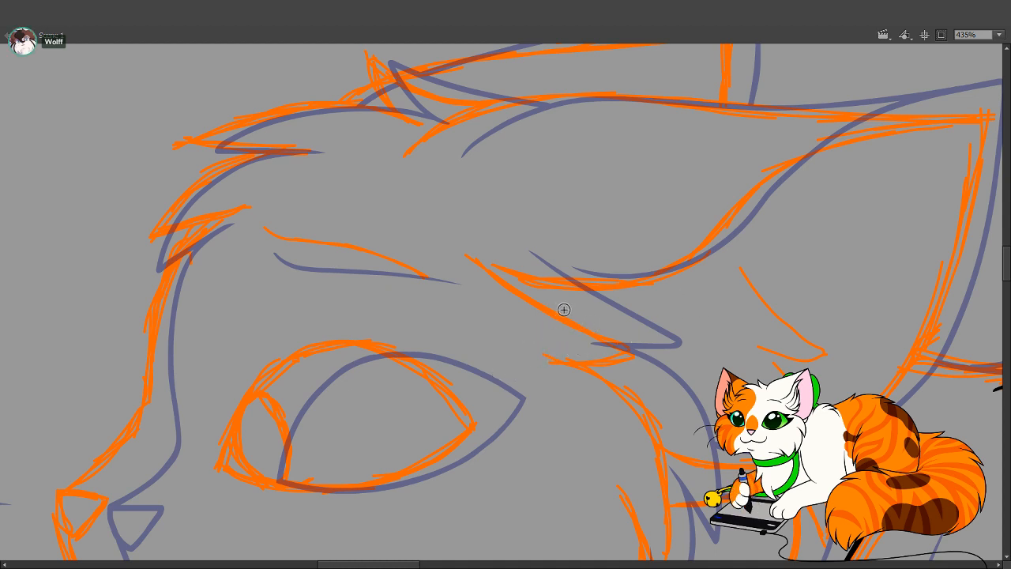
drag(541, 303, 490, 284)
drag(416, 237, 566, 320)
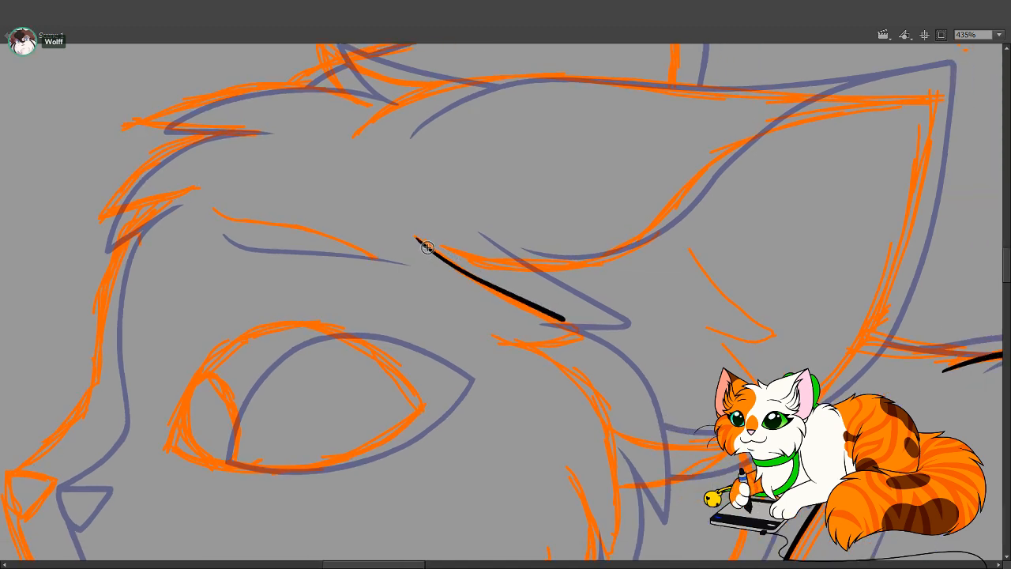
key(ctrl+z)
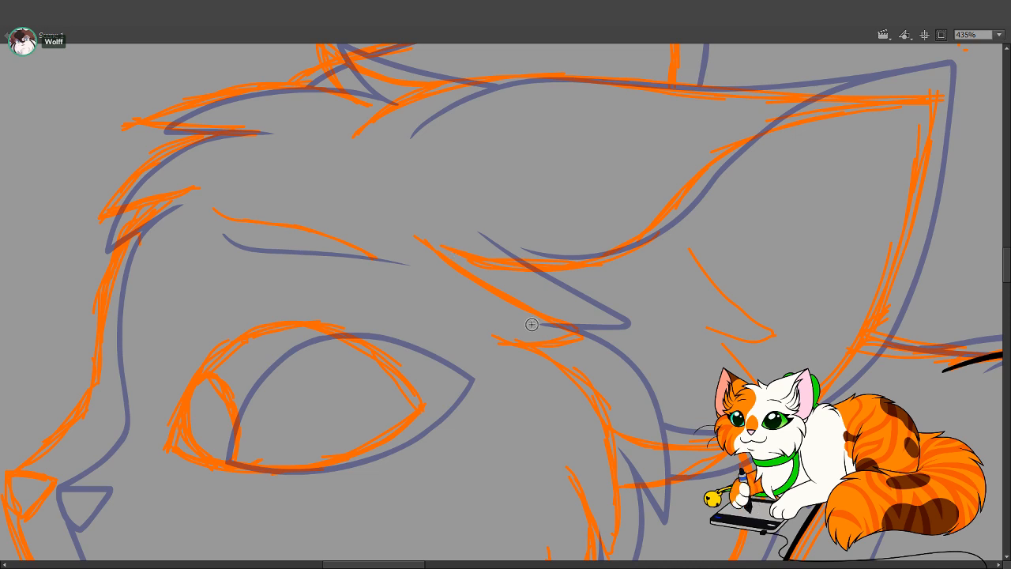
mouse_move(419, 242)
mouse_down()
mouse_move(484, 287)
mouse_move(579, 330)
mouse_move(497, 342)
mouse_up()
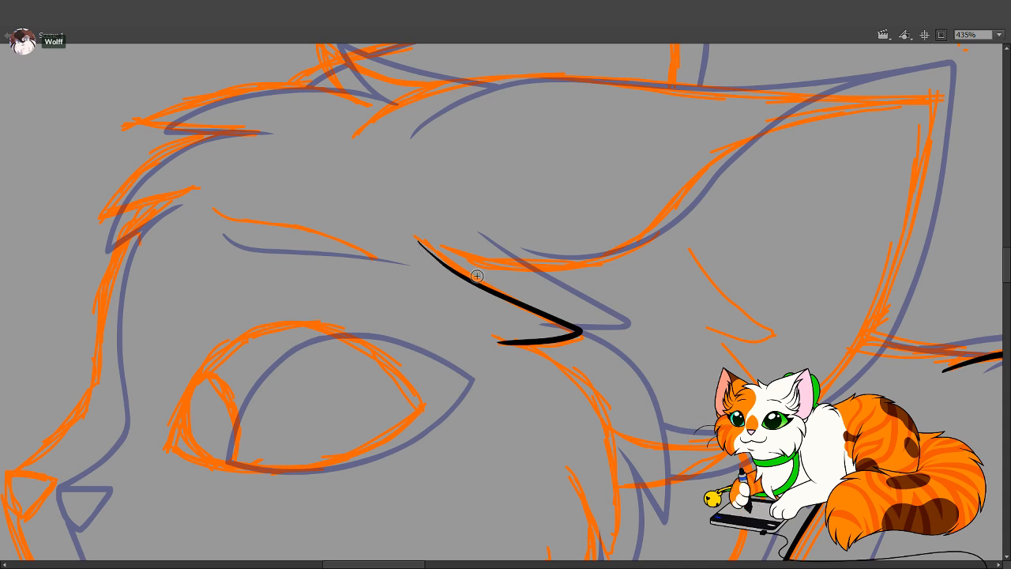
Continue the cheek fur in black with two downward-pointing tufts and trim the upper end of the last one
mouse_move(551, 346)
mouse_down()
mouse_move(531, 216)
mouse_move(588, 254)
mouse_move(607, 330)
mouse_move(609, 362)
mouse_move(560, 322)
mouse_move(582, 314)
mouse_move(553, 284)
mouse_move(562, 334)
mouse_move(553, 394)
mouse_up()
key(ctrl+z)
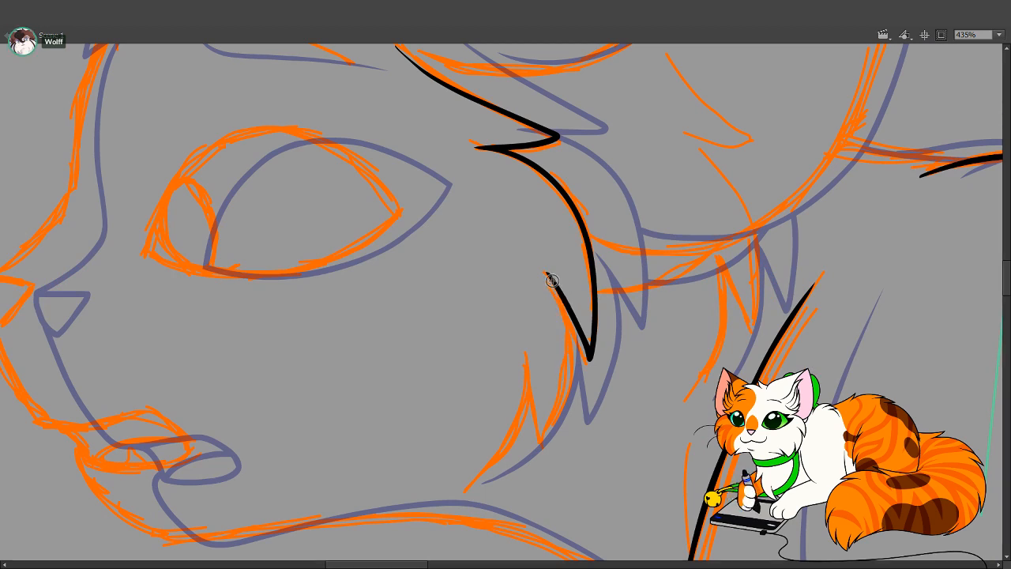
mouse_move(546, 275)
mouse_down()
mouse_move(568, 353)
mouse_move(537, 443)
mouse_move(526, 357)
mouse_up()
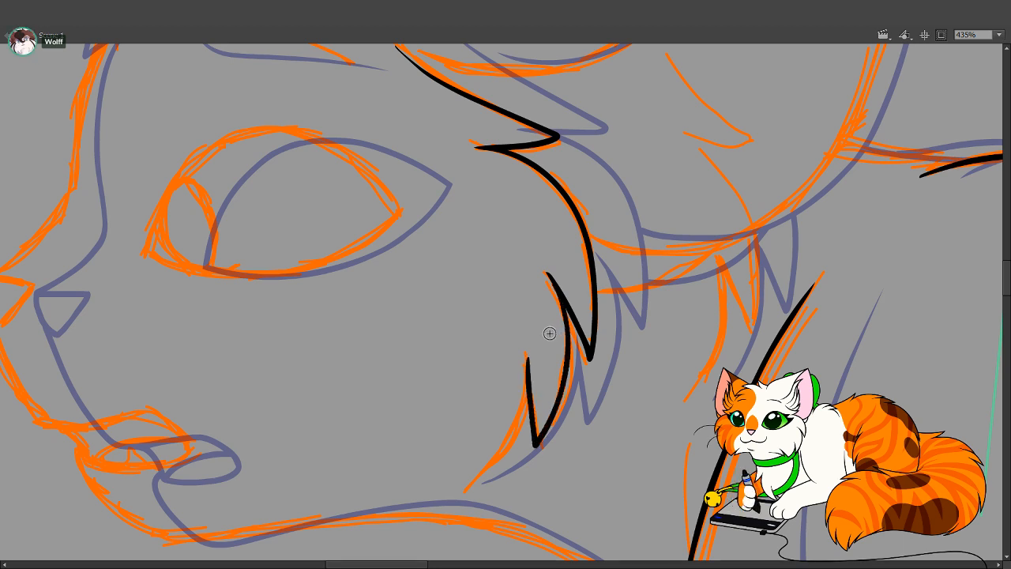
key(v)
drag(528, 360, 518, 312)
key(ctrl+z)
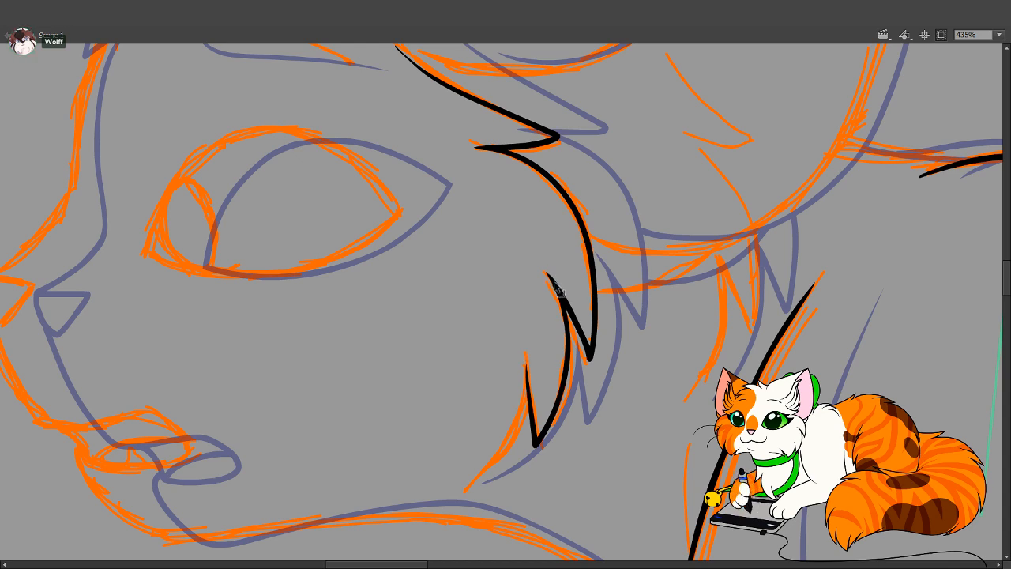
Draw the lowest cheek fur curve in black between the last tuft and the jaw and delete its overshooting upper end
drag(532, 245, 530, 331)
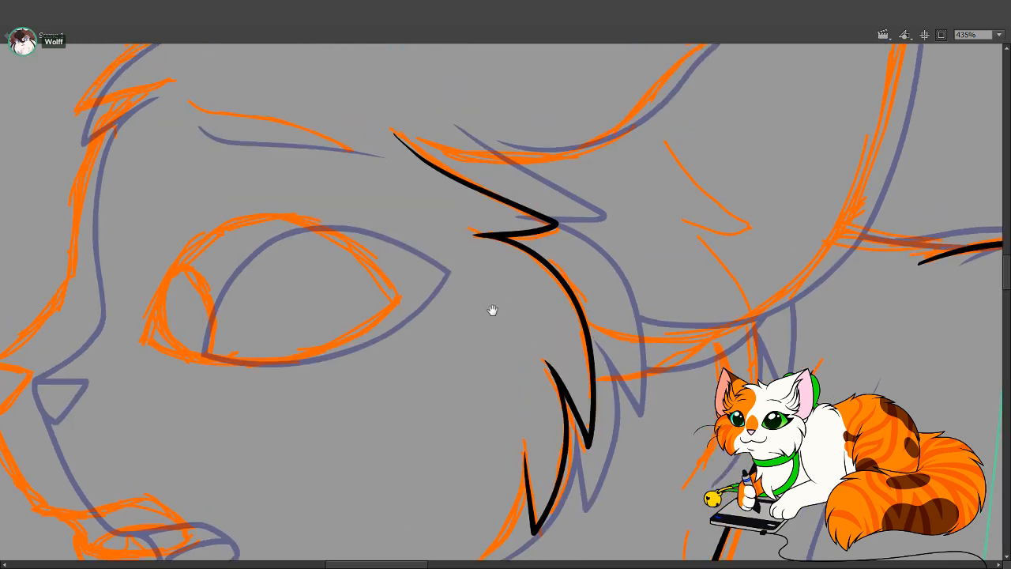
drag(496, 387, 529, 253)
mouse_move(482, 446)
mouse_down()
mouse_move(538, 394)
mouse_move(557, 351)
mouse_move(560, 270)
mouse_up()
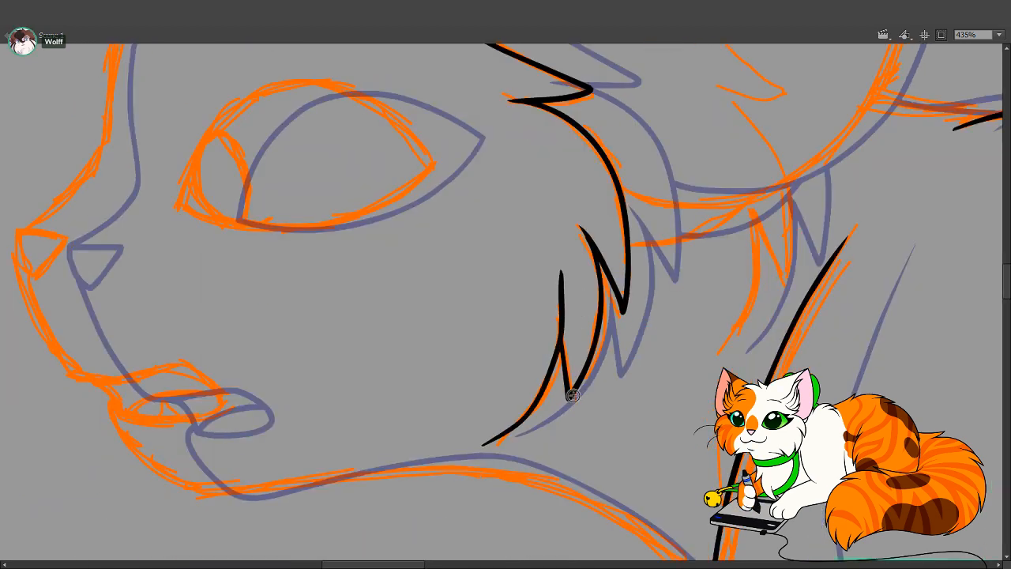
drag(552, 381, 548, 381)
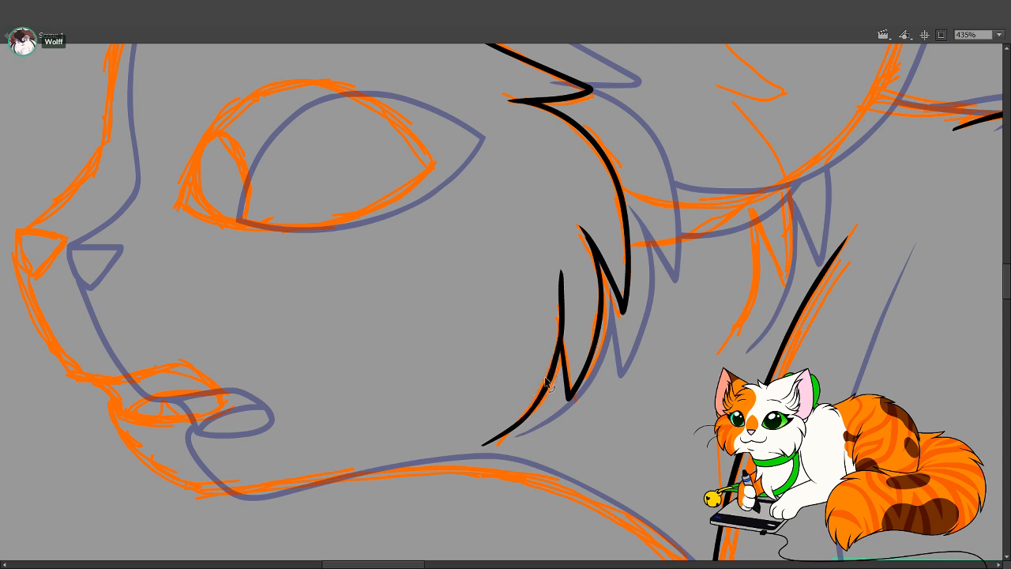
mouse_move(558, 305)
mouse_down()
mouse_move(549, 248)
mouse_move(569, 337)
mouse_move(552, 282)
mouse_move(555, 222)
mouse_move(553, 233)
mouse_up()
key(ctrl+z)
Outline the near ear in black from its inner base up to the tip and down the back edge to the cheek fur
key(space)
drag(573, 316, 597, 282)
drag(480, 290, 711, 162)
drag(519, 301, 616, 447)
drag(651, 147, 644, 307)
drag(774, 171, 603, 343)
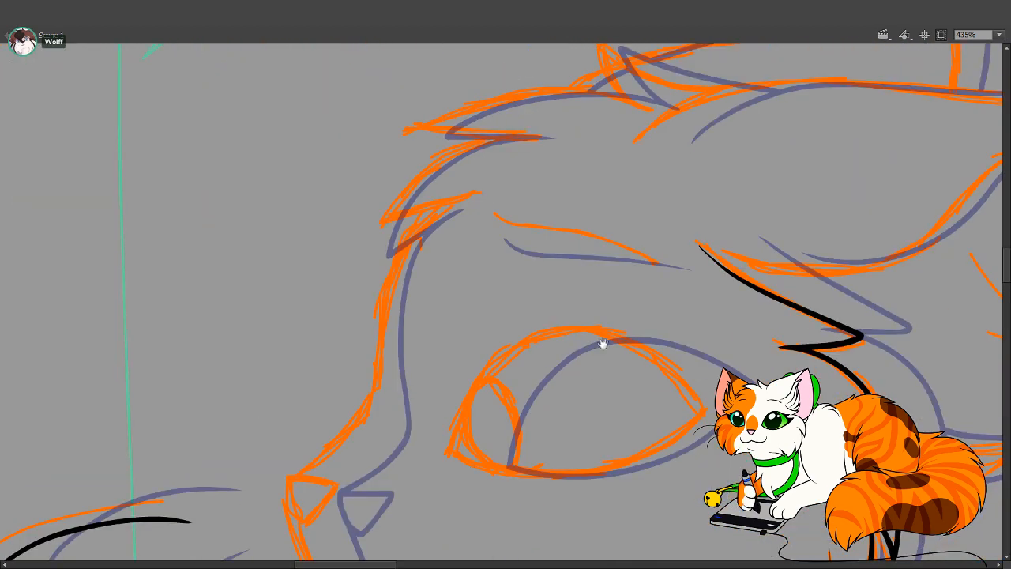
drag(713, 356, 591, 437)
drag(570, 390, 514, 421)
drag(704, 413, 526, 420)
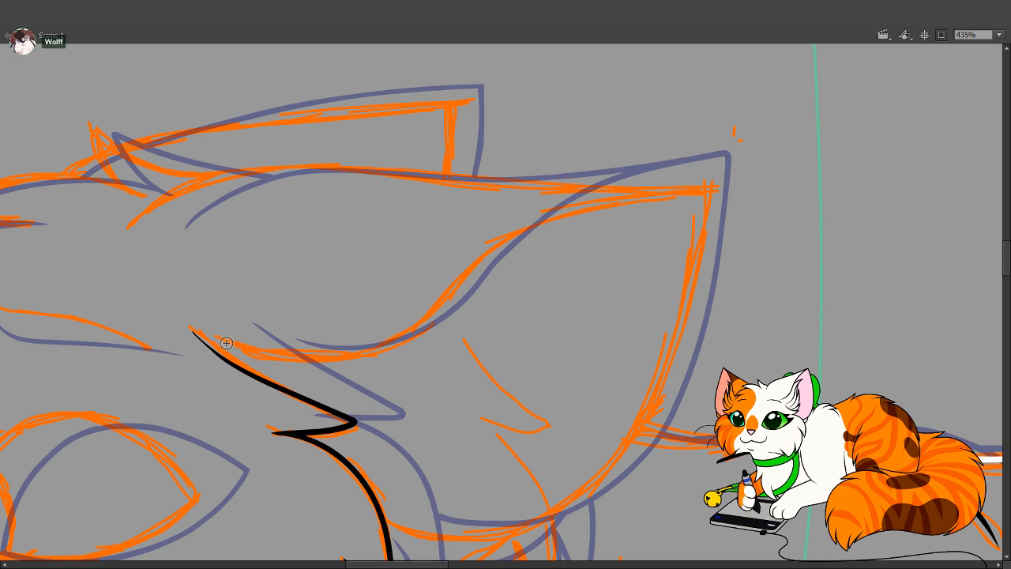
mouse_move(214, 338)
mouse_down()
mouse_move(296, 356)
mouse_move(347, 352)
mouse_move(392, 333)
mouse_move(490, 251)
mouse_move(588, 212)
mouse_move(708, 199)
mouse_move(677, 335)
mouse_move(638, 433)
mouse_move(574, 501)
mouse_move(487, 536)
mouse_move(409, 540)
mouse_move(385, 529)
mouse_up()
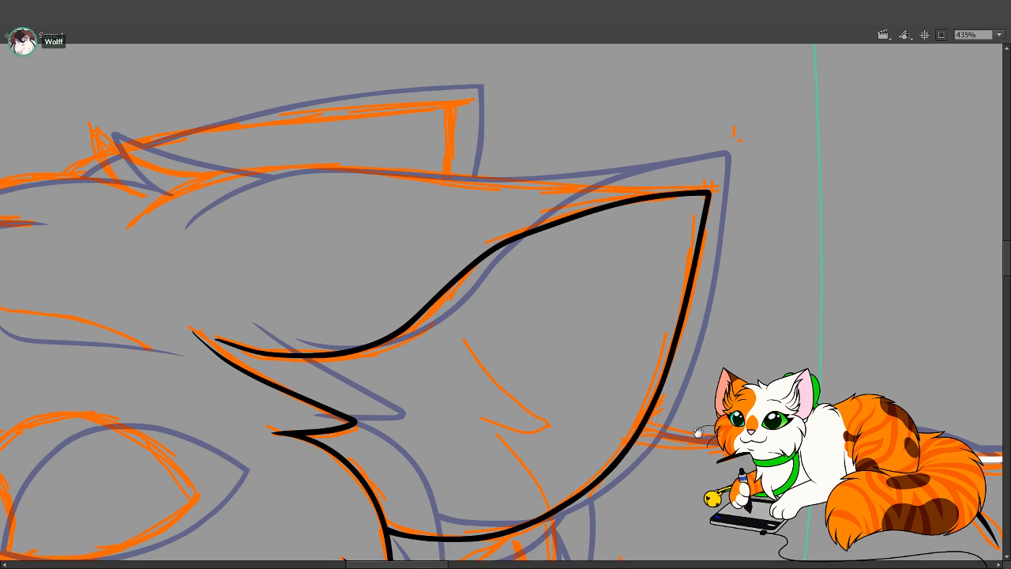
drag(785, 452, 498, 302)
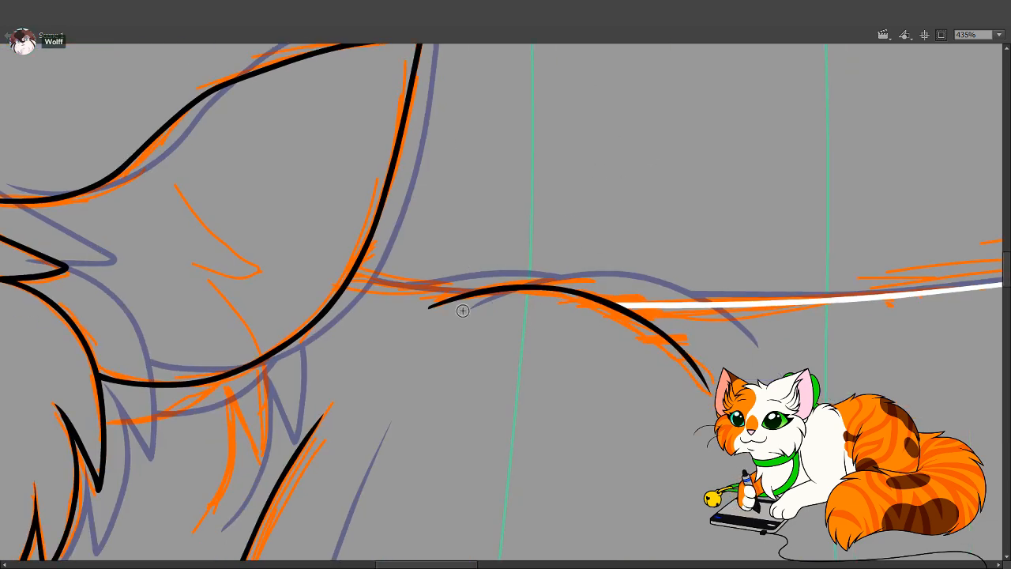
Draw a white curve from the cheek fur to the near ear's lower edge and delete both overshooting ends
drag(379, 349, 556, 234)
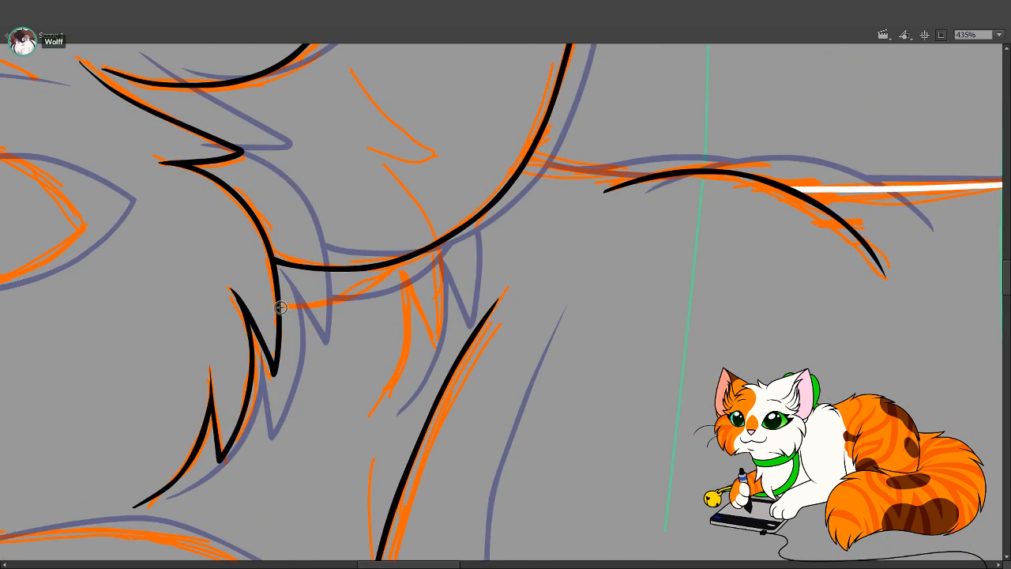
drag(285, 308, 430, 213)
key(ctrl+z)
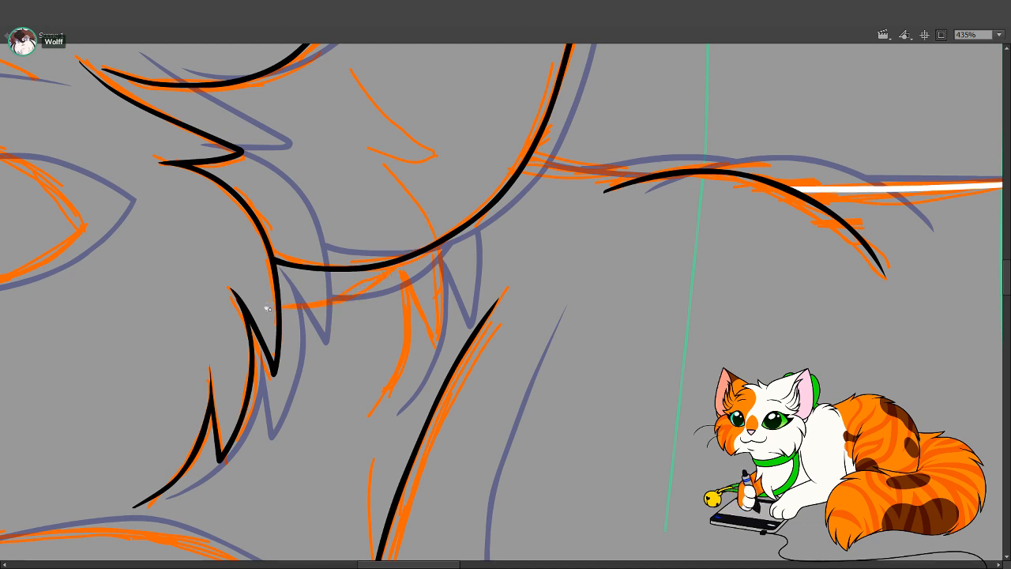
mouse_move(266, 308)
mouse_down()
mouse_move(353, 293)
mouse_move(444, 176)
mouse_up()
ctrl+click(268, 310)
key(Delete)
ctrl+click(421, 234)
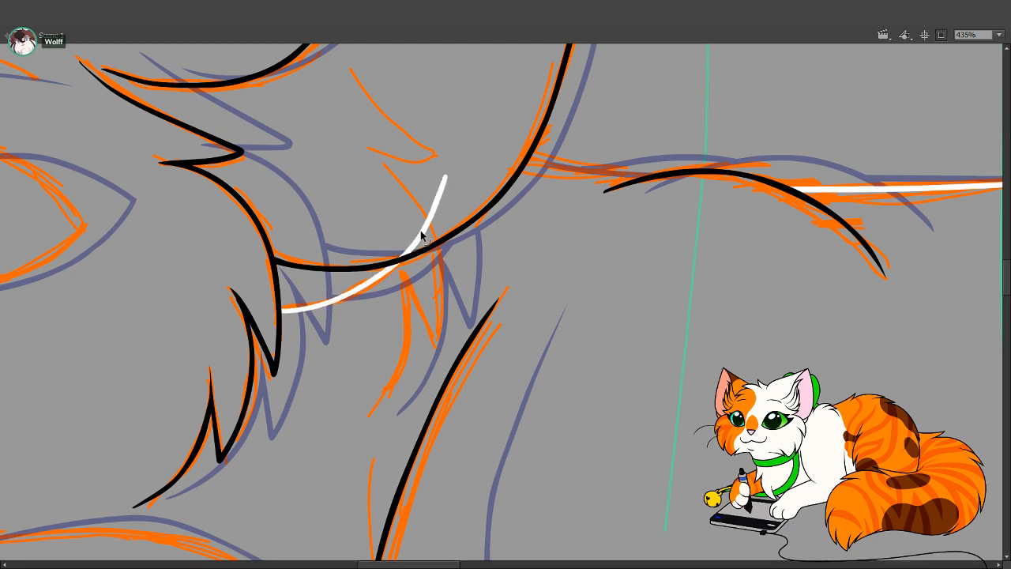
key(Delete)
Draw the white line from the near ear's back edge to the black shoulder curve, leaving no overshoot past either outline
drag(616, 261, 463, 413)
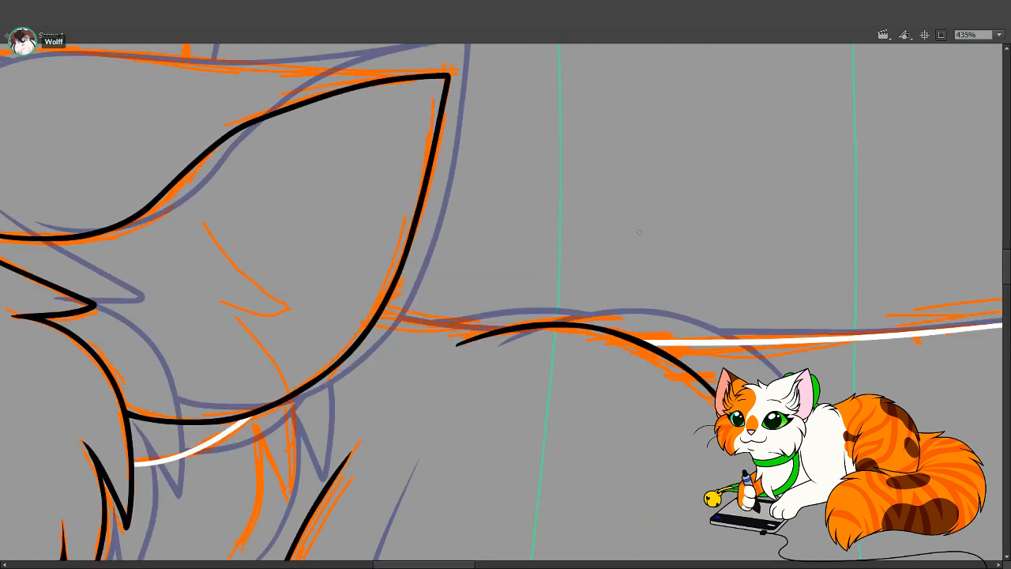
mouse_move(337, 302)
mouse_down()
mouse_move(355, 316)
mouse_move(543, 330)
mouse_up()
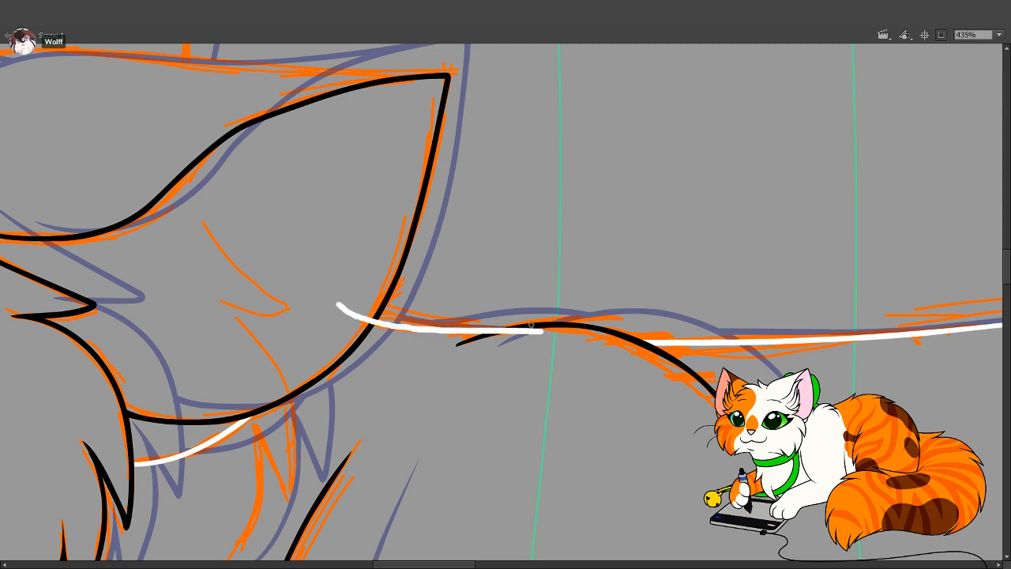
key(ctrl+z)
mouse_move(338, 308)
mouse_down()
mouse_move(433, 329)
mouse_move(572, 338)
mouse_up()
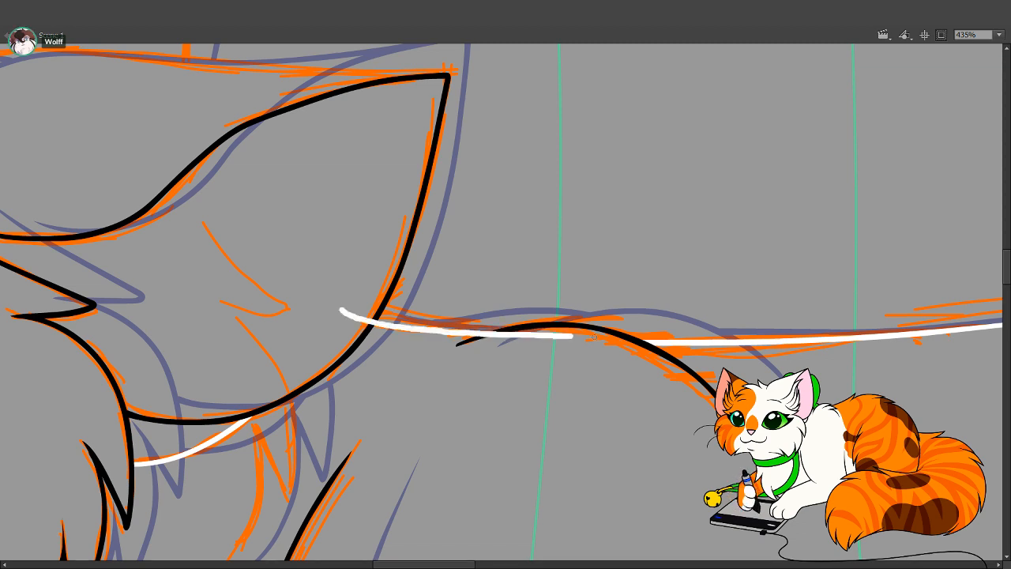
key(ctrl+z)
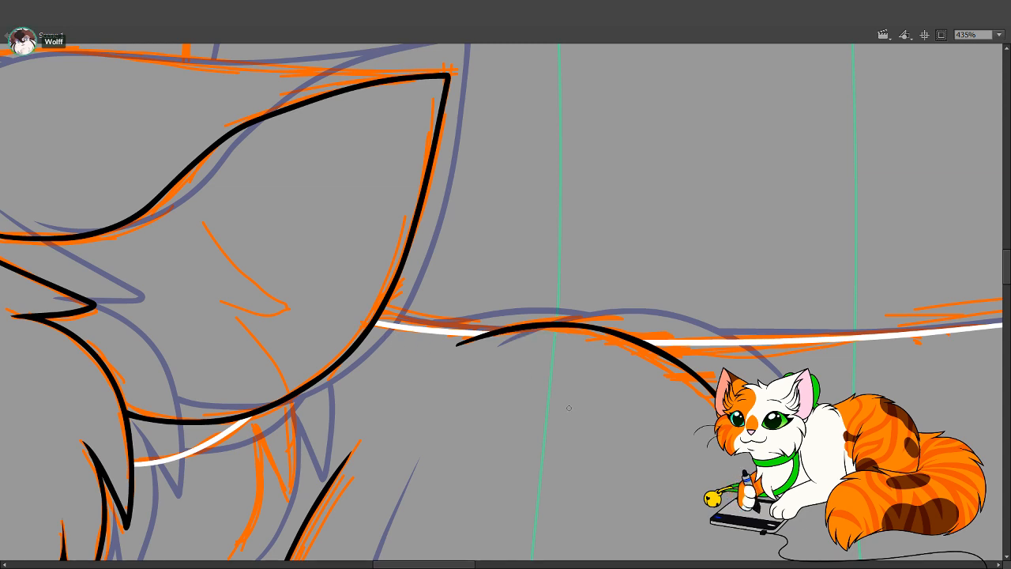
Draw a white pointed fur tuft and a long downward-curving strand below the ear, trim the overshoot, and hide the orange sketch
drag(296, 439, 465, 292)
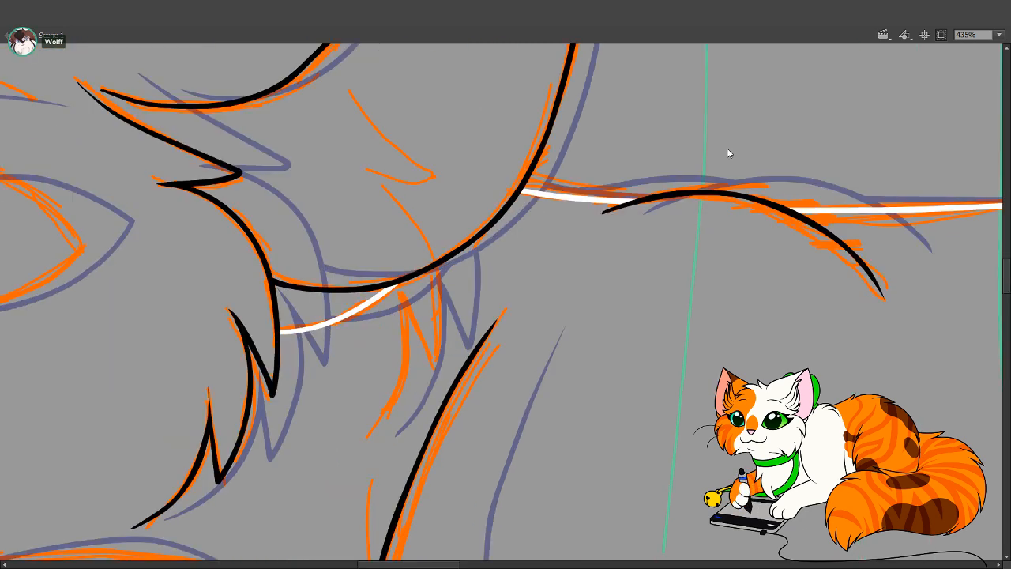
mouse_move(417, 232)
mouse_down()
mouse_move(435, 289)
mouse_move(424, 356)
mouse_move(393, 286)
mouse_up()
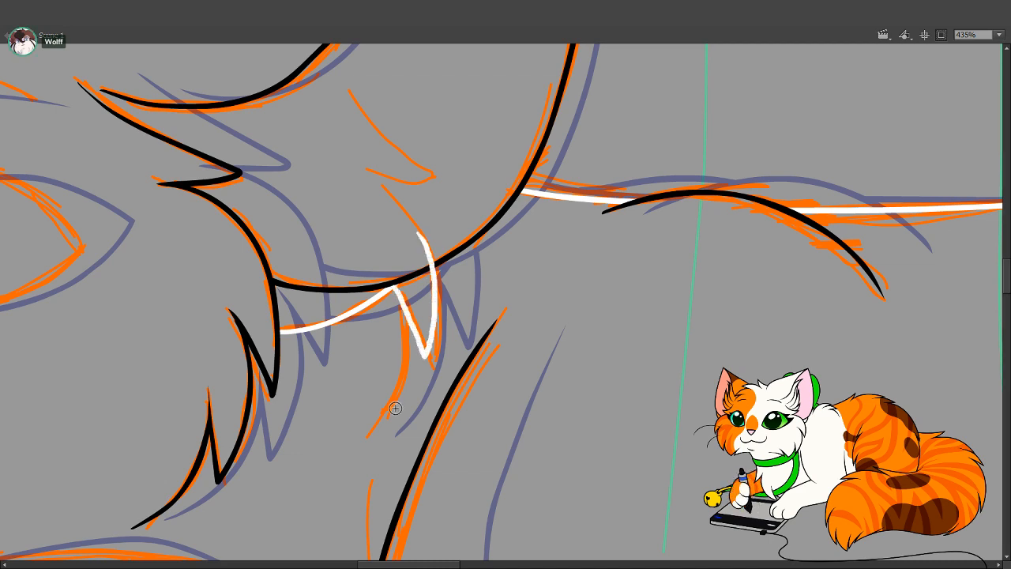
mouse_move(364, 429)
mouse_down()
mouse_move(393, 386)
mouse_move(402, 312)
mouse_up()
mouse_move(361, 435)
mouse_down()
mouse_move(385, 404)
mouse_move(400, 313)
mouse_move(392, 289)
mouse_move(418, 233)
mouse_up()
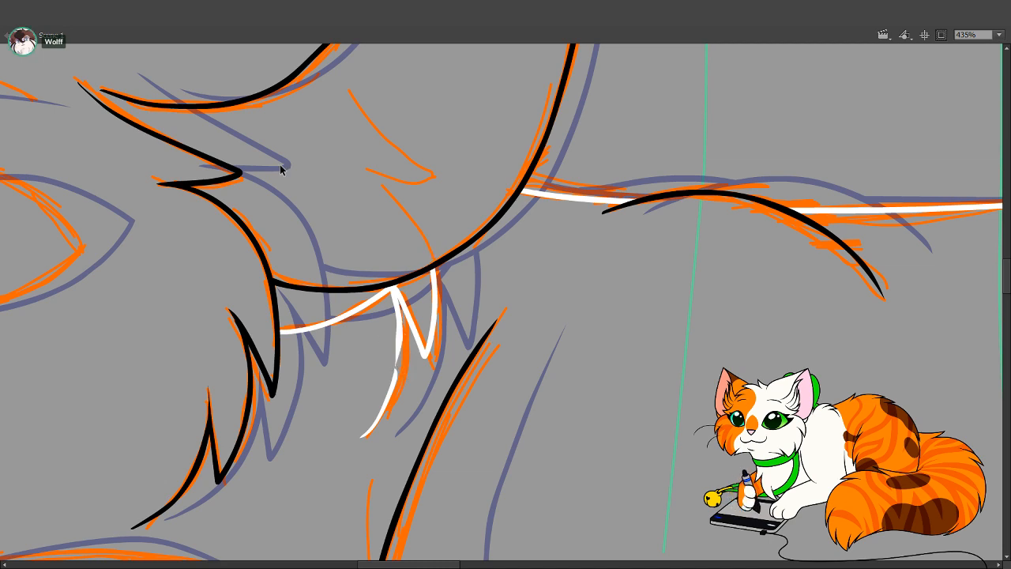
click(108, 94)
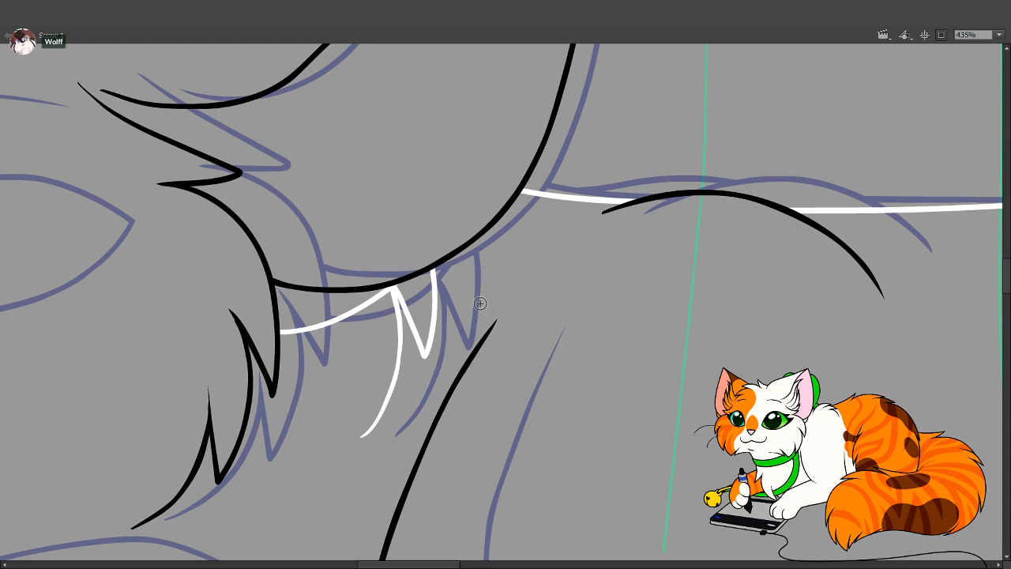
mouse_move(504, 259)
mouse_down()
mouse_move(573, 275)
mouse_move(685, 335)
mouse_up()
key(ctrl+z)
mouse_move(487, 407)
mouse_down()
mouse_move(525, 356)
mouse_move(709, 353)
mouse_up()
drag(602, 459, 564, 525)
drag(566, 388, 539, 492)
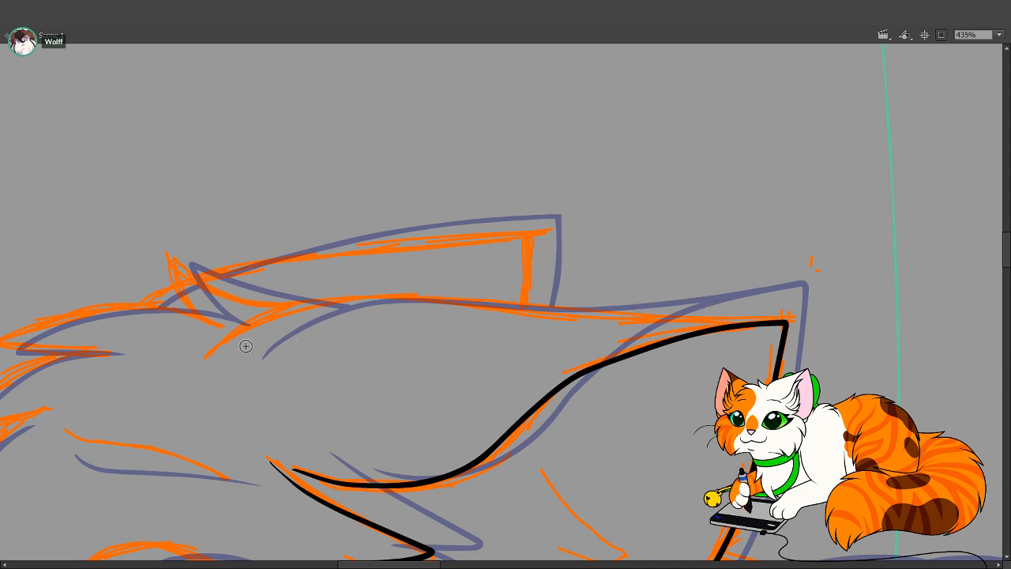
drag(214, 368, 275, 324)
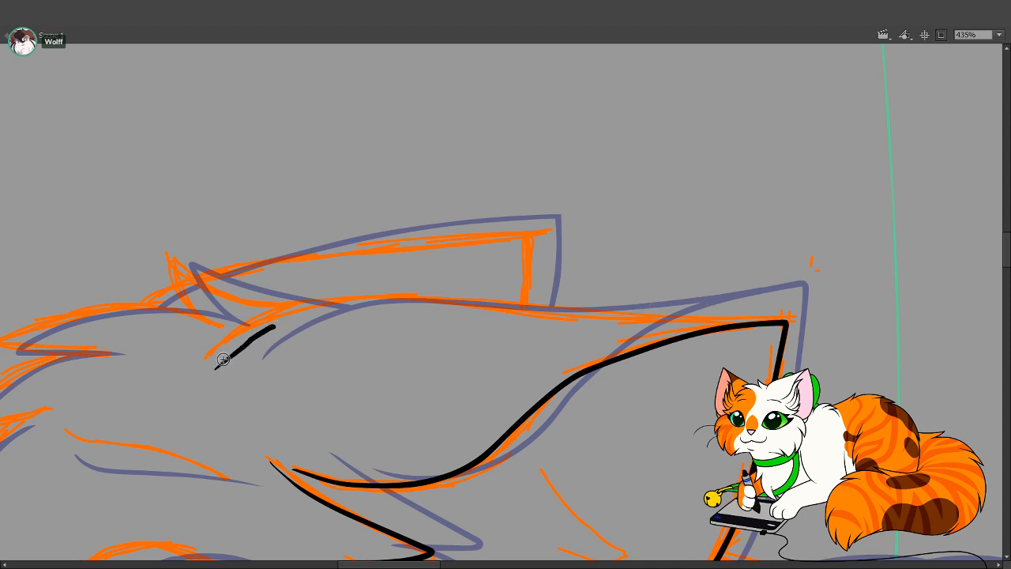
key(ctrl+z)
mouse_move(212, 362)
mouse_down()
mouse_move(294, 309)
mouse_move(376, 295)
mouse_move(704, 330)
mouse_up()
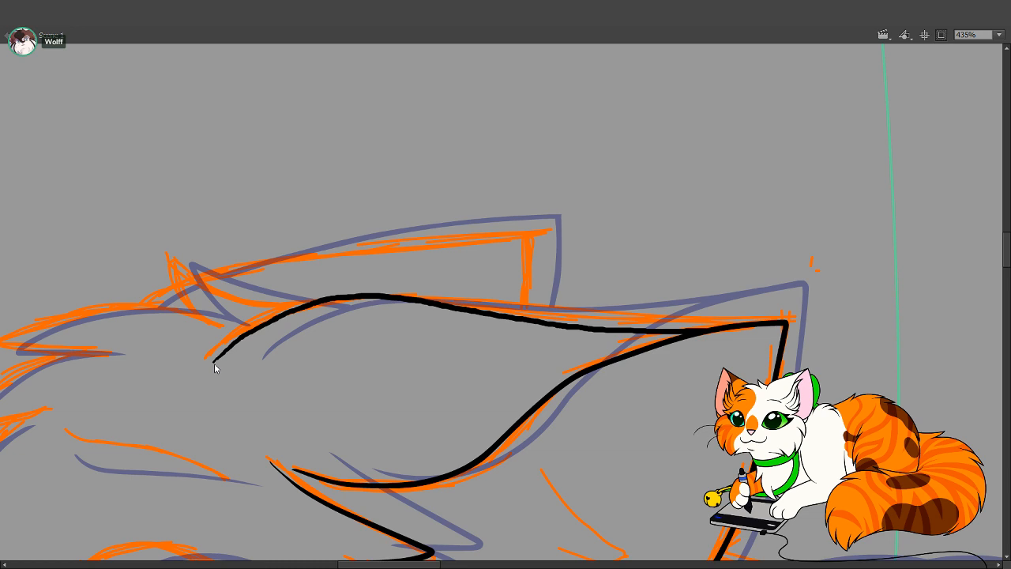
key(ctrl+z)
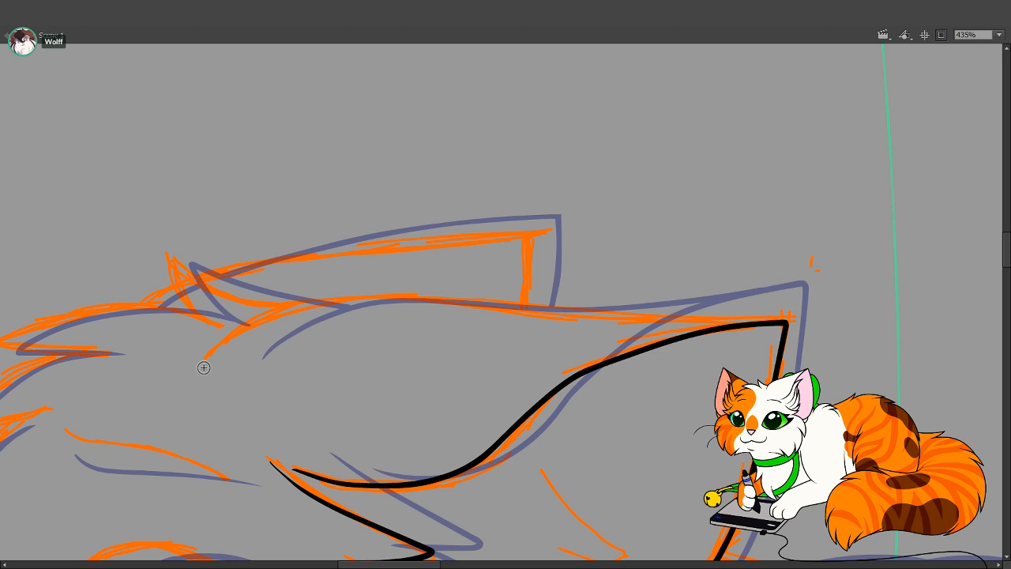
drag(204, 365, 276, 320)
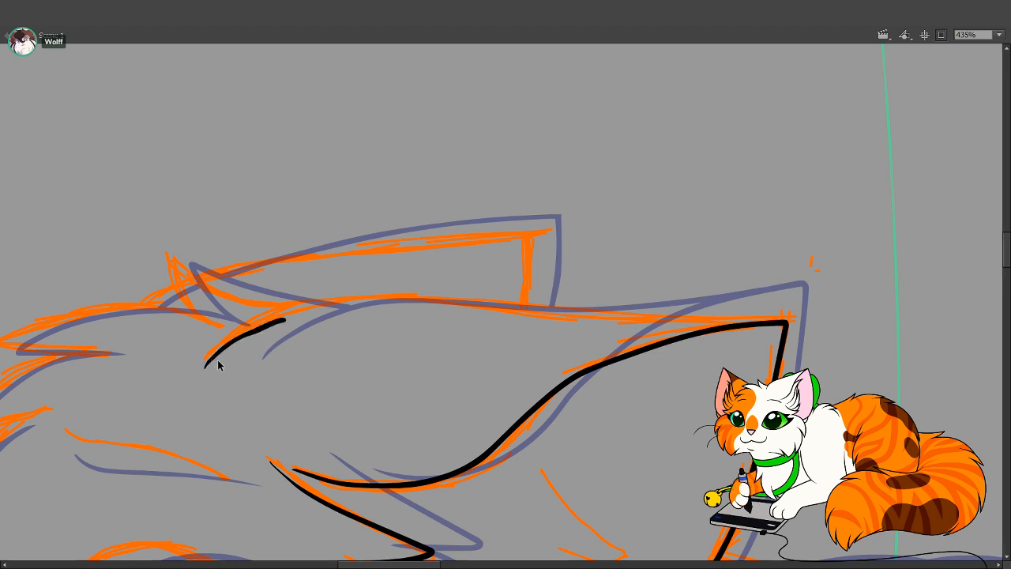
key(ctrl+z)
mouse_move(206, 365)
mouse_down()
mouse_move(246, 333)
mouse_move(314, 305)
mouse_move(379, 301)
mouse_move(490, 320)
mouse_up()
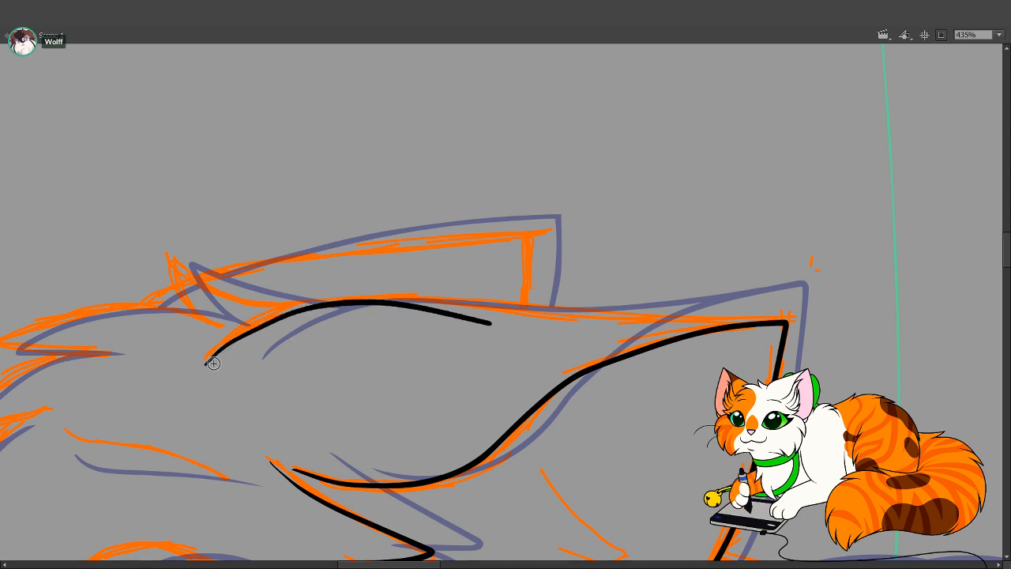
key(ctrl+z)
mouse_move(206, 364)
mouse_down()
mouse_move(229, 338)
mouse_move(298, 303)
mouse_move(341, 297)
mouse_up()
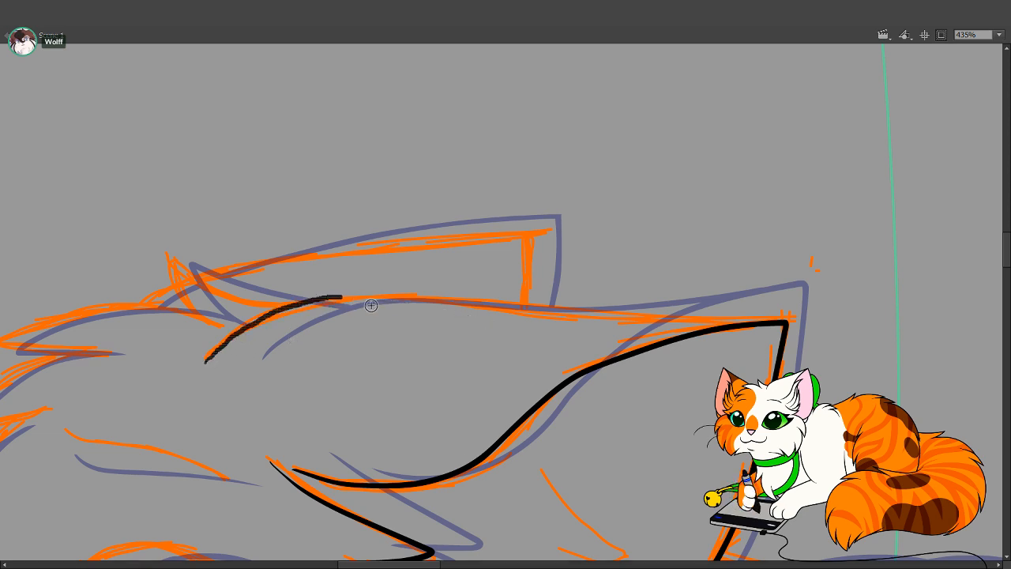
key(ctrl+z)
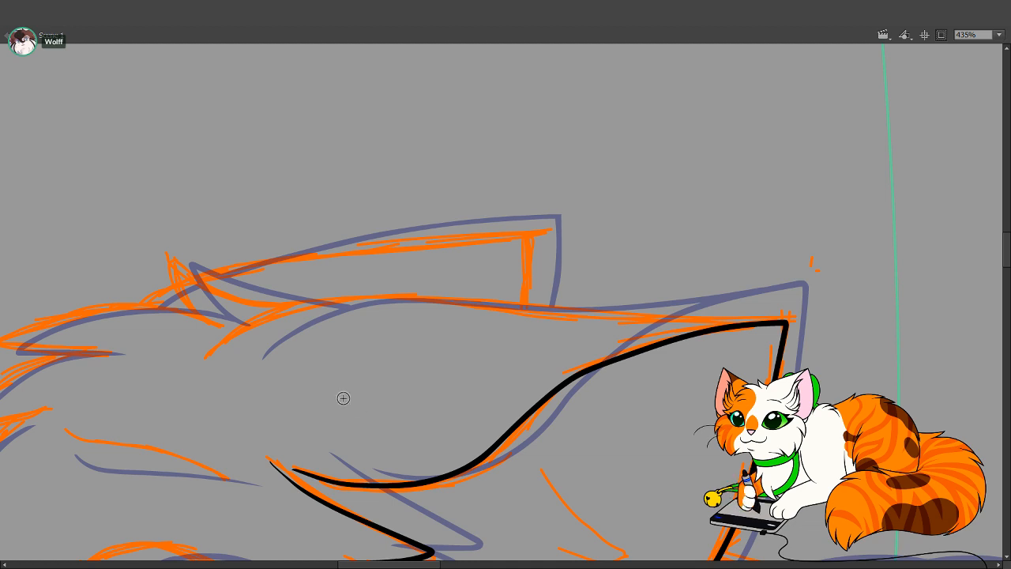
mouse_move(203, 365)
mouse_down()
mouse_move(237, 333)
mouse_move(313, 303)
mouse_move(366, 297)
mouse_up()
key(ctrl+z)
mouse_move(204, 363)
mouse_down()
mouse_move(283, 315)
mouse_move(344, 298)
mouse_move(492, 304)
mouse_up()
key(ctrl+z)
mouse_move(204, 363)
mouse_down()
mouse_move(282, 314)
mouse_move(362, 301)
mouse_move(714, 330)
mouse_up()
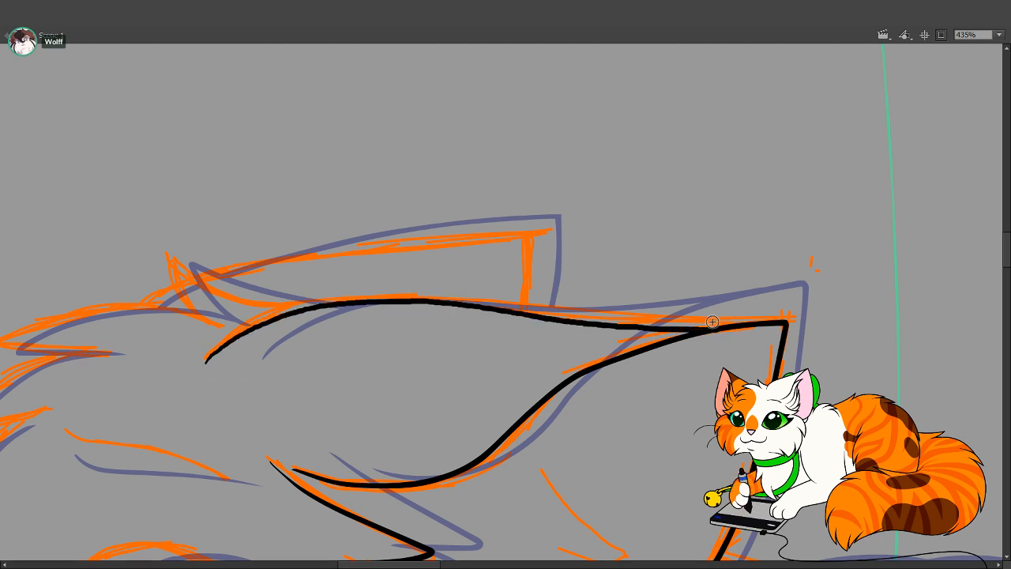
key(ctrl+z)
Draw the near ear's upper edge in black from the forehead to the tip and check it with the sketch hidden
mouse_move(205, 363)
mouse_down()
mouse_move(279, 314)
mouse_move(334, 298)
mouse_move(738, 323)
mouse_up()
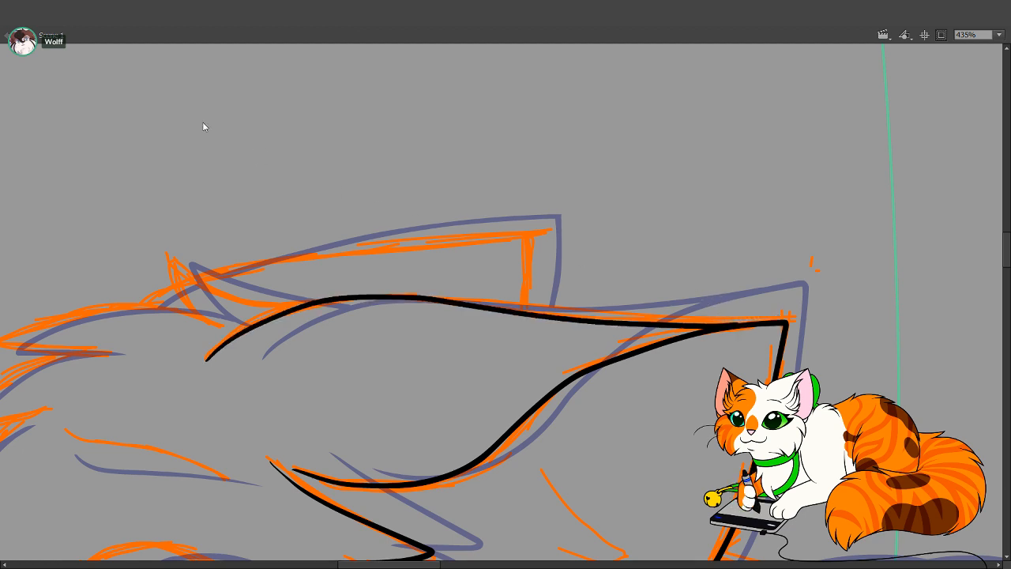
click(109, 86)
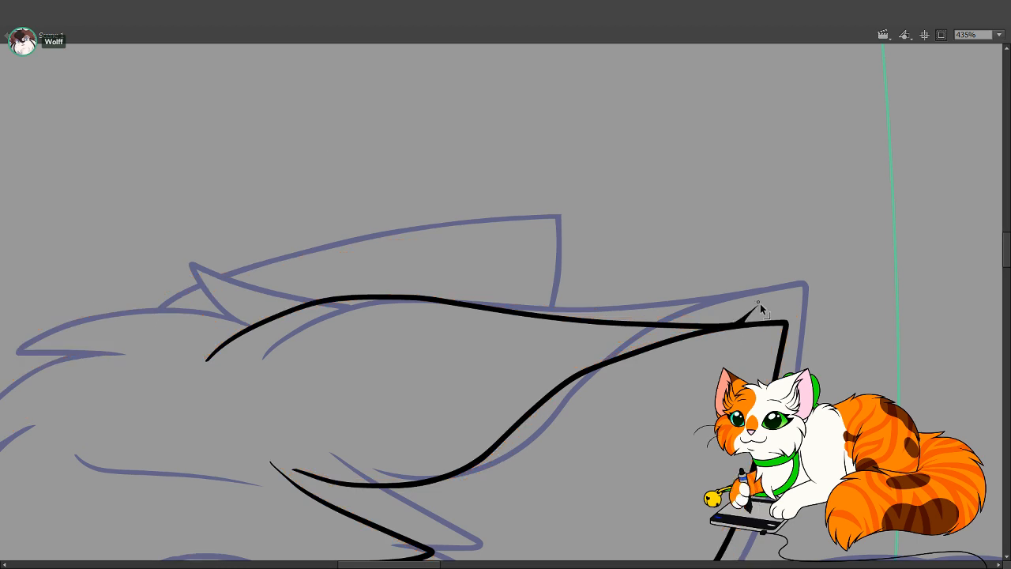
mouse_move(759, 303)
mouse_down()
mouse_move(749, 298)
mouse_move(769, 323)
mouse_move(755, 322)
mouse_up()
key(ctrl+z)
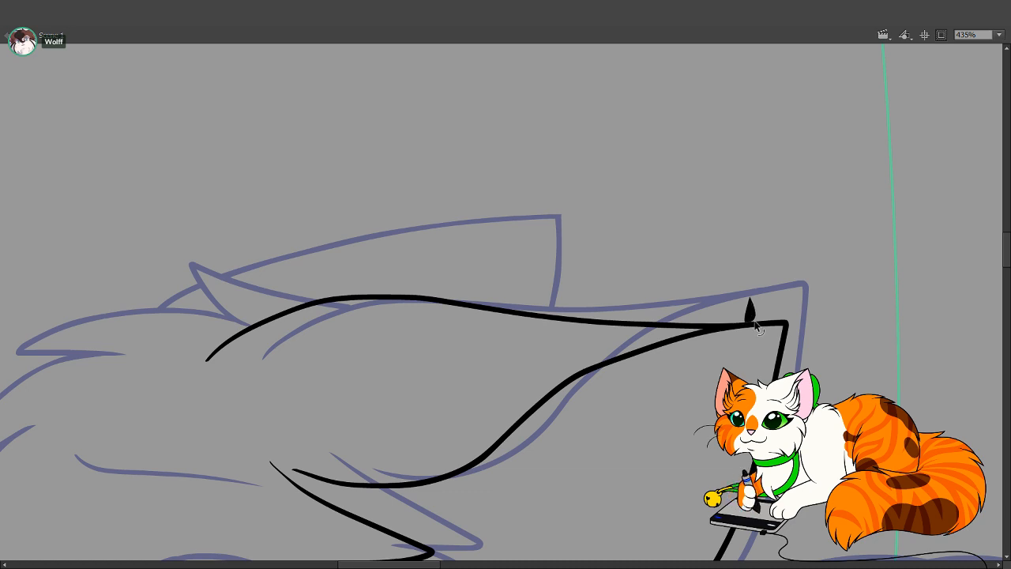
key(ctrl+z)
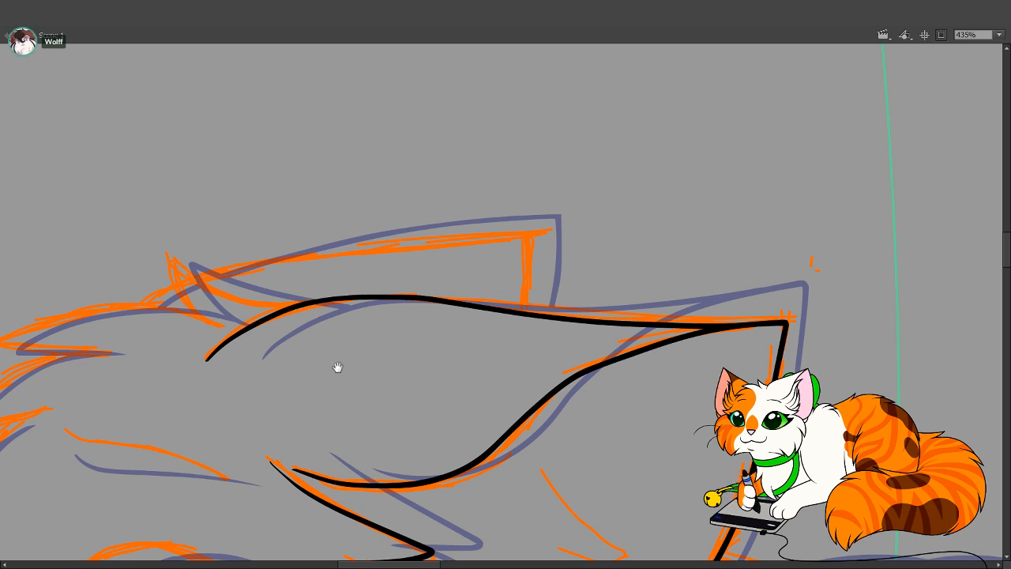
Examine the inked ear, cheek fur, back and neck lines and the still uninked face sketch
drag(218, 528, 523, 300)
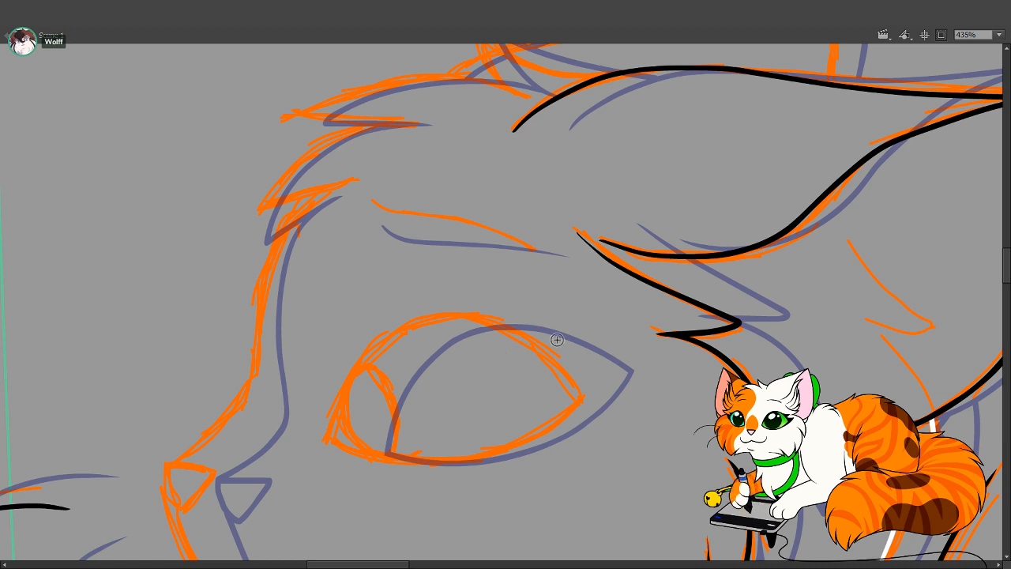
drag(596, 355, 532, 493)
mouse_move(549, 387)
mouse_down()
mouse_move(544, 429)
mouse_move(577, 407)
mouse_move(485, 406)
mouse_move(407, 289)
mouse_move(286, 183)
mouse_up()
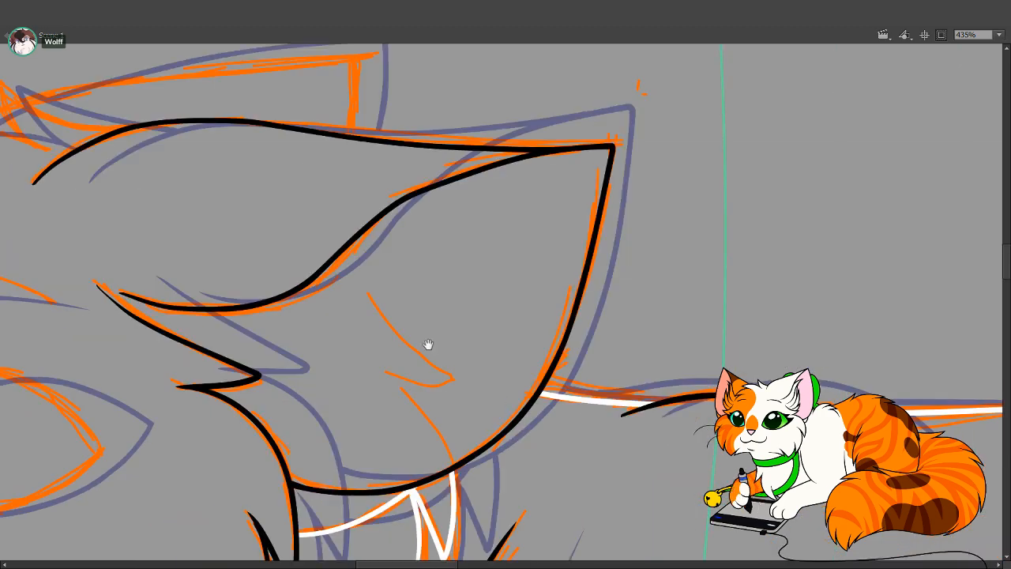
mouse_move(770, 489)
mouse_down()
mouse_move(489, 325)
mouse_move(363, 356)
mouse_up()
drag(987, 351, 291, 414)
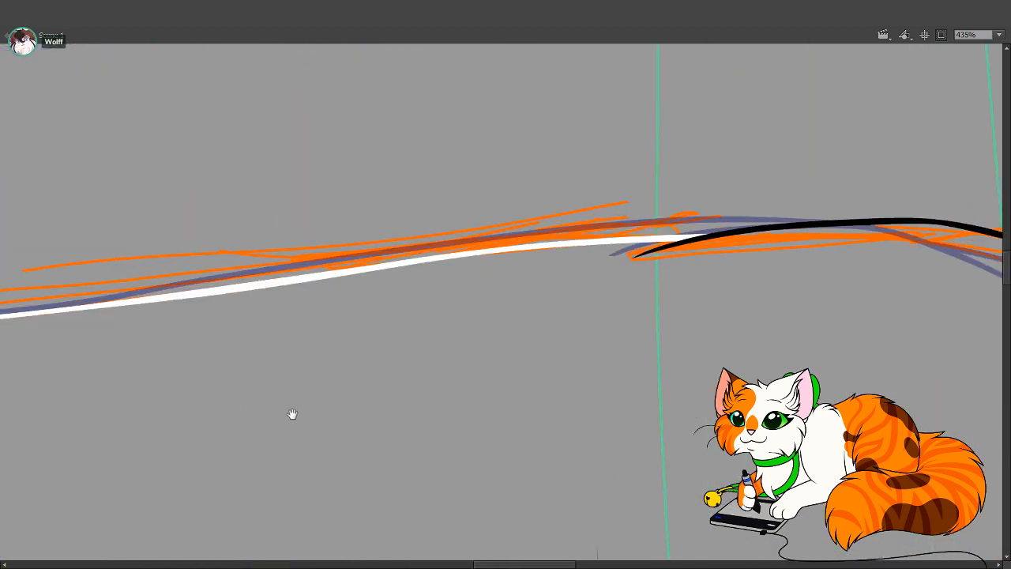
drag(76, 420, 670, 361)
mouse_move(421, 353)
mouse_down()
mouse_move(940, 384)
mouse_move(726, 340)
mouse_up()
drag(384, 449, 619, 210)
drag(476, 413, 545, 289)
drag(618, 374, 261, 316)
mouse_move(655, 490)
mouse_down()
mouse_move(352, 248)
mouse_move(530, 481)
mouse_up()
drag(421, 354, 512, 426)
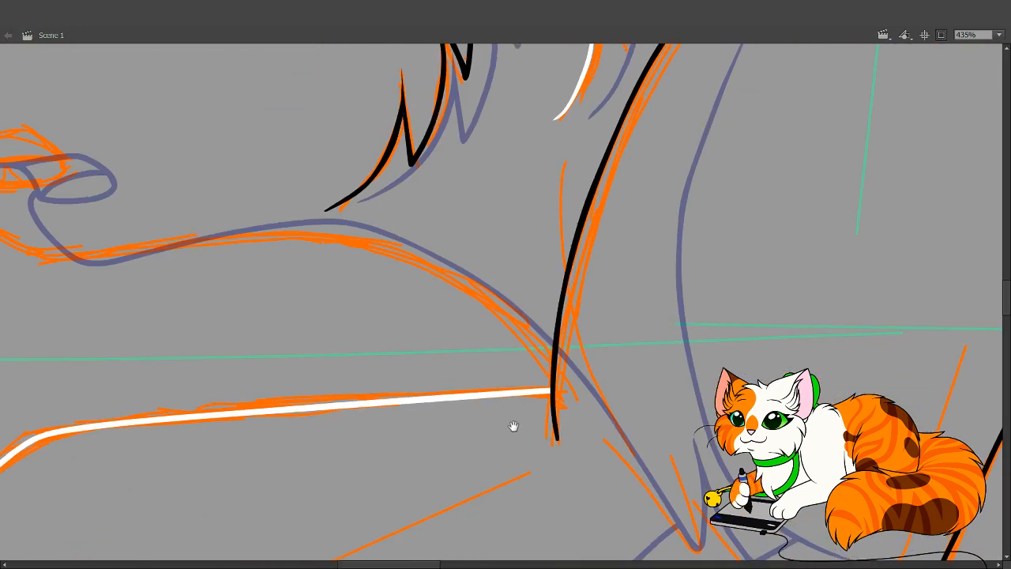
drag(442, 323, 603, 435)
mouse_move(447, 372)
mouse_down()
mouse_move(648, 447)
mouse_move(618, 427)
mouse_up()
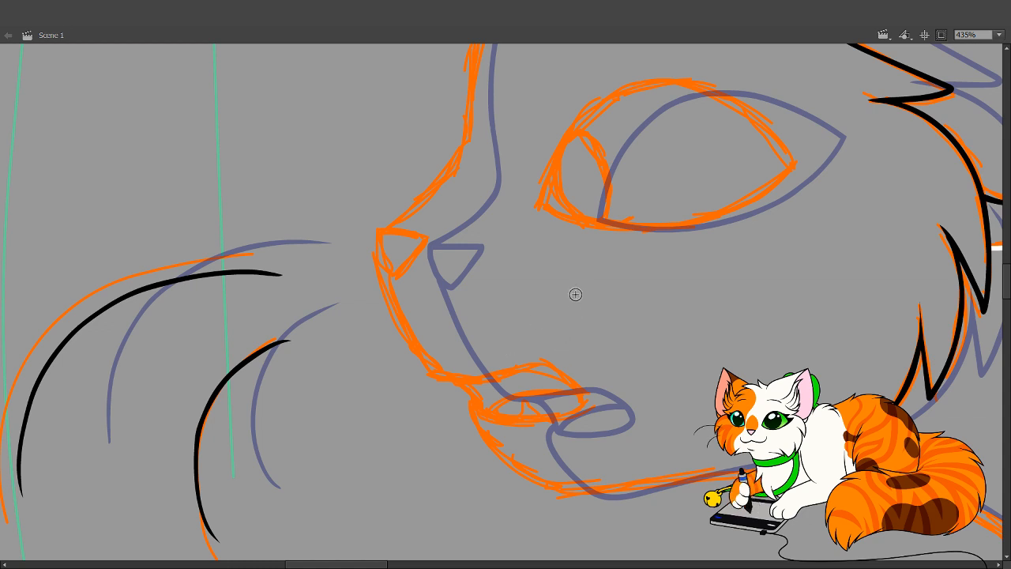
Outline the triangular nose in black over the sketch and remove the spike overshooting its upper back corner
drag(689, 169, 661, 162)
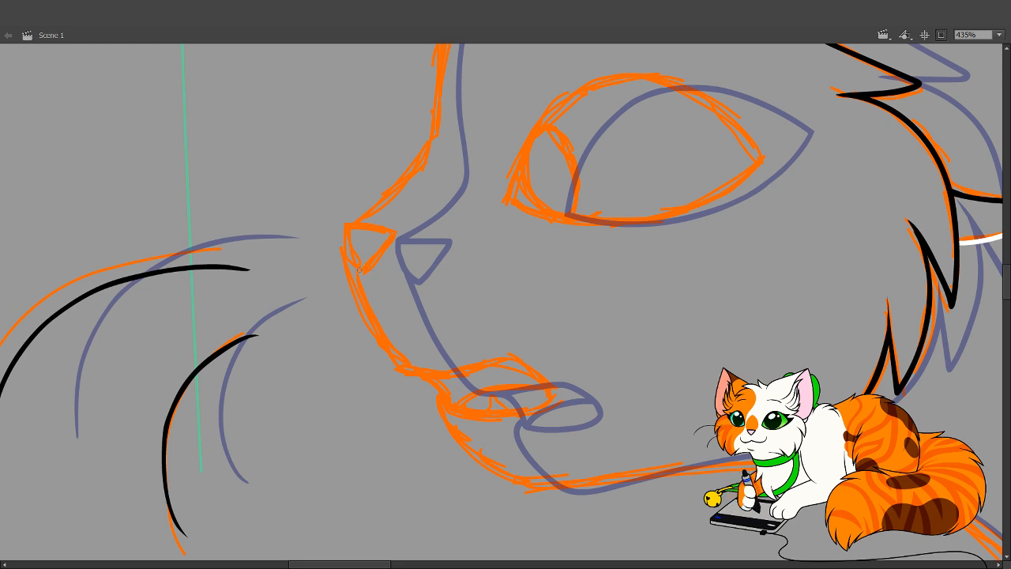
mouse_move(359, 270)
mouse_down()
mouse_move(346, 225)
mouse_move(397, 228)
mouse_up()
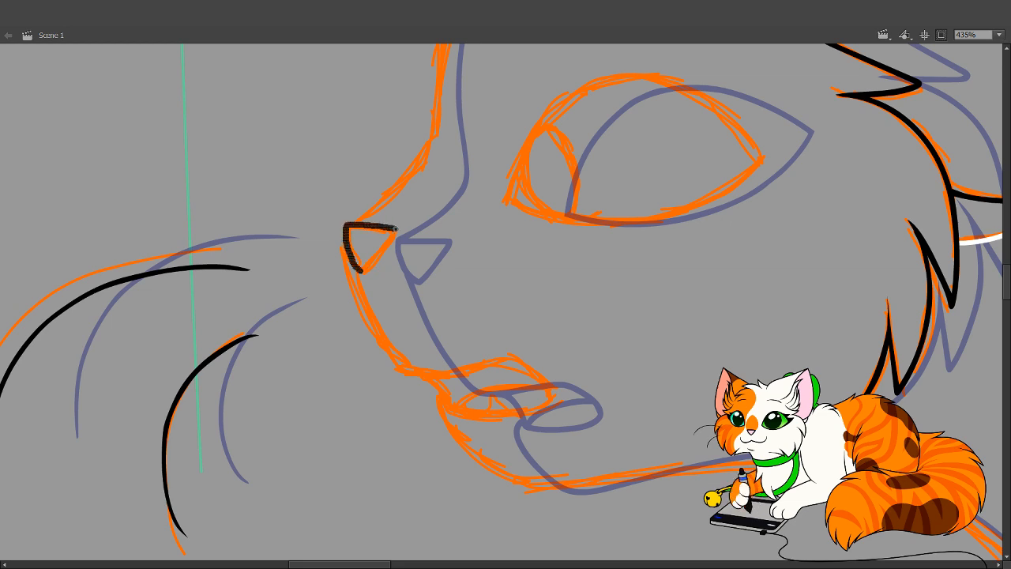
drag(361, 271, 397, 229)
key(ctrl+z)
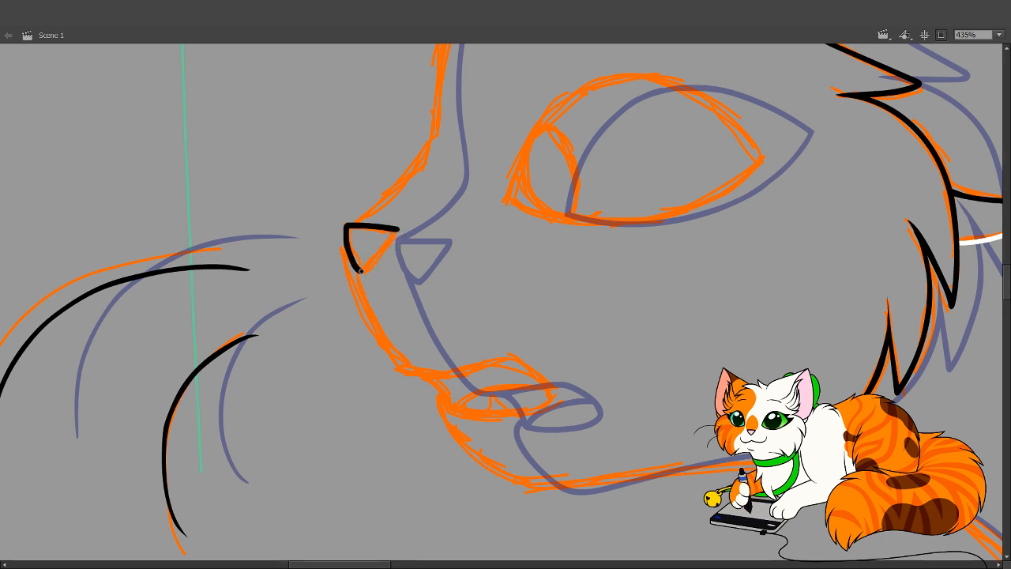
mouse_move(360, 270)
mouse_down()
mouse_move(394, 230)
mouse_move(435, 225)
mouse_up()
key(v)
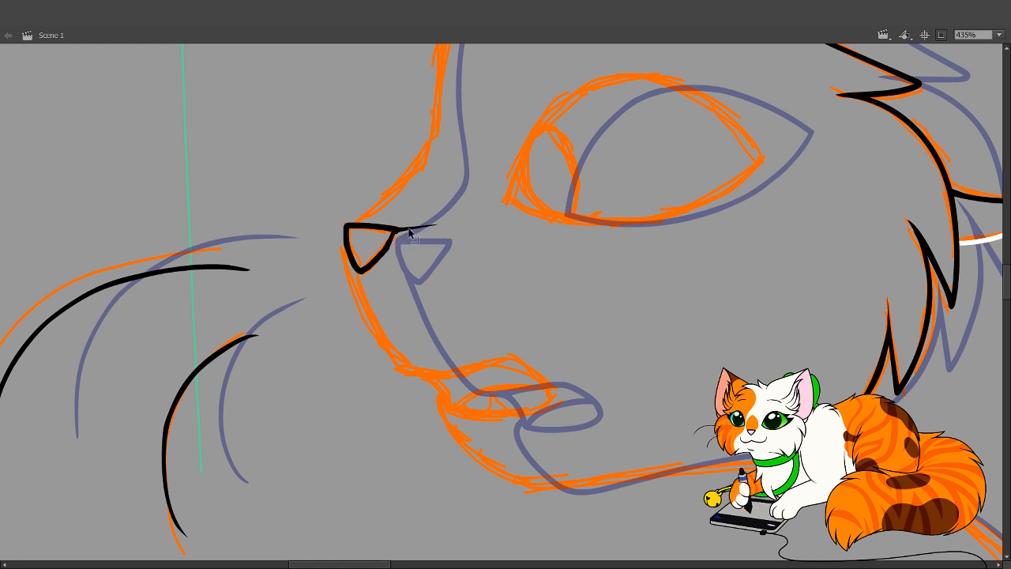
key(ctrl+z)
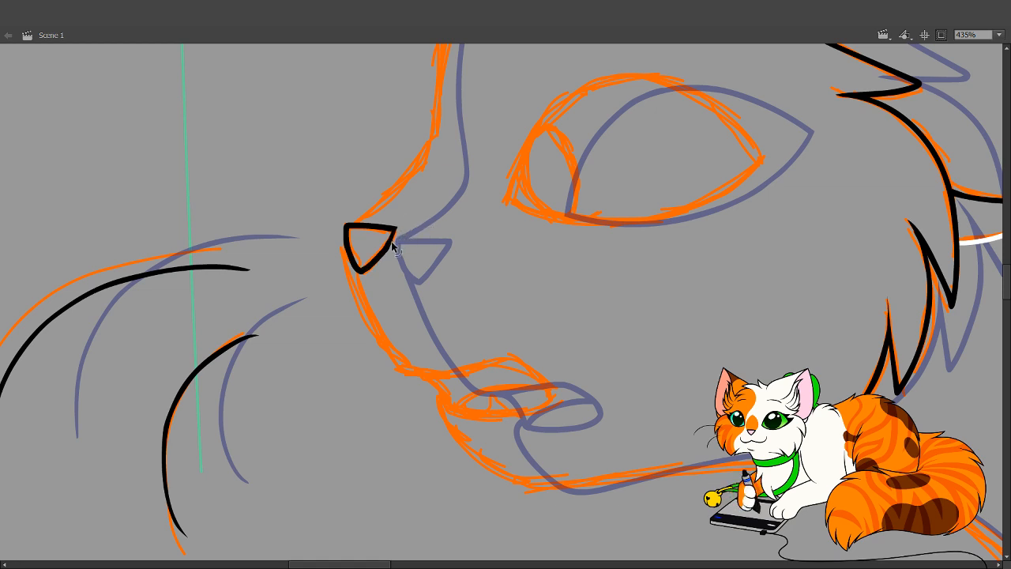
key(b)
key(v)
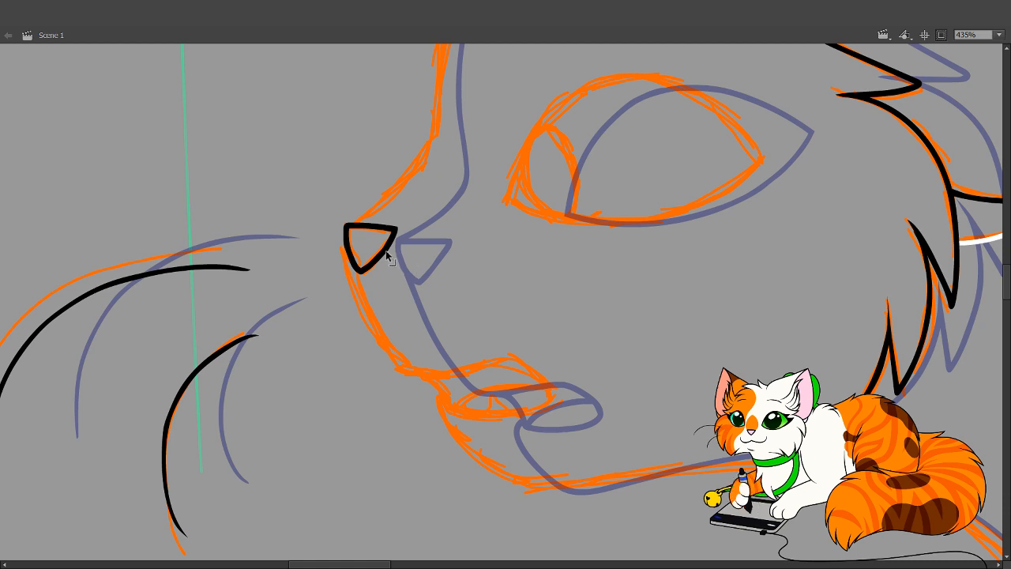
Try to reduce the inked nose triangle's height slightly and reshape its edge
double_click(386, 249)
key(q)
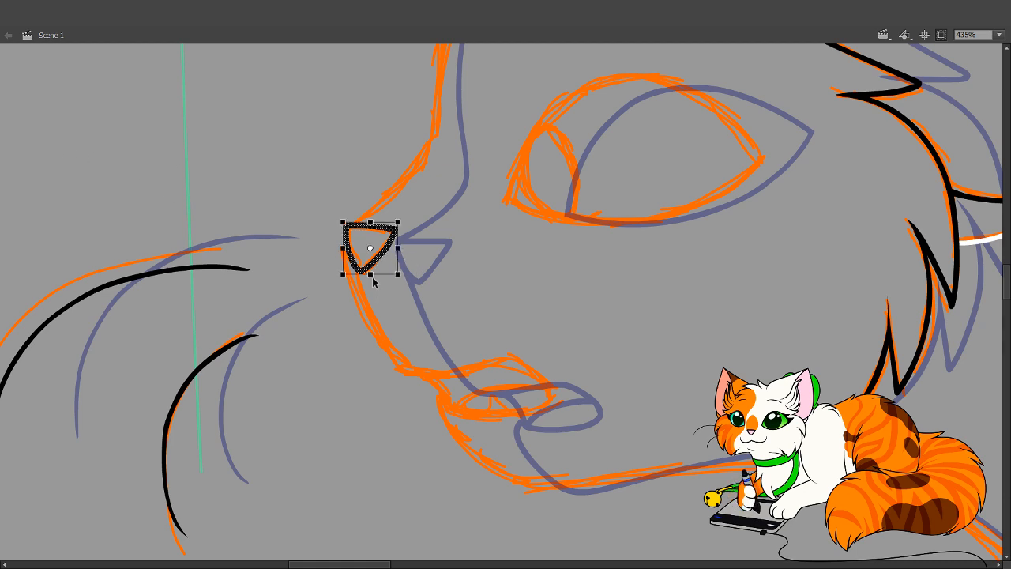
drag(372, 273, 372, 275)
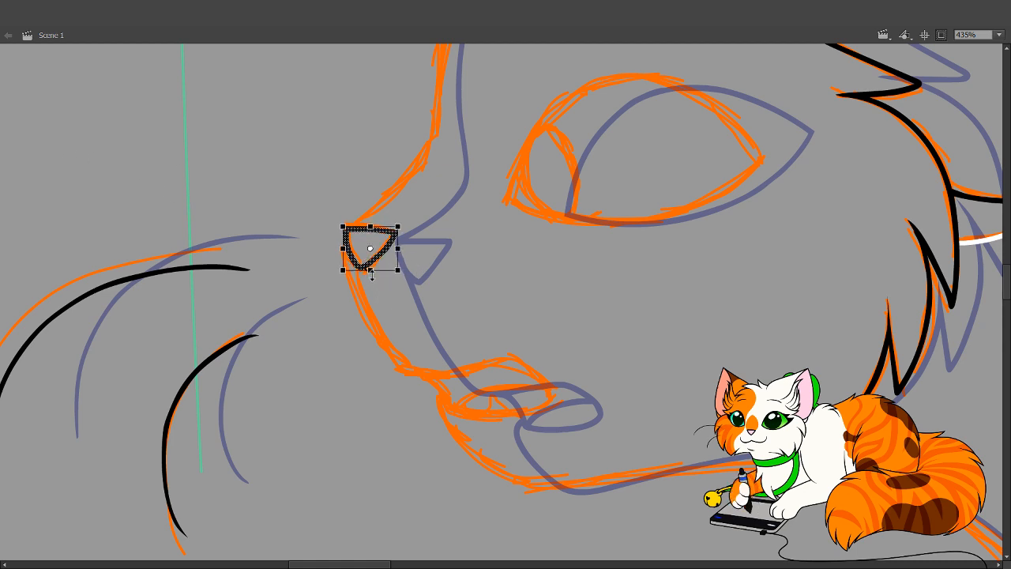
click(488, 280)
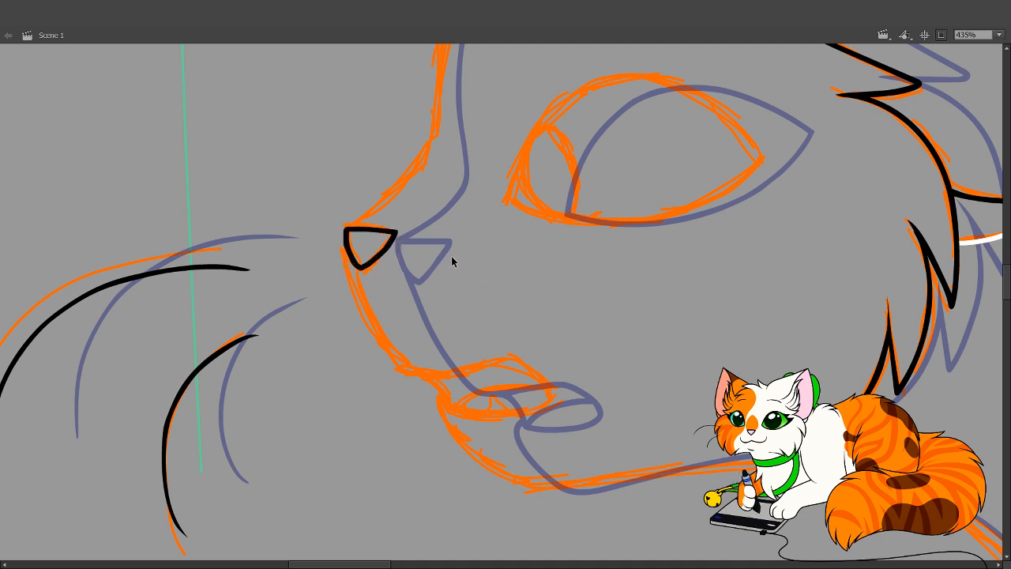
click(386, 246)
drag(345, 258, 345, 254)
click(420, 265)
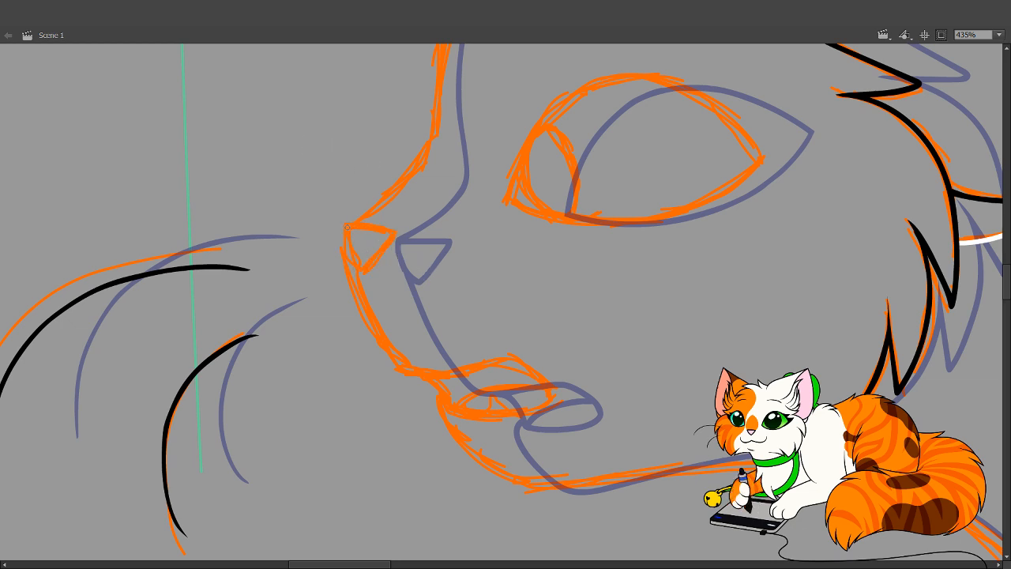
Redraw the triangular nose in black over the sketch, with a gently curved upper edge and closed sides
drag(347, 226, 394, 233)
key(ctrl+z)
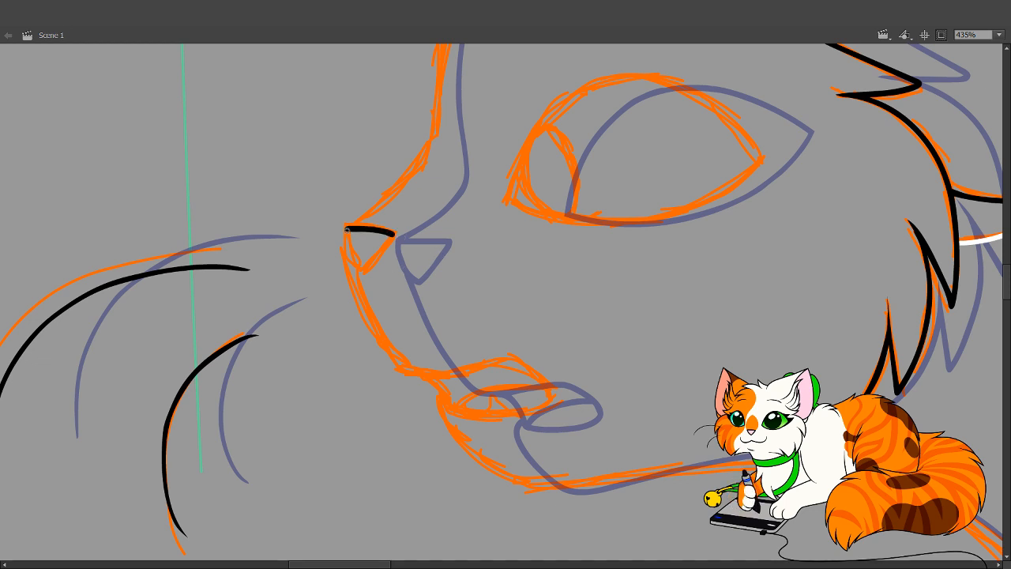
mouse_move(347, 230)
mouse_down()
mouse_move(360, 264)
mouse_move(395, 233)
mouse_up()
key(ctrl+z)
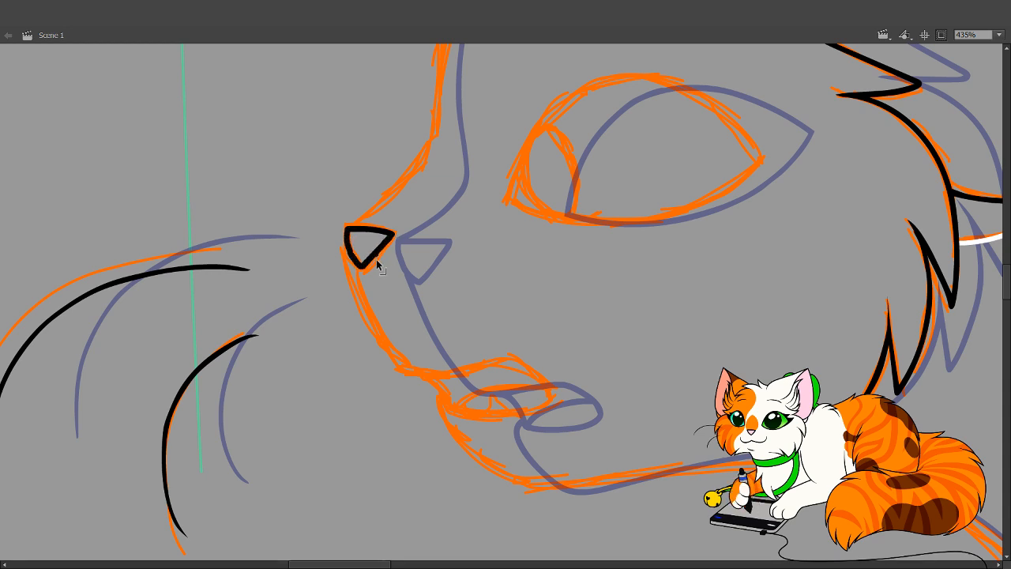
key(ctrl+z)
drag(348, 231, 361, 266)
key(ctrl+z)
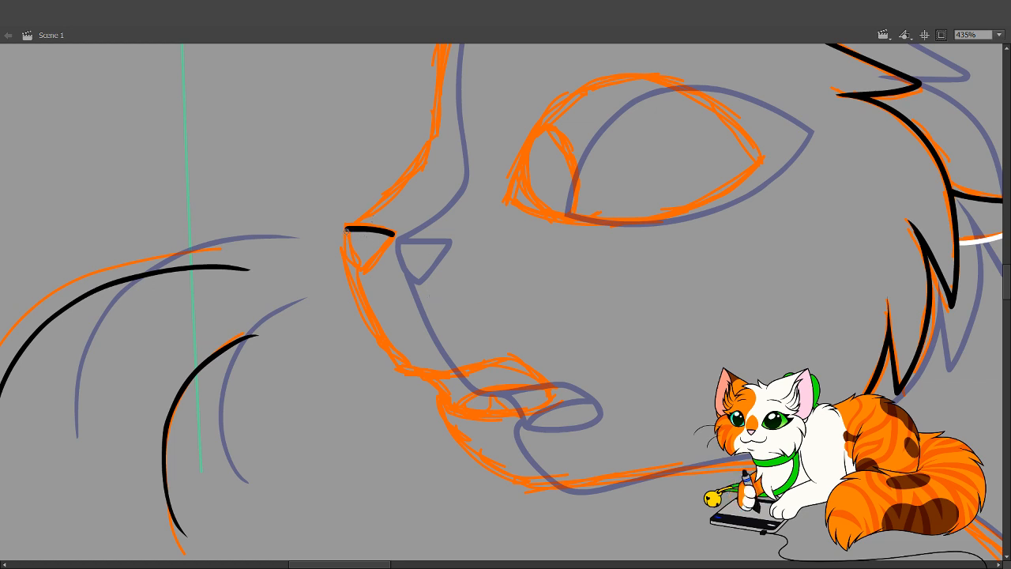
mouse_move(346, 232)
mouse_down()
mouse_move(346, 254)
mouse_move(360, 270)
mouse_move(395, 232)
mouse_up()
key(ctrl+z)
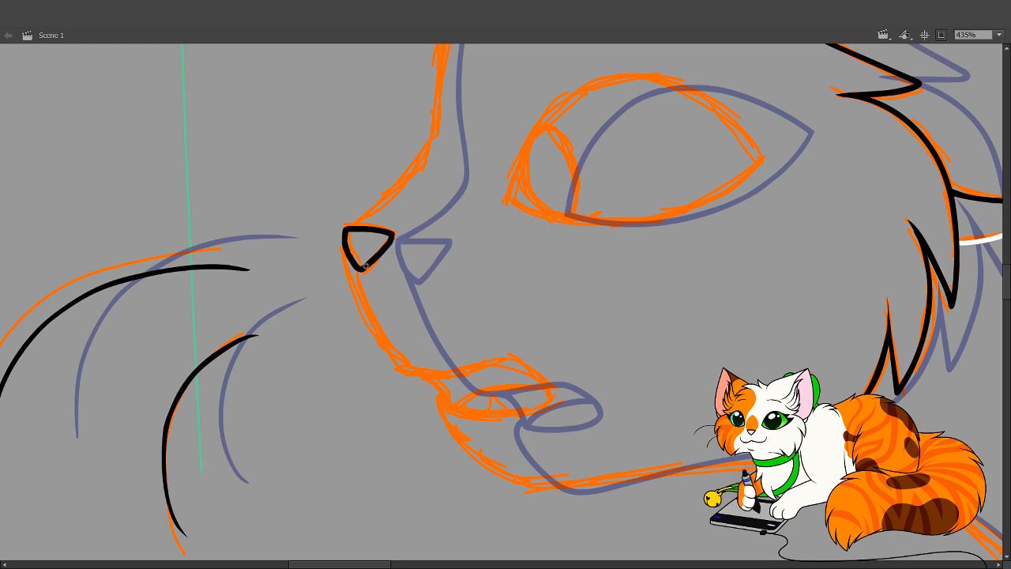
key(ctrl+z)
drag(364, 265, 395, 232)
Draw the tapered brow line above the eye in black and bend it slightly towards the sketch
drag(319, 239, 364, 289)
click(456, 297)
drag(623, 296, 532, 388)
drag(611, 355, 612, 416)
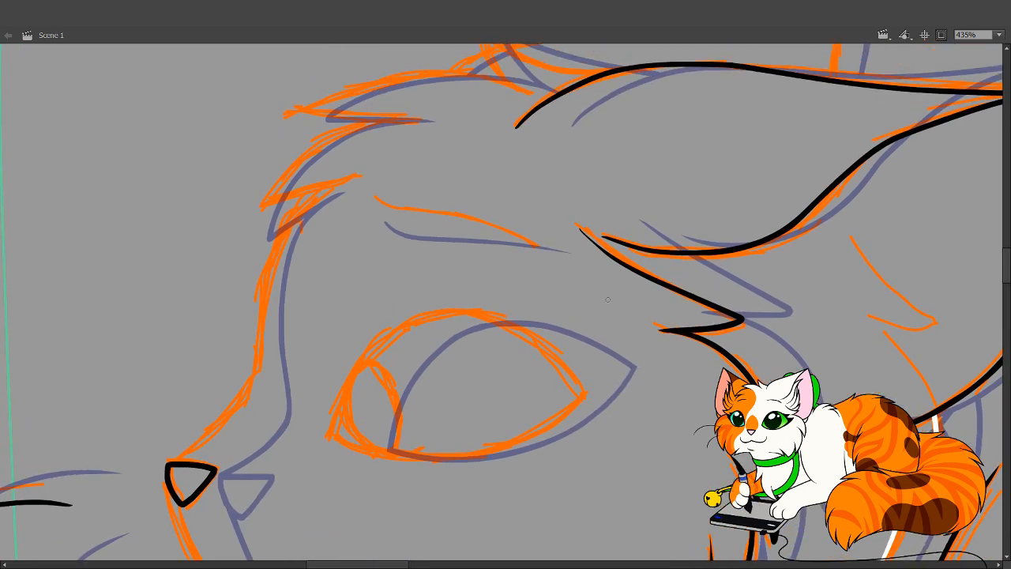
drag(580, 329, 648, 219)
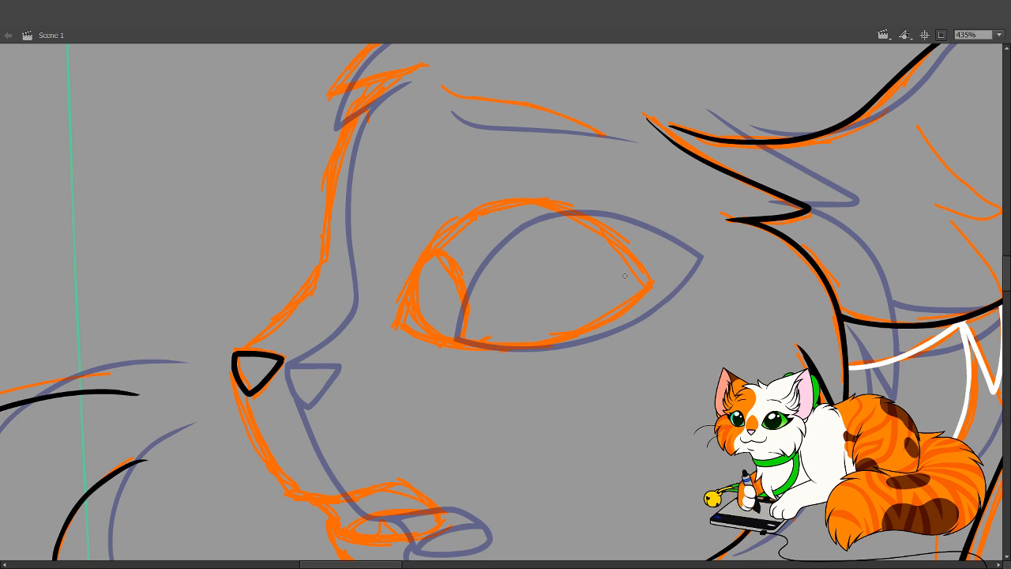
drag(598, 310, 553, 419)
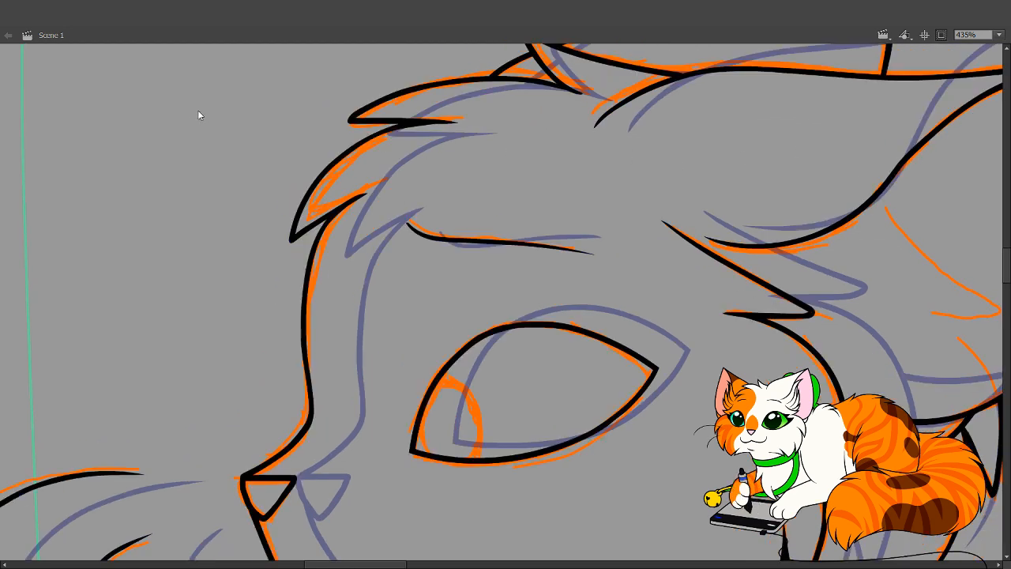
key(.)
drag(388, 198, 572, 251)
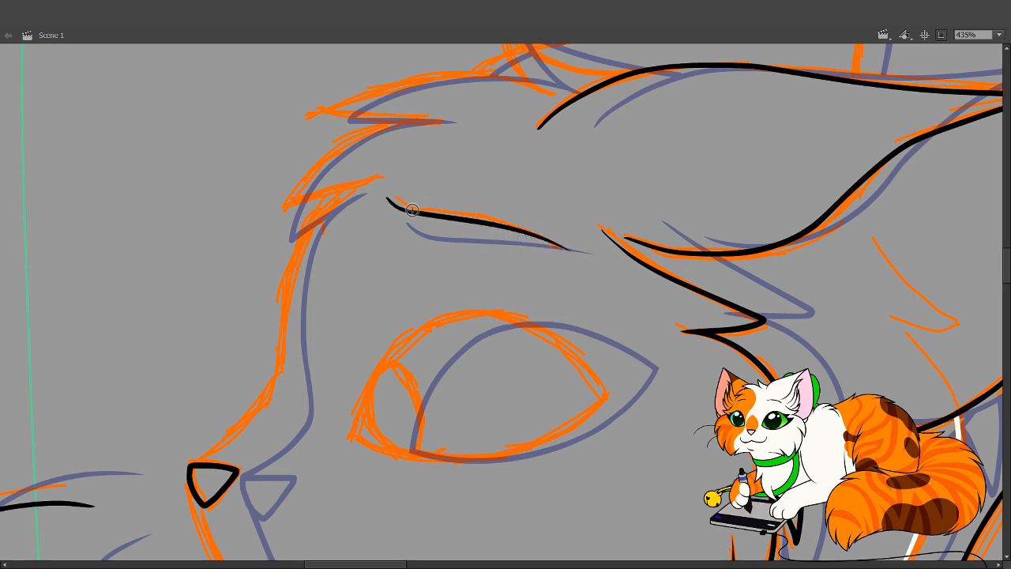
key(ctrl+z)
drag(388, 198, 559, 244)
key(ctrl+z)
drag(387, 197, 561, 244)
key(v)
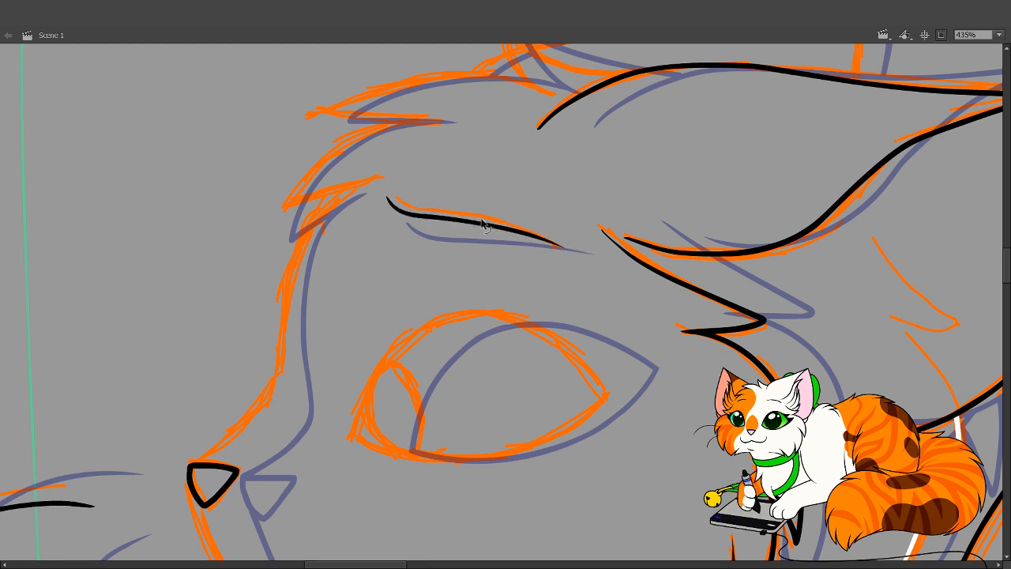
drag(487, 222, 513, 225)
key(b)
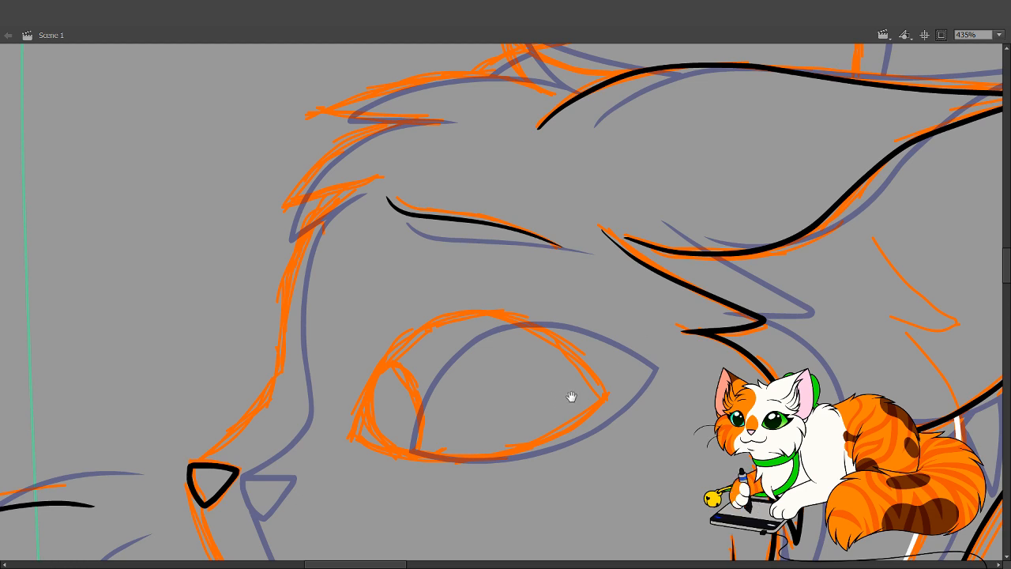
Draw the arched upper edge of the eye in black, extending slightly past both corners of the sketch
scroll(618, 387, down, 3)
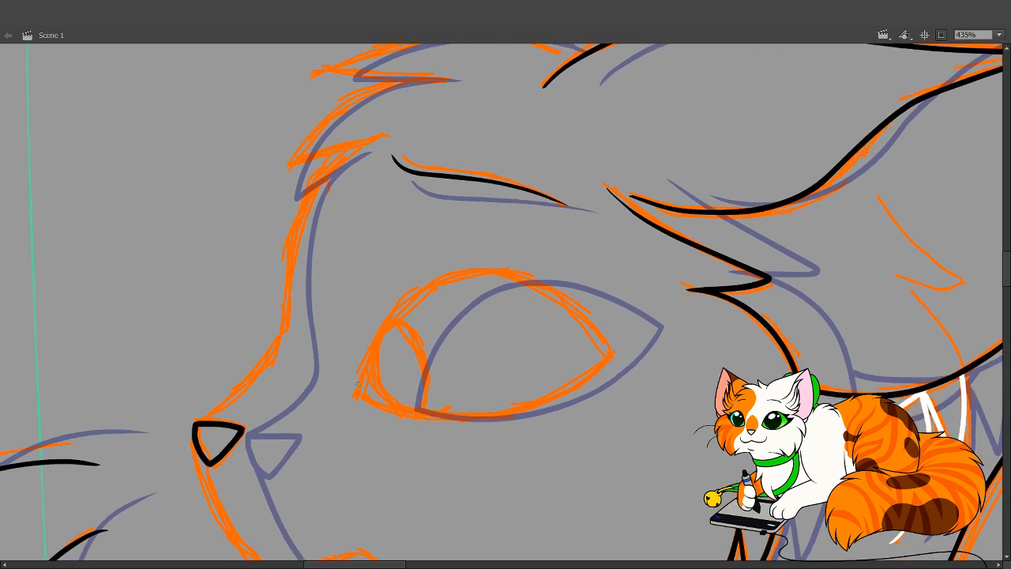
mouse_move(356, 419)
mouse_down()
mouse_move(382, 346)
mouse_move(430, 290)
mouse_up()
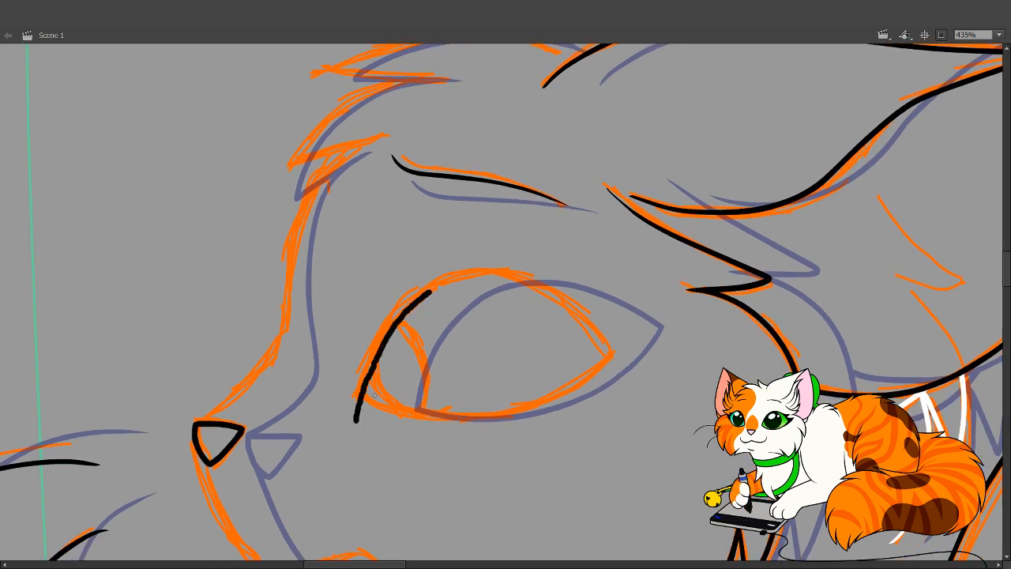
key(ctrl+z)
mouse_move(355, 416)
mouse_down()
mouse_move(370, 361)
mouse_move(413, 303)
mouse_move(471, 277)
mouse_move(509, 275)
mouse_move(584, 320)
mouse_move(641, 408)
mouse_up()
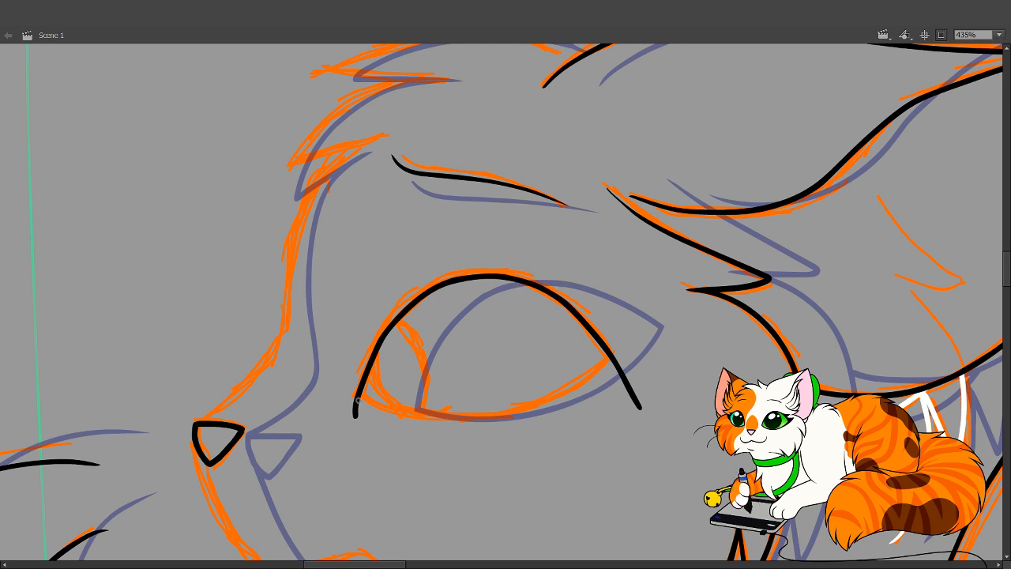
Draw the eye's curved lower edge in black from the inner corner past the upper line at the outer corner
mouse_move(358, 398)
mouse_down()
mouse_move(434, 418)
mouse_move(499, 412)
mouse_move(535, 402)
mouse_move(629, 333)
mouse_up()
key(ctrl+z)
mouse_move(358, 398)
mouse_down()
mouse_move(463, 412)
mouse_move(554, 391)
mouse_move(630, 324)
mouse_up()
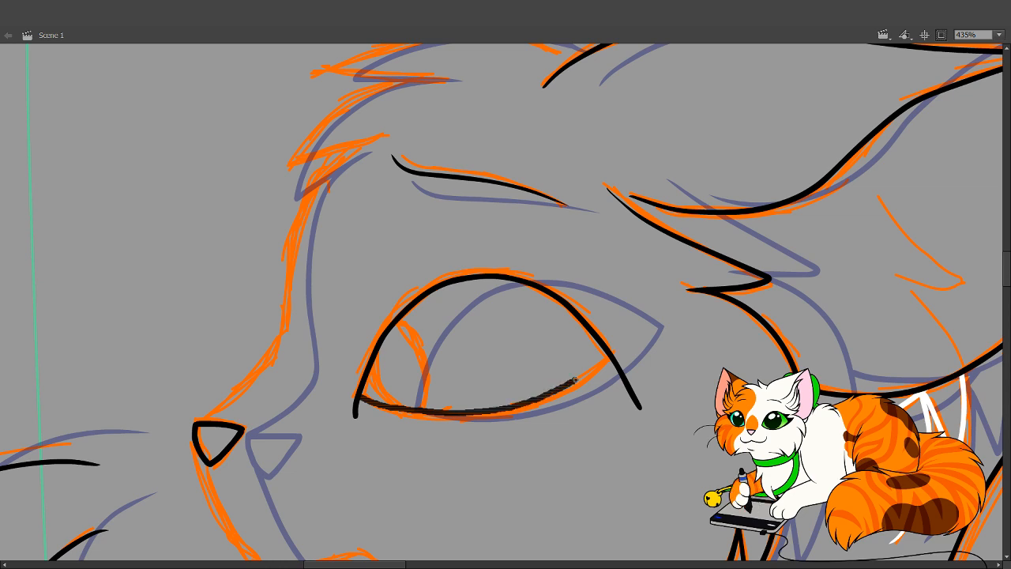
key(ctrl+z)
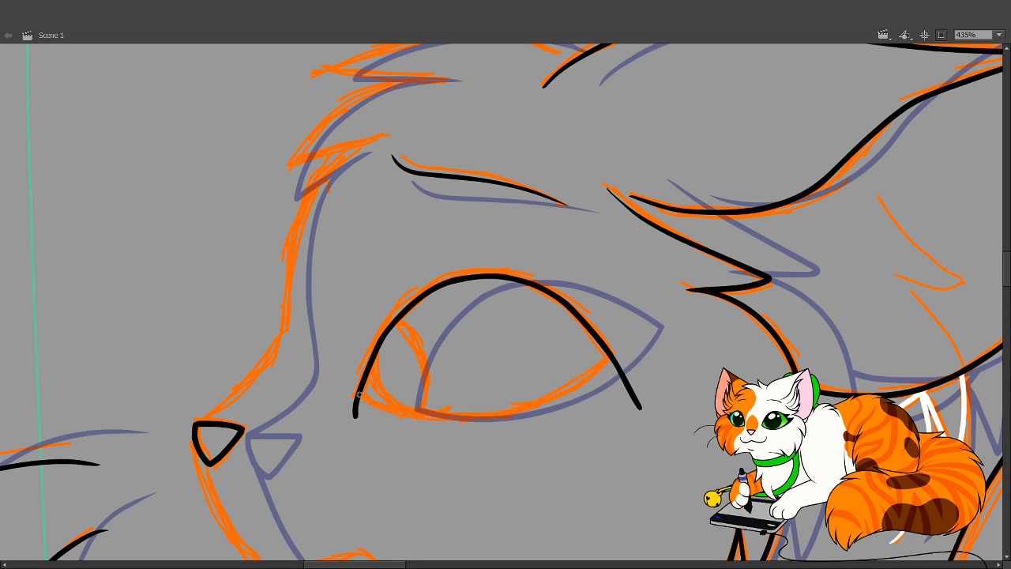
mouse_move(356, 395)
mouse_down()
mouse_move(463, 411)
mouse_move(518, 397)
mouse_up()
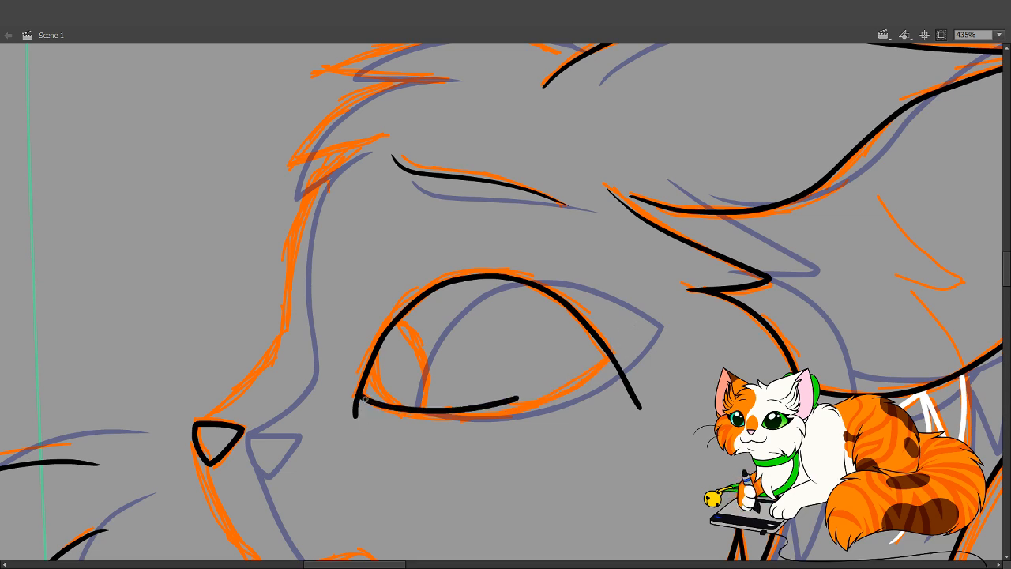
key(ctrl+z)
mouse_move(356, 394)
mouse_down()
mouse_move(445, 417)
mouse_move(518, 401)
mouse_up()
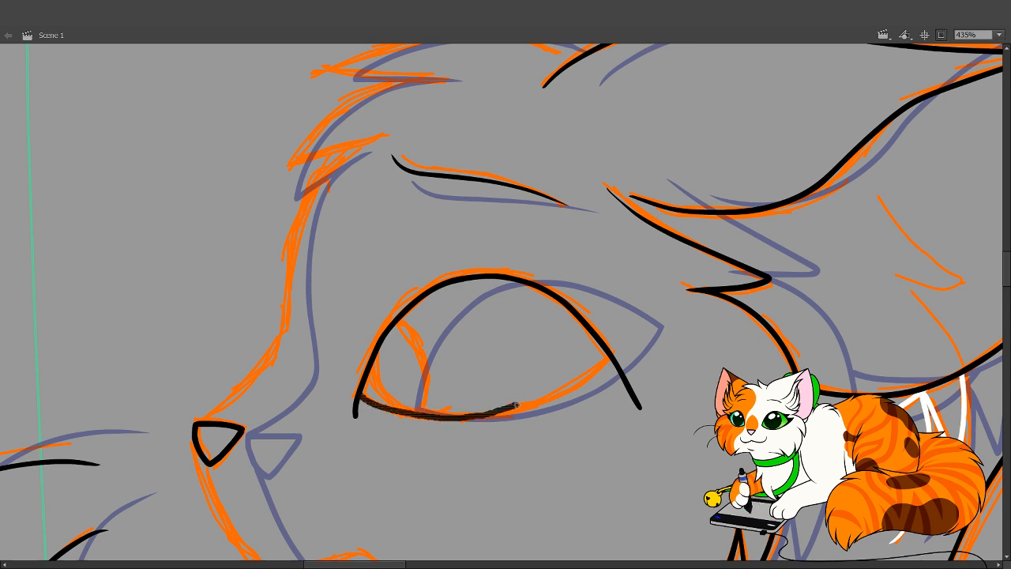
key(ctrl+z)
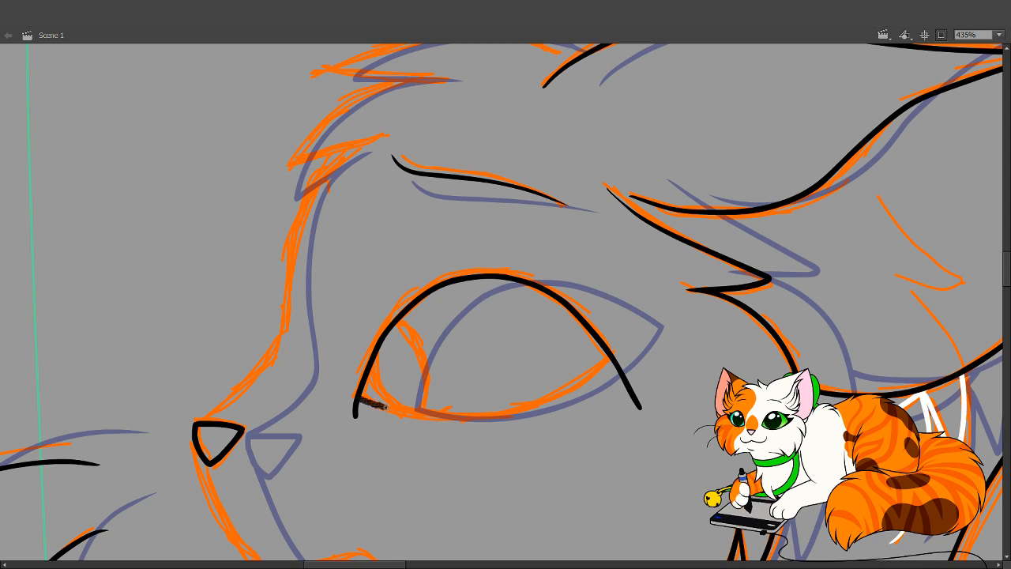
drag(385, 406, 498, 408)
key(ctrl+z)
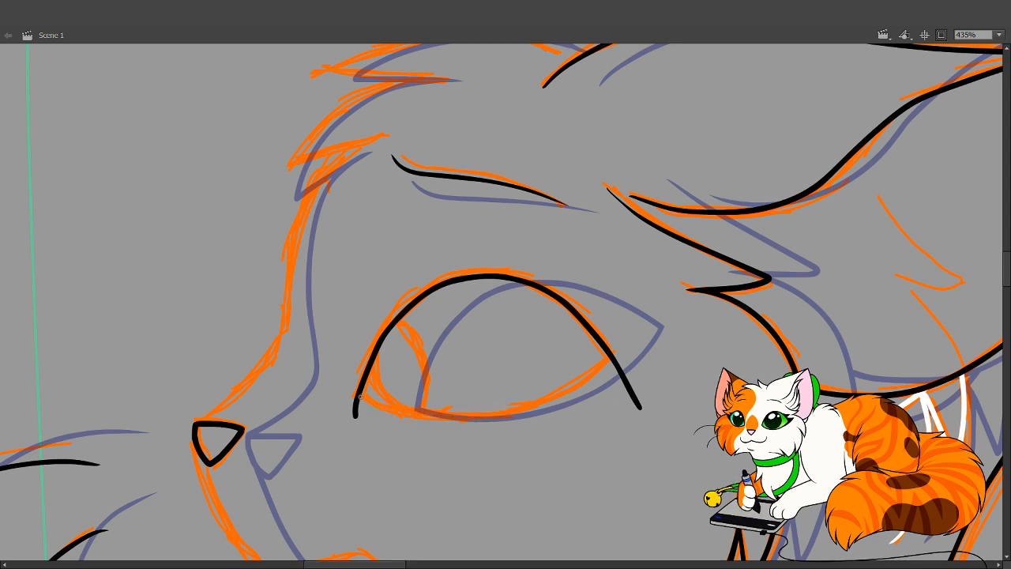
mouse_move(363, 400)
mouse_down()
mouse_move(441, 415)
mouse_move(513, 404)
mouse_move(583, 370)
mouse_move(647, 306)
mouse_up()
key(ctrl+z)
mouse_move(365, 402)
mouse_down()
mouse_move(445, 417)
mouse_move(515, 404)
mouse_move(579, 372)
mouse_move(642, 304)
mouse_up()
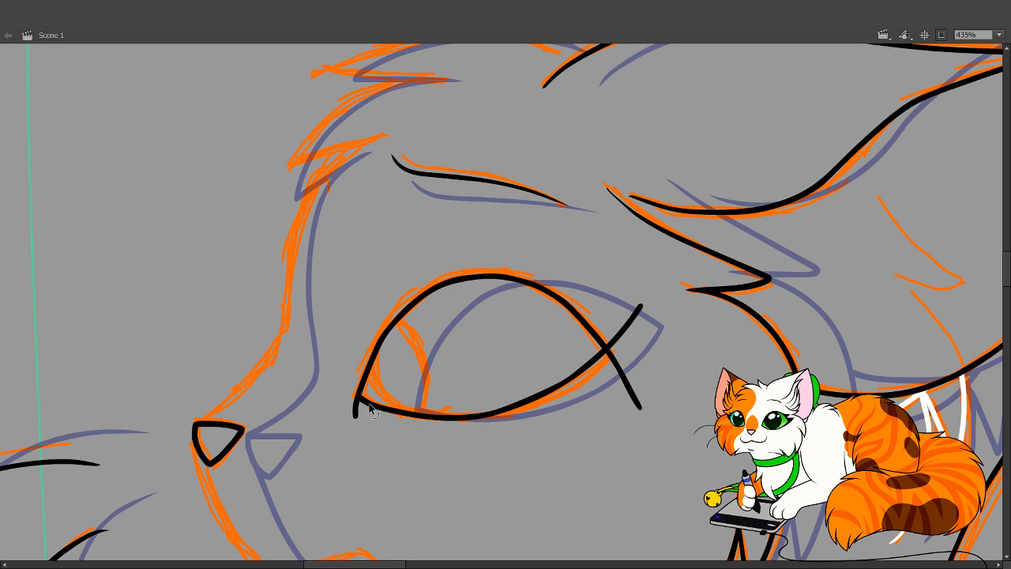
key(ctrl+z)
mouse_move(359, 397)
mouse_down()
mouse_move(469, 413)
mouse_move(543, 392)
mouse_move(605, 348)
mouse_move(640, 299)
mouse_up()
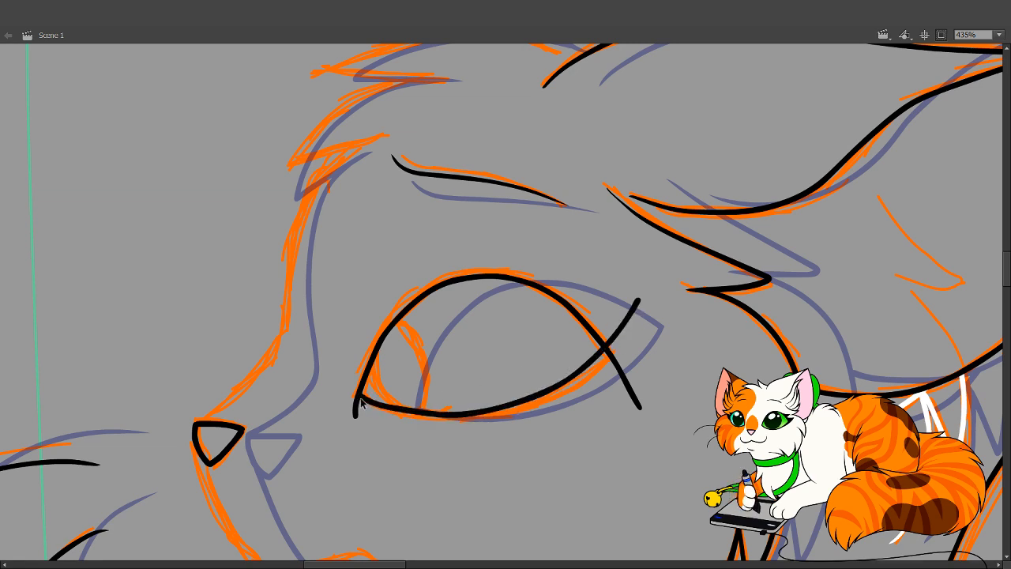
key(ctrl+z)
drag(359, 395, 474, 416)
key(ctrl+z)
mouse_move(359, 396)
mouse_down()
mouse_move(454, 413)
mouse_move(522, 401)
mouse_move(604, 353)
mouse_move(638, 307)
mouse_up()
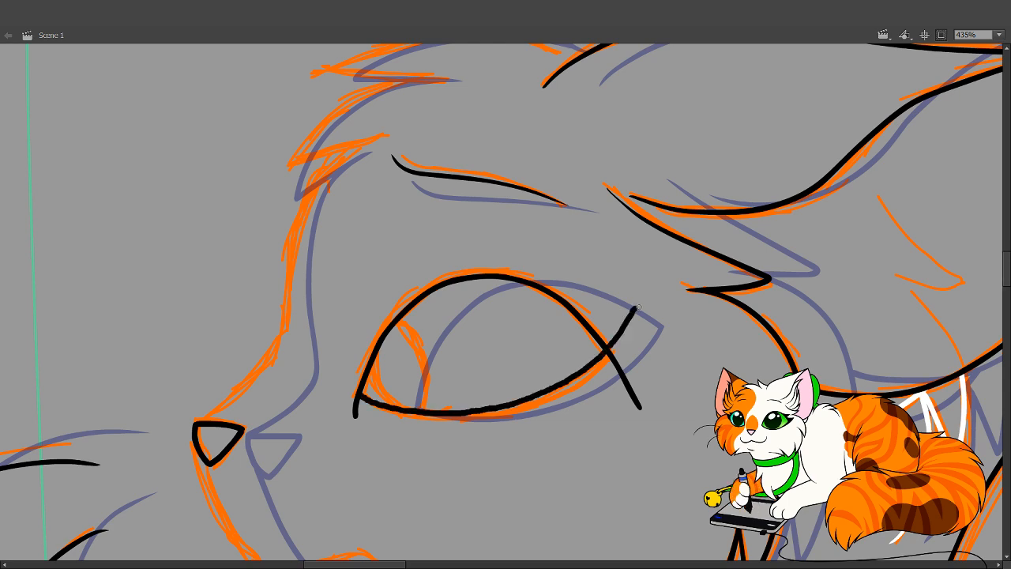
Smooth the eye's lower curve and clean up the inner corner by removing the short overshoot below it
key(v)
mouse_move(511, 409)
mouse_down()
mouse_move(535, 406)
mouse_move(498, 417)
mouse_move(574, 388)
mouse_move(532, 405)
mouse_up()
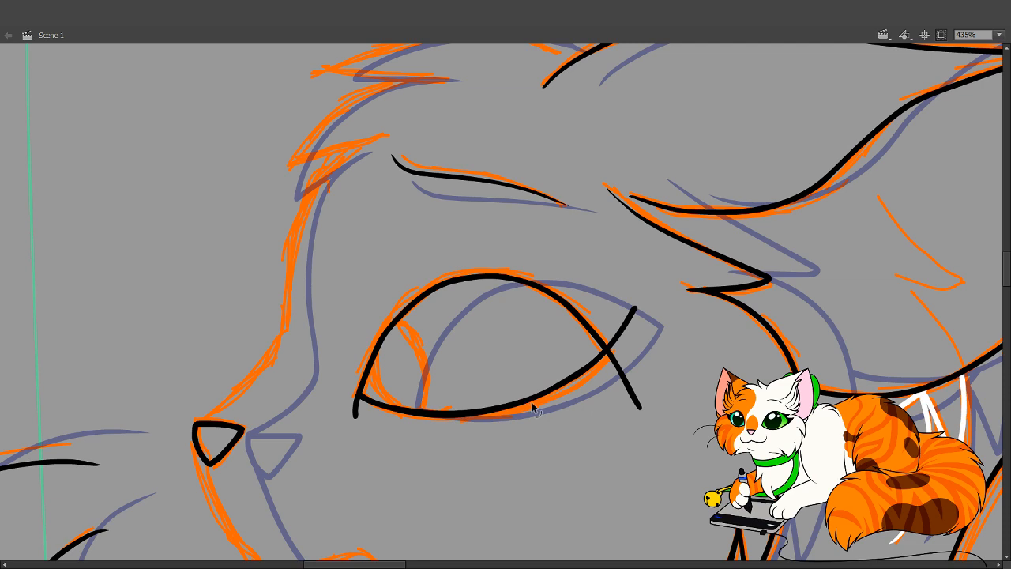
drag(456, 418, 459, 418)
drag(382, 402, 345, 398)
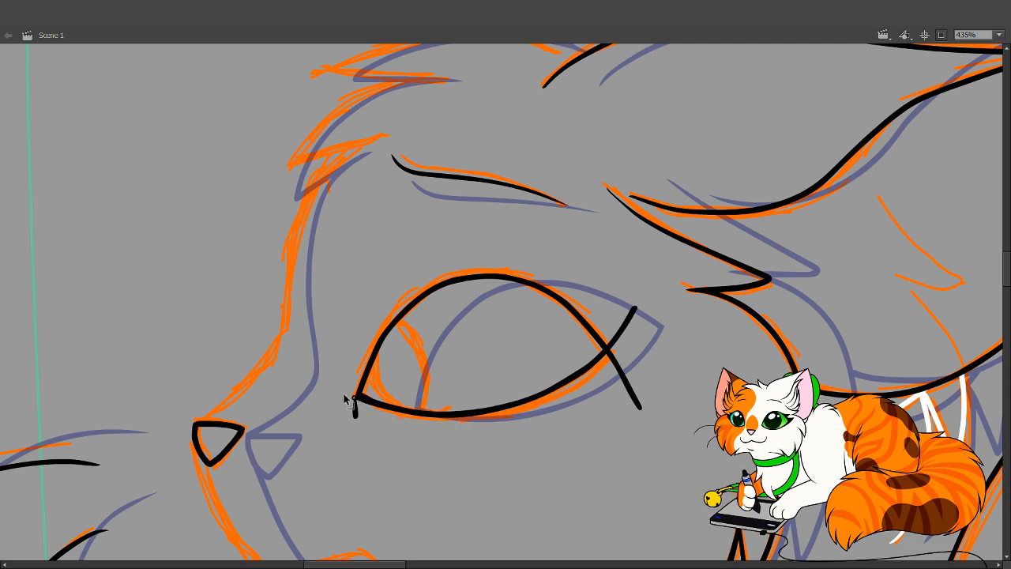
key(v)
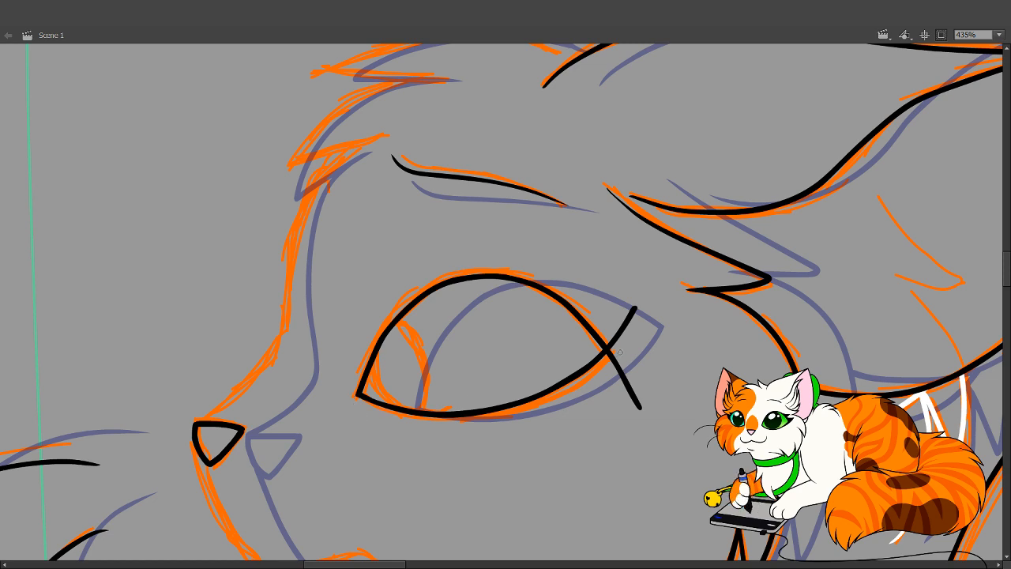
Cut off and delete the two crossing line ends that overshoot the eye's outer corner
mouse_move(620, 352)
mouse_down()
mouse_move(621, 344)
mouse_move(614, 356)
mouse_up()
key(v)
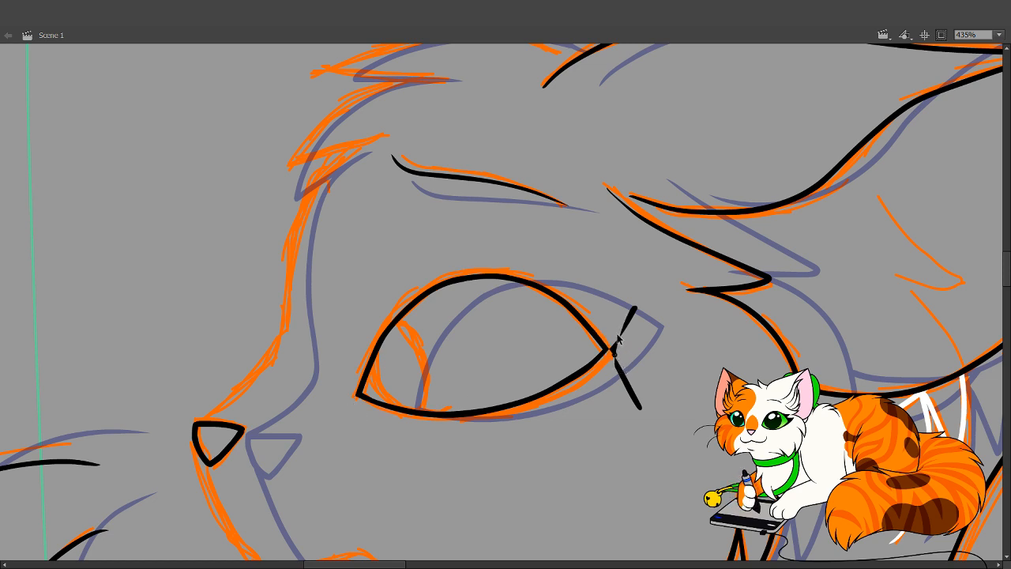
click(622, 332)
shift+click(626, 377)
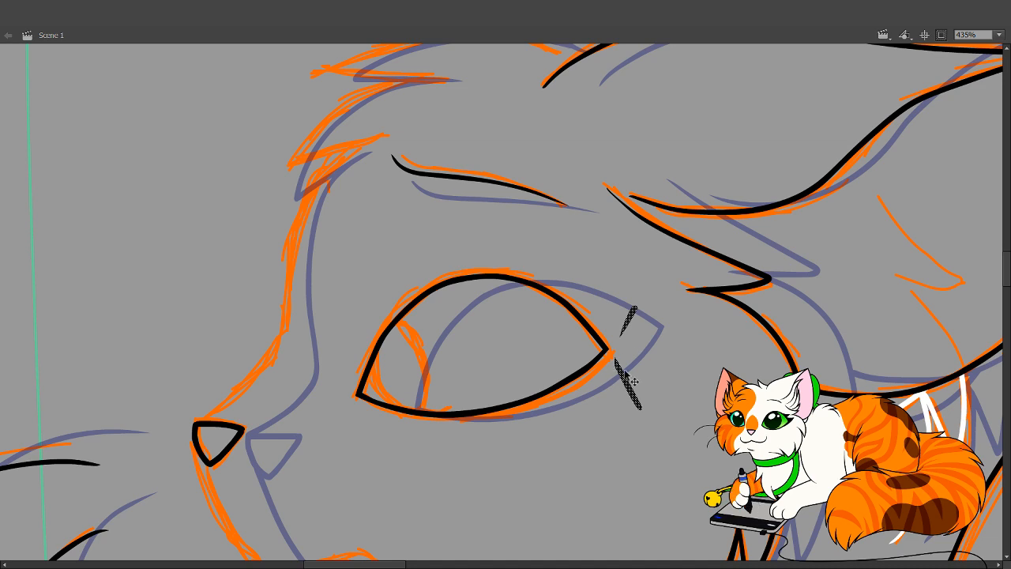
key(Delete)
key(e)
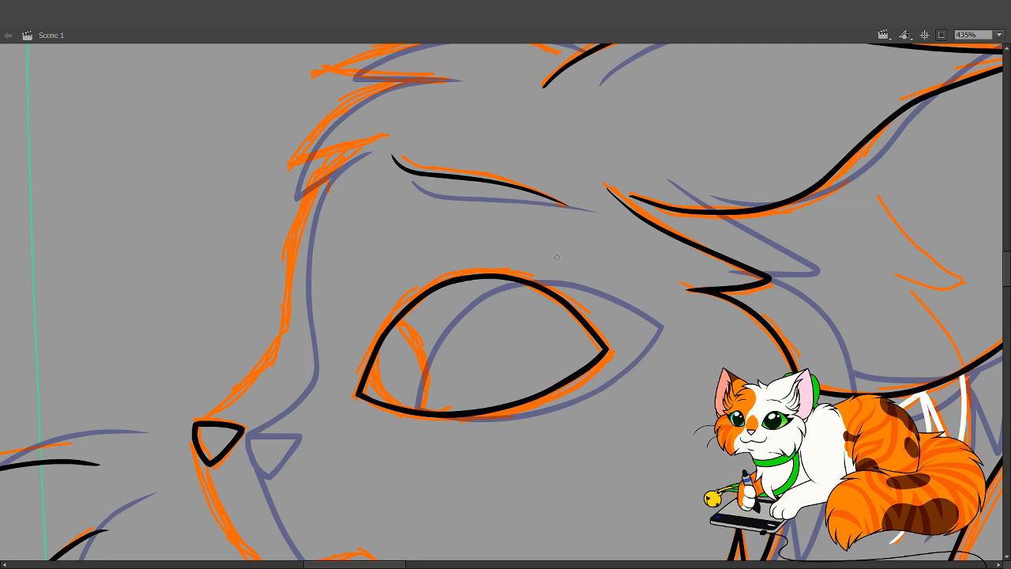
scroll(496, 284, up, 2)
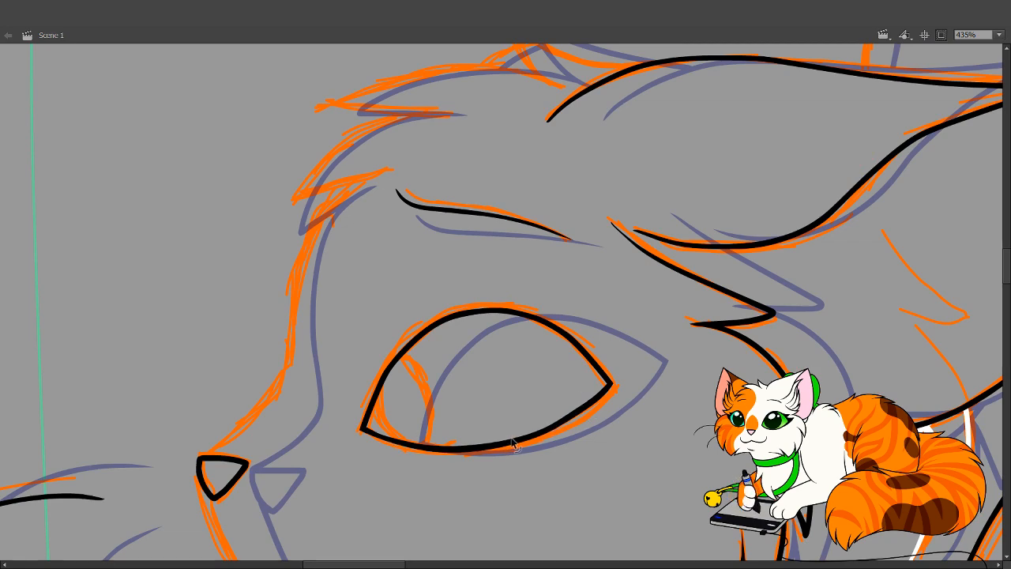
scroll(521, 435, up, 10)
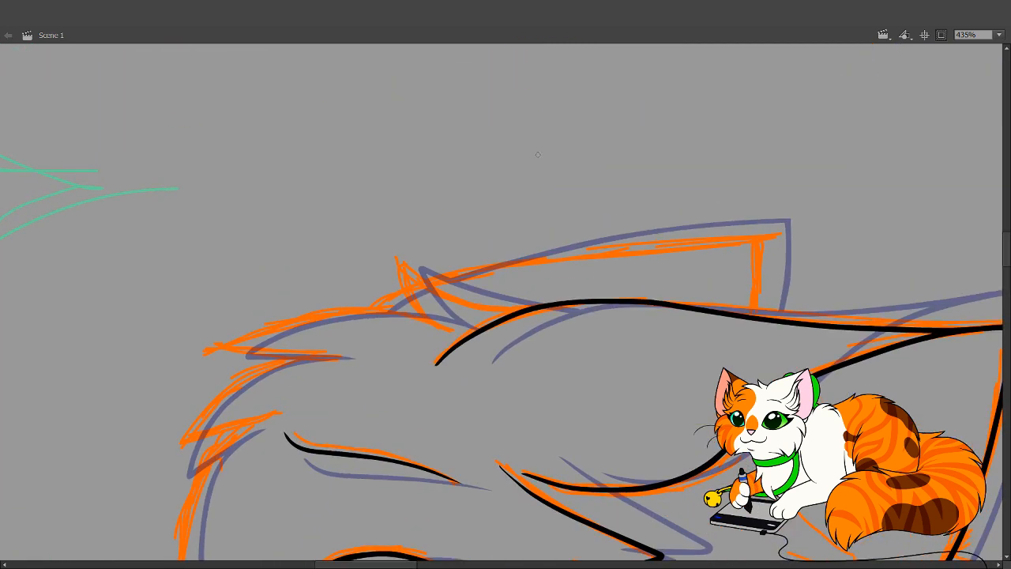
drag(667, 455, 307, 229)
mouse_move(688, 397)
mouse_down()
mouse_move(419, 377)
mouse_move(523, 203)
mouse_up()
drag(513, 364, 567, 165)
drag(420, 398, 489, 287)
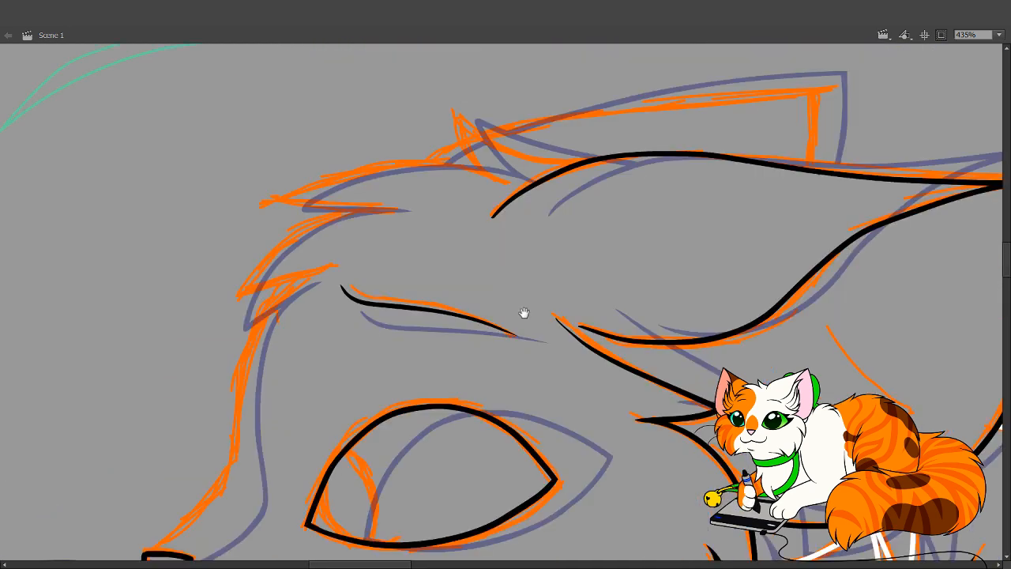
Draw the pointed fur tuft on top of the head in black, joining its rear side to the near ear's upper line
drag(523, 312, 480, 438)
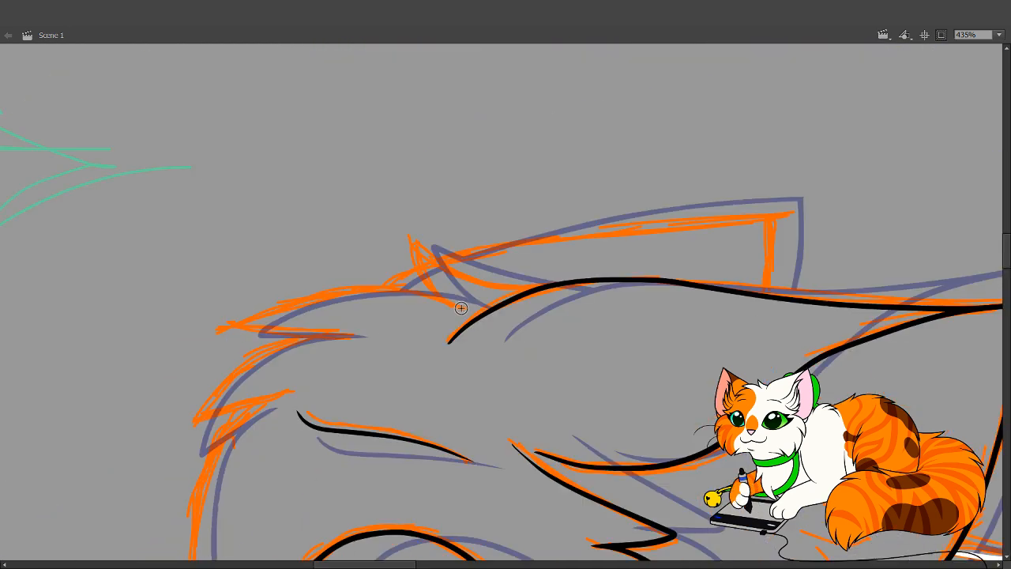
drag(461, 307, 412, 243)
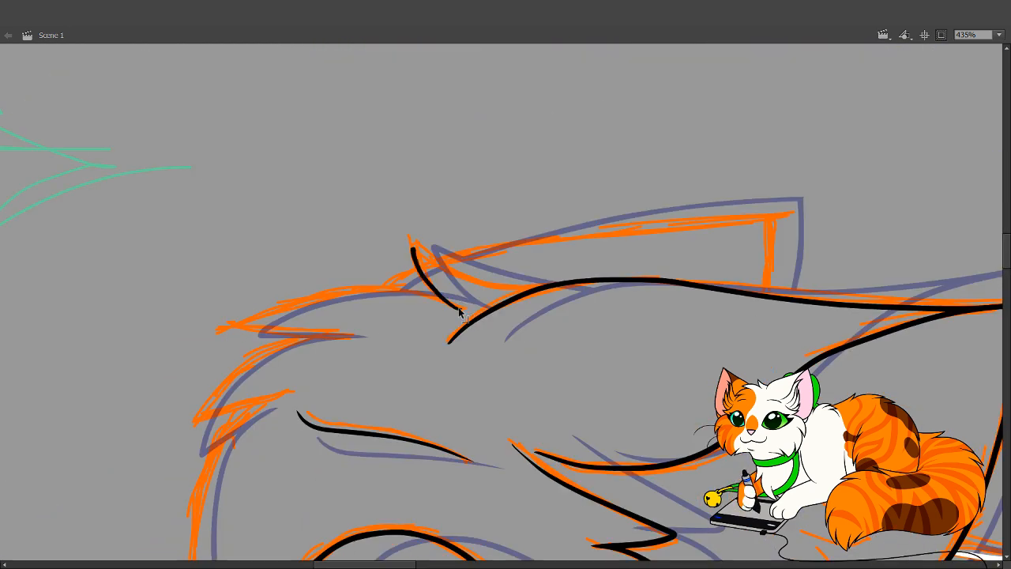
key(ctrl+z)
mouse_move(461, 309)
mouse_down()
mouse_move(412, 253)
mouse_move(491, 283)
mouse_move(559, 288)
mouse_up()
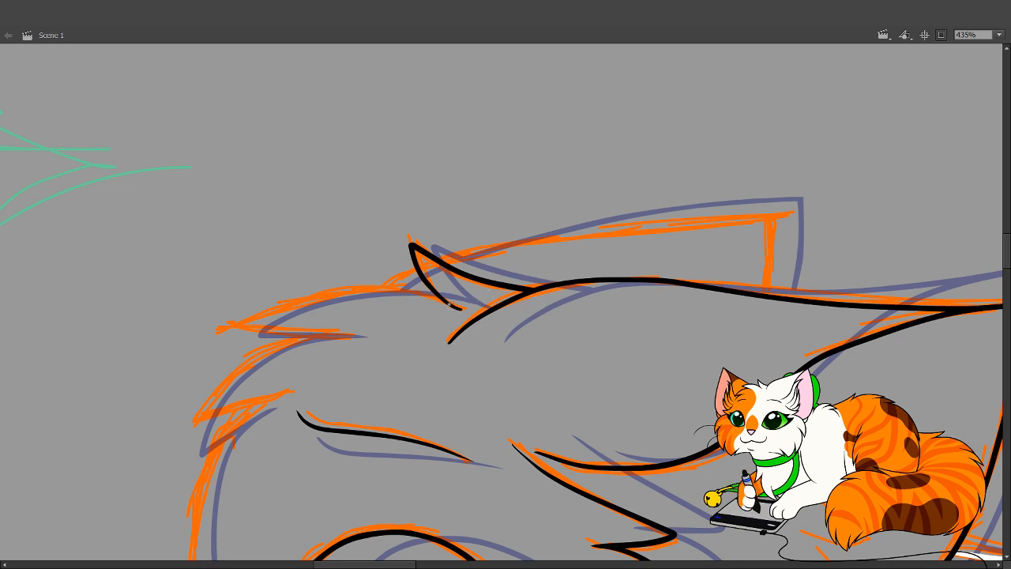
Draw the head's front contour in black from the tuft through two forehead fur spikes and down the snout bridge to the nose
mouse_move(451, 305)
mouse_down()
mouse_move(354, 289)
mouse_move(227, 327)
mouse_move(344, 339)
mouse_move(273, 343)
mouse_move(214, 386)
mouse_move(181, 430)
mouse_move(284, 396)
mouse_up()
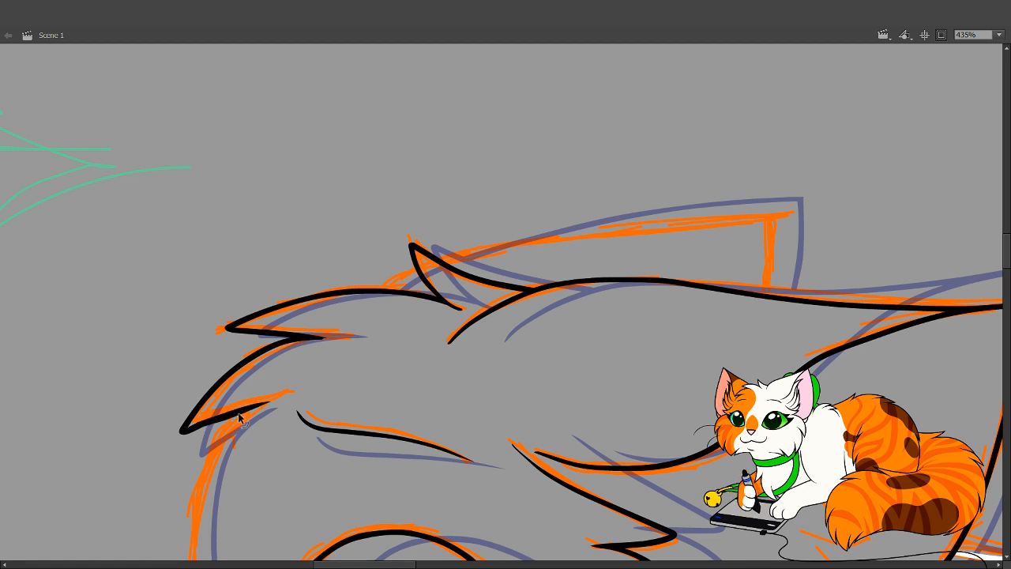
drag(337, 424, 501, 248)
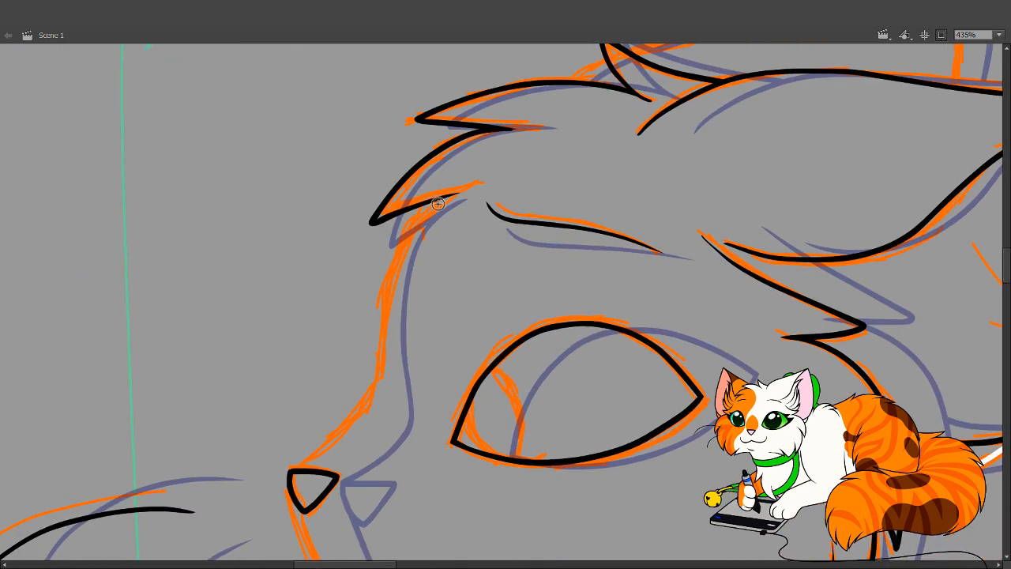
mouse_move(437, 203)
mouse_down()
mouse_move(411, 223)
mouse_move(386, 273)
mouse_move(377, 373)
mouse_up()
mouse_move(365, 416)
mouse_down()
mouse_move(296, 469)
mouse_move(357, 432)
mouse_up()
key(v)
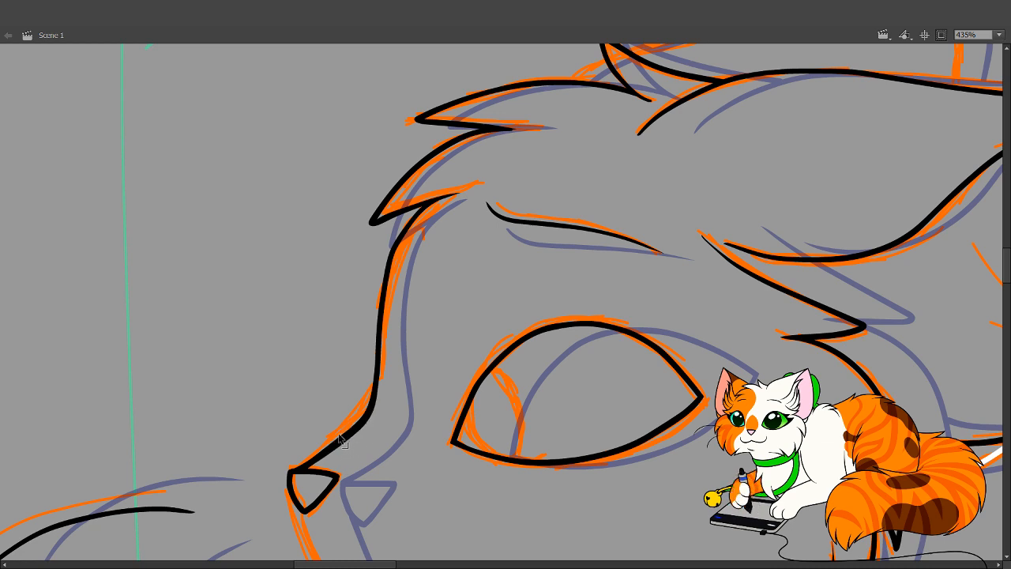
With the rough sketch hidden, smooth the snout bridge line and remove the excess end at the nose, then show the sketch again
click(118, 93)
mouse_move(341, 436)
mouse_down()
mouse_move(324, 447)
mouse_move(366, 418)
mouse_up()
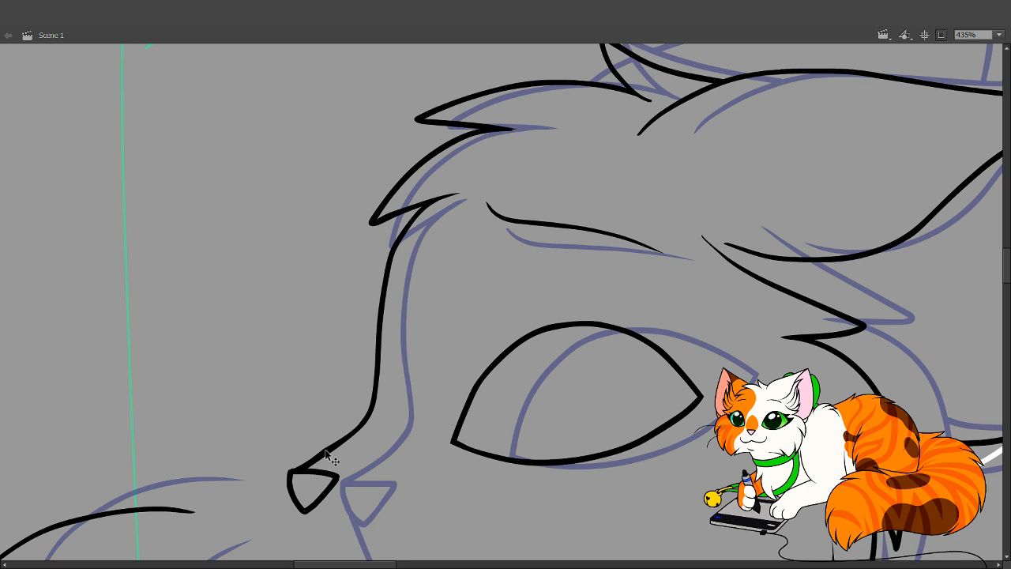
drag(326, 451, 257, 428)
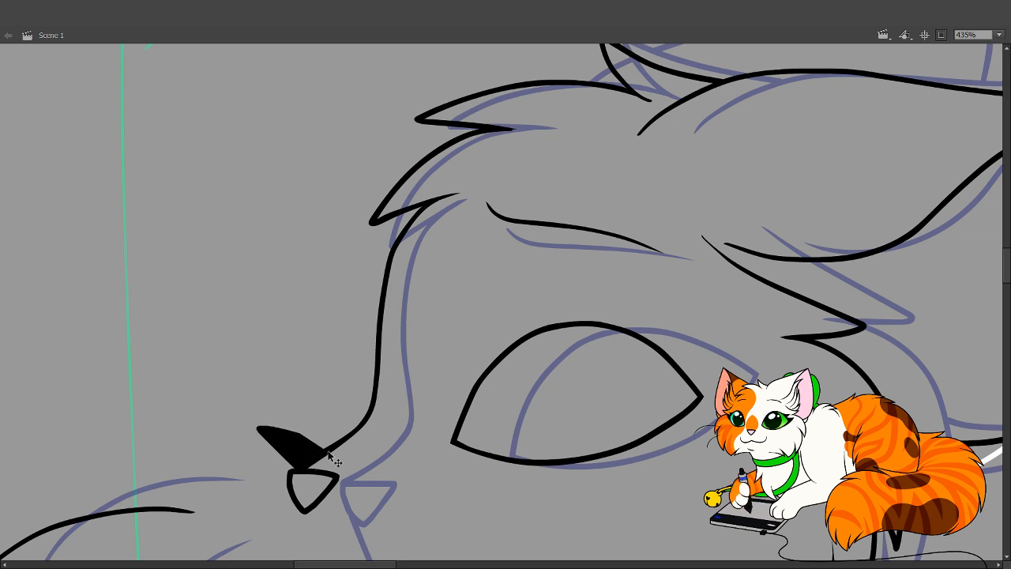
drag(329, 456, 294, 471)
click(292, 450)
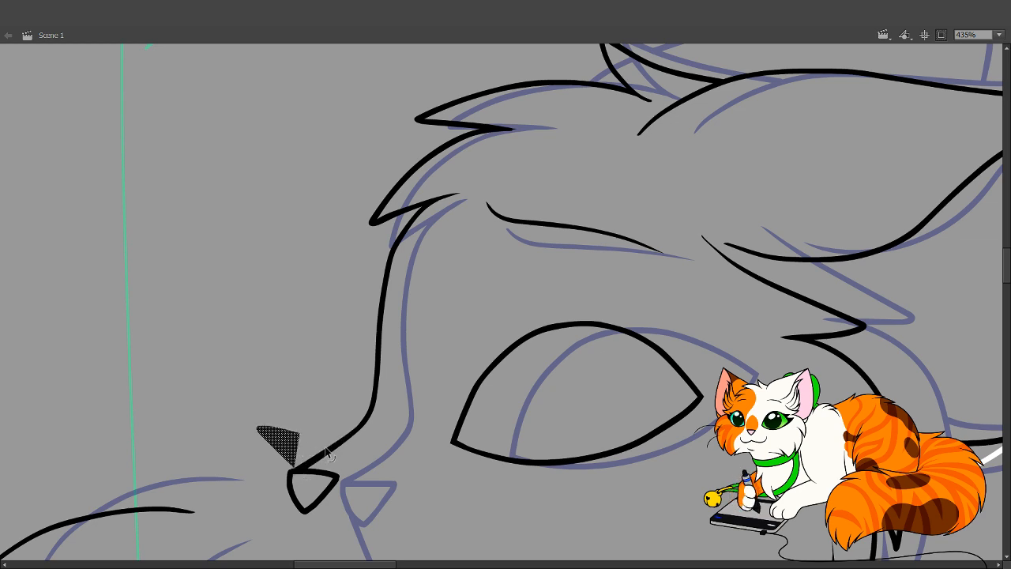
key(Delete)
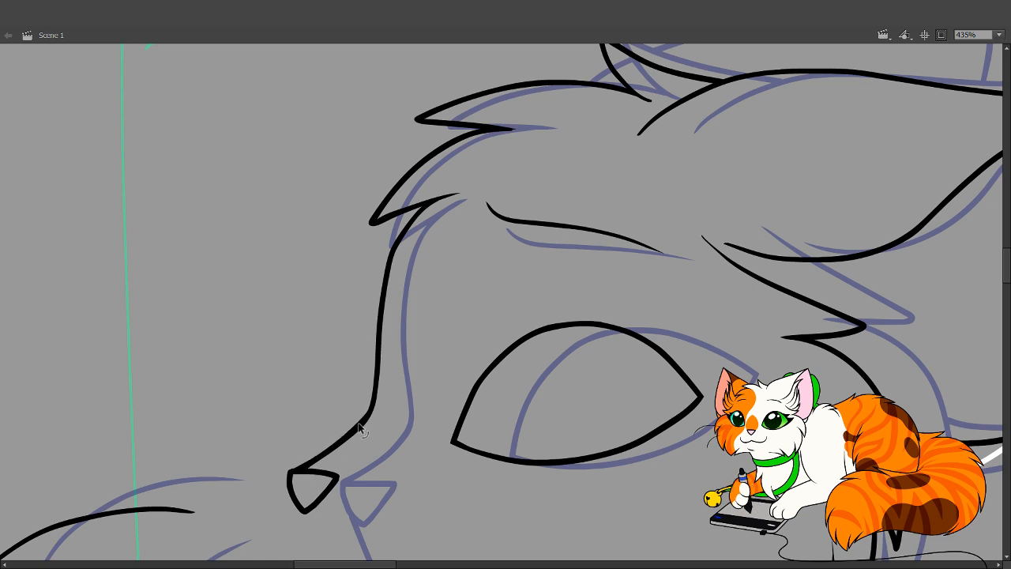
click(108, 101)
Draw the far ear's outline in white behind the head and delete the parts that overlap the head and tuft
key(space)
drag(528, 313, 401, 422)
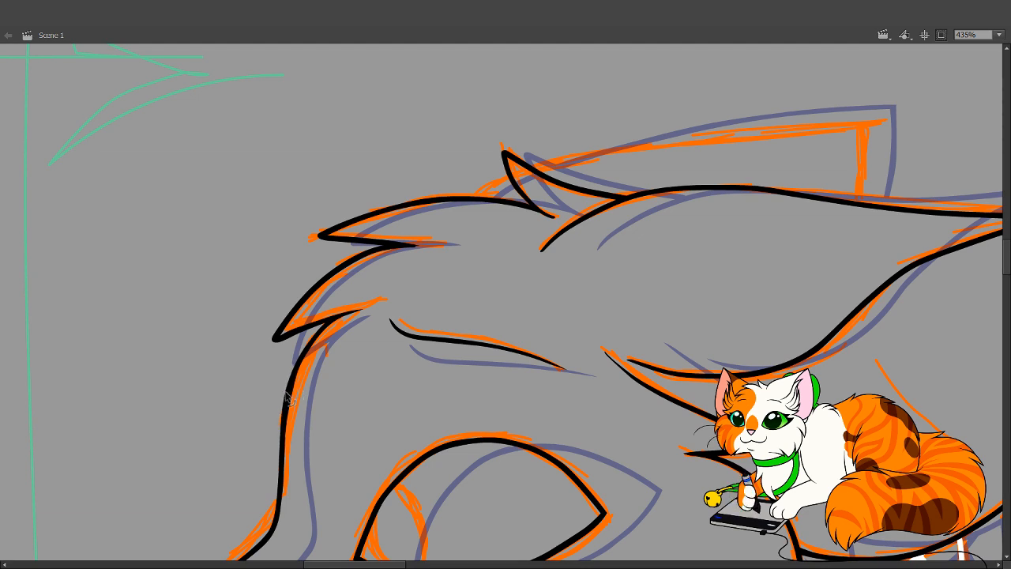
key(space)
mouse_move(428, 334)
mouse_down()
mouse_move(340, 450)
mouse_move(292, 440)
mouse_move(284, 454)
mouse_up()
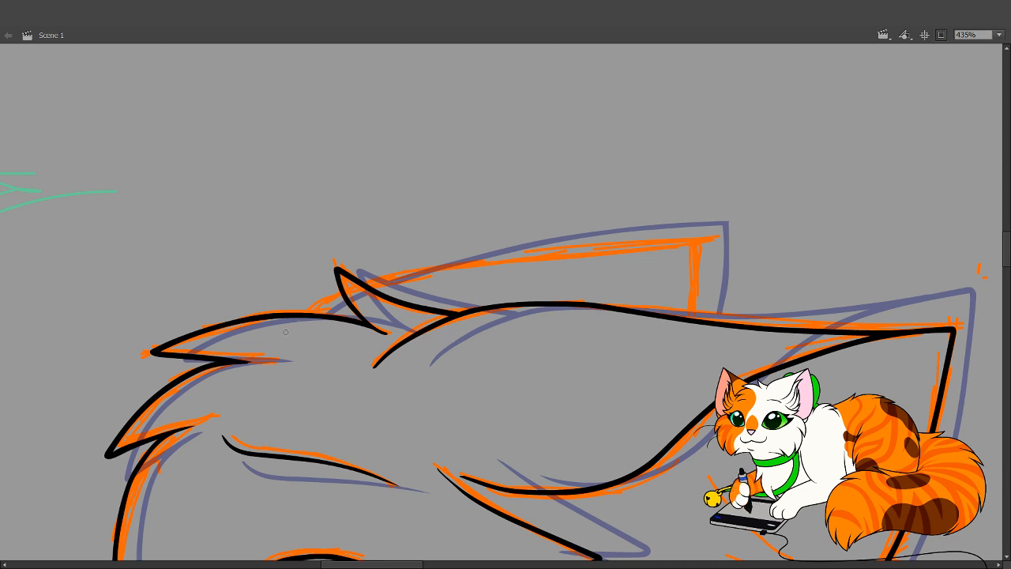
mouse_move(285, 332)
mouse_down()
mouse_move(416, 275)
mouse_move(623, 255)
mouse_up()
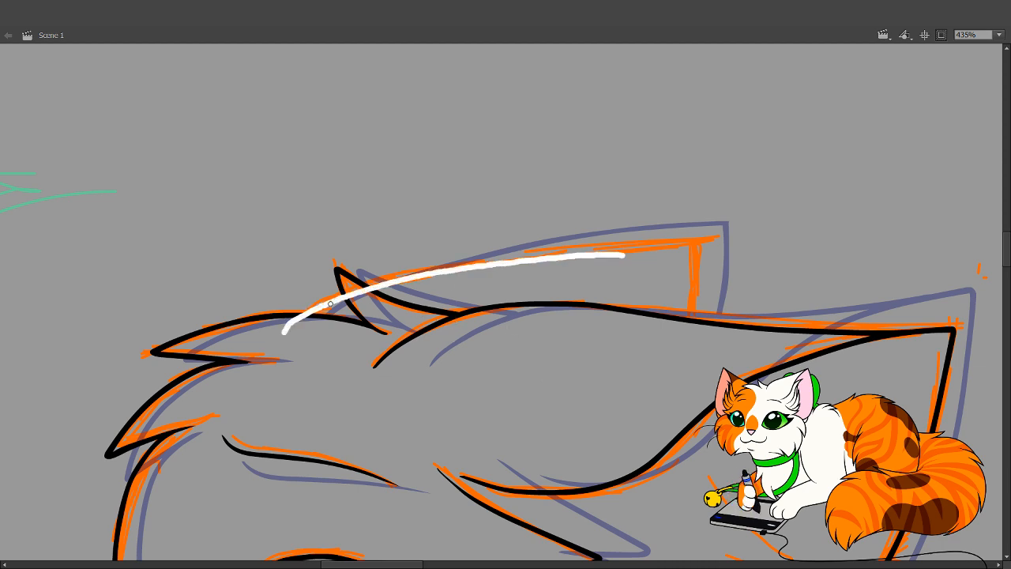
key(ctrl+z)
mouse_move(285, 331)
mouse_down()
mouse_move(399, 275)
mouse_move(545, 242)
mouse_up()
key(ctrl+z)
mouse_move(278, 332)
mouse_down()
mouse_move(338, 293)
mouse_move(448, 263)
mouse_move(707, 251)
mouse_move(692, 374)
mouse_move(554, 402)
mouse_move(351, 408)
mouse_move(275, 328)
mouse_move(358, 345)
mouse_move(412, 324)
mouse_move(344, 278)
mouse_up()
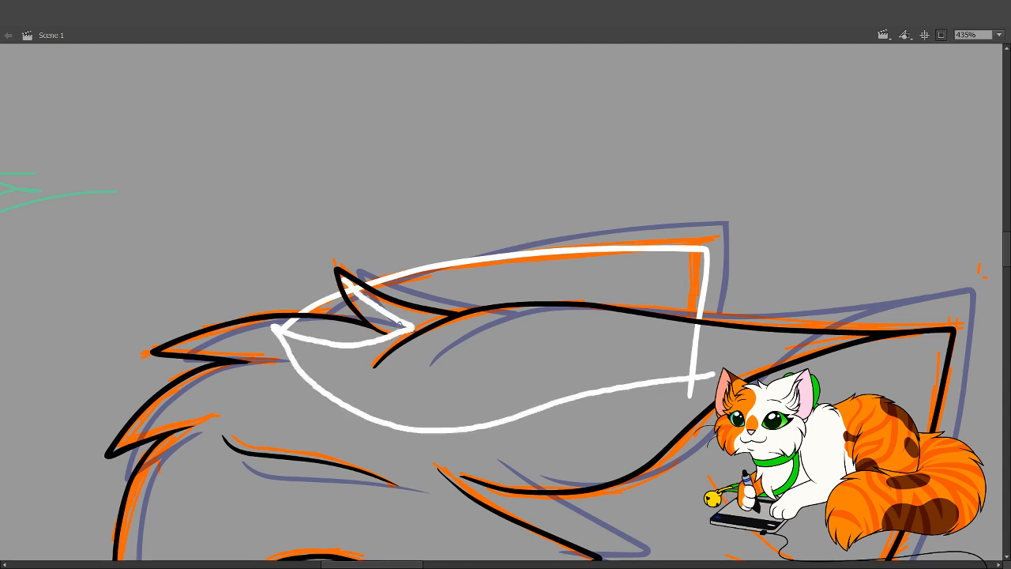
click(426, 337)
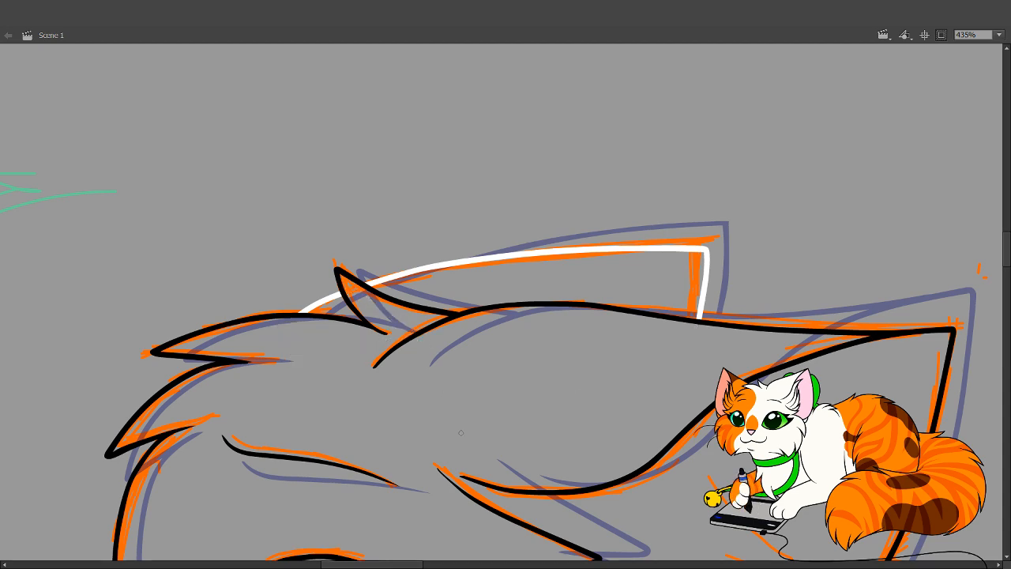
drag(492, 307, 539, 68)
drag(442, 378, 449, 213)
mouse_move(547, 423)
mouse_down()
mouse_move(313, 223)
mouse_move(513, 403)
mouse_up()
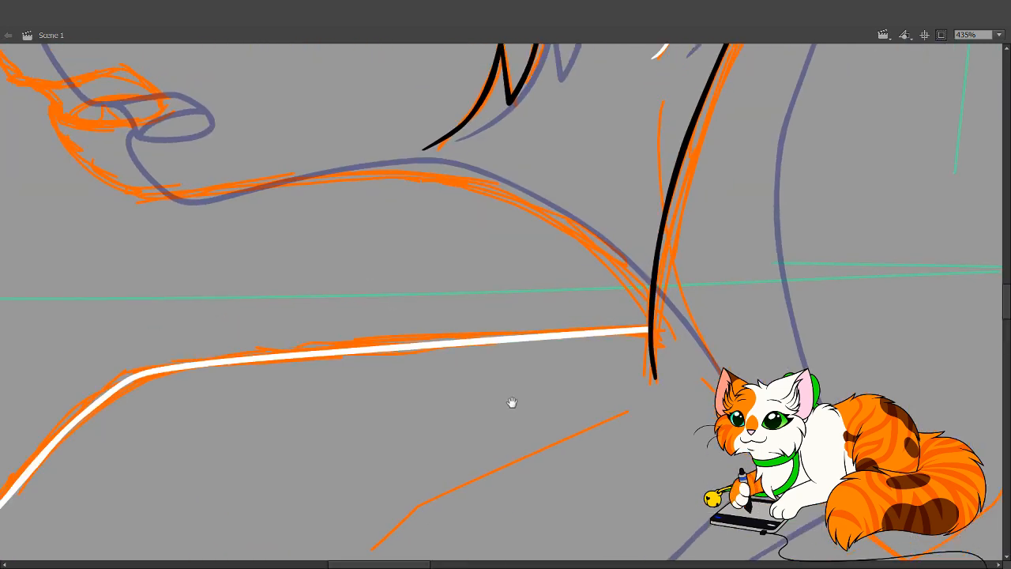
drag(352, 260, 542, 460)
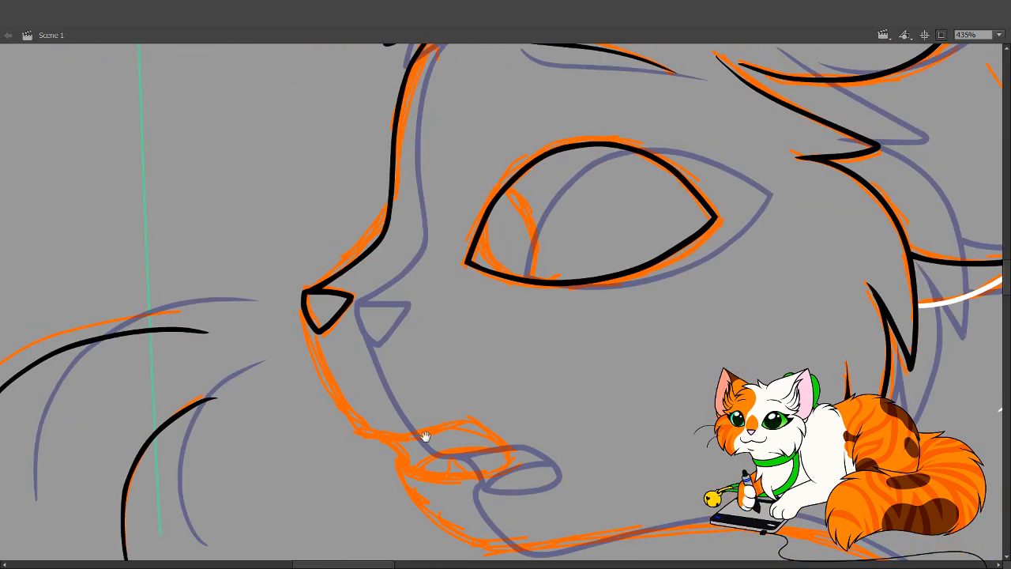
drag(422, 435, 442, 329)
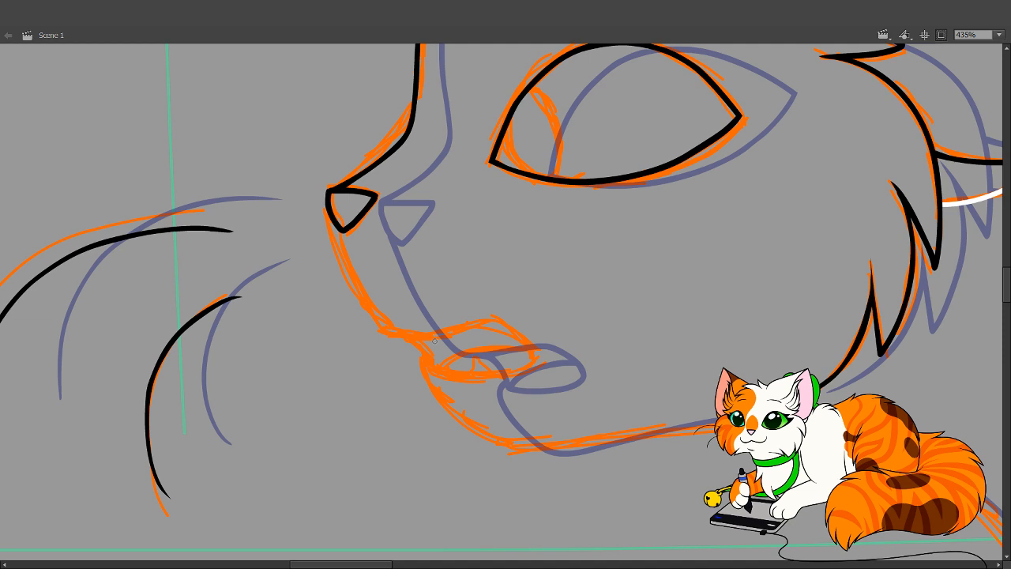
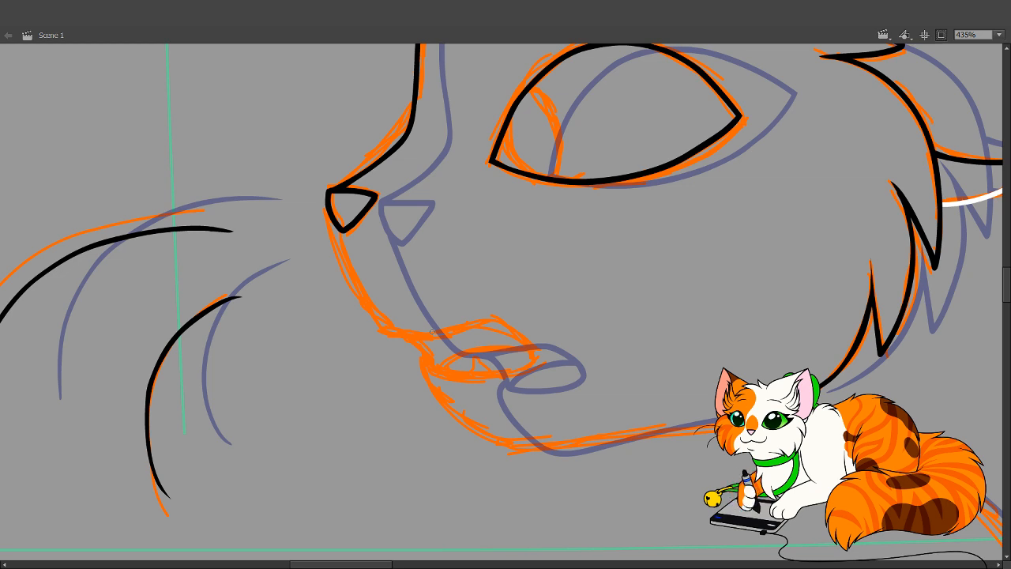
key(space)
drag(444, 287, 407, 276)
mouse_move(298, 214)
mouse_down()
mouse_move(354, 326)
mouse_move(368, 335)
mouse_move(454, 316)
mouse_move(483, 344)
mouse_move(480, 357)
mouse_move(431, 364)
mouse_move(391, 356)
mouse_up()
key(period)
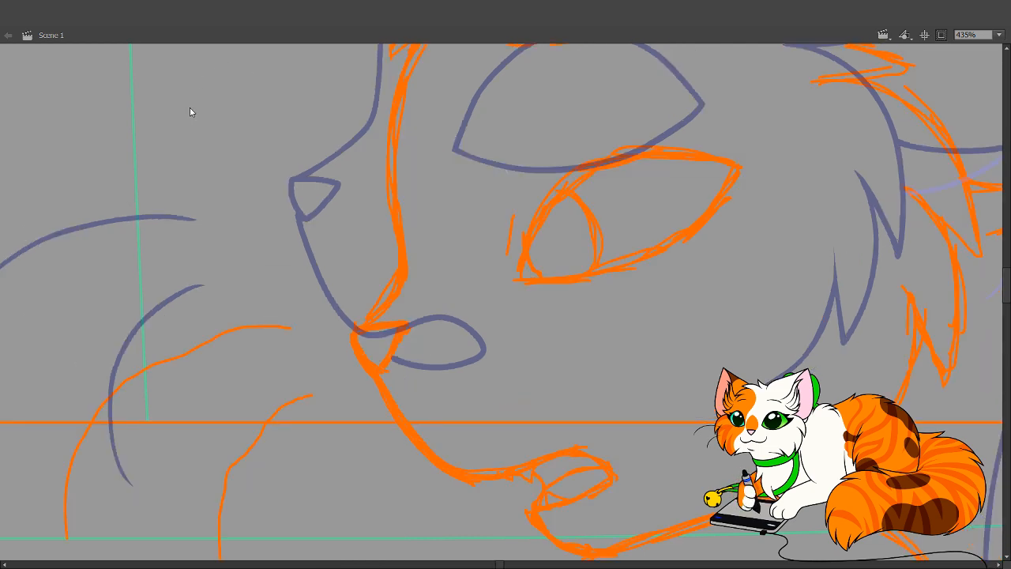
key(comma)
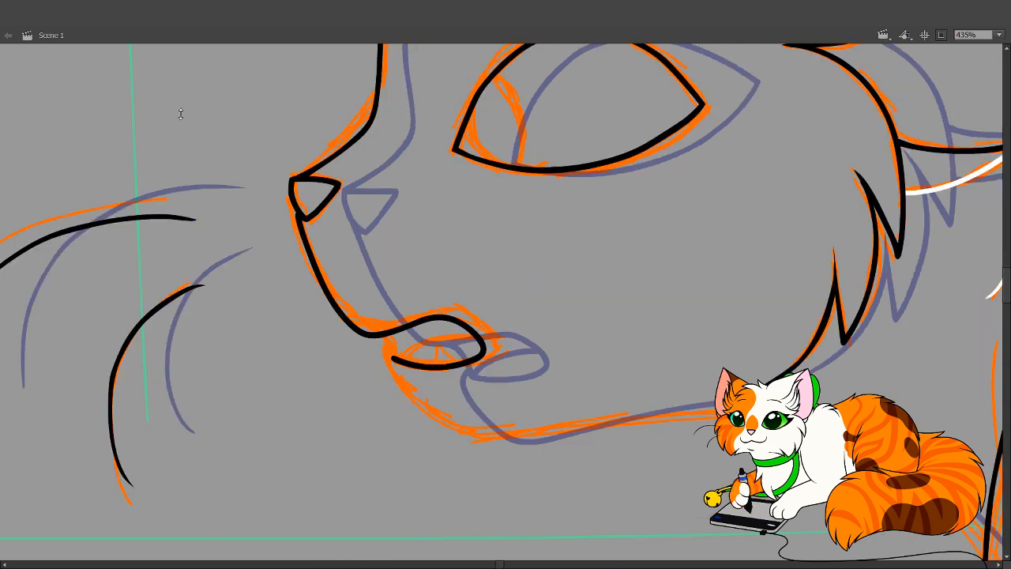
drag(481, 365, 462, 374)
key(ctrl+z)
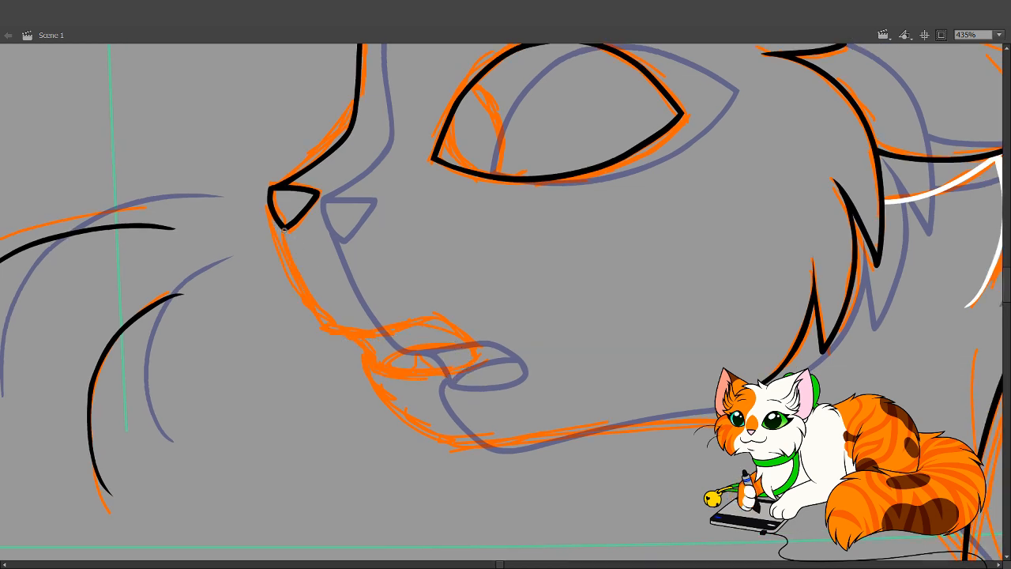
Draw the muzzle line in black from the nose down to the lip, continuing into the closed outline of the open mouth
drag(274, 217, 297, 289)
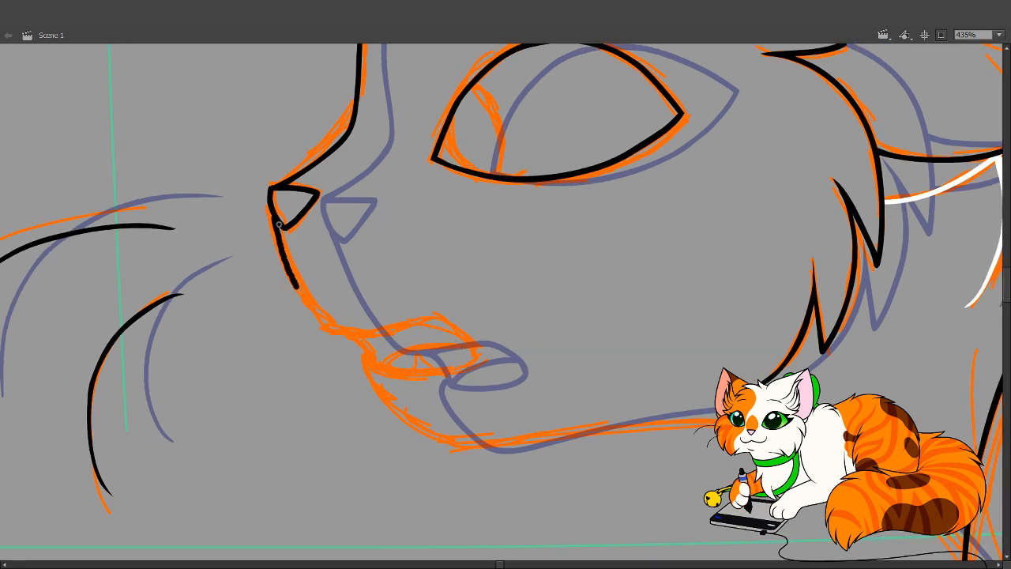
key(ctrl+z)
mouse_move(274, 215)
mouse_down()
mouse_move(315, 308)
mouse_move(345, 337)
mouse_move(447, 324)
mouse_move(479, 348)
mouse_move(469, 366)
mouse_move(426, 377)
mouse_move(389, 375)
mouse_move(366, 339)
mouse_up()
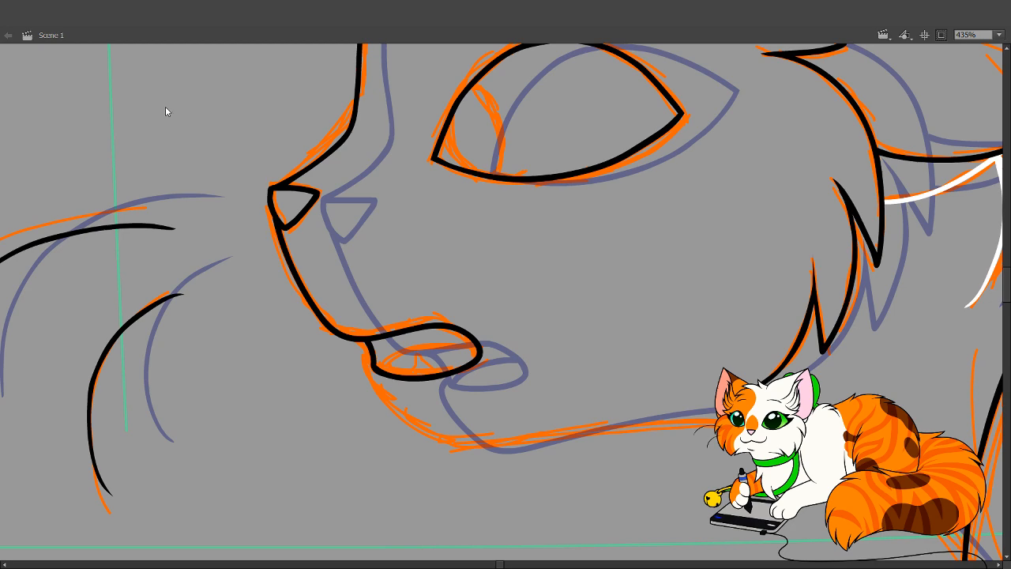
Compare the mouth with neighbouring frames, and add a small black fang and a white inner curve trimmed to the mouth's outline
key(.)
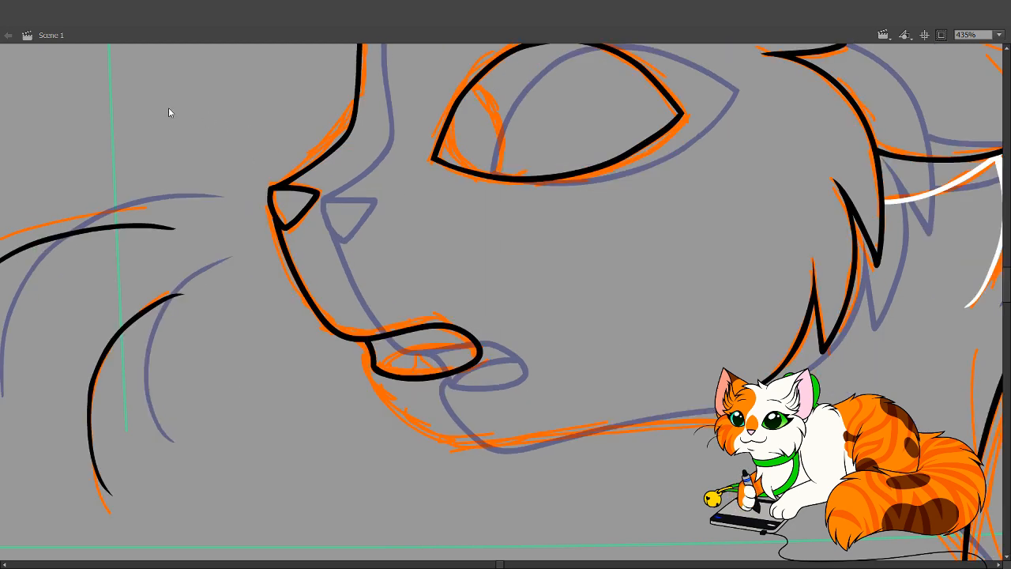
key(.)
key(.)
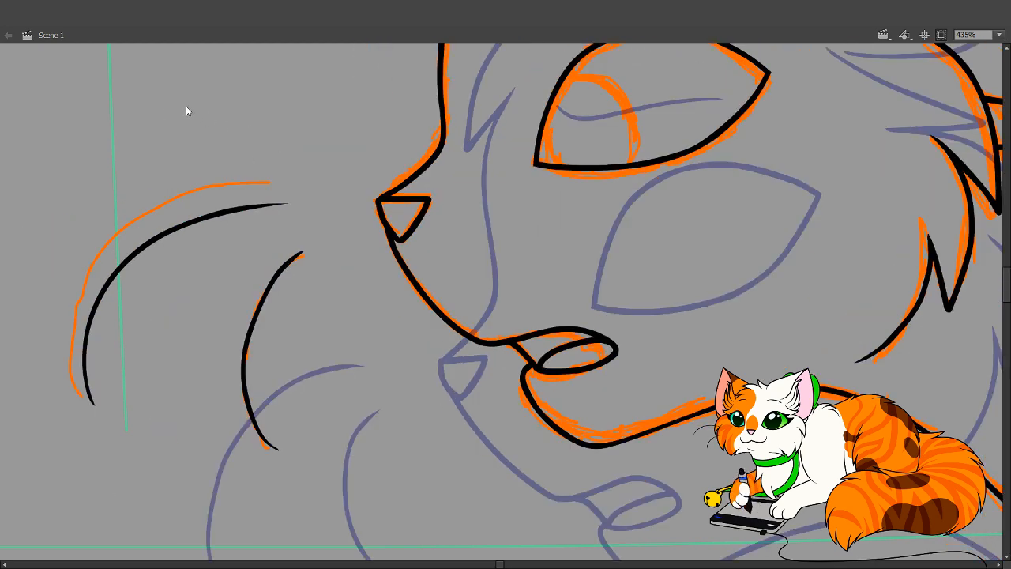
key(.)
key(.)
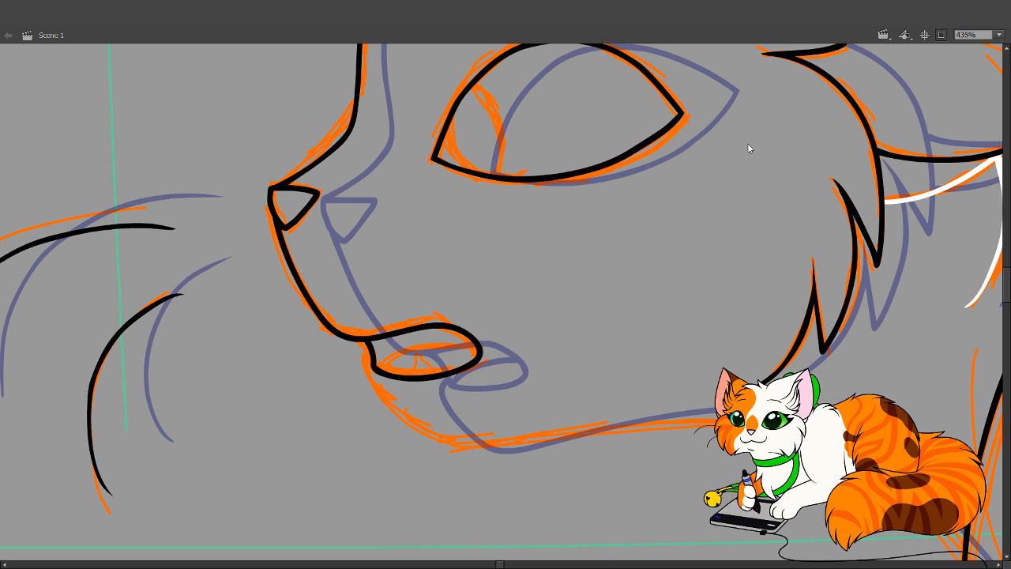
mouse_move(411, 378)
mouse_down()
mouse_move(416, 357)
mouse_move(437, 374)
mouse_move(410, 367)
mouse_move(415, 358)
mouse_move(431, 372)
mouse_up()
key(ctrl+z)
mouse_move(377, 369)
mouse_down()
mouse_move(398, 351)
mouse_move(484, 341)
mouse_move(518, 350)
mouse_up()
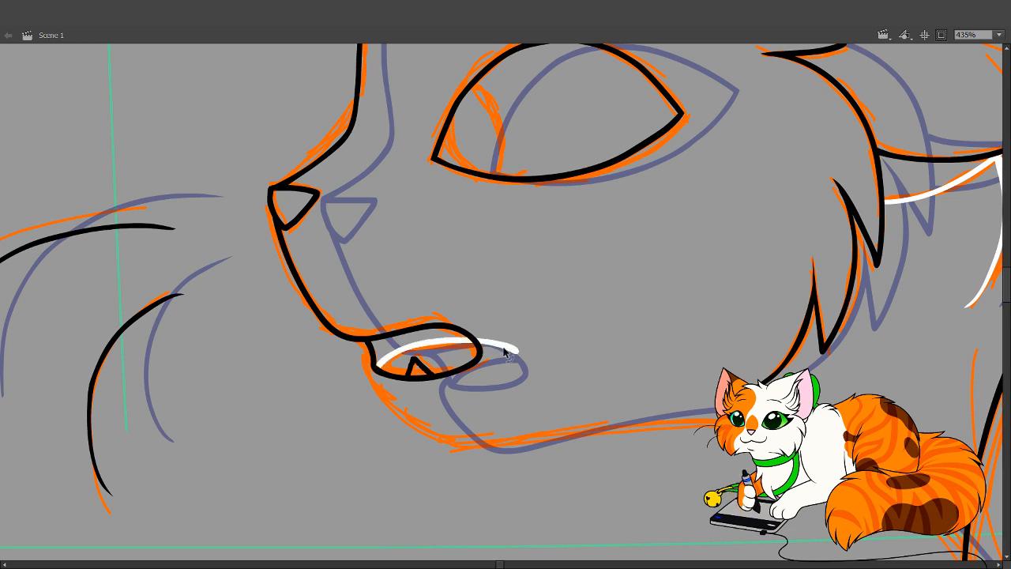
drag(583, 389, 555, 284)
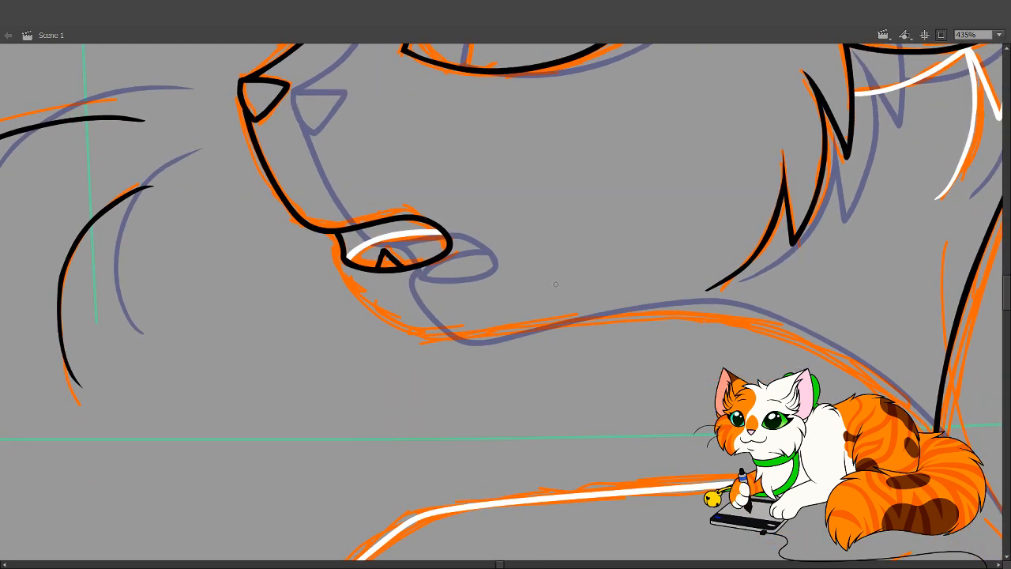
Draw the lower jaw in white from the mouth's front corner around the chin and along the sketched throat line
drag(482, 273, 491, 328)
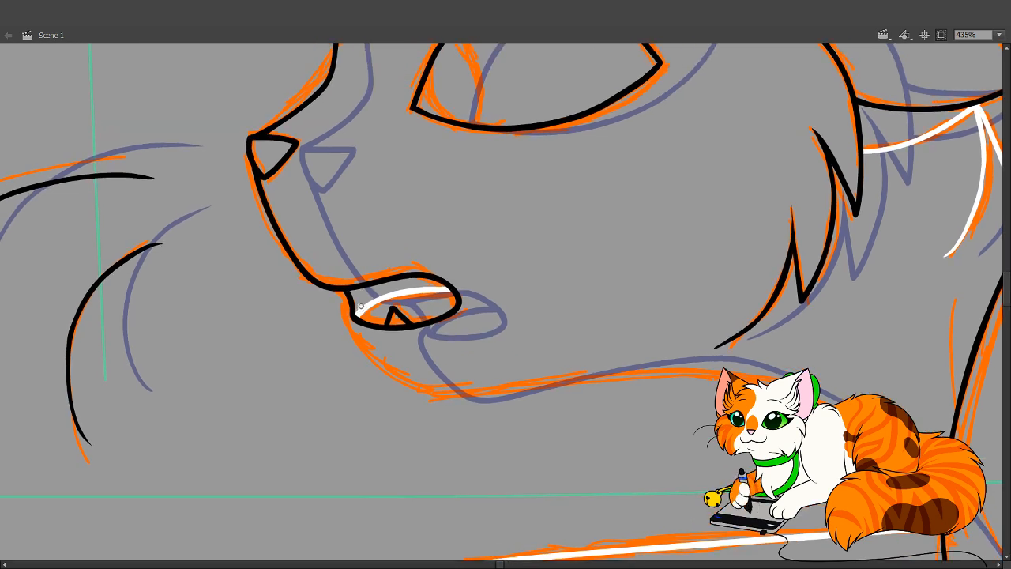
drag(409, 325, 397, 282)
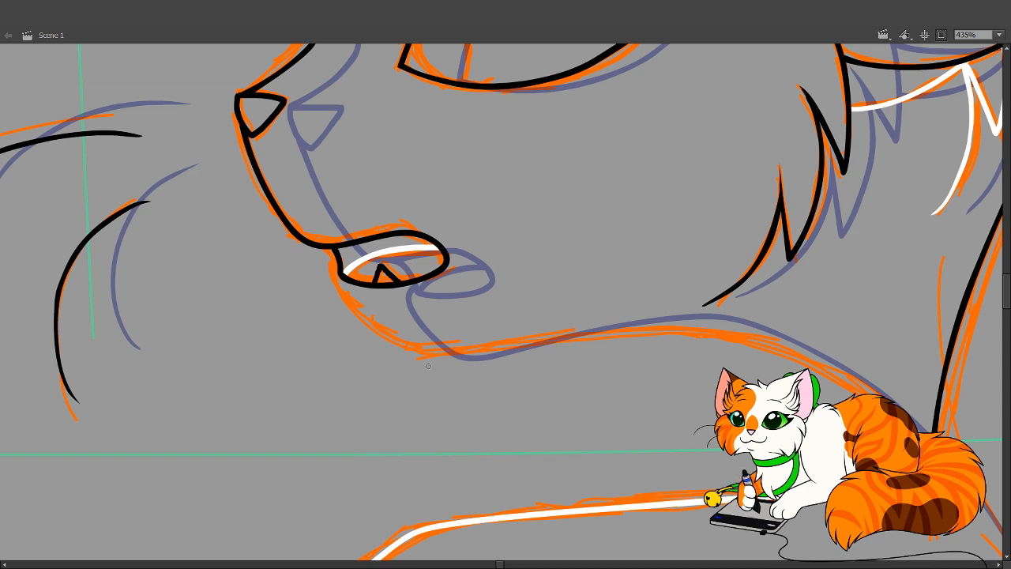
mouse_move(429, 308)
mouse_down()
mouse_move(361, 295)
mouse_move(330, 307)
mouse_up()
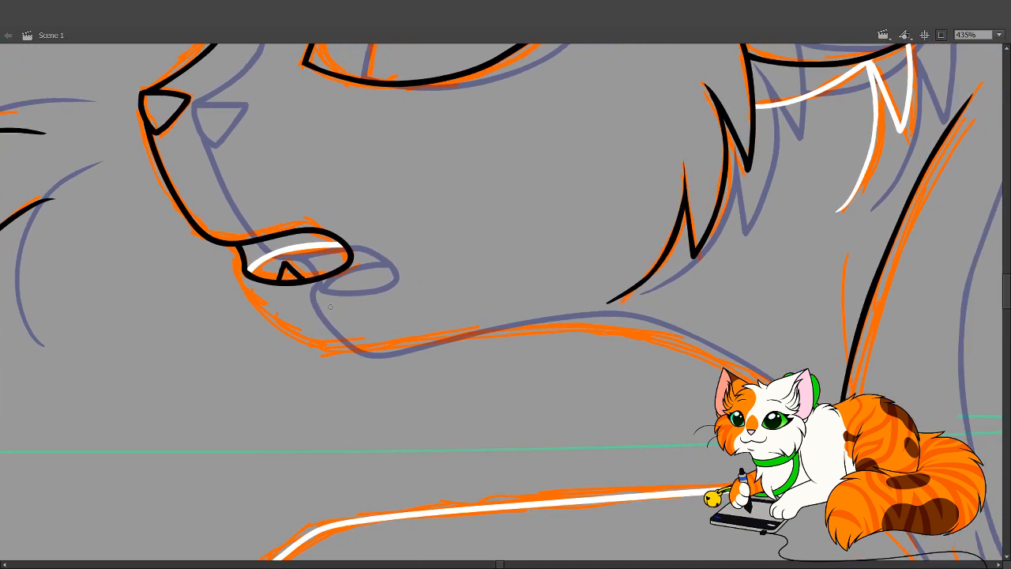
mouse_move(243, 268)
mouse_down()
mouse_move(234, 284)
mouse_move(250, 319)
mouse_move(297, 356)
mouse_move(553, 327)
mouse_up()
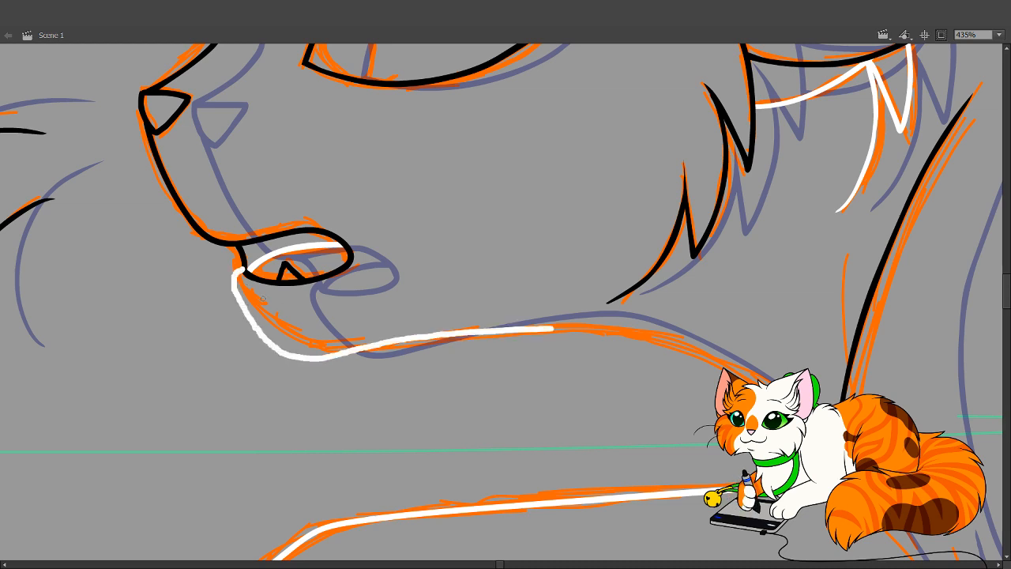
key(ctrl+z)
mouse_move(240, 271)
mouse_down()
mouse_move(236, 295)
mouse_move(258, 326)
mouse_move(311, 360)
mouse_move(556, 319)
mouse_move(673, 341)
mouse_move(758, 383)
mouse_up()
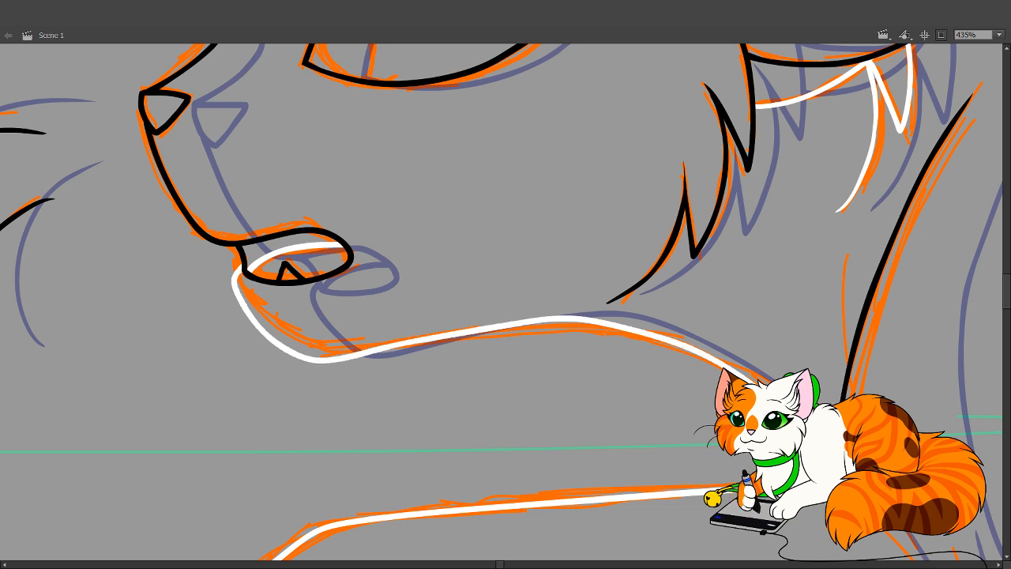
key(space)
drag(445, 361, 503, 429)
key(v)
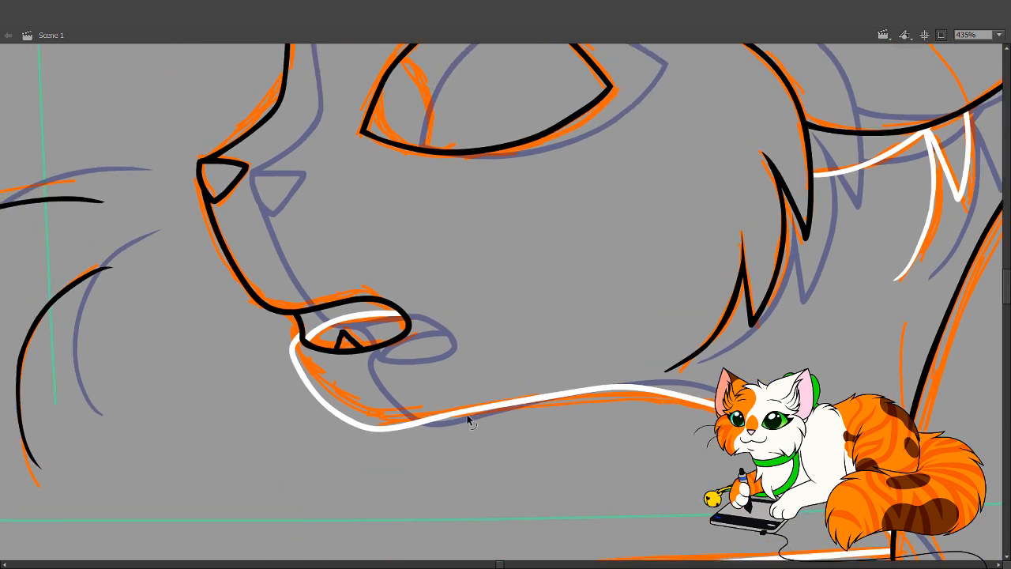
Recolour all the white line art black and smooth the underside of the chin
key(ctrl+a)
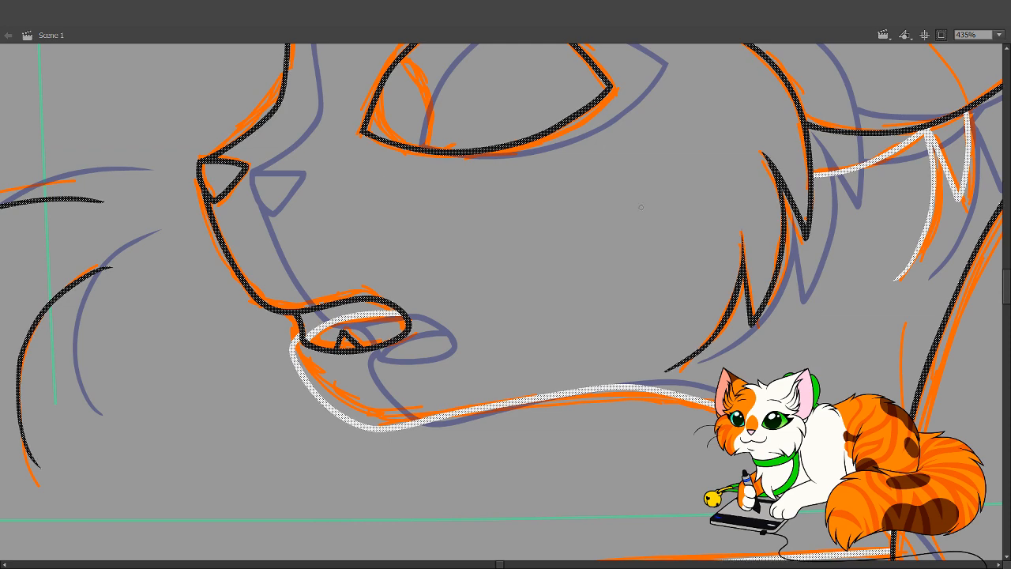
click(601, 267)
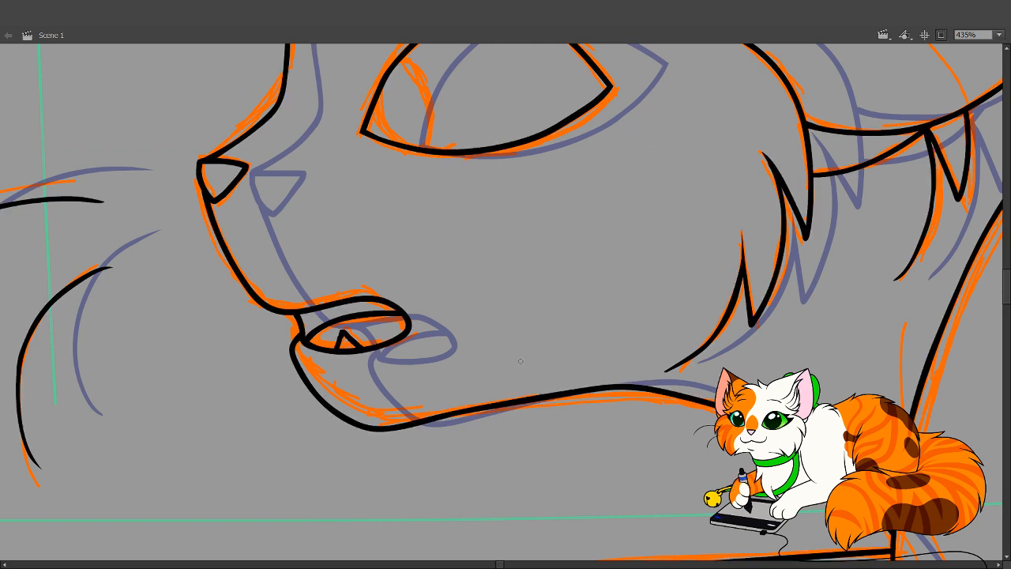
key(space)
drag(526, 424, 592, 187)
drag(557, 494, 548, 192)
drag(536, 154, 557, 489)
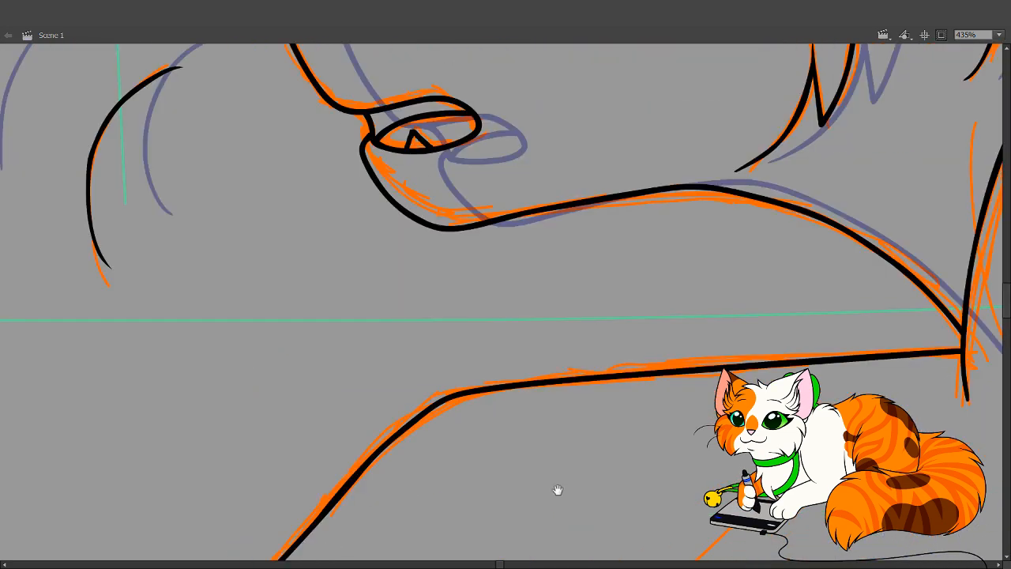
drag(510, 220, 543, 424)
drag(544, 336, 533, 397)
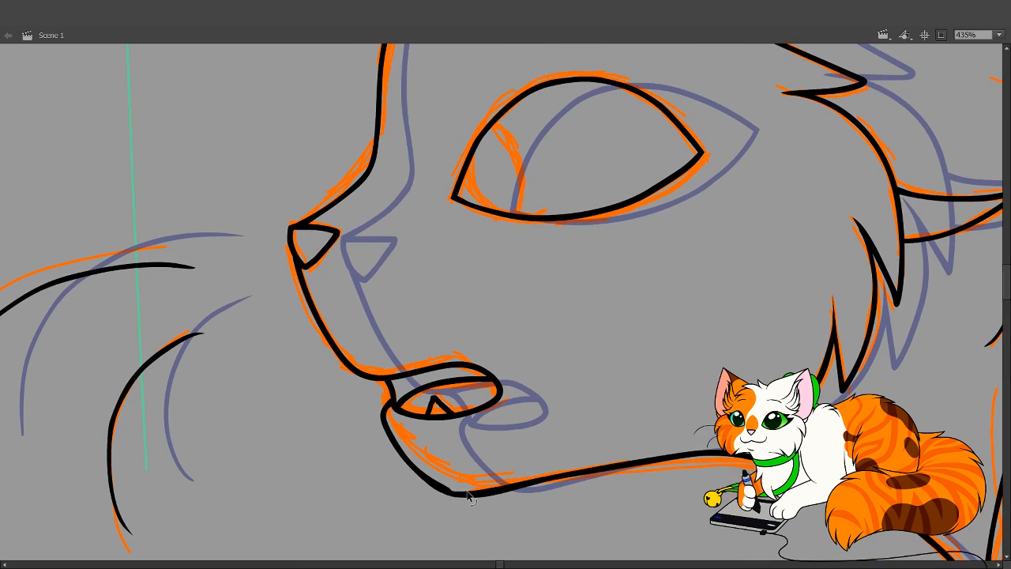
click(459, 495)
drag(450, 491, 457, 491)
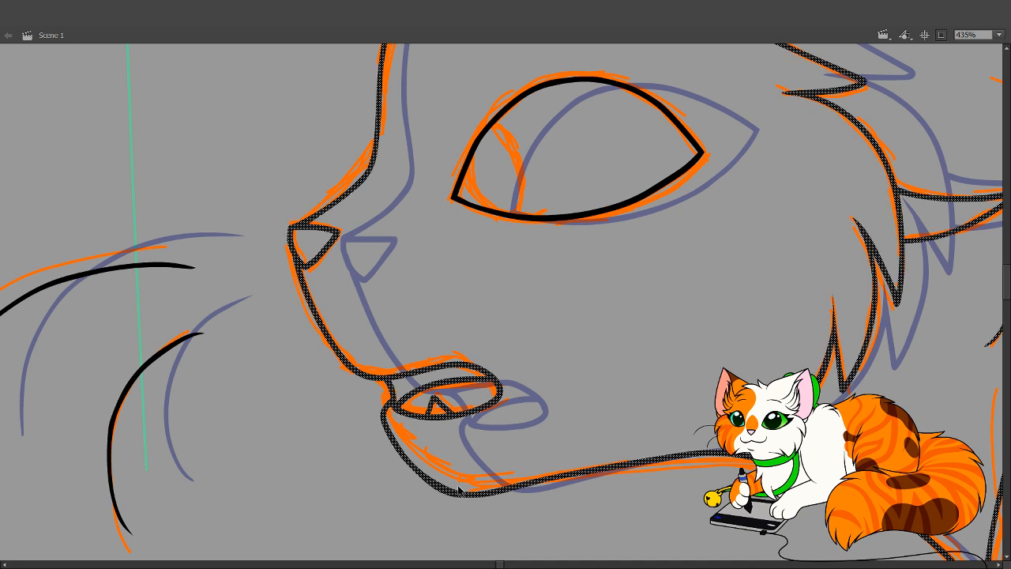
key(Escape)
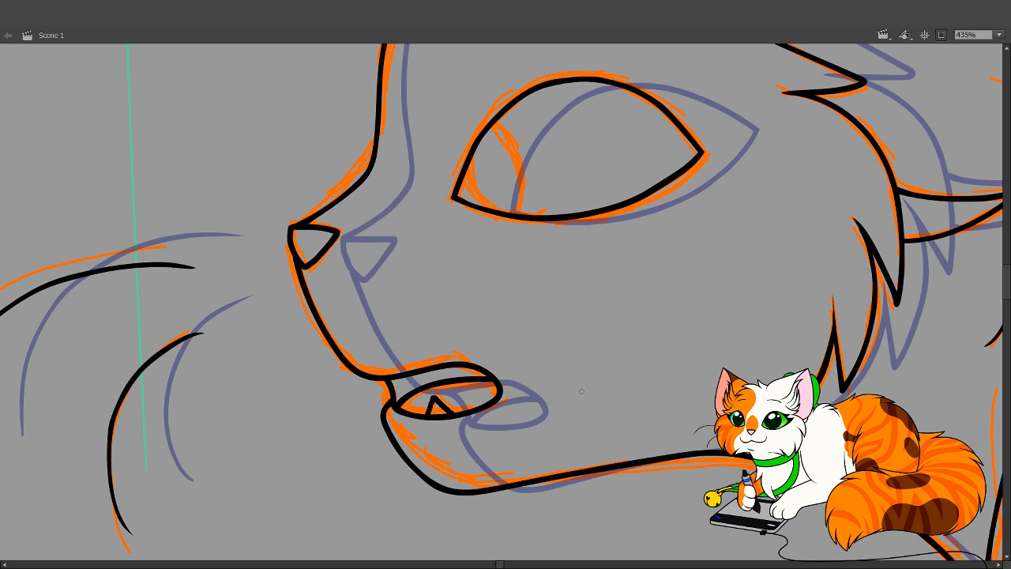
Look over the inked head from the jaw and cheek fur up to the ears
key(space)
mouse_move(473, 368)
mouse_down()
mouse_move(469, 388)
mouse_move(460, 261)
mouse_move(419, 306)
mouse_move(384, 420)
mouse_move(390, 334)
mouse_move(500, 379)
mouse_move(365, 278)
mouse_up()
mouse_move(488, 507)
mouse_down()
mouse_move(406, 309)
mouse_move(419, 253)
mouse_up()
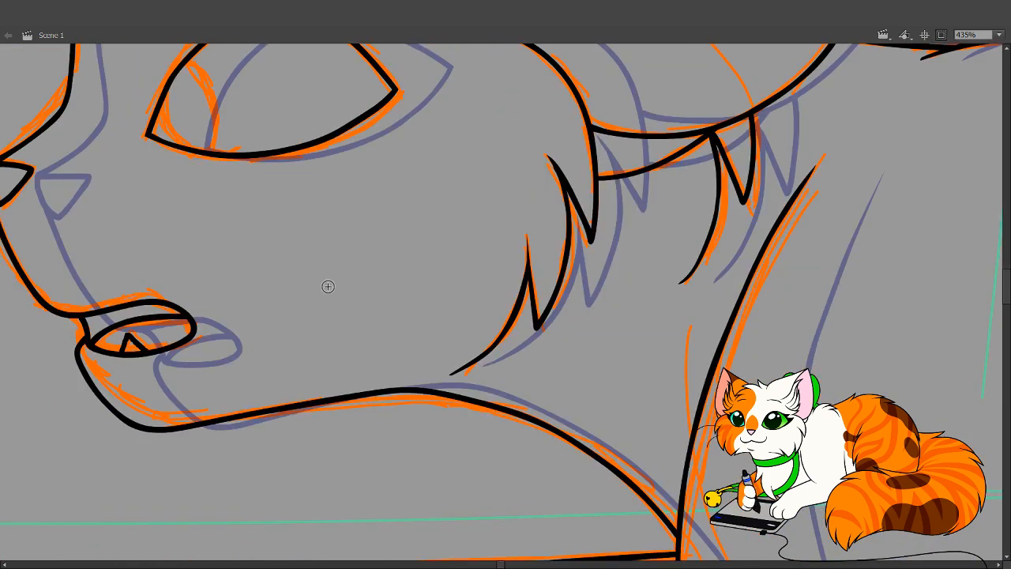
drag(327, 287, 460, 300)
key(ctrl+z)
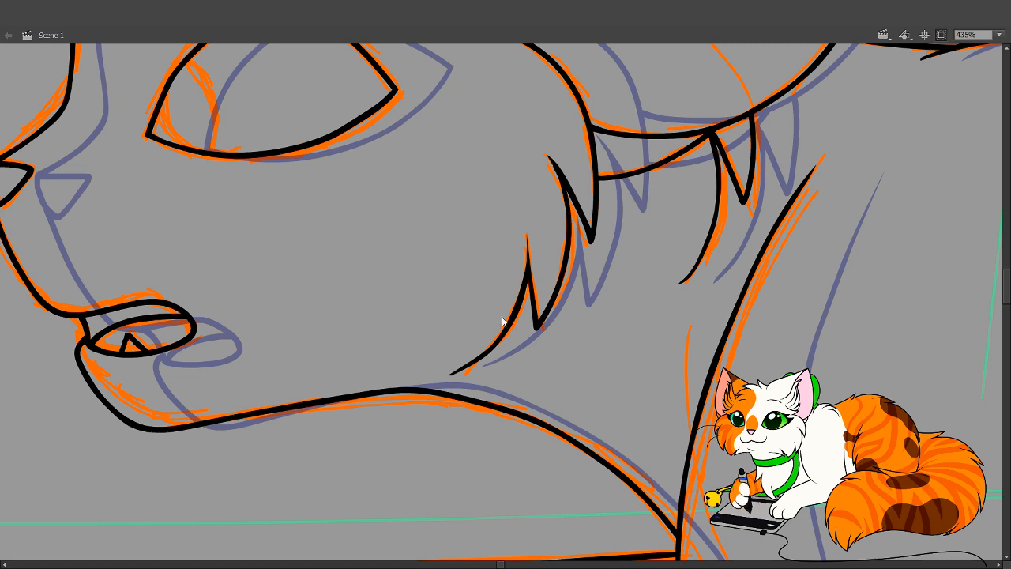
drag(482, 243, 485, 419)
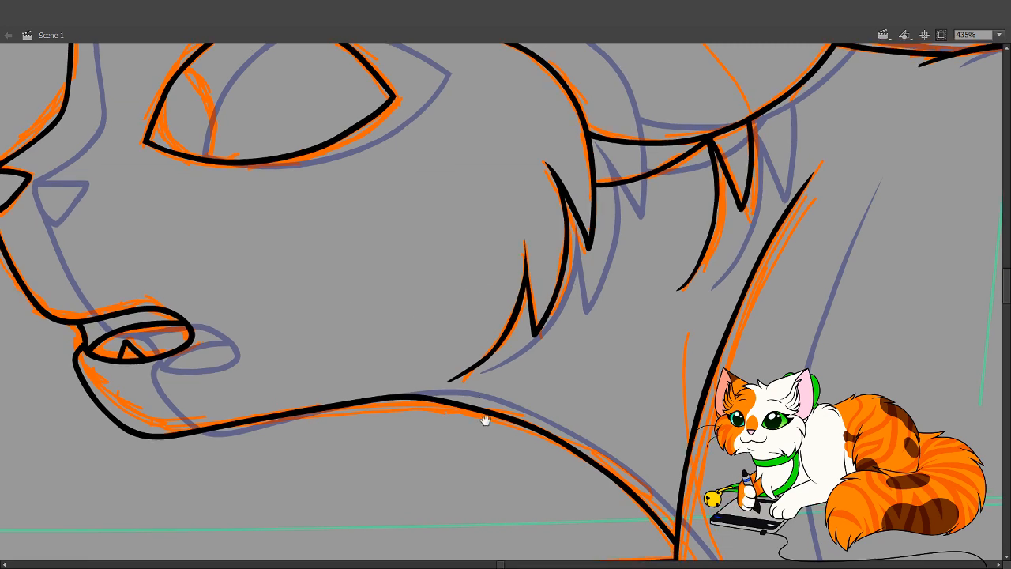
mouse_move(474, 219)
mouse_down()
mouse_move(496, 345)
mouse_move(519, 406)
mouse_move(515, 446)
mouse_up()
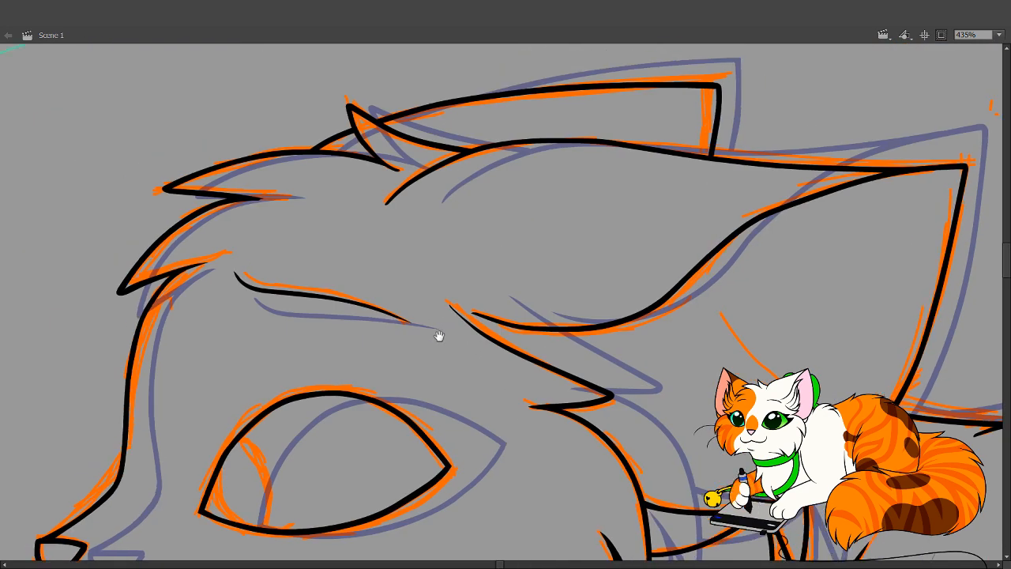
drag(437, 336, 444, 403)
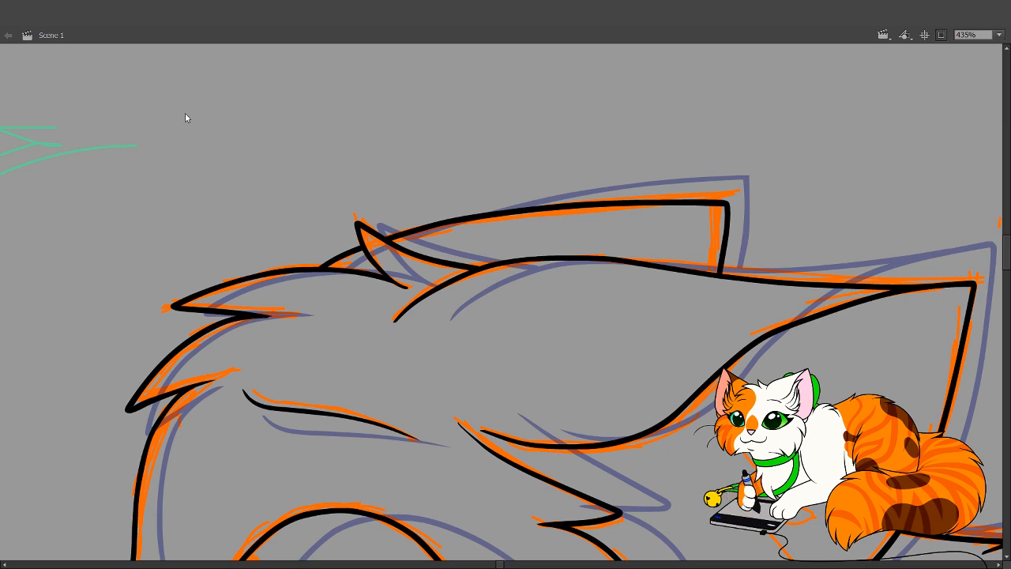
On the next frame, ink both whiskers in black along their orange sketch lines
key(.)
drag(337, 408, 562, 241)
drag(435, 359, 584, 116)
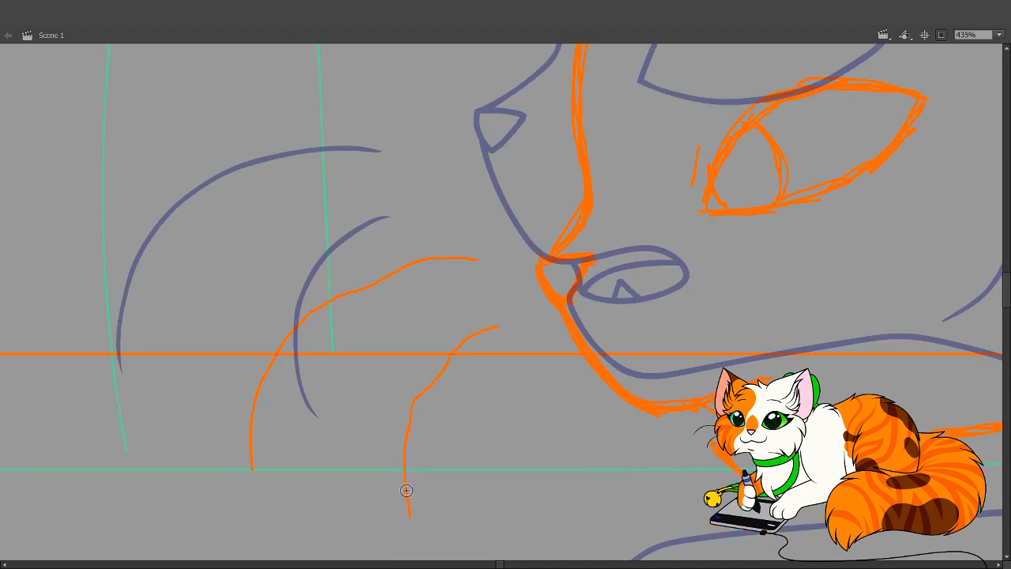
mouse_move(406, 516)
mouse_down()
mouse_move(398, 444)
mouse_move(414, 400)
mouse_move(470, 334)
mouse_up()
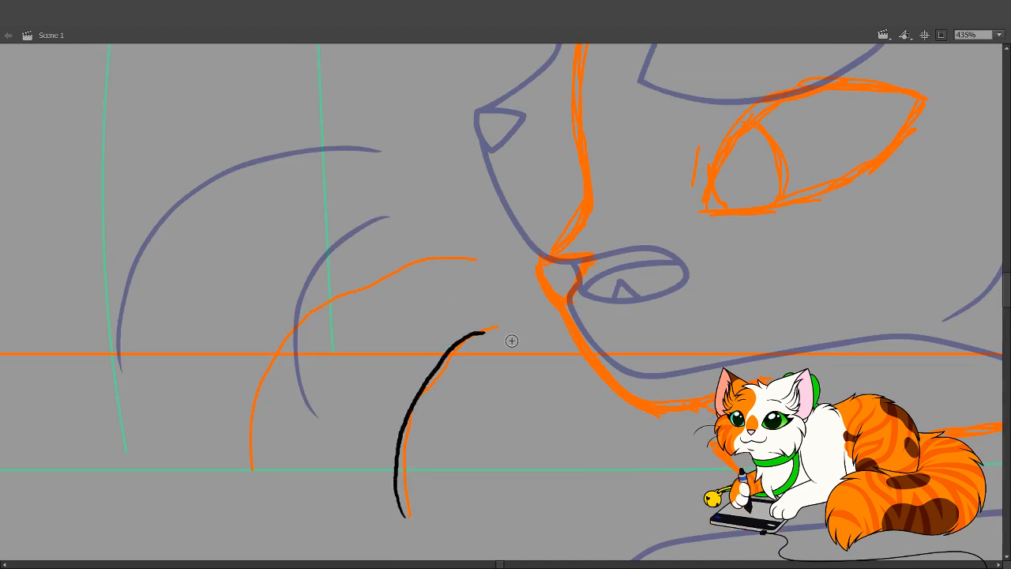
key(ctrl+z)
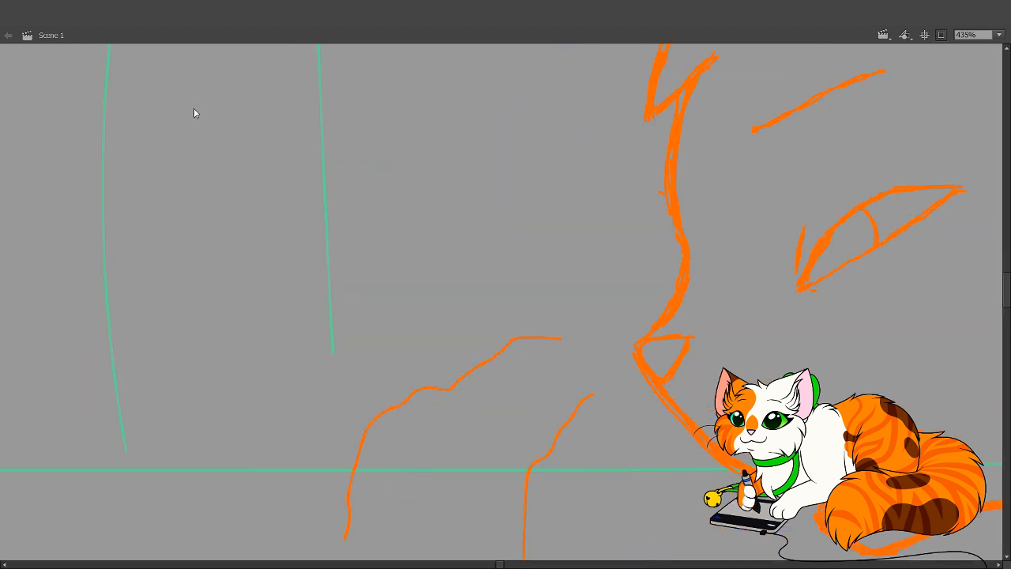
key(.)
drag(449, 410, 387, 366)
drag(349, 470, 354, 379)
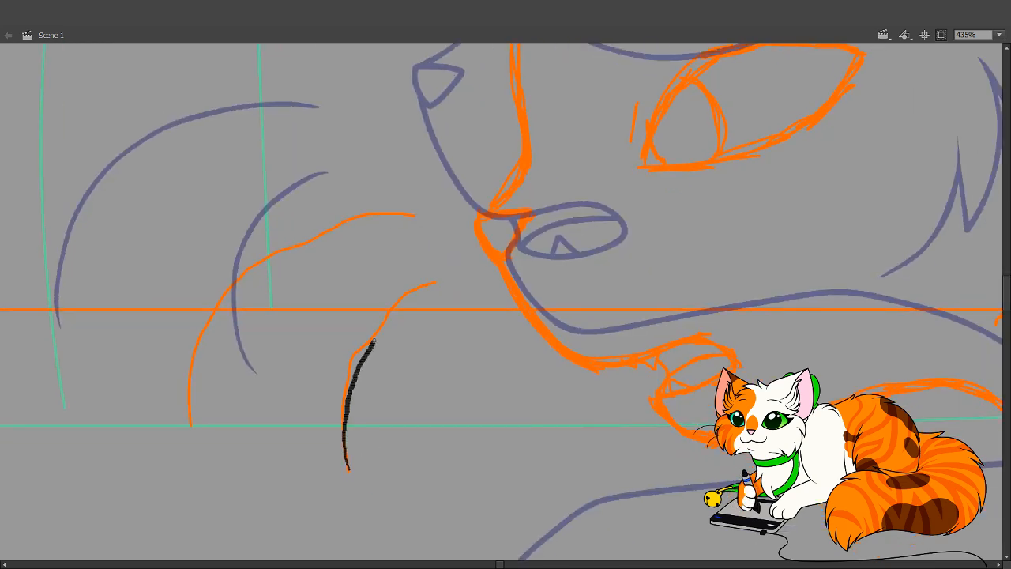
mouse_move(394, 305)
mouse_down()
mouse_move(465, 290)
mouse_move(443, 282)
mouse_up()
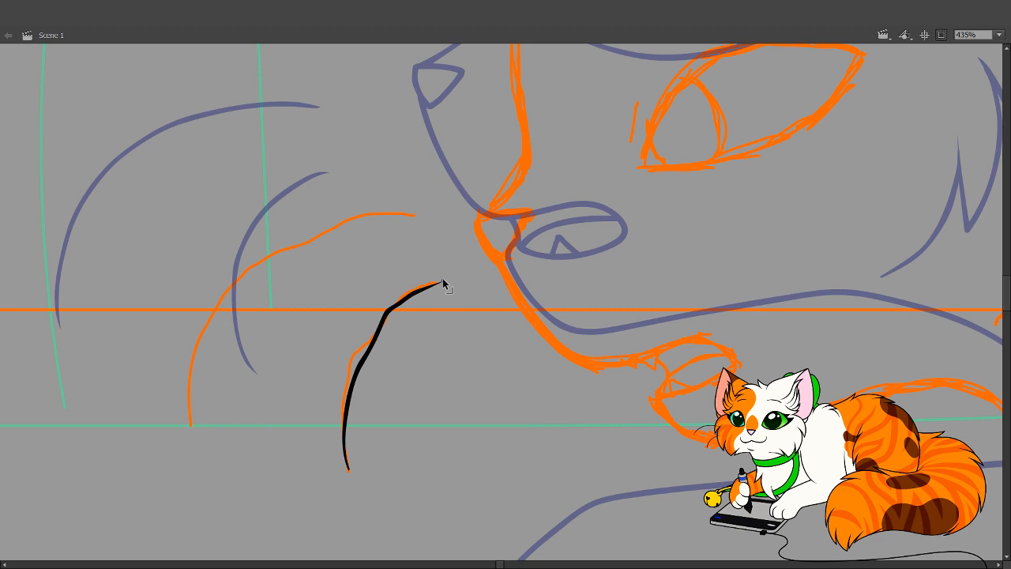
mouse_move(193, 428)
mouse_down()
mouse_move(188, 395)
mouse_move(211, 314)
mouse_up()
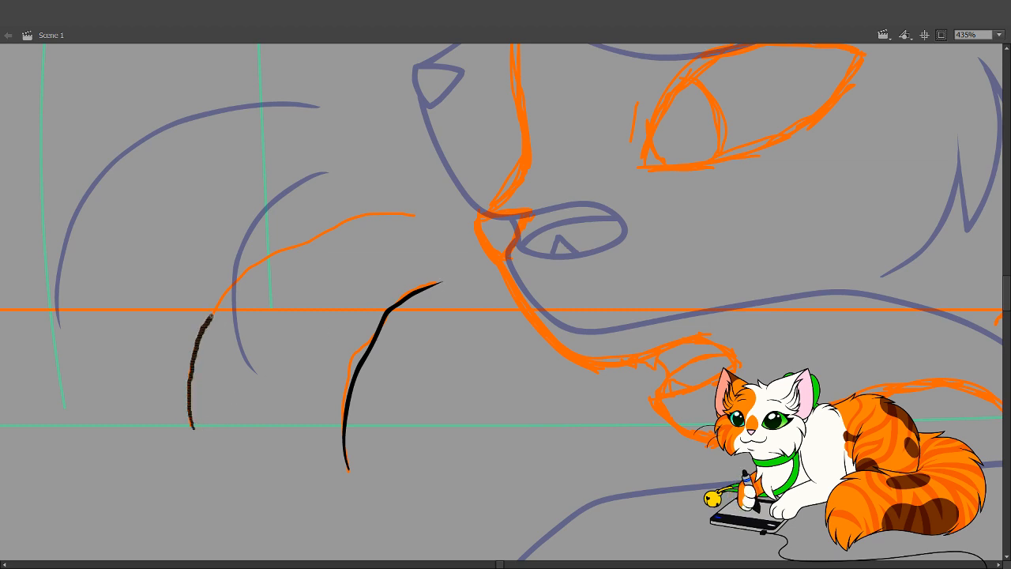
mouse_move(313, 242)
mouse_down()
mouse_move(366, 219)
mouse_move(433, 215)
mouse_up()
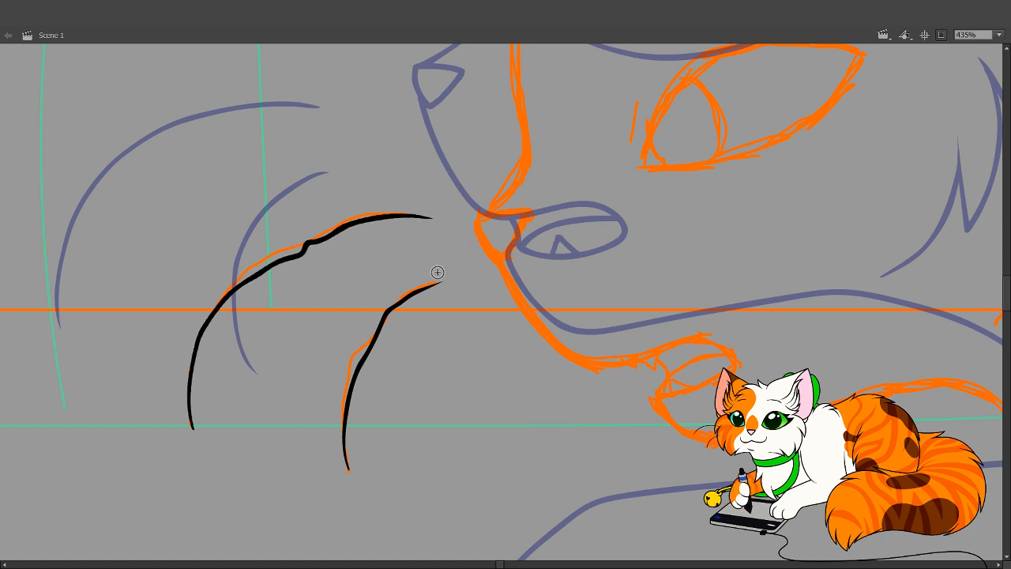
Try a thin black eyebrow stroke above the sketched eye, compare it with the neighbouring frame, and delete it
drag(508, 384, 411, 470)
drag(532, 339, 383, 444)
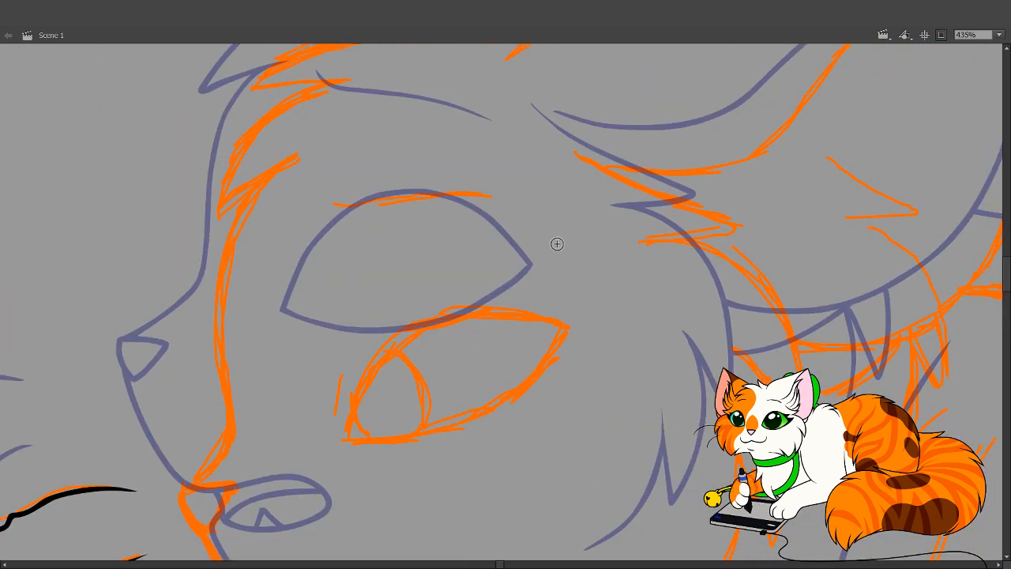
drag(564, 265, 410, 384)
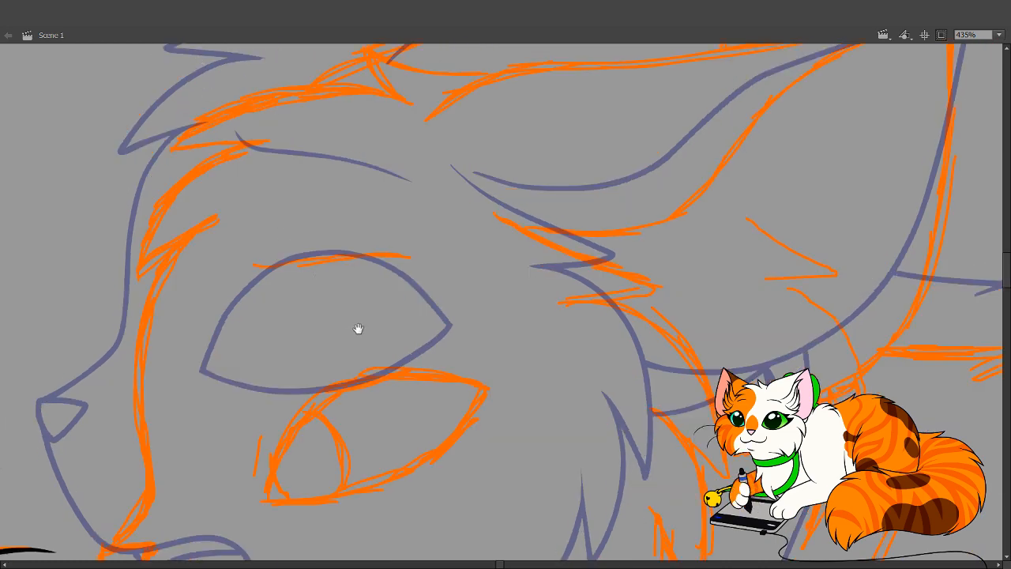
drag(357, 329, 401, 373)
mouse_move(280, 315)
mouse_down()
mouse_move(319, 319)
mouse_move(452, 299)
mouse_up()
key(.)
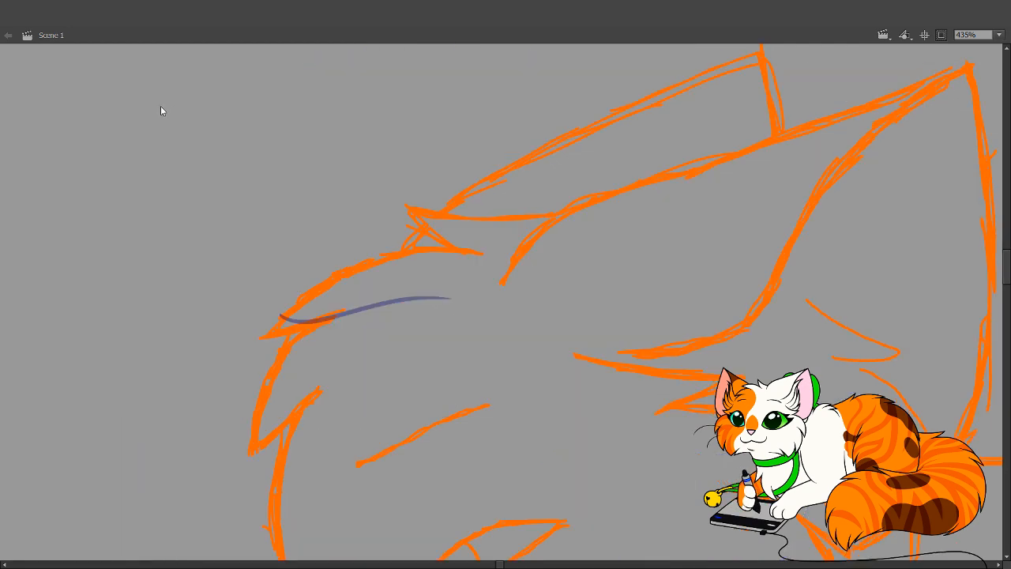
drag(371, 433, 316, 295)
drag(227, 143, 218, 220)
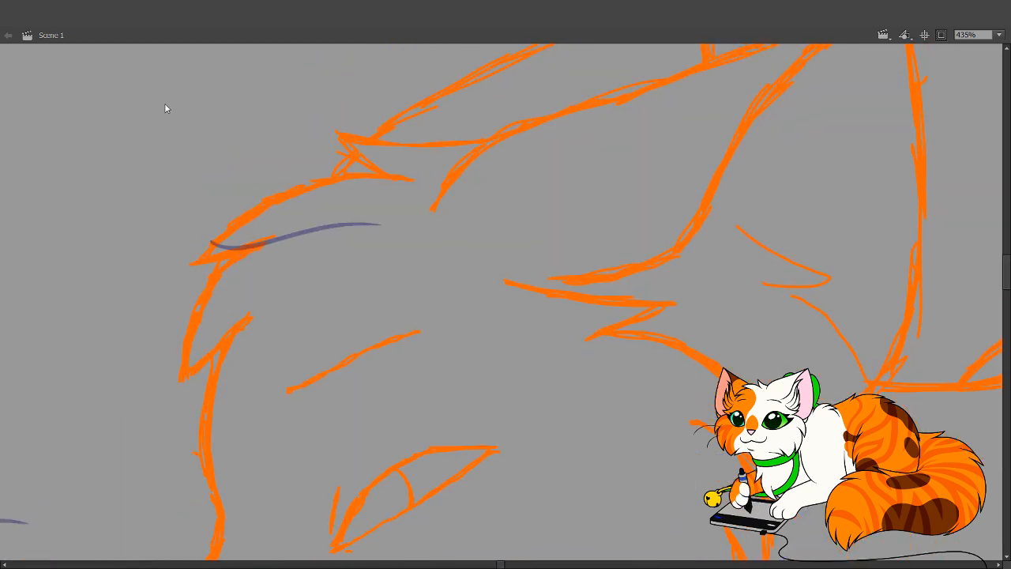
drag(390, 341, 393, 462)
click(278, 358)
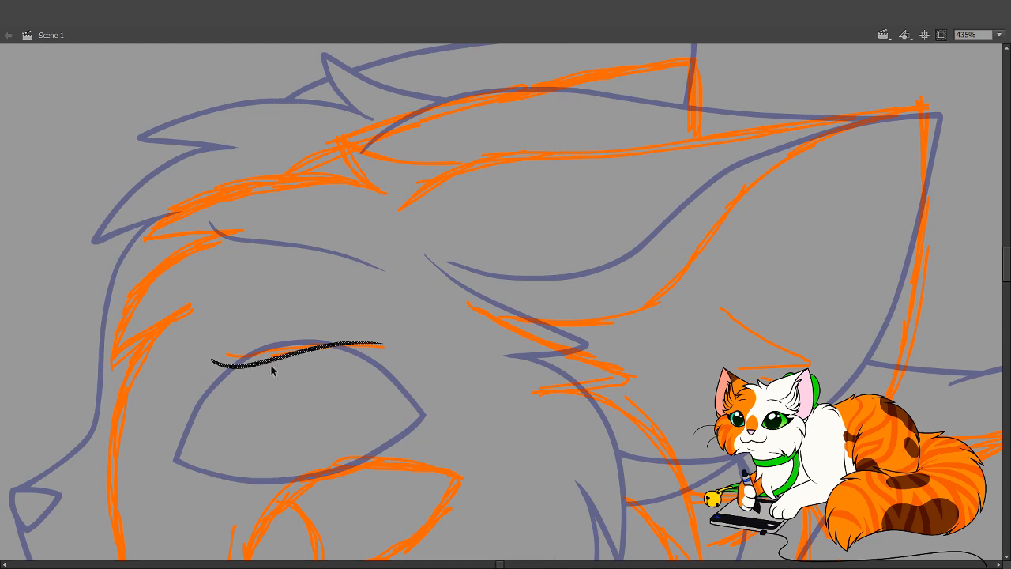
key(Delete)
Draw the eyebrow as a thin, tapered black curve close to its orange sketch line
key(b)
drag(199, 365, 375, 342)
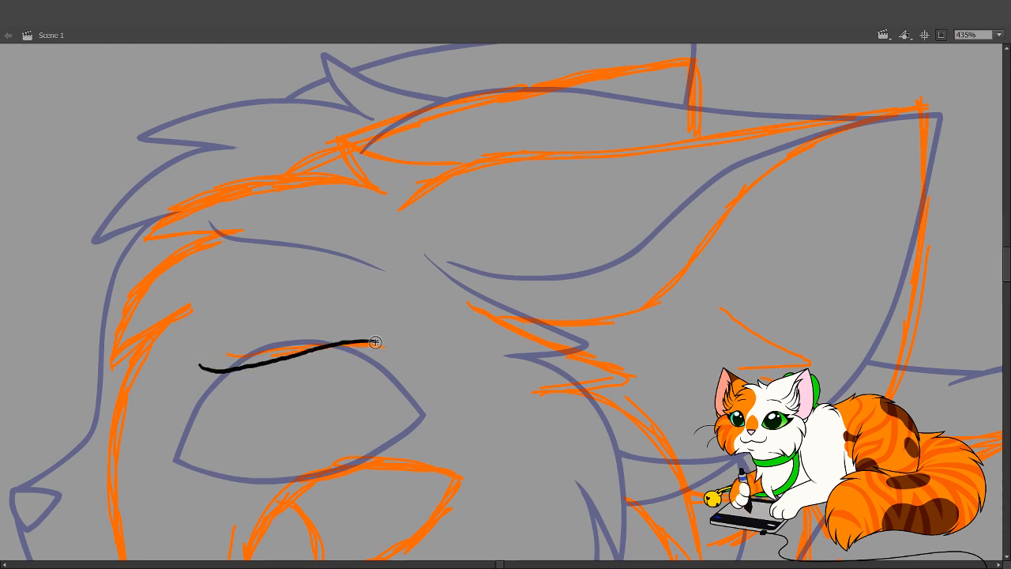
key(ctrl+z)
drag(199, 365, 375, 344)
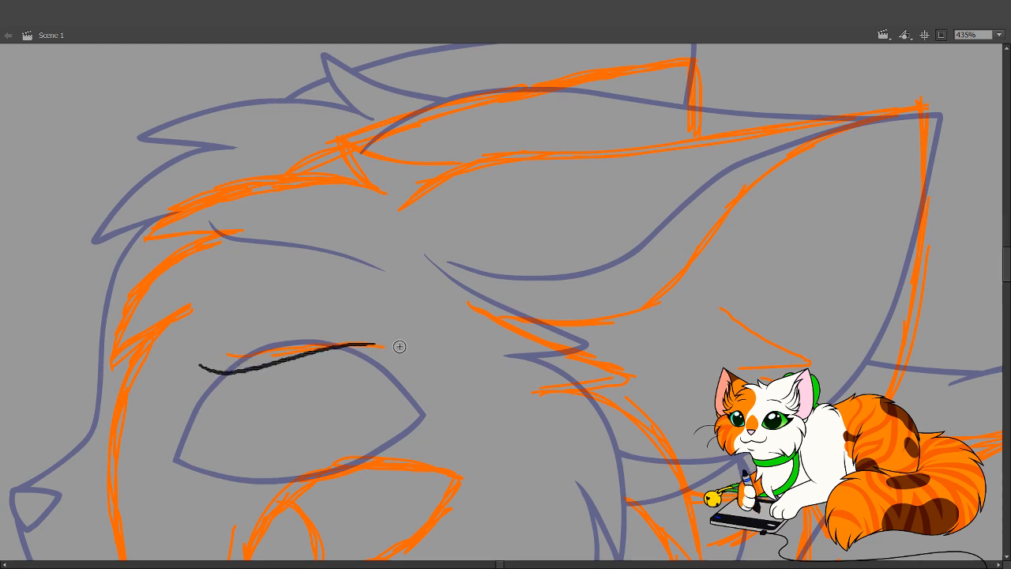
Draw the upper eyelid in black from below the eye's inner corner along the sketched arc past the outer corner
drag(348, 417, 394, 302)
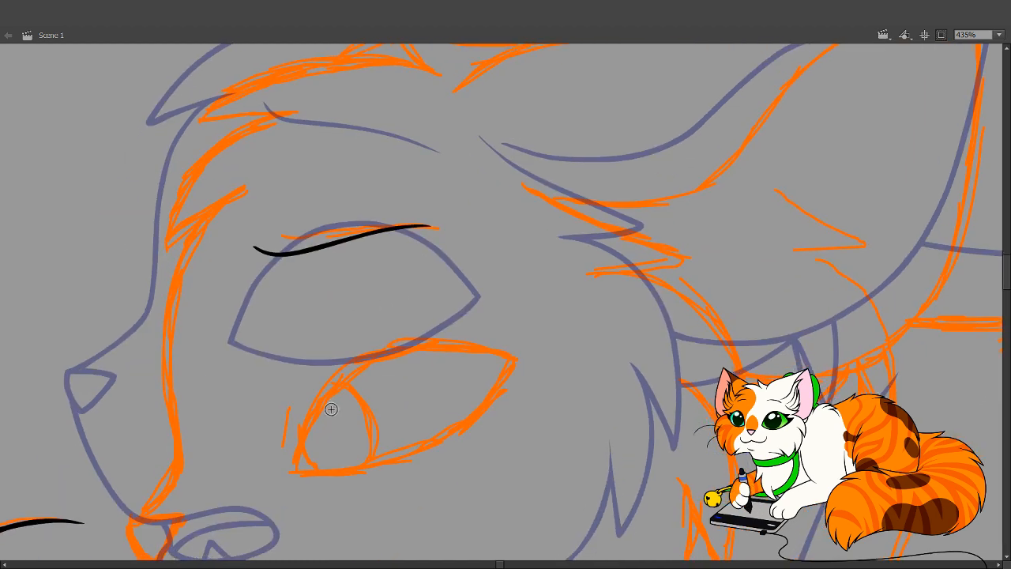
scroll(521, 237, down, 2)
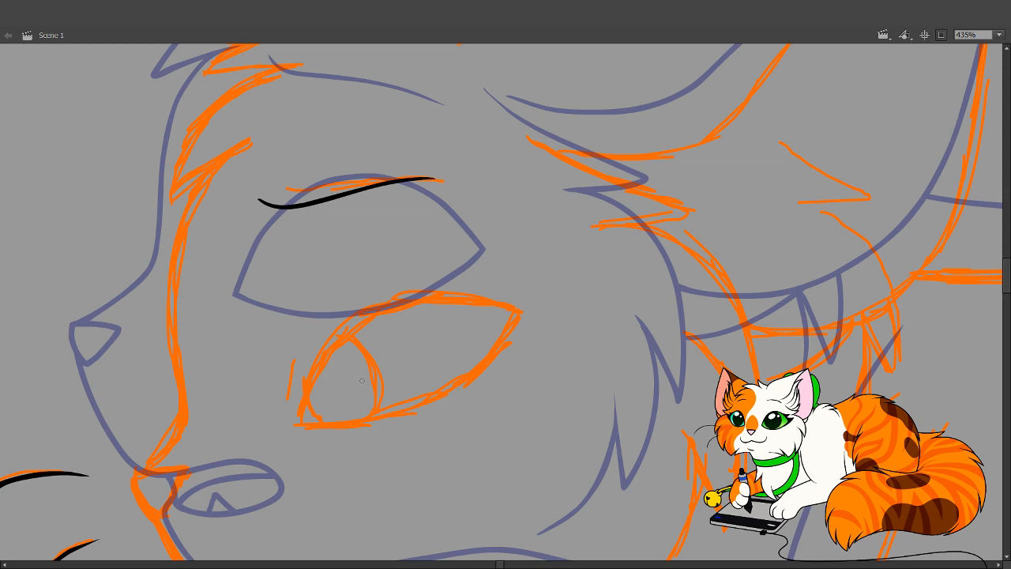
mouse_move(292, 450)
mouse_down()
mouse_move(306, 385)
mouse_move(331, 343)
mouse_move(383, 303)
mouse_up()
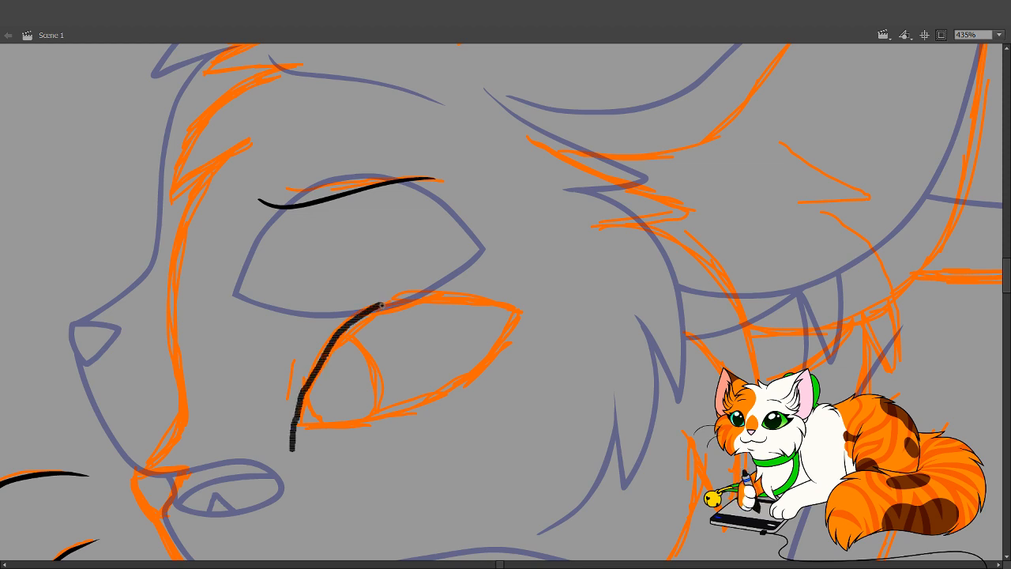
key(ctrl+z)
mouse_move(294, 444)
mouse_down()
mouse_move(293, 413)
mouse_move(322, 352)
mouse_up()
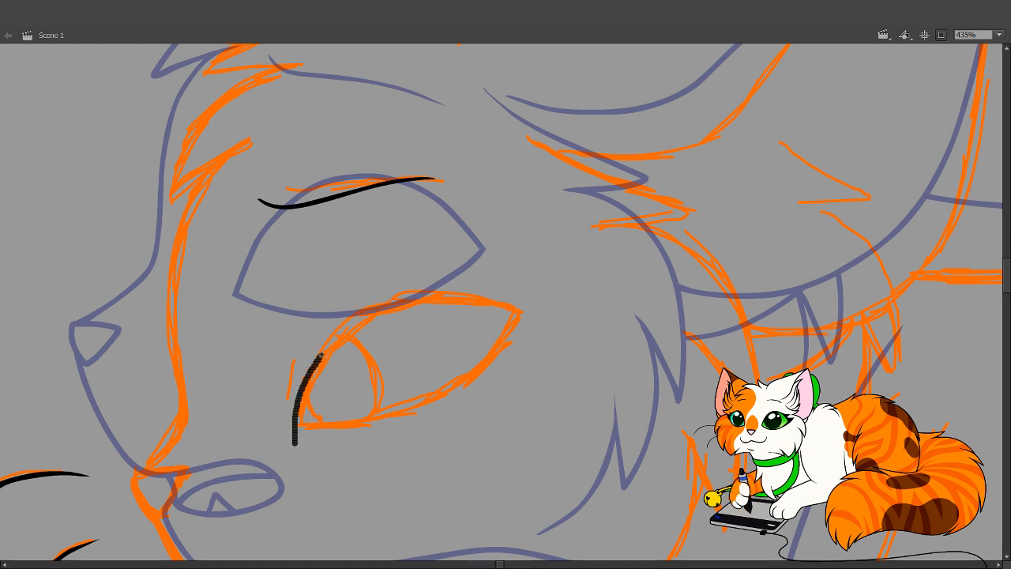
key(ctrl+z)
mouse_move(293, 443)
mouse_down()
mouse_move(327, 353)
mouse_move(381, 313)
mouse_move(473, 300)
mouse_move(553, 316)
mouse_up()
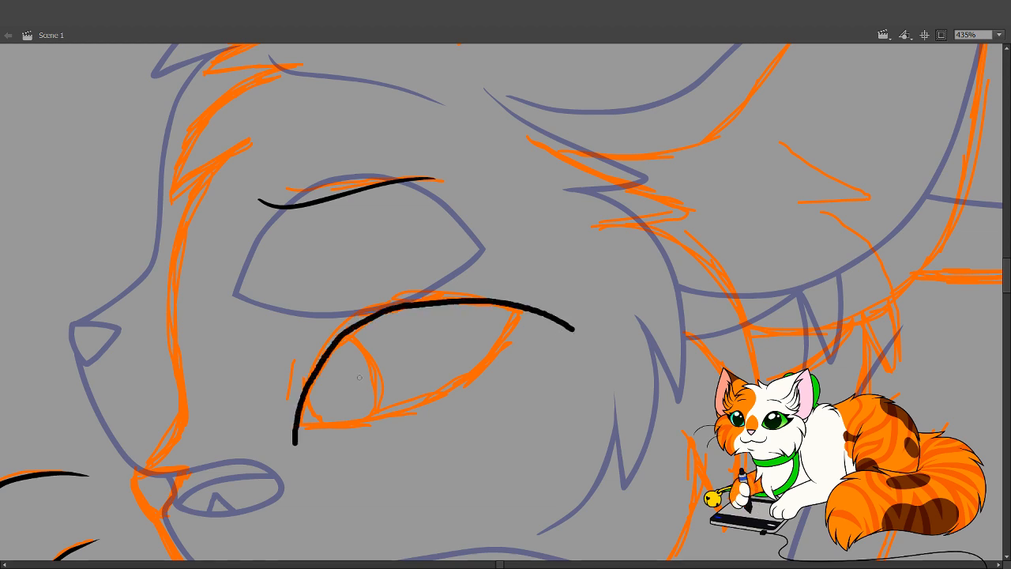
key(ctrl+z)
mouse_move(293, 444)
mouse_down()
mouse_move(308, 379)
mouse_move(359, 319)
mouse_move(457, 297)
mouse_move(559, 322)
mouse_up()
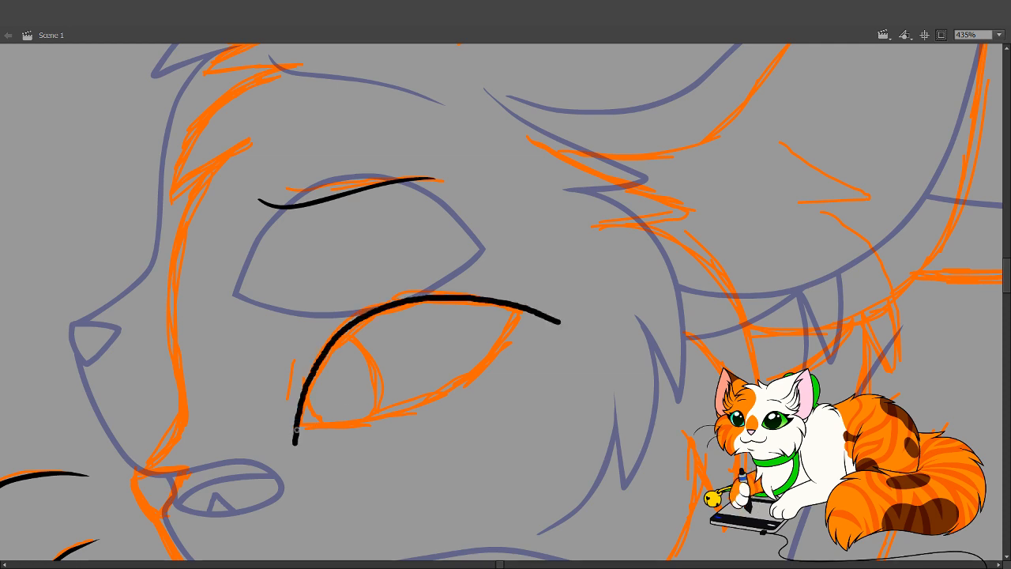
mouse_move(274, 420)
mouse_down()
mouse_move(329, 427)
mouse_move(424, 401)
mouse_move(495, 355)
mouse_move(531, 274)
mouse_up()
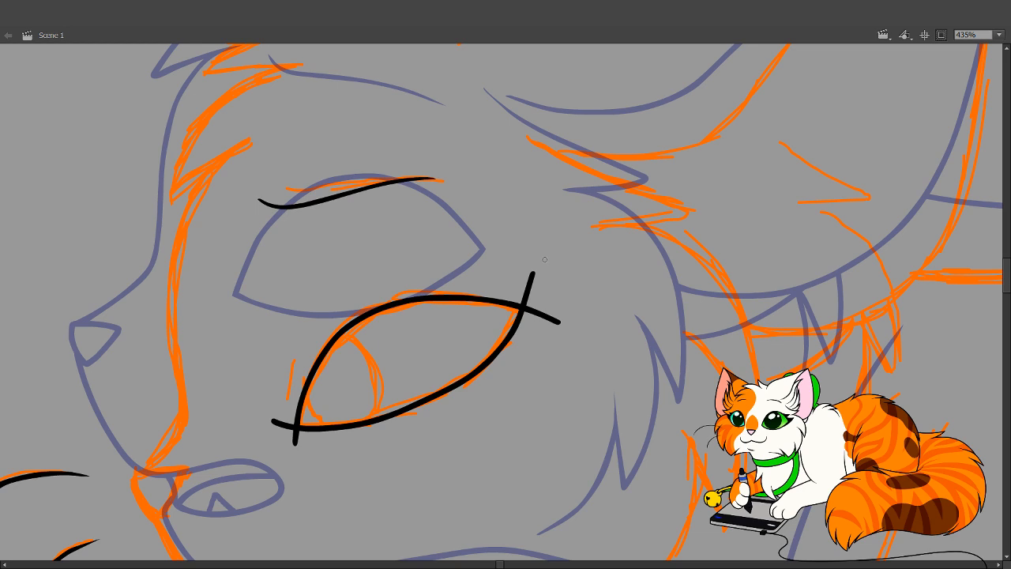
key(ctrl+z)
mouse_move(280, 427)
mouse_down()
mouse_move(379, 422)
mouse_move(440, 399)
mouse_move(499, 350)
mouse_move(535, 273)
mouse_up()
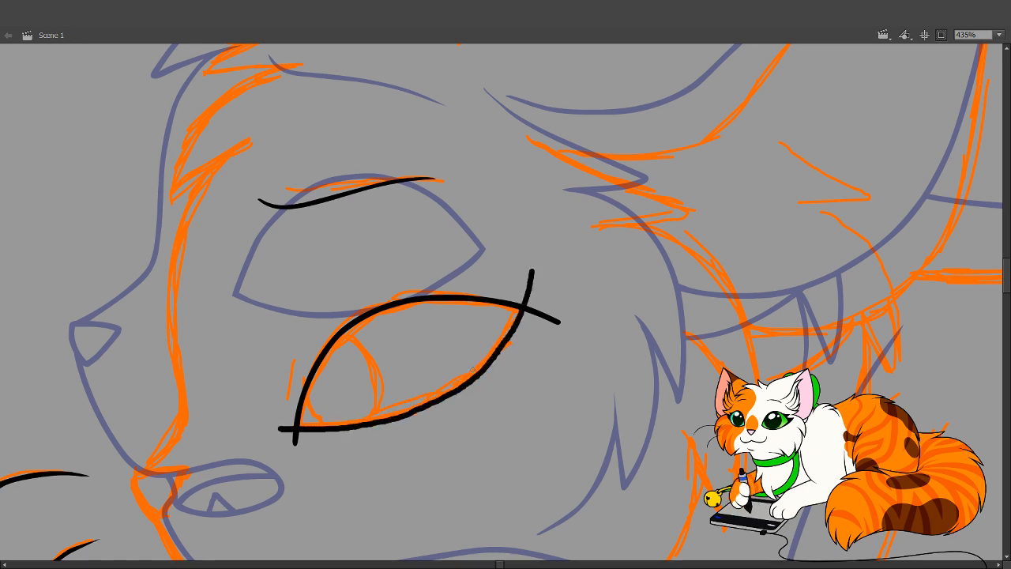
key(ctrl+z)
mouse_move(280, 427)
mouse_down()
mouse_move(363, 425)
mouse_move(461, 382)
mouse_up()
key(ctrl+z)
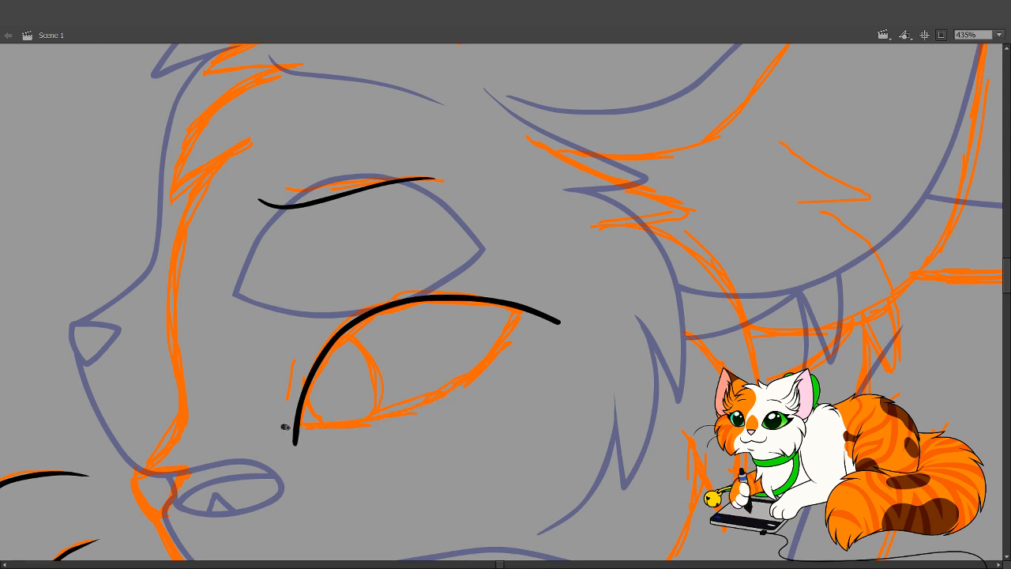
drag(283, 427, 404, 404)
key(ctrl+z)
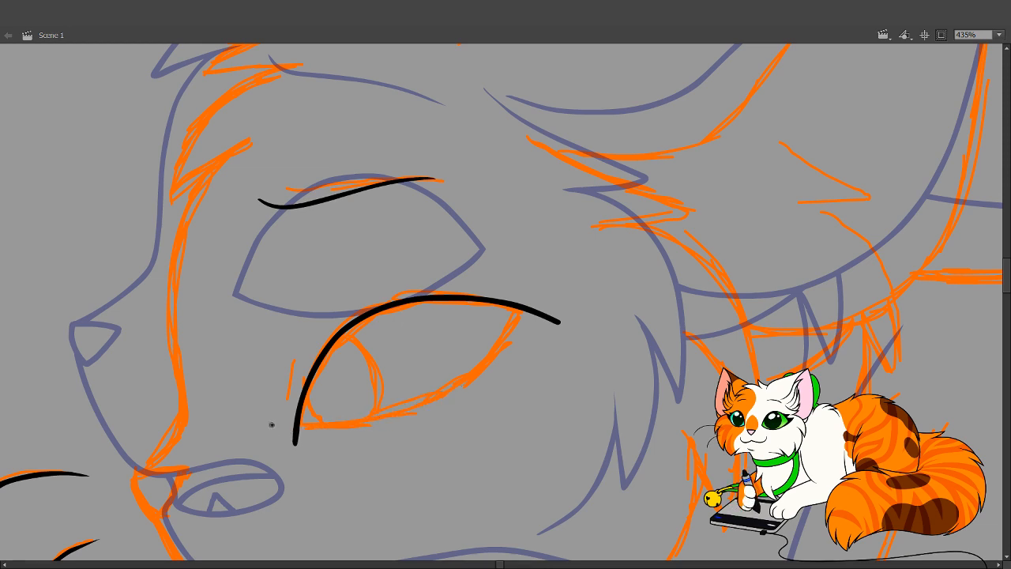
mouse_move(271, 424)
mouse_down()
mouse_move(374, 422)
mouse_move(458, 387)
mouse_move(502, 343)
mouse_move(538, 264)
mouse_up()
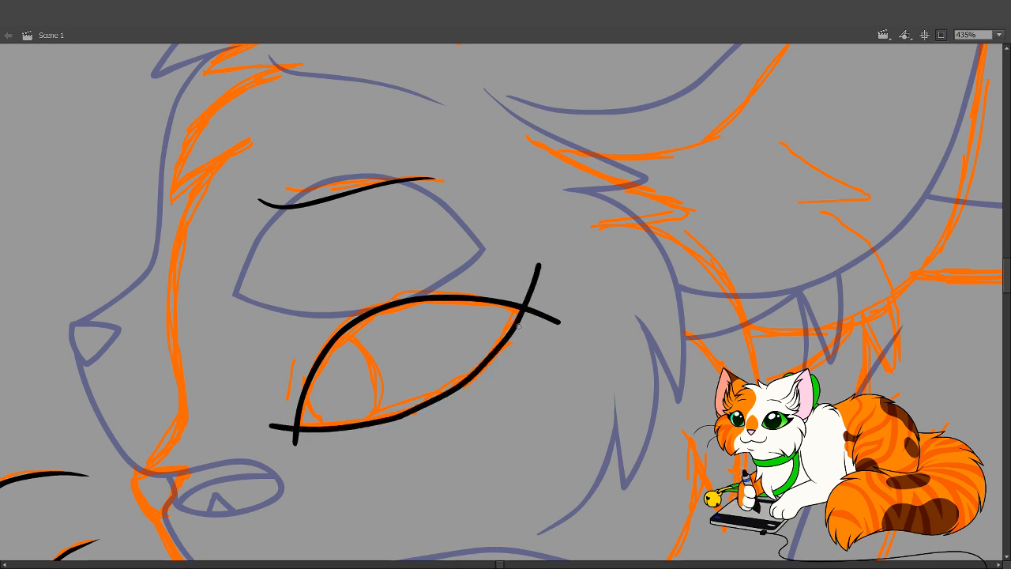
key(ctrl+z)
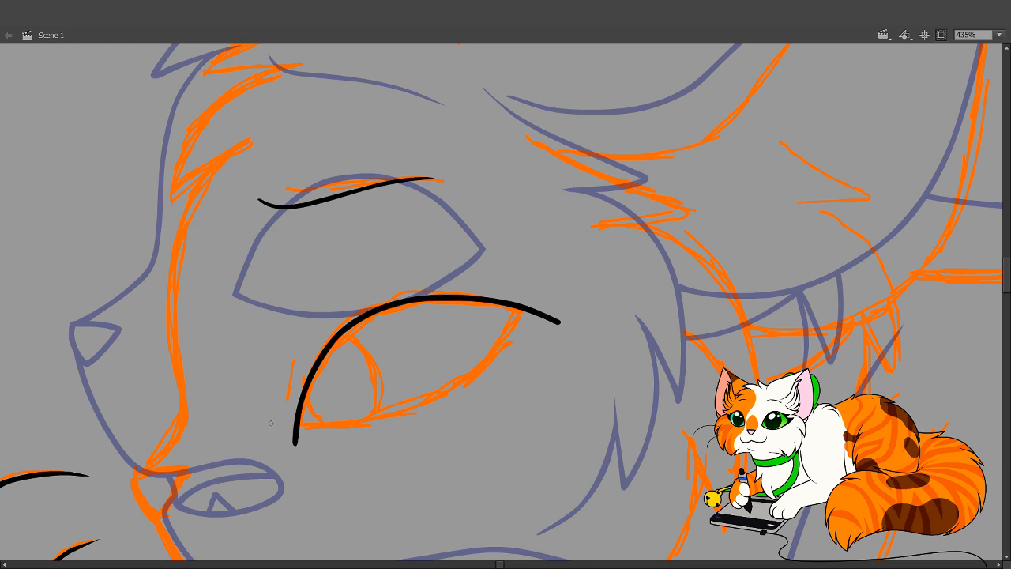
mouse_move(266, 424)
mouse_down()
mouse_move(328, 424)
mouse_move(420, 395)
mouse_up()
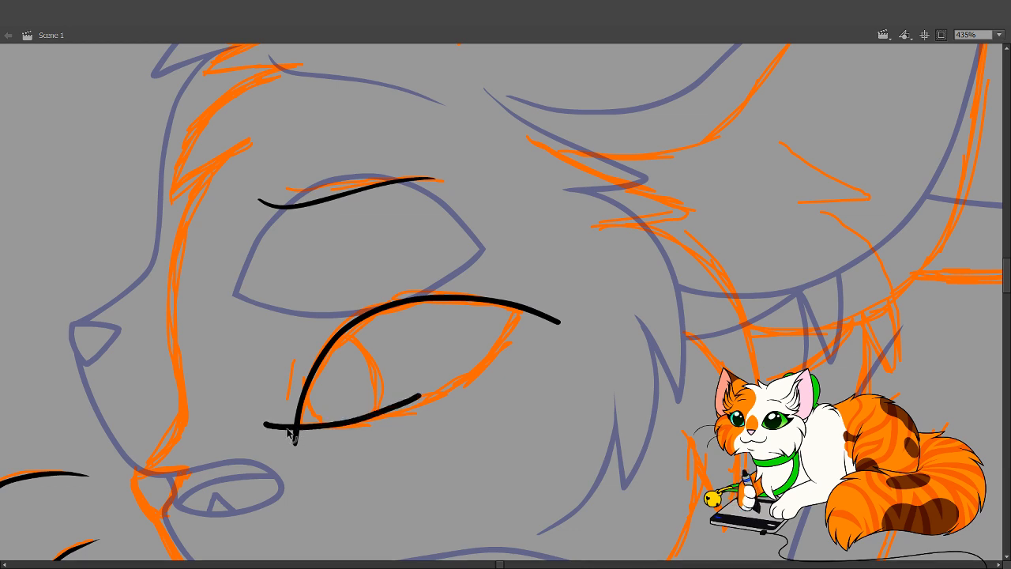
key(ctrl+z)
mouse_move(265, 424)
mouse_down()
mouse_move(375, 420)
mouse_move(439, 396)
mouse_move(492, 356)
mouse_move(523, 303)
mouse_up()
key(ctrl+z)
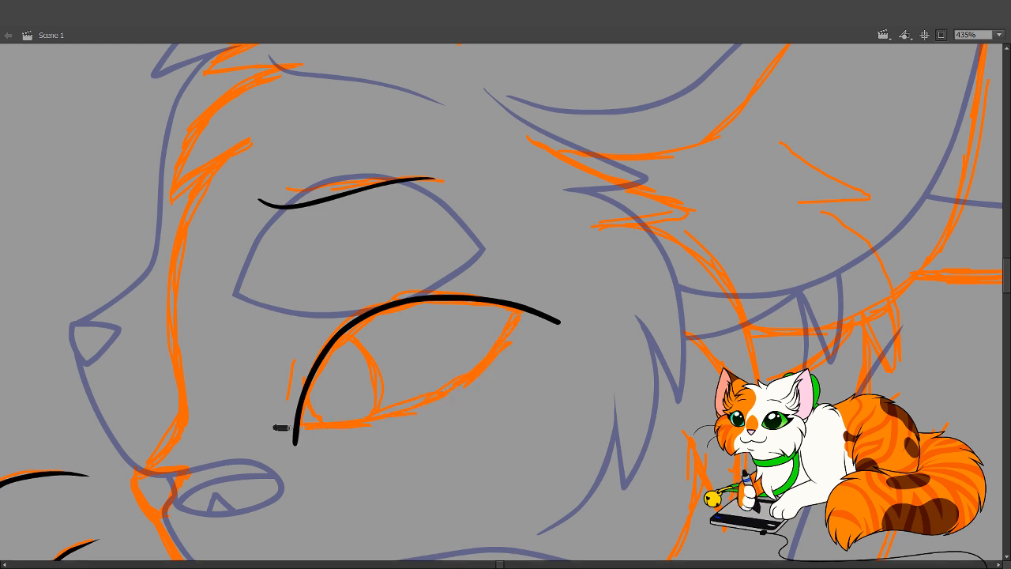
mouse_move(275, 427)
mouse_down()
mouse_move(379, 415)
mouse_move(427, 397)
mouse_move(460, 376)
mouse_move(519, 316)
mouse_up()
key(ctrl+z)
mouse_move(263, 424)
mouse_down()
mouse_move(402, 405)
mouse_move(472, 361)
mouse_up()
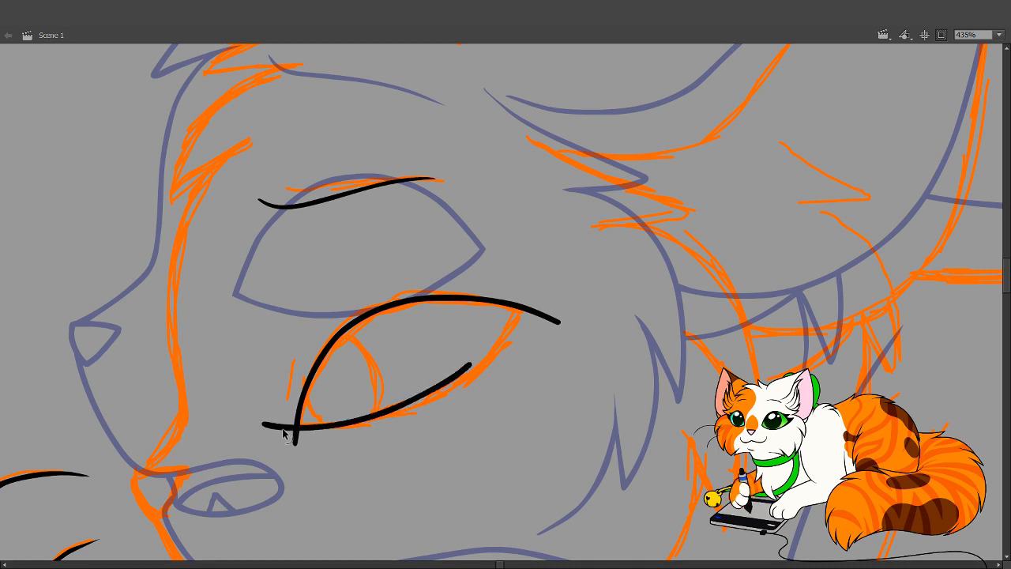
key(ctrl+z)
Draw the lower eyelid in black from before the inner corner past the outer corner, and smooth its curve near the outer end
mouse_move(261, 424)
mouse_down()
mouse_move(363, 422)
mouse_move(457, 379)
mouse_move(501, 337)
mouse_move(546, 262)
mouse_up()
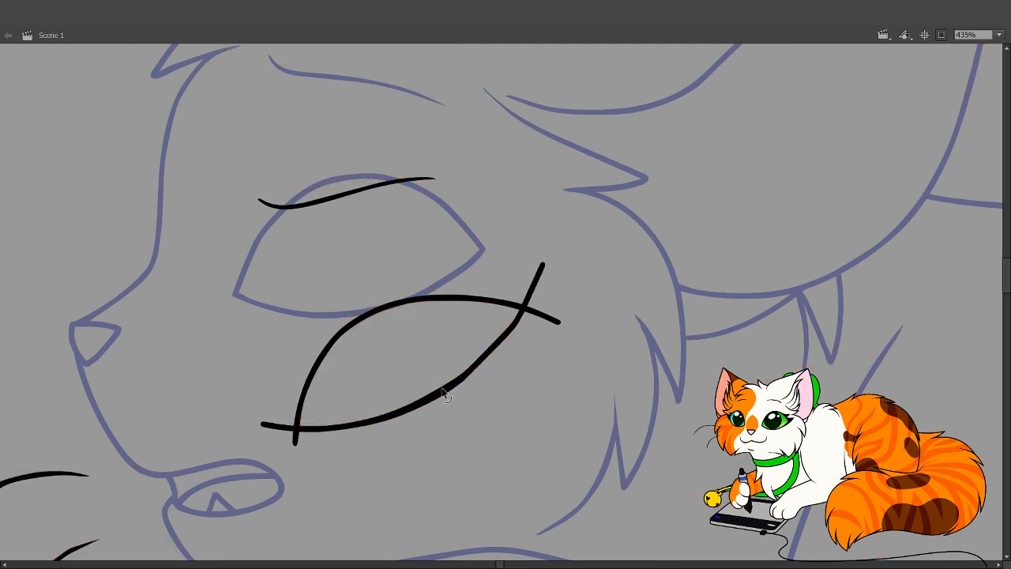
drag(442, 390, 439, 387)
drag(489, 355, 509, 324)
key(ctrl+z)
key(ctrl+z)
click(512, 330)
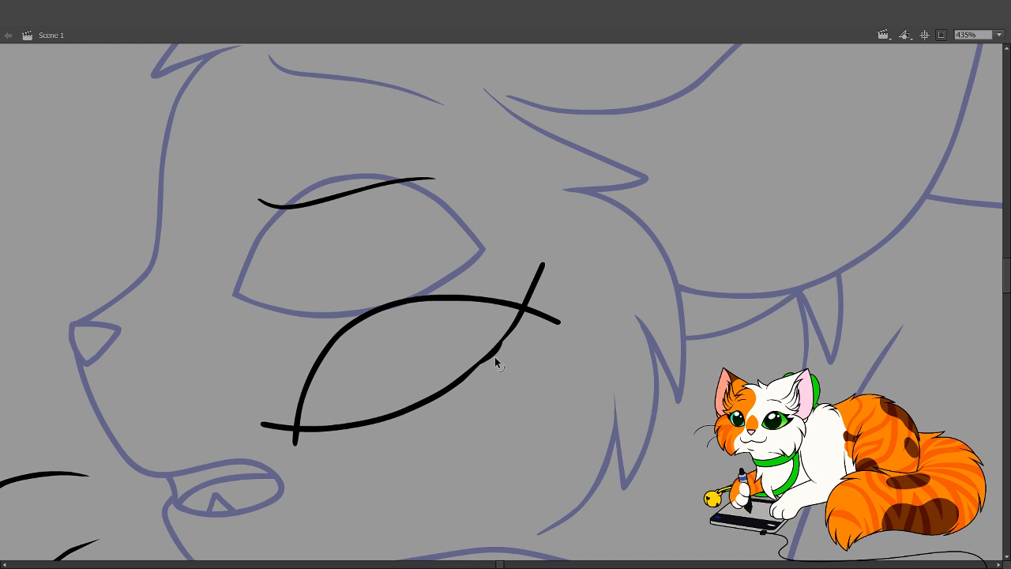
mouse_move(485, 360)
mouse_down()
mouse_move(502, 342)
mouse_move(534, 347)
mouse_move(523, 316)
mouse_move(511, 334)
mouse_up()
mouse_move(479, 368)
mouse_down()
mouse_move(535, 306)
mouse_move(522, 316)
mouse_up()
Remove the eyelid line ends that overshoot the eye's outer and inner corners, leaving a closed almond shape
click(534, 313)
key(b)
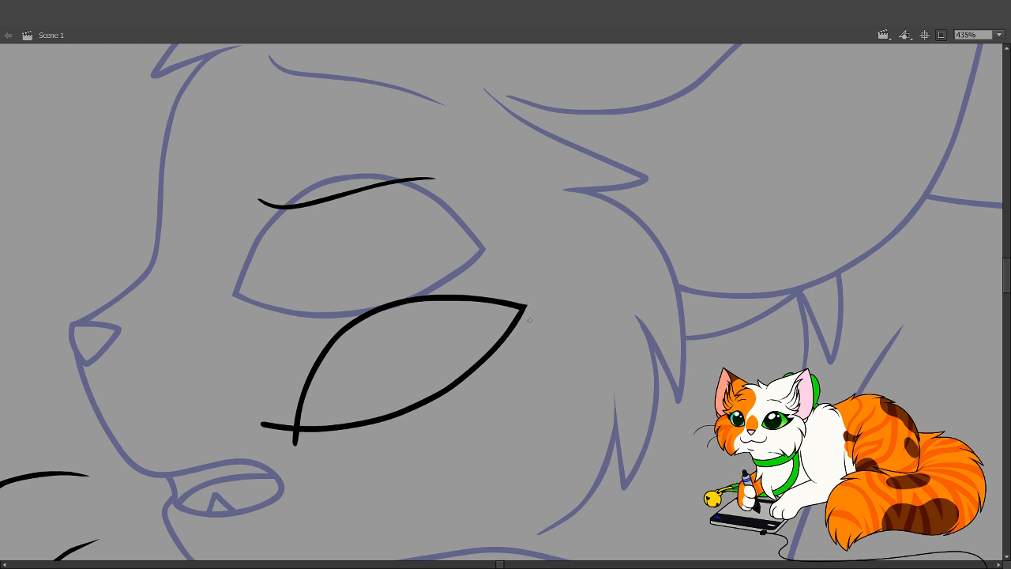
click(293, 431)
click(297, 436)
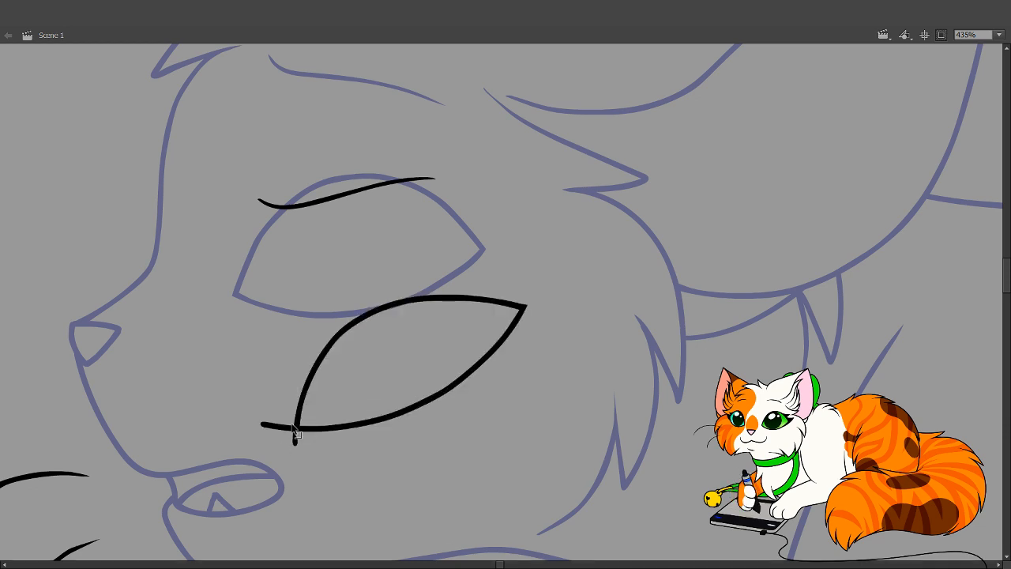
drag(294, 432, 288, 429)
click(294, 434)
click(147, 111)
drag(470, 376, 497, 285)
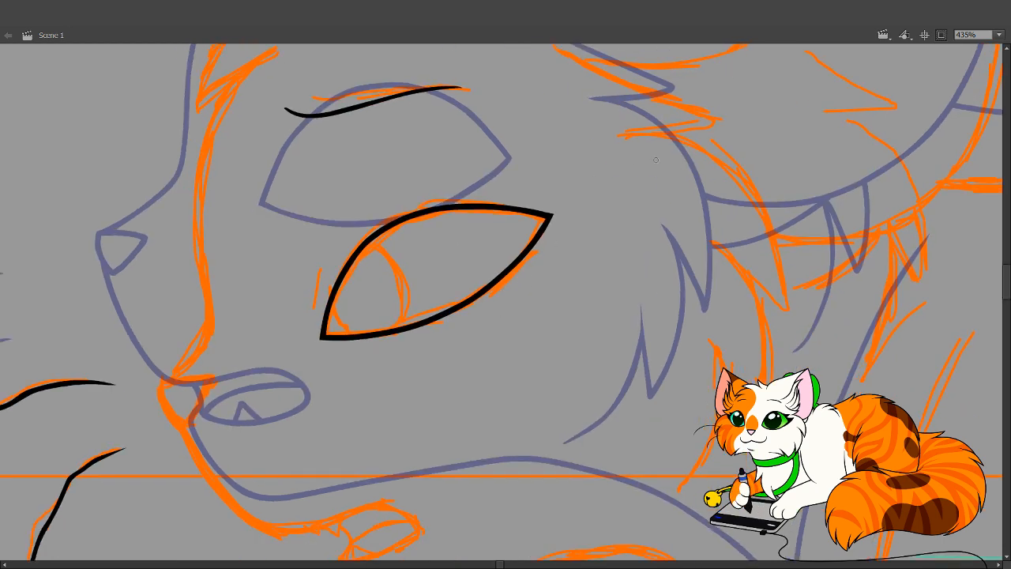
drag(313, 319, 320, 270)
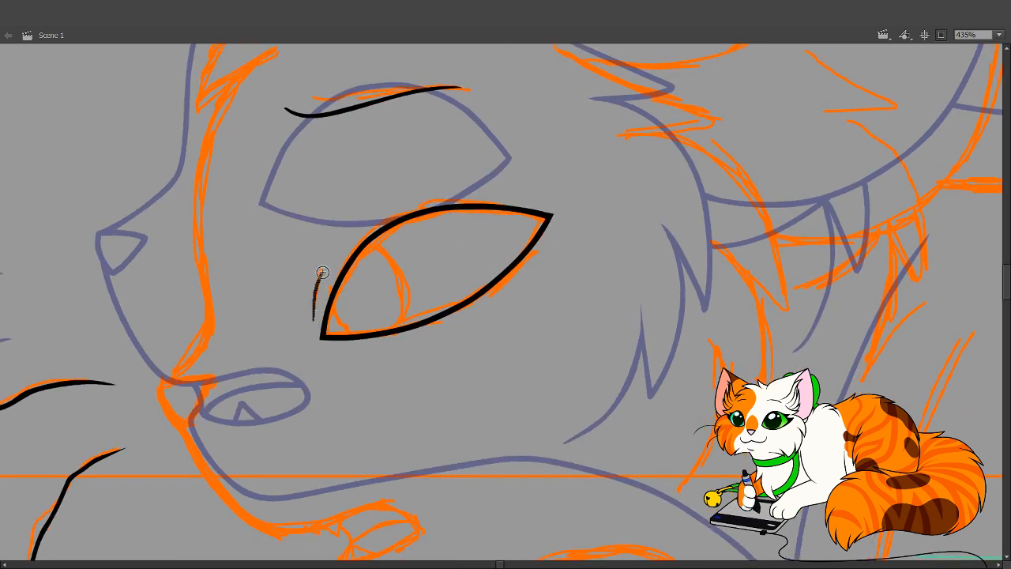
key(ctrl+z)
drag(315, 320, 318, 273)
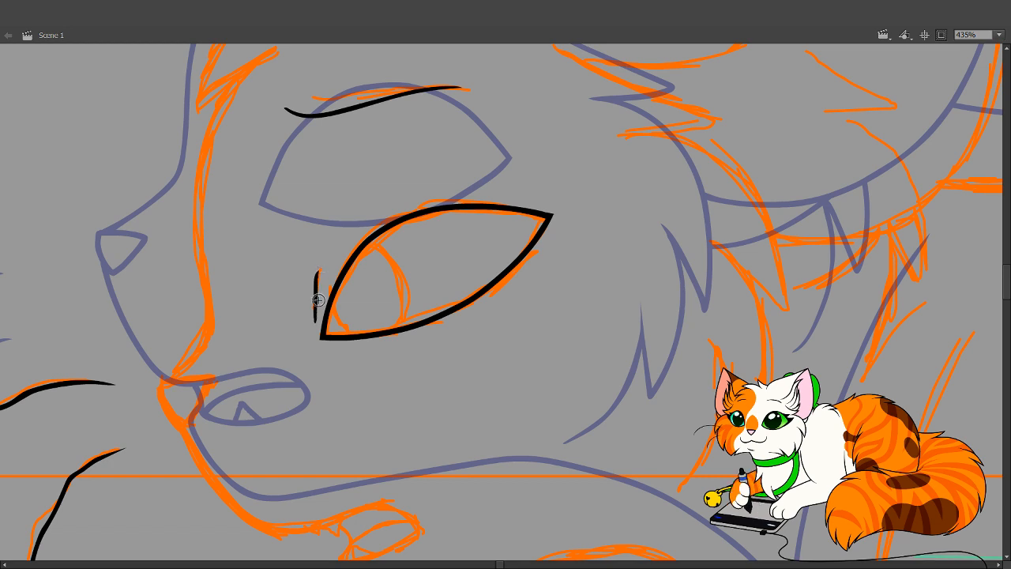
key(ctrl+z)
drag(315, 322, 320, 270)
key(ctrl+z)
Draw a short, thin, slightly curved black stroke beside the eye's inner corner, close to its orange sketch line
drag(313, 322, 321, 268)
key(ctrl+z)
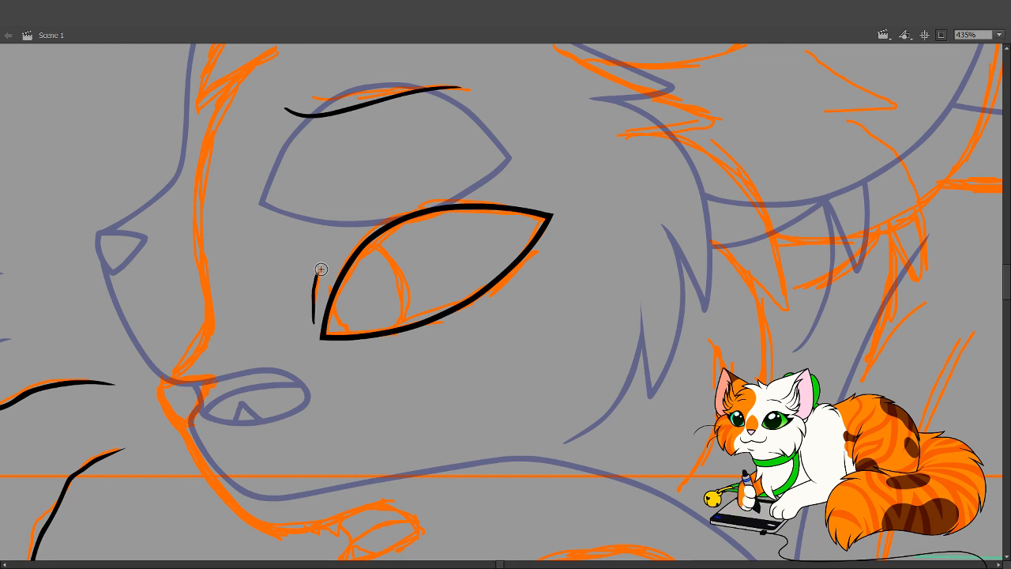
mouse_move(315, 310)
mouse_down()
mouse_move(323, 306)
mouse_move(313, 348)
mouse_up()
key(ctrl+z)
key(ctrl+z)
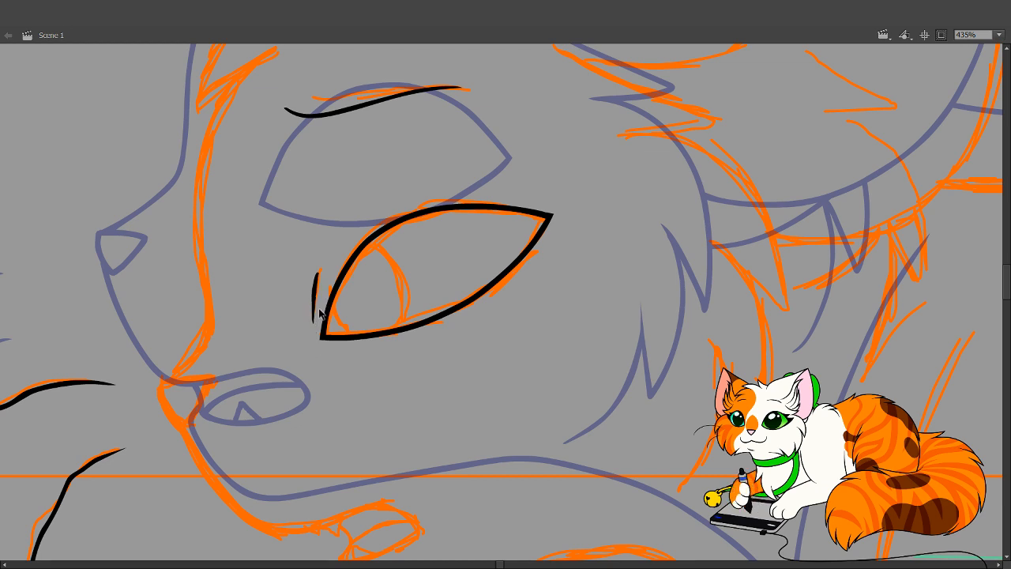
drag(319, 301, 316, 302)
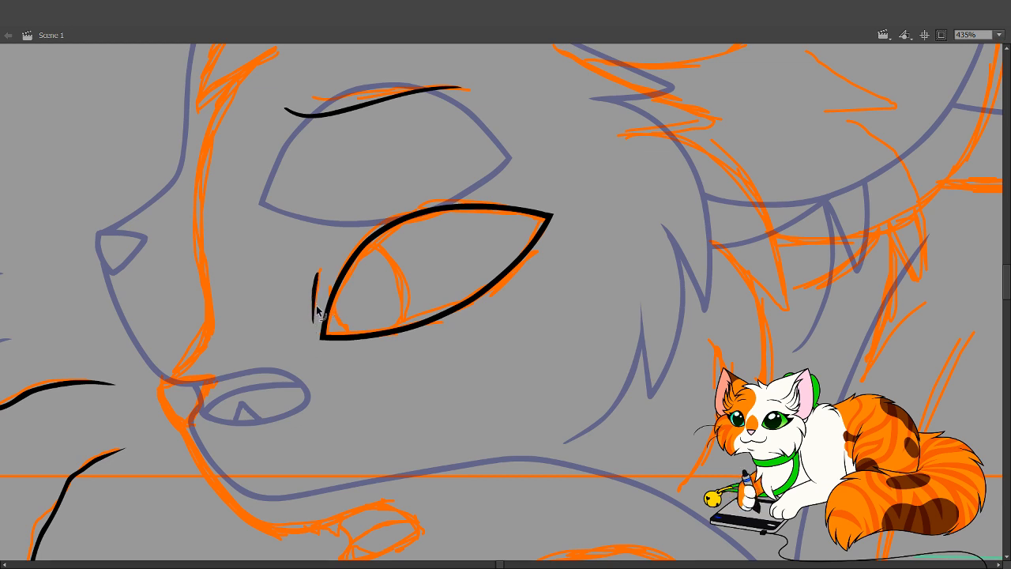
Ink the pointed cheek fur tufts in black along the orange sketch, from the ear's base down toward the jaw
key(b)
drag(553, 355, 458, 483)
drag(480, 383, 432, 467)
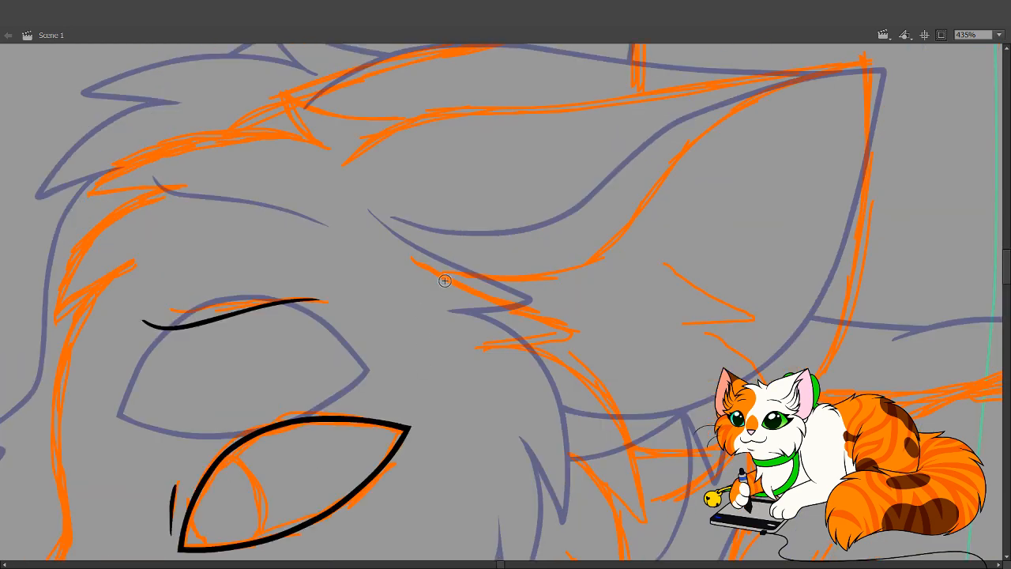
mouse_move(402, 253)
mouse_down()
mouse_move(442, 282)
mouse_move(572, 322)
mouse_move(480, 350)
mouse_up()
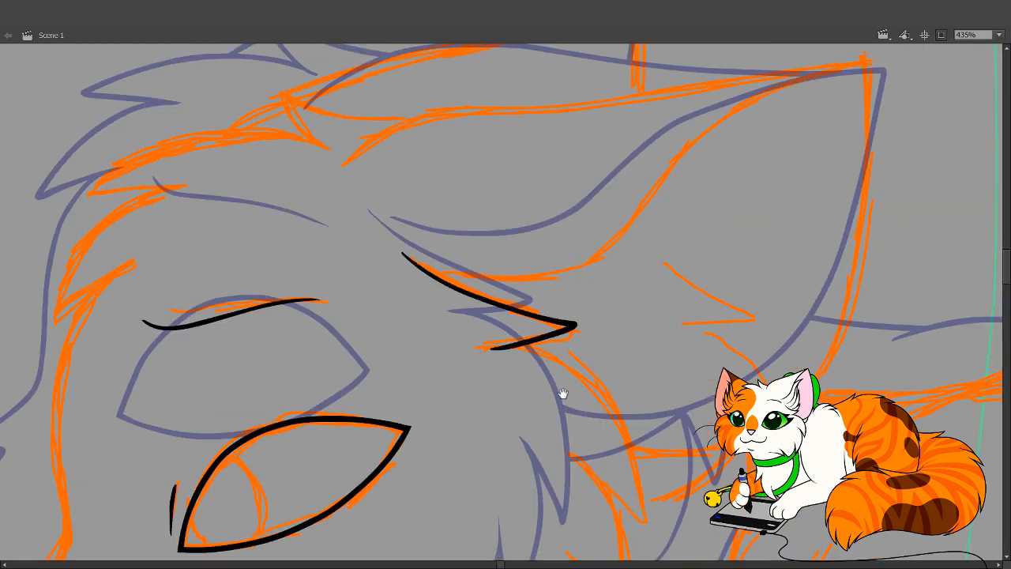
drag(564, 388, 519, 256)
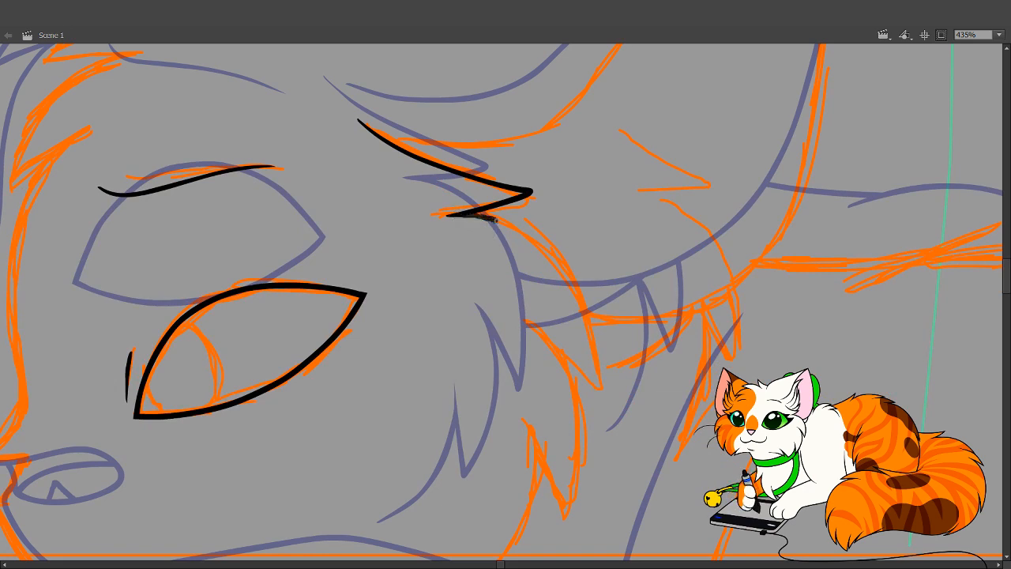
mouse_move(495, 219)
mouse_down()
mouse_move(552, 254)
mouse_move(583, 313)
mouse_move(591, 376)
mouse_move(529, 330)
mouse_up()
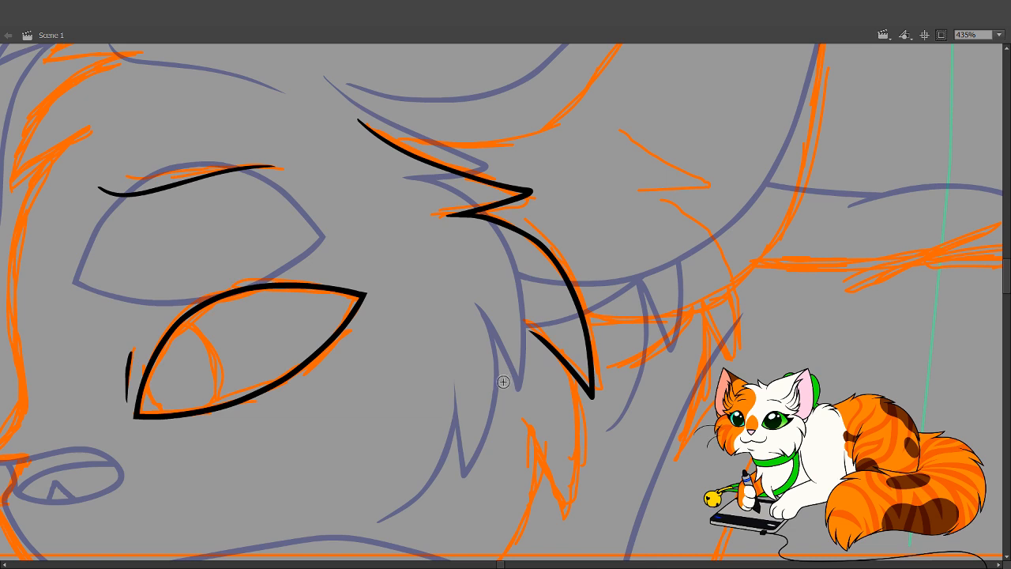
mouse_move(539, 356)
mouse_down()
mouse_move(562, 284)
mouse_move(587, 300)
mouse_move(569, 417)
mouse_move(553, 327)
mouse_up()
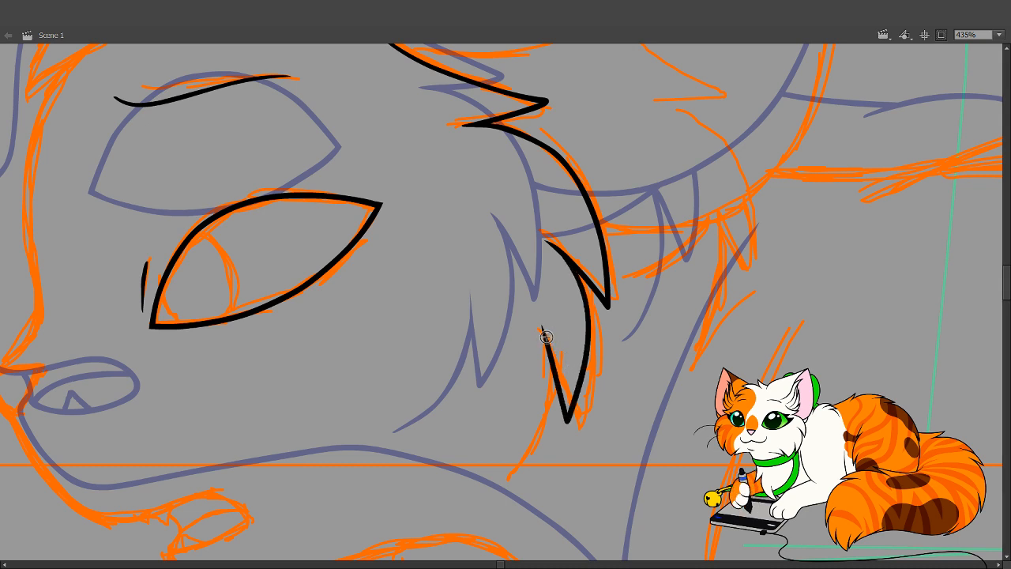
mouse_move(548, 377)
mouse_down()
mouse_move(538, 430)
mouse_move(478, 492)
mouse_up()
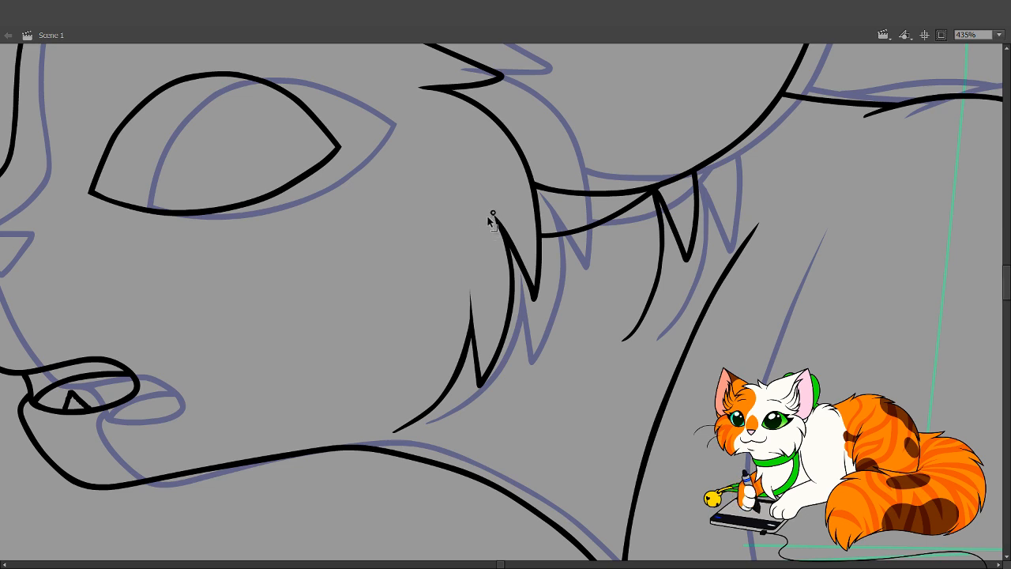
Adjust the upper tip of the cheek tuft line on the neighbouring frame and return to the current frame
drag(491, 214, 506, 237)
key(.)
Ink the large ear's outline in black from the fur line up to the tip and down around to the cheek fur
key(space)
drag(403, 341, 410, 478)
drag(440, 364, 420, 411)
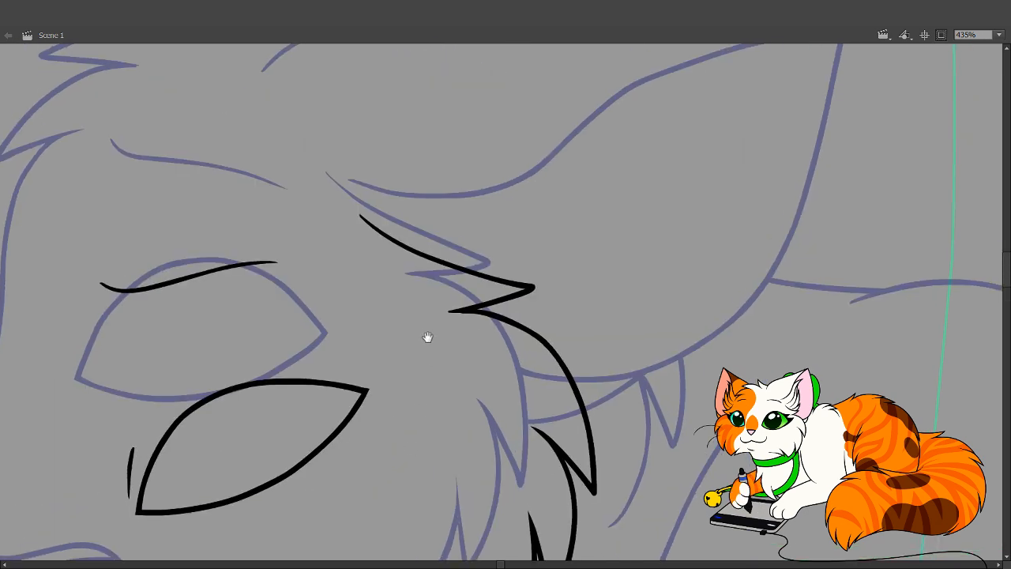
drag(427, 338, 433, 346)
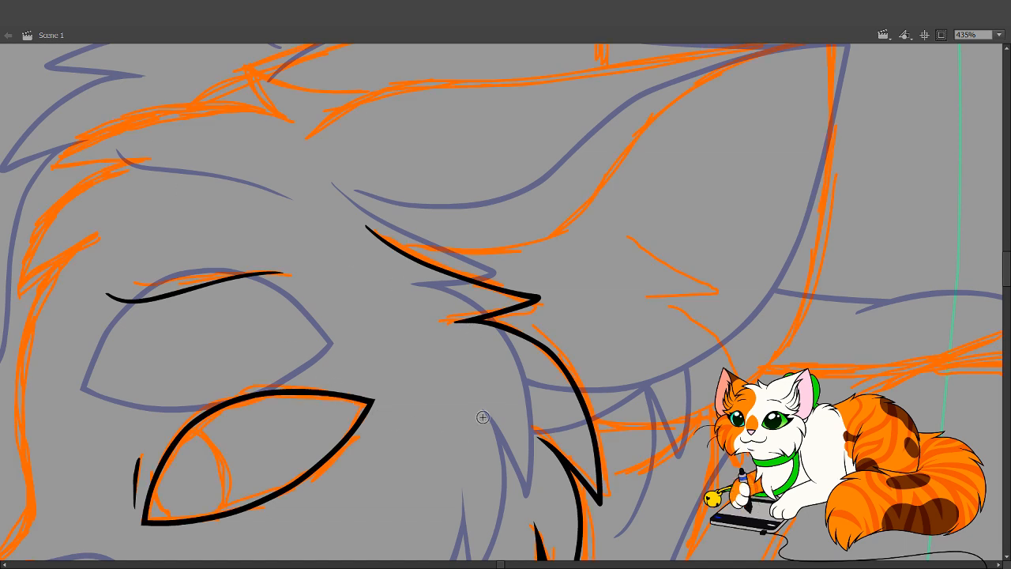
key(space)
drag(498, 414, 423, 539)
mouse_move(378, 397)
mouse_down()
mouse_move(321, 345)
mouse_move(307, 377)
mouse_move(318, 332)
mouse_up()
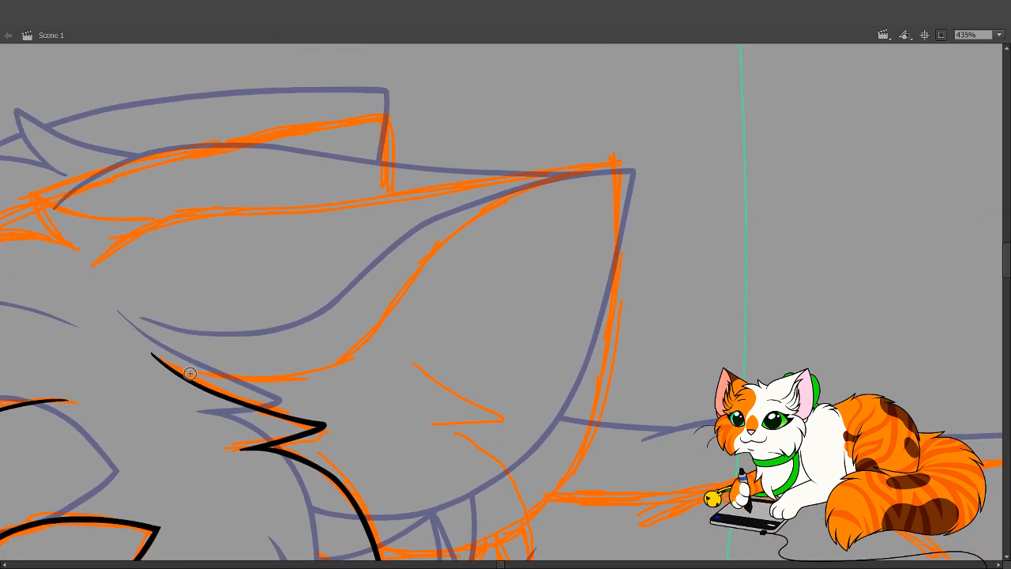
drag(190, 375, 275, 377)
drag(373, 321, 399, 287)
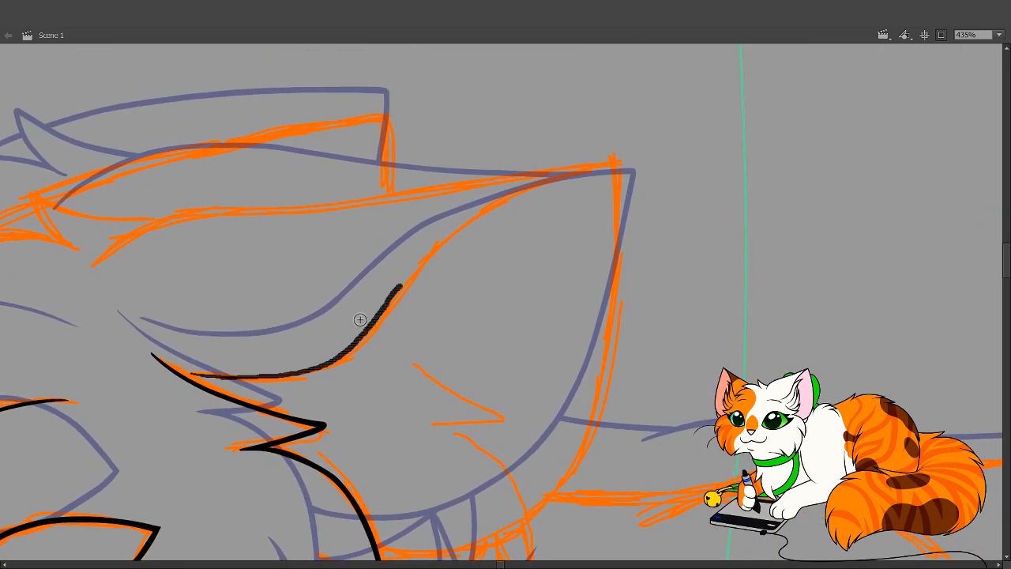
key(ctrl+z)
mouse_move(186, 372)
mouse_down()
mouse_move(225, 380)
mouse_move(306, 369)
mouse_move(365, 340)
mouse_move(454, 230)
mouse_move(605, 166)
mouse_move(621, 215)
mouse_move(615, 307)
mouse_move(597, 399)
mouse_move(568, 469)
mouse_move(527, 509)
mouse_move(432, 544)
mouse_move(376, 540)
mouse_up()
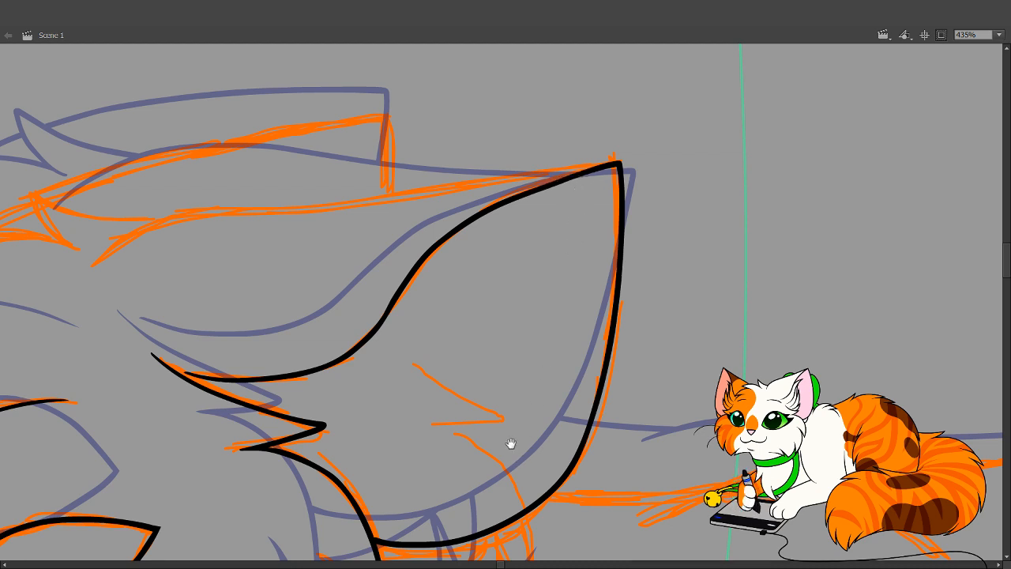
Ink the short line below the ear from the cheek tuft to the ear's lower edge, and adjust its curve
scroll(481, 435, down, 3)
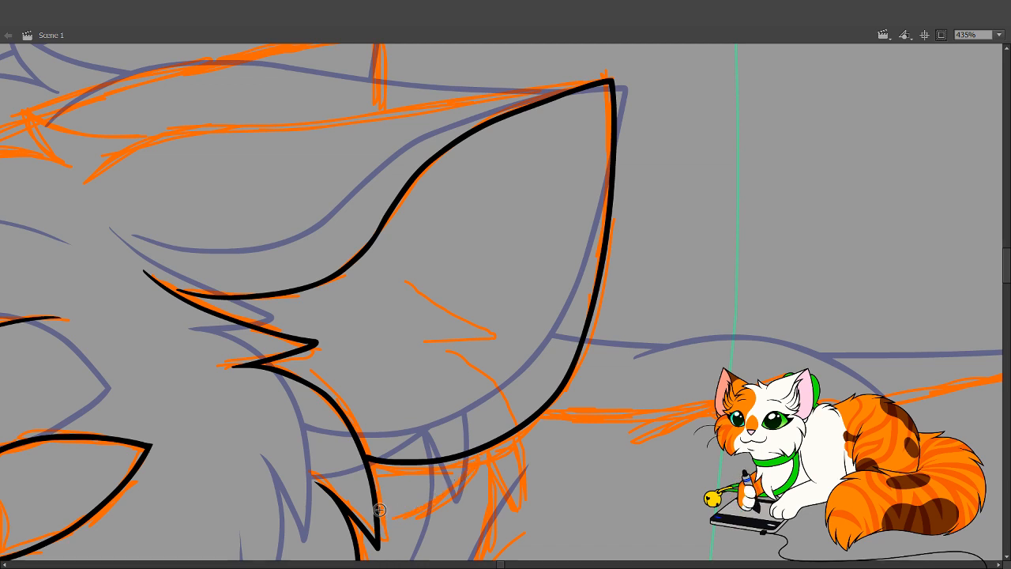
mouse_move(381, 509)
mouse_down()
mouse_move(437, 491)
mouse_move(483, 449)
mouse_up()
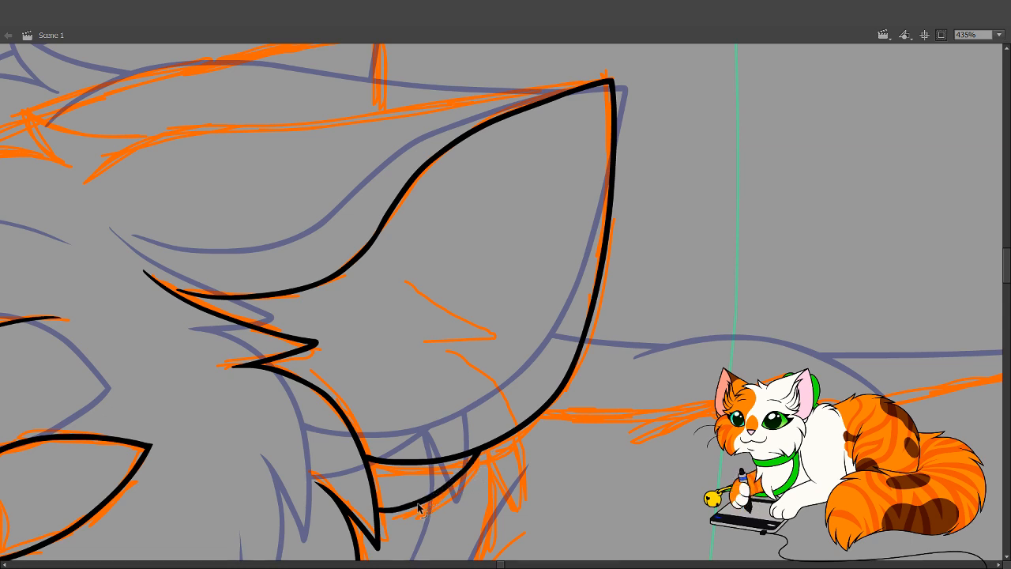
mouse_move(419, 504)
mouse_down()
mouse_move(459, 483)
mouse_move(422, 497)
mouse_move(429, 484)
mouse_up()
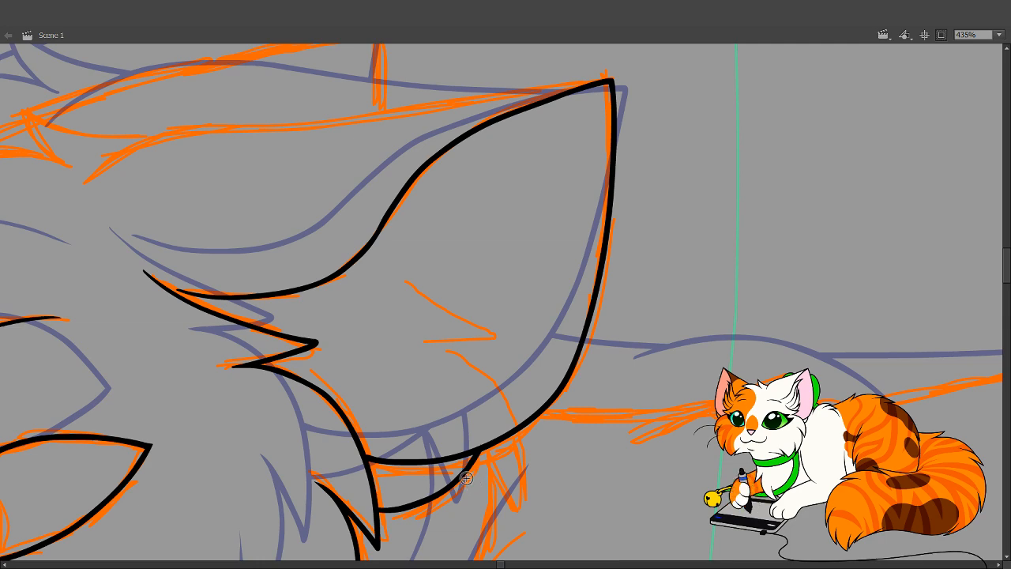
Try to ink the sketched body contour behind the ear with a tapered black stroke rising from its lower end
mouse_move(417, 350)
mouse_down()
mouse_move(424, 374)
mouse_move(403, 224)
mouse_move(418, 273)
mouse_move(319, 303)
mouse_move(144, 254)
mouse_up()
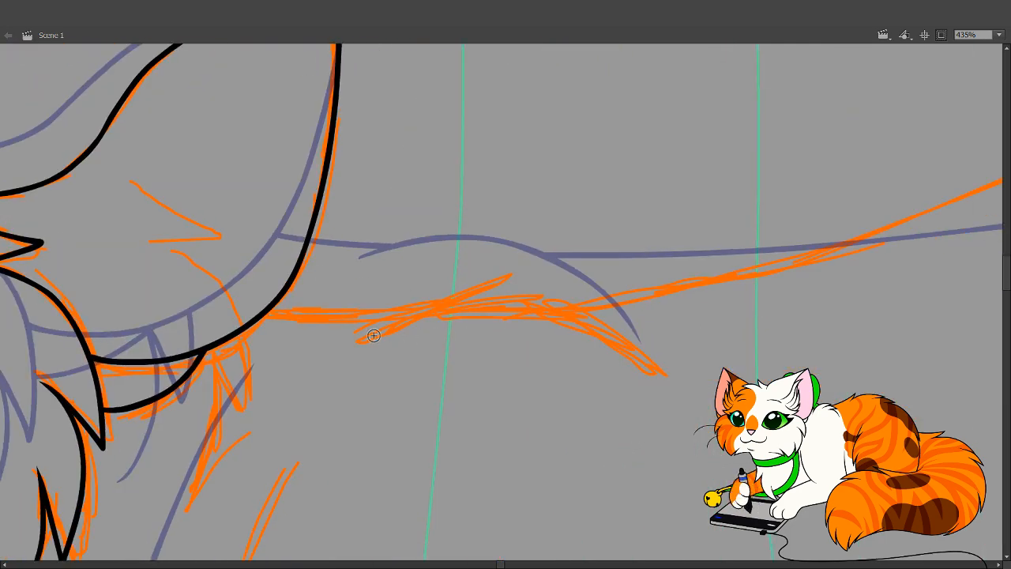
drag(361, 342, 504, 294)
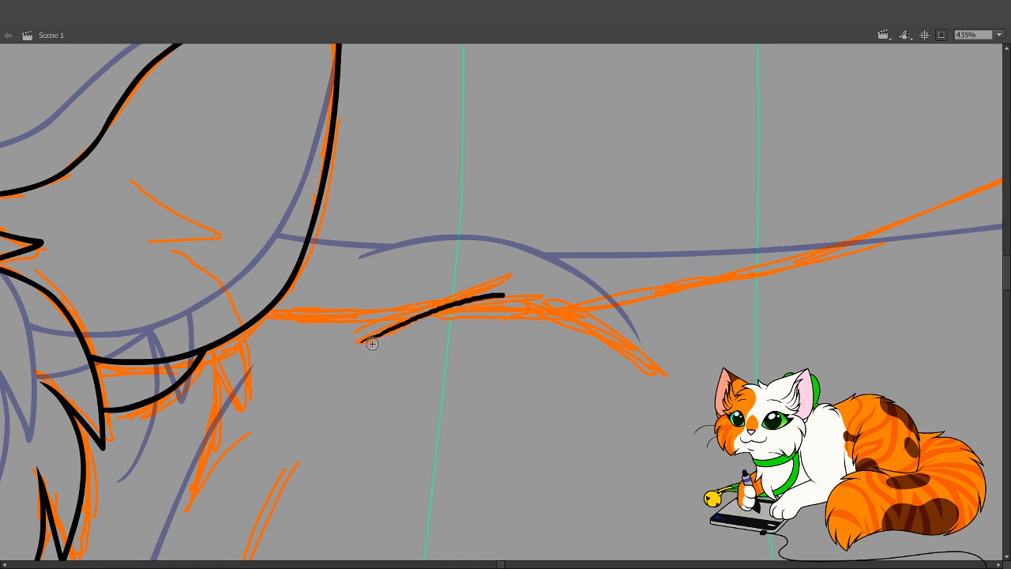
key(ctrl+z)
drag(357, 344, 500, 305)
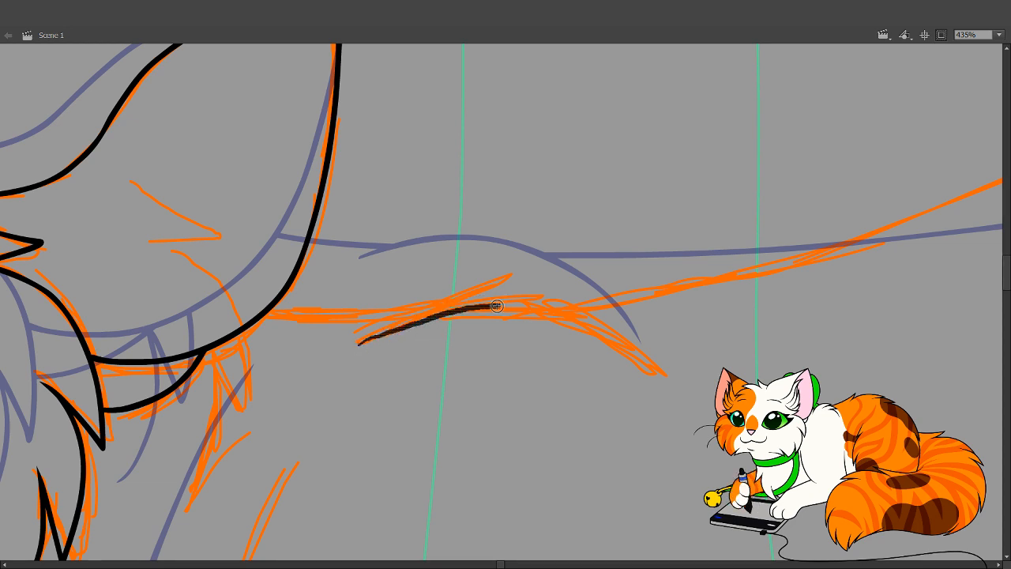
key(ctrl+z)
mouse_move(357, 344)
mouse_down()
mouse_move(428, 309)
mouse_move(498, 299)
mouse_up()
key(ctrl+z)
mouse_move(356, 348)
mouse_down()
mouse_move(419, 315)
mouse_move(484, 301)
mouse_up()
key(ctrl+z)
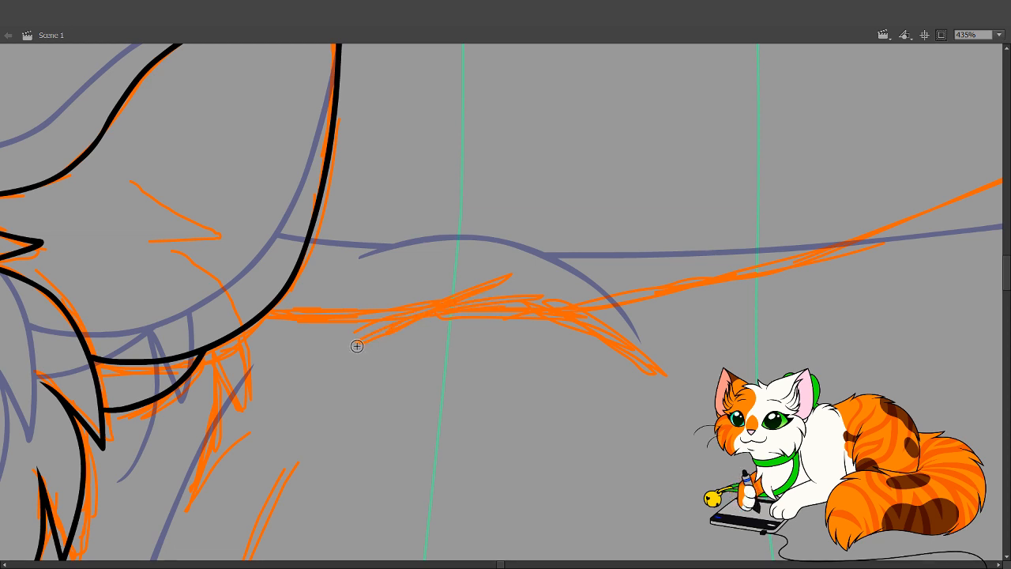
drag(356, 344, 482, 295)
key(ctrl+z)
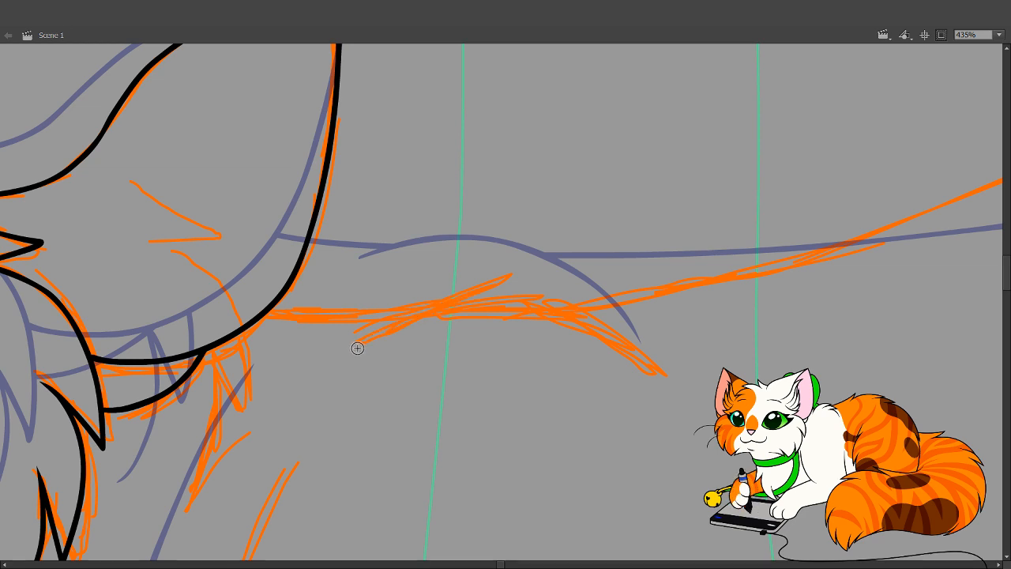
Ink the arched body line beside the ear in black over the orange sketch and smooth its tapered left end
mouse_move(356, 345)
mouse_down()
mouse_move(475, 304)
mouse_move(535, 304)
mouse_move(632, 347)
mouse_move(668, 383)
mouse_up()
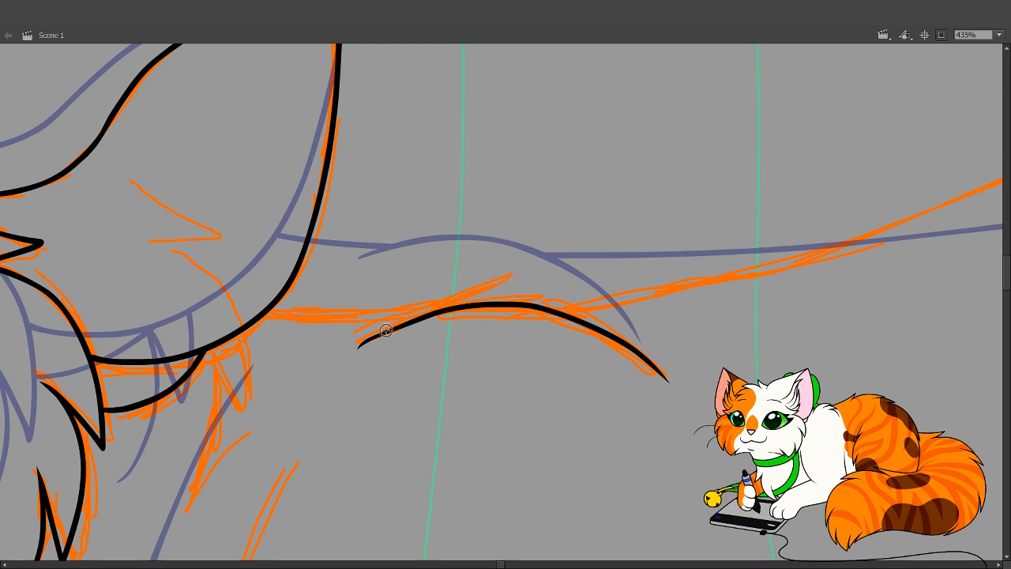
mouse_move(365, 345)
mouse_down()
mouse_move(338, 346)
mouse_move(340, 404)
mouse_up()
key(ctrl+z)
mouse_move(373, 341)
mouse_down()
mouse_move(360, 354)
mouse_move(365, 343)
mouse_up()
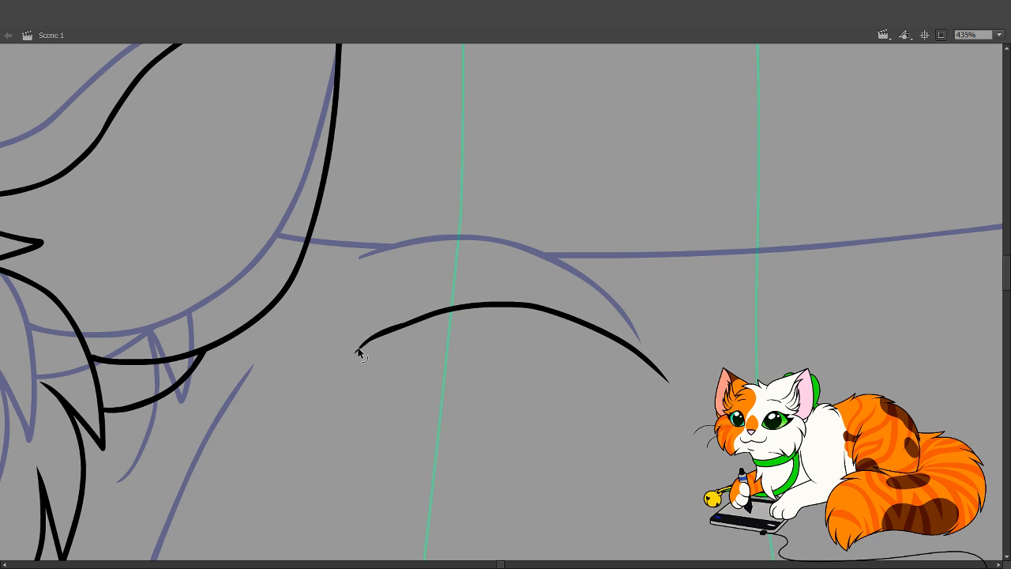
drag(358, 353, 364, 350)
drag(382, 335, 380, 332)
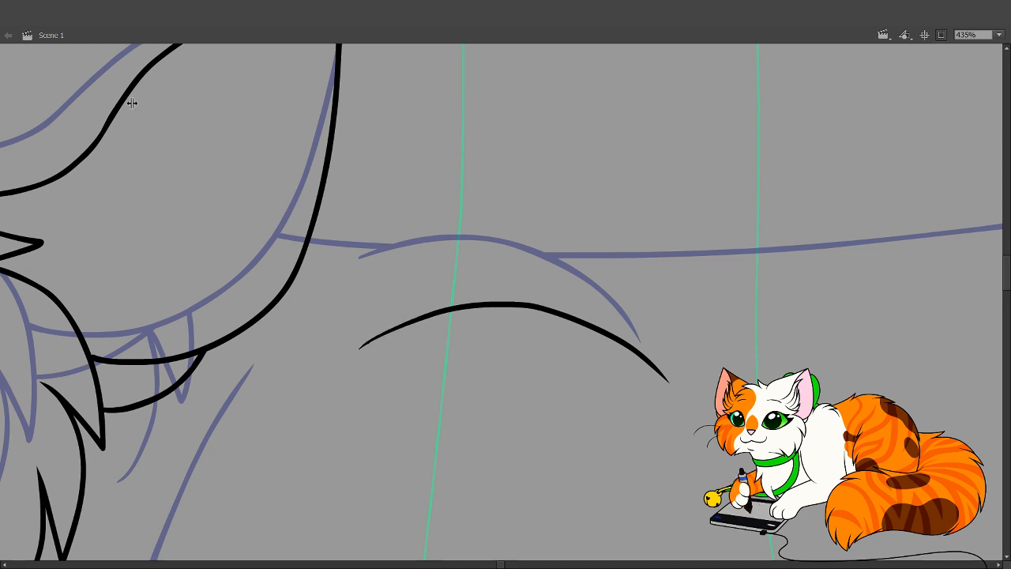
mouse_move(339, 349)
mouse_down()
mouse_move(561, 428)
mouse_move(554, 449)
mouse_up()
mouse_move(296, 340)
mouse_down()
mouse_move(416, 424)
mouse_move(443, 461)
mouse_up()
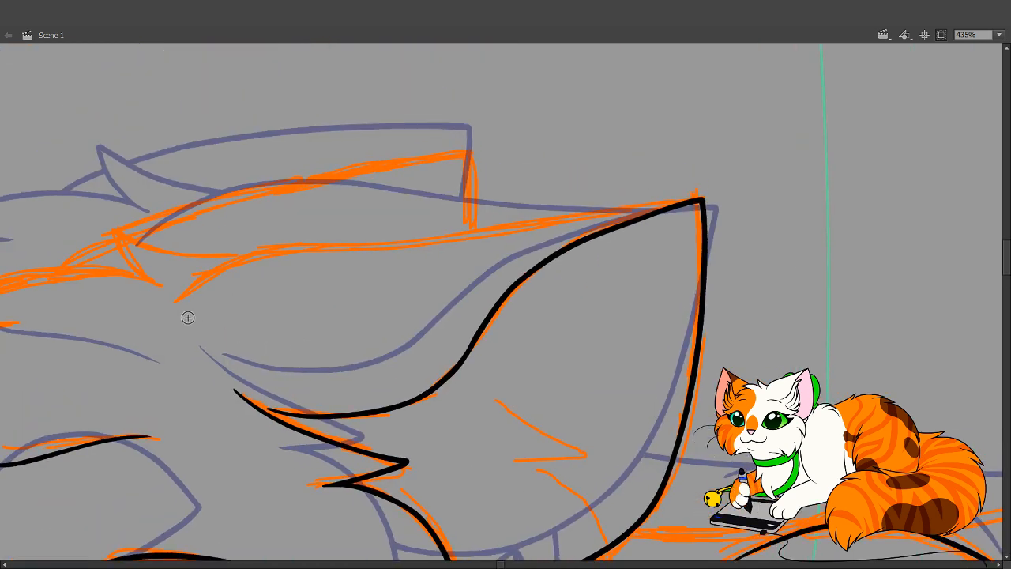
drag(172, 320, 228, 270)
key(ctrl+z)
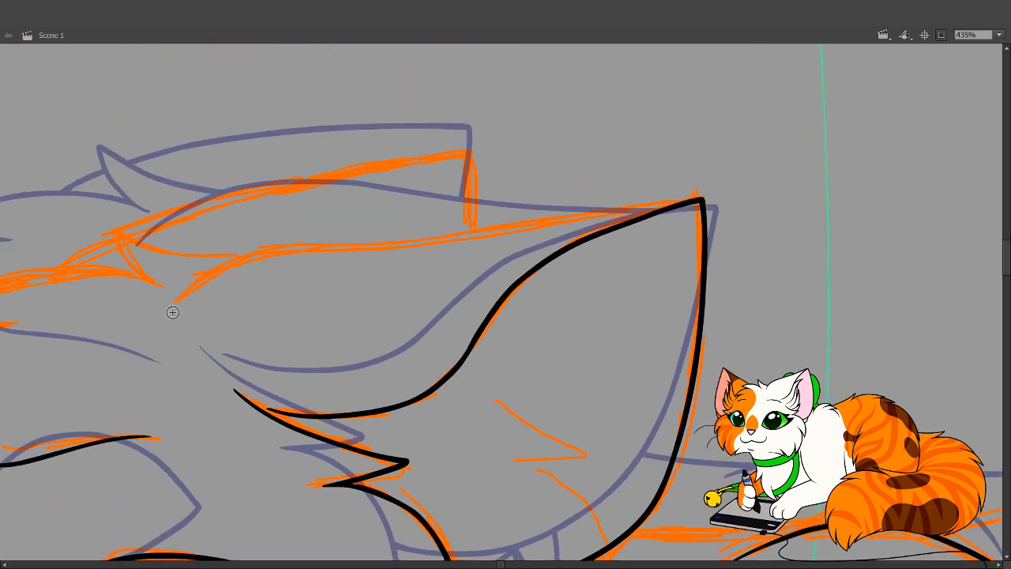
drag(172, 310, 208, 280)
drag(264, 257, 384, 249)
key(ctrl+z)
mouse_move(172, 309)
mouse_down()
mouse_move(232, 261)
mouse_move(305, 243)
mouse_up()
key(ctrl+z)
Ink the near ear's upper edge in black from its base on the head to the ear tip
mouse_move(171, 307)
mouse_down()
mouse_move(271, 252)
mouse_move(340, 246)
mouse_up()
drag(458, 245, 542, 235)
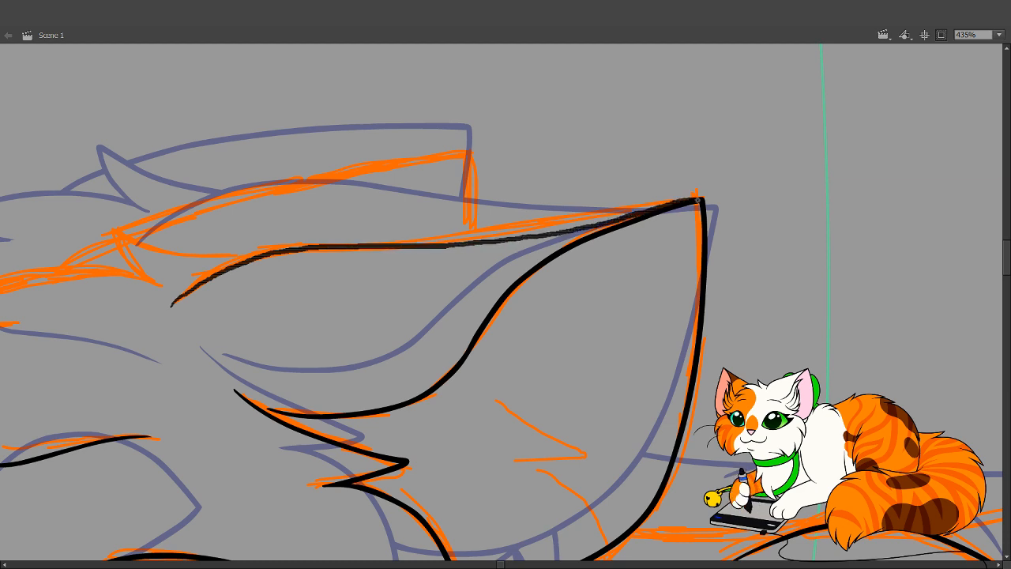
drag(699, 201, 701, 199)
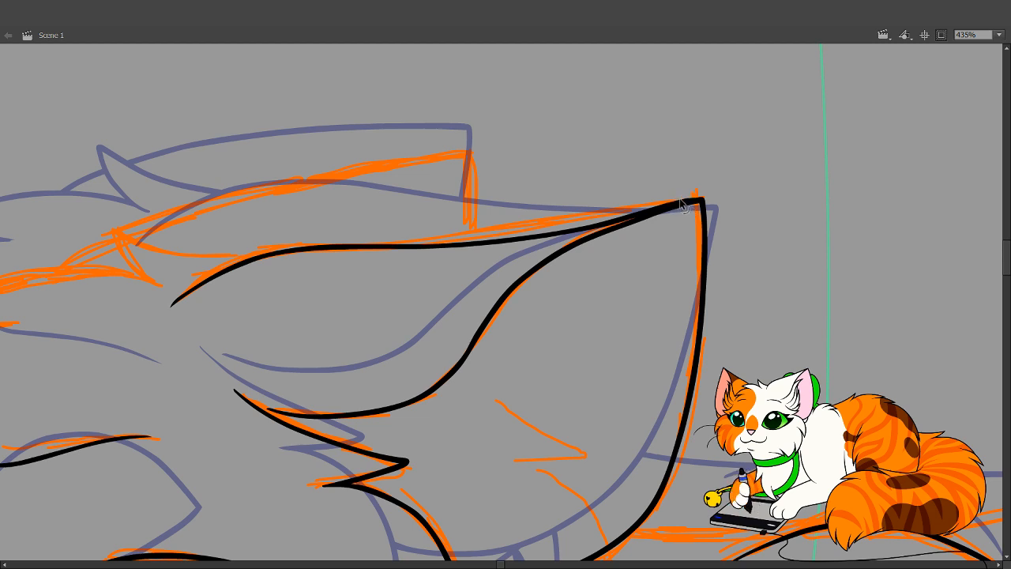
Bend the ear's upper line closer to the orange sketch near the tip and hide the sketch
drag(611, 222, 542, 235)
mouse_move(449, 241)
mouse_down()
mouse_move(458, 240)
mouse_move(443, 244)
mouse_up()
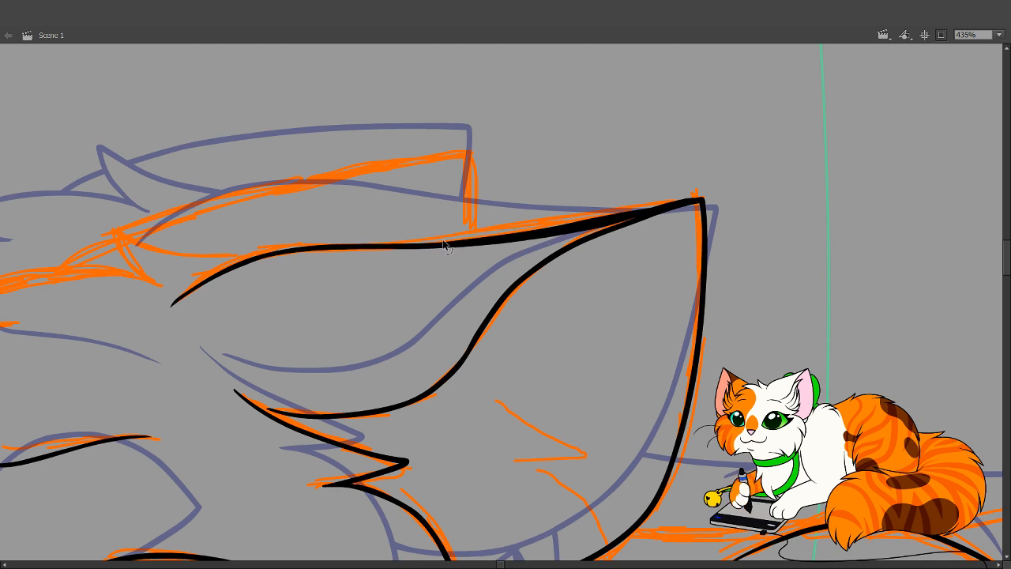
mouse_move(568, 234)
mouse_down()
mouse_move(549, 230)
mouse_move(556, 233)
mouse_up()
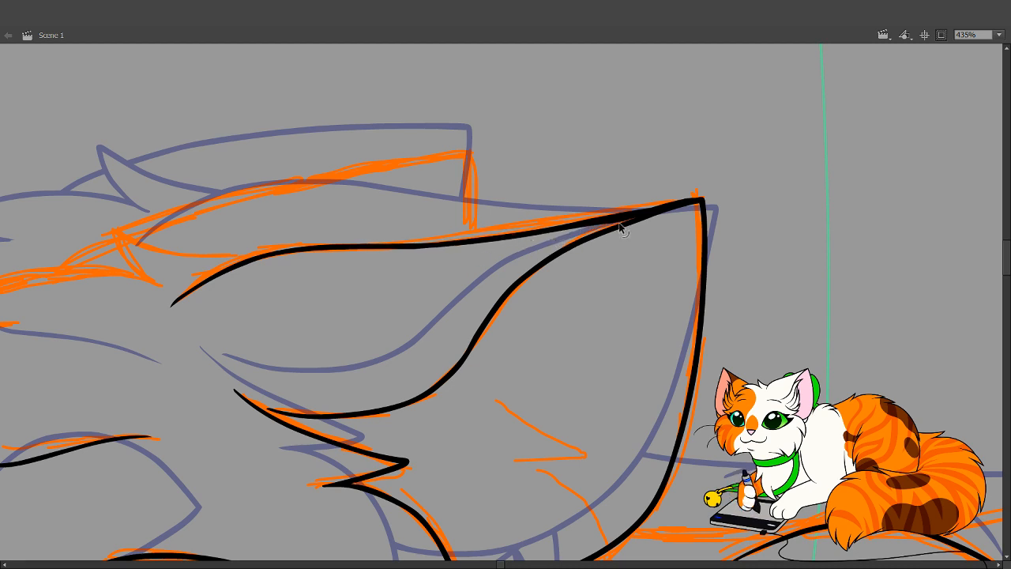
mouse_move(620, 221)
mouse_down()
mouse_move(608, 224)
mouse_move(620, 215)
mouse_up()
click(273, 142)
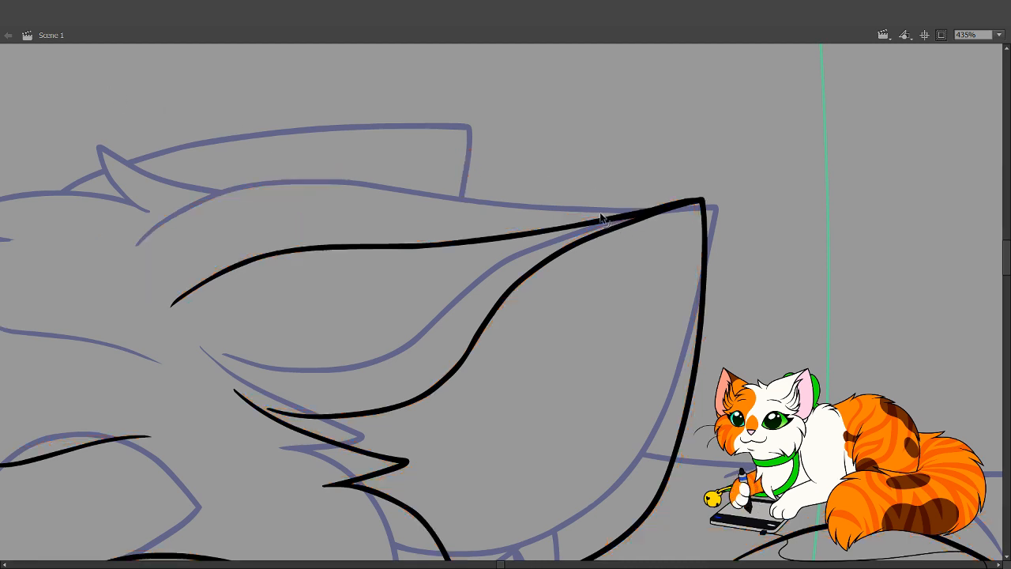
drag(600, 214, 694, 251)
key(ctrl+z)
key(ctrl+z)
key(ctrl+z)
Smooth the middle section of the ear's upper line with small curve adjustments
key(z)
key(v)
mouse_move(473, 268)
mouse_down()
mouse_move(491, 253)
mouse_move(453, 264)
mouse_up()
key(z)
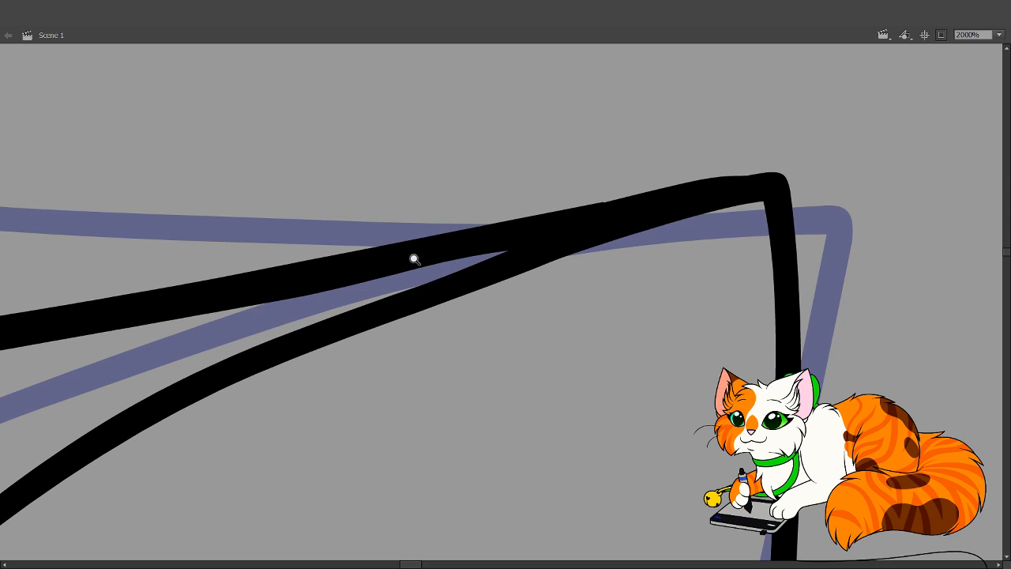
key(space)
drag(329, 290, 512, 278)
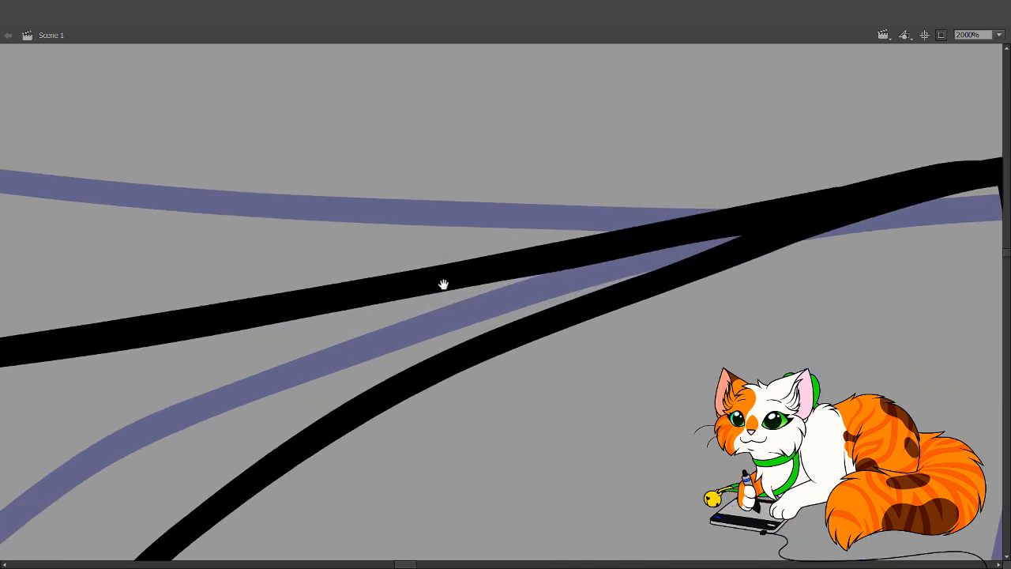
alt+click(573, 308)
alt+click(505, 312)
alt+click(489, 308)
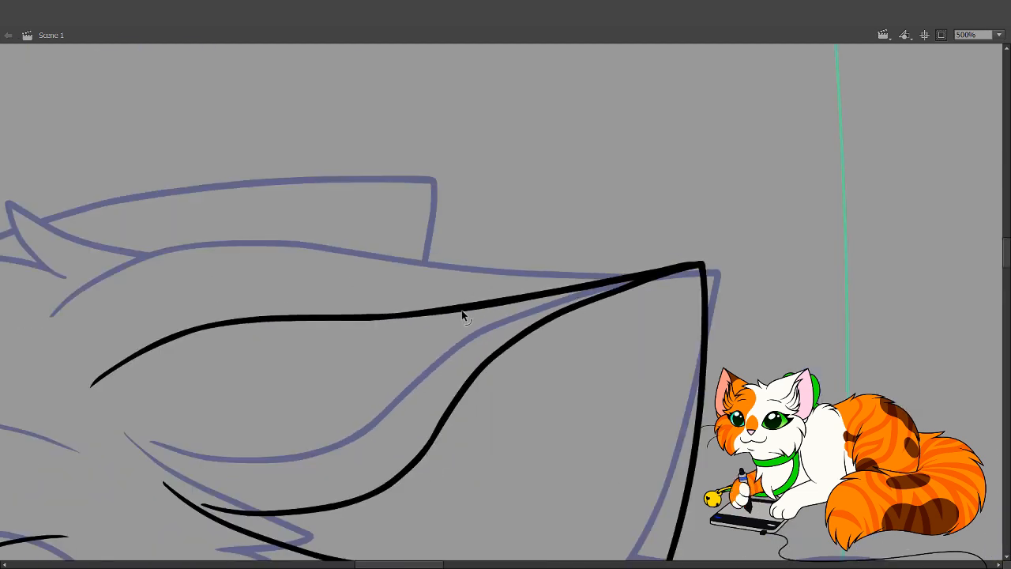
drag(461, 310, 458, 308)
drag(397, 315, 381, 314)
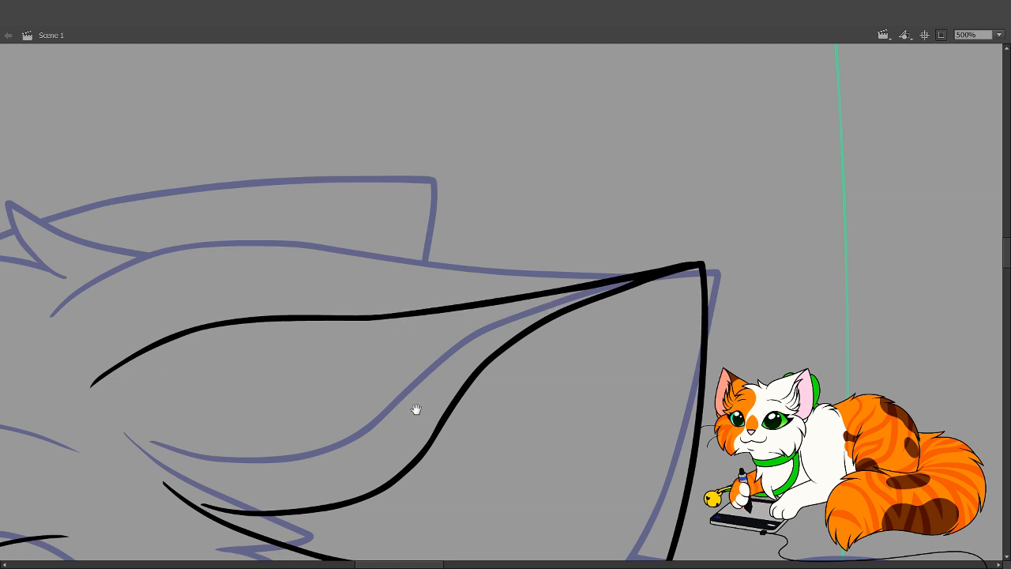
Show the orange sketch again and reshape the base half of the ear's upper line to follow it
drag(416, 409, 516, 295)
drag(399, 261, 521, 300)
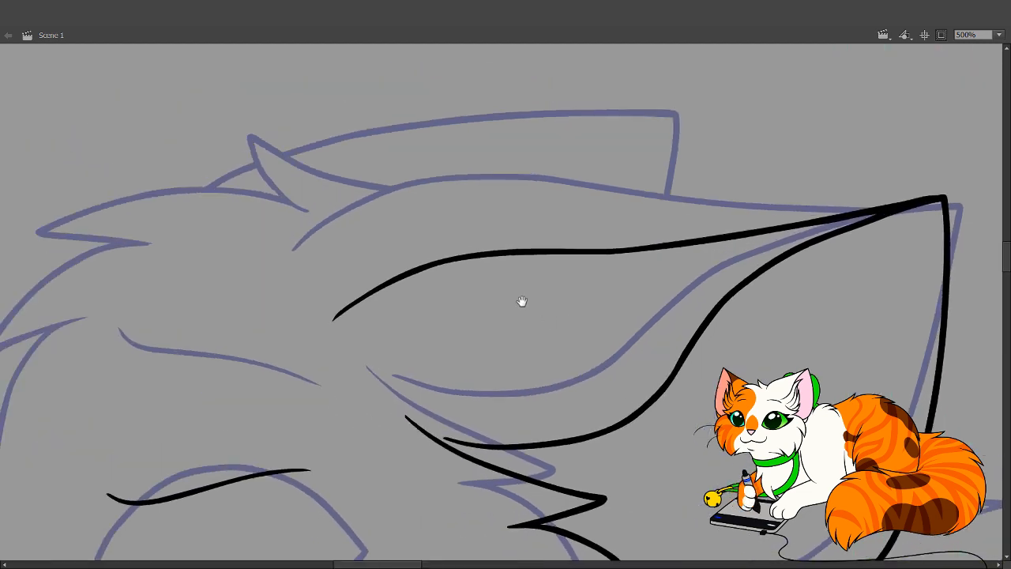
click(168, 107)
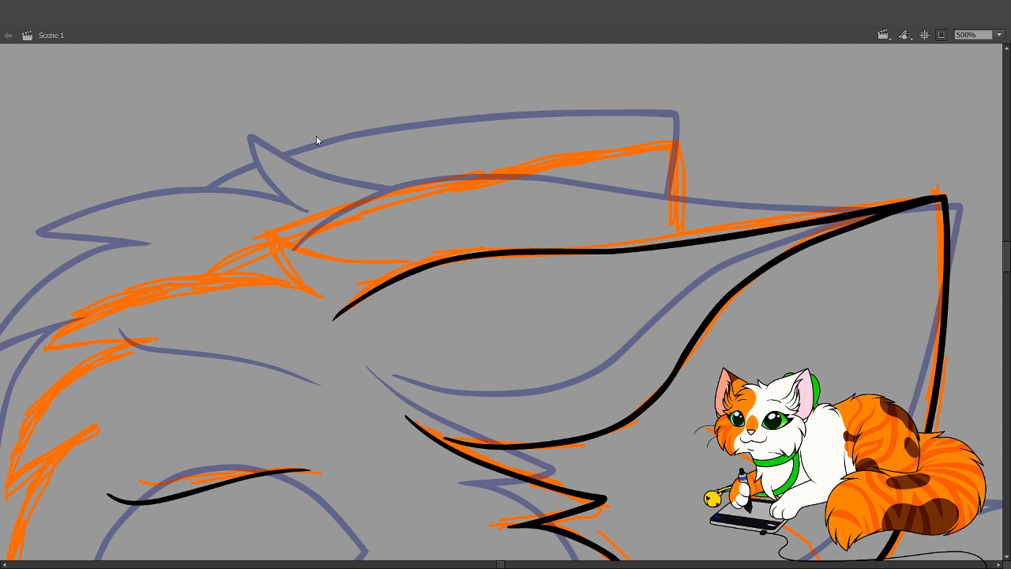
drag(538, 246, 544, 244)
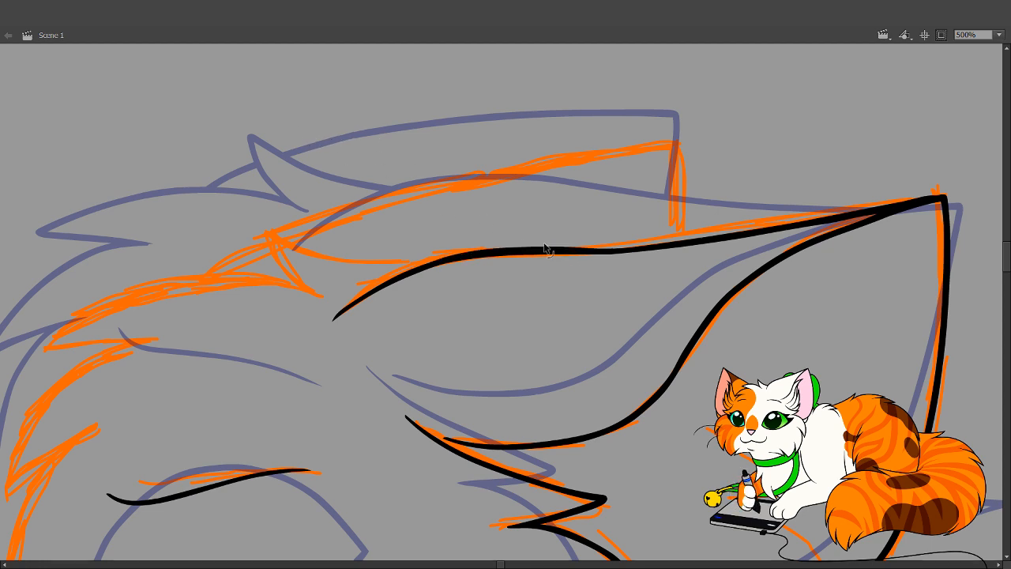
drag(626, 248, 583, 251)
drag(515, 255, 508, 252)
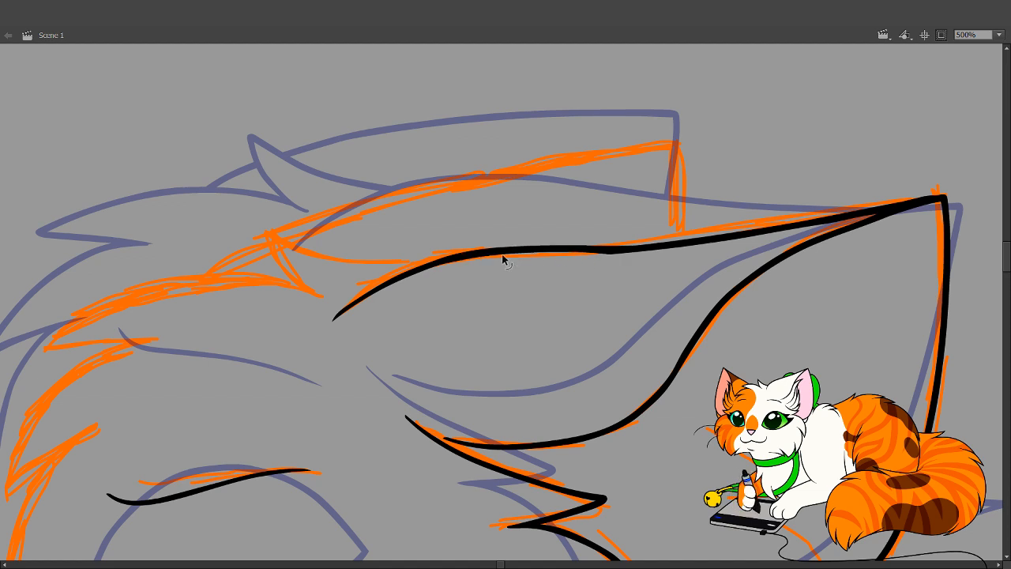
mouse_move(620, 253)
mouse_down()
mouse_move(609, 255)
mouse_move(626, 253)
mouse_up()
click(109, 92)
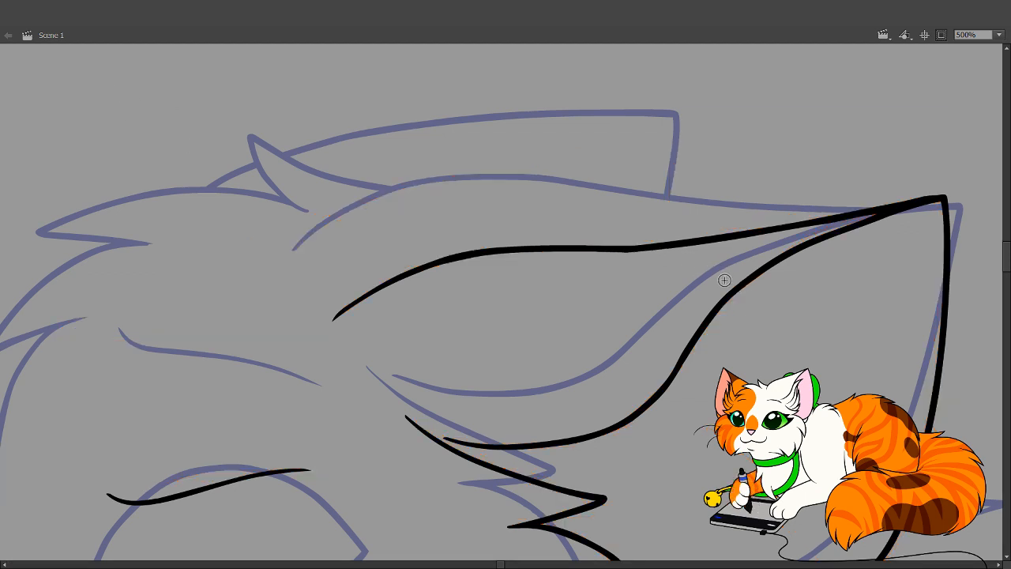
click(109, 91)
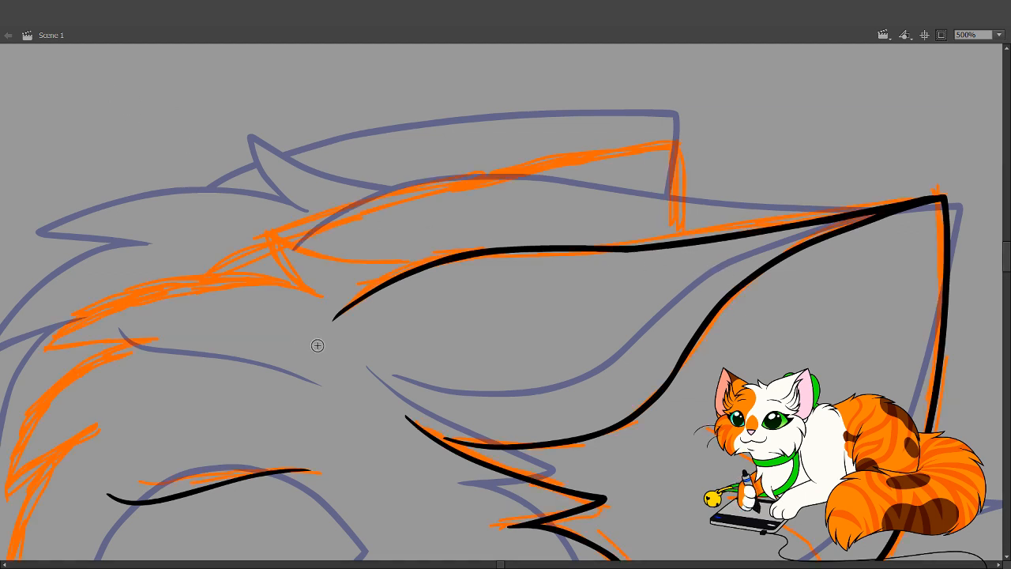
Ink the pointed hair tuft at the ear's base, joining its upper edge to the ear line
key(space)
drag(380, 349, 569, 372)
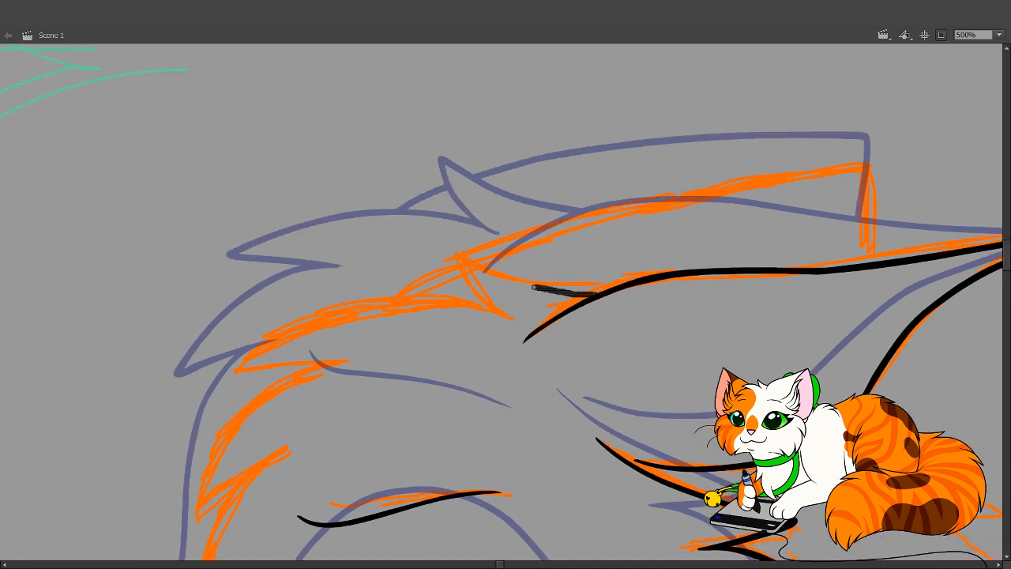
mouse_move(503, 319)
mouse_down()
mouse_move(441, 263)
mouse_move(500, 285)
mouse_up()
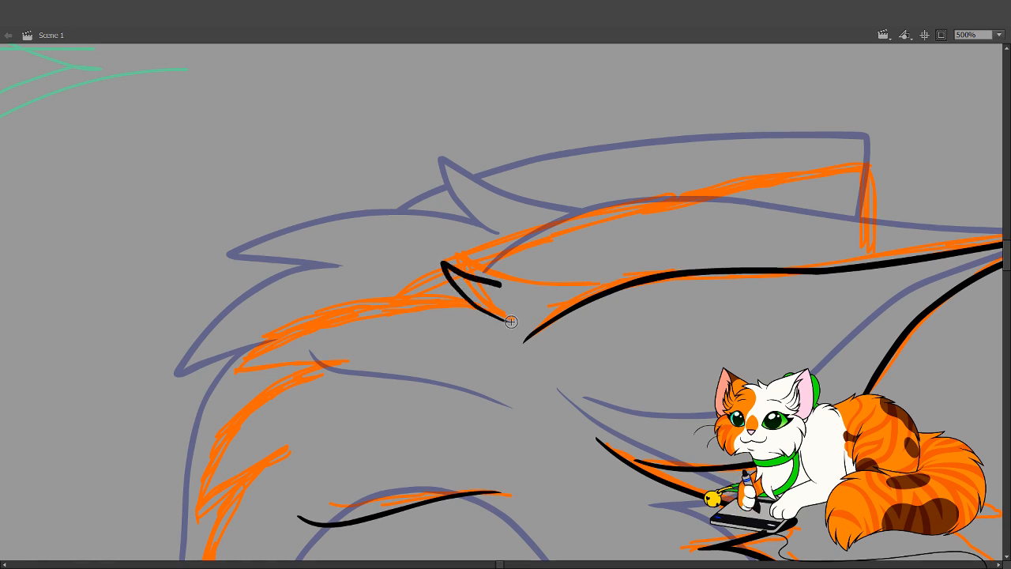
key(ctrl+z)
mouse_move(509, 321)
mouse_down()
mouse_move(470, 292)
mouse_move(453, 254)
mouse_move(486, 272)
mouse_move(595, 293)
mouse_up()
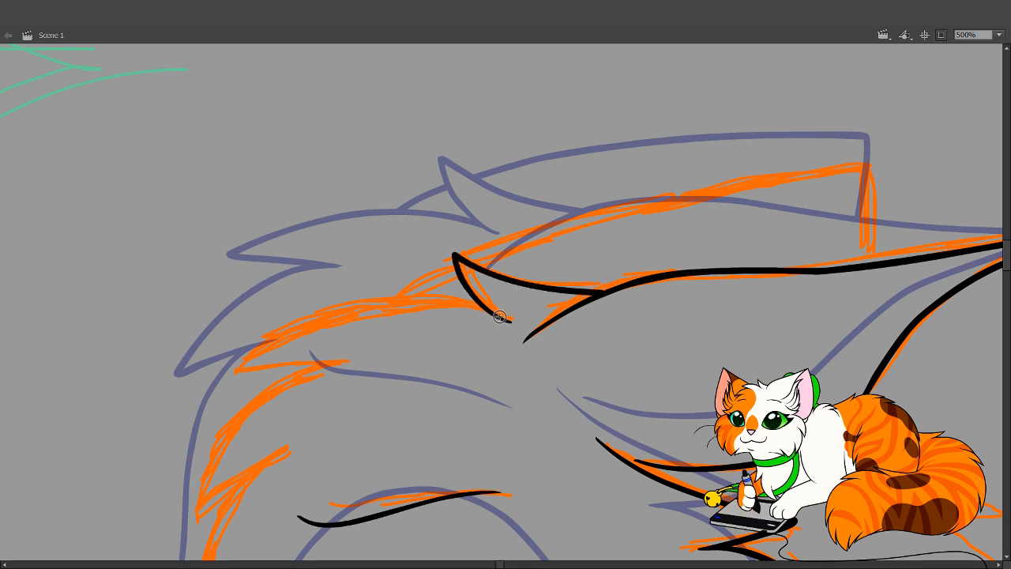
drag(509, 320, 406, 293)
key(ctrl+z)
mouse_move(509, 320)
mouse_down()
mouse_move(369, 308)
mouse_move(268, 339)
mouse_up()
key(ctrl+z)
mouse_move(509, 320)
mouse_down()
mouse_move(483, 312)
mouse_move(311, 335)
mouse_up()
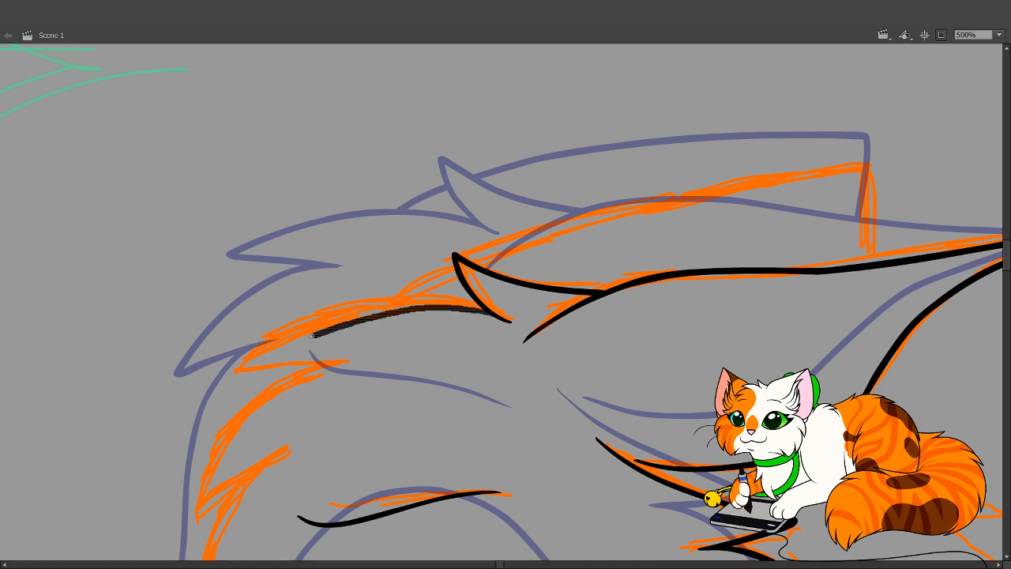
key(ctrl+z)
Ink the top hair lock from the tuft's lower end along the head to a point and back inward
mouse_move(510, 320)
mouse_down()
mouse_move(340, 312)
mouse_move(223, 378)
mouse_up()
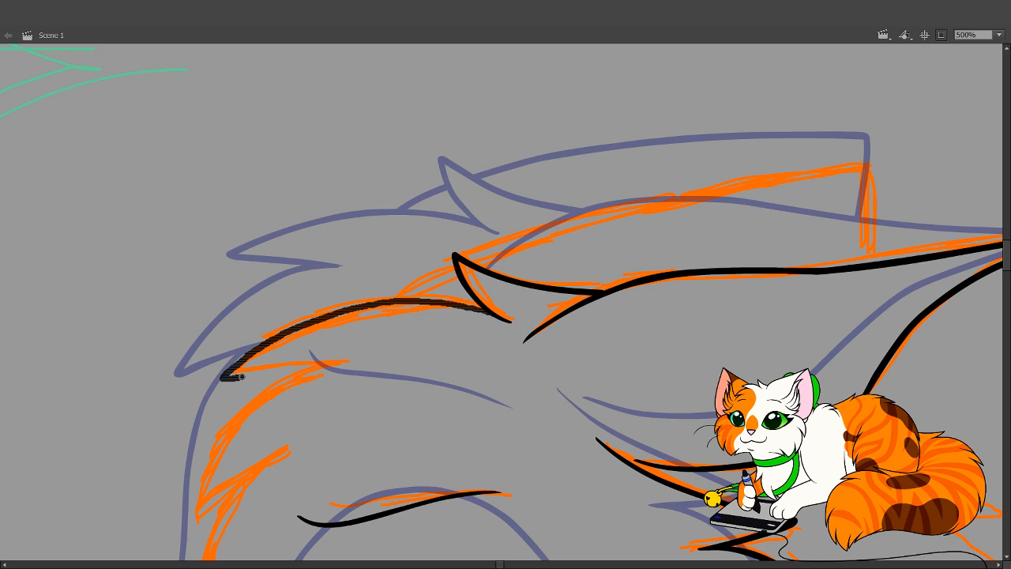
drag(242, 377, 347, 366)
mouse_move(326, 372)
mouse_down()
mouse_move(422, 247)
mouse_move(304, 336)
mouse_move(265, 392)
mouse_up()
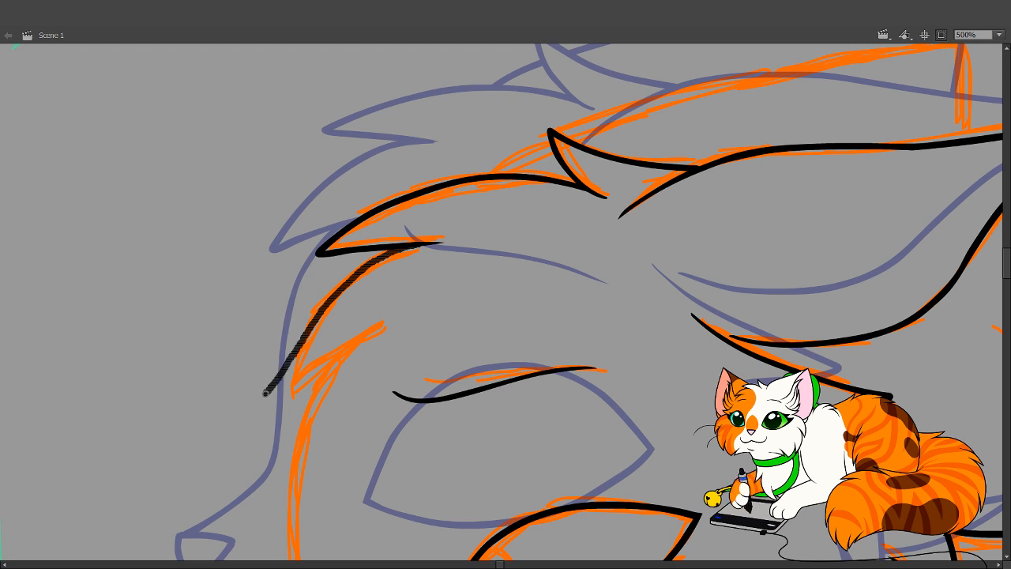
key(ctrl+z)
mouse_move(418, 246)
mouse_down()
mouse_move(329, 304)
mouse_move(268, 392)
mouse_move(277, 397)
mouse_up()
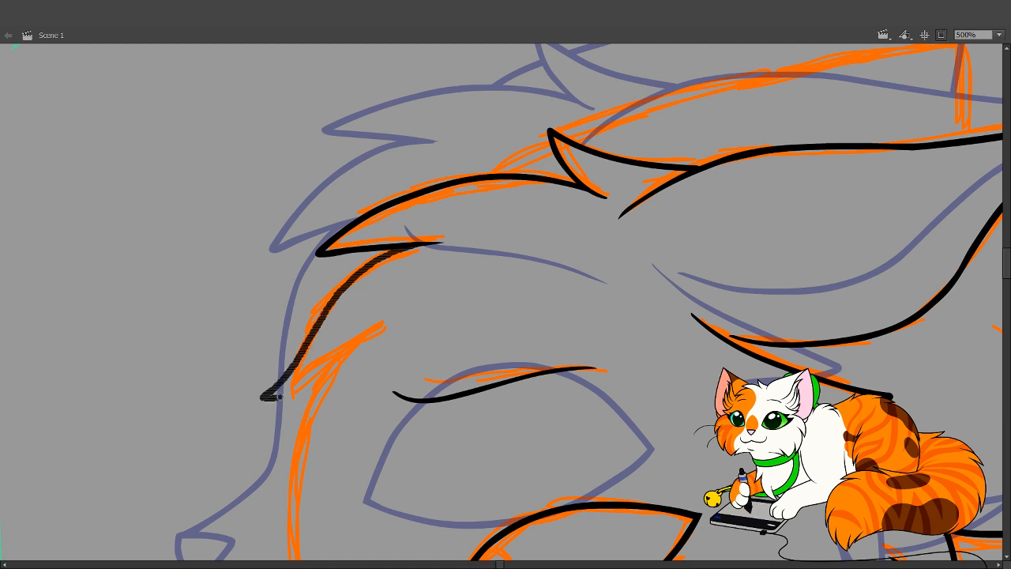
drag(278, 397, 359, 361)
mouse_move(548, 260)
mouse_down()
mouse_move(467, 363)
mouse_move(482, 211)
mouse_up()
drag(483, 210, 504, 408)
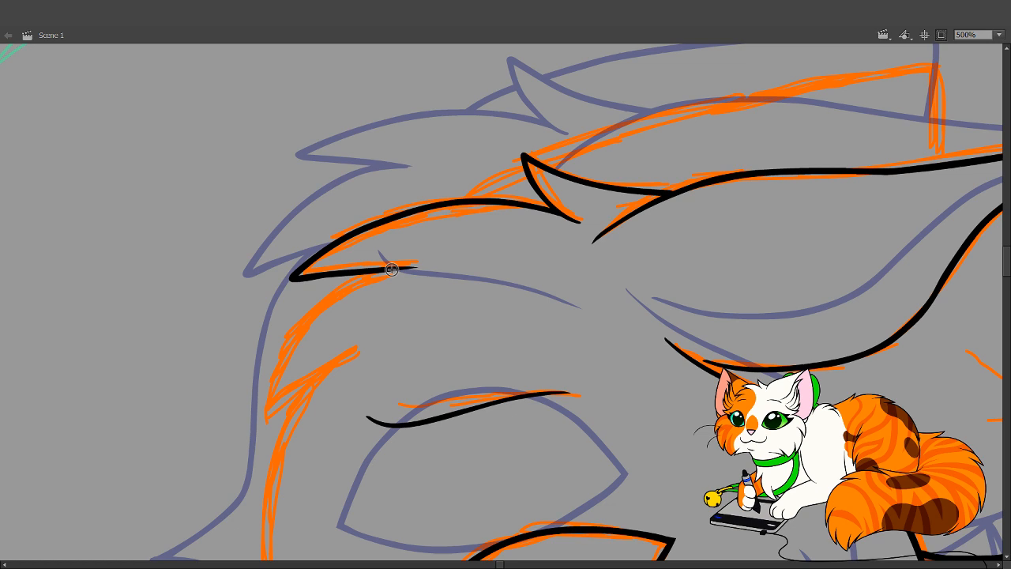
Ink the forehead hair lock from beneath the top lock down to a point and back, and refine its outer curve
mouse_move(393, 270)
mouse_down()
mouse_move(291, 344)
mouse_move(254, 422)
mouse_move(318, 378)
mouse_move(337, 385)
mouse_move(330, 383)
mouse_up()
key(v)
key(b)
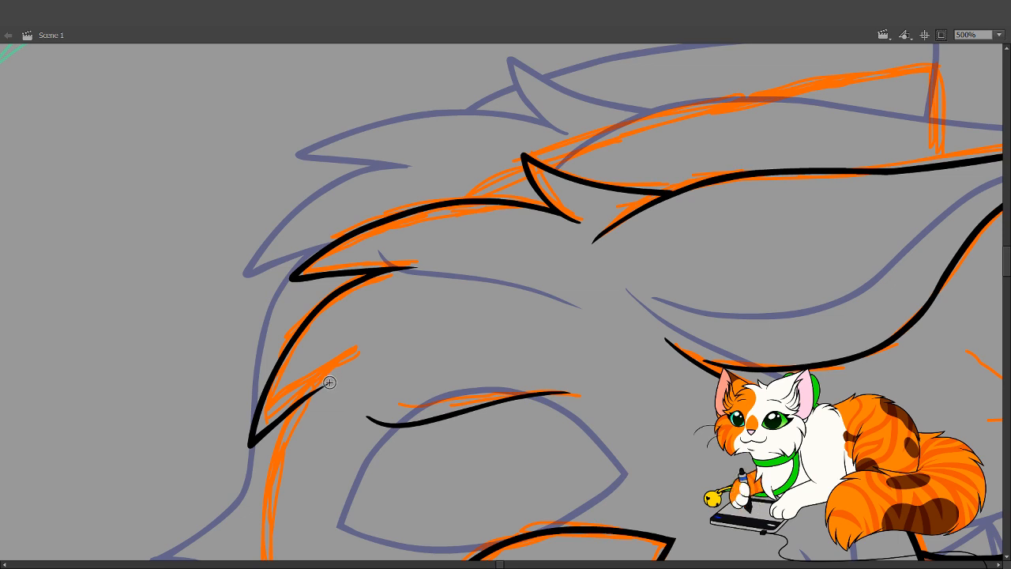
drag(455, 345, 451, 430)
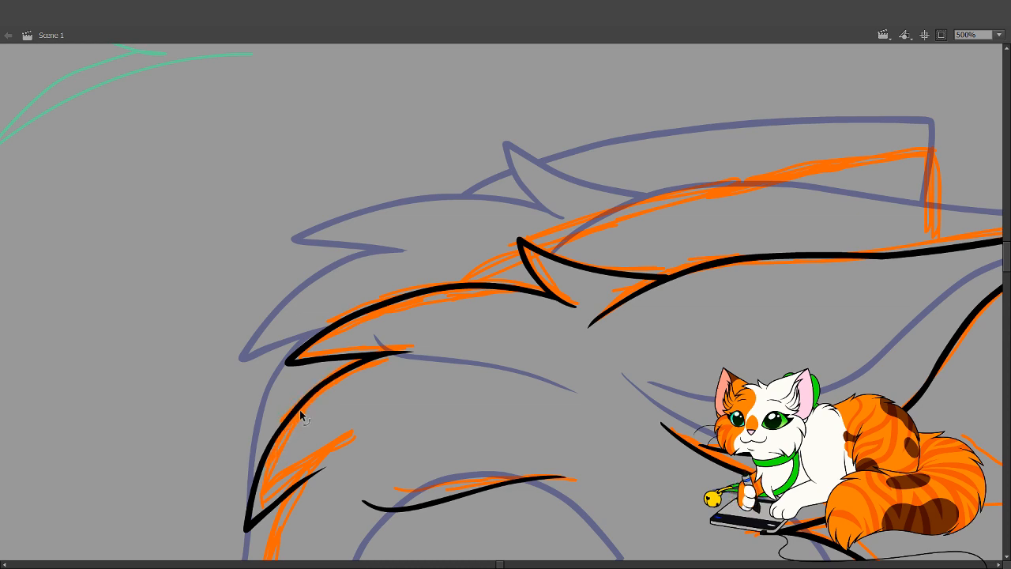
drag(269, 466, 264, 454)
Draw the far ear's outline in white from the top hair lock to the ear tip and down to the near ear
drag(516, 371, 408, 460)
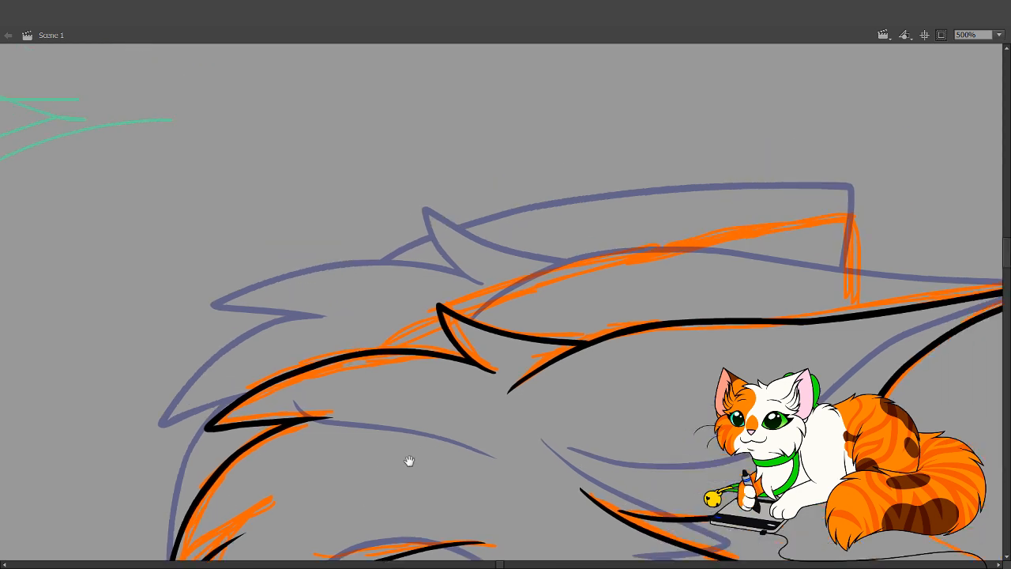
drag(459, 440, 284, 511)
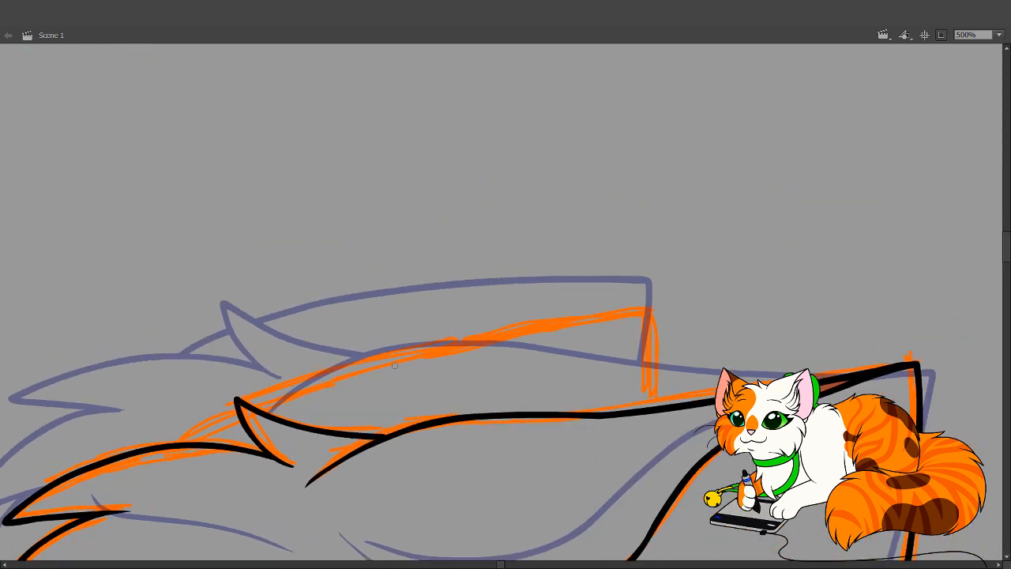
mouse_move(163, 460)
mouse_down()
mouse_move(195, 432)
mouse_move(320, 380)
mouse_move(648, 300)
mouse_move(656, 401)
mouse_up()
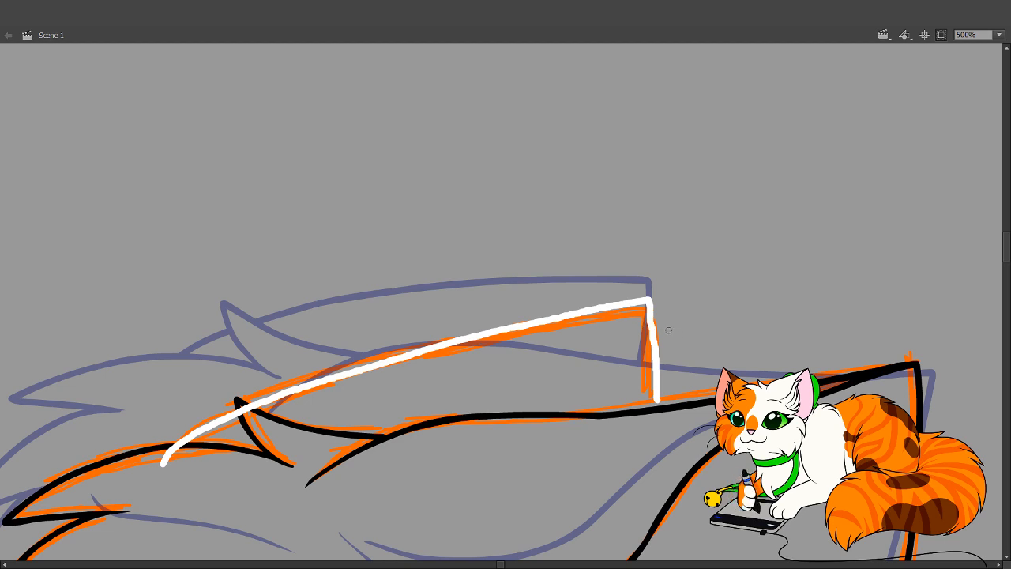
Close the white far-ear outline across the head and delete its segments that overlap the hair and near ear
mouse_move(666, 338)
mouse_down()
mouse_move(638, 324)
mouse_move(657, 360)
mouse_move(652, 346)
mouse_move(636, 447)
mouse_move(438, 506)
mouse_move(259, 504)
mouse_move(160, 462)
mouse_move(255, 476)
mouse_move(309, 466)
mouse_move(293, 438)
mouse_move(241, 406)
mouse_up()
key(Delete)
click(654, 356)
key(Delete)
key(b)
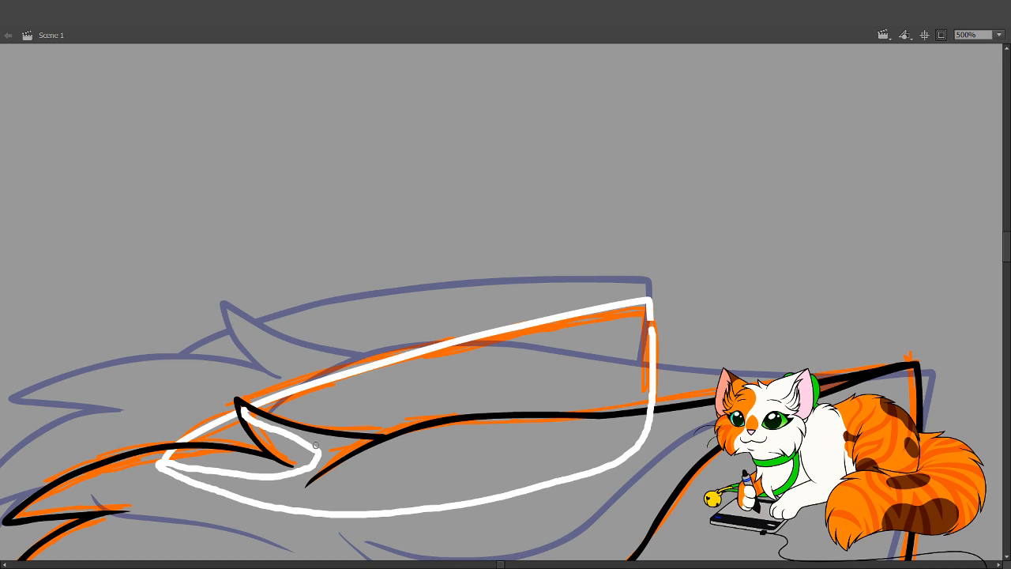
key(v)
click(315, 446)
key(Delete)
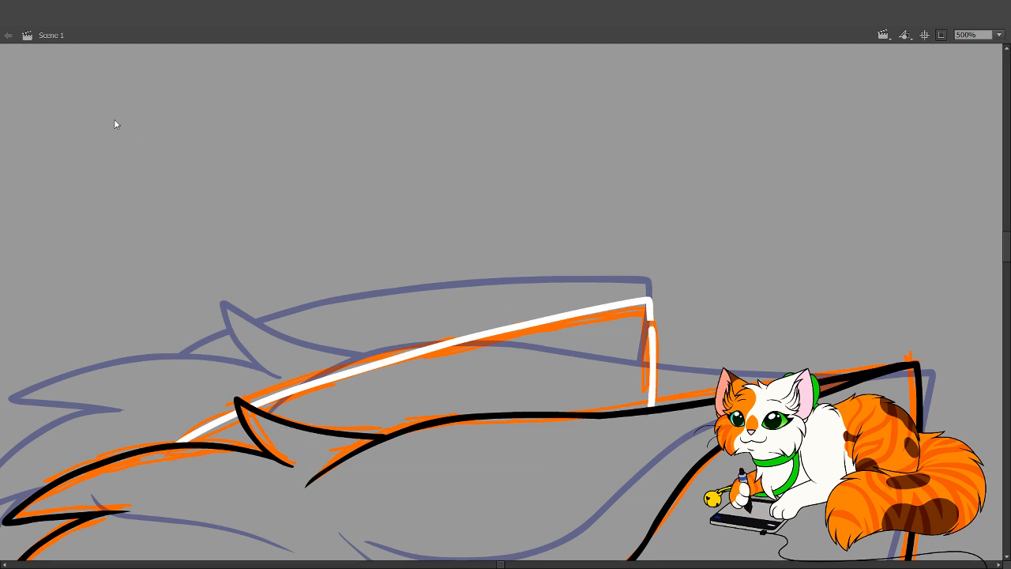
click(130, 98)
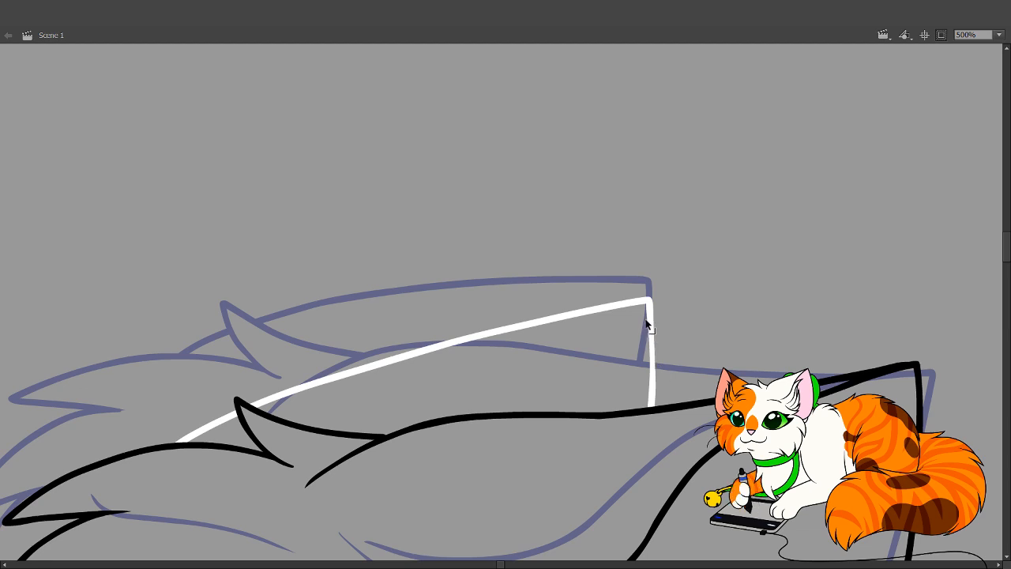
key(v)
drag(648, 334, 629, 341)
key(ctrl+z)
click(658, 332)
key(ctrl+z)
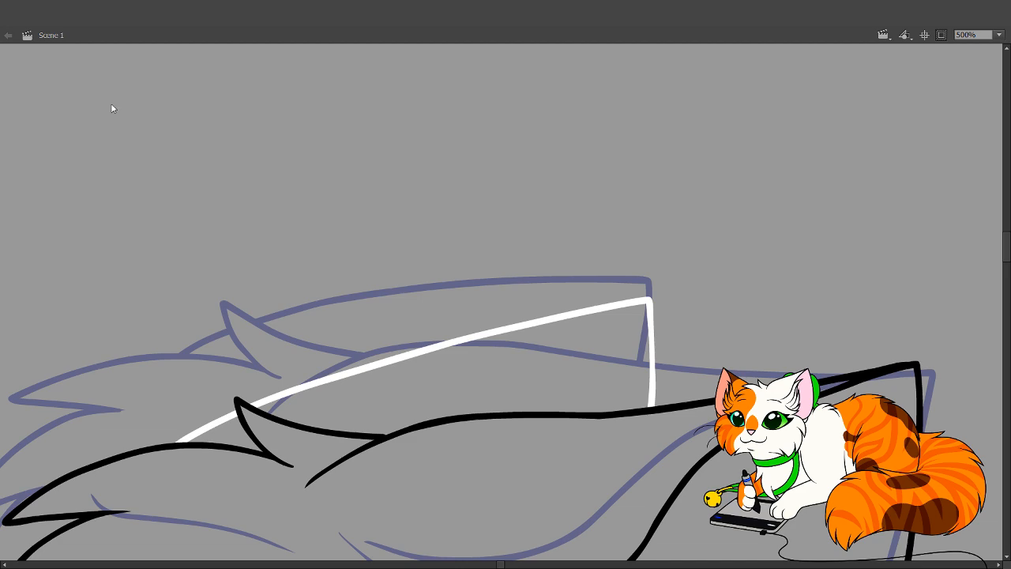
Draw the nose as a closed white triangle over the rough sketch at the tip of the muzzle
scroll(584, 376, down, 15)
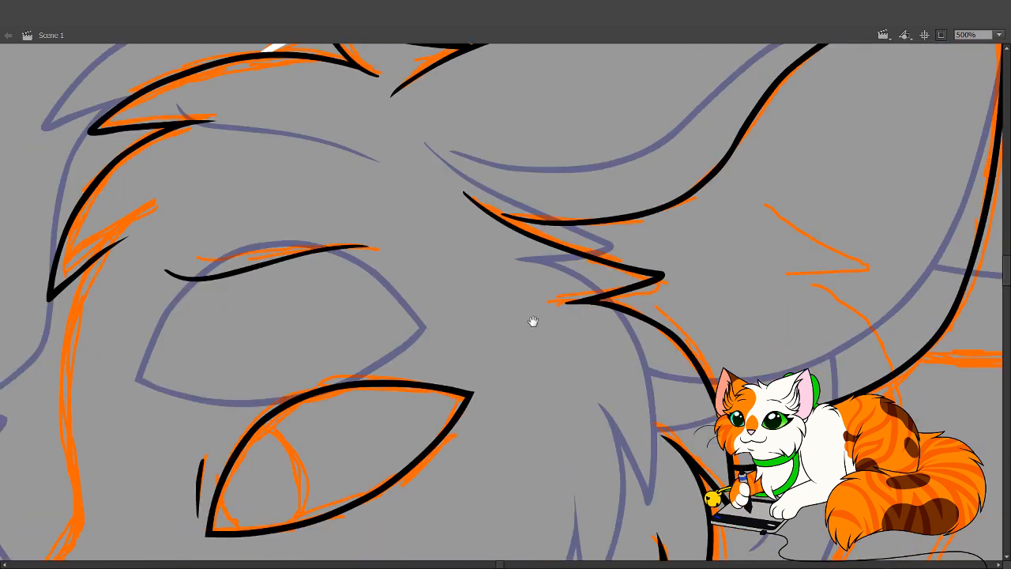
drag(644, 196, 715, 123)
drag(532, 289, 666, 367)
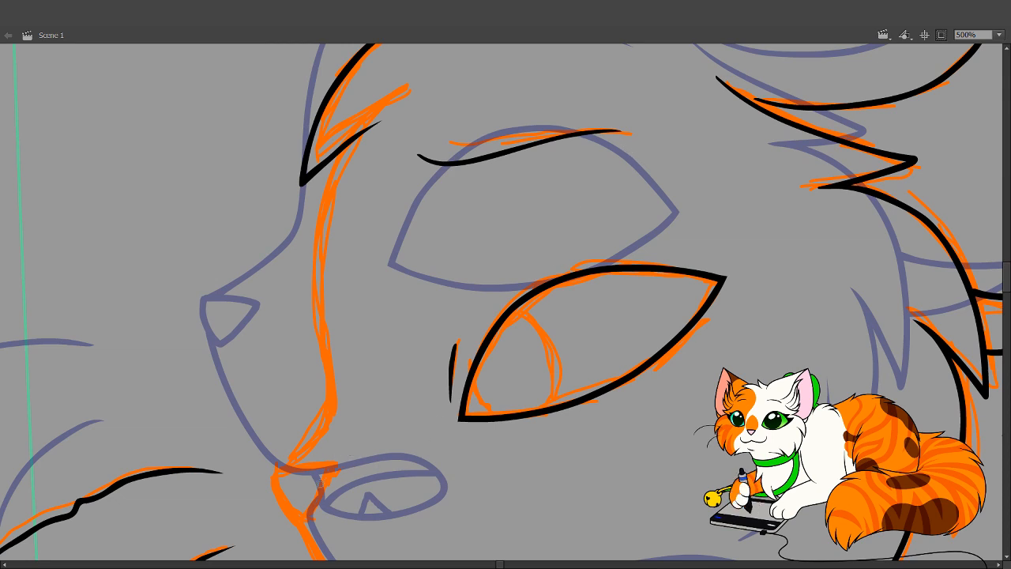
mouse_move(301, 515)
mouse_down()
mouse_move(276, 472)
mouse_move(337, 469)
mouse_up()
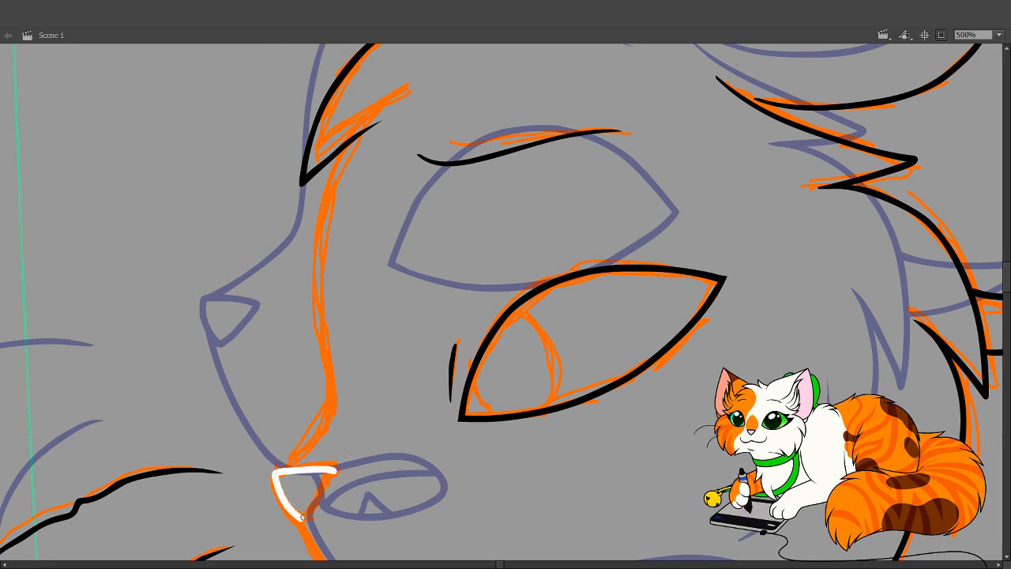
drag(301, 518, 336, 469)
key(ctrl+z)
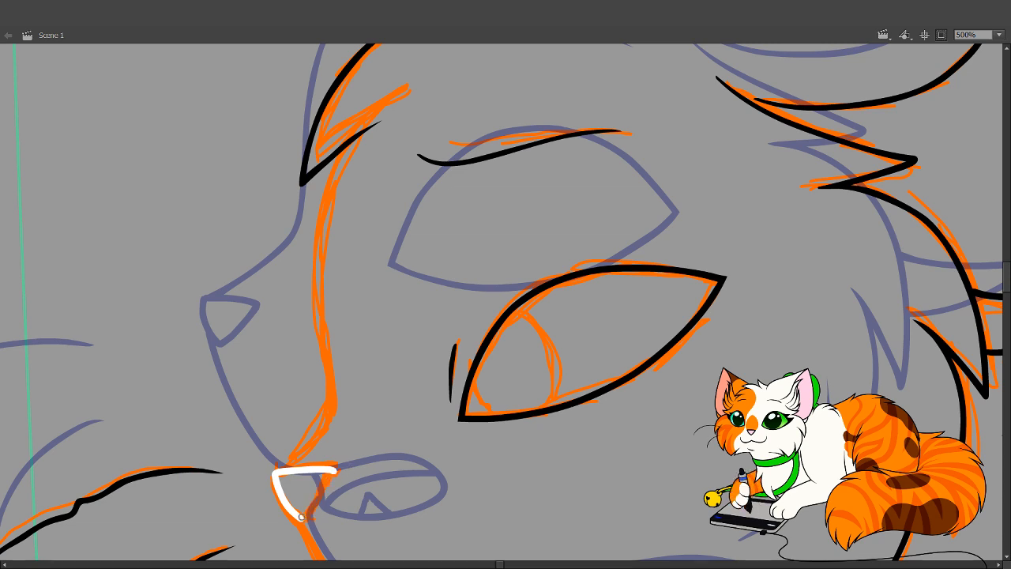
drag(302, 518, 336, 469)
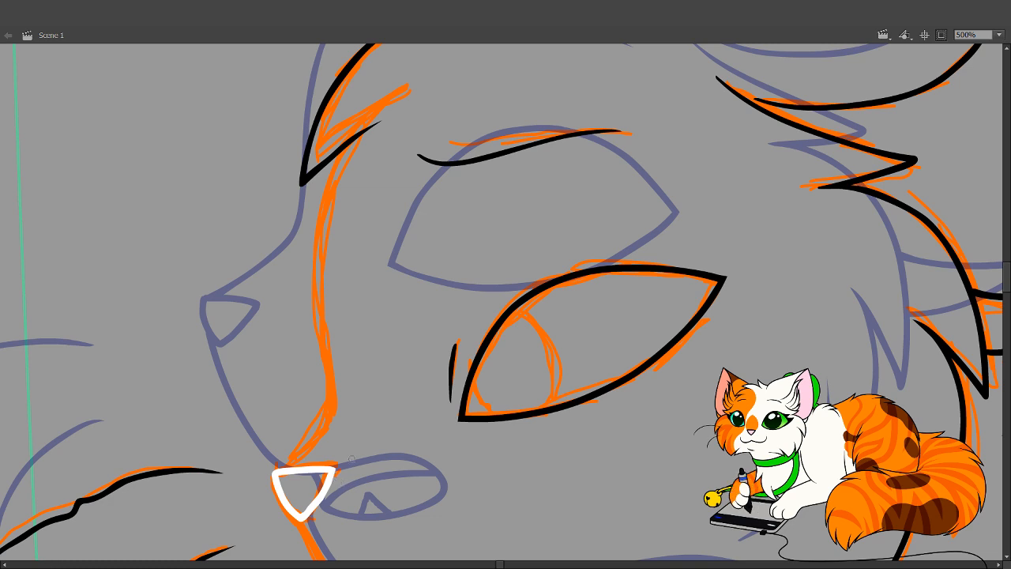
Ink the face profile in black from the forehead hair lock to the nose, continuing below it along the upper lip and around the mouth corner
key(space)
drag(395, 384, 439, 433)
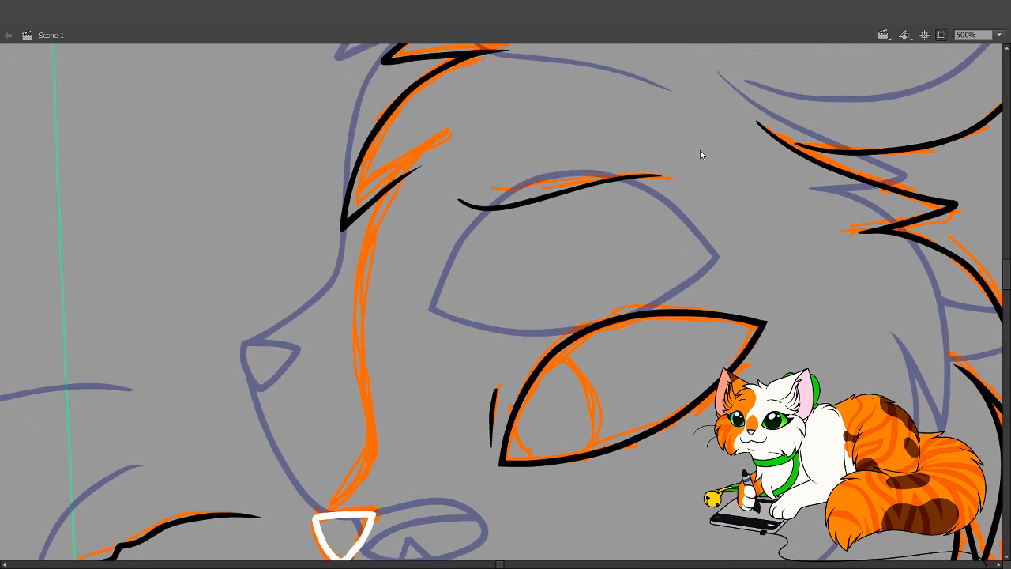
mouse_move(392, 186)
mouse_down()
mouse_move(360, 255)
mouse_move(353, 312)
mouse_move(373, 445)
mouse_move(368, 467)
mouse_move(318, 516)
mouse_up()
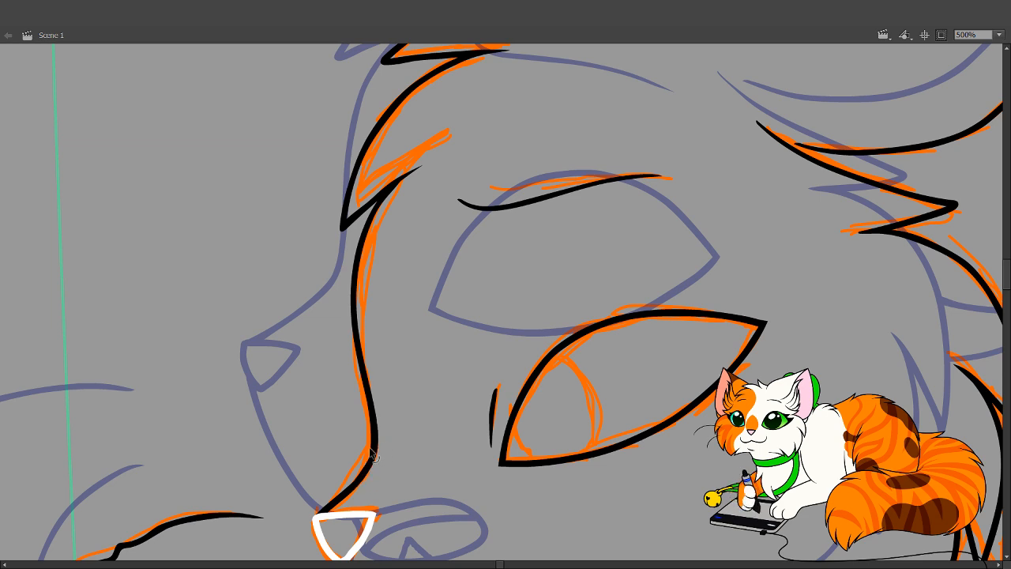
drag(438, 494, 336, 329)
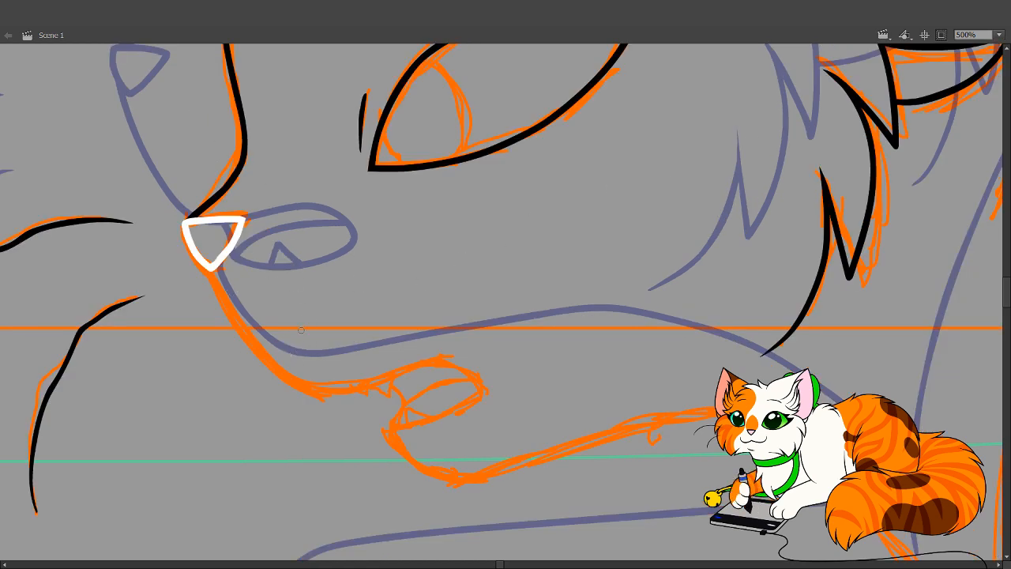
mouse_move(198, 258)
mouse_down()
mouse_move(251, 343)
mouse_move(305, 390)
mouse_move(339, 393)
mouse_move(444, 357)
mouse_move(479, 380)
mouse_move(483, 393)
mouse_move(449, 420)
mouse_move(386, 431)
mouse_up()
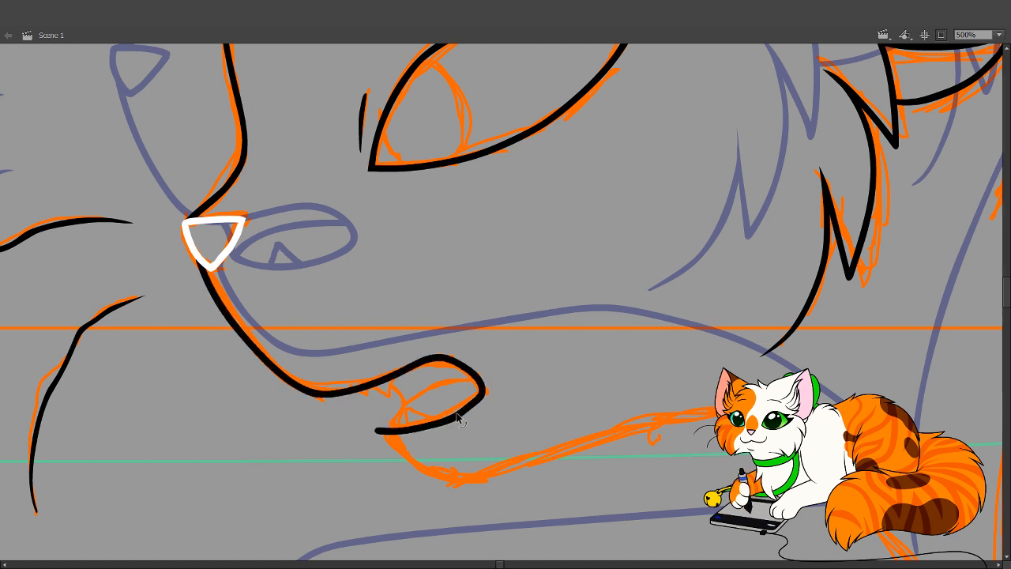
Draw the pointed lower tooth in white inside the mouth and delete its ends that extend below the lower lip line
drag(474, 436, 428, 408)
click(566, 308)
drag(431, 365, 454, 318)
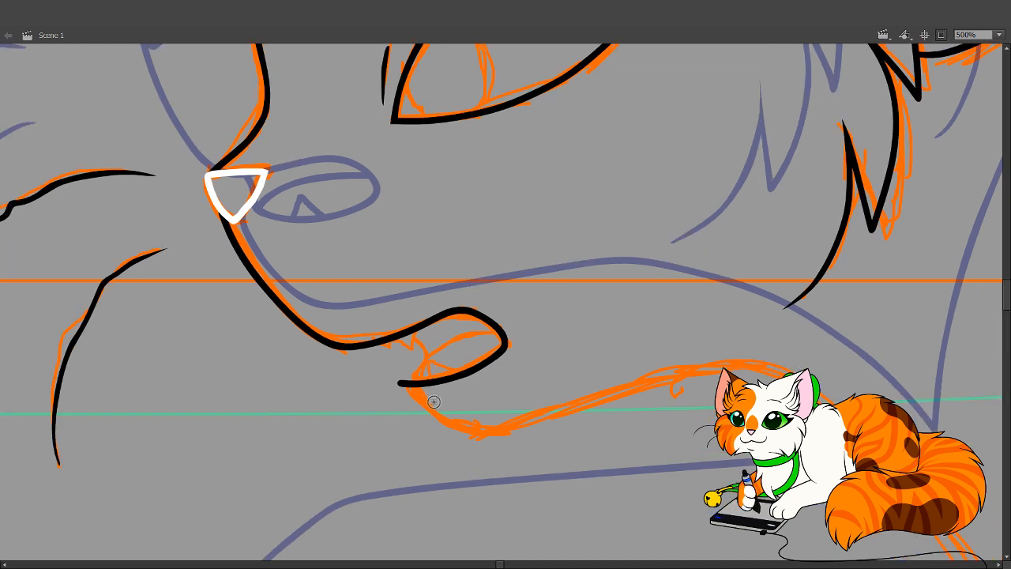
mouse_move(433, 401)
mouse_down()
mouse_move(428, 365)
mouse_move(467, 386)
mouse_up()
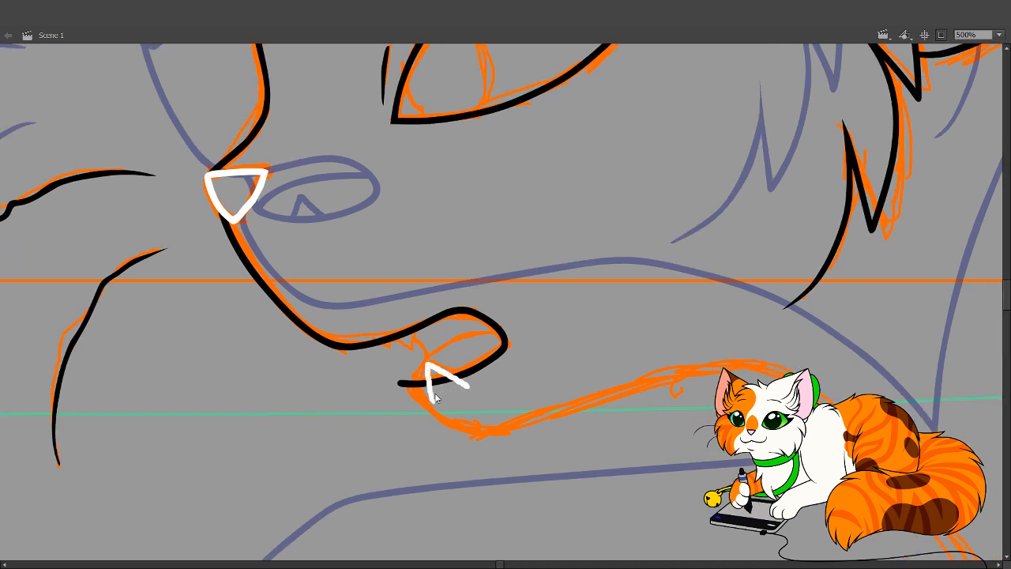
key(v)
click(431, 394)
shift+click(461, 384)
key(Delete)
key(n)
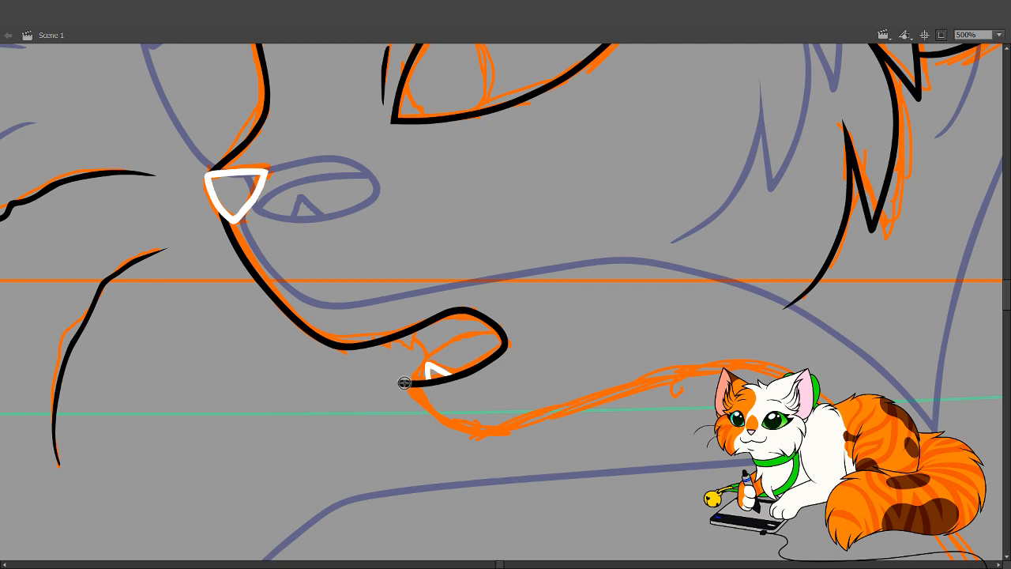
mouse_move(399, 381)
mouse_down()
mouse_move(467, 332)
mouse_move(489, 333)
mouse_up()
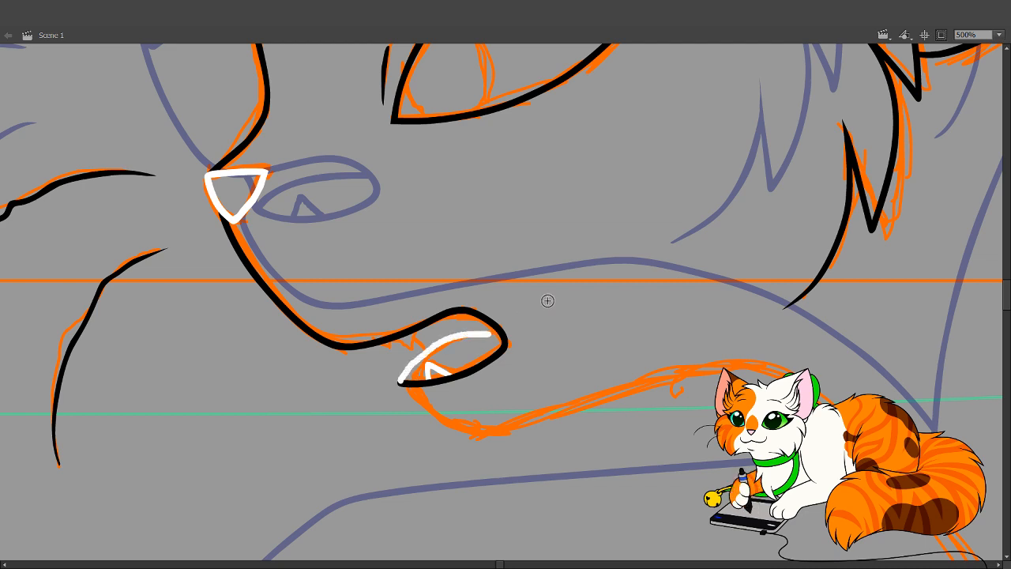
key(ctrl+z)
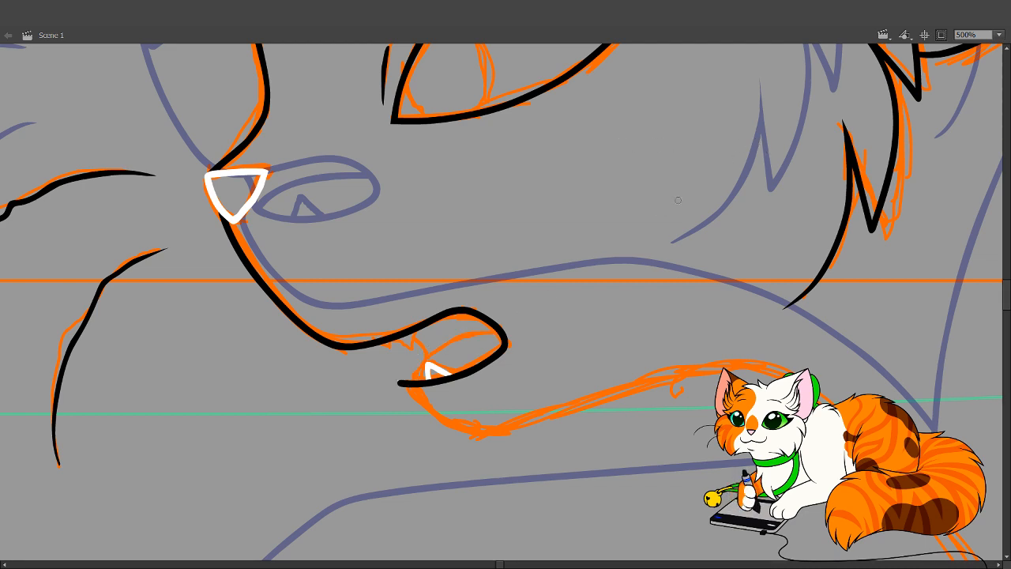
mouse_move(402, 381)
mouse_down()
mouse_move(417, 360)
mouse_move(481, 333)
mouse_up()
key(ctrl+z)
mouse_move(400, 380)
mouse_down()
mouse_move(439, 340)
mouse_move(496, 331)
mouse_up()
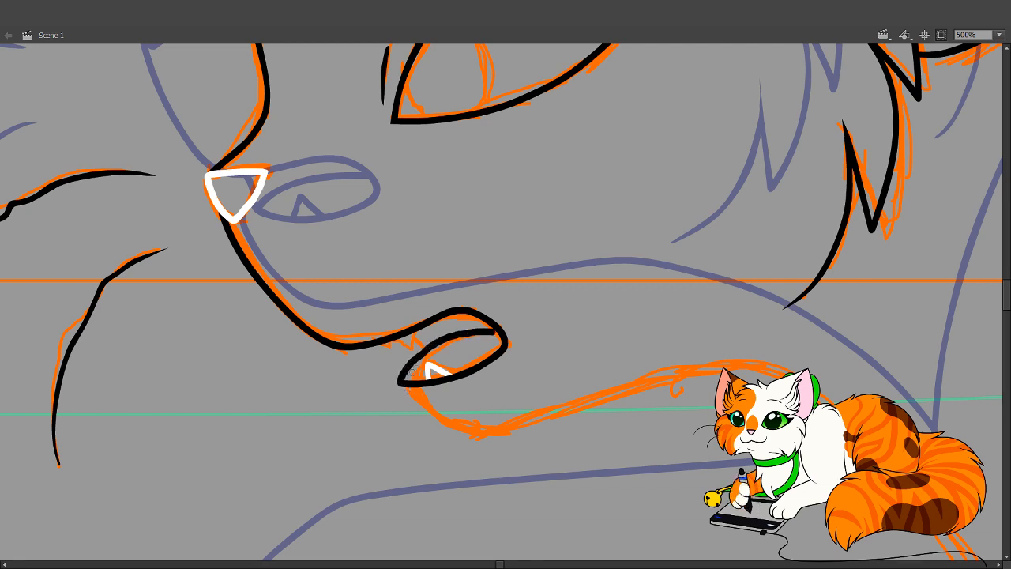
key(ctrl+z)
mouse_move(399, 382)
mouse_down()
mouse_move(457, 334)
mouse_move(490, 327)
mouse_up()
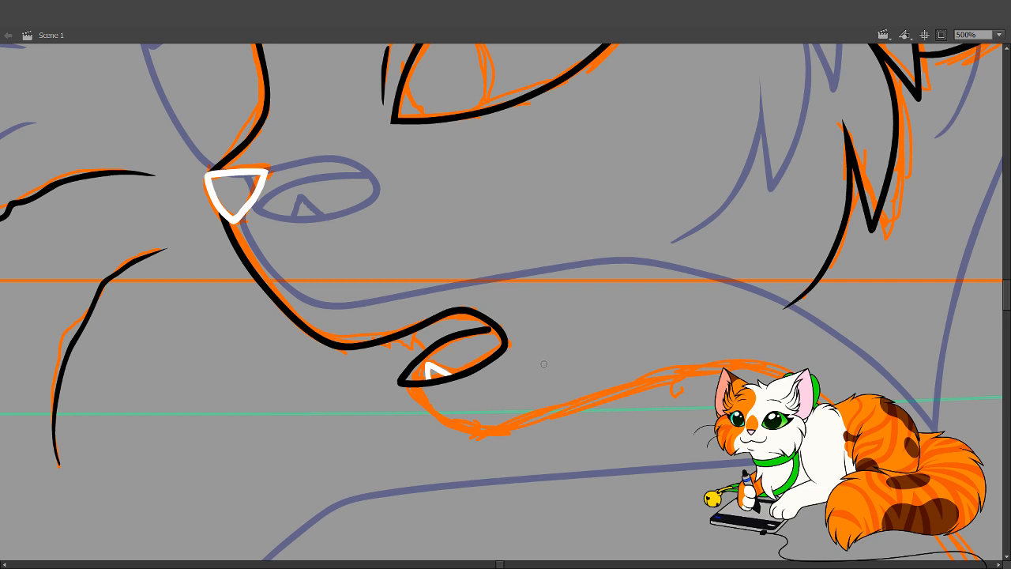
drag(480, 341, 415, 345)
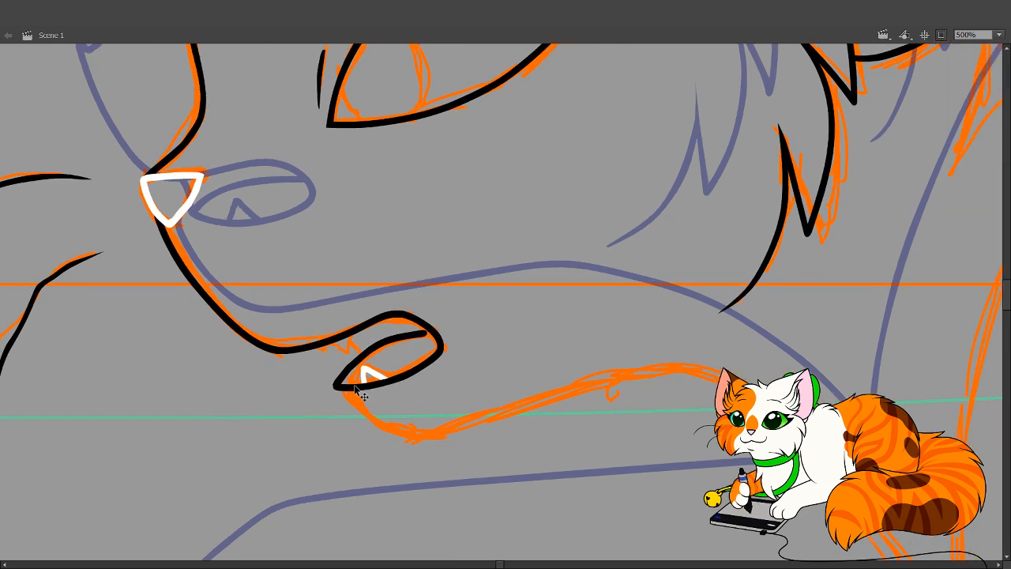
key(ctrl+z)
Ink the curved inner mouth line in black from the front end of the lower lip up to the mouth corner
mouse_move(337, 386)
mouse_down()
mouse_move(357, 358)
mouse_move(439, 340)
mouse_up()
key(ctrl+z)
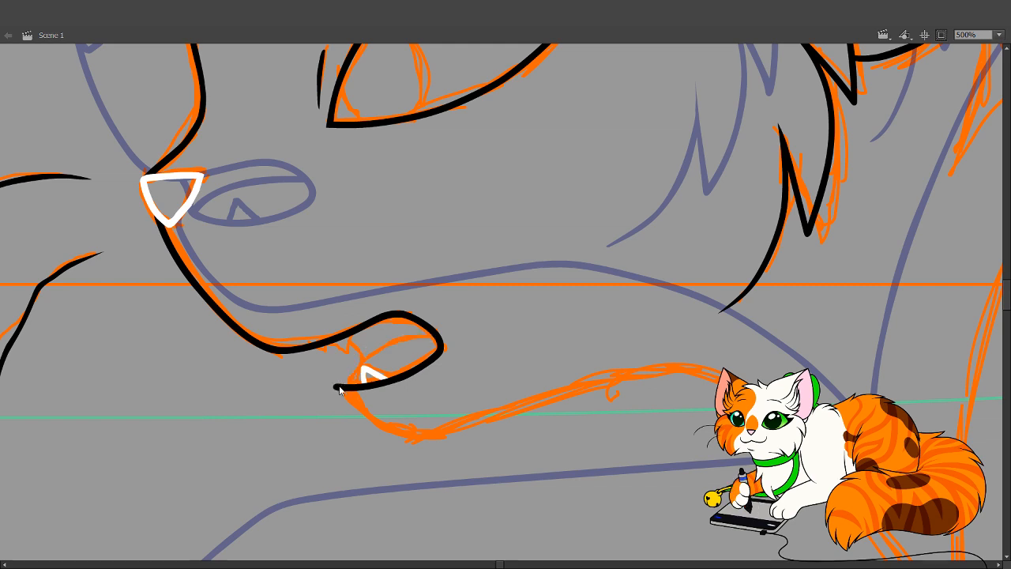
mouse_move(335, 386)
mouse_down()
mouse_move(374, 348)
mouse_move(439, 340)
mouse_up()
key(ctrl+z)
mouse_move(336, 386)
mouse_down()
mouse_move(374, 351)
mouse_move(442, 340)
mouse_up()
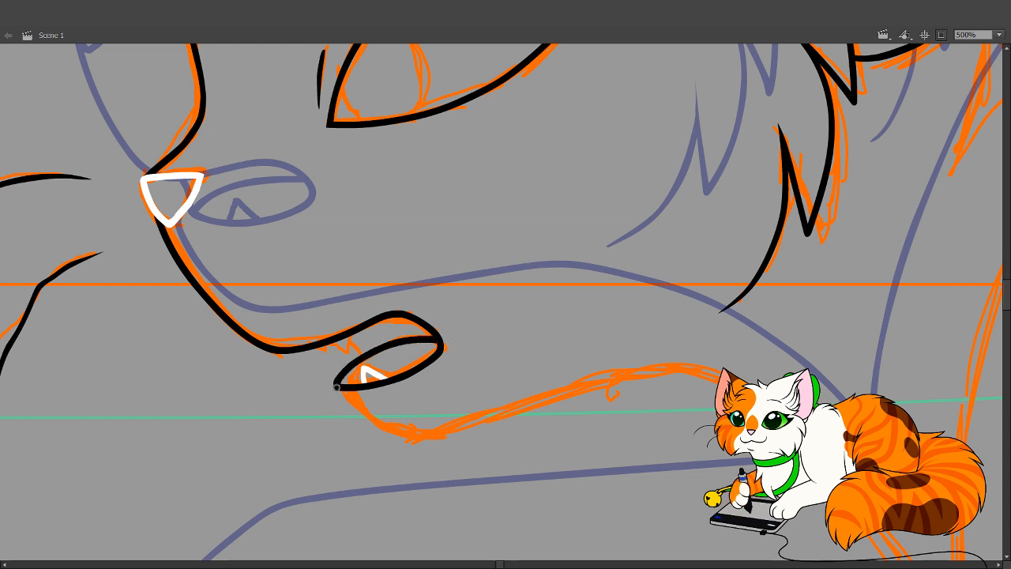
key(v)
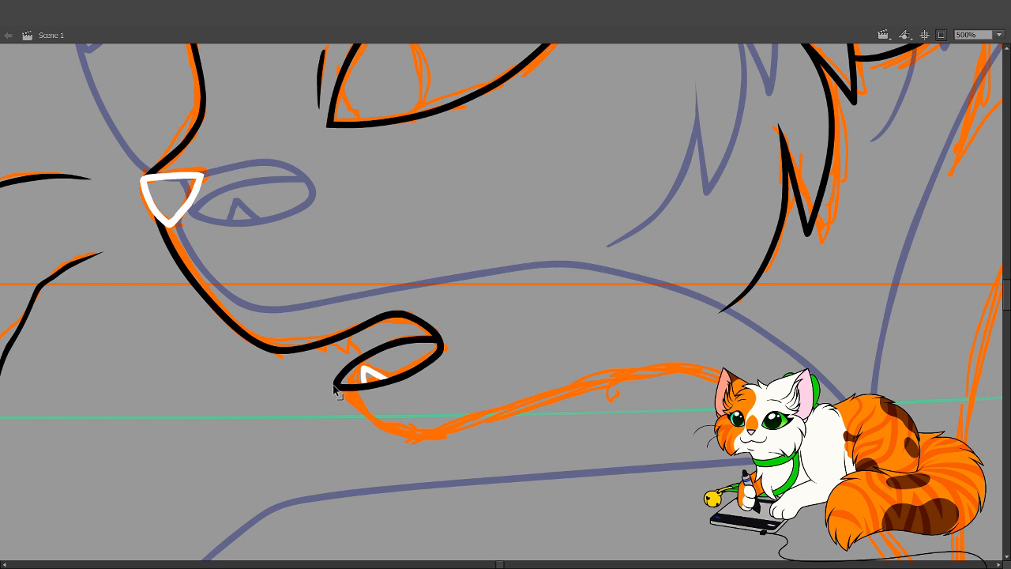
Draw two pointed upper teeth in white beneath the upper lip line and remove the parts extending above the lip
key(b)
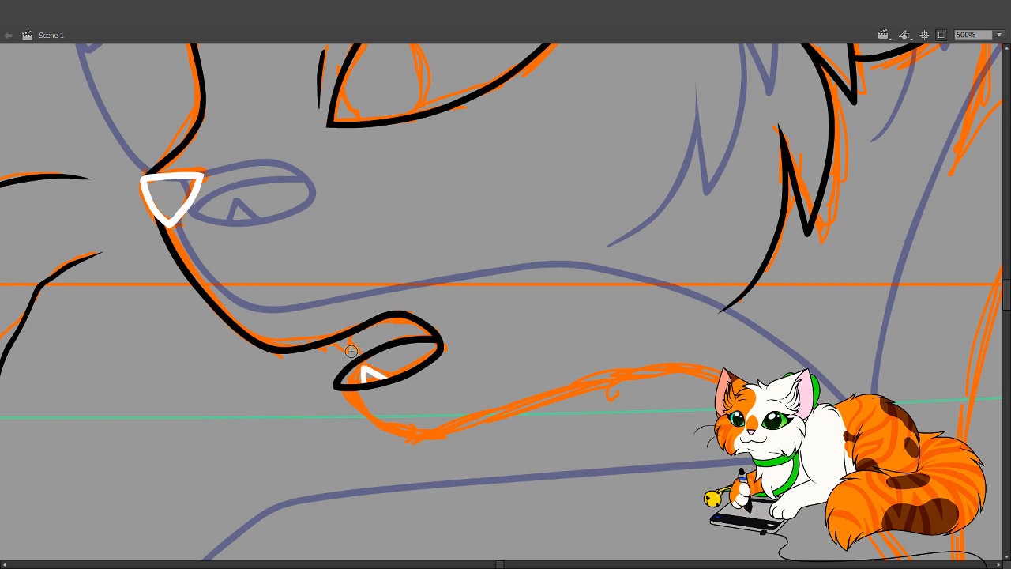
mouse_move(314, 331)
mouse_down()
mouse_move(349, 354)
mouse_move(359, 310)
mouse_up()
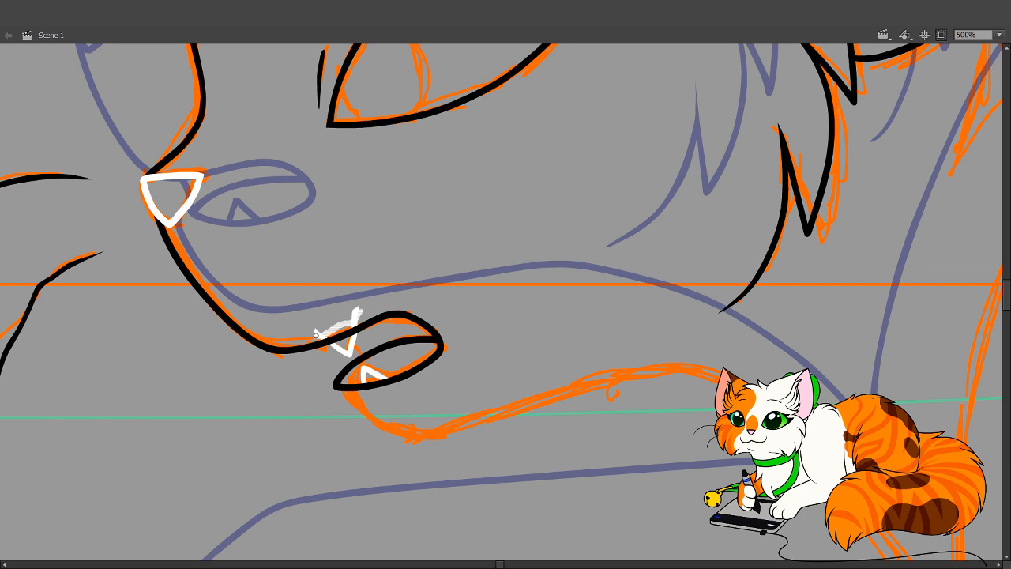
drag(315, 335, 314, 337)
mouse_move(306, 341)
mouse_down()
mouse_move(327, 354)
mouse_move(305, 342)
mouse_up()
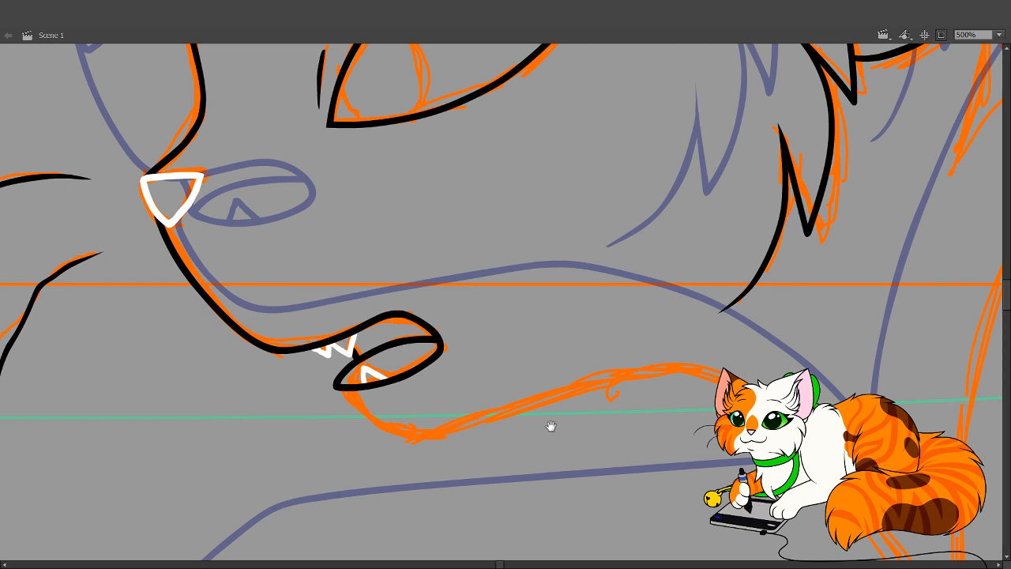
Examine the sketch and line art around the chin, neck, far ear and cheek for parts still lacking ink
drag(516, 411, 418, 353)
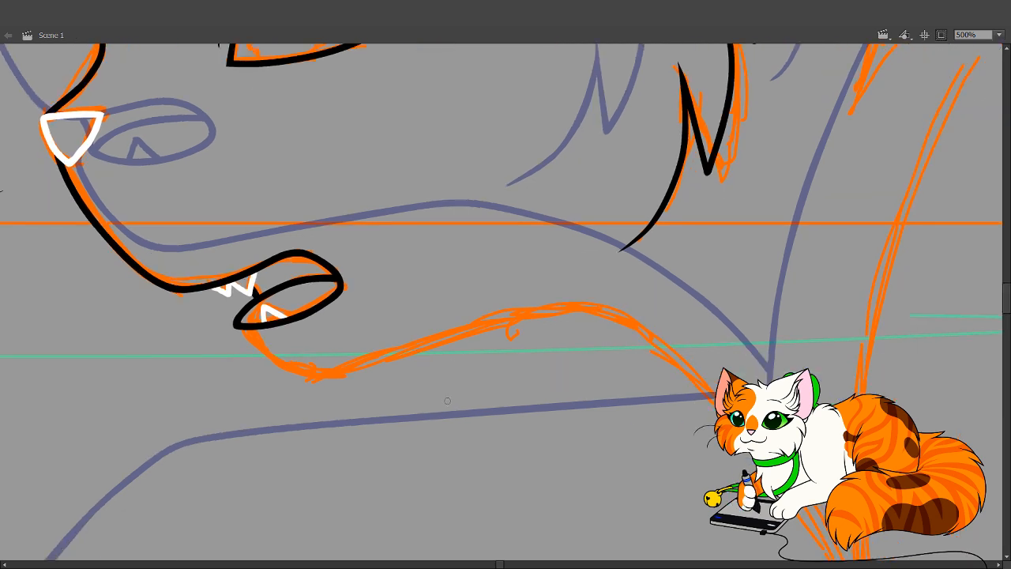
drag(446, 402, 375, 245)
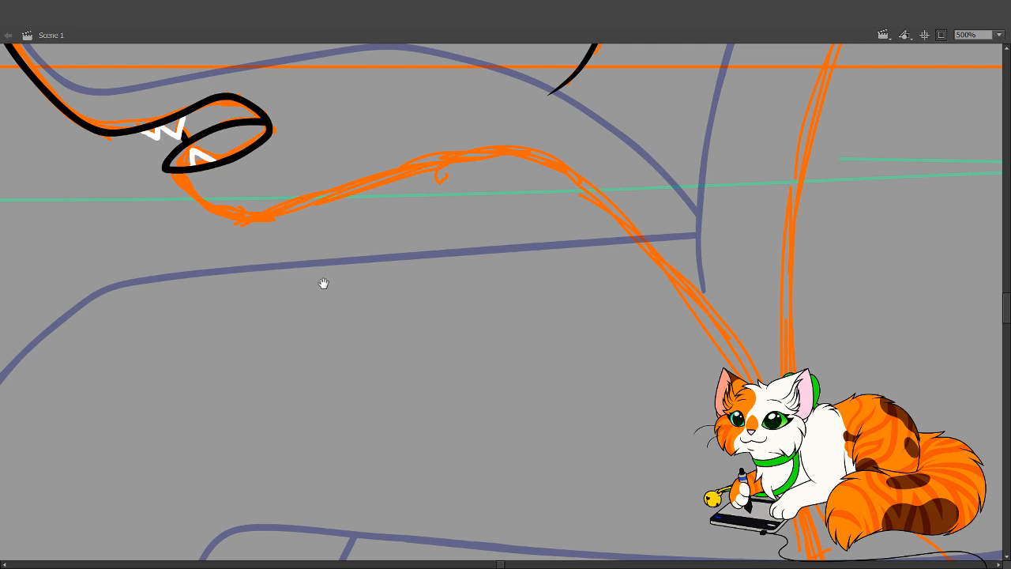
drag(468, 119, 401, 334)
drag(406, 166, 409, 321)
drag(413, 401, 559, 424)
drag(649, 126, 522, 346)
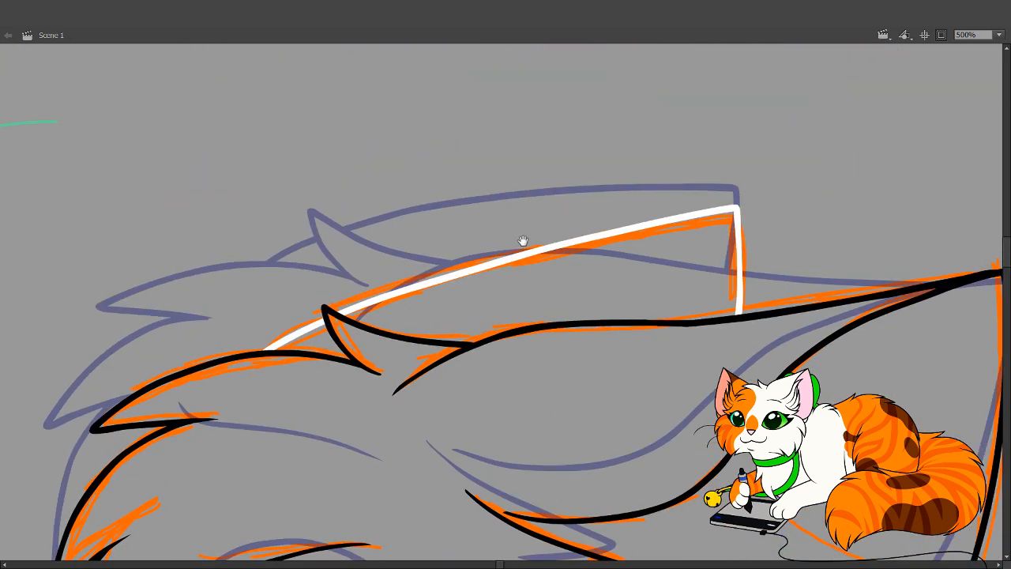
drag(556, 515, 612, 343)
mouse_move(592, 471)
mouse_down()
mouse_move(538, 296)
mouse_move(466, 210)
mouse_up()
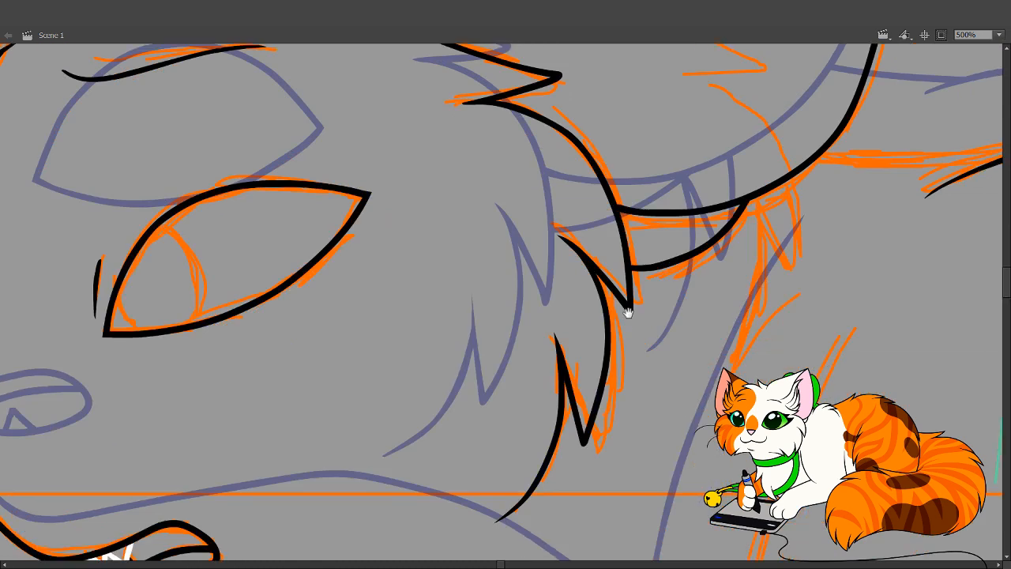
Draw the pointed fur tuft below the near ear's base in white and delete the segment overlapping the ear
drag(755, 62, 624, 140)
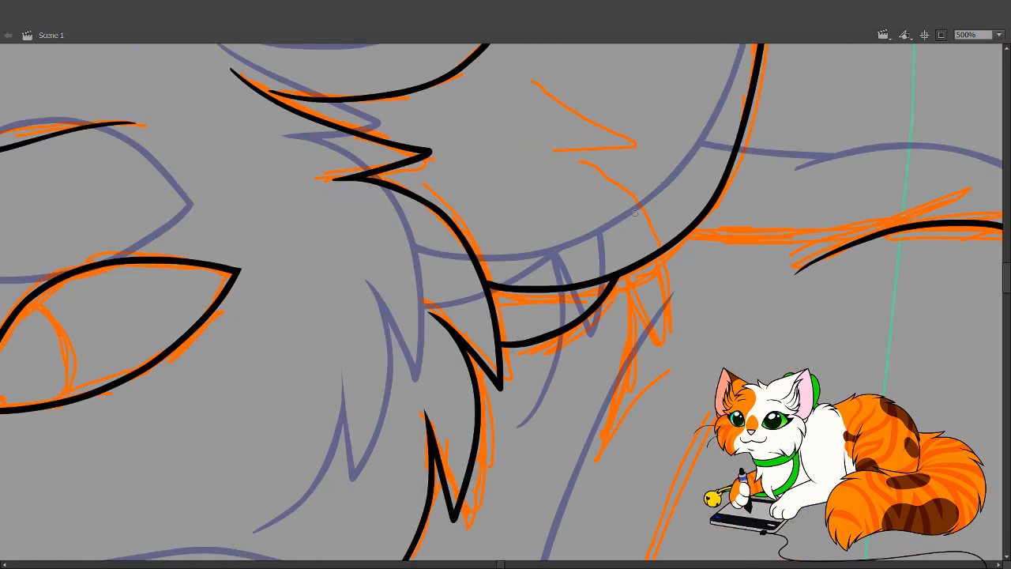
mouse_move(632, 210)
mouse_down()
mouse_move(651, 266)
mouse_move(647, 345)
mouse_move(614, 280)
mouse_up()
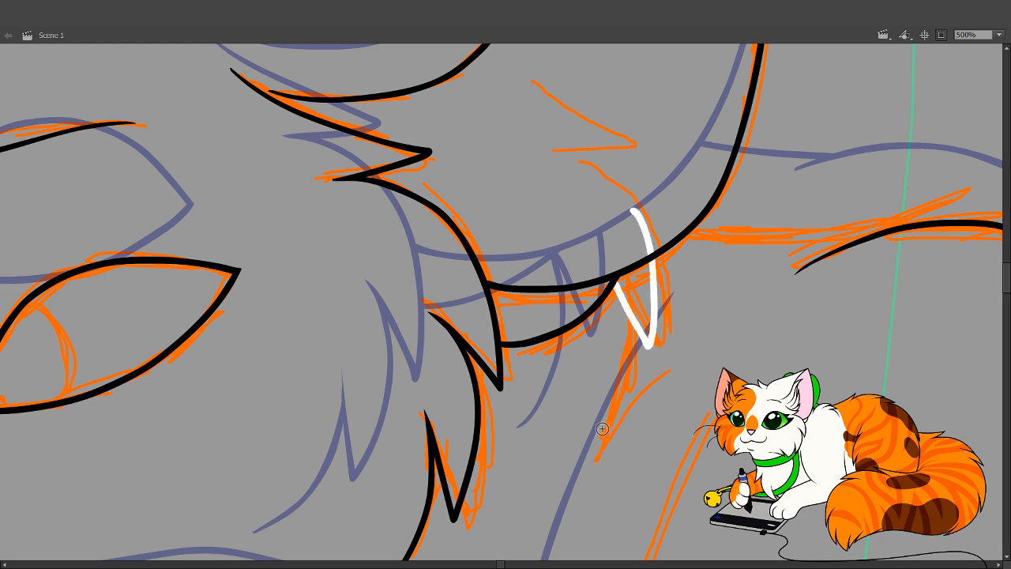
mouse_move(584, 469)
mouse_down()
mouse_move(616, 405)
mouse_move(614, 282)
mouse_up()
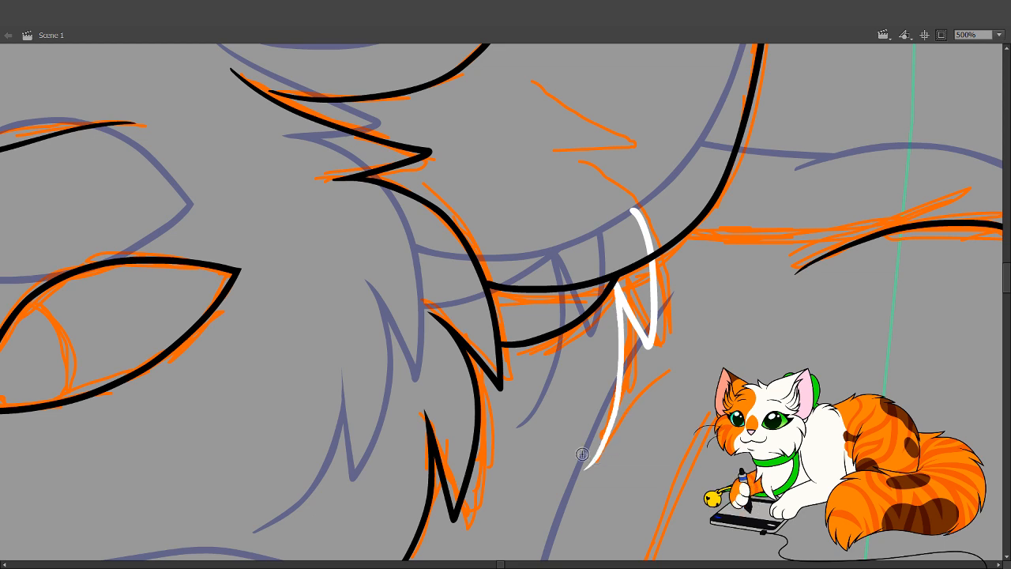
key(ctrl+z)
mouse_move(573, 456)
mouse_down()
mouse_move(610, 392)
mouse_move(615, 283)
mouse_up()
click(647, 236)
key(Delete)
key(b)
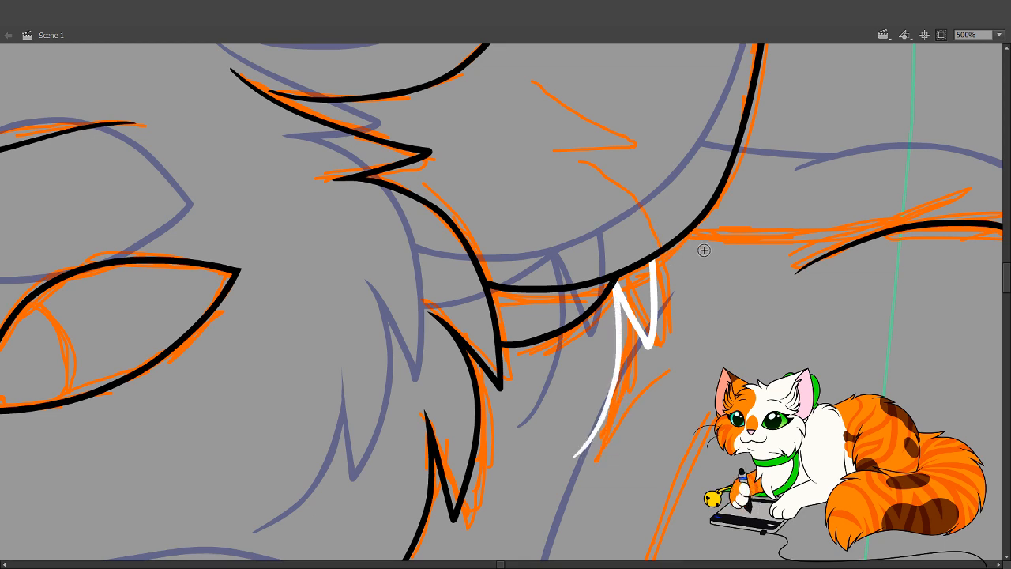
Zoom the canvas out to 250% and examine the shoulder line, neck and chest area of the rough sketch
mouse_move(838, 327)
mouse_down()
mouse_move(500, 390)
mouse_move(479, 404)
mouse_up()
drag(616, 354, 537, 390)
key(z)
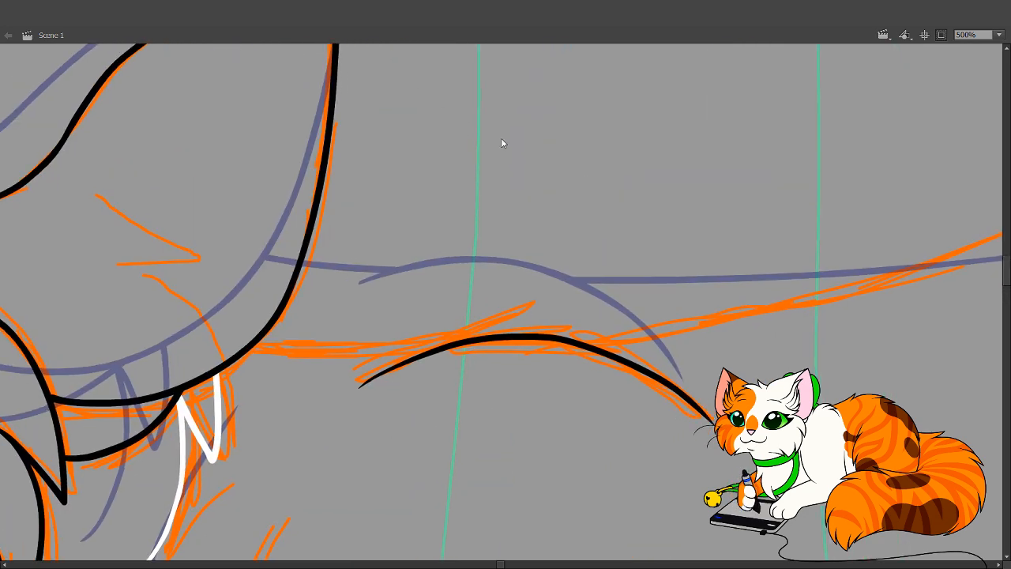
key(ctrl+minus)
mouse_move(497, 466)
mouse_down()
mouse_move(516, 279)
mouse_move(543, 270)
mouse_up()
key(b)
key(v)
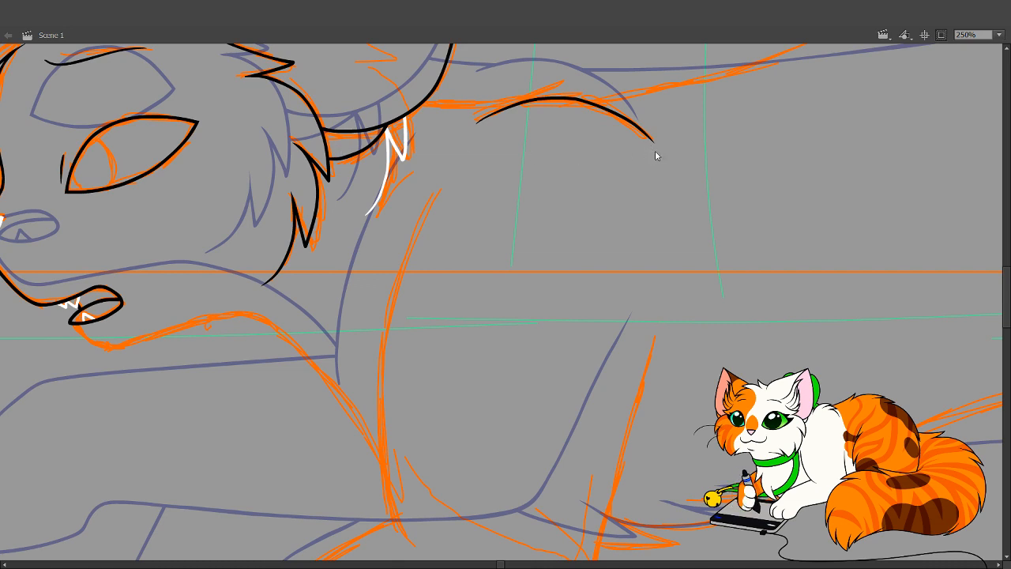
Ink the long curved front line of the near shoulder in black, from below the ear tuft down to the bottom of the chest
key(b)
mouse_move(403, 537)
mouse_down()
mouse_move(381, 418)
mouse_move(389, 328)
mouse_move(430, 197)
mouse_up()
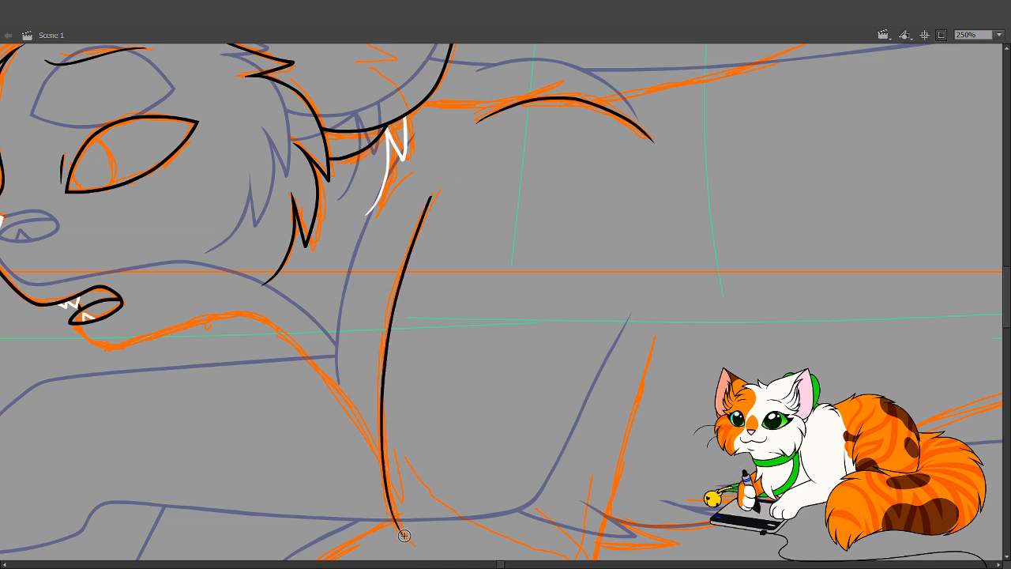
key(ctrl+z)
drag(406, 545, 373, 425)
key(ctrl+z)
mouse_move(410, 543)
mouse_down()
mouse_move(381, 448)
mouse_move(382, 352)
mouse_move(434, 190)
mouse_move(469, 254)
mouse_move(444, 237)
mouse_up()
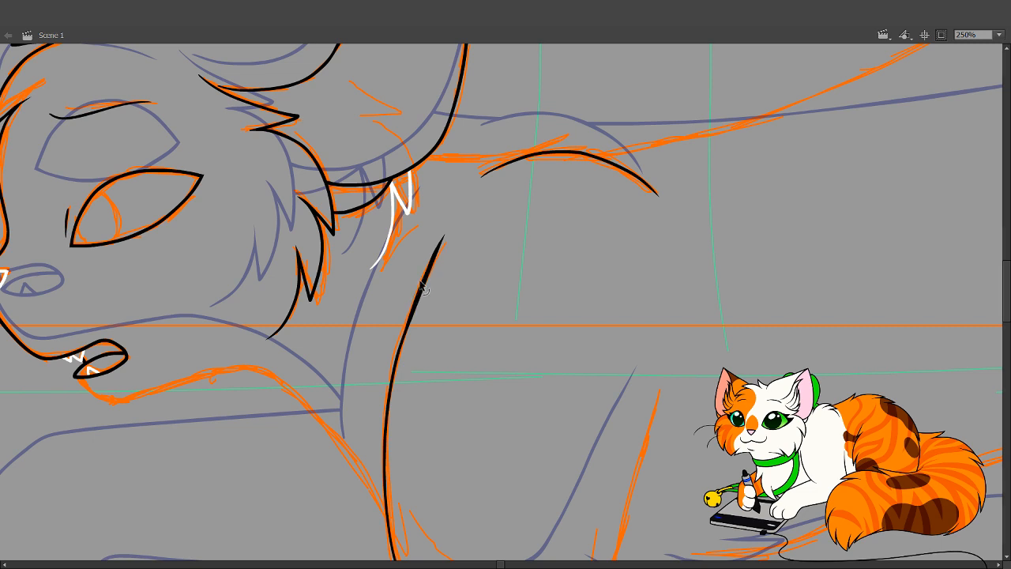
Reshape the upper end of the curved shoulder line into a thin taper and smooth its bend
drag(420, 283, 427, 217)
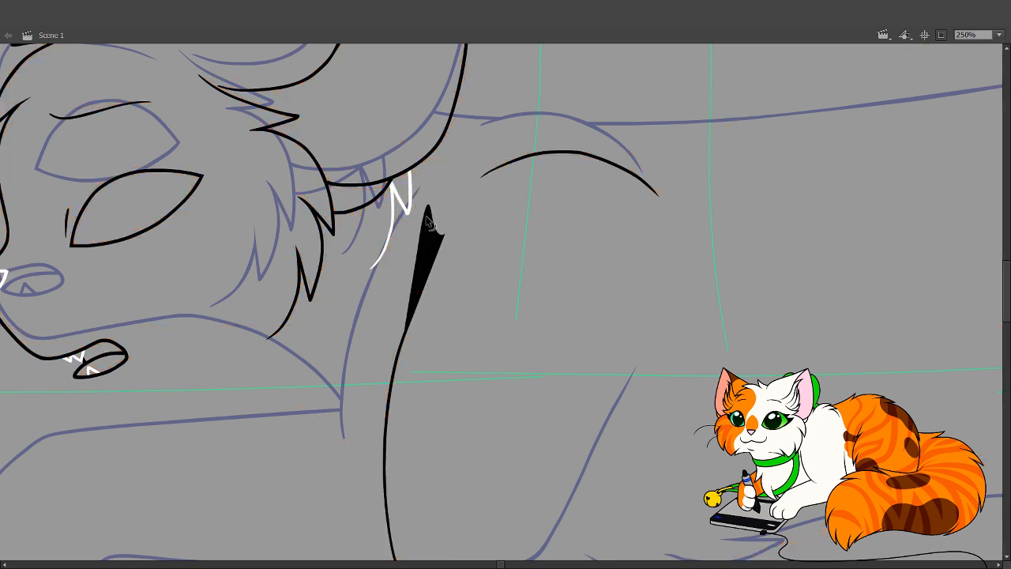
drag(420, 251, 451, 224)
click(431, 257)
key(ctrl+z)
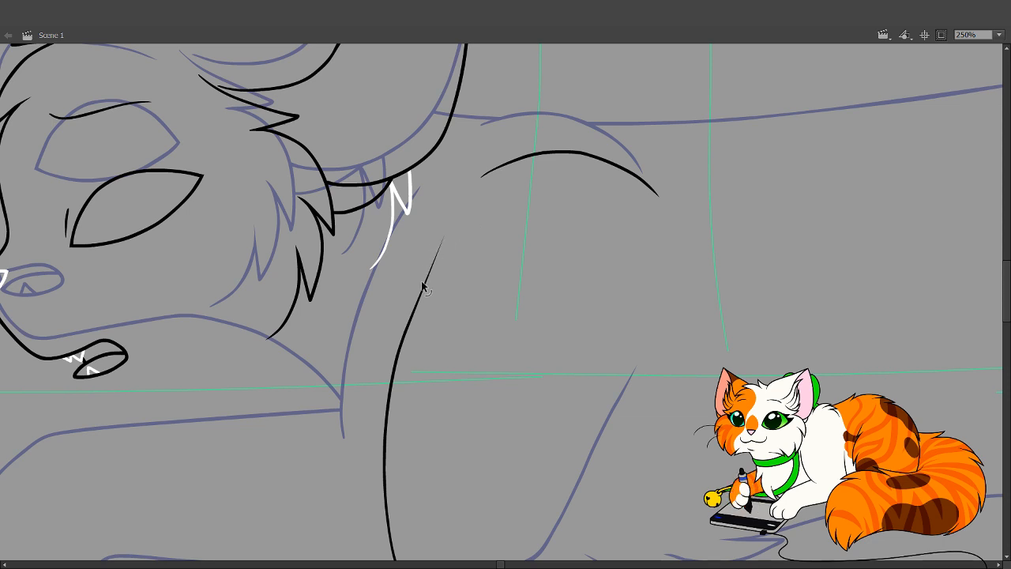
drag(421, 280, 423, 273)
mouse_move(401, 335)
mouse_down()
mouse_move(403, 310)
mouse_move(393, 355)
mouse_move(405, 322)
mouse_up()
key(ctrl+z)
click(113, 110)
Ink the foreleg's rear outline in black, from the toe line under the paw and around the elbow to the upper leg
mouse_move(505, 560)
mouse_down()
mouse_move(499, 366)
mouse_move(514, 234)
mouse_move(539, 252)
mouse_up()
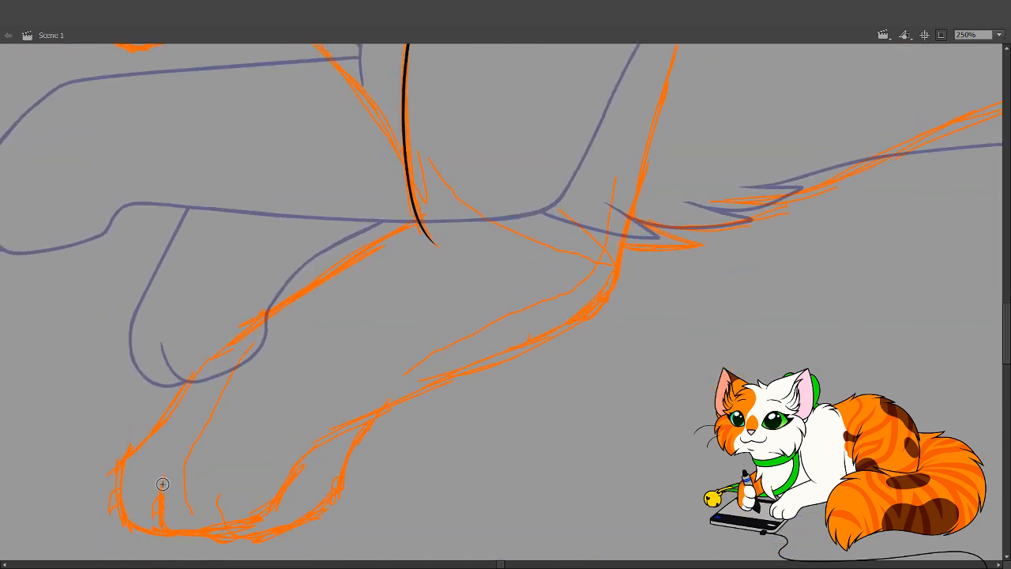
drag(163, 478, 160, 498)
mouse_move(171, 534)
mouse_down()
mouse_move(247, 522)
mouse_move(274, 507)
mouse_move(300, 459)
mouse_move(350, 425)
mouse_move(585, 315)
mouse_move(602, 302)
mouse_move(645, 151)
mouse_up()
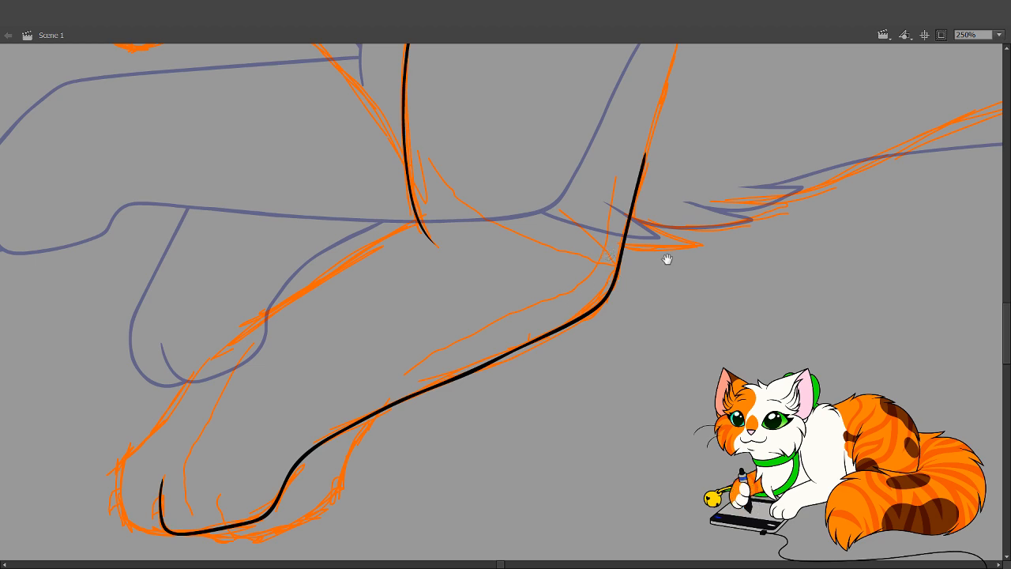
Thin the upper end of the foreleg's rear line to a point and straighten it along the sketch
drag(665, 260, 541, 388)
mouse_move(543, 286)
mouse_down()
mouse_move(473, 399)
mouse_move(460, 387)
mouse_move(484, 288)
mouse_up()
key(v)
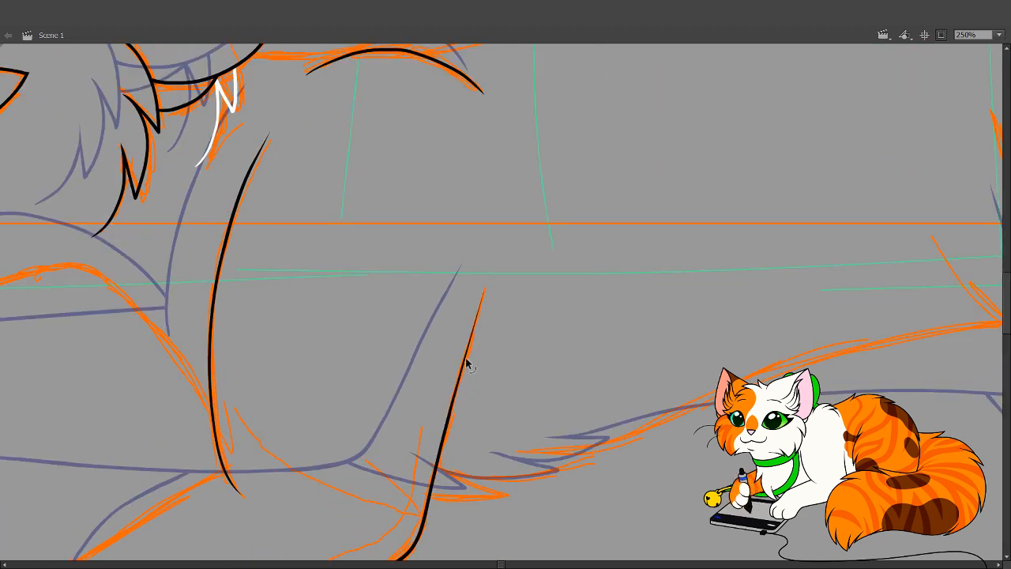
drag(466, 361, 472, 332)
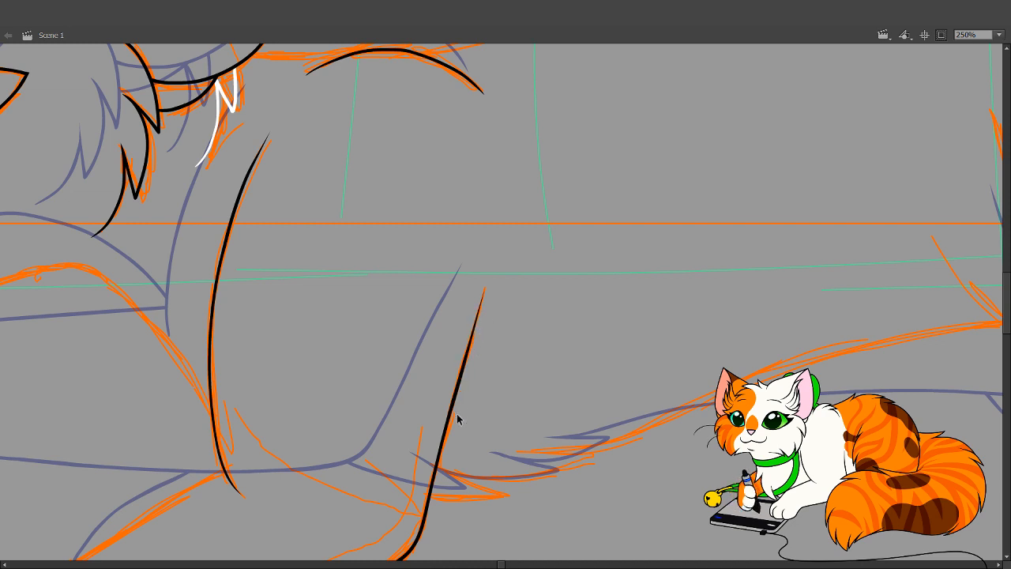
mouse_move(455, 402)
mouse_down()
mouse_move(468, 380)
mouse_move(453, 413)
mouse_move(455, 405)
mouse_up()
drag(471, 360, 473, 338)
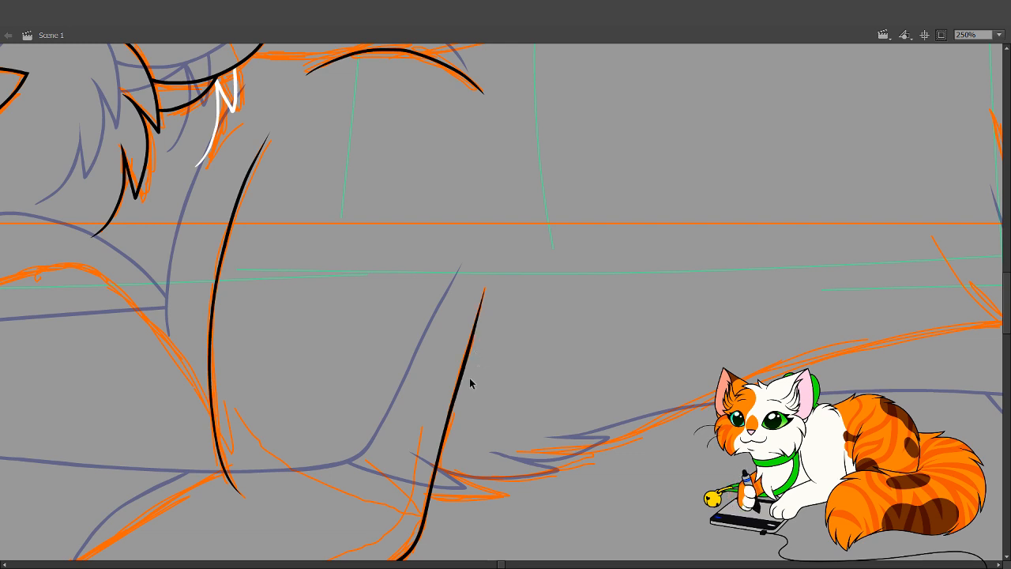
drag(465, 381, 461, 382)
drag(448, 430, 448, 427)
drag(464, 365, 463, 368)
Ink the hind leg's front thigh line in black, curving from the flank down along the lower edge of the thigh
drag(503, 307, 469, 458)
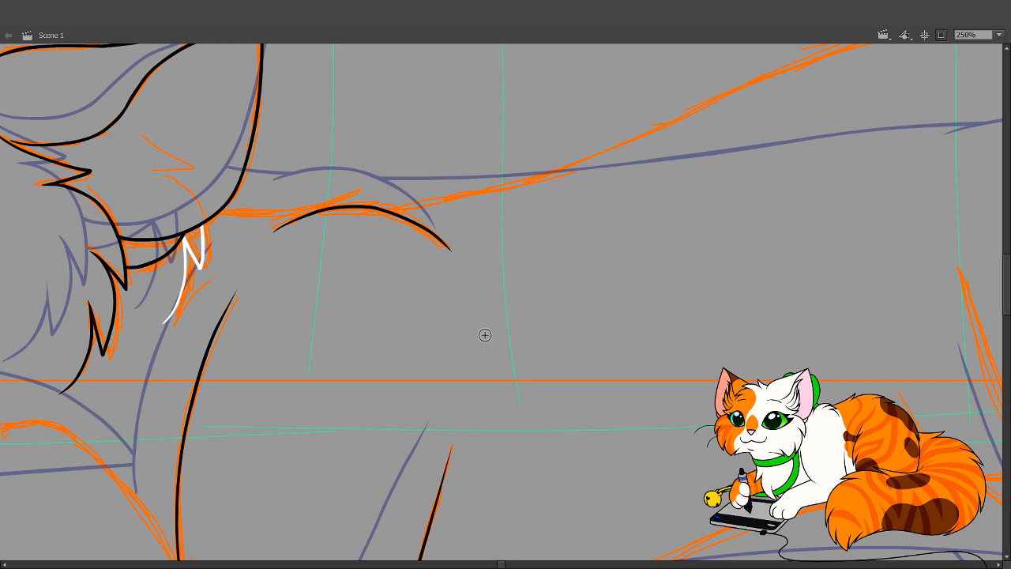
key(space)
mouse_move(621, 446)
mouse_down()
mouse_move(300, 379)
mouse_move(247, 351)
mouse_up()
drag(679, 385, 370, 302)
drag(499, 266, 441, 331)
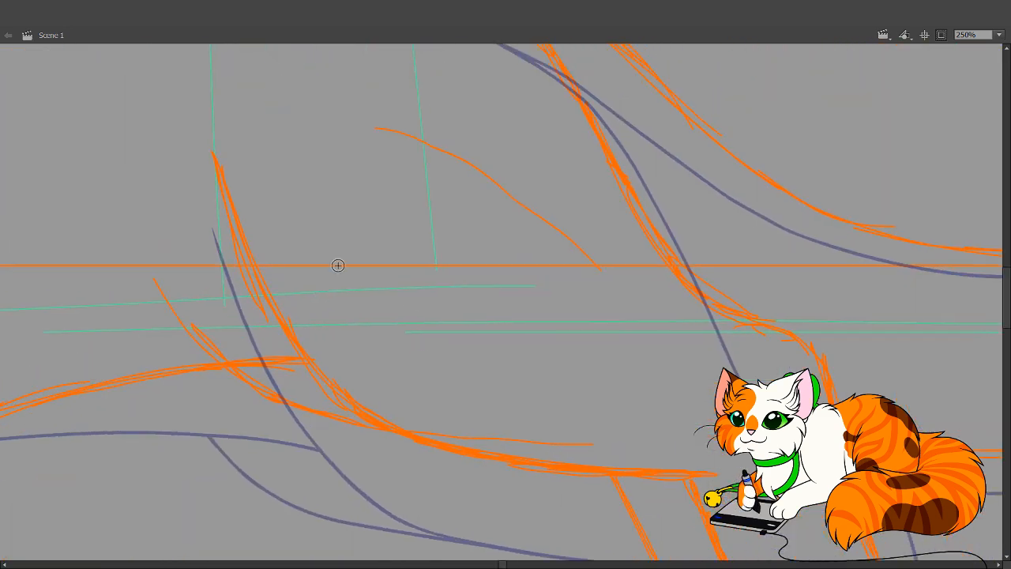
key(space)
drag(294, 233, 298, 282)
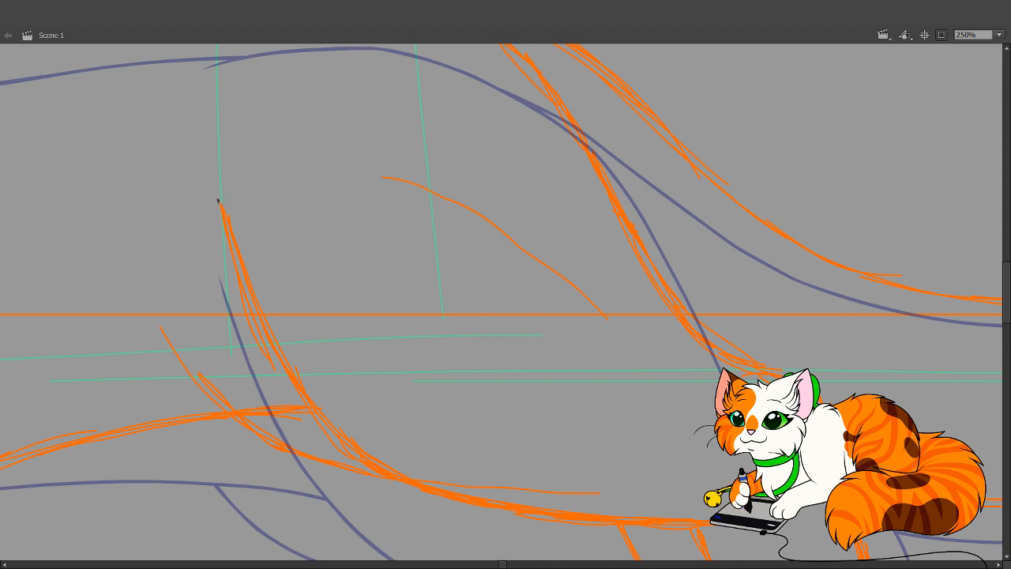
mouse_move(218, 200)
mouse_down()
mouse_move(266, 329)
mouse_move(304, 386)
mouse_move(403, 477)
mouse_move(519, 506)
mouse_move(711, 522)
mouse_up()
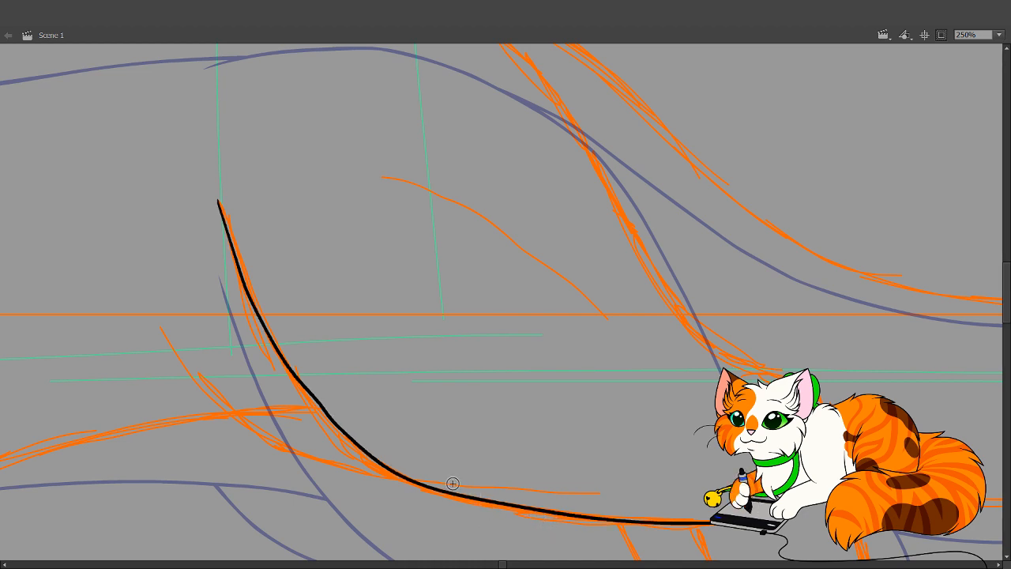
key(ctrl+z)
drag(217, 199, 299, 377)
key(ctrl+z)
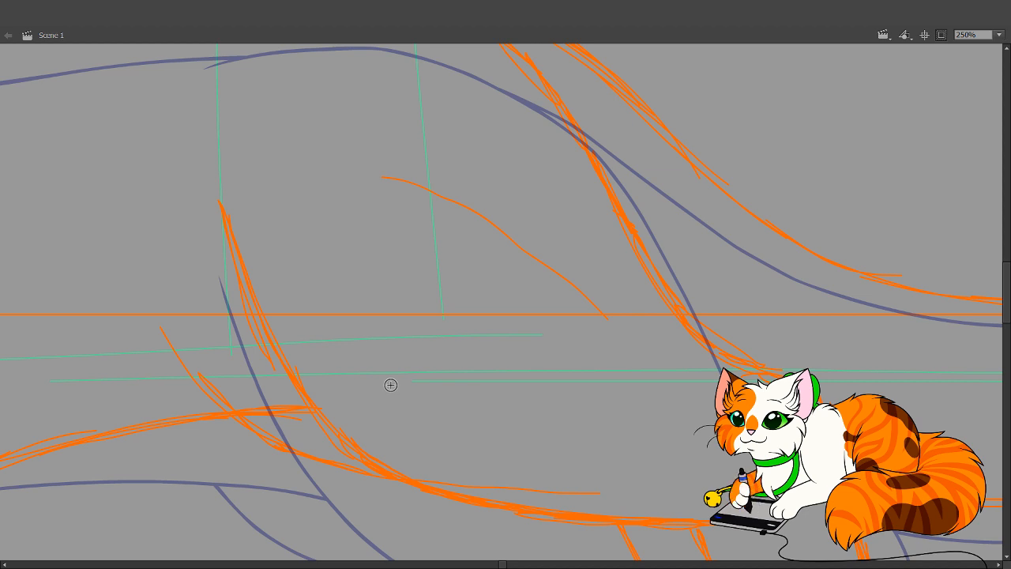
drag(419, 324, 399, 305)
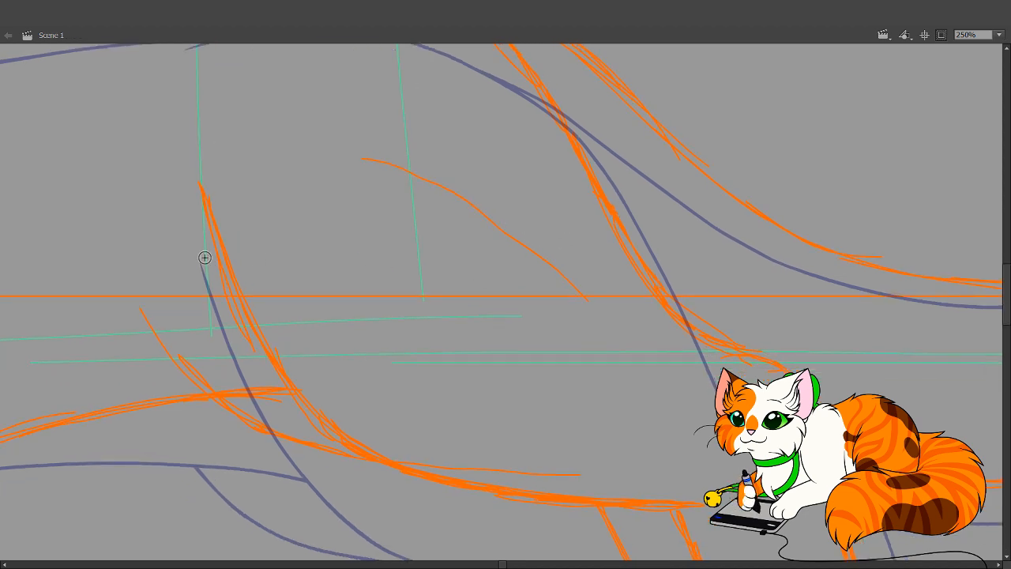
mouse_move(199, 184)
mouse_down()
mouse_move(244, 304)
mouse_move(285, 369)
mouse_move(375, 451)
mouse_move(511, 491)
mouse_move(702, 504)
mouse_up()
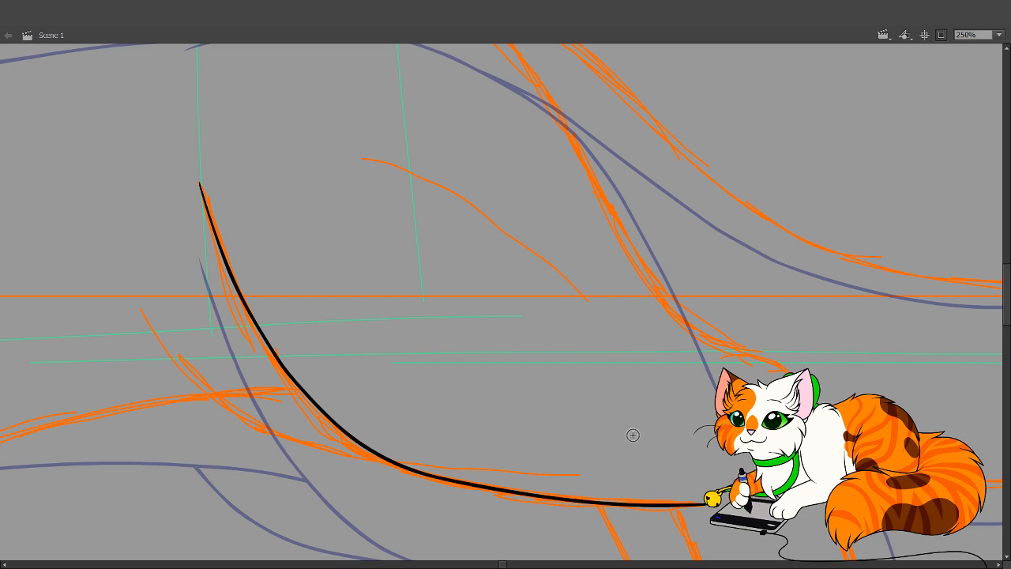
Smooth the bend and thickness of the front thigh line and adjust its placement with Free Transform
key(v)
drag(334, 428, 310, 406)
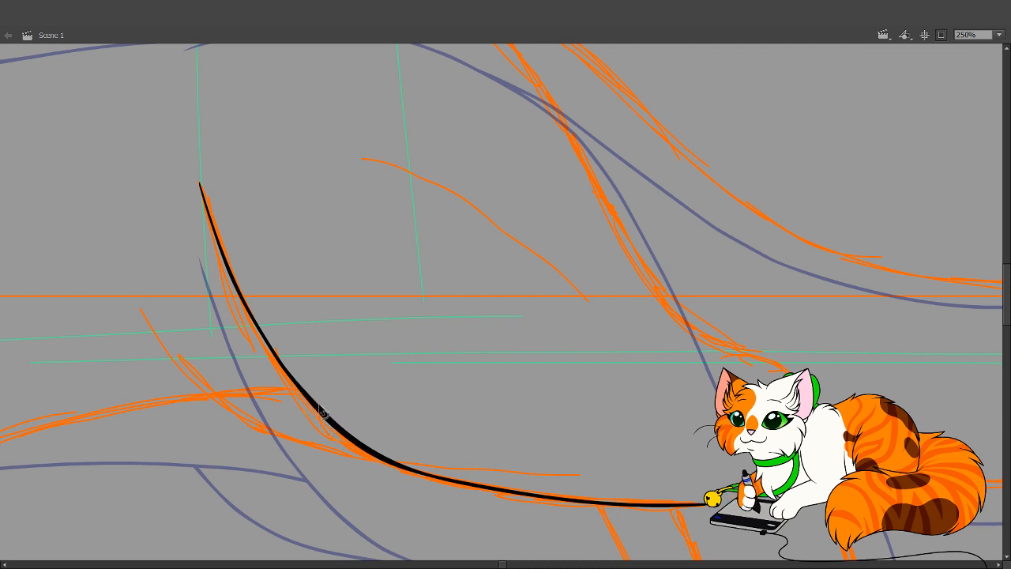
drag(328, 419, 395, 463)
drag(318, 408, 318, 407)
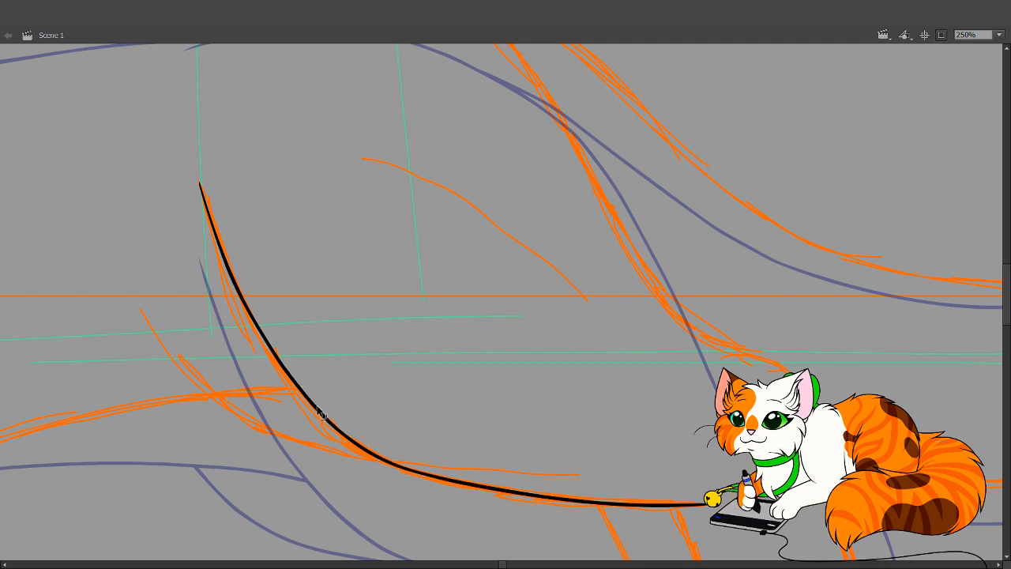
click(334, 417)
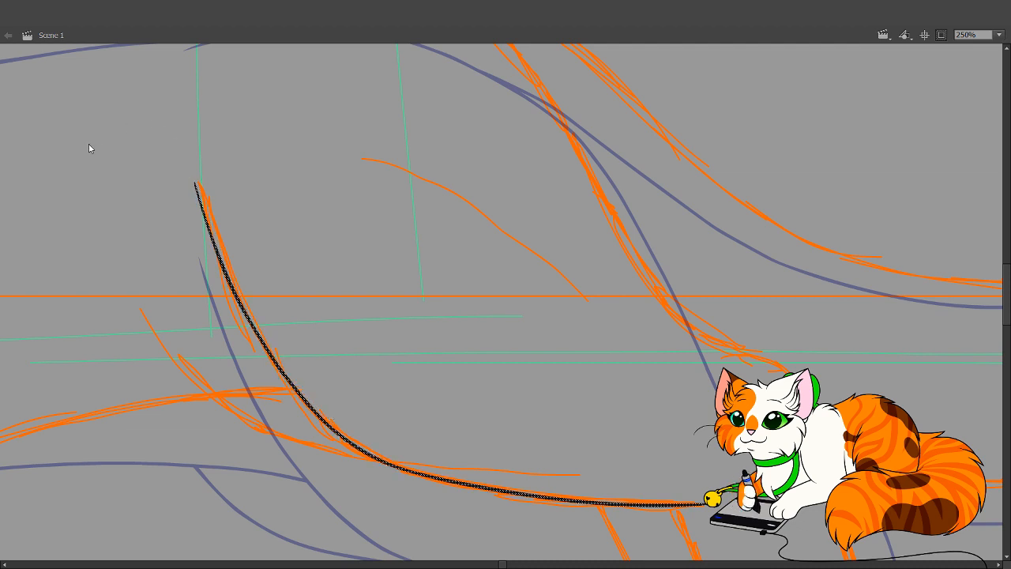
key(q)
drag(247, 183, 251, 184)
click(236, 154)
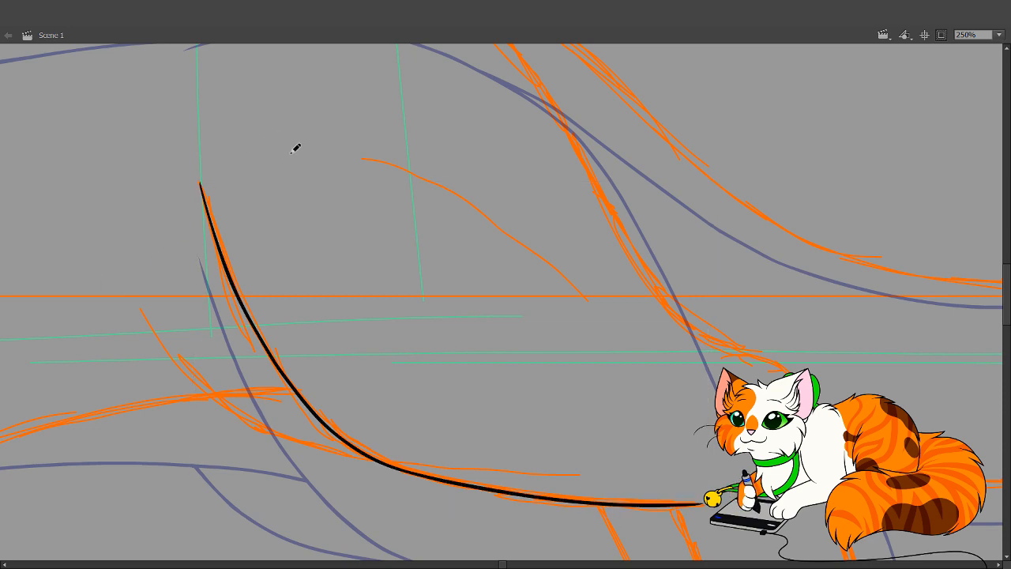
Draw the foreleg's front edge and front toe in white from the chest line to the paw, and delete the excess loop
drag(287, 388, 772, 263)
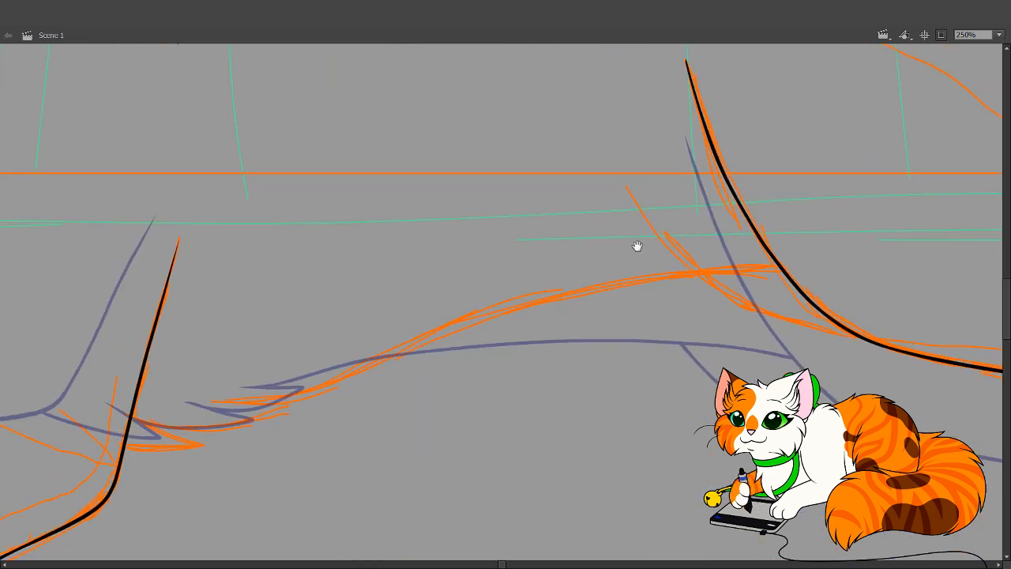
drag(638, 245, 684, 198)
drag(504, 460, 546, 306)
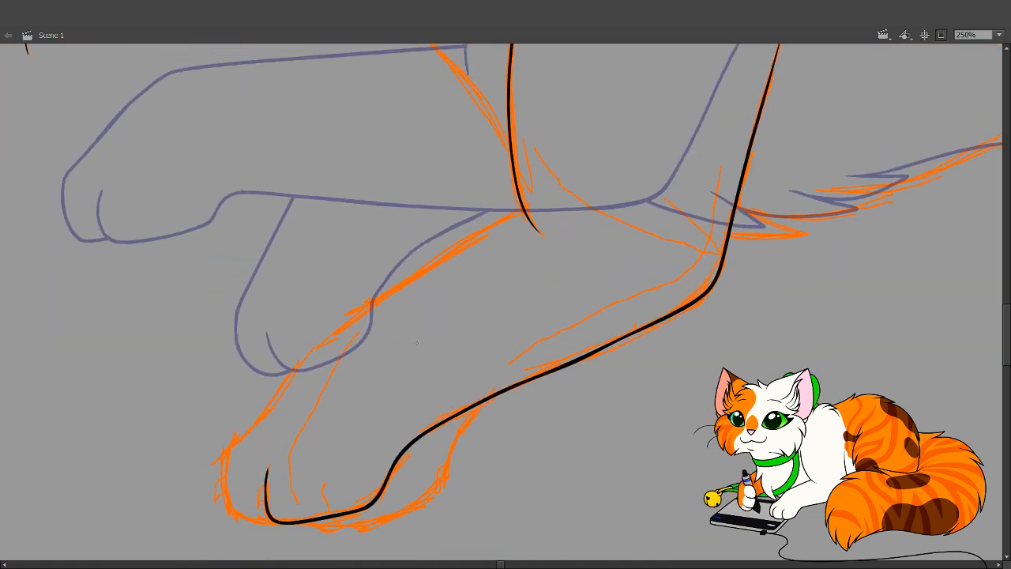
mouse_move(284, 514)
mouse_down()
mouse_move(239, 511)
mouse_move(234, 445)
mouse_move(322, 337)
mouse_move(556, 188)
mouse_move(573, 257)
mouse_move(391, 378)
mouse_move(278, 518)
mouse_up()
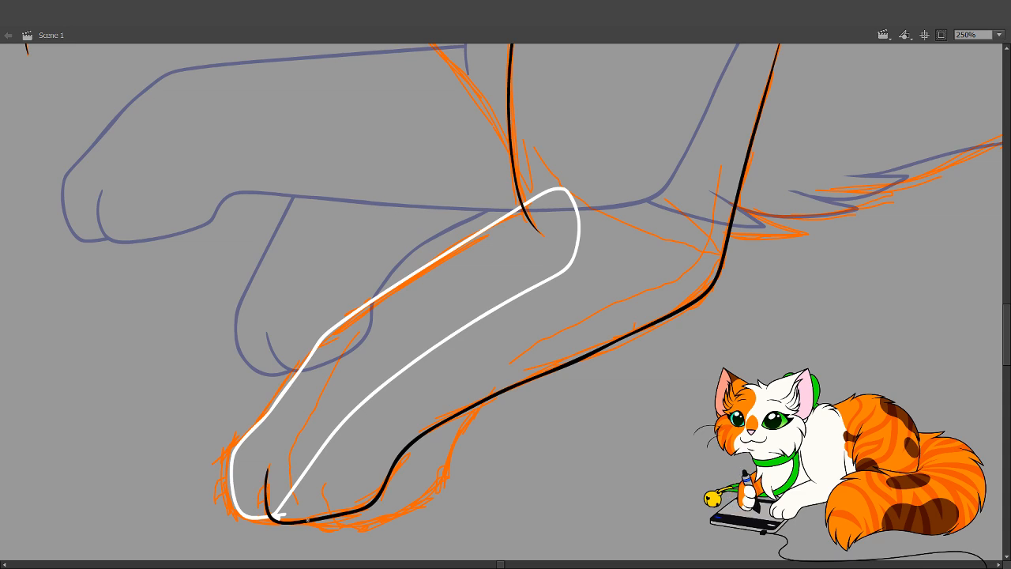
click(345, 412)
key(Delete)
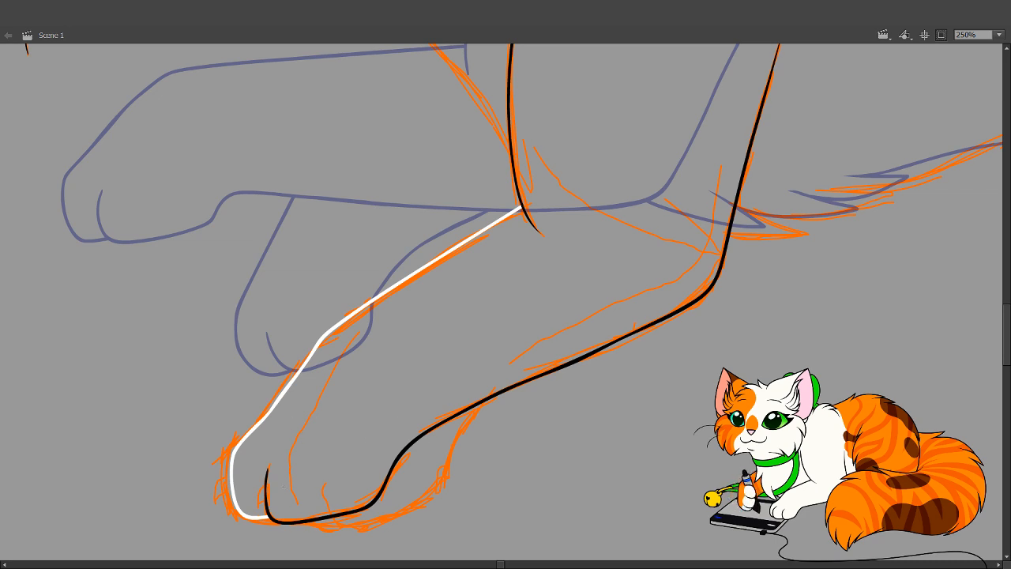
mouse_move(315, 377)
mouse_down()
mouse_move(388, 367)
mouse_move(424, 402)
mouse_up()
key(ctrl+z)
drag(500, 320, 430, 423)
drag(231, 334, 331, 325)
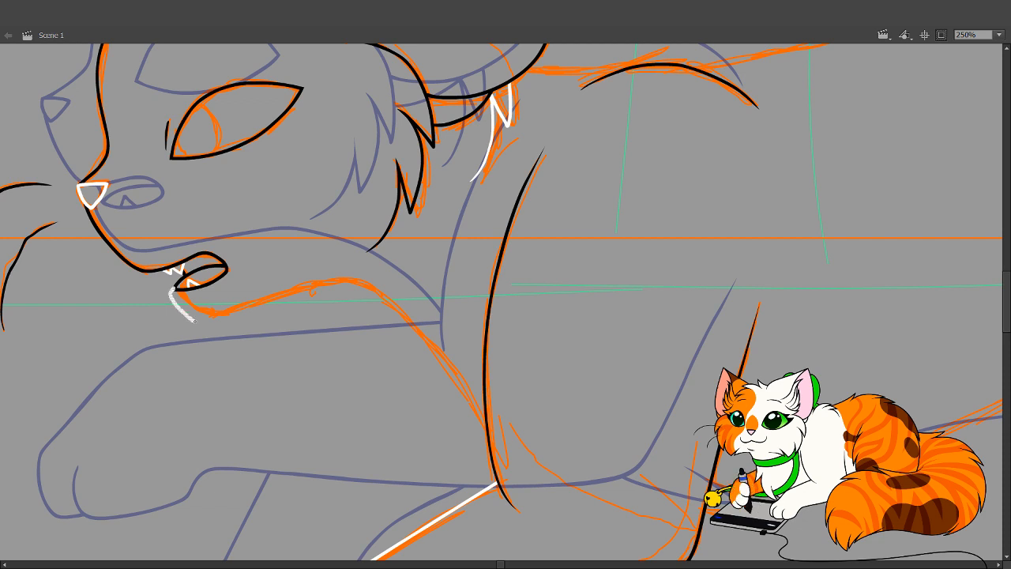
drag(205, 321, 326, 288)
key(ctrl+z)
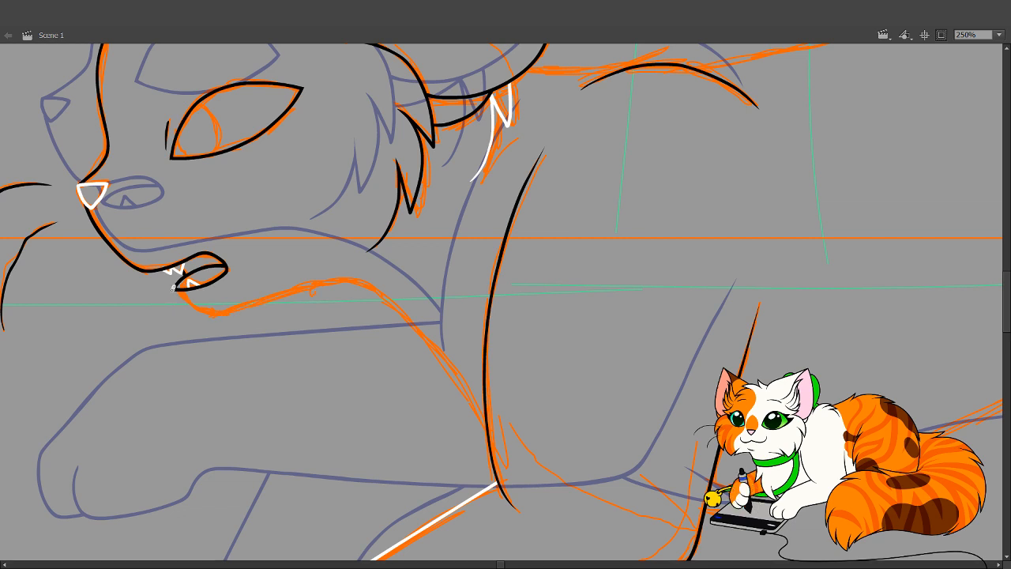
mouse_move(199, 322)
mouse_down()
mouse_move(325, 287)
mouse_move(372, 290)
mouse_move(461, 382)
mouse_move(510, 466)
mouse_up()
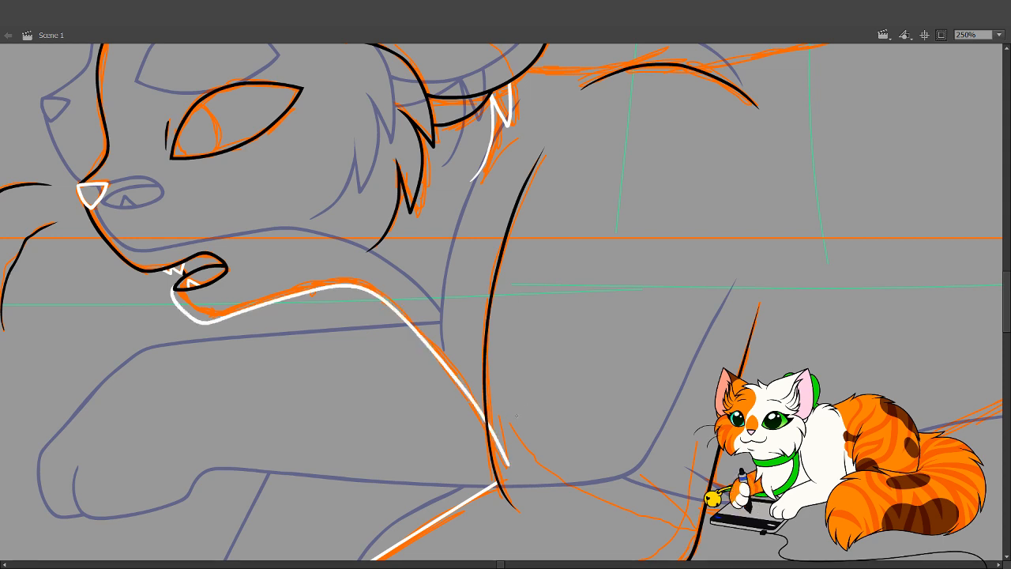
key(ctrl+z)
Draw the chin, jaw and throat line in white from the mouth to the black shoulder line, and delete the end crossing it
mouse_move(140, 231)
mouse_down()
mouse_move(481, 497)
mouse_move(595, 535)
mouse_up()
drag(455, 425, 387, 521)
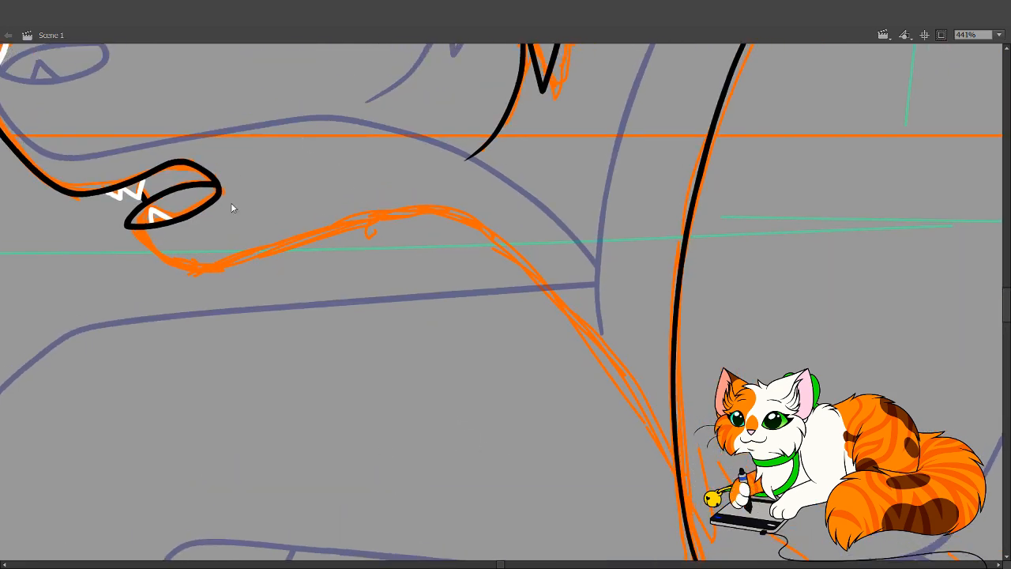
mouse_move(134, 219)
mouse_down()
mouse_move(118, 240)
mouse_move(161, 287)
mouse_up()
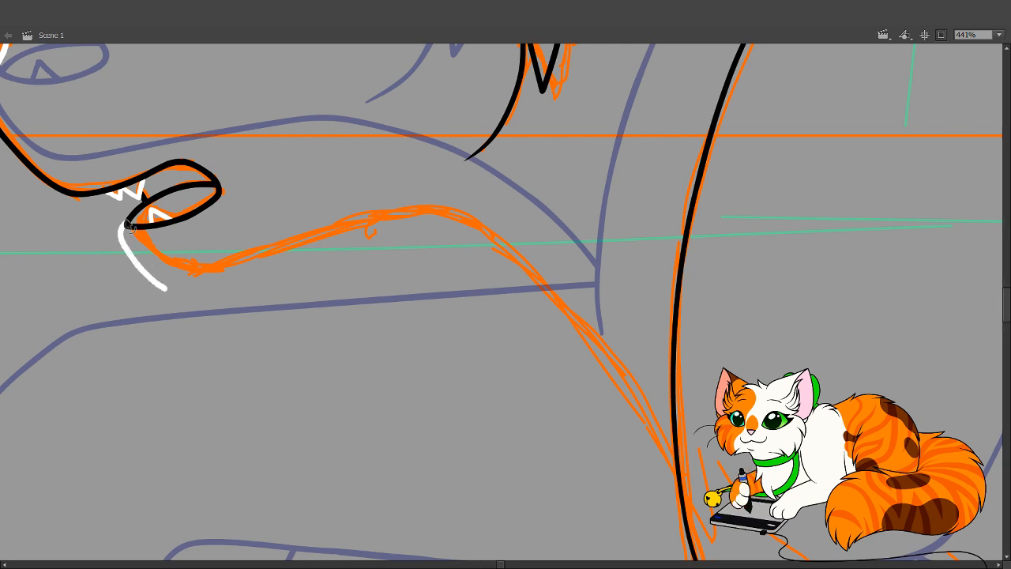
key(ctrl+z)
mouse_move(125, 221)
mouse_down()
mouse_move(121, 237)
mouse_move(161, 278)
mouse_up()
key(ctrl+z)
mouse_move(131, 215)
mouse_down()
mouse_move(150, 272)
mouse_move(212, 291)
mouse_move(364, 217)
mouse_move(442, 210)
mouse_move(506, 251)
mouse_move(589, 344)
mouse_move(642, 412)
mouse_move(698, 521)
mouse_up()
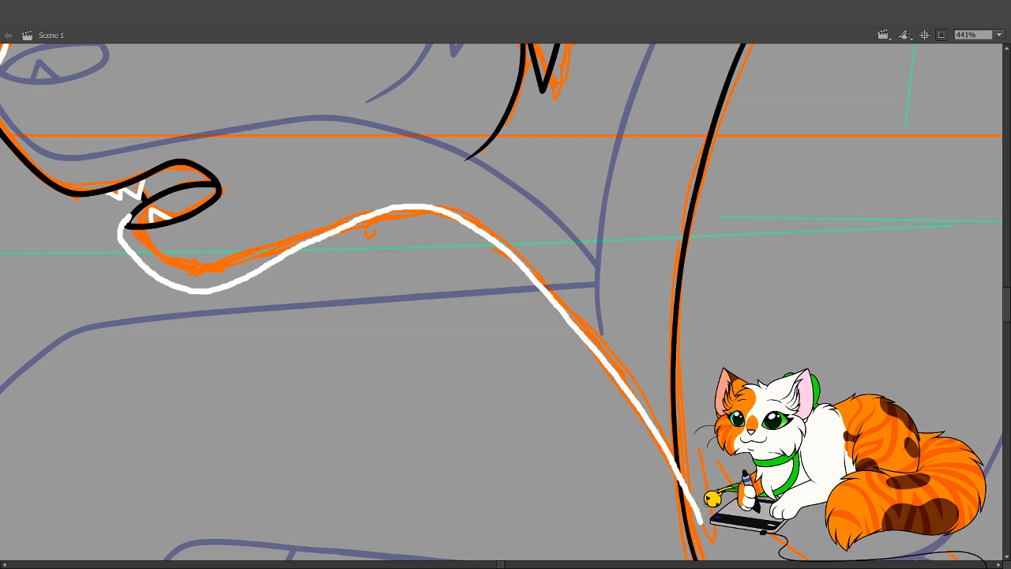
click(700, 515)
key(Delete)
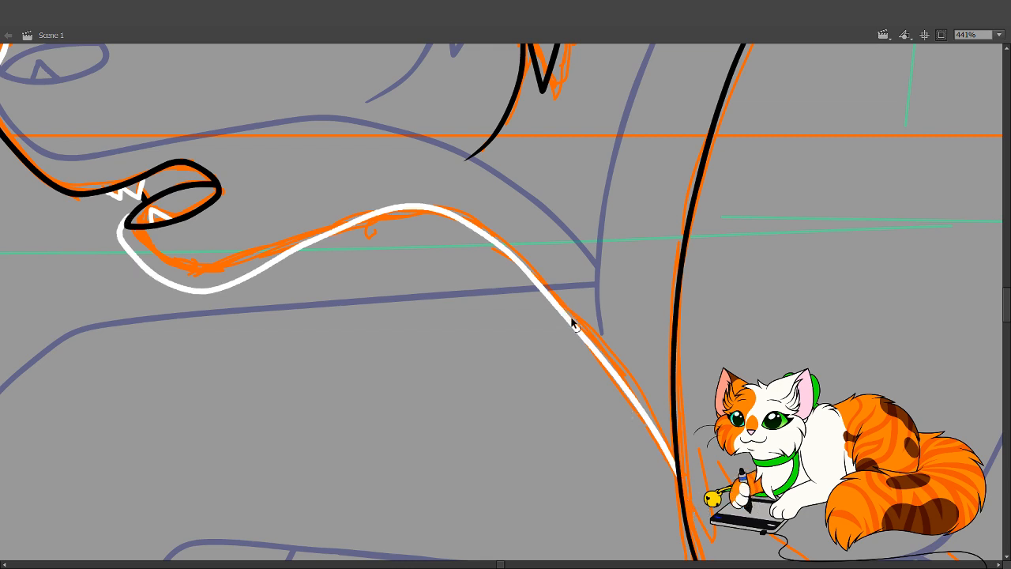
mouse_move(570, 318)
mouse_down()
mouse_move(532, 289)
mouse_move(557, 313)
mouse_move(544, 293)
mouse_up()
key(v)
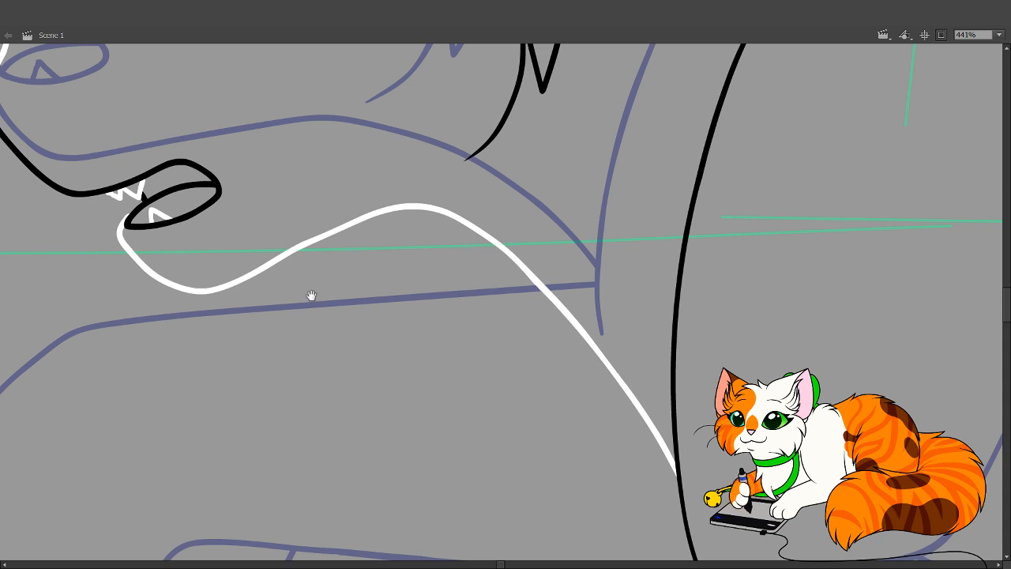
Zoom out to 110% and examine the inked head, chest and legs against the body sketch
drag(275, 343, 419, 510)
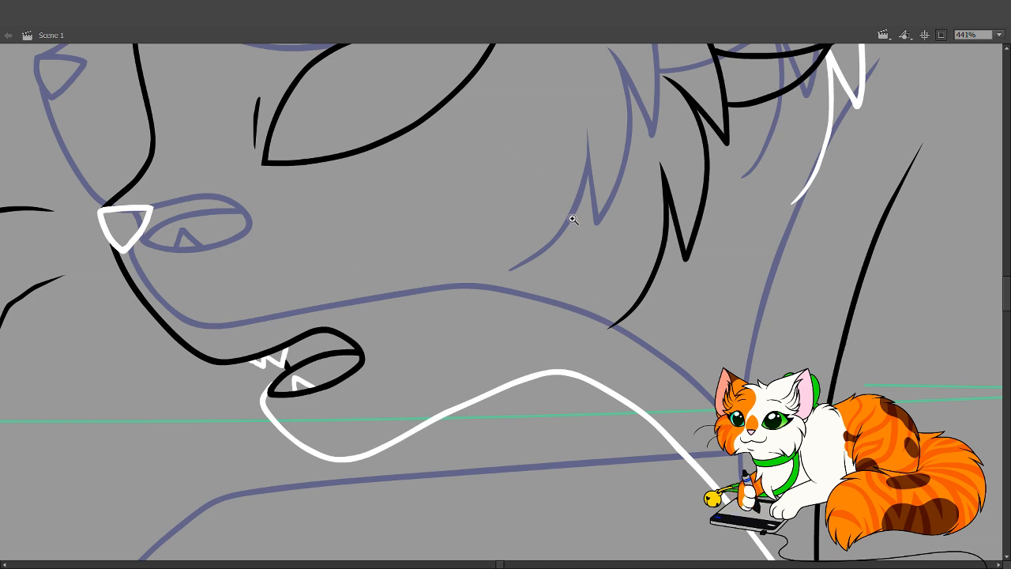
ctrl+shift+click(592, 322)
ctrl+shift+click(654, 351)
drag(673, 373, 538, 462)
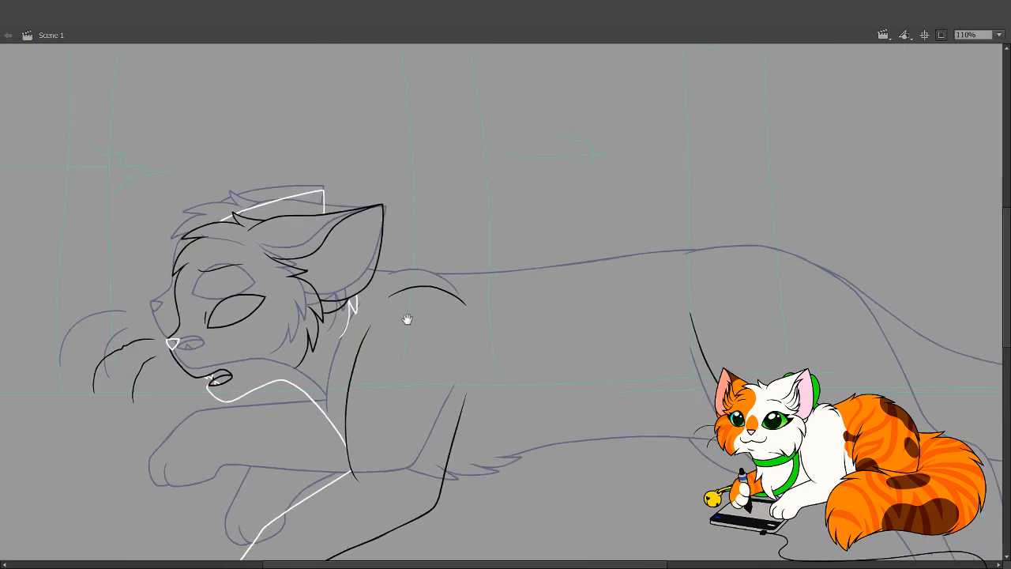
drag(463, 430, 451, 473)
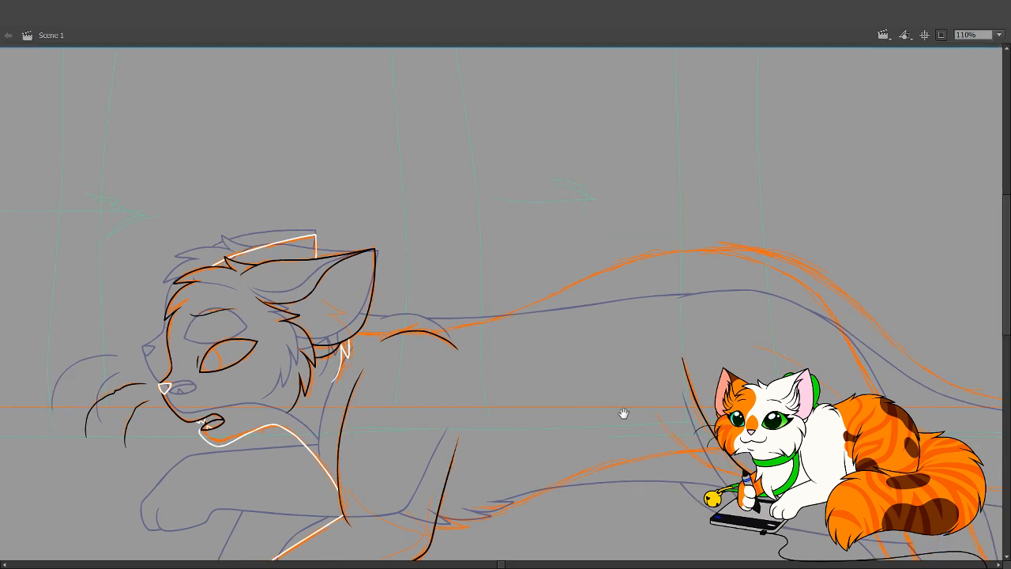
Draw the outer outline of the forepaw in white from the rear toe around the heel to the black foreleg line
drag(633, 406, 465, 440)
drag(401, 558, 536, 356)
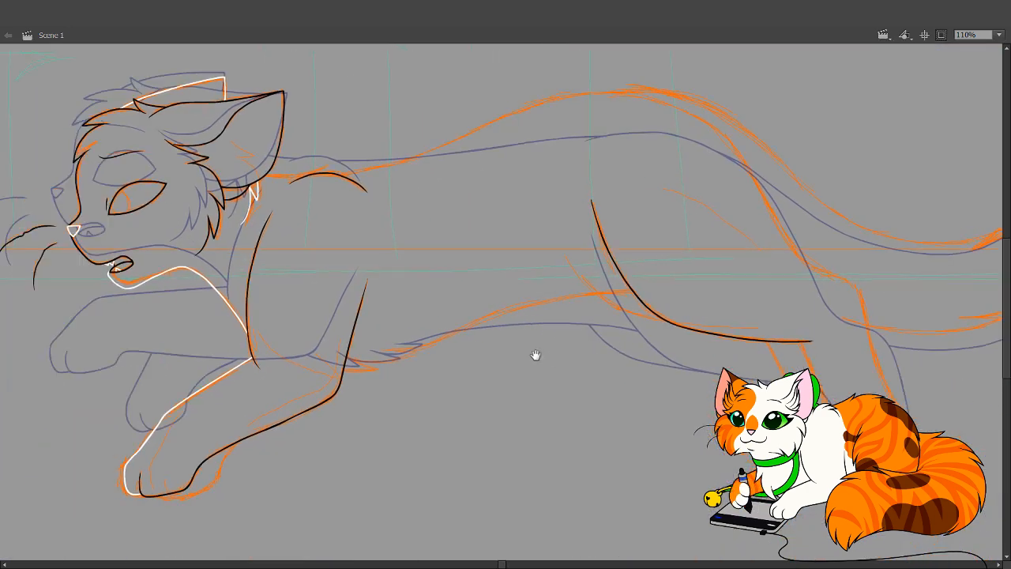
drag(148, 375, 474, 544)
drag(457, 243, 481, 363)
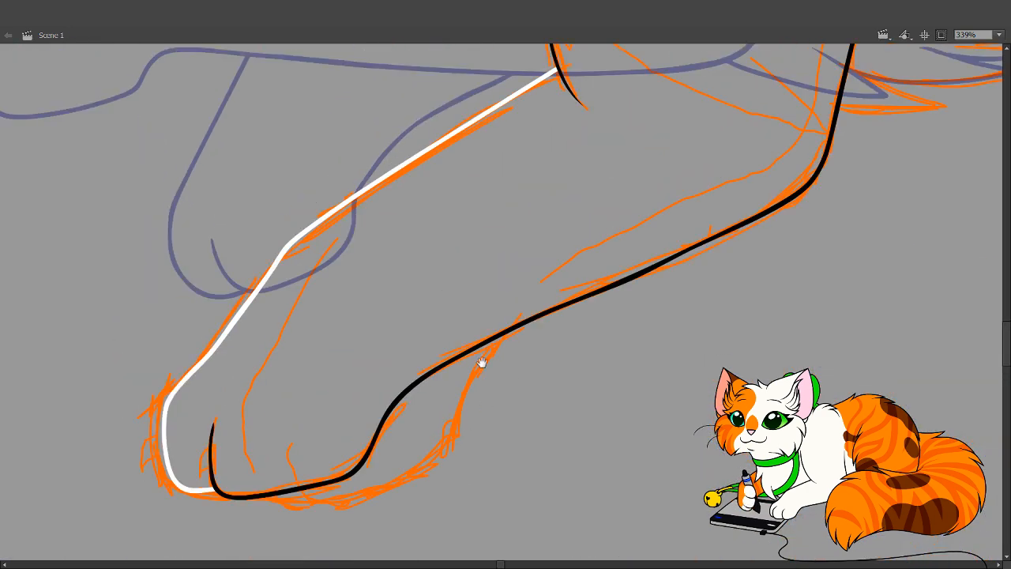
drag(458, 465, 379, 520)
drag(407, 465, 409, 356)
mouse_move(498, 223)
mouse_down()
mouse_move(437, 292)
mouse_move(491, 255)
mouse_up()
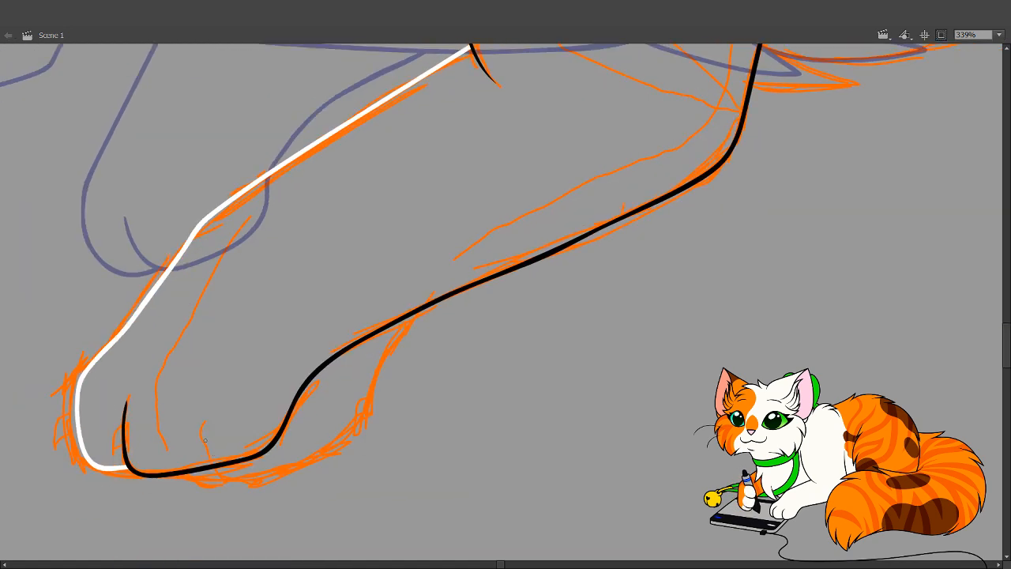
mouse_move(203, 439)
mouse_down()
mouse_move(221, 482)
mouse_move(273, 476)
mouse_move(350, 428)
mouse_move(382, 348)
mouse_move(557, 196)
mouse_up()
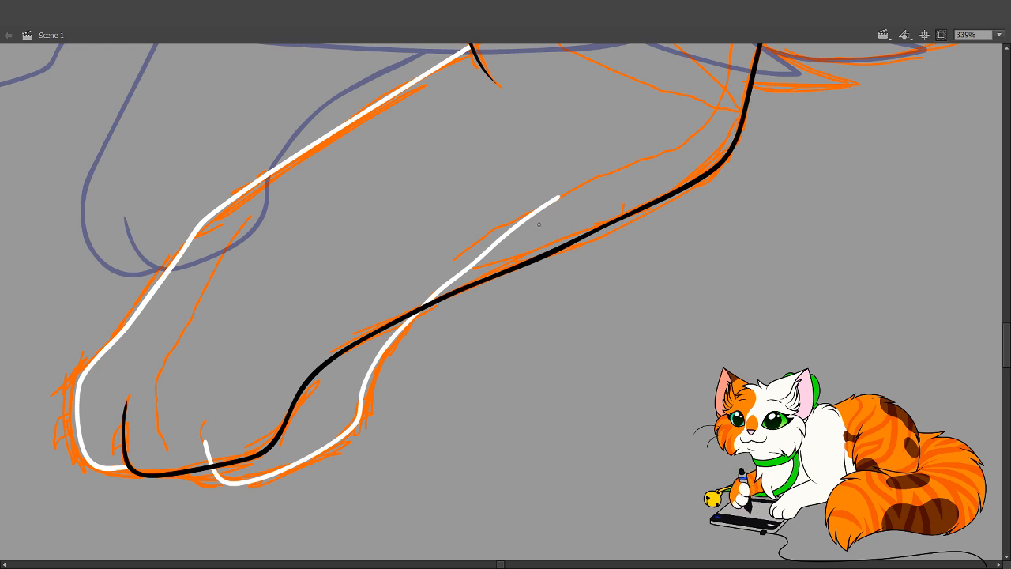
Draw the forepaw's middle toe in white, link the loose ends crossing the black leg line and delete them
key(space)
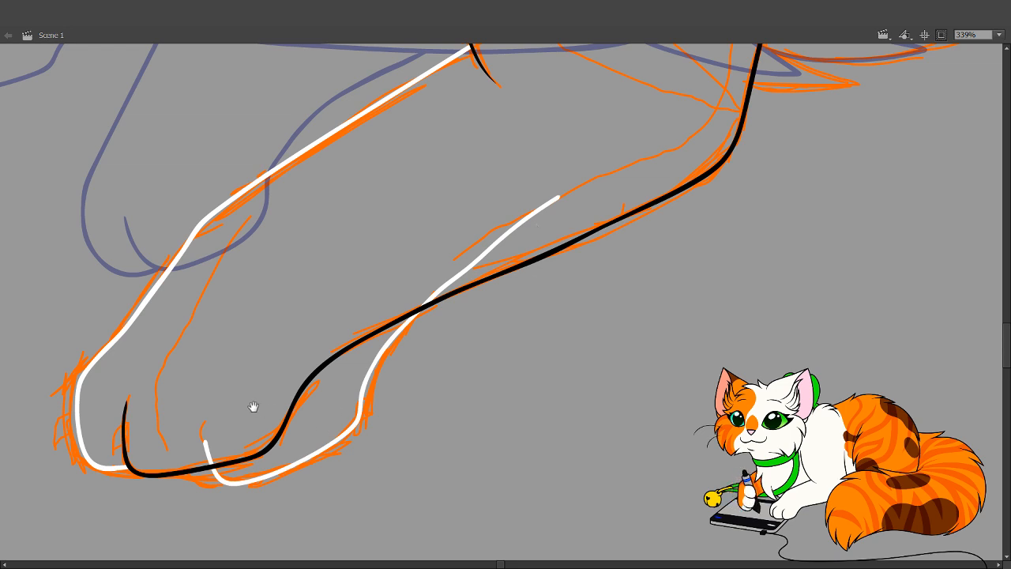
drag(186, 494, 251, 398)
mouse_move(233, 349)
mouse_down()
mouse_move(253, 384)
mouse_move(301, 381)
mouse_up()
key(ctrl+z)
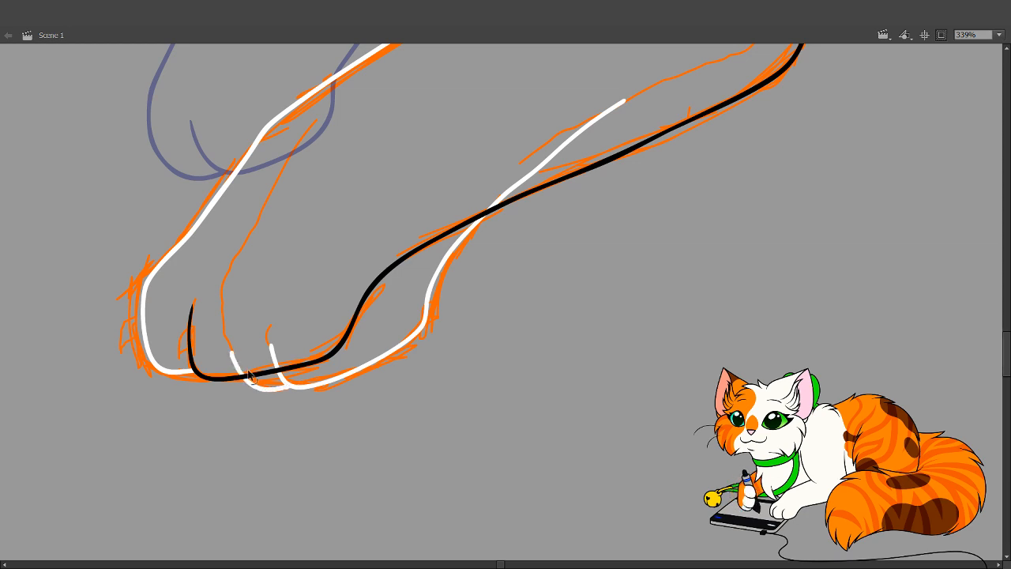
drag(232, 350, 255, 387)
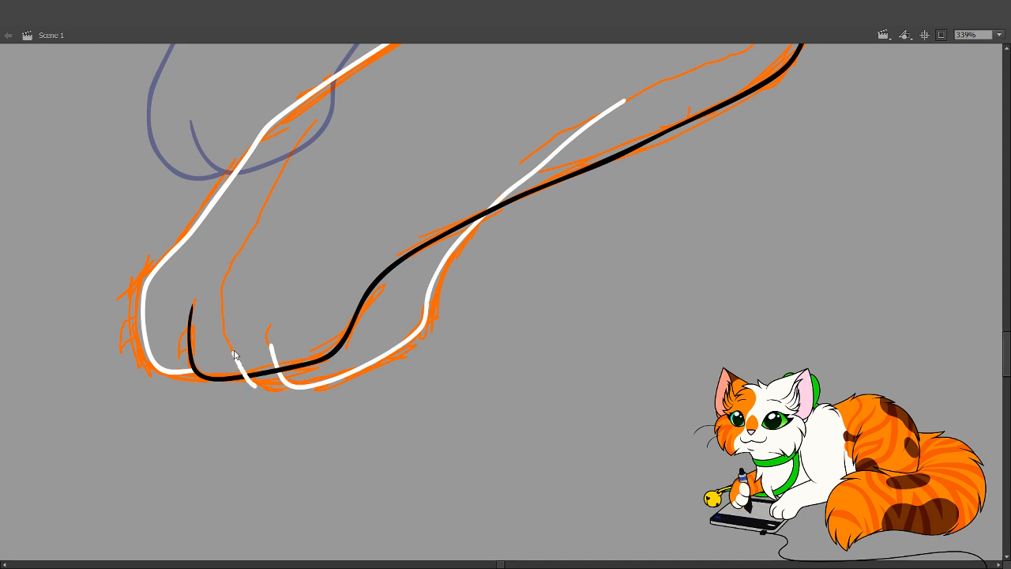
key(ctrl+z)
mouse_move(228, 345)
mouse_down()
mouse_move(243, 381)
mouse_move(296, 382)
mouse_up()
mouse_move(224, 358)
mouse_down()
mouse_move(315, 321)
mouse_move(389, 207)
mouse_move(531, 173)
mouse_up()
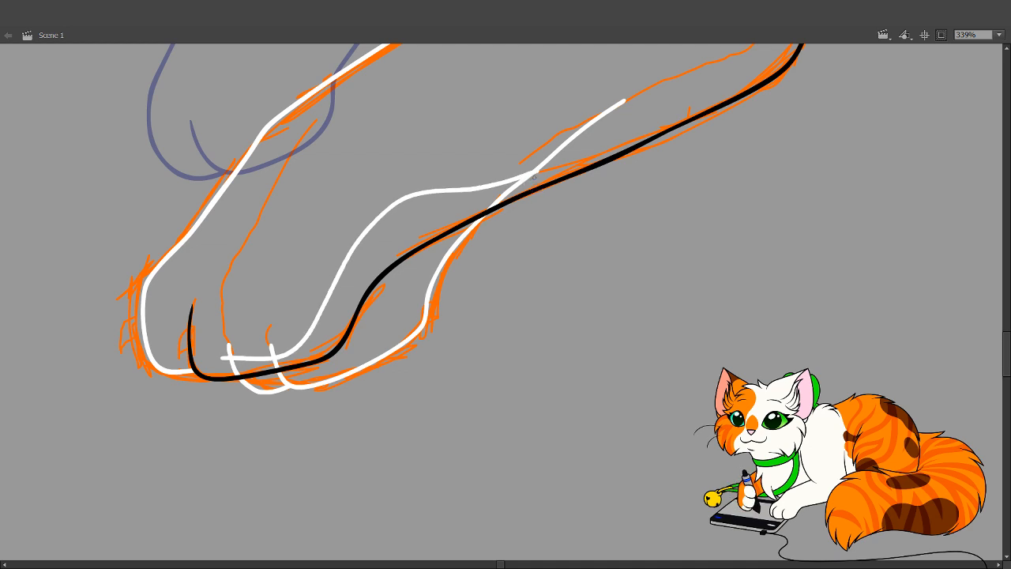
click(527, 180)
key(Delete)
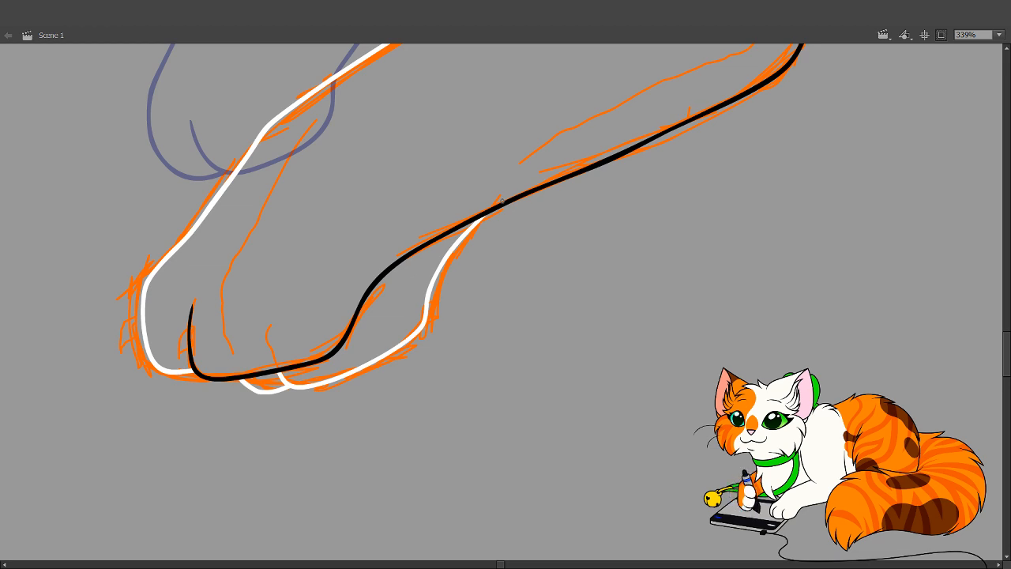
Draw a short white chest stroke joining the throat line to the top of the foreleg's front edge
drag(503, 326, 354, 553)
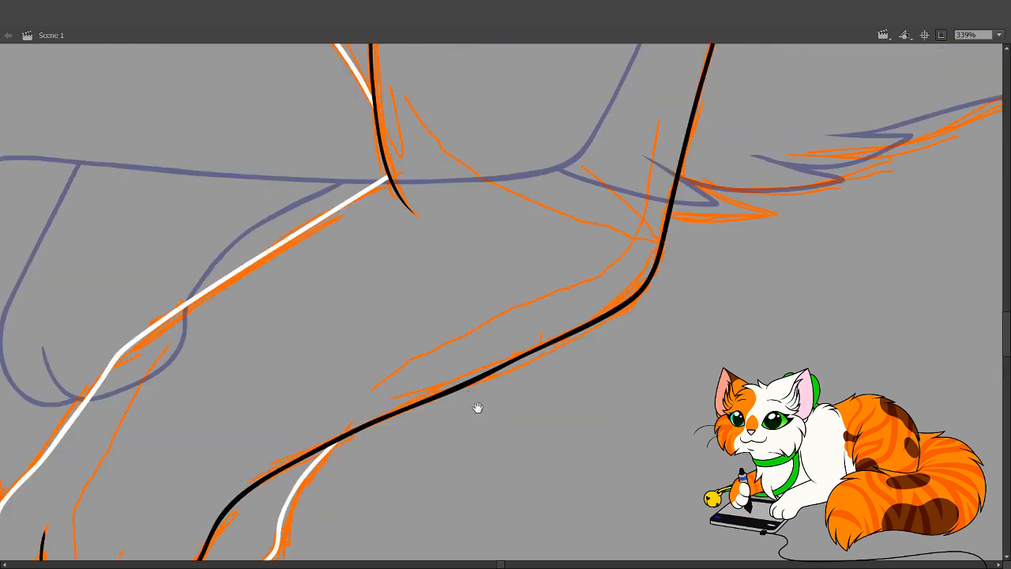
drag(521, 168, 443, 412)
drag(323, 413, 303, 327)
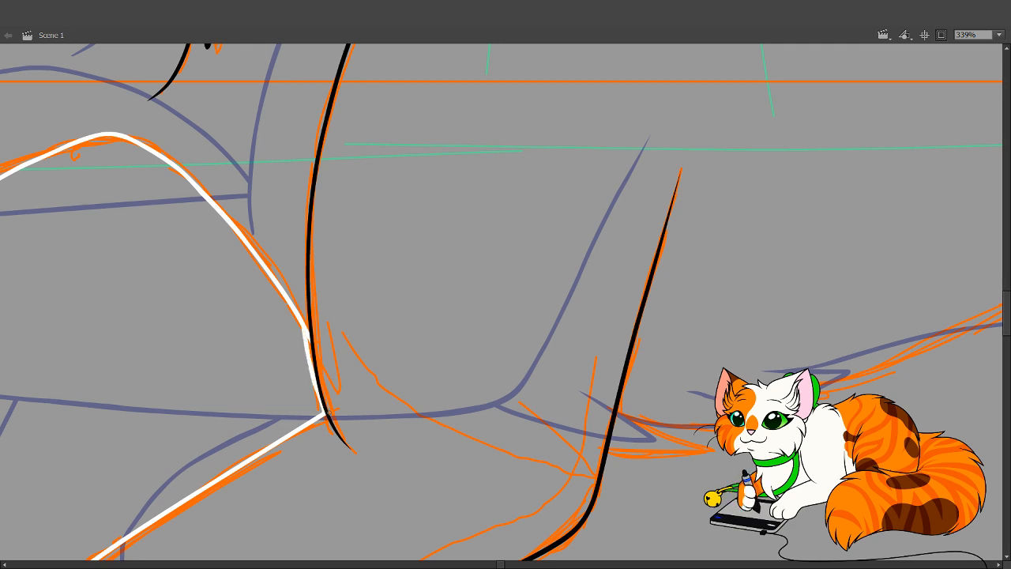
key(ctrl+z)
drag(325, 412, 303, 320)
mouse_move(419, 250)
mouse_down()
mouse_move(390, 510)
mouse_move(399, 321)
mouse_move(429, 193)
mouse_up()
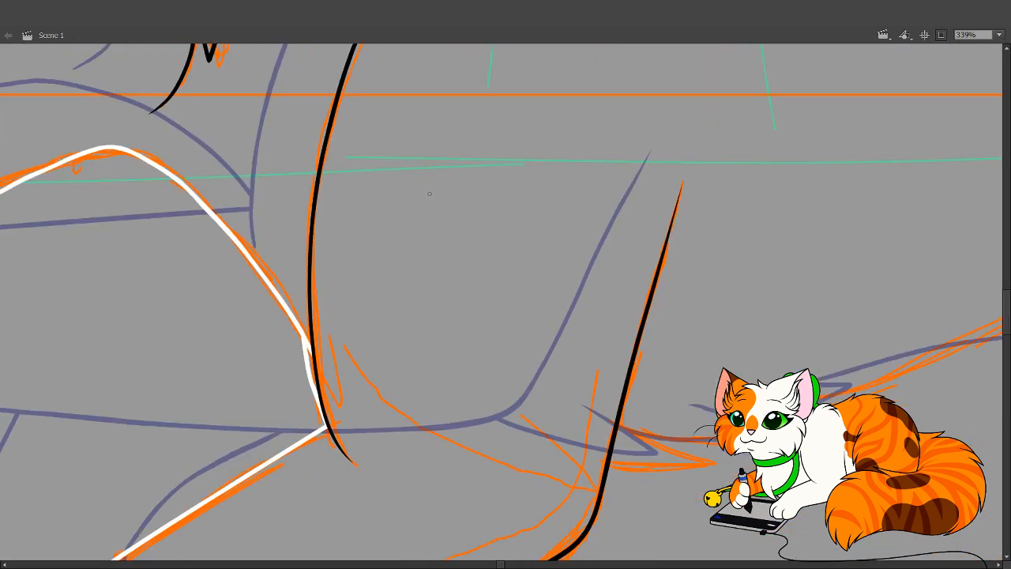
drag(596, 481, 113, 263)
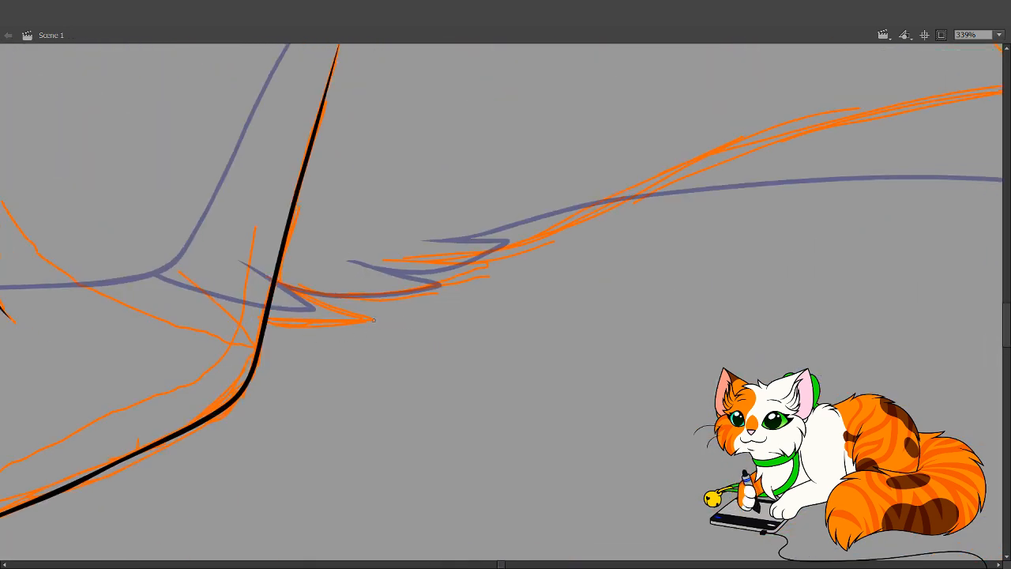
drag(243, 346, 261, 347)
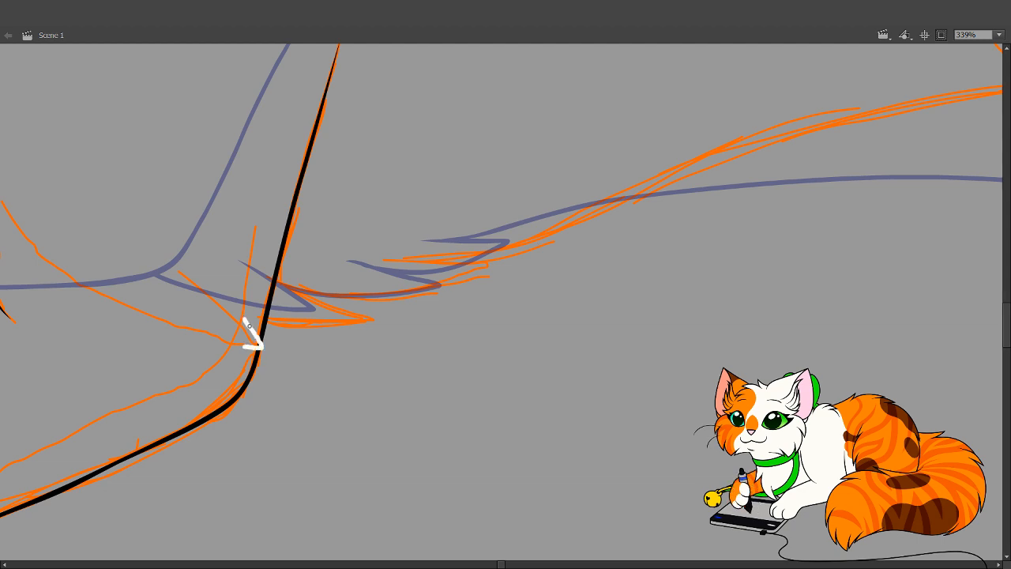
key(v)
key(ctrl+z)
key(ctrl+z)
Draw the first fur tuft behind the elbow in white and delete the end crossing the black foreleg line
key(space)
drag(675, 383, 618, 446)
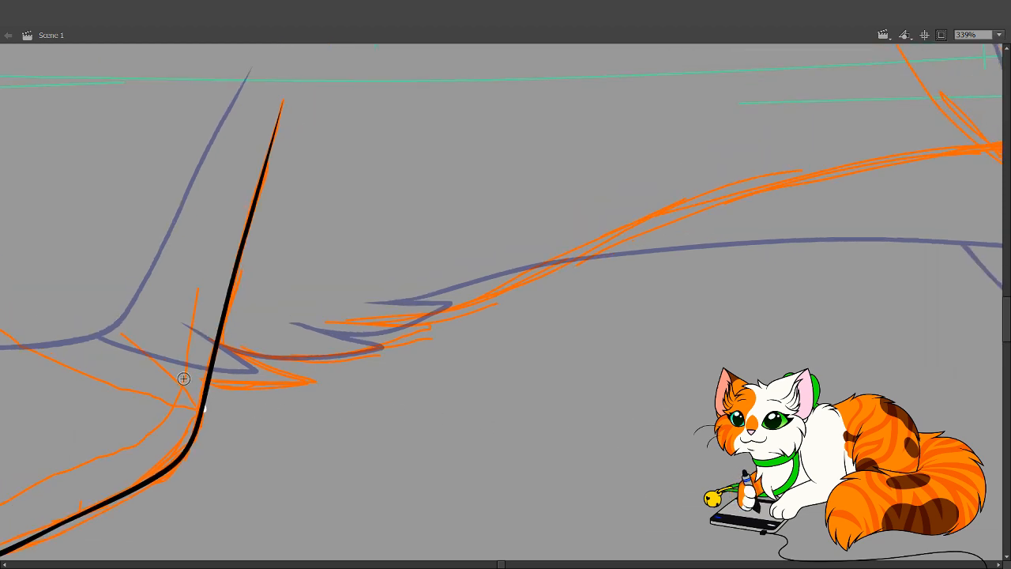
mouse_move(184, 378)
mouse_down()
mouse_move(261, 387)
mouse_move(309, 379)
mouse_move(288, 374)
mouse_up()
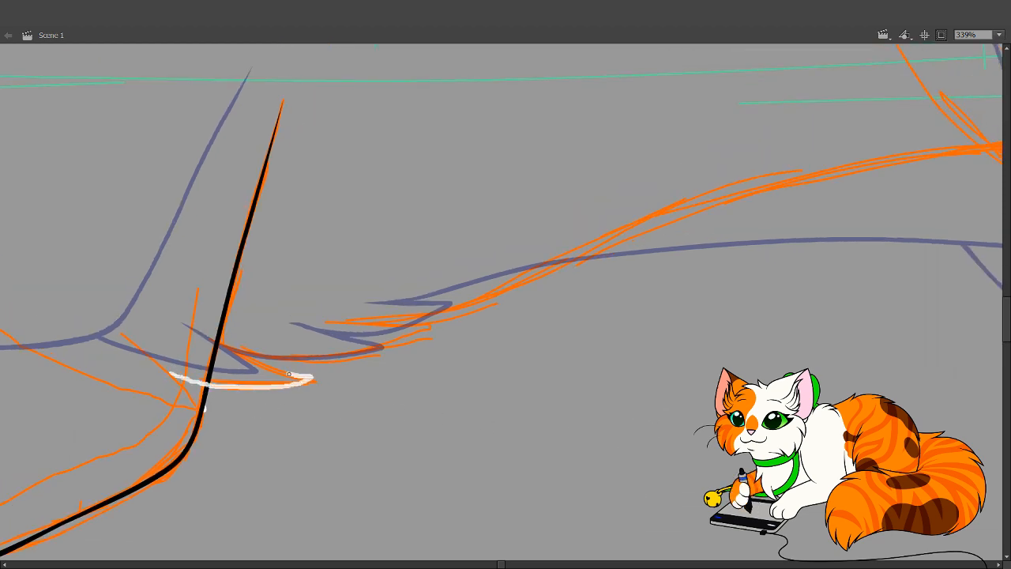
mouse_move(165, 373)
mouse_down()
mouse_move(245, 386)
mouse_move(310, 375)
mouse_move(207, 346)
mouse_up()
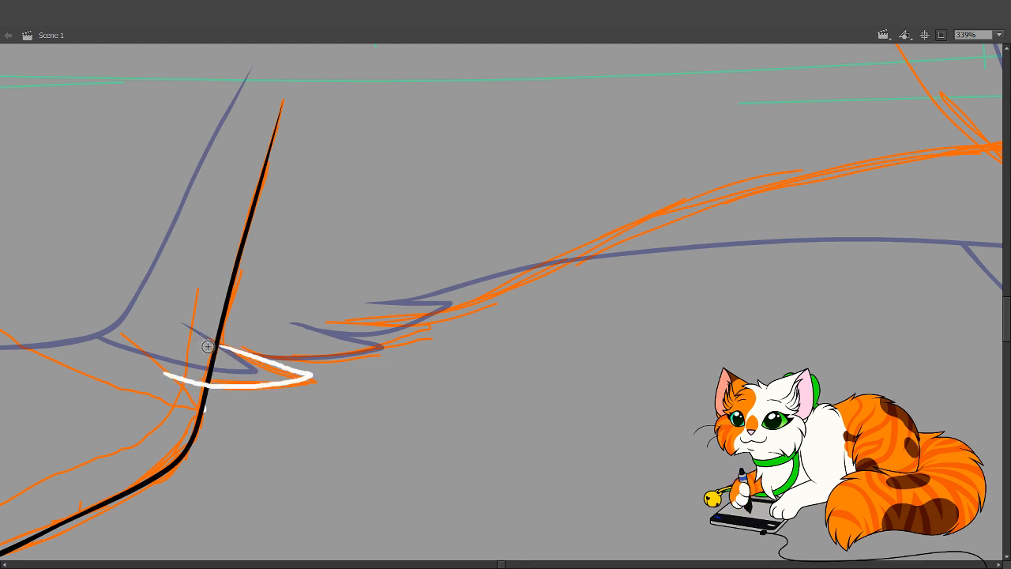
key(v)
click(184, 380)
key(Delete)
Draw the second fur tuft and the belly line in white up to the black thigh line, removing the overshoot and smoothing the curve
drag(307, 412, 232, 488)
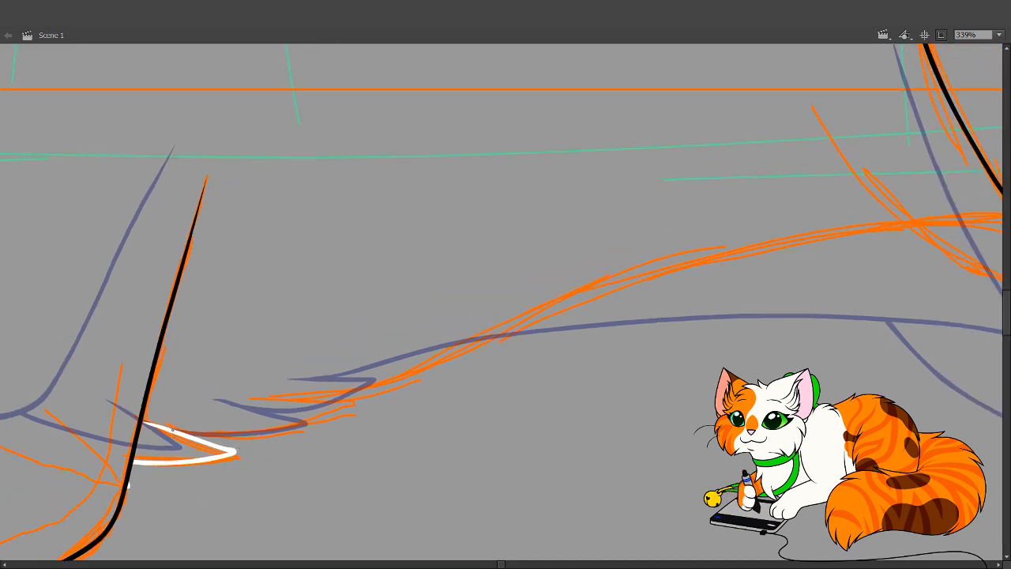
mouse_move(170, 431)
mouse_down()
mouse_move(265, 432)
mouse_move(342, 398)
mouse_move(259, 399)
mouse_up()
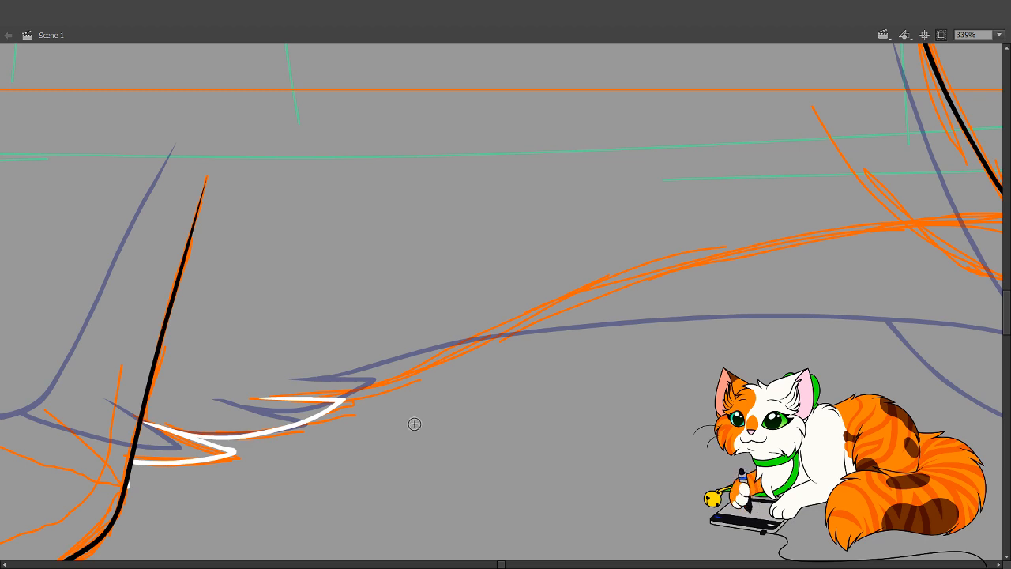
drag(570, 466, 439, 545)
mouse_move(162, 478)
mouse_down()
mouse_move(260, 459)
mouse_move(433, 379)
mouse_move(557, 338)
mouse_move(697, 308)
mouse_move(829, 294)
mouse_move(963, 323)
mouse_up()
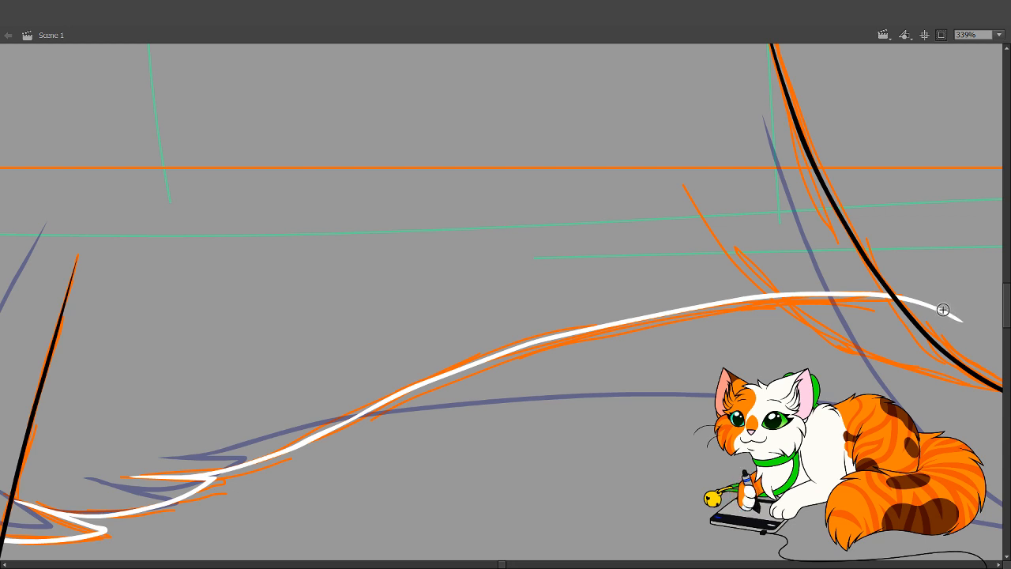
key(ctrl+z)
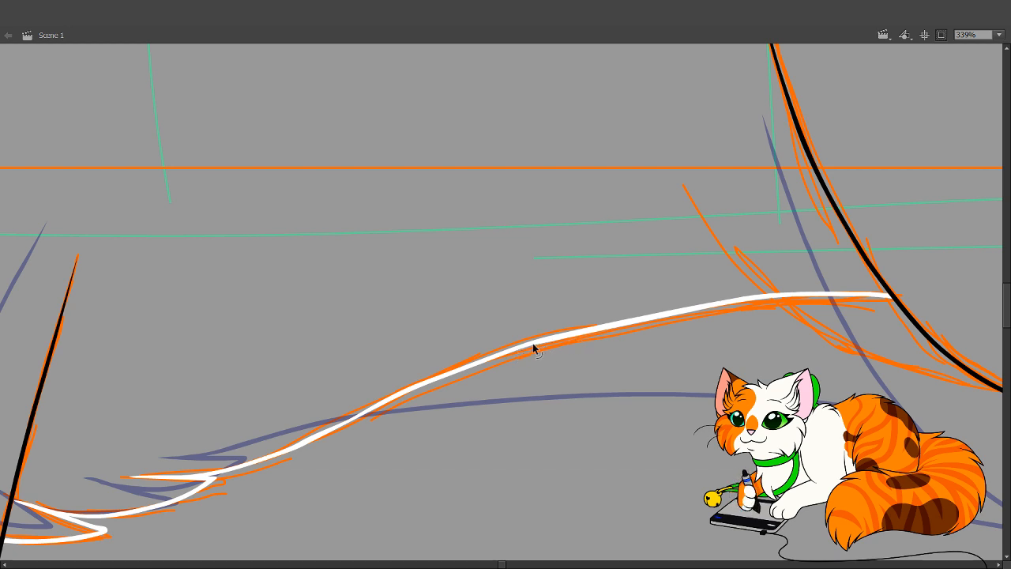
drag(579, 336, 588, 332)
Draw the far thigh's front edge in white from the belly line to the black thigh line, delete the excess end and adjust the curve
key(b)
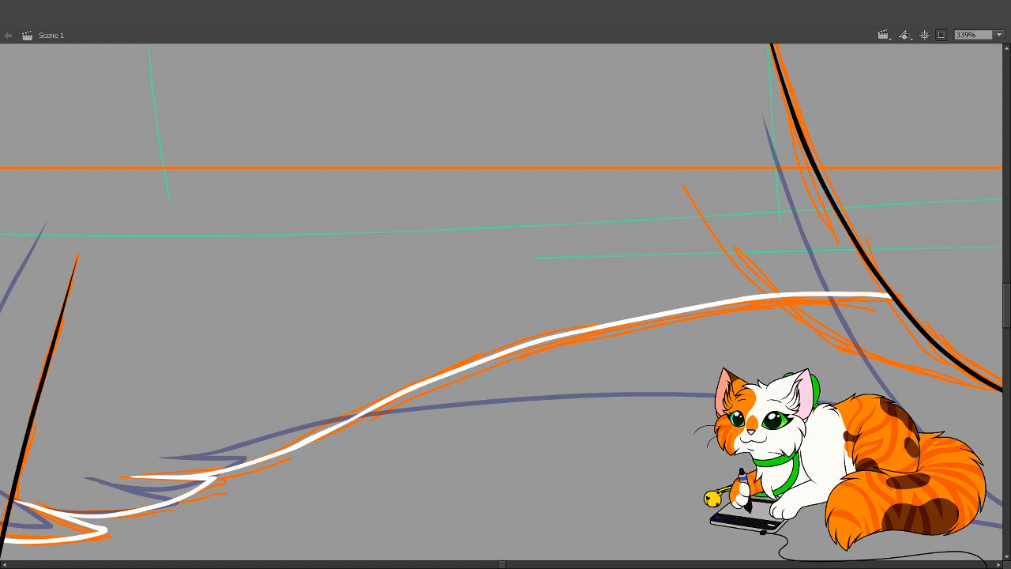
drag(697, 462, 449, 444)
drag(786, 364, 530, 347)
drag(678, 232, 574, 289)
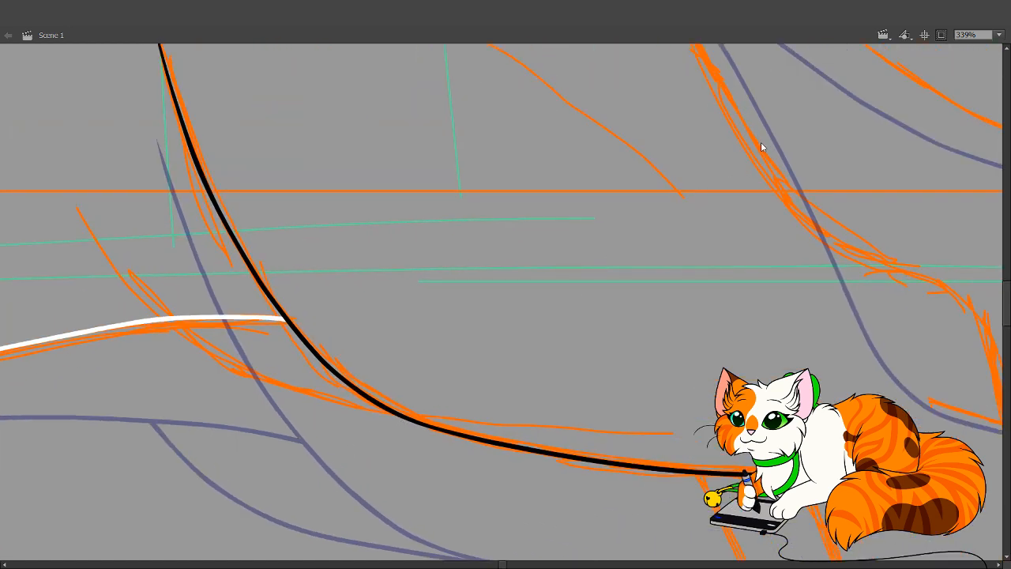
drag(168, 320, 248, 378)
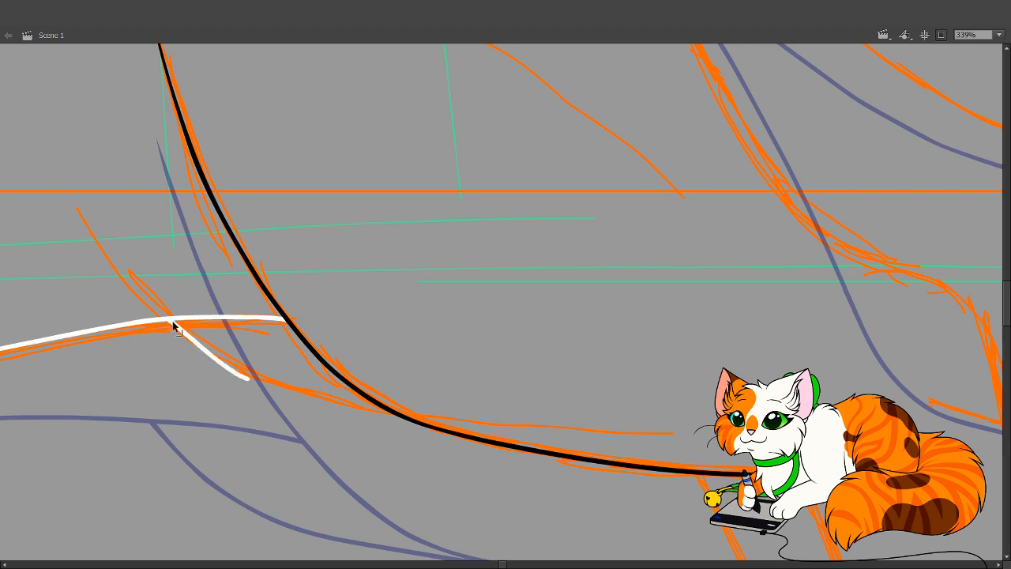
key(ctrl+z)
mouse_move(168, 318)
mouse_down()
mouse_move(232, 369)
mouse_move(340, 407)
mouse_move(431, 424)
mouse_move(616, 429)
mouse_up()
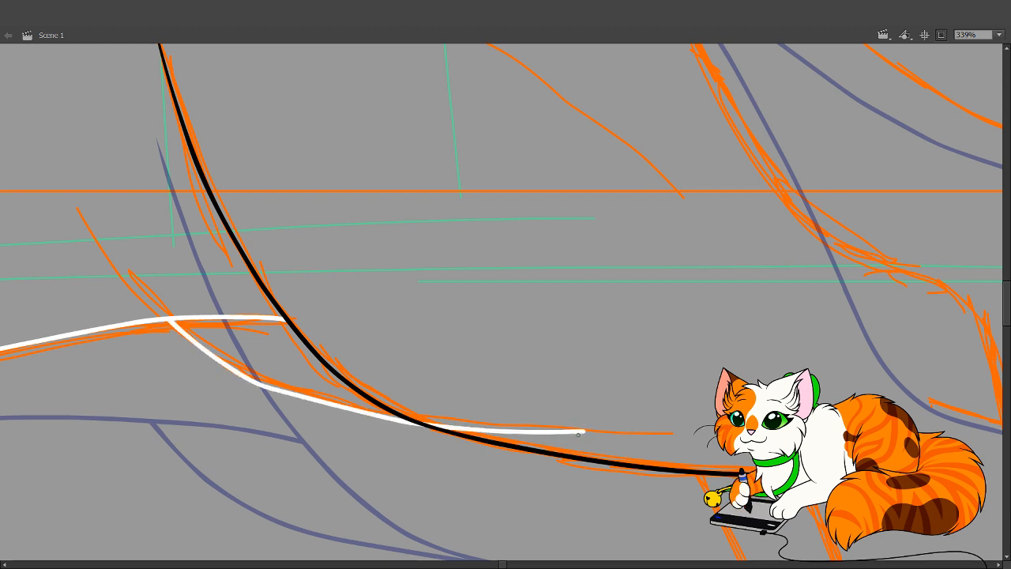
key(v)
click(559, 431)
key(Delete)
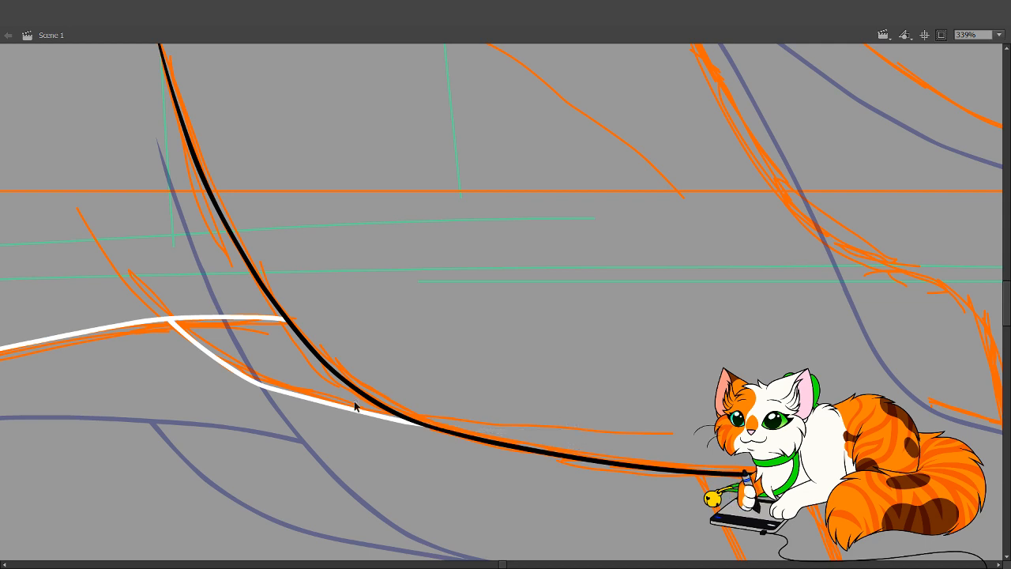
drag(329, 403, 324, 404)
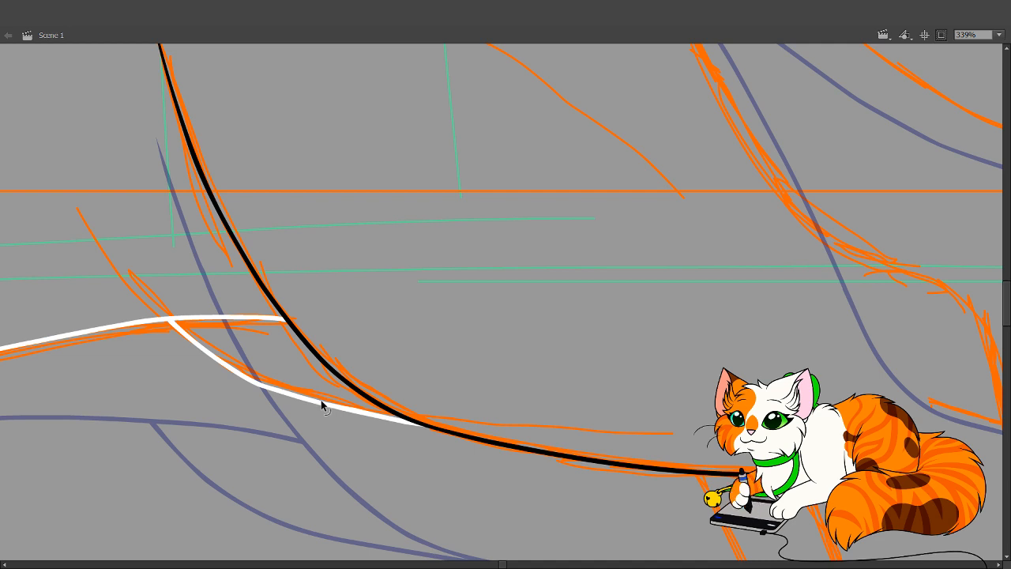
Handwrite the note "BRB Be right back~" with a small smiley face in the empty area below the belly
key(z)
click(503, 244)
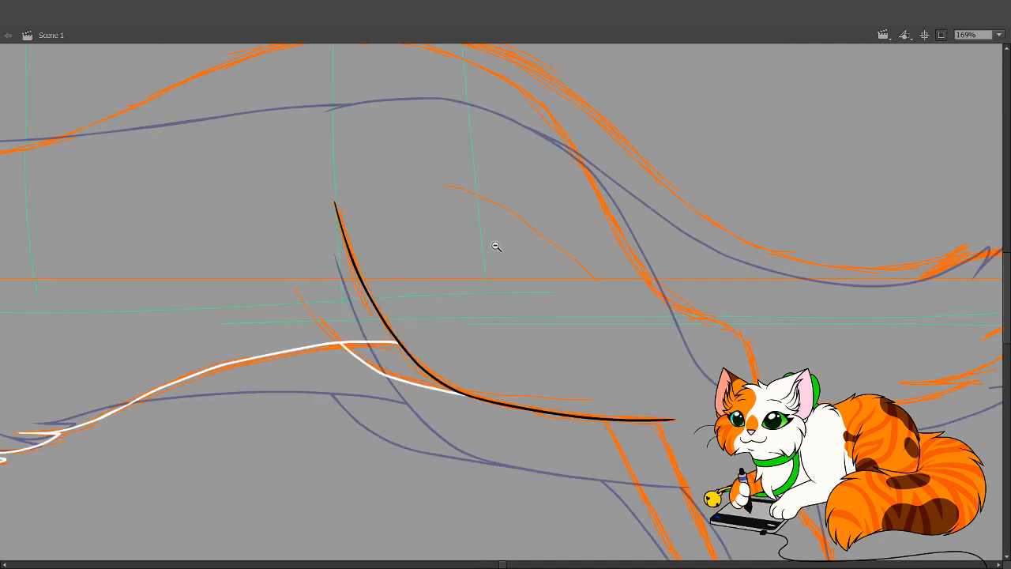
click(497, 243)
drag(479, 300, 559, 292)
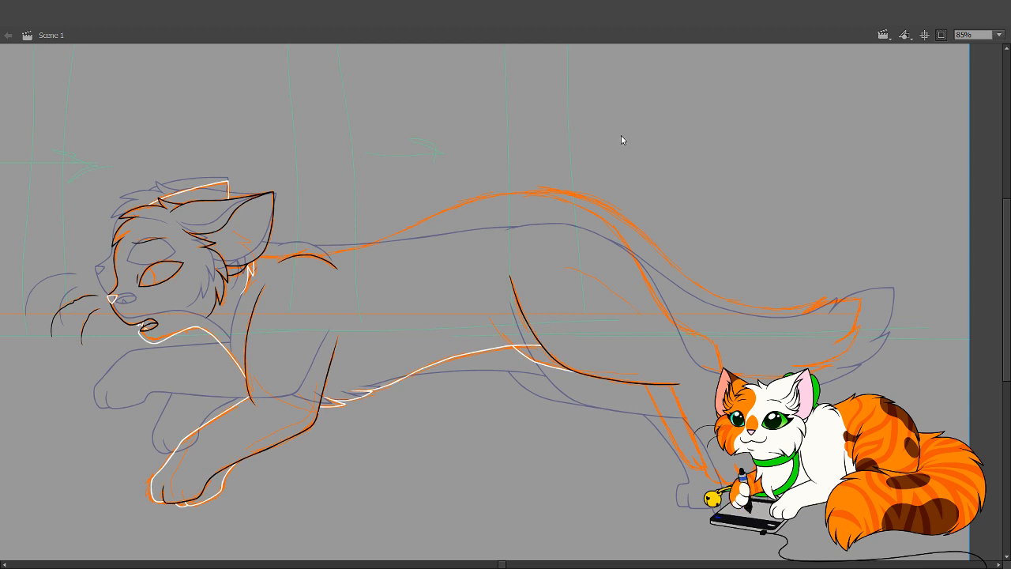
drag(434, 404, 436, 431)
mouse_move(466, 401)
mouse_down()
mouse_move(465, 430)
mouse_move(468, 412)
mouse_move(481, 430)
mouse_up()
mouse_move(487, 401)
mouse_down()
mouse_move(489, 429)
mouse_move(499, 404)
mouse_move(490, 428)
mouse_up()
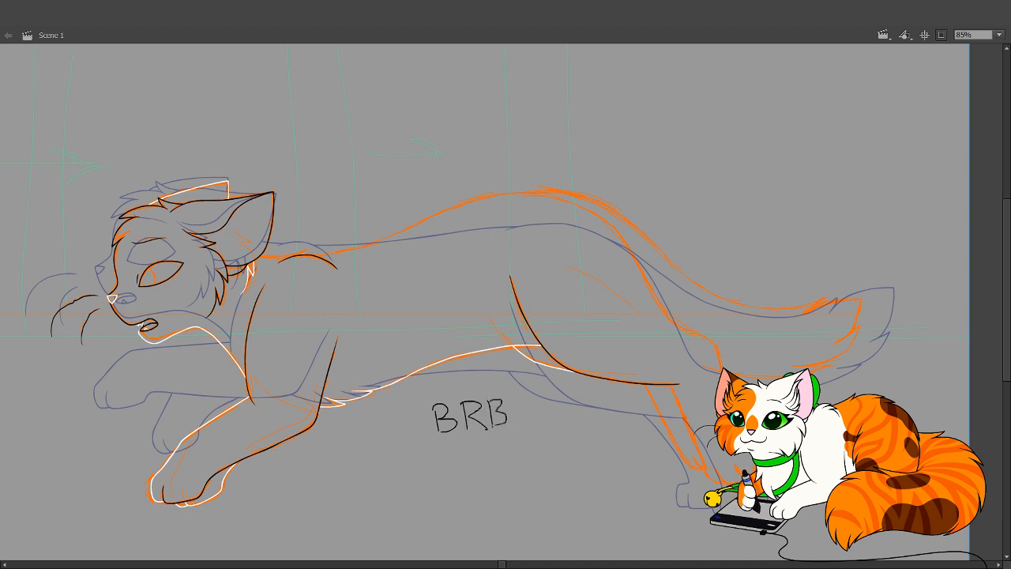
mouse_move(426, 453)
mouse_down()
mouse_move(435, 466)
mouse_move(474, 454)
mouse_move(489, 468)
mouse_move(479, 471)
mouse_move(505, 461)
mouse_up()
drag(500, 452, 513, 450)
mouse_move(456, 473)
mouse_down()
mouse_move(466, 490)
mouse_move(495, 487)
mouse_up()
mouse_move(506, 477)
mouse_down()
mouse_move(498, 483)
mouse_move(511, 488)
mouse_move(528, 476)
mouse_up()
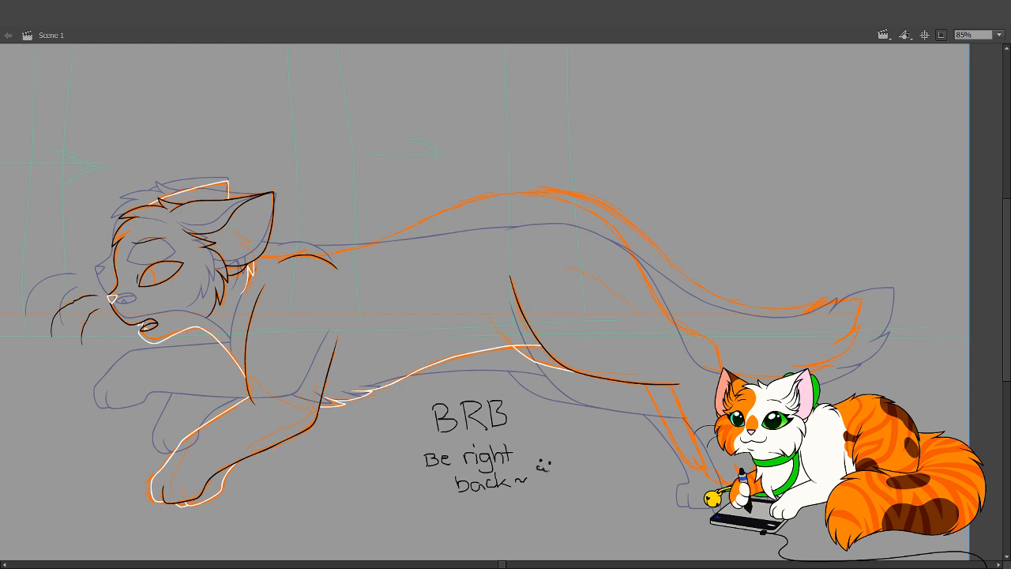
drag(538, 468, 550, 468)
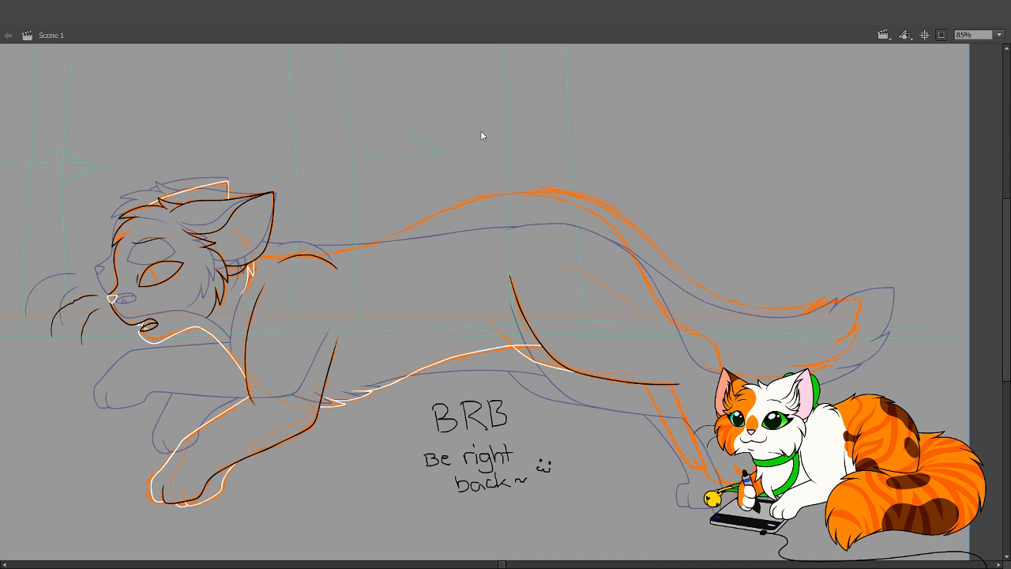
Scribble over the handwritten break note and smiley to join their strokes, and delete them all
key(ctrl+space)
mouse_move(337, 314)
mouse_down()
mouse_move(729, 559)
mouse_move(722, 563)
mouse_up()
drag(532, 412, 539, 471)
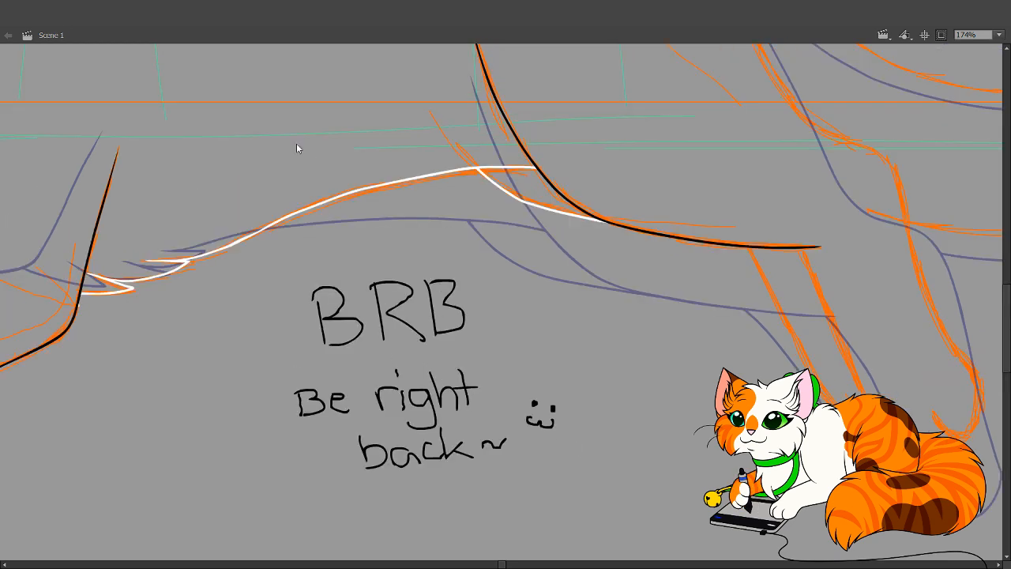
mouse_move(286, 323)
mouse_down()
mouse_move(337, 286)
mouse_move(322, 322)
mouse_move(497, 317)
mouse_move(310, 290)
mouse_move(507, 282)
mouse_move(333, 360)
mouse_move(491, 371)
mouse_move(279, 390)
mouse_move(452, 366)
mouse_move(397, 371)
mouse_move(436, 371)
mouse_move(483, 397)
mouse_move(493, 421)
mouse_move(317, 465)
mouse_move(540, 430)
mouse_move(308, 447)
mouse_move(567, 421)
mouse_move(554, 405)
mouse_move(502, 398)
mouse_move(563, 411)
mouse_up()
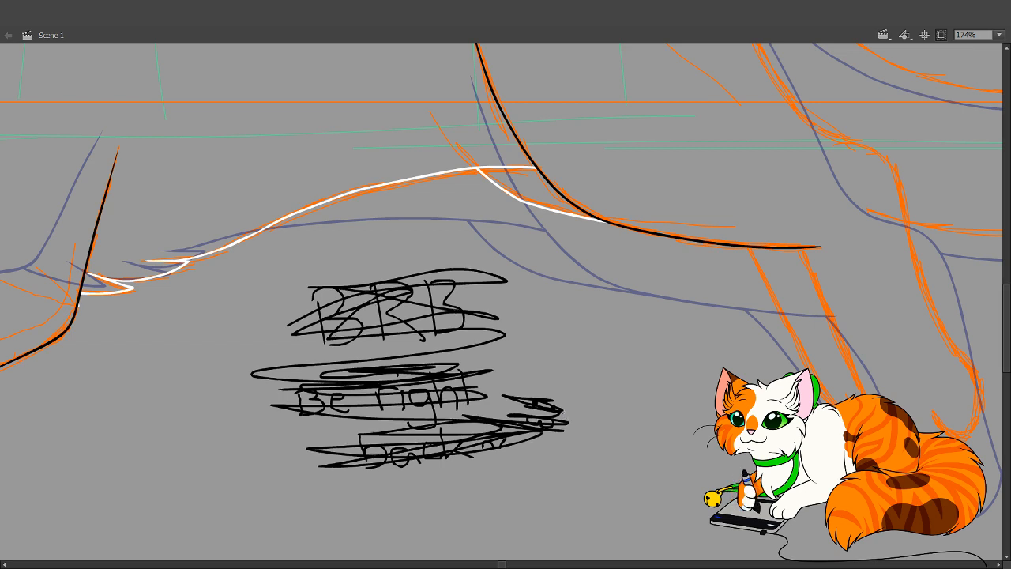
click(441, 379)
key(Delete)
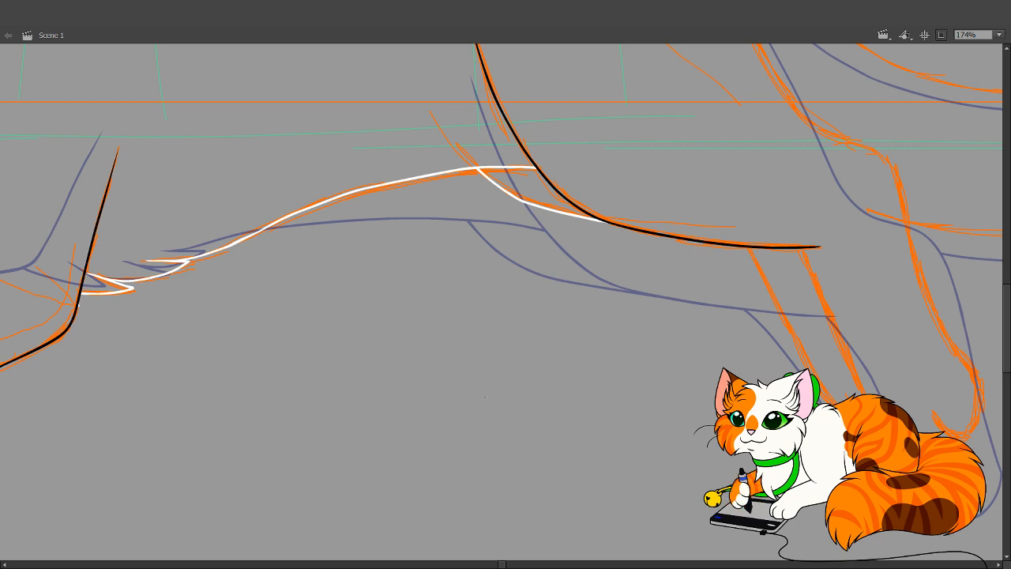
Draw the rump and the near hind leg's upper back edge in one black line over the orange sketch and adjust its curve
drag(218, 243, 591, 398)
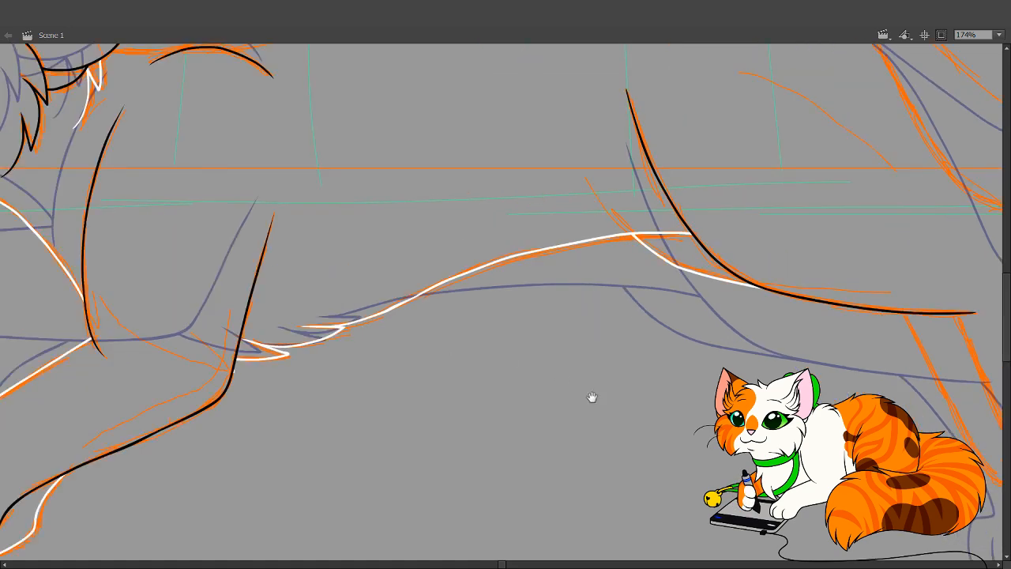
drag(425, 225, 485, 381)
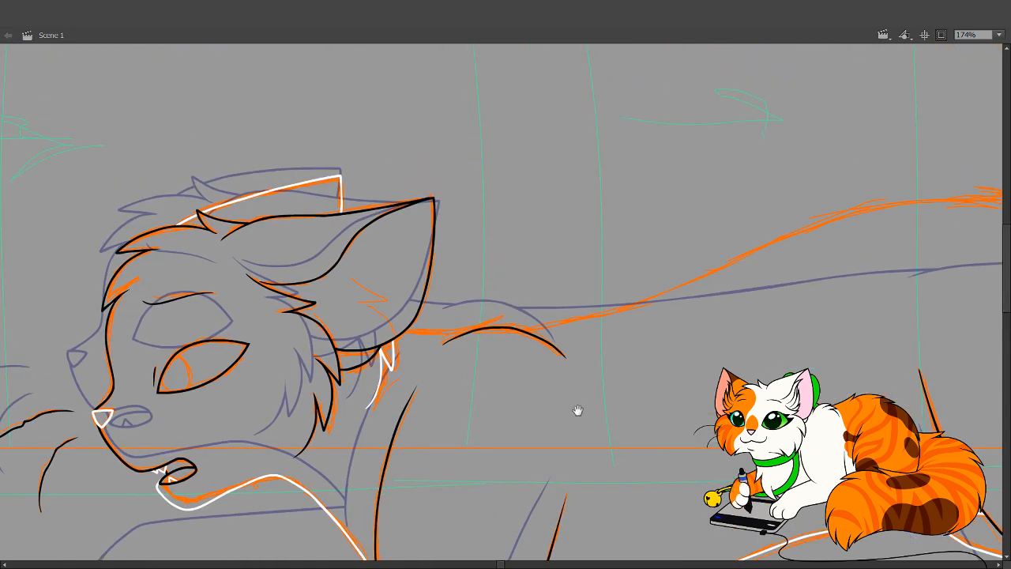
mouse_move(577, 411)
mouse_down()
mouse_move(392, 422)
mouse_move(295, 358)
mouse_move(181, 344)
mouse_up()
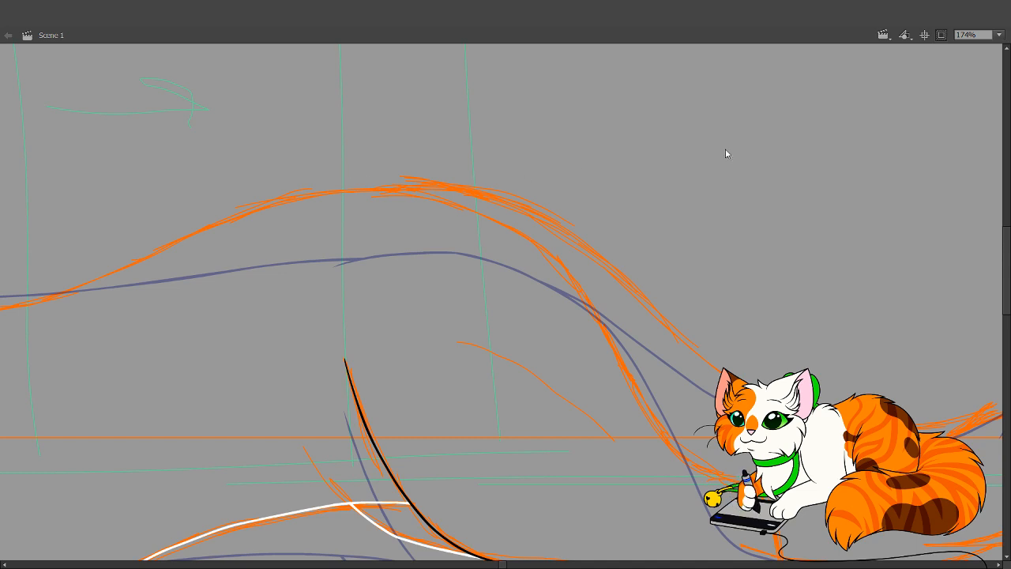
drag(455, 385, 390, 397)
mouse_move(492, 440)
mouse_down()
mouse_move(354, 295)
mouse_move(388, 428)
mouse_move(490, 507)
mouse_up()
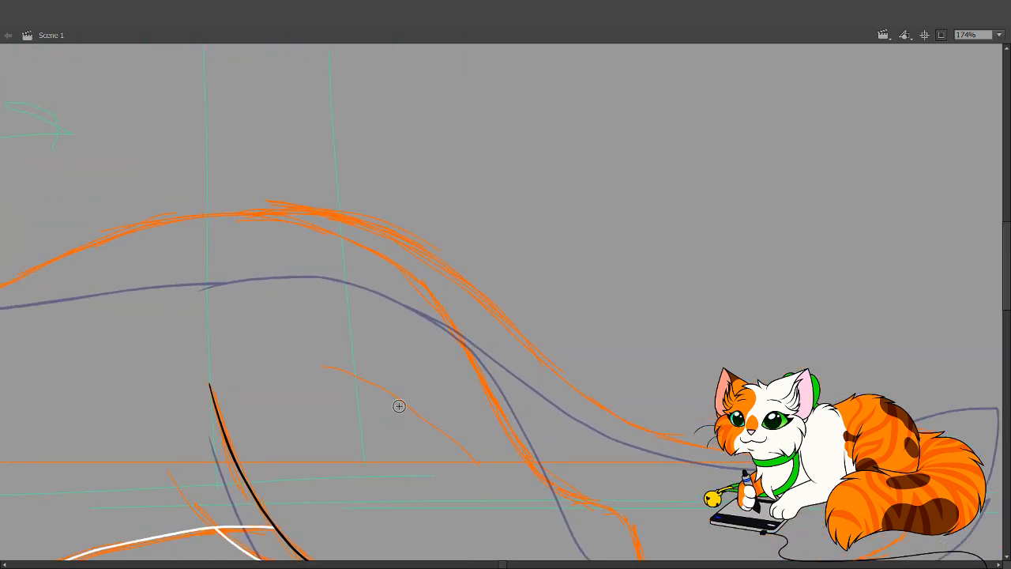
mouse_move(391, 382)
mouse_down()
mouse_move(383, 216)
mouse_move(429, 357)
mouse_up()
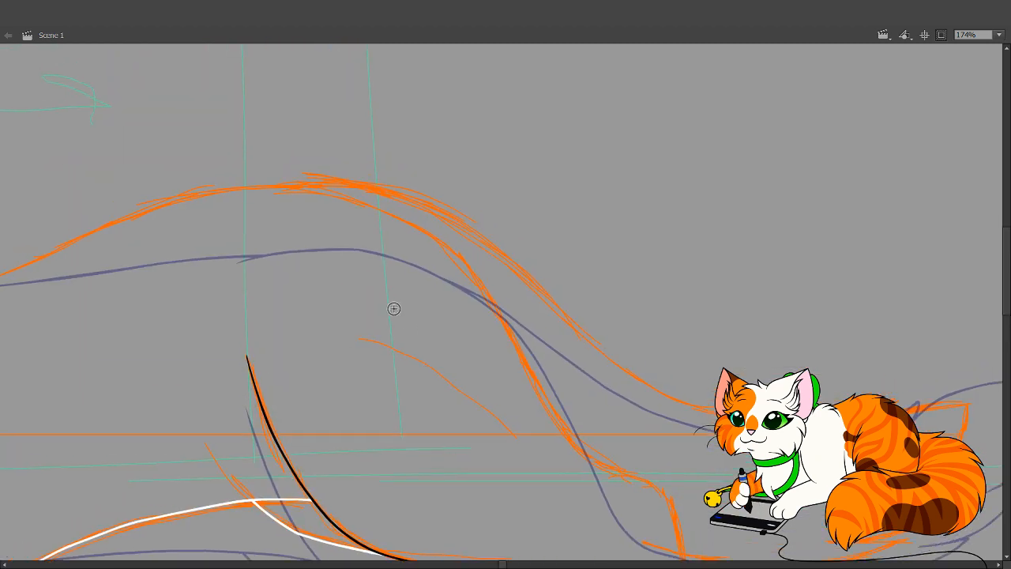
drag(248, 199, 310, 173)
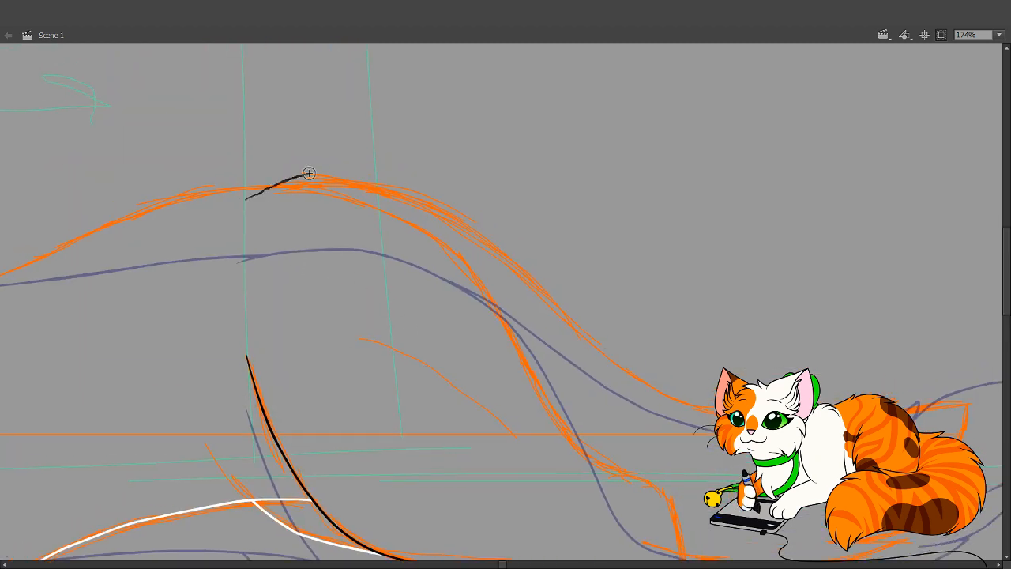
key(ctrl+z)
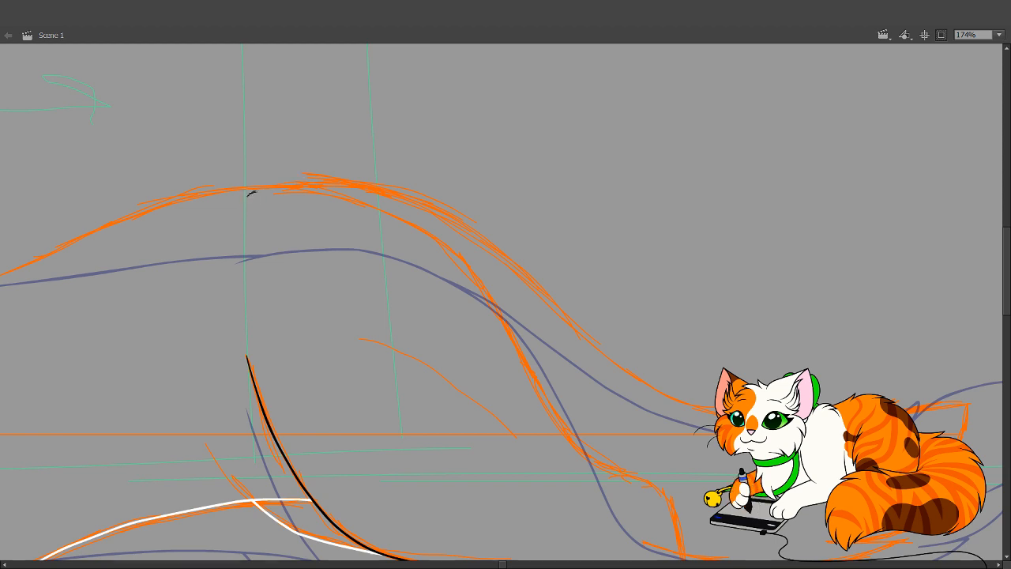
mouse_move(248, 194)
mouse_down()
mouse_move(311, 182)
mouse_move(385, 192)
mouse_move(471, 255)
mouse_move(560, 421)
mouse_move(597, 456)
mouse_move(669, 493)
mouse_move(686, 559)
mouse_up()
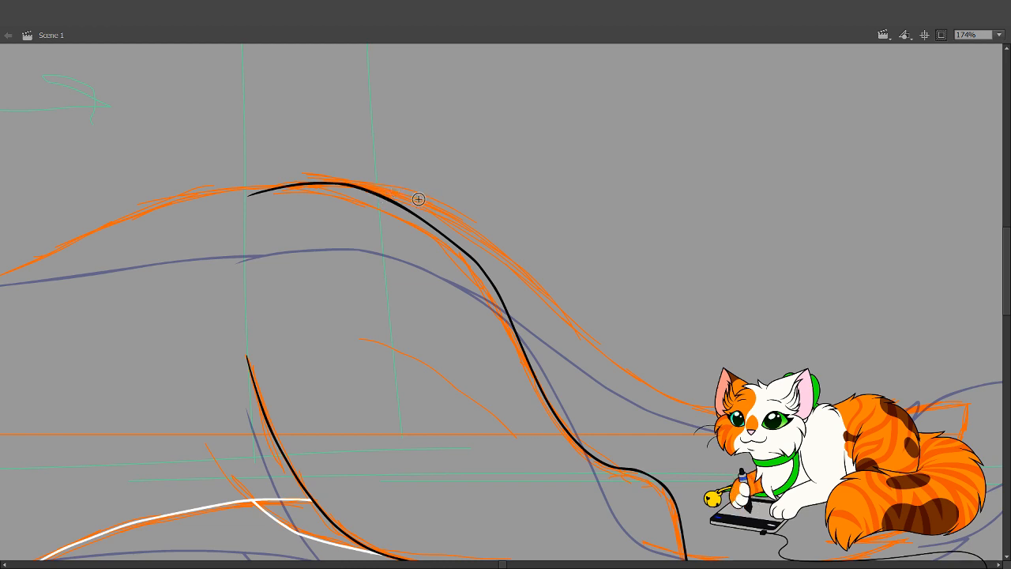
drag(587, 454, 522, 434)
drag(429, 271, 427, 272)
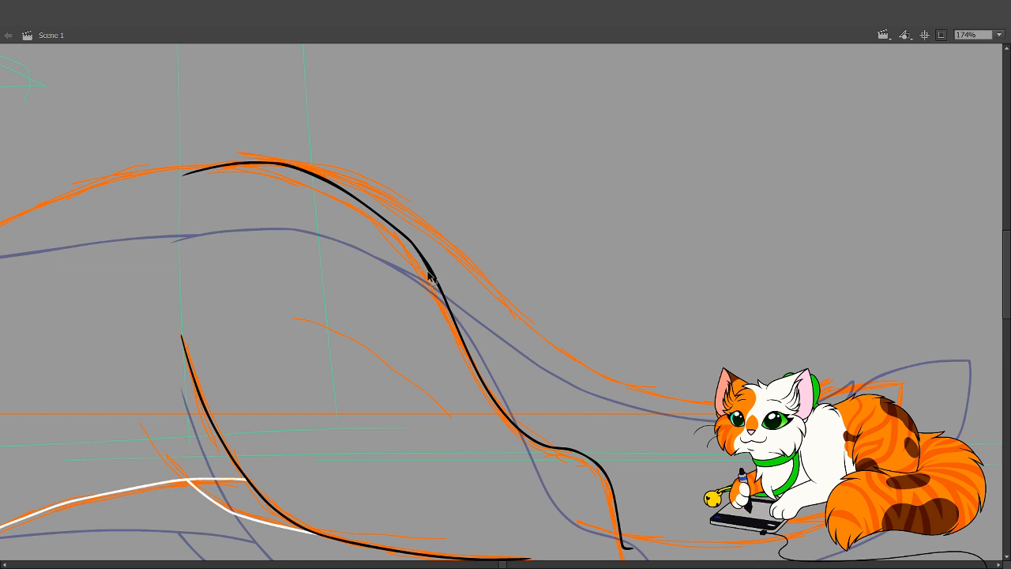
Continue the near hind leg's back edge in black around the heel and close the gaps in the line with the rough sketch hidden
drag(488, 228, 549, 429)
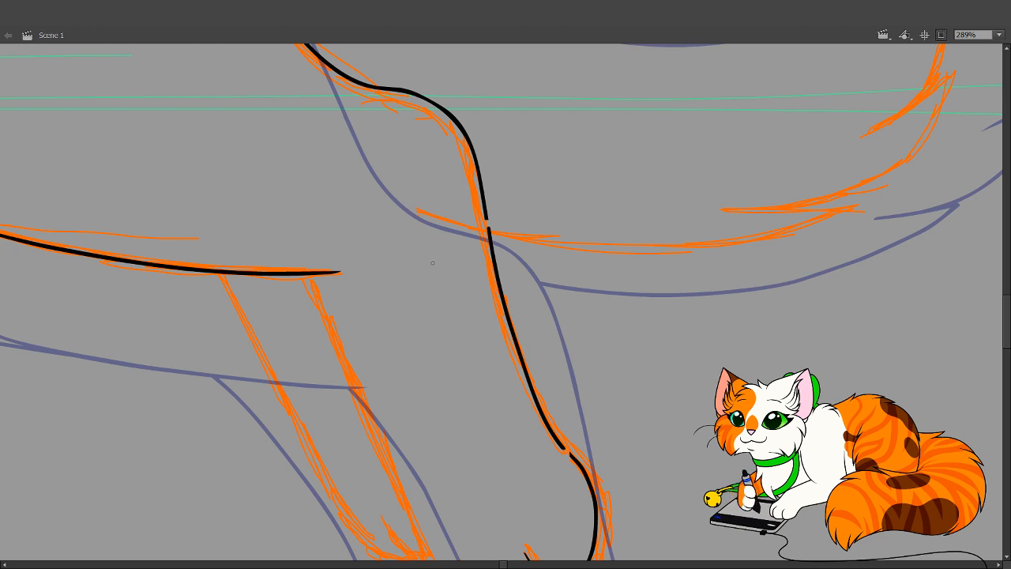
click(117, 96)
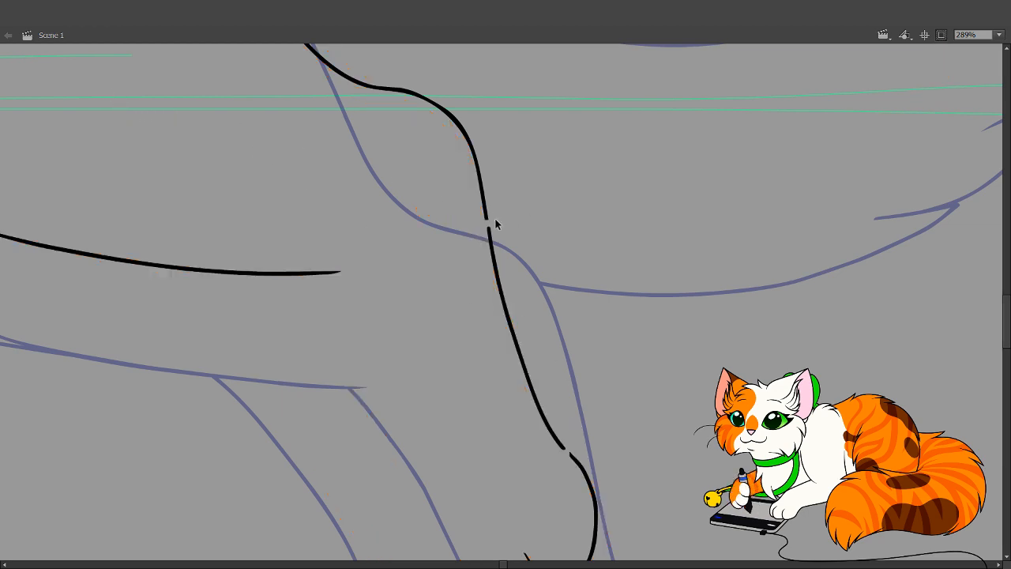
drag(491, 255, 487, 219)
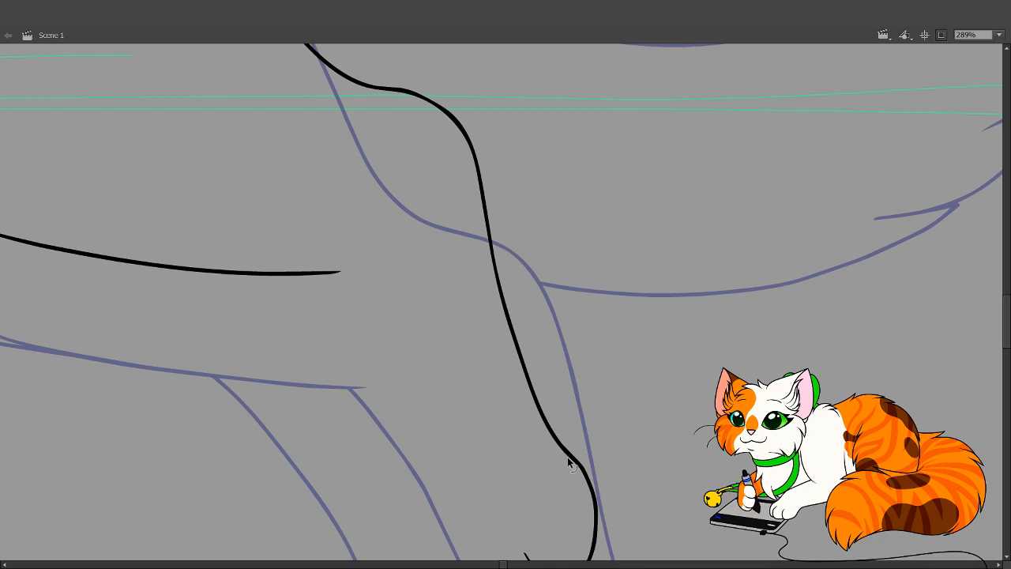
With the rough sketch shown, draw the curved underside of the near hind foot in black, joining it to the heel line
scroll(592, 474, down, 5)
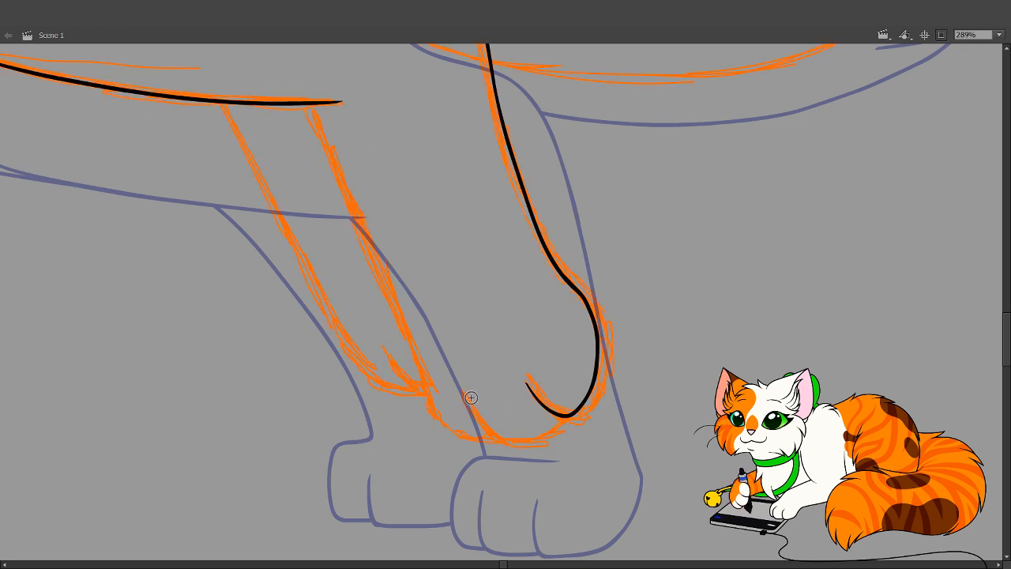
drag(470, 397, 481, 421)
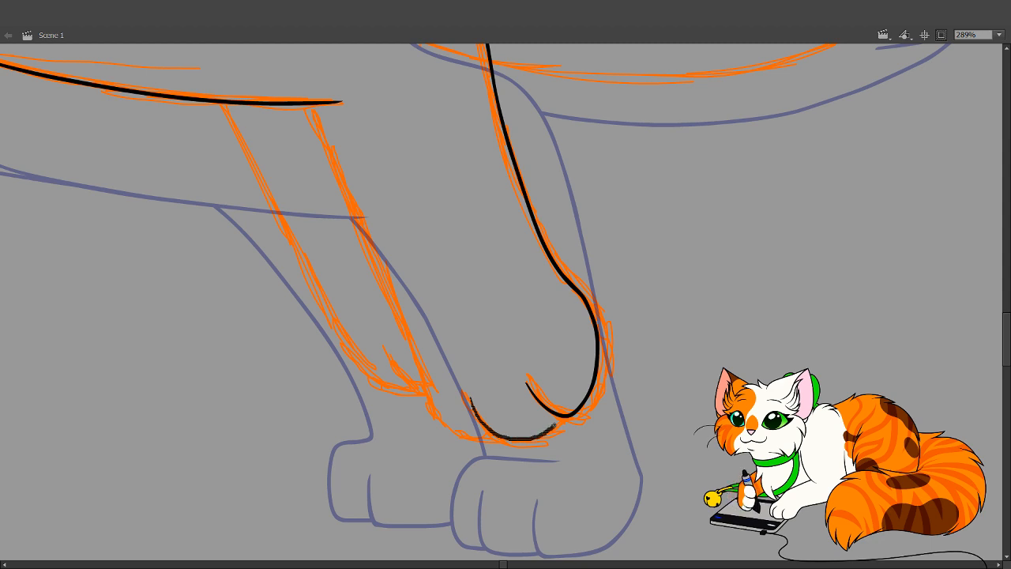
drag(552, 427, 557, 418)
key(ctrl+z)
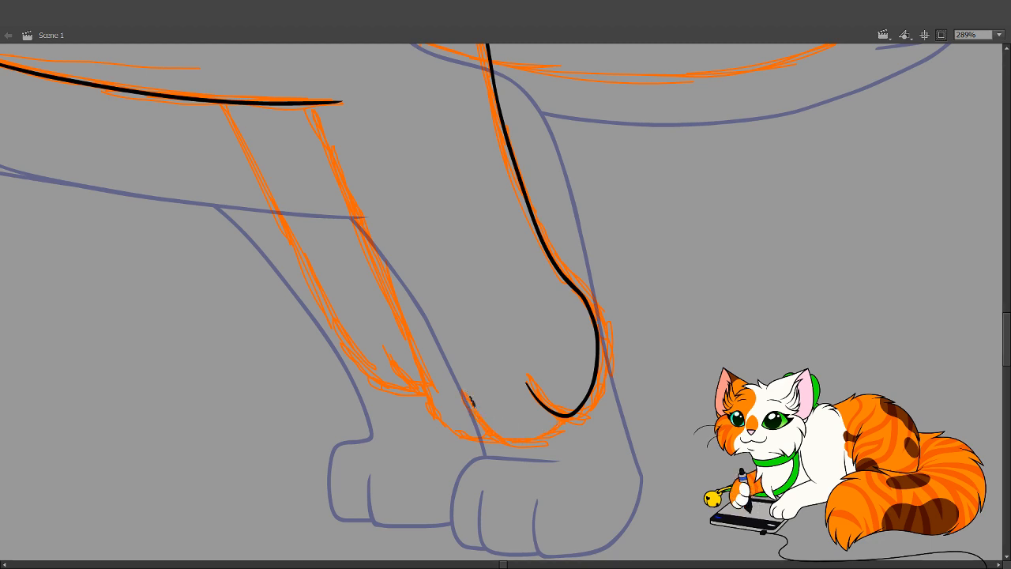
mouse_move(514, 441)
mouse_down()
mouse_move(545, 430)
mouse_move(549, 413)
mouse_up()
key(ctrl+z)
drag(561, 417, 564, 416)
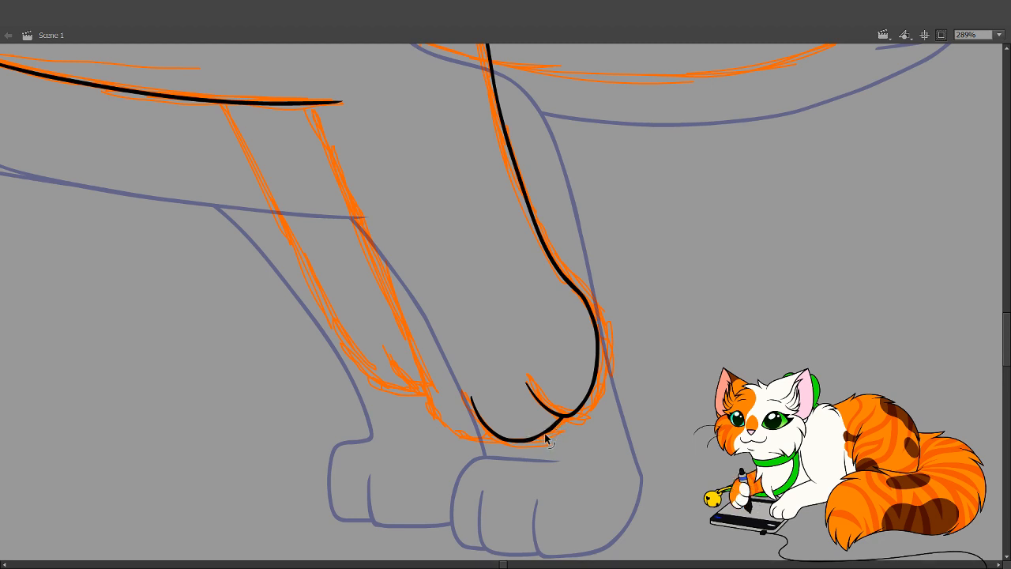
drag(471, 388, 558, 456)
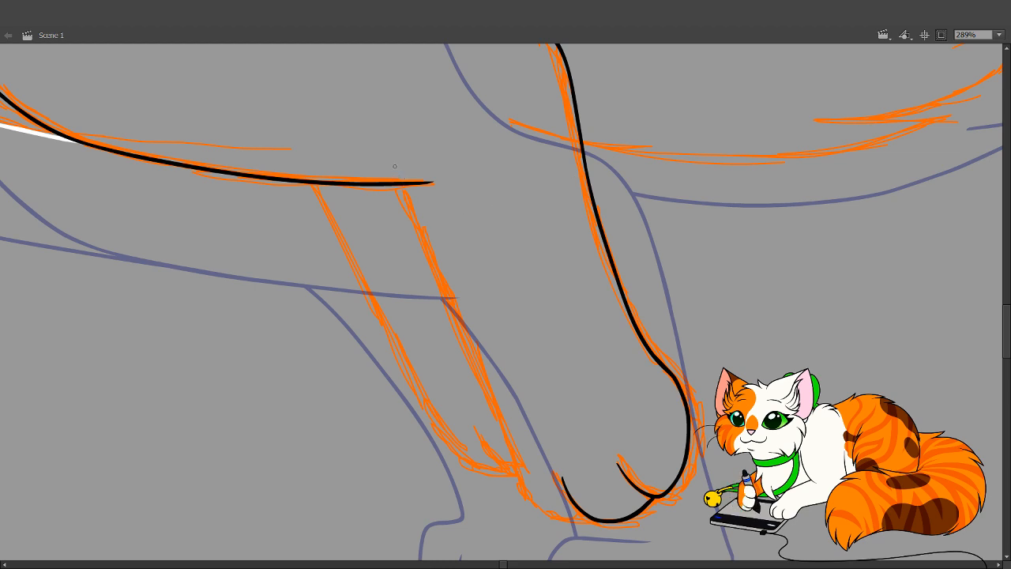
drag(395, 166, 518, 468)
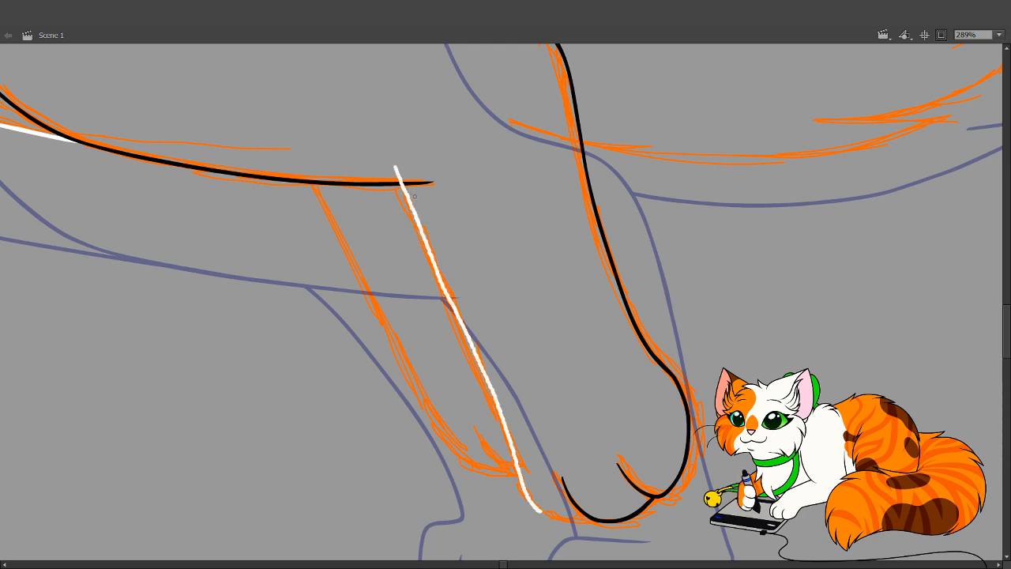
key(ctrl+z)
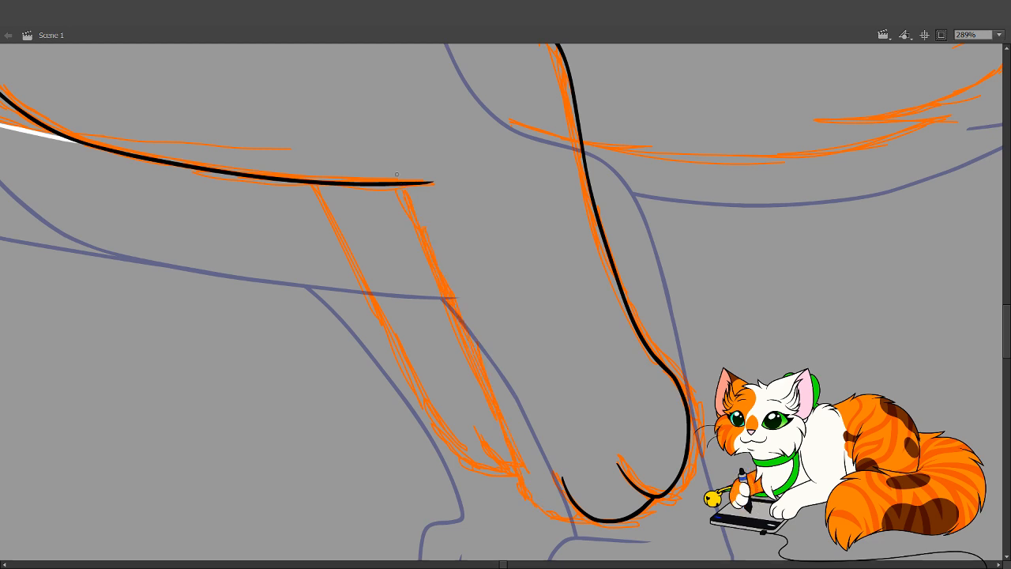
drag(394, 167, 430, 240)
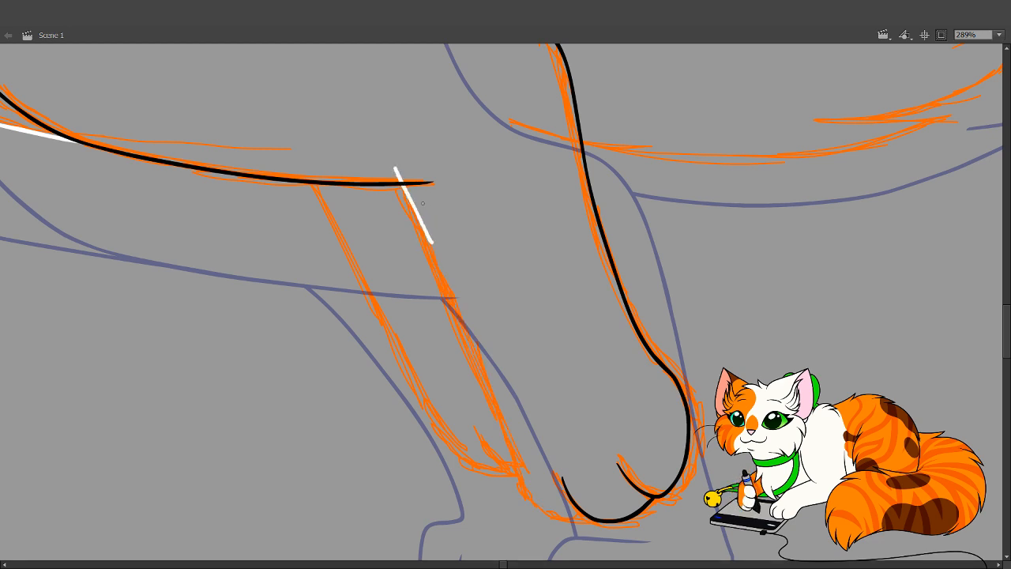
key(ctrl+z)
drag(396, 164, 516, 445)
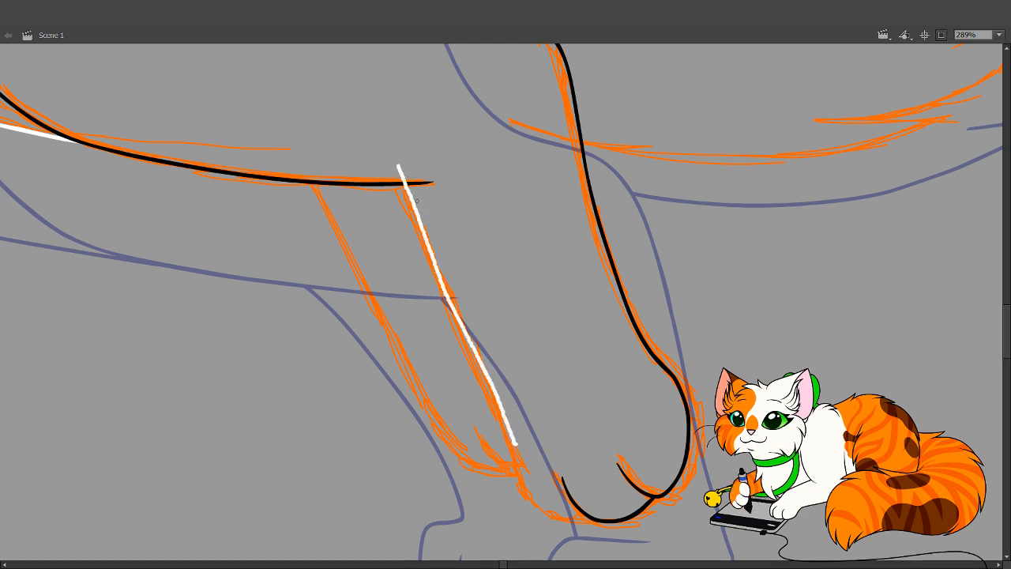
key(ctrl+z)
drag(399, 170, 454, 310)
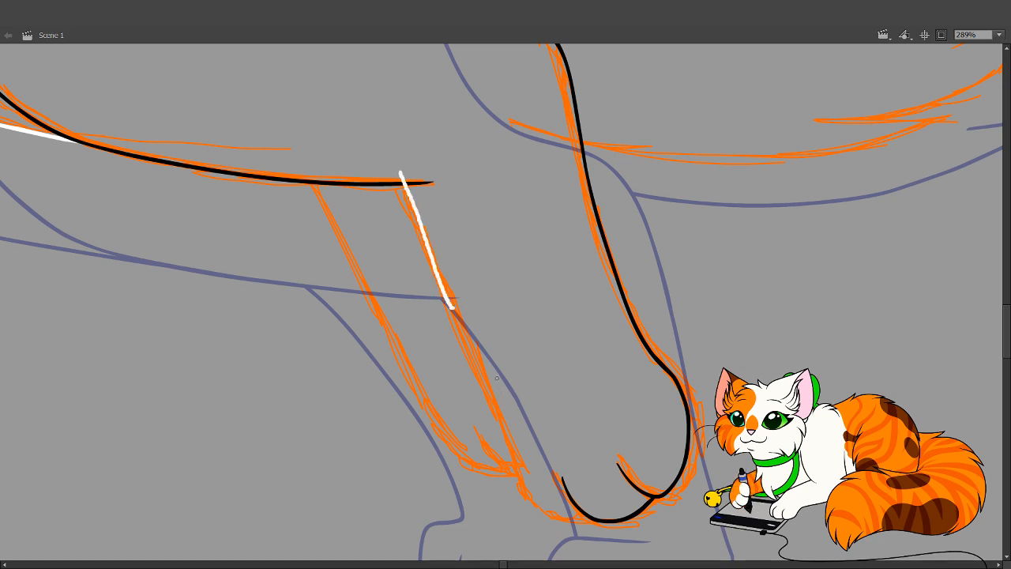
key(ctrl+z)
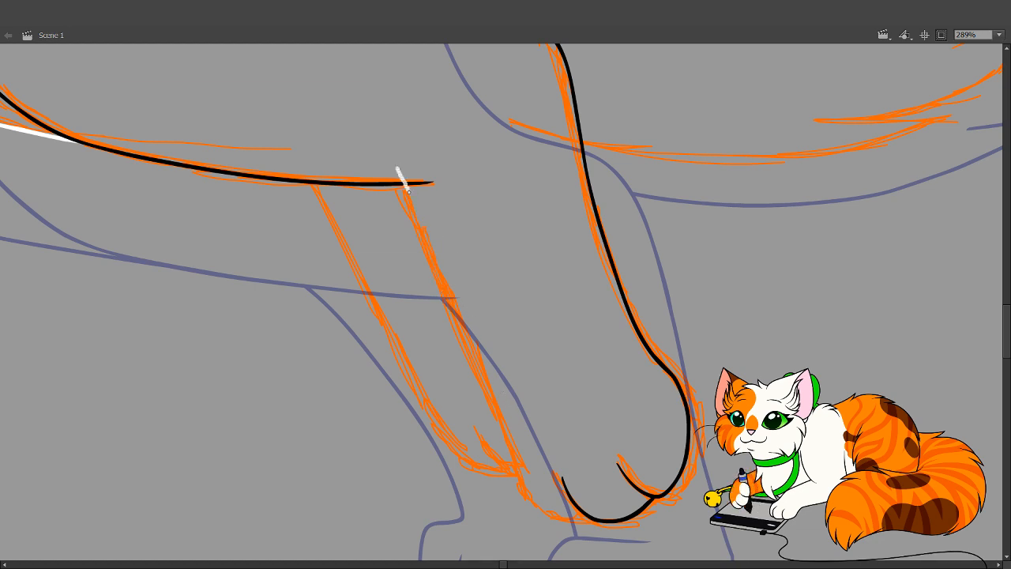
Draw the near hind leg's front edge in white from the black thigh line to the foot's curve and delete the excess loop
drag(408, 192, 523, 466)
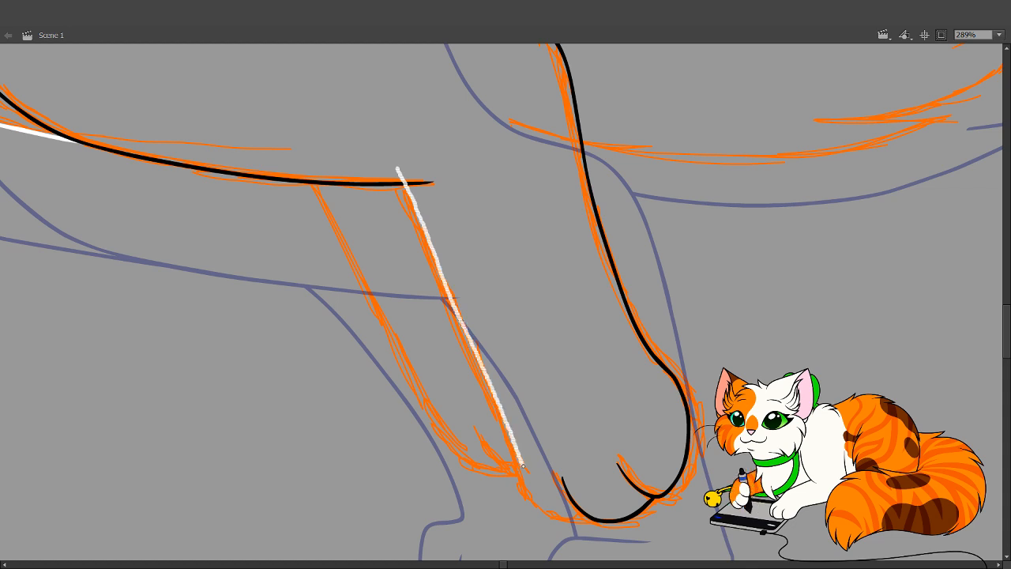
mouse_move(561, 521)
mouse_down()
mouse_move(594, 518)
mouse_move(588, 452)
mouse_move(472, 220)
mouse_move(427, 168)
mouse_move(379, 170)
mouse_up()
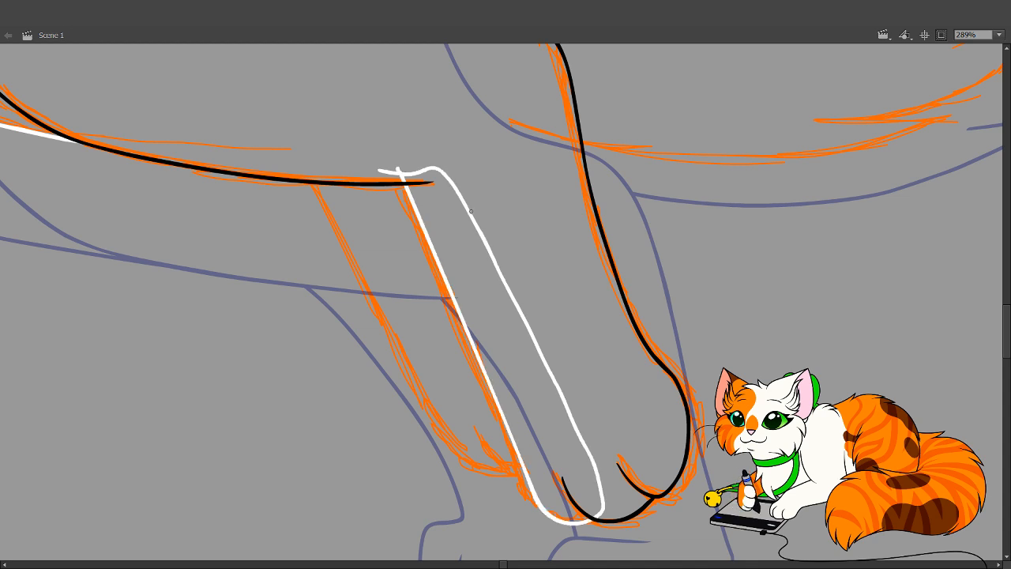
click(471, 214)
key(Delete)
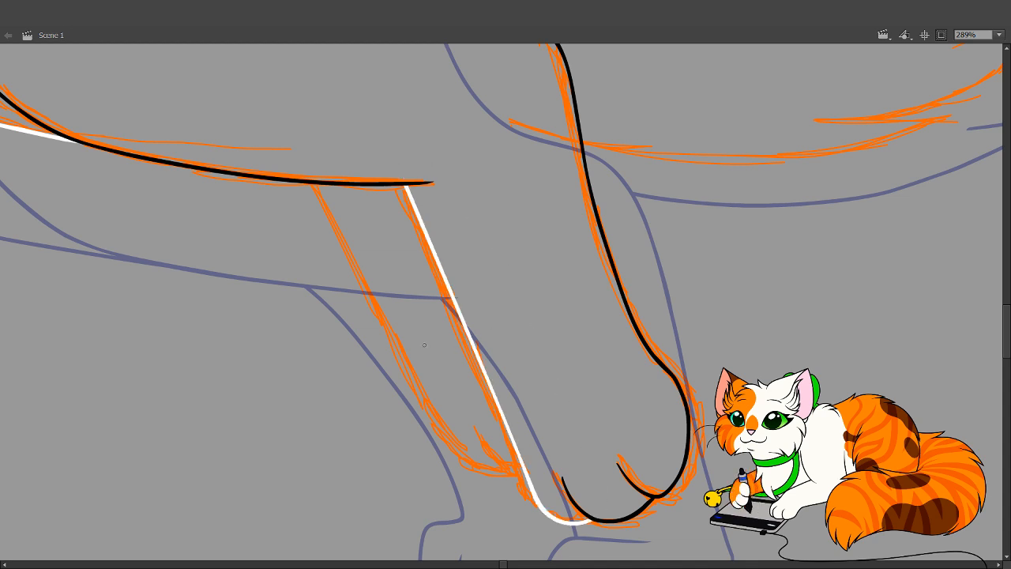
Draw the far hind leg's foot curve and front edge in white up to the black thigh line and delete the overshoot
mouse_move(316, 252)
mouse_down()
mouse_move(491, 397)
mouse_move(524, 384)
mouse_move(437, 251)
mouse_move(441, 307)
mouse_up()
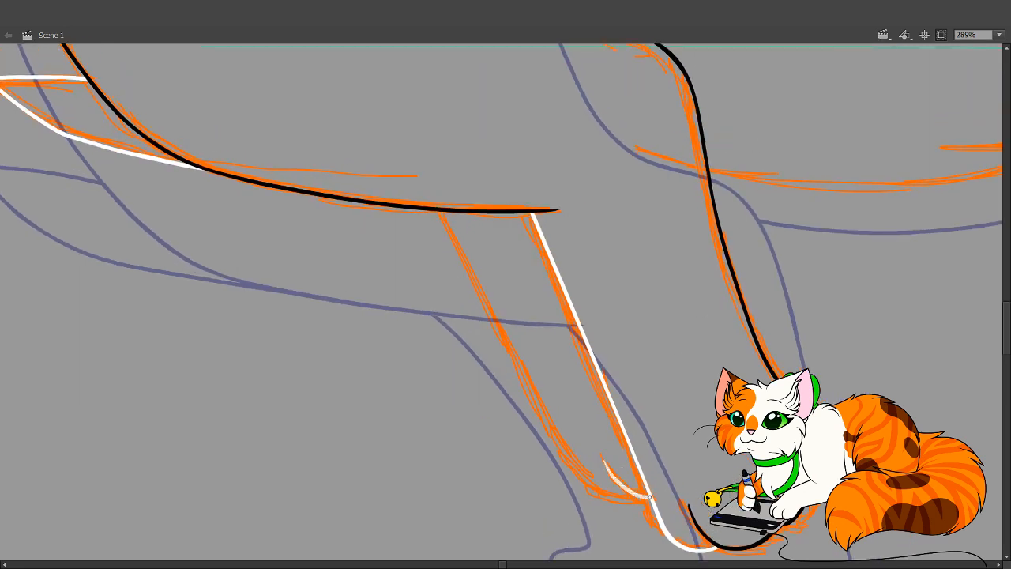
drag(649, 497, 649, 497)
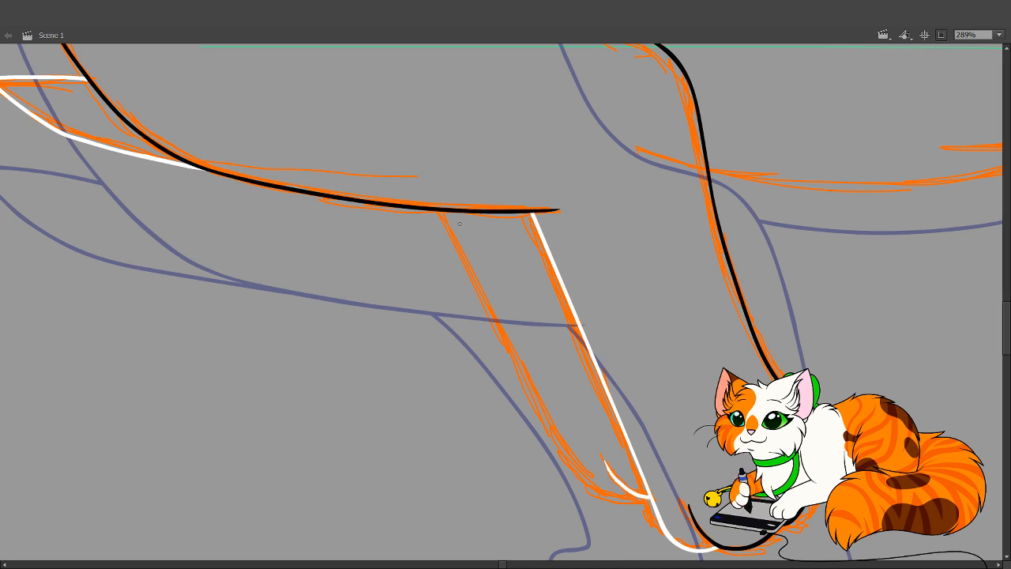
mouse_move(427, 191)
mouse_down()
mouse_move(572, 463)
mouse_move(613, 497)
mouse_move(638, 501)
mouse_up()
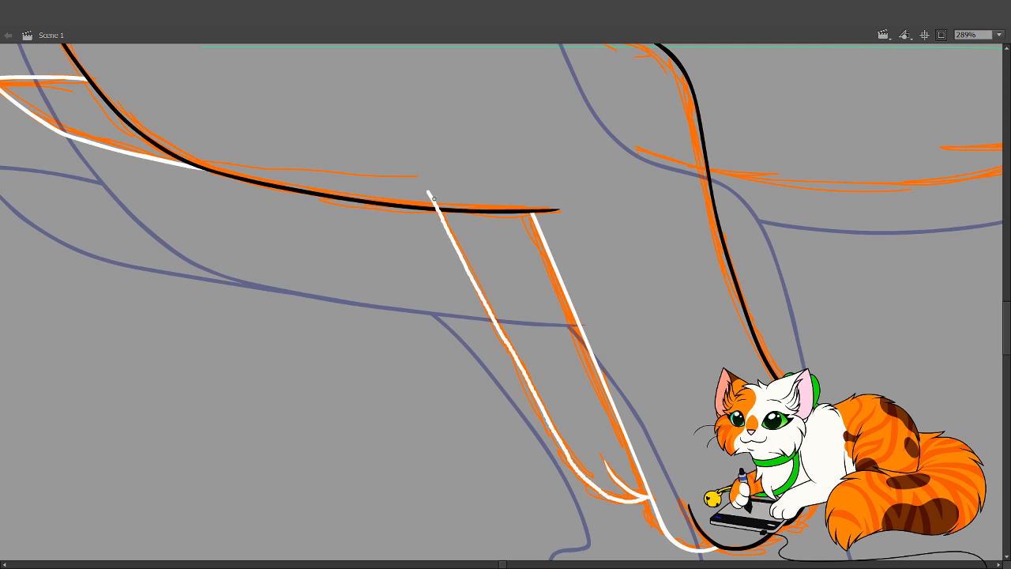
click(431, 201)
key(Delete)
Draw the tail's underside with its fur notches and the squared tail tip in white over the orange sketch
mouse_move(529, 364)
mouse_down()
mouse_move(450, 413)
mouse_move(465, 368)
mouse_move(482, 383)
mouse_move(465, 424)
mouse_move(463, 513)
mouse_up()
mouse_move(463, 400)
mouse_down()
mouse_move(548, 523)
mouse_move(556, 503)
mouse_move(566, 512)
mouse_up()
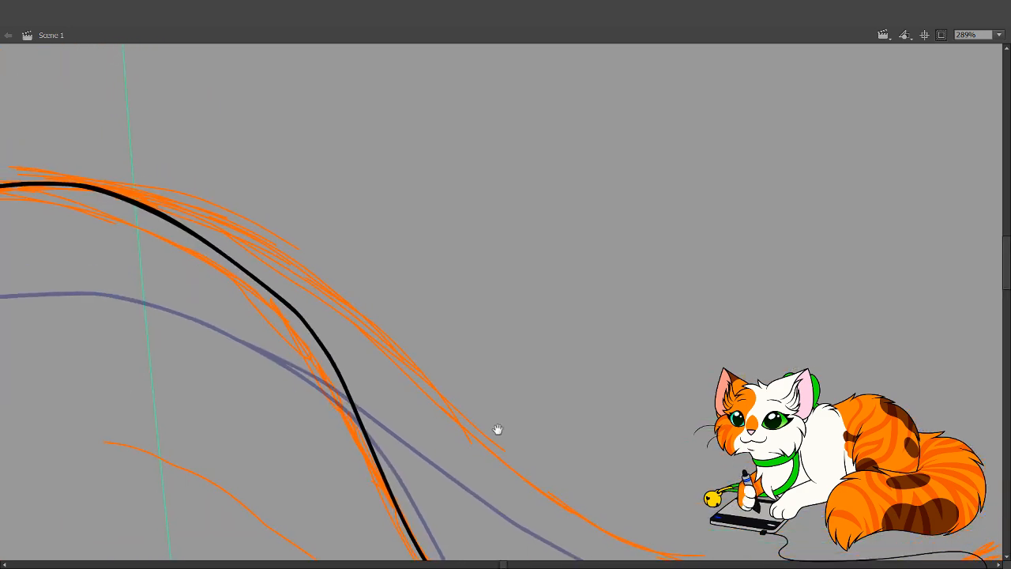
drag(498, 429, 286, 241)
mouse_move(339, 298)
mouse_down()
mouse_move(529, 245)
mouse_move(403, 392)
mouse_move(456, 372)
mouse_move(423, 262)
mouse_up()
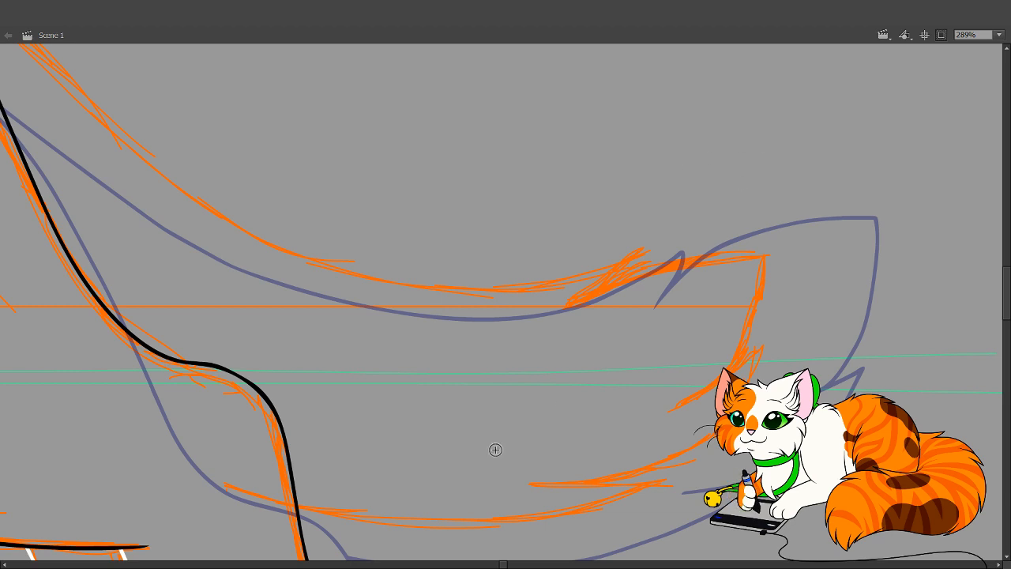
mouse_move(234, 484)
mouse_down()
mouse_move(295, 508)
mouse_move(418, 522)
mouse_move(495, 518)
mouse_move(615, 488)
mouse_move(532, 481)
mouse_up()
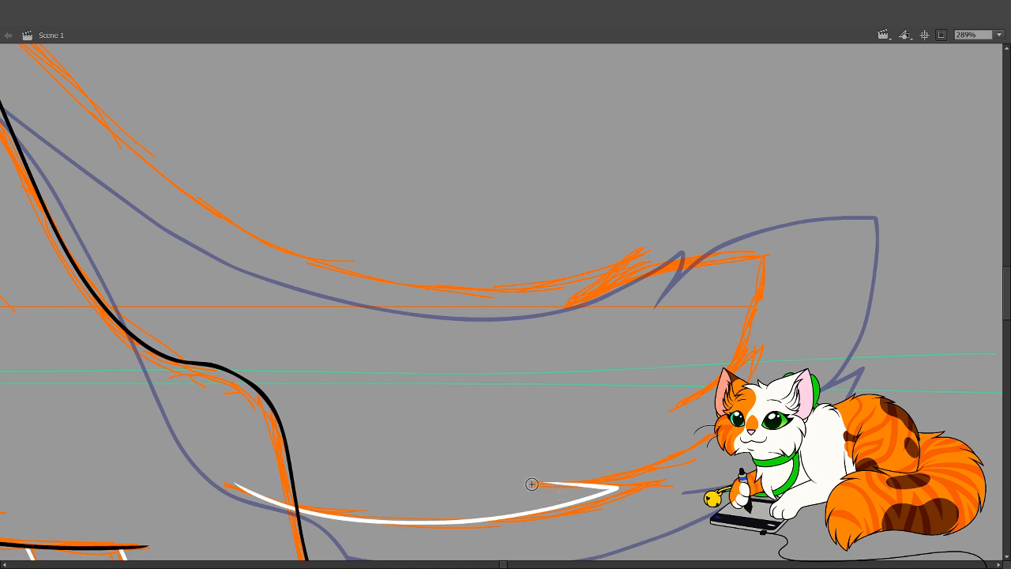
mouse_move(585, 484)
mouse_down()
mouse_move(660, 471)
mouse_move(709, 435)
mouse_move(685, 403)
mouse_move(680, 414)
mouse_move(698, 411)
mouse_move(689, 406)
mouse_move(707, 399)
mouse_move(741, 331)
mouse_move(747, 274)
mouse_move(698, 259)
mouse_move(631, 272)
mouse_move(581, 285)
mouse_move(534, 321)
mouse_up()
key(v)
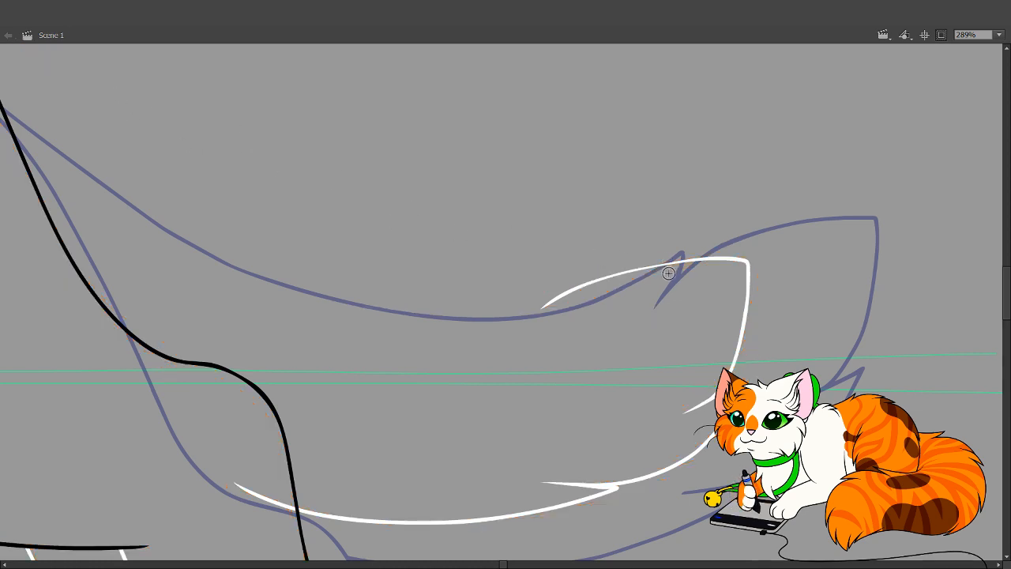
mouse_move(625, 271)
mouse_down()
mouse_move(621, 248)
mouse_move(642, 229)
mouse_move(672, 255)
mouse_up()
key(ctrl+z)
key(ctrl+z)
mouse_move(682, 263)
mouse_down()
mouse_move(682, 247)
mouse_move(697, 256)
mouse_move(656, 265)
mouse_move(687, 257)
mouse_up()
key(ctrl+z)
Delete the excess end of the white tail underside line that crosses inside the black hind leg line
click(258, 495)
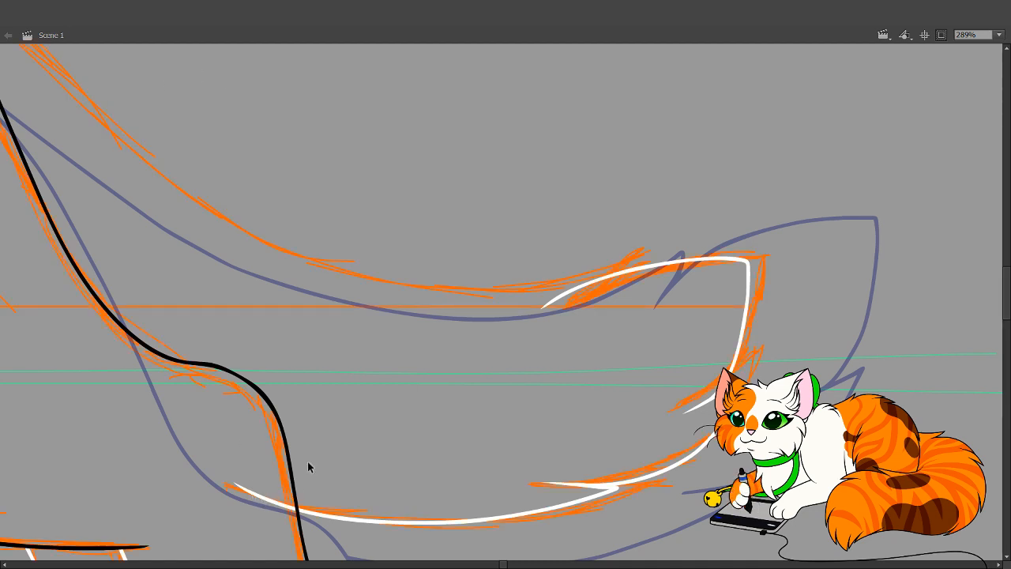
key(Delete)
key(space)
drag(334, 334, 412, 449)
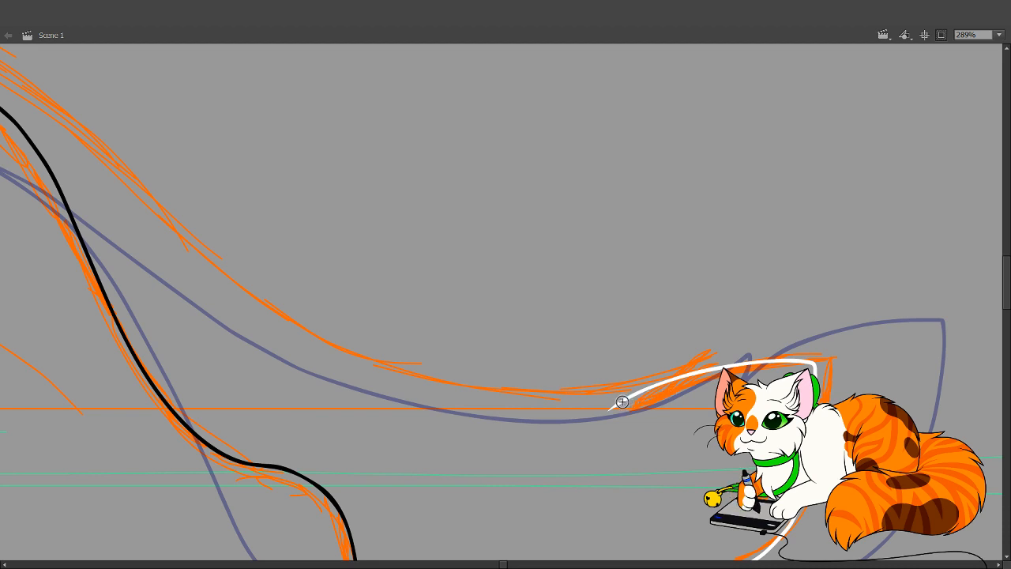
mouse_move(621, 401)
mouse_down()
mouse_move(636, 386)
mouse_move(654, 390)
mouse_up()
key(ctrl+z)
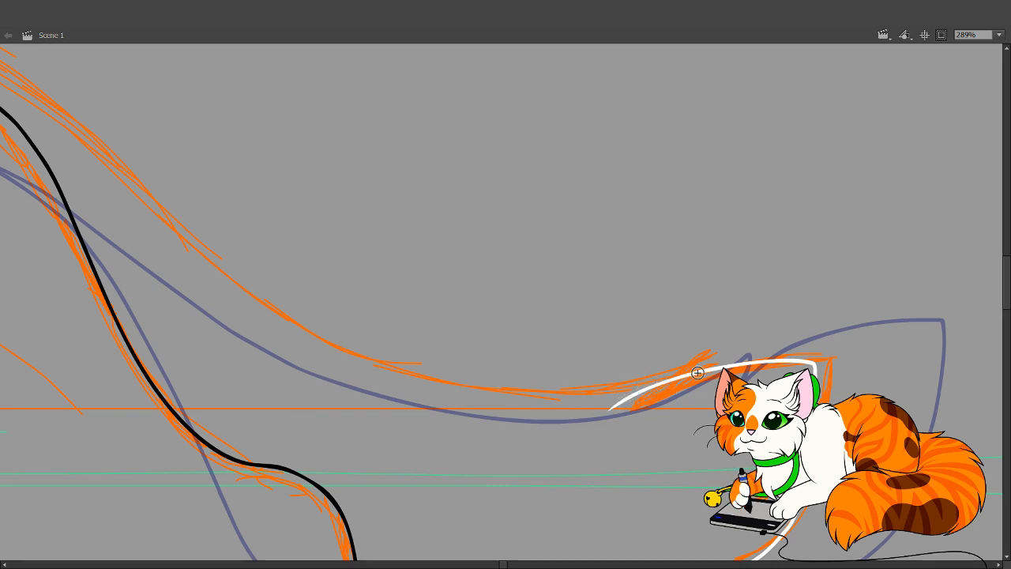
key(v)
drag(732, 360, 730, 363)
key(b)
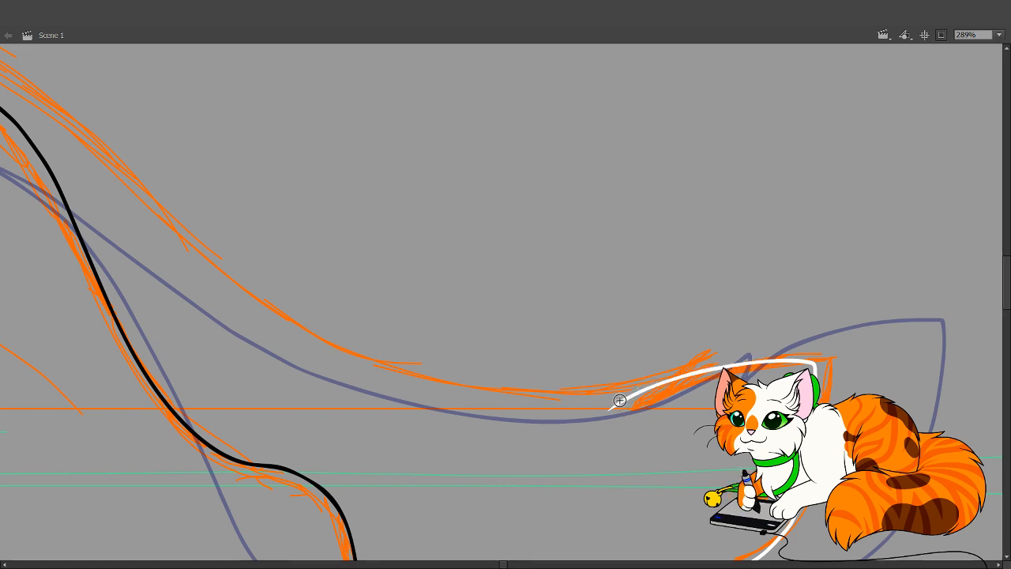
drag(643, 380, 636, 390)
key(ctrl+z)
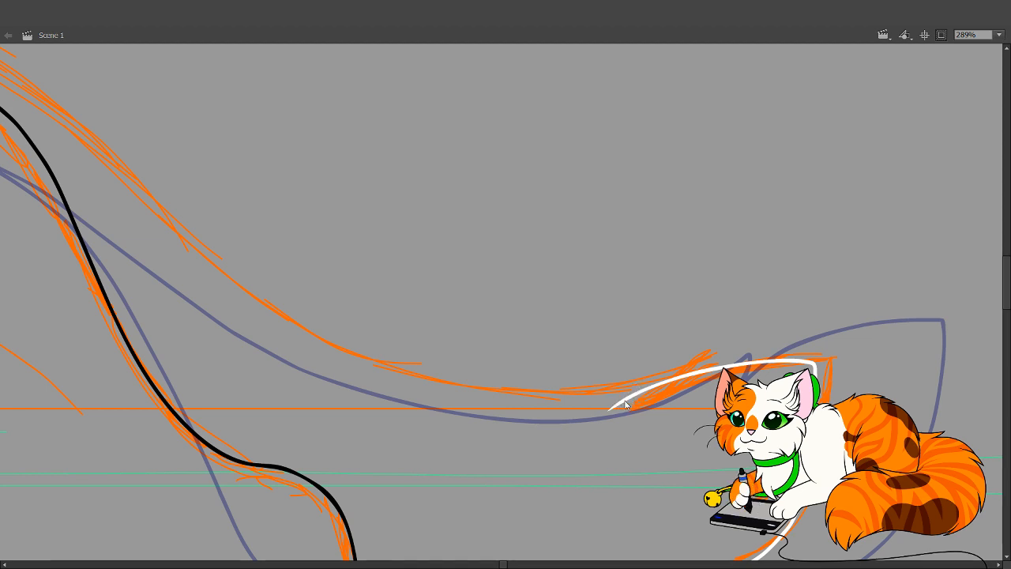
drag(646, 371, 522, 382)
mouse_move(630, 395)
mouse_down()
mouse_move(660, 366)
mouse_move(573, 377)
mouse_up()
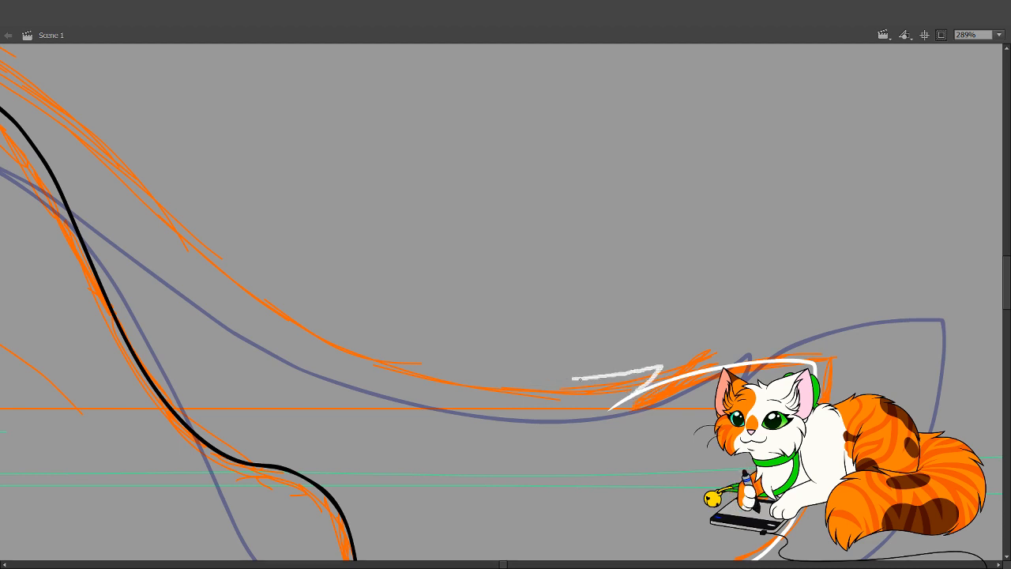
key(ctrl+z)
Draw the tail's upper edge with its fur notch in white over the orange sketch and delete the excess upper end near the rump
mouse_move(627, 400)
mouse_down()
mouse_move(662, 369)
mouse_move(505, 389)
mouse_move(394, 368)
mouse_move(297, 327)
mouse_move(153, 211)
mouse_move(108, 156)
mouse_up()
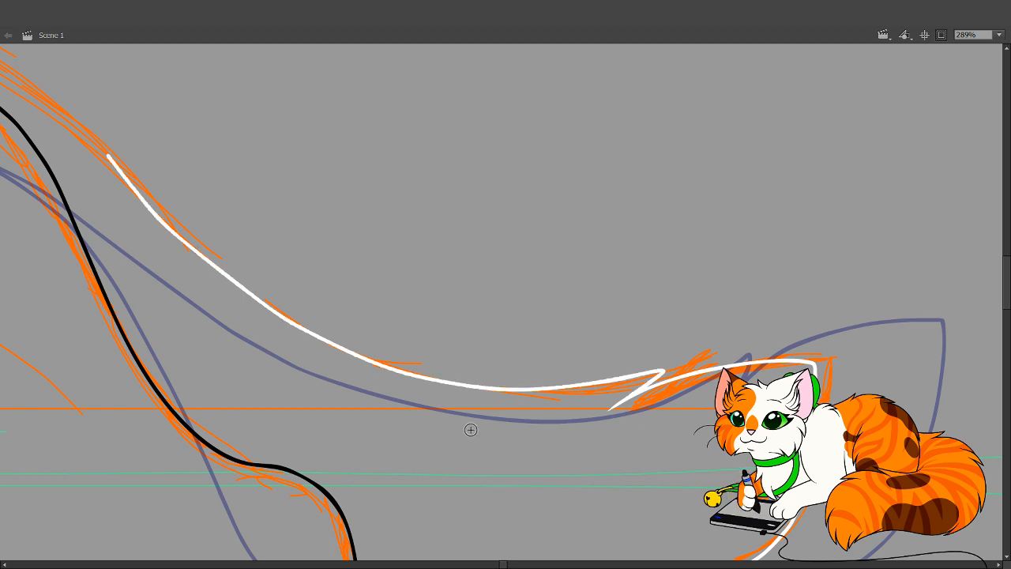
drag(340, 275, 491, 322)
key(ctrl+z)
drag(320, 305, 521, 451)
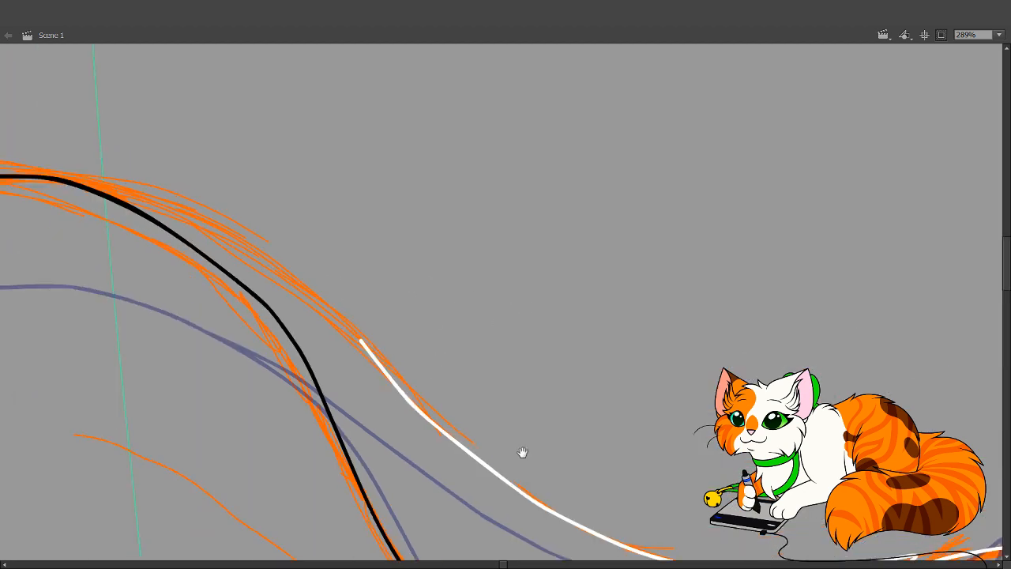
mouse_move(402, 416)
mouse_down()
mouse_move(460, 428)
mouse_move(452, 423)
mouse_up()
key(Delete)
click(399, 392)
key(Delete)
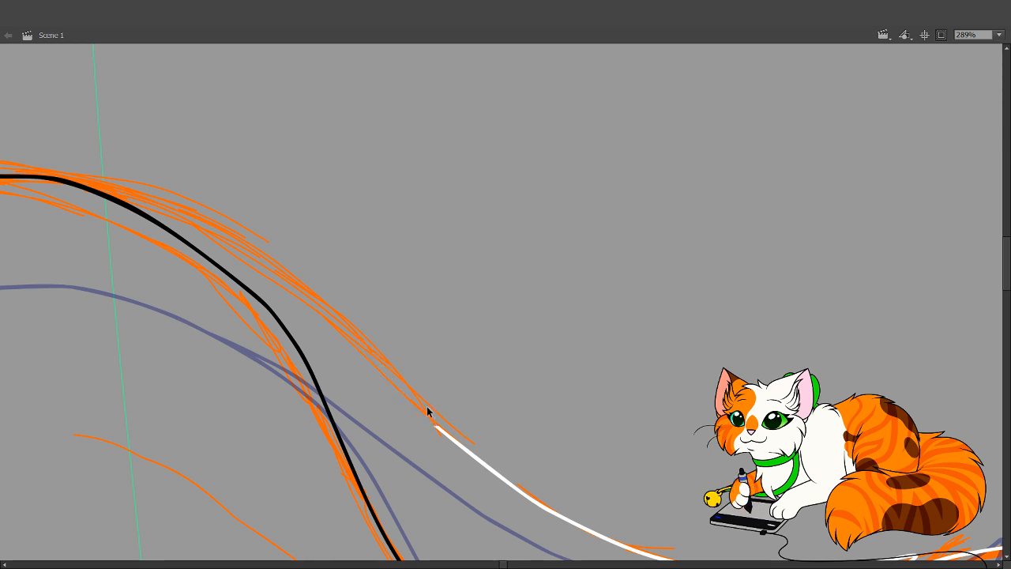
Draw the rump line in white over the orange sketch from the top of the black haunch curve down toward the tail's upper edge
key(b)
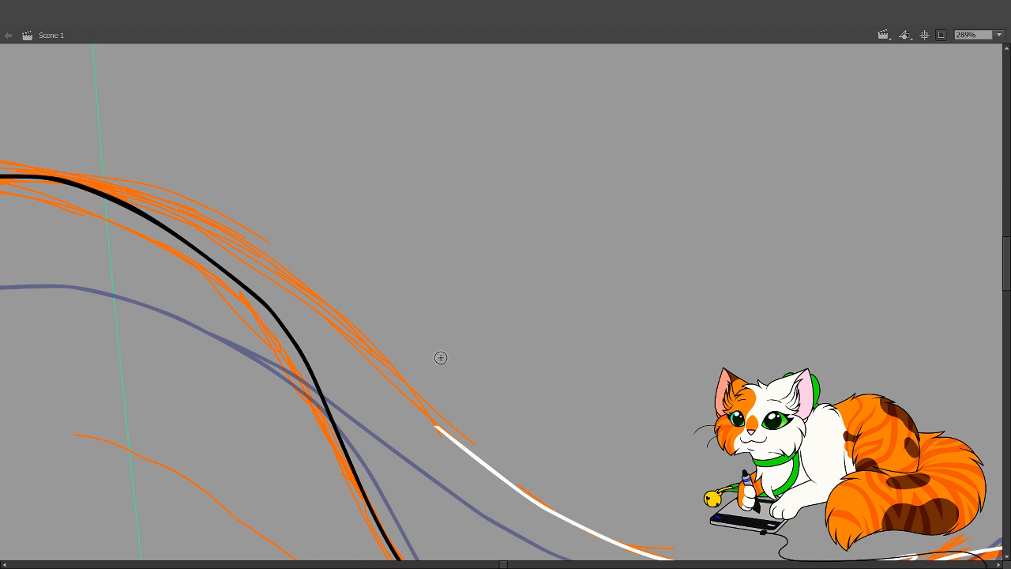
mouse_move(419, 342)
mouse_down()
mouse_move(545, 360)
mouse_move(720, 357)
mouse_up()
key(ctrl+z)
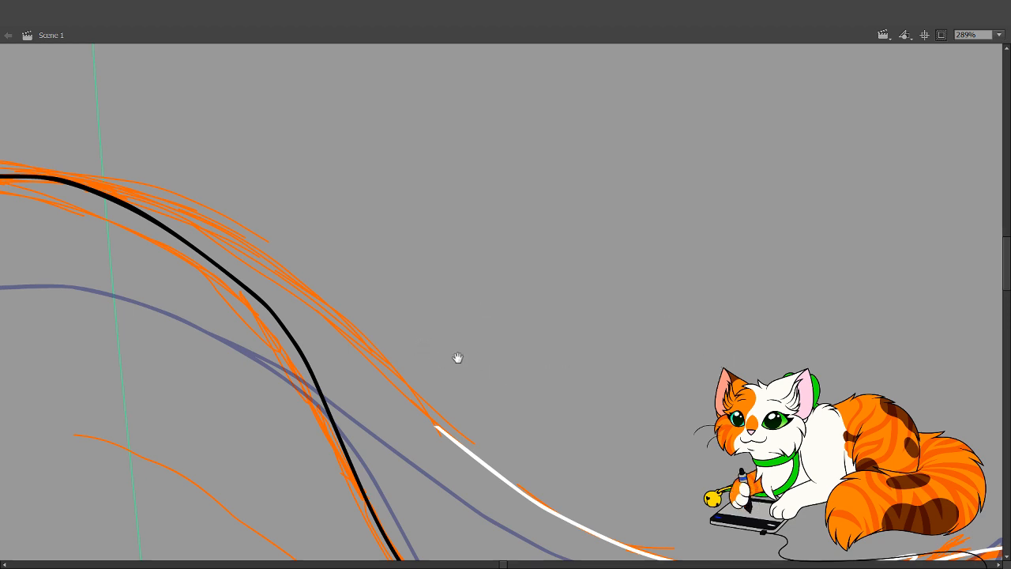
drag(389, 363, 691, 435)
drag(561, 273, 503, 248)
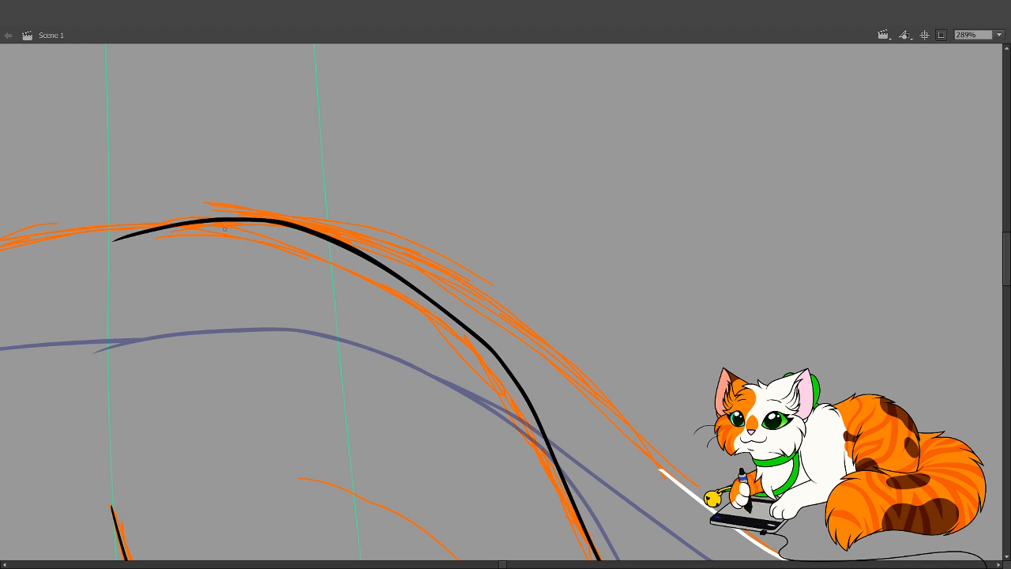
drag(225, 228, 302, 236)
key(ctrl+z)
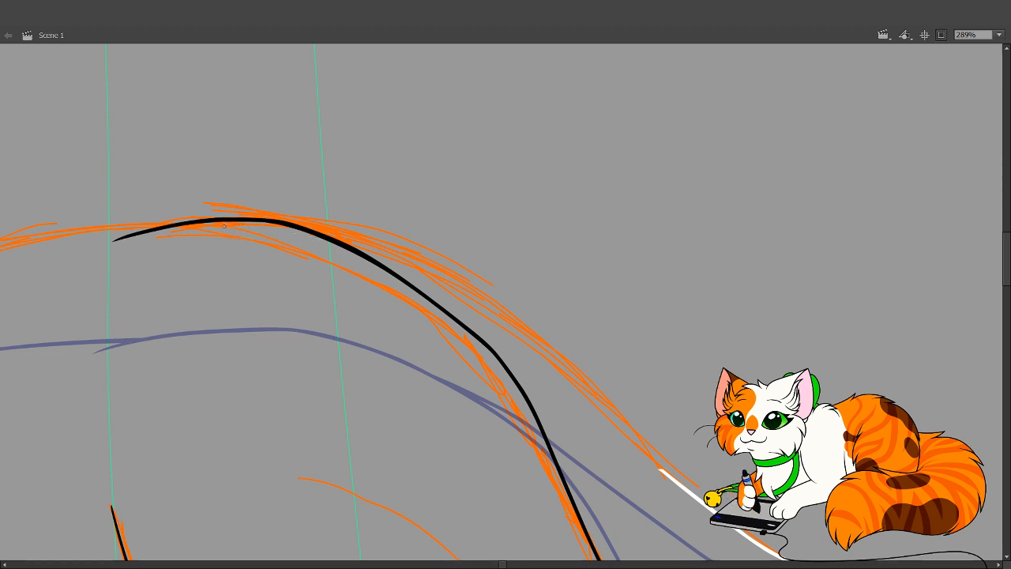
mouse_move(225, 226)
mouse_down()
mouse_move(343, 239)
mouse_move(438, 274)
mouse_move(543, 340)
mouse_move(654, 455)
mouse_up()
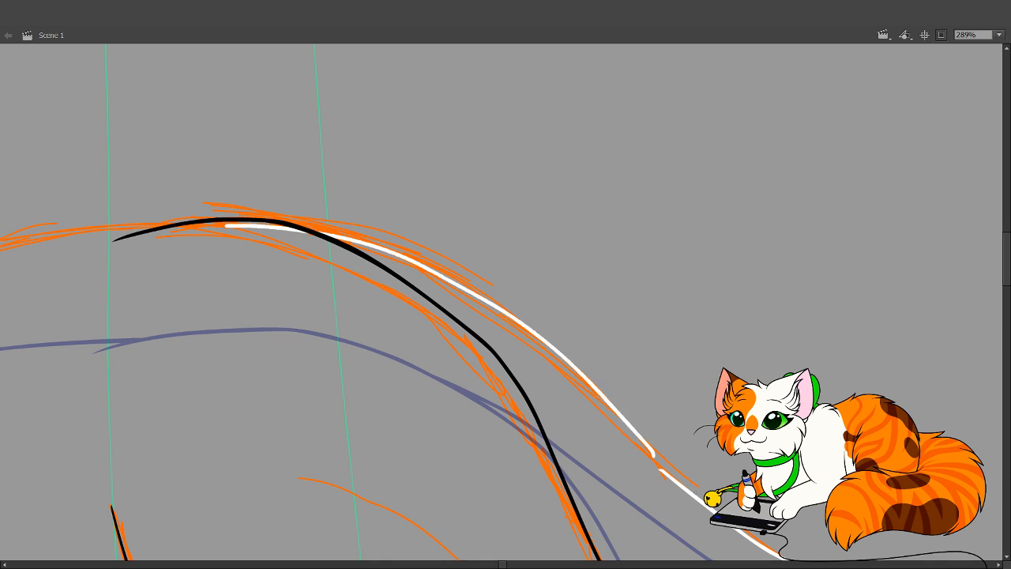
key(ctrl+z)
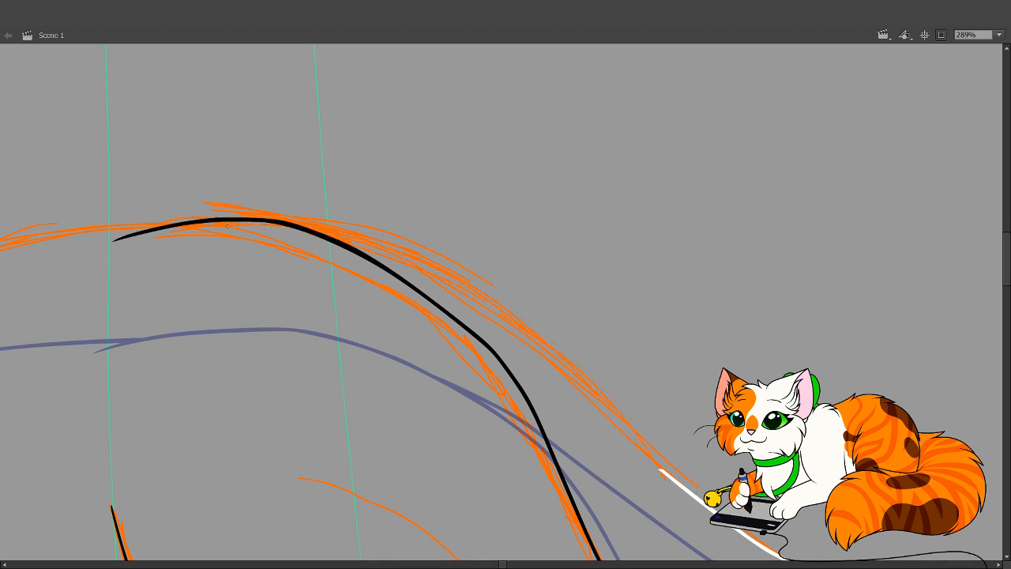
mouse_move(234, 226)
mouse_down()
mouse_move(365, 242)
mouse_move(649, 449)
mouse_up()
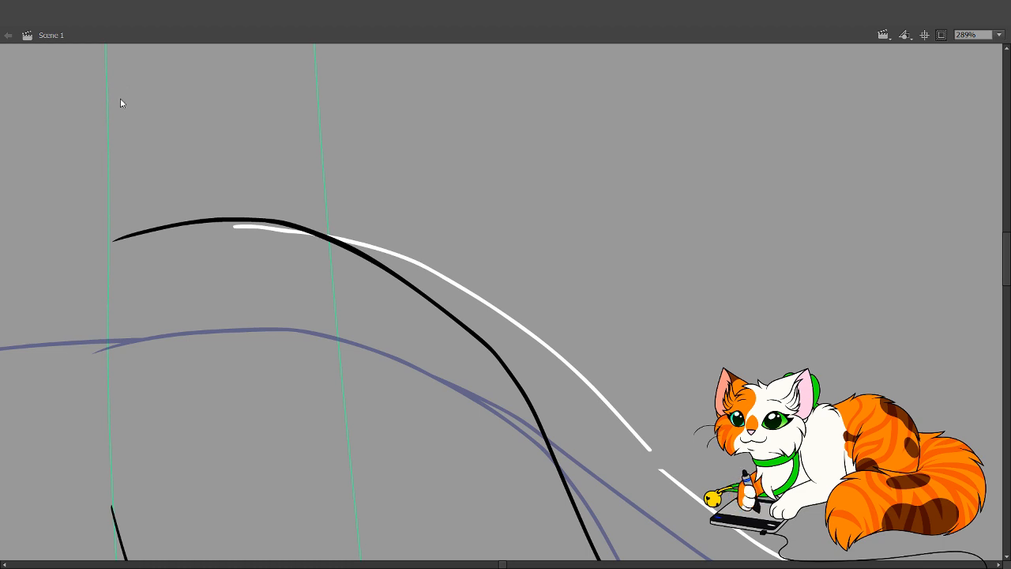
Join the white rump line to the tail's upper edge and smooth the join to an even line thickness
drag(653, 436, 538, 384)
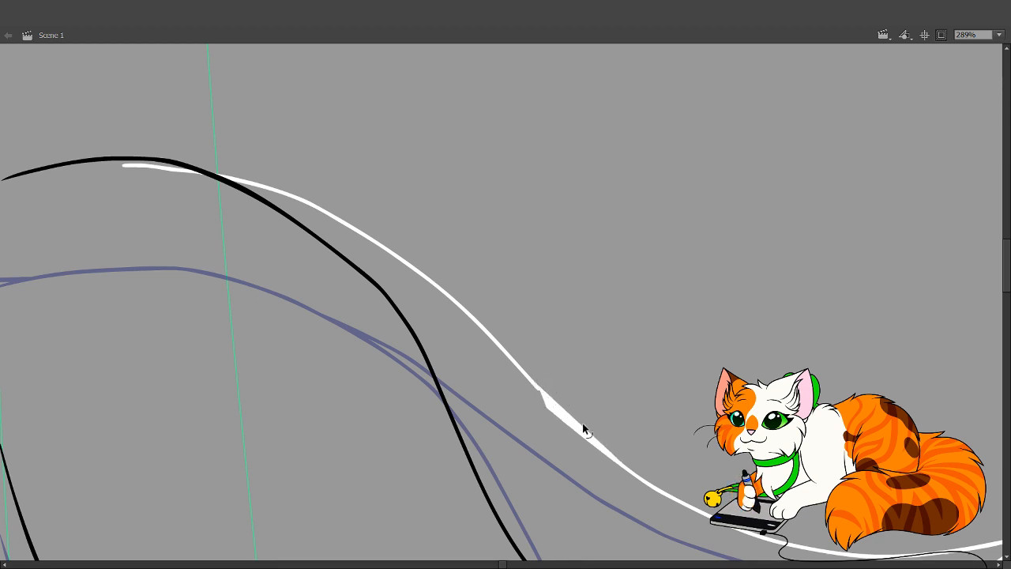
drag(596, 434, 568, 412)
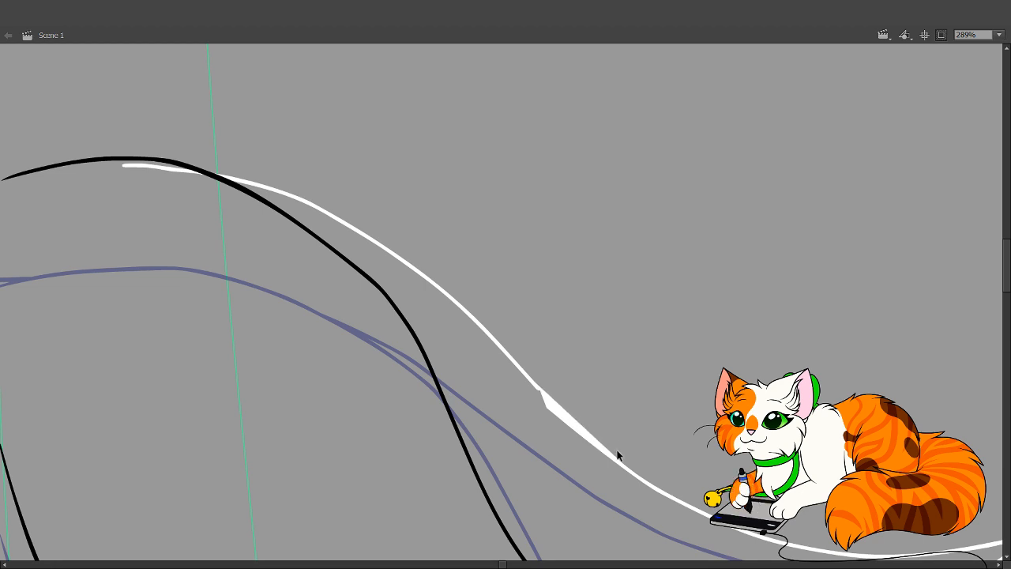
drag(617, 452, 594, 440)
key(b)
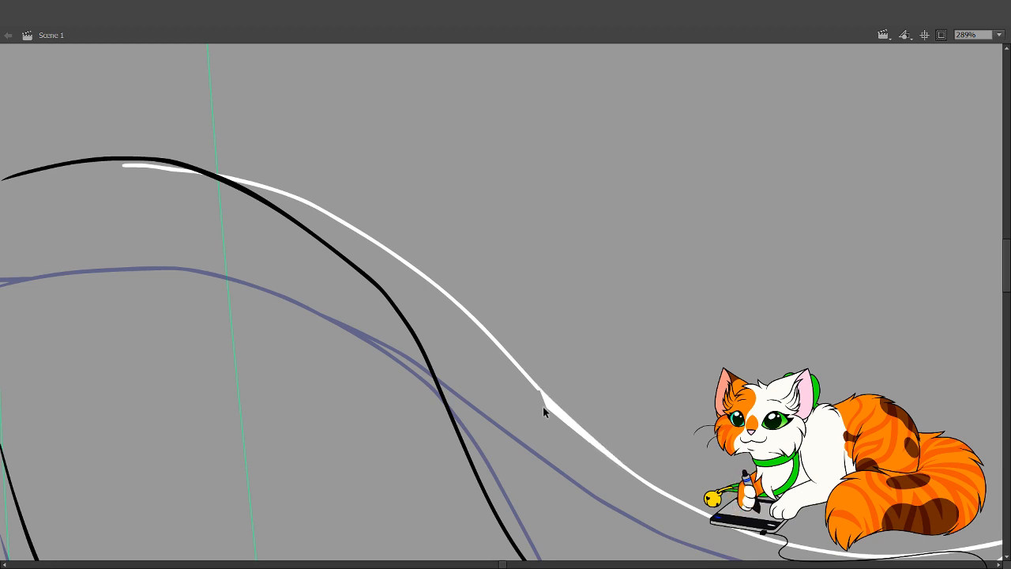
mouse_move(514, 375)
mouse_down()
mouse_move(539, 395)
mouse_move(519, 387)
mouse_move(515, 370)
mouse_up()
mouse_move(545, 401)
mouse_down()
mouse_move(563, 419)
mouse_move(546, 395)
mouse_up()
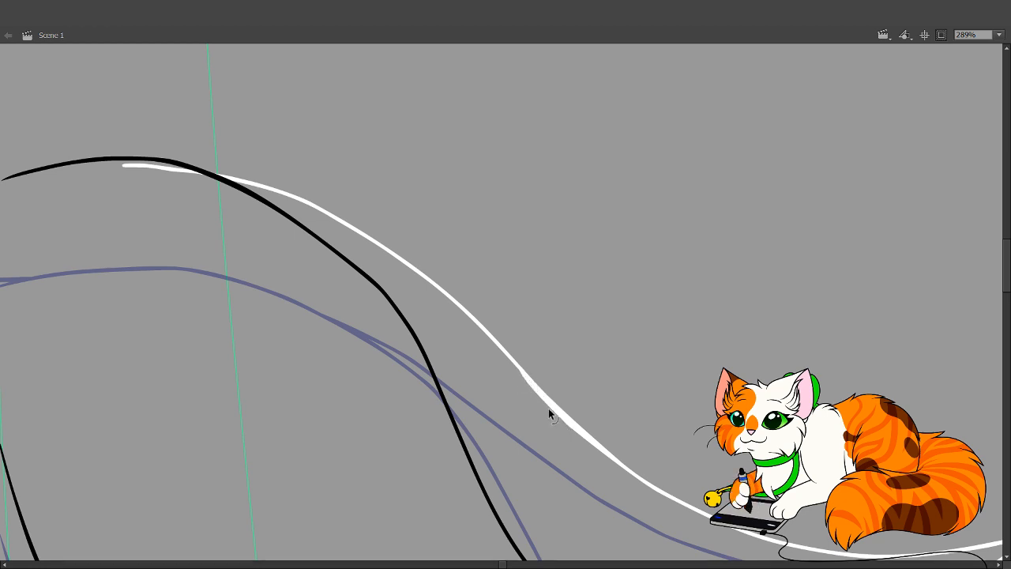
drag(579, 433, 584, 437)
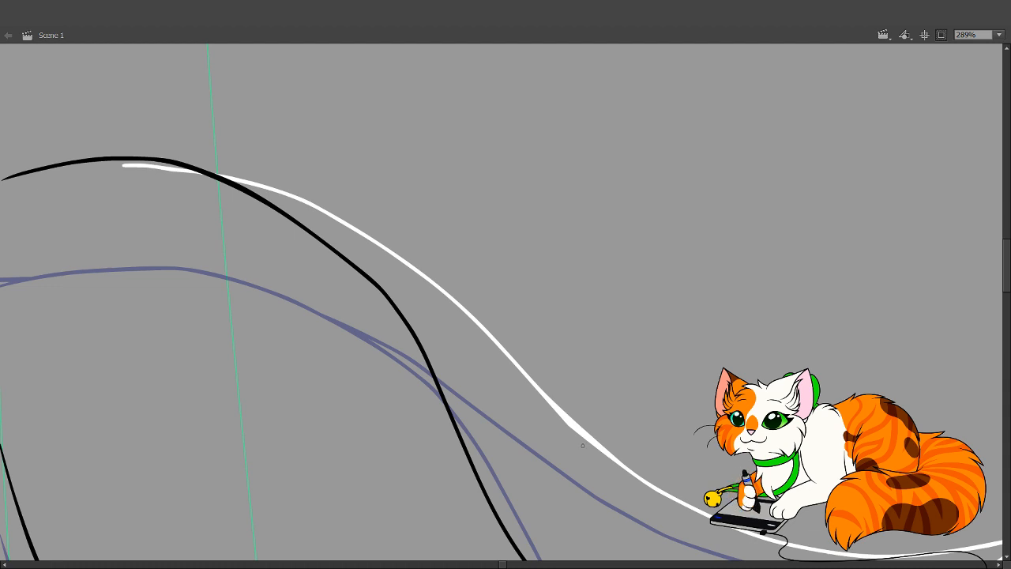
mouse_move(563, 423)
mouse_down()
mouse_move(513, 386)
mouse_move(517, 368)
mouse_up()
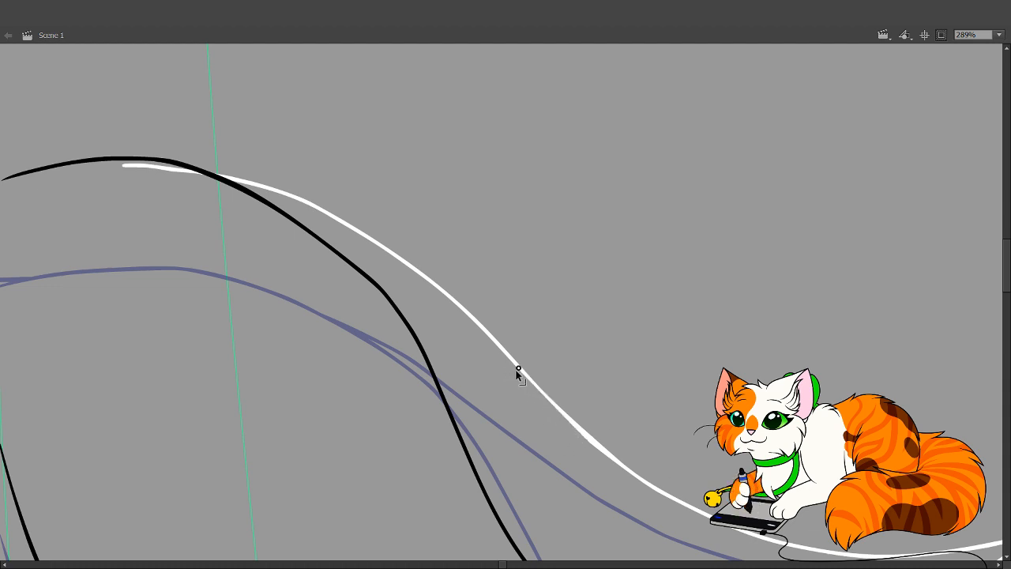
drag(564, 420, 598, 442)
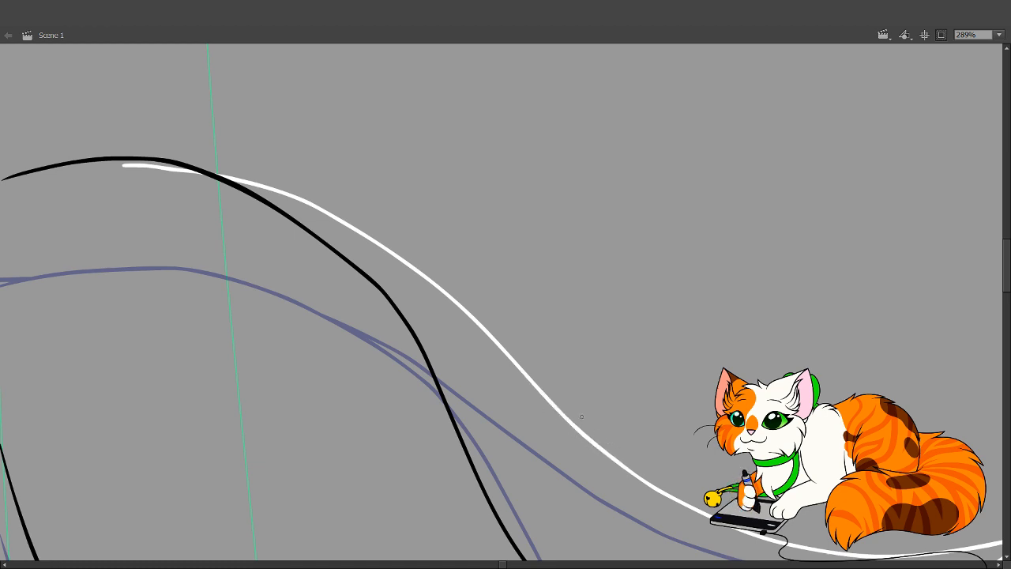
Draw the neck's top line in white from the black ear edge to the black shoulder curve and delete both overshoots
drag(210, 270, 729, 341)
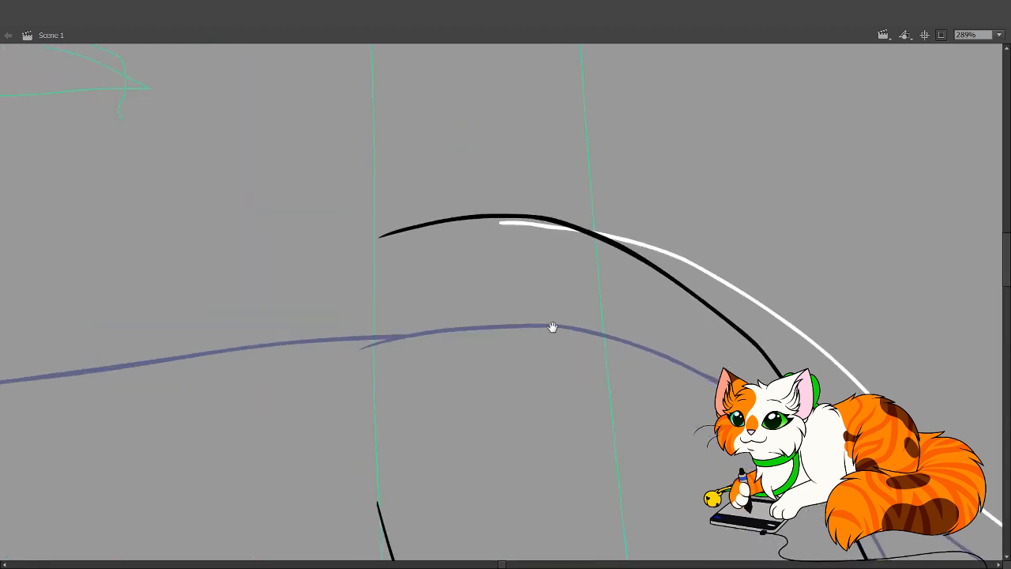
click(214, 191)
drag(351, 397, 726, 384)
drag(190, 451, 271, 432)
drag(80, 427, 261, 432)
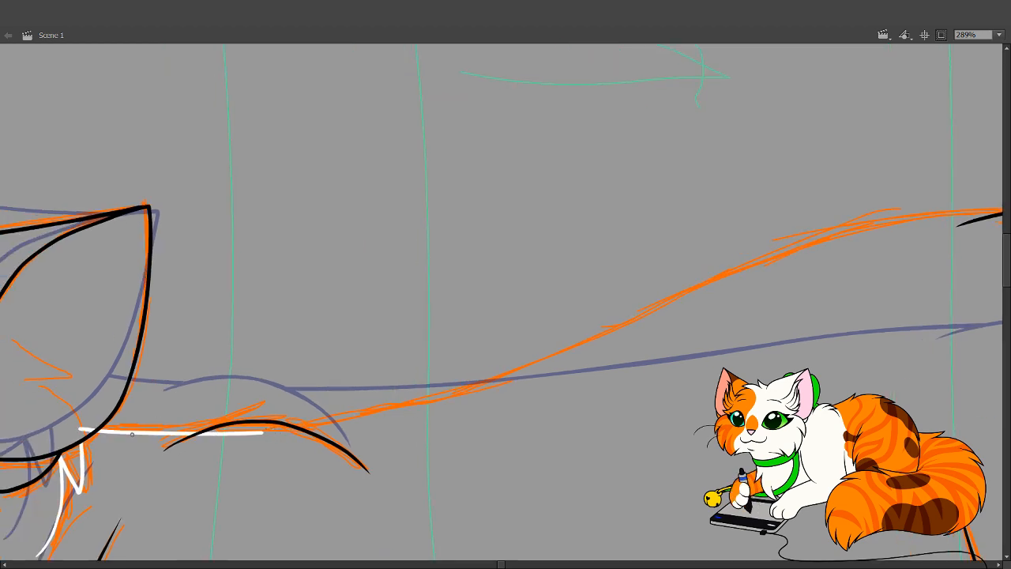
key(v)
click(85, 431)
key(Delete)
click(243, 433)
key(Delete)
key(b)
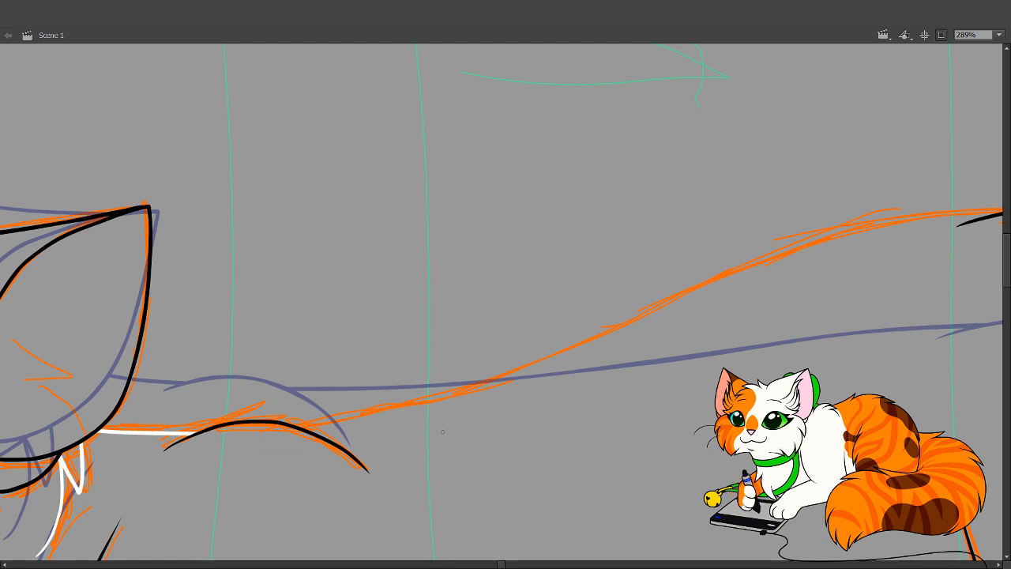
Draw the back line in white from the black shoulder curve to the haunch curve and smooth its bend along the sketch
drag(516, 435, 378, 473)
mouse_move(124, 470)
mouse_down()
mouse_move(333, 429)
mouse_move(663, 286)
mouse_move(760, 261)
mouse_move(948, 250)
mouse_move(150, 505)
mouse_move(126, 472)
mouse_up()
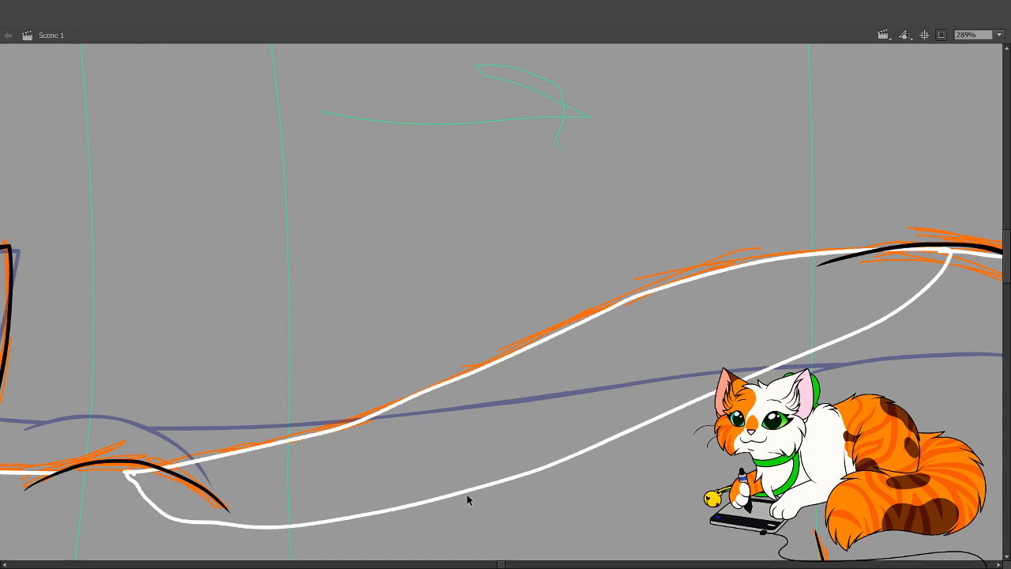
key(ctrl+z)
drag(743, 356, 406, 390)
key(v)
drag(332, 322, 332, 316)
drag(270, 347, 264, 346)
drag(330, 324, 330, 321)
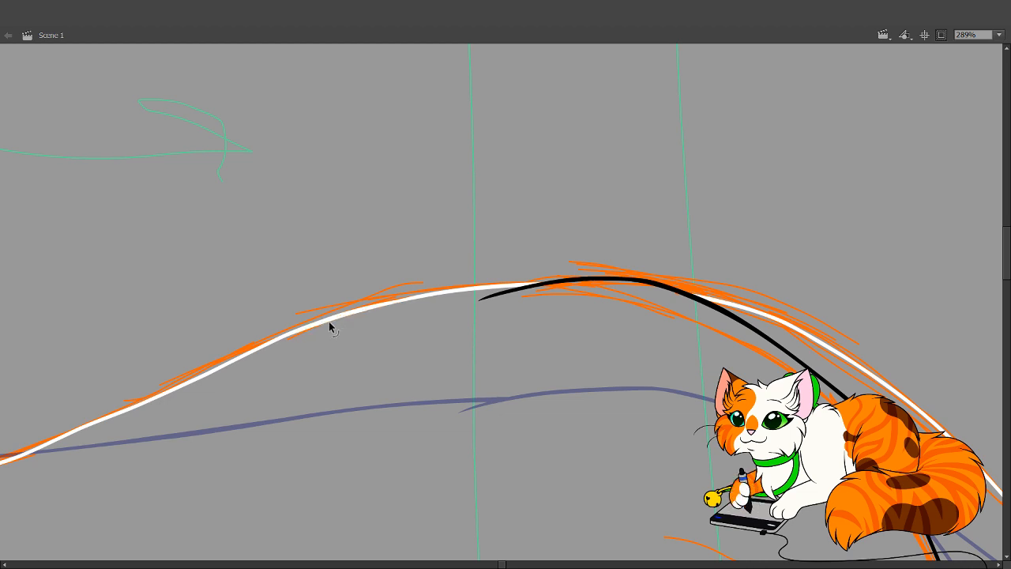
Draw a black line along the near foreleg's upper edge to the black chest line and delete its end below the white line
key(space)
drag(549, 456, 475, 236)
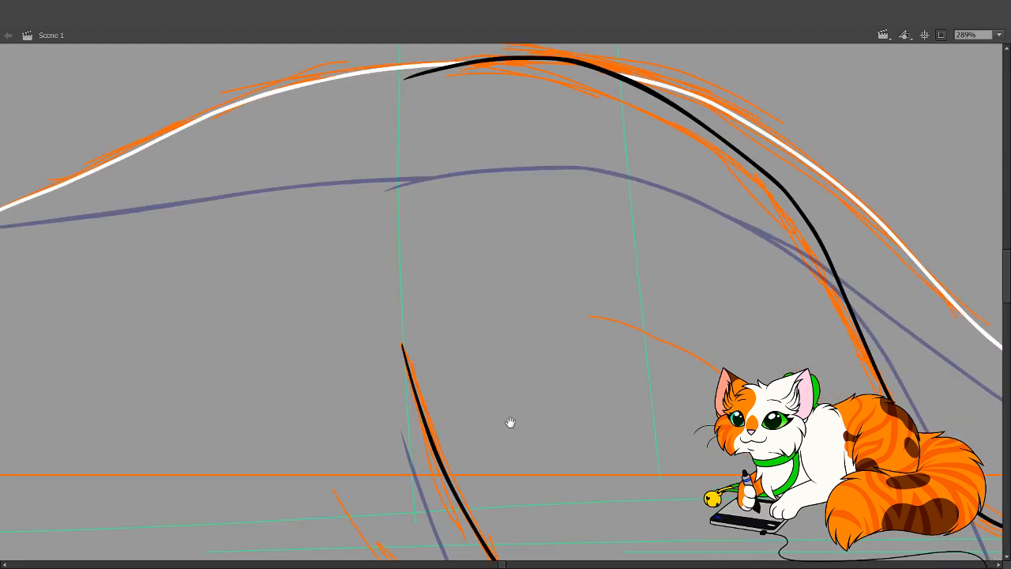
drag(510, 422, 350, 248)
mouse_move(438, 458)
mouse_down()
mouse_move(618, 282)
mouse_move(695, 272)
mouse_up()
drag(298, 423, 598, 331)
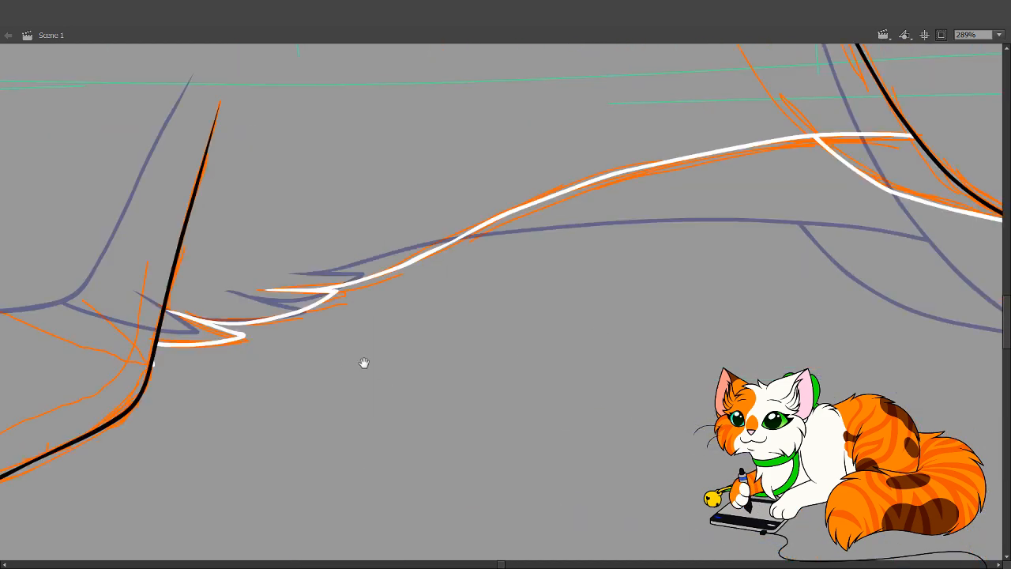
drag(363, 363, 640, 295)
mouse_move(260, 293)
mouse_down()
mouse_move(493, 259)
mouse_move(518, 402)
mouse_move(500, 302)
mouse_up()
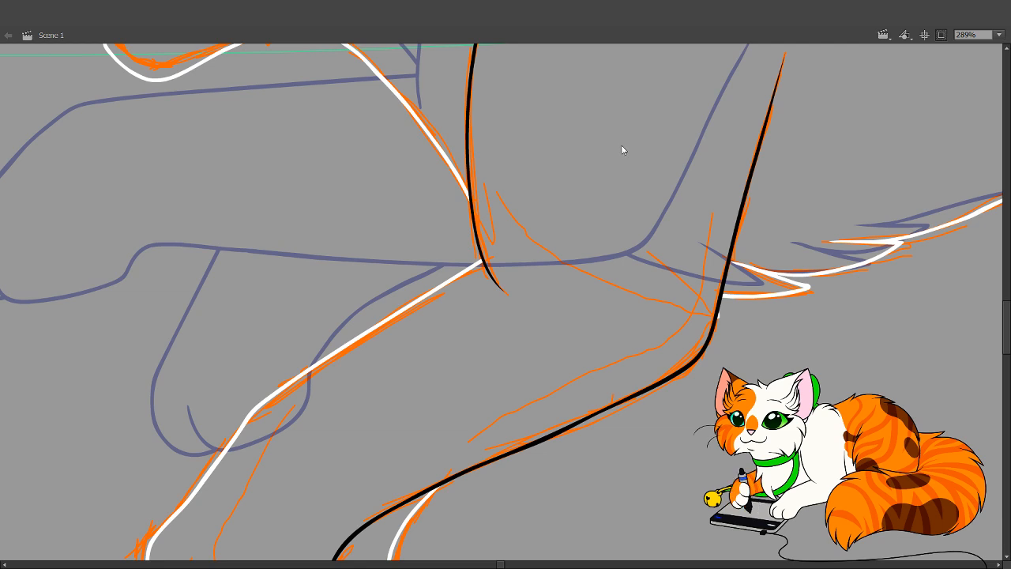
key(space)
mouse_move(422, 447)
mouse_down()
mouse_move(463, 354)
mouse_move(459, 399)
mouse_up()
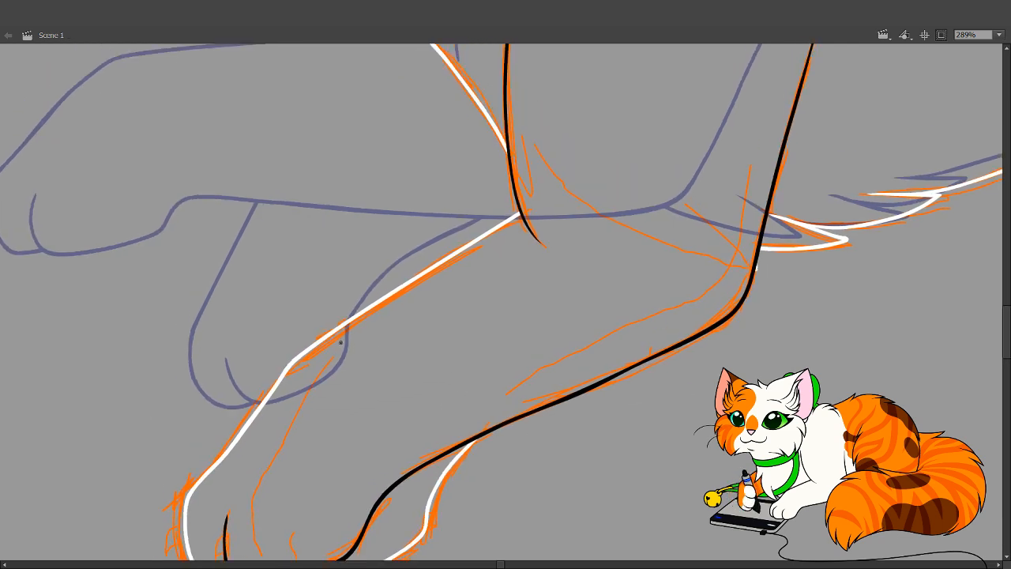
drag(340, 342, 518, 204)
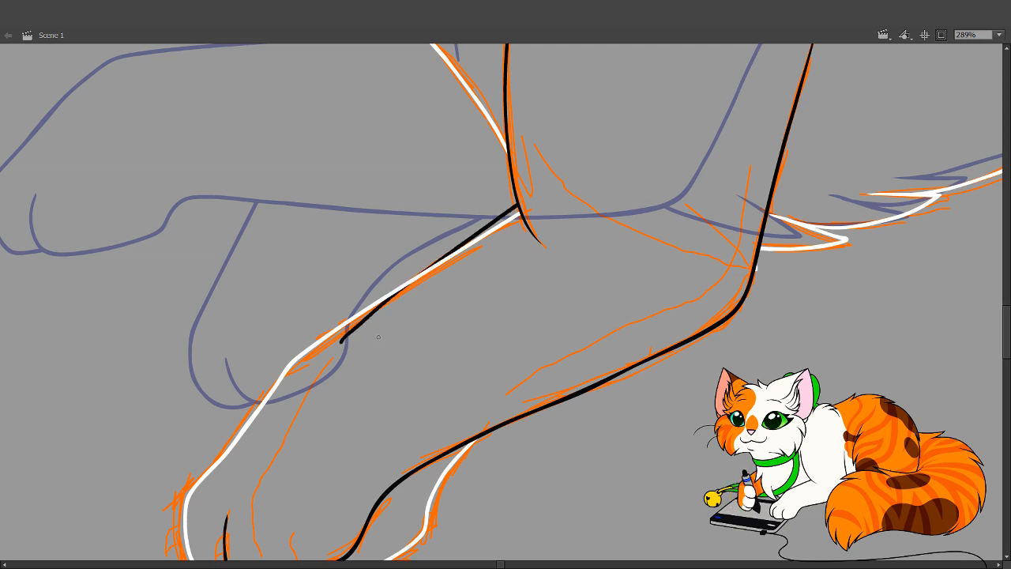
ctrl+click(357, 325)
key(Delete)
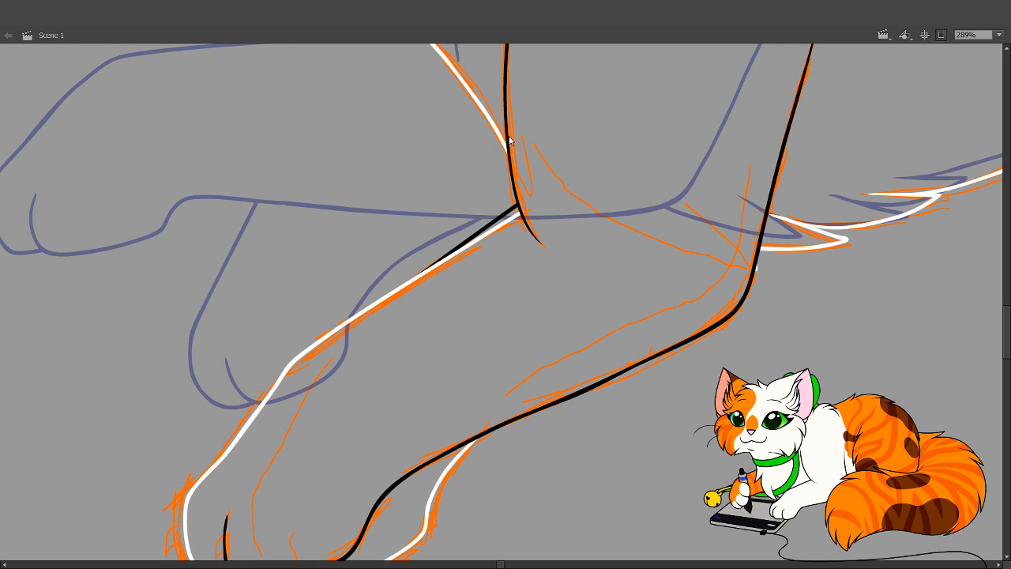
Recolor the white line art of the whole character on this frame to black
ctrl+alt+click(408, 316)
ctrl+alt+click(517, 335)
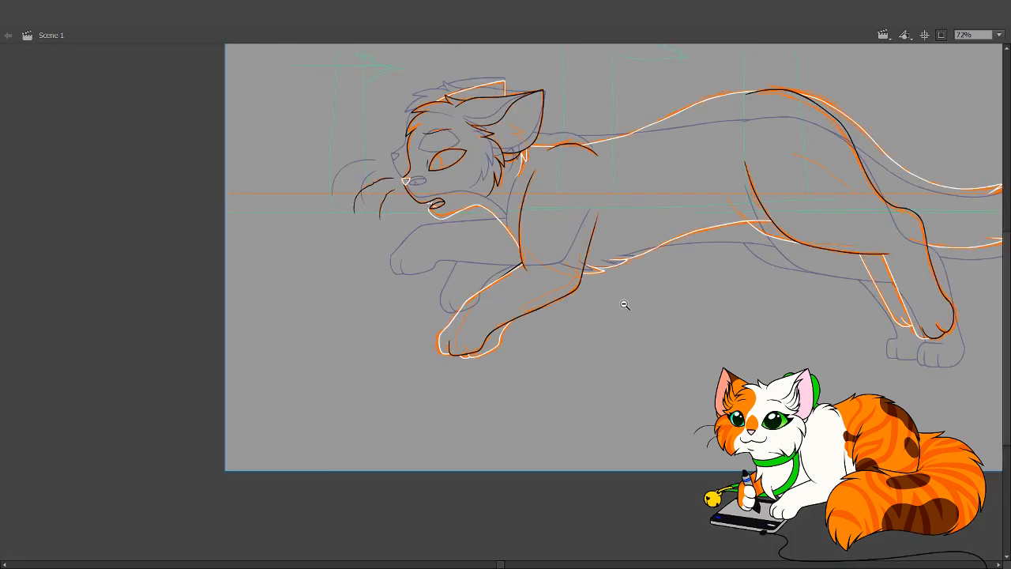
drag(680, 320, 428, 428)
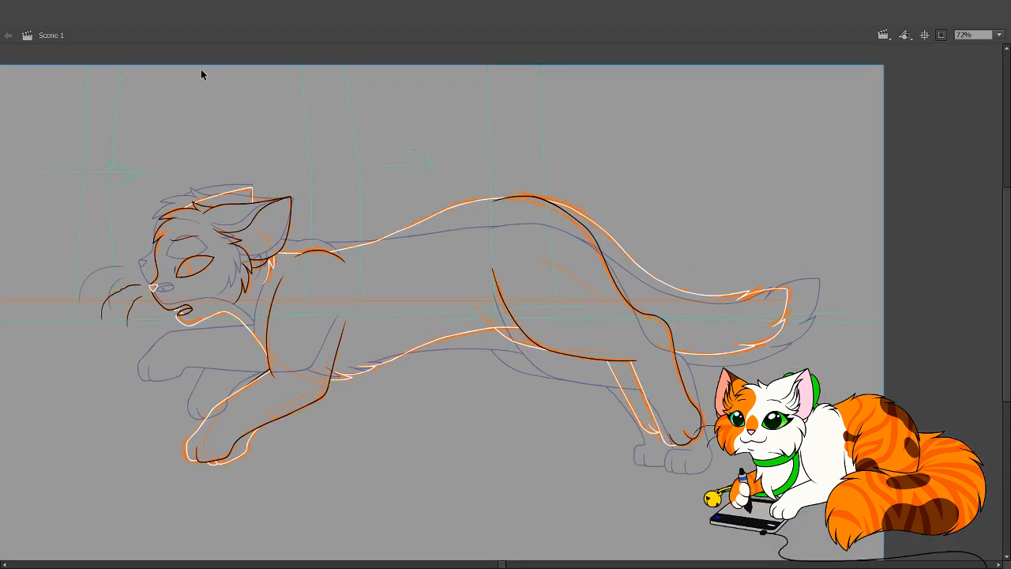
key(.)
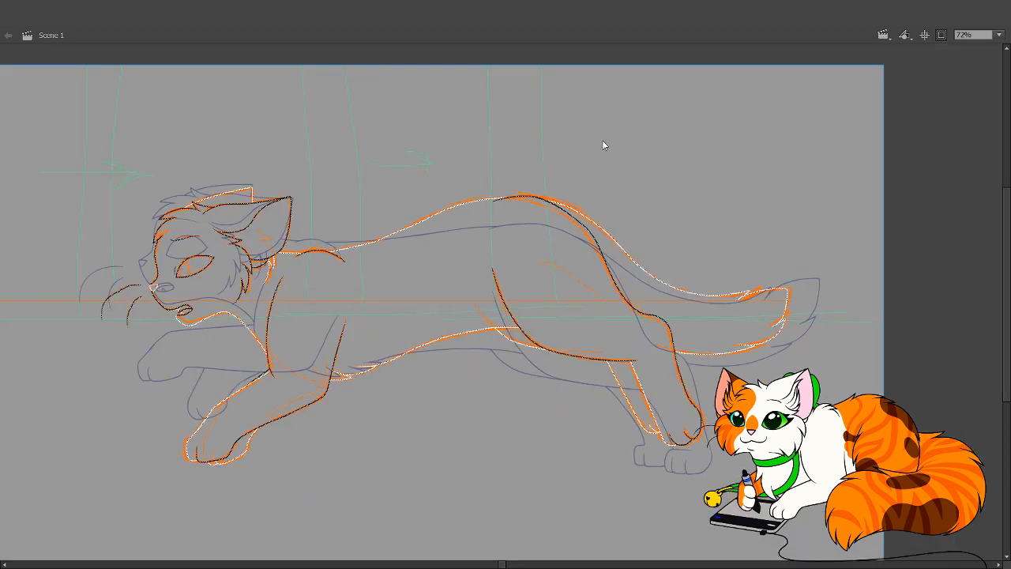
click(619, 141)
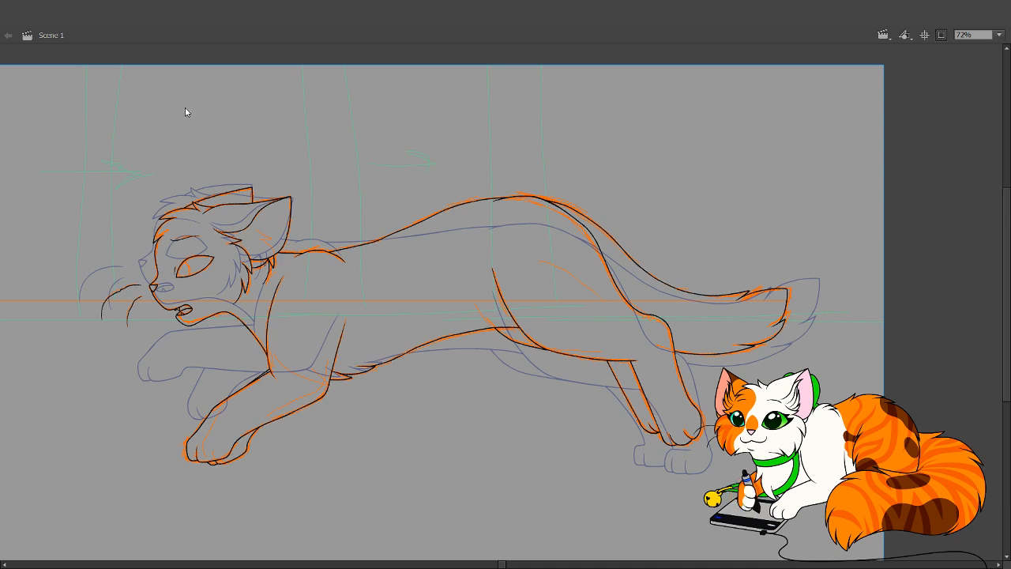
Advance to the next frame, where the orange sketch of the haunch and hind legs is still without line art
key(.)
drag(487, 390, 409, 438)
key(z)
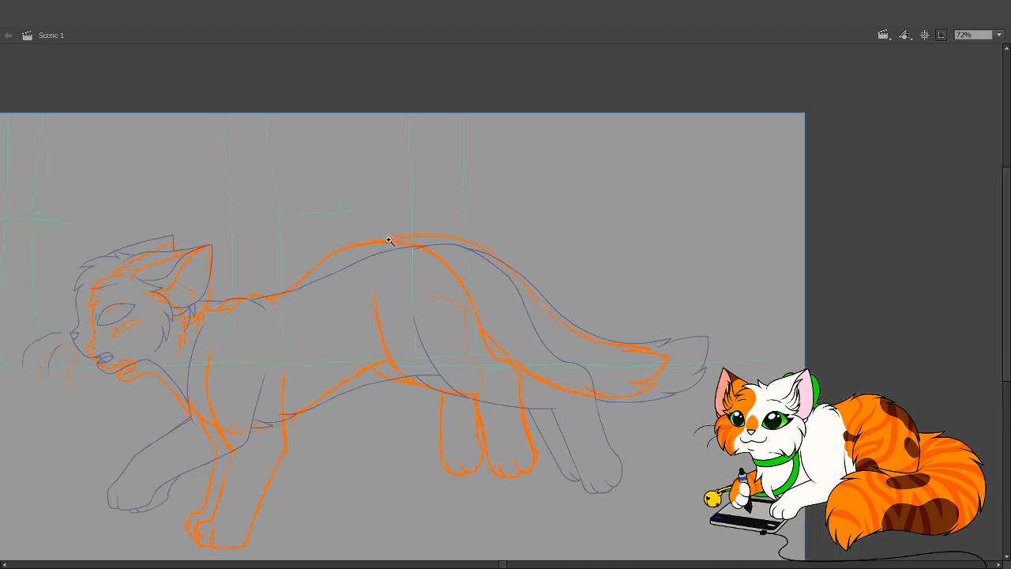
drag(372, 241, 576, 462)
drag(526, 343, 522, 401)
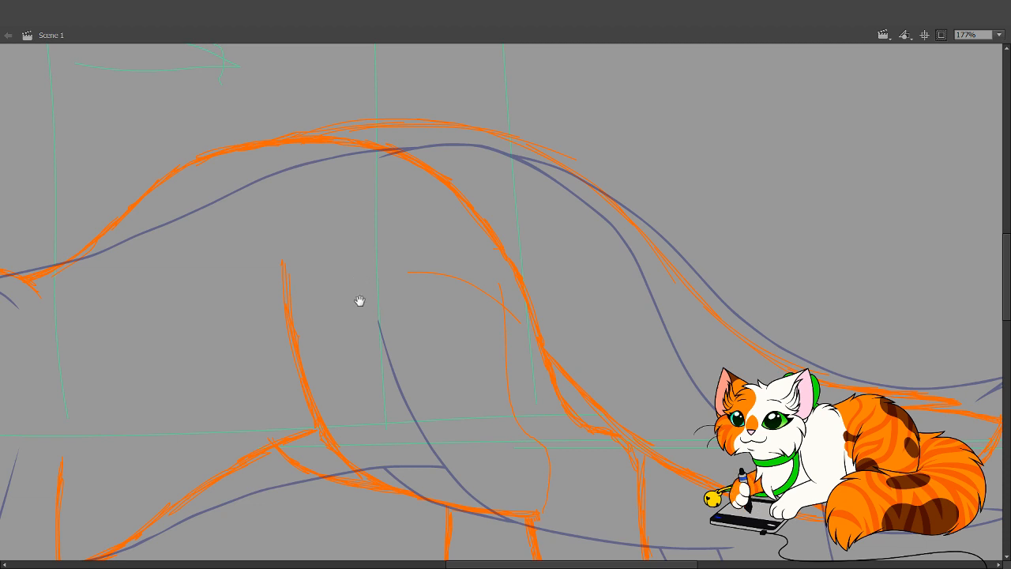
mouse_move(321, 274)
mouse_down()
mouse_move(316, 247)
mouse_move(283, 278)
mouse_move(302, 333)
mouse_up()
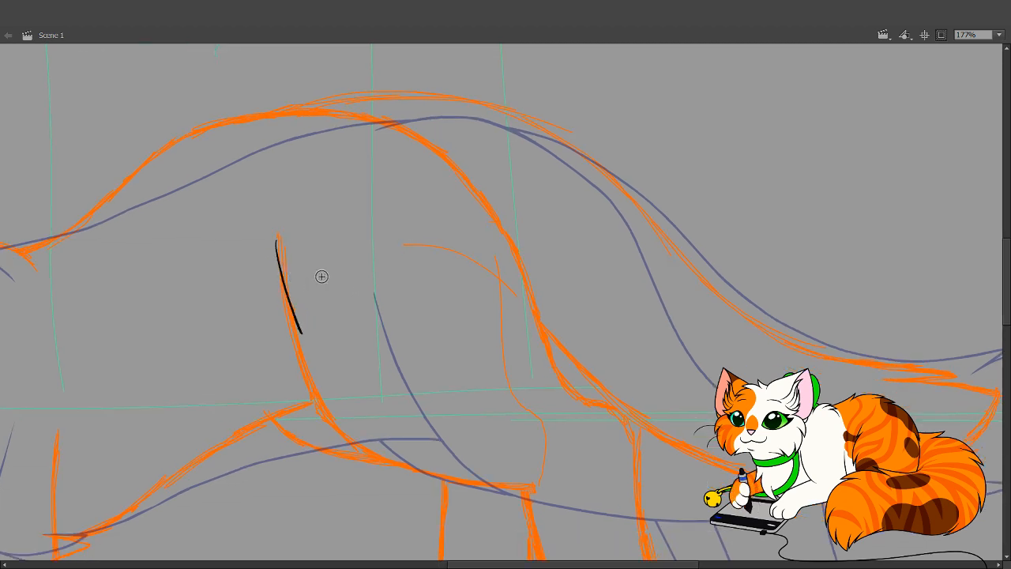
key(ctrl+z)
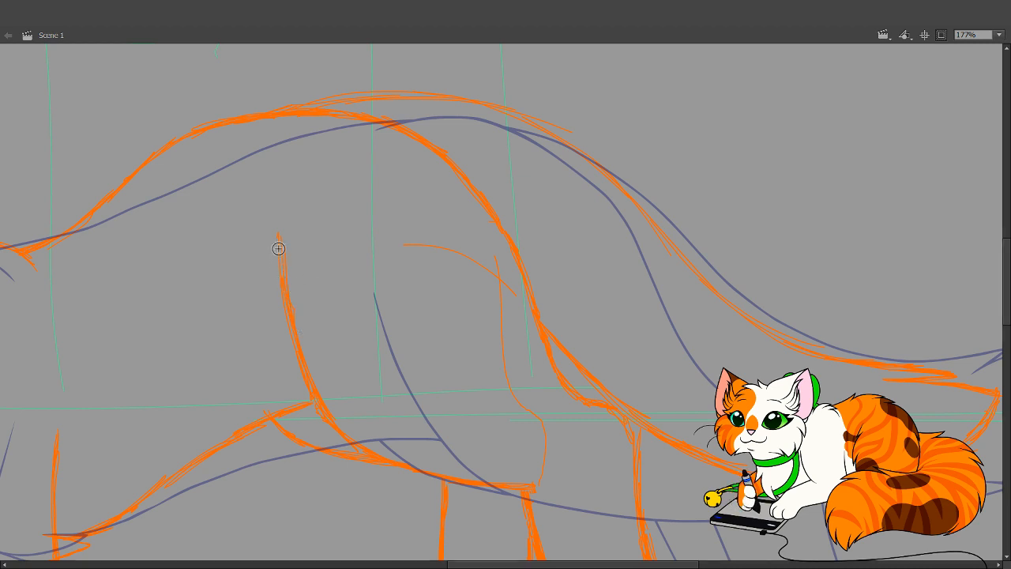
drag(278, 255, 292, 336)
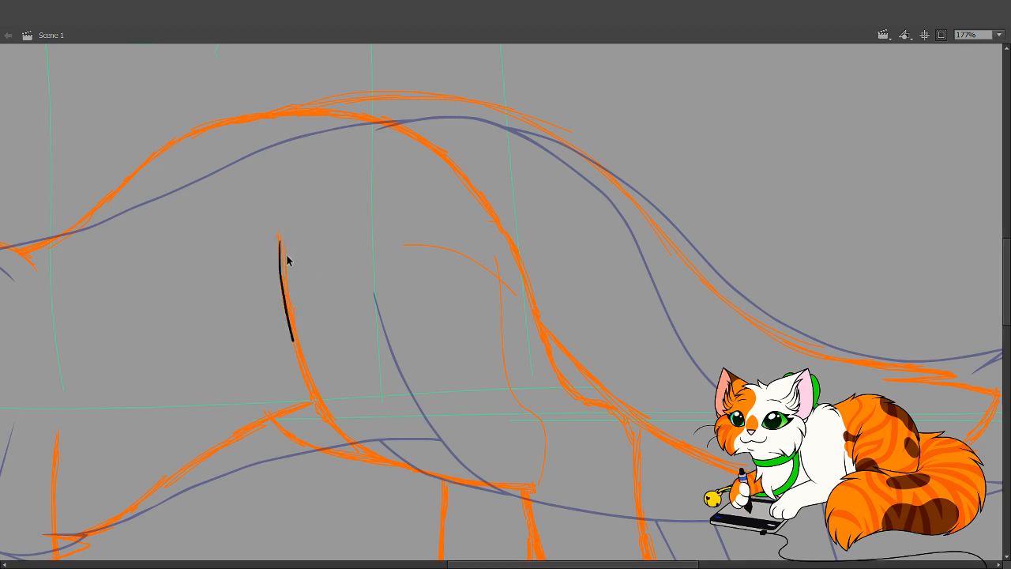
key(ctrl+z)
mouse_move(279, 238)
mouse_down()
mouse_move(290, 330)
mouse_move(319, 416)
mouse_move(388, 462)
mouse_move(501, 482)
mouse_up()
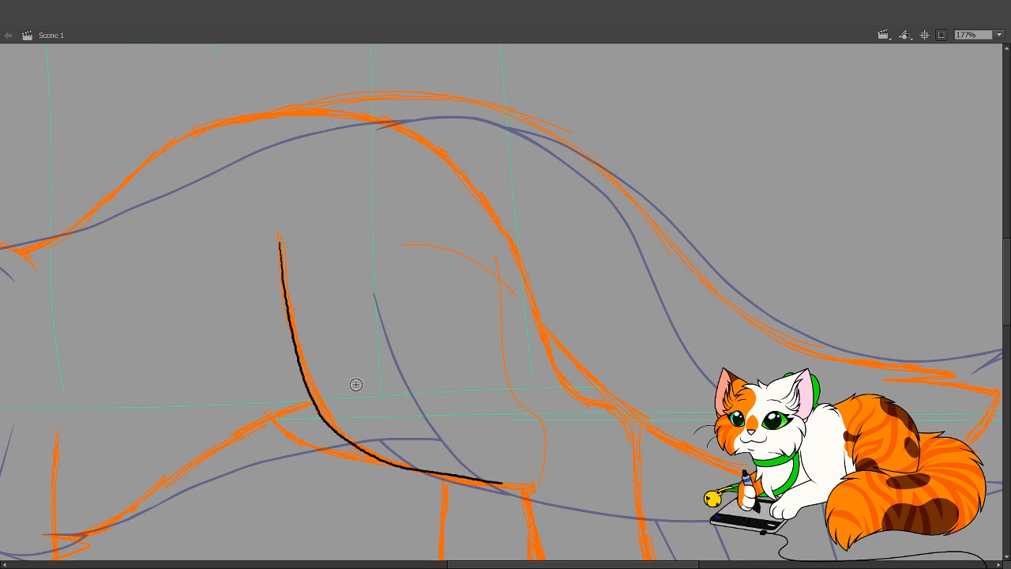
key(ctrl+z)
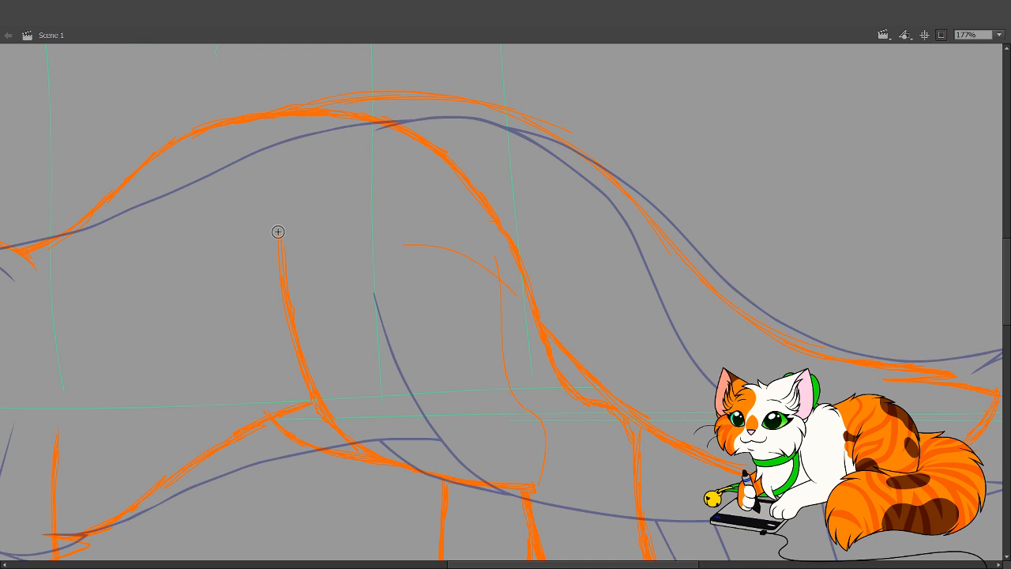
Draw the thigh's front curve down to the belly and the rump line down into the near hind leg in black along the sketch
mouse_move(278, 231)
mouse_down()
mouse_move(314, 402)
mouse_move(504, 485)
mouse_move(535, 485)
mouse_up()
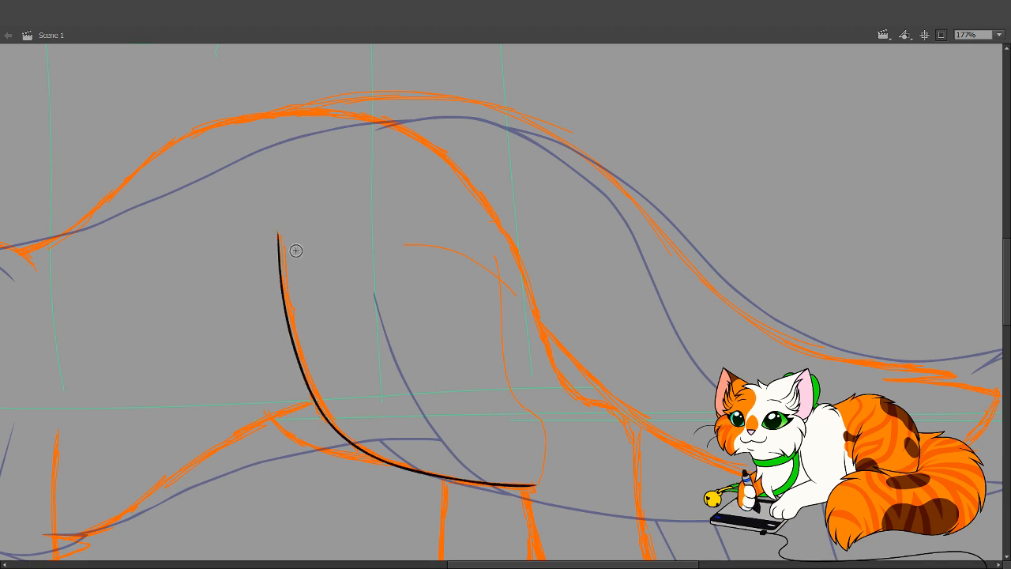
scroll(295, 250, up, 3)
drag(283, 187, 355, 173)
key(ctrl+z)
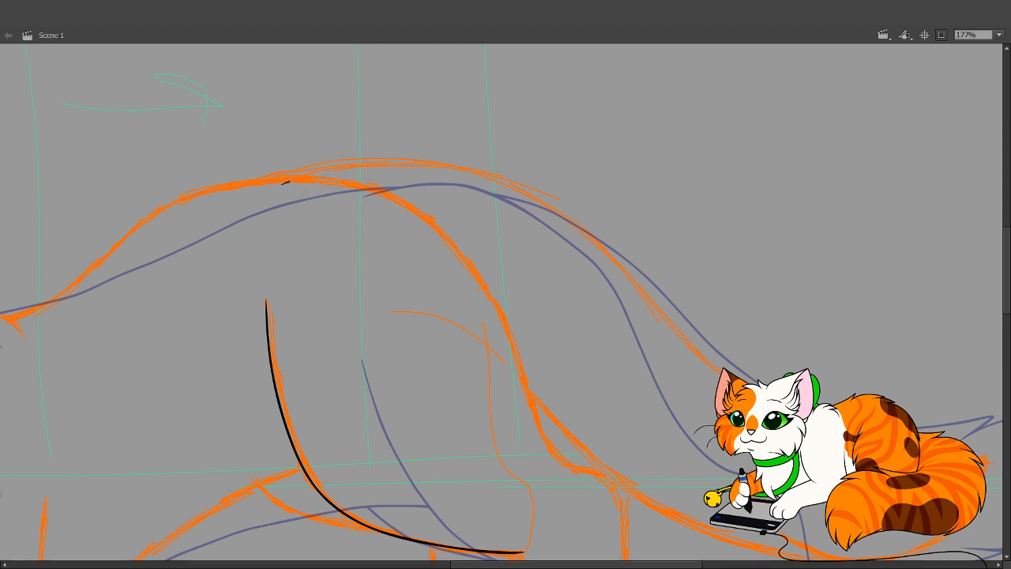
drag(281, 184, 376, 168)
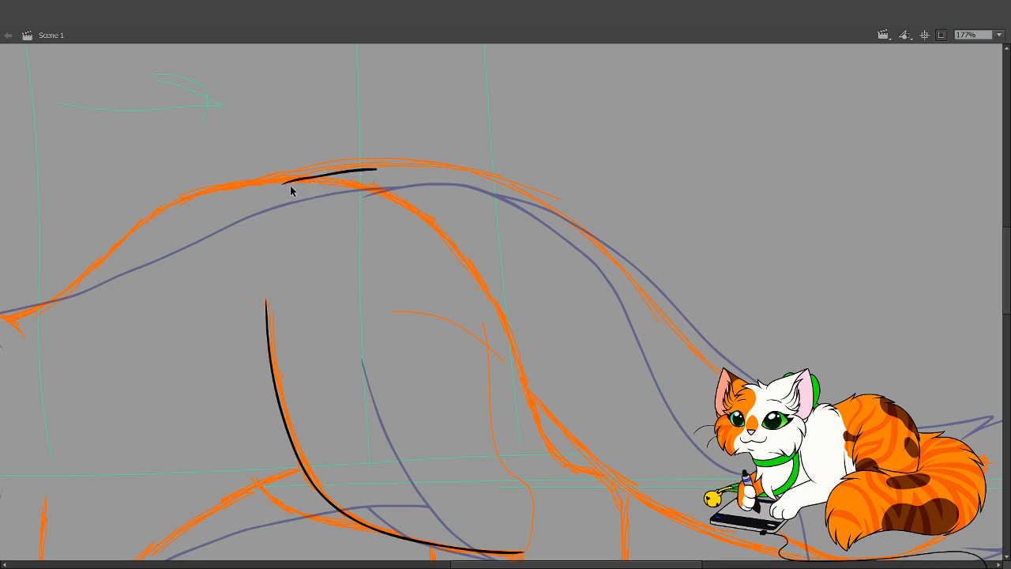
key(ctrl+z)
mouse_move(283, 183)
mouse_down()
mouse_move(343, 174)
mouse_move(393, 188)
mouse_move(471, 249)
mouse_move(497, 295)
mouse_move(535, 421)
mouse_move(623, 522)
mouse_move(626, 559)
mouse_up()
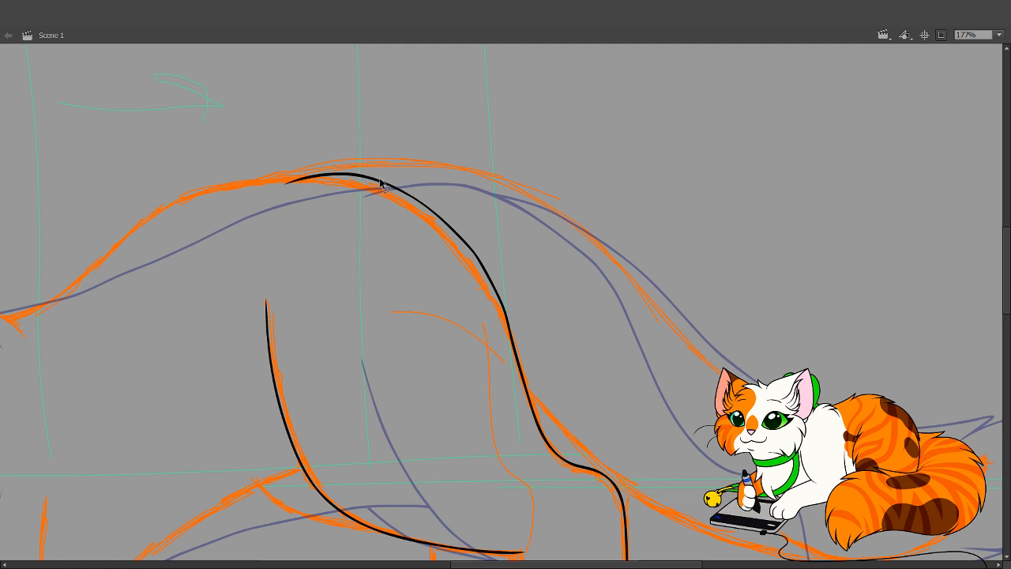
Smooth the kink in the black rump line where it bends down towards the hind leg
drag(494, 344, 493, 353)
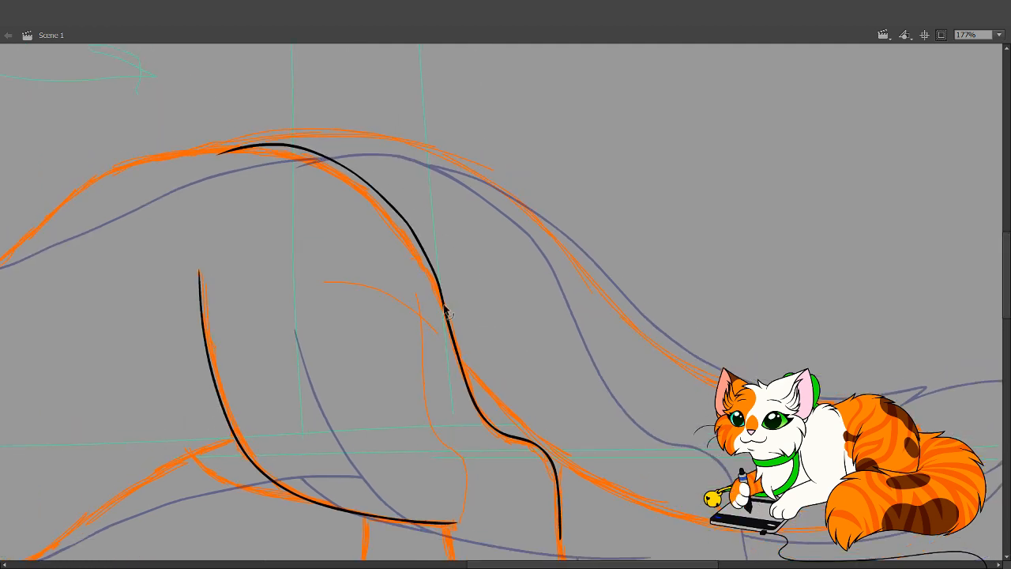
mouse_move(445, 307)
mouse_down()
mouse_move(469, 369)
mouse_move(472, 419)
mouse_up()
key(ctrl+z)
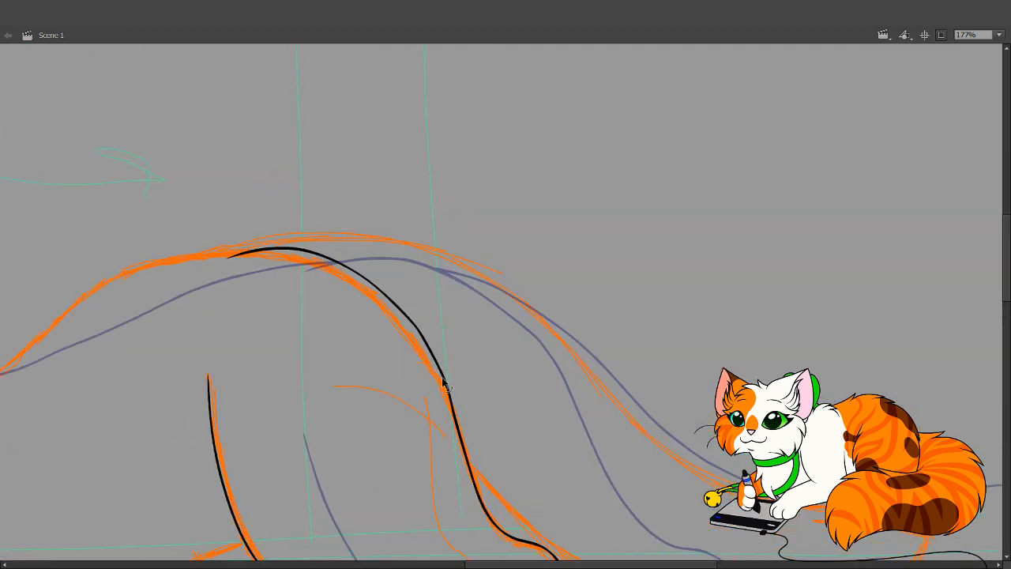
drag(441, 379, 435, 376)
key(ctrl+z)
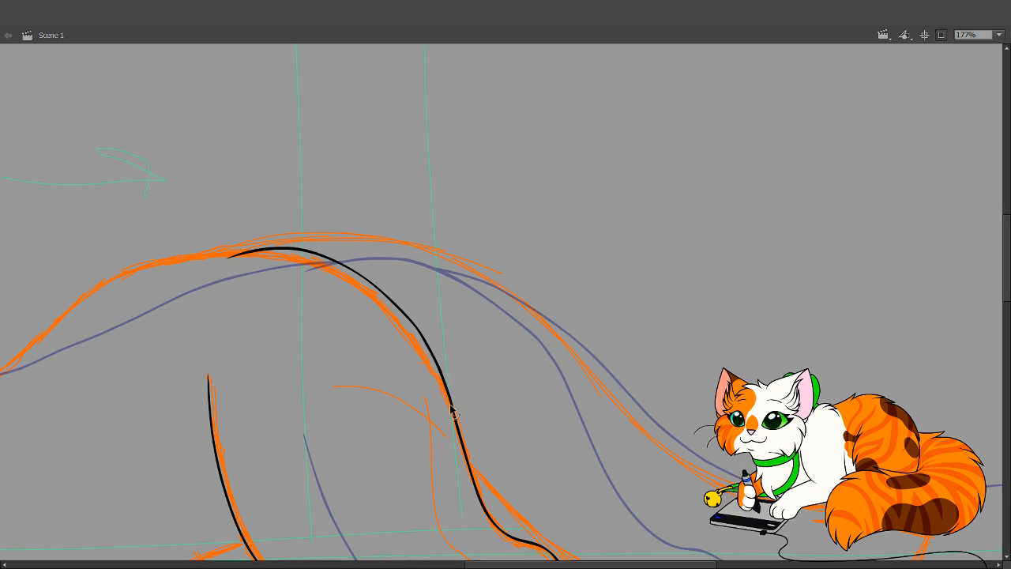
drag(451, 411, 449, 407)
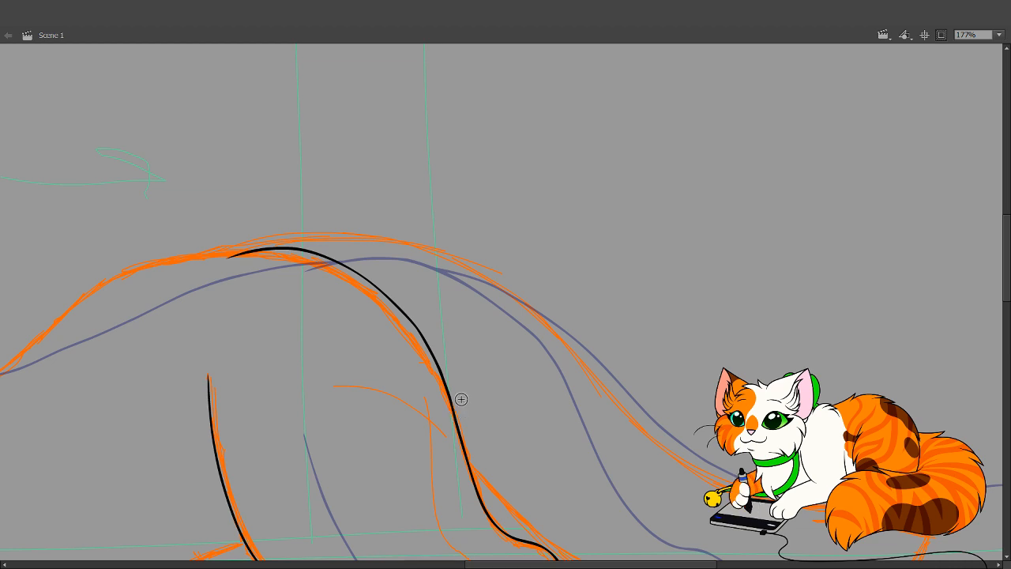
drag(480, 377, 425, 301)
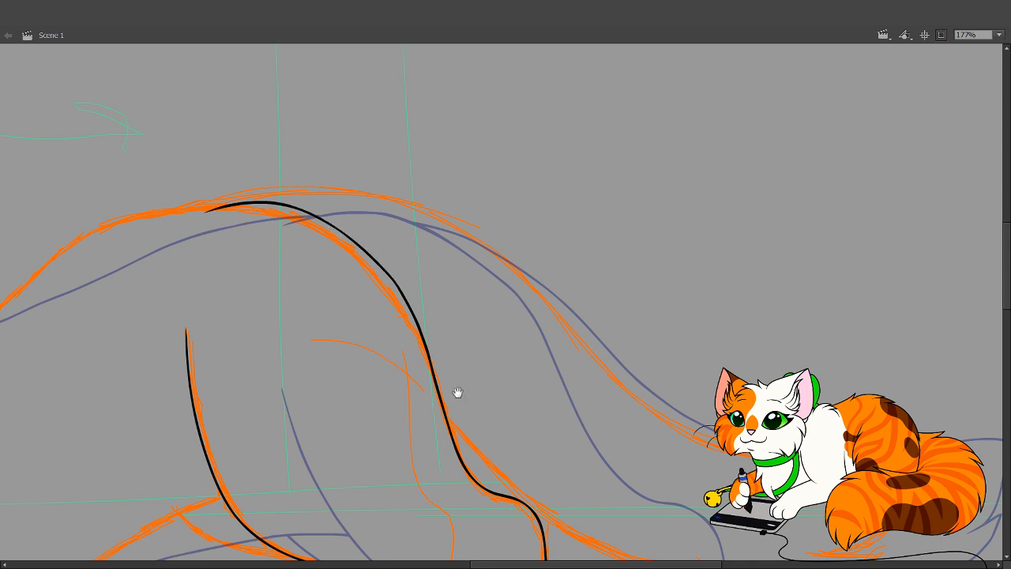
Draw the near hind paw's outer toe and the leg's rear edge as one black line up to the rump line's end
drag(457, 392, 340, 177)
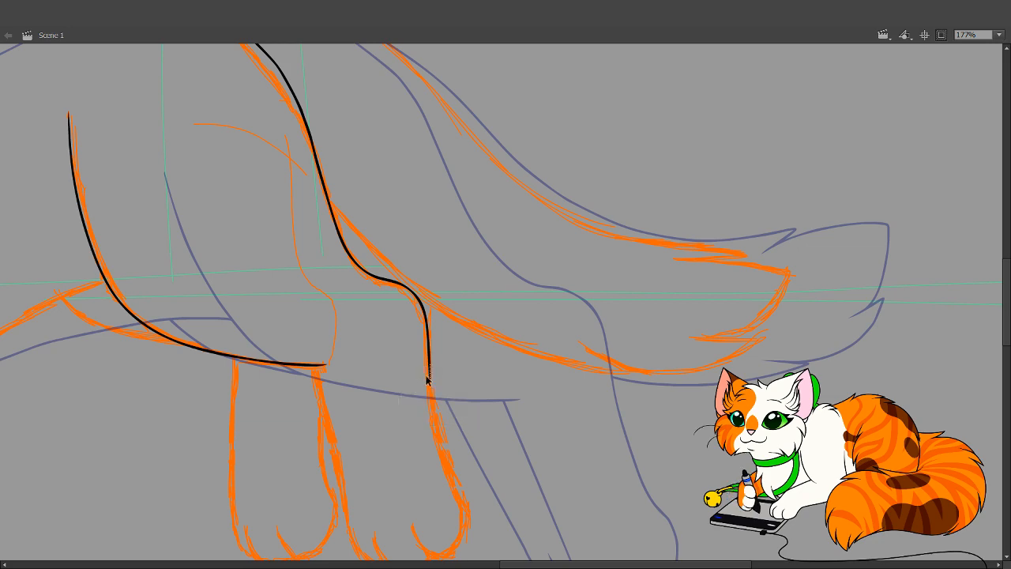
scroll(503, 162, down, 3)
drag(264, 225, 587, 514)
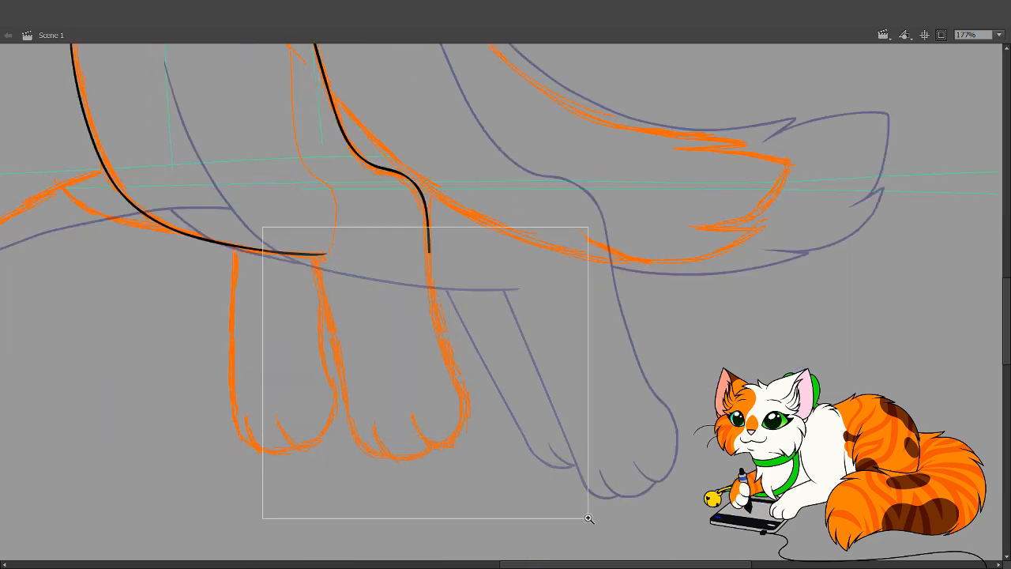
mouse_move(533, 316)
mouse_down()
mouse_move(523, 424)
mouse_move(528, 382)
mouse_move(492, 397)
mouse_up()
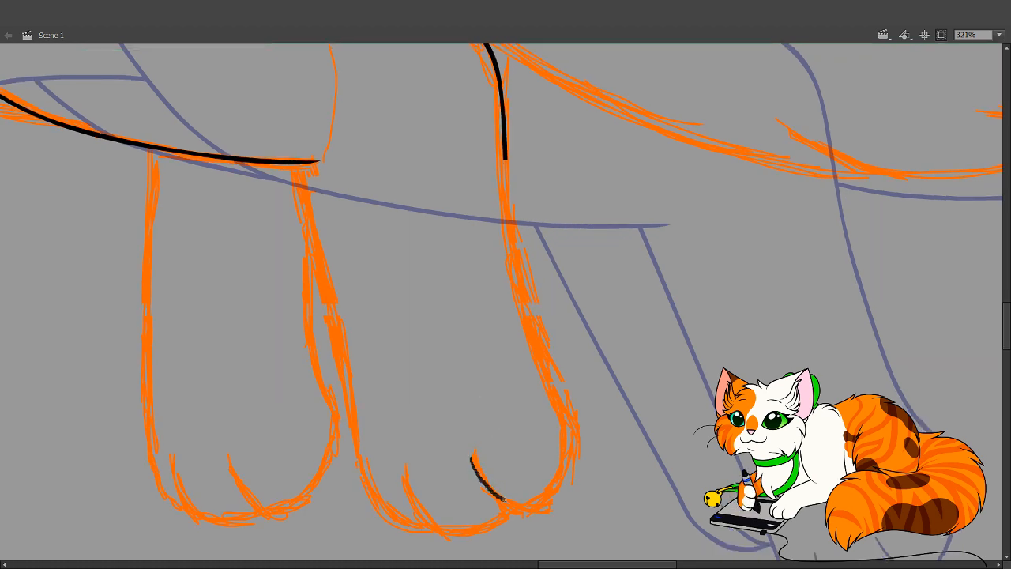
drag(529, 498, 559, 439)
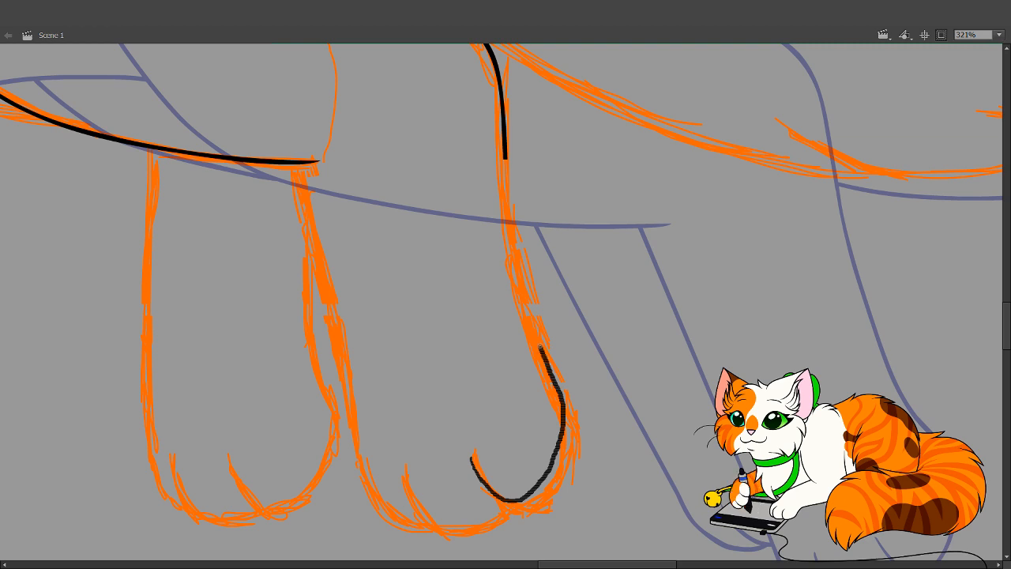
drag(540, 345, 509, 203)
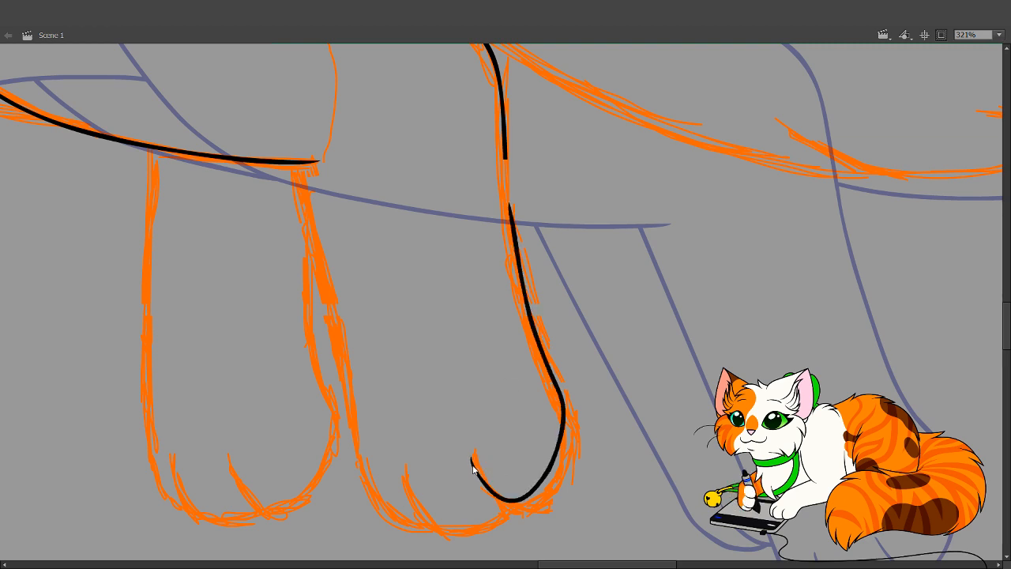
key(ctrl+z)
drag(471, 457, 475, 473)
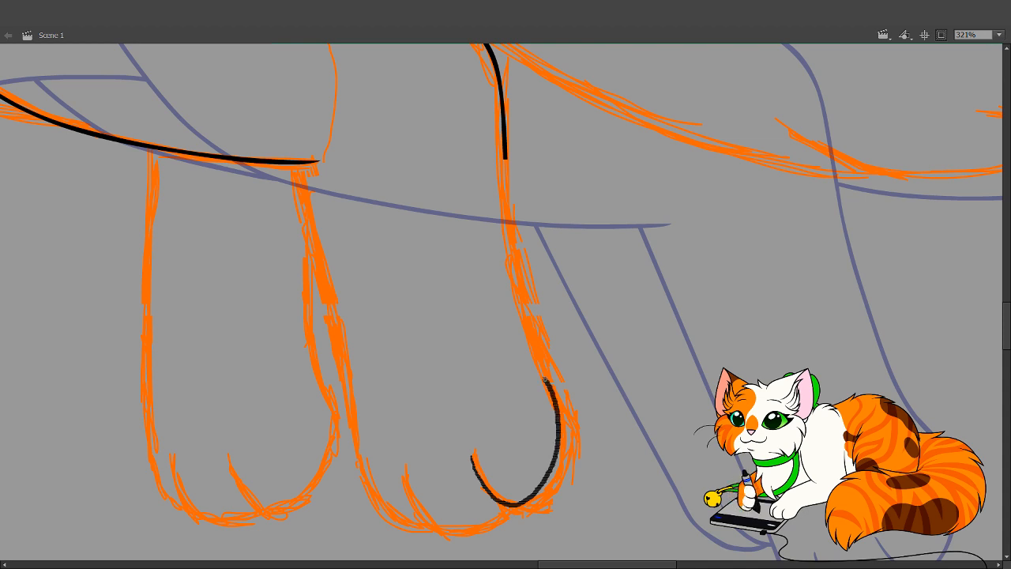
mouse_move(545, 381)
mouse_down()
mouse_move(520, 320)
mouse_move(502, 210)
mouse_up()
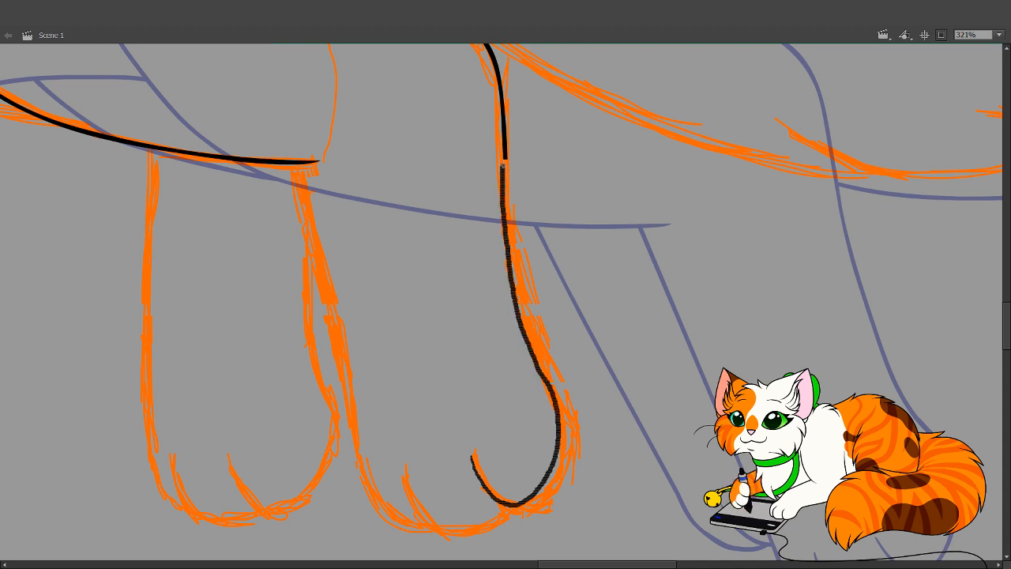
drag(502, 164, 503, 158)
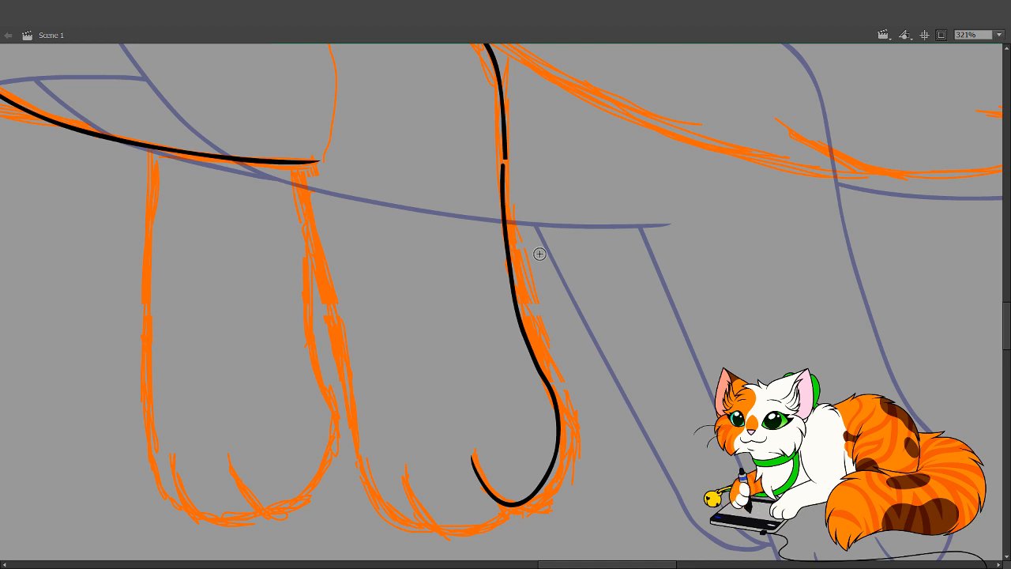
Close the gap between the rump line and the hind leg's rear edge with an even black join
drag(506, 414, 421, 568)
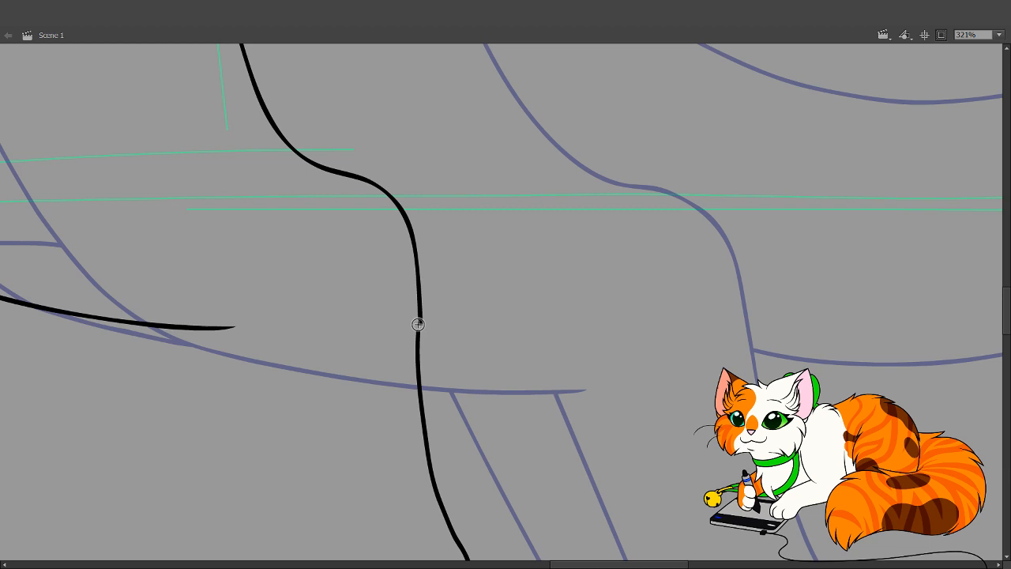
drag(419, 323, 419, 329)
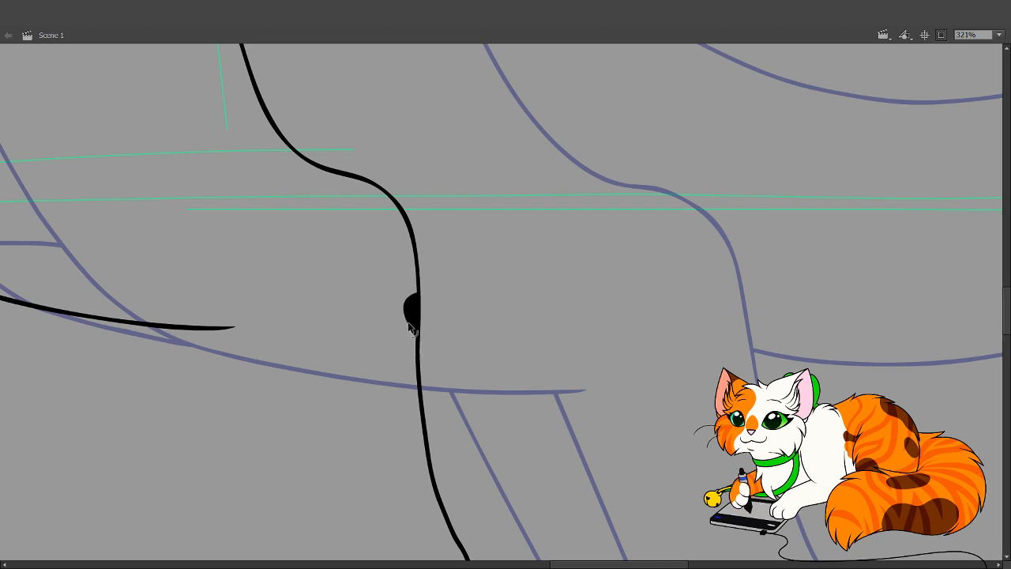
key(ctrl+z)
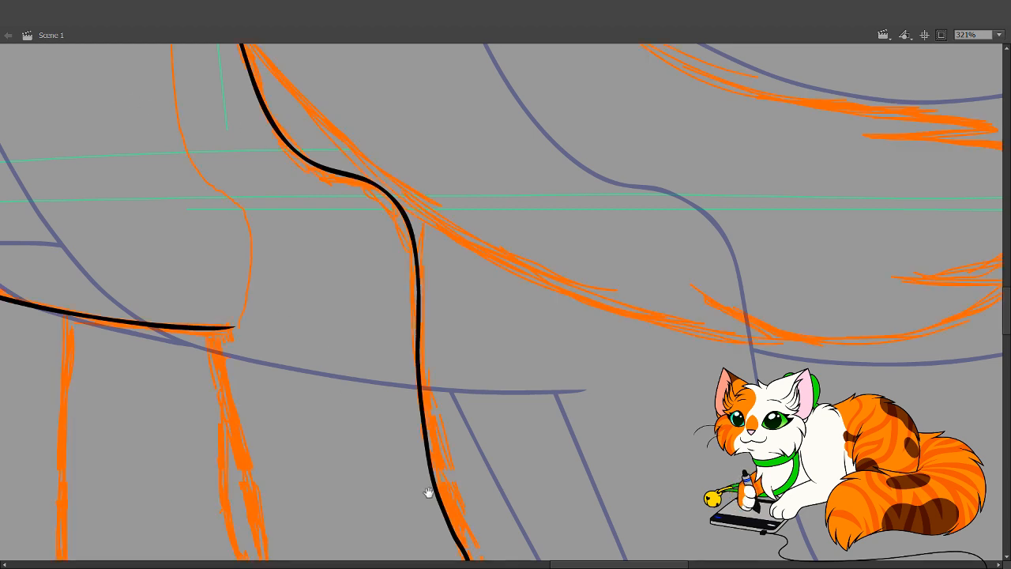
Draw the near hind paw's middle toe in black and join its underside to the outer toe line
drag(428, 492, 459, 248)
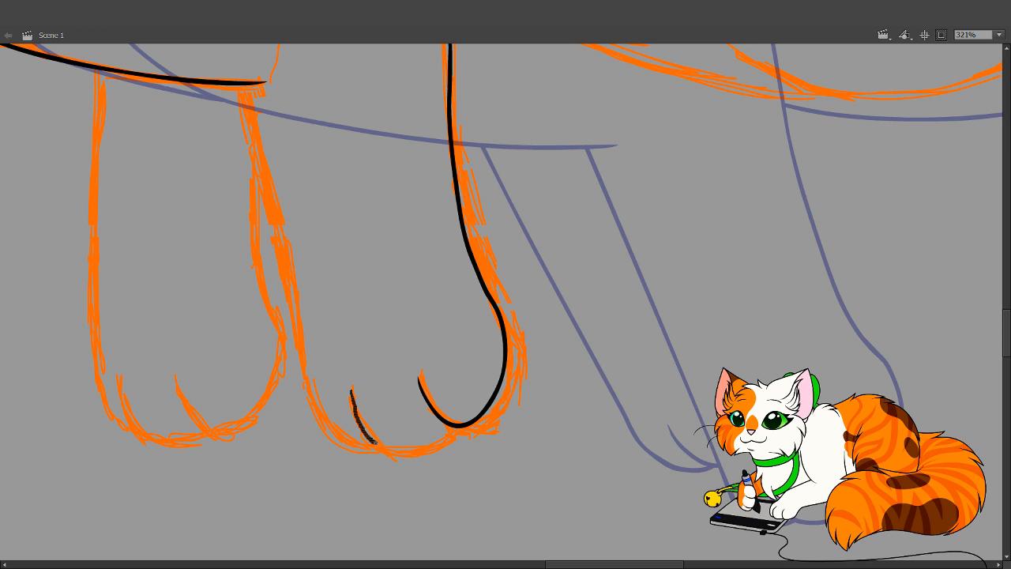
mouse_move(375, 441)
mouse_down()
mouse_move(419, 439)
mouse_move(438, 420)
mouse_up()
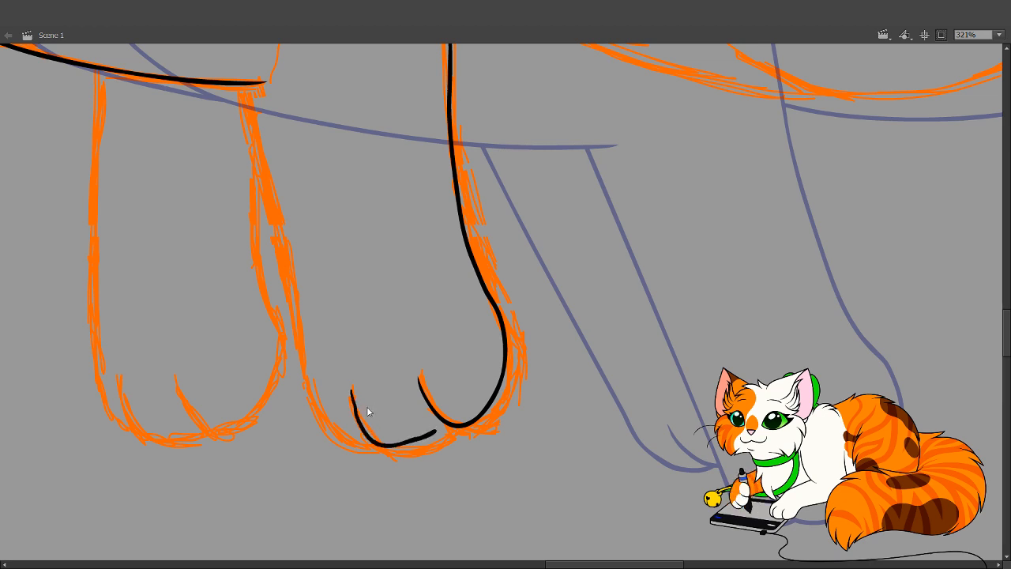
key(ctrl+z)
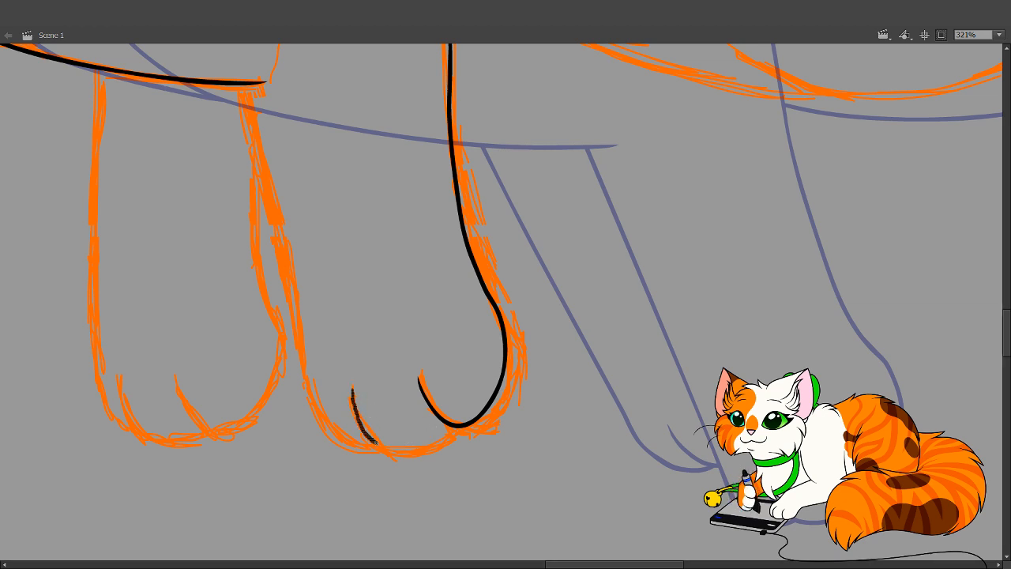
drag(450, 425, 451, 424)
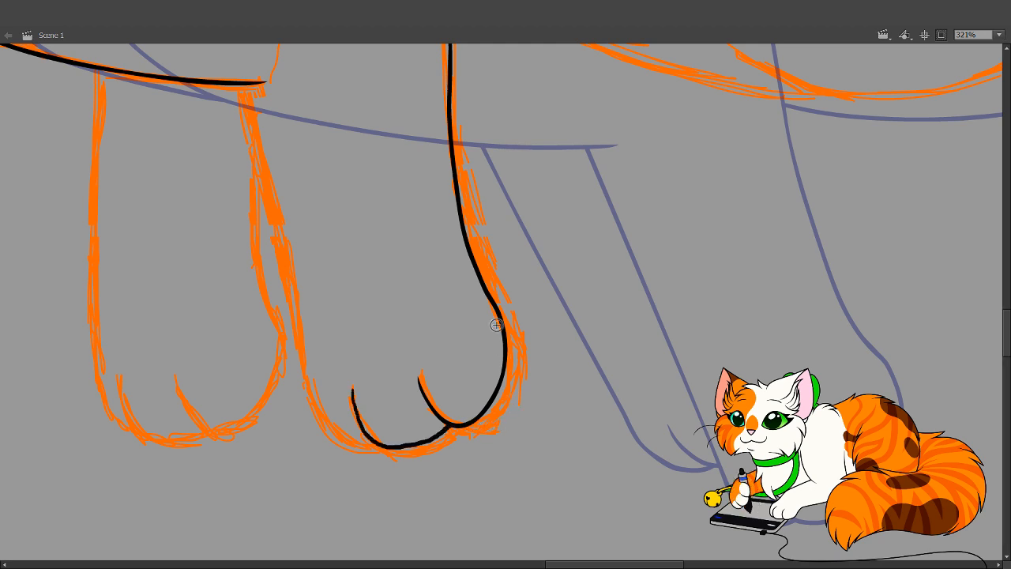
key(space)
mouse_move(439, 314)
mouse_down()
mouse_move(519, 366)
mouse_move(528, 395)
mouse_up()
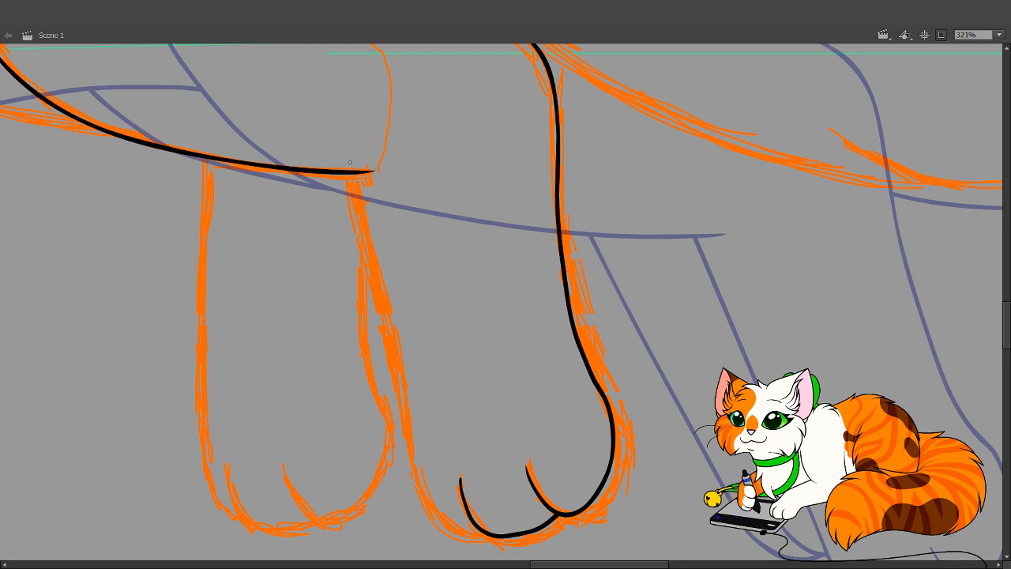
drag(349, 162, 383, 320)
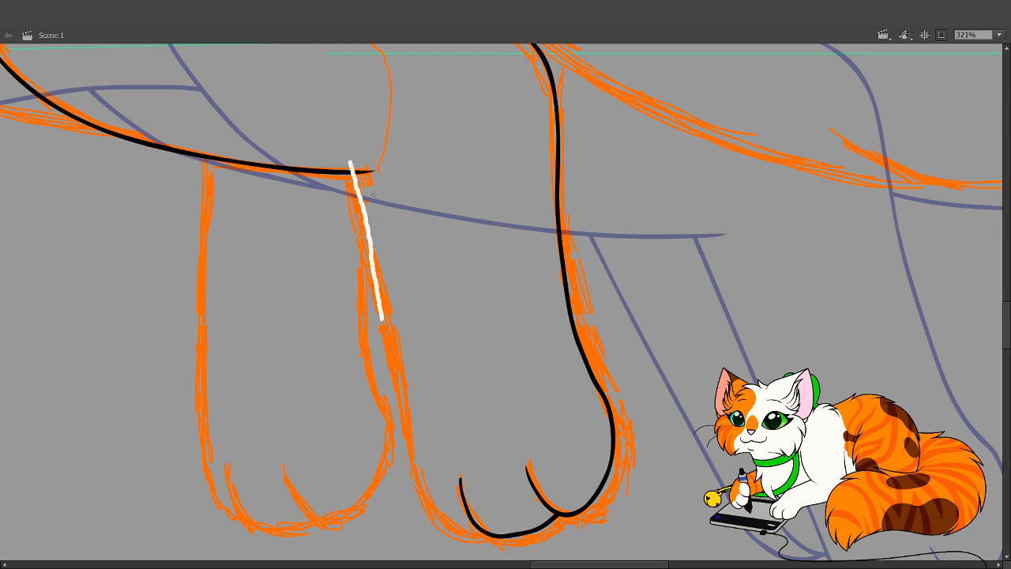
key(ctrl+z)
drag(350, 162, 378, 299)
key(ctrl+z)
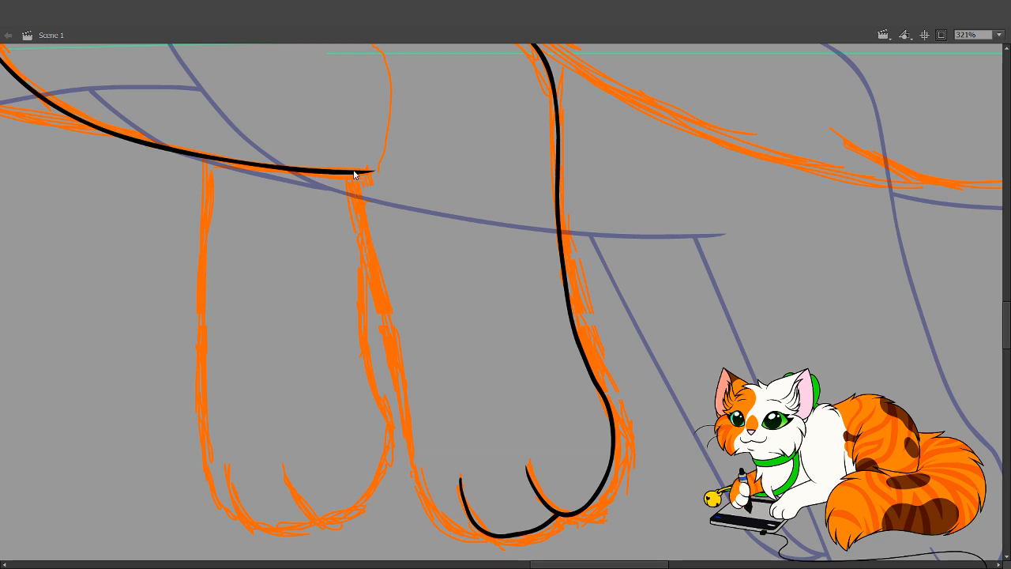
mouse_move(349, 161)
mouse_down()
mouse_move(369, 246)
mouse_move(375, 224)
mouse_up()
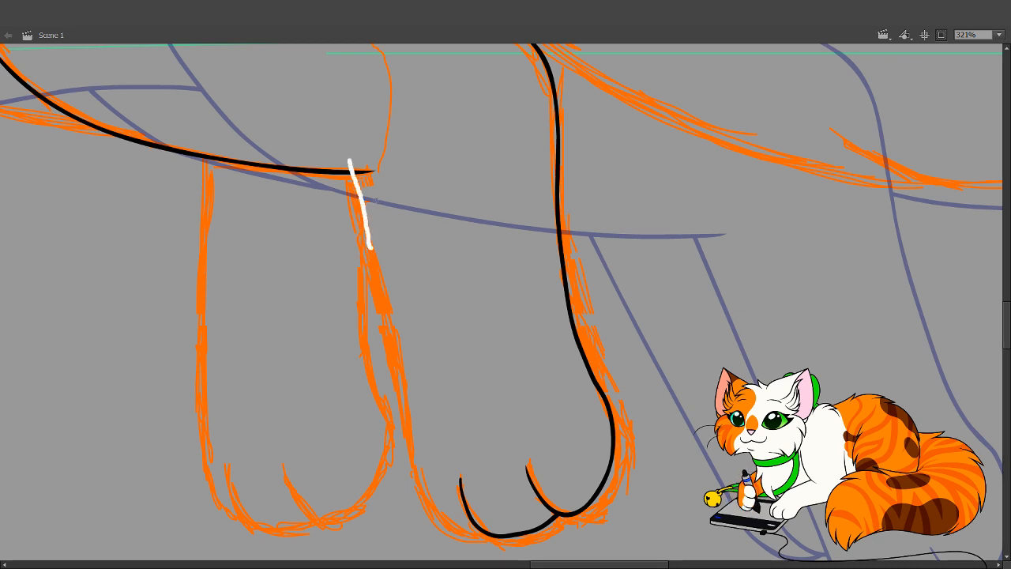
key(ctrl+z)
Draw the near hind leg's front edge and inner toe as one white line from the belly line to the paw's underside
drag(351, 161, 407, 430)
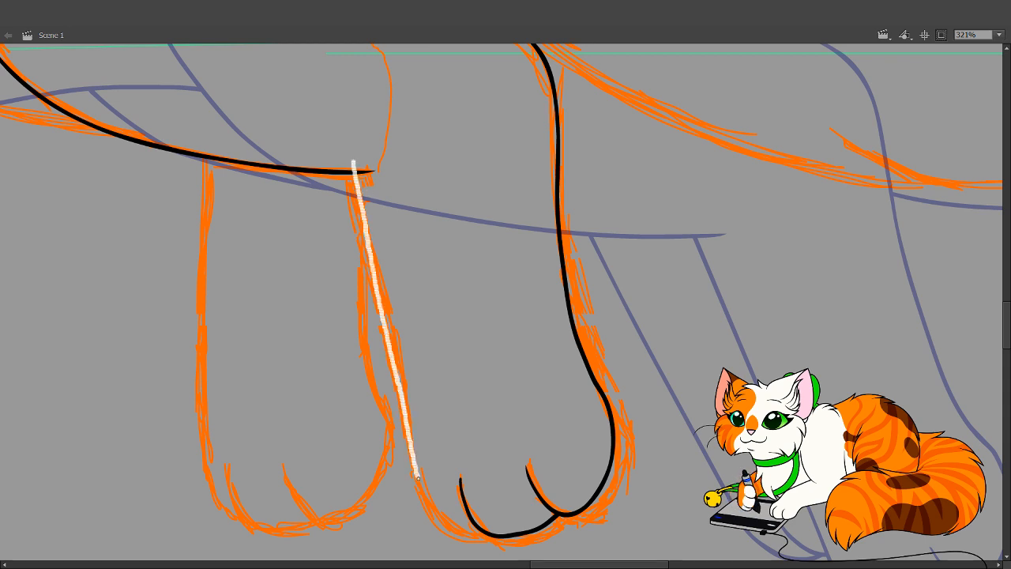
mouse_move(469, 532)
mouse_down()
mouse_move(507, 453)
mouse_move(441, 199)
mouse_move(402, 160)
mouse_move(349, 163)
mouse_up()
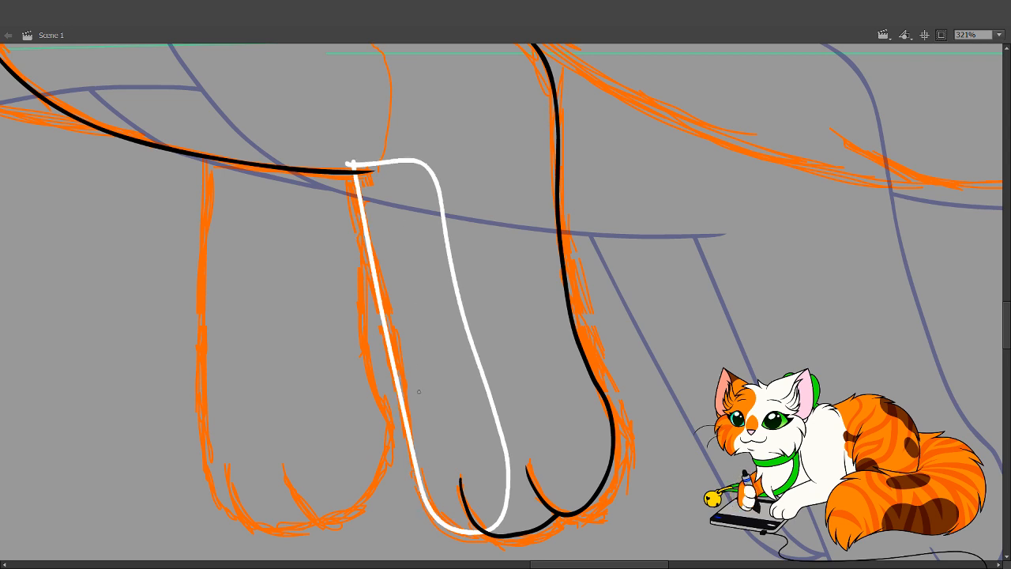
key(ctrl+z)
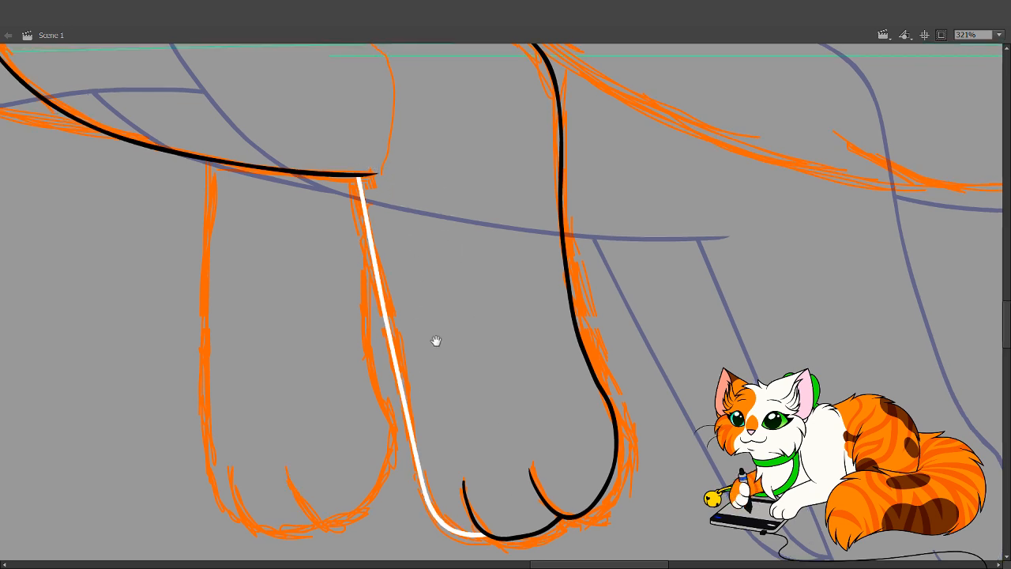
Draw the arched shoulder hump behind the neck as one black curve with tapered ends, following the orange sketch
drag(437, 340, 530, 475)
drag(418, 356, 512, 478)
drag(451, 363, 593, 399)
drag(466, 319, 553, 291)
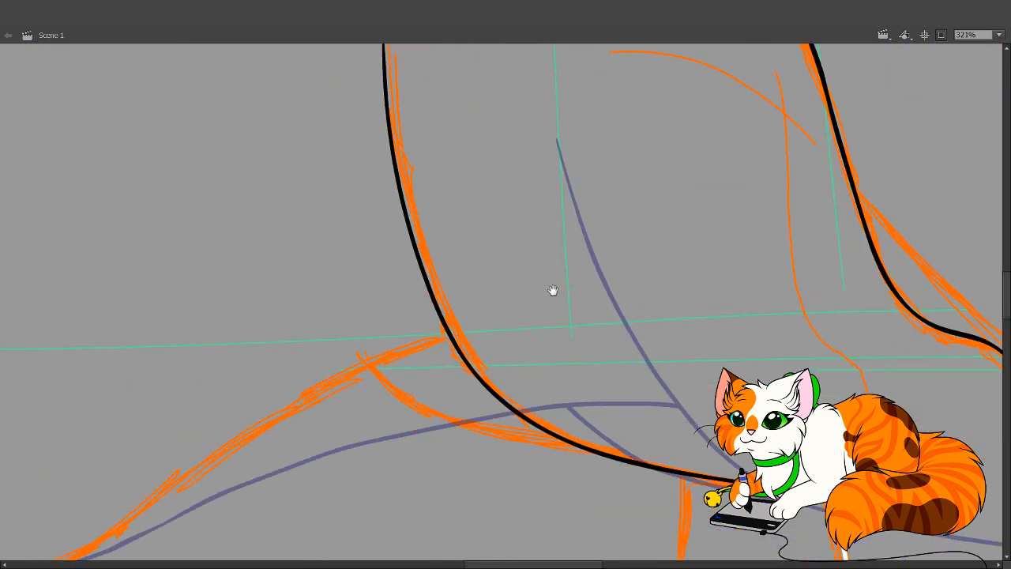
drag(442, 413, 577, 284)
drag(519, 334, 609, 285)
mouse_move(424, 403)
mouse_down()
mouse_move(494, 311)
mouse_move(647, 415)
mouse_up()
drag(548, 305, 535, 485)
mouse_move(515, 356)
mouse_down()
mouse_move(509, 393)
mouse_move(528, 509)
mouse_up()
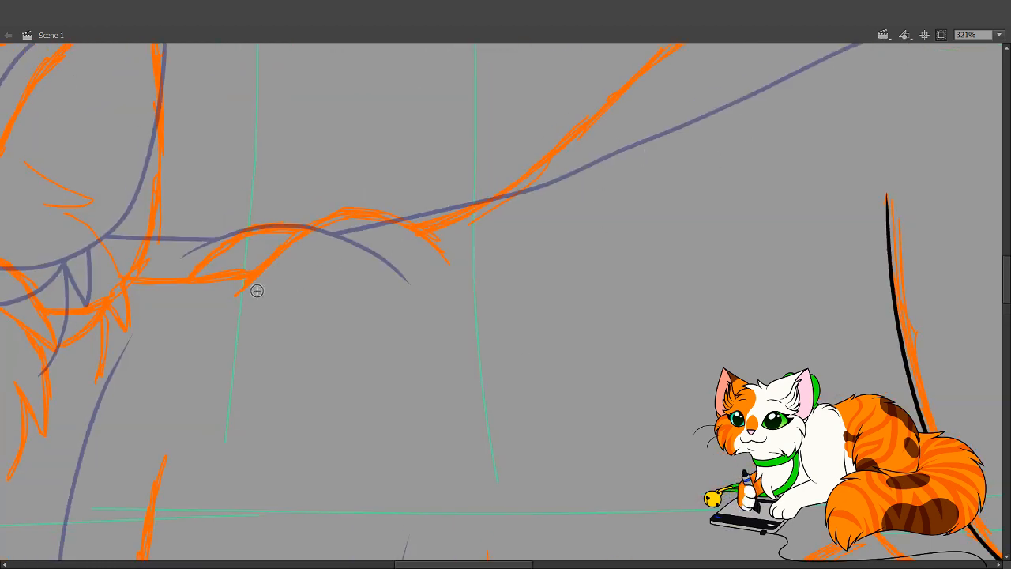
drag(235, 296, 275, 261)
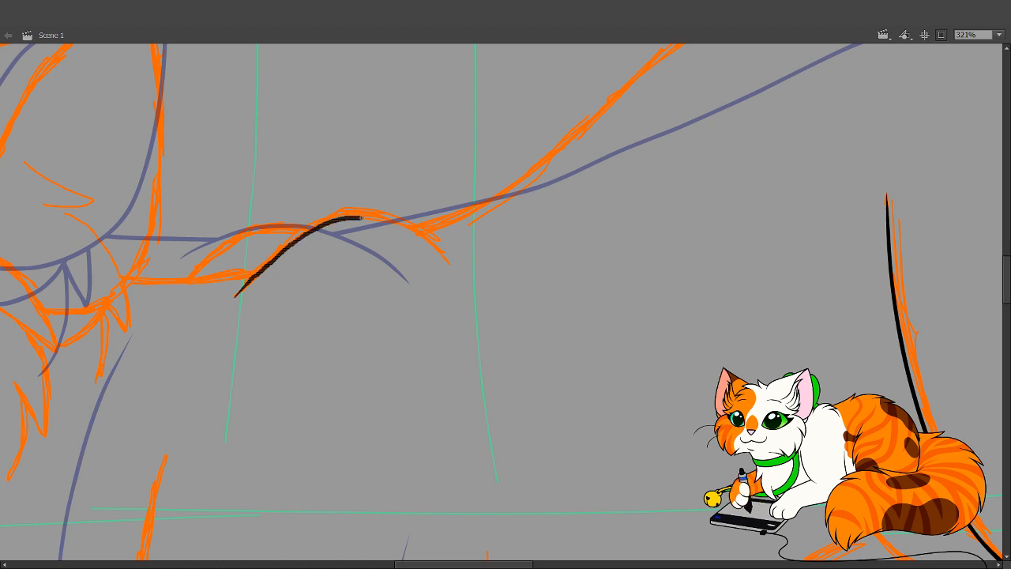
mouse_move(360, 217)
mouse_down()
mouse_move(436, 249)
mouse_move(458, 276)
mouse_up()
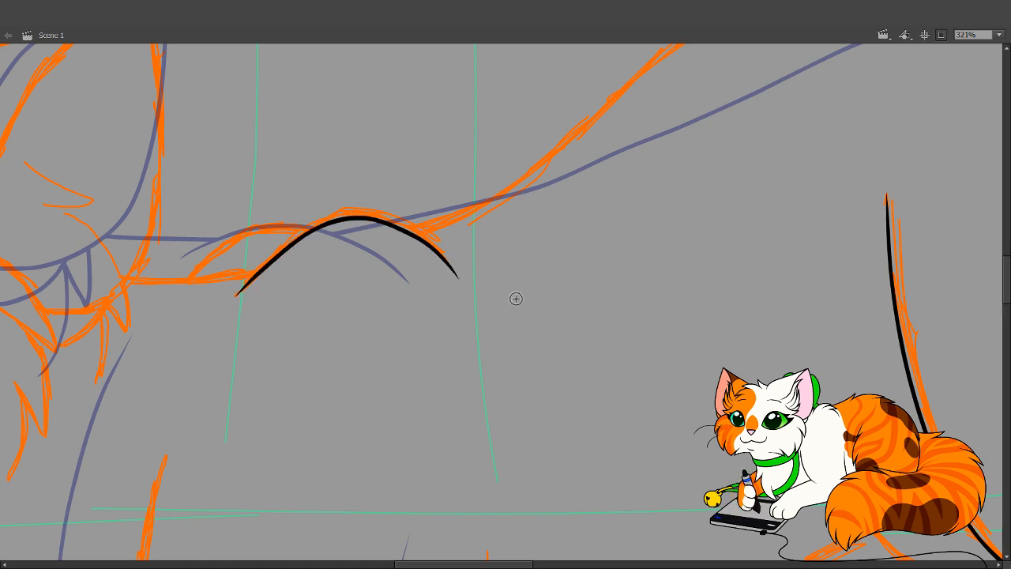
Draw the near foreleg's front shoulder edge as a long black curve from the elbow up to the chest, with a tapered tip
mouse_move(405, 350)
mouse_down()
mouse_move(440, 176)
mouse_move(478, 118)
mouse_up()
mouse_move(340, 405)
mouse_down()
mouse_move(374, 326)
mouse_move(401, 375)
mouse_up()
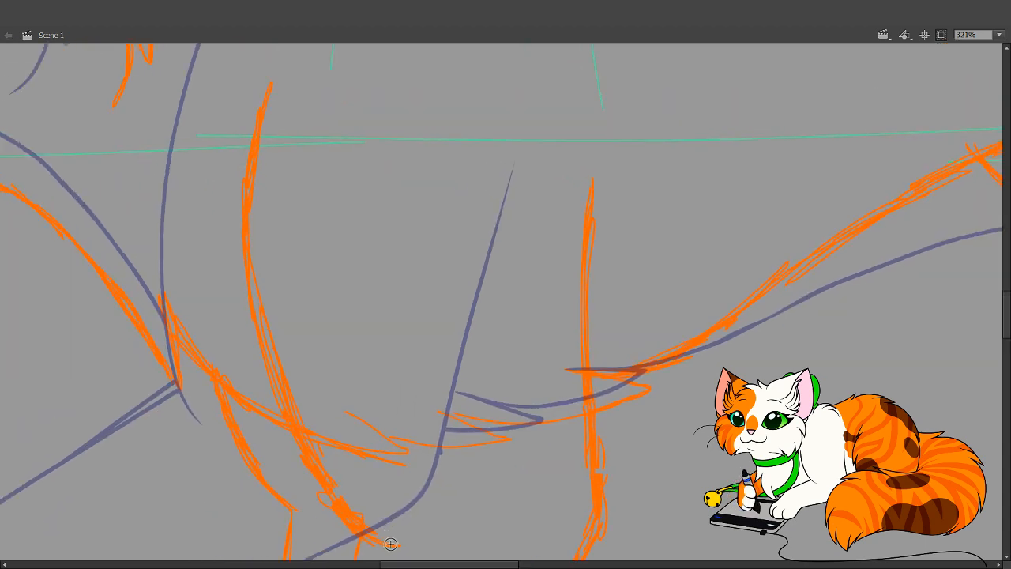
mouse_move(399, 547)
mouse_down()
mouse_move(342, 512)
mouse_move(296, 427)
mouse_move(246, 250)
mouse_up()
drag(245, 199, 254, 142)
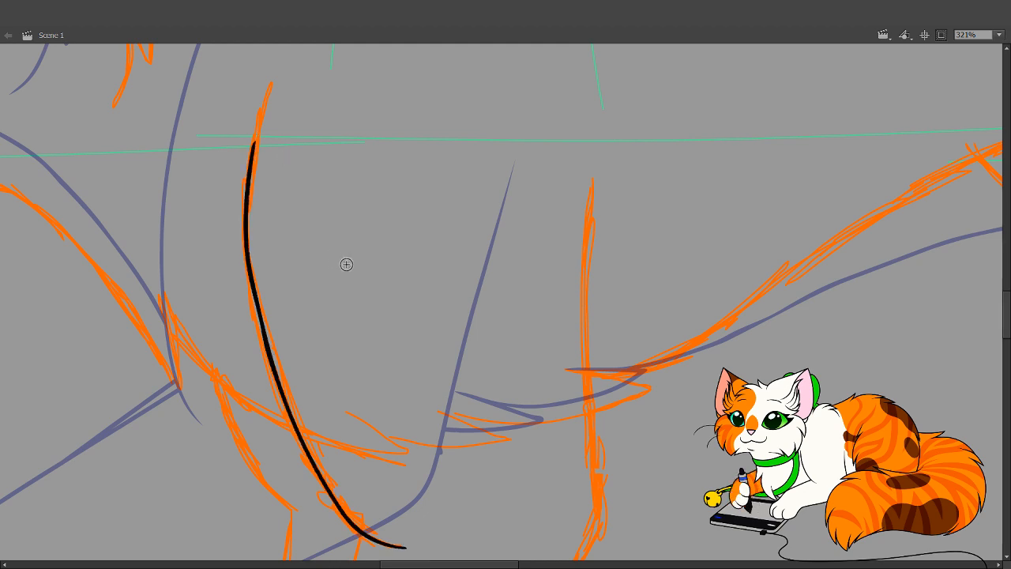
drag(343, 231, 352, 406)
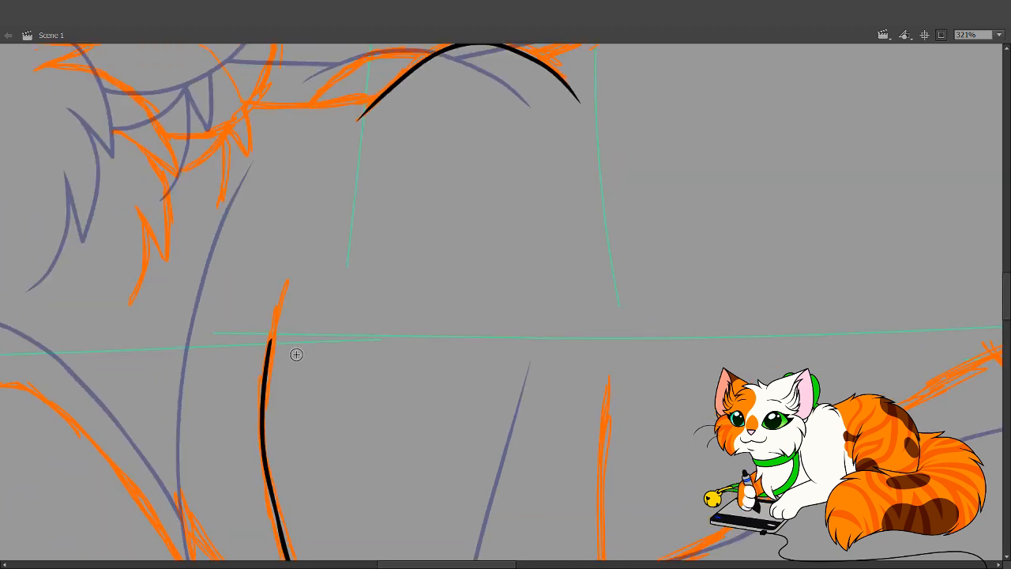
drag(272, 344, 289, 269)
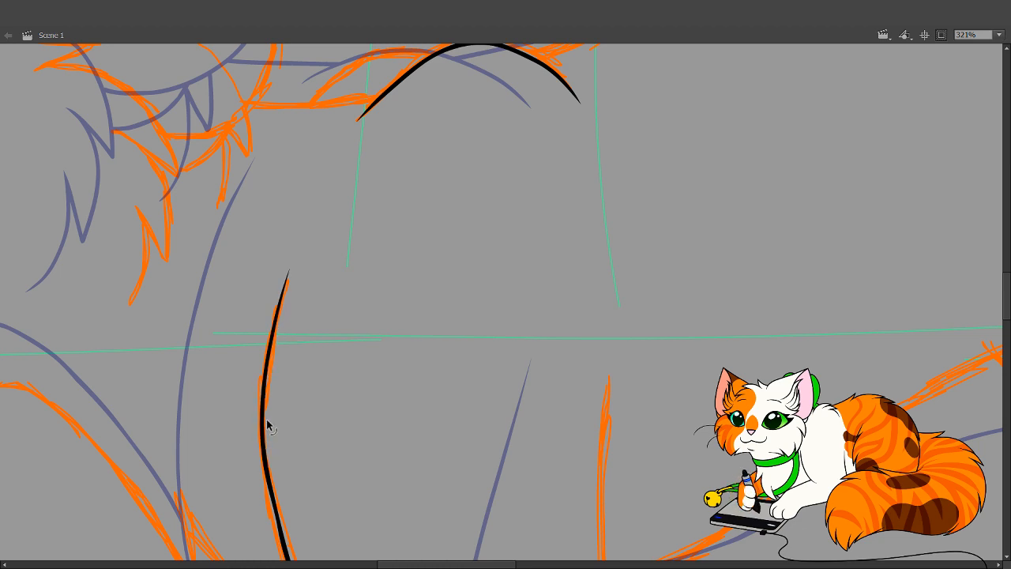
Examine the rough sketch of the forelegs, paws and belly around the new shoulder line
drag(424, 280, 374, 430)
mouse_move(431, 505)
mouse_down()
mouse_move(358, 286)
mouse_move(354, 239)
mouse_up()
drag(368, 486, 371, 246)
drag(355, 440, 396, 186)
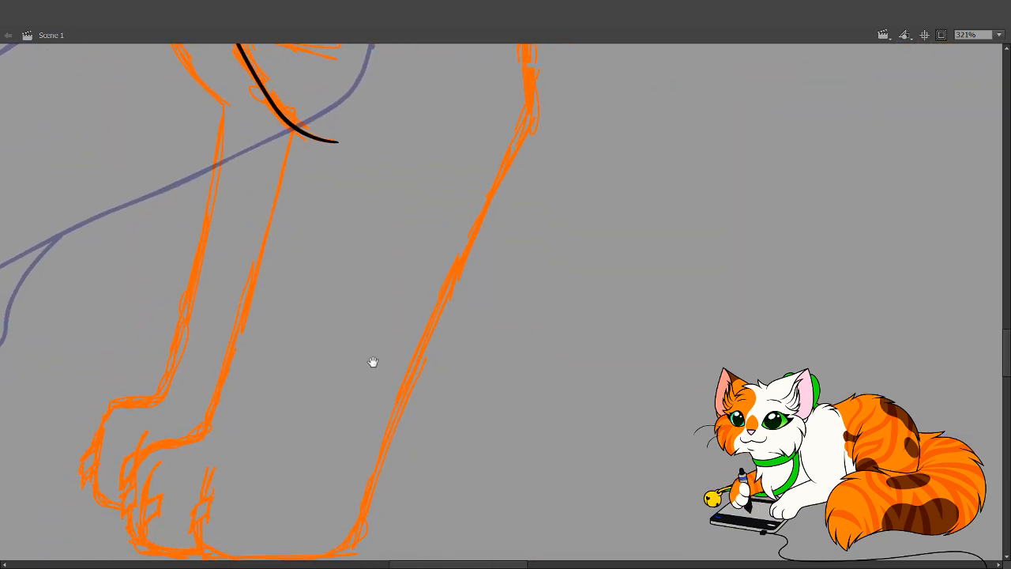
drag(484, 408, 493, 360)
drag(327, 339, 506, 375)
drag(550, 310, 419, 418)
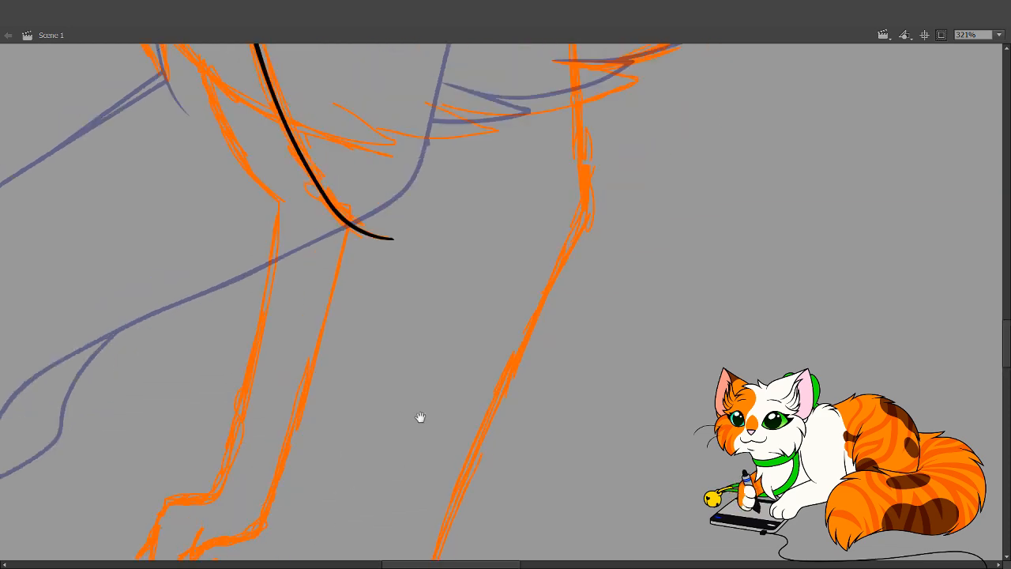
drag(510, 276, 394, 450)
mouse_move(461, 316)
mouse_down()
mouse_move(340, 488)
mouse_move(429, 312)
mouse_move(447, 339)
mouse_move(361, 511)
mouse_move(342, 506)
mouse_up()
mouse_move(311, 414)
mouse_down()
mouse_move(102, 255)
mouse_move(63, 181)
mouse_up()
mouse_move(413, 438)
mouse_down()
mouse_move(410, 212)
mouse_move(458, 163)
mouse_up()
mouse_move(384, 350)
mouse_down()
mouse_move(417, 437)
mouse_move(571, 410)
mouse_move(496, 260)
mouse_move(471, 292)
mouse_up()
drag(344, 409, 442, 435)
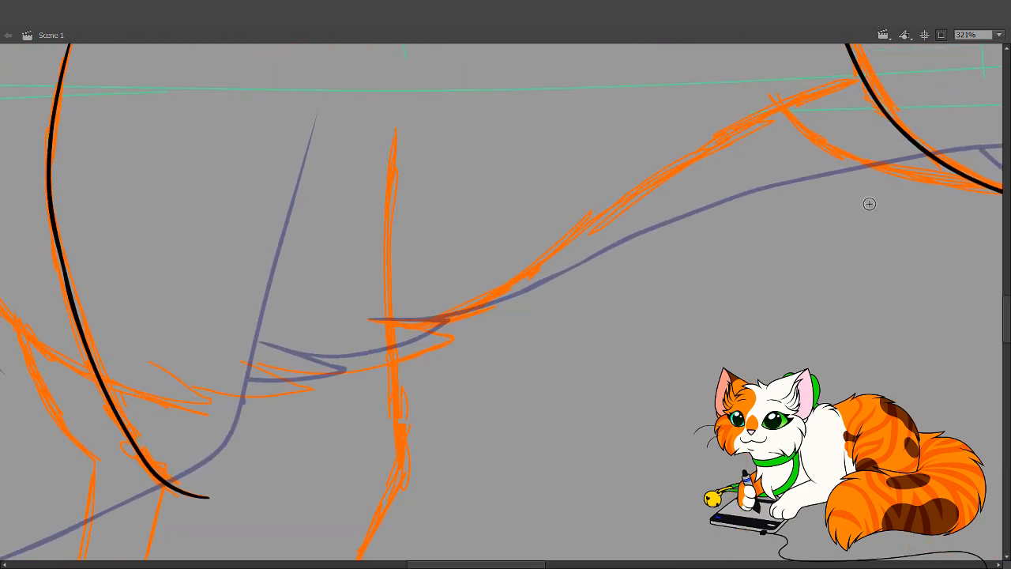
click(474, 272)
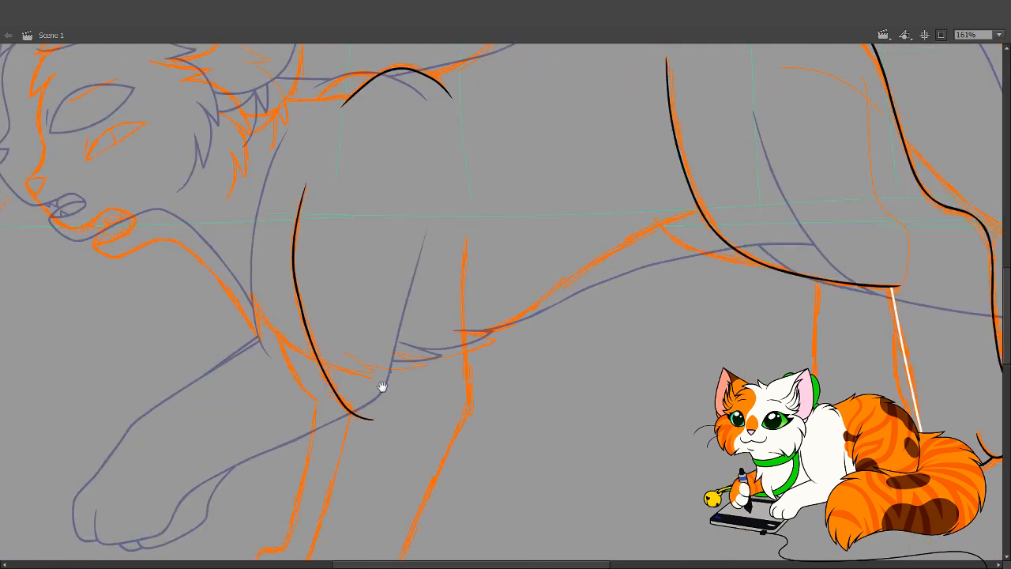
drag(381, 387, 444, 356)
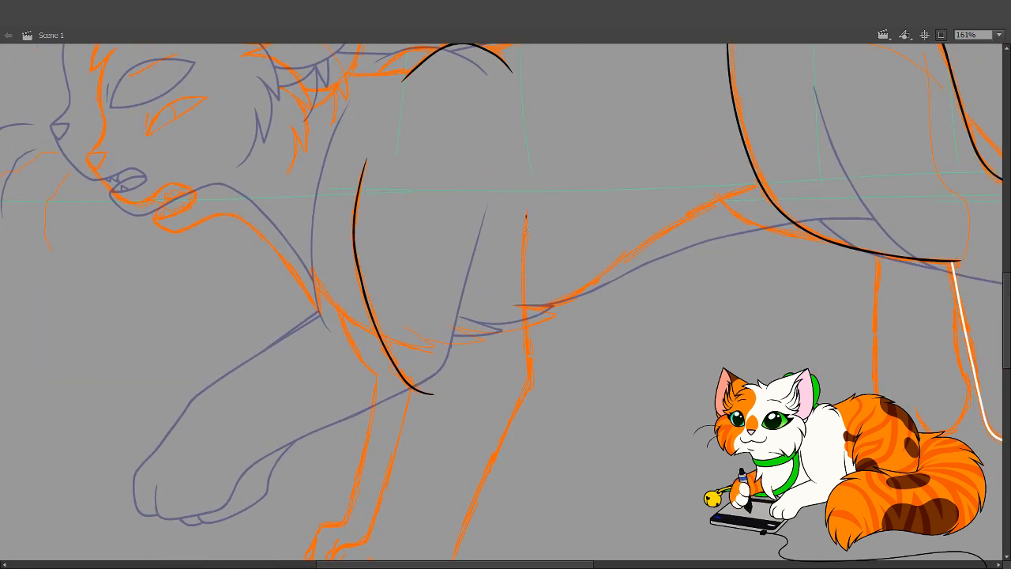
drag(524, 273, 524, 278)
key(ctrl+z)
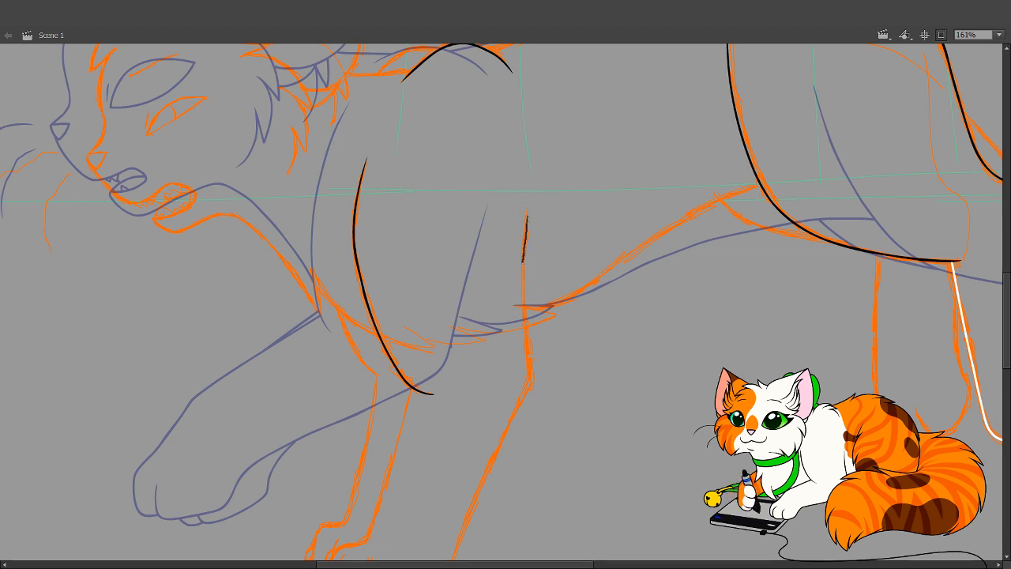
drag(523, 274, 524, 269)
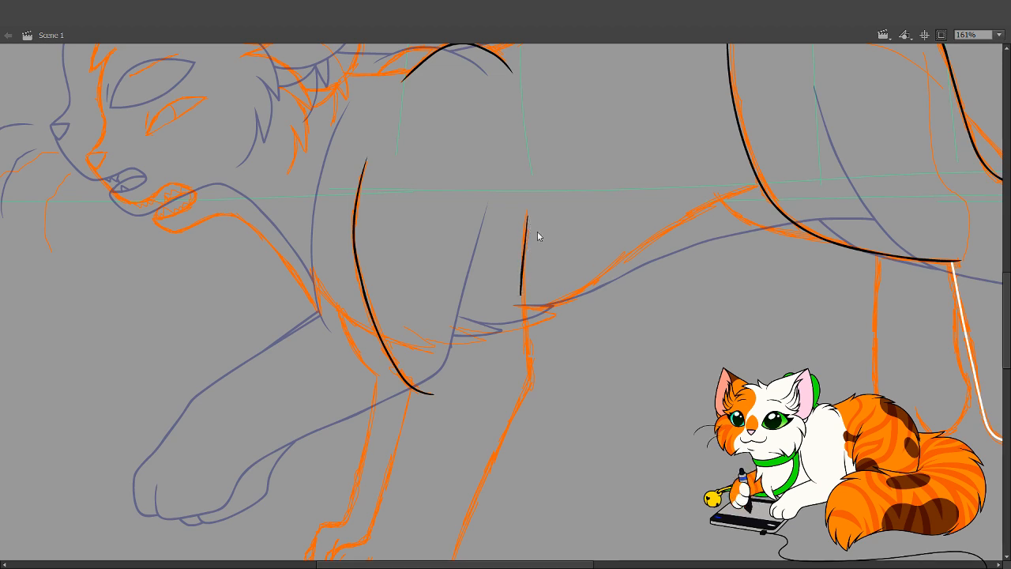
key(ctrl+z)
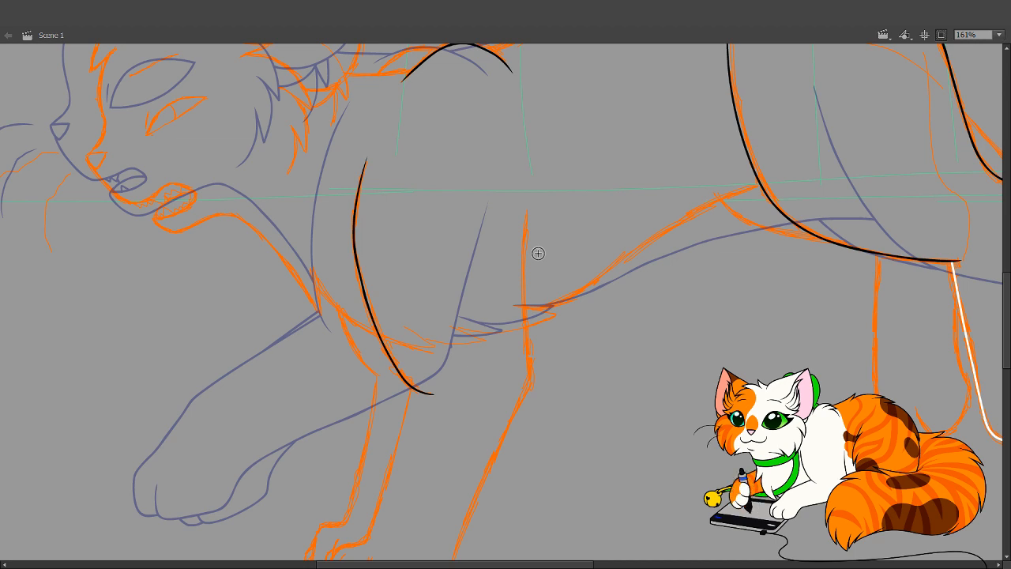
Draw the near foreleg's rear edge in black past the bend towards the paw, and smooth the stretch below the bend
drag(518, 323, 474, 271)
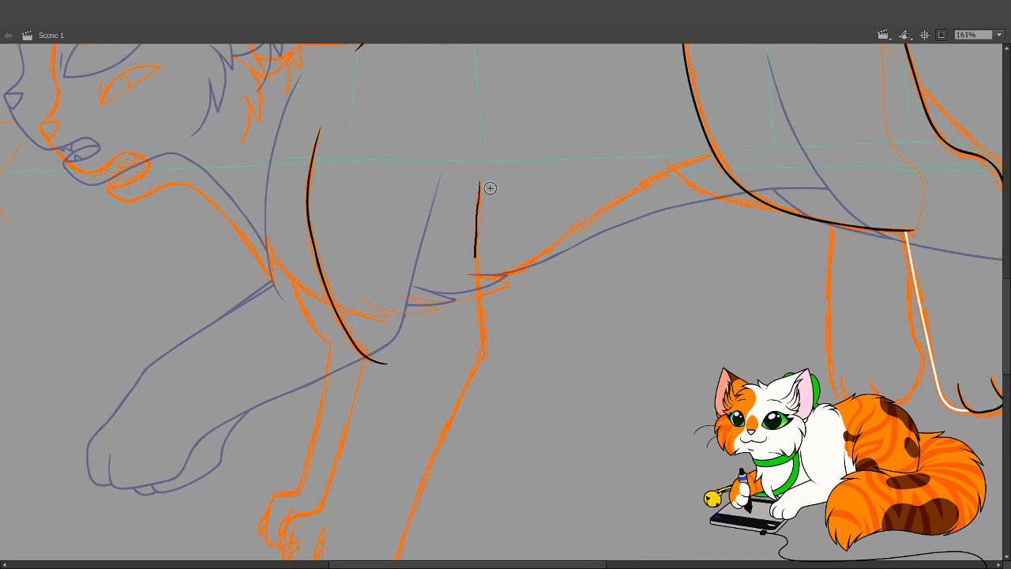
key(ctrl+z)
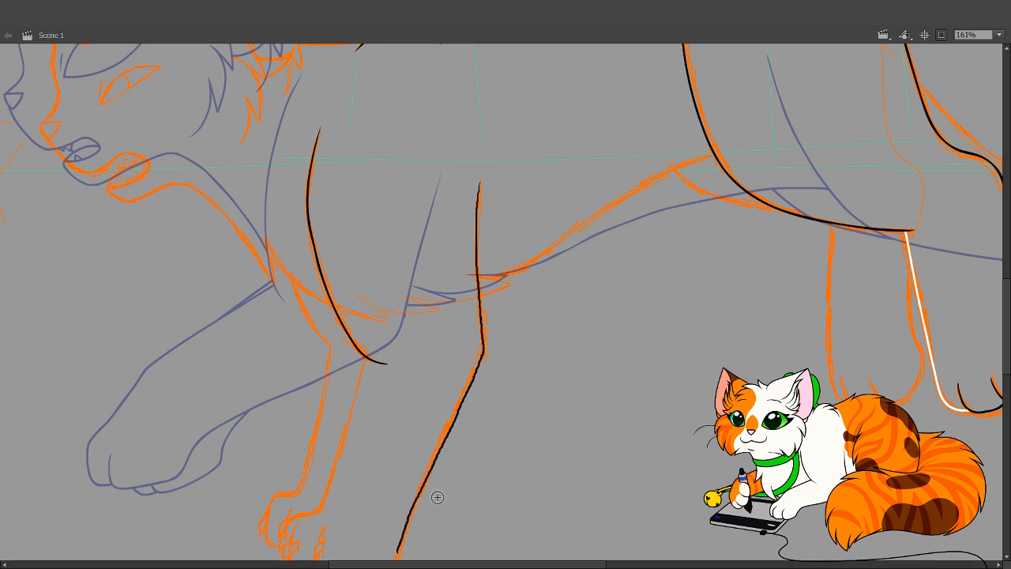
key(v)
drag(442, 444, 441, 453)
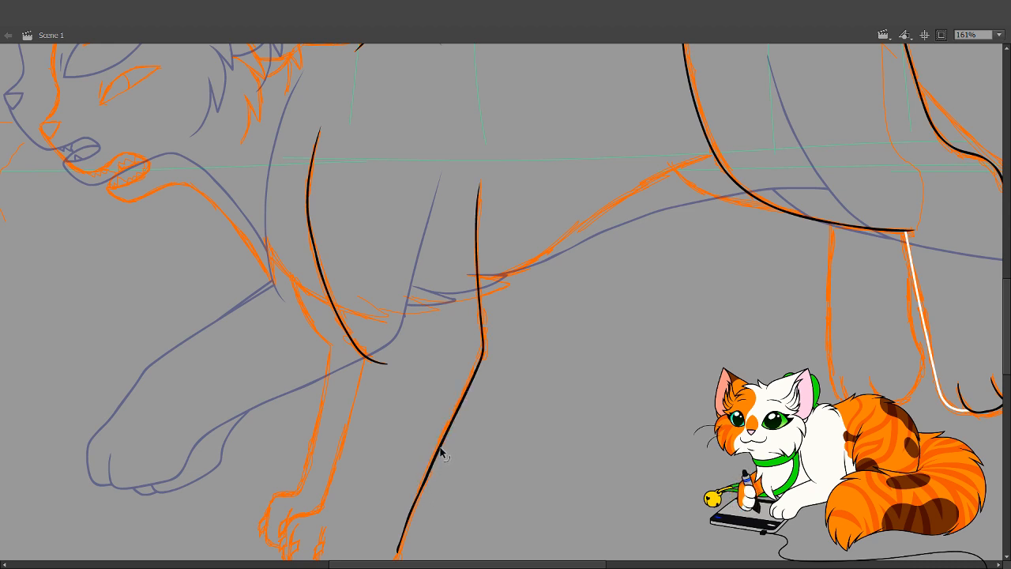
drag(468, 394, 465, 408)
drag(433, 467, 432, 468)
drag(449, 424, 451, 417)
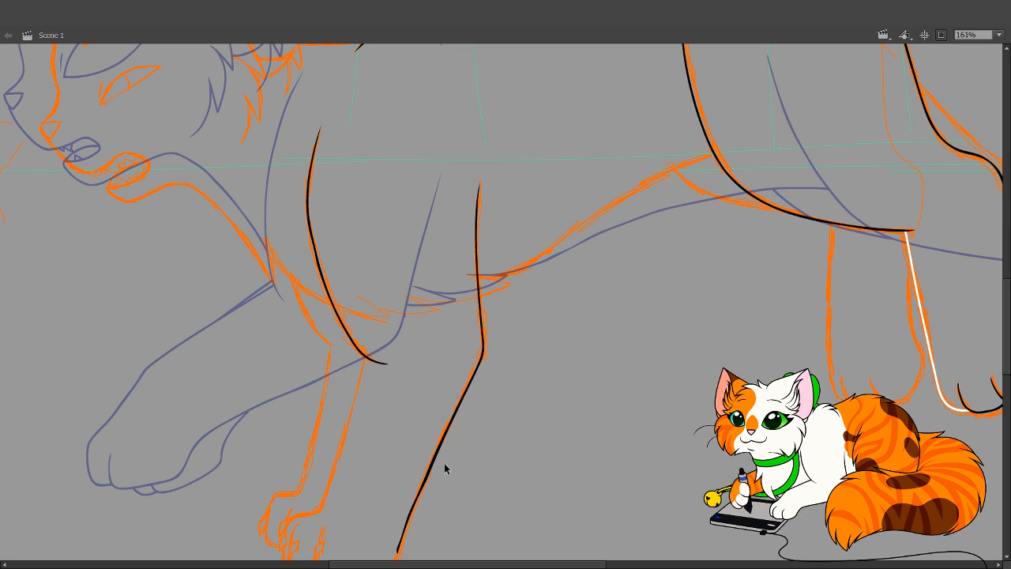
Cut the near foreleg's rear line partway down the lower leg and remove its lowest segment
drag(433, 466, 407, 539)
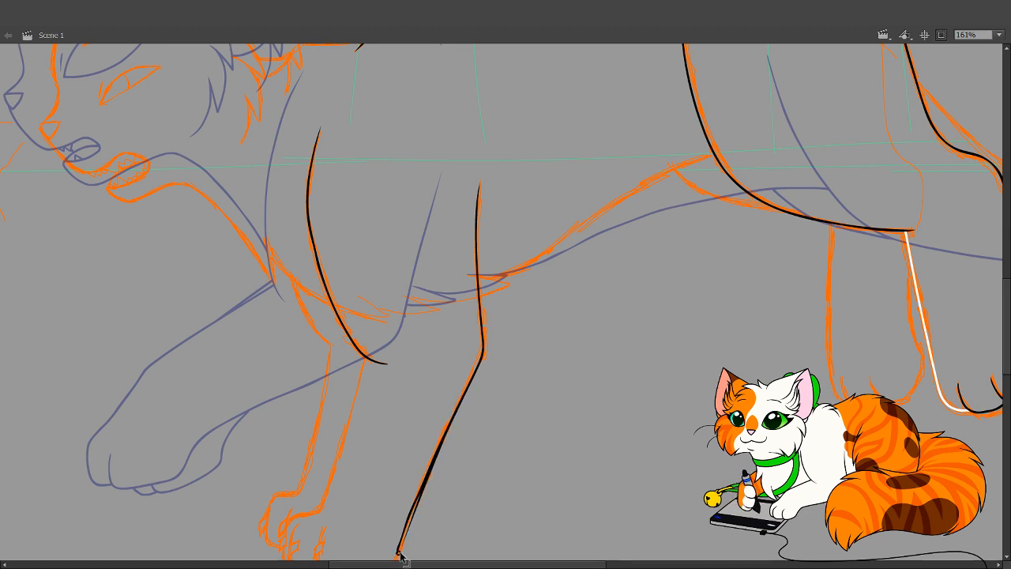
click(417, 492)
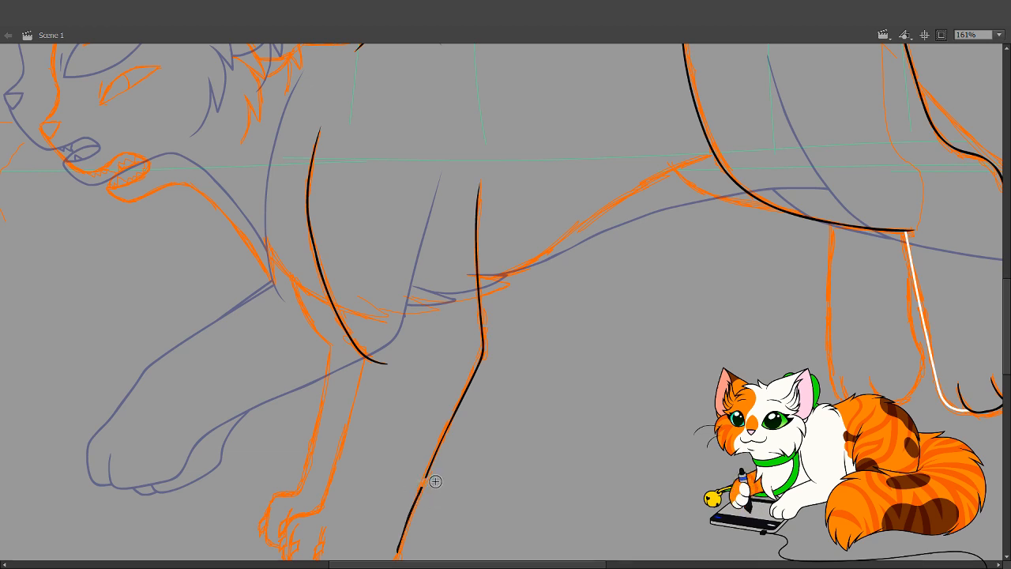
mouse_move(449, 480)
mouse_down()
mouse_move(411, 499)
mouse_move(371, 559)
mouse_move(405, 549)
mouse_up()
key(Delete)
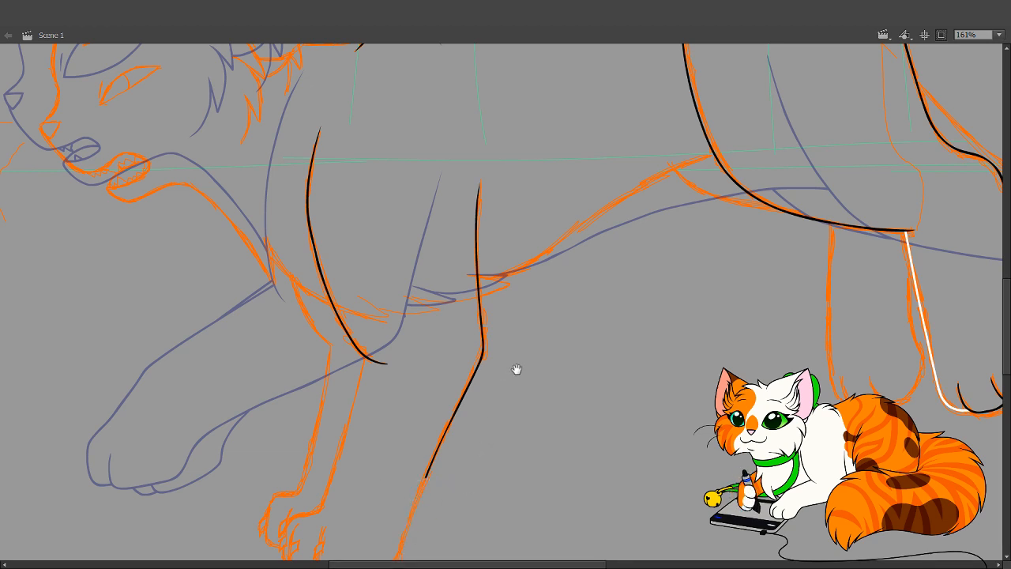
drag(511, 370, 497, 407)
mouse_move(433, 477)
mouse_down()
mouse_move(444, 449)
mouse_move(436, 466)
mouse_up()
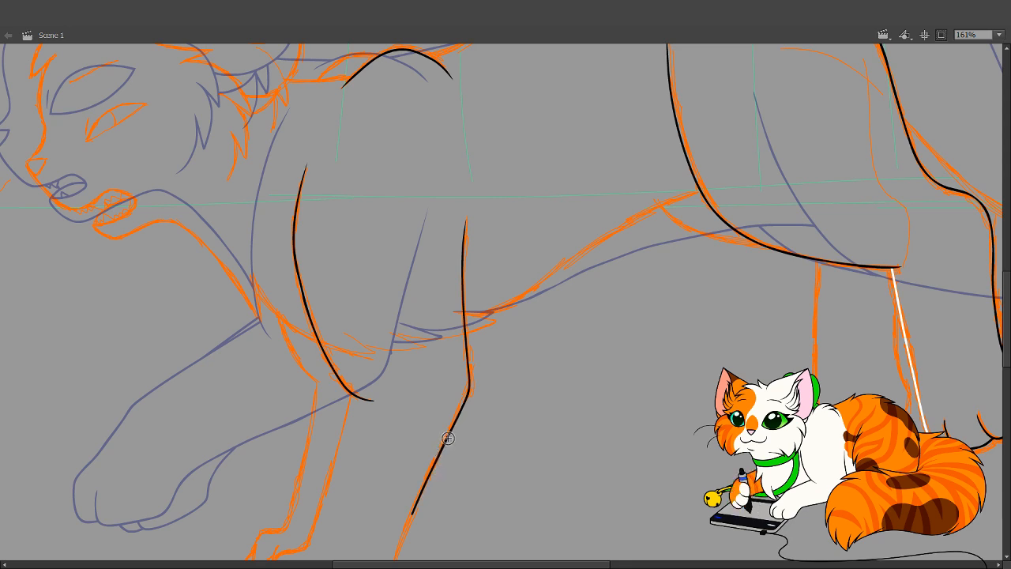
Draw the pointed fur tuft behind the near foreleg and the belly line from there to past the thigh line in white
key(space)
drag(497, 465, 486, 471)
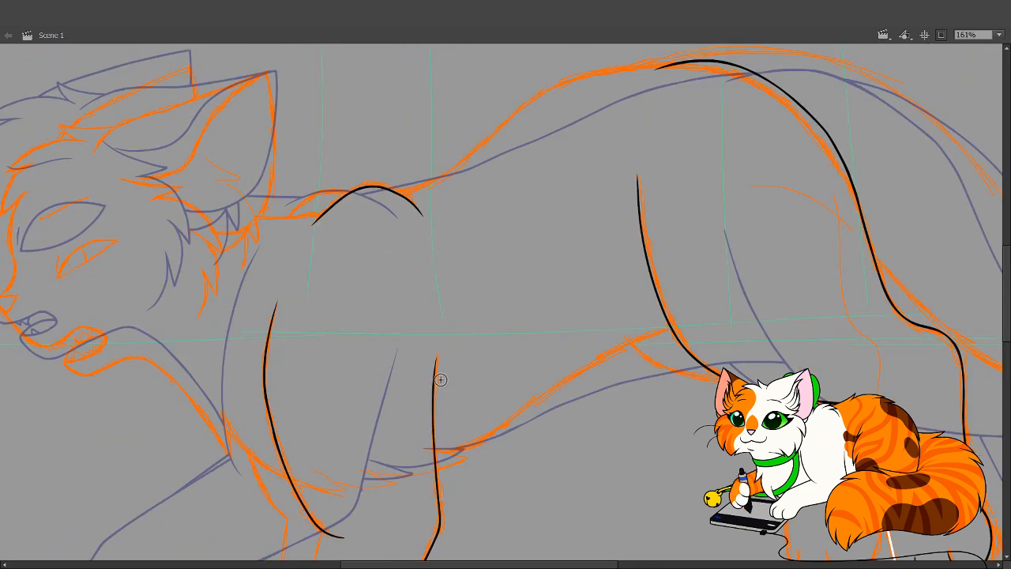
key(space)
mouse_move(450, 363)
mouse_down()
mouse_move(465, 325)
mouse_move(458, 399)
mouse_move(421, 392)
mouse_up()
drag(444, 294, 684, 516)
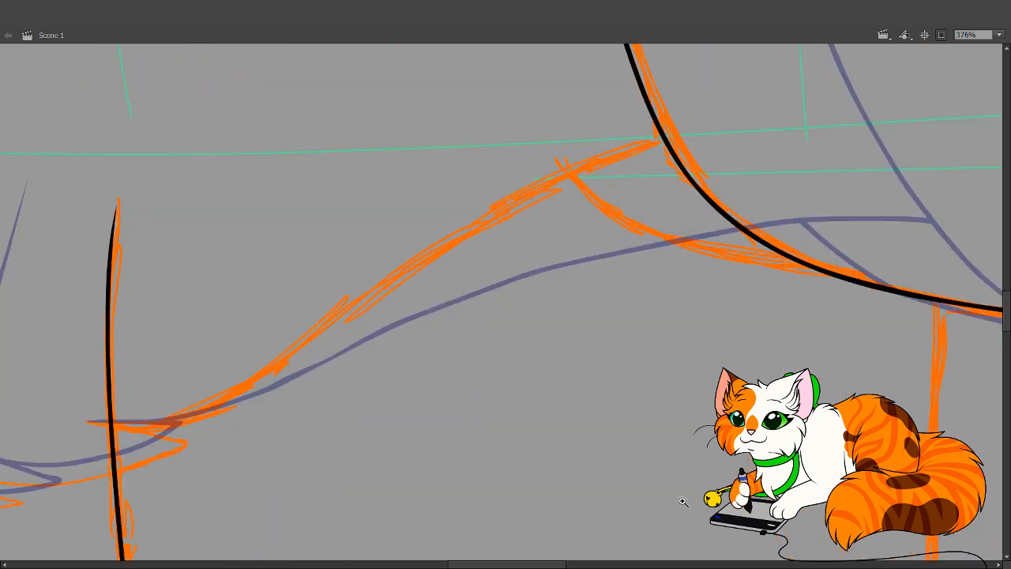
key(space)
drag(537, 423, 594, 497)
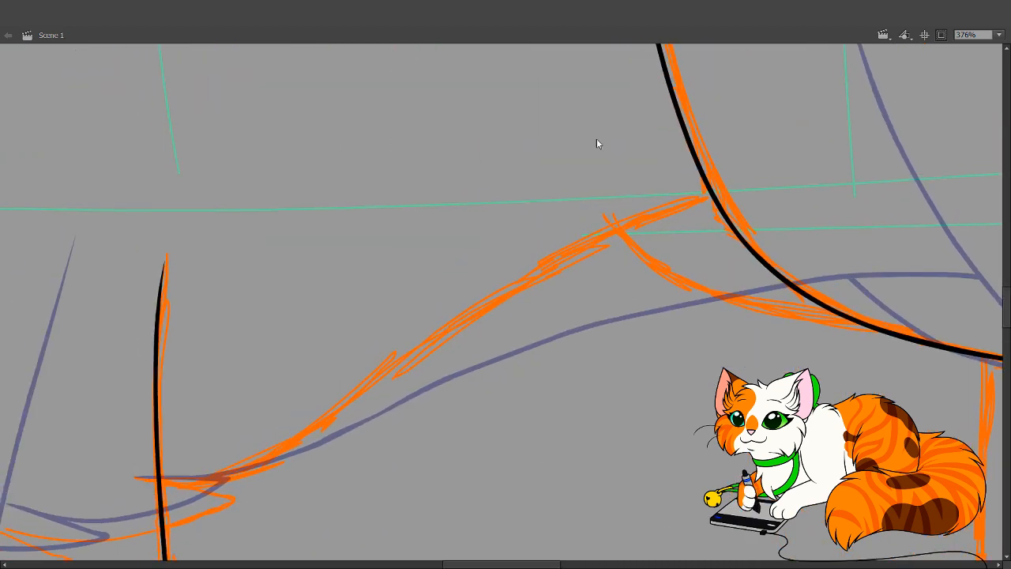
mouse_move(118, 539)
mouse_down()
mouse_move(193, 521)
mouse_move(213, 503)
mouse_up()
key(ctrl+z)
mouse_move(94, 541)
mouse_down()
mouse_move(165, 535)
mouse_move(225, 507)
mouse_move(229, 497)
mouse_move(122, 481)
mouse_move(203, 483)
mouse_move(270, 460)
mouse_move(422, 338)
mouse_move(554, 261)
mouse_move(680, 202)
mouse_move(786, 188)
mouse_up()
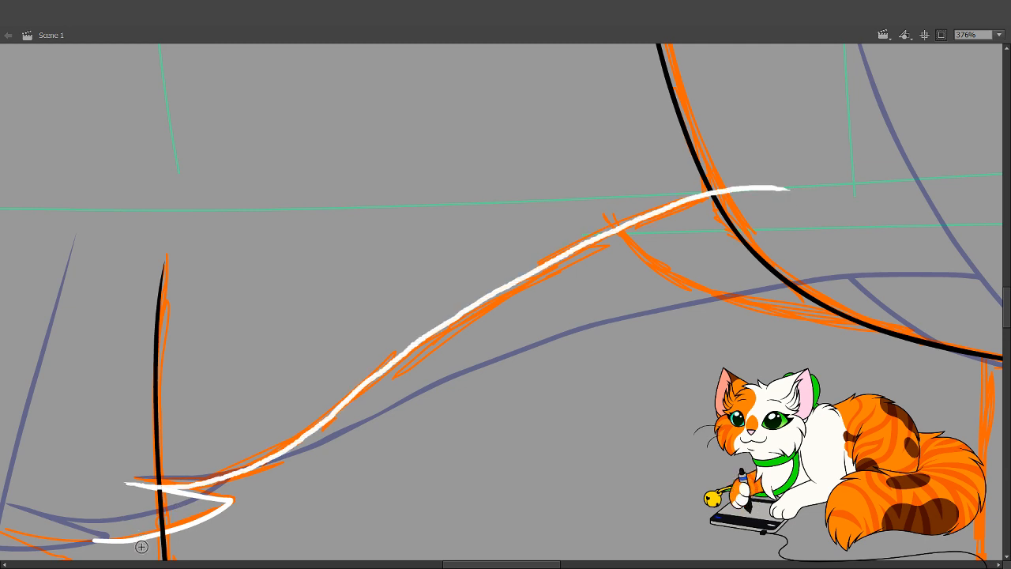
Trim the white belly line where it overshoots the thigh line, and cut off its end past the near foreleg's rear edge
drag(141, 547, 137, 474)
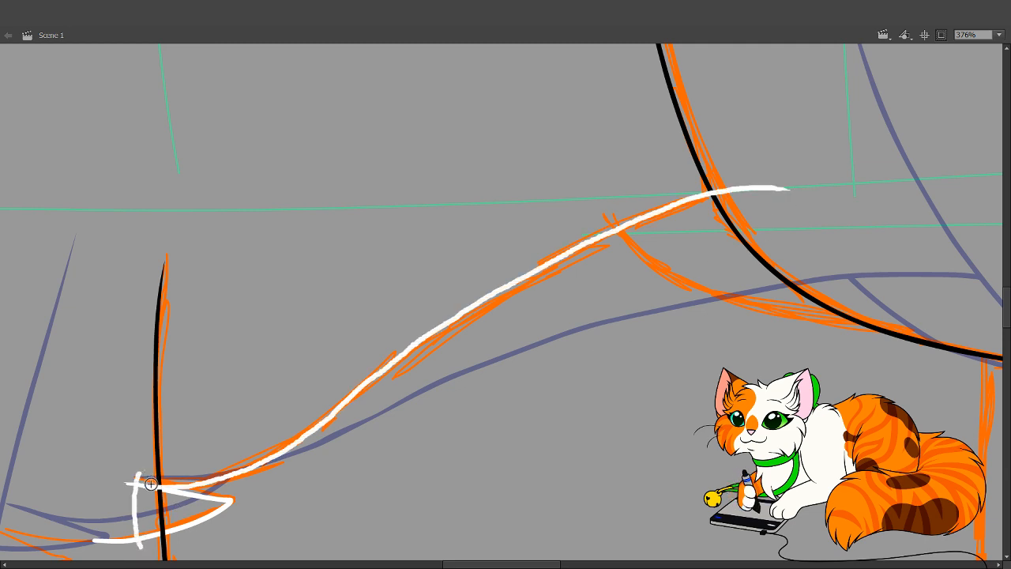
key(v)
click(750, 188)
key(Delete)
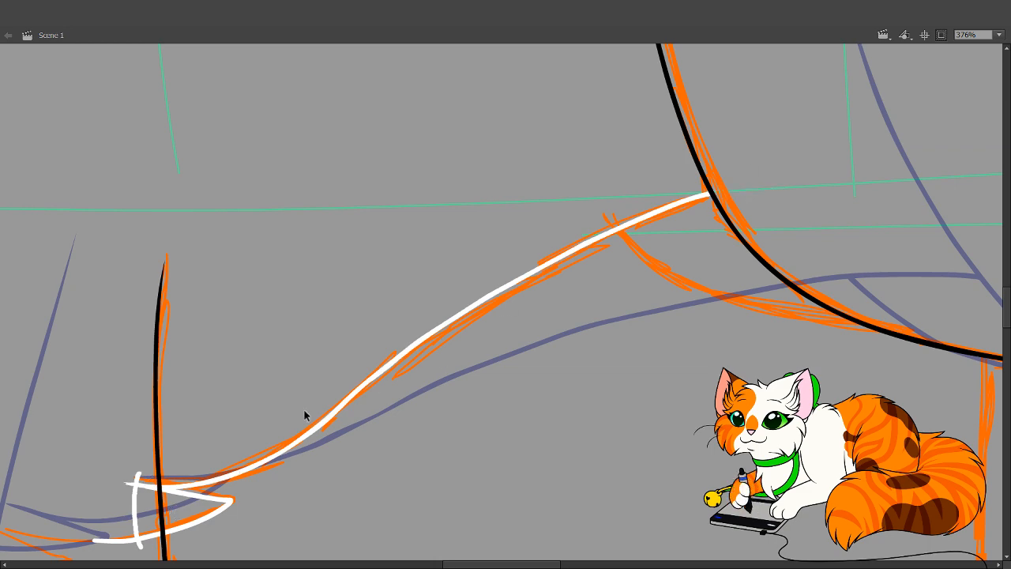
click(148, 485)
key(Delete)
Try to draw the curved white line from the rear of the belly line to the underside of the thigh
key(space)
drag(487, 396, 281, 395)
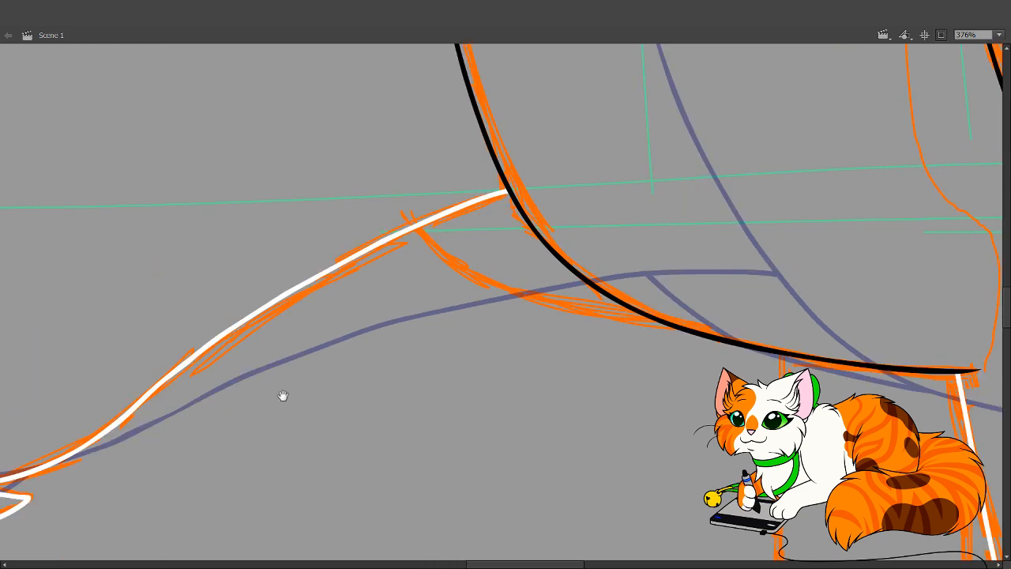
mouse_move(500, 332)
mouse_down()
mouse_move(230, 369)
mouse_move(228, 237)
mouse_up()
mouse_move(261, 439)
mouse_down()
mouse_move(296, 384)
mouse_move(321, 394)
mouse_move(359, 530)
mouse_up()
drag(395, 302, 381, 484)
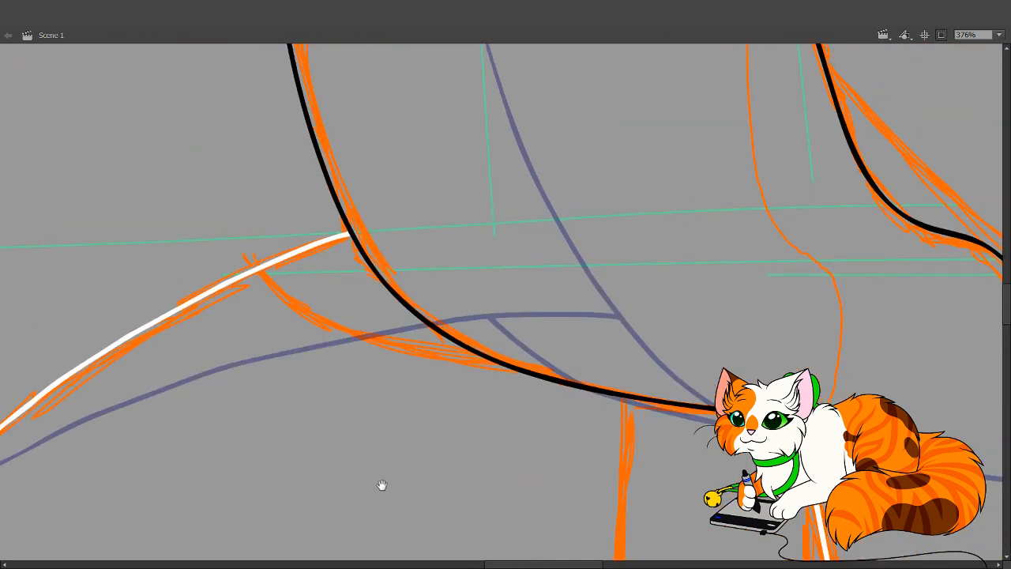
key(b)
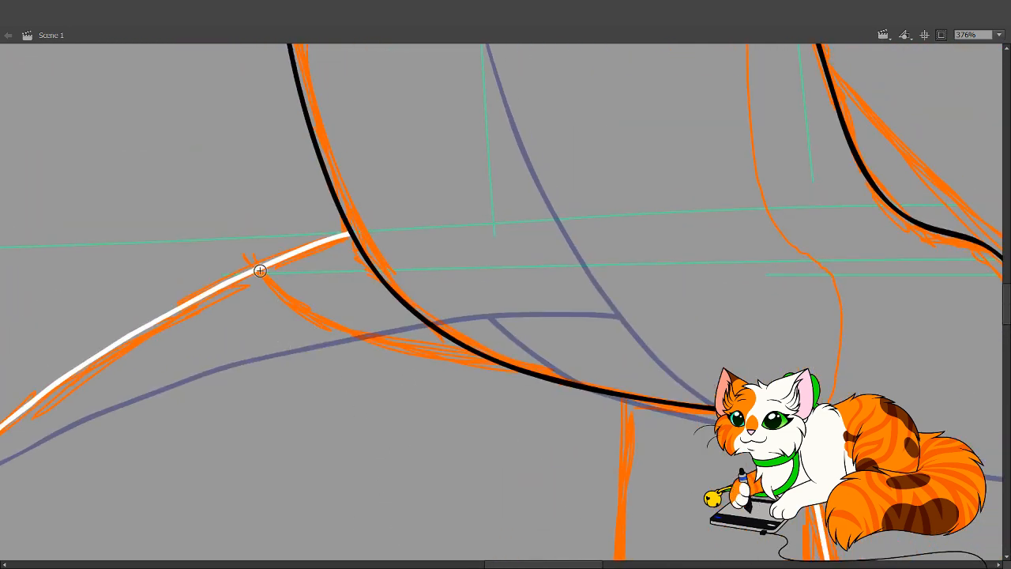
drag(261, 271, 342, 327)
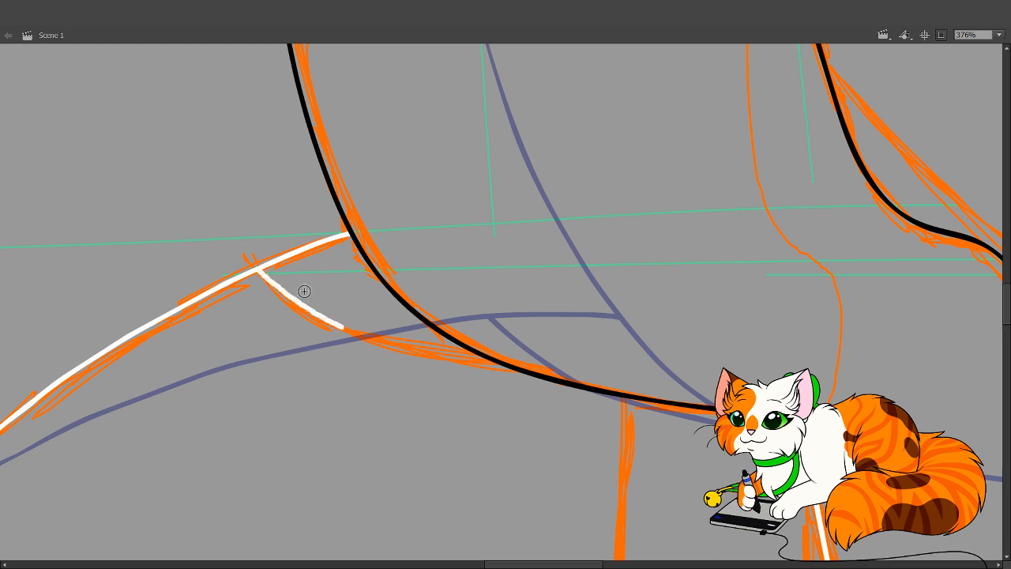
key(ctrl+z)
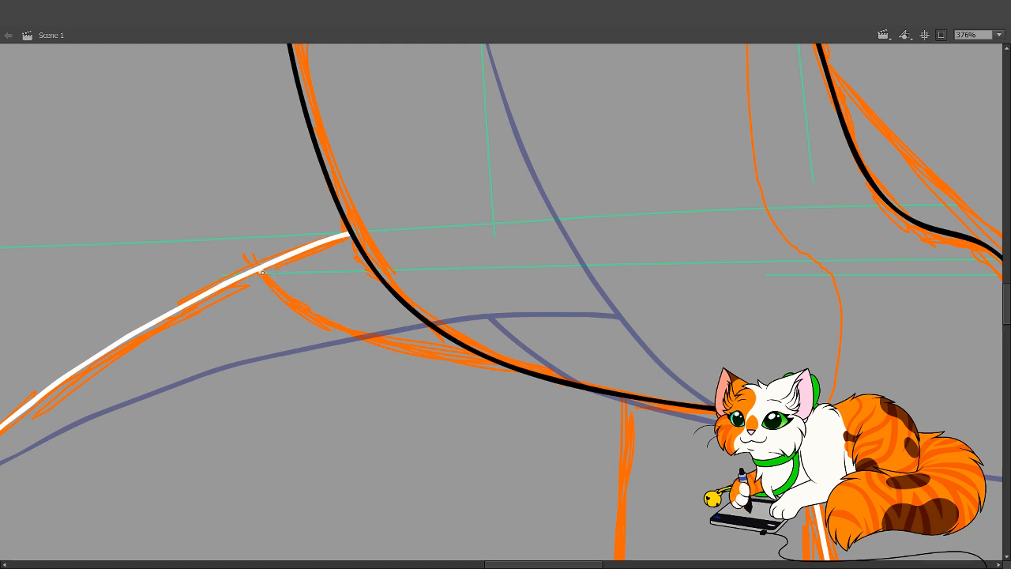
drag(261, 272, 292, 303)
mouse_move(330, 331)
mouse_down()
mouse_move(497, 368)
mouse_move(675, 368)
mouse_up()
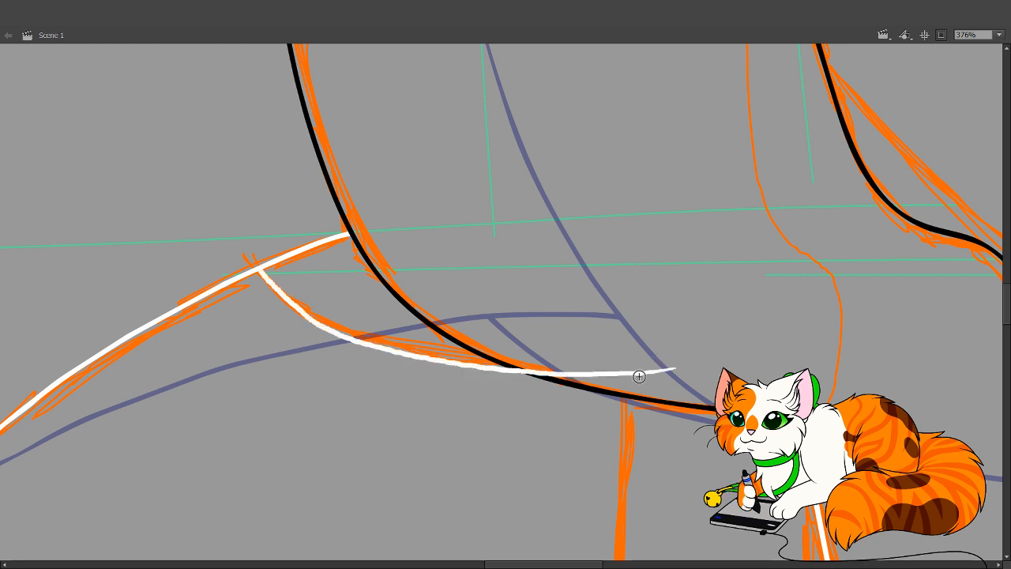
key(ctrl+z)
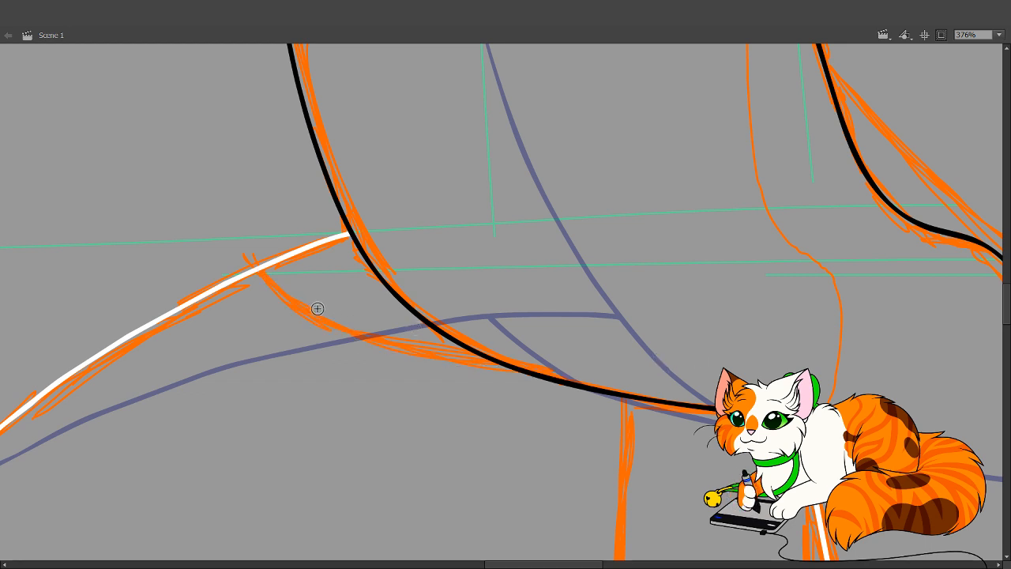
mouse_move(263, 273)
mouse_down()
mouse_move(331, 330)
mouse_move(478, 362)
mouse_up()
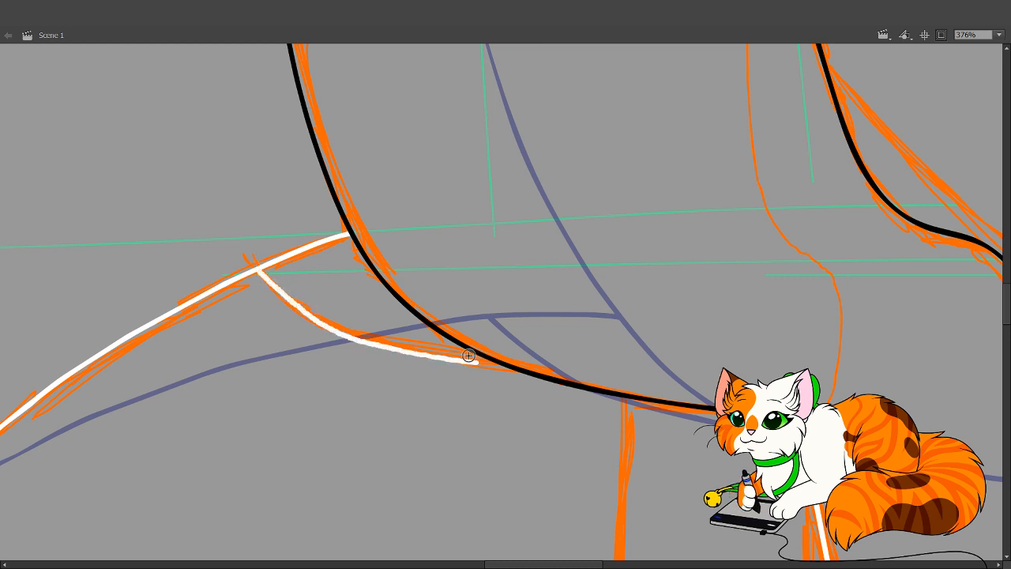
key(ctrl+z)
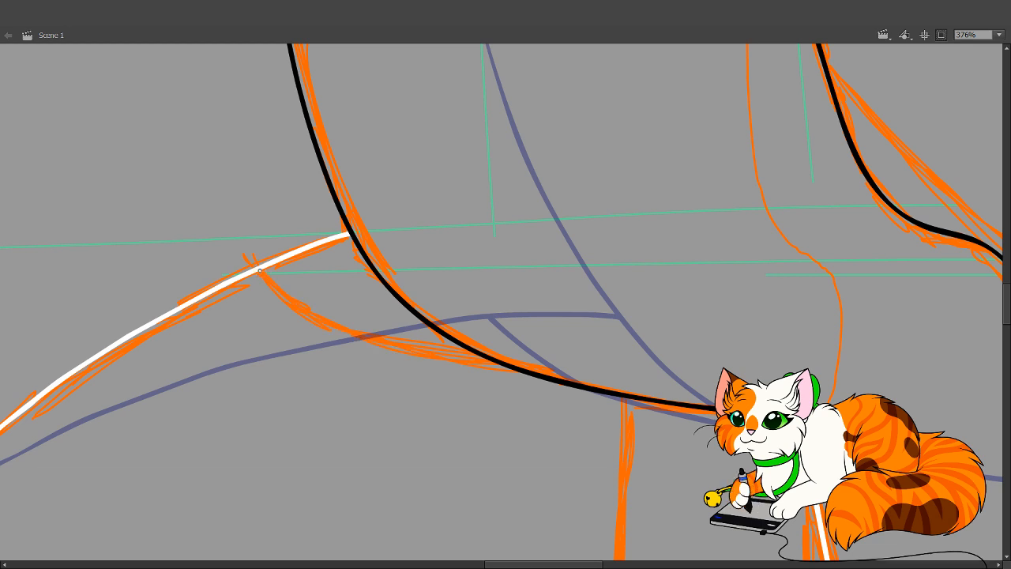
mouse_move(260, 270)
mouse_down()
mouse_move(372, 343)
mouse_move(644, 368)
mouse_up()
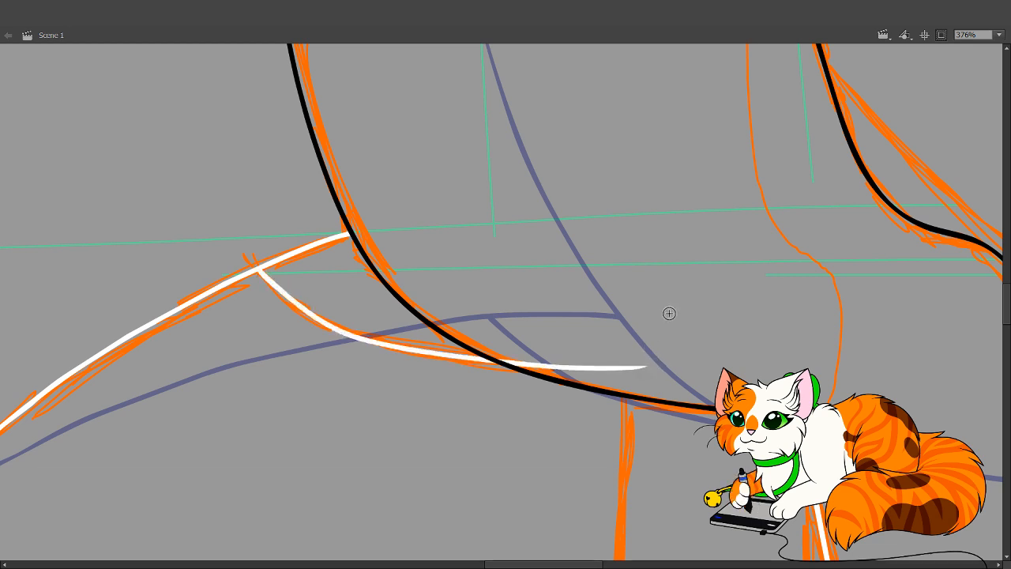
key(ctrl+z)
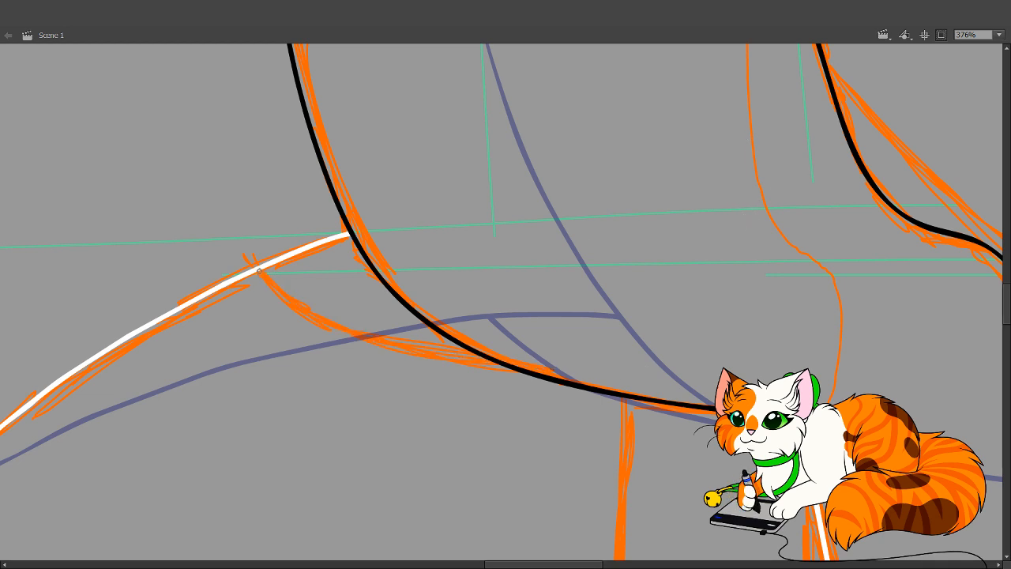
drag(283, 293, 327, 326)
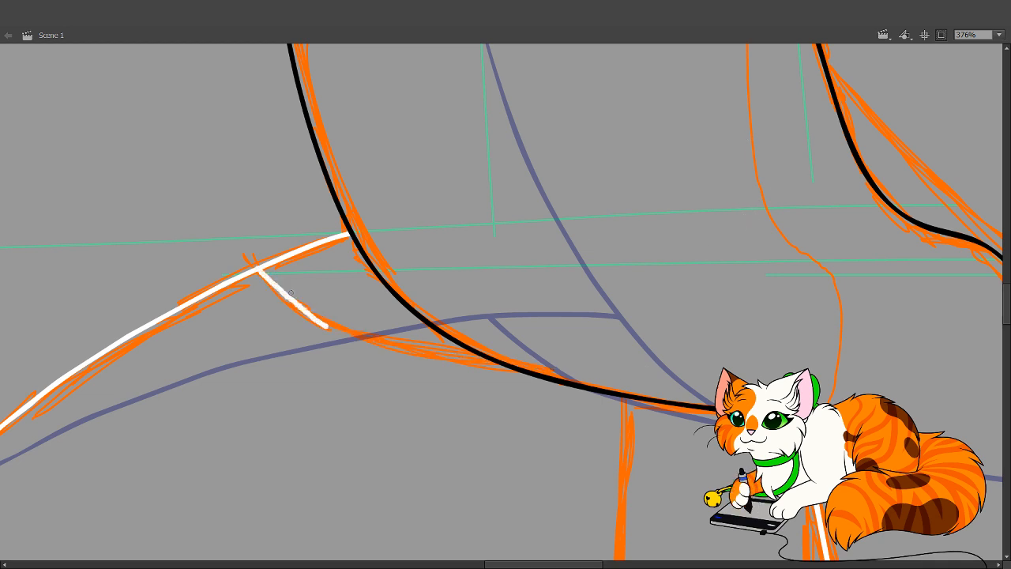
key(ctrl+z)
mouse_move(257, 270)
mouse_down()
mouse_move(319, 323)
mouse_move(407, 352)
mouse_move(666, 373)
mouse_up()
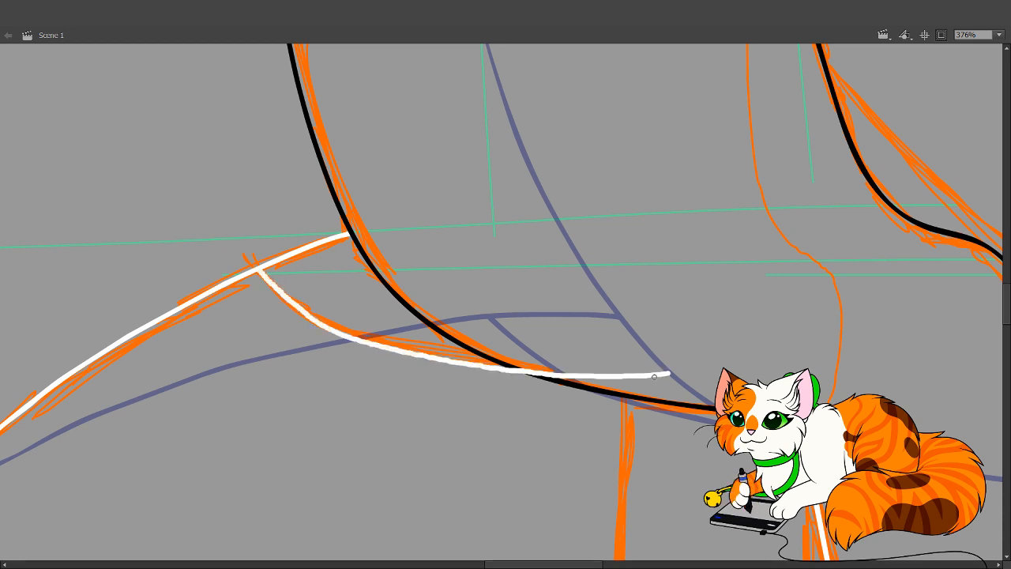
key(ctrl+z)
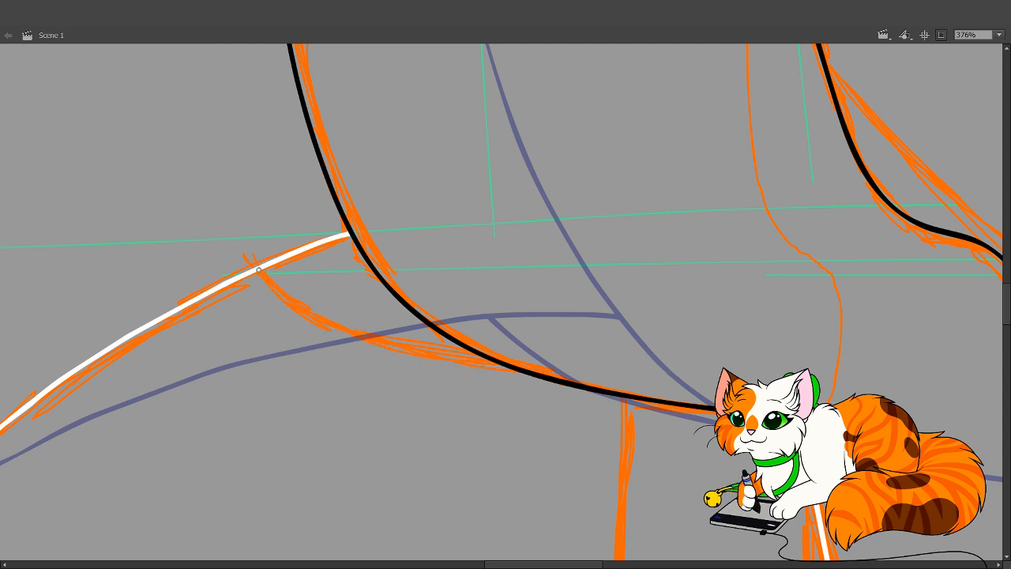
Draw the curved white line from the belly line to the thigh's underside, remove its overshoot past the thigh line, and refine its shape
mouse_move(263, 274)
mouse_down()
mouse_move(323, 323)
mouse_move(415, 356)
mouse_move(542, 377)
mouse_move(645, 378)
mouse_up()
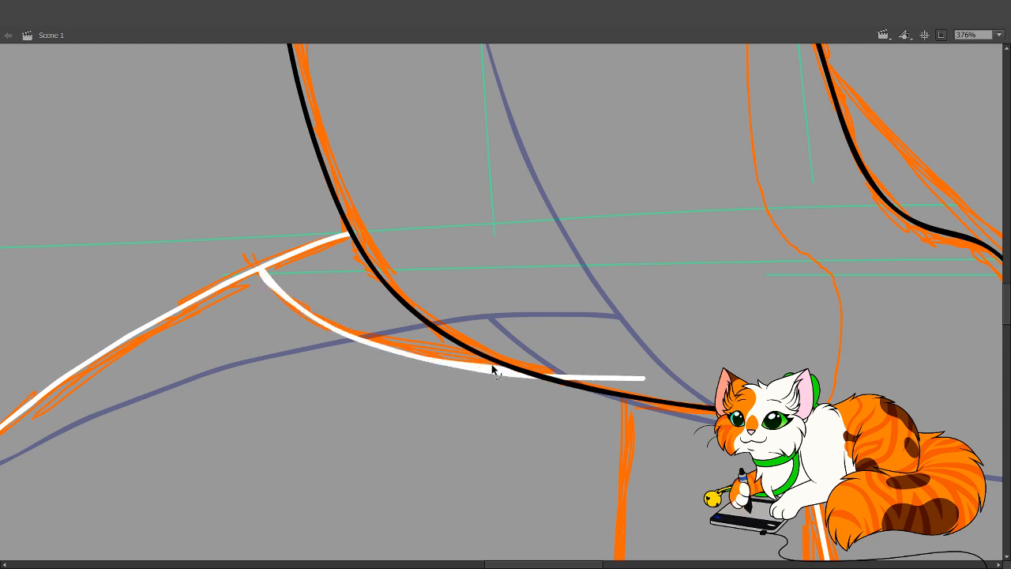
click(580, 376)
key(Delete)
drag(502, 375, 496, 372)
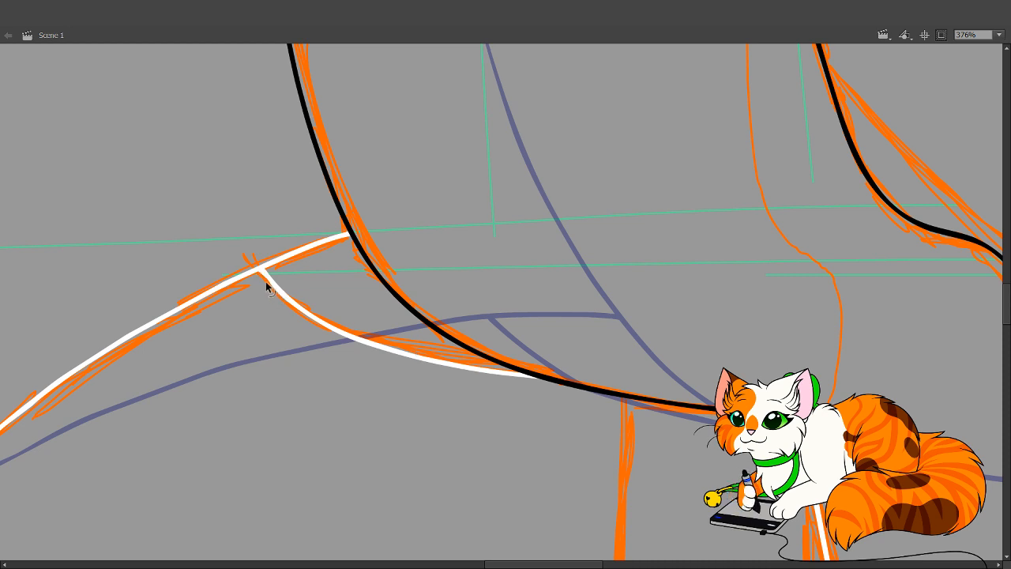
Draw the far hind leg's rear edge and two toes in black, and remove the rear edge's excess beyond the near leg's white line
key(space)
drag(497, 395, 245, 98)
mouse_move(466, 430)
mouse_down()
mouse_move(442, 424)
mouse_move(441, 403)
mouse_up()
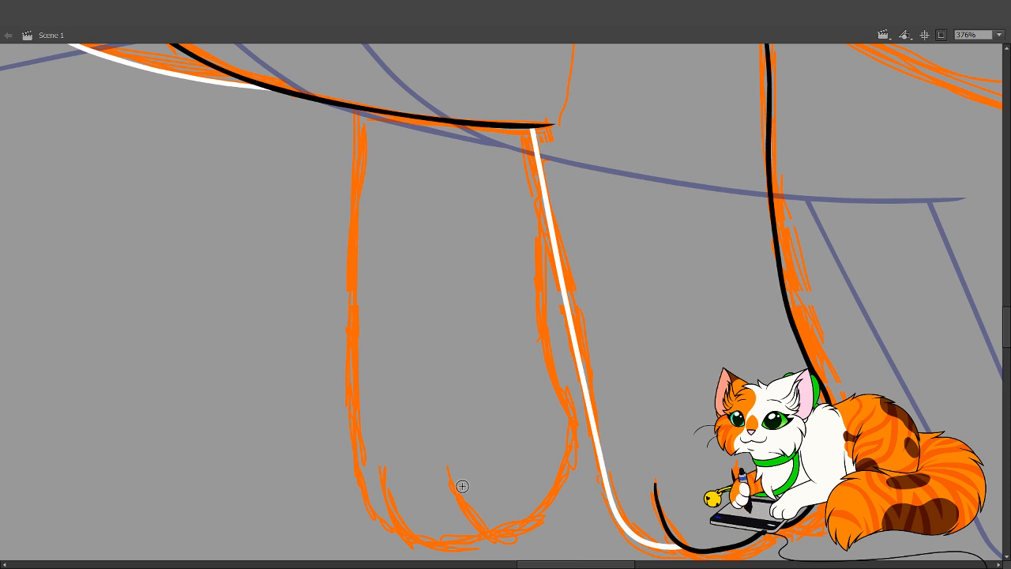
drag(463, 518, 475, 529)
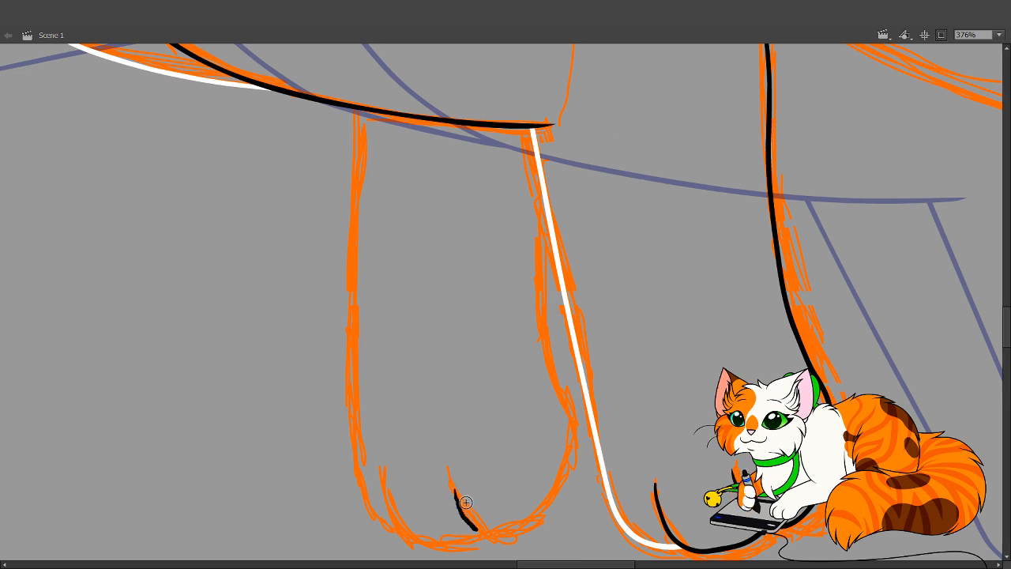
key(ctrl+z)
mouse_move(452, 487)
mouse_down()
mouse_move(472, 519)
mouse_move(503, 527)
mouse_move(541, 503)
mouse_move(565, 458)
mouse_move(569, 427)
mouse_move(546, 364)
mouse_move(541, 292)
mouse_move(552, 171)
mouse_up()
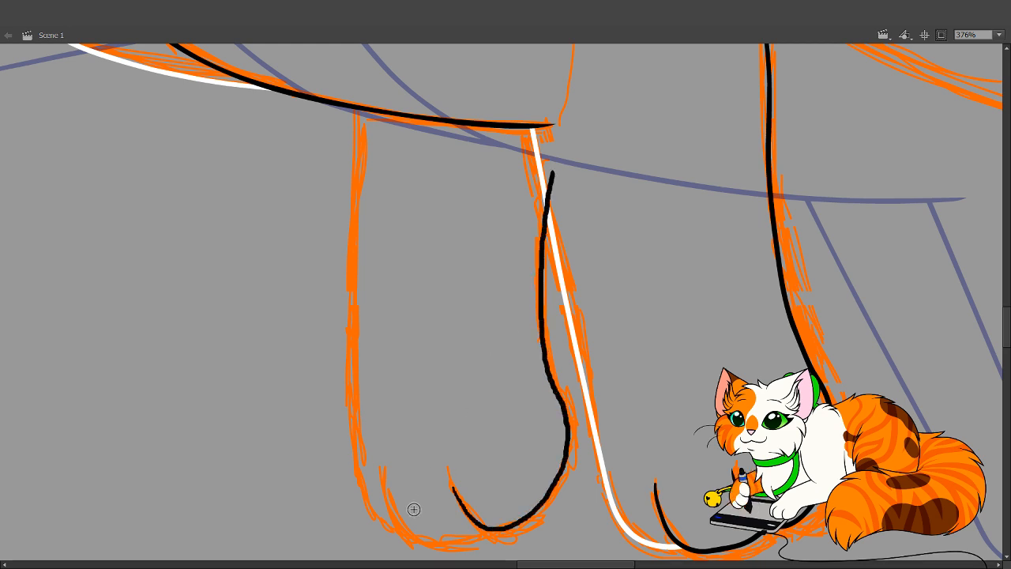
mouse_move(390, 491)
mouse_down()
mouse_move(404, 523)
mouse_move(460, 541)
mouse_move(482, 526)
mouse_up()
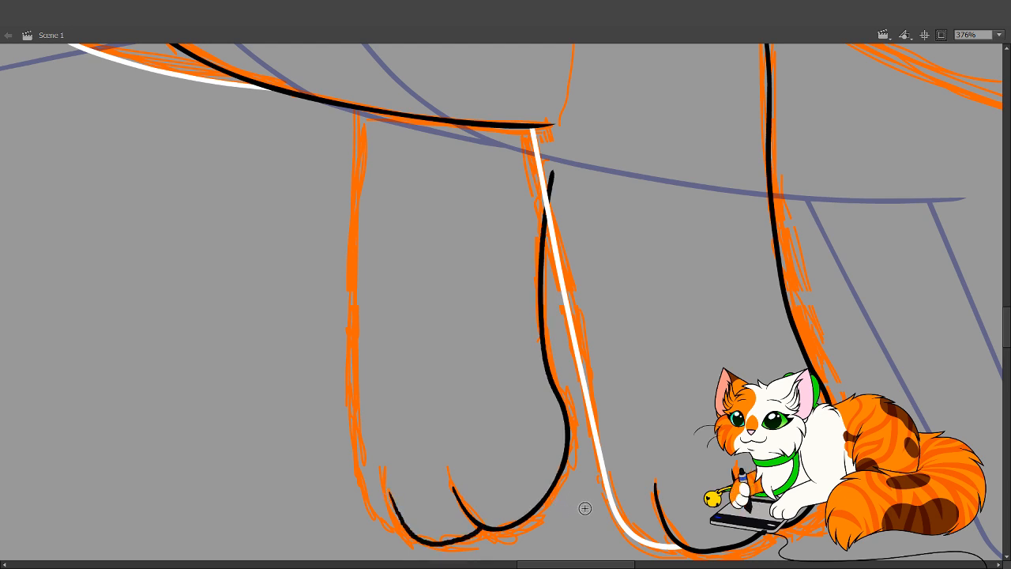
drag(551, 508, 379, 311)
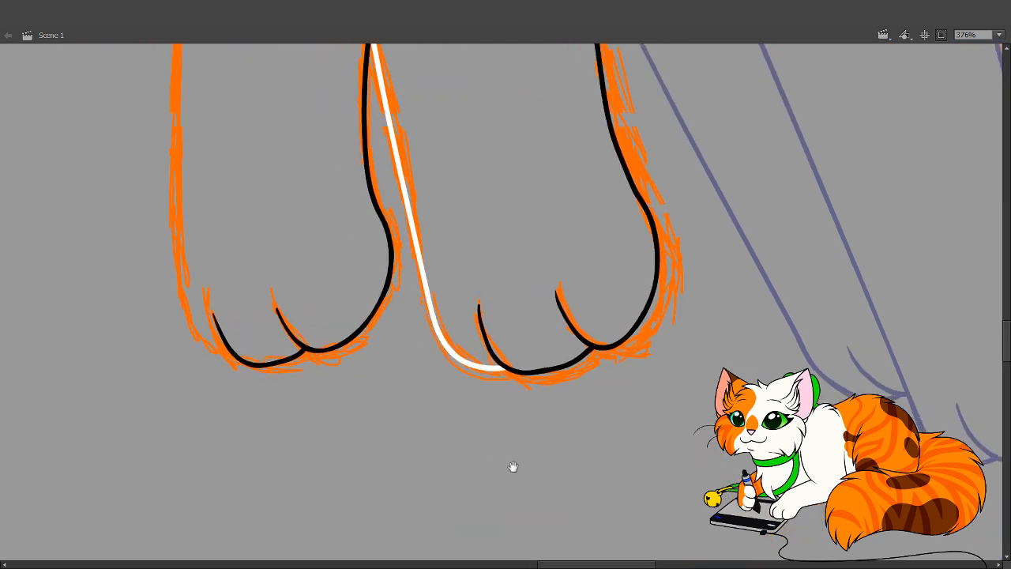
mouse_move(226, 321)
mouse_down()
mouse_move(350, 445)
mouse_move(336, 454)
mouse_up()
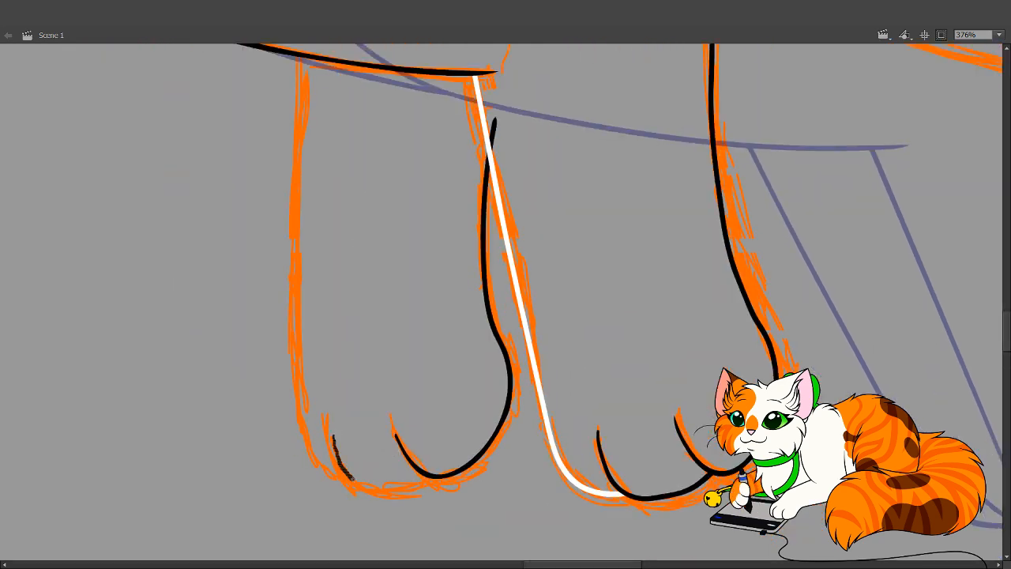
drag(426, 474, 431, 471)
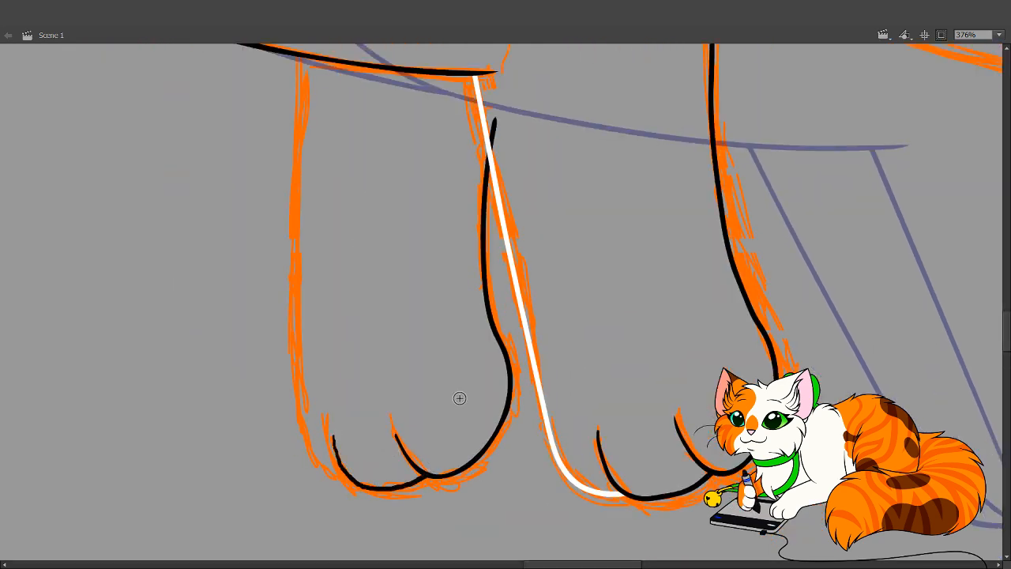
scroll(439, 485, up, 7)
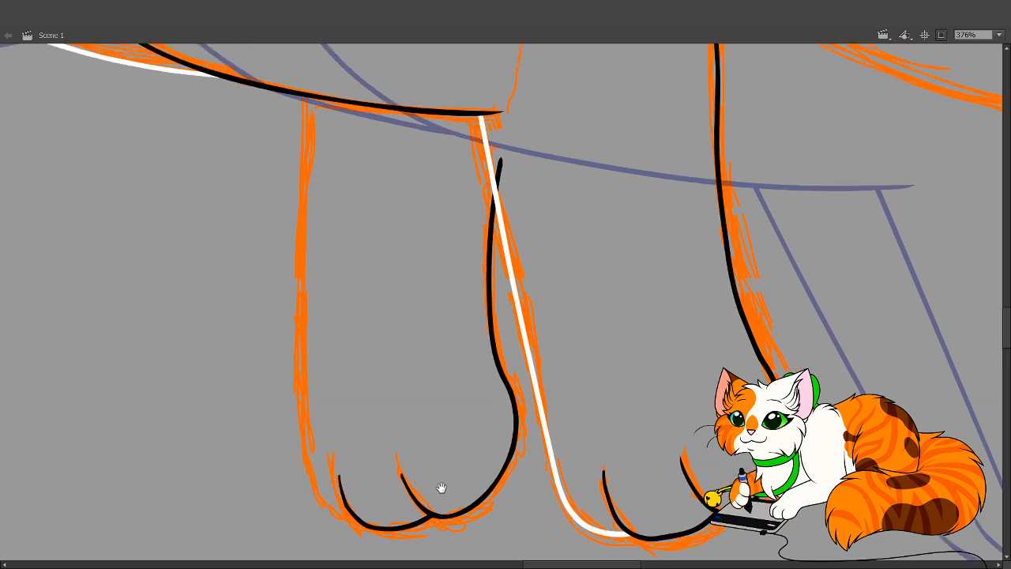
key(Delete)
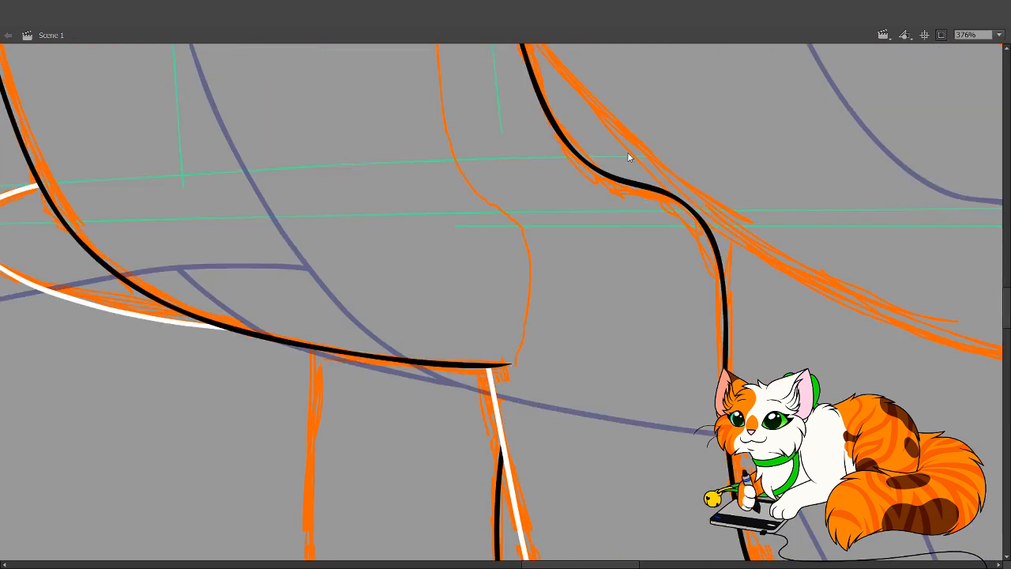
Draw the far hind leg's front edge in white from the thigh to the front toe, and delete the excess at both ends
alt+click(485, 257)
drag(379, 307, 433, 367)
mouse_move(535, 417)
mouse_down()
mouse_move(559, 488)
mouse_move(530, 412)
mouse_up()
alt+click(526, 404)
alt+click(525, 400)
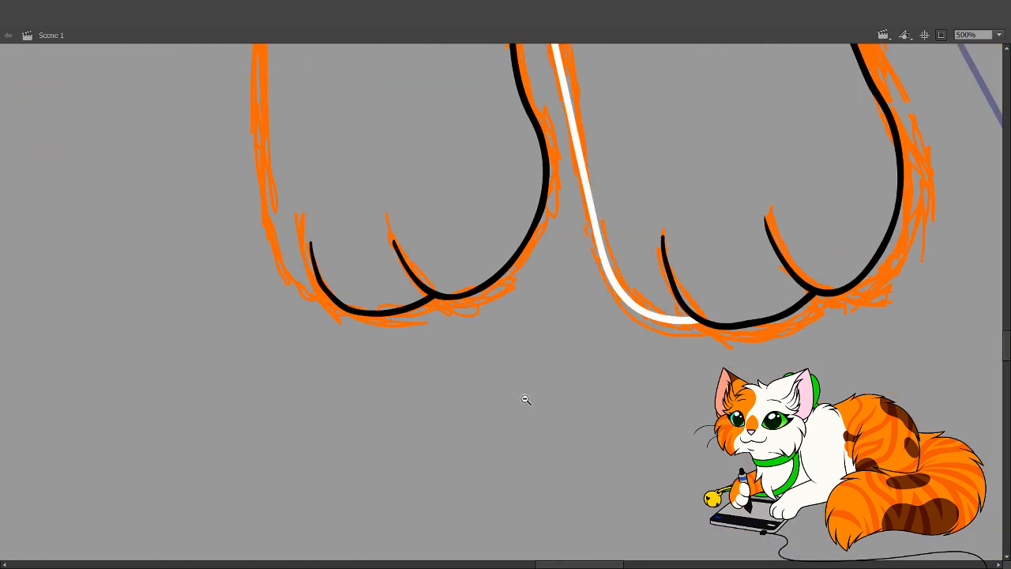
drag(466, 321, 564, 525)
alt+click(478, 303)
drag(491, 315, 486, 411)
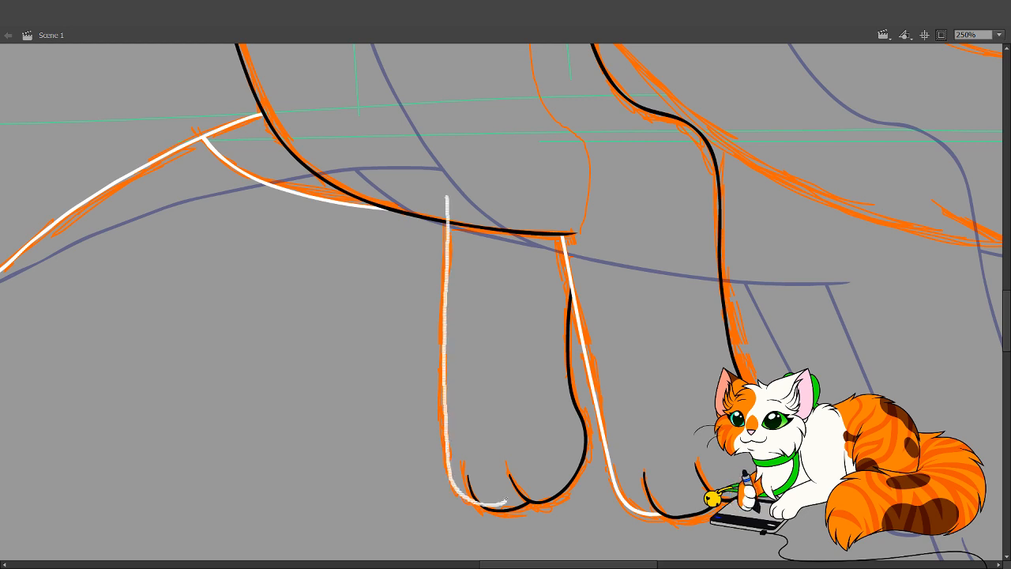
drag(505, 502, 484, 251)
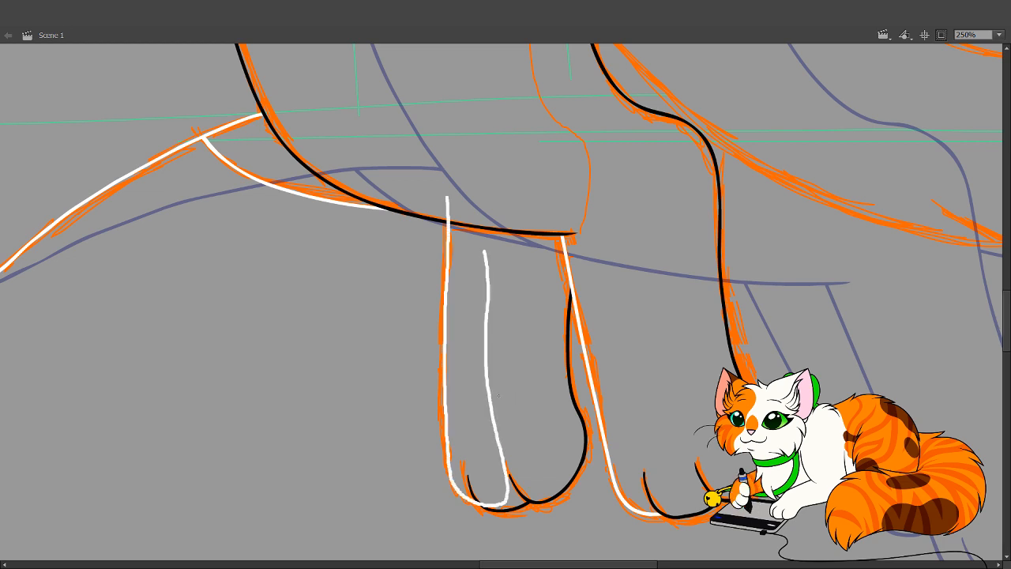
key(v)
click(447, 202)
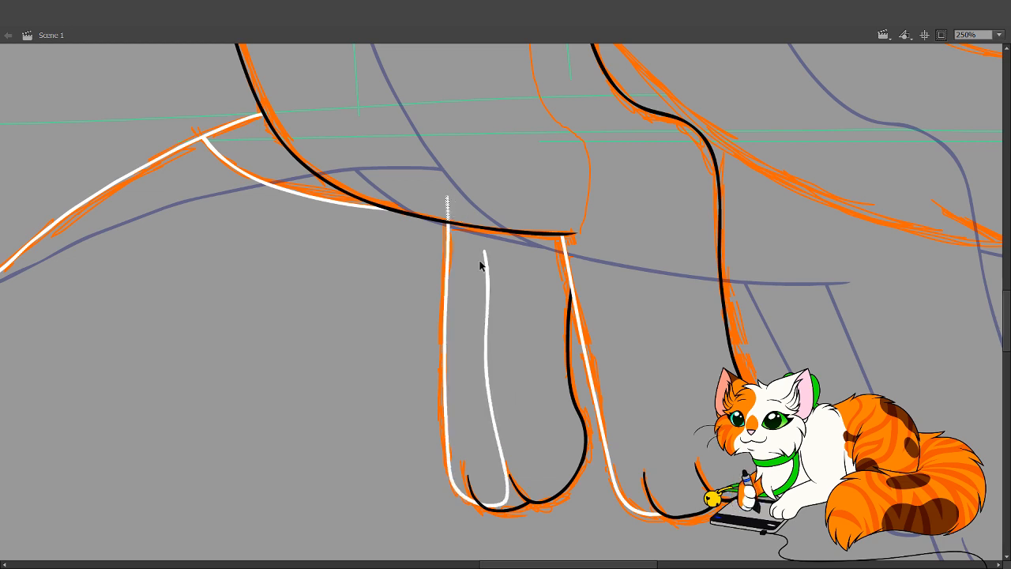
shift+click(486, 270)
key(Delete)
key(b)
drag(518, 292, 424, 487)
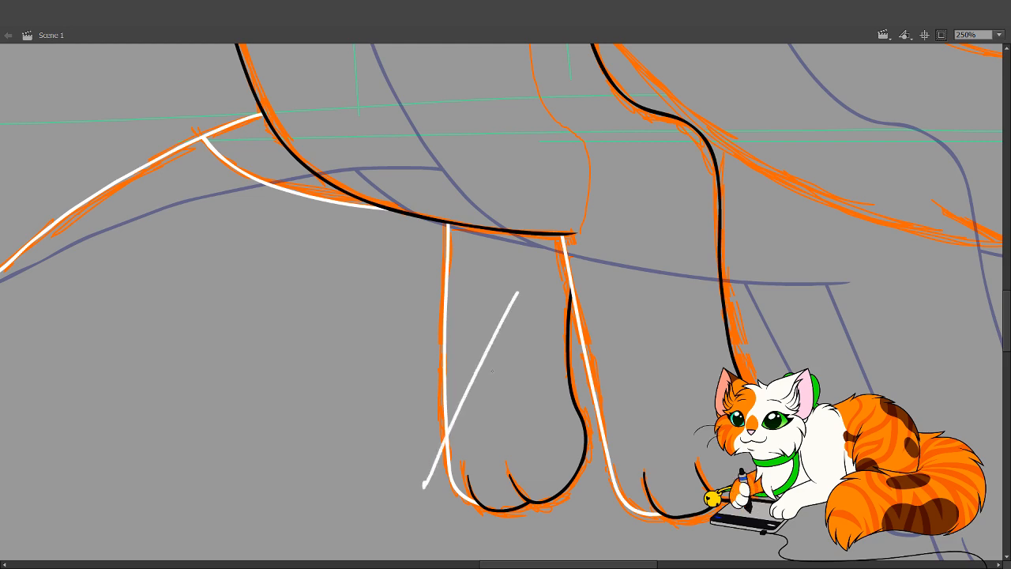
key(ctrl+z)
Draw the claw on the near front paw's second toe as a closed white outline over the orange sketch
key(space)
drag(537, 249, 425, 464)
drag(469, 335, 376, 480)
drag(415, 419, 550, 210)
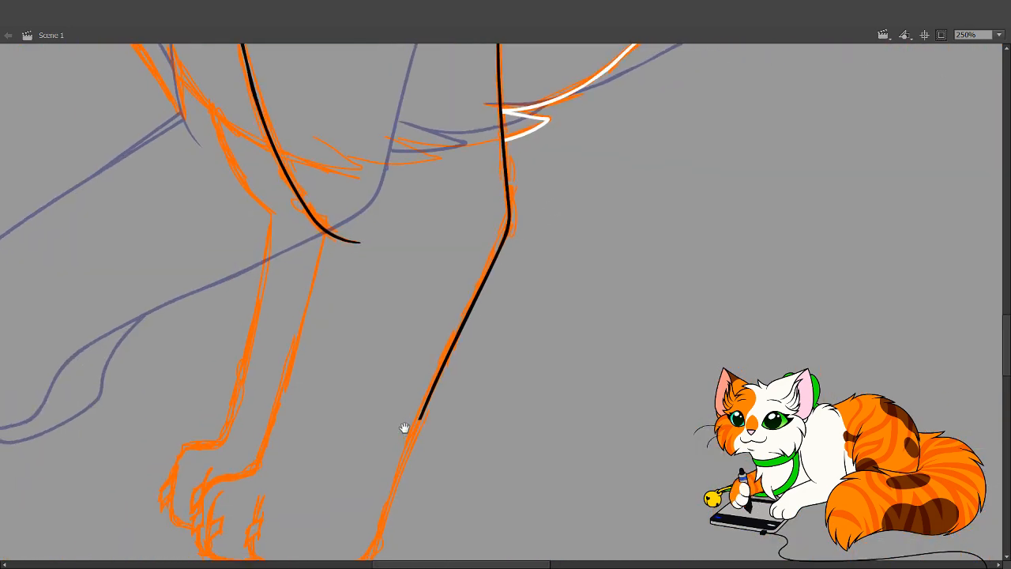
drag(406, 426, 475, 280)
drag(225, 380, 474, 528)
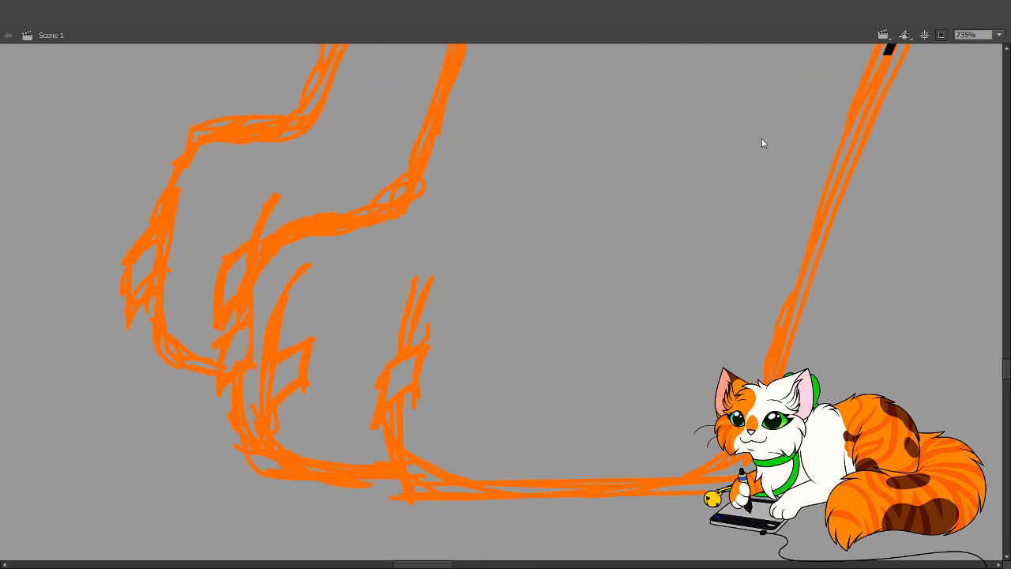
mouse_move(425, 344)
mouse_down()
mouse_move(393, 365)
mouse_move(373, 432)
mouse_up()
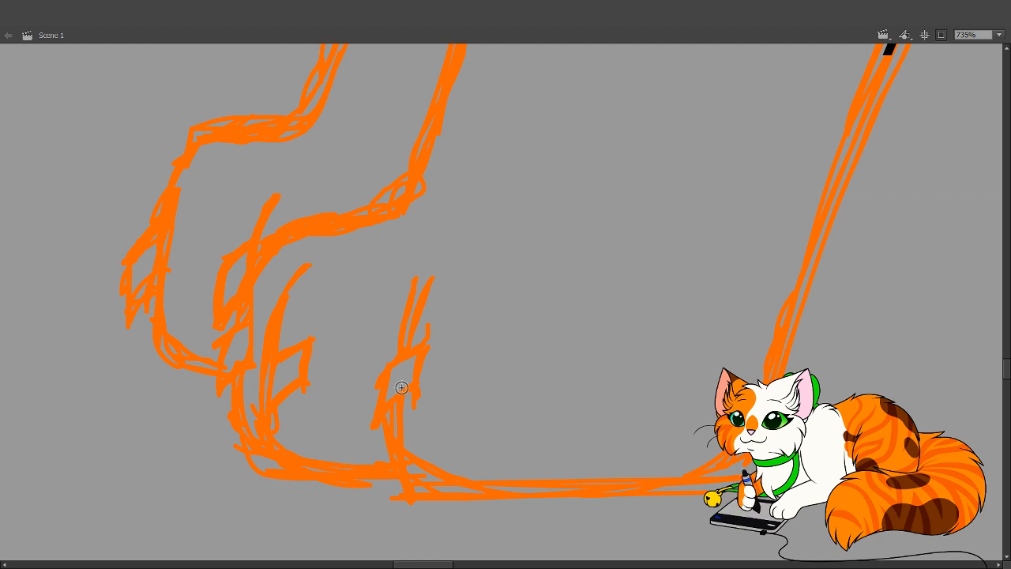
scroll(431, 293, down, 2)
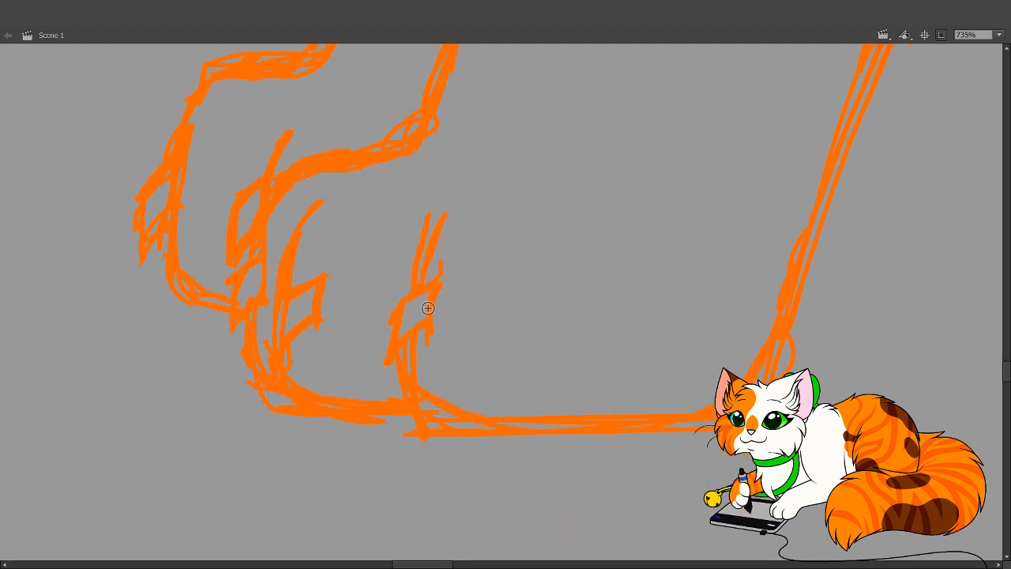
mouse_move(427, 335)
mouse_down()
mouse_move(445, 259)
mouse_move(431, 288)
mouse_move(435, 273)
mouse_move(452, 282)
mouse_move(433, 296)
mouse_up()
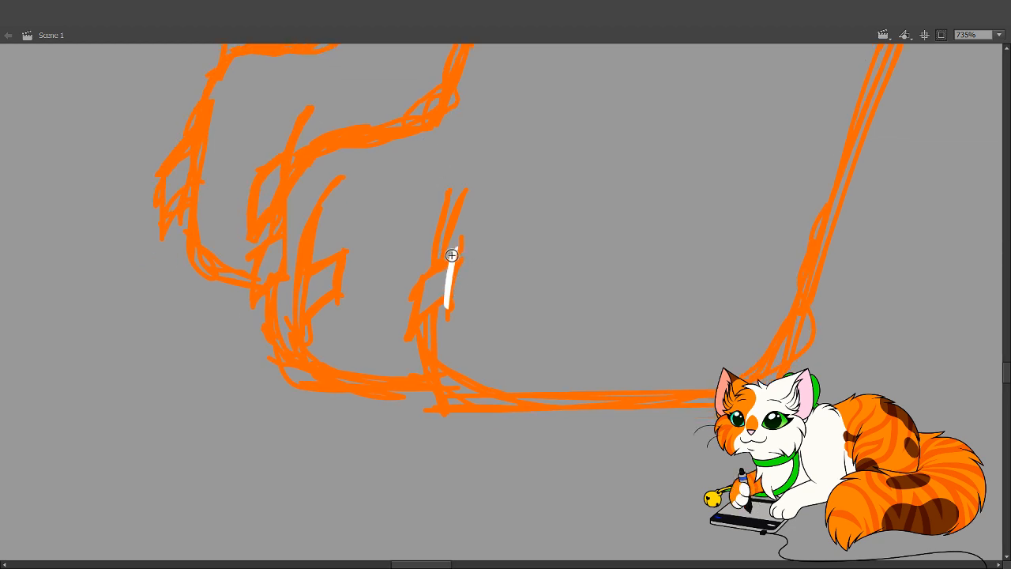
mouse_move(455, 250)
mouse_down()
mouse_move(420, 280)
mouse_move(407, 334)
mouse_move(449, 301)
mouse_up()
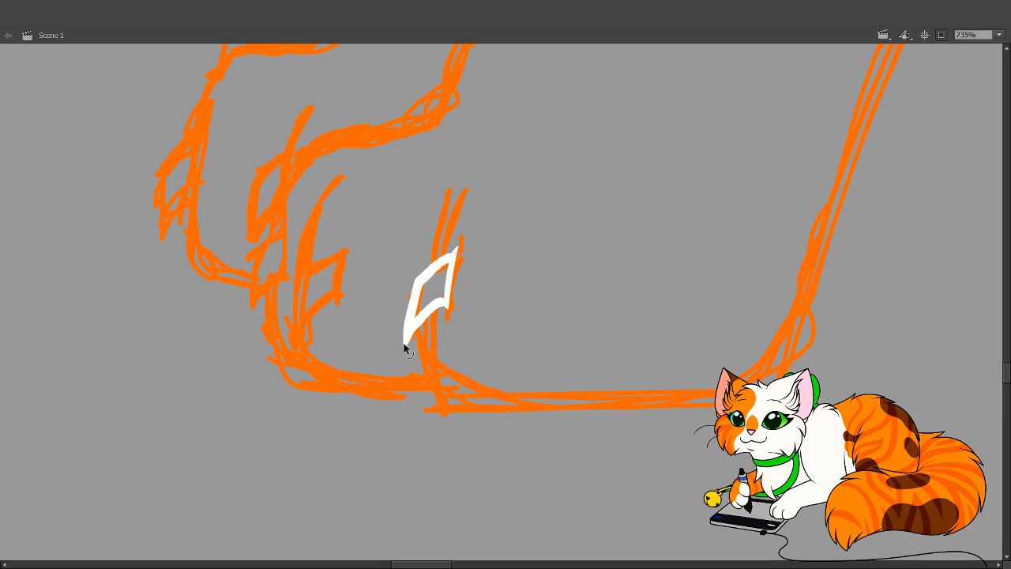
Try to reshape the pointed tip of the second toe's white claw
click(386, 364)
key(Delete)
mouse_move(419, 321)
mouse_down()
mouse_move(419, 372)
mouse_move(405, 362)
mouse_up()
key(ctrl+z)
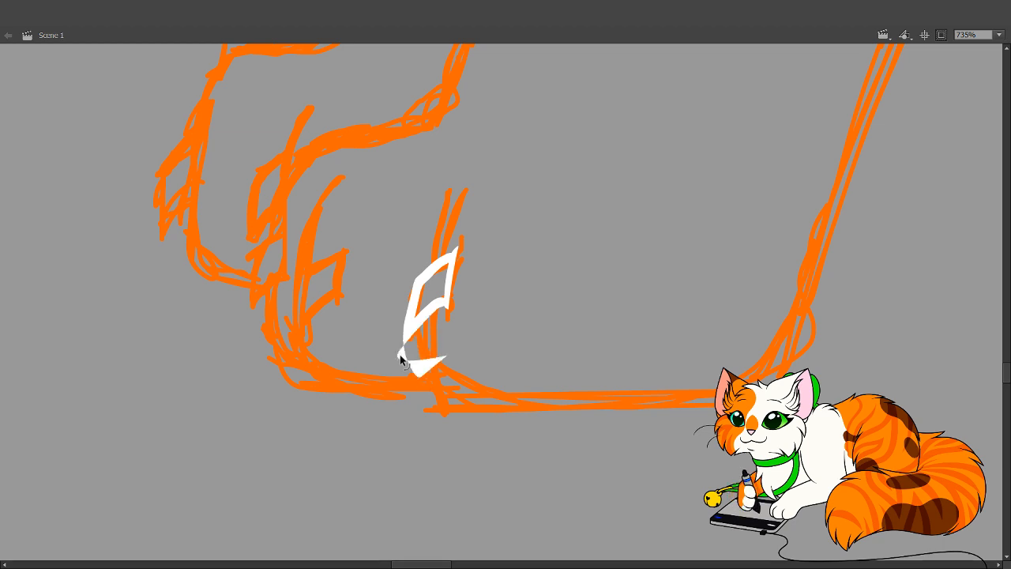
key(ctrl+z)
key(ctrl+z)
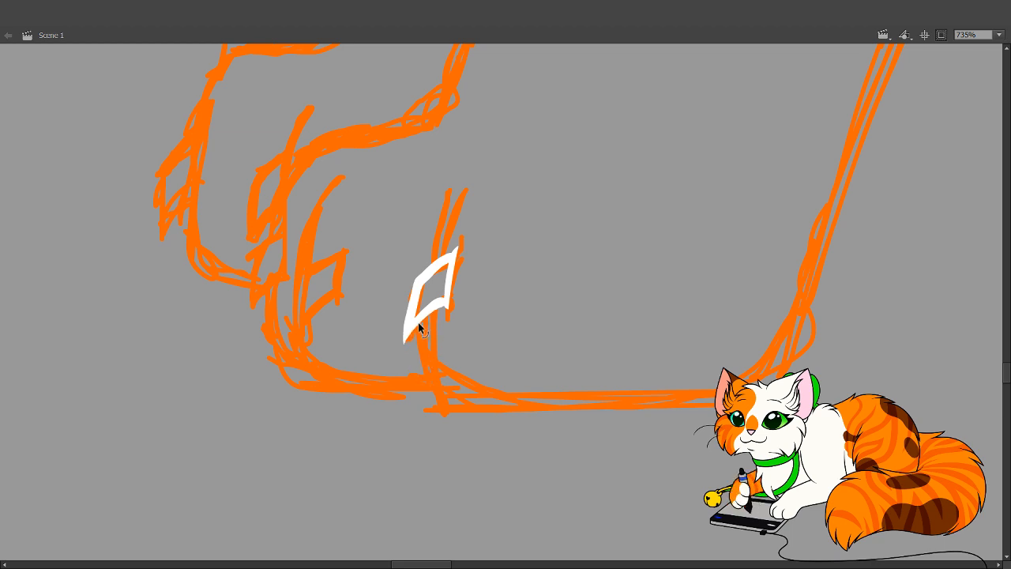
drag(482, 286, 435, 345)
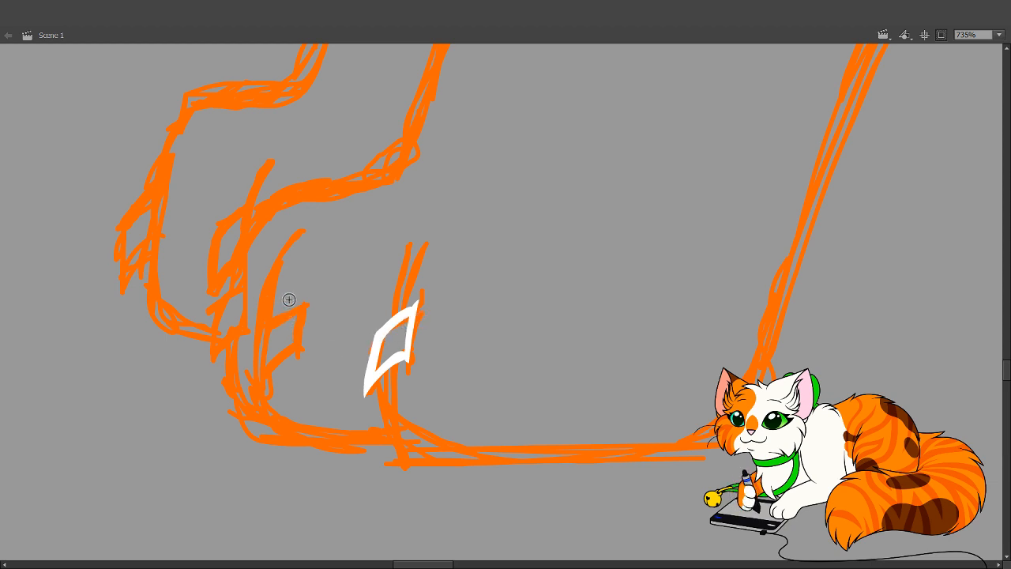
drag(291, 304, 293, 347)
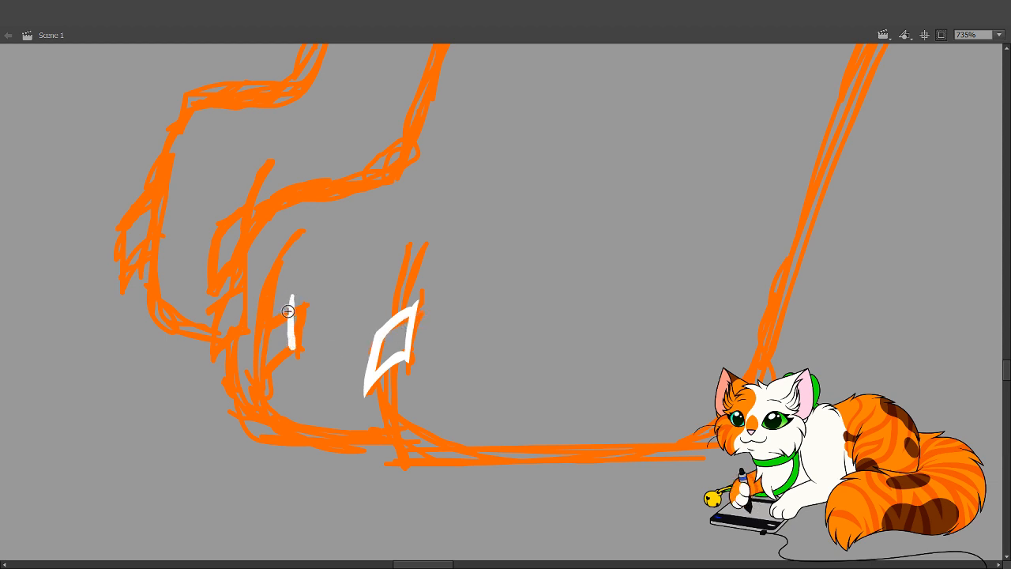
key(ctrl+z)
drag(290, 297, 291, 350)
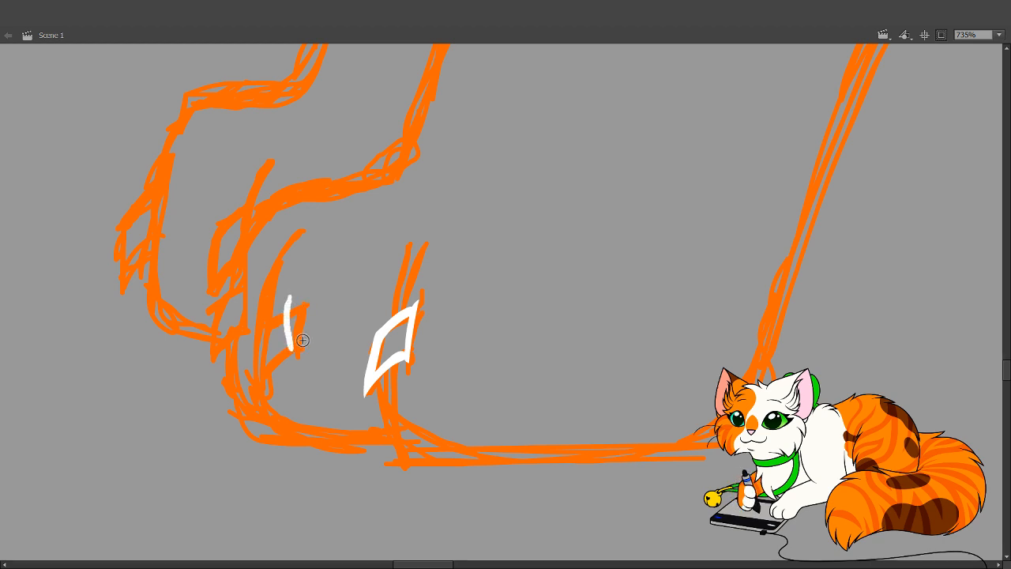
key(ctrl+z)
drag(290, 296, 293, 348)
key(ctrl+z)
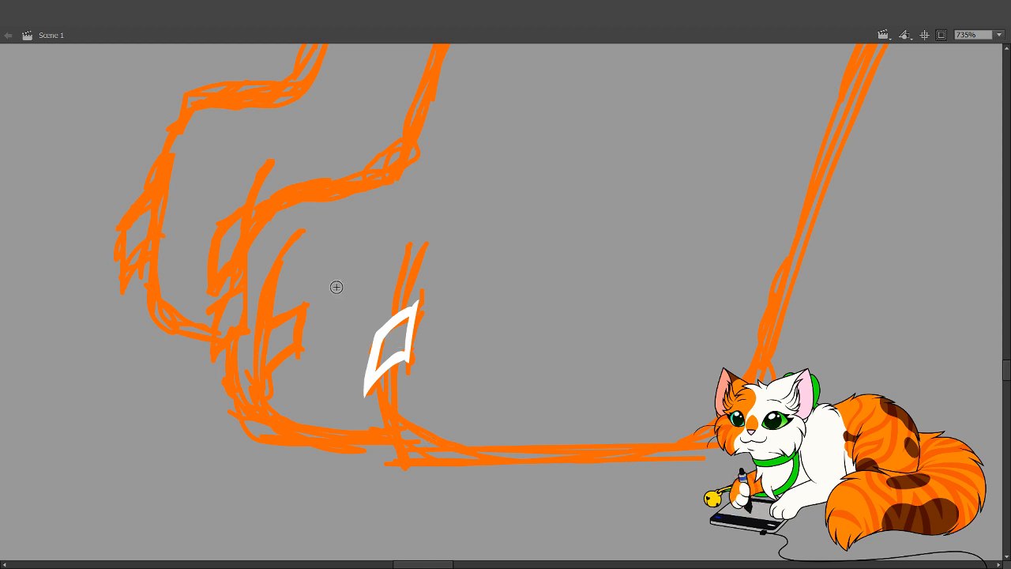
Draw the claw on the near front paw's front toe as a closed white outline with a pointed lower tip
drag(290, 297, 284, 356)
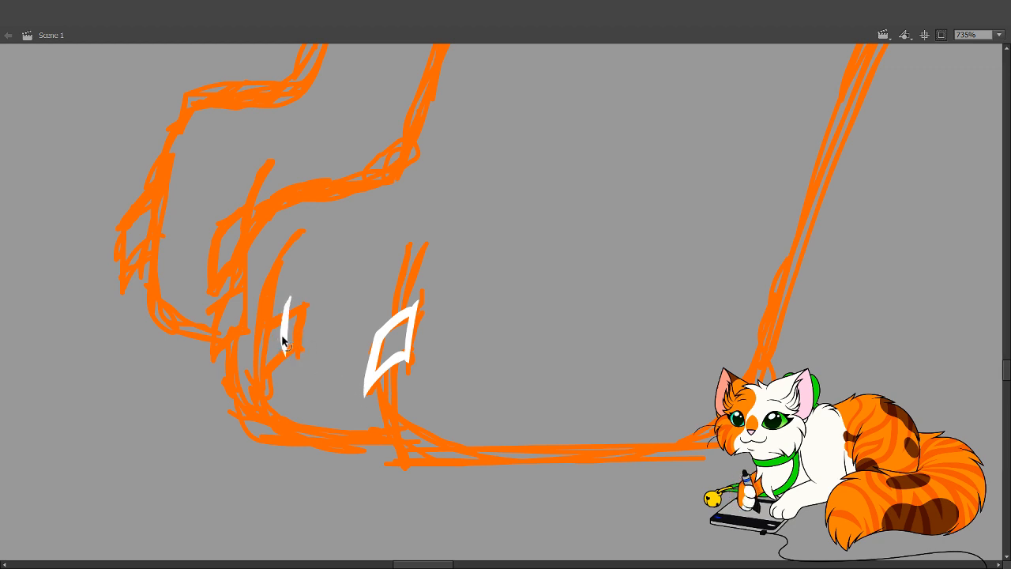
drag(280, 333, 283, 336)
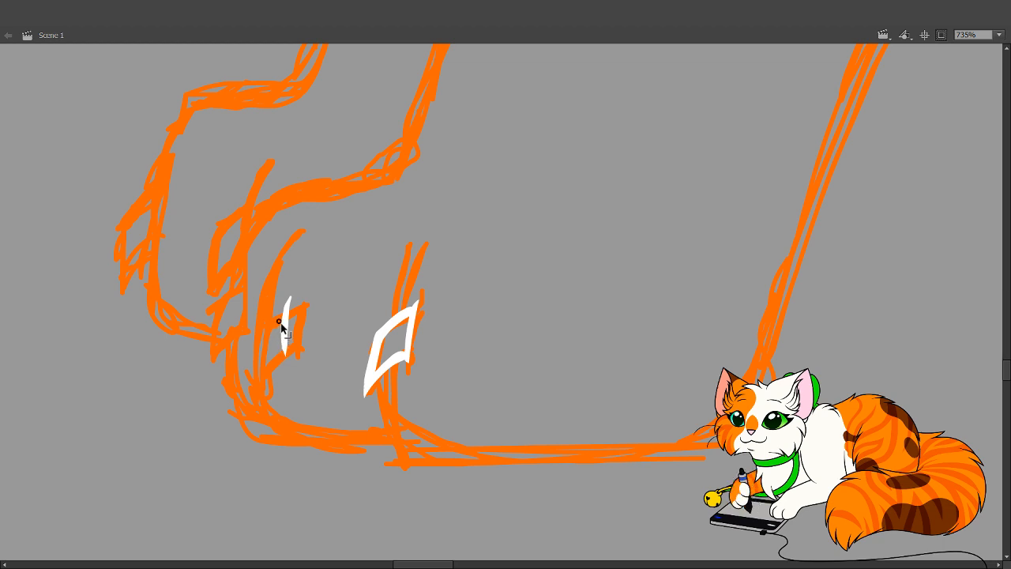
key(b)
mouse_move(290, 298)
mouse_down()
mouse_move(265, 315)
mouse_move(253, 359)
mouse_up()
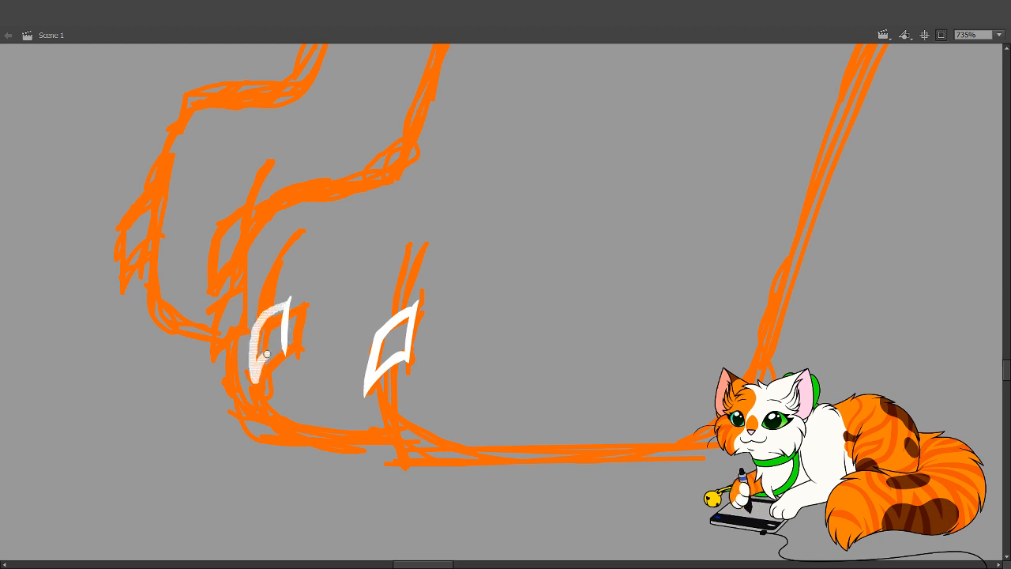
drag(282, 344, 283, 345)
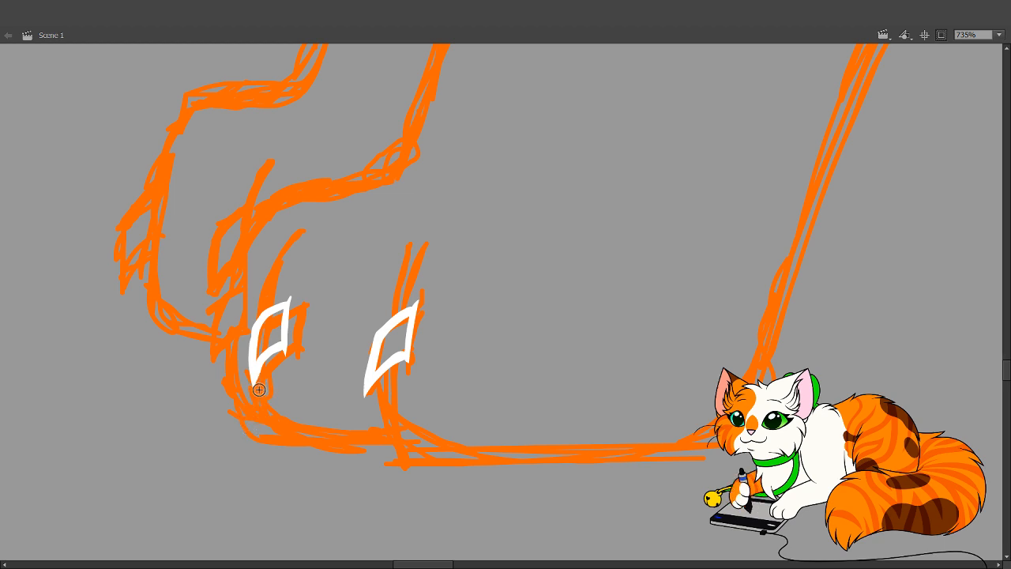
drag(260, 383, 254, 386)
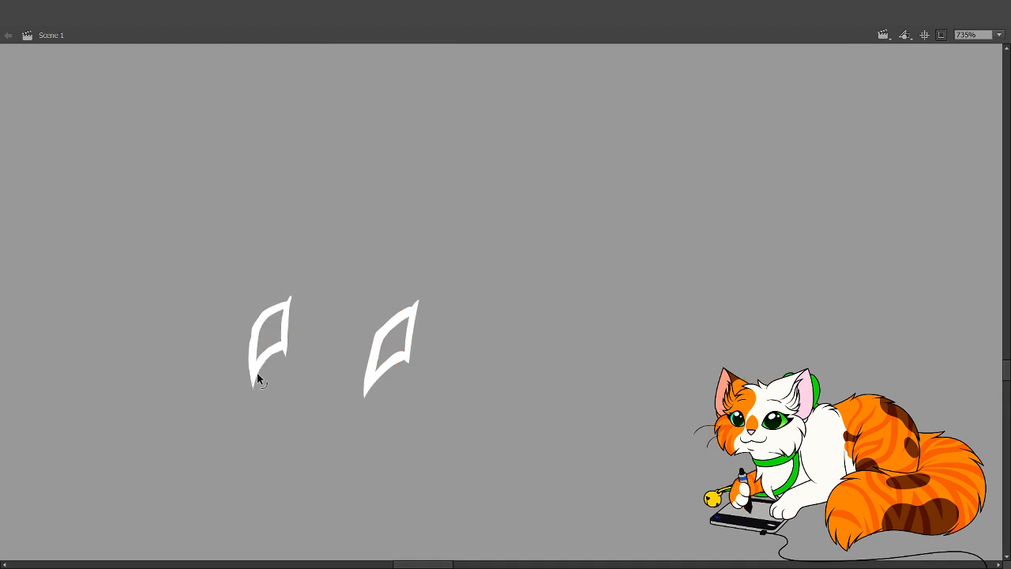
With the sketch hidden, smooth the front toe's claw outline and delete its excess, and bring the sketch back
mouse_move(246, 335)
mouse_down()
mouse_move(219, 348)
mouse_move(251, 324)
mouse_move(232, 376)
mouse_up()
click(236, 341)
key(Delete)
drag(259, 324, 254, 322)
key(b)
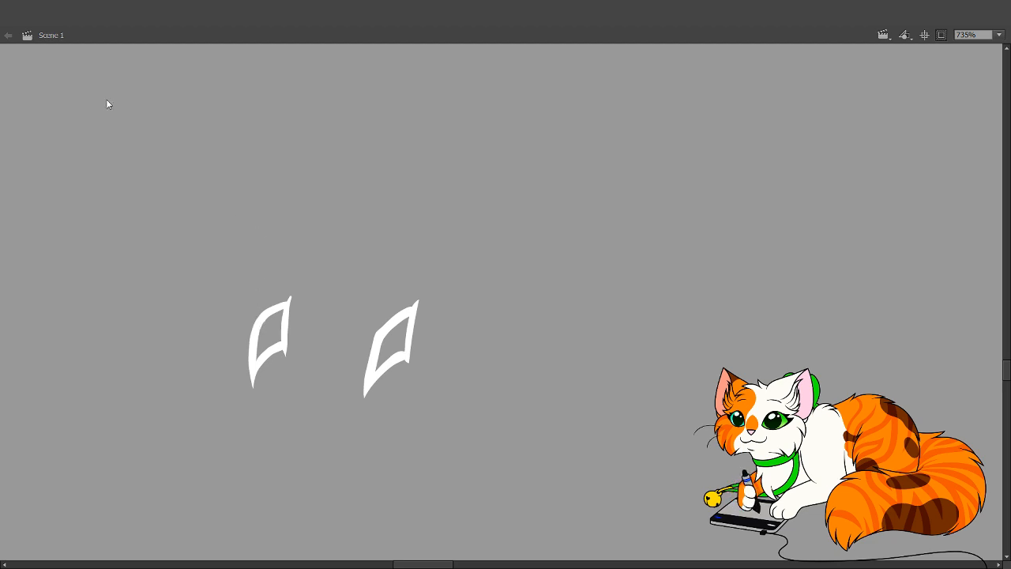
click(154, 131)
mouse_move(447, 350)
mouse_down()
mouse_move(379, 434)
mouse_move(363, 355)
mouse_move(364, 373)
mouse_up()
scroll(364, 372, up, 2)
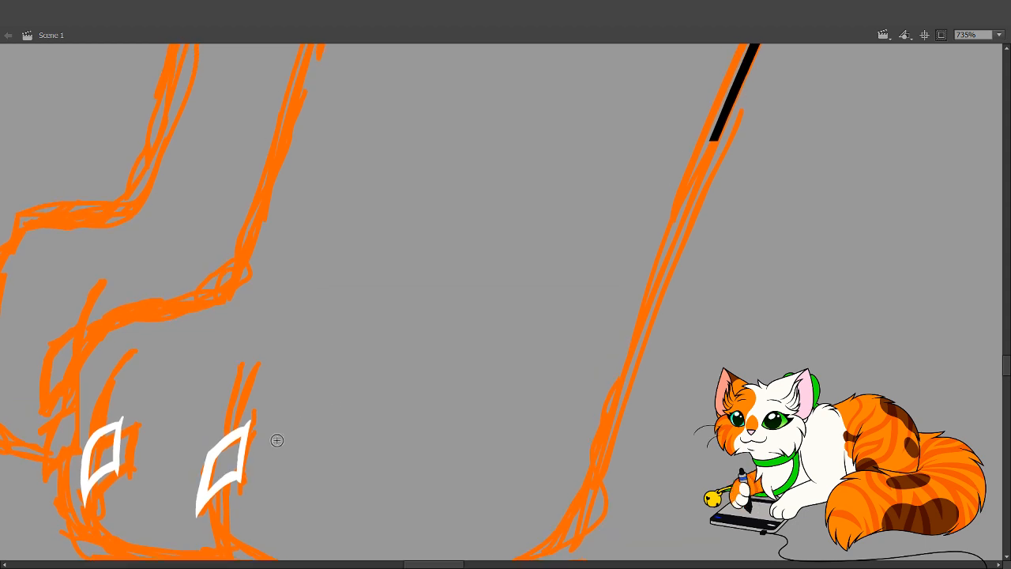
click(233, 465)
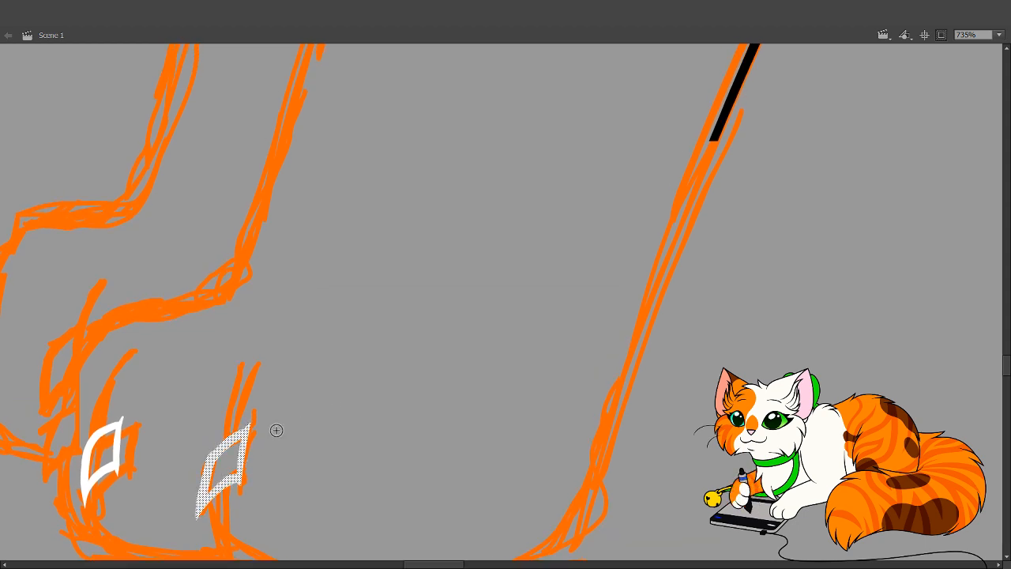
click(490, 242)
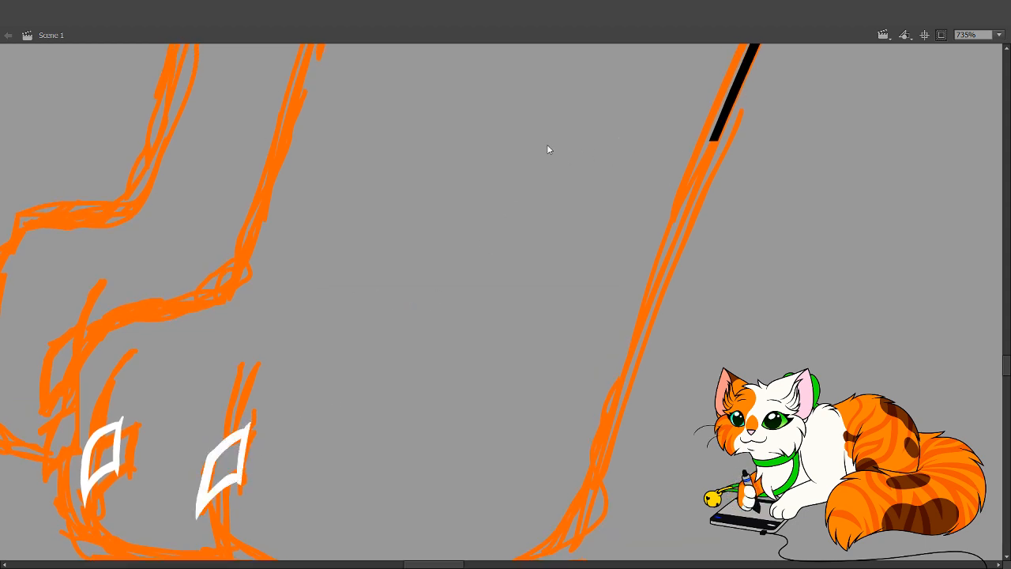
Draw the near front paw's second toe, sole and rear edge in black, up to the lower end of the leg line
key(z)
alt+click(501, 294)
drag(311, 205, 742, 513)
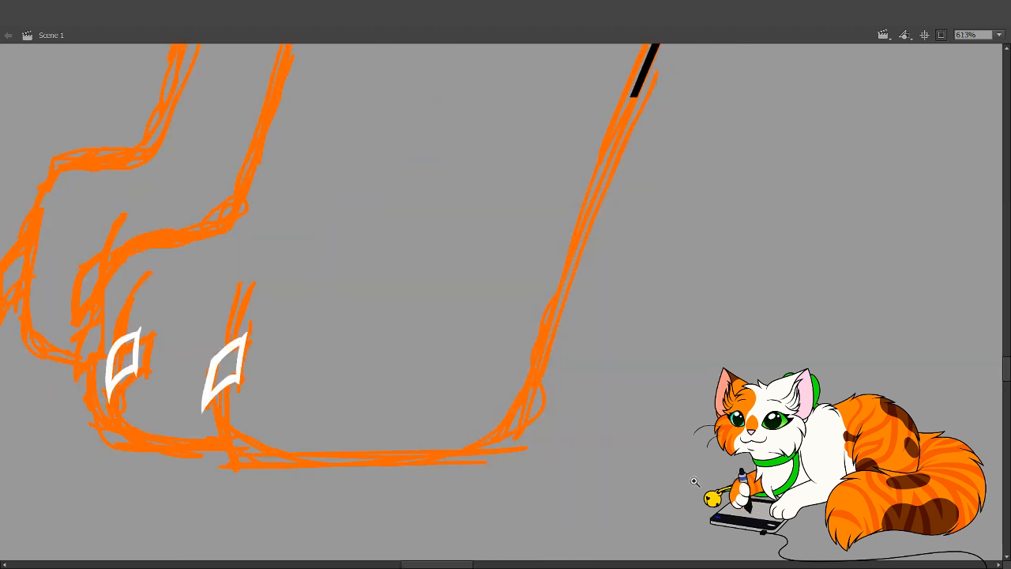
drag(518, 379, 547, 419)
drag(389, 234, 394, 250)
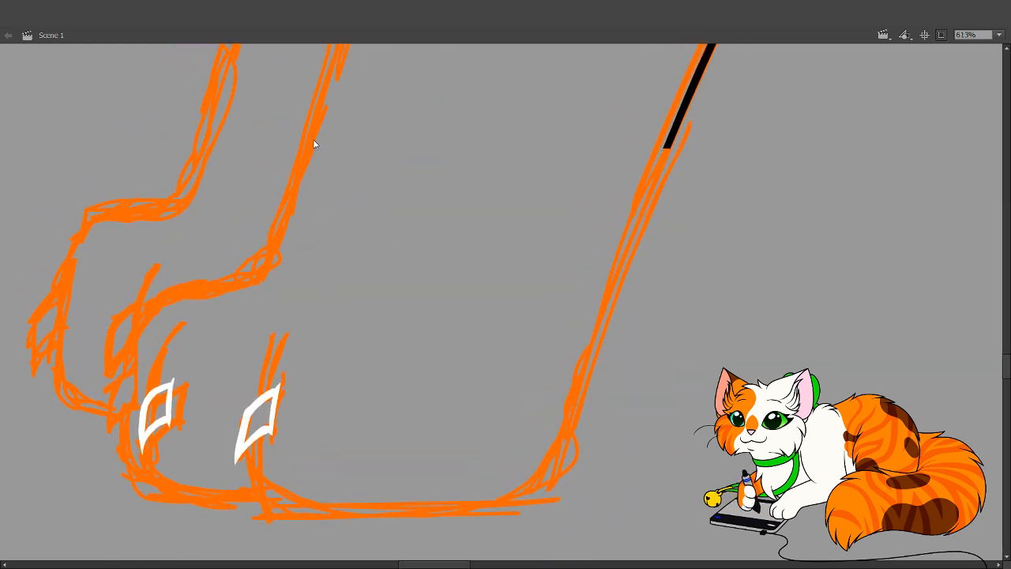
drag(392, 322, 416, 342)
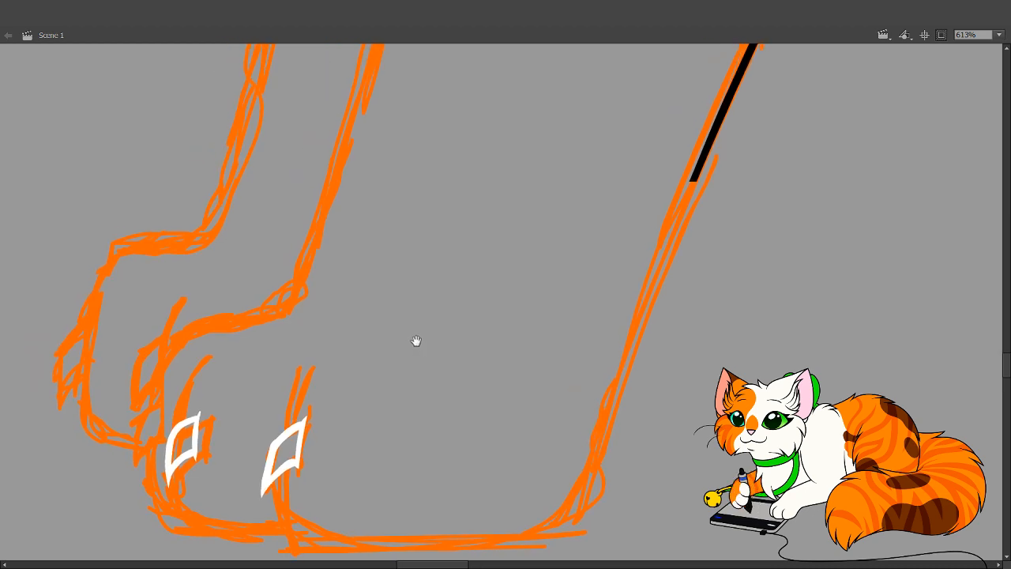
mouse_move(308, 369)
mouse_down()
mouse_move(284, 463)
mouse_move(286, 509)
mouse_move(298, 523)
mouse_move(414, 528)
mouse_move(550, 512)
mouse_move(579, 472)
mouse_move(688, 180)
mouse_up()
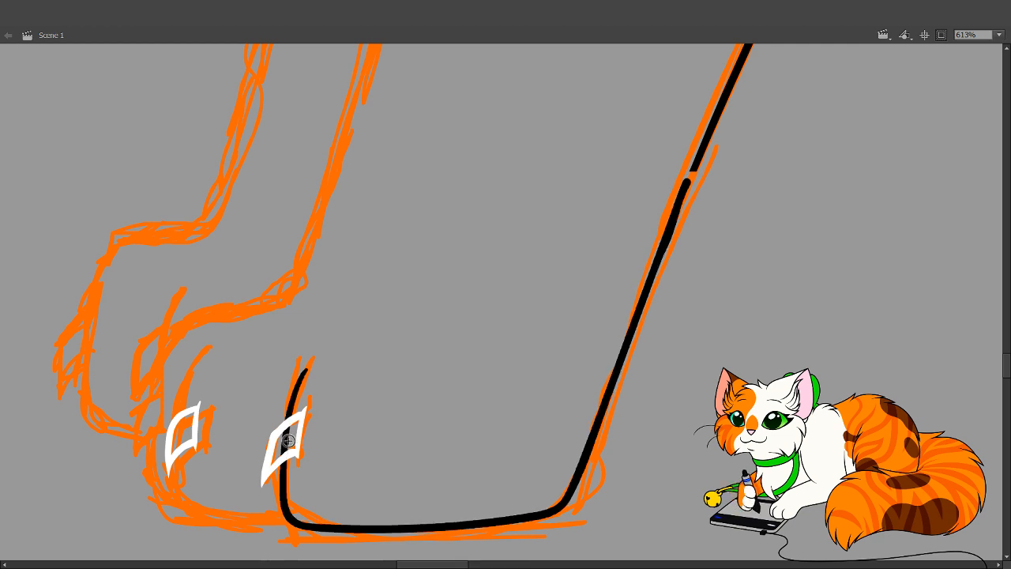
Taper the paw line's upper end and bridge the gap to the leg line with an even black stroke
key(v)
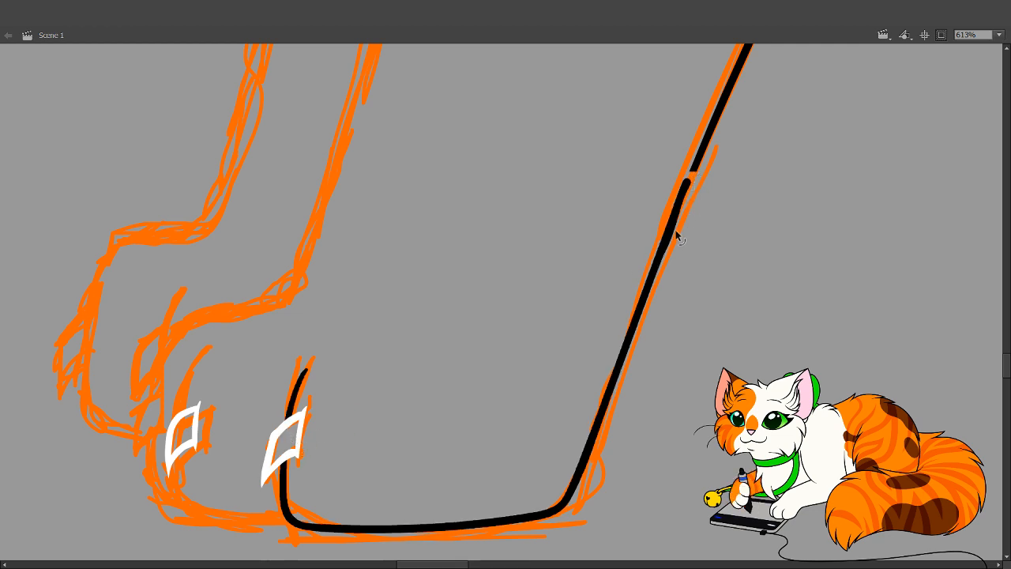
drag(676, 235, 668, 235)
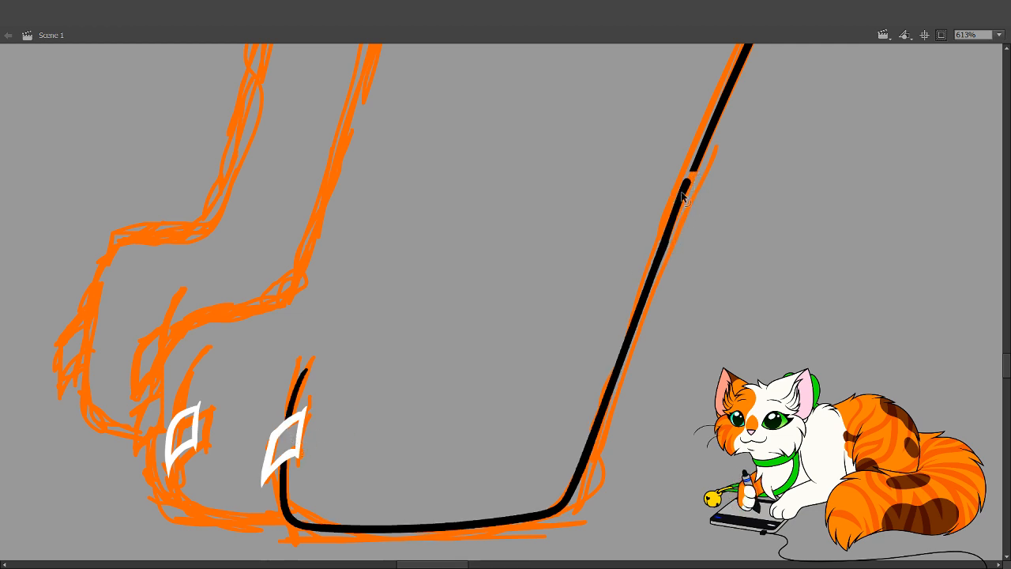
drag(684, 196, 689, 181)
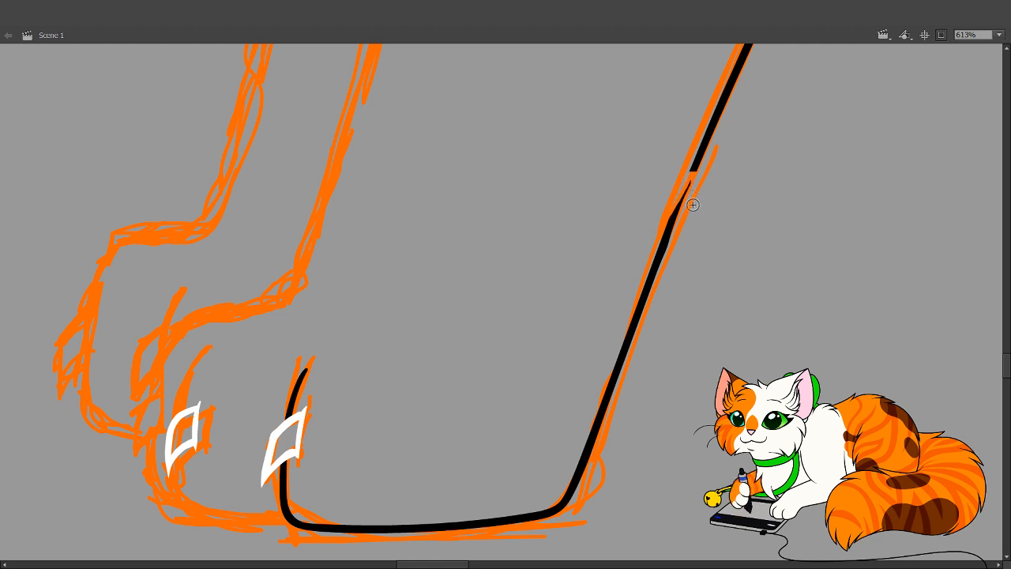
key(space)
drag(624, 289, 491, 437)
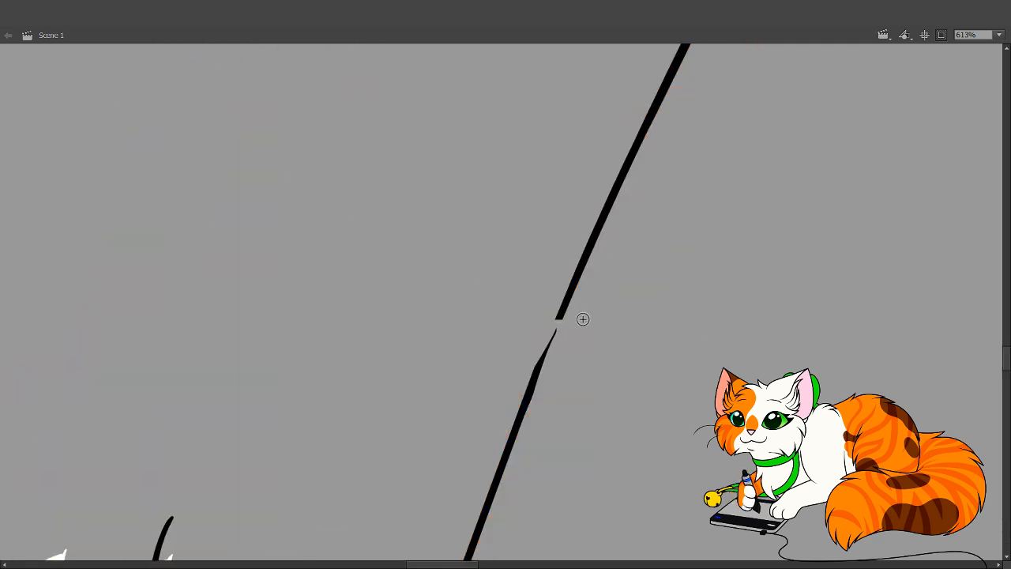
drag(556, 319, 534, 366)
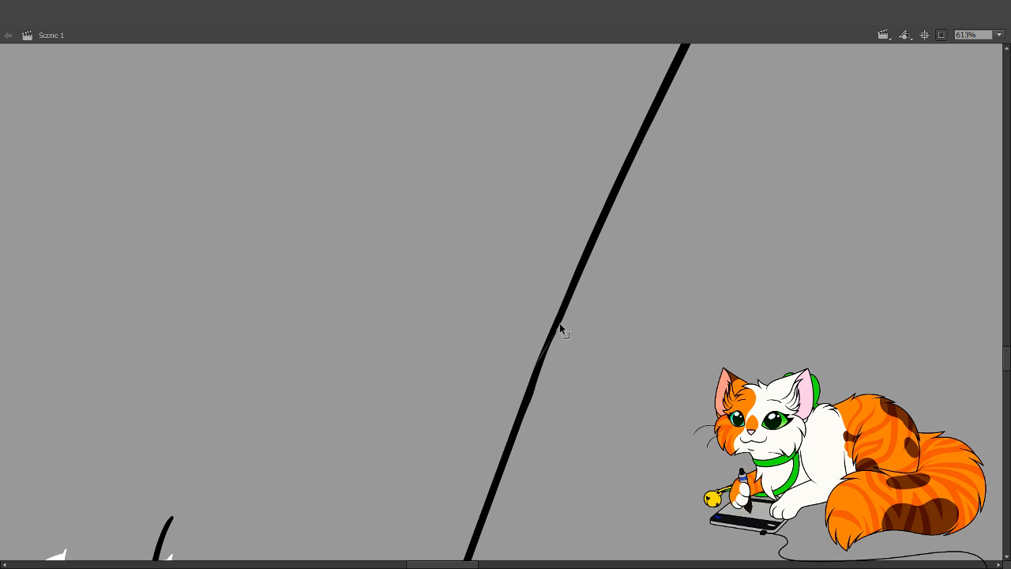
mouse_move(559, 324)
mouse_down()
mouse_move(554, 363)
mouse_move(535, 393)
mouse_up()
key(b)
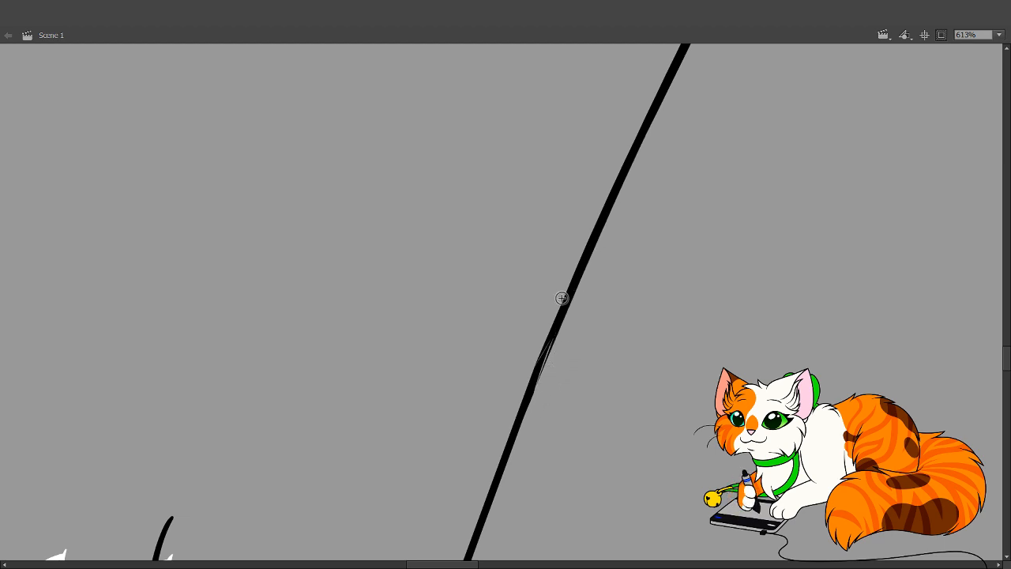
key(k)
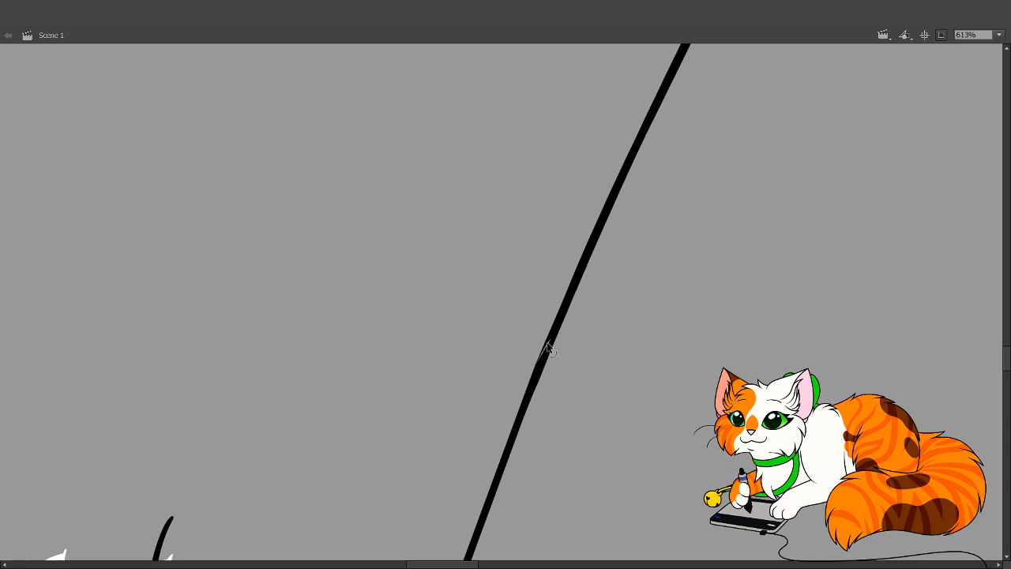
drag(439, 439, 662, 259)
click(110, 90)
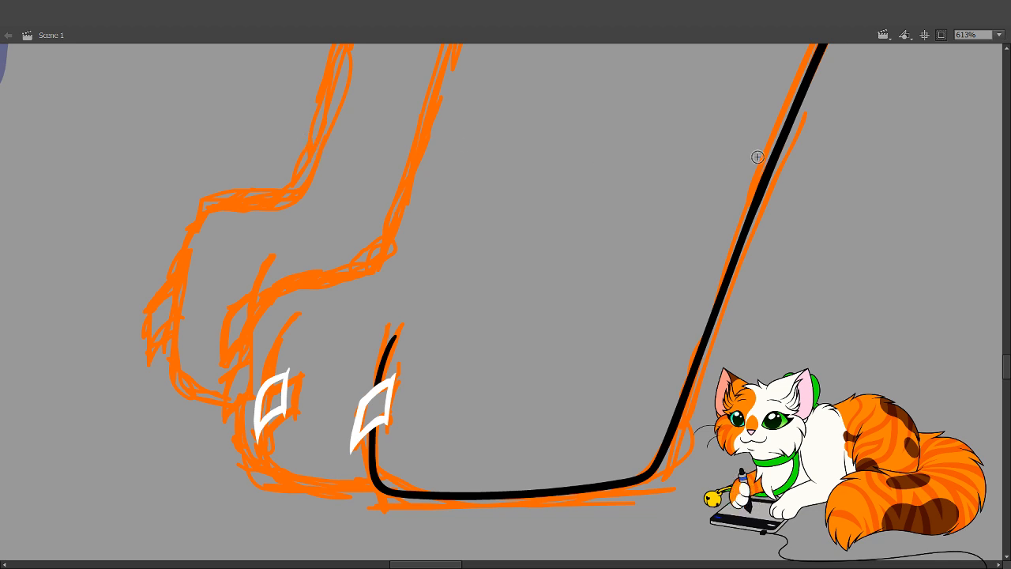
Draw the near front paw's front toe in black, curving down through its claw and along the sole to the second toe
drag(297, 319, 271, 364)
key(ctrl+z)
mouse_move(301, 315)
mouse_down()
mouse_move(271, 380)
mouse_move(280, 472)
mouse_up()
key(ctrl+z)
mouse_move(301, 317)
mouse_down()
mouse_move(276, 341)
mouse_move(265, 381)
mouse_up()
key(ctrl+z)
mouse_move(301, 318)
mouse_down()
mouse_move(269, 374)
mouse_move(264, 450)
mouse_move(276, 471)
mouse_move(379, 483)
mouse_up()
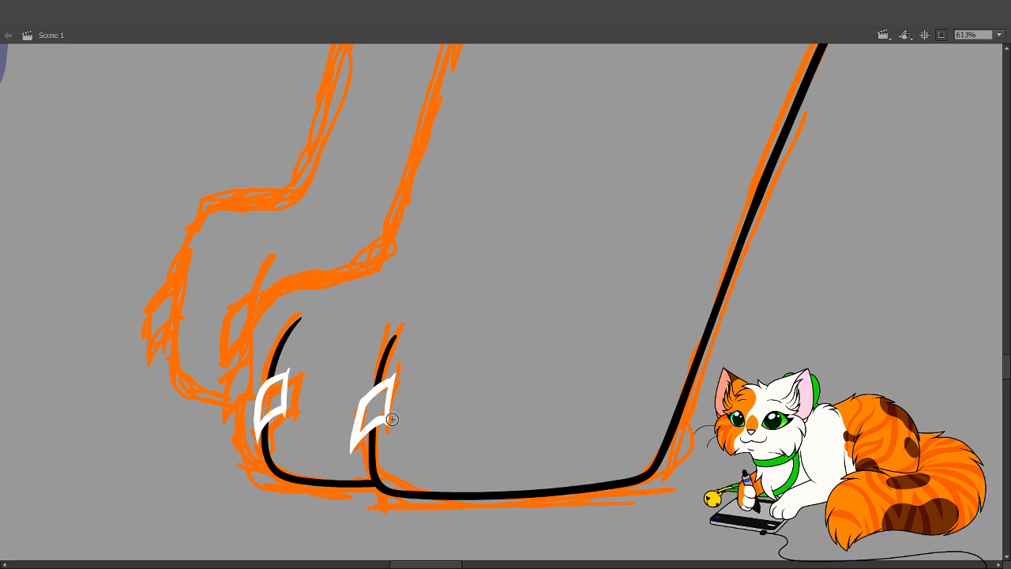
Draw a short black line along the sketch just in front of the front toe's claw
mouse_move(430, 371)
mouse_down()
mouse_move(403, 440)
mouse_move(439, 347)
mouse_up()
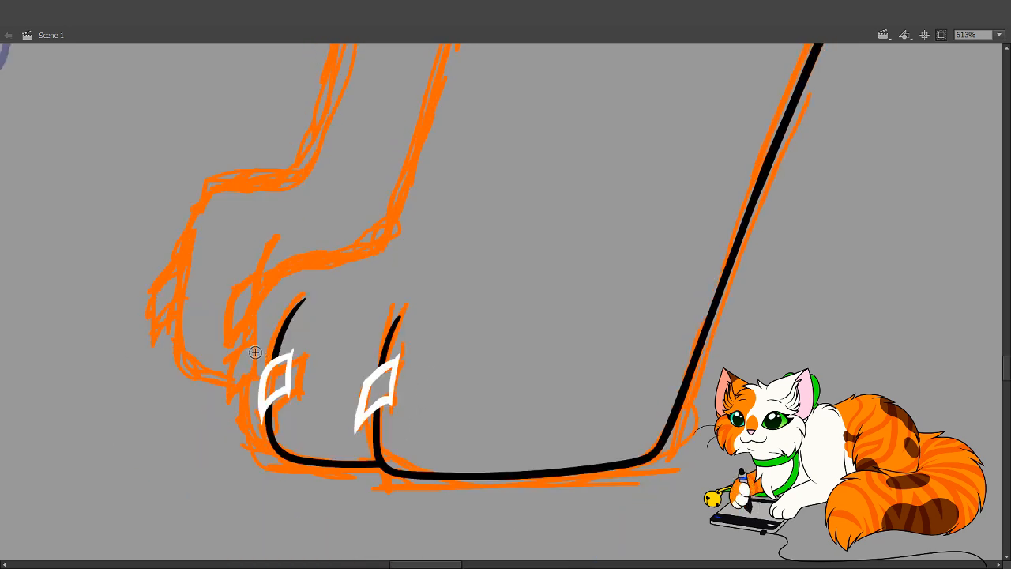
drag(254, 379, 255, 384)
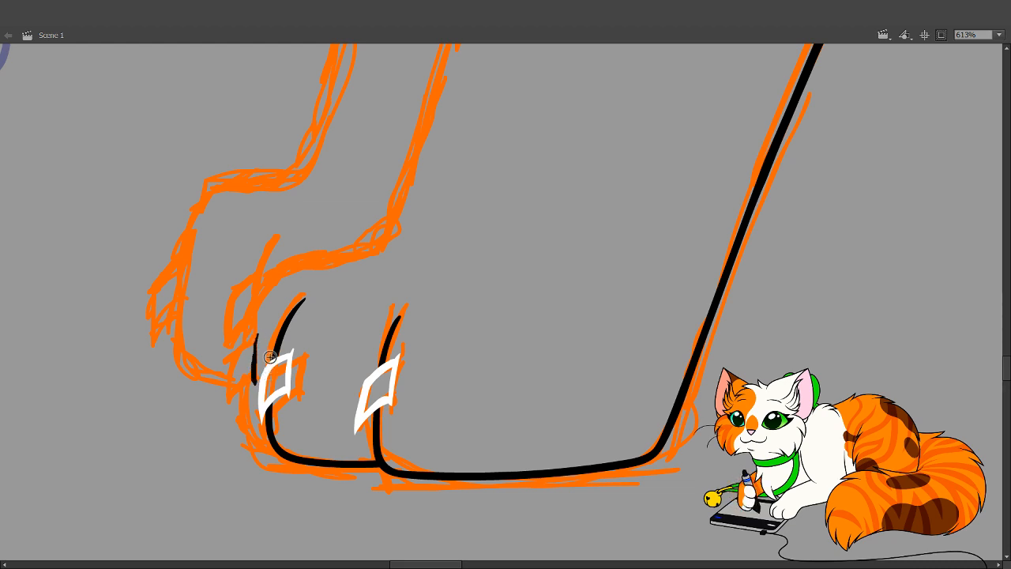
Draw the outermost front toe's claw as a black outline over the orange sketch and refine its outer curve
ctrl+click(255, 355)
click(321, 163)
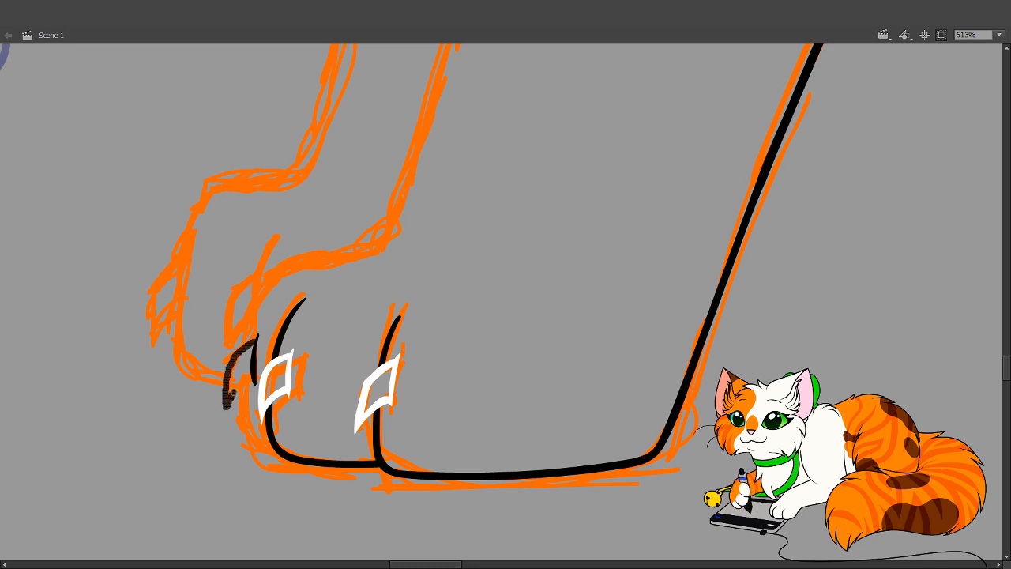
mouse_move(251, 382)
mouse_down()
mouse_move(227, 433)
mouse_move(217, 432)
mouse_move(225, 429)
mouse_up()
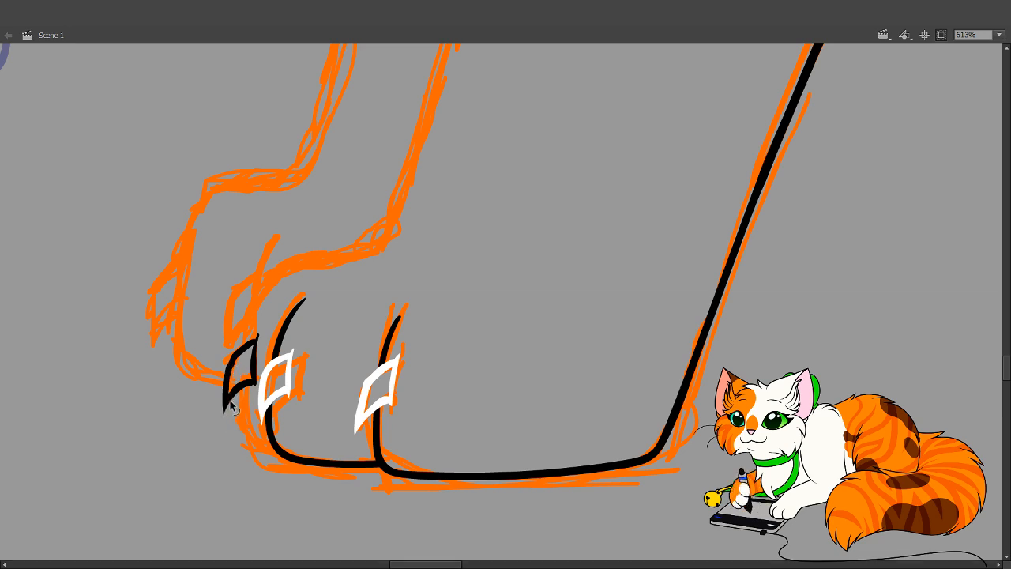
drag(233, 378, 237, 380)
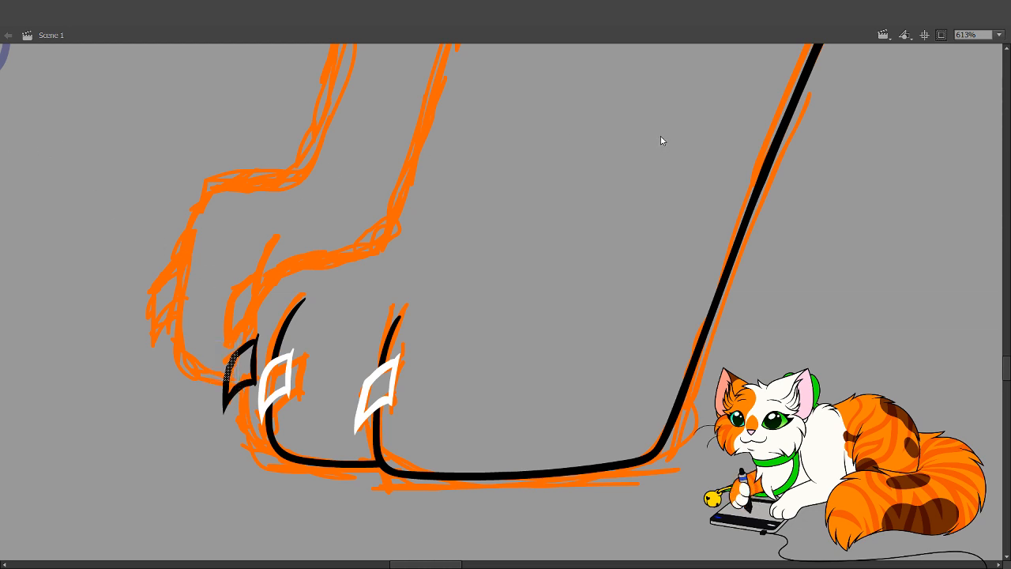
click(545, 308)
ctrl+alt+click(520, 218)
drag(482, 244, 431, 372)
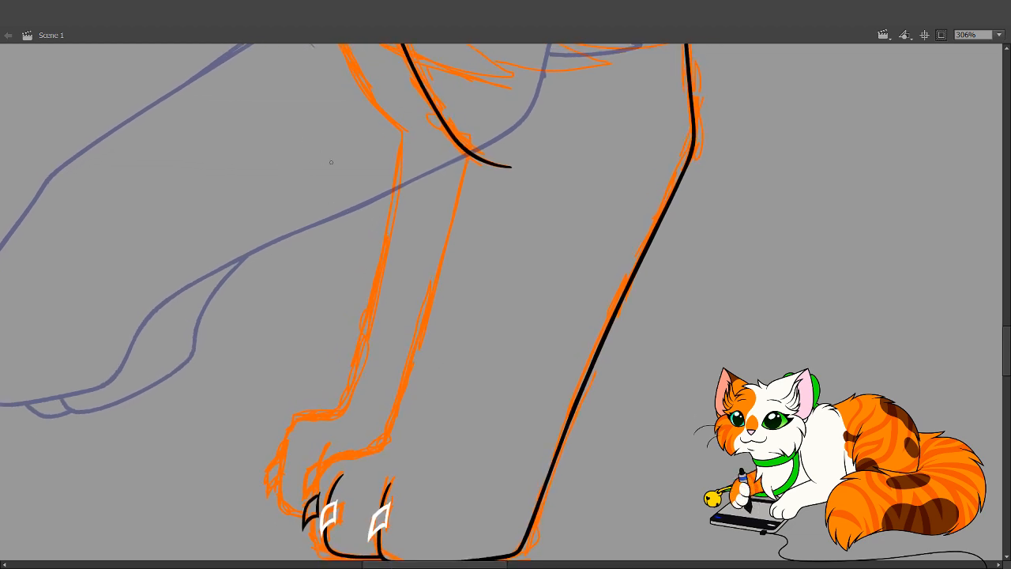
drag(495, 358, 482, 364)
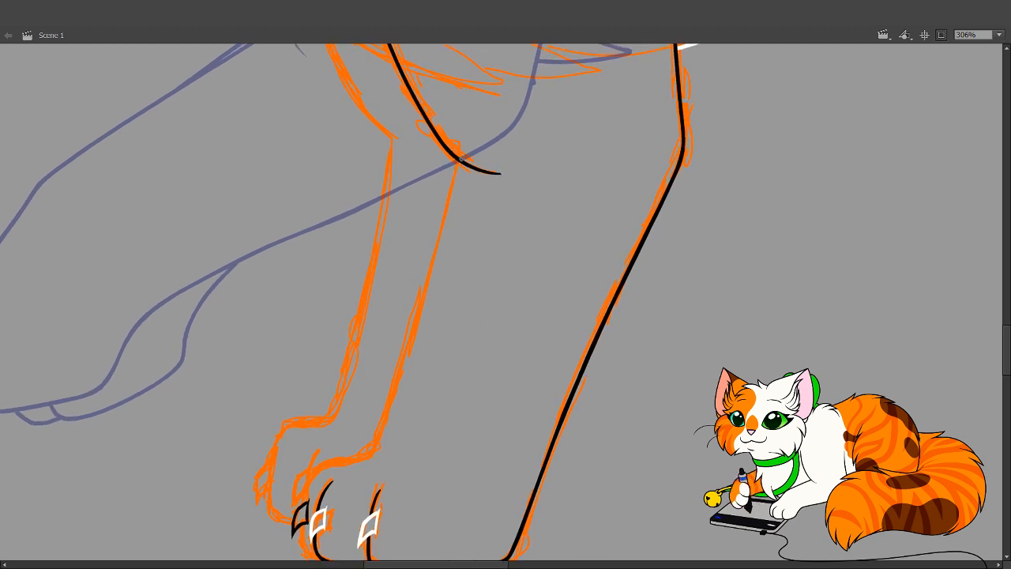
drag(462, 158, 427, 286)
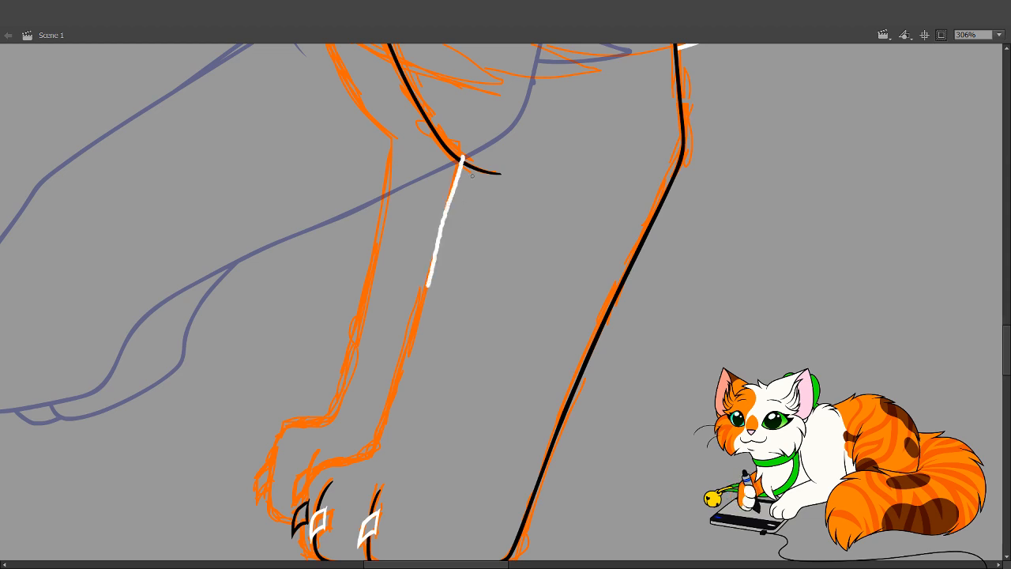
key(ctrl+z)
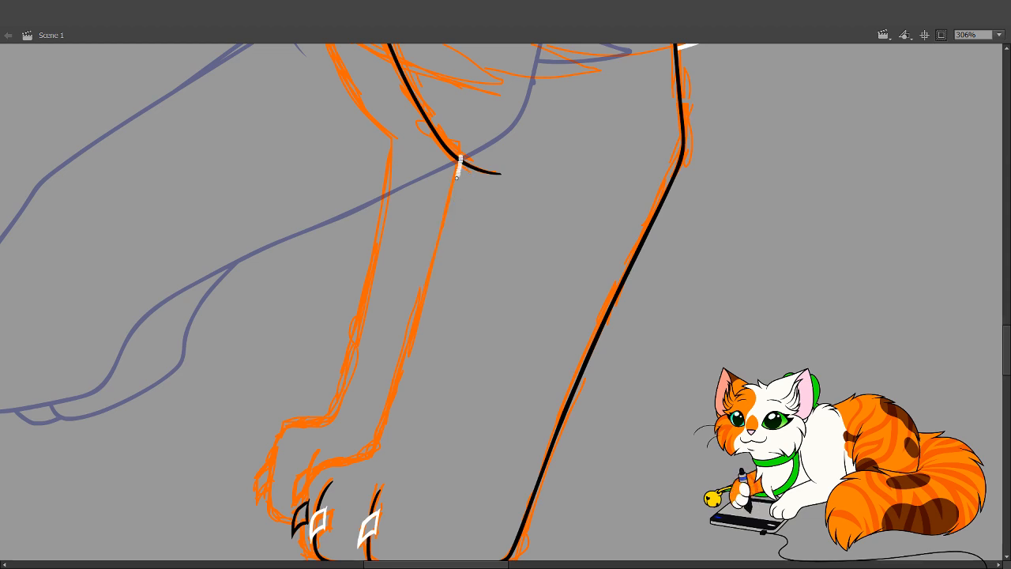
drag(457, 175, 435, 254)
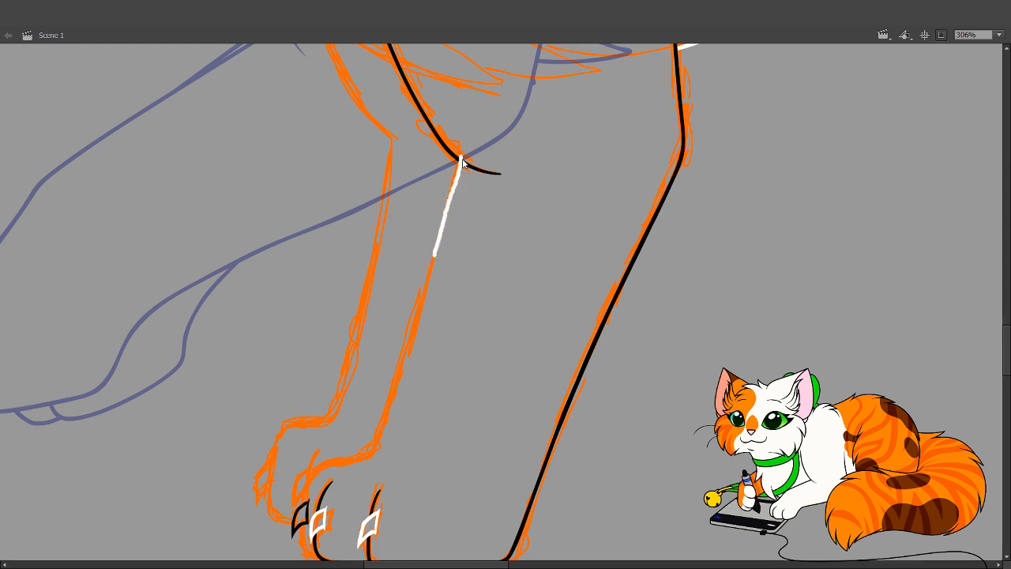
key(ctrl+z)
Draw the front edge of the near leg as one white line, from the upper leg curve down around the outermost toe
drag(459, 158, 384, 433)
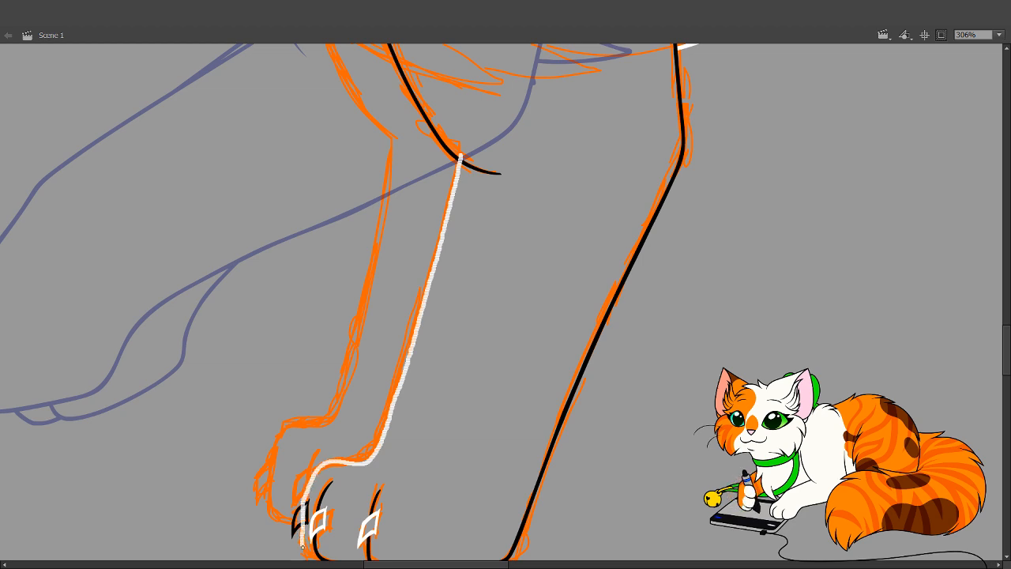
drag(353, 550, 353, 549)
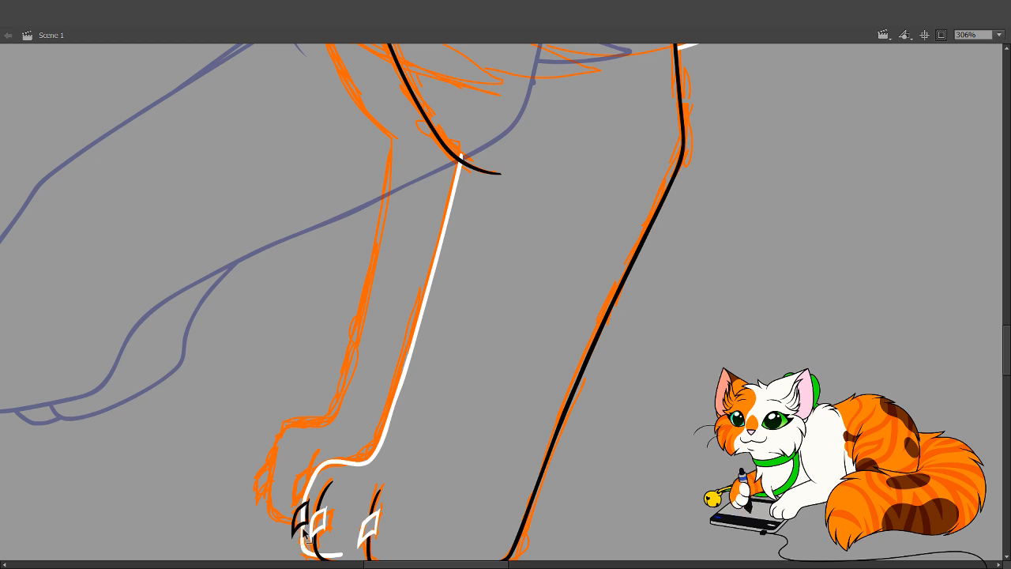
drag(454, 353, 442, 451)
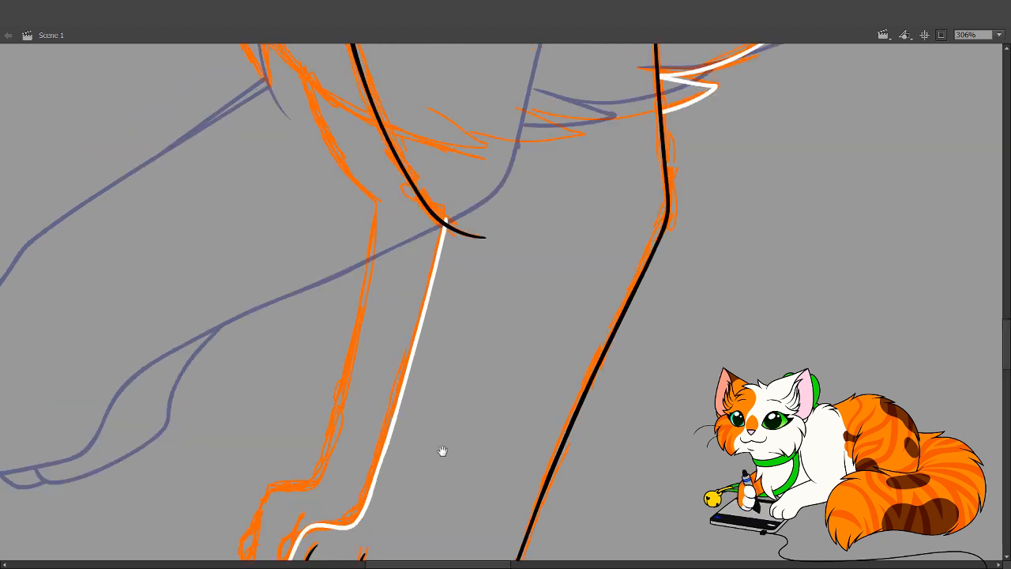
drag(403, 499, 458, 313)
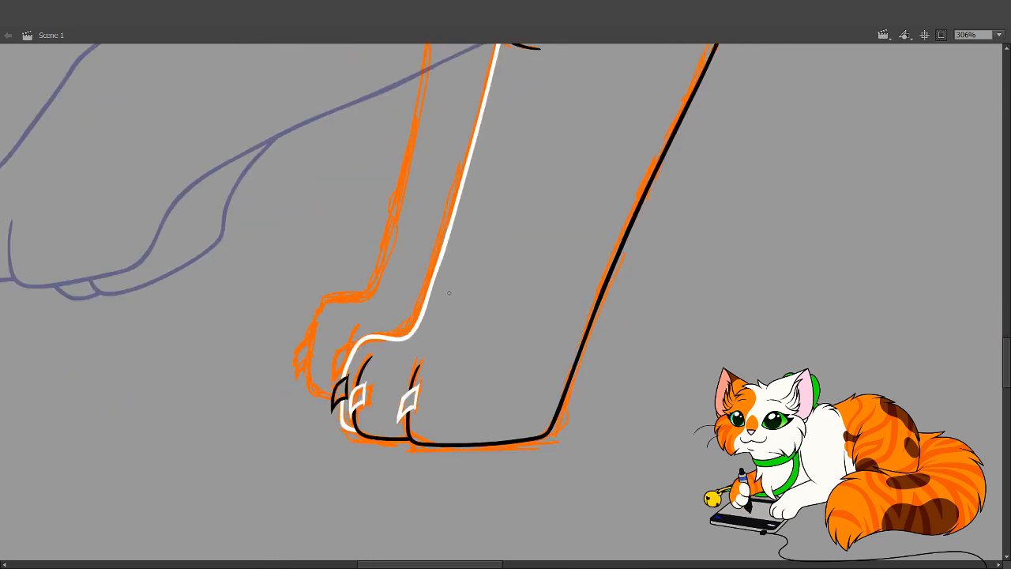
Reshape the white paw outline where it curves around the outermost toe below the black claw
drag(323, 308, 475, 447)
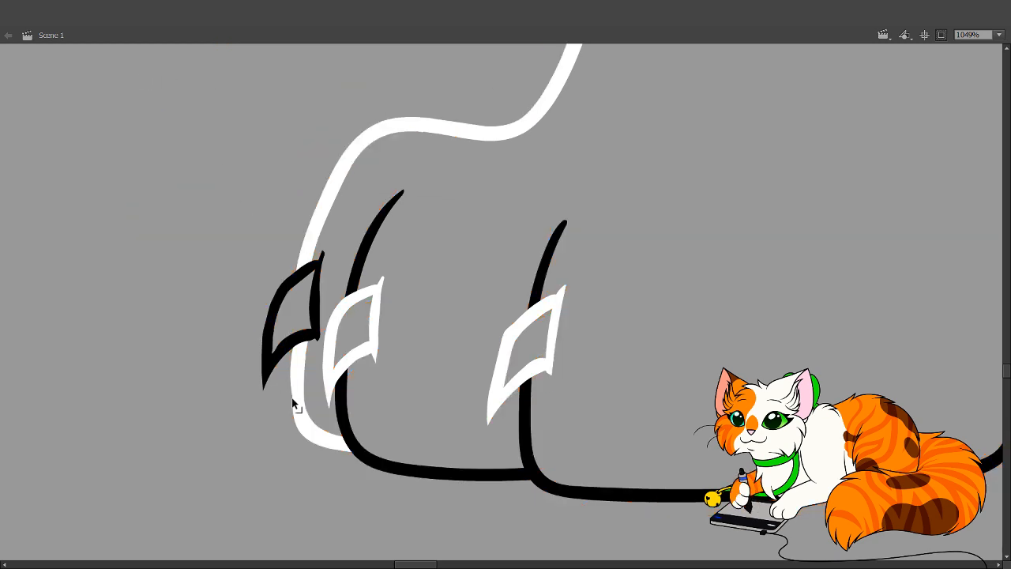
drag(293, 400, 293, 401)
key(b)
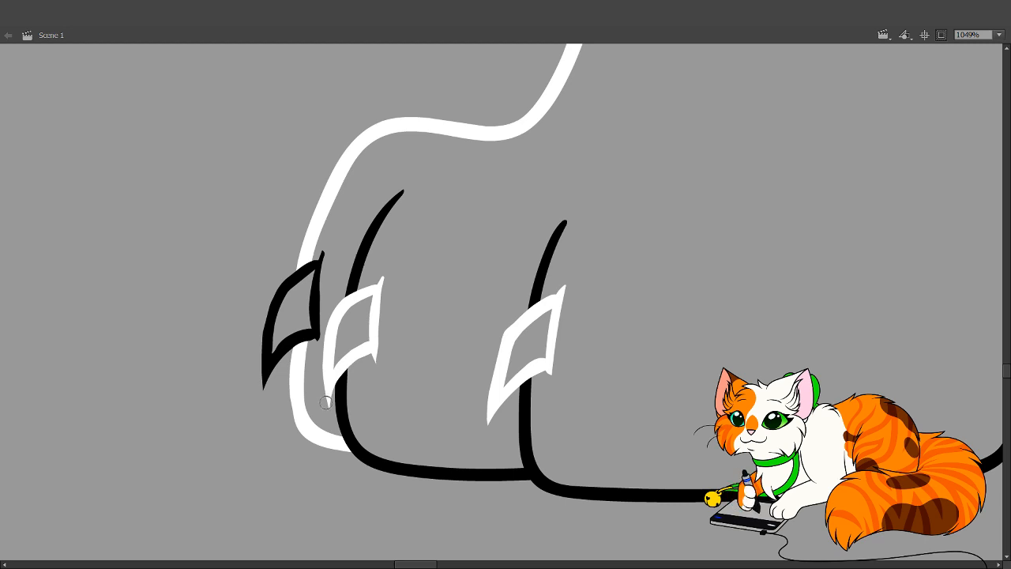
key(v)
mouse_move(301, 400)
mouse_down()
mouse_move(316, 396)
mouse_move(303, 369)
mouse_up()
key(b)
key(v)
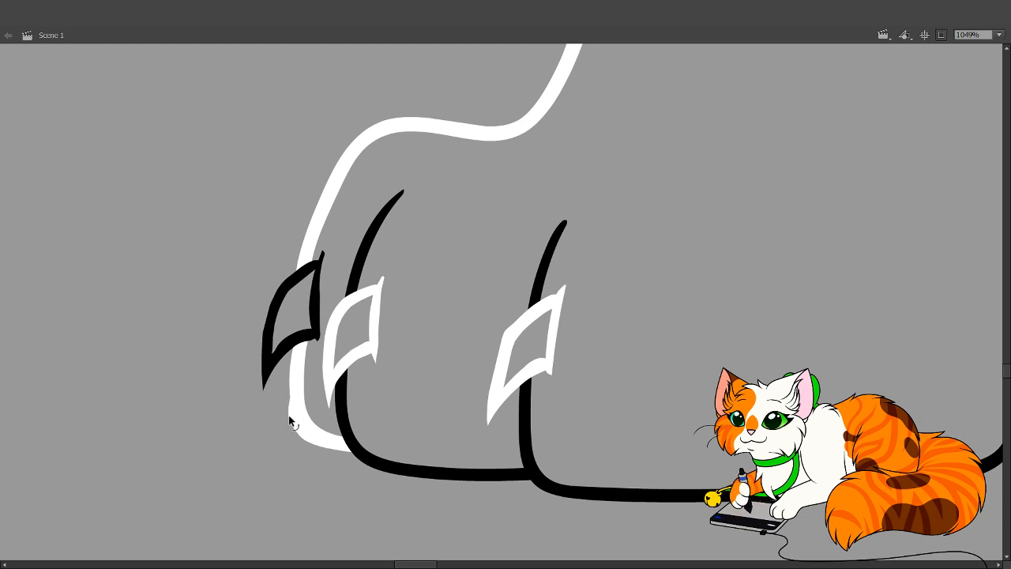
drag(293, 418, 290, 420)
key(b)
Try to reshape the rounded bend of the white outline on top of the near paw
key(space)
drag(382, 356, 293, 498)
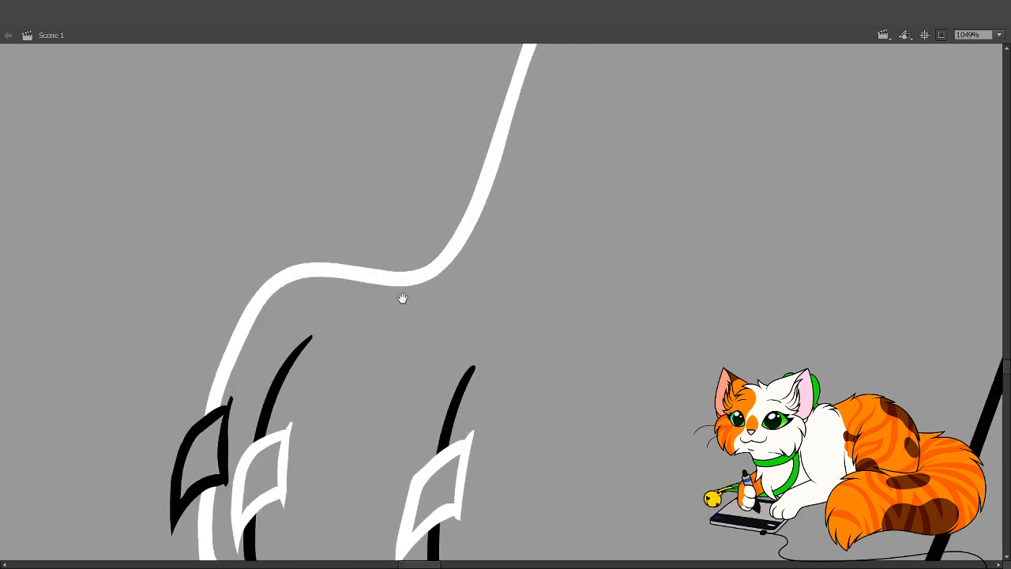
drag(384, 271, 337, 367)
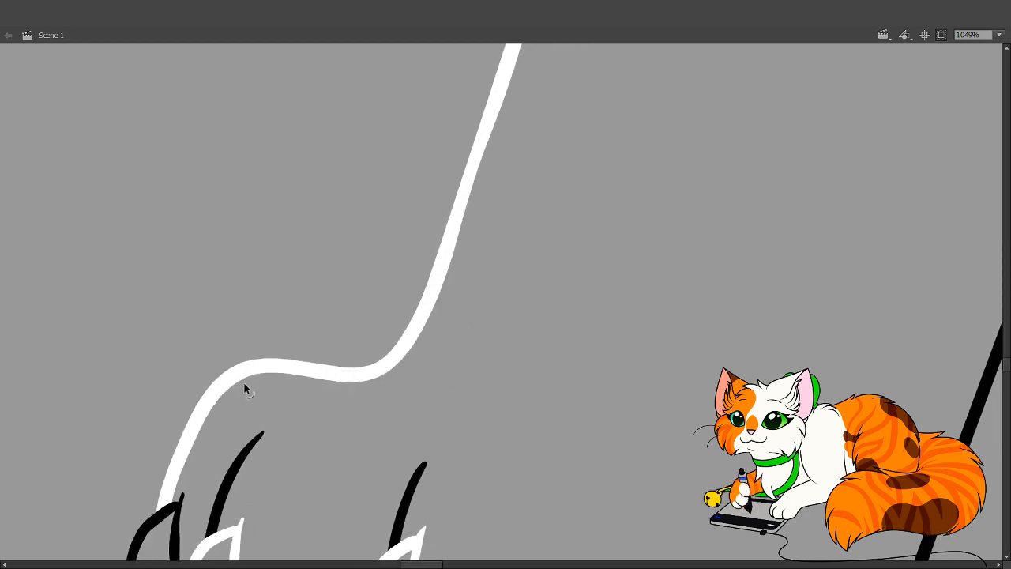
drag(227, 374, 232, 378)
key(ctrl+z)
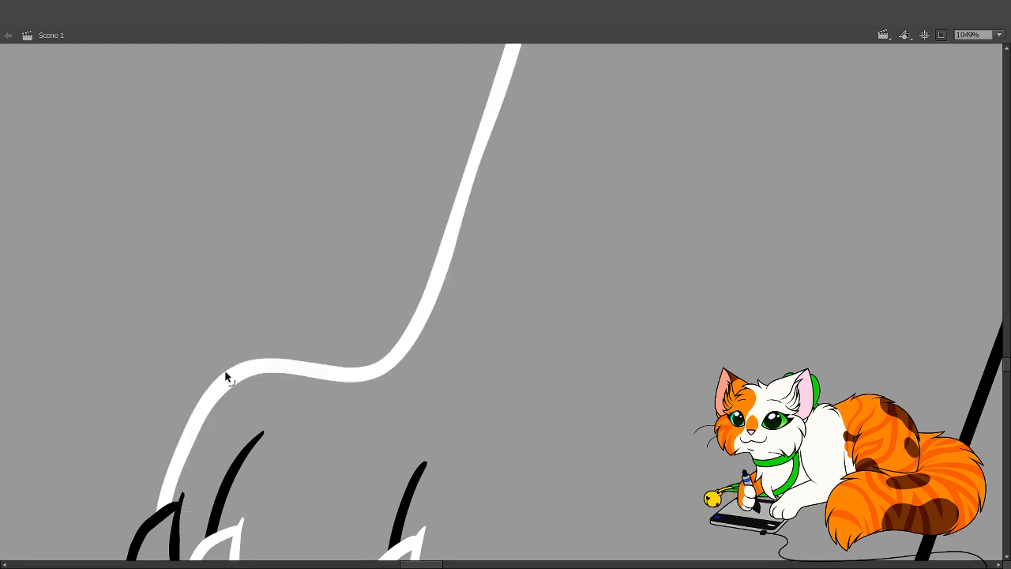
click(523, 284)
click(535, 281)
click(539, 275)
drag(540, 268, 481, 343)
Draw a white curve along the lower body sketch and trim its end where it meets the black upper leg line
drag(340, 297, 541, 447)
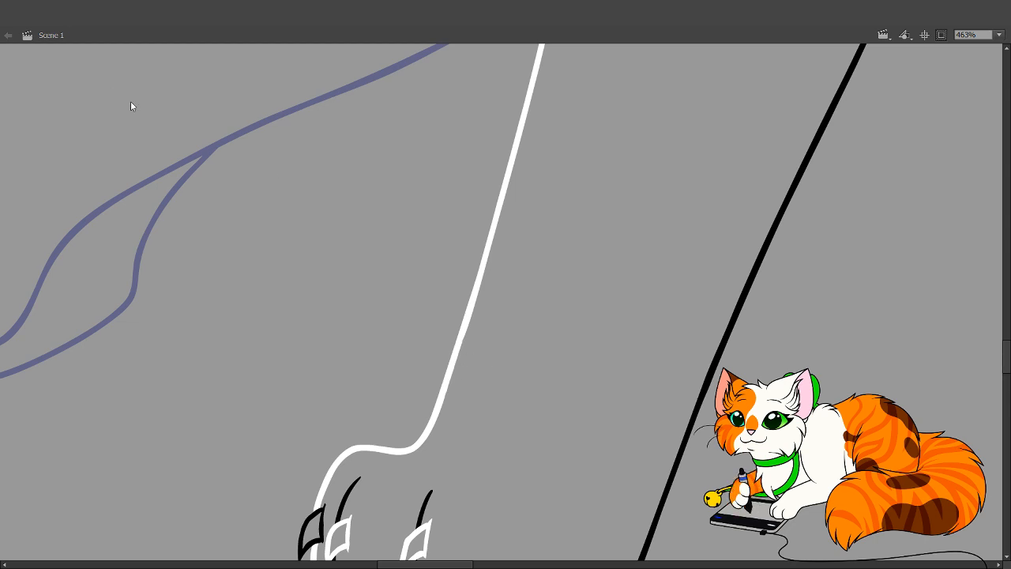
key(space)
drag(506, 343, 482, 473)
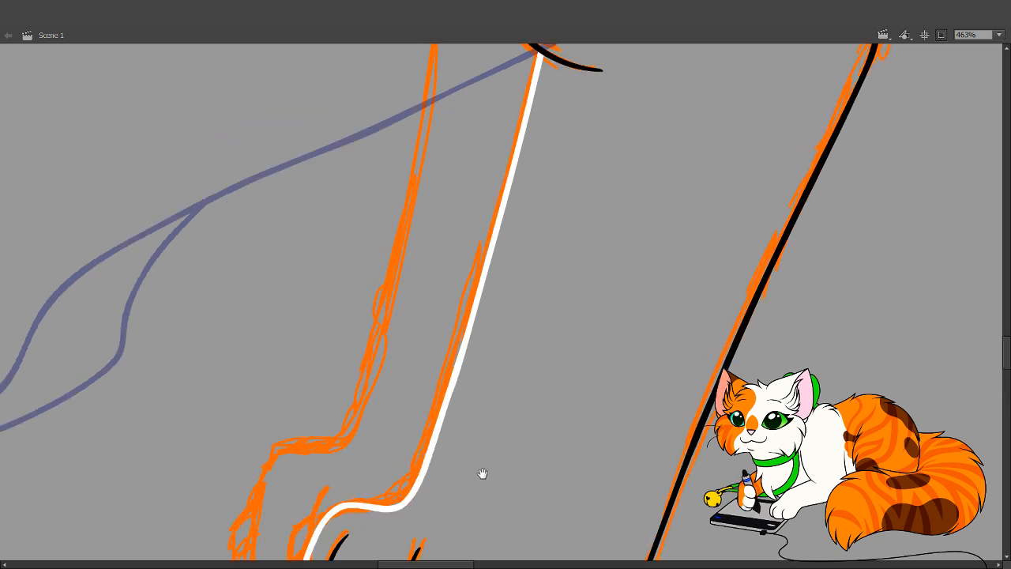
drag(521, 243, 453, 435)
drag(510, 276, 461, 432)
mouse_move(482, 355)
mouse_down()
mouse_move(435, 386)
mouse_move(485, 429)
mouse_up()
key(space)
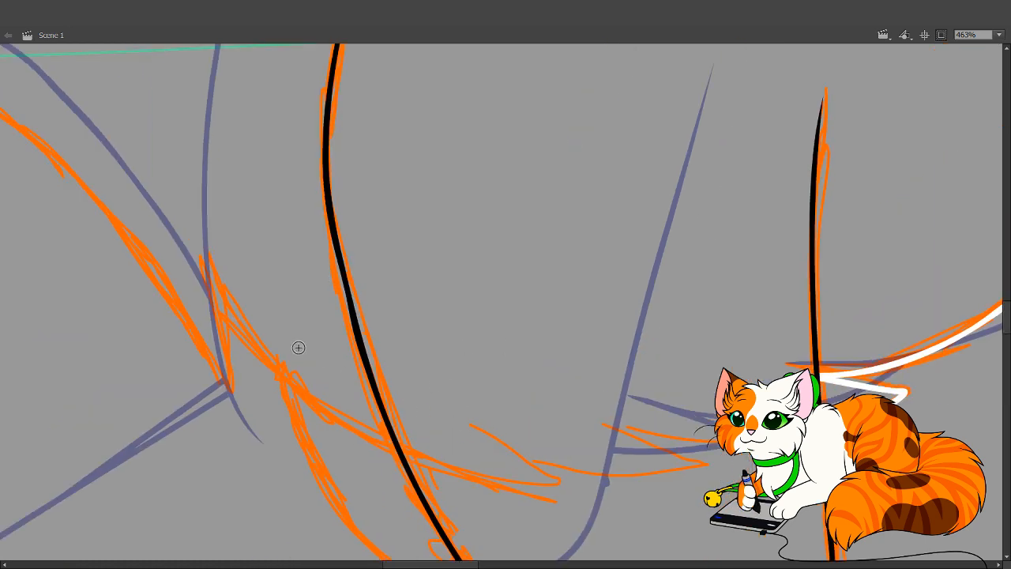
mouse_move(206, 255)
mouse_down()
mouse_move(223, 304)
mouse_move(356, 438)
mouse_move(514, 481)
mouse_up()
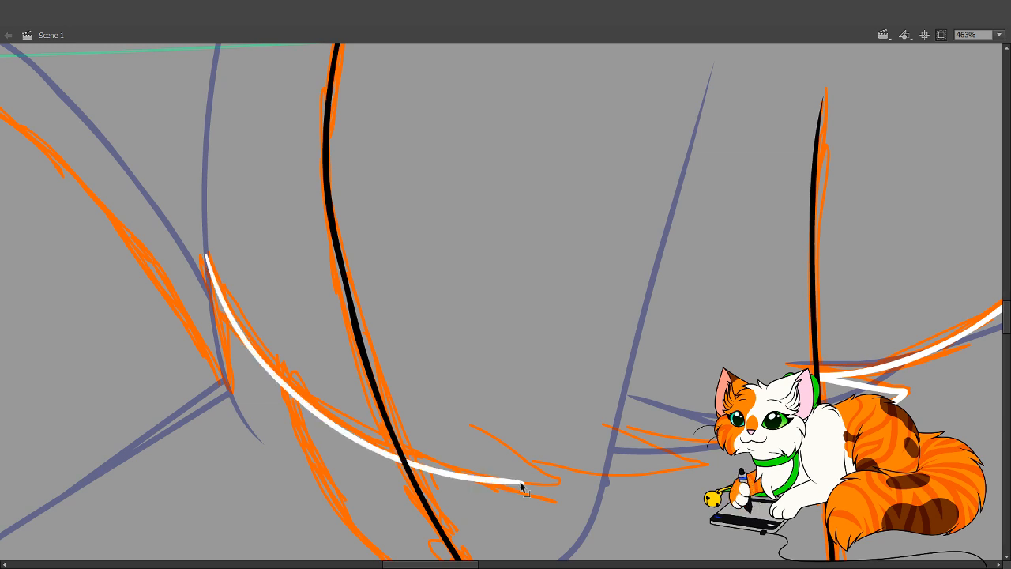
drag(264, 329, 547, 413)
drag(607, 487, 321, 165)
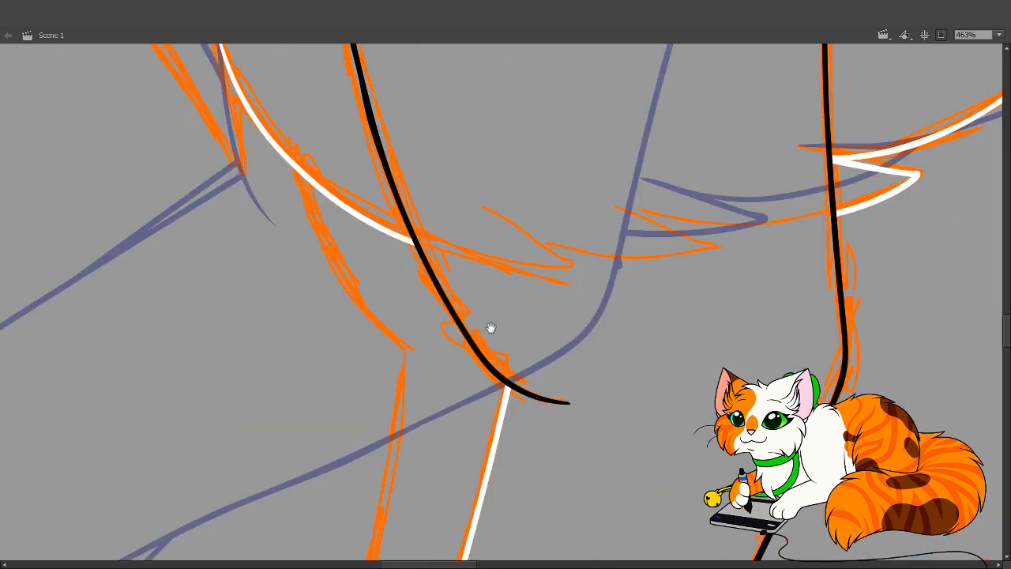
Draw the far leg's upper front edge as a white curve joining the white body line
drag(476, 347, 372, 402)
drag(434, 517, 431, 205)
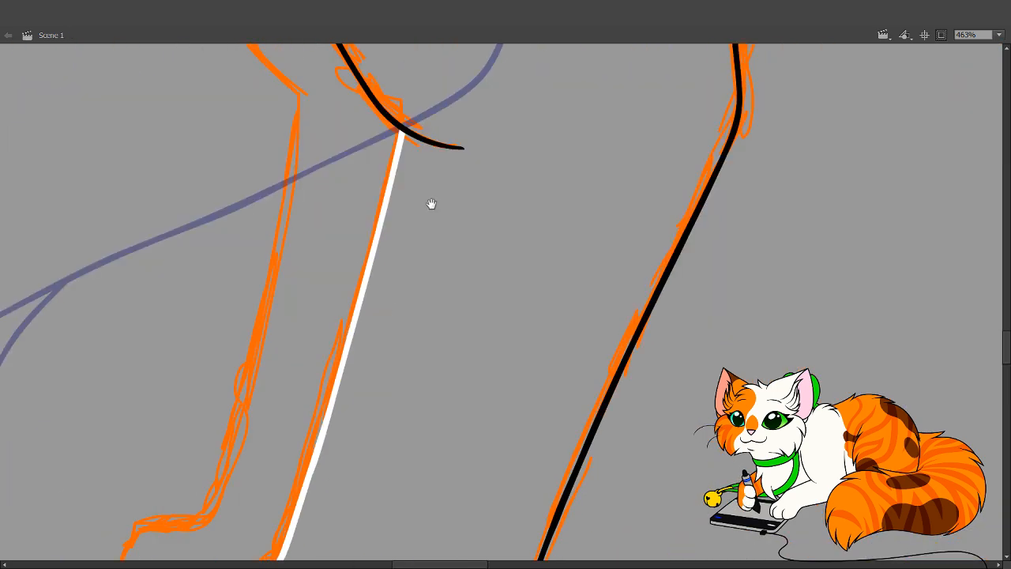
mouse_move(399, 418)
mouse_down()
mouse_move(427, 305)
mouse_move(417, 463)
mouse_up()
drag(433, 303, 409, 492)
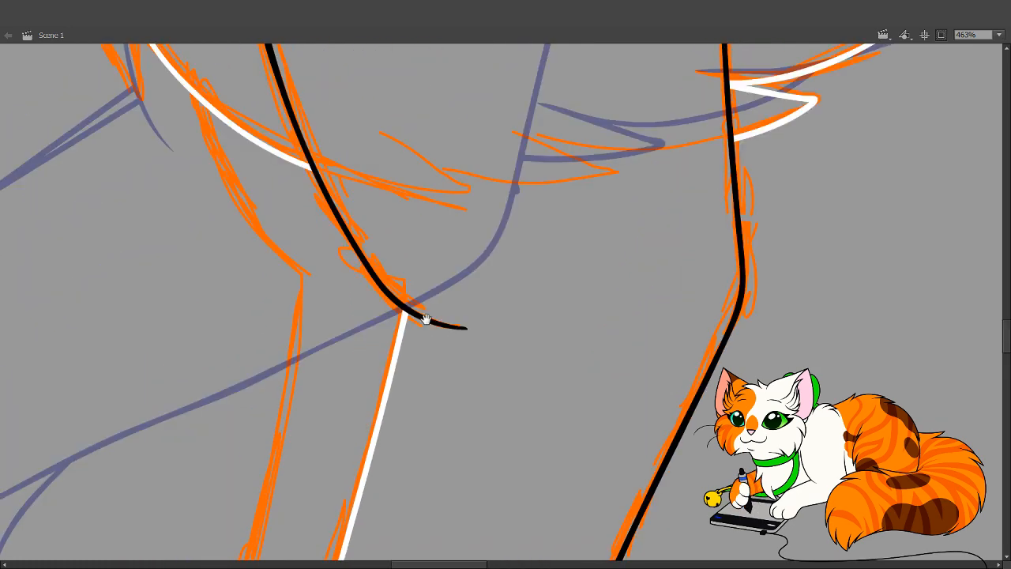
mouse_move(424, 321)
mouse_down()
mouse_move(443, 434)
mouse_move(384, 487)
mouse_move(395, 232)
mouse_move(413, 273)
mouse_move(424, 271)
mouse_move(406, 300)
mouse_move(421, 323)
mouse_move(409, 352)
mouse_move(415, 367)
mouse_up()
mouse_move(448, 425)
mouse_down()
mouse_move(399, 384)
mouse_move(322, 232)
mouse_up()
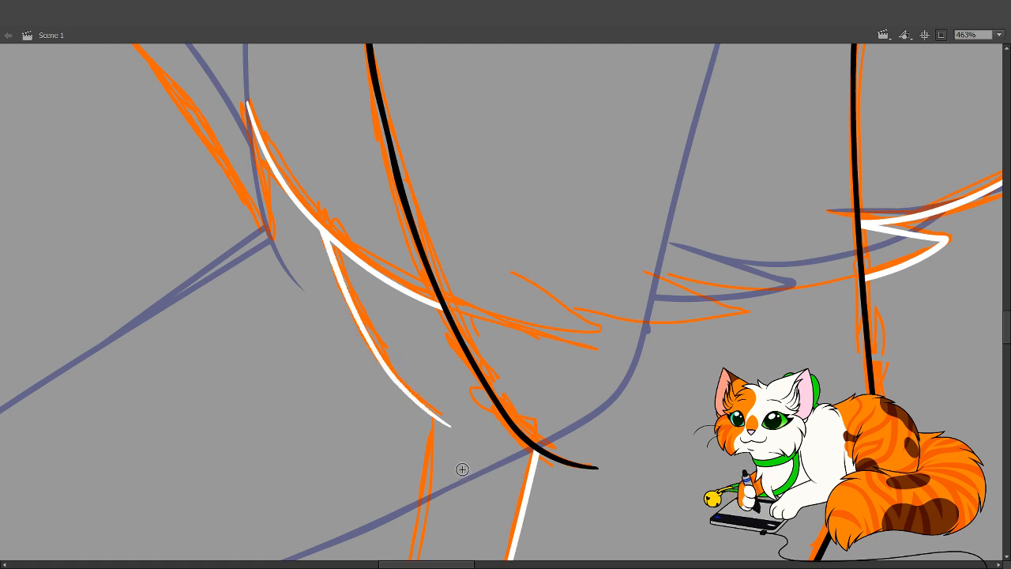
Draw a short white stroke along the inner edge of the claw sketch on the far paw's outer toe
drag(411, 492, 391, 165)
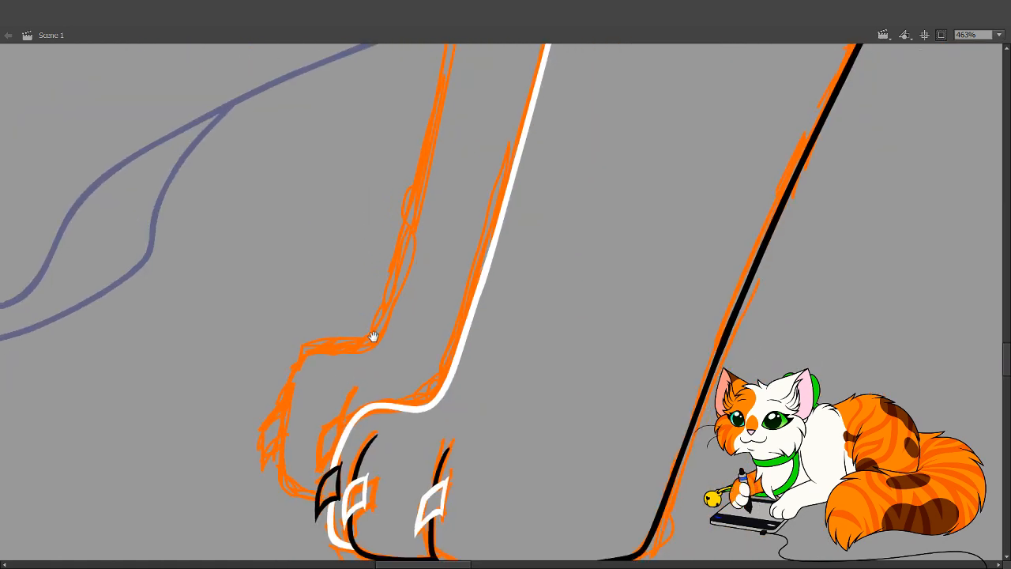
drag(379, 357, 404, 308)
key(z)
drag(281, 254, 569, 553)
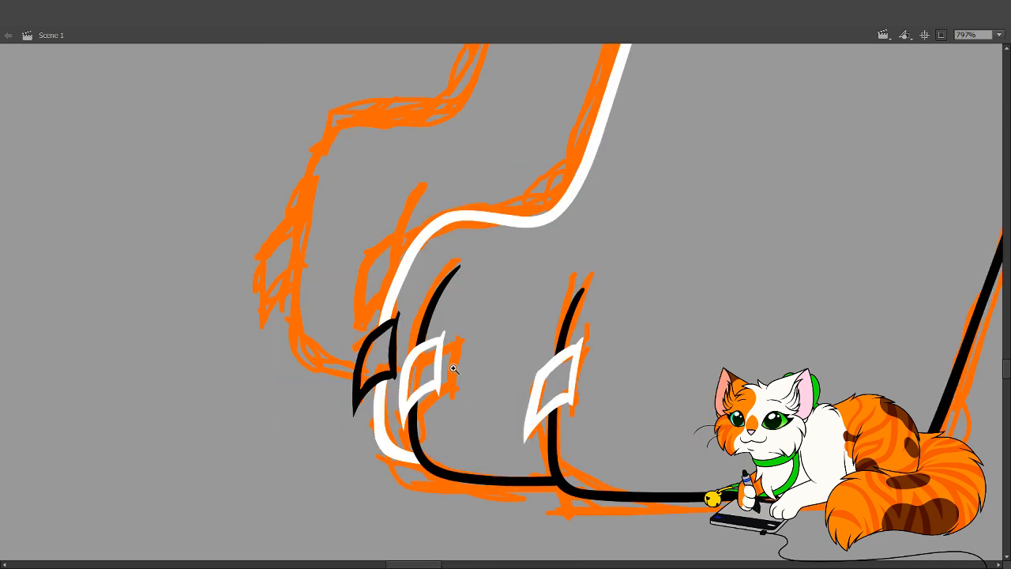
drag(415, 322, 424, 421)
drag(410, 341, 395, 411)
drag(485, 238, 390, 456)
drag(450, 290, 400, 479)
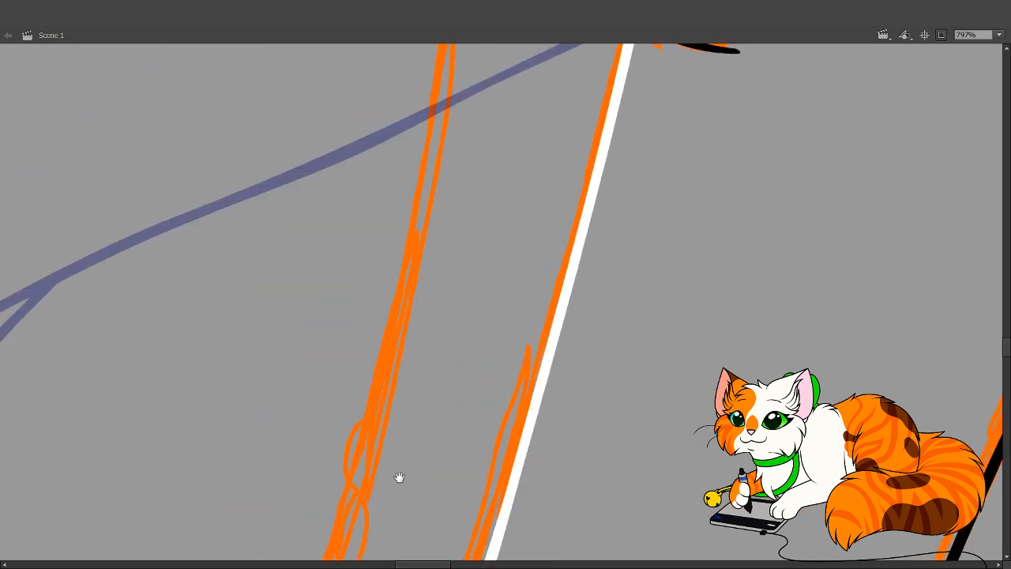
drag(435, 232, 392, 453)
mouse_move(427, 268)
mouse_down()
mouse_move(400, 440)
mouse_move(414, 227)
mouse_move(467, 46)
mouse_up()
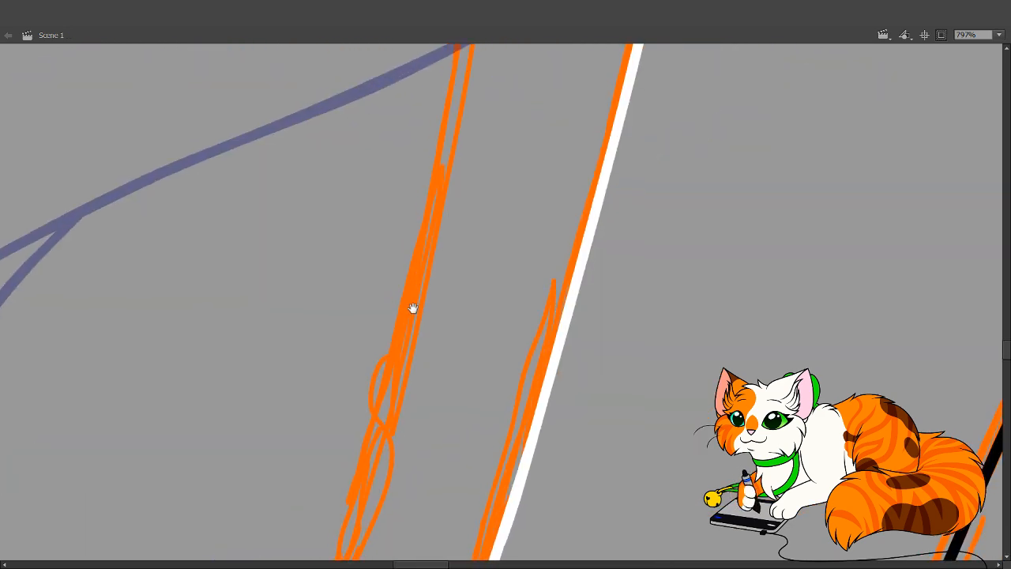
drag(412, 309, 501, 72)
drag(431, 499, 465, 303)
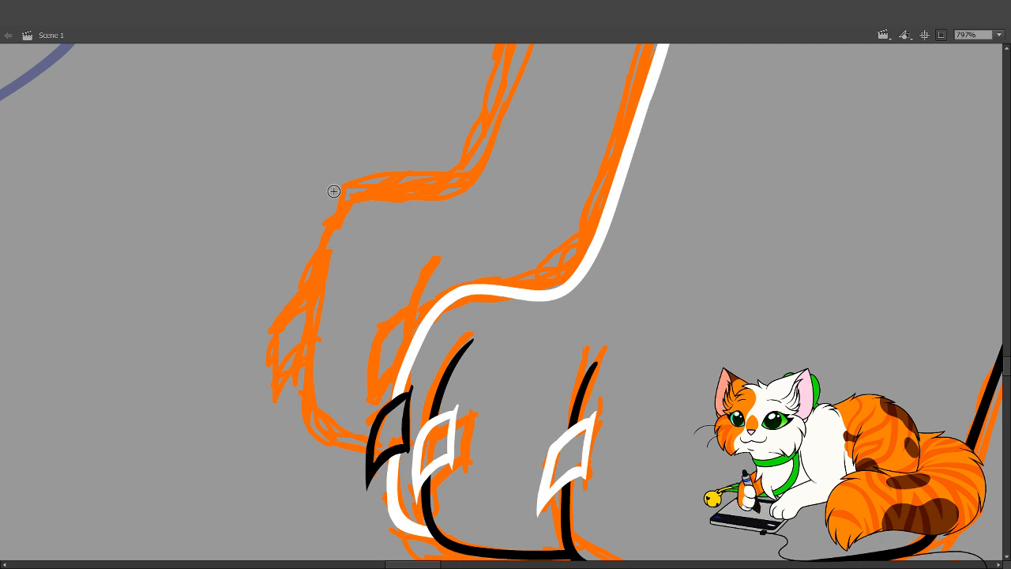
scroll(329, 316, up, 1)
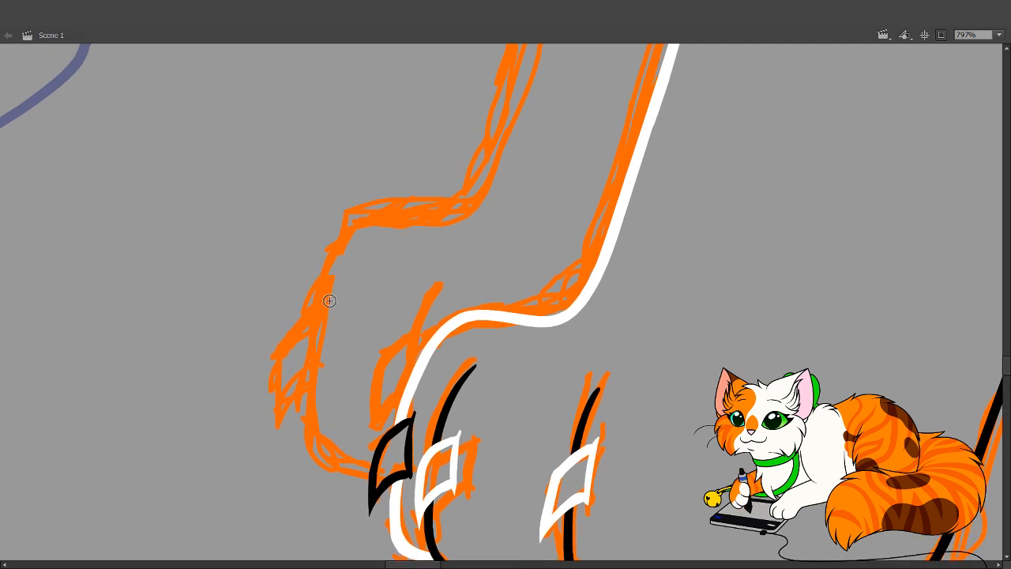
drag(329, 300, 313, 380)
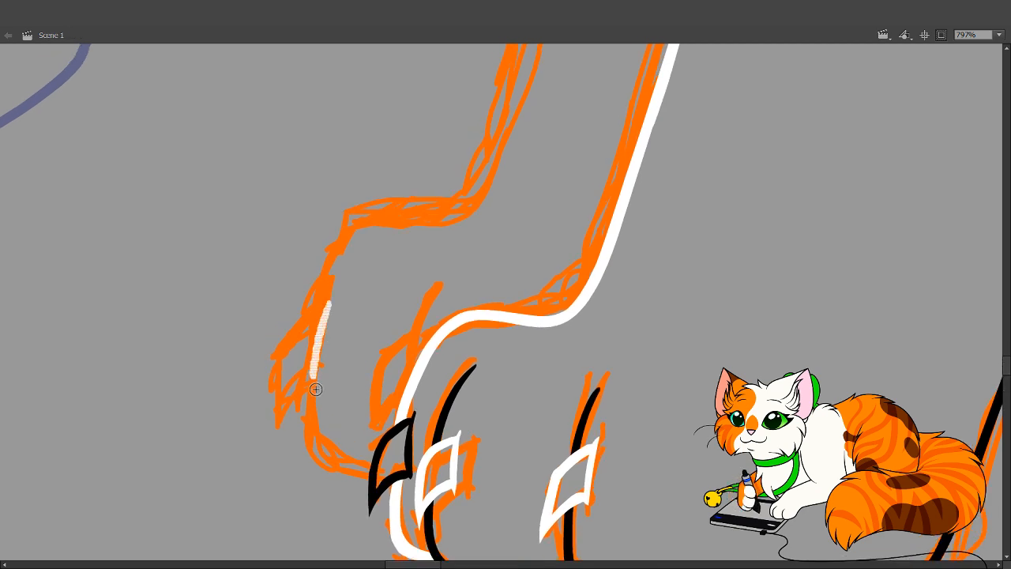
Bend the short white stroke on the far paw's outer claw into a slight curve following the sketch
key(v)
click(329, 322)
click(401, 243)
click(321, 338)
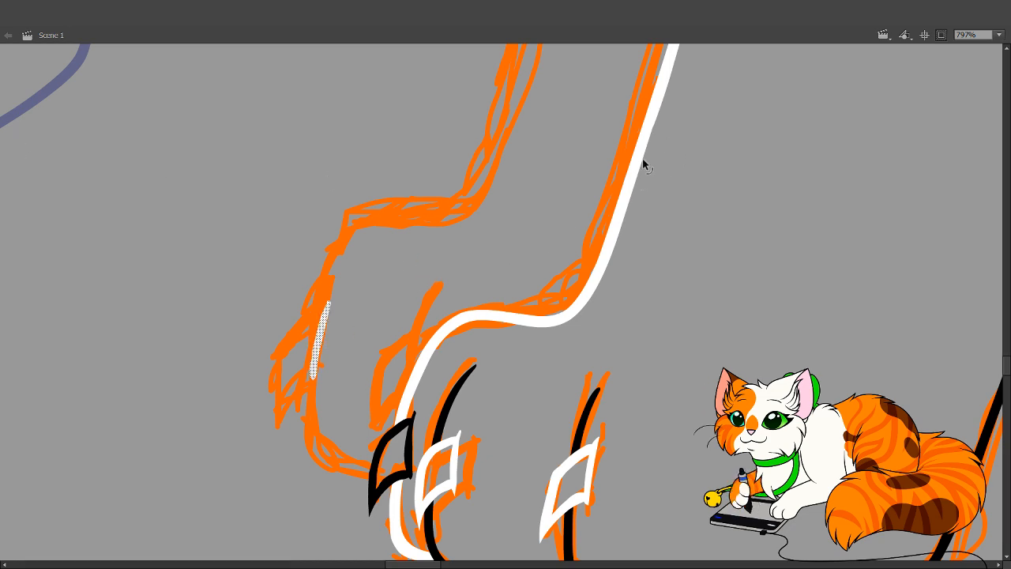
click(432, 281)
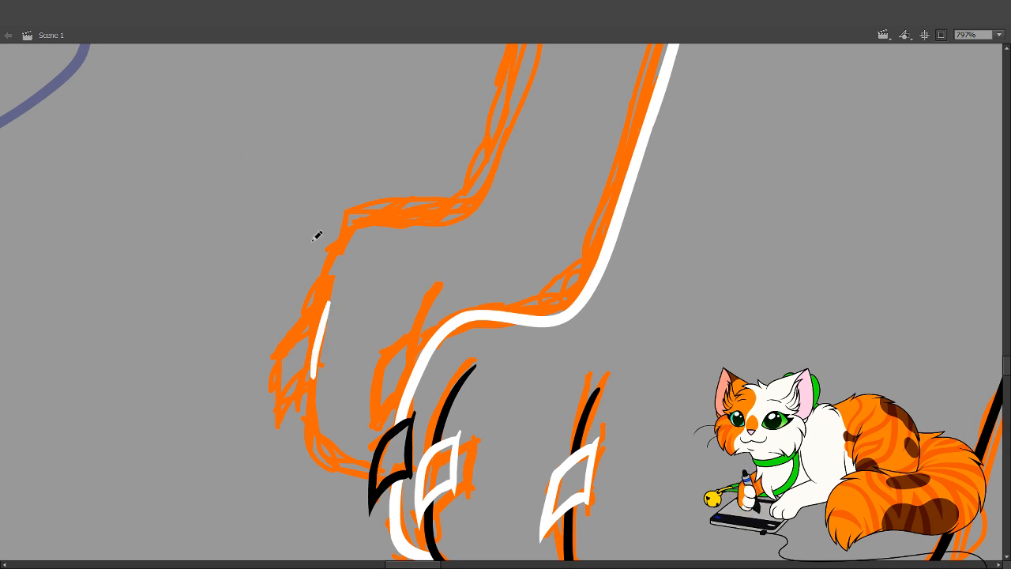
Complete the white outline of the far paw's outer claw with a curved front edge, pointed tip and lower edge
mouse_move(332, 300)
mouse_down()
mouse_move(361, 266)
mouse_move(350, 292)
mouse_up()
key(ctrl+z)
key(ctrl+z)
key(y)
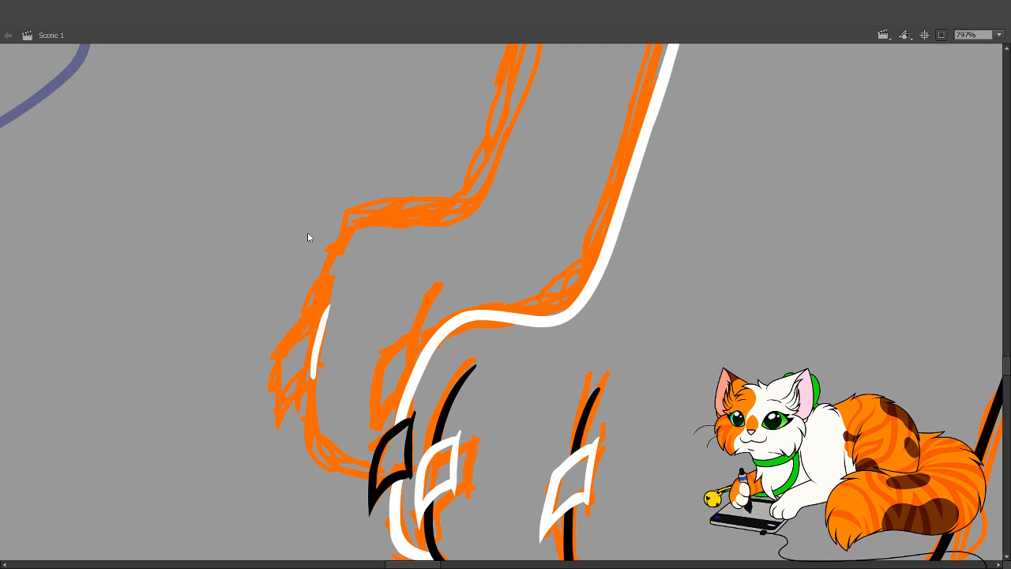
mouse_move(324, 316)
mouse_down()
mouse_move(286, 341)
mouse_move(282, 400)
mouse_up()
key(ctrl+z)
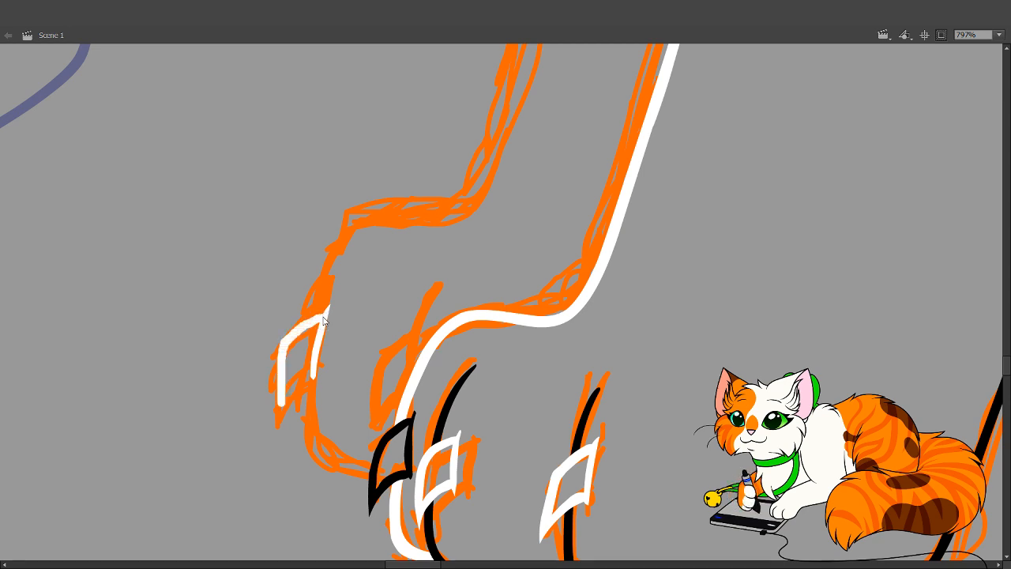
key(ctrl+z)
mouse_move(324, 316)
mouse_down()
mouse_move(291, 343)
mouse_move(284, 394)
mouse_move(313, 377)
mouse_up()
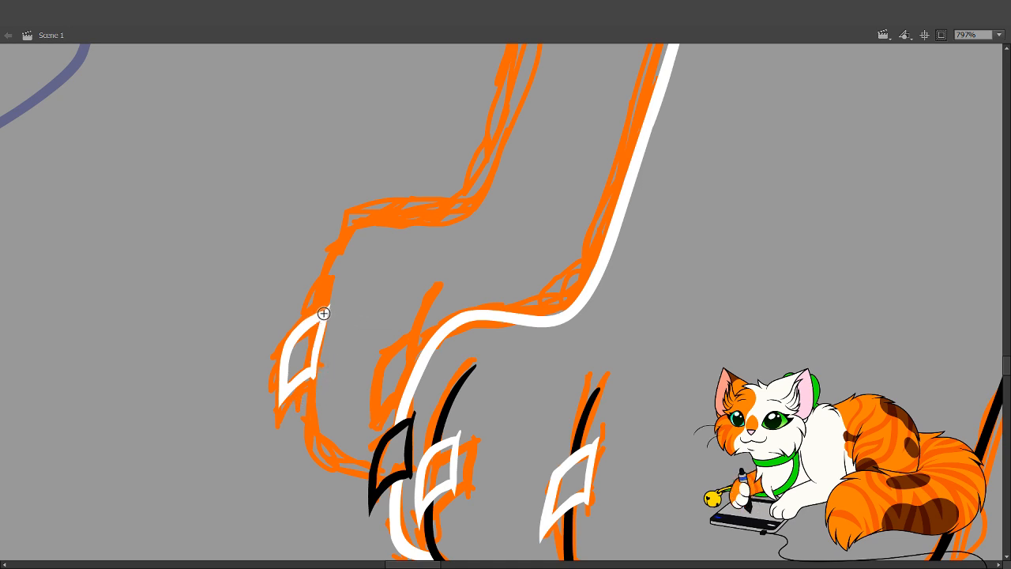
Trace the claw on the far paw's inner toe as a closed black outline beside the white paw line
drag(404, 362, 383, 349)
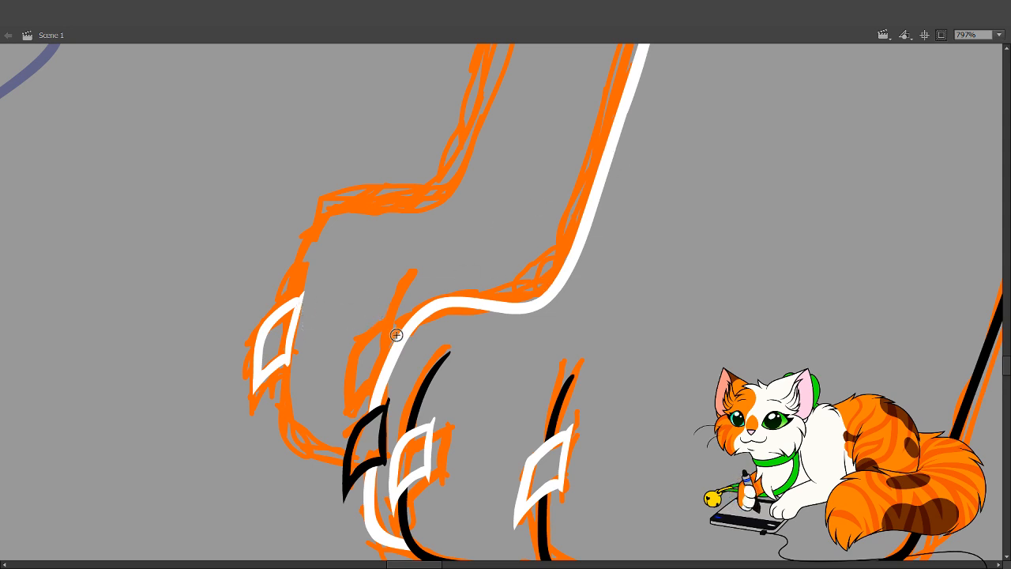
drag(392, 318, 387, 368)
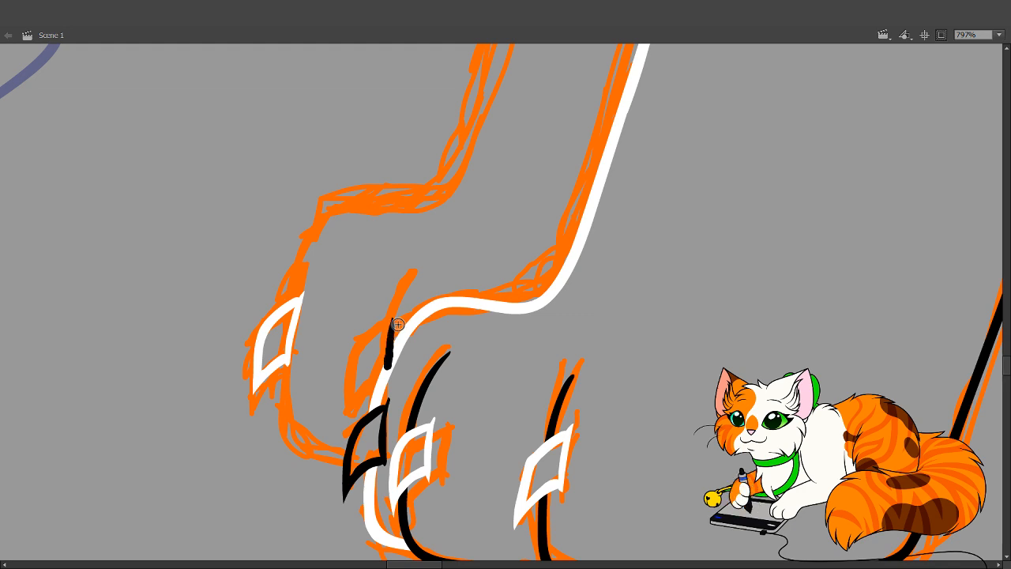
drag(394, 316, 385, 369)
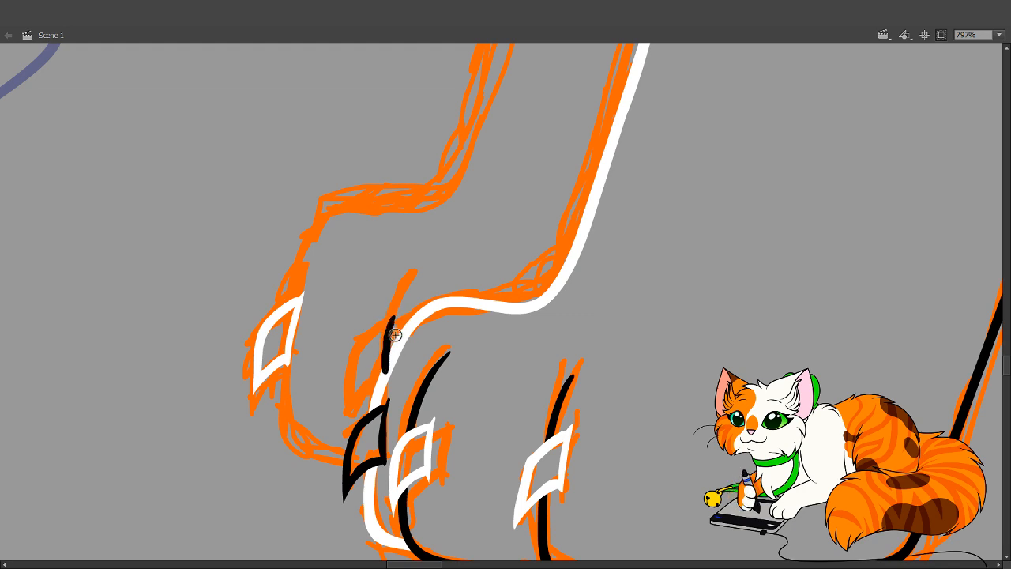
mouse_move(392, 319)
mouse_down()
mouse_move(353, 362)
mouse_move(353, 402)
mouse_move(389, 367)
mouse_up()
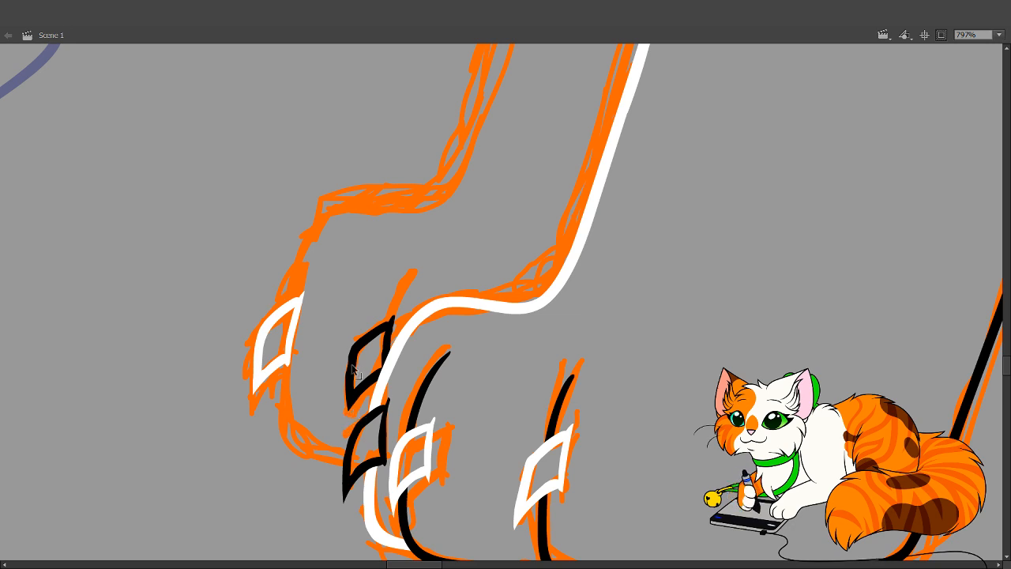
drag(342, 367, 345, 304)
key(ctrl+z)
Draw a tapered white toe line above the far paw's black claw and delete its portion overlapping the claw and paw outline
drag(442, 281, 431, 292)
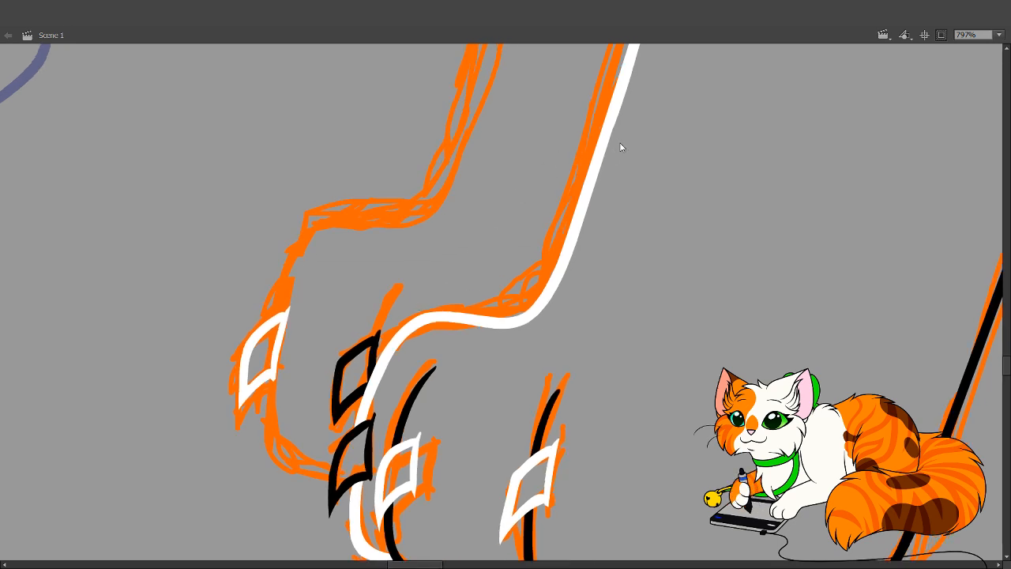
mouse_move(401, 281)
mouse_down()
mouse_move(364, 348)
mouse_move(358, 428)
mouse_up()
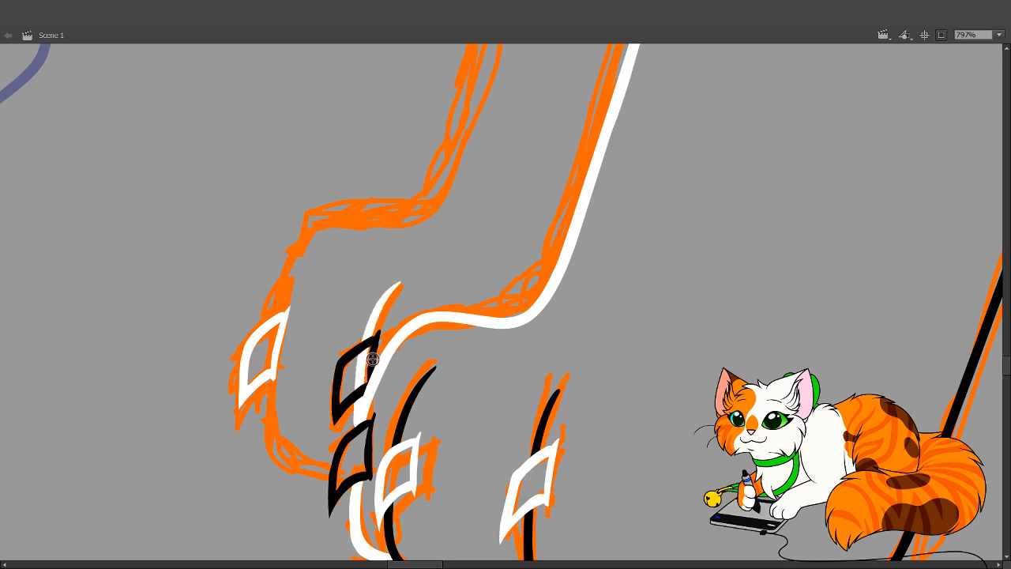
ctrl+click(362, 376)
key(Delete)
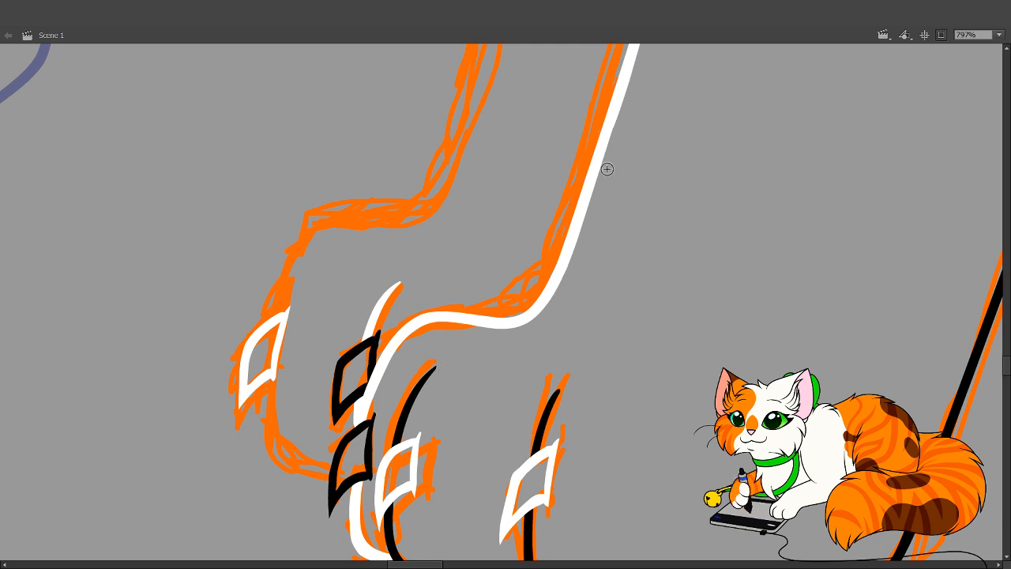
alt+click(532, 203)
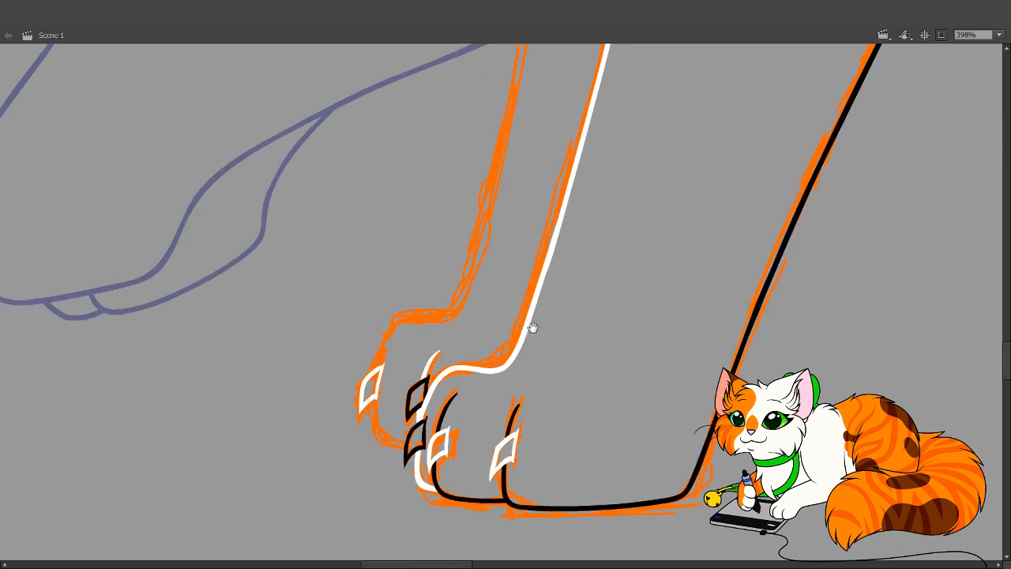
drag(533, 327, 435, 398)
alt+click(454, 282)
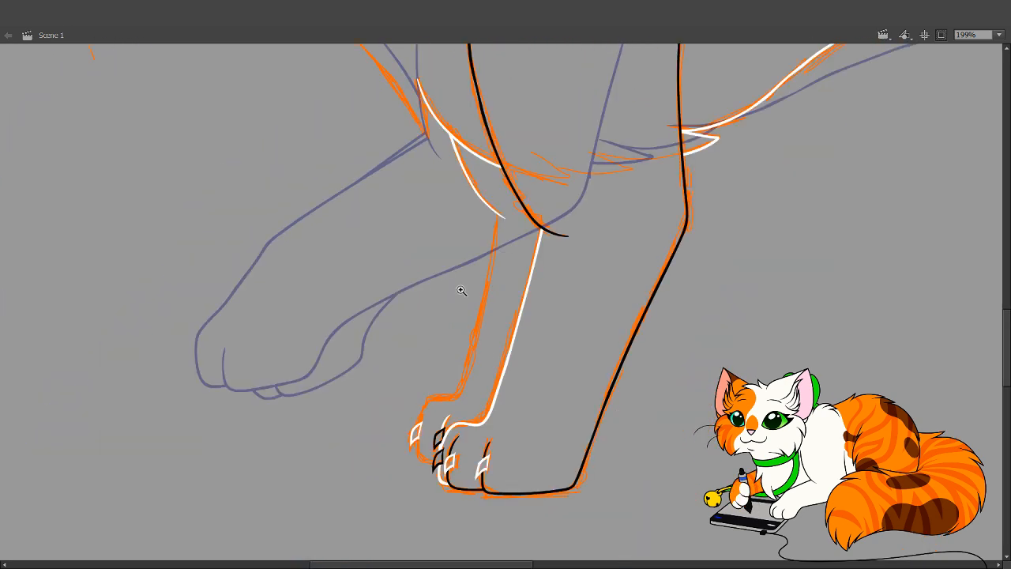
drag(401, 212, 679, 523)
drag(548, 343, 537, 398)
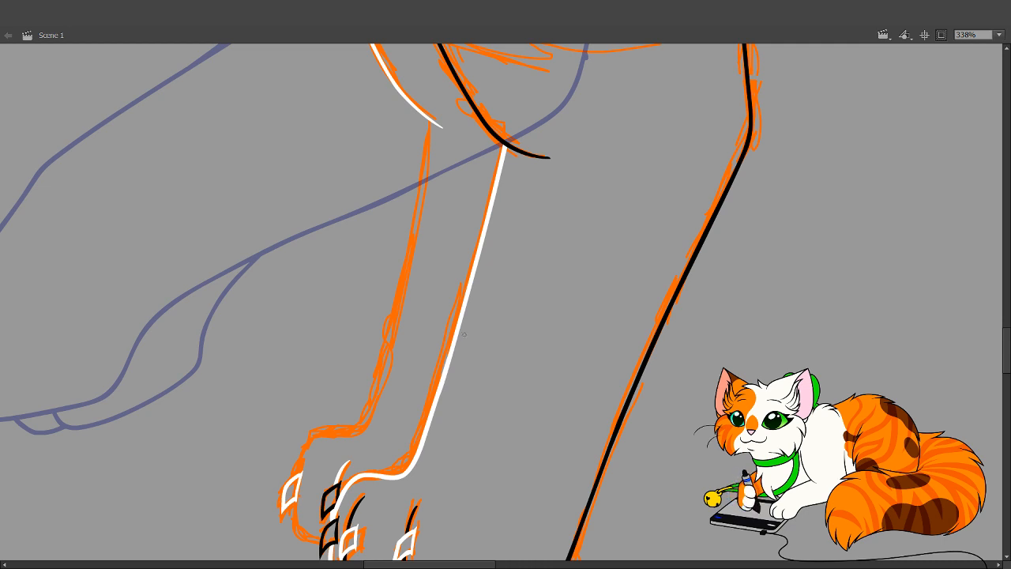
mouse_move(483, 273)
mouse_down()
mouse_move(435, 350)
mouse_move(444, 266)
mouse_move(468, 247)
mouse_move(520, 291)
mouse_move(533, 246)
mouse_move(479, 390)
mouse_up()
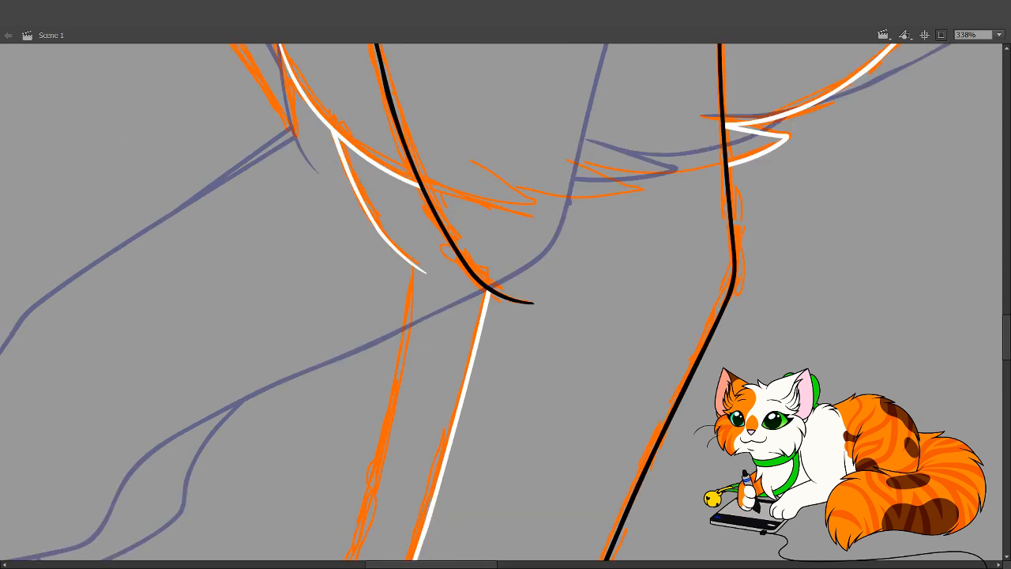
drag(996, 299, 640, 211)
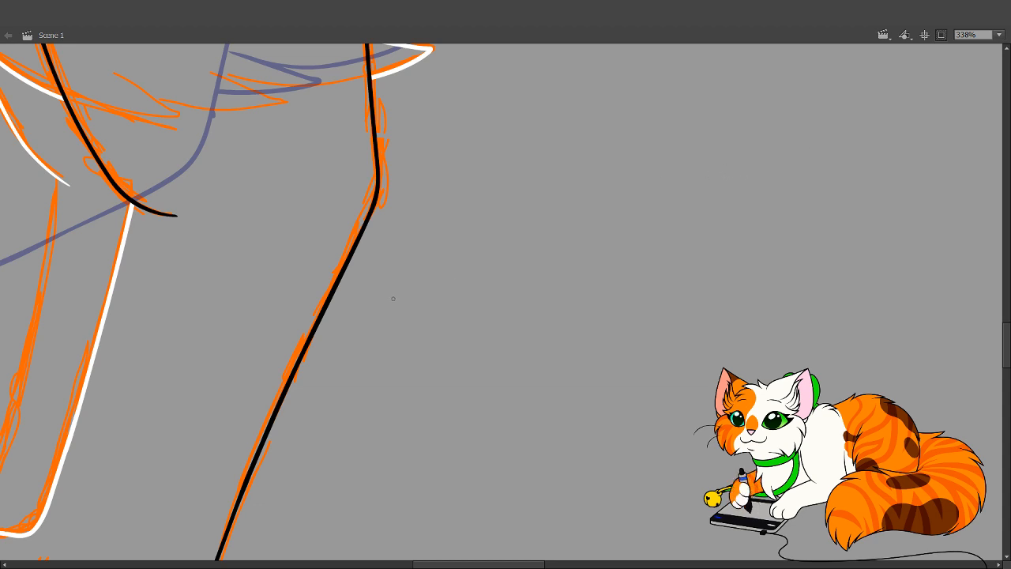
mouse_move(392, 299)
mouse_down()
mouse_move(478, 355)
mouse_move(679, 183)
mouse_up()
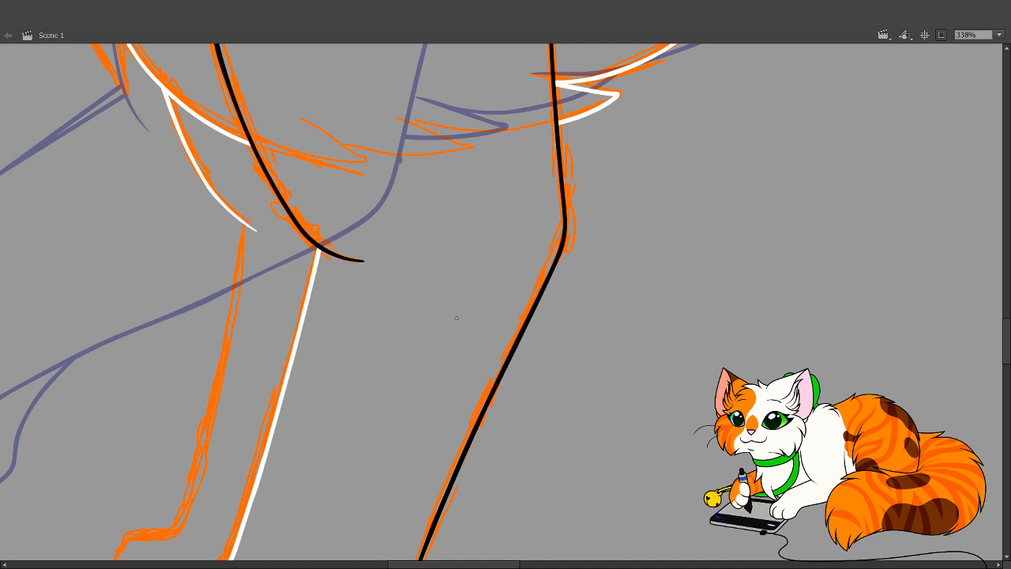
Draw a black test line across the far leg's white edge and delete the segment beyond the crossing
drag(455, 318, 485, 333)
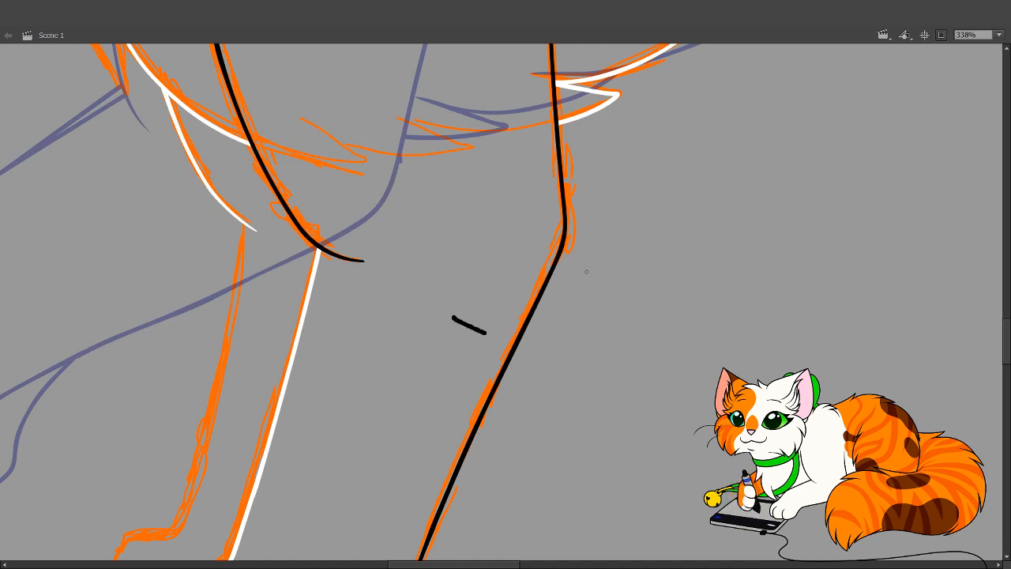
key(ctrl+z)
mouse_move(255, 322)
mouse_down()
mouse_move(356, 331)
mouse_move(382, 344)
mouse_up()
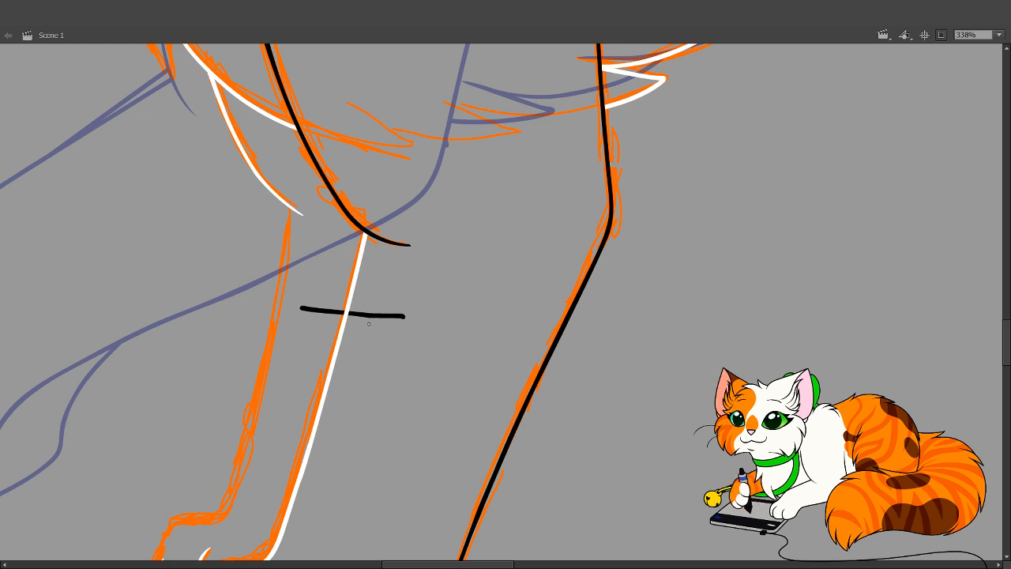
drag(417, 360, 492, 306)
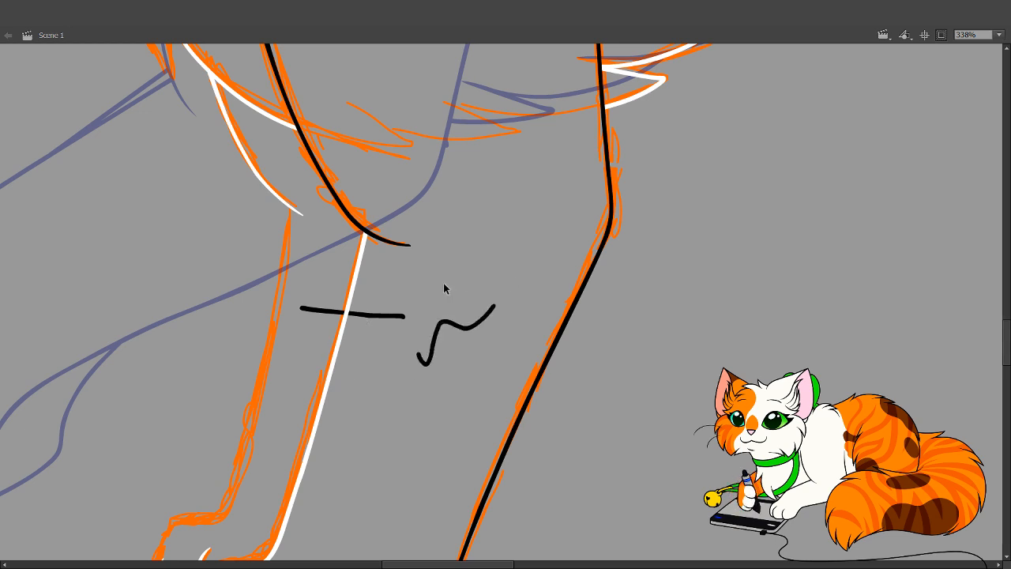
key(ctrl+z)
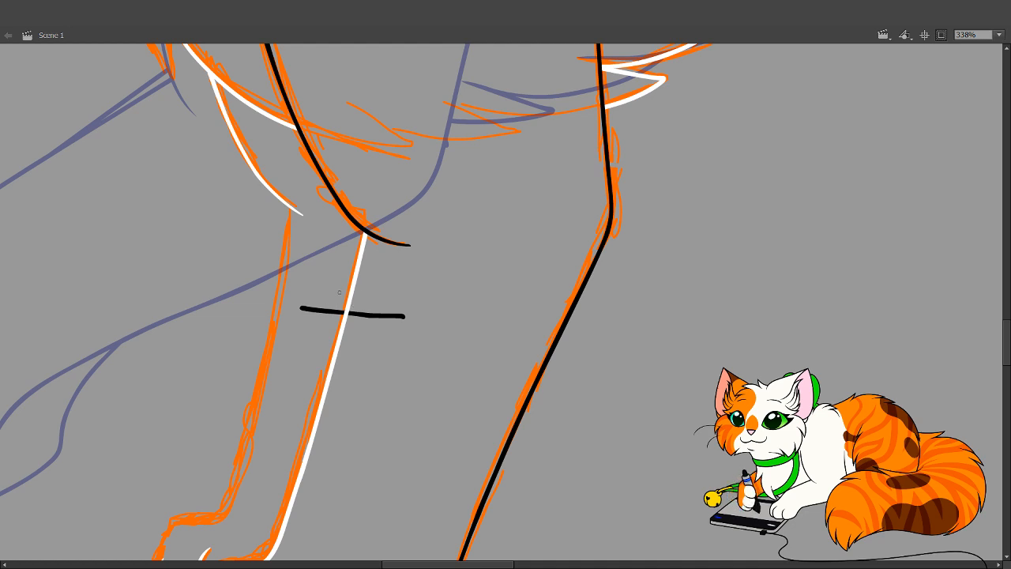
click(380, 317)
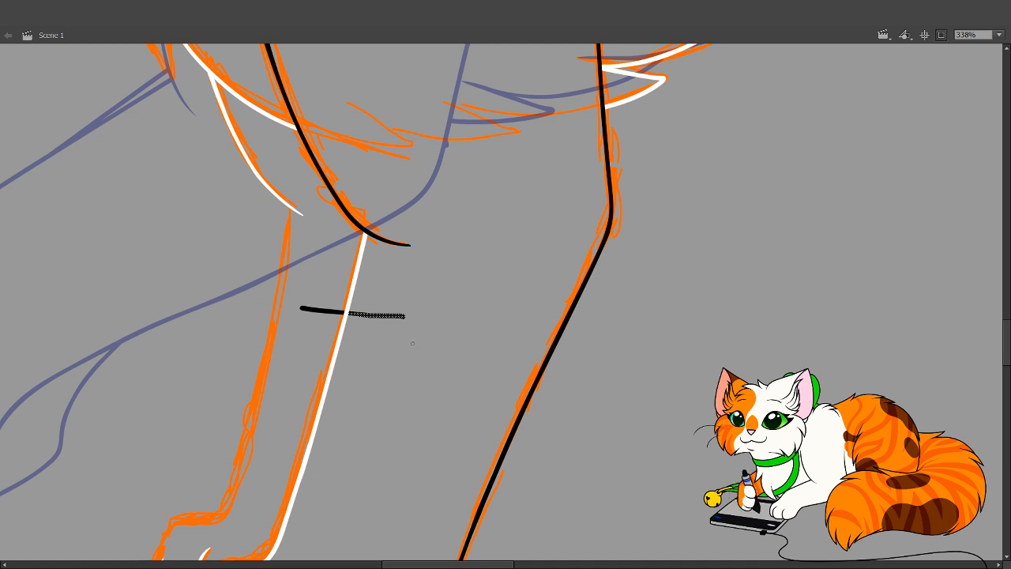
key(Delete)
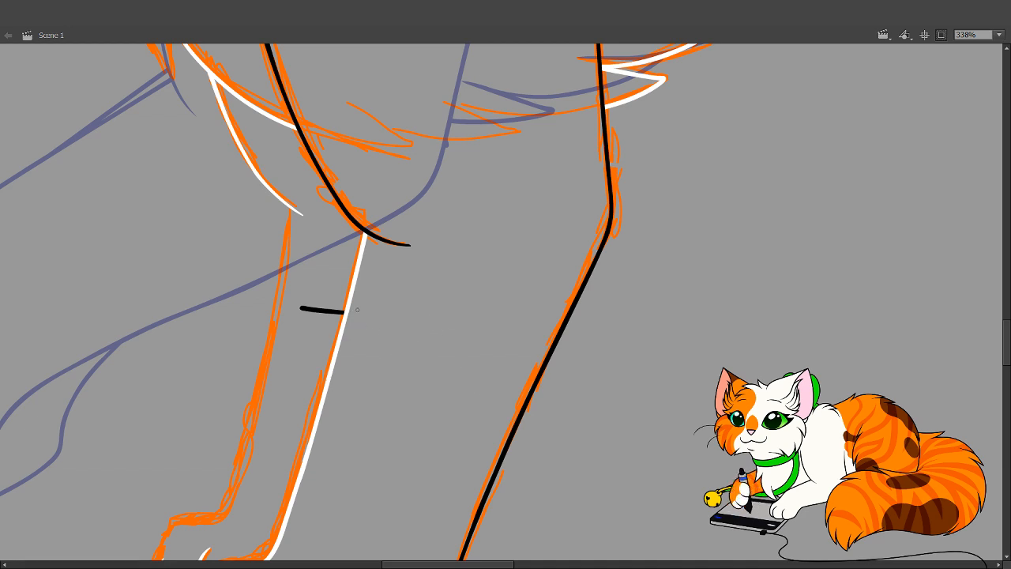
Try a round black dab and another black test line across the far leg's white edge, and undo them
drag(369, 316, 379, 315)
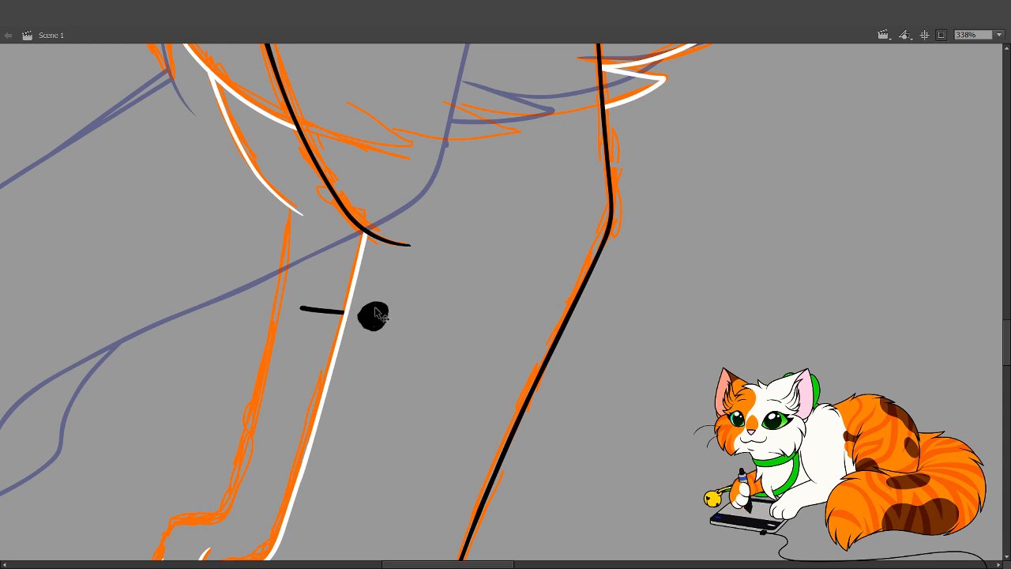
key(ctrl+z)
key(v)
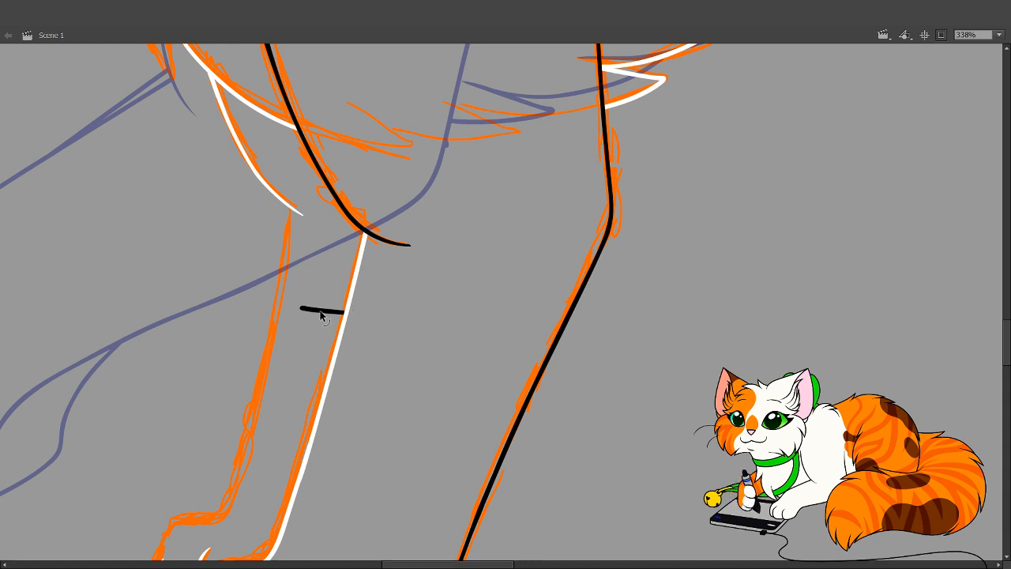
key(b)
key(v)
key(ctrl+z)
drag(316, 286, 412, 301)
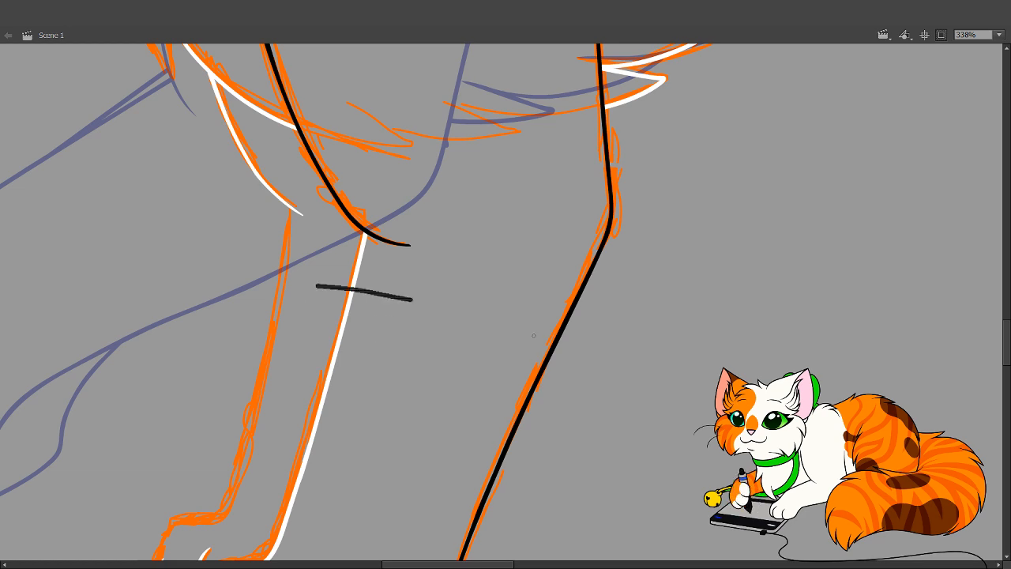
key(ctrl+z)
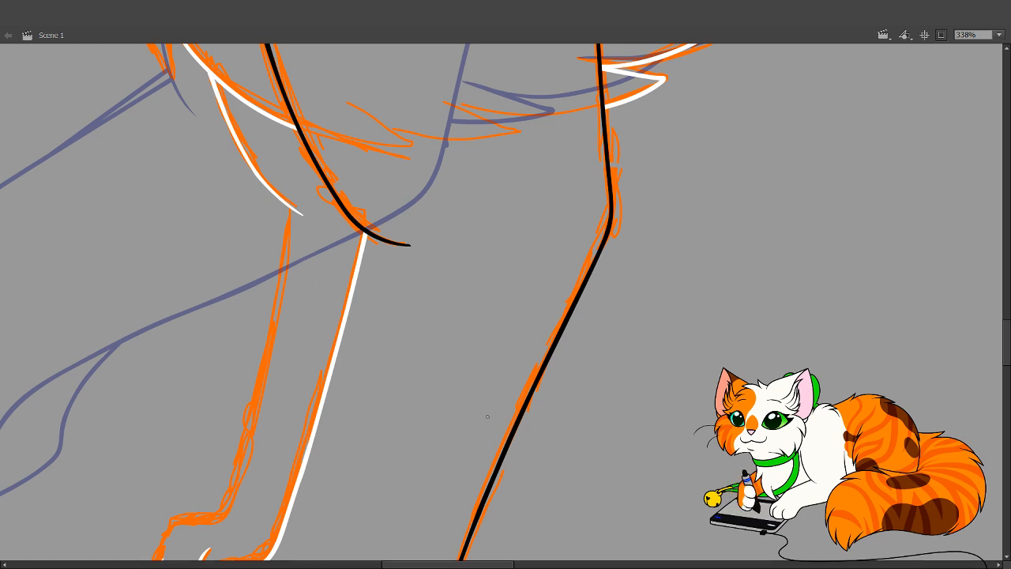
Draw a black line across the near leg's rear edge and delete it together with the connected black leg outline
drag(435, 440, 474, 287)
drag(557, 379, 339, 449)
drag(562, 180, 386, 435)
mouse_move(428, 309)
mouse_down()
mouse_move(561, 176)
mouse_move(449, 250)
mouse_move(541, 6)
mouse_up()
drag(340, 304, 499, 320)
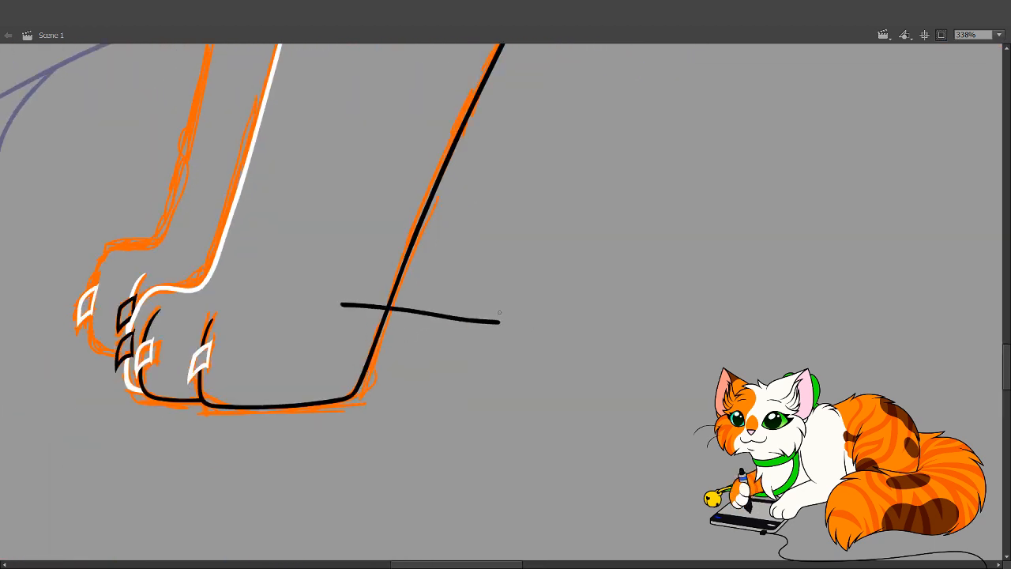
drag(440, 293, 411, 363)
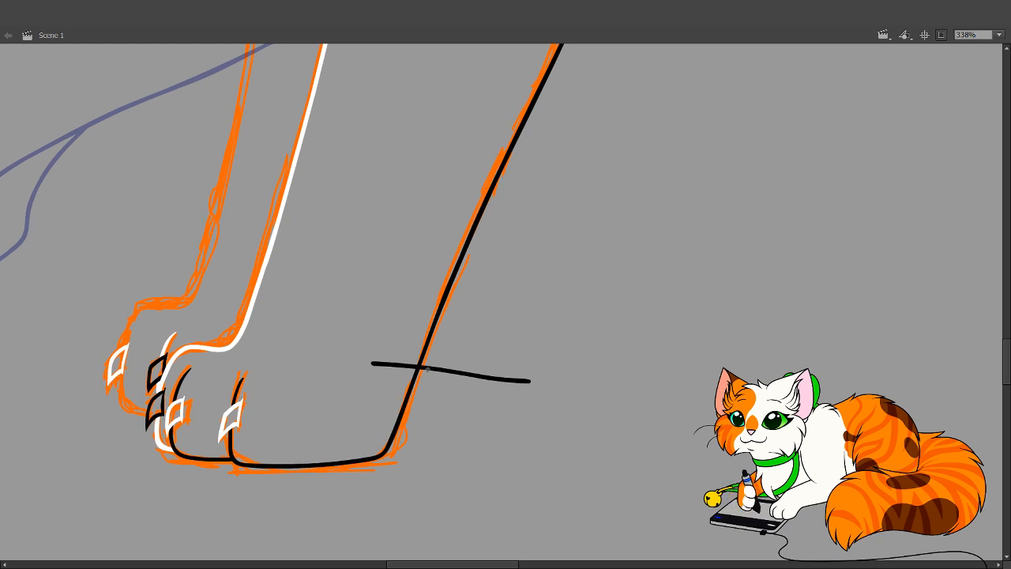
key(v)
double_click(432, 372)
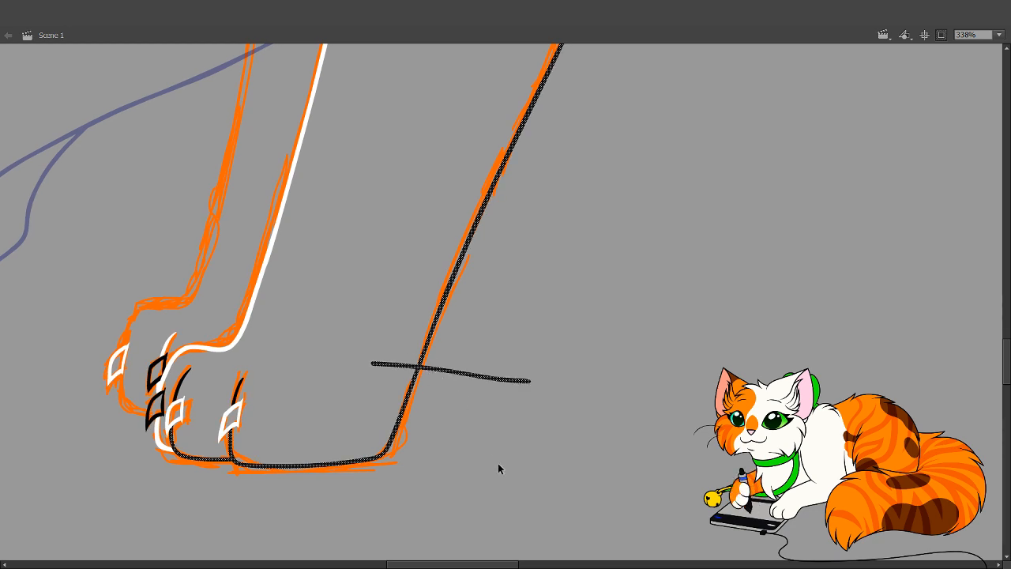
key(Delete)
key(b)
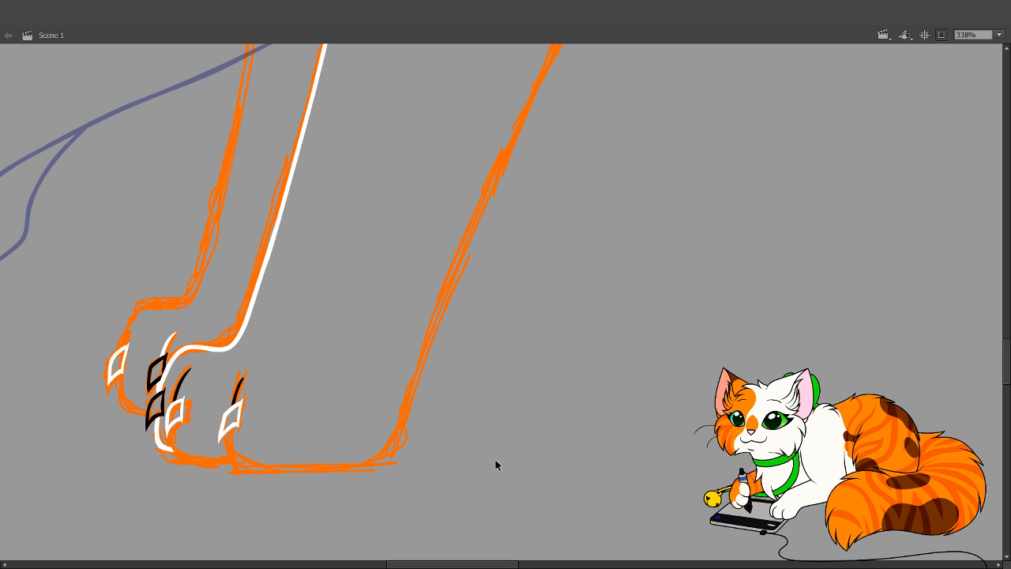
Undo the deletion of the near leg's outline and the black test line across it
key(ctrl+z)
key(ctrl+z)
key(ctrl+z)
Try several black strokes down the far foreleg's front edge from the white elbow line, and undo the last version
key(space)
mouse_move(333, 290)
mouse_down()
mouse_move(416, 447)
mouse_move(417, 360)
mouse_move(460, 356)
mouse_move(465, 424)
mouse_move(482, 355)
mouse_move(487, 384)
mouse_up()
mouse_move(421, 209)
mouse_down()
mouse_move(417, 218)
mouse_move(427, 192)
mouse_move(424, 248)
mouse_move(426, 229)
mouse_up()
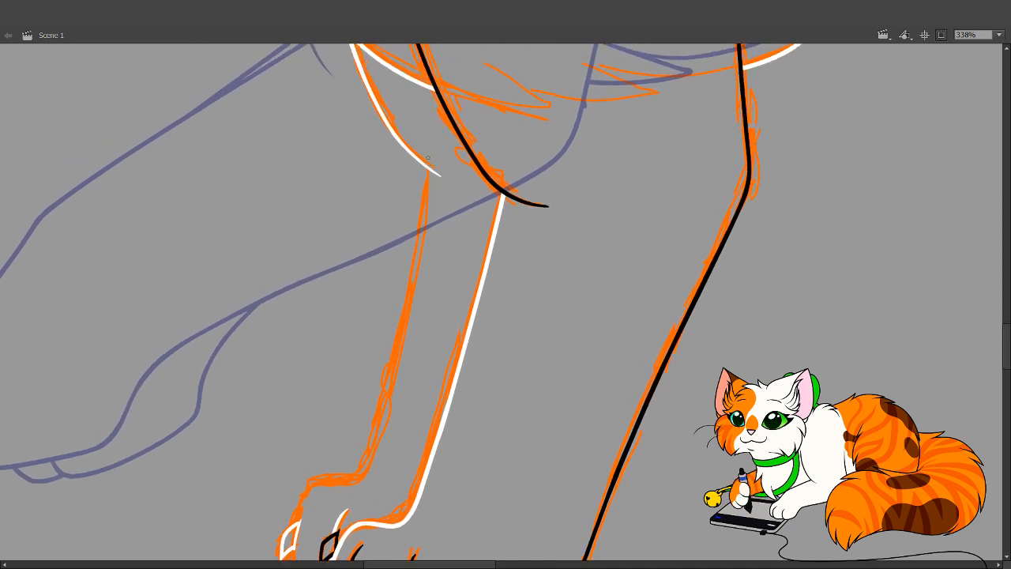
drag(427, 157, 398, 353)
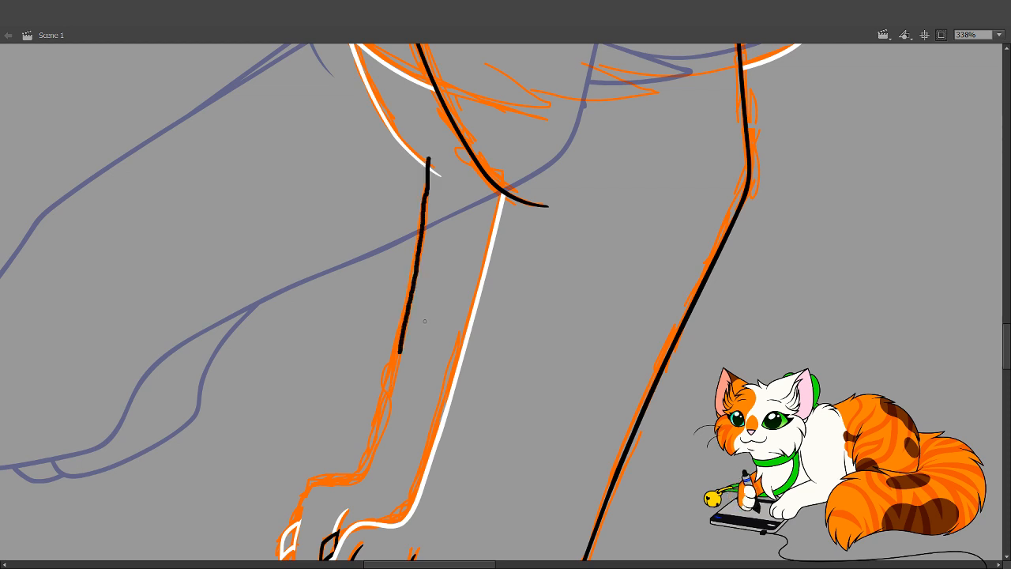
key(ctrl+z)
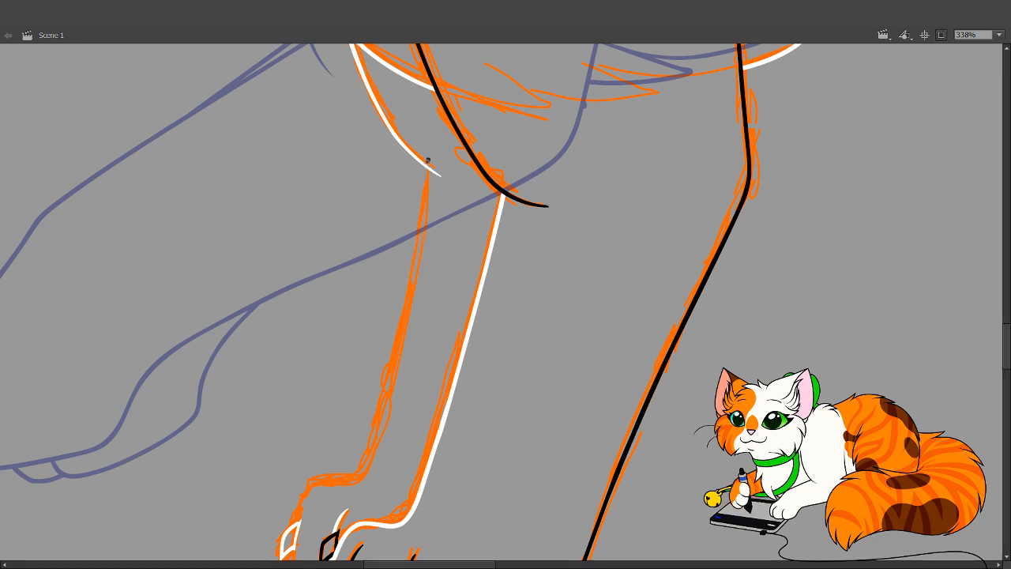
drag(427, 159, 381, 409)
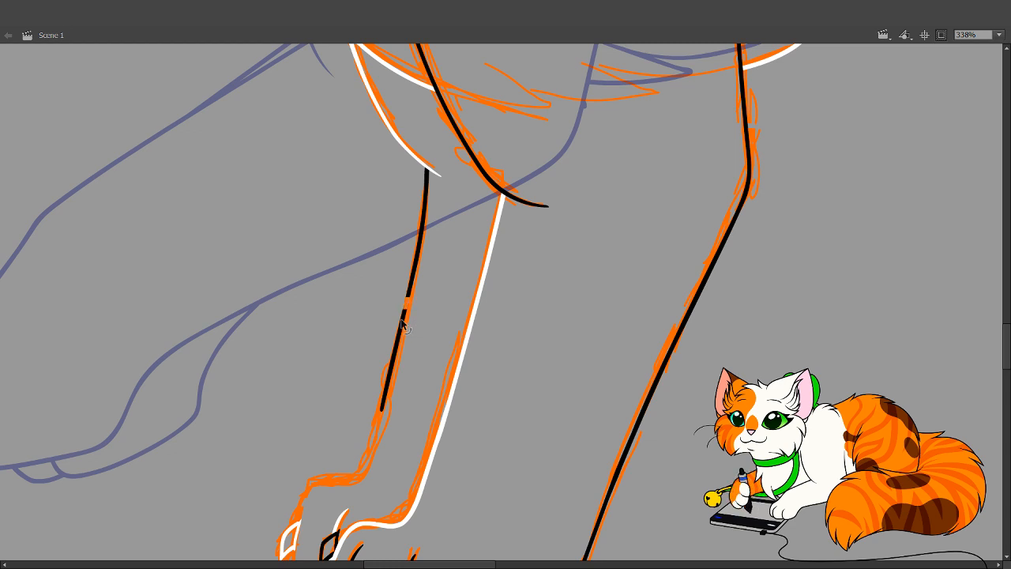
key(ctrl+z)
drag(389, 414, 410, 406)
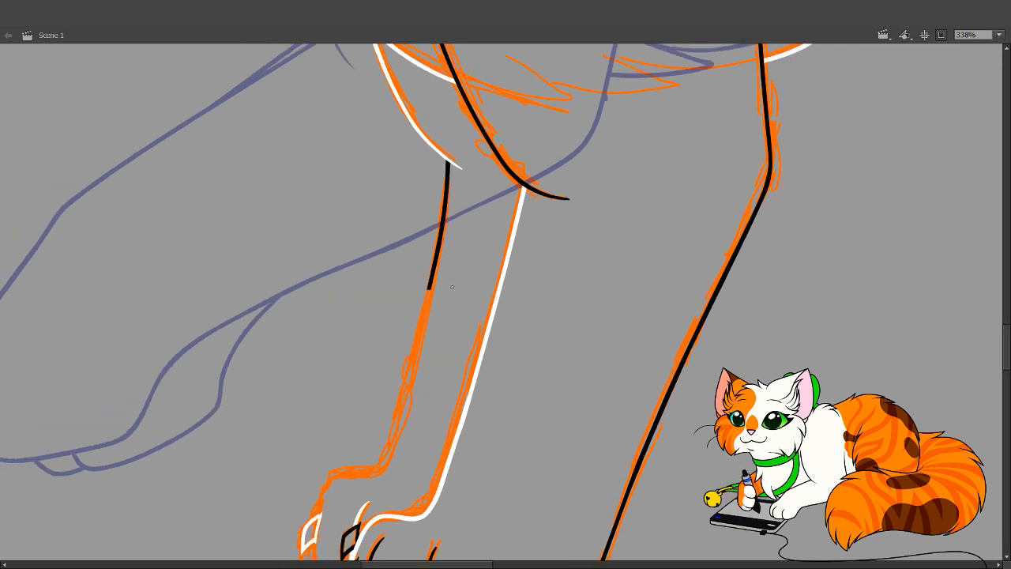
drag(431, 287, 424, 320)
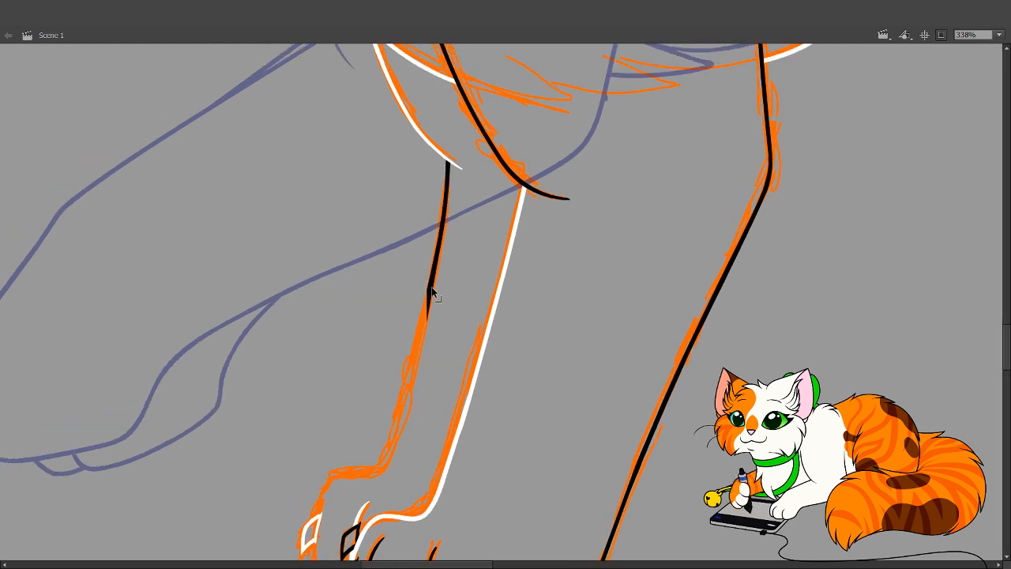
key(ctrl+z)
key(ctrl+y)
key(ctrl+y)
key(ctrl+y)
key(ctrl+y)
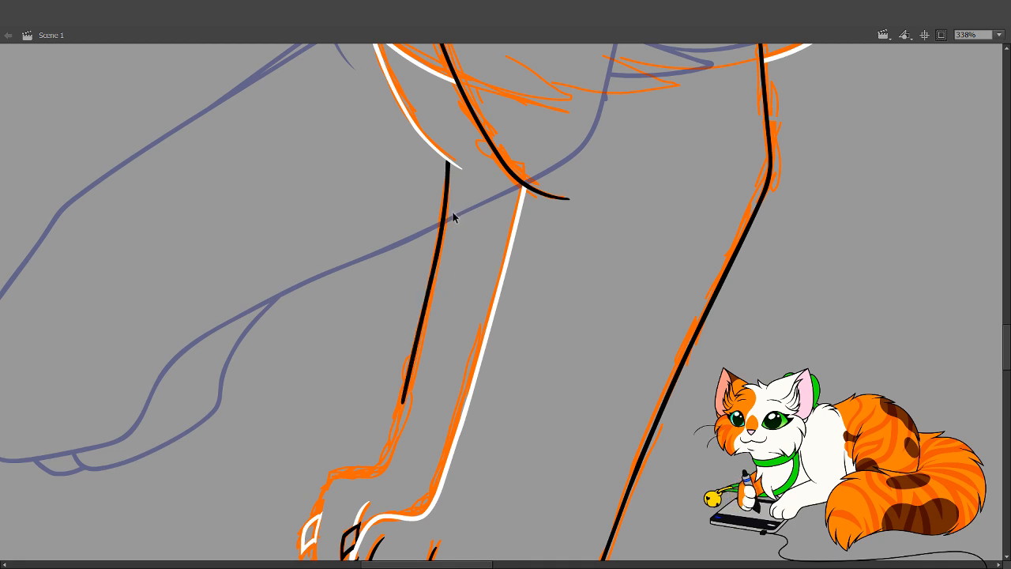
key(ctrl+z)
Draw a black line down the far foreleg's front edge from the white elbow line to just above the paw
drag(450, 155, 446, 225)
drag(474, 291, 471, 336)
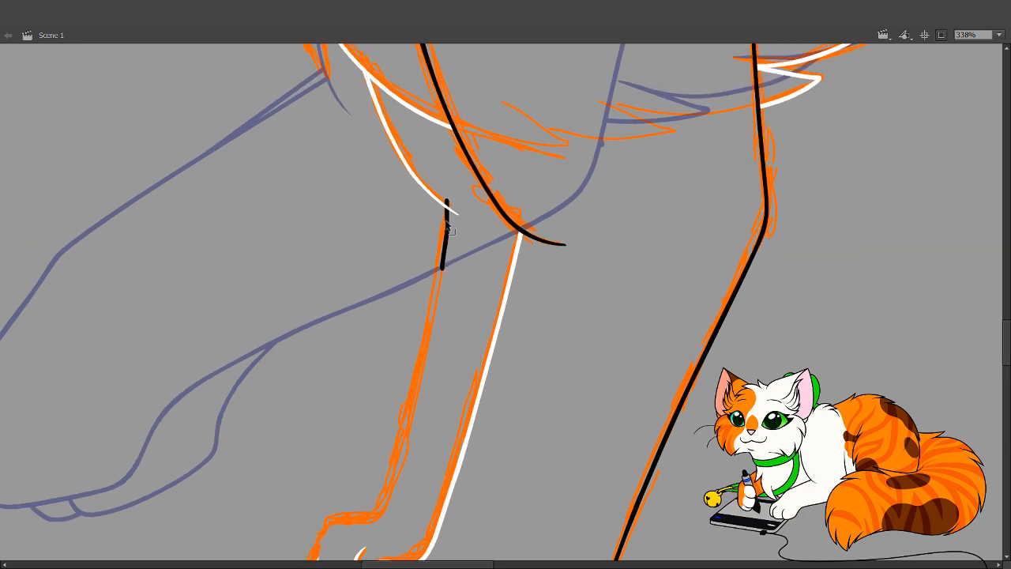
key(ctrl+z)
drag(446, 180, 444, 265)
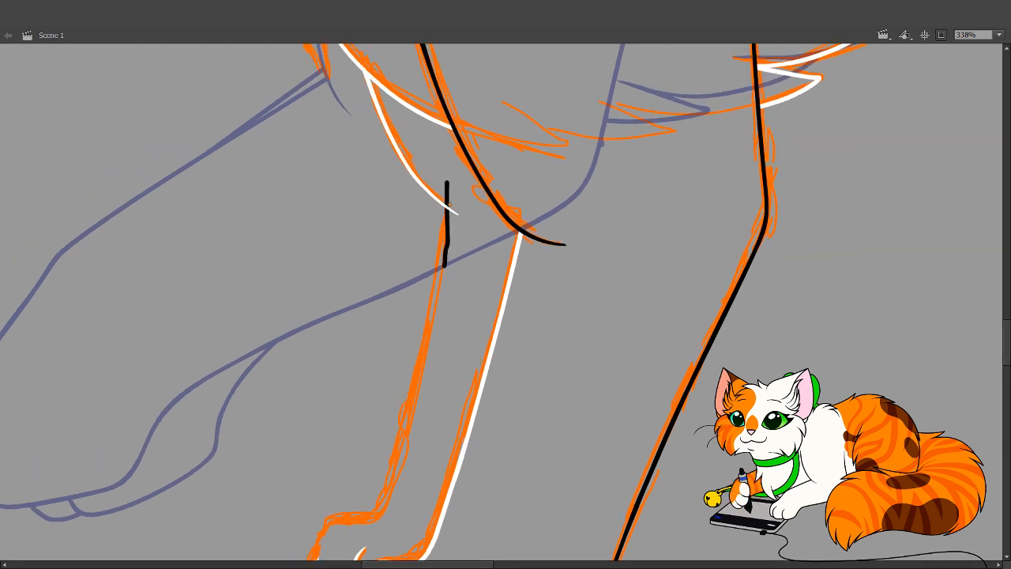
key(ctrl+z)
mouse_move(445, 177)
mouse_down()
mouse_move(430, 324)
mouse_move(385, 490)
mouse_up()
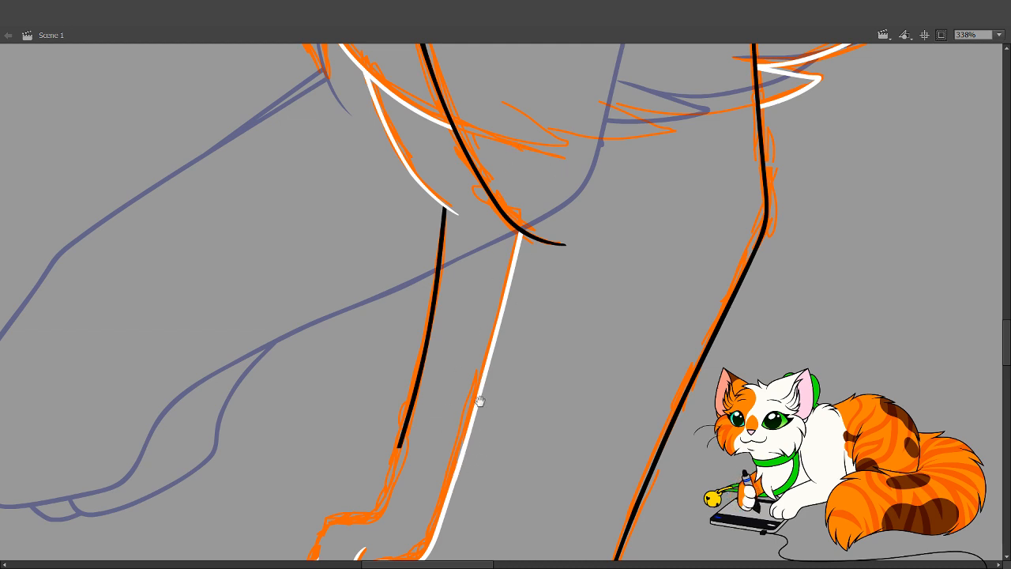
Outline the far paw in black from the lower leg over the top and around the toe to the neighbouring black claw
scroll(314, 300, down, 5)
drag(311, 300, 559, 508)
drag(438, 266, 485, 379)
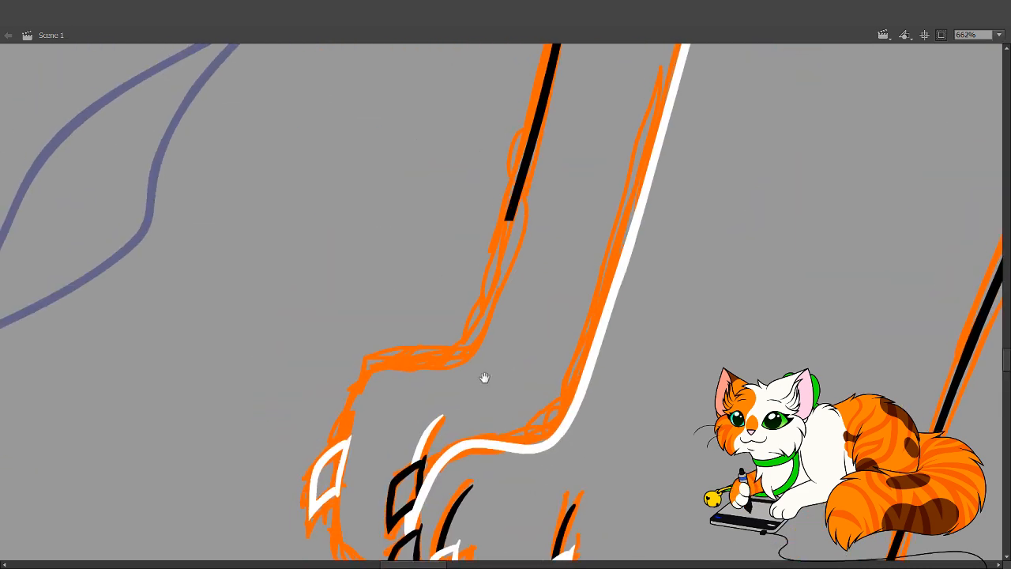
mouse_move(432, 268)
mouse_down()
mouse_move(477, 206)
mouse_move(498, 218)
mouse_move(469, 300)
mouse_up()
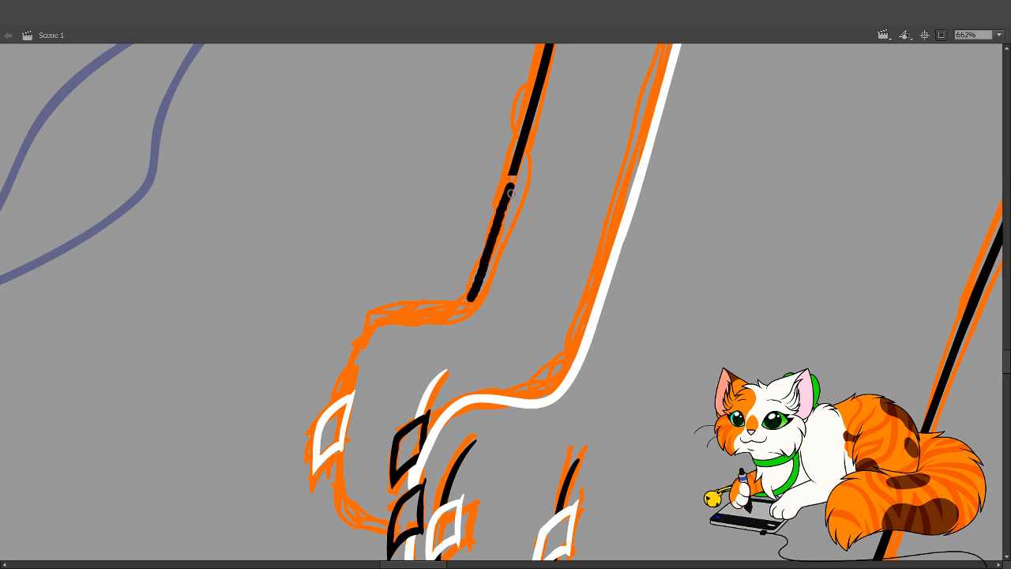
key(ctrl+z)
mouse_move(509, 186)
mouse_down()
mouse_move(468, 298)
mouse_move(451, 315)
mouse_move(398, 314)
mouse_move(368, 328)
mouse_move(324, 425)
mouse_up()
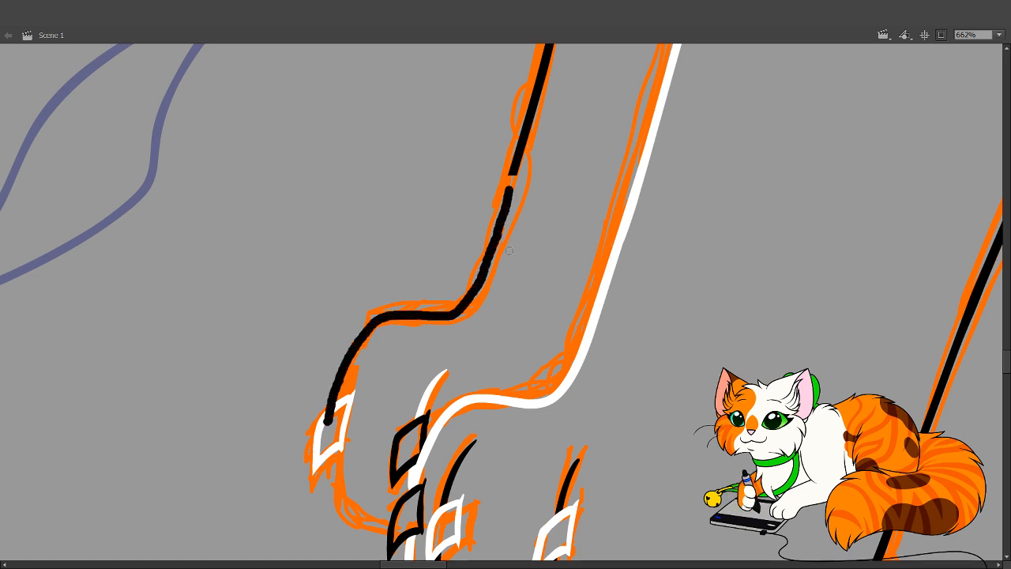
key(ctrl+z)
mouse_move(510, 186)
mouse_down()
mouse_move(469, 300)
mouse_move(440, 319)
mouse_move(369, 327)
mouse_move(352, 355)
mouse_move(327, 483)
mouse_move(337, 513)
mouse_move(391, 528)
mouse_up()
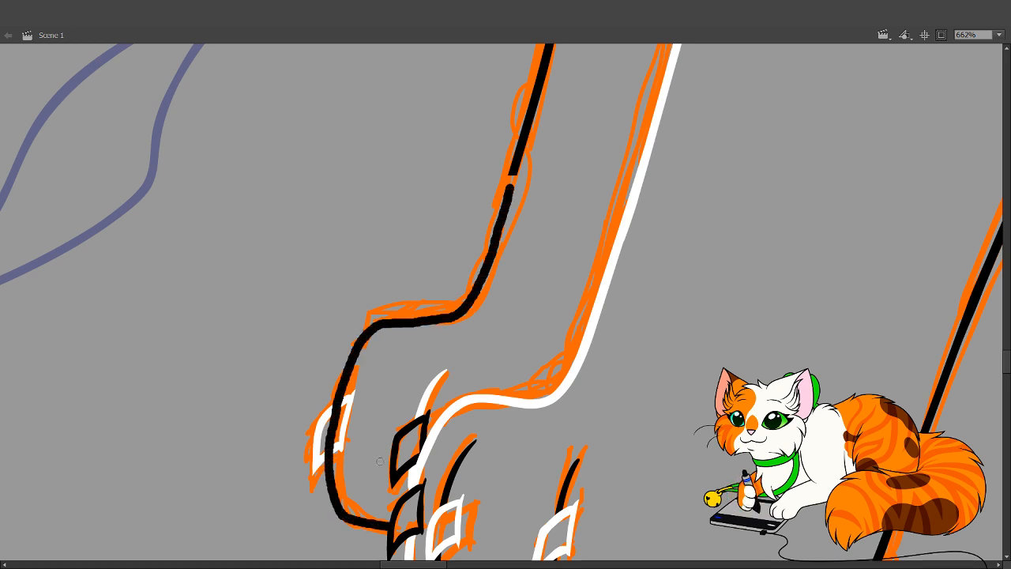
Delete the part of the black paw outline that crosses inside the far paw's white claw
key(v)
click(335, 436)
key(Delete)
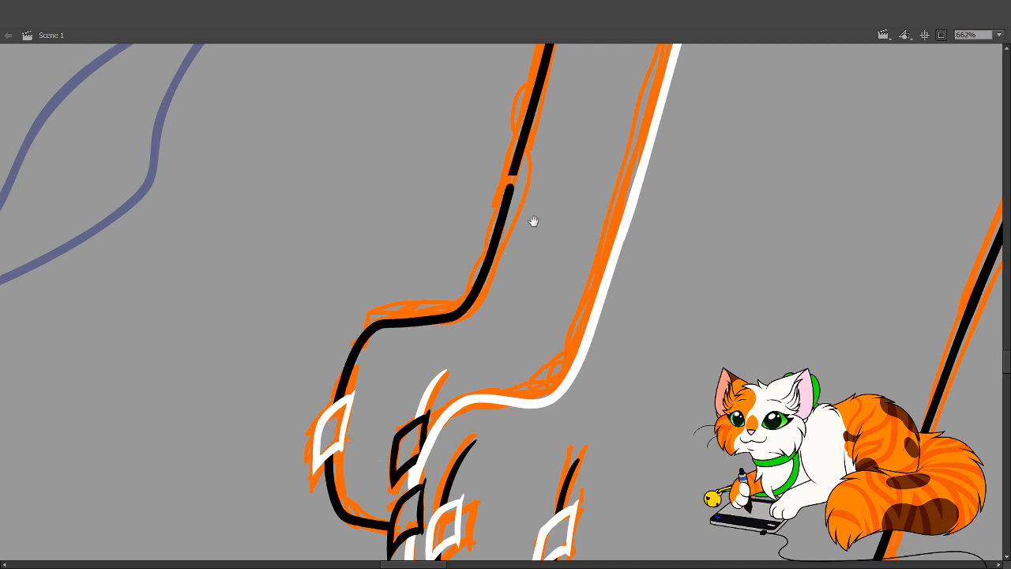
Close the gap between the far foreleg's black front line and the black paw outline
drag(532, 221, 510, 278)
mouse_move(490, 232)
mouse_down()
mouse_move(490, 254)
mouse_move(483, 237)
mouse_move(479, 255)
mouse_move(482, 225)
mouse_move(479, 261)
mouse_up()
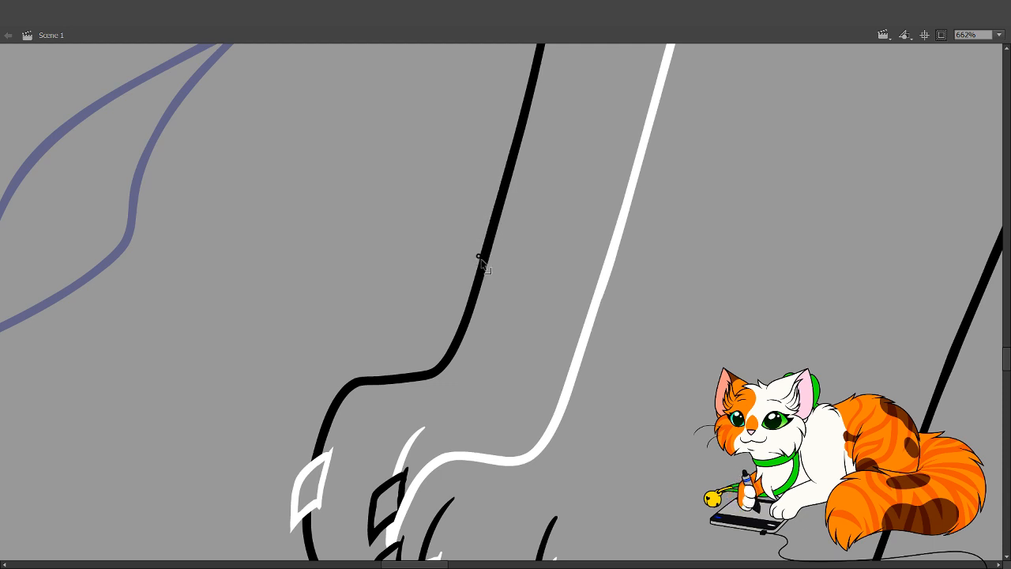
drag(512, 228, 495, 283)
key(b)
key(v)
mouse_move(463, 319)
mouse_down()
mouse_move(438, 311)
mouse_move(466, 315)
mouse_move(476, 361)
mouse_move(450, 412)
mouse_up()
drag(486, 271, 467, 323)
drag(439, 441, 499, 188)
drag(453, 343, 456, 319)
key(b)
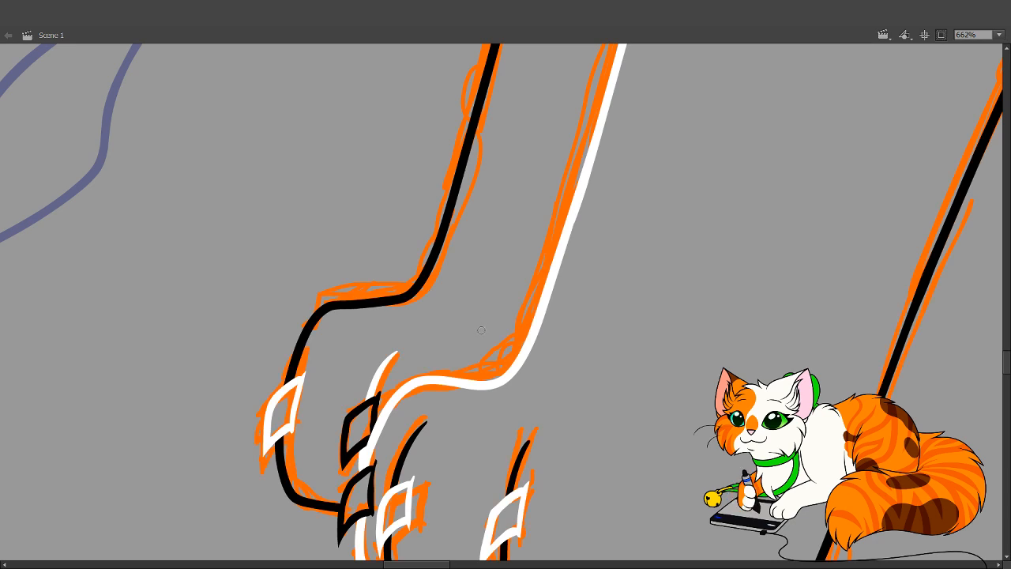
Examine the traced line art against the sketch across the forelegs, belly, hindquarters, back and head
mouse_move(496, 287)
mouse_down()
mouse_move(455, 352)
mouse_move(434, 455)
mouse_move(393, 536)
mouse_up()
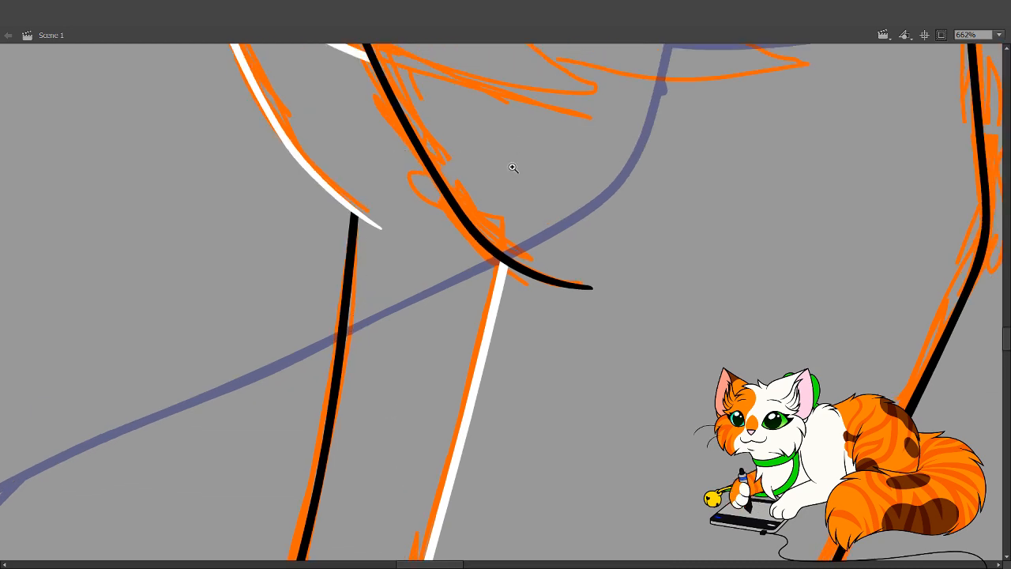
alt+click(522, 237)
alt+click(528, 240)
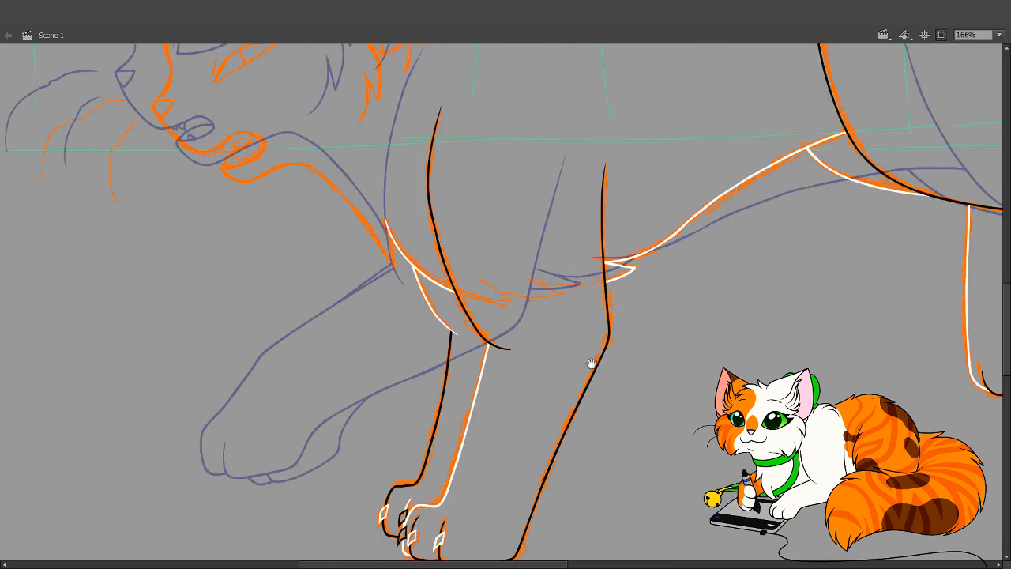
drag(592, 363, 370, 347)
mouse_move(532, 300)
mouse_down()
mouse_move(372, 434)
mouse_move(353, 469)
mouse_up()
drag(376, 406, 321, 511)
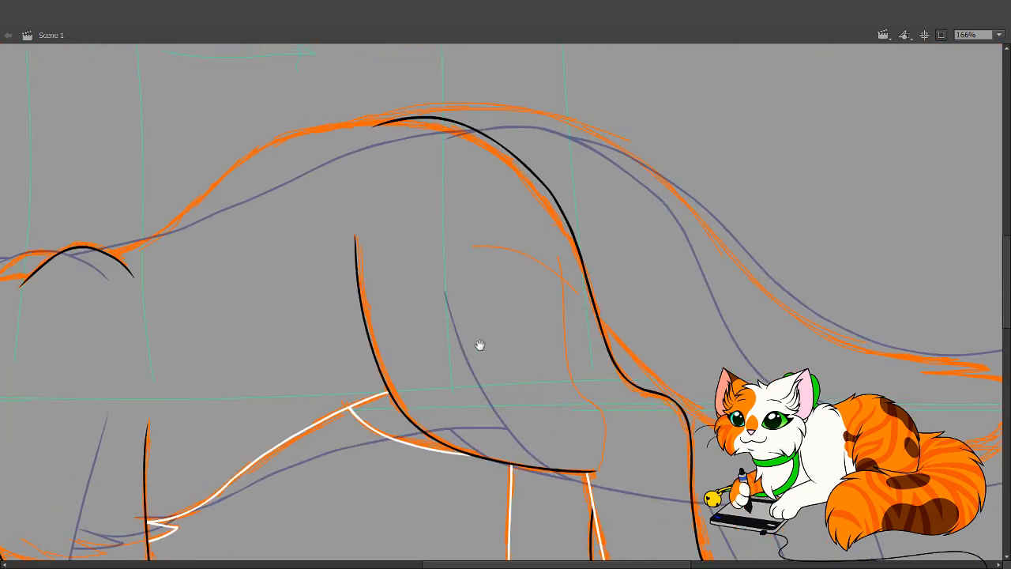
mouse_move(282, 319)
mouse_down()
mouse_move(469, 336)
mouse_move(431, 438)
mouse_move(637, 283)
mouse_up()
drag(442, 368, 514, 302)
mouse_move(374, 352)
mouse_down()
mouse_move(487, 331)
mouse_move(550, 336)
mouse_up()
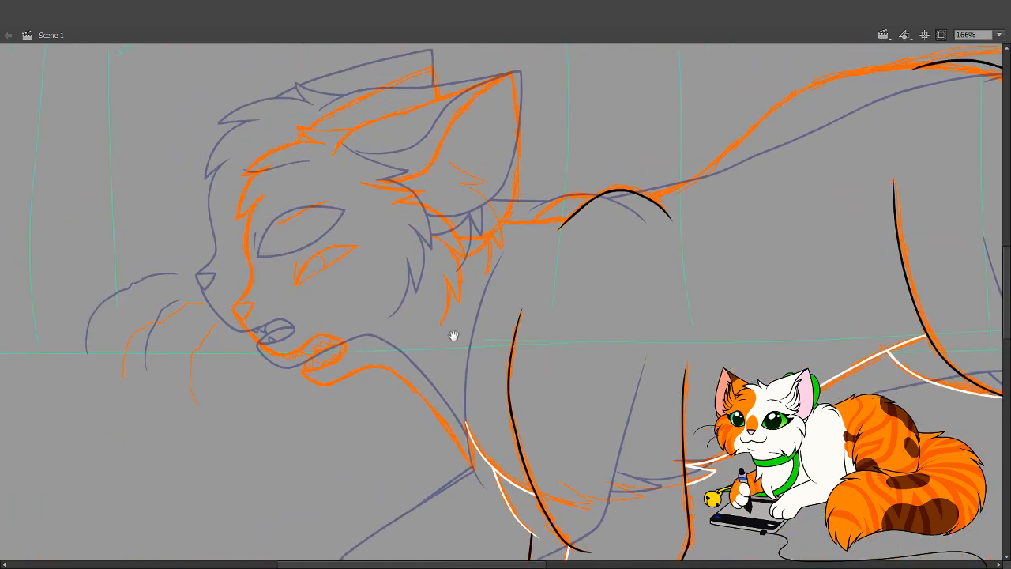
mouse_move(452, 335)
mouse_down()
mouse_move(503, 343)
mouse_move(329, 327)
mouse_move(412, 450)
mouse_move(469, 404)
mouse_move(476, 421)
mouse_move(311, 445)
mouse_move(386, 420)
mouse_move(382, 434)
mouse_up()
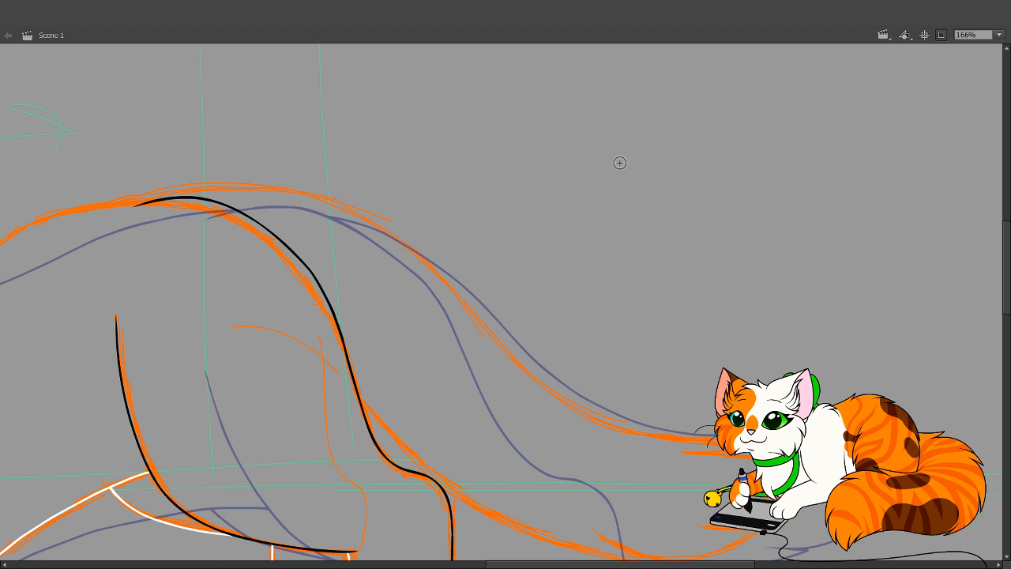
Draw the tail's upper edge in black from the rump to the tail tuft, ending in a short stroke that folds back
drag(118, 205, 207, 188)
key(ctrl+z)
drag(114, 208, 167, 193)
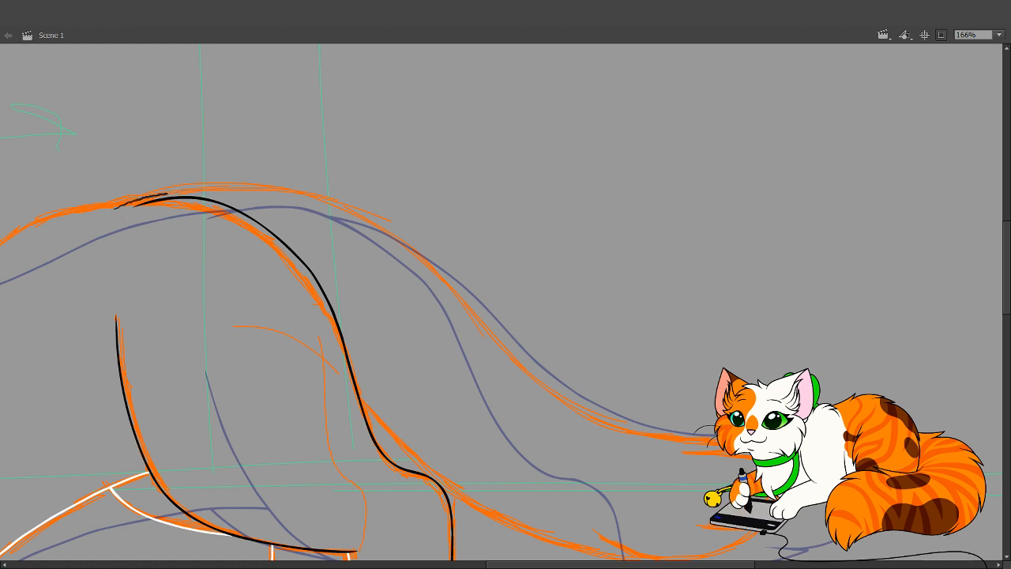
drag(235, 191, 249, 192)
key(ctrl+z)
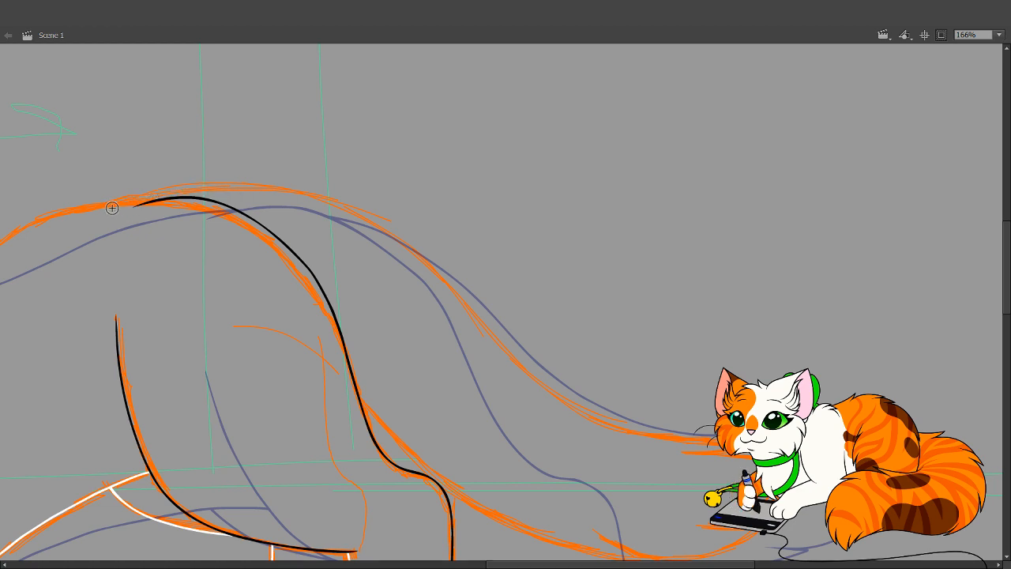
mouse_move(113, 207)
mouse_down()
mouse_move(209, 188)
mouse_move(308, 197)
mouse_up()
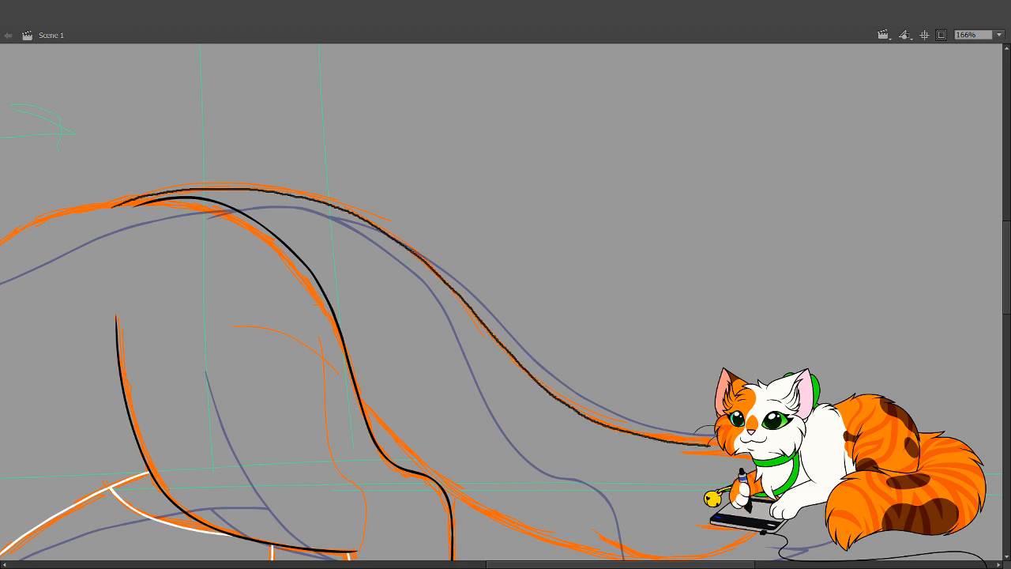
drag(714, 447, 673, 455)
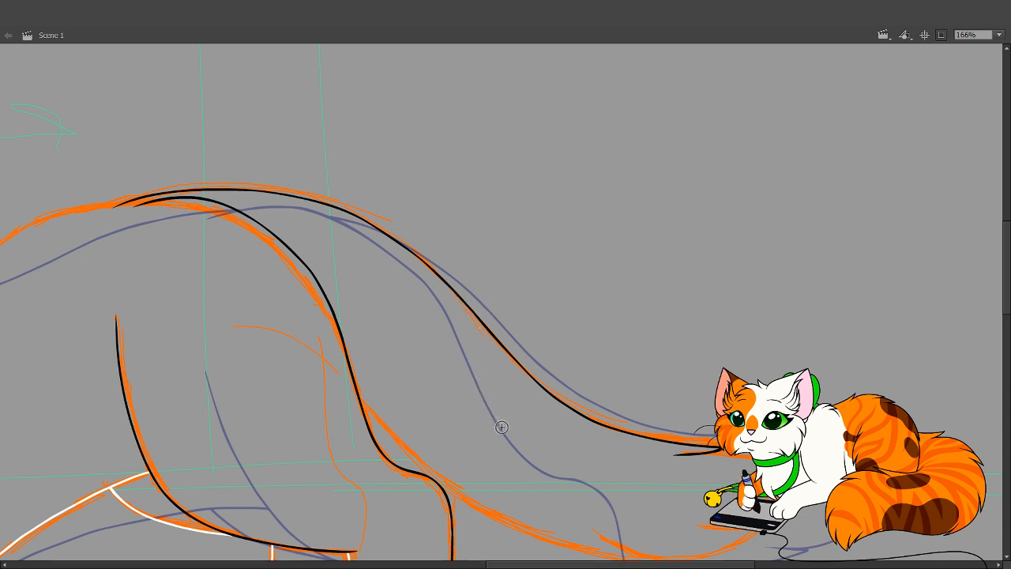
Refine the tapered end of the short black stroke that folds back at the tail tuft
drag(589, 515, 518, 466)
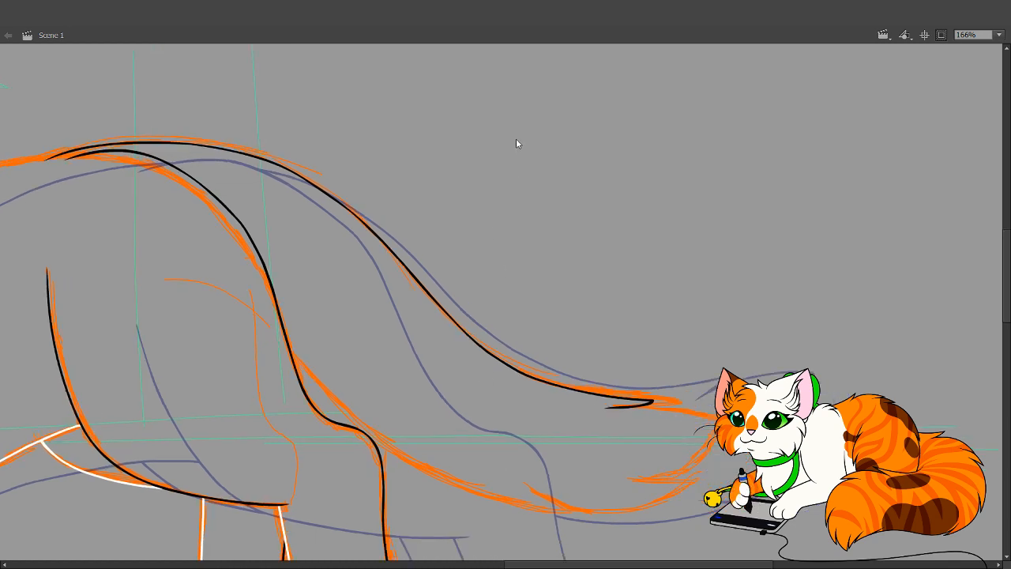
key(z)
drag(490, 313, 774, 562)
drag(538, 407, 570, 495)
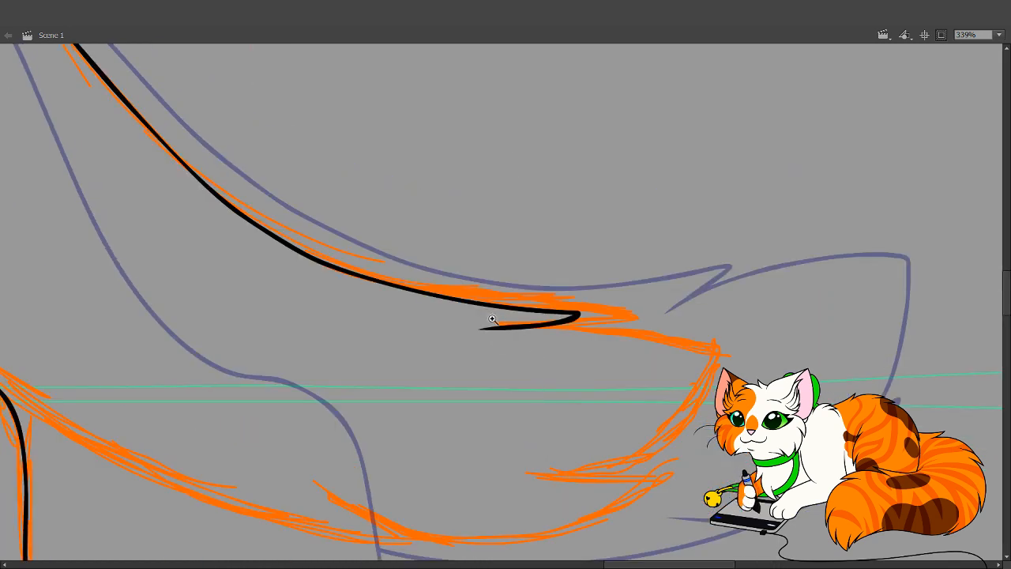
key(v)
mouse_move(490, 327)
mouse_down()
mouse_move(501, 345)
mouse_move(474, 326)
mouse_move(426, 346)
mouse_move(512, 323)
mouse_move(505, 336)
mouse_move(492, 332)
mouse_up()
Draw the tail's lower edge in white from across the black hind leg line to the lower tuft, ending in a short backward stroke
drag(550, 337, 778, 278)
drag(443, 343, 492, 379)
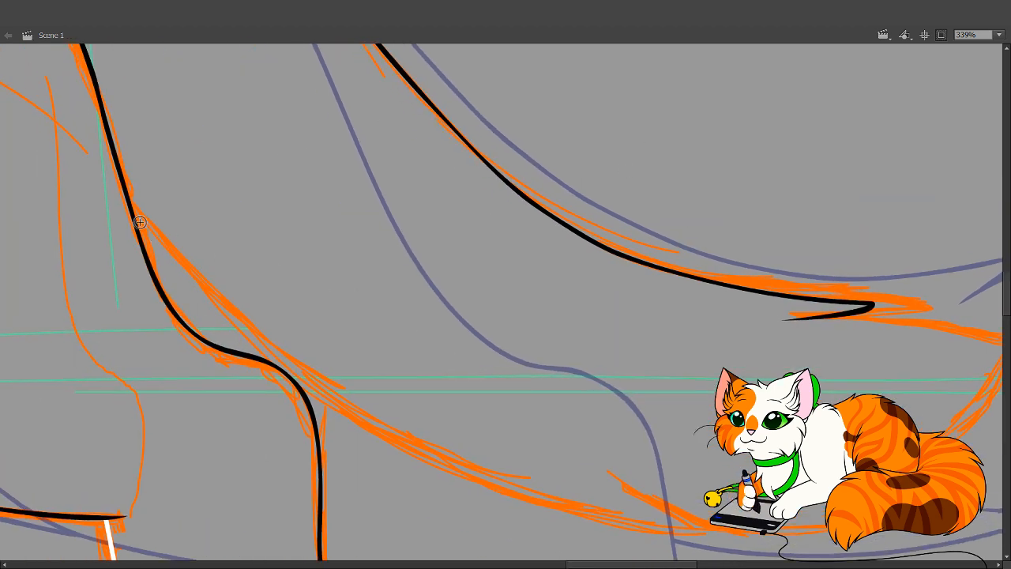
drag(97, 181, 159, 246)
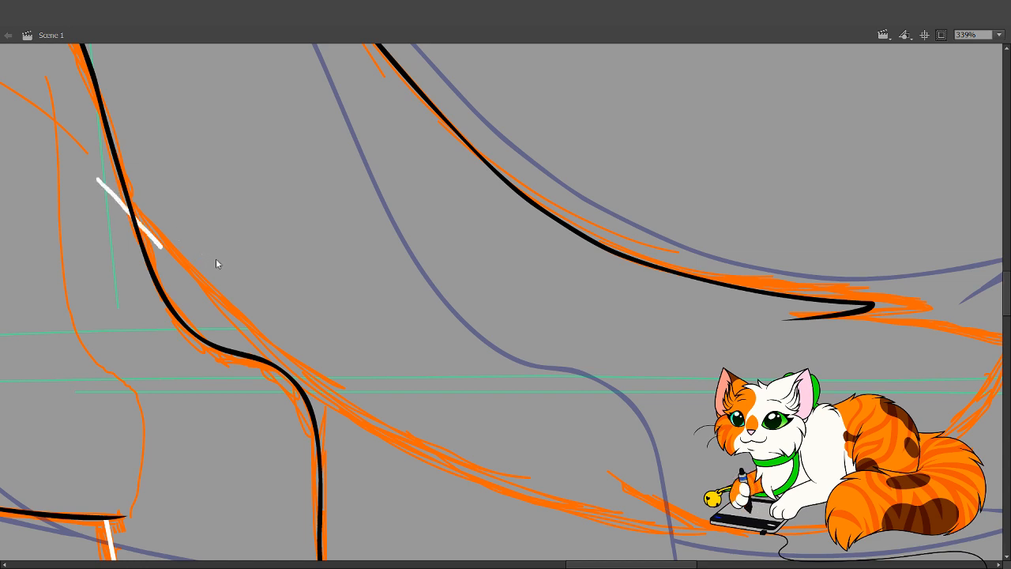
key(ctrl+z)
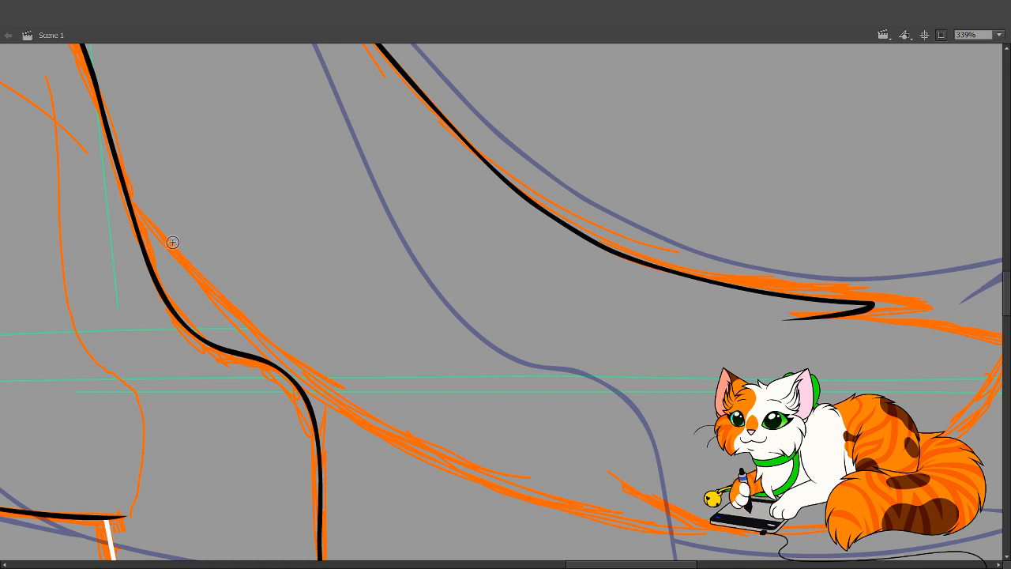
mouse_move(92, 173)
mouse_down()
mouse_move(265, 342)
mouse_move(360, 409)
mouse_move(479, 470)
mouse_move(677, 523)
mouse_move(615, 469)
mouse_up()
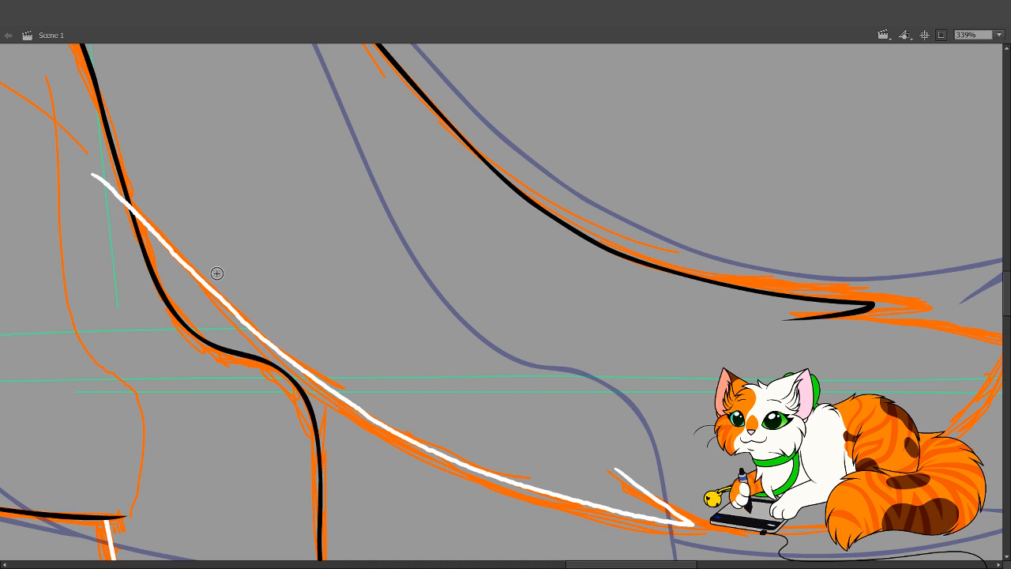
key(ctrl+z)
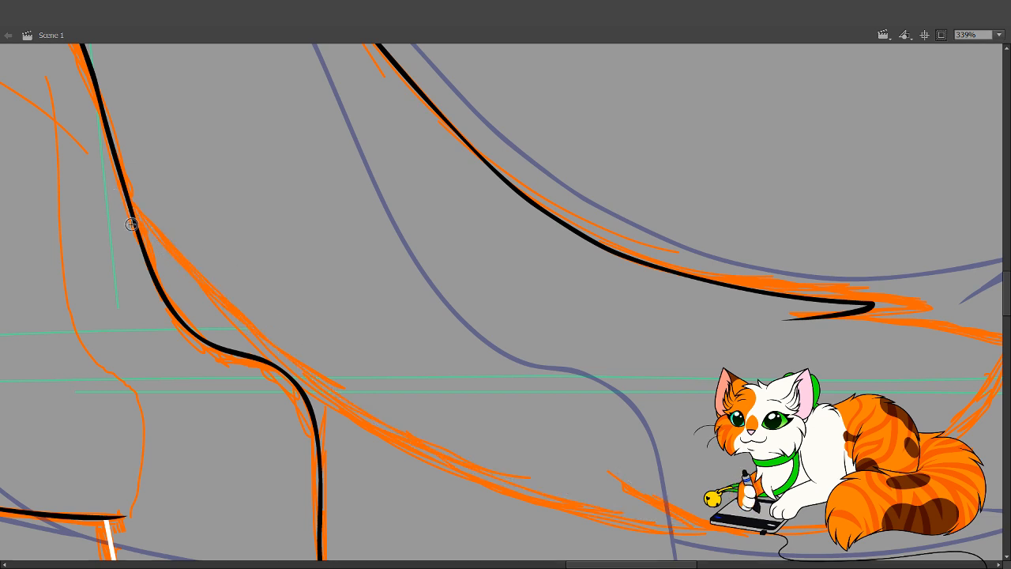
mouse_move(92, 174)
mouse_down()
mouse_move(295, 371)
mouse_move(377, 433)
mouse_move(484, 482)
mouse_move(685, 535)
mouse_move(628, 493)
mouse_up()
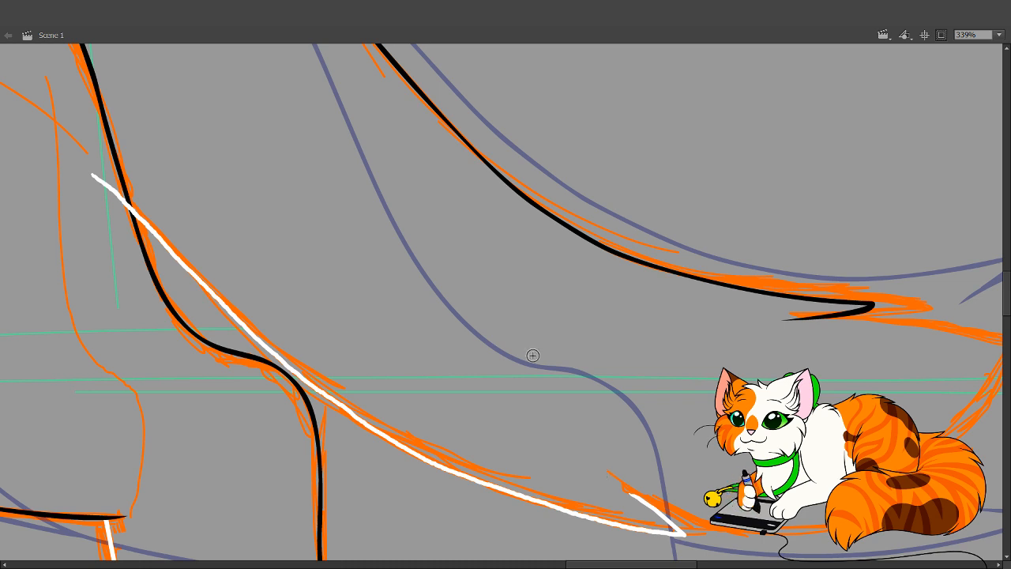
key(v)
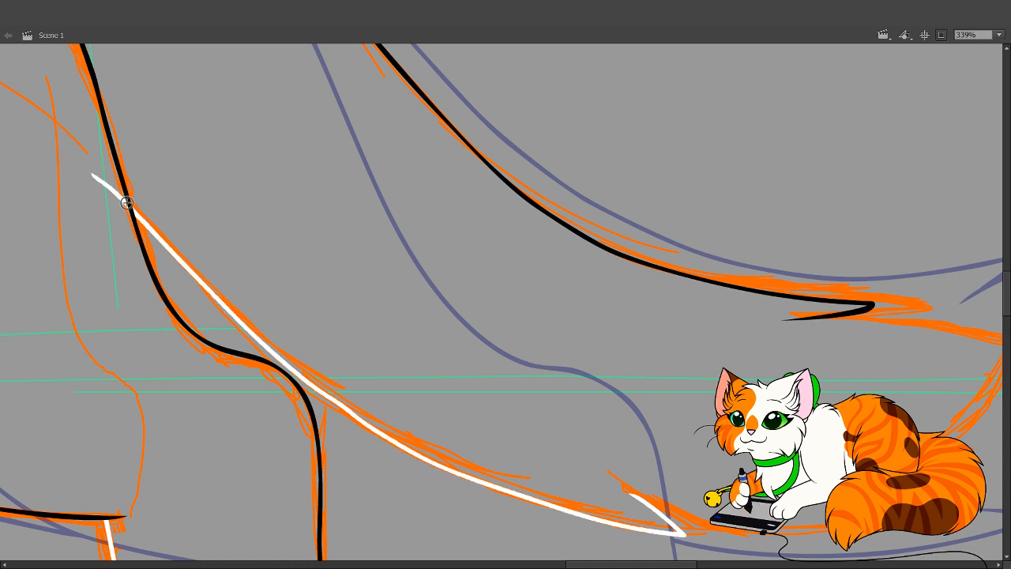
Trim the white tail line where it overshoots the black hind leg line and adjust the tip of its short backward stroke
click(121, 197)
key(Delete)
drag(593, 447, 196, 388)
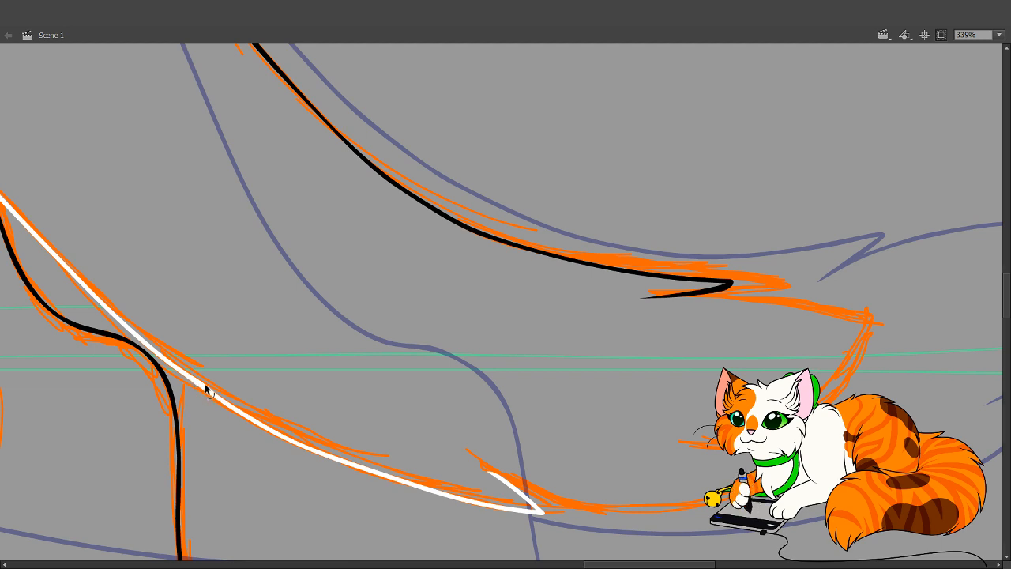
key(v)
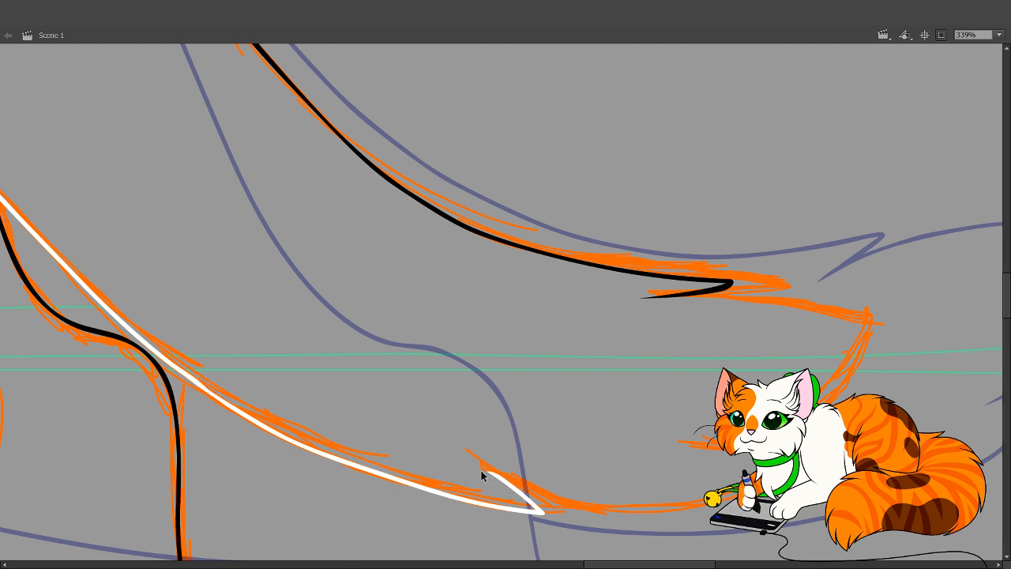
mouse_move(485, 471)
mouse_down()
mouse_move(472, 467)
mouse_move(494, 477)
mouse_up()
Draw the tail tuft's lower edge in white as a curve from the short backward stroke, ending in another short backward stroke
key(b)
key(space)
mouse_move(454, 511)
mouse_down()
mouse_move(370, 502)
mouse_move(420, 522)
mouse_move(527, 515)
mouse_move(636, 465)
mouse_up()
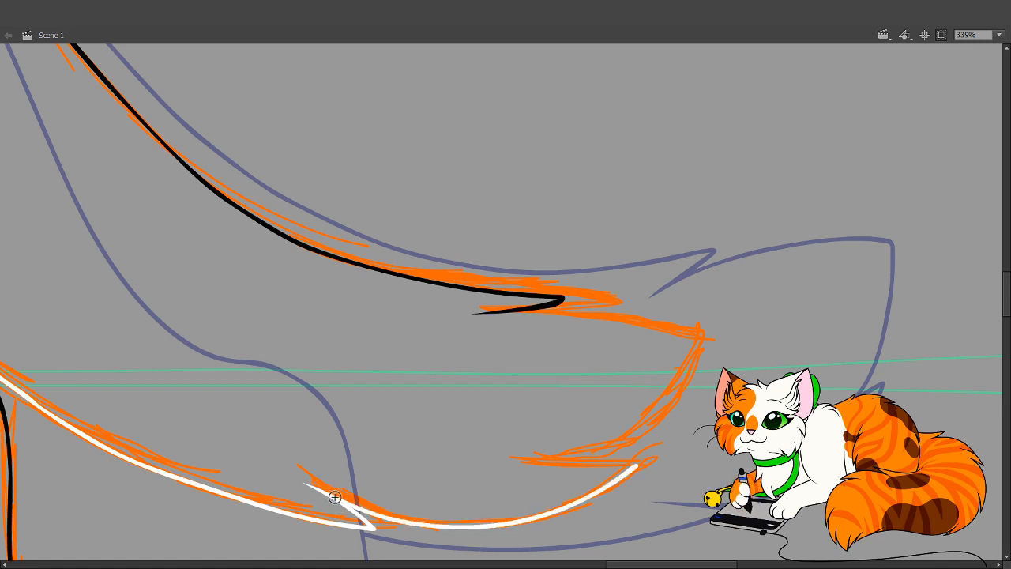
key(ctrl+z)
mouse_move(322, 488)
mouse_down()
mouse_move(399, 520)
mouse_move(467, 526)
mouse_move(589, 486)
mouse_move(539, 487)
mouse_move(605, 469)
mouse_move(680, 360)
mouse_up()
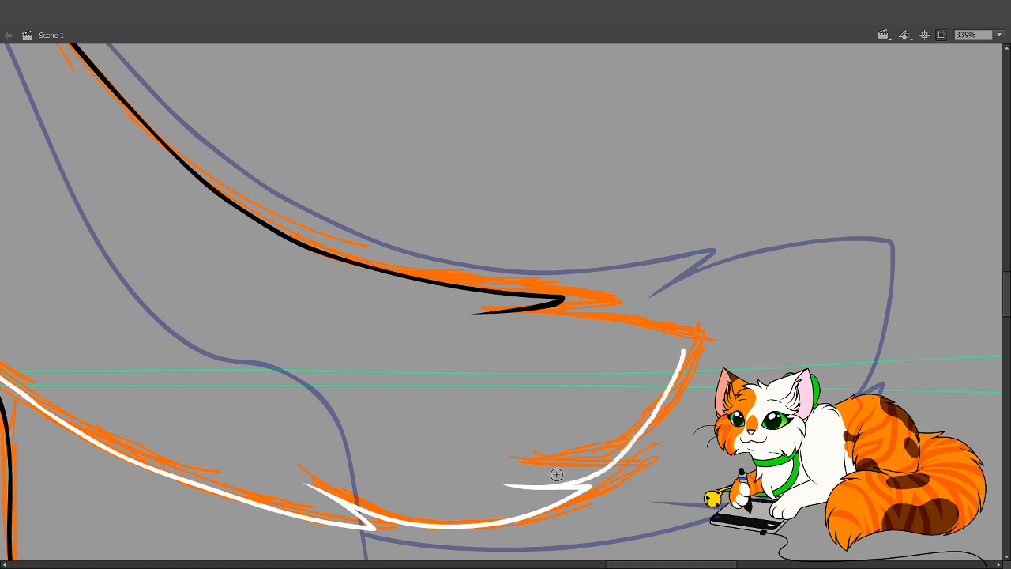
key(ctrl+z)
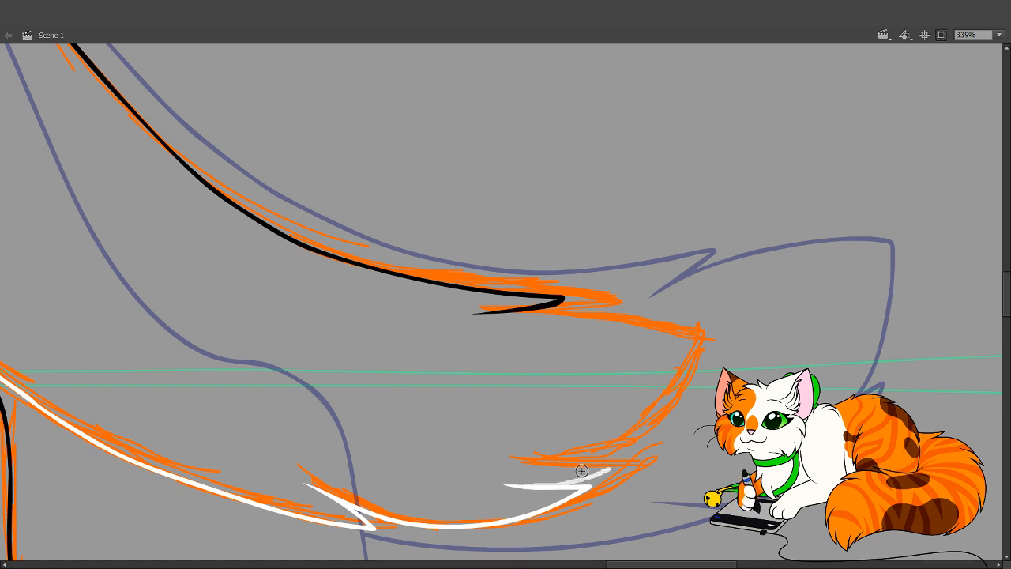
mouse_move(574, 481)
mouse_down()
mouse_move(621, 460)
mouse_move(668, 388)
mouse_up()
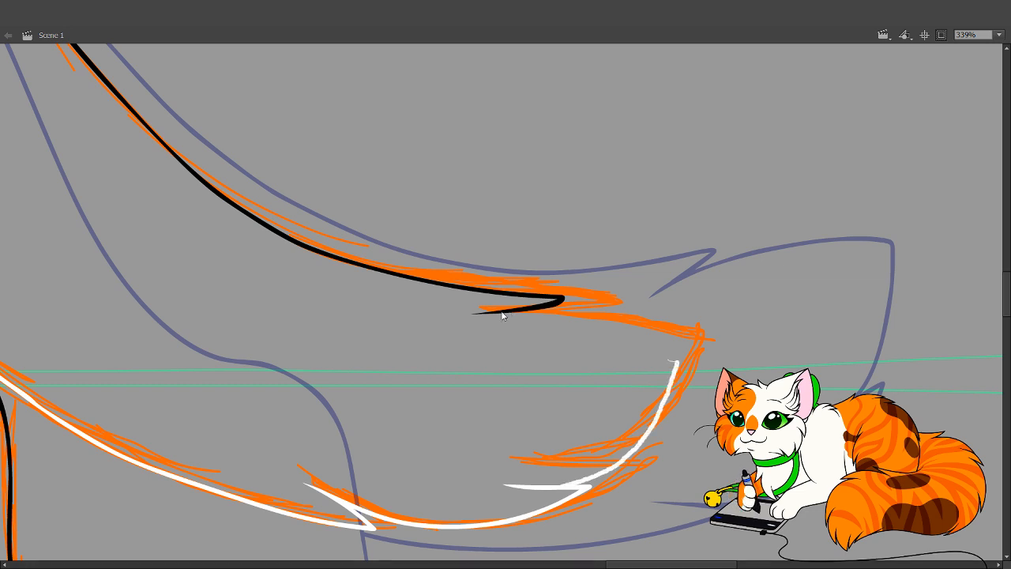
key(ctrl+z)
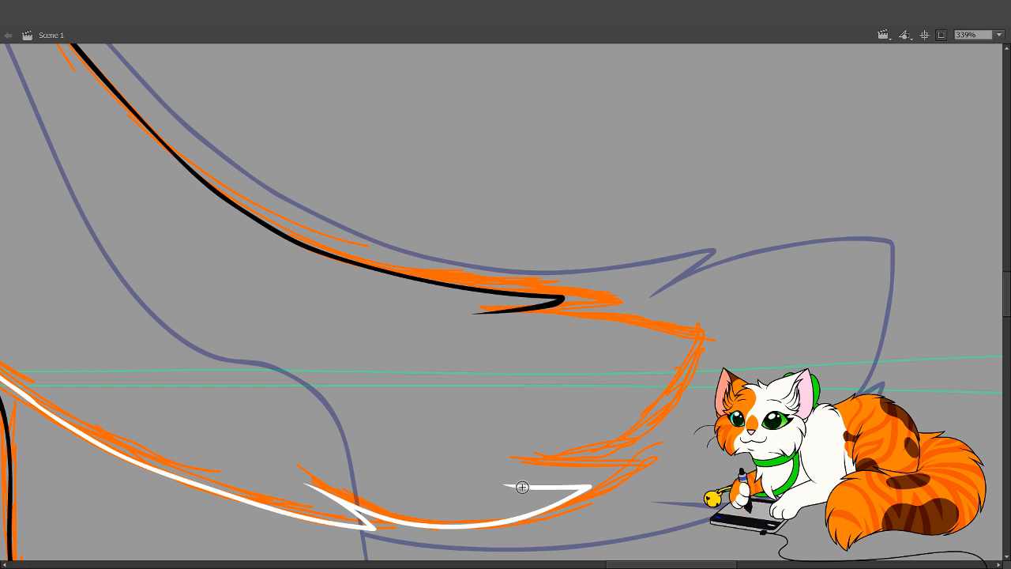
mouse_move(536, 487)
mouse_down()
mouse_move(600, 469)
mouse_move(661, 402)
mouse_up()
key(ctrl+z)
mouse_move(527, 483)
mouse_down()
mouse_move(568, 478)
mouse_move(621, 449)
mouse_move(660, 403)
mouse_up()
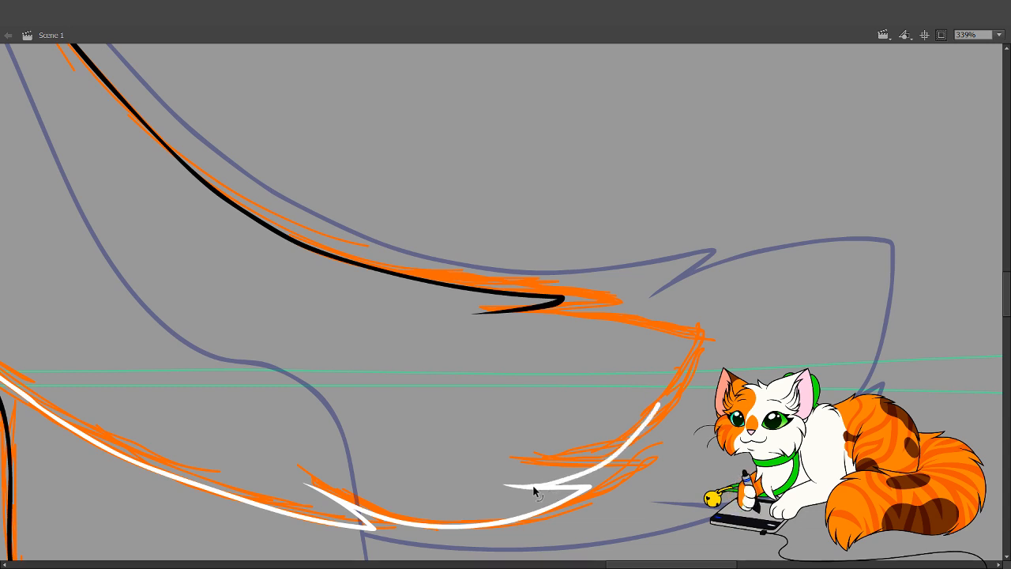
key(ctrl+z)
mouse_move(563, 481)
mouse_down()
mouse_move(632, 444)
mouse_move(674, 383)
mouse_move(684, 340)
mouse_move(573, 309)
mouse_move(467, 309)
mouse_up()
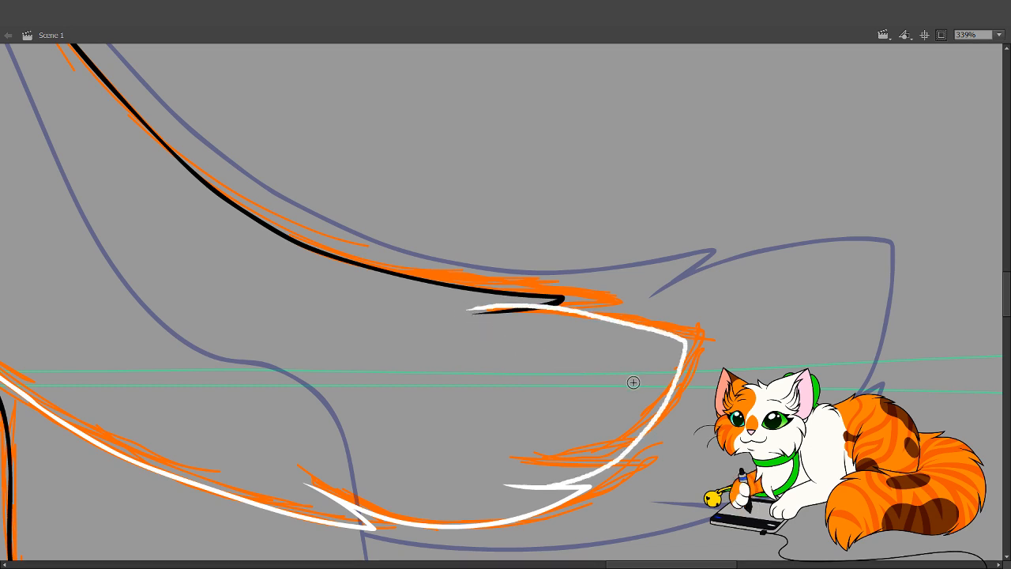
key(ctrl+z)
drag(510, 309, 582, 319)
key(ctrl+z)
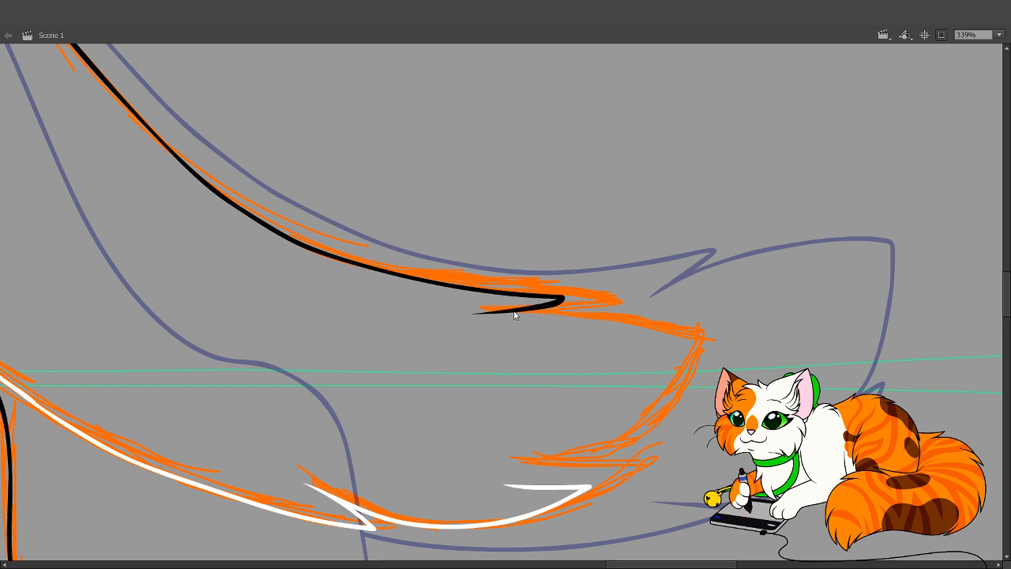
Draw the tail tip in white from the black fold-back stroke around to the lower backward stroke and smooth its outer curve
drag(514, 310, 637, 328)
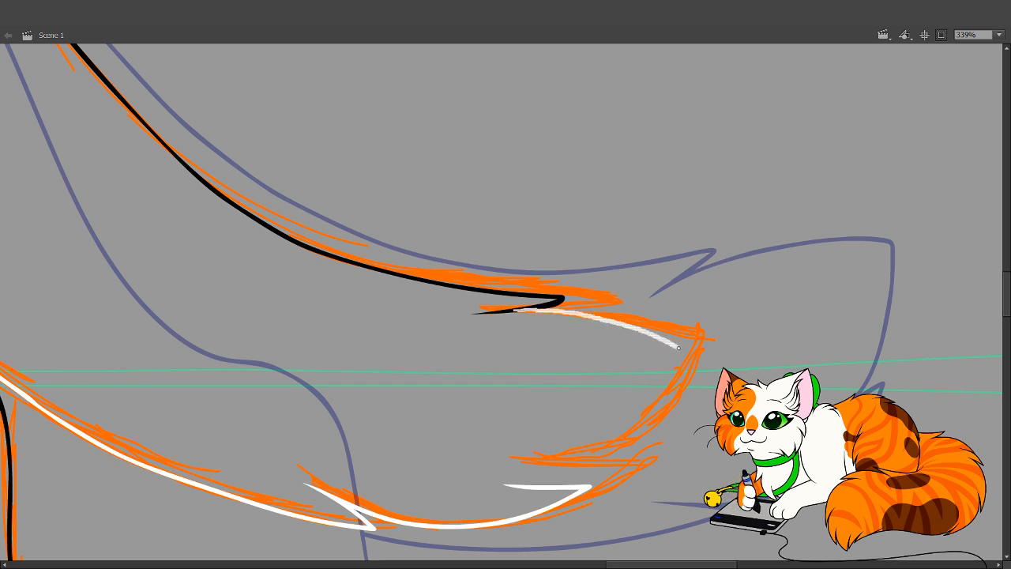
mouse_move(692, 377)
mouse_down()
mouse_move(657, 443)
mouse_move(616, 470)
mouse_move(547, 482)
mouse_up()
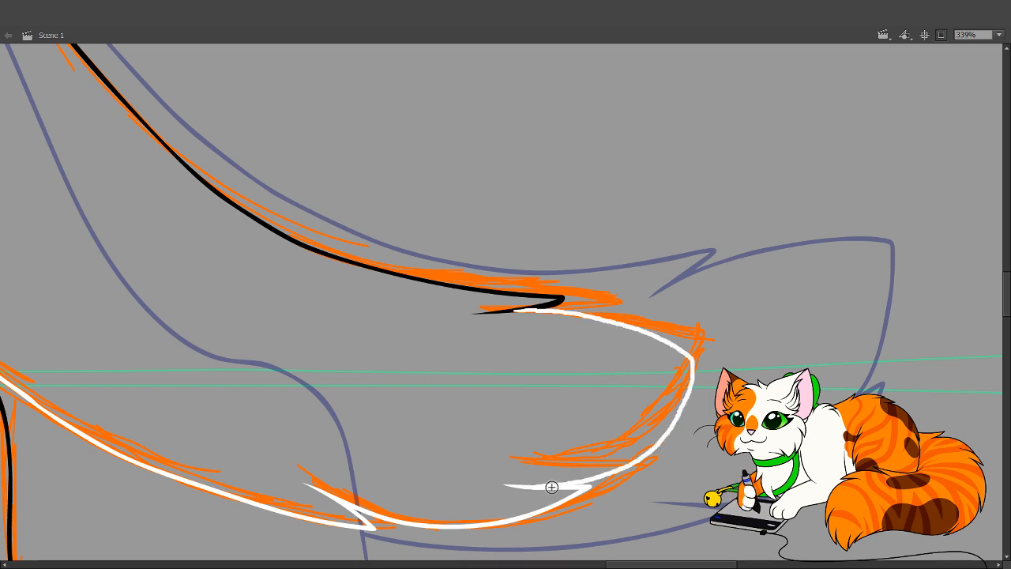
key(v)
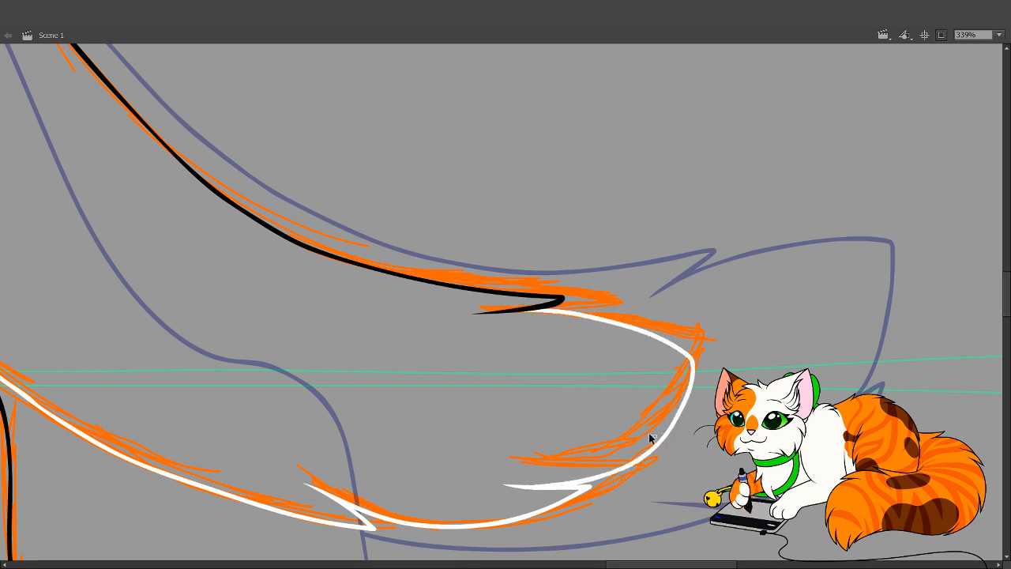
mouse_move(654, 447)
mouse_down()
mouse_move(647, 441)
mouse_move(616, 460)
mouse_up()
drag(675, 413, 669, 414)
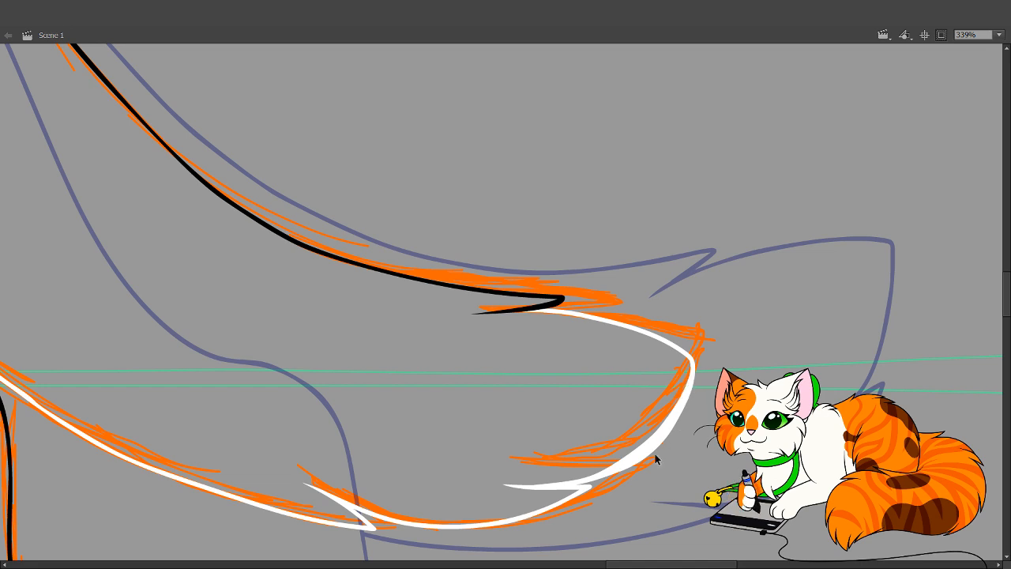
drag(654, 455, 621, 472)
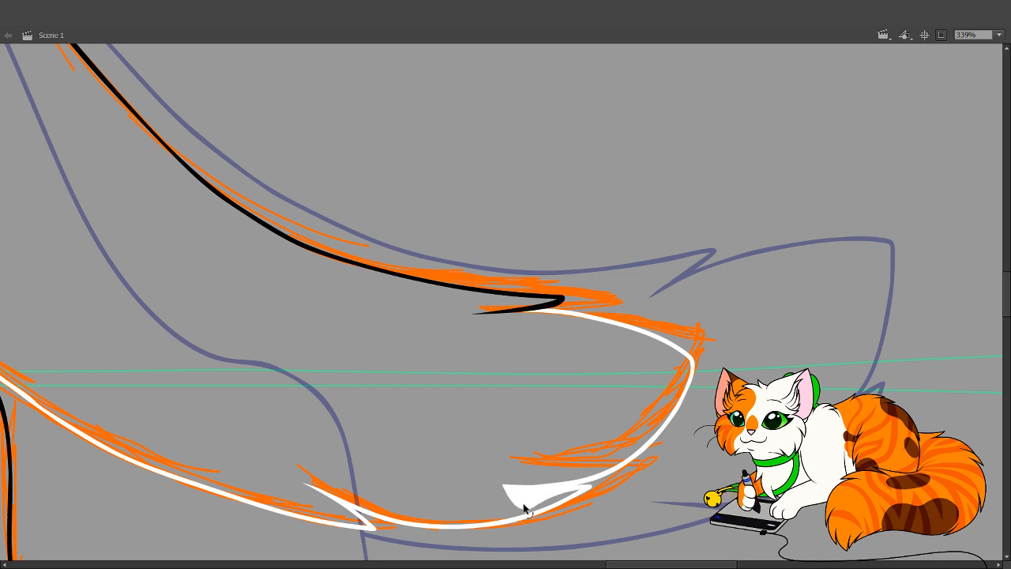
drag(380, 434, 395, 425)
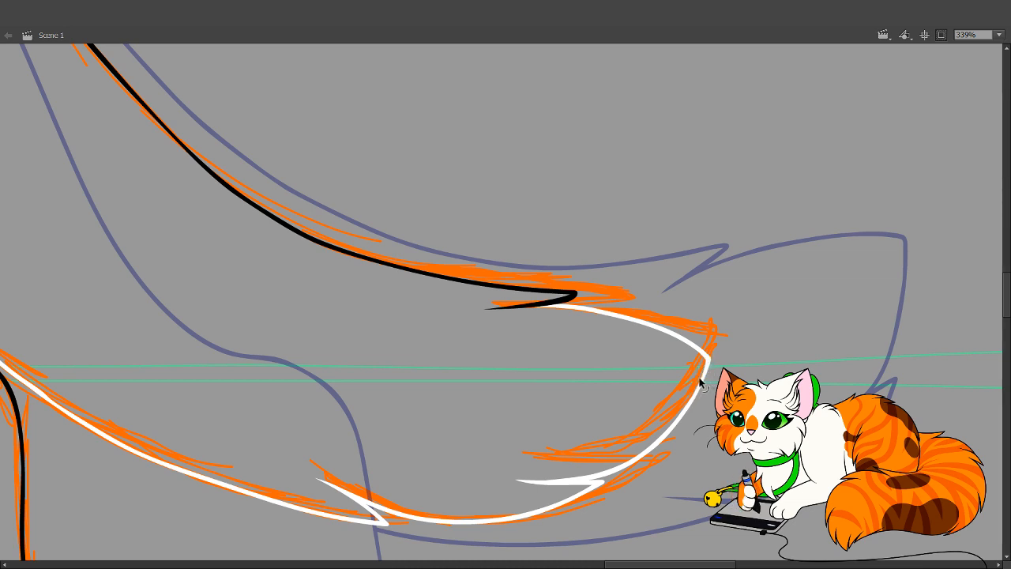
Trace the animal's back in white from the black shoulder hump up to the black rump curves, ending the line at both
drag(499, 430, 698, 343)
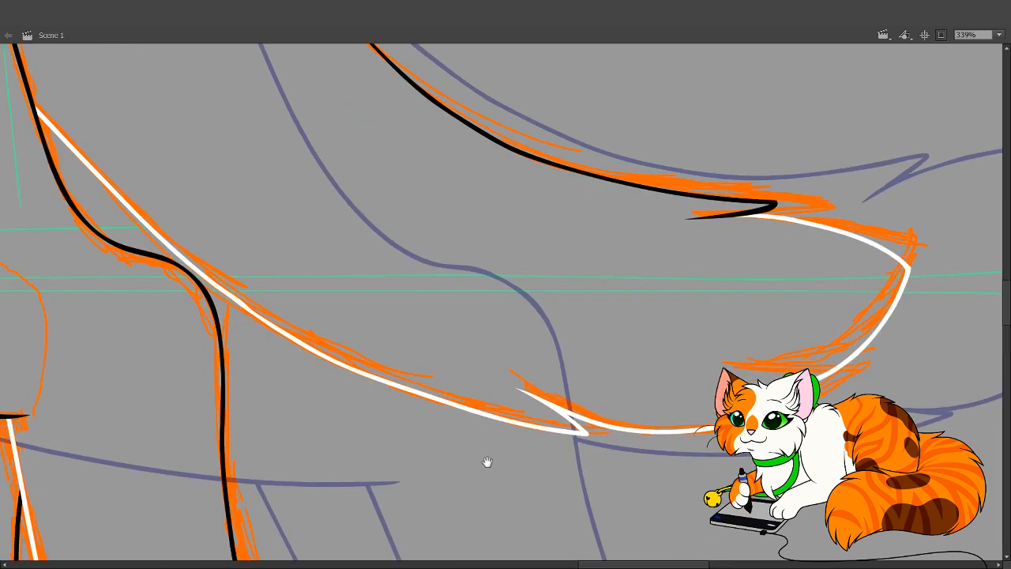
drag(487, 463, 688, 263)
drag(37, 354, 345, 342)
drag(201, 242, 397, 349)
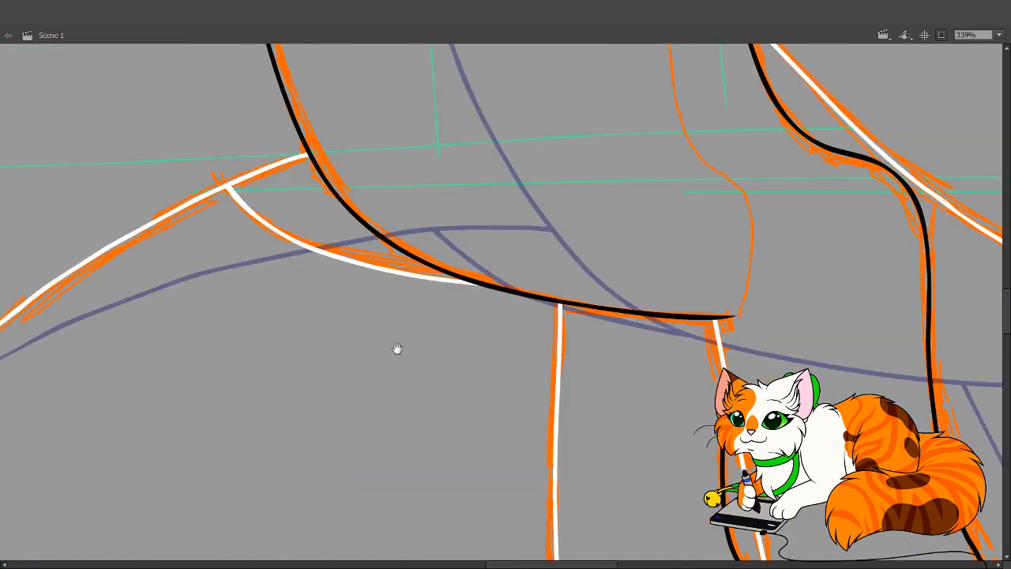
drag(285, 309, 444, 363)
drag(360, 326, 535, 387)
drag(351, 181, 435, 364)
drag(414, 305, 465, 427)
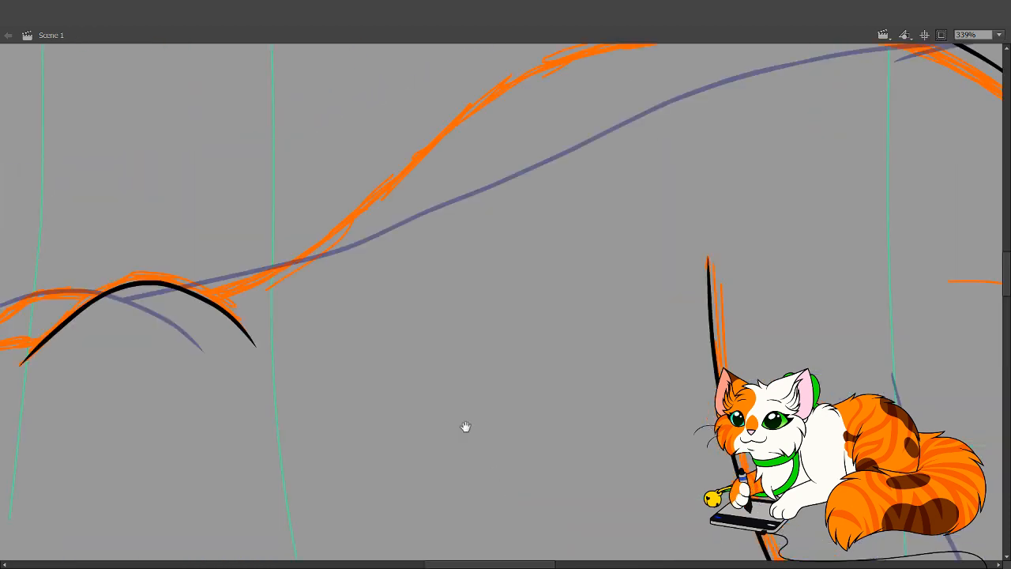
drag(476, 375, 560, 465)
drag(490, 461, 484, 544)
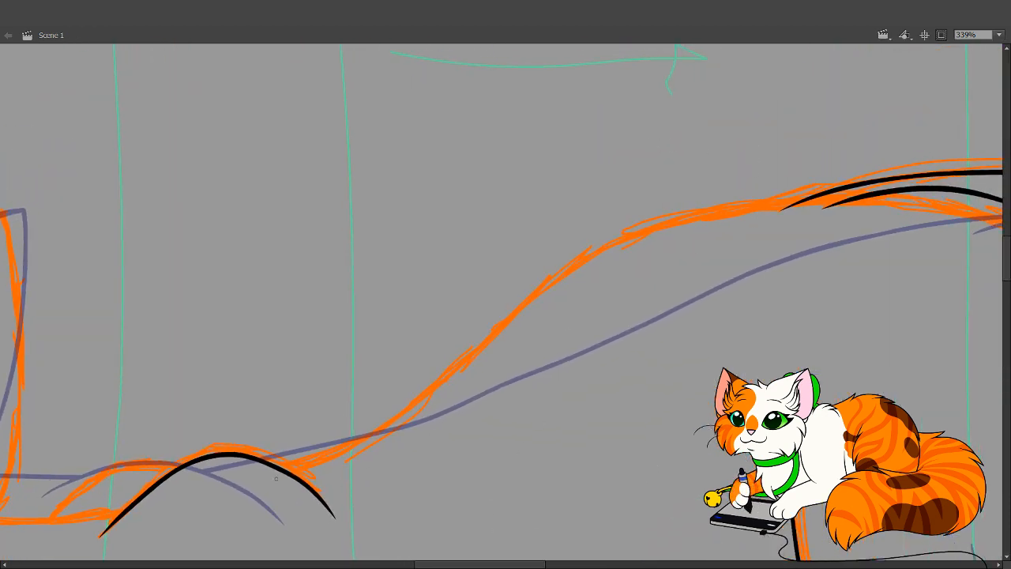
mouse_move(249, 476)
mouse_down()
mouse_move(391, 419)
mouse_move(571, 267)
mouse_move(642, 229)
mouse_move(709, 208)
mouse_move(846, 195)
mouse_up()
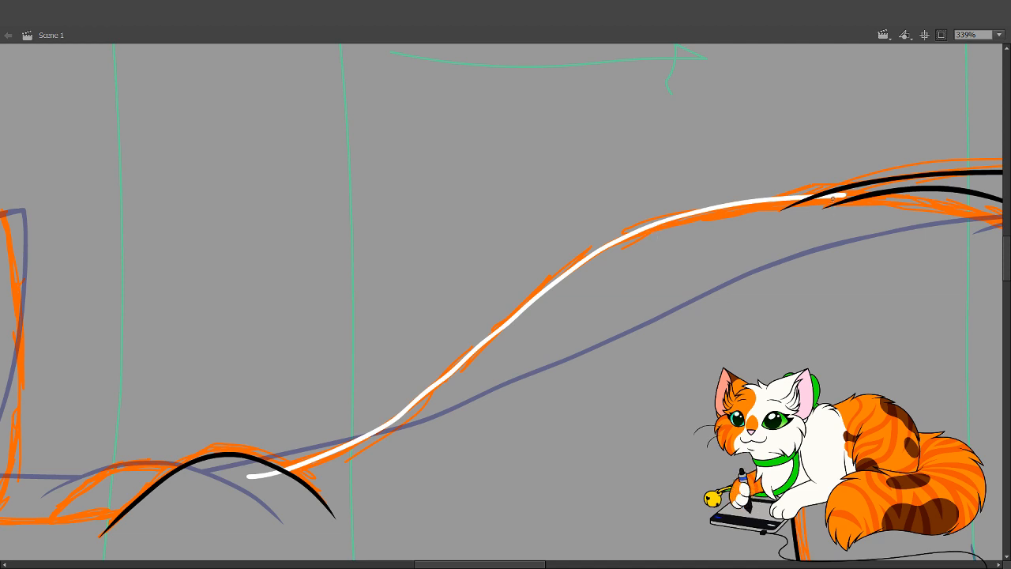
mouse_move(836, 197)
mouse_down()
mouse_move(770, 237)
mouse_move(621, 385)
mouse_move(426, 506)
mouse_move(332, 541)
mouse_move(251, 472)
mouse_up()
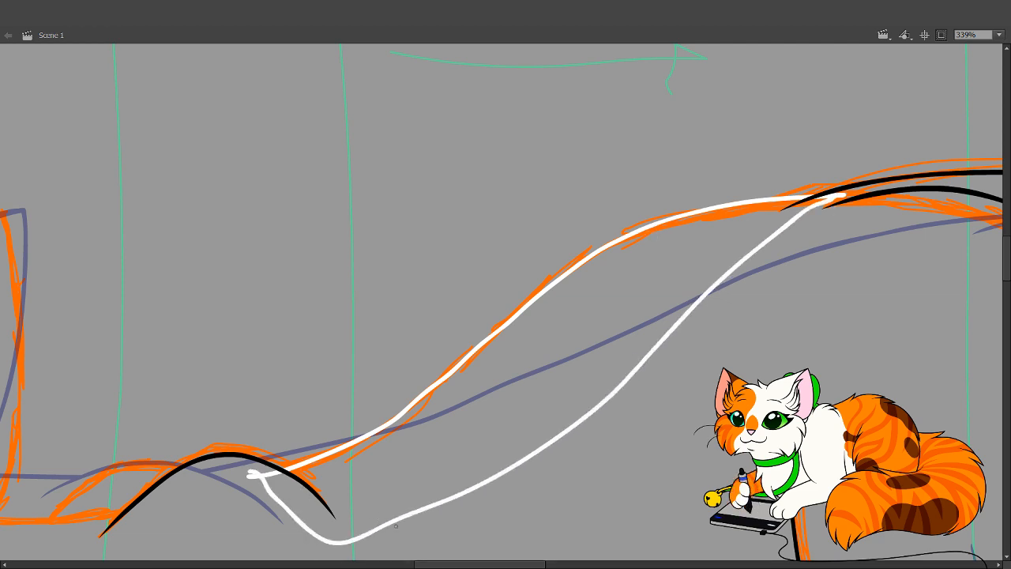
key(ctrl+z)
Examine the traced line art from the back across the belly and foreleg up to the head
mouse_move(761, 293)
mouse_down()
mouse_move(506, 440)
mouse_move(680, 262)
mouse_up()
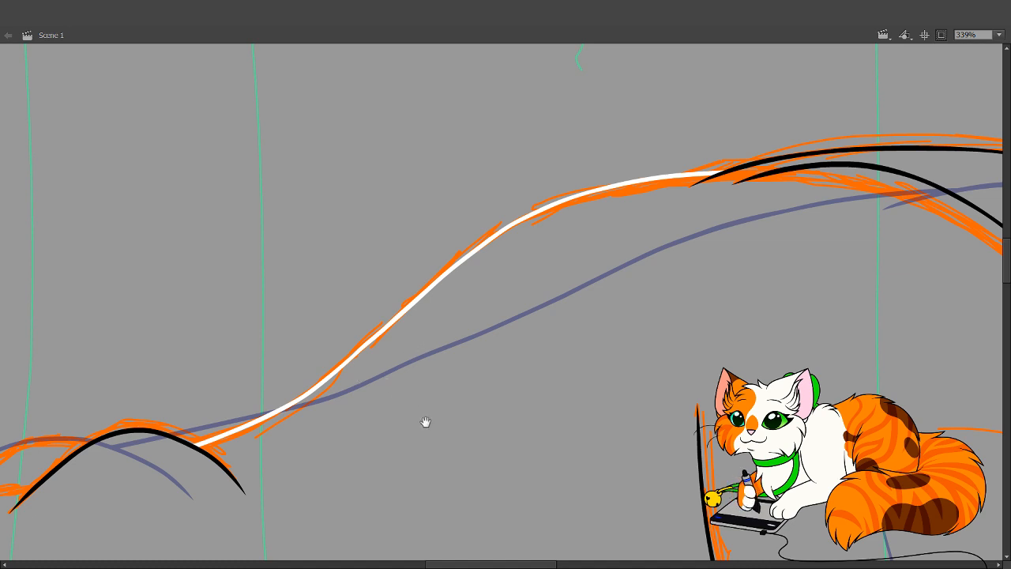
scroll(437, 358, down, 5)
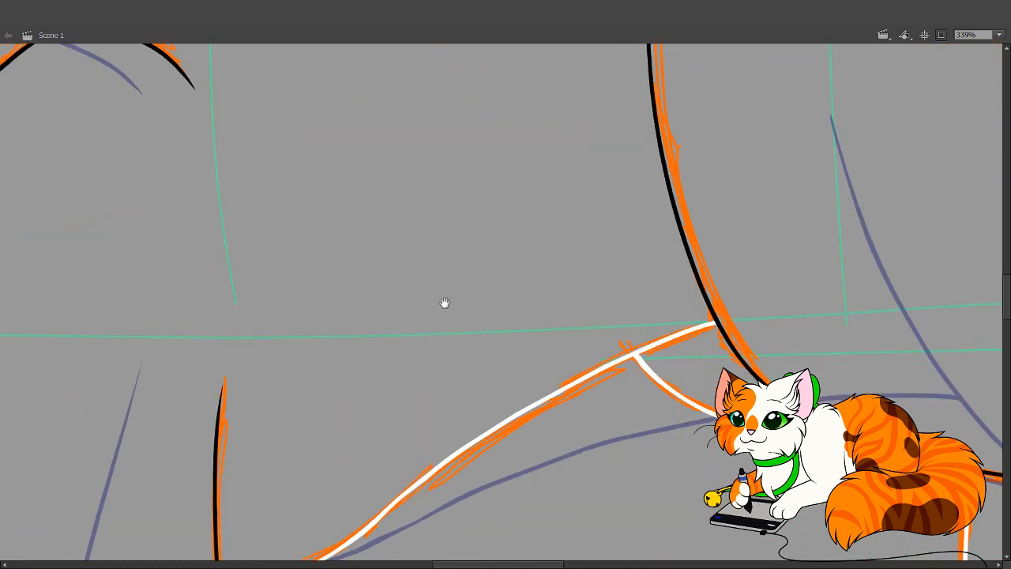
drag(444, 302, 610, 64)
drag(295, 422, 530, 356)
drag(493, 494, 501, 503)
drag(293, 190, 435, 442)
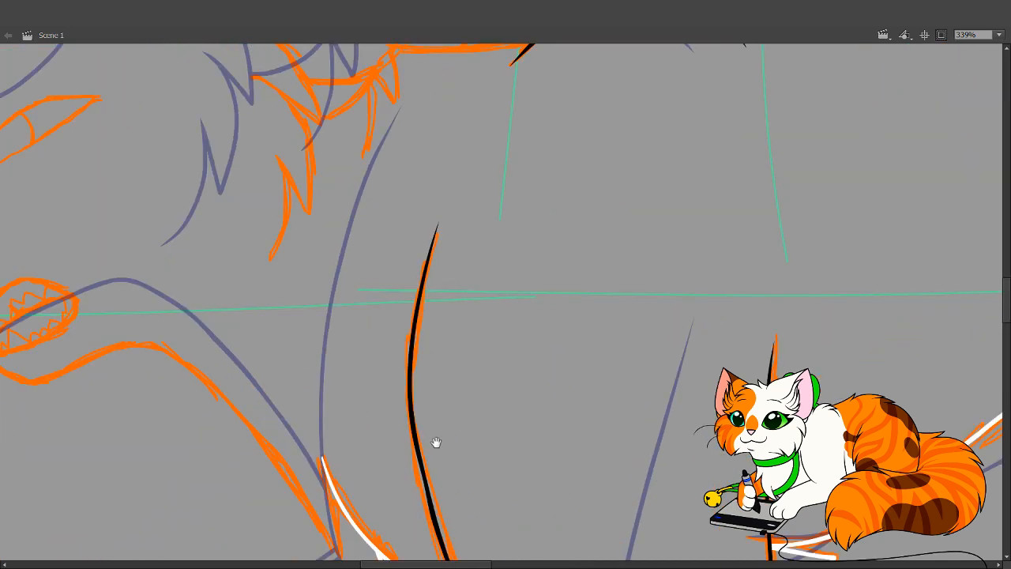
mouse_move(388, 269)
mouse_down()
mouse_move(419, 404)
mouse_move(510, 543)
mouse_up()
drag(482, 471, 524, 507)
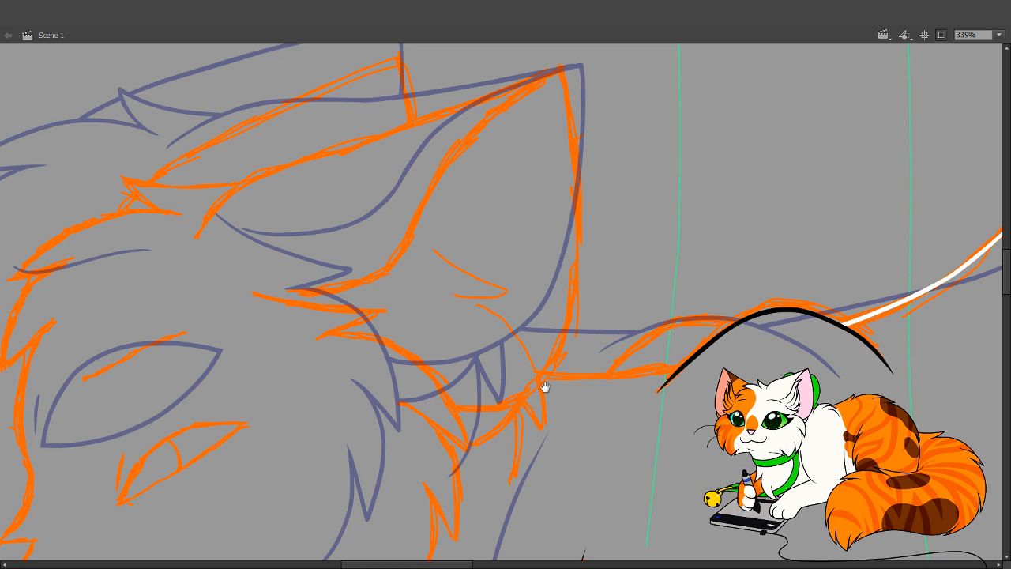
drag(445, 412, 474, 387)
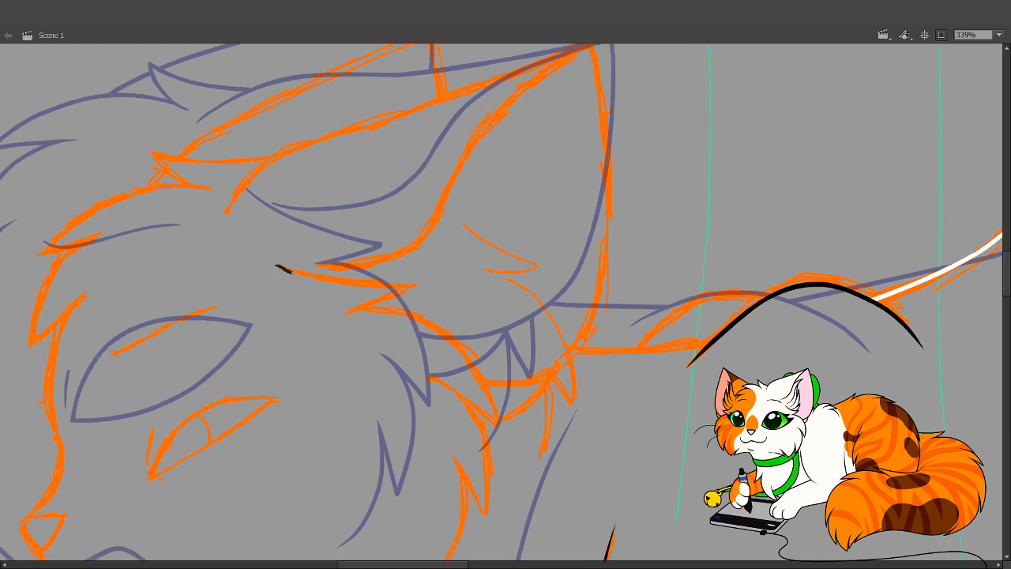
drag(292, 272, 353, 282)
key(ctrl+z)
drag(280, 266, 376, 283)
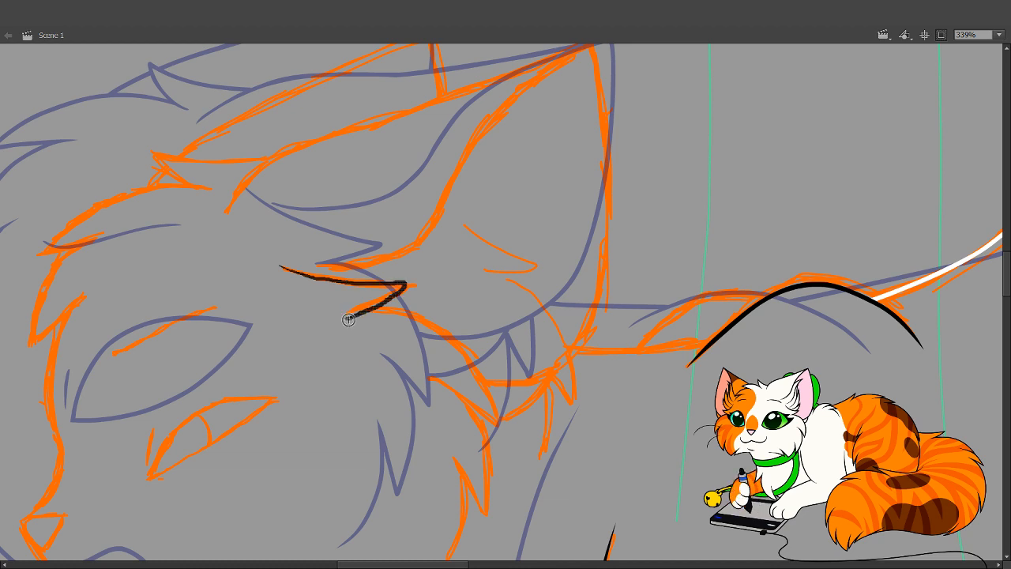
key(ctrl+z)
drag(281, 265, 401, 287)
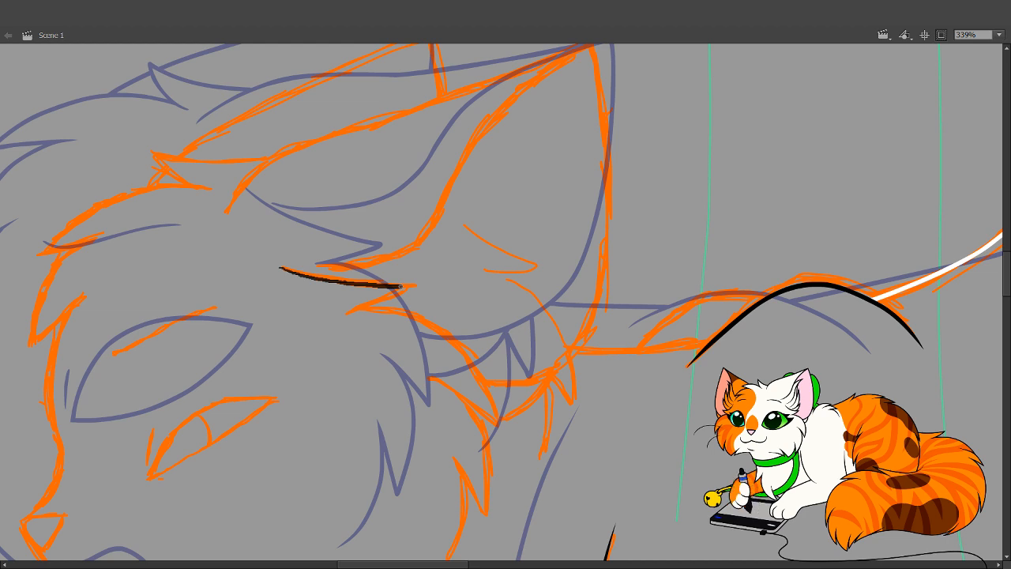
key(ctrl+z)
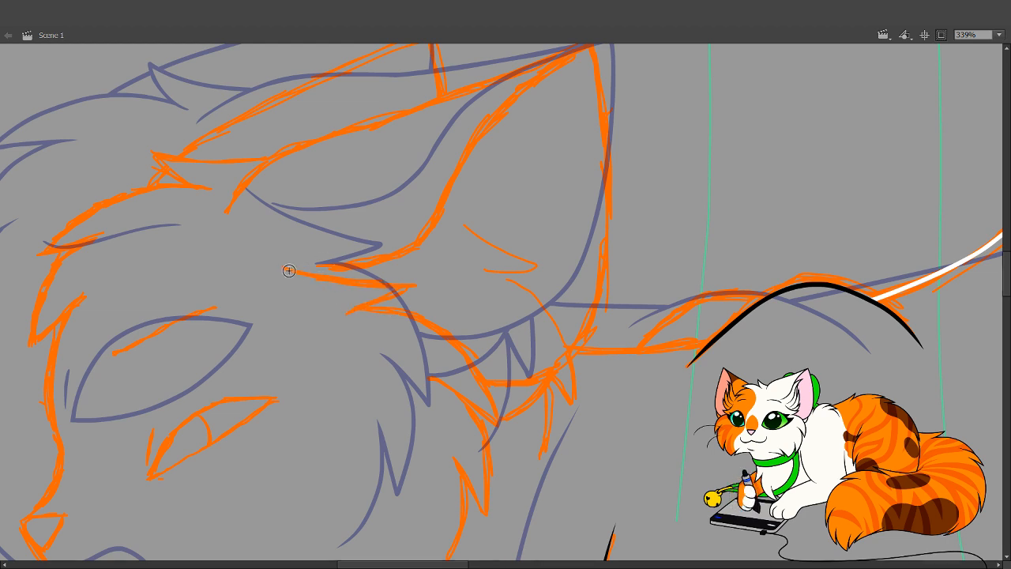
drag(280, 266, 342, 282)
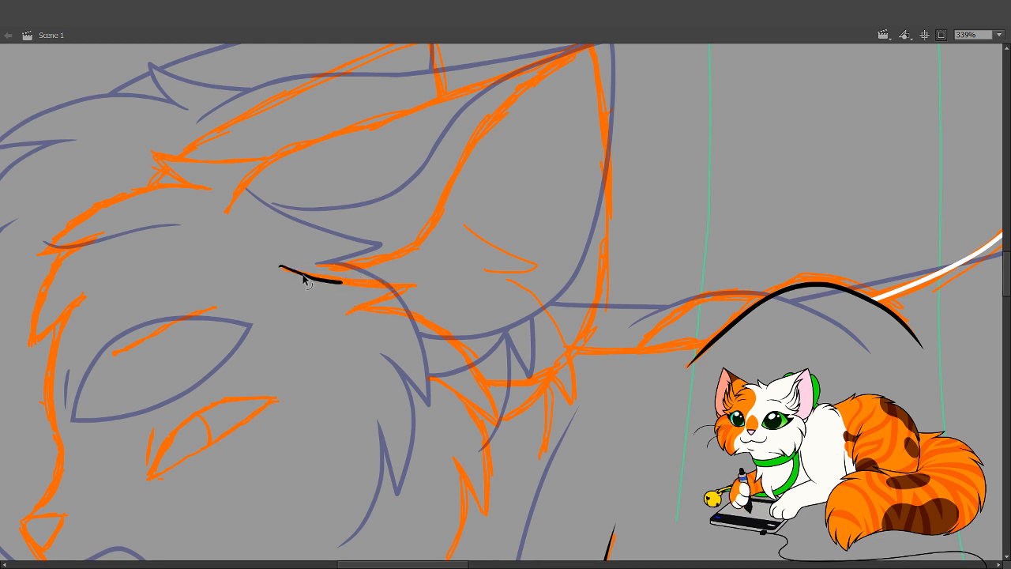
key(ctrl+z)
mouse_move(278, 266)
mouse_down()
mouse_move(411, 287)
mouse_move(353, 310)
mouse_up()
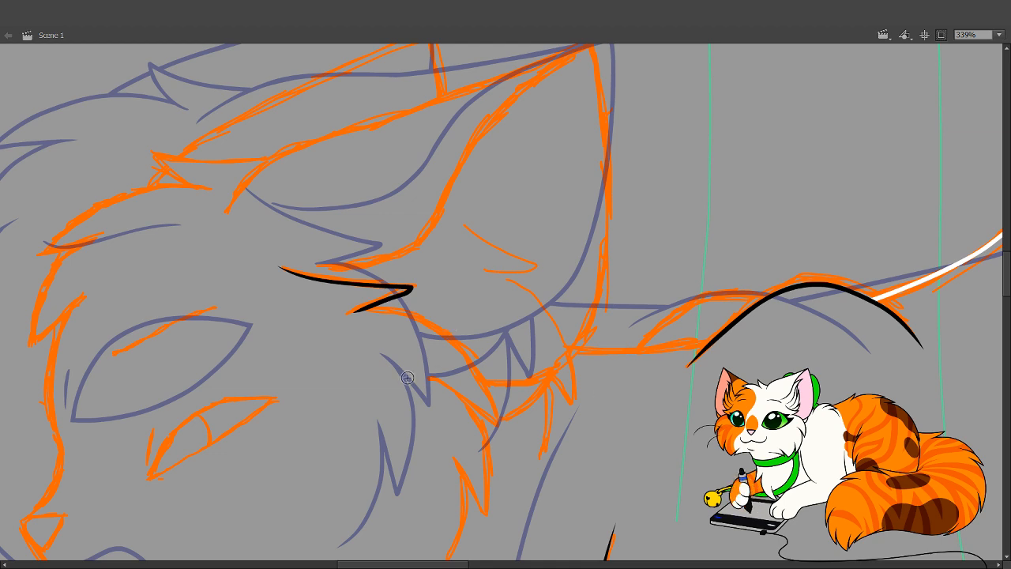
drag(365, 340, 347, 314)
key(ctrl+z)
drag(259, 239, 346, 261)
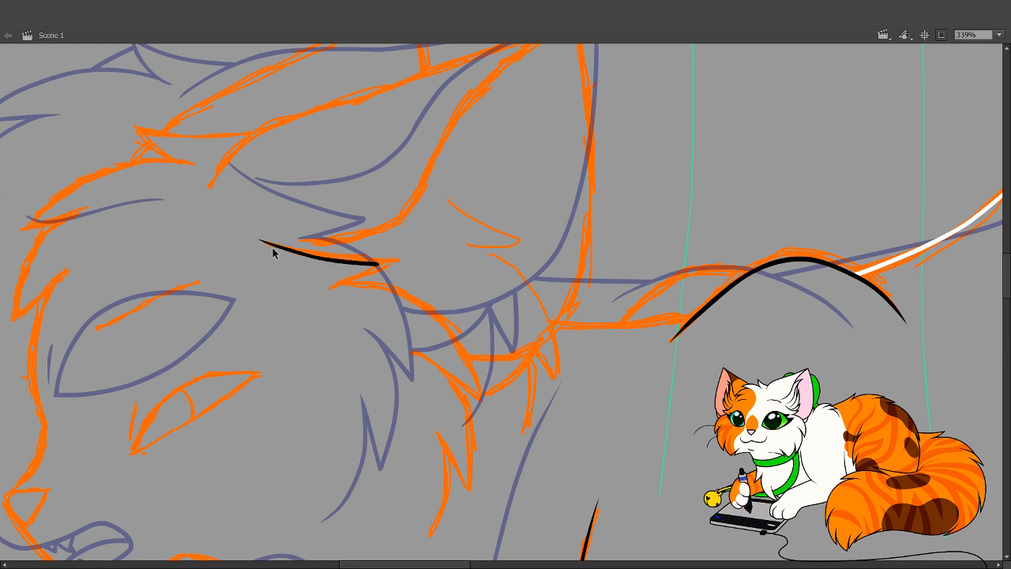
key(ctrl+z)
Draw the pointed fur tuft at the ear's lower base in black, ending in a short stroke that folds back
mouse_move(258, 239)
mouse_down()
mouse_move(395, 260)
mouse_move(332, 289)
mouse_up()
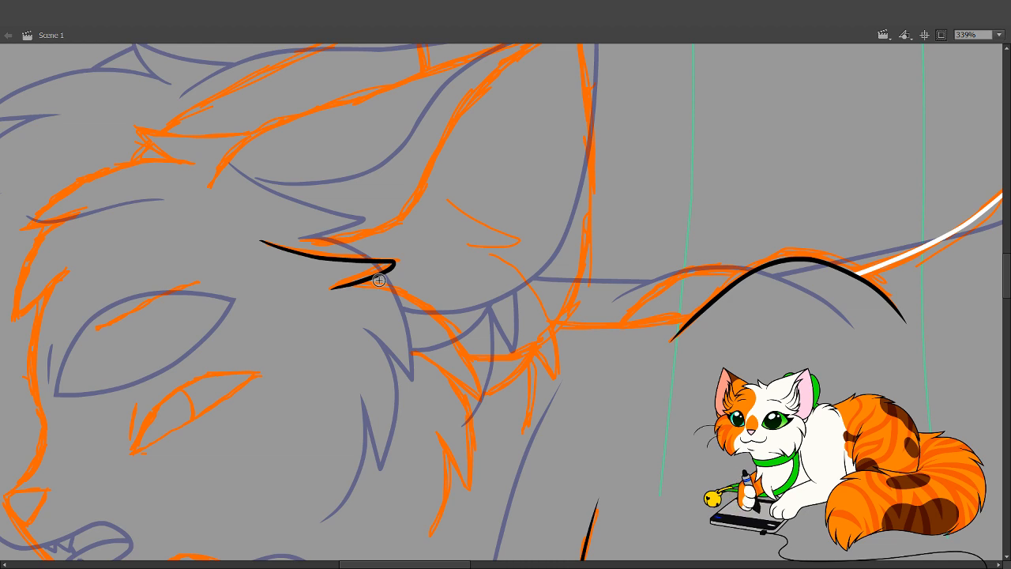
drag(471, 353, 493, 284)
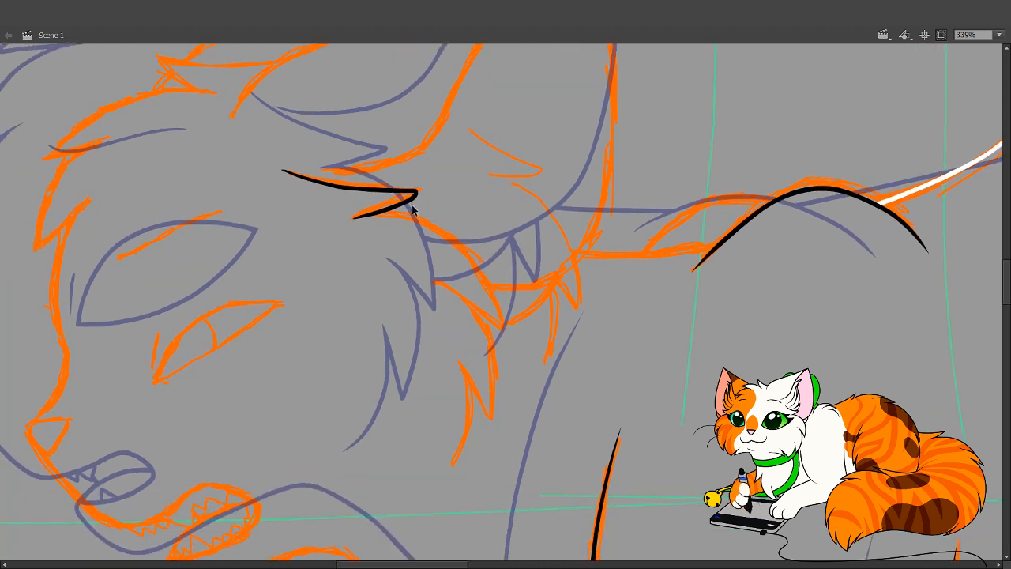
mouse_move(356, 217)
mouse_down()
mouse_move(403, 217)
mouse_move(457, 239)
mouse_move(482, 264)
mouse_move(503, 325)
mouse_move(458, 292)
mouse_move(482, 323)
mouse_move(488, 419)
mouse_move(460, 366)
mouse_up()
key(ctrl+z)
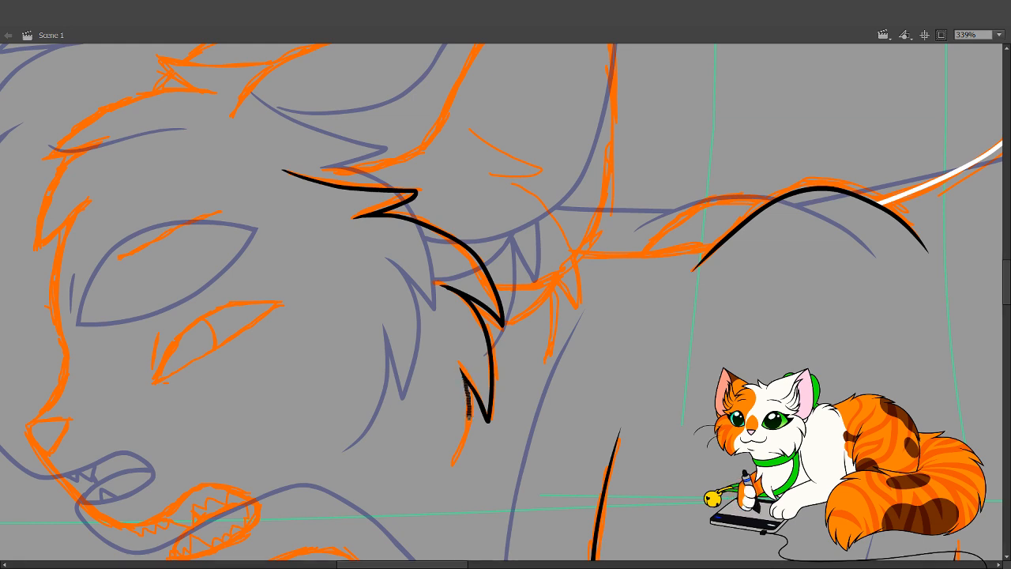
drag(469, 417, 444, 478)
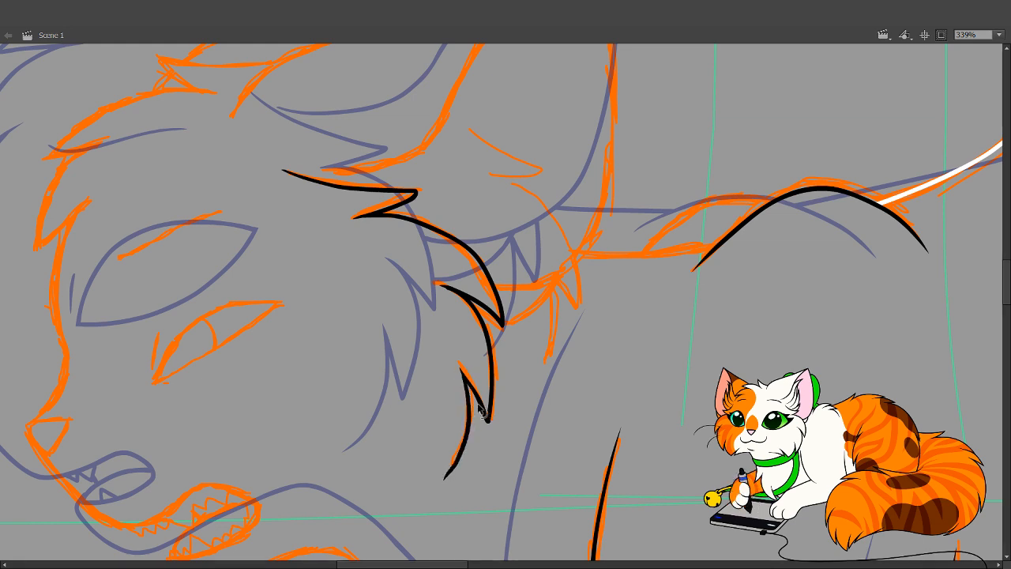
key(ctrl+z)
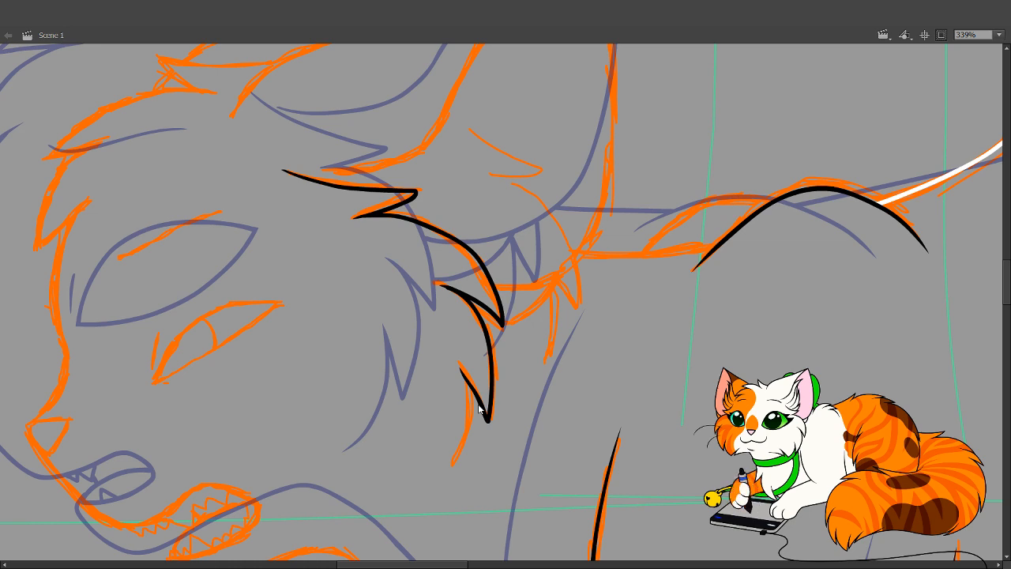
scroll(483, 316, down, 1)
key(ctrl+z)
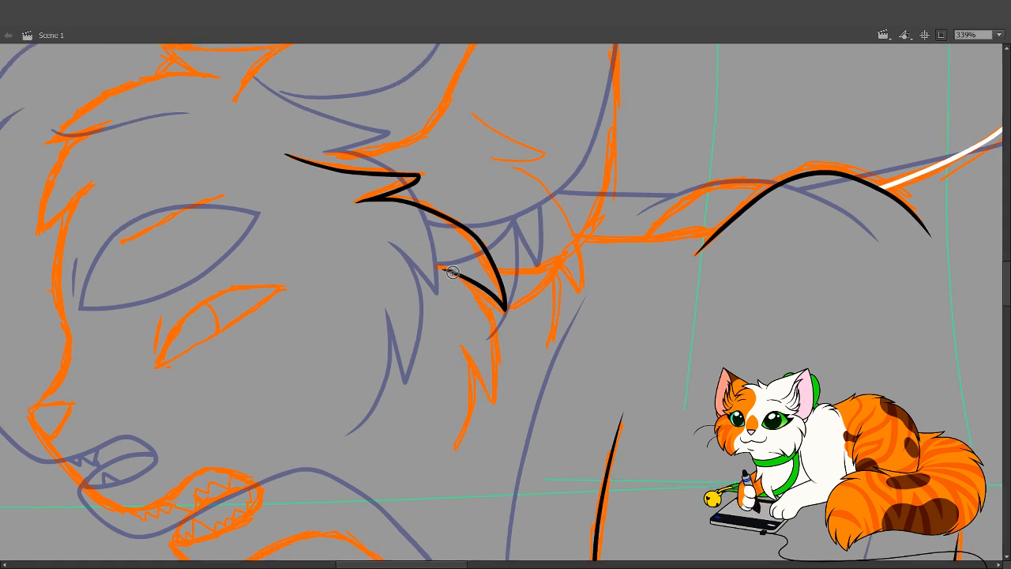
mouse_move(452, 272)
mouse_down()
mouse_move(442, 269)
mouse_move(496, 356)
mouse_move(491, 400)
mouse_up()
key(ctrl+z)
mouse_move(486, 314)
mouse_down()
mouse_move(484, 401)
mouse_move(452, 335)
mouse_up()
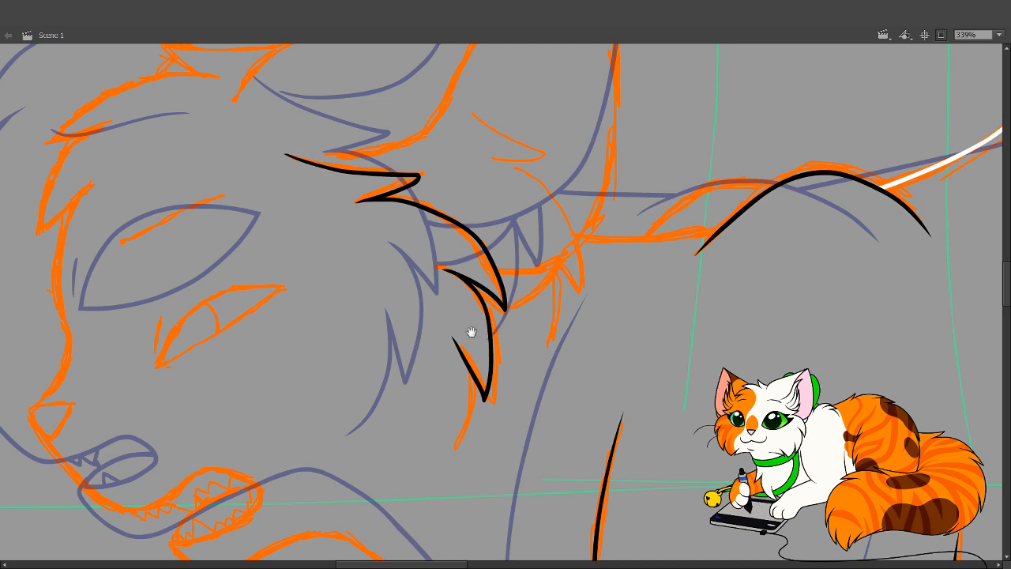
drag(469, 334, 480, 390)
key(ctrl+z)
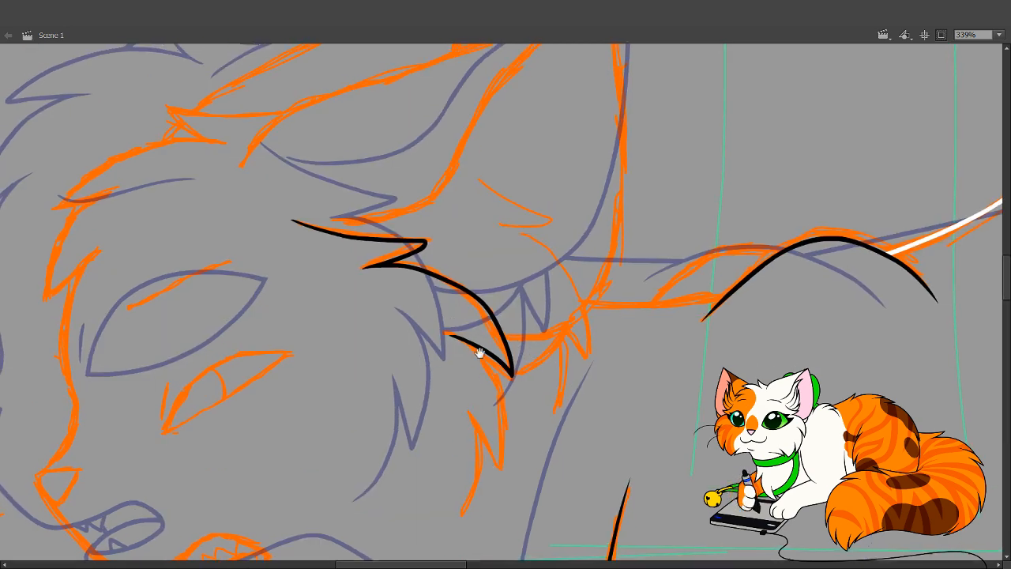
drag(481, 350, 538, 437)
mouse_move(322, 285)
mouse_down()
mouse_move(627, 508)
mouse_move(388, 314)
mouse_up()
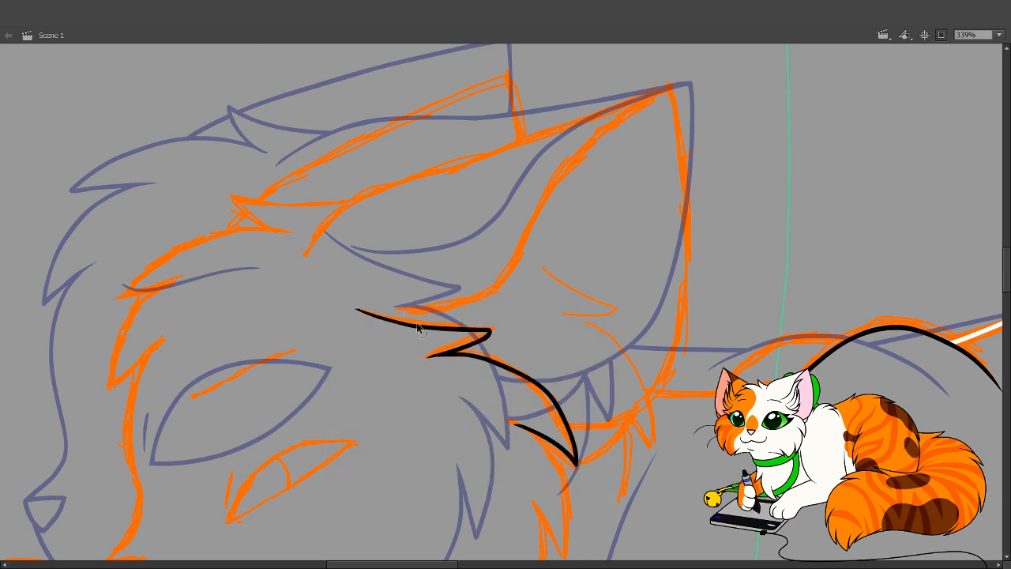
key(ctrl+z)
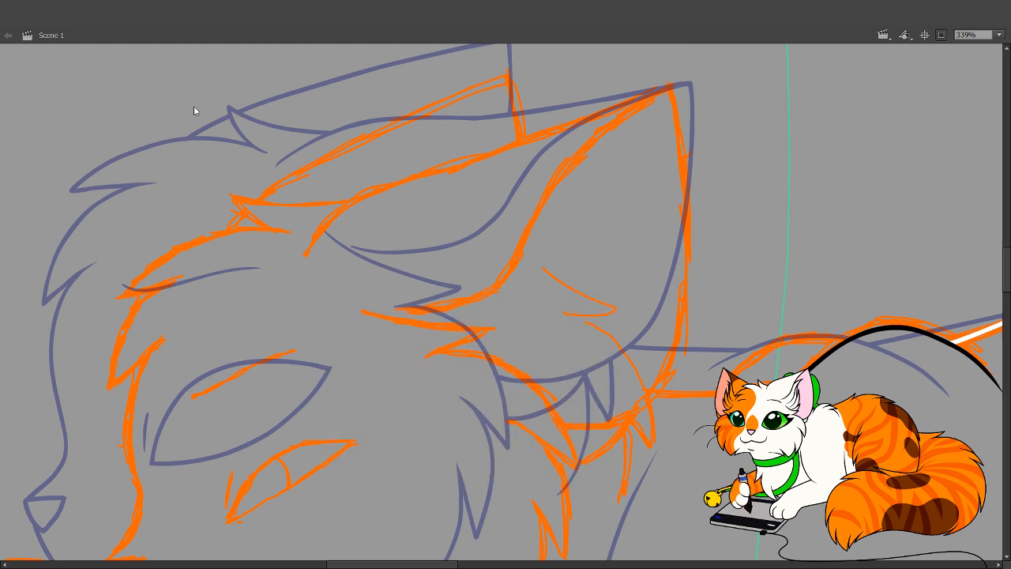
key(period)
key(comma)
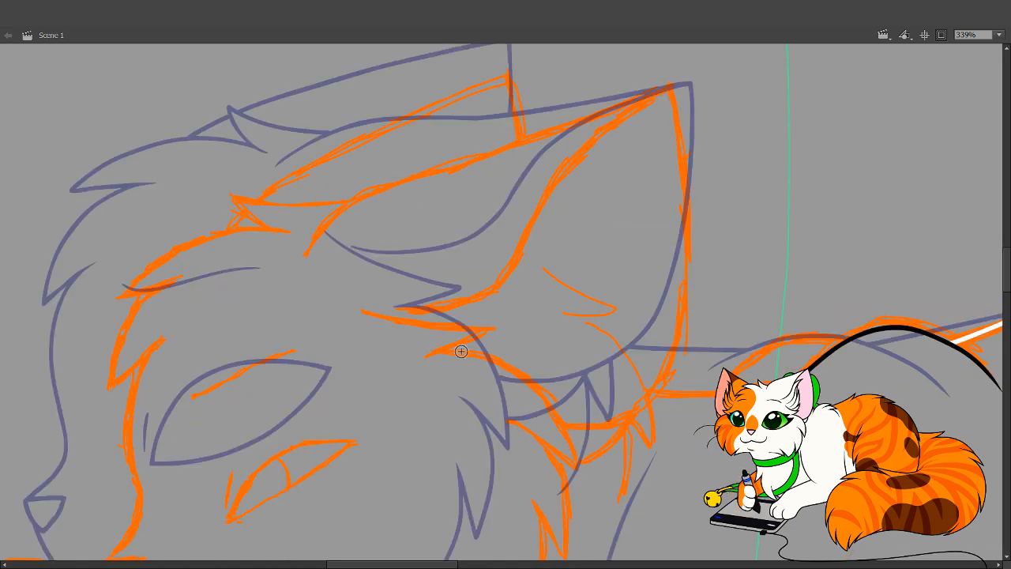
Redraw the pointed fur tuft at the ear's lower base in black, ending in a short stroke that folds back
mouse_move(358, 308)
mouse_down()
mouse_move(487, 339)
mouse_move(420, 360)
mouse_up()
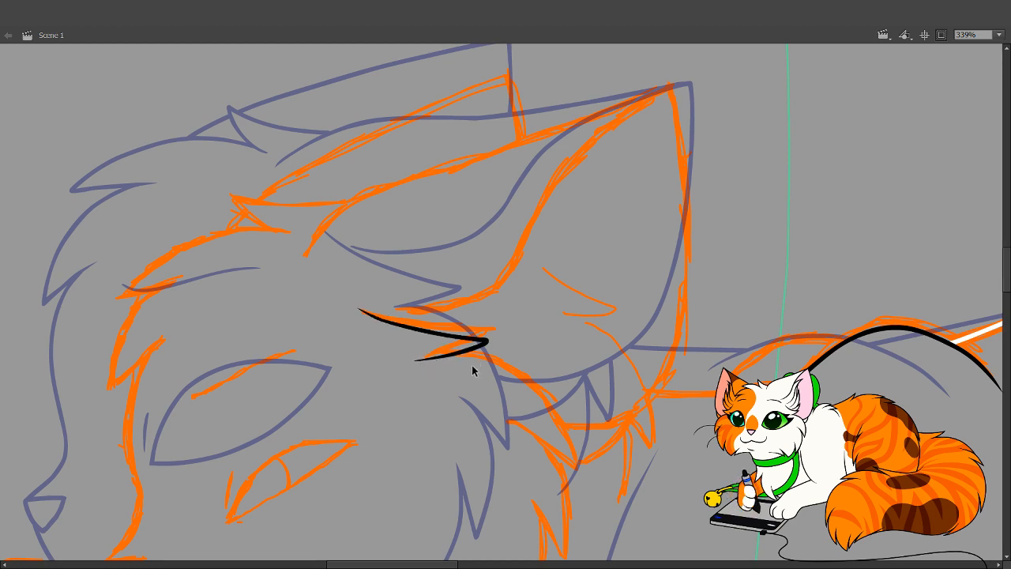
drag(530, 449, 527, 362)
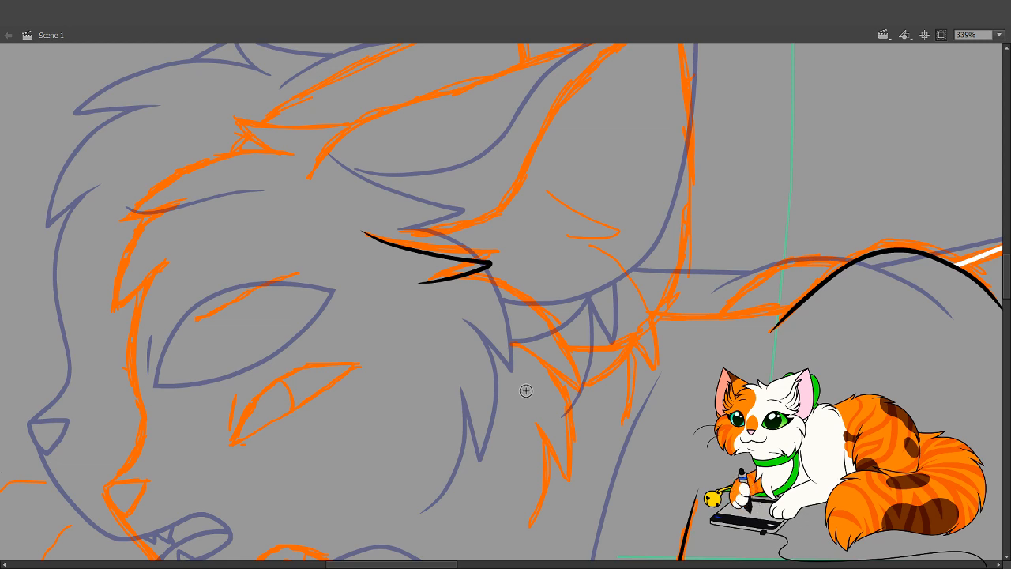
scroll(437, 291, down, 3)
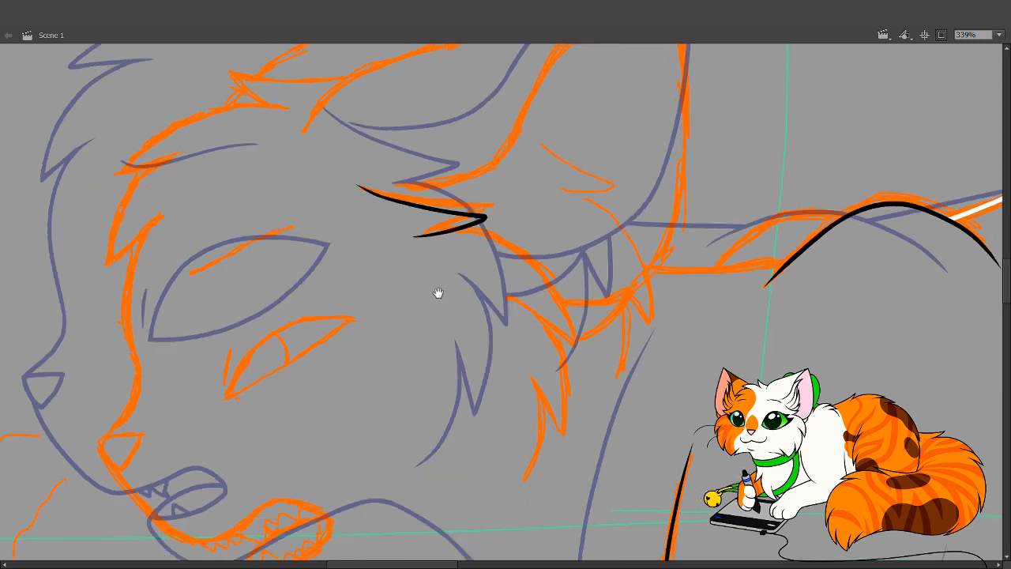
drag(444, 222, 497, 237)
key(ctrl+z)
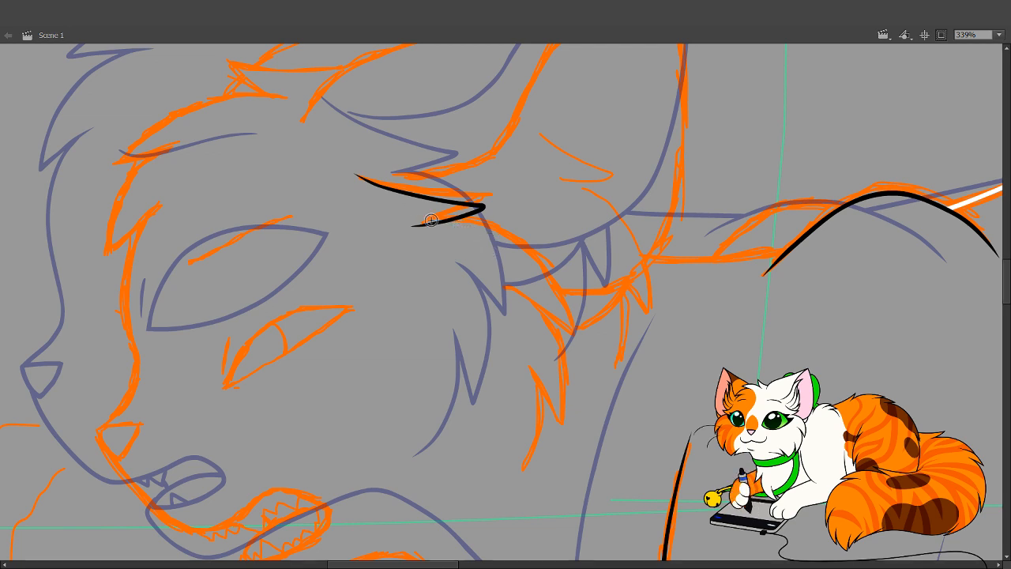
mouse_move(442, 221)
mouse_down()
mouse_move(511, 240)
mouse_move(556, 287)
mouse_up()
drag(569, 322, 569, 324)
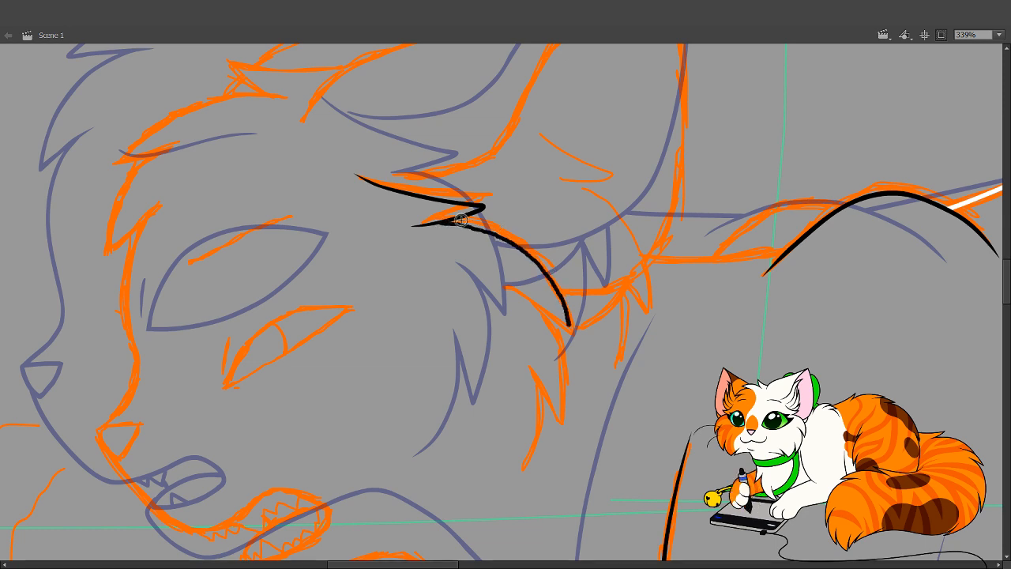
key(ctrl+z)
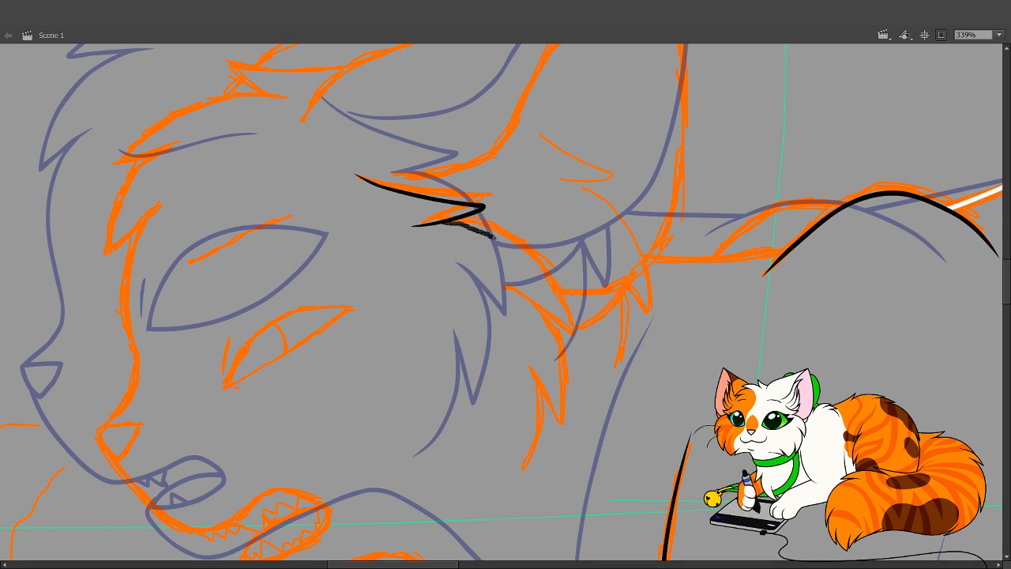
key(ctrl+z)
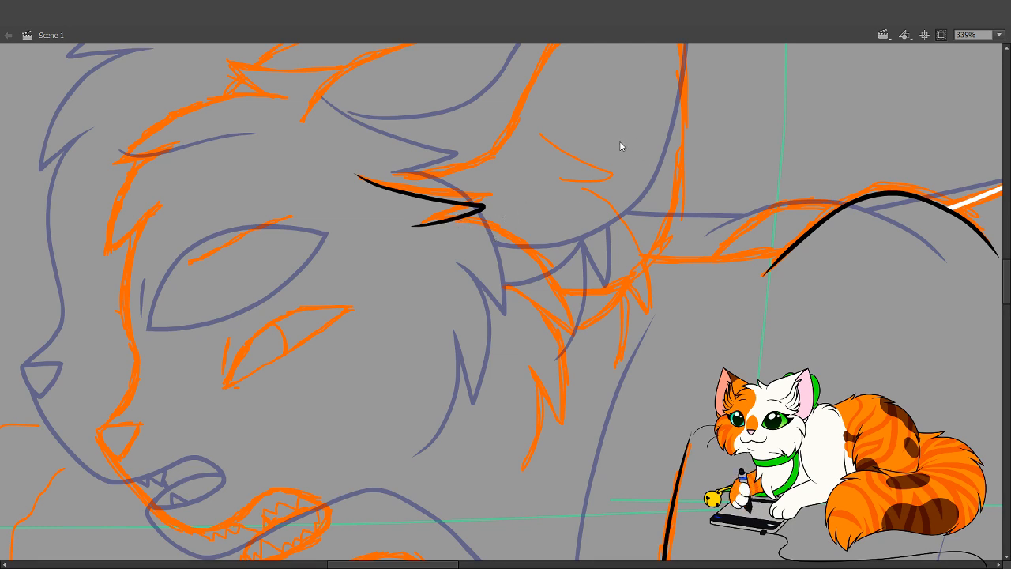
Draw the upper cheek fur spike in white from the black ear tuft and delete the part overlapping that tuft
drag(426, 220, 502, 238)
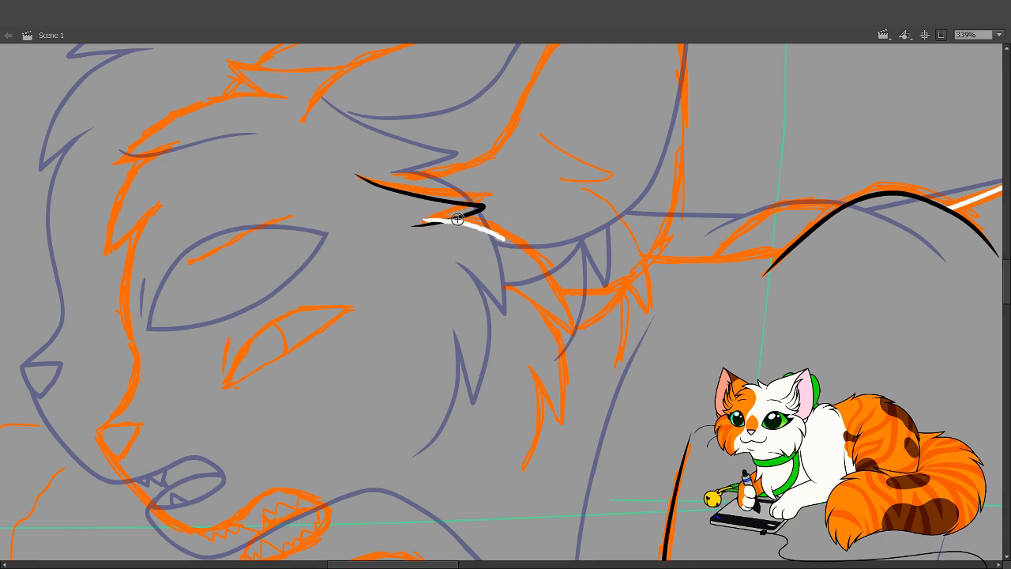
key(ctrl+z)
mouse_move(422, 219)
mouse_down()
mouse_move(474, 222)
mouse_move(518, 246)
mouse_move(549, 291)
mouse_move(563, 338)
mouse_move(509, 298)
mouse_up()
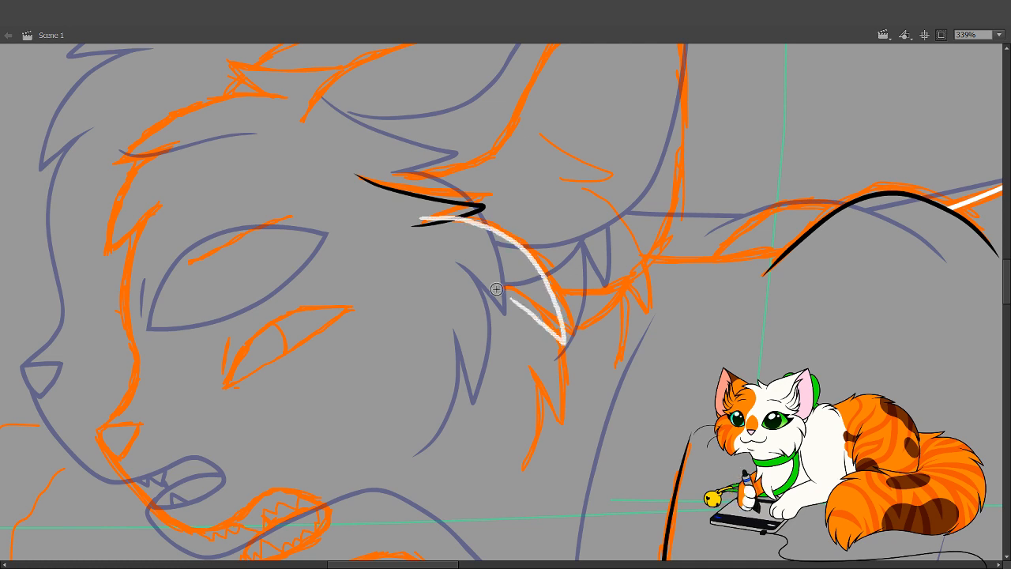
key(v)
click(432, 220)
key(Delete)
key(space)
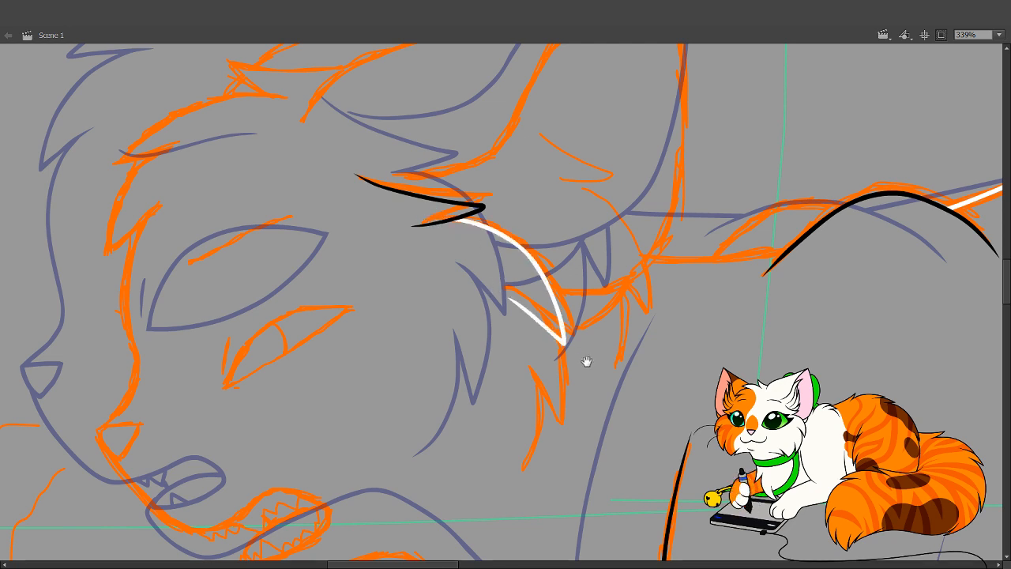
Draw the second cheek fur spike in black, starting beneath the white one and folding back at its tip
drag(584, 360, 608, 302)
drag(602, 223, 604, 248)
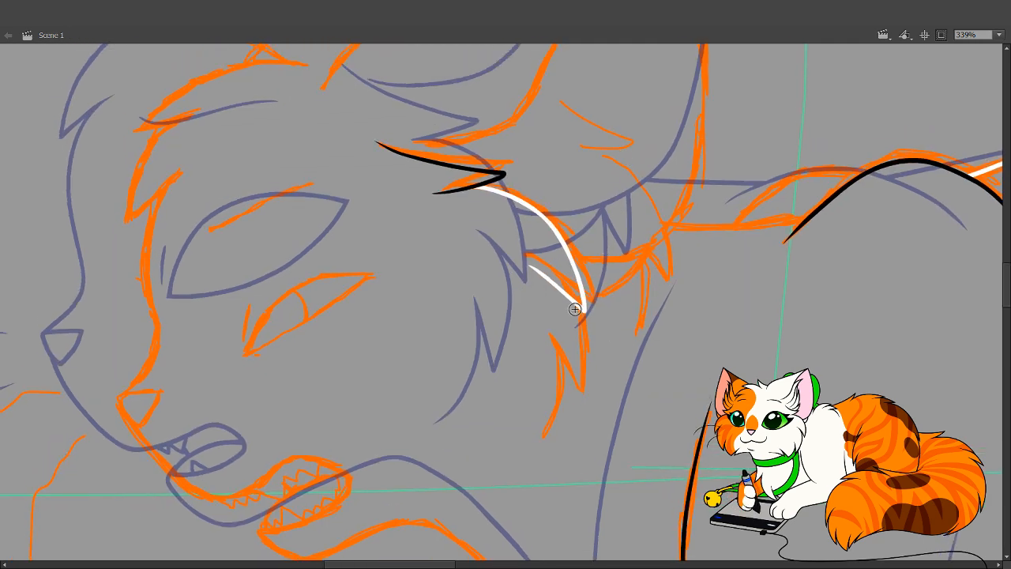
mouse_move(543, 268)
mouse_down()
mouse_move(575, 352)
mouse_move(570, 391)
mouse_move(540, 335)
mouse_up()
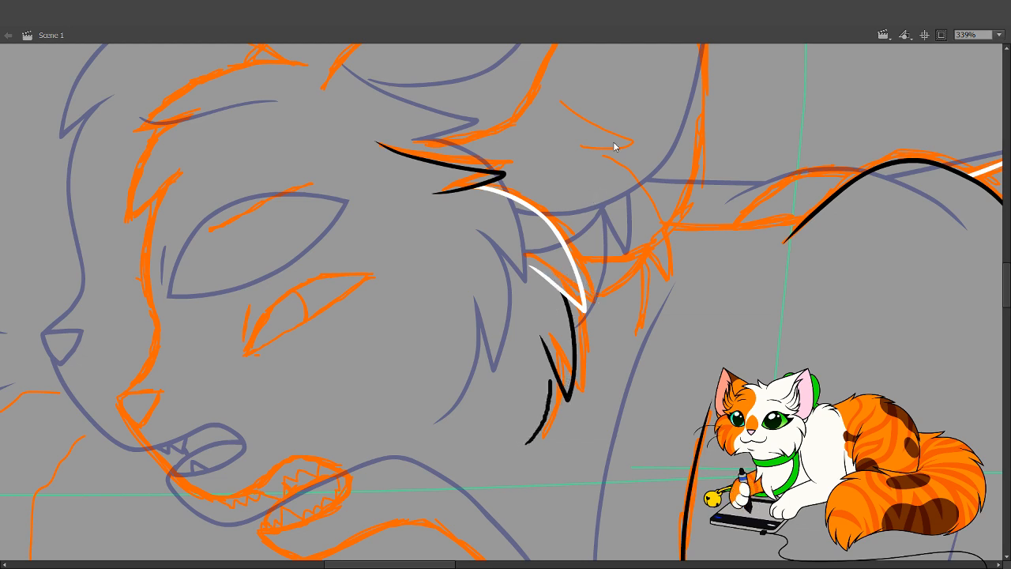
Draw the cheek's lowest fur curve in white below the black spike and delete the part crossing past that spike
key(ctrl+z)
mouse_move(530, 439)
mouse_down()
mouse_move(555, 381)
mouse_move(555, 346)
mouse_move(540, 431)
mouse_move(551, 409)
mouse_move(558, 335)
mouse_up()
key(ctrl+z)
key(ctrl+z)
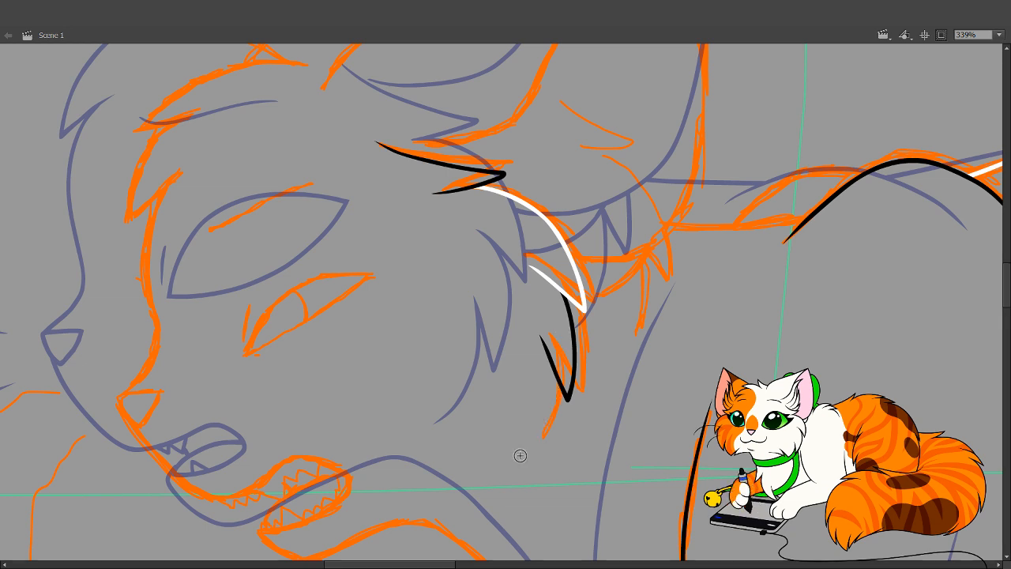
mouse_move(518, 452)
mouse_down()
mouse_move(534, 440)
mouse_move(553, 377)
mouse_move(549, 325)
mouse_up()
key(v)
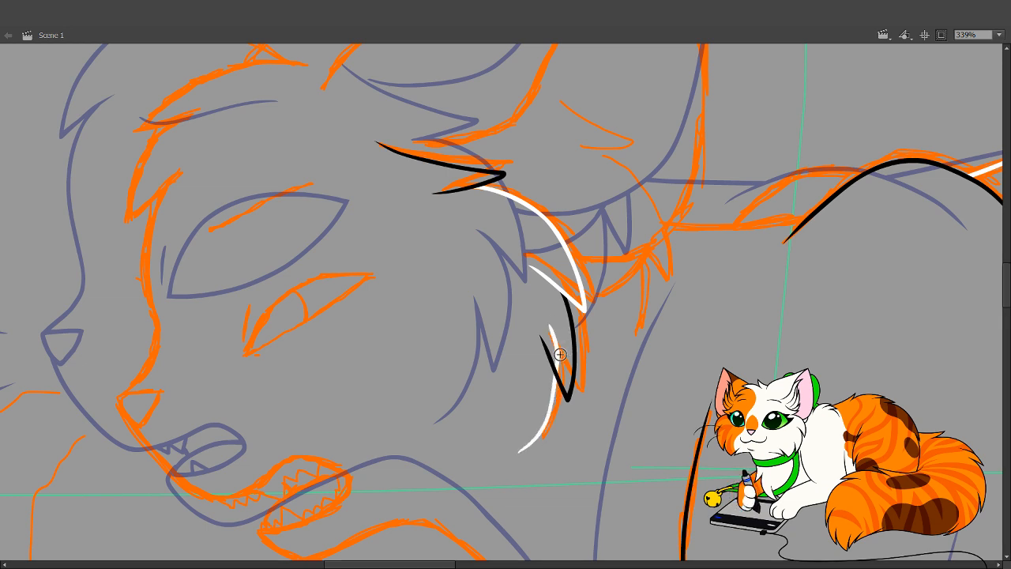
click(556, 358)
key(Delete)
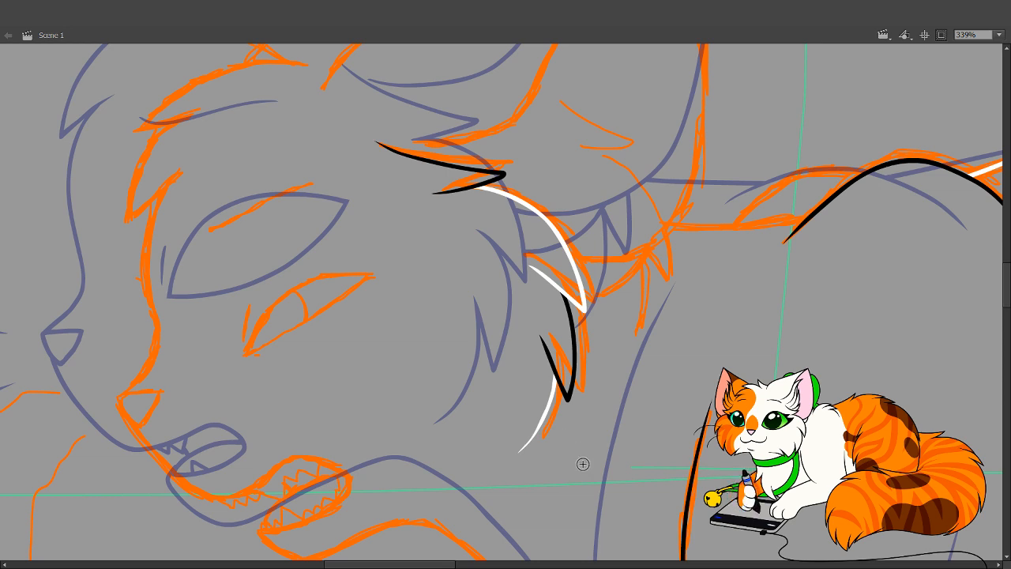
drag(562, 430, 487, 473)
key(v)
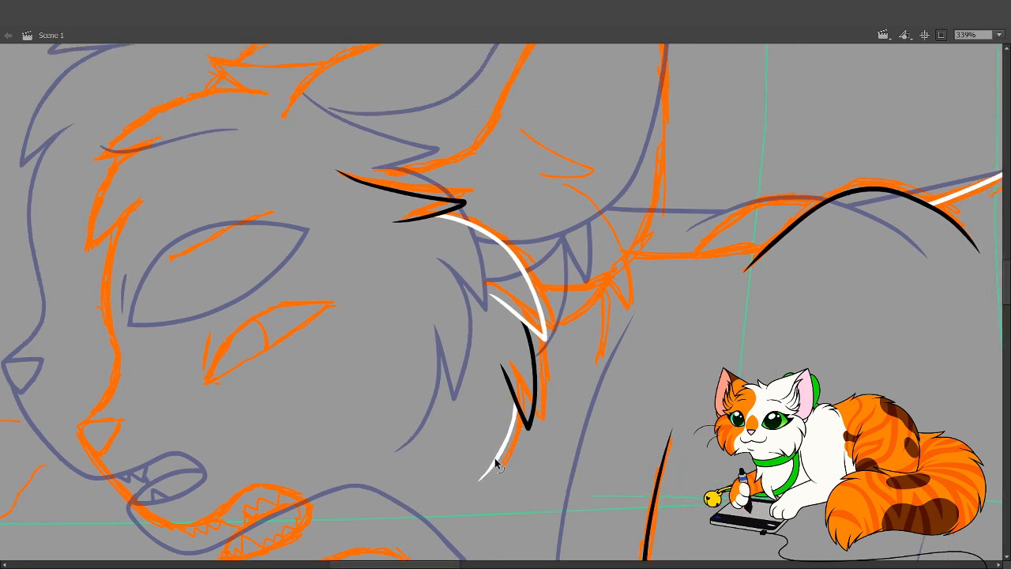
Trace the near ear's outline in black from the fur tuft up to the tip and down around to the cheek
mouse_move(589, 345)
mouse_down()
mouse_move(571, 383)
mouse_move(621, 261)
mouse_move(595, 403)
mouse_move(606, 452)
mouse_up()
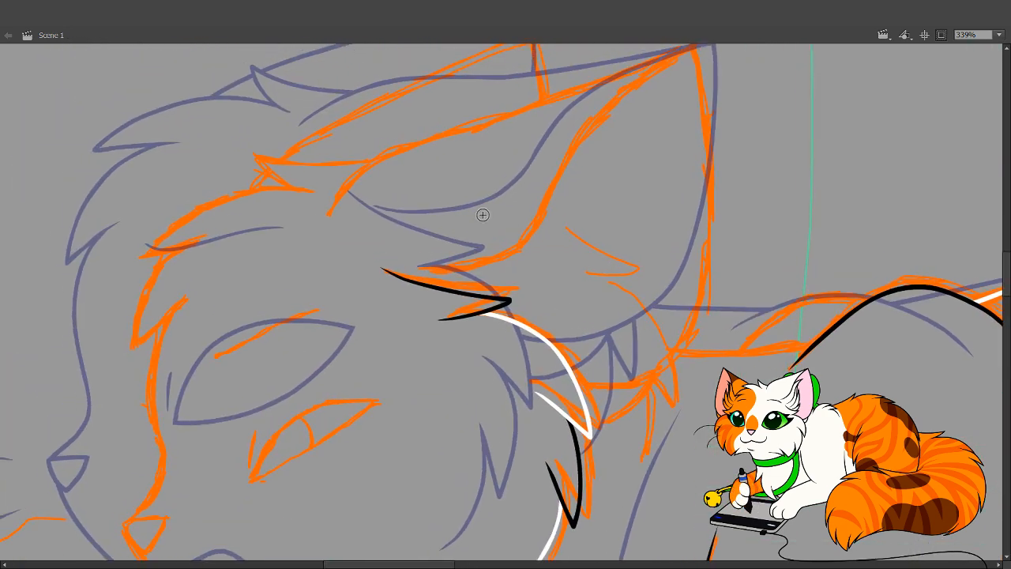
key(Return)
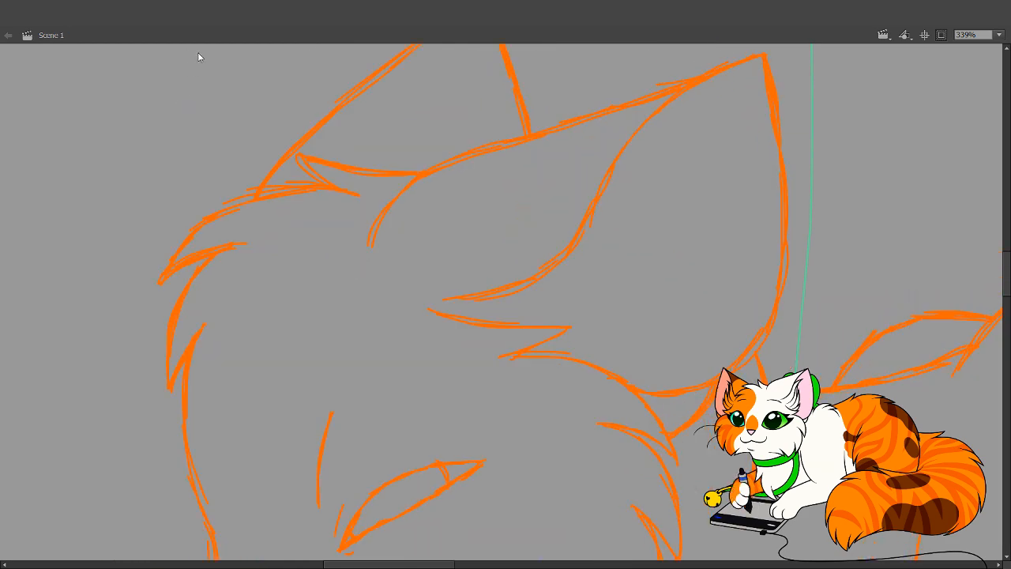
key(.)
drag(463, 413, 477, 469)
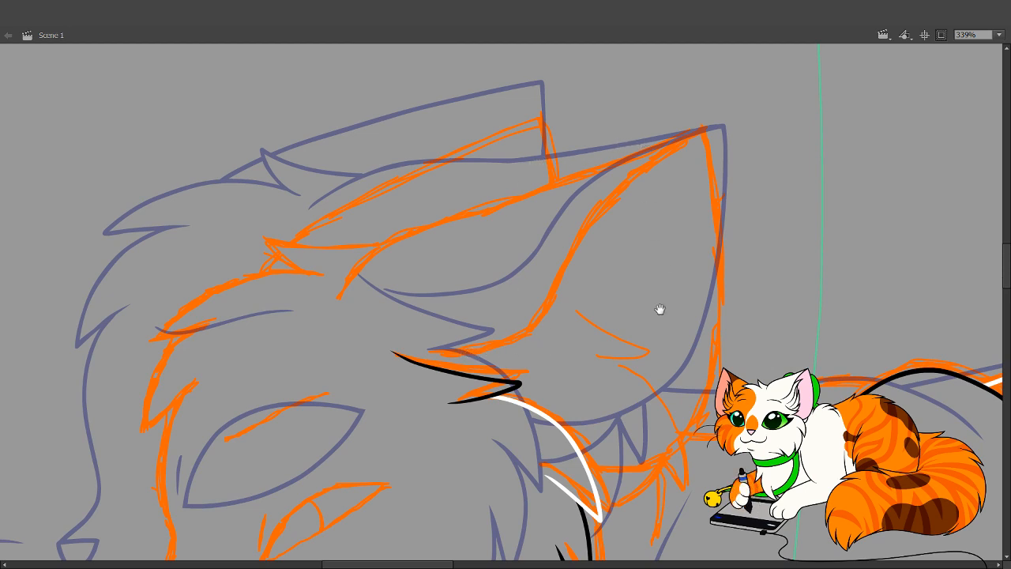
drag(580, 375, 445, 437)
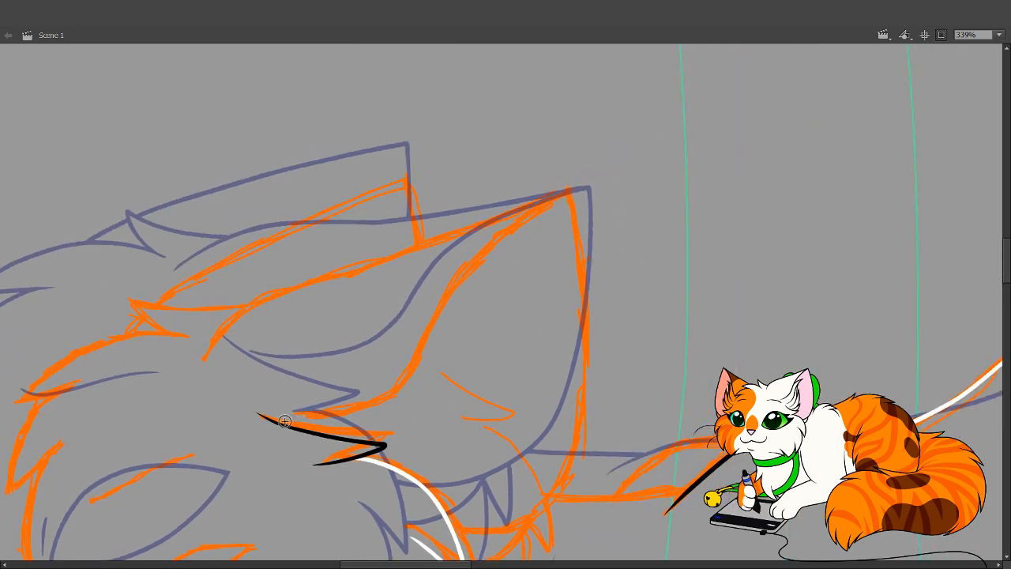
mouse_move(285, 421)
mouse_down()
mouse_move(368, 404)
mouse_move(402, 382)
mouse_move(459, 263)
mouse_move(569, 191)
mouse_move(591, 289)
mouse_move(589, 356)
mouse_move(582, 425)
mouse_move(552, 502)
mouse_move(473, 530)
mouse_move(403, 499)
mouse_up()
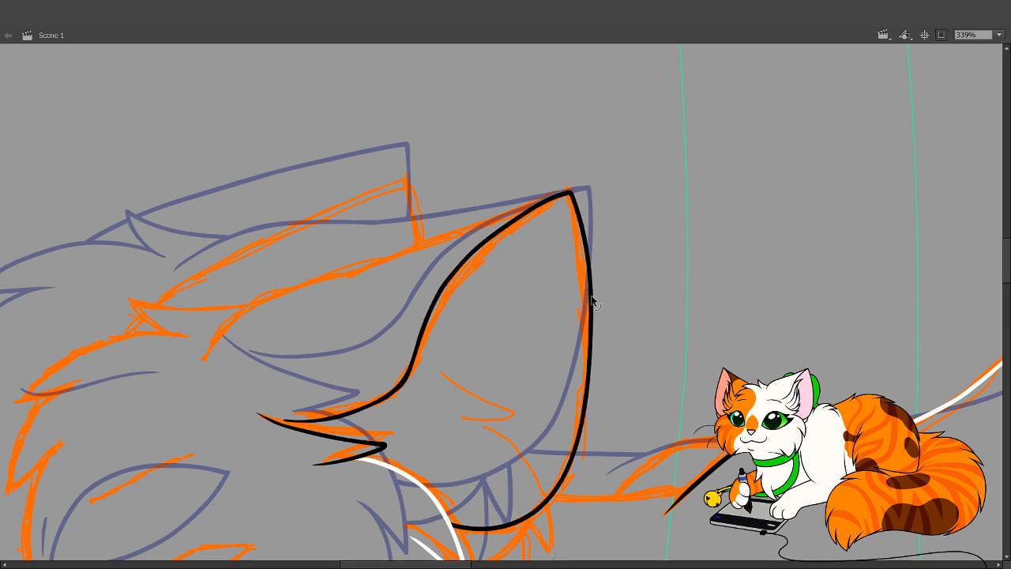
Reshape the ear's outer black edge below the tip so it follows the orange sketch in a smooth curve
drag(587, 267, 584, 271)
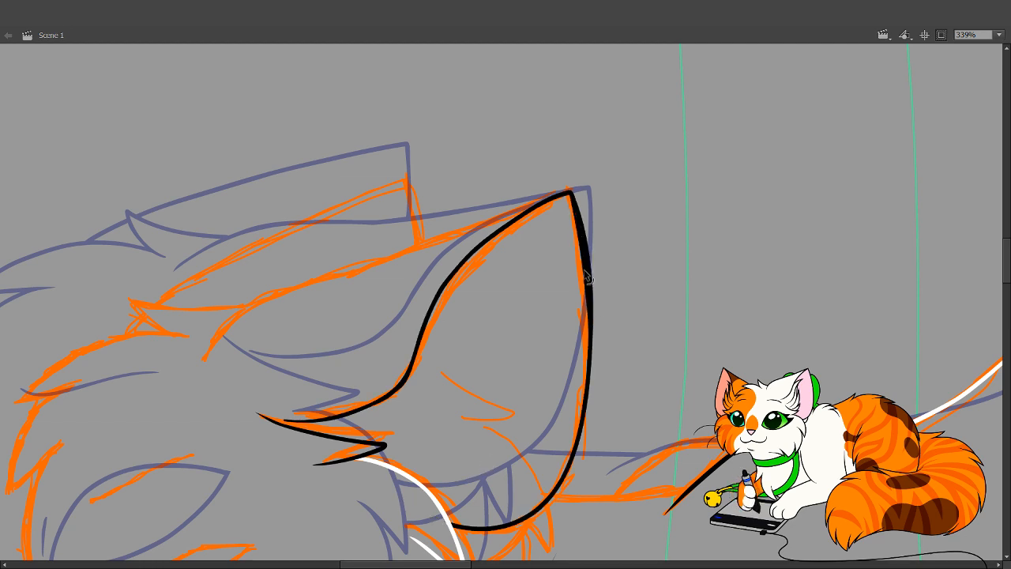
drag(589, 333, 590, 338)
drag(580, 243, 581, 242)
drag(588, 342, 588, 346)
drag(591, 262, 583, 250)
drag(577, 212, 577, 213)
key(b)
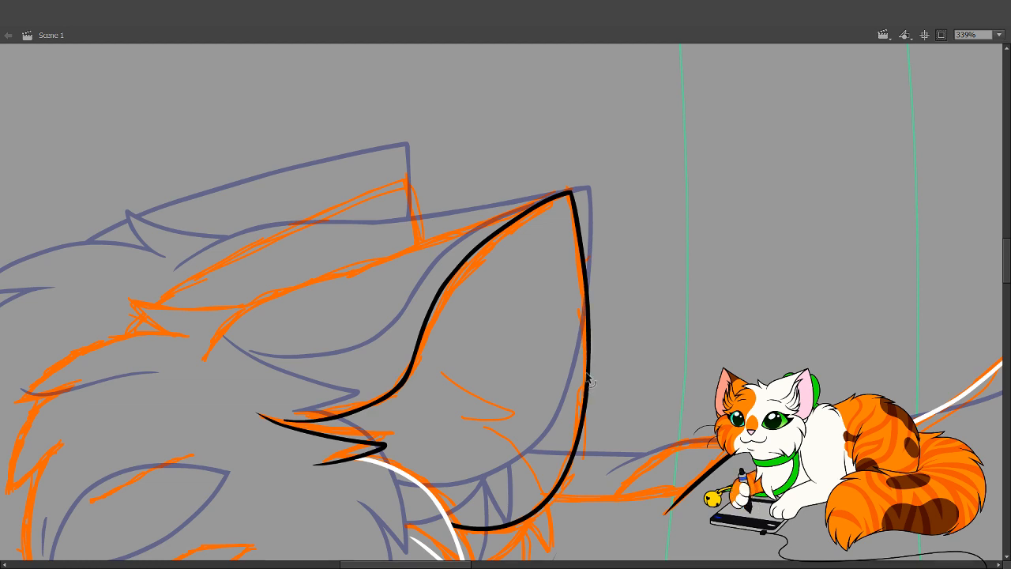
scroll(508, 513, down, 4)
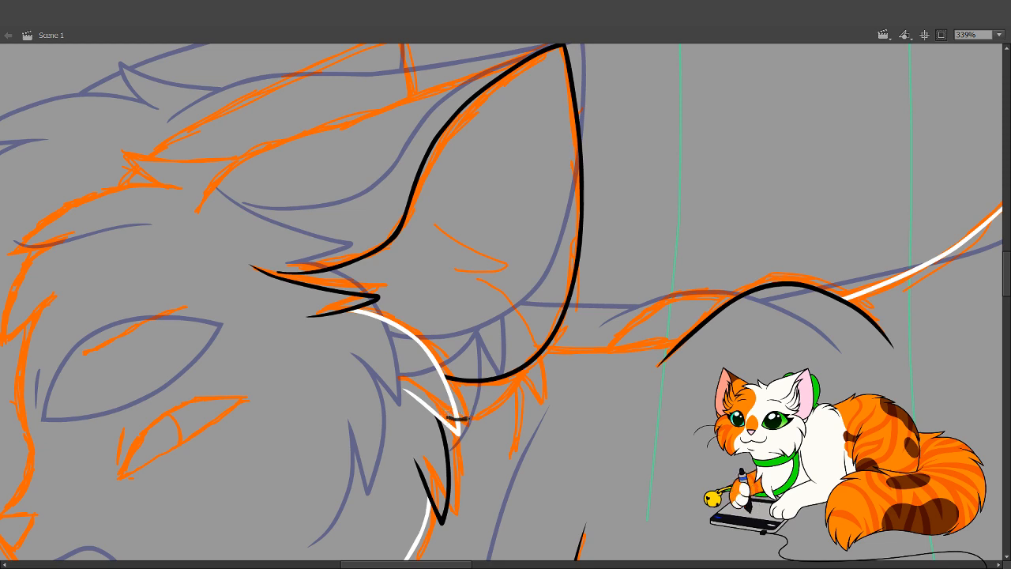
drag(469, 418, 528, 365)
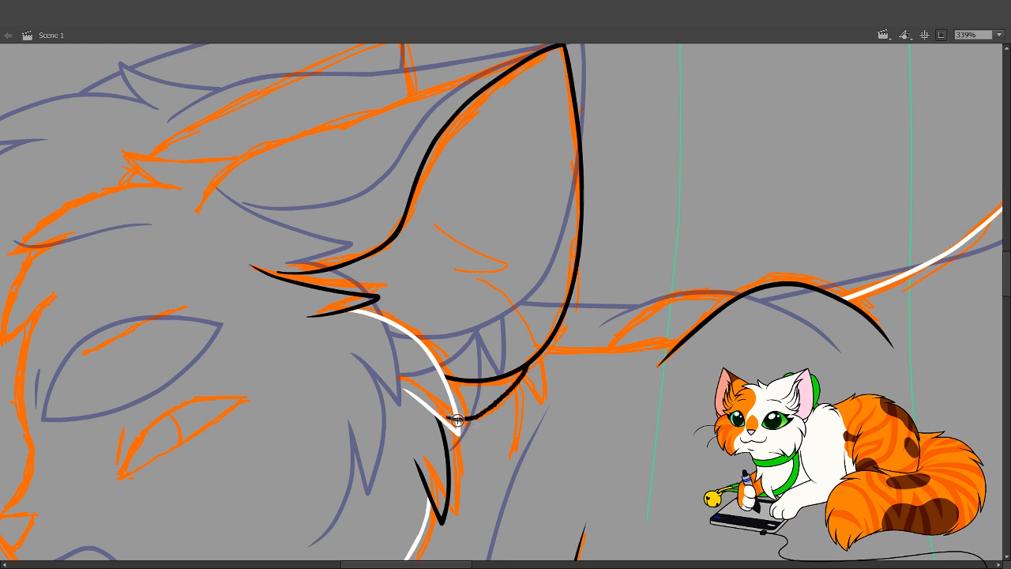
key(ctrl+z)
drag(497, 408, 529, 368)
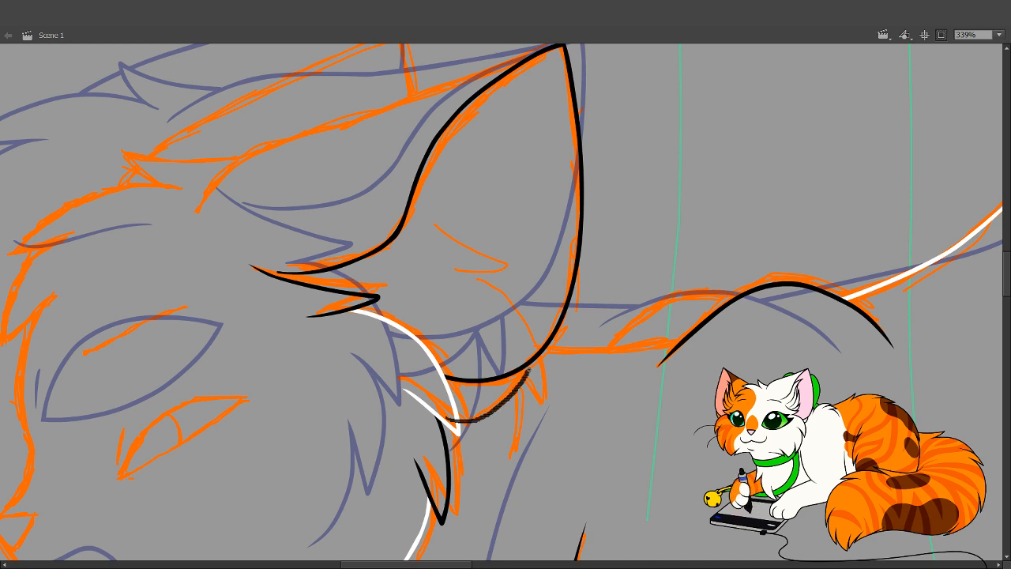
key(ctrl+z)
mouse_move(449, 412)
mouse_down()
mouse_move(494, 403)
mouse_move(528, 363)
mouse_up()
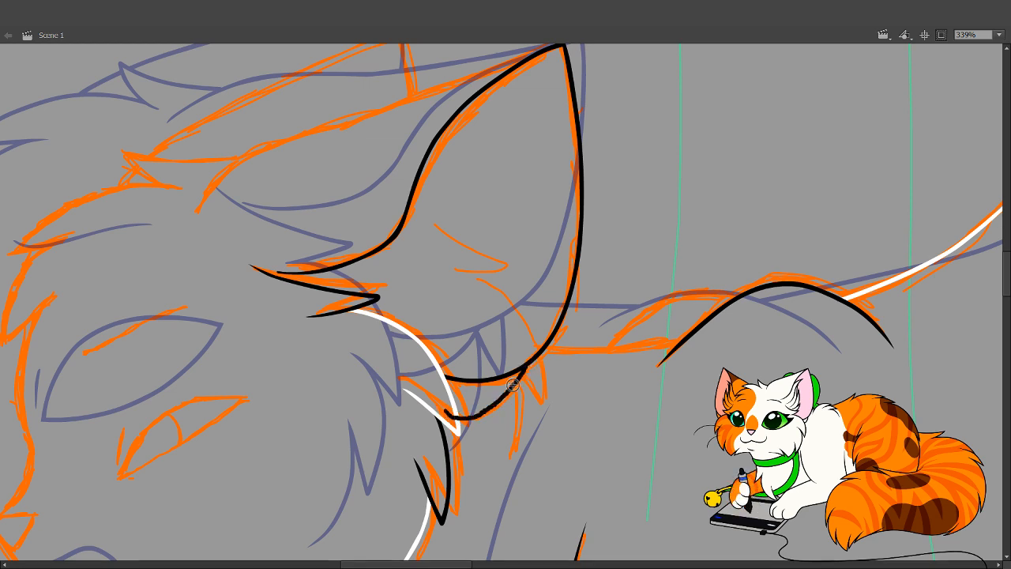
drag(527, 400, 524, 443)
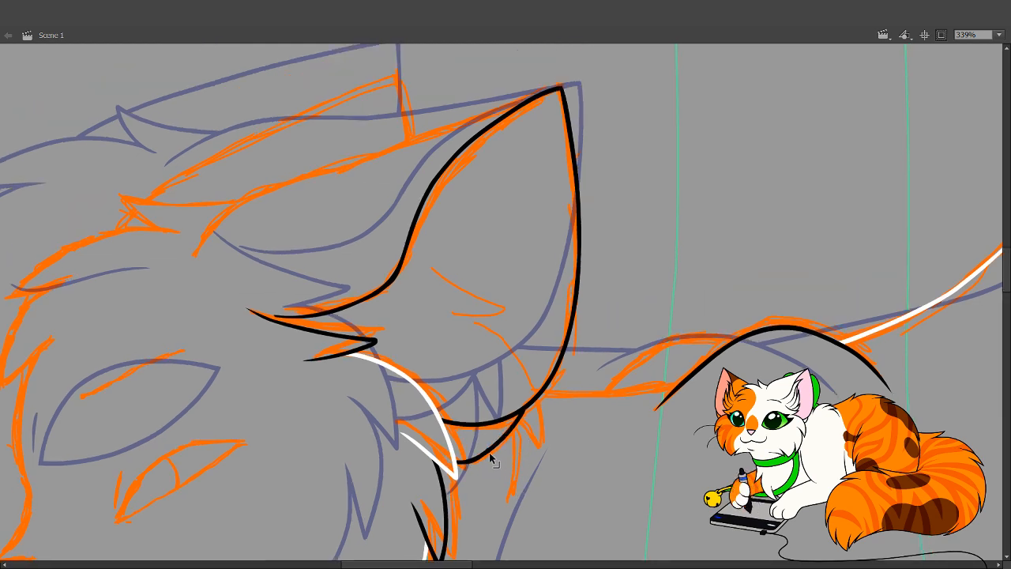
drag(494, 456, 472, 460)
key(ctrl+z)
key(ctrl+z)
key(ctrl+z)
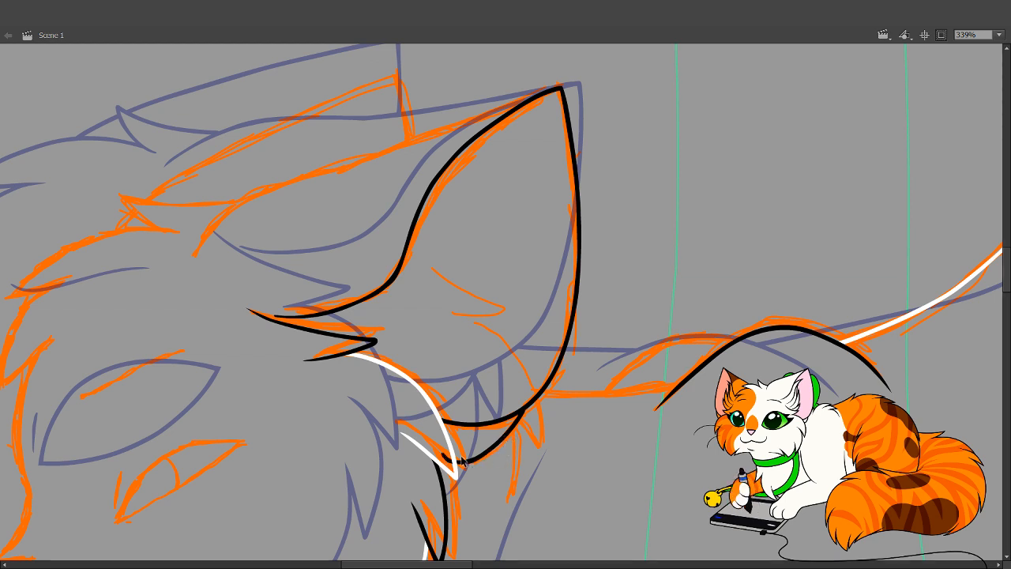
key(ctrl+z)
mouse_move(439, 457)
mouse_down()
mouse_move(460, 462)
mouse_move(500, 446)
mouse_move(521, 406)
mouse_up()
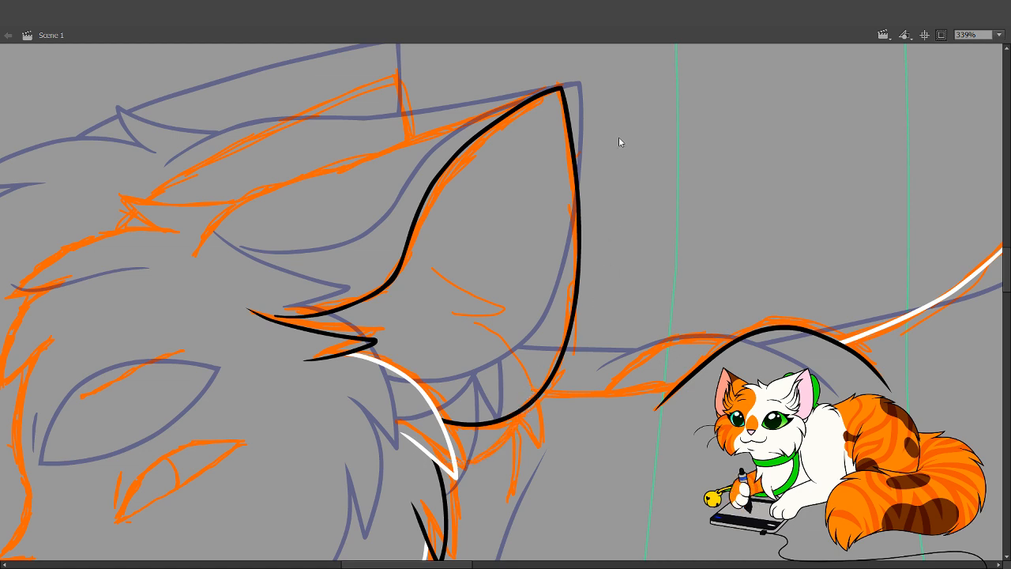
key(ctrl+z)
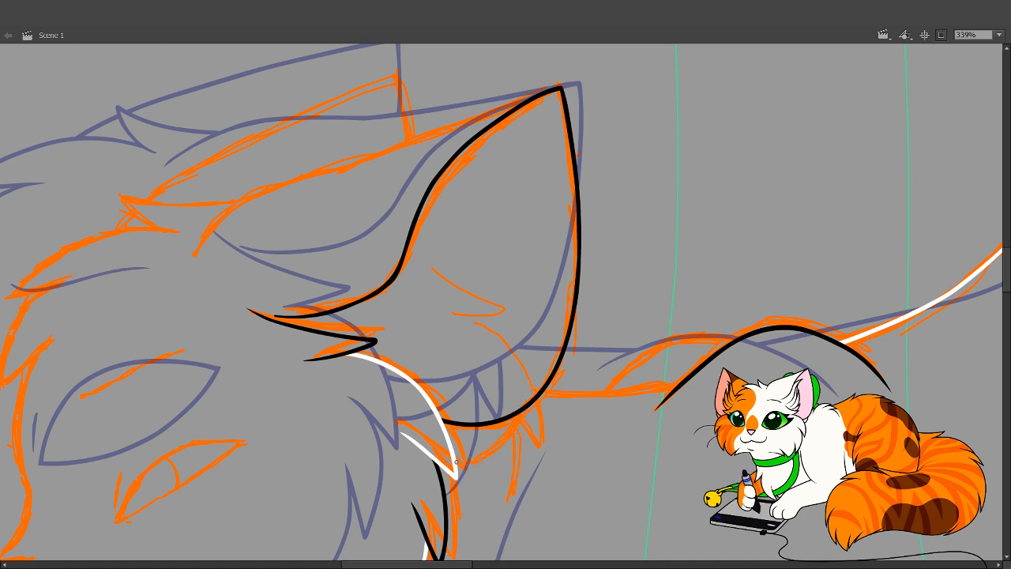
Draw the fur edge beneath the near ear as a white curve from the cheek spike's tip up to the ear's lower outline
mouse_move(456, 462)
mouse_down()
mouse_move(490, 451)
mouse_move(534, 366)
mouse_up()
key(ctrl+z)
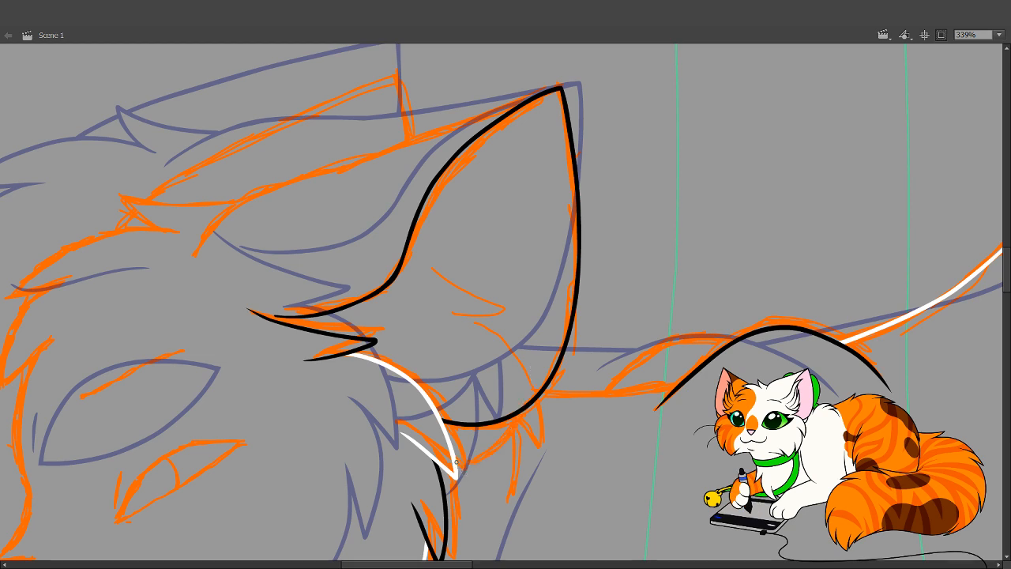
mouse_move(456, 462)
mouse_down()
mouse_move(530, 393)
mouse_move(533, 355)
mouse_up()
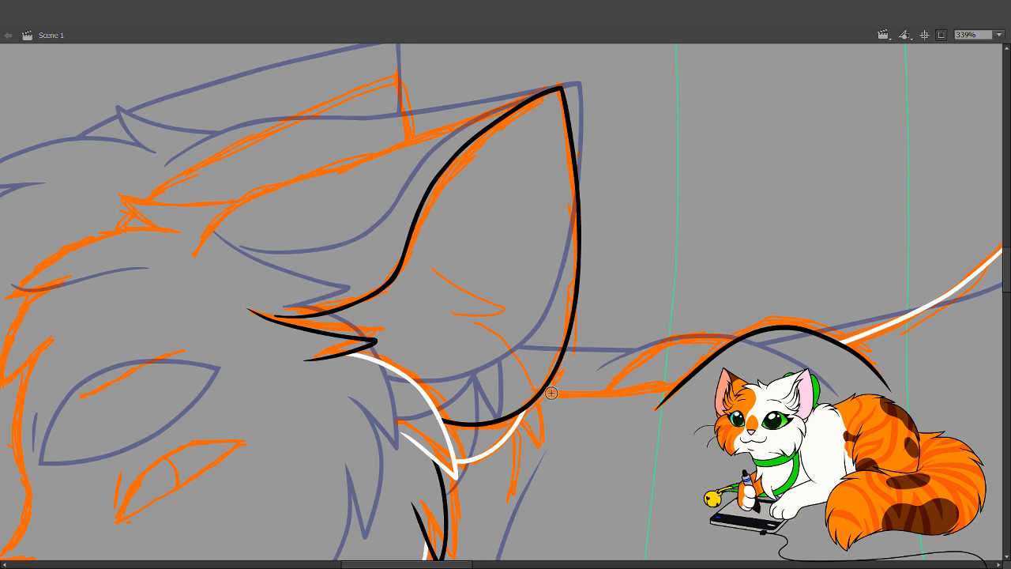
Add a white pointed tuft and a hanging strand below the ear, and delete the part of the tuft that crosses into the ear
mouse_move(550, 393)
mouse_down()
mouse_move(507, 292)
mouse_move(484, 257)
mouse_move(512, 298)
mouse_move(514, 360)
mouse_move(494, 335)
mouse_up()
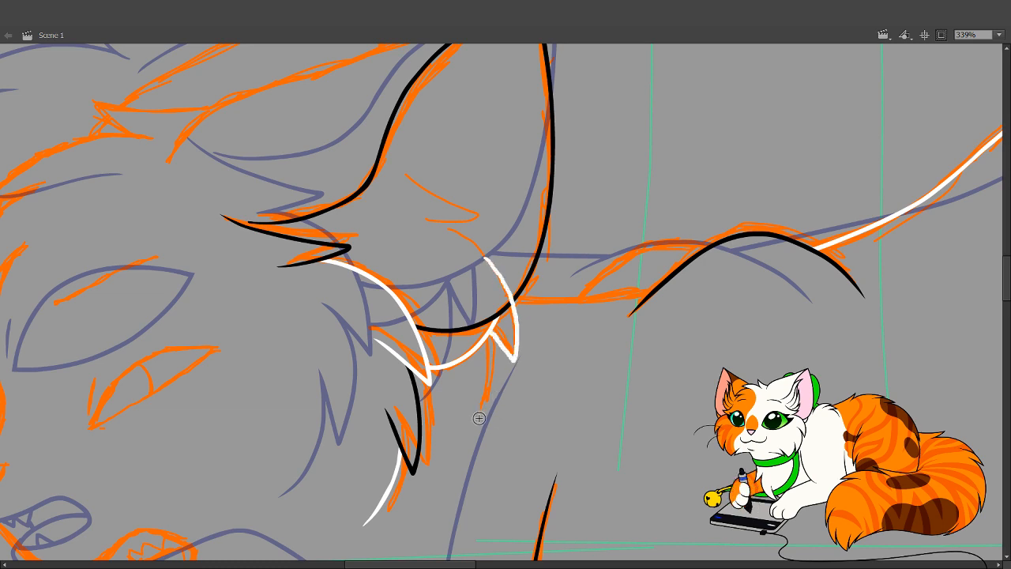
drag(479, 415, 491, 337)
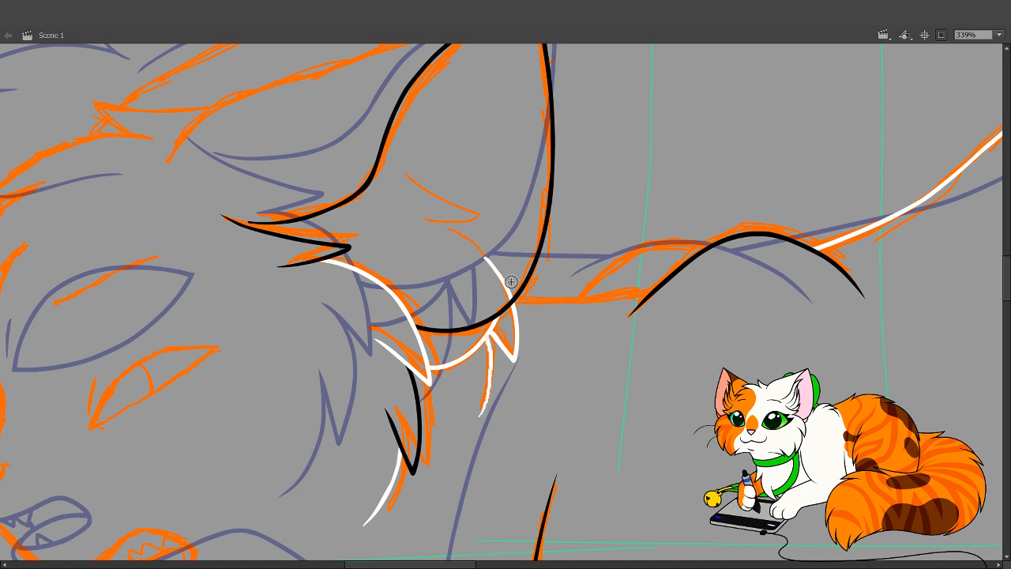
click(507, 289)
key(Delete)
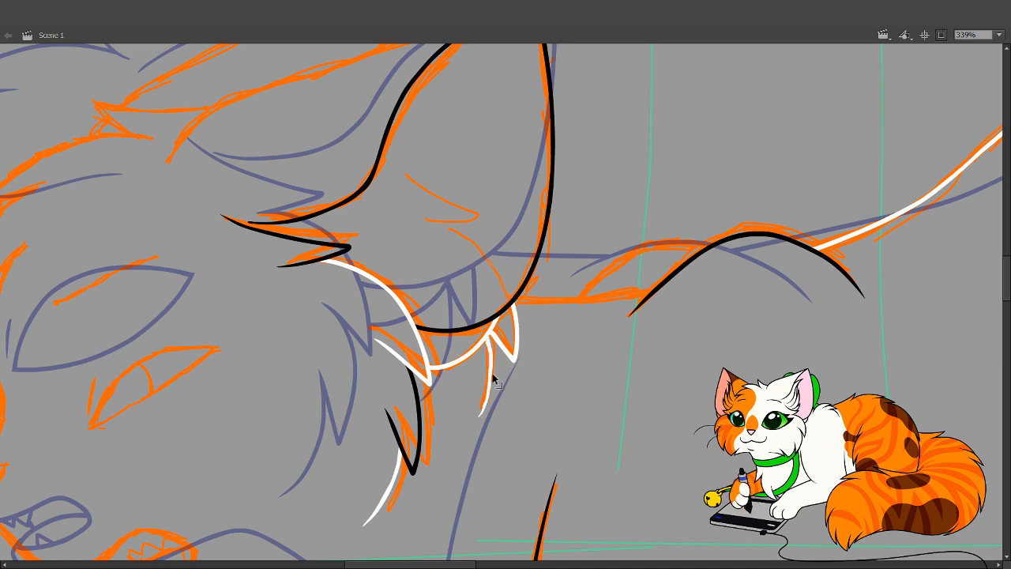
Smooth the white hanging fur strand below the ear section by section
drag(502, 442, 473, 355)
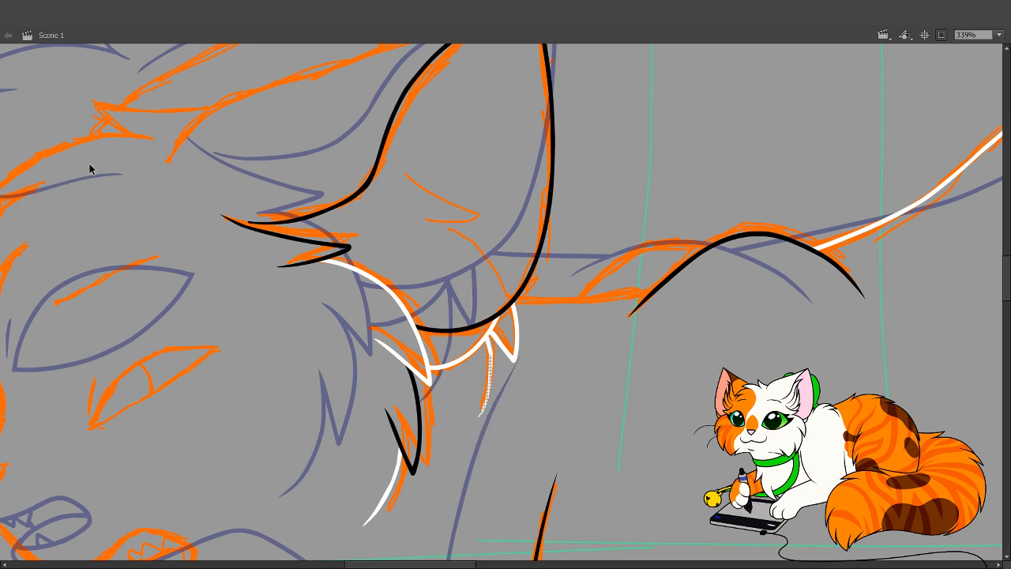
drag(566, 367, 584, 387)
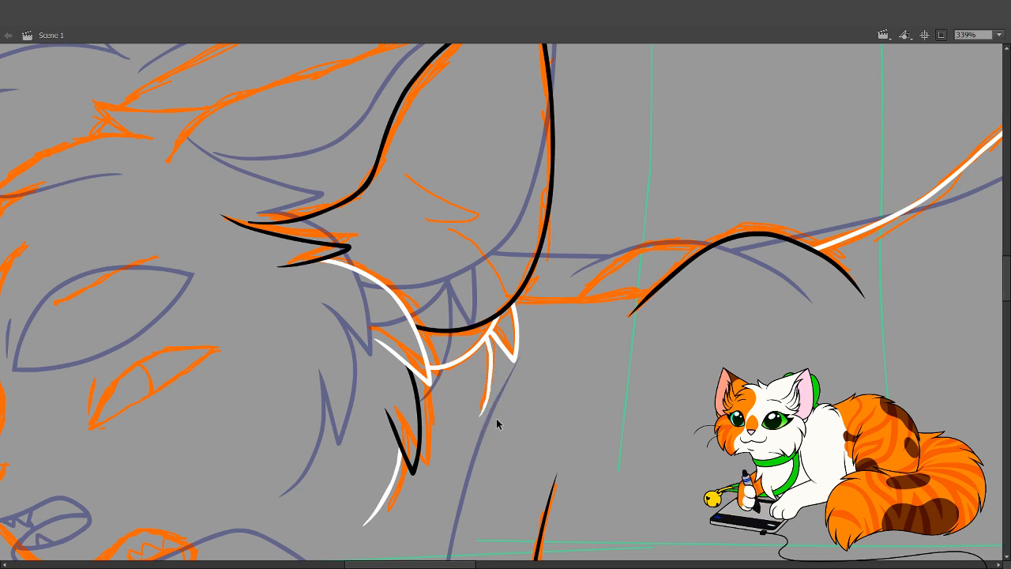
drag(505, 438, 470, 381)
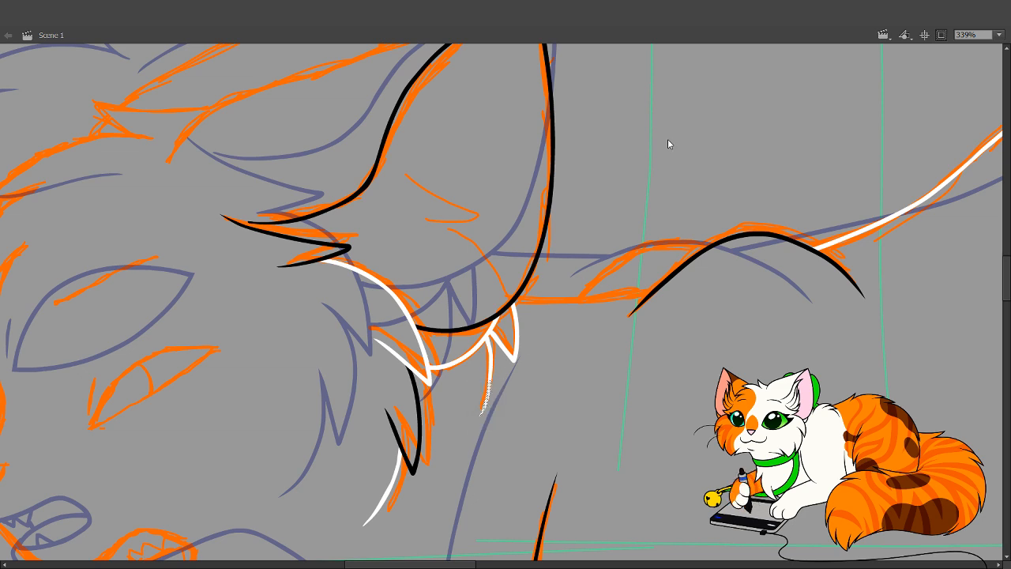
drag(561, 366, 587, 406)
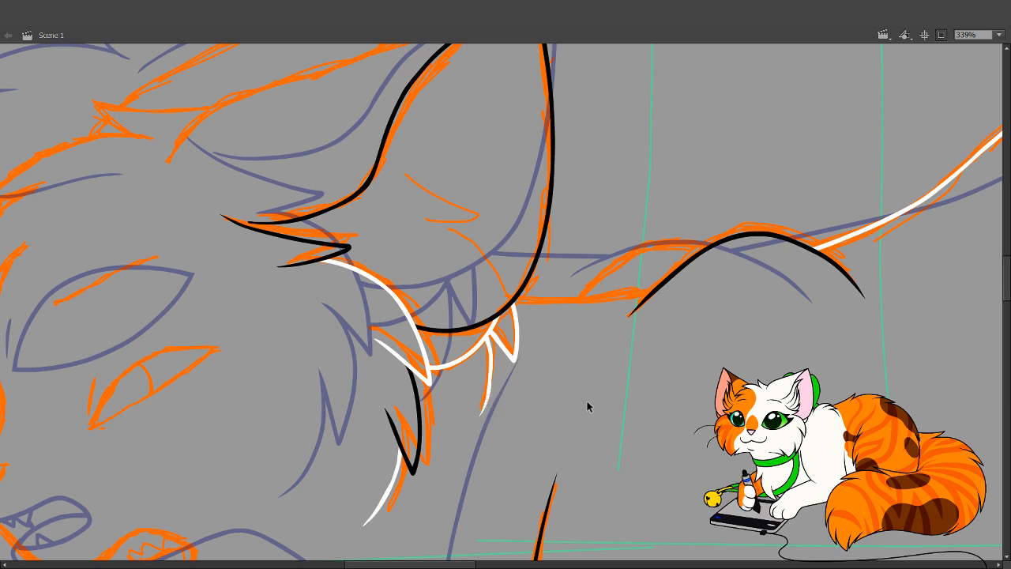
drag(500, 391, 480, 349)
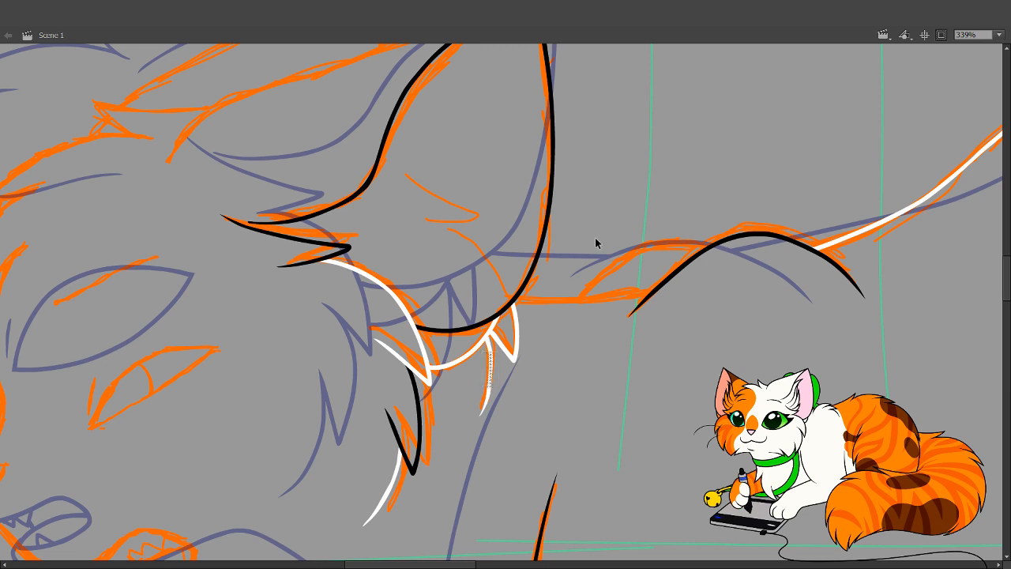
click(610, 364)
Draw the neck line and the arched line above it in white from the ear to the black shoulder curve, removing the ends beyond that curve
drag(621, 307, 432, 445)
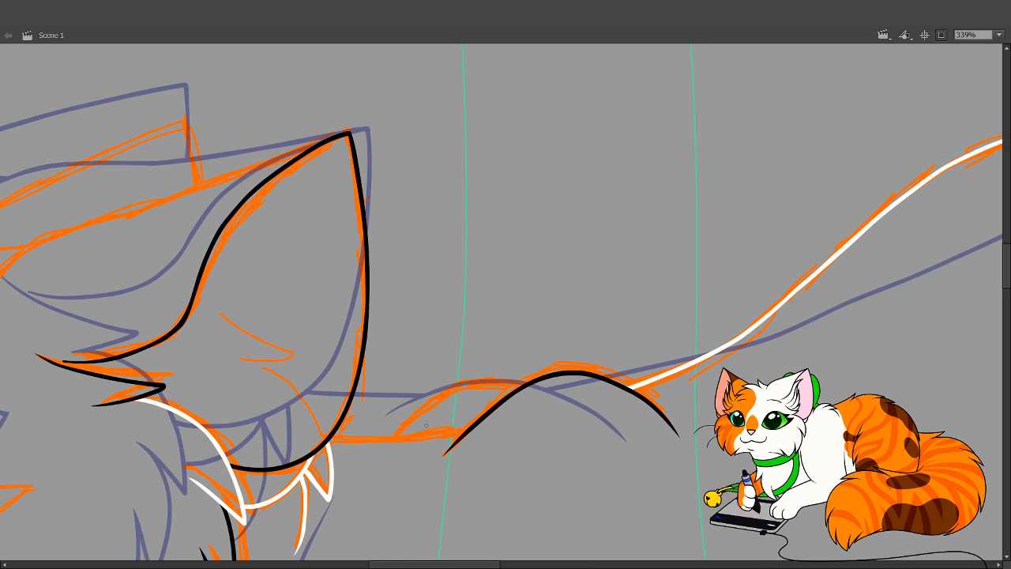
mouse_move(315, 433)
mouse_down()
mouse_move(407, 440)
mouse_move(472, 428)
mouse_move(576, 384)
mouse_move(543, 404)
mouse_up()
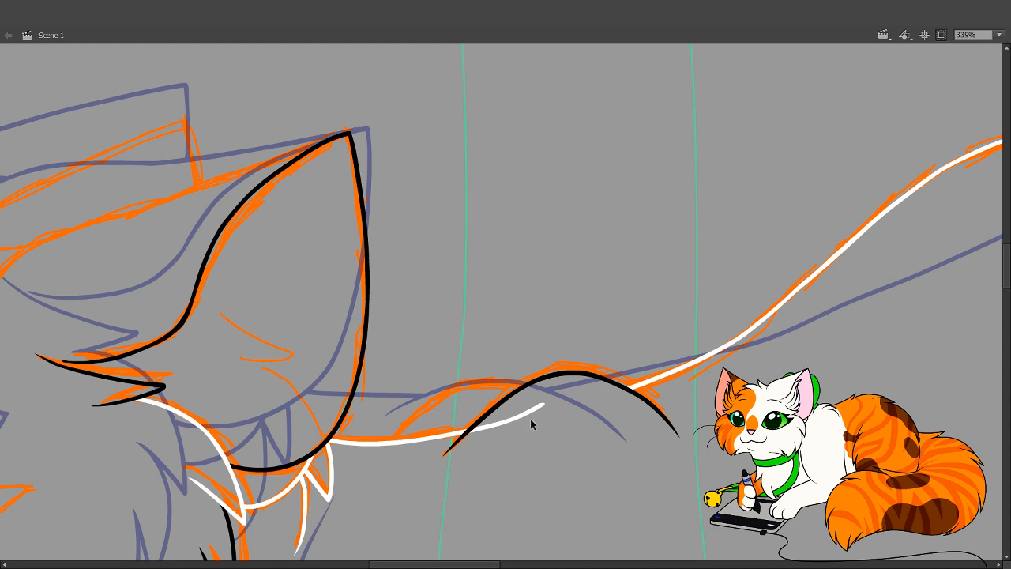
key(ctrl+z)
mouse_move(391, 440)
mouse_down()
mouse_move(439, 402)
mouse_move(513, 382)
mouse_move(575, 401)
mouse_up()
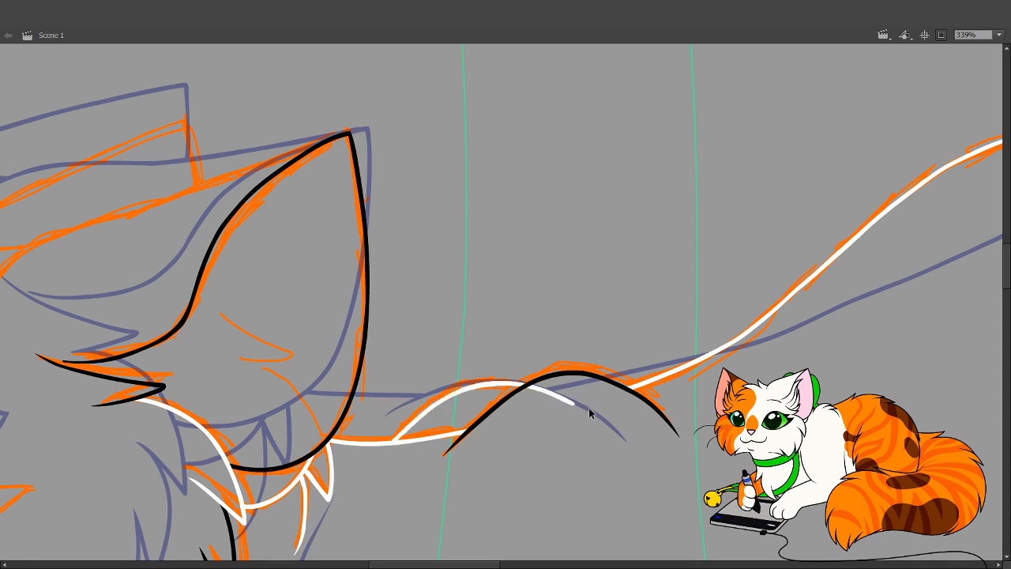
drag(489, 431, 489, 306)
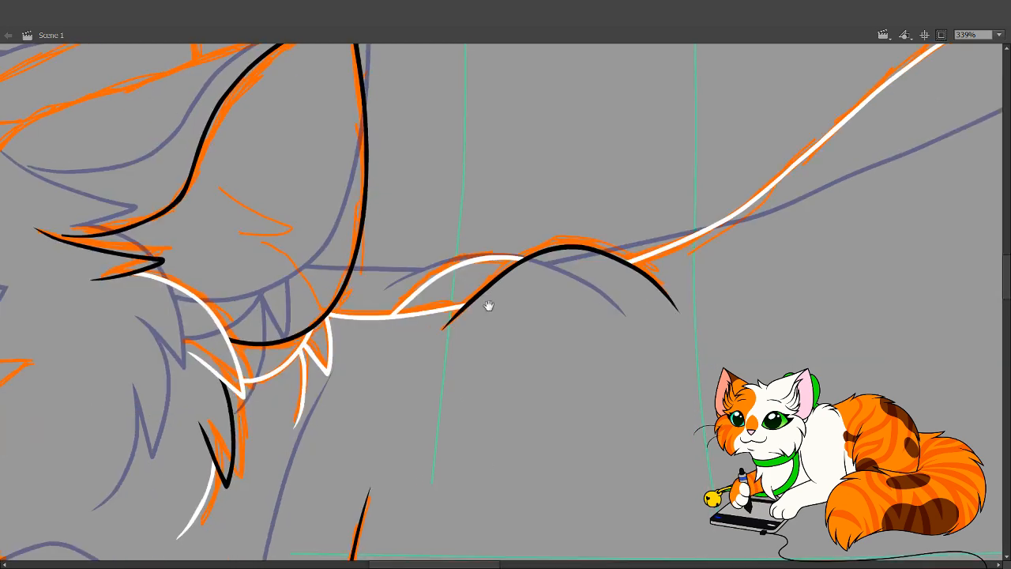
Trace the two wavy lines in front of the muzzle in black, each from its lower end up toward the face
scroll(489, 305, down, 10)
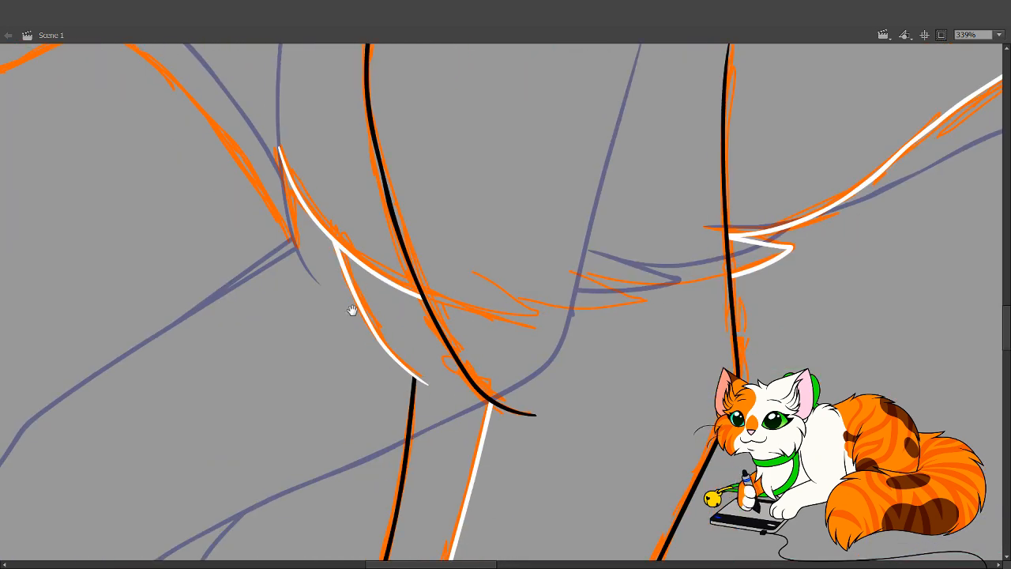
drag(352, 311, 480, 442)
drag(423, 382, 526, 501)
mouse_move(423, 322)
mouse_down()
mouse_move(437, 390)
mouse_move(520, 491)
mouse_up()
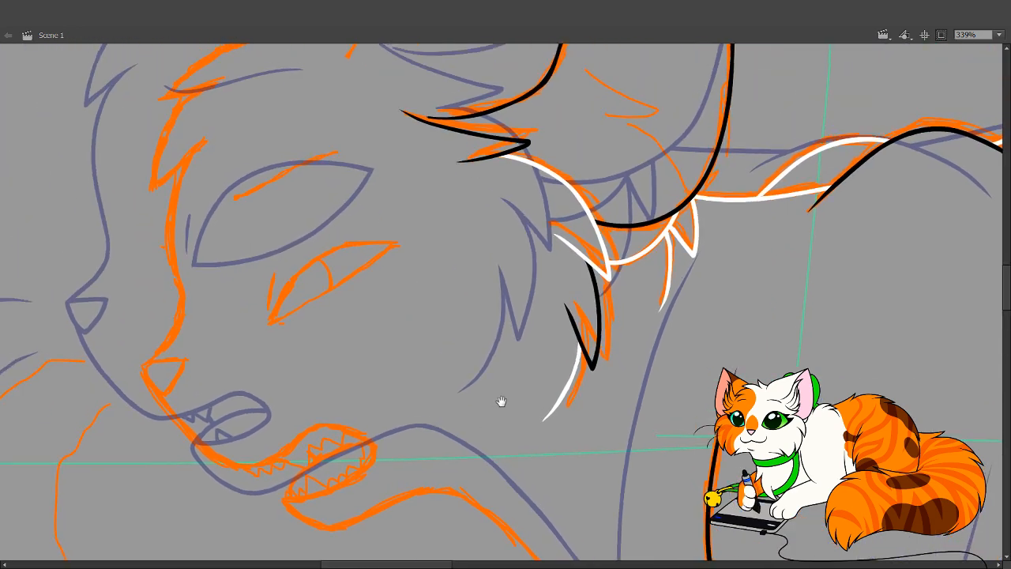
drag(500, 401, 523, 405)
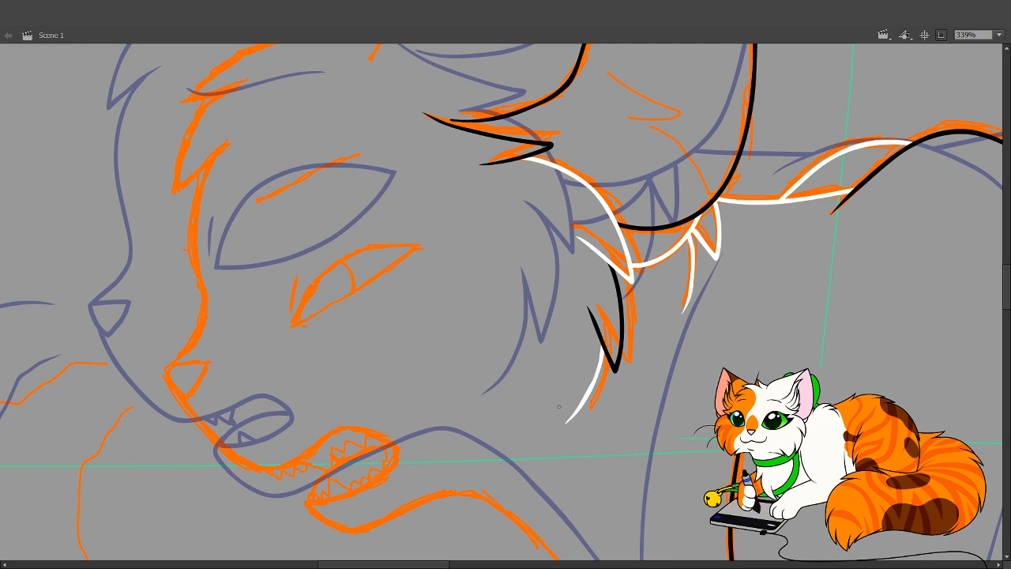
drag(387, 276, 628, 153)
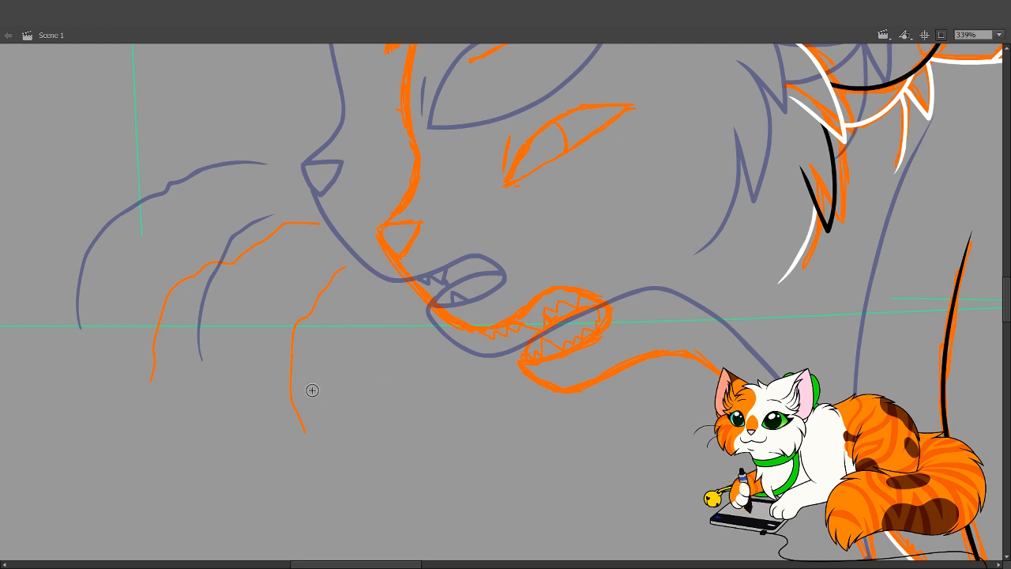
mouse_move(304, 432)
mouse_down()
mouse_move(286, 380)
mouse_move(294, 324)
mouse_move(352, 257)
mouse_up()
key(ctrl+z)
mouse_move(304, 433)
mouse_down()
mouse_move(289, 373)
mouse_move(294, 326)
mouse_move(308, 293)
mouse_move(352, 260)
mouse_up()
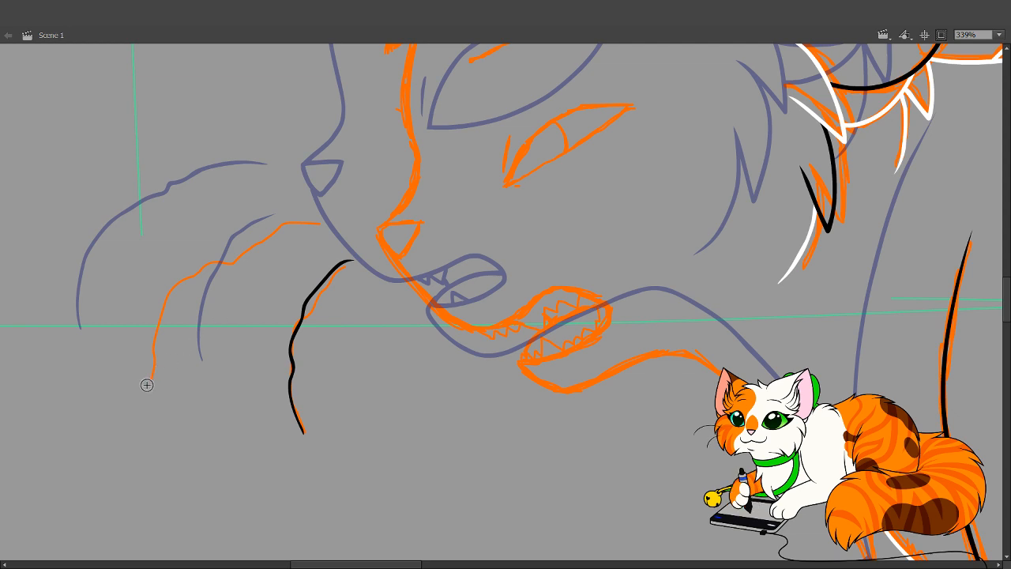
mouse_move(147, 386)
mouse_down()
mouse_move(149, 345)
mouse_move(173, 295)
mouse_move(215, 251)
mouse_move(268, 222)
mouse_move(325, 220)
mouse_up()
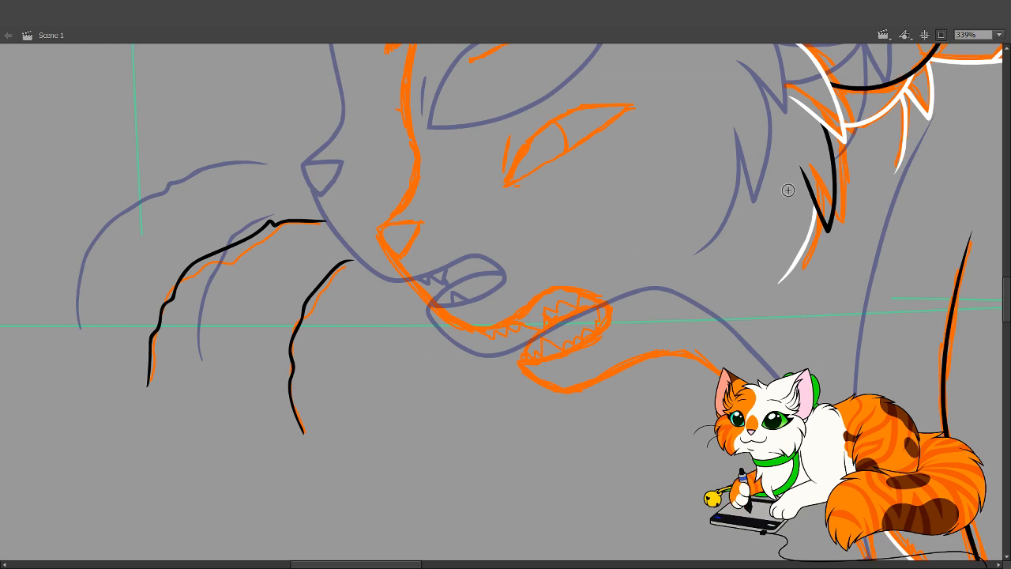
drag(472, 276, 545, 323)
key(ctrl+z)
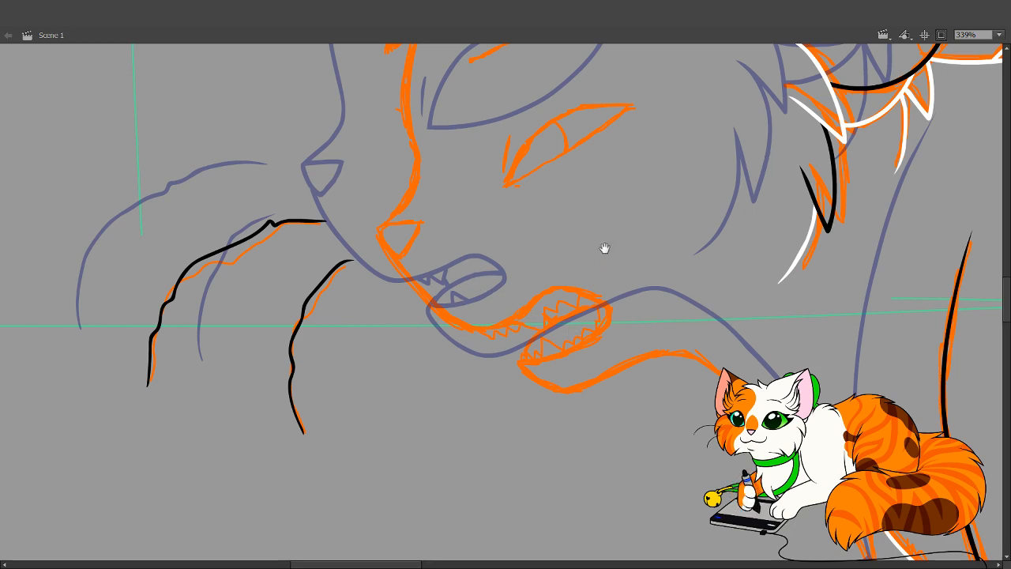
drag(605, 248, 435, 483)
drag(514, 323, 506, 342)
drag(571, 338, 554, 356)
drag(409, 444, 439, 390)
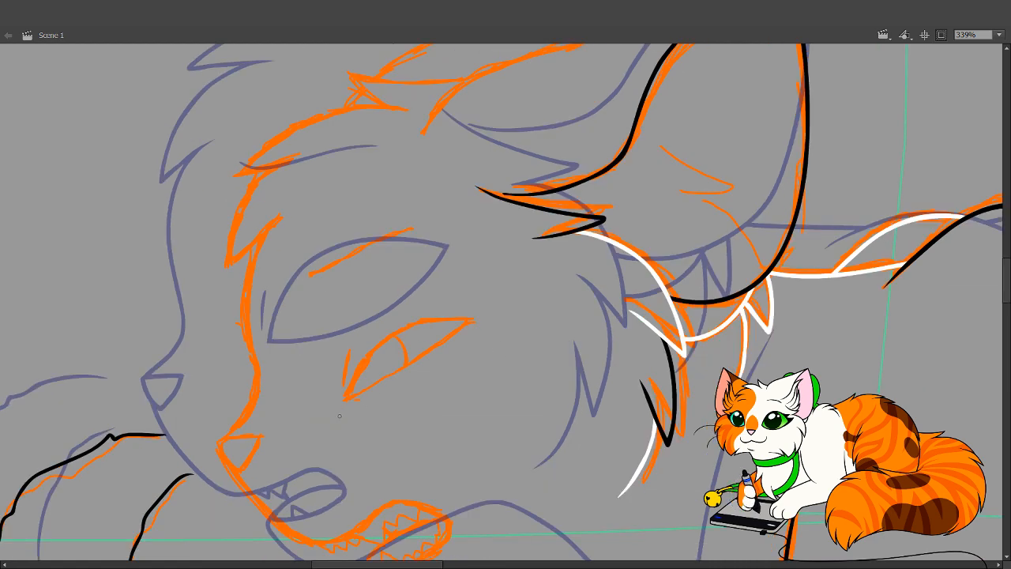
mouse_move(340, 415)
mouse_down()
mouse_move(369, 354)
mouse_move(418, 321)
mouse_move(480, 314)
mouse_move(521, 324)
mouse_up()
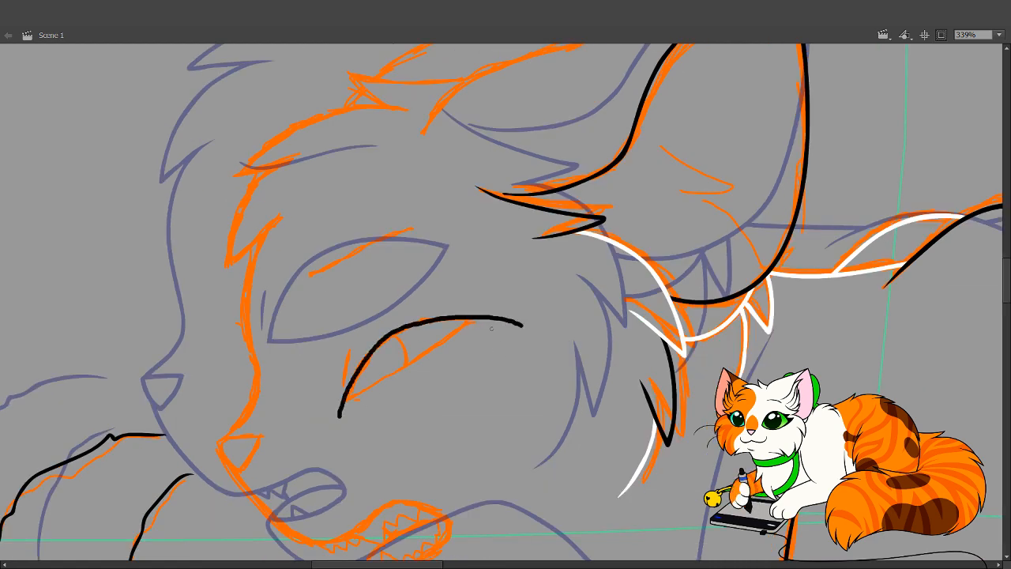
key(ctrl+z)
mouse_move(338, 419)
mouse_down()
mouse_move(363, 365)
mouse_move(408, 324)
mouse_move(480, 318)
mouse_move(514, 331)
mouse_up()
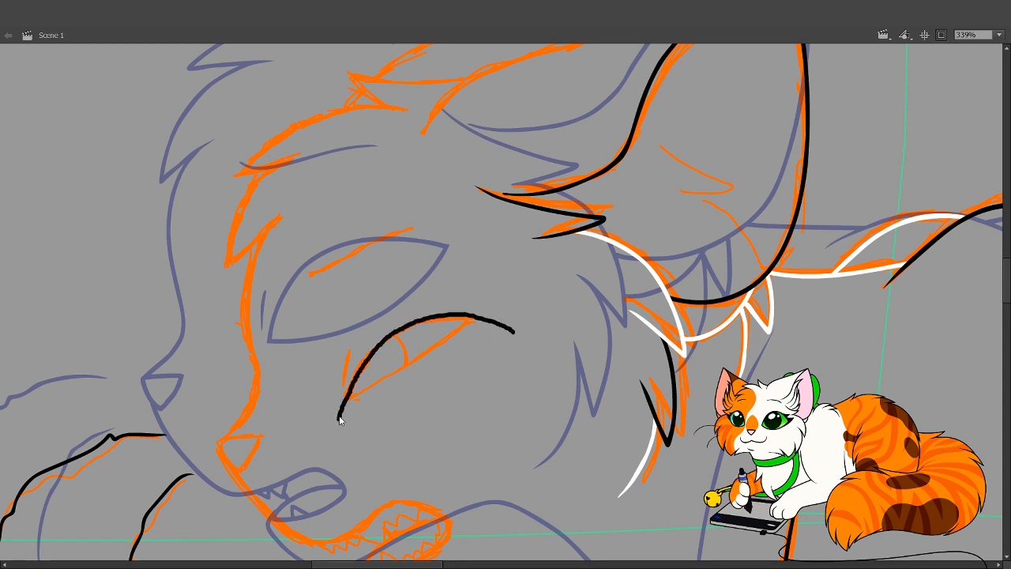
key(ctrl+z)
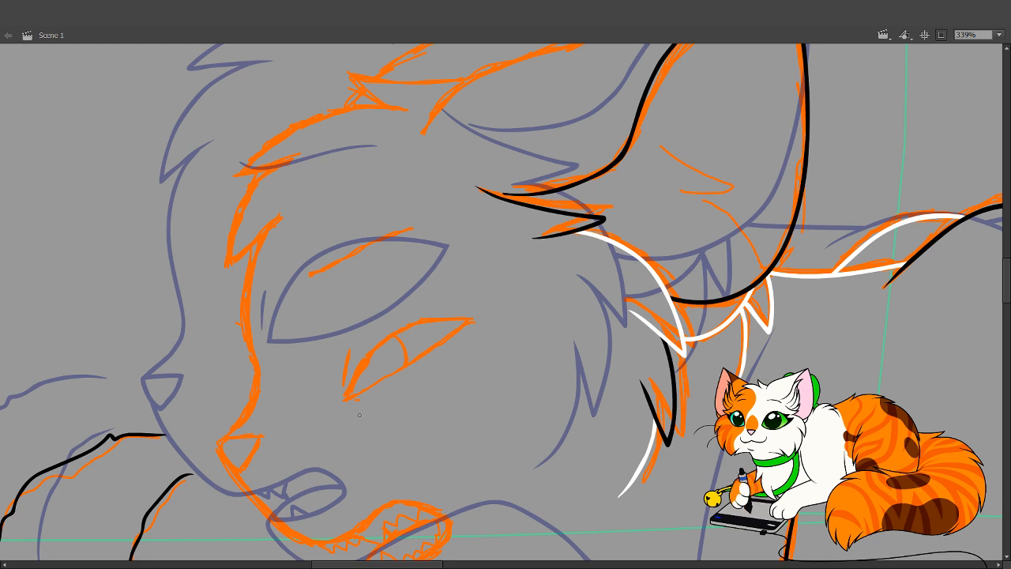
drag(343, 419, 367, 360)
key(ctrl+z)
Trace the upper lid of the orange eye as a black curve running past the outer corner, and smooth its inner section
mouse_move(341, 406)
mouse_down()
mouse_move(365, 362)
mouse_move(403, 328)
mouse_move(473, 314)
mouse_move(528, 323)
mouse_up()
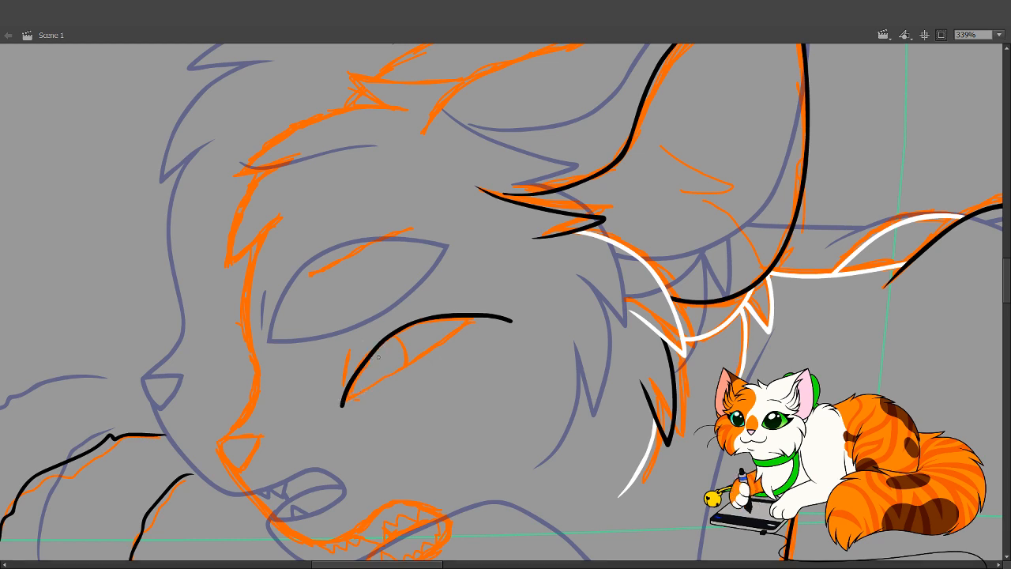
drag(338, 319, 388, 378)
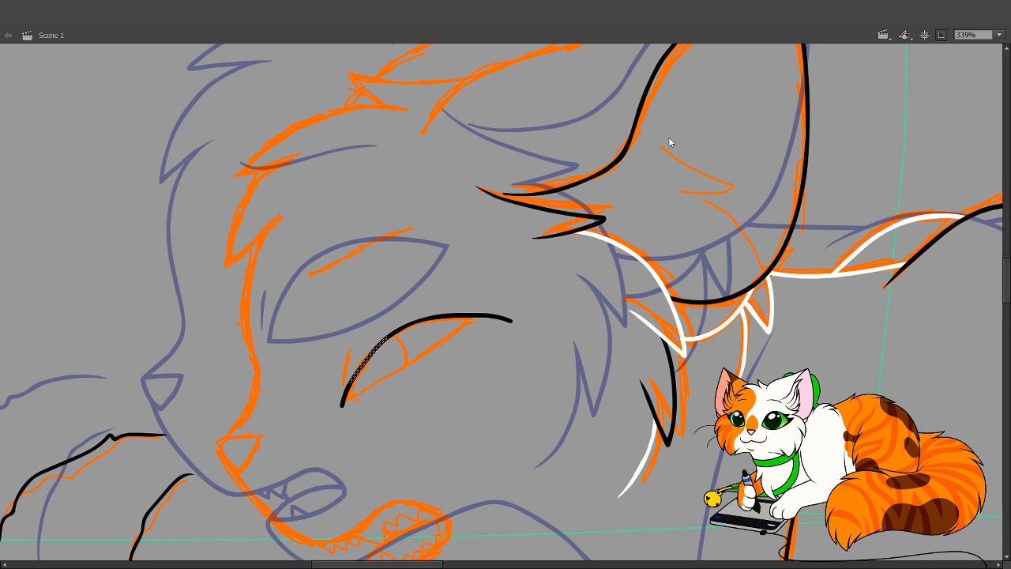
click(376, 368)
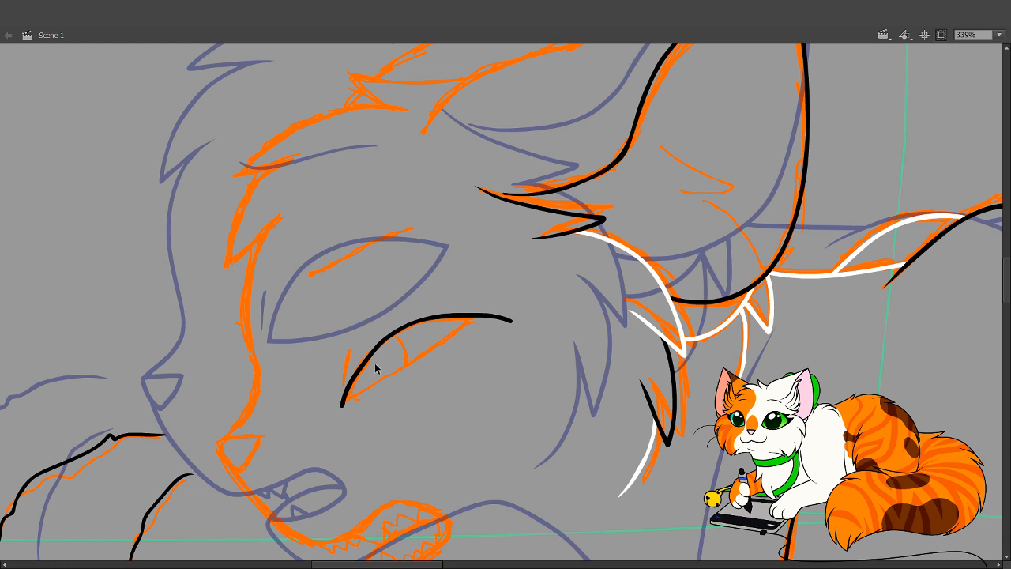
Trace the lower lid of the eye in black, crossing the upper lid's curve at both corners
key(b)
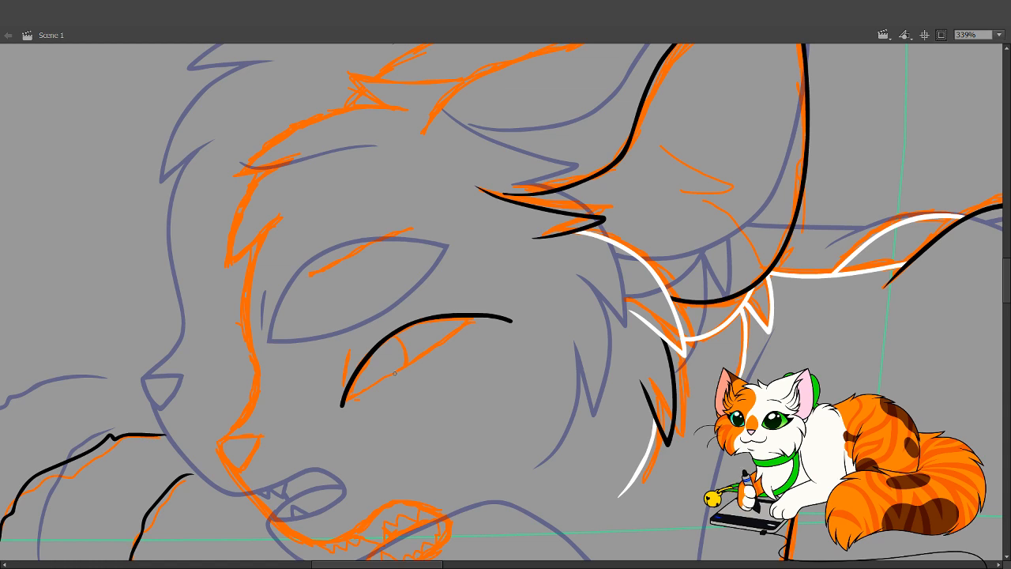
mouse_move(372, 387)
mouse_down()
mouse_move(313, 405)
mouse_move(399, 355)
mouse_move(485, 275)
mouse_up()
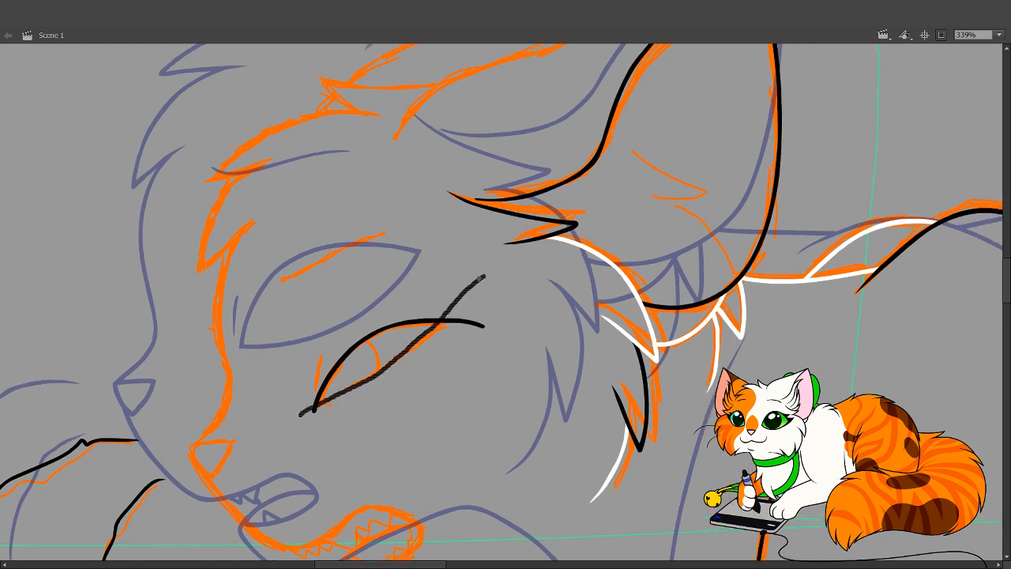
key(ctrl+z)
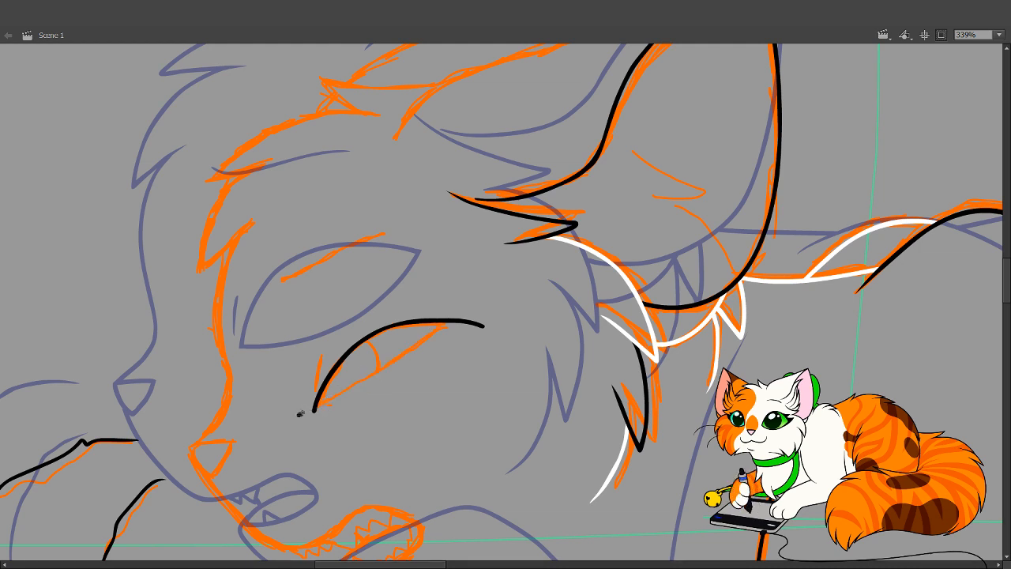
mouse_move(300, 413)
mouse_down()
mouse_move(384, 378)
mouse_move(477, 291)
mouse_up()
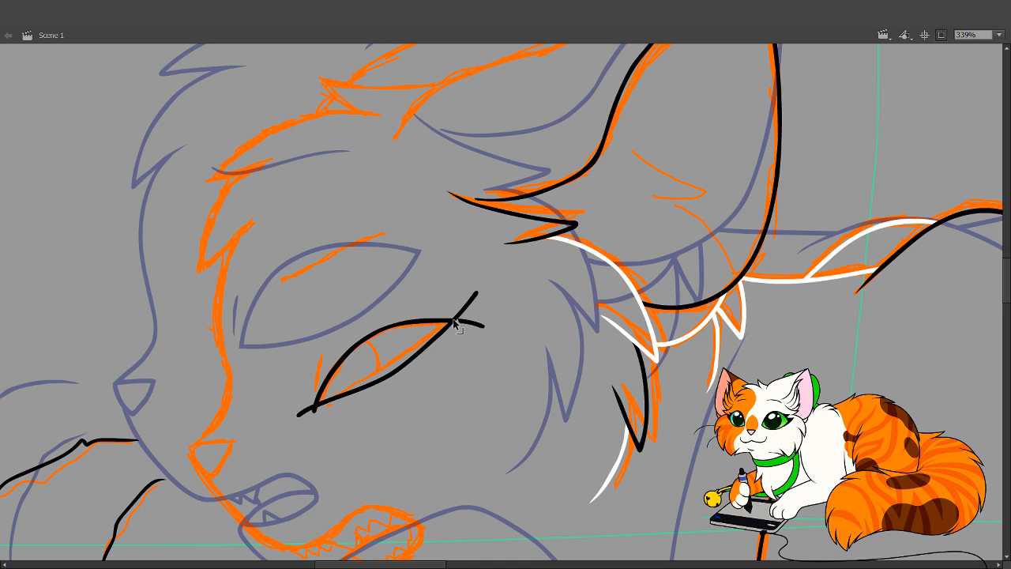
Delete the line ends that stick out beyond the inner and outer corners of the eye
drag(457, 320, 474, 322)
key(ctrl+z)
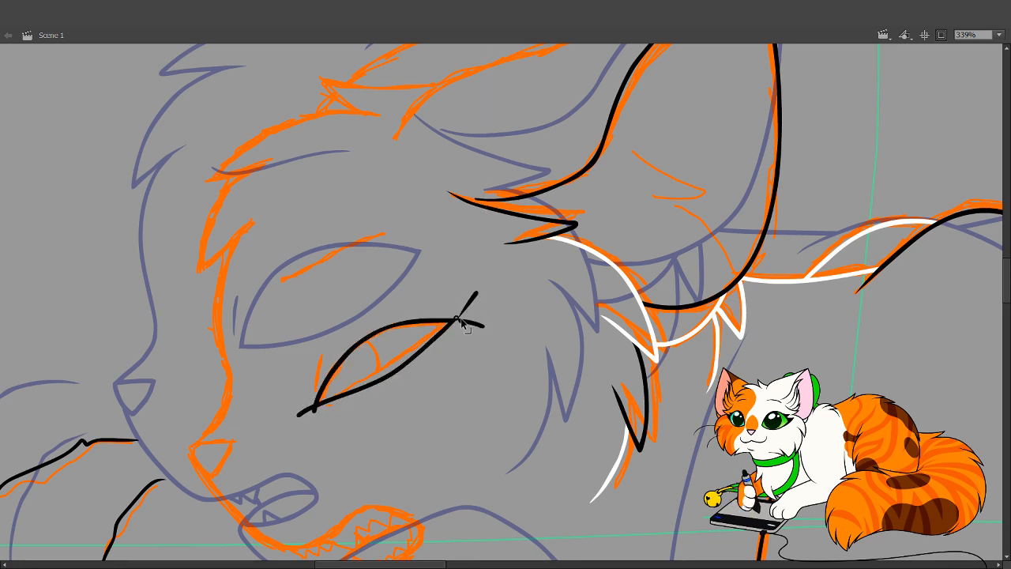
click(306, 412)
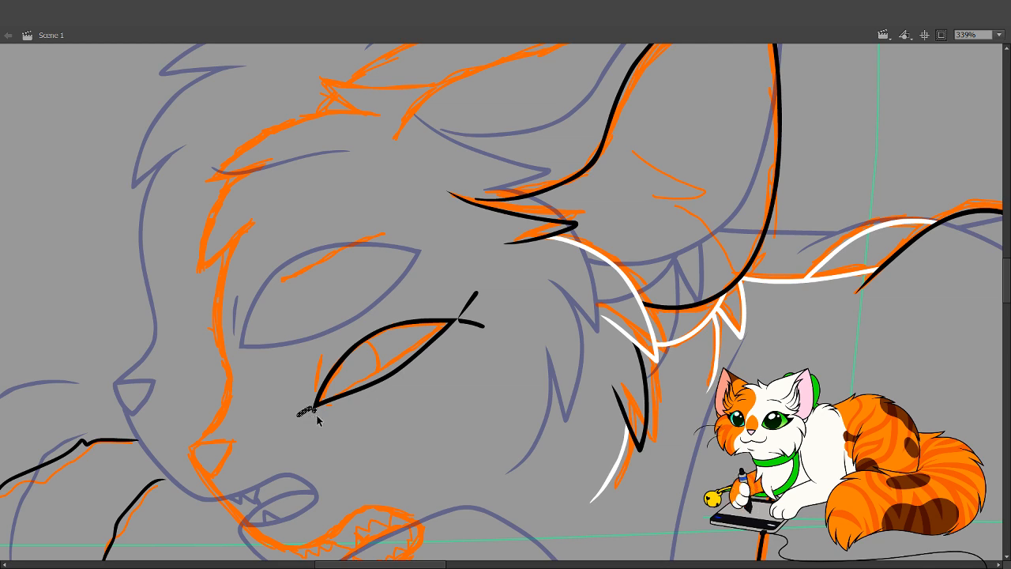
shift+click(472, 314)
key(Delete)
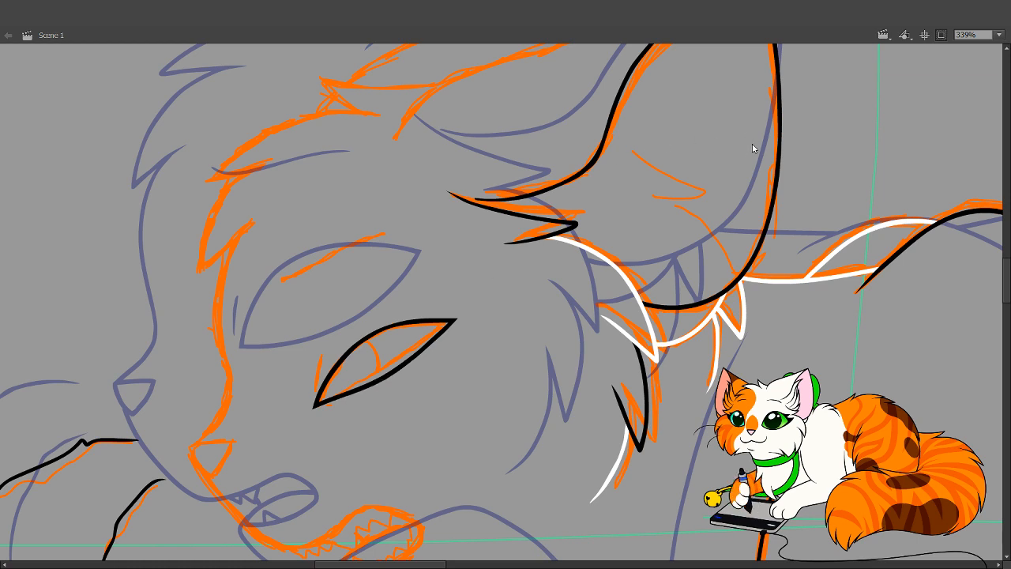
Add short black accent strokes beside and below the inner eye corner, and trace the brow line above the eye in black
drag(309, 369, 309, 396)
mouse_move(310, 366)
mouse_down()
mouse_move(309, 396)
mouse_move(343, 413)
mouse_up()
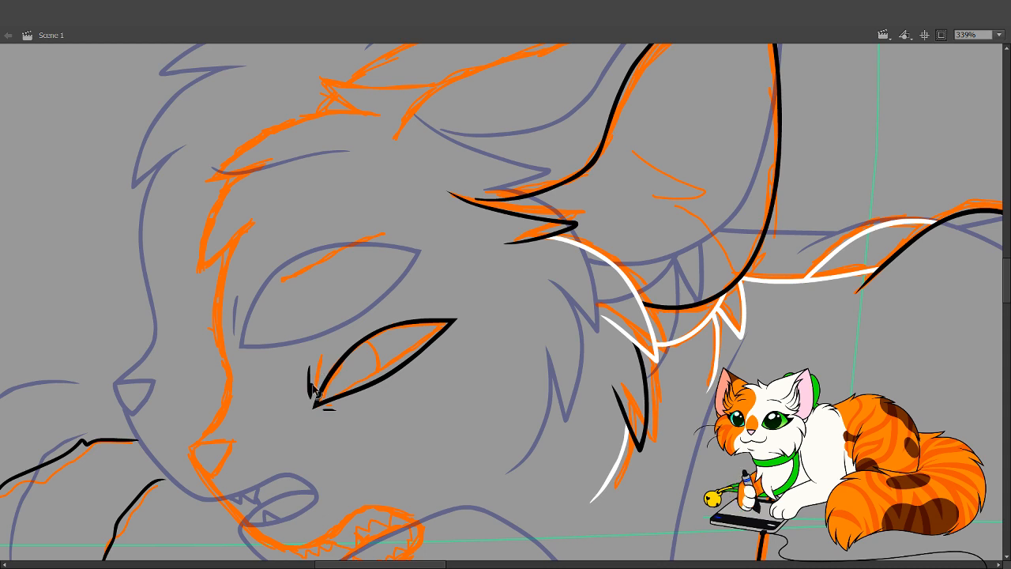
drag(302, 398, 305, 392)
drag(374, 295, 380, 343)
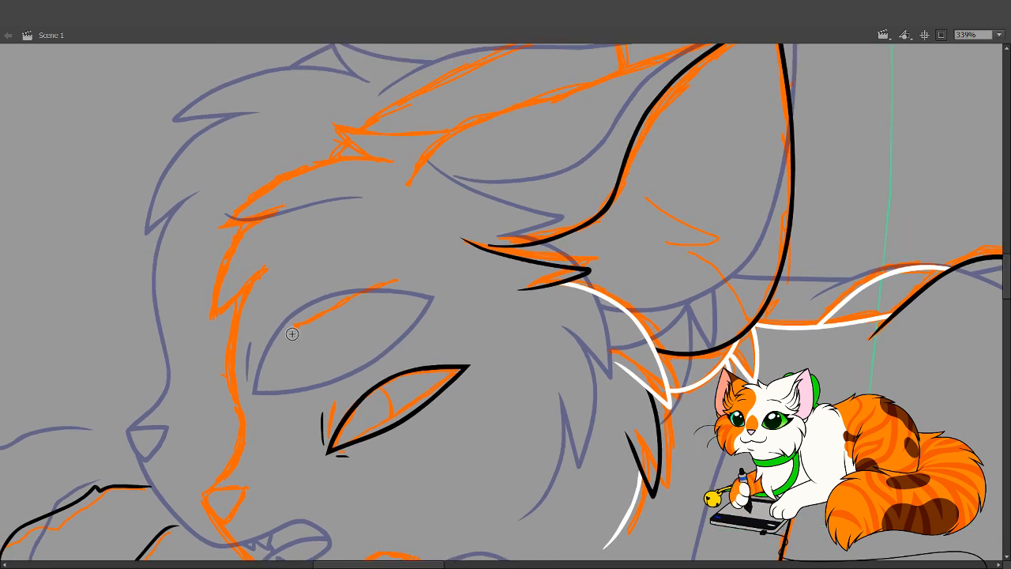
drag(309, 325, 395, 280)
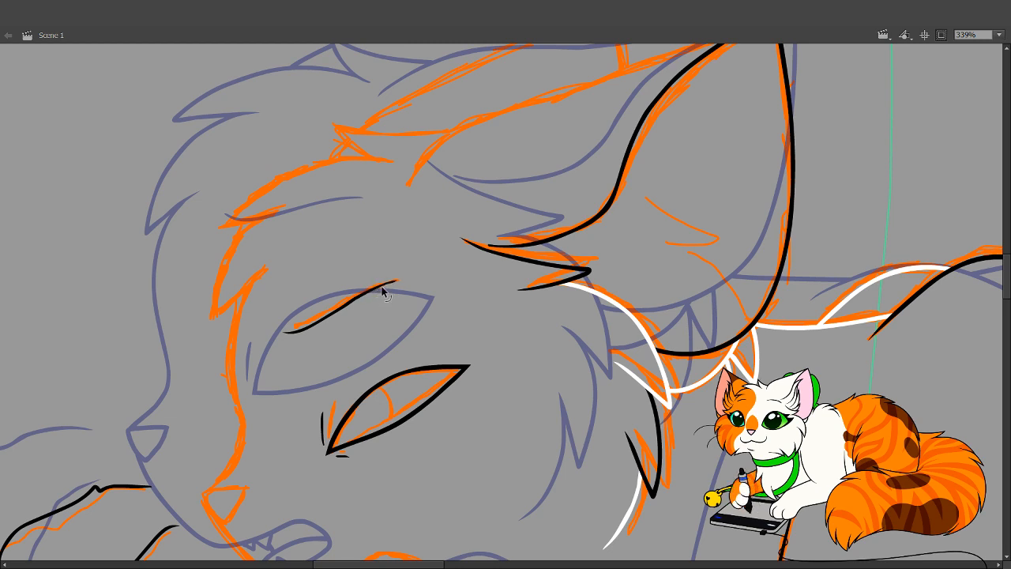
drag(502, 278, 378, 441)
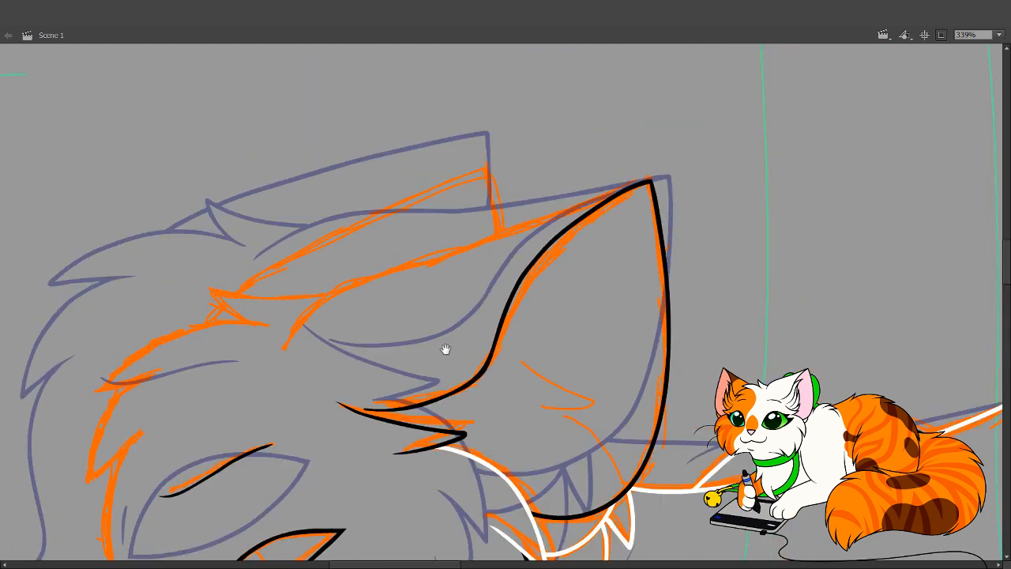
drag(447, 350, 441, 386)
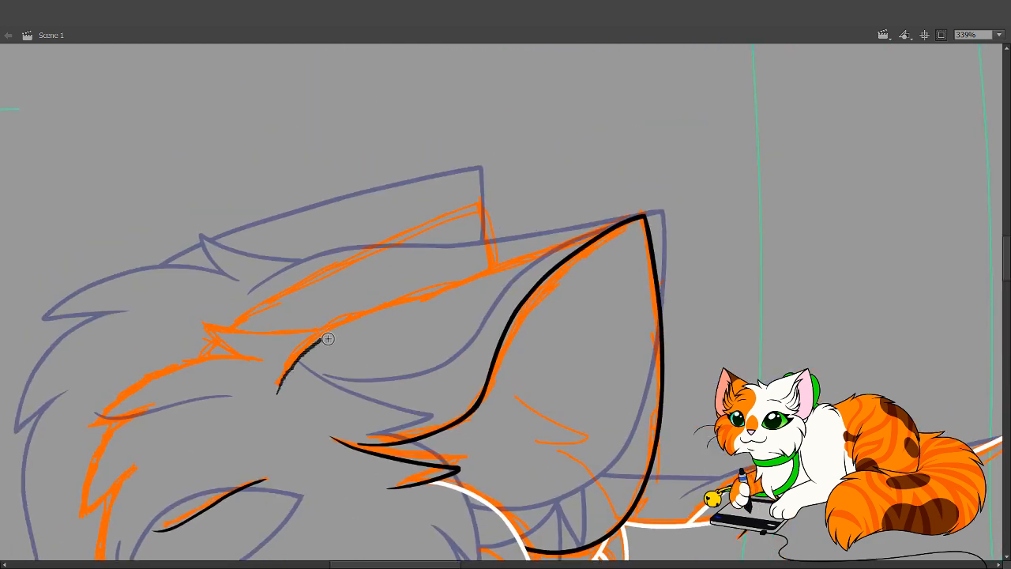
key(ctrl+z)
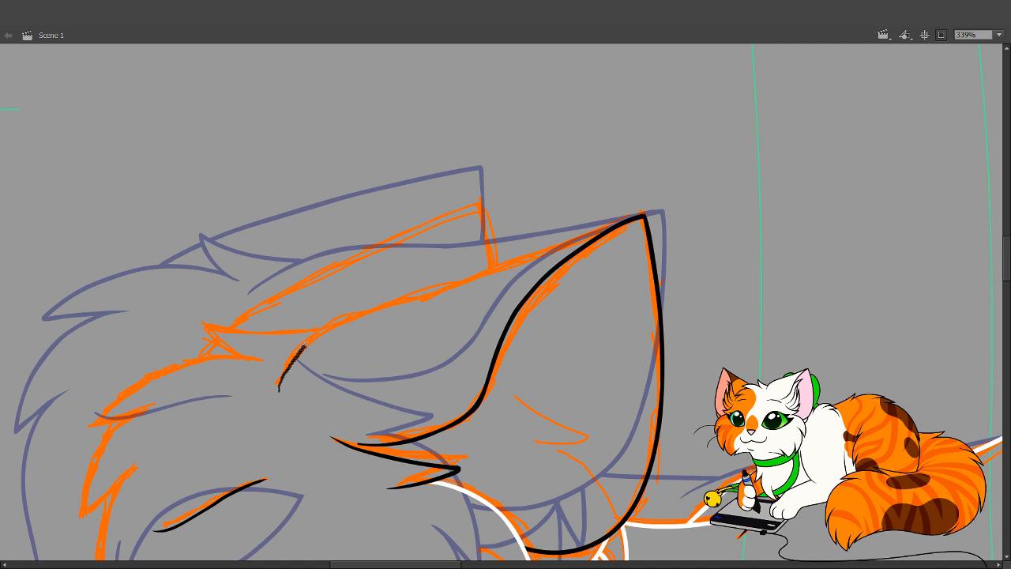
drag(361, 319, 387, 313)
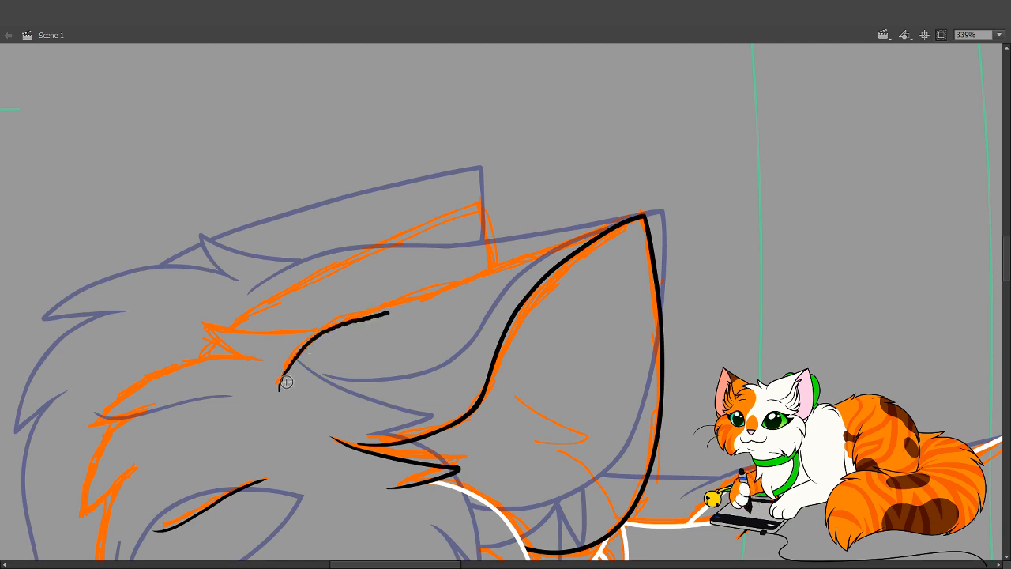
key(ctrl+z)
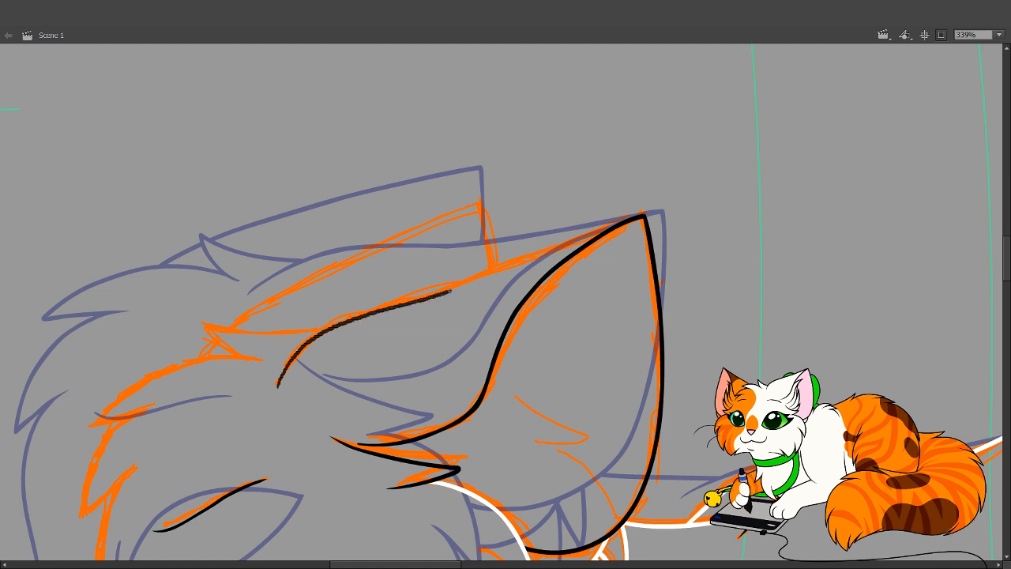
mouse_move(480, 282)
mouse_down()
mouse_move(619, 224)
mouse_move(642, 225)
mouse_up()
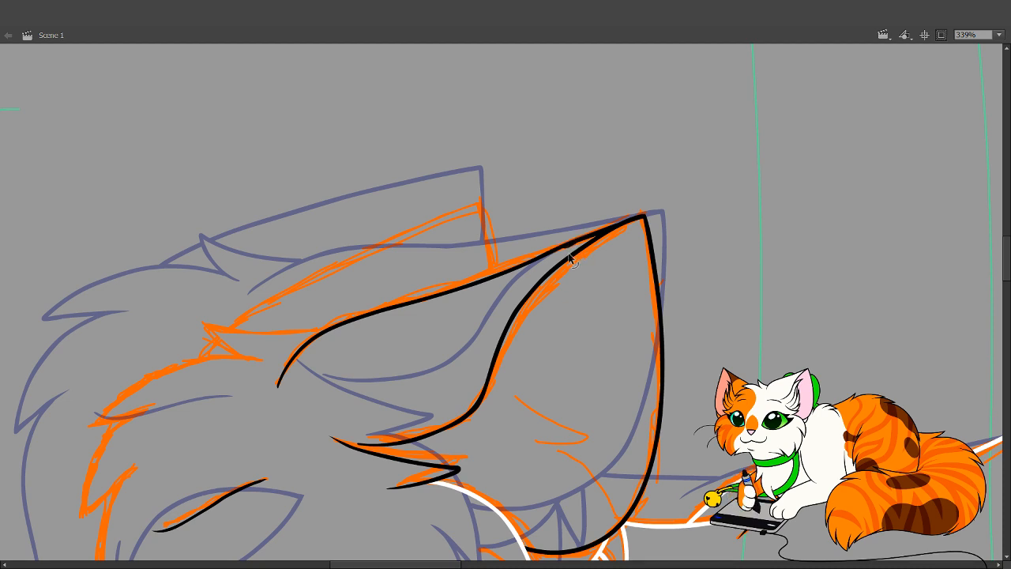
key(ctrl+z)
drag(276, 387, 290, 361)
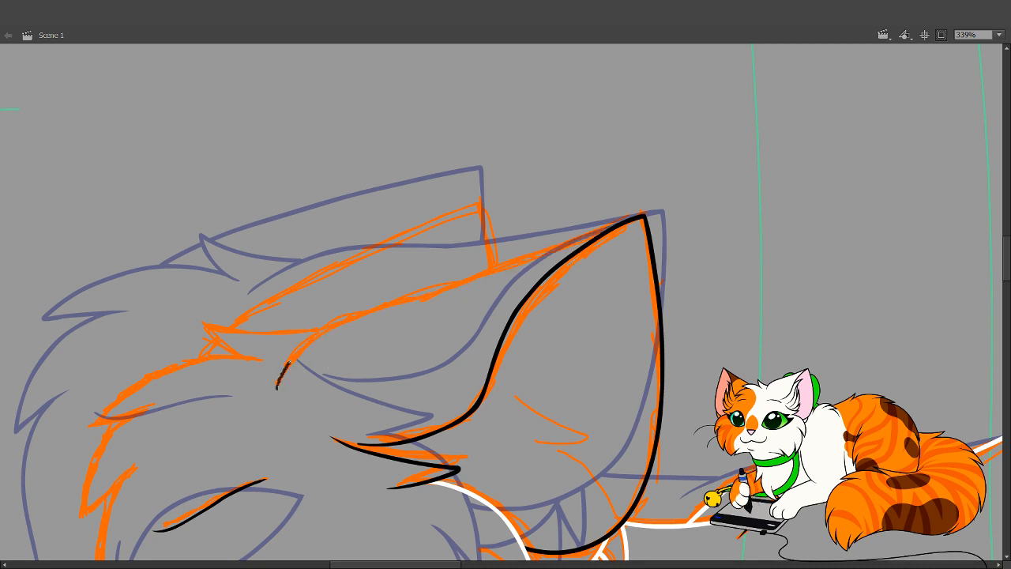
drag(407, 298, 557, 248)
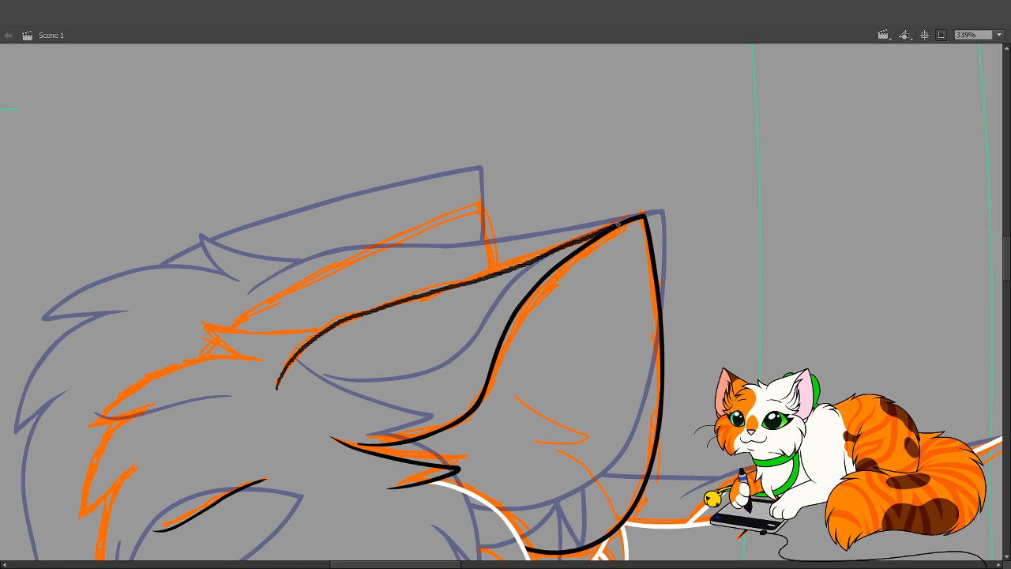
drag(619, 224, 641, 215)
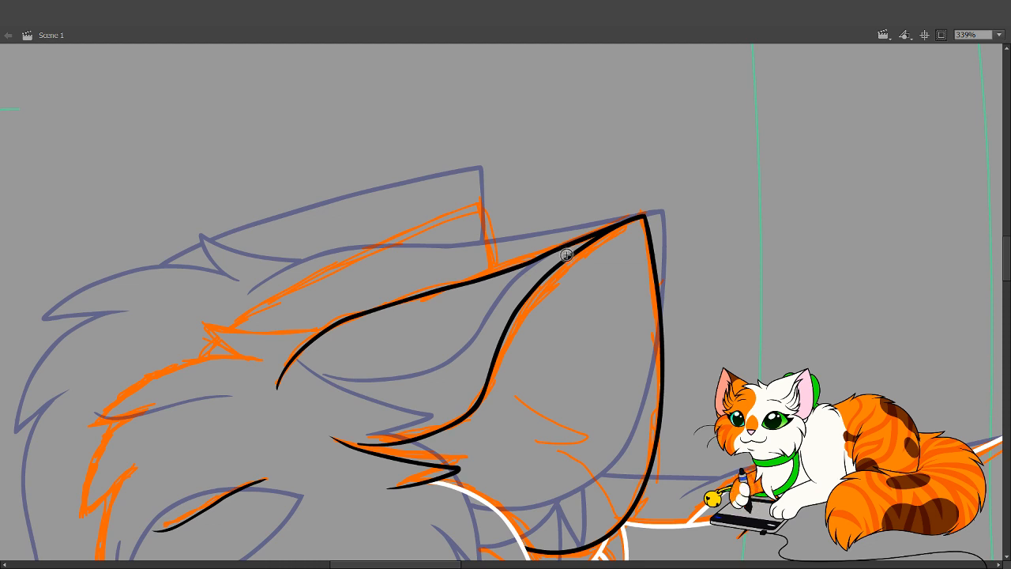
key(ctrl+z)
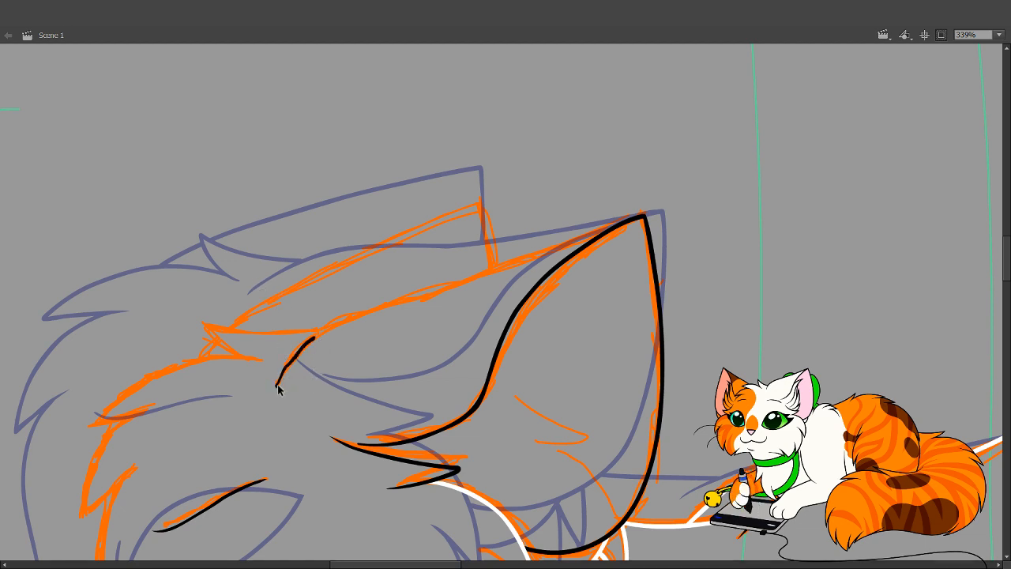
mouse_move(277, 389)
mouse_down()
mouse_move(293, 355)
mouse_move(341, 320)
mouse_up()
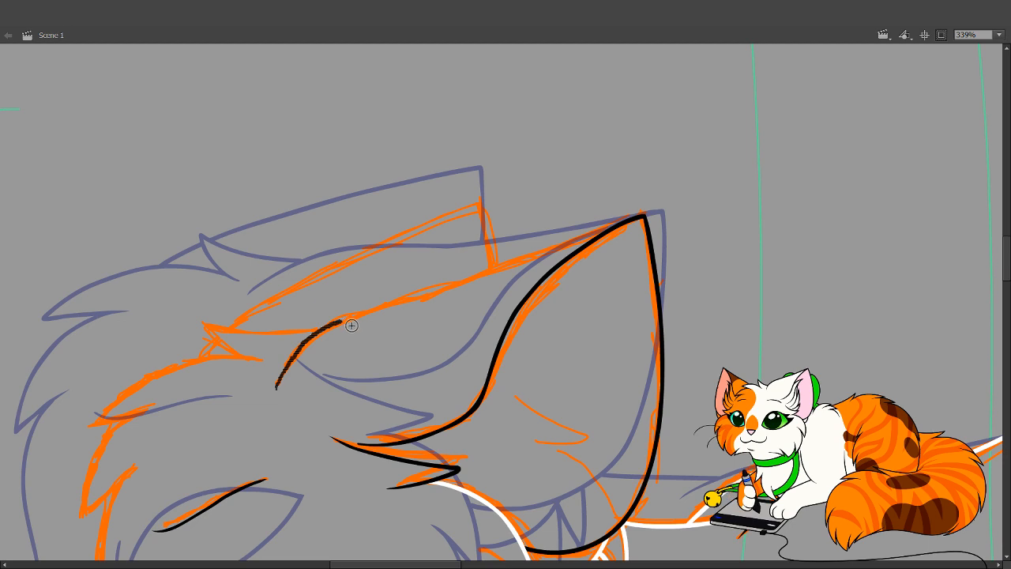
key(ctrl+z)
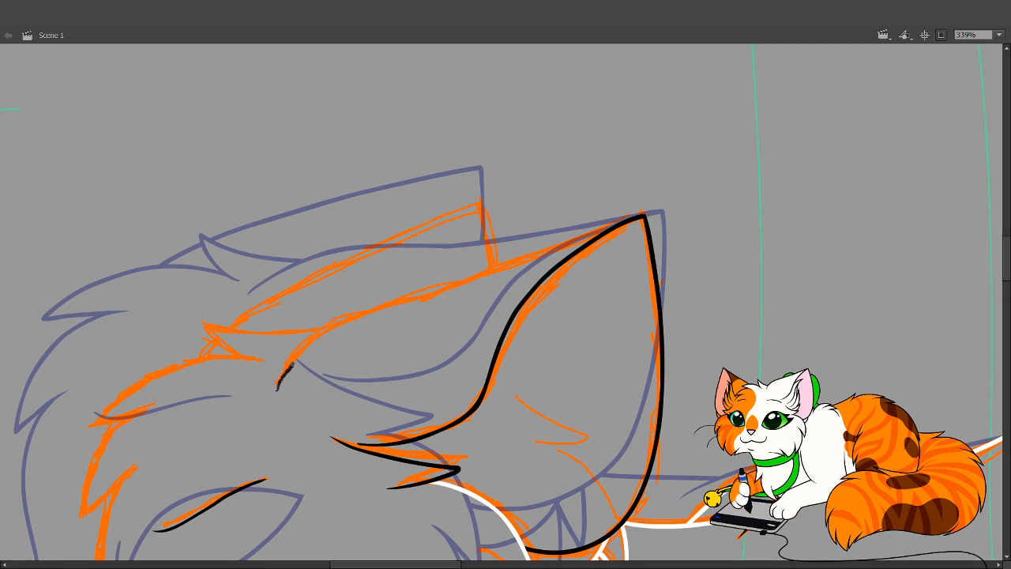
mouse_move(292, 364)
mouse_down()
mouse_move(344, 322)
mouse_move(510, 274)
mouse_move(641, 217)
mouse_up()
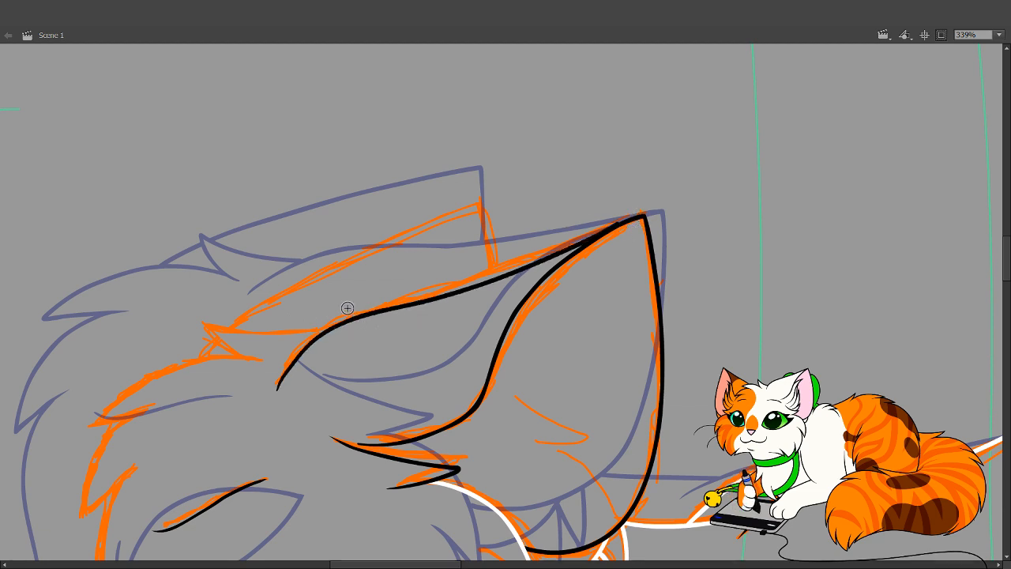
key(v)
click(299, 360)
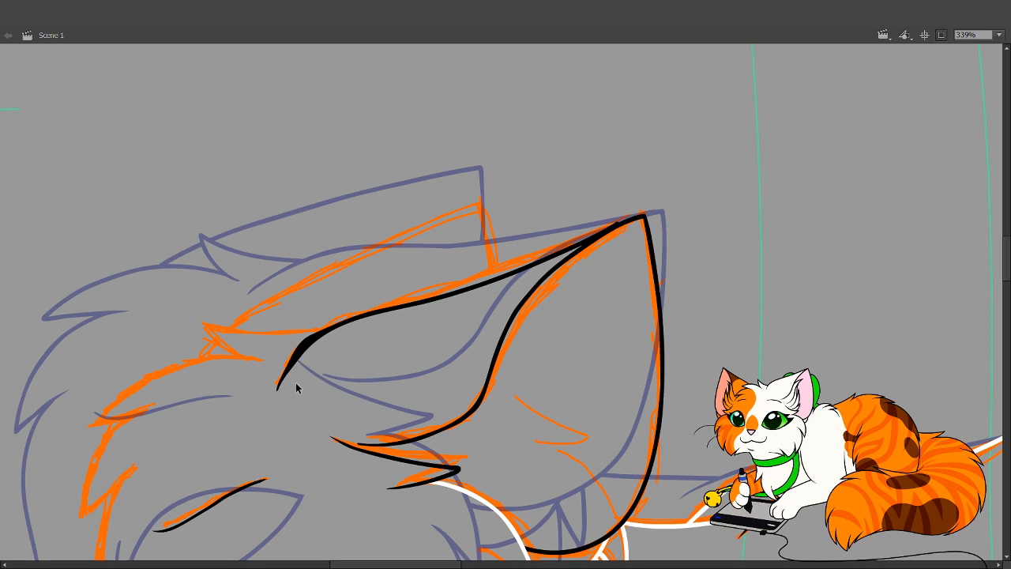
key(Delete)
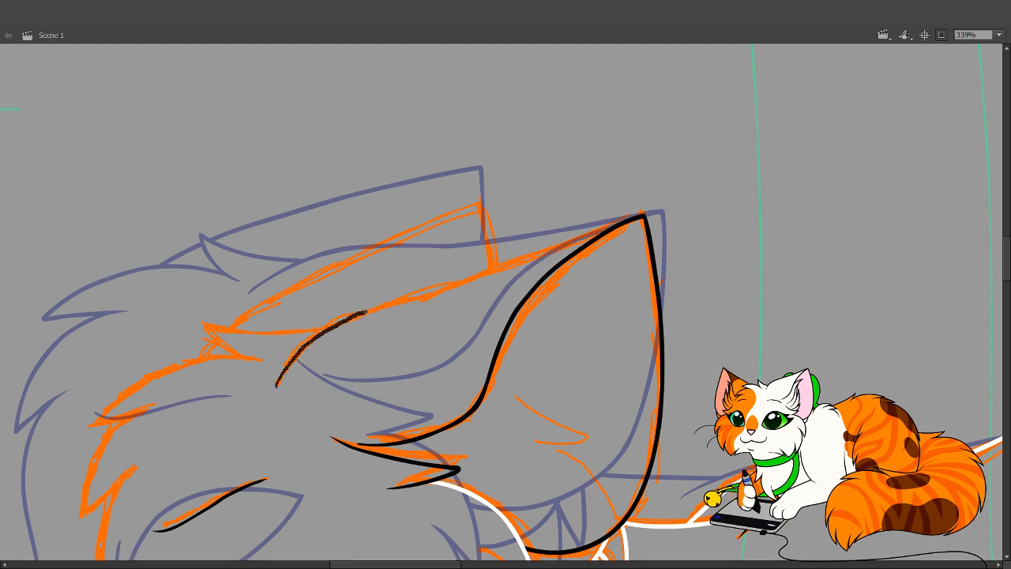
Trace the ear's upper edge in black from its base to the ear tip, and hide the orange sketch
mouse_move(366, 312)
mouse_down()
mouse_move(500, 278)
mouse_move(564, 249)
mouse_up()
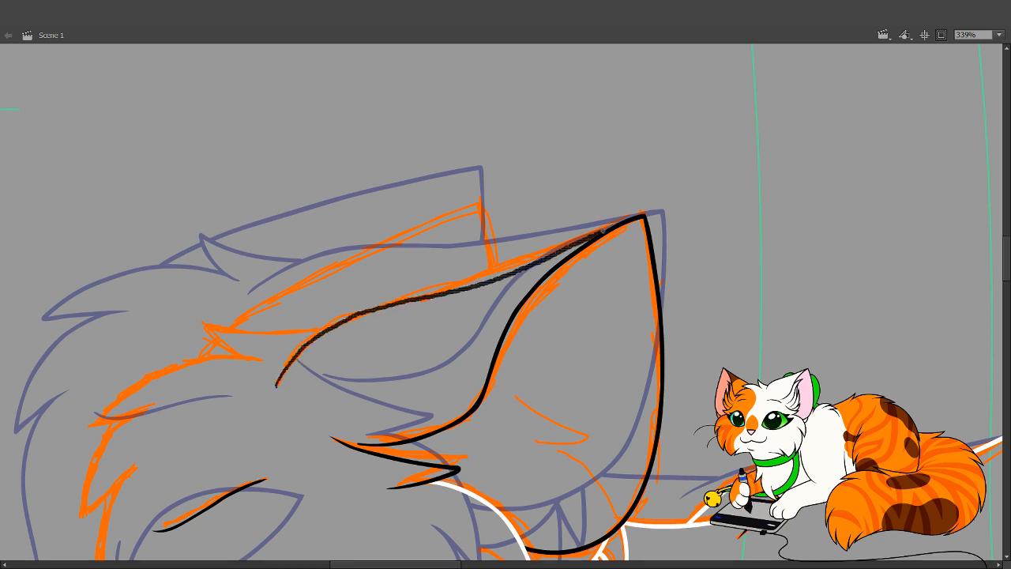
drag(624, 221, 644, 214)
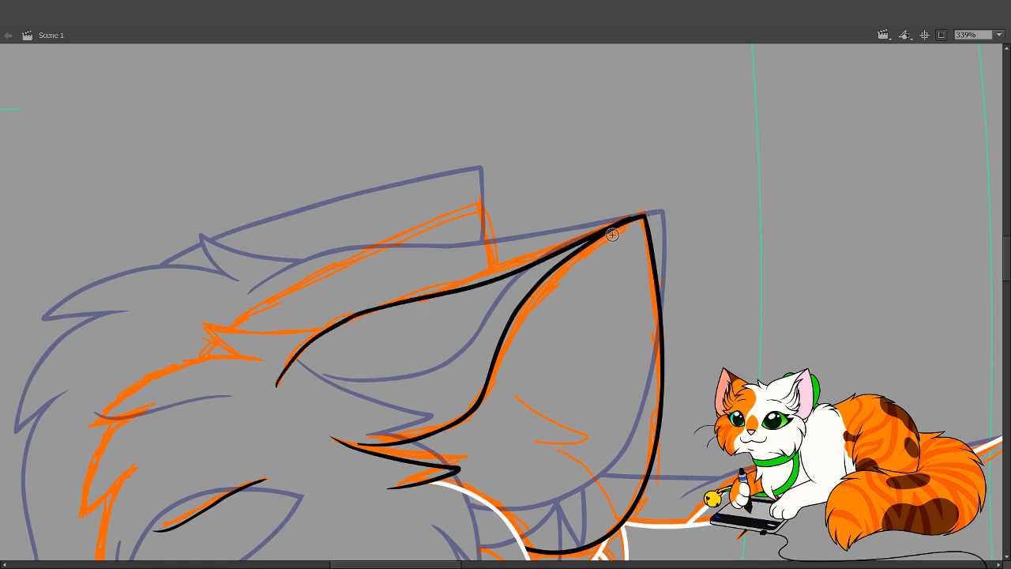
key(v)
mouse_move(623, 223)
mouse_down()
mouse_move(625, 210)
mouse_move(645, 211)
mouse_up()
key(ctrl+z)
click(138, 97)
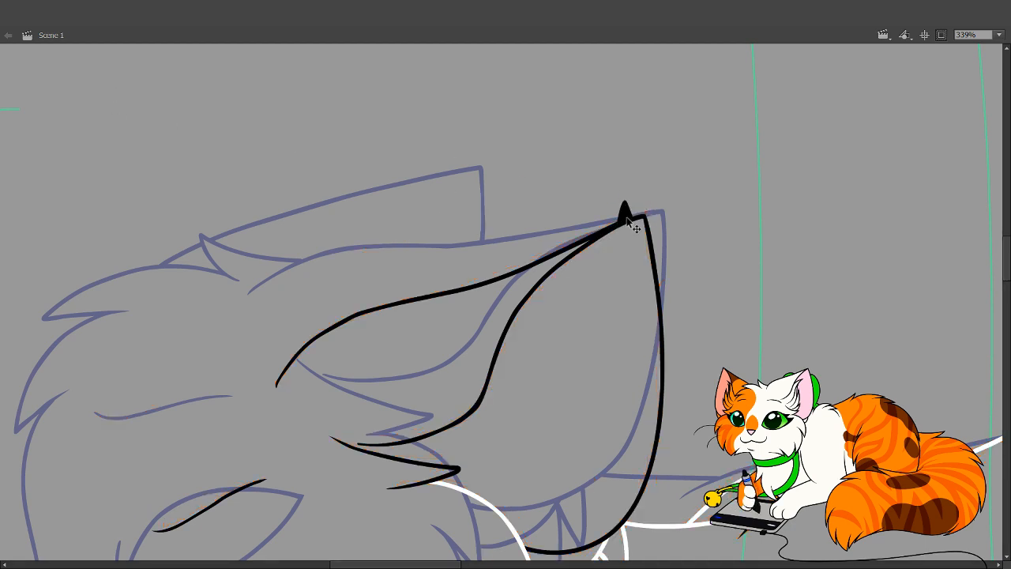
key(ctrl+z)
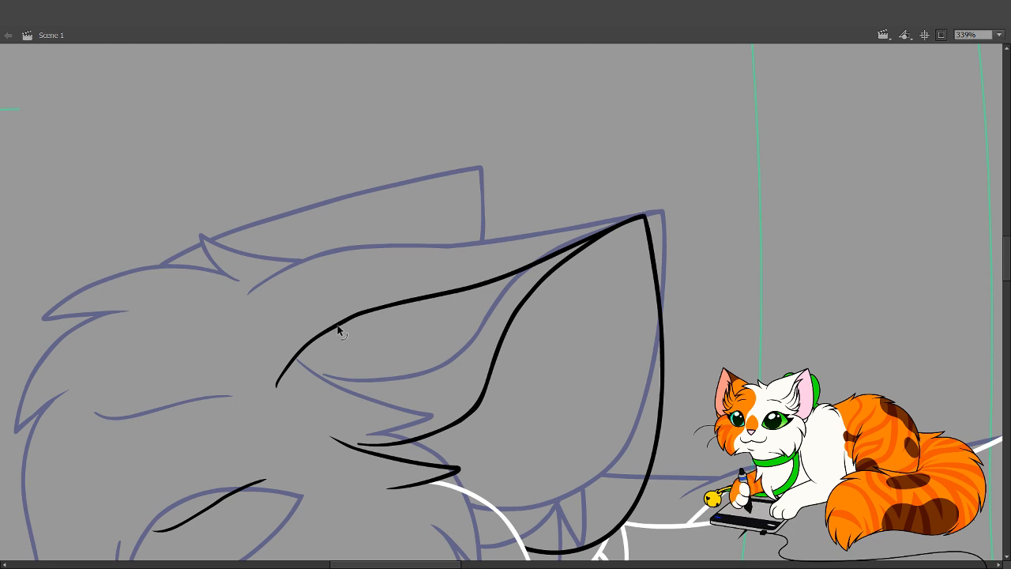
Smooth the black upper edge of the ear near its base and along its middle, and show the orange sketch again
drag(342, 324, 337, 322)
key(b)
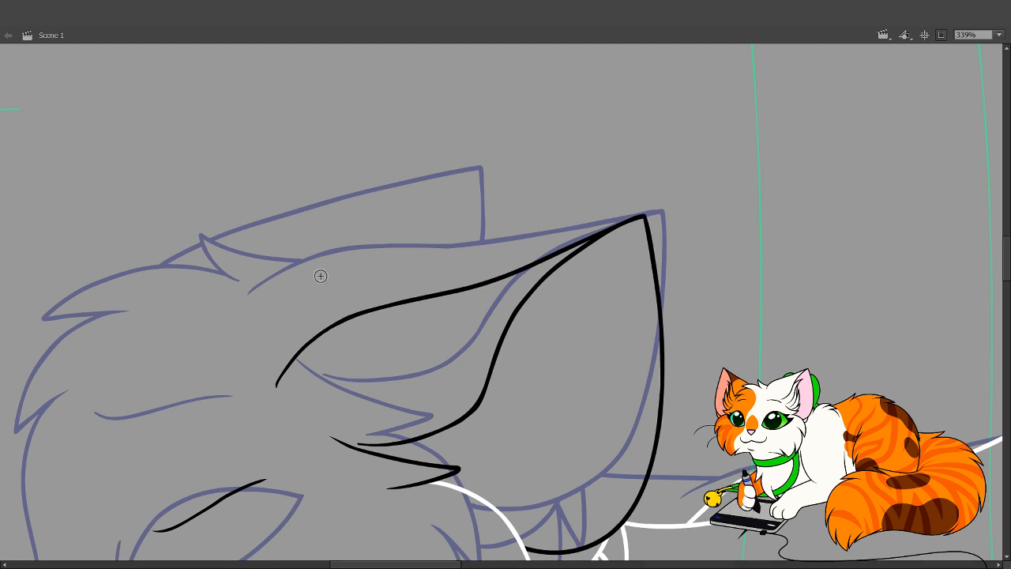
click(105, 87)
key(v)
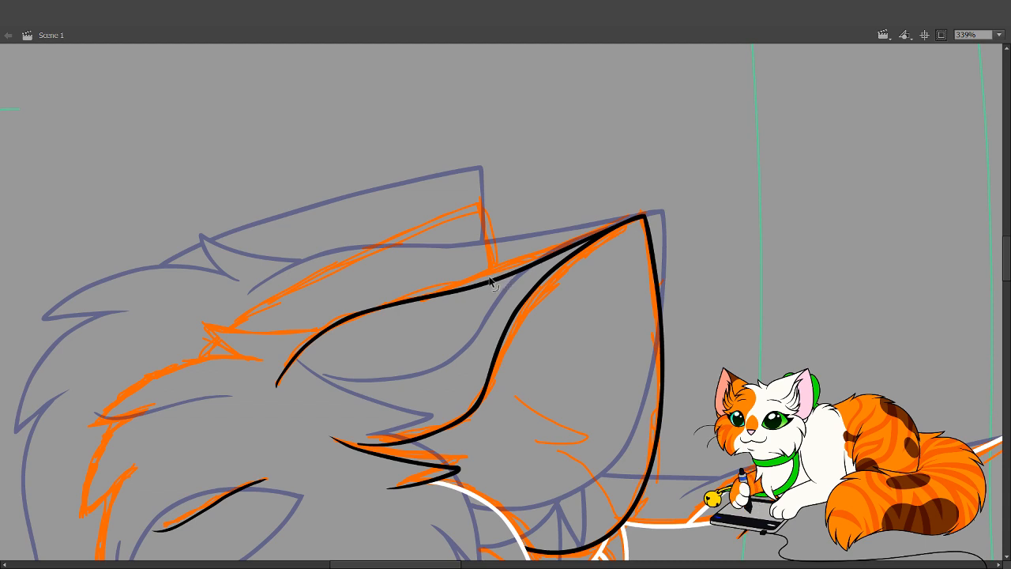
mouse_move(490, 281)
mouse_down()
mouse_move(520, 260)
mouse_move(468, 289)
mouse_up()
drag(525, 269, 530, 266)
drag(477, 291, 477, 287)
Trace the small pointed hair tuft in front of the ear in black, joining its upper line to the ear's edge
drag(439, 380, 580, 217)
mouse_move(439, 398)
mouse_down()
mouse_move(458, 339)
mouse_move(535, 208)
mouse_up()
drag(486, 334, 435, 466)
drag(483, 245, 427, 439)
drag(452, 292, 399, 292)
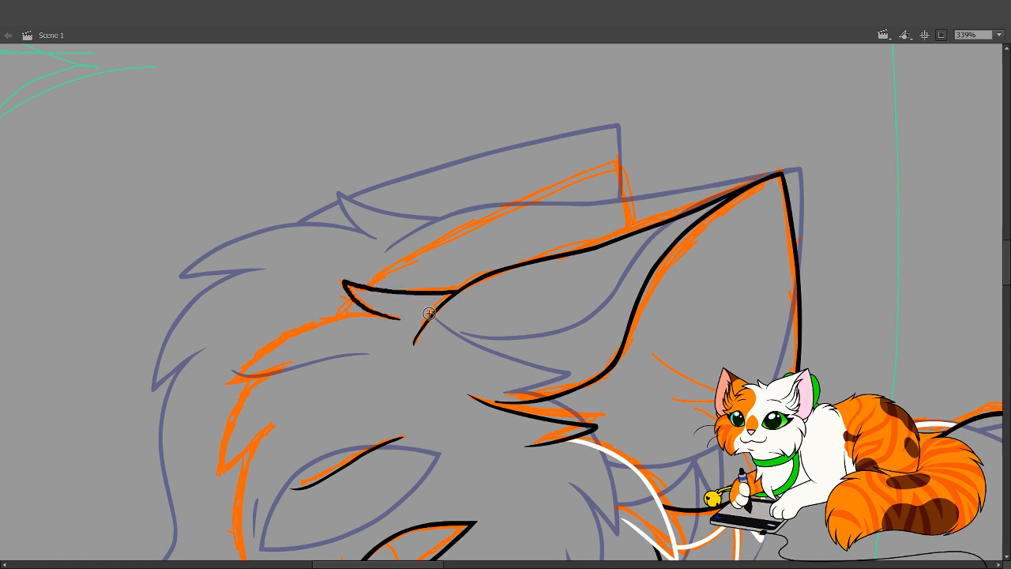
key(ctrl+z)
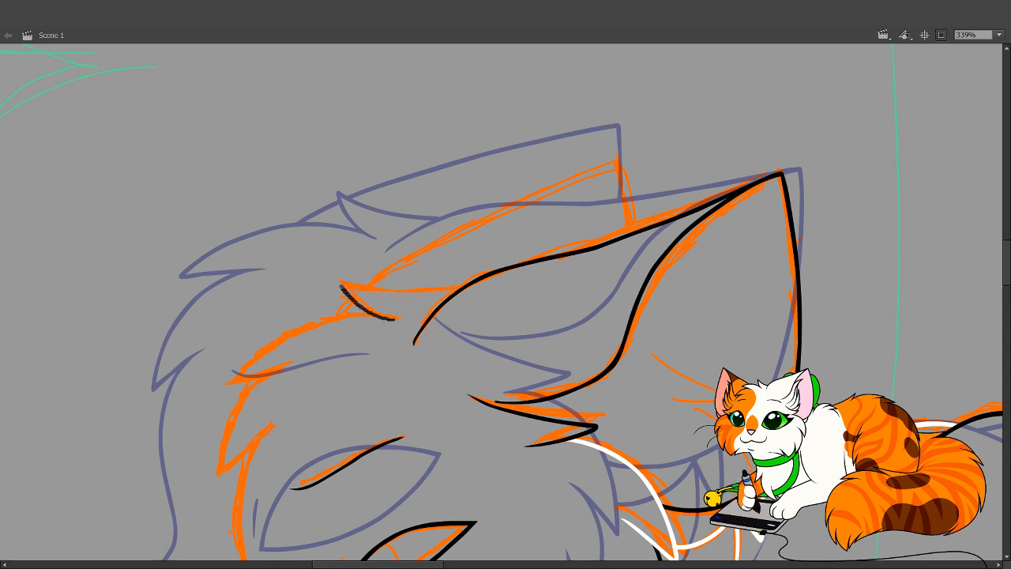
drag(340, 285, 419, 291)
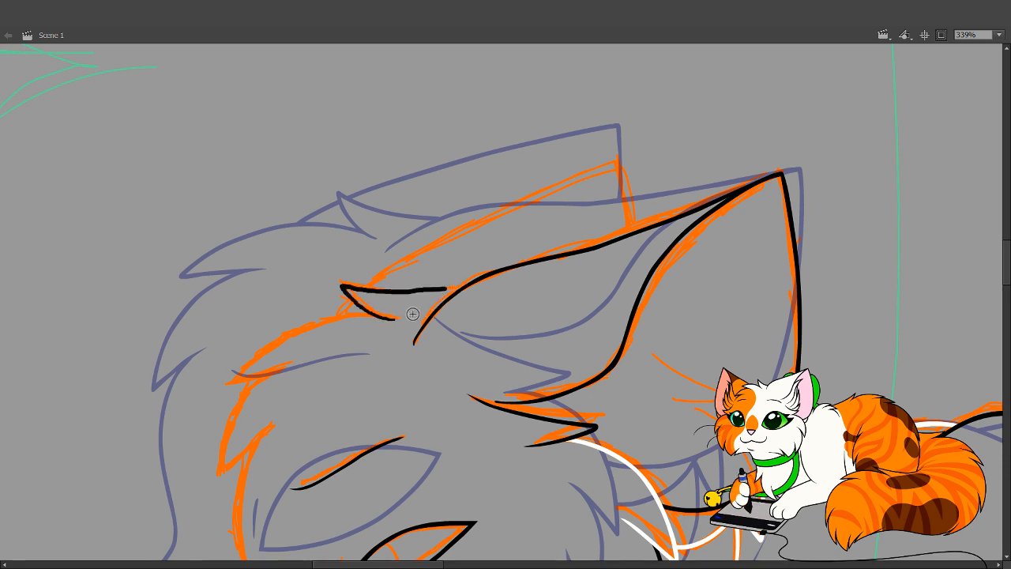
key(ctrl+z)
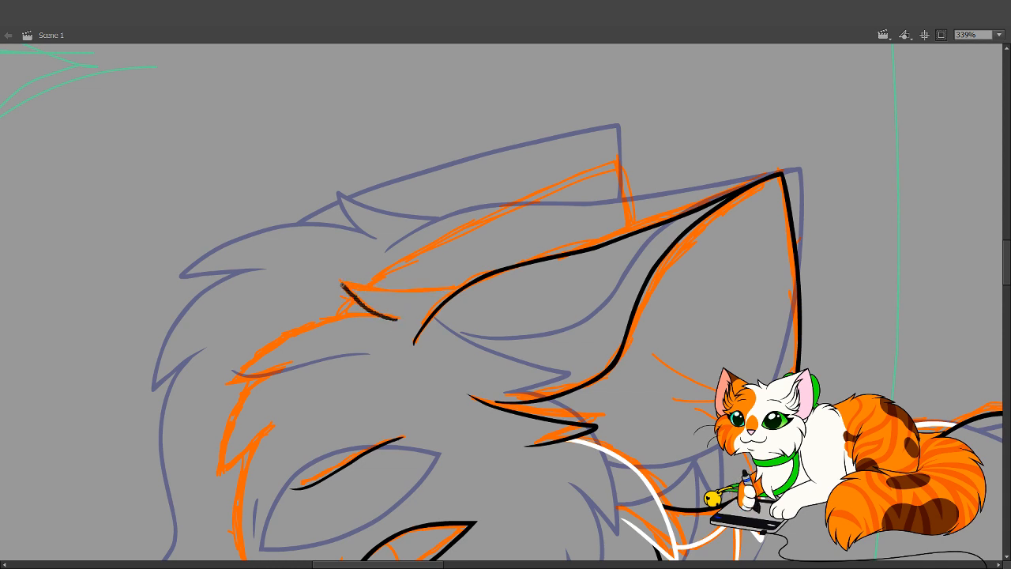
drag(341, 284, 456, 292)
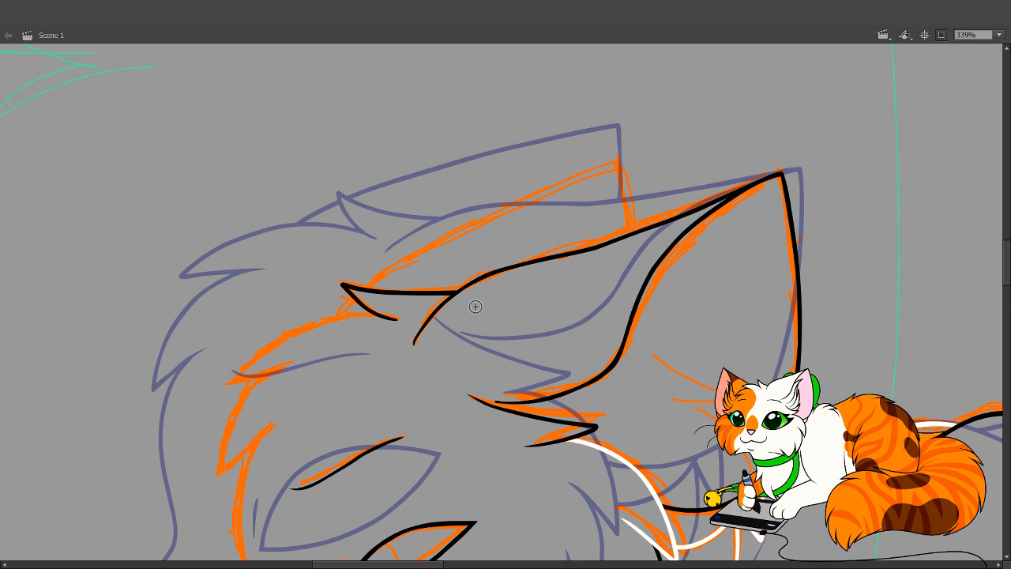
Trace the large forehead hair tuft in black from the small tuft's base to its point and back
drag(439, 307, 484, 280)
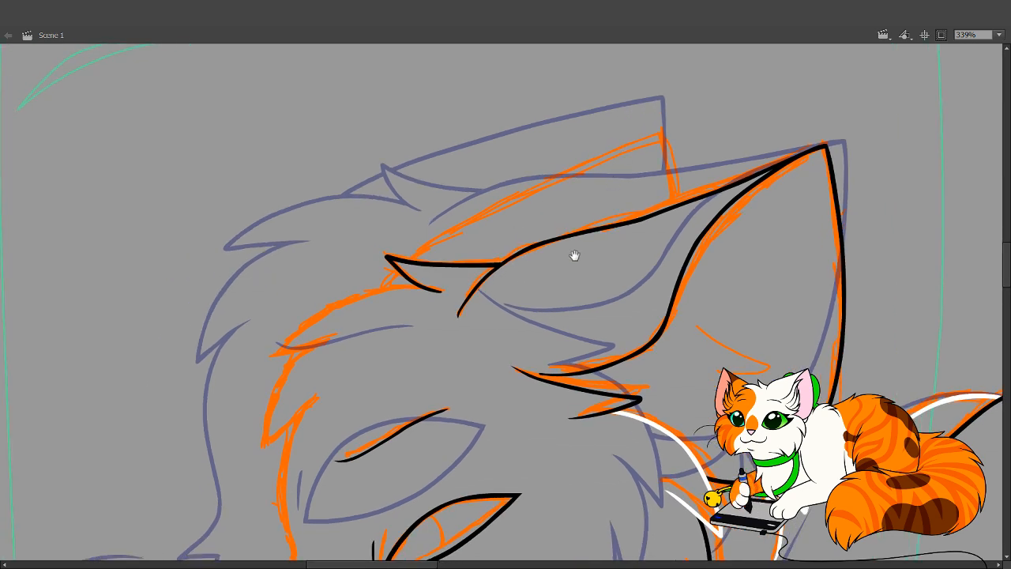
drag(574, 255, 598, 245)
mouse_move(465, 279)
mouse_down()
mouse_move(402, 279)
mouse_move(340, 298)
mouse_move(287, 354)
mouse_move(360, 330)
mouse_up()
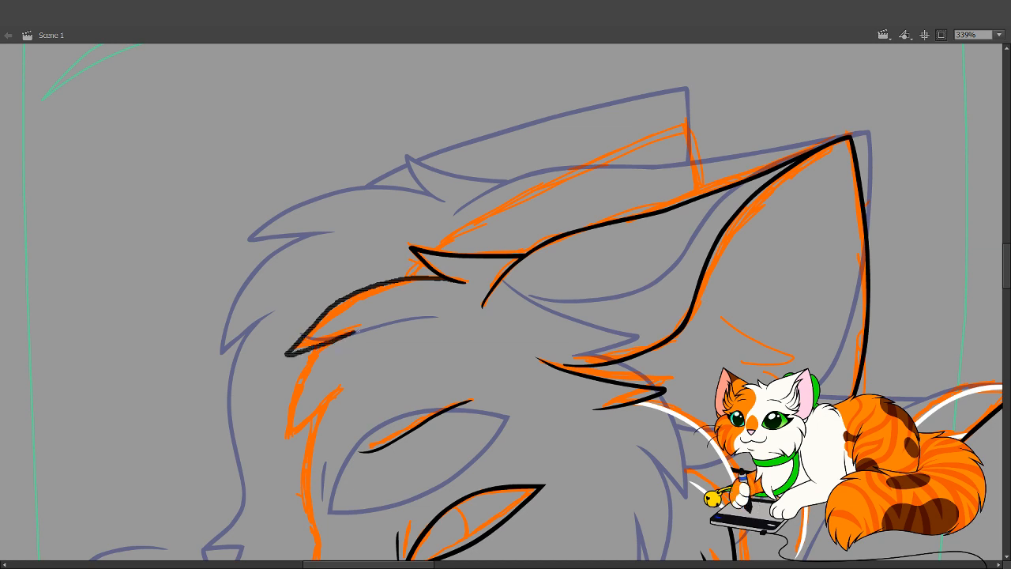
Trace the far ear in white behind the near ear, delete the excess loop inside the head, and smooth its upper edge
drag(486, 311, 353, 390)
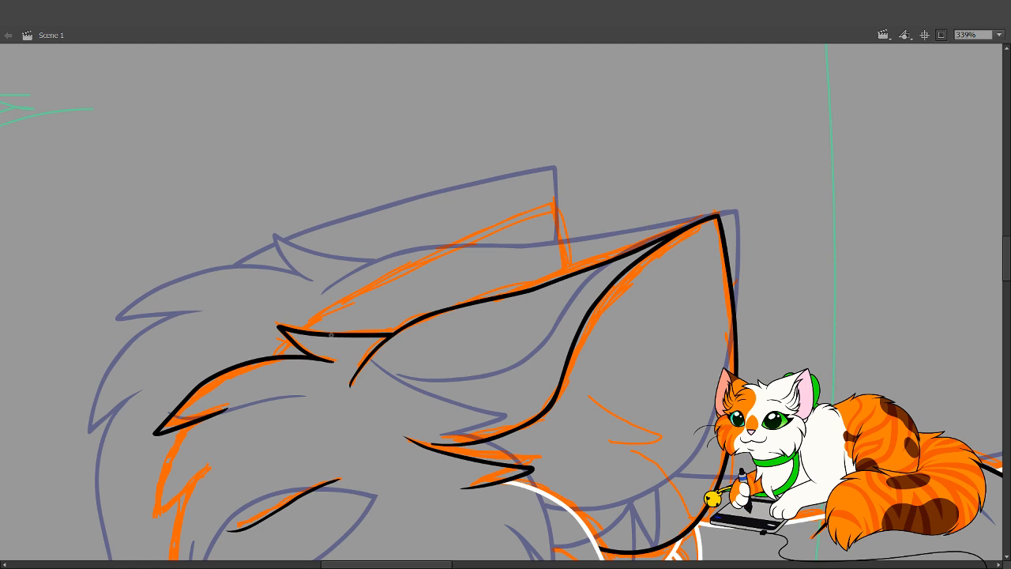
mouse_move(272, 374)
mouse_down()
mouse_move(287, 338)
mouse_move(370, 282)
mouse_move(549, 205)
mouse_move(566, 306)
mouse_move(488, 368)
mouse_move(326, 426)
mouse_move(257, 392)
mouse_move(344, 365)
mouse_move(333, 343)
mouse_move(292, 336)
mouse_up()
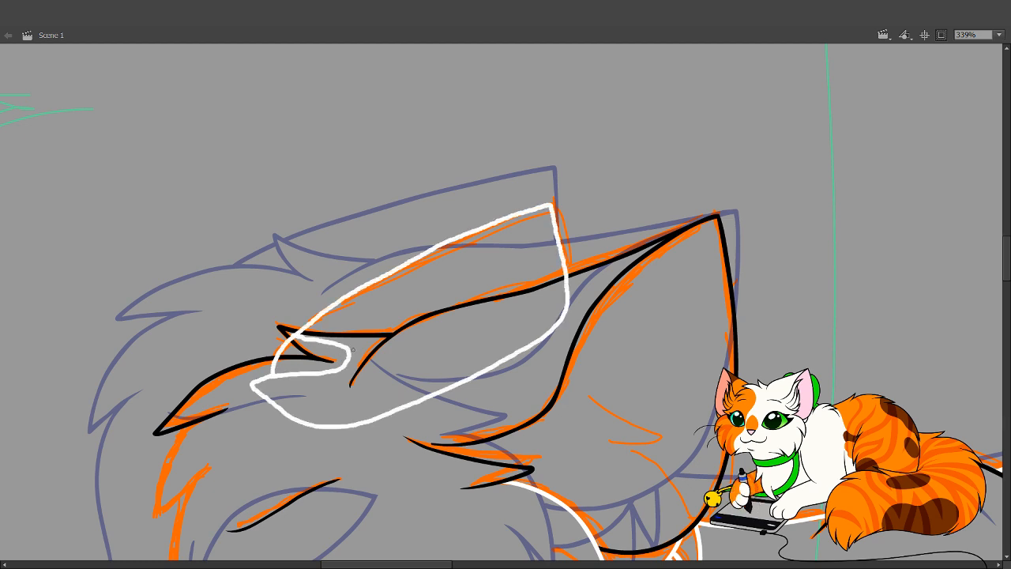
key(v)
click(349, 352)
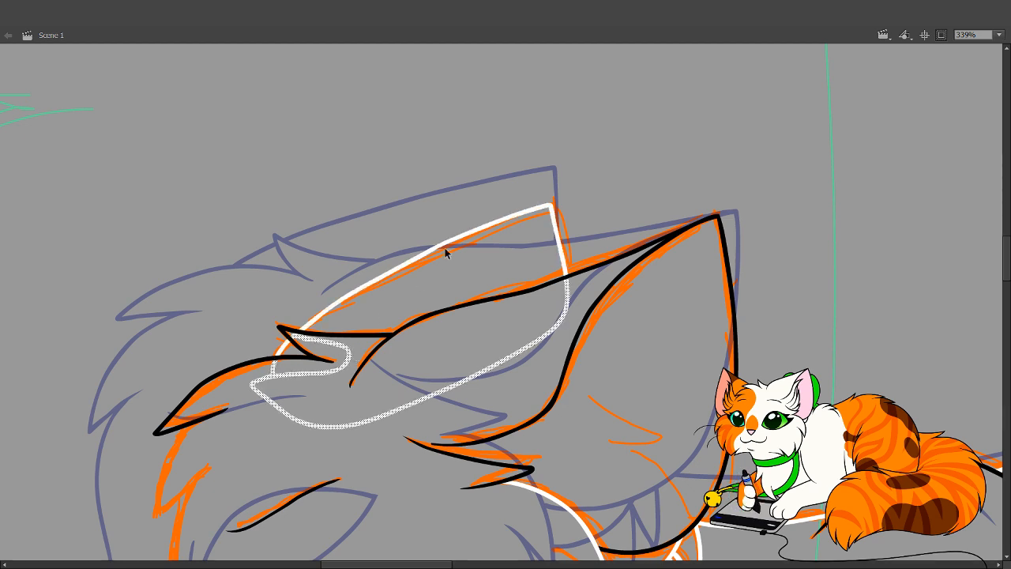
key(Delete)
drag(449, 247, 450, 244)
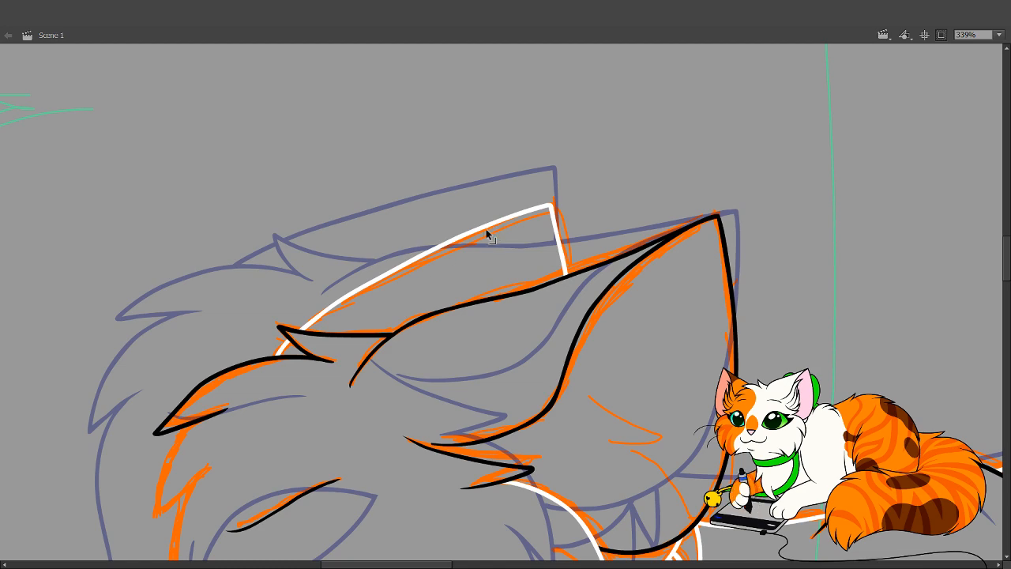
drag(490, 229, 497, 237)
key(ctrl+z)
Smooth the upper curve of the large forehead tuft and trace the second pointed tuft below it in white
mouse_move(364, 388)
mouse_down()
mouse_move(514, 234)
mouse_move(460, 307)
mouse_move(478, 354)
mouse_up()
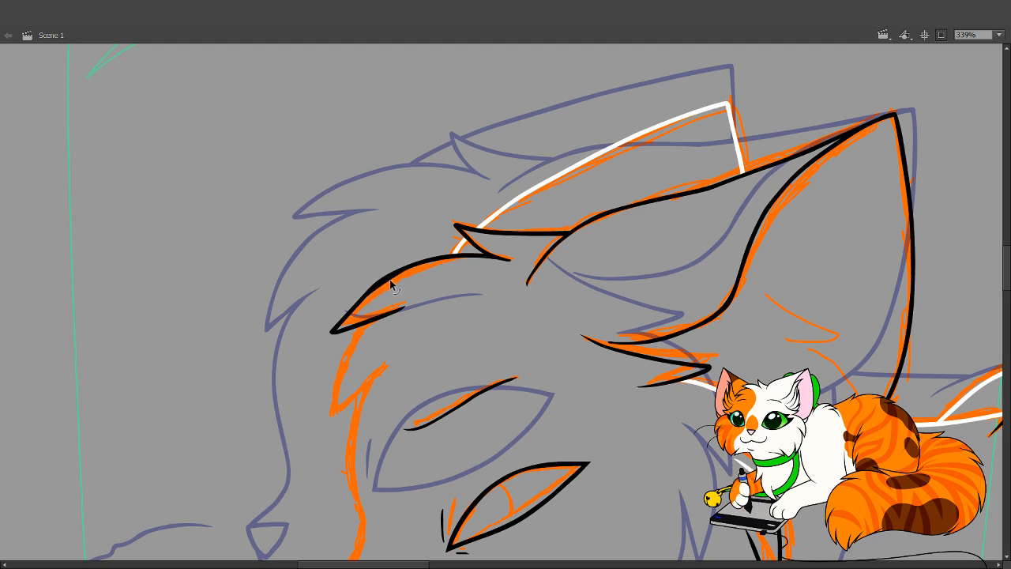
drag(415, 265, 417, 266)
drag(485, 339, 471, 170)
drag(311, 193, 564, 510)
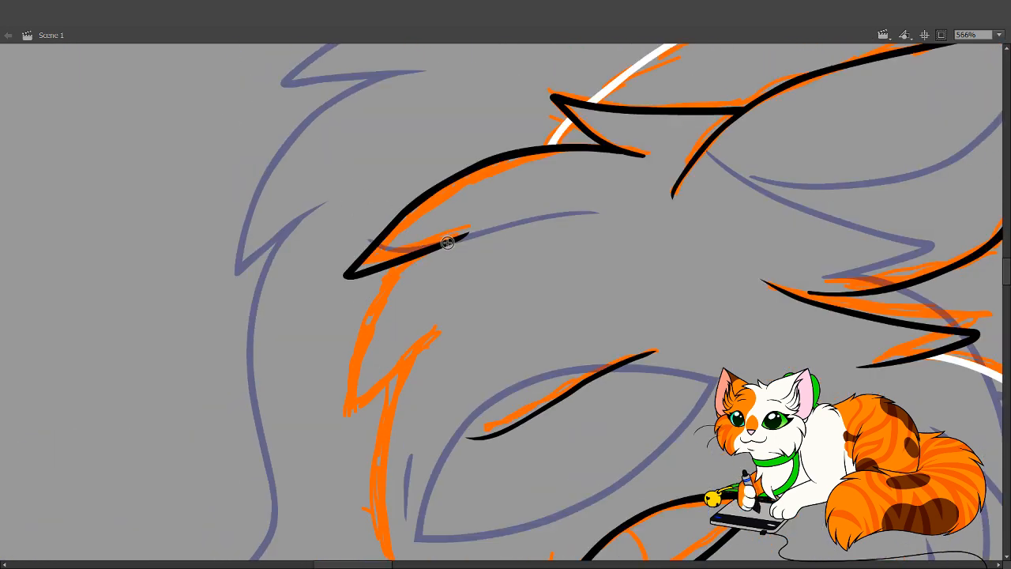
mouse_move(412, 269)
mouse_down()
mouse_move(355, 379)
mouse_move(345, 465)
mouse_move(376, 415)
mouse_move(429, 371)
mouse_up()
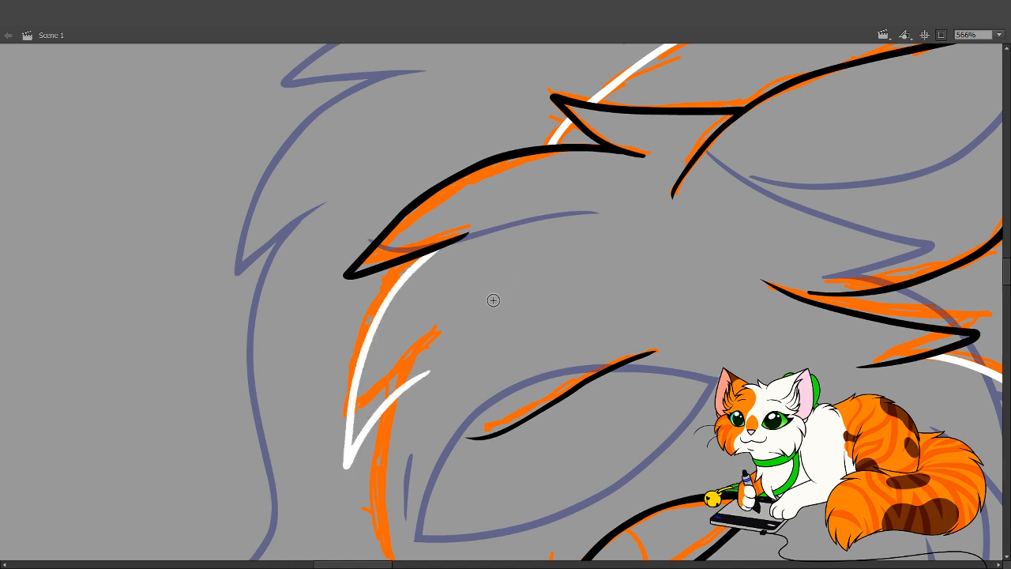
key(ctrl+z)
mouse_move(444, 245)
mouse_down()
mouse_move(397, 281)
mouse_move(364, 355)
mouse_move(351, 447)
mouse_move(411, 375)
mouse_up()
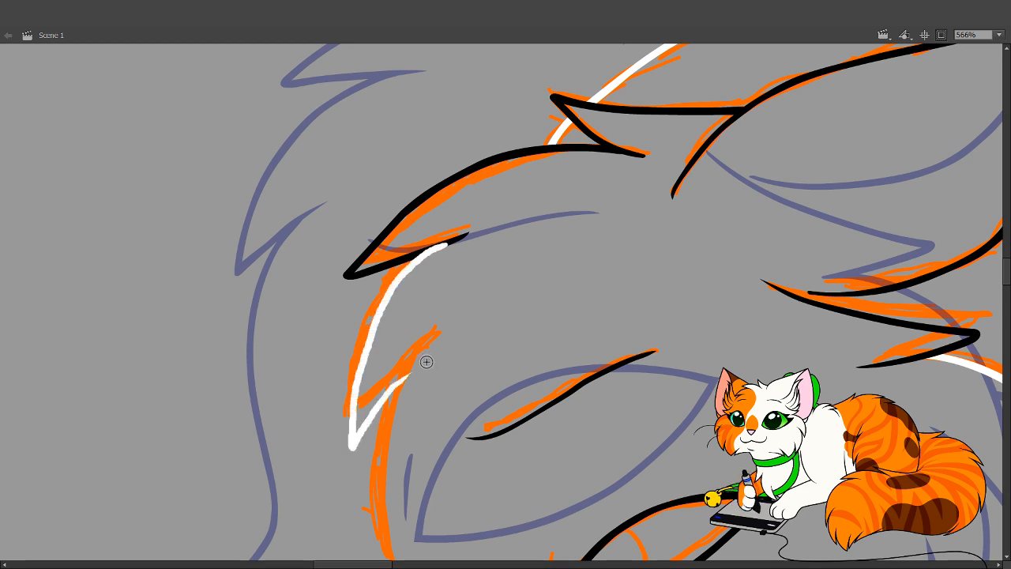
key(ctrl+z)
mouse_move(444, 244)
mouse_down()
mouse_move(367, 312)
mouse_move(351, 356)
mouse_move(343, 453)
mouse_move(419, 367)
mouse_up()
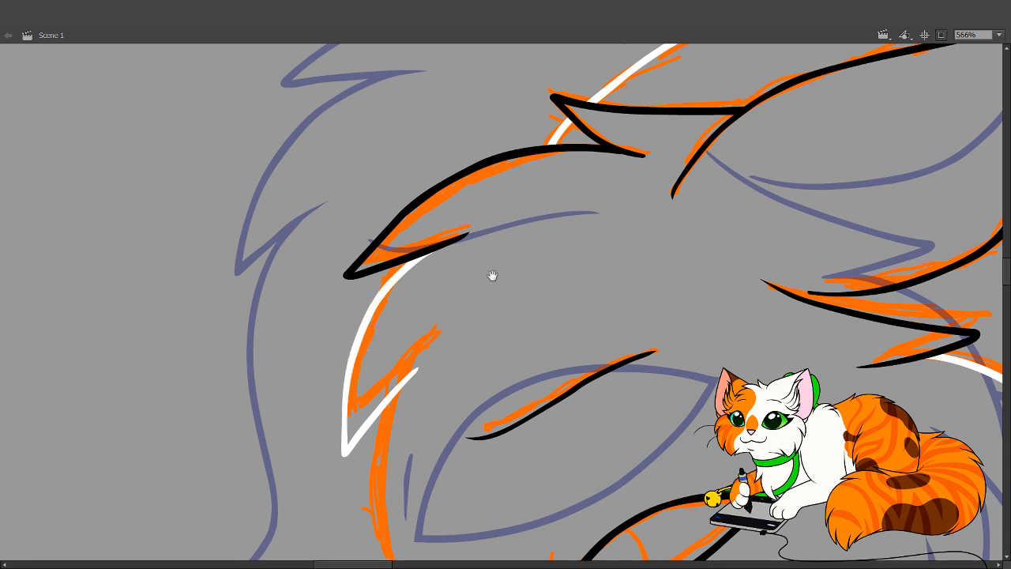
Trace the nose as a closed white triangle
drag(461, 376, 430, 442)
drag(473, 338, 479, 245)
drag(396, 457, 455, 221)
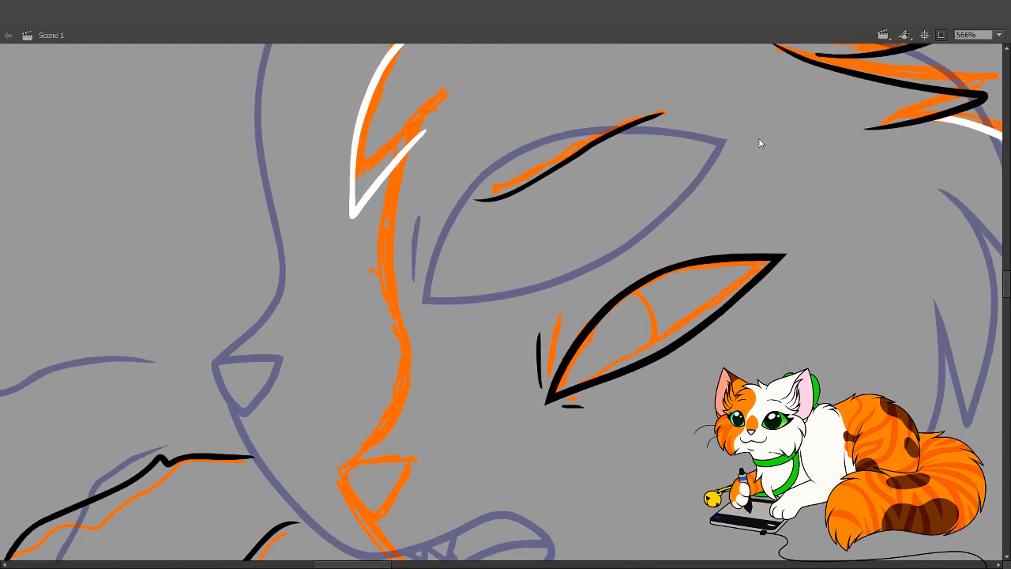
mouse_move(374, 510)
mouse_down()
mouse_move(362, 509)
mouse_move(341, 469)
mouse_move(398, 461)
mouse_move(386, 505)
mouse_move(401, 500)
mouse_up()
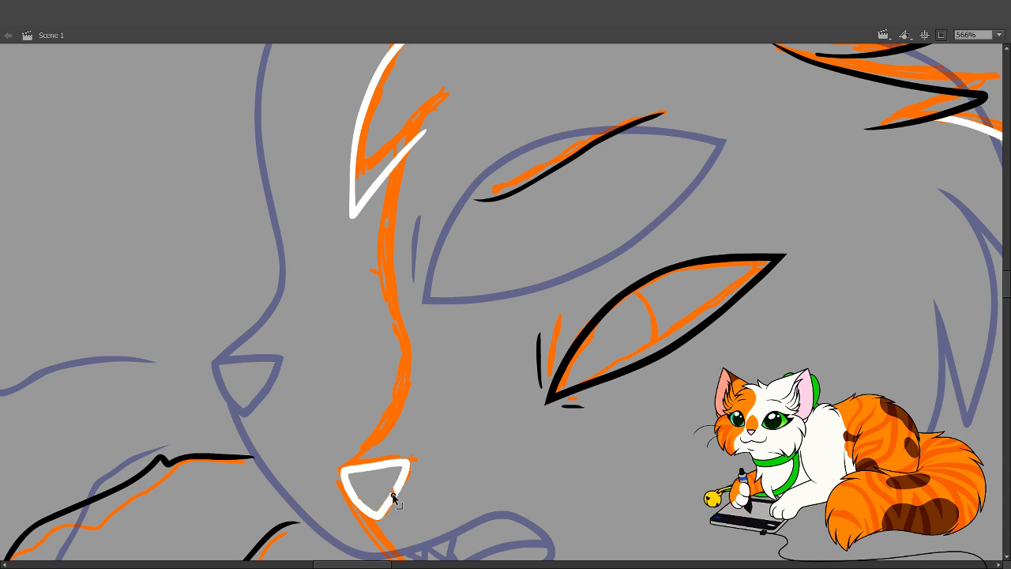
Trace the muzzle's bridge in black from the second forehead tuft to the nose, and smooth its lower bend
scroll(672, 237, up, 3)
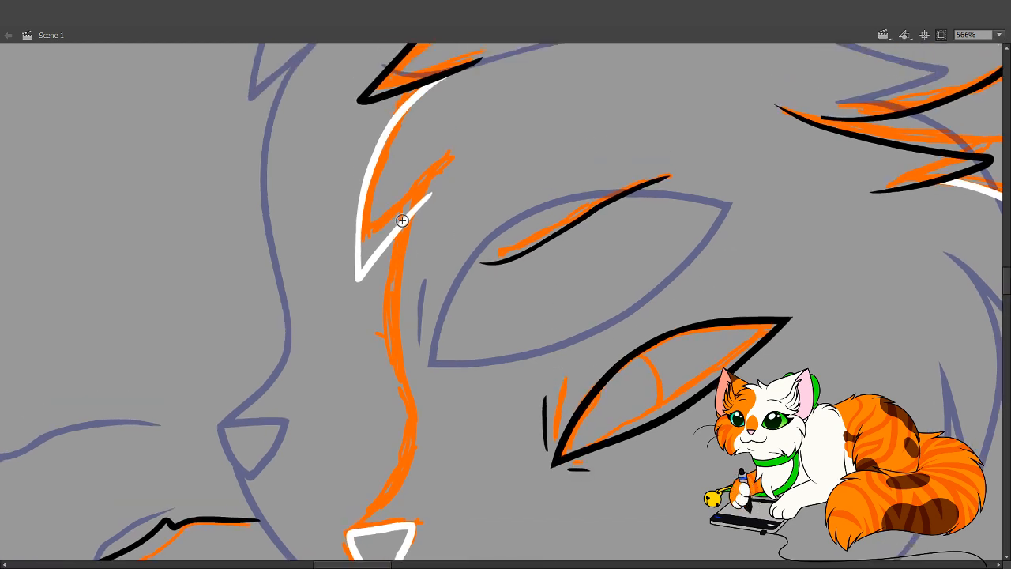
mouse_move(413, 207)
mouse_down()
mouse_move(385, 295)
mouse_move(389, 350)
mouse_move(413, 428)
mouse_move(409, 467)
mouse_move(352, 531)
mouse_up()
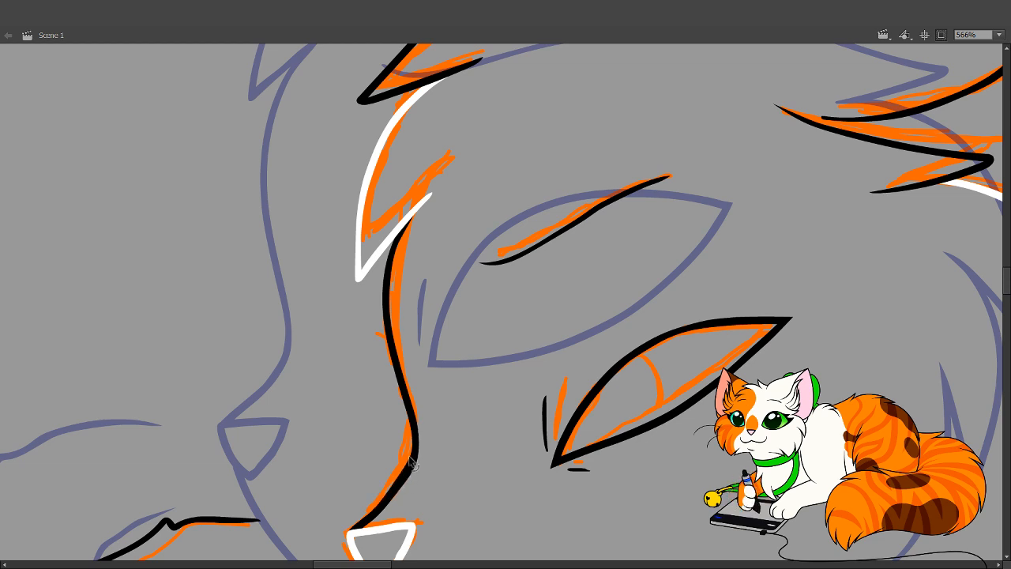
drag(411, 440, 412, 462)
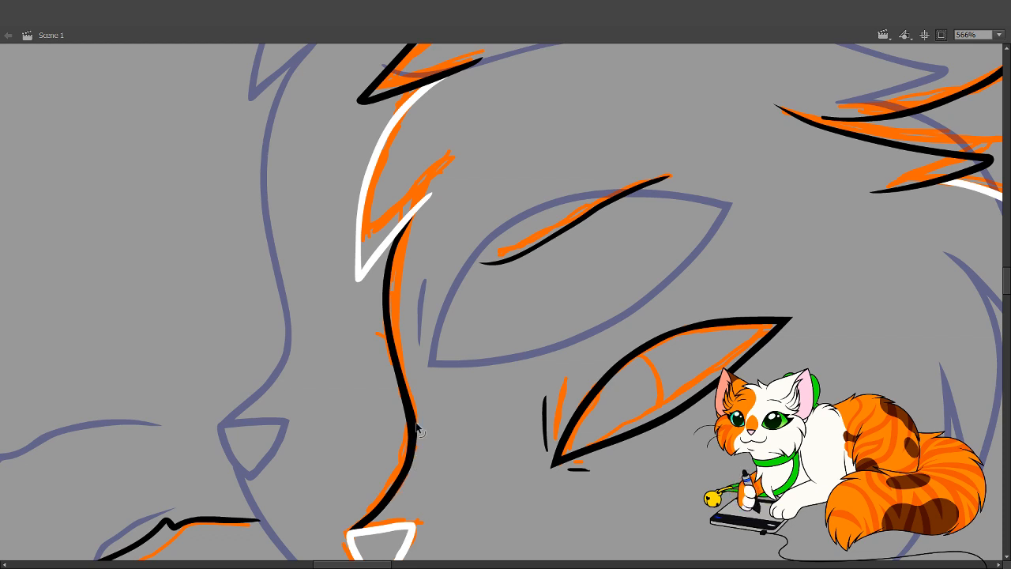
drag(417, 423, 415, 417)
key(b)
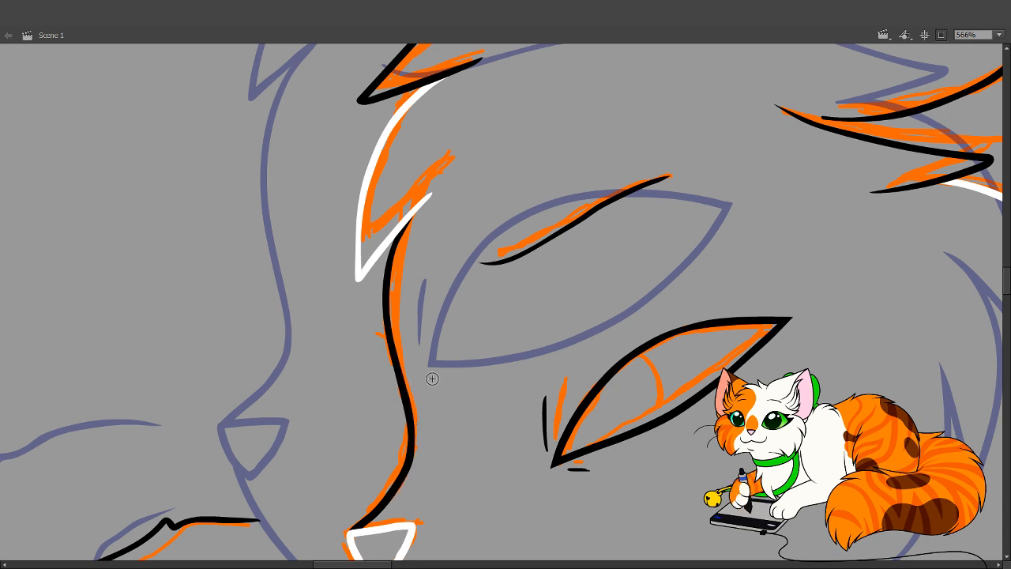
Trace the upper lip and open mouth in black from inside the nose, around the mouth corner, to the lower jaw's tip
mouse_move(524, 488)
mouse_down()
mouse_move(408, 295)
mouse_move(366, 249)
mouse_up()
drag(397, 393, 186, 145)
drag(337, 316, 529, 495)
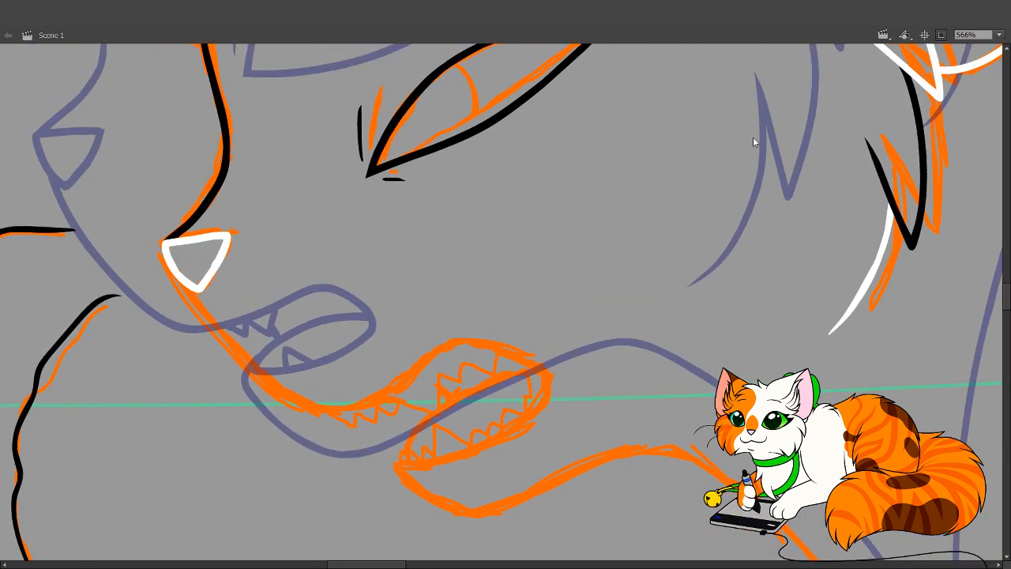
mouse_move(177, 261)
mouse_down()
mouse_move(238, 364)
mouse_move(326, 420)
mouse_up()
key(ctrl+z)
mouse_move(183, 267)
mouse_down()
mouse_move(237, 359)
mouse_move(323, 416)
mouse_move(392, 394)
mouse_move(452, 341)
mouse_move(502, 346)
mouse_move(545, 367)
mouse_move(547, 386)
mouse_move(513, 424)
mouse_move(436, 462)
mouse_move(392, 461)
mouse_up()
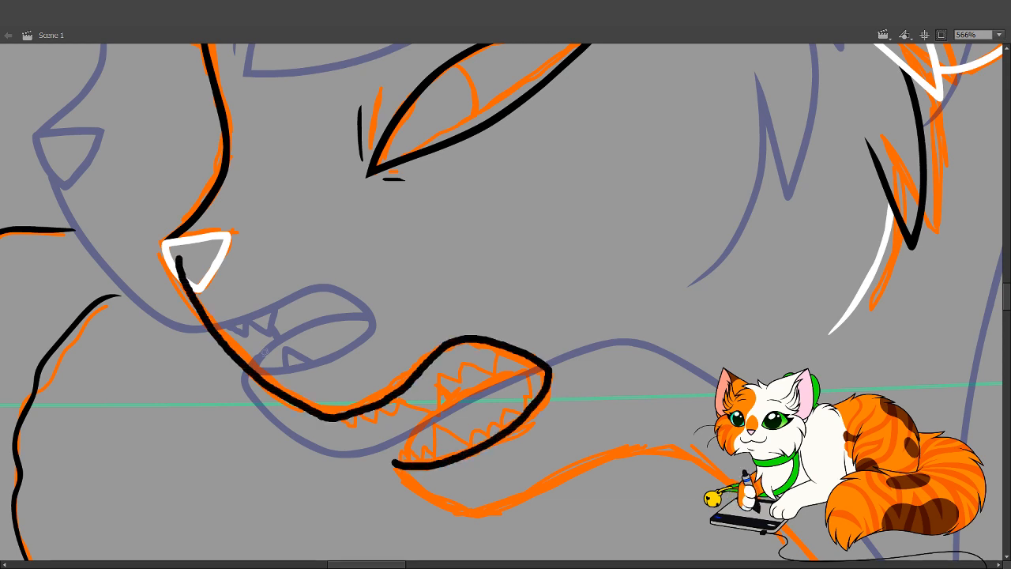
Delete the lip line's end inside the nose and smooth the upper lip just below the nose
key(v)
click(183, 266)
key(Delete)
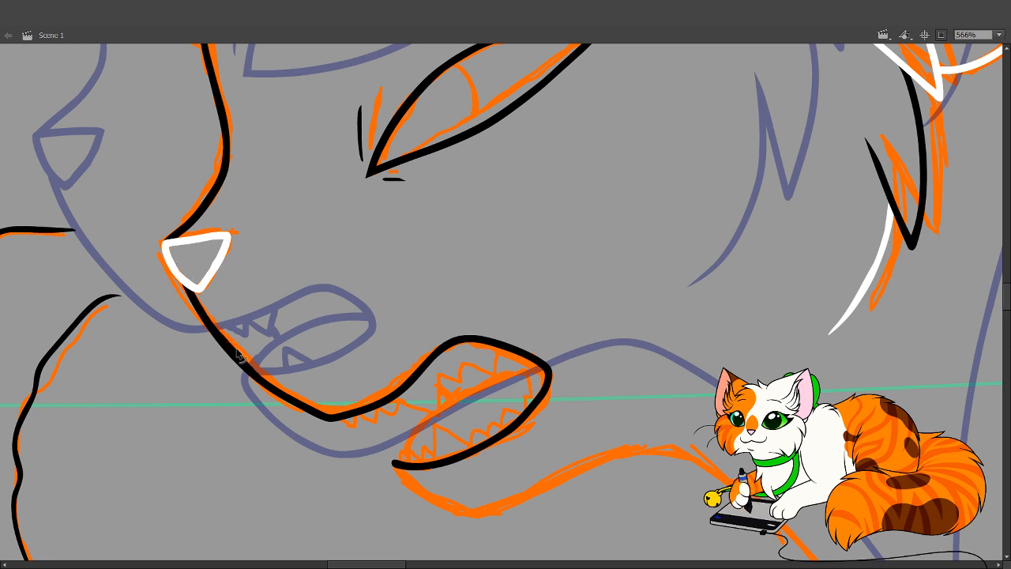
drag(227, 351, 231, 355)
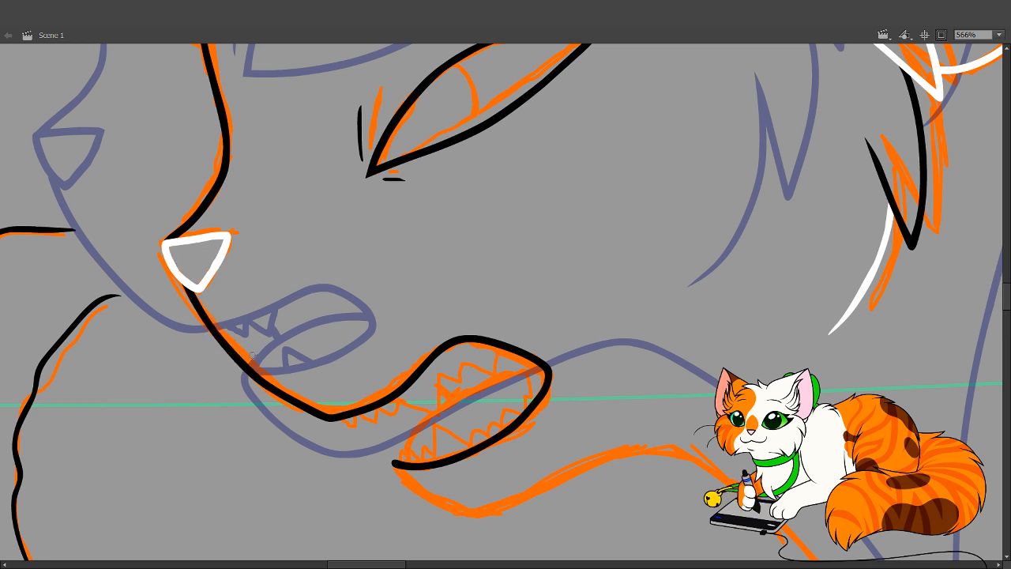
Trace the upper fang and the upper back teeth in white from the lip line to the mouth's upper edge
drag(423, 427, 387, 390)
key(b)
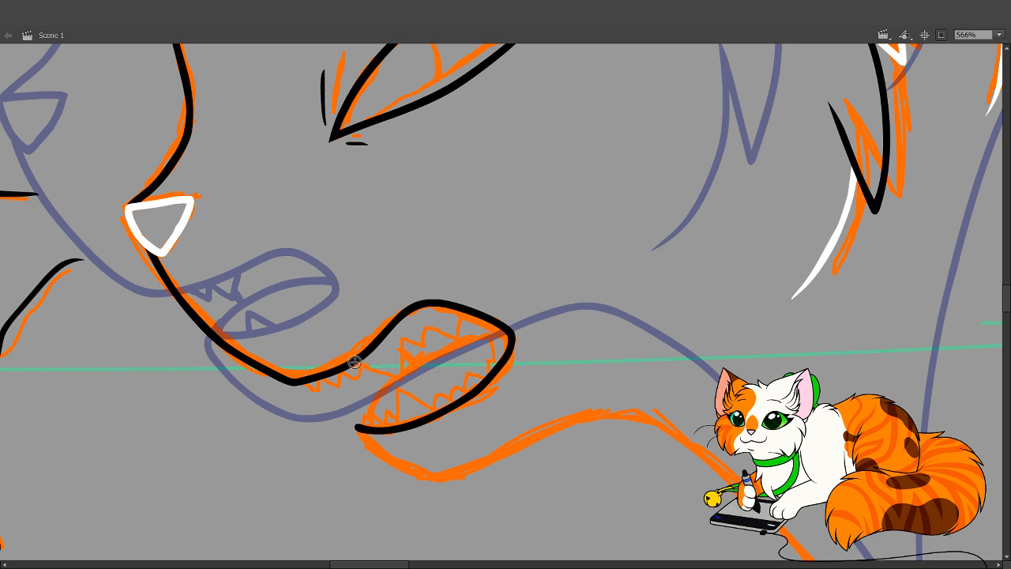
mouse_move(354, 362)
mouse_down()
mouse_move(392, 376)
mouse_move(397, 332)
mouse_move(413, 336)
mouse_move(416, 320)
mouse_move(442, 323)
mouse_move(444, 243)
mouse_up()
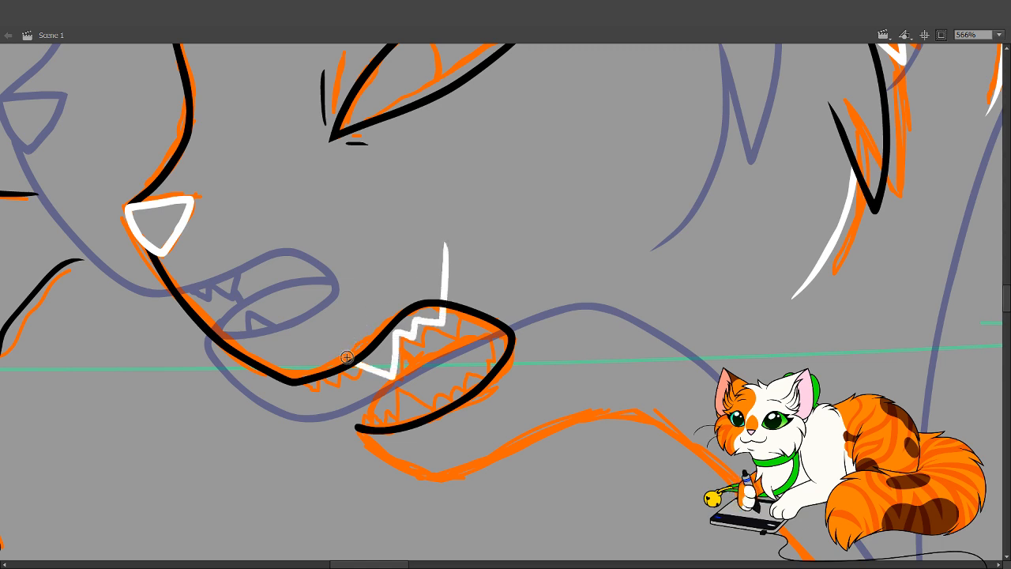
key(v)
drag(443, 328, 442, 326)
Trace the small upper front teeth in white along the lip between its lowest bend and the fang, with an extra tooth beside the fang
key(b)
mouse_move(305, 381)
mouse_down()
mouse_move(345, 385)
mouse_move(348, 370)
mouse_move(357, 377)
mouse_move(324, 387)
mouse_move(358, 367)
mouse_up()
key(ctrl+z)
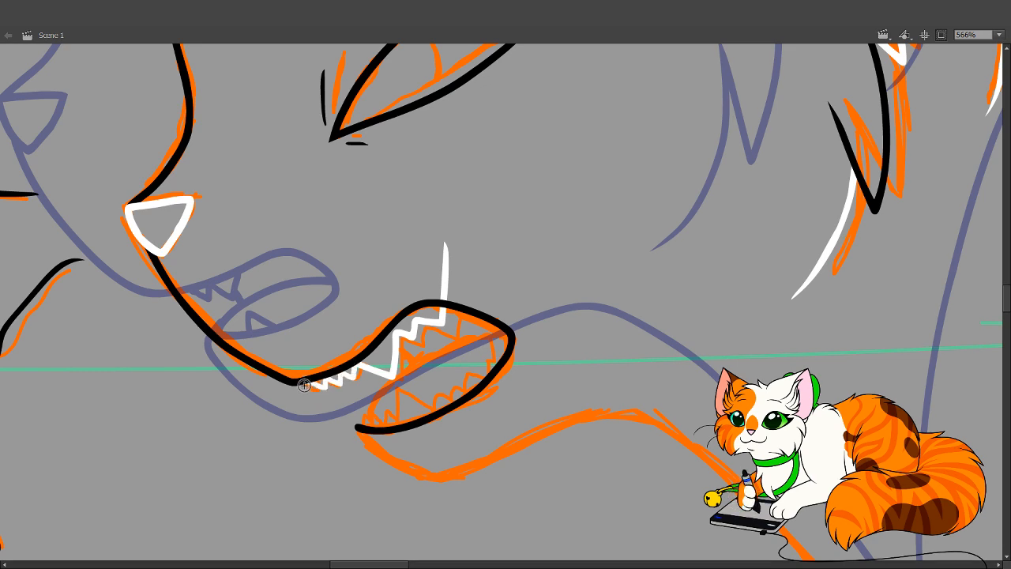
drag(295, 383, 320, 388)
key(ctrl+z)
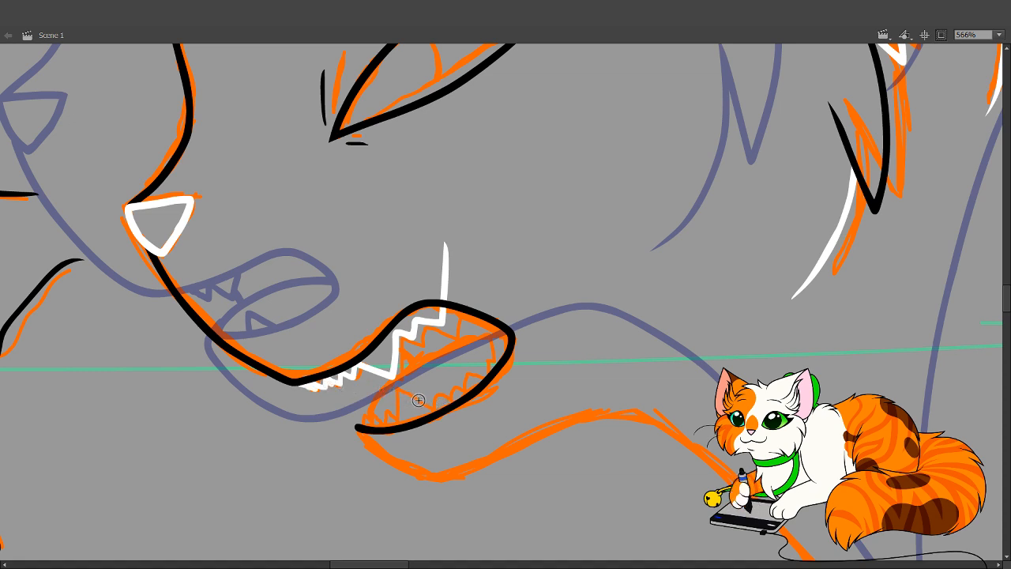
mouse_move(342, 379)
mouse_down()
mouse_move(364, 388)
mouse_move(365, 366)
mouse_move(356, 383)
mouse_move(365, 367)
mouse_up()
key(ctrl+z)
key(ctrl+z)
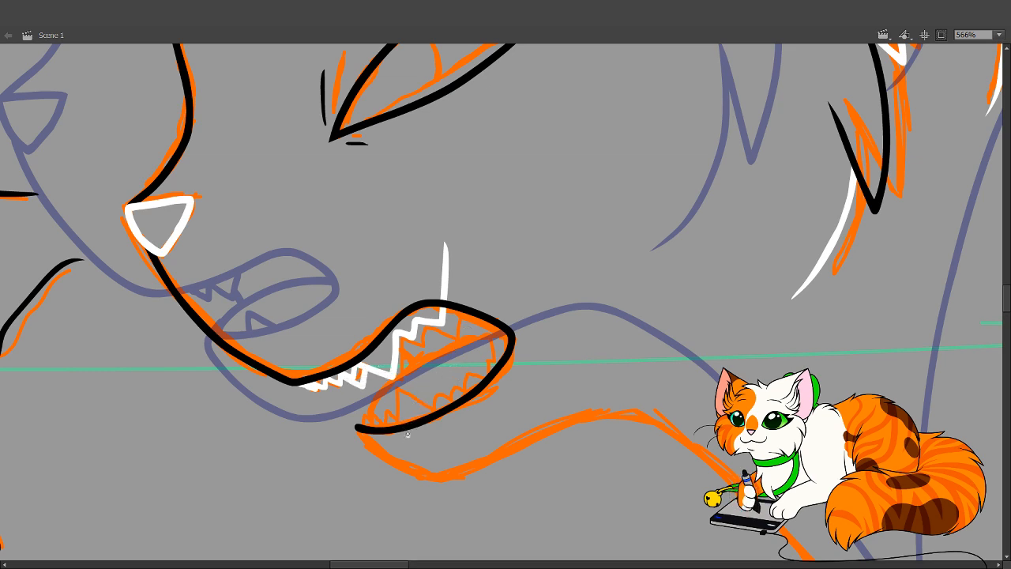
Trace the lower fang and the small teeth behind it in white along the lower jaw, closing the outline below the lip
mouse_move(407, 435)
mouse_down()
mouse_move(401, 389)
mouse_move(451, 420)
mouse_up()
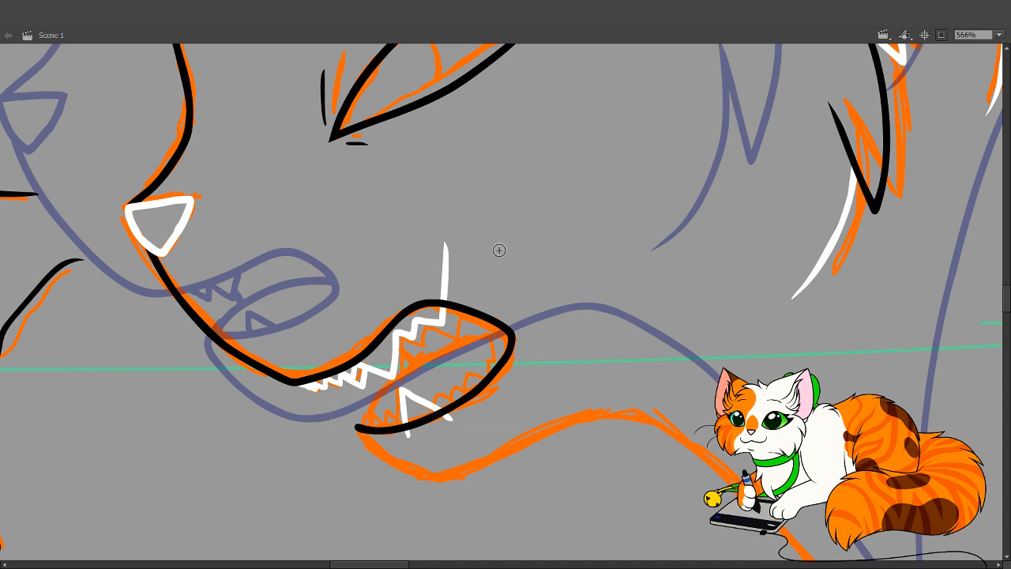
drag(484, 256, 609, 316)
key(ctrl+z)
key(ctrl+z)
mouse_move(412, 440)
mouse_down()
mouse_move(402, 395)
mouse_move(461, 422)
mouse_up()
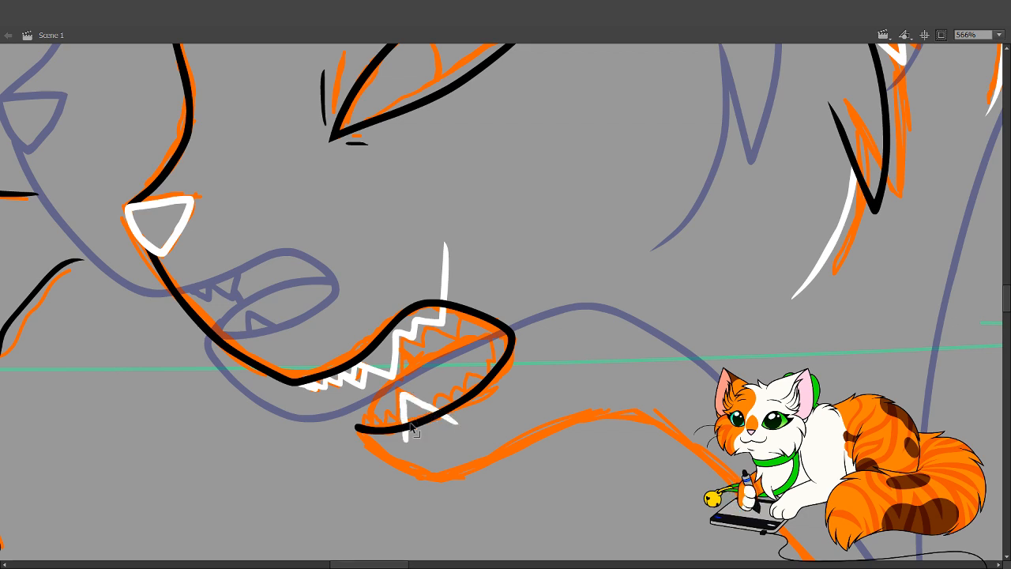
key(ctrl+z)
mouse_move(402, 439)
mouse_down()
mouse_move(399, 394)
mouse_move(457, 420)
mouse_move(439, 388)
mouse_move(465, 395)
mouse_move(442, 406)
mouse_move(472, 388)
mouse_move(475, 373)
mouse_move(507, 379)
mouse_move(402, 437)
mouse_up()
key(ctrl+z)
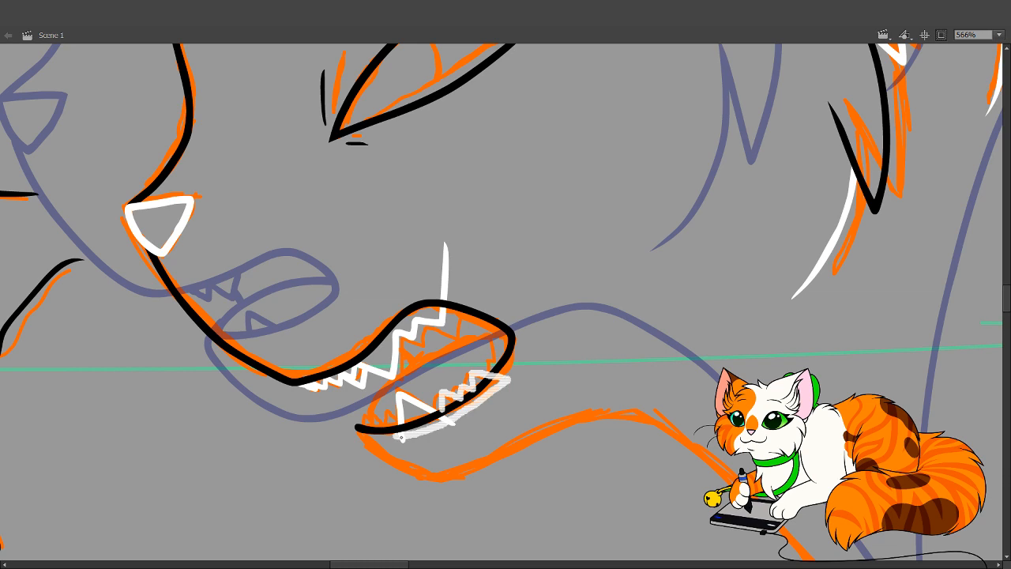
Trace the rearmost and the front lower teeth in white, and delete the stray white ends outside the mouth
drag(497, 378, 496, 336)
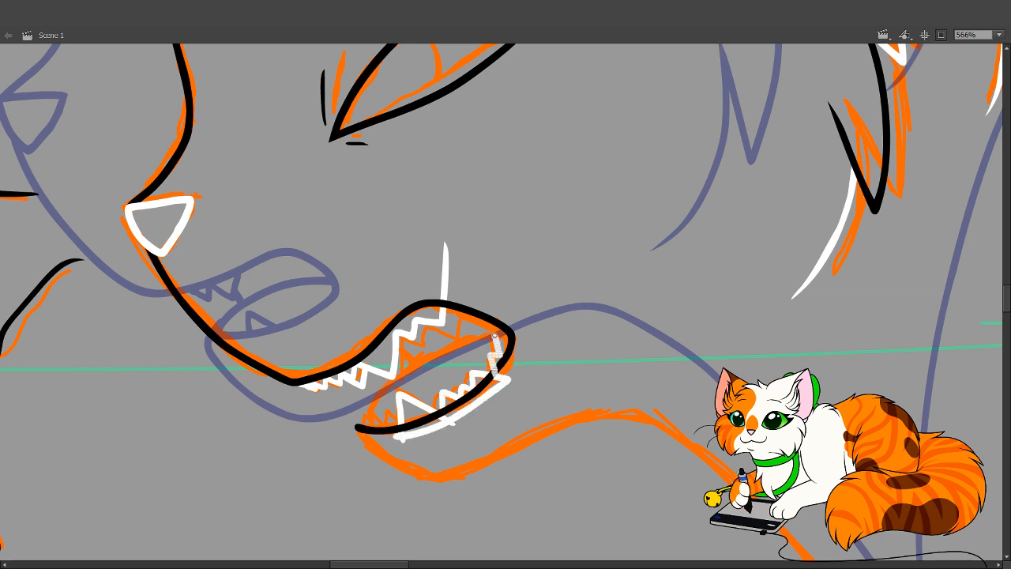
drag(404, 275, 528, 330)
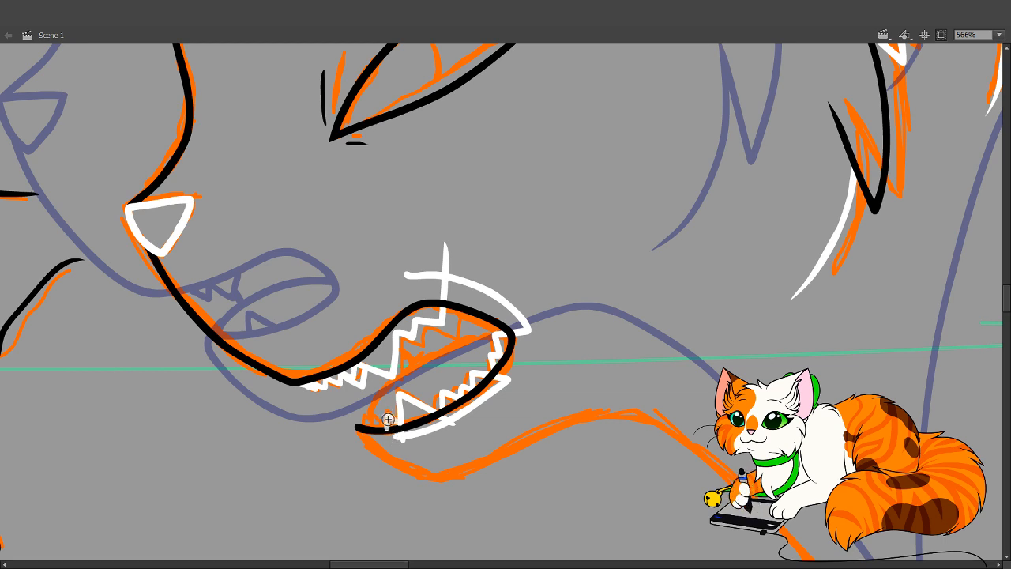
drag(374, 418, 385, 424)
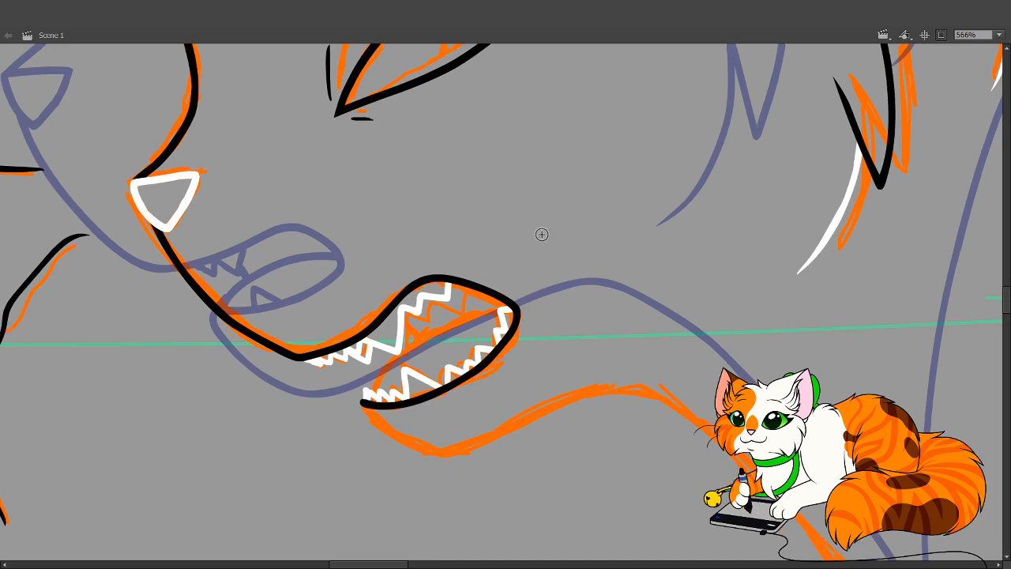
Trace the inner mouth line in black from the lower front teeth, past the upper fang's tip, to the mouth corner
mouse_move(370, 397)
mouse_down()
mouse_move(381, 369)
mouse_move(487, 303)
mouse_move(371, 397)
mouse_move(493, 296)
mouse_up()
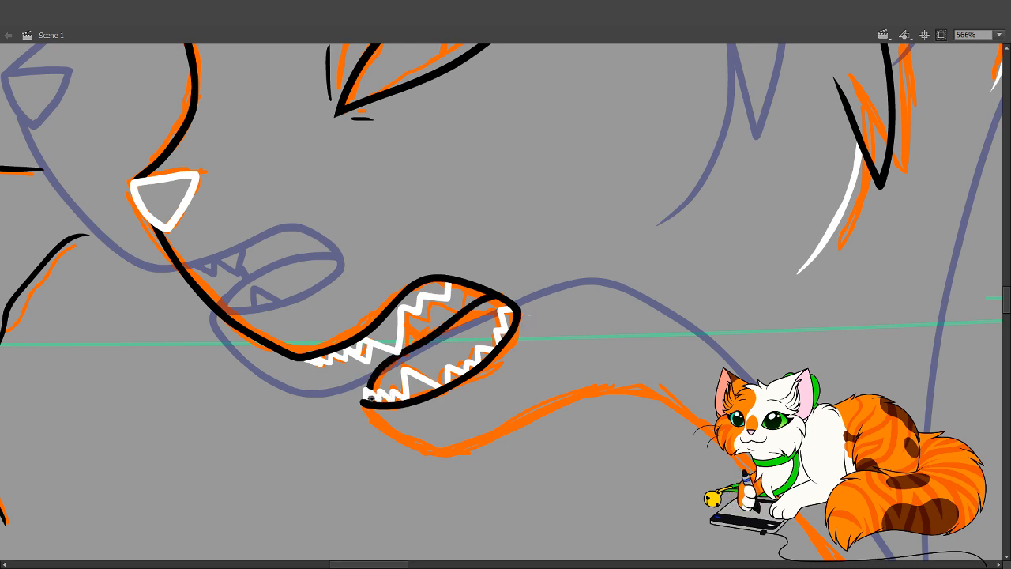
key(v)
double_click(377, 403)
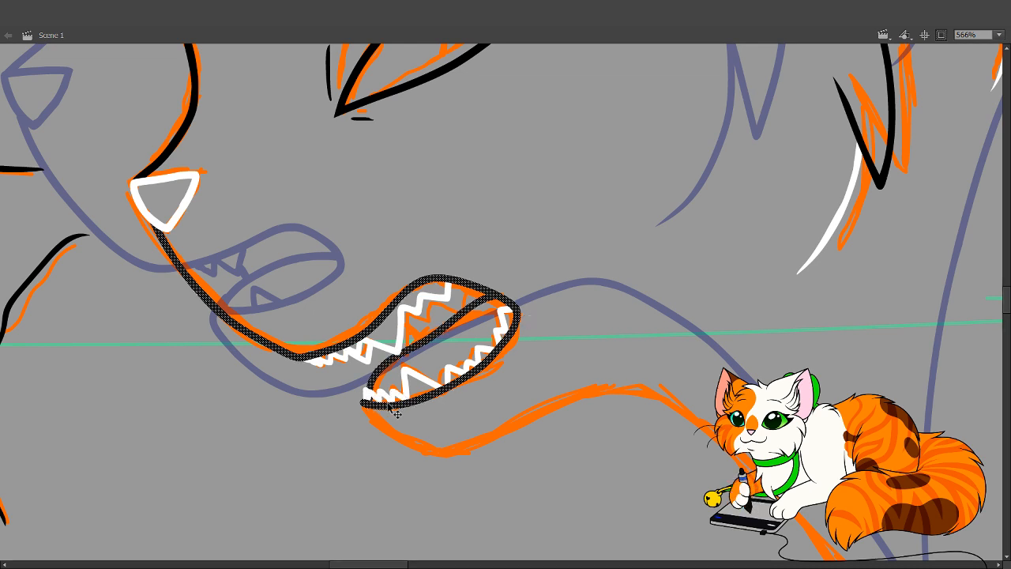
Delete the leftover black tip of the inner mouth line between the lower front teeth
key(z)
mouse_move(346, 341)
mouse_down()
mouse_move(456, 423)
mouse_move(443, 407)
mouse_up()
key(v)
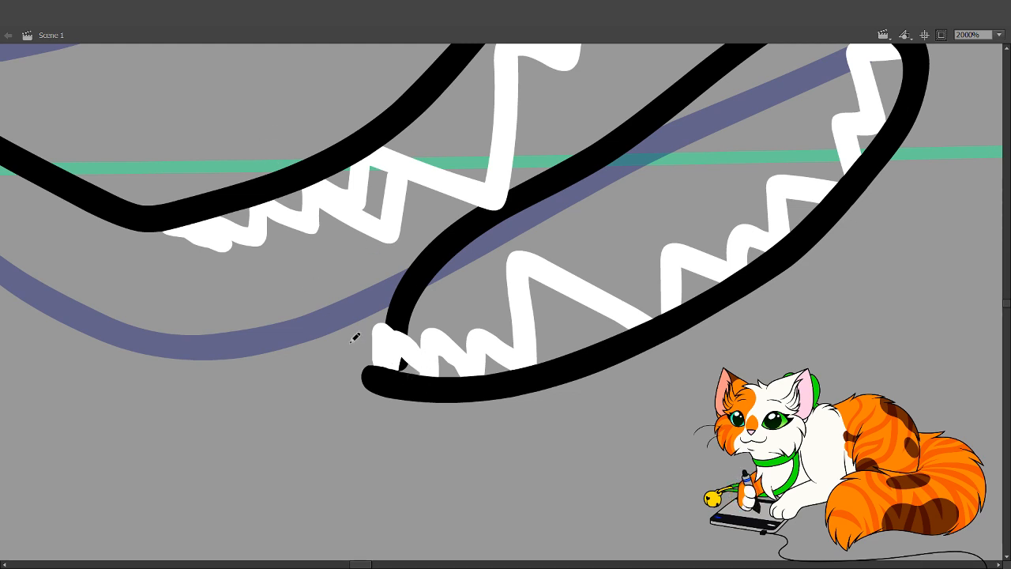
drag(301, 338, 350, 355)
drag(402, 378, 405, 370)
click(406, 367)
click(403, 362)
key(ctrl+z)
key(ctrl+z)
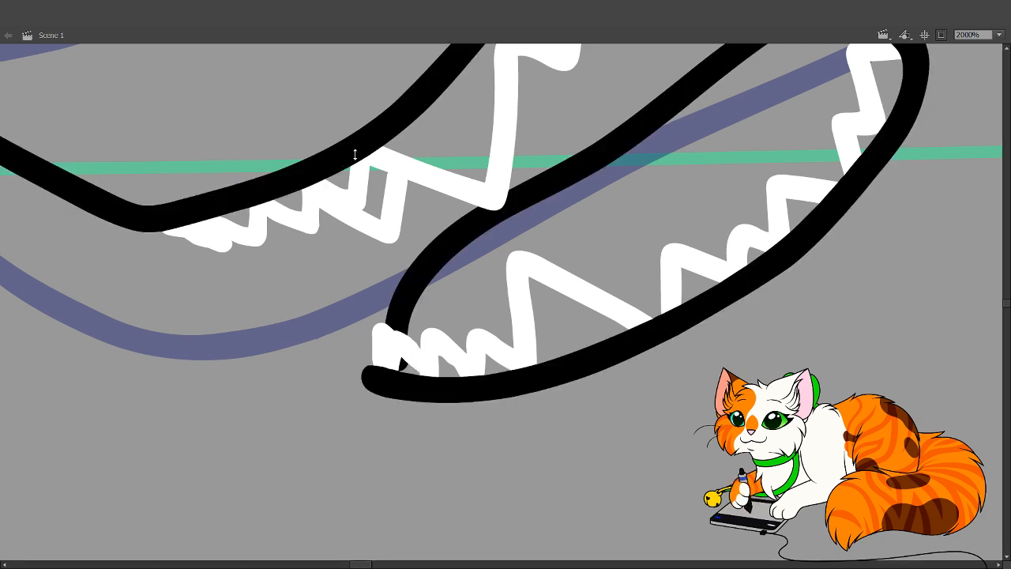
key(ctrl+alt+shift+o)
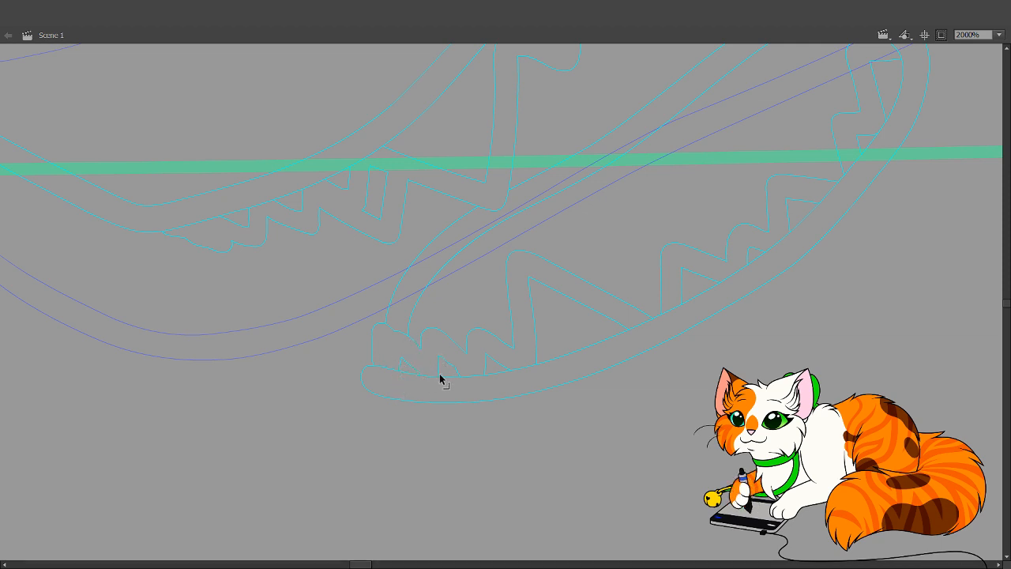
key(ctrl+alt+shift+o)
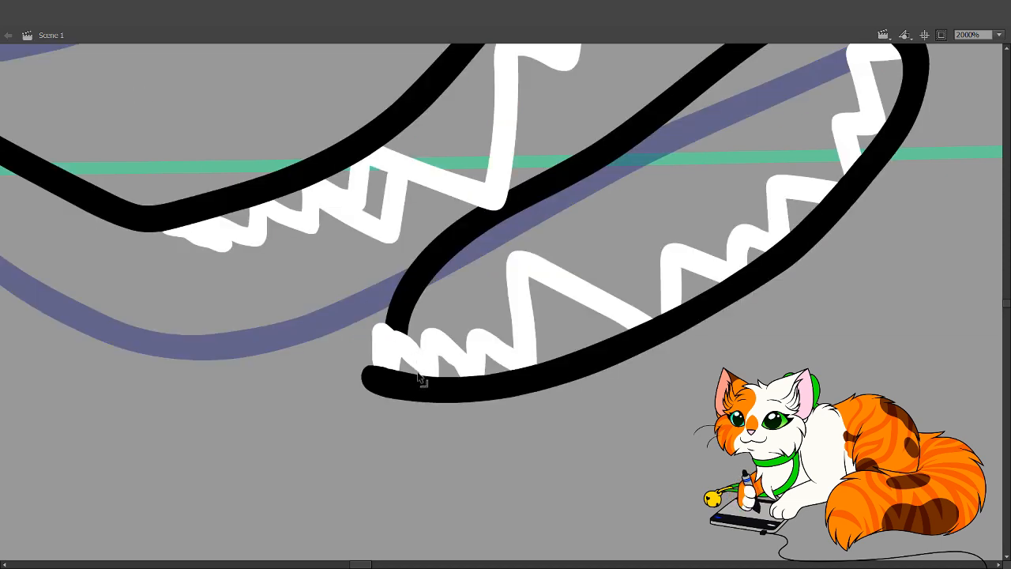
drag(502, 369, 422, 456)
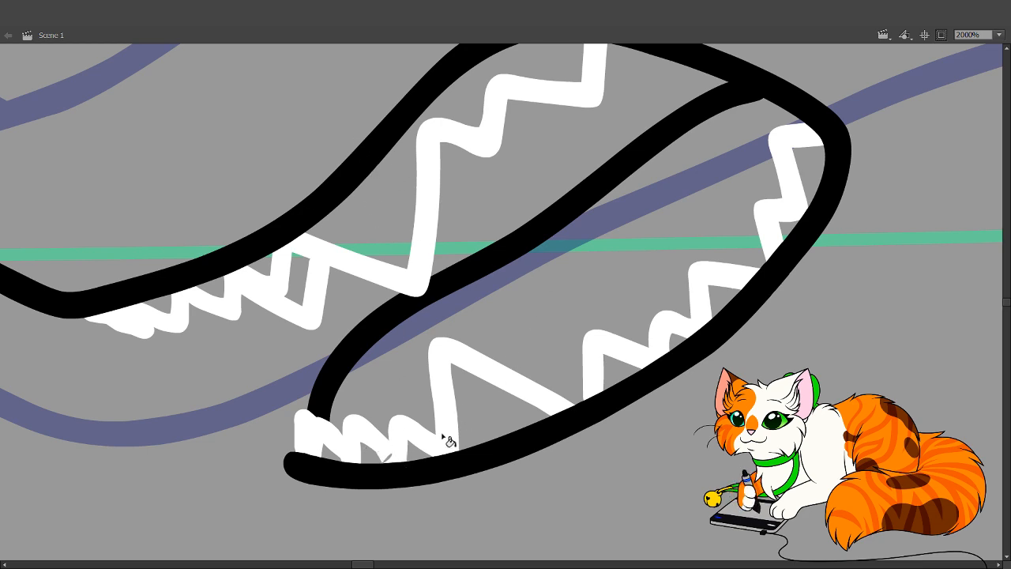
click(388, 458)
key(ctrl+z)
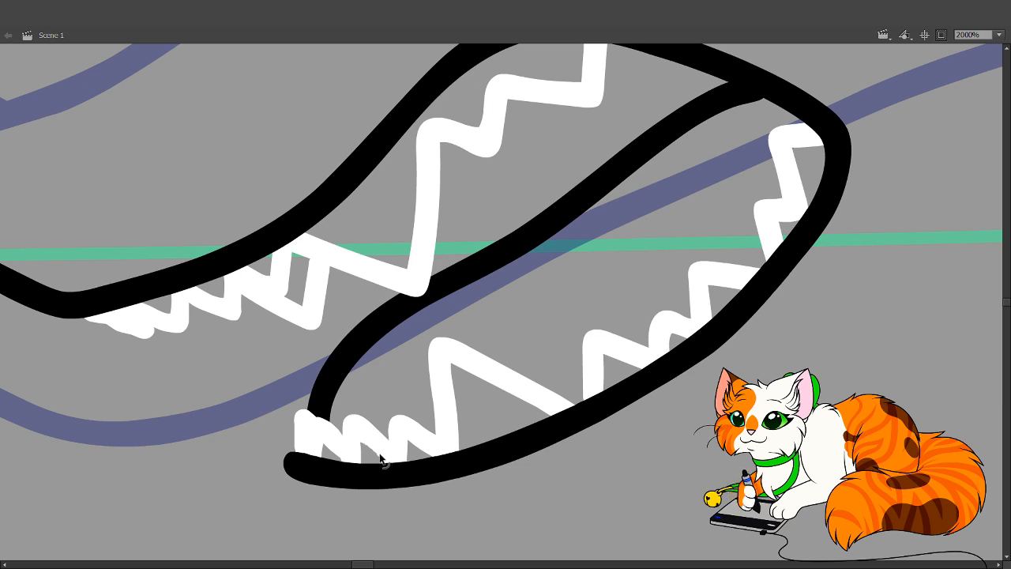
click(412, 324)
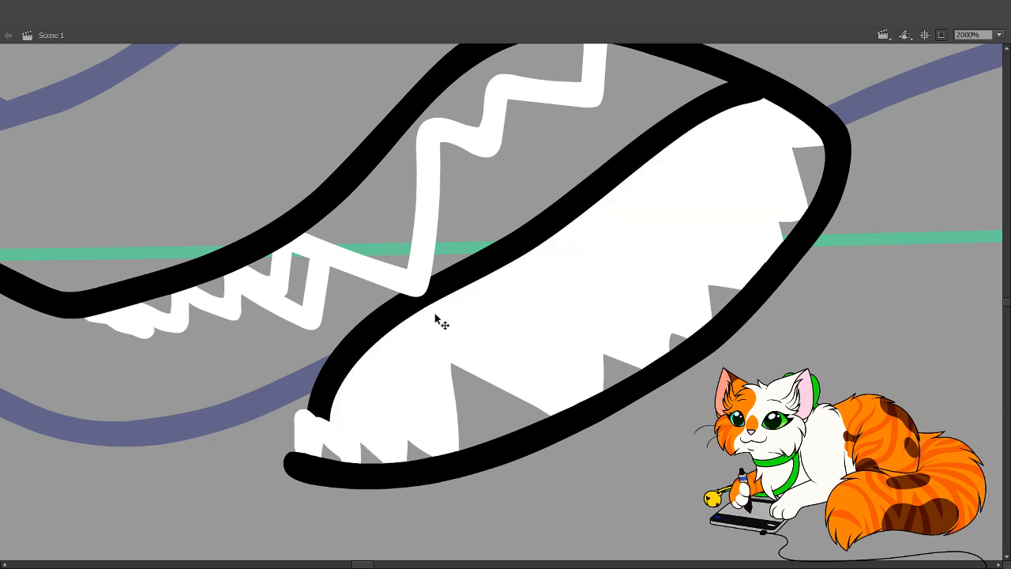
key(ctrl+z)
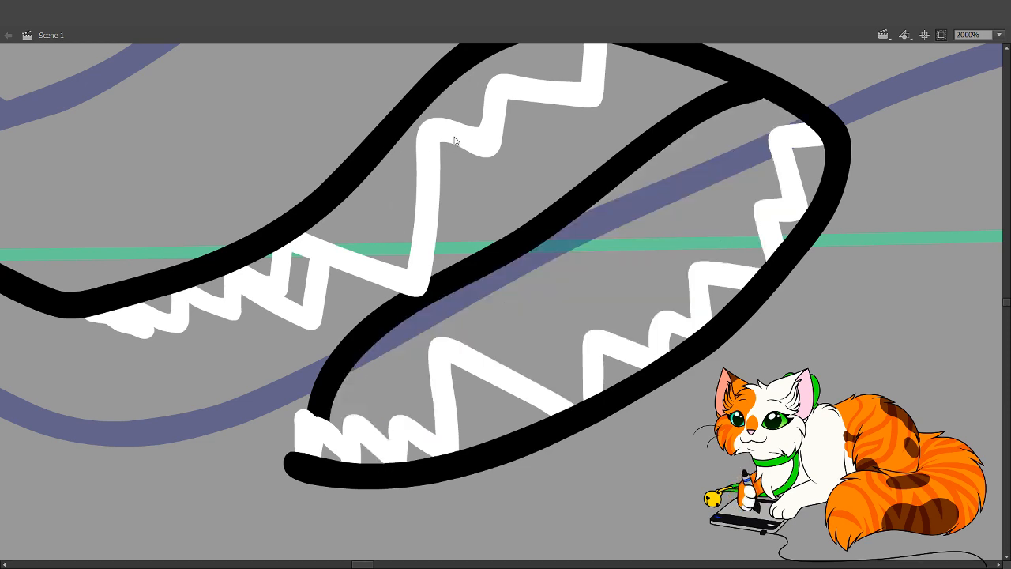
alt+click(530, 260)
drag(511, 293, 466, 320)
key(k)
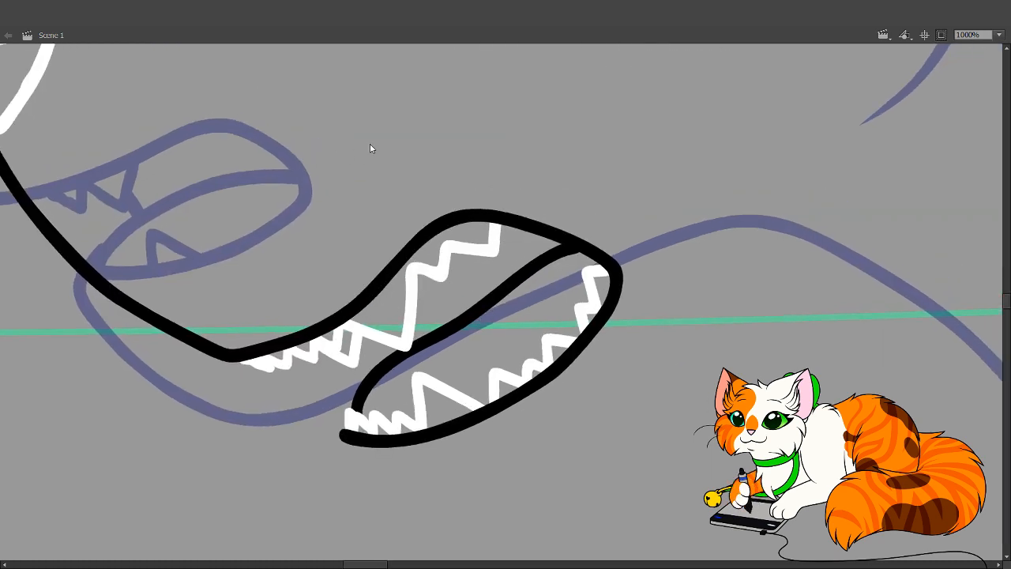
click(433, 342)
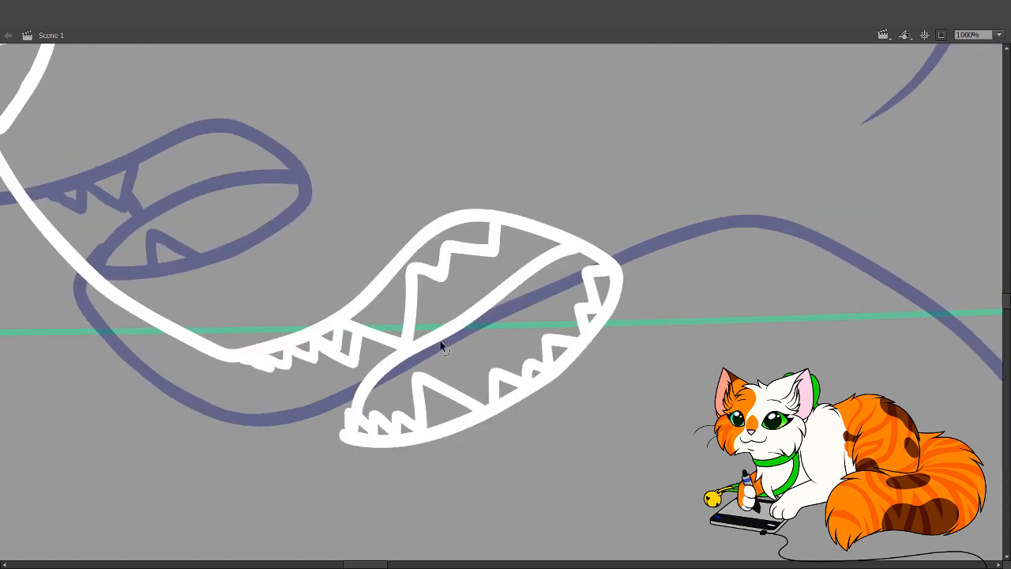
key(ctrl+z)
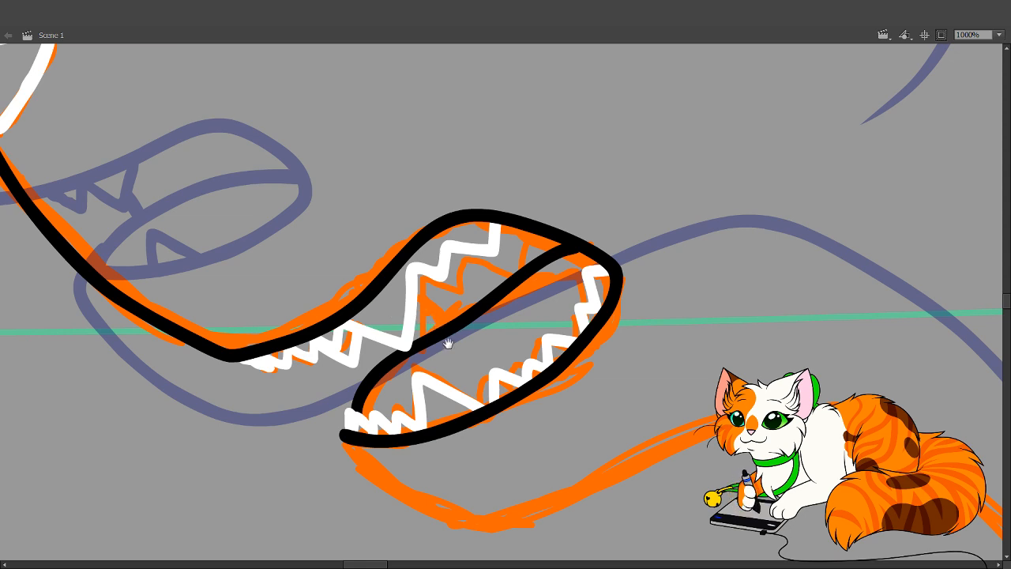
Draw a small white tooth across the inner mouth line in front of the lower fang, and delete its part inside the mouth
scroll(443, 308, down, 2)
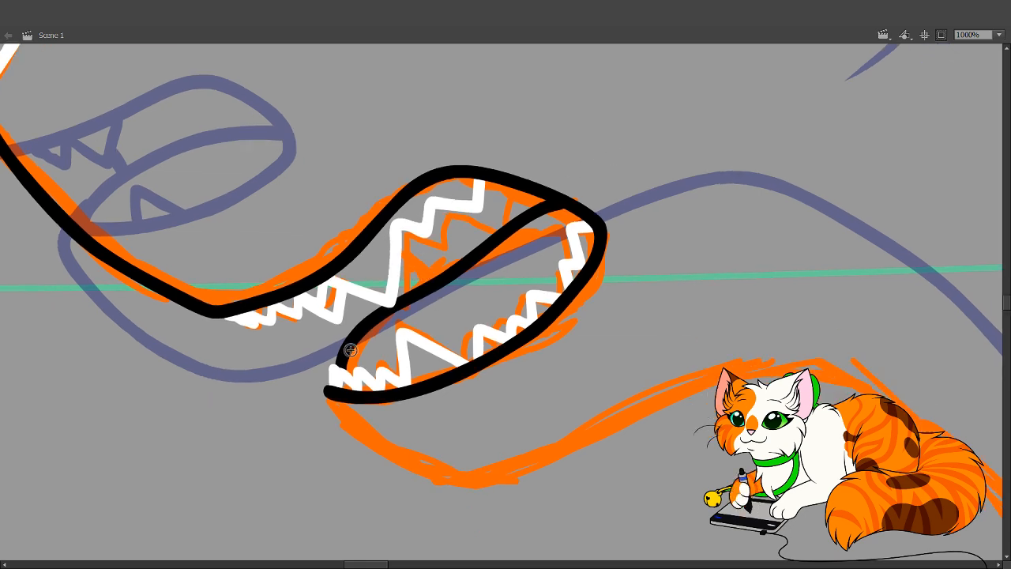
mouse_move(354, 362)
mouse_down()
mouse_move(352, 325)
mouse_move(390, 337)
mouse_move(359, 347)
mouse_move(352, 330)
mouse_move(386, 341)
mouse_up()
key(ctrl+z)
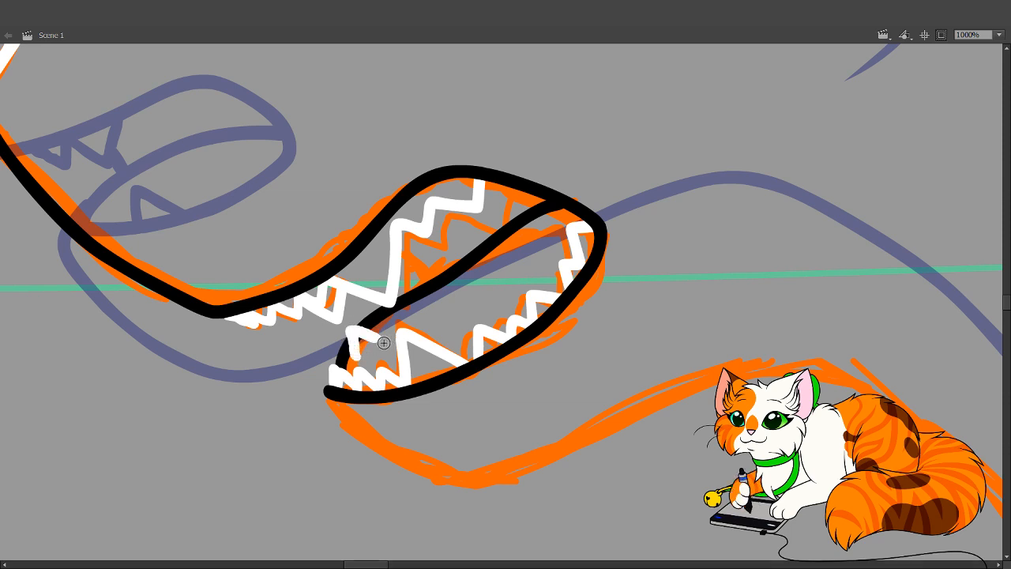
key(v)
click(357, 352)
mouse_move(365, 266)
mouse_down()
mouse_move(440, 343)
mouse_move(419, 347)
mouse_move(458, 374)
mouse_move(420, 373)
mouse_move(437, 390)
mouse_up()
key(v)
key(ctrl+z)
key(ctrl+z)
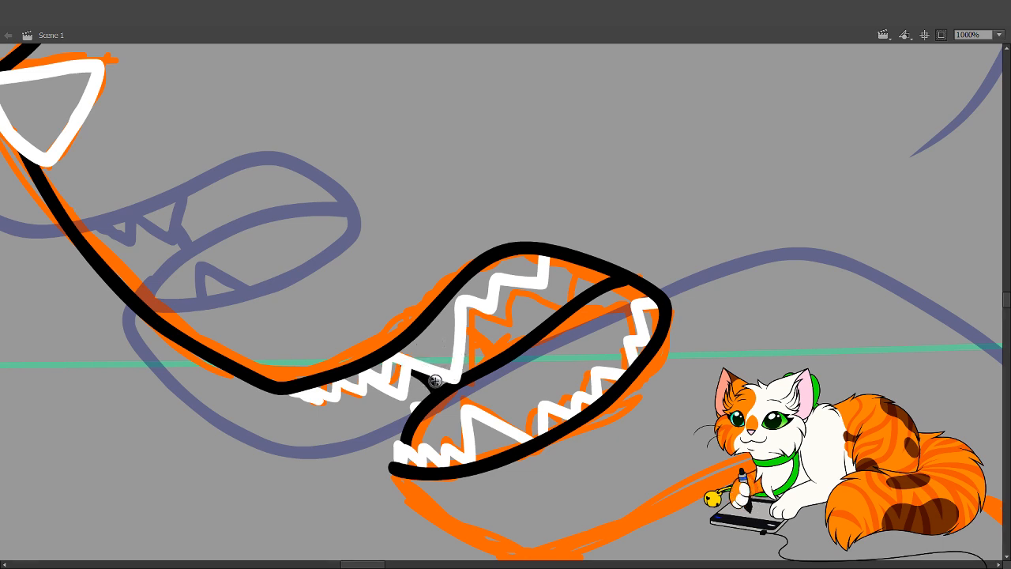
drag(430, 345, 469, 381)
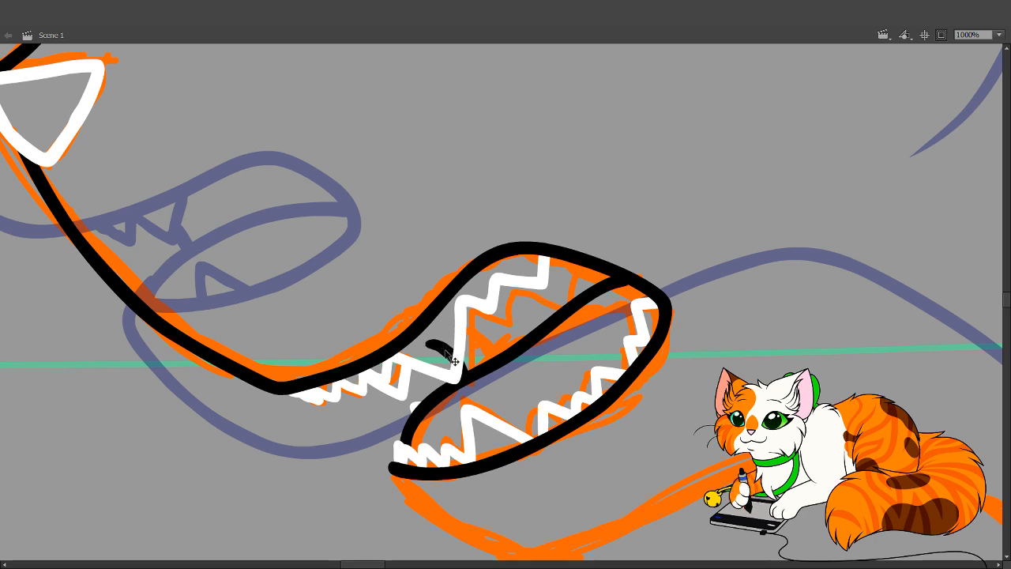
key(ctrl+z)
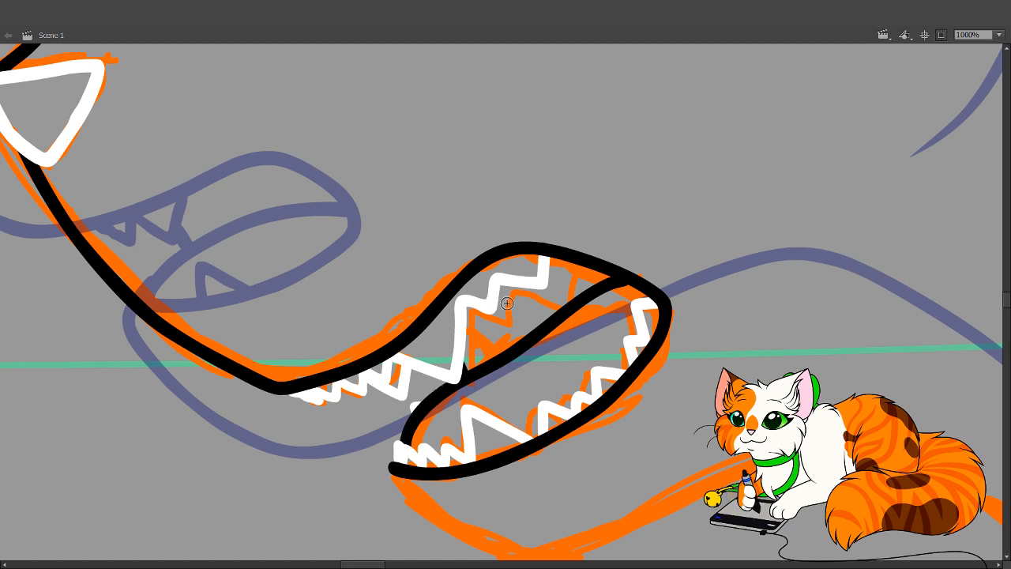
Trace the lower jaw and throat in white from the jaw's tip down to the neck
click(579, 284)
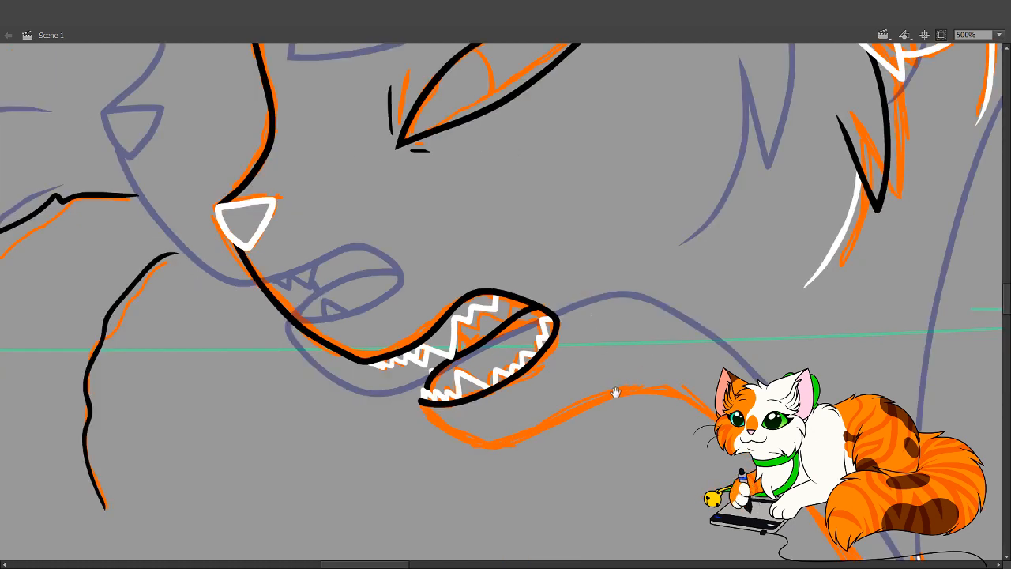
drag(616, 392, 452, 388)
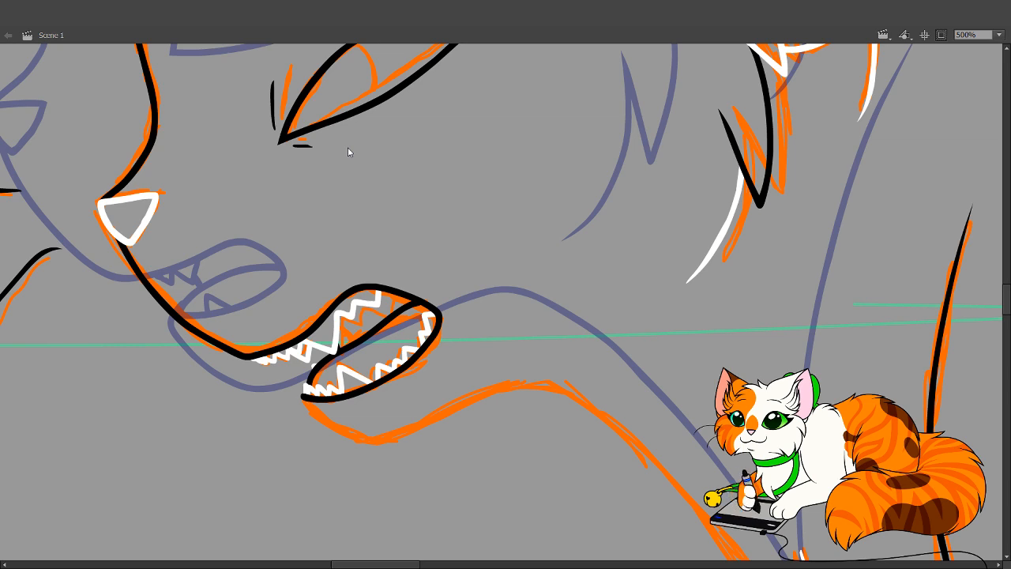
drag(539, 447, 439, 304)
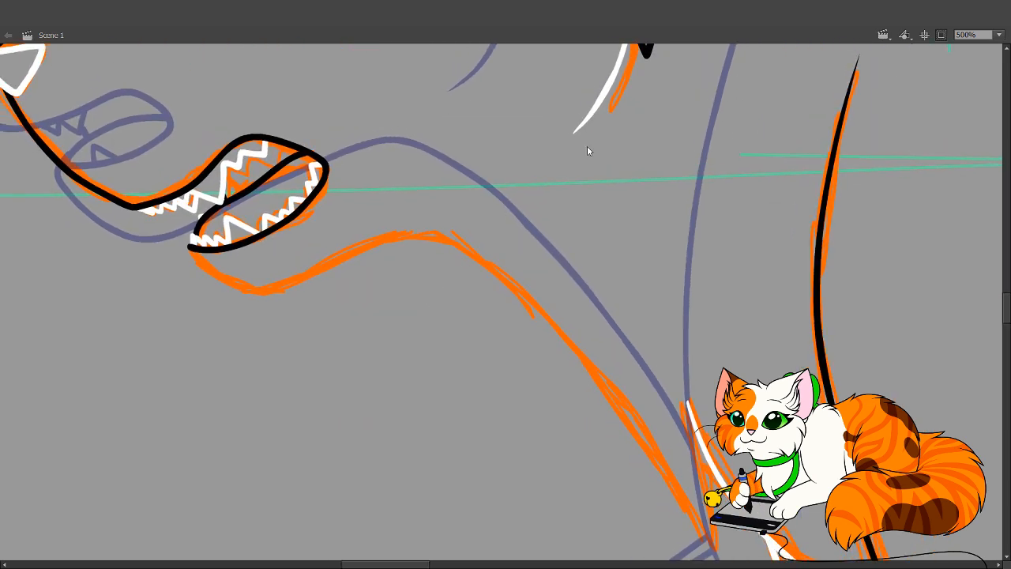
mouse_move(561, 327)
mouse_down()
mouse_move(560, 390)
mouse_move(590, 286)
mouse_up()
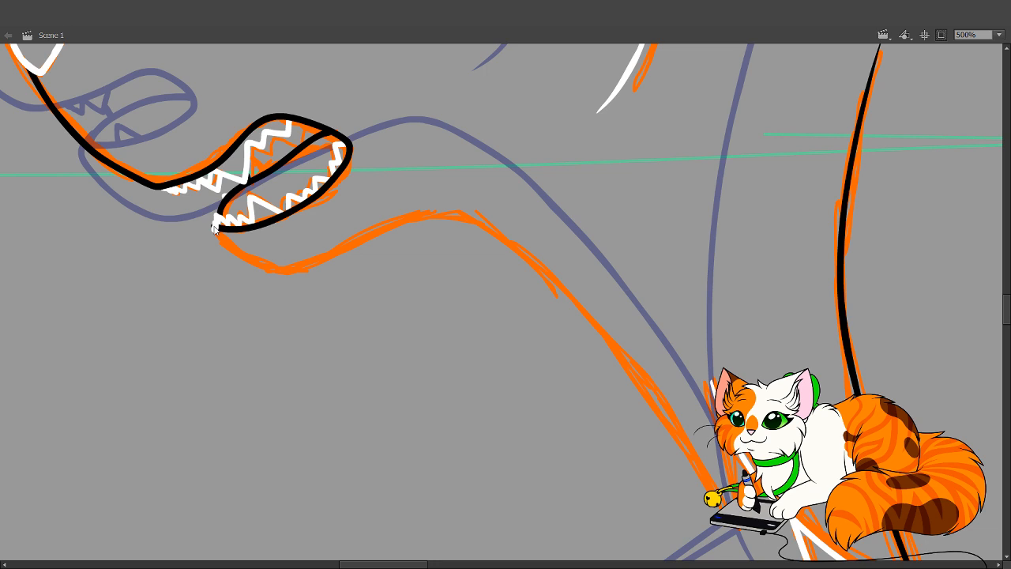
mouse_move(218, 229)
mouse_down()
mouse_move(261, 277)
mouse_move(292, 283)
mouse_move(440, 220)
mouse_move(465, 215)
mouse_move(508, 234)
mouse_move(711, 480)
mouse_up()
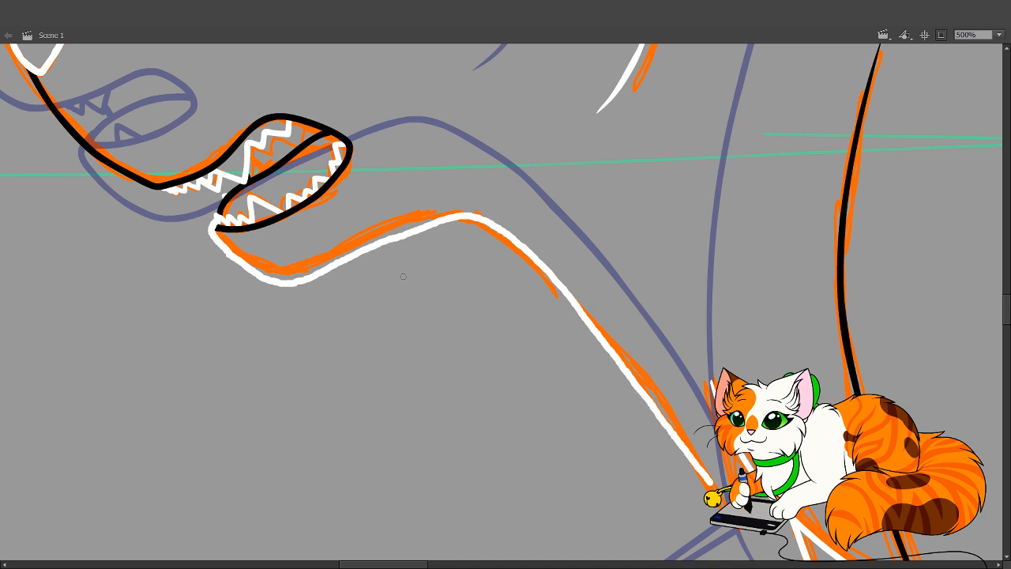
drag(377, 281, 377, 400)
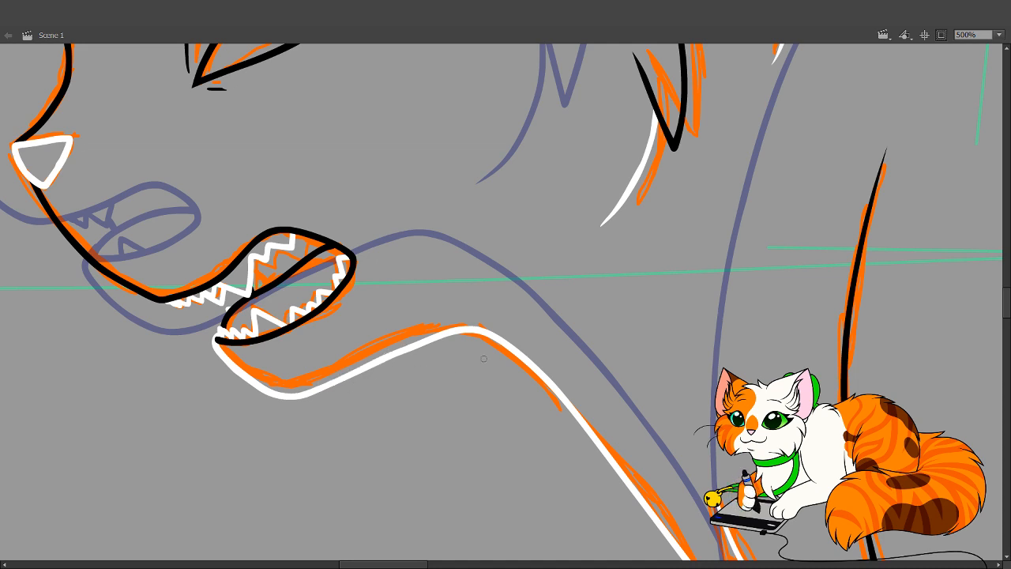
Smooth the curve at the top of the white throat line and delete its lower stretch down to the neck
drag(483, 358, 326, 309)
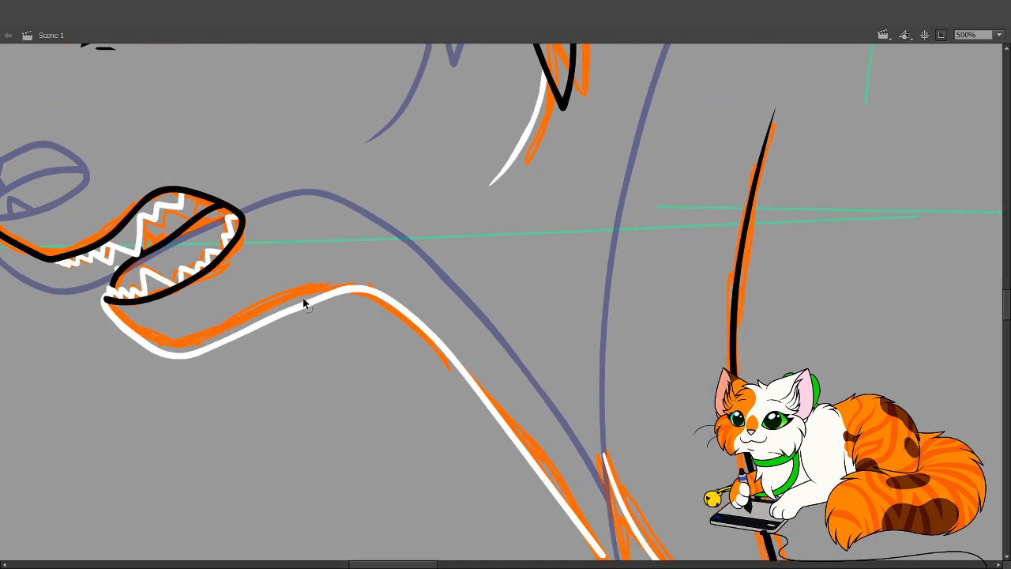
key(v)
mouse_move(304, 306)
mouse_down()
mouse_move(376, 302)
mouse_move(377, 292)
mouse_move(402, 306)
mouse_up()
key(ctrl+z)
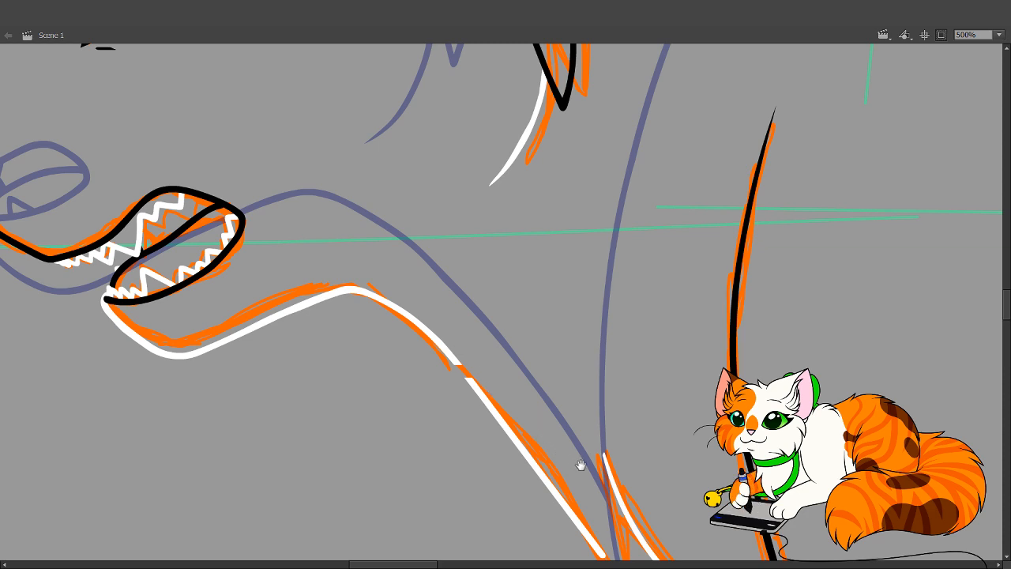
drag(578, 465, 402, 302)
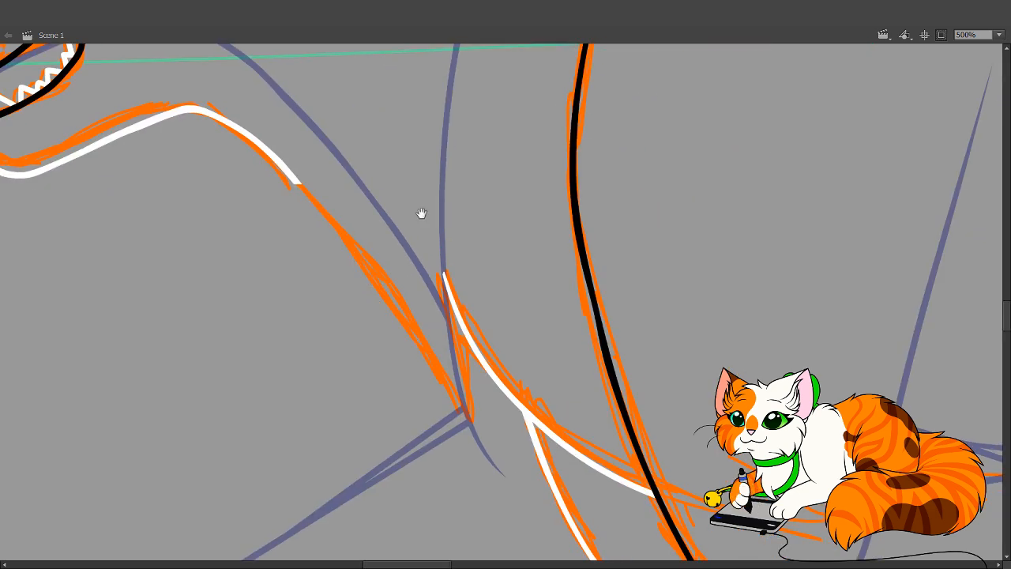
drag(421, 213, 482, 347)
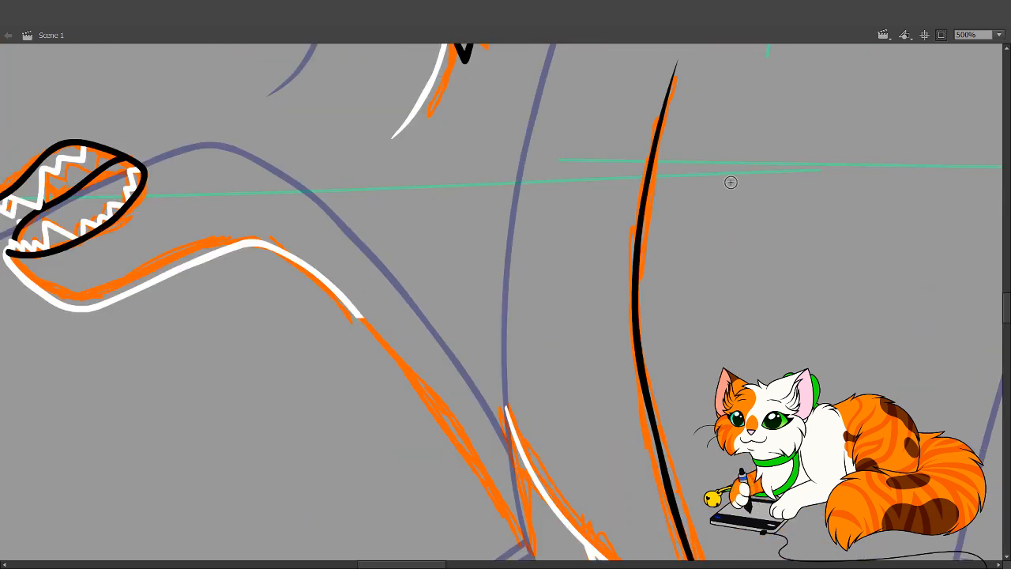
scroll(432, 308, down, 4)
drag(339, 250, 408, 322)
key(ctrl+z)
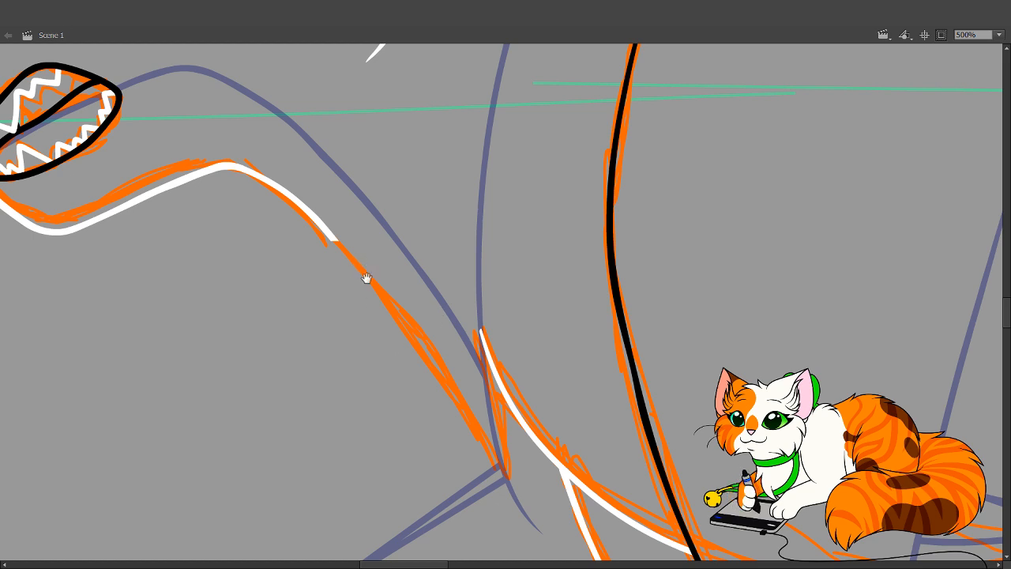
drag(368, 278, 346, 266)
drag(315, 234, 391, 336)
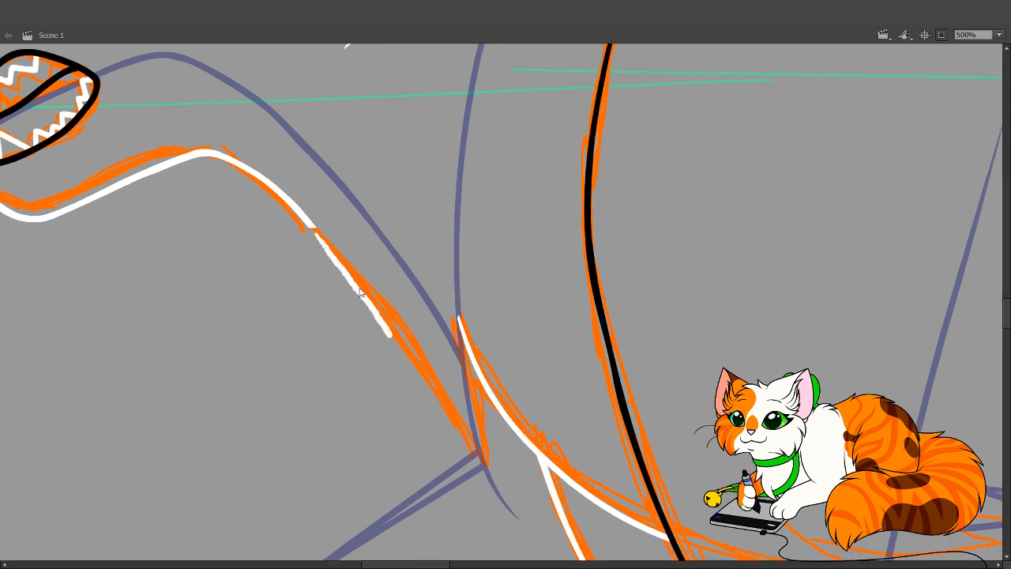
key(ctrl+z)
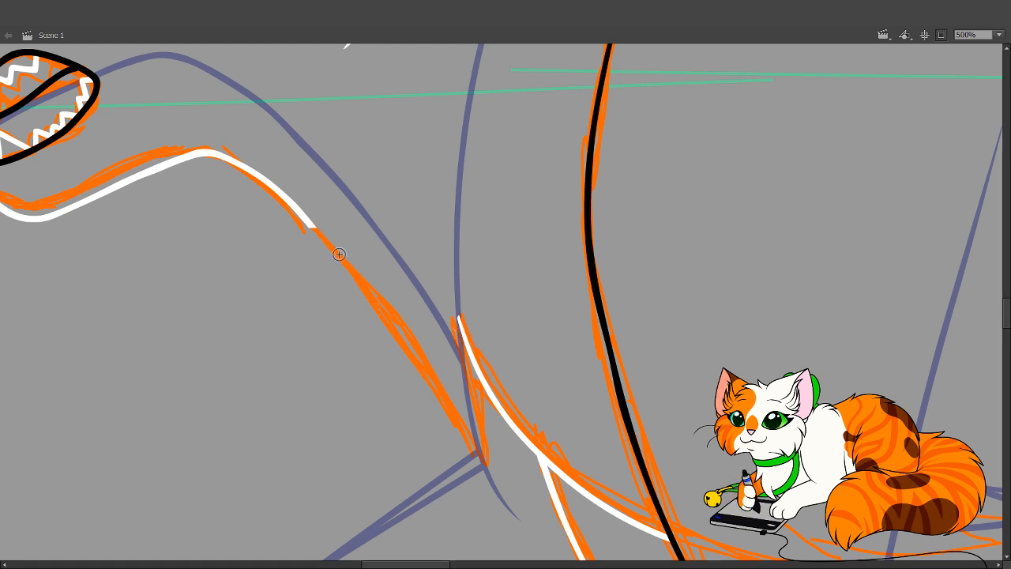
mouse_move(314, 230)
mouse_down()
mouse_move(359, 278)
mouse_move(393, 293)
mouse_move(384, 293)
mouse_up()
key(ctrl+z)
mouse_move(316, 231)
mouse_down()
mouse_move(399, 326)
mouse_move(472, 458)
mouse_move(478, 391)
mouse_move(466, 357)
mouse_up()
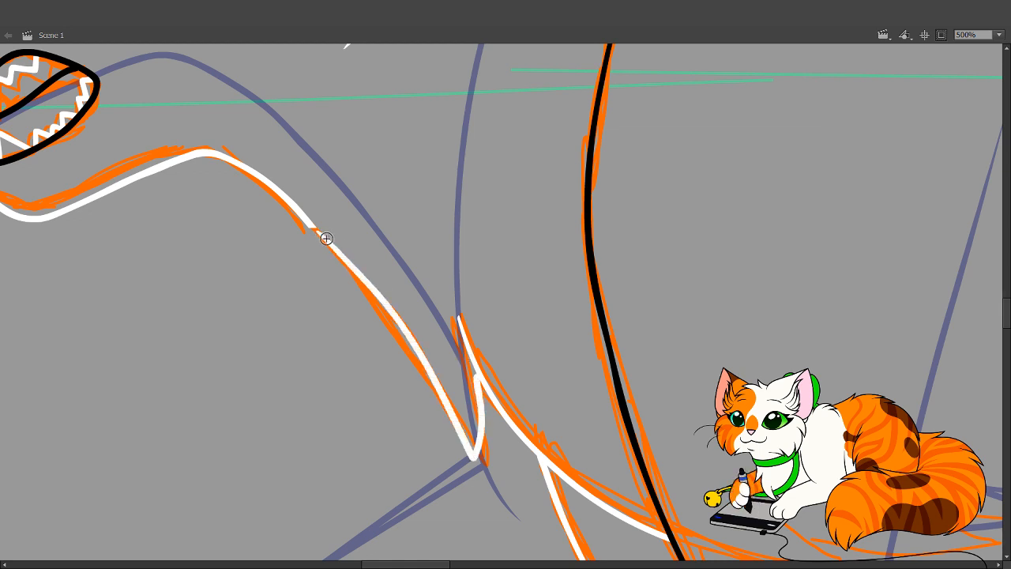
key(ctrl+z)
drag(316, 230, 423, 344)
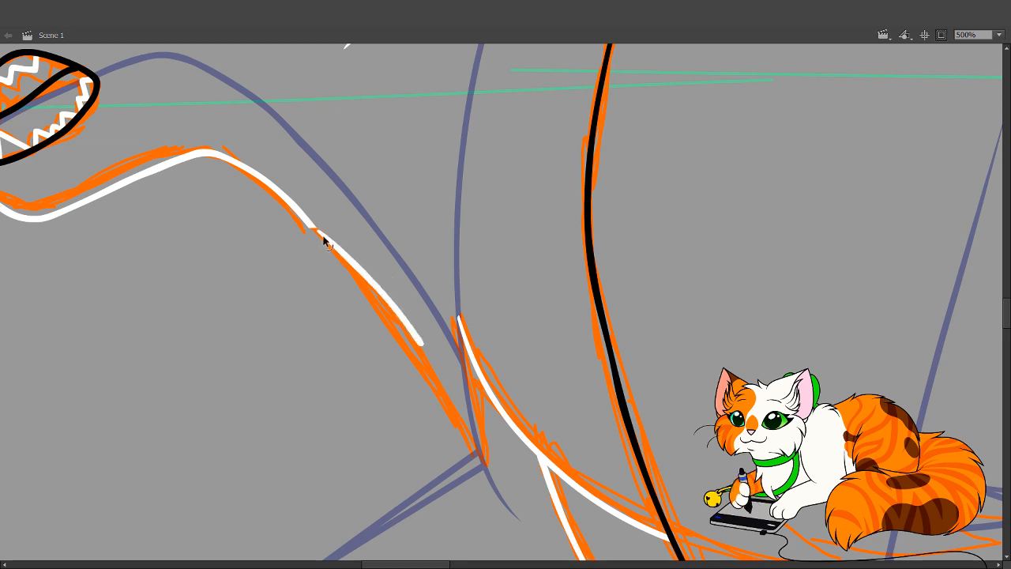
key(ctrl+z)
mouse_move(317, 230)
mouse_down()
mouse_move(423, 348)
mouse_move(477, 434)
mouse_move(473, 362)
mouse_up()
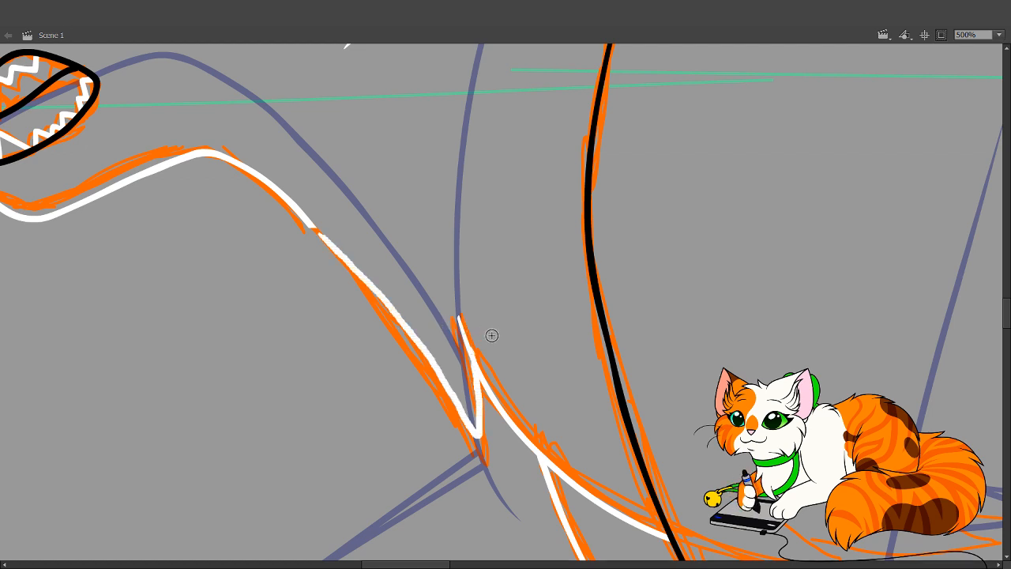
key(ctrl+z)
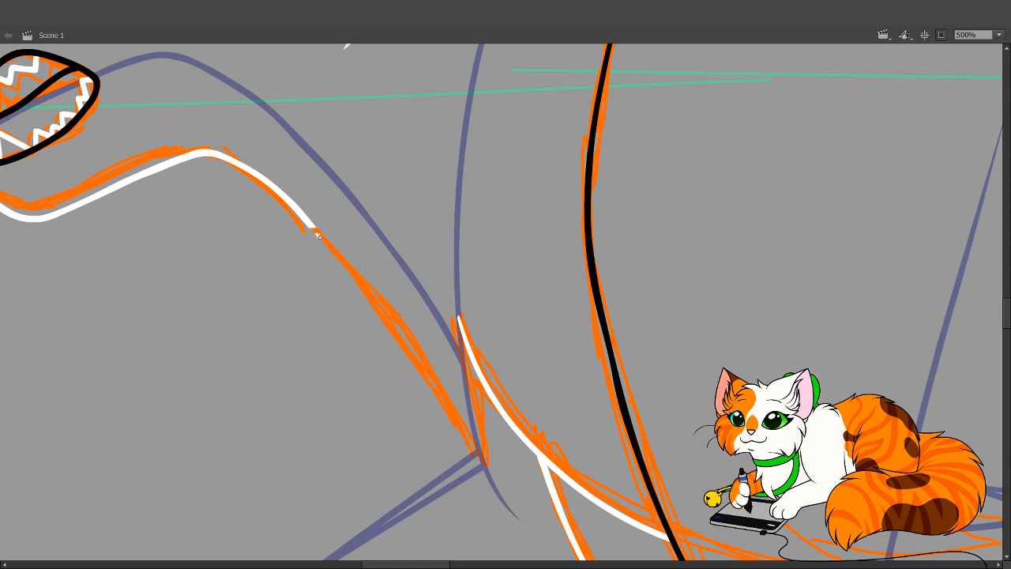
Trace the lower neck in white from the throat line's end to the chest tuft's point and back up, removing the stray end
mouse_move(316, 231)
mouse_down()
mouse_move(374, 299)
mouse_move(467, 453)
mouse_move(455, 277)
mouse_up()
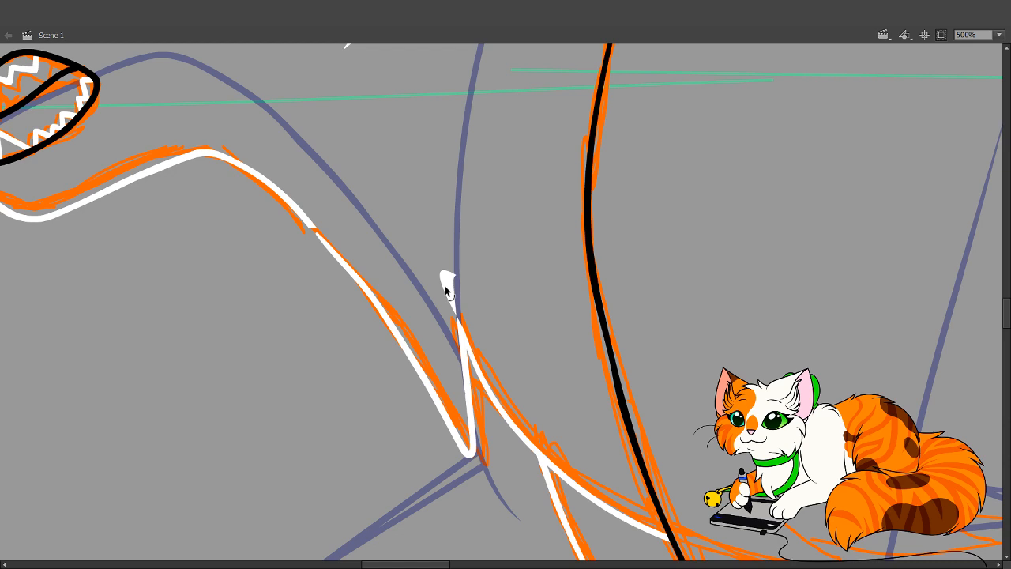
drag(440, 268, 438, 261)
key(ctrl+z)
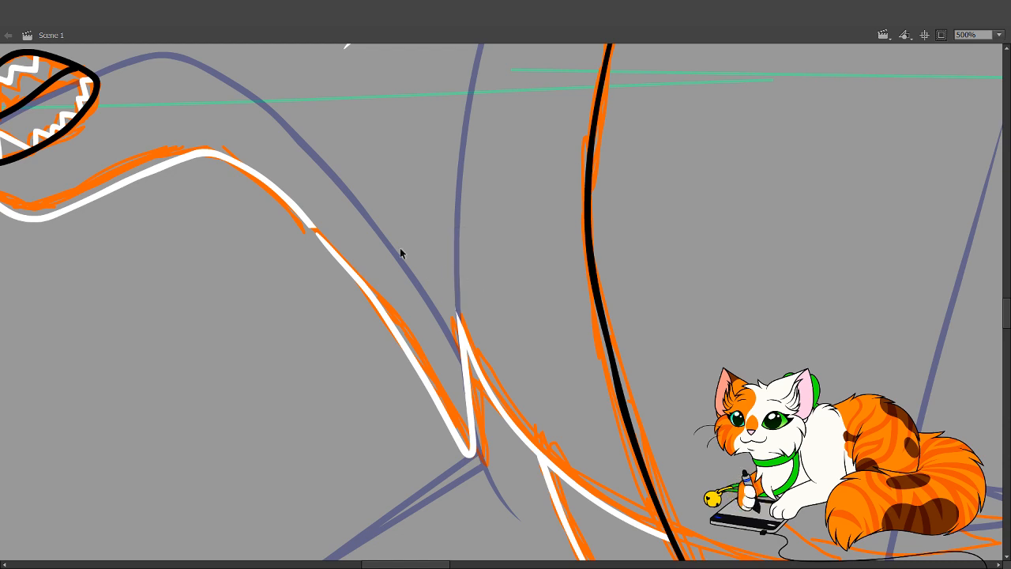
Hide the orange sketch and close the gap between the throat line and the new neck line
click(114, 93)
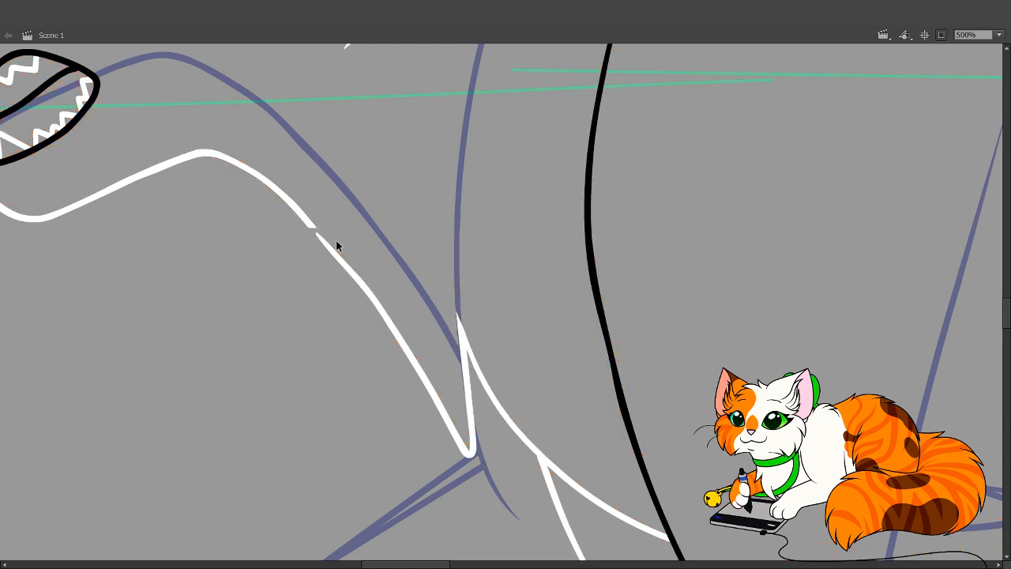
mouse_move(314, 226)
mouse_down()
mouse_move(356, 269)
mouse_move(320, 256)
mouse_move(335, 263)
mouse_move(323, 245)
mouse_move(309, 258)
mouse_move(322, 237)
mouse_move(327, 250)
mouse_move(327, 232)
mouse_move(359, 275)
mouse_up()
key(ctrl+minus)
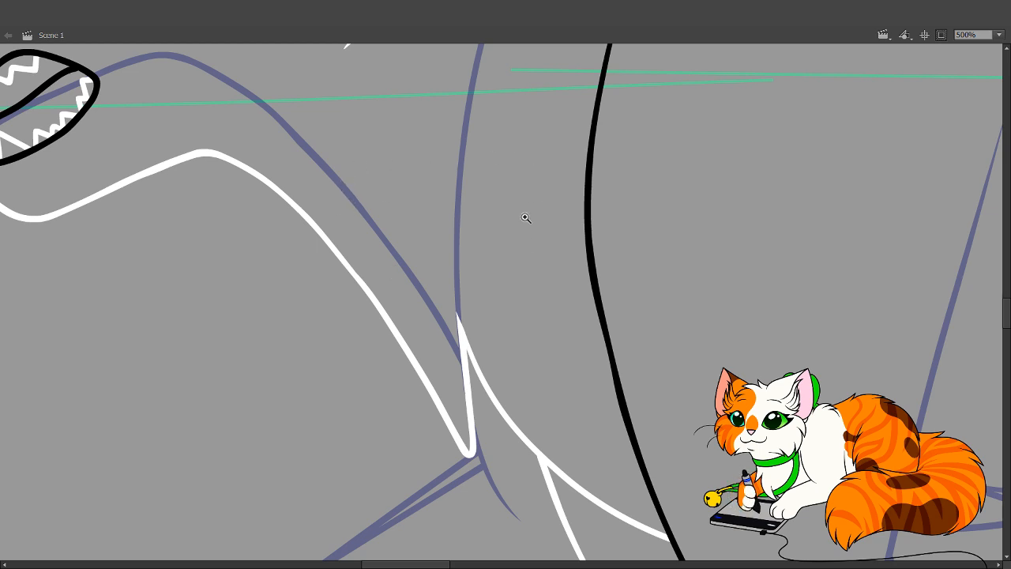
Check the traced line art against the orange sketch over the chest, legs, back, ears and face
drag(564, 377, 474, 394)
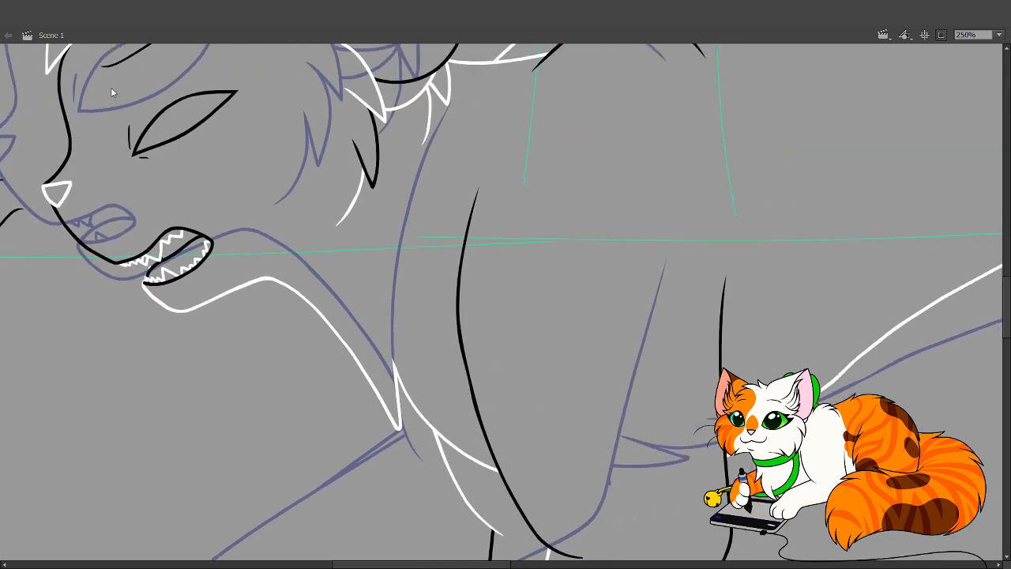
drag(481, 481, 358, 261)
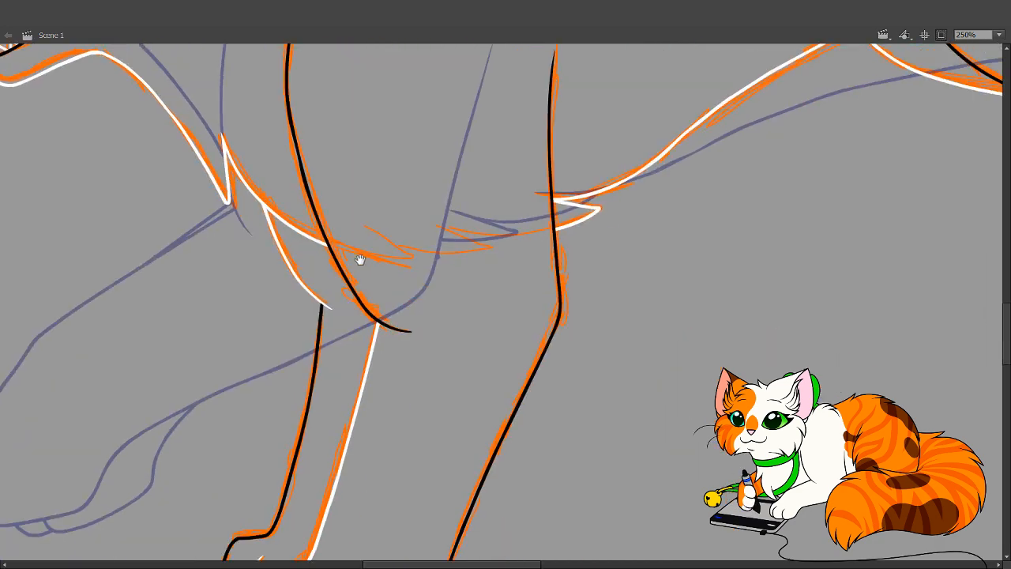
drag(334, 144, 367, 365)
drag(402, 517, 331, 252)
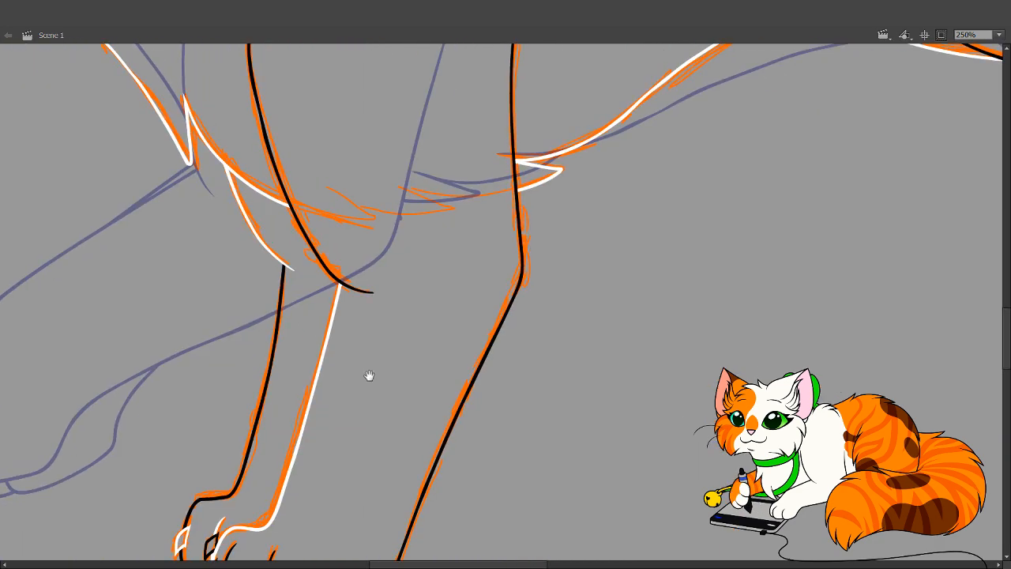
drag(400, 391, 399, 300)
drag(492, 415, 652, 540)
drag(447, 368, 493, 538)
drag(397, 299, 474, 469)
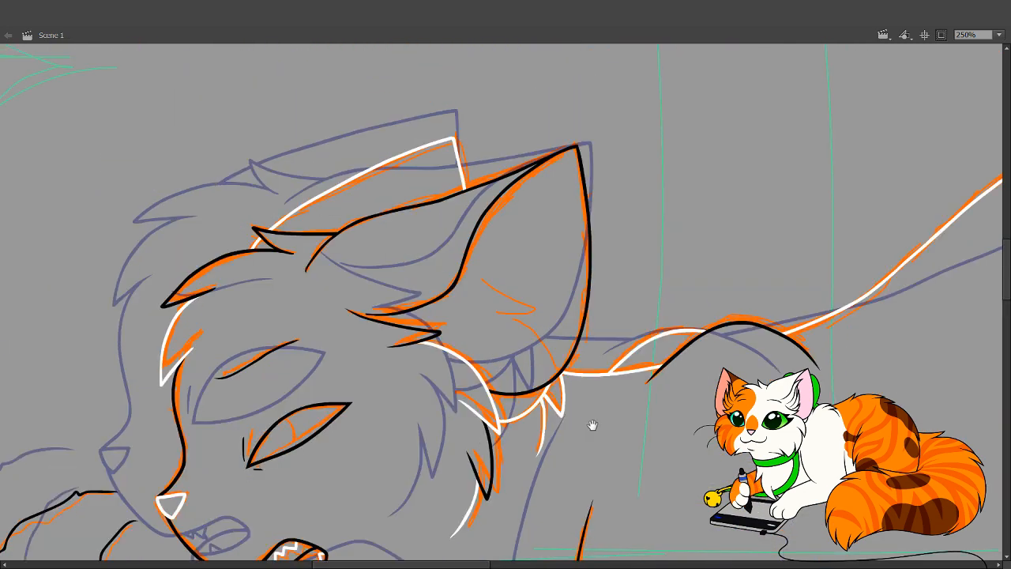
drag(591, 424, 124, 521)
drag(450, 386, 230, 386)
drag(420, 467, 240, 378)
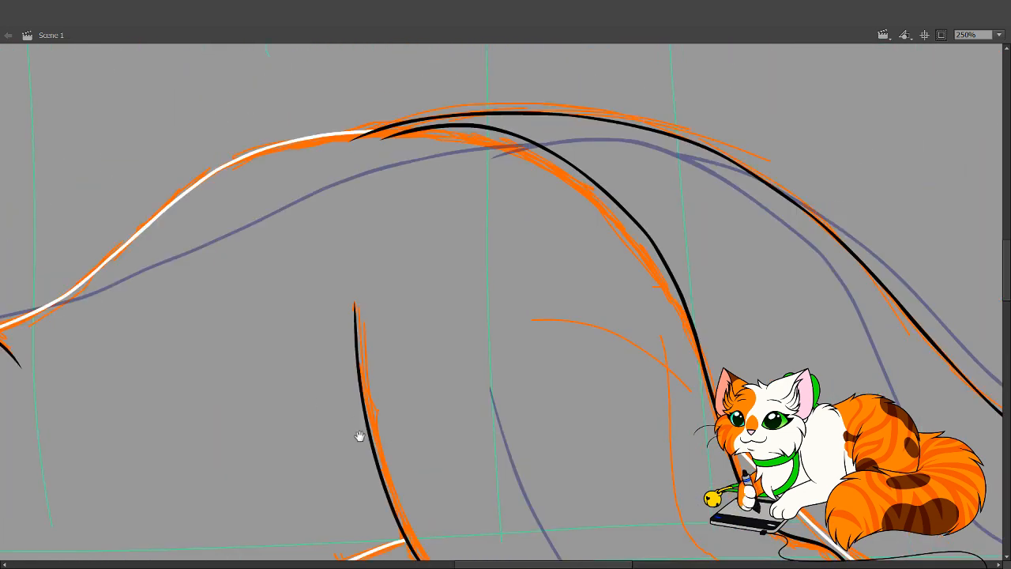
drag(360, 437, 126, 246)
drag(292, 479, 284, 278)
drag(291, 436, 216, 466)
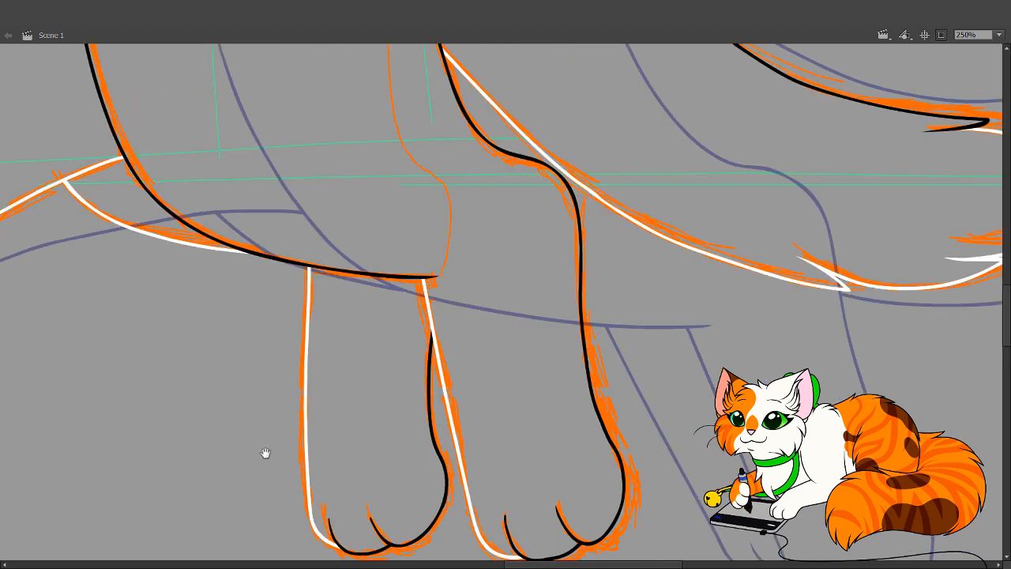
drag(159, 225, 451, 329)
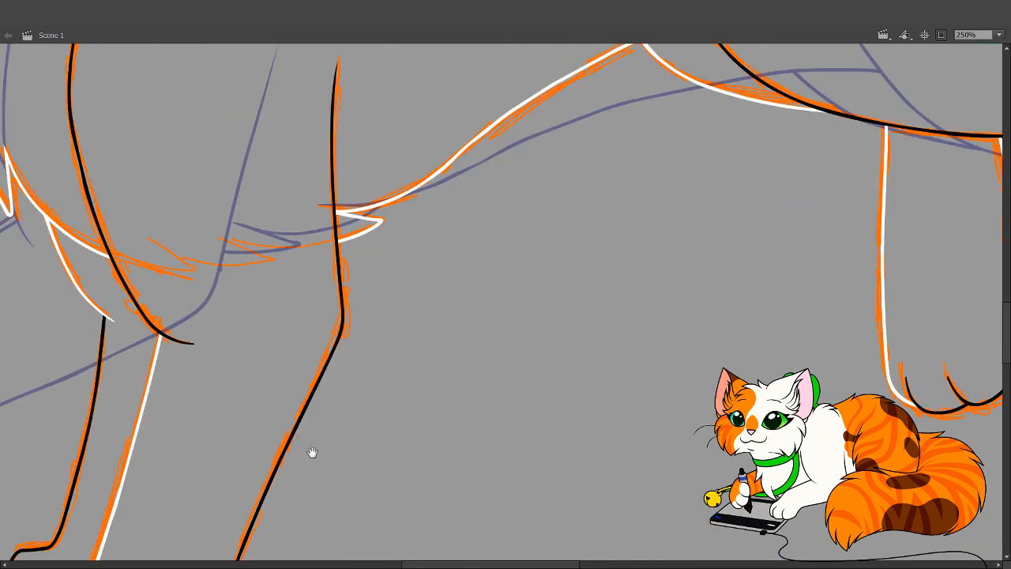
drag(214, 458, 463, 487)
drag(384, 409, 486, 500)
drag(270, 298, 435, 482)
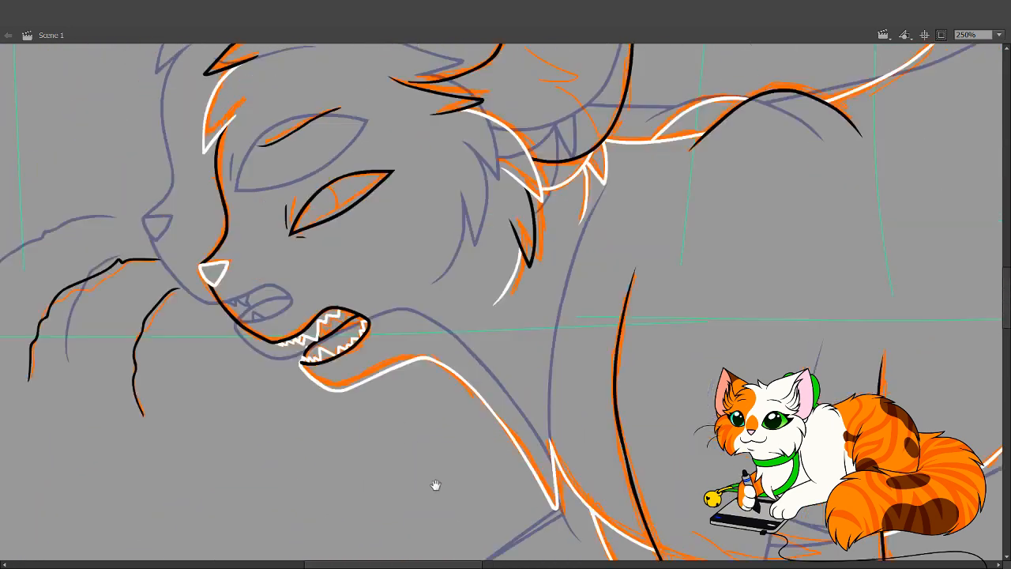
drag(374, 409, 411, 461)
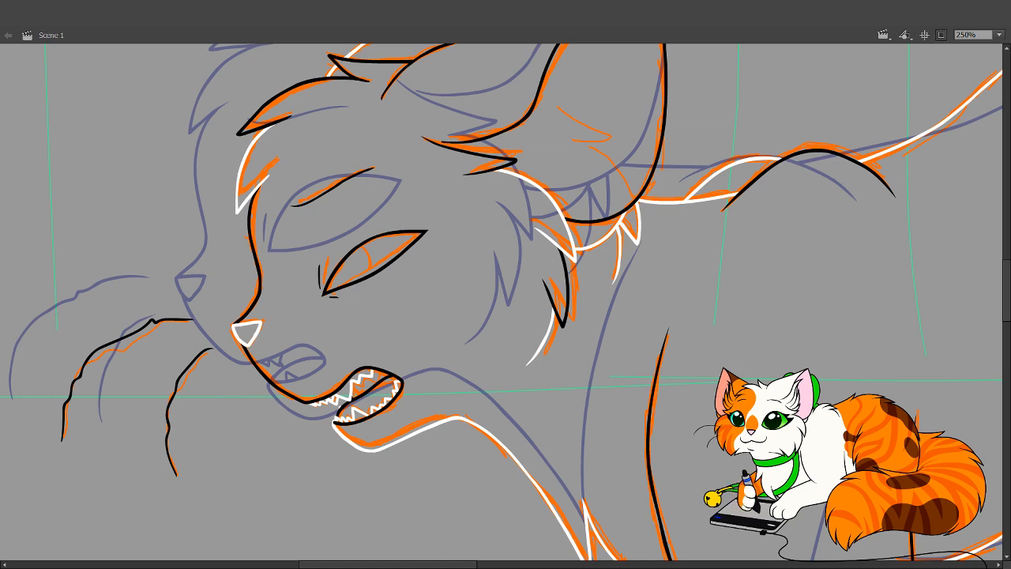
alt+click(306, 298)
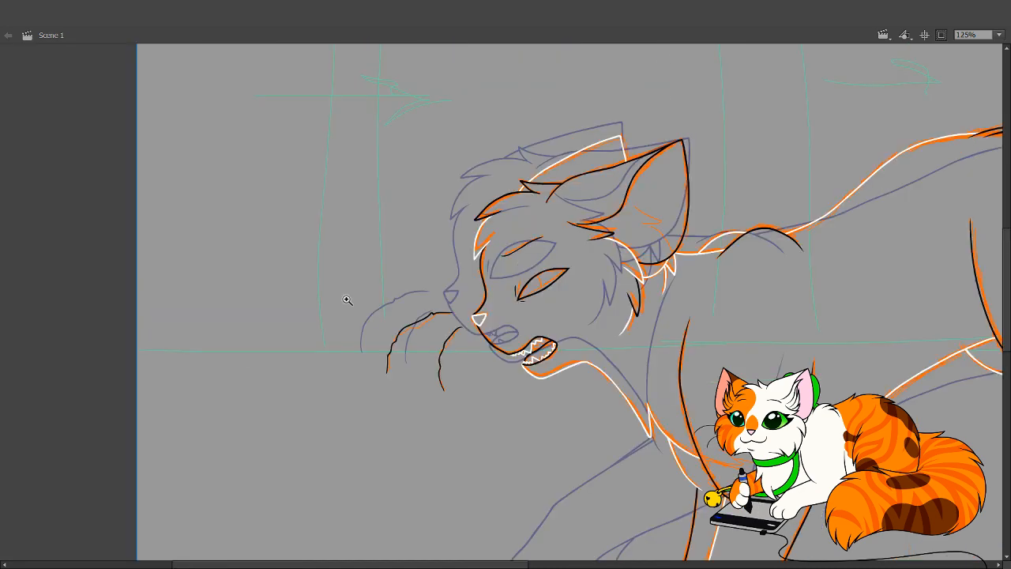
Recolour the white outlines black and turn off onion skinning with the whole drawing in view
mouse_move(460, 391)
mouse_down()
mouse_move(263, 298)
mouse_move(85, 333)
mouse_up()
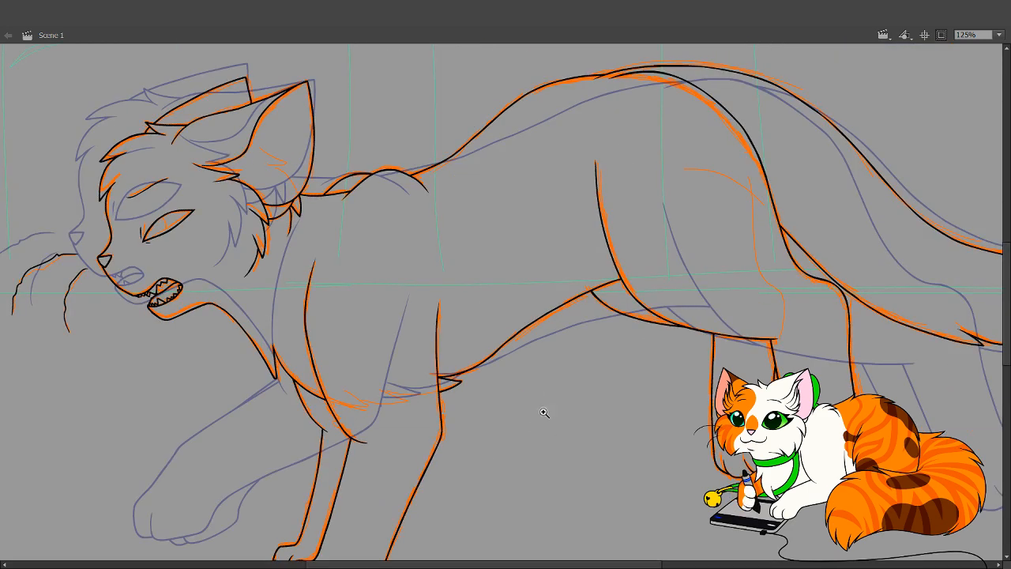
drag(338, 241, 400, 300)
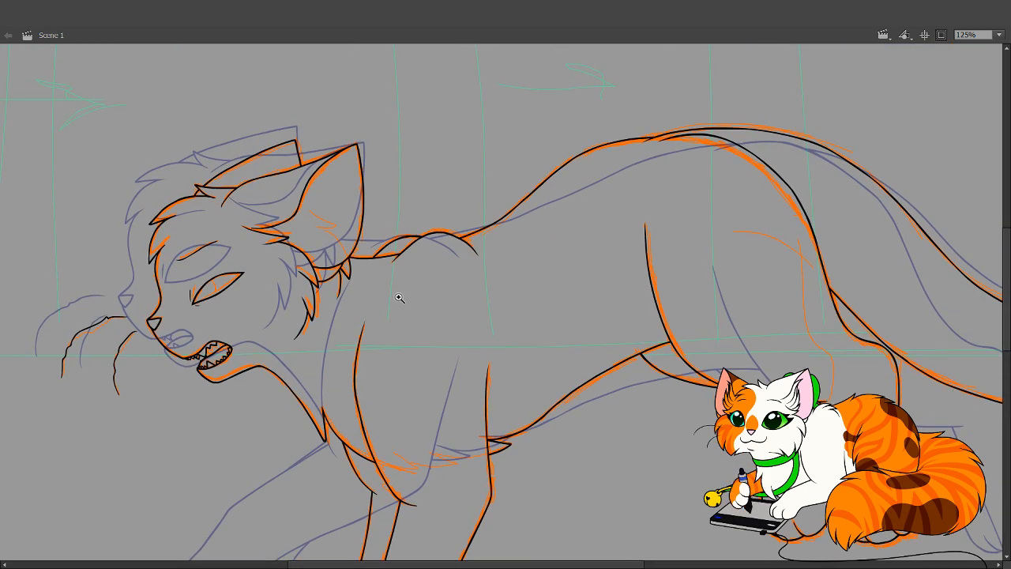
alt+click(557, 262)
alt+click(546, 307)
drag(242, 198, 771, 467)
drag(579, 345, 626, 397)
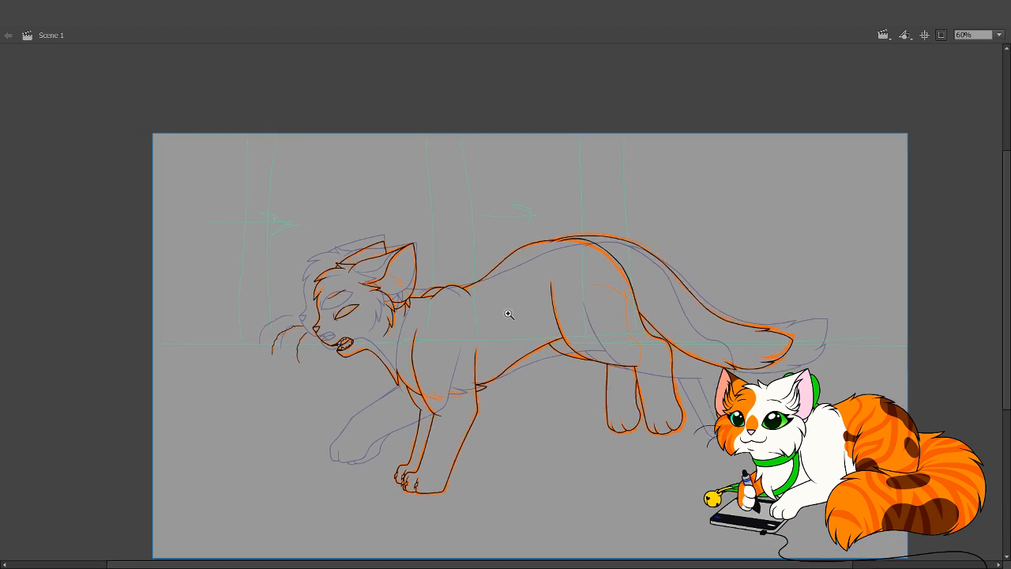
key(alt+shift+o)
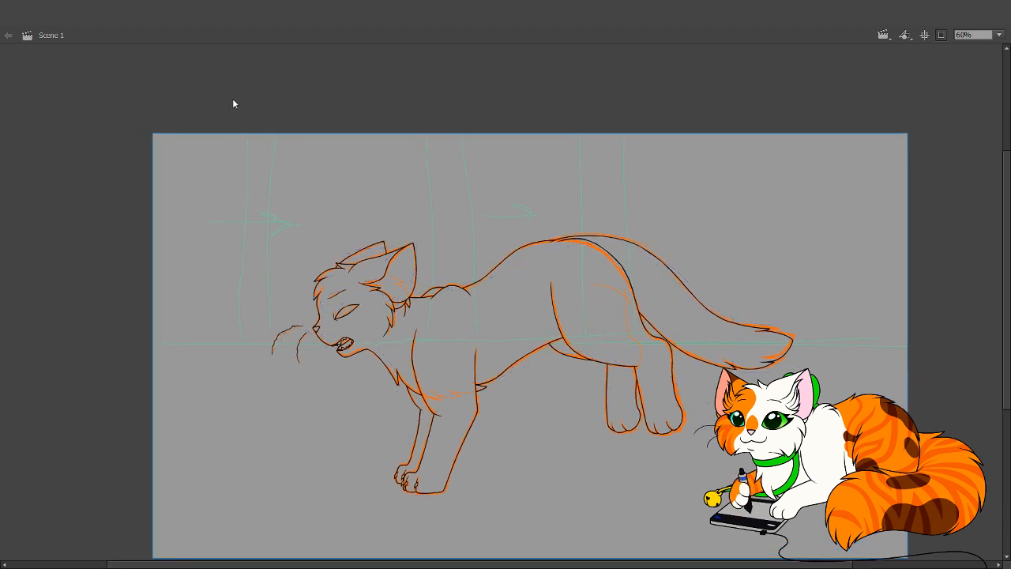
Play back the running cat animation and step forward frame by frame through the remaining orange sketches
key(Return)
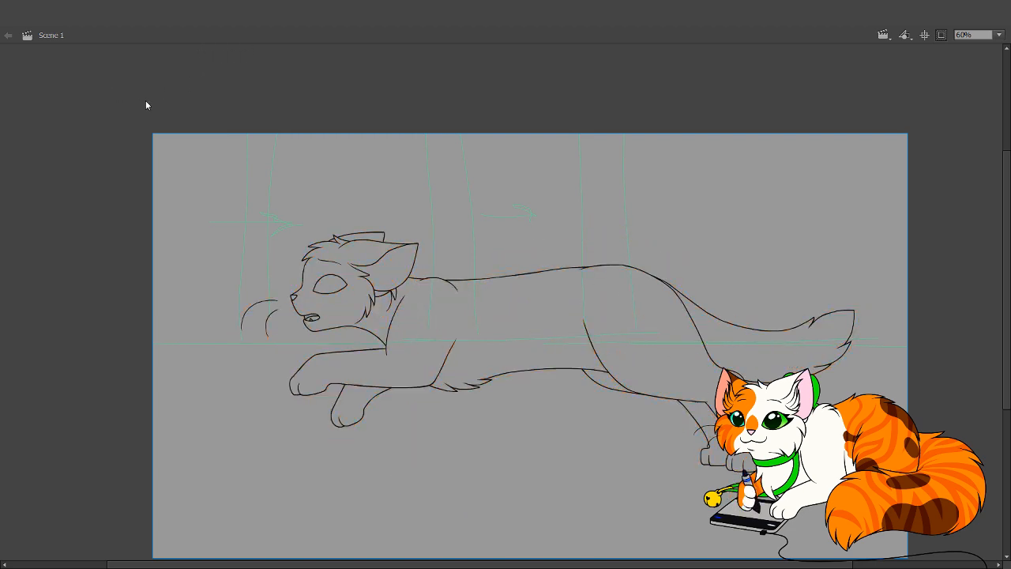
key(Return)
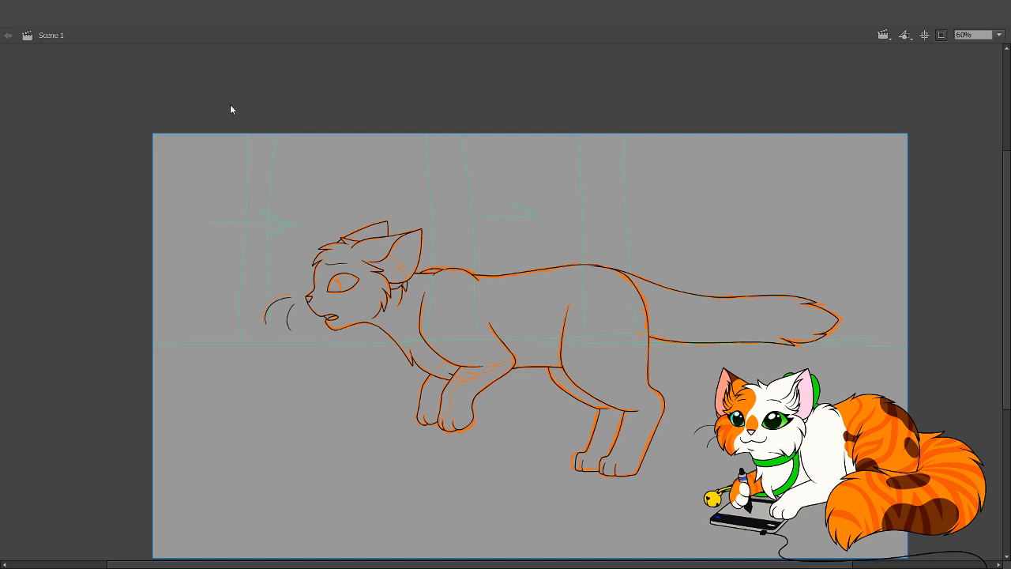
key(.)
key(.)
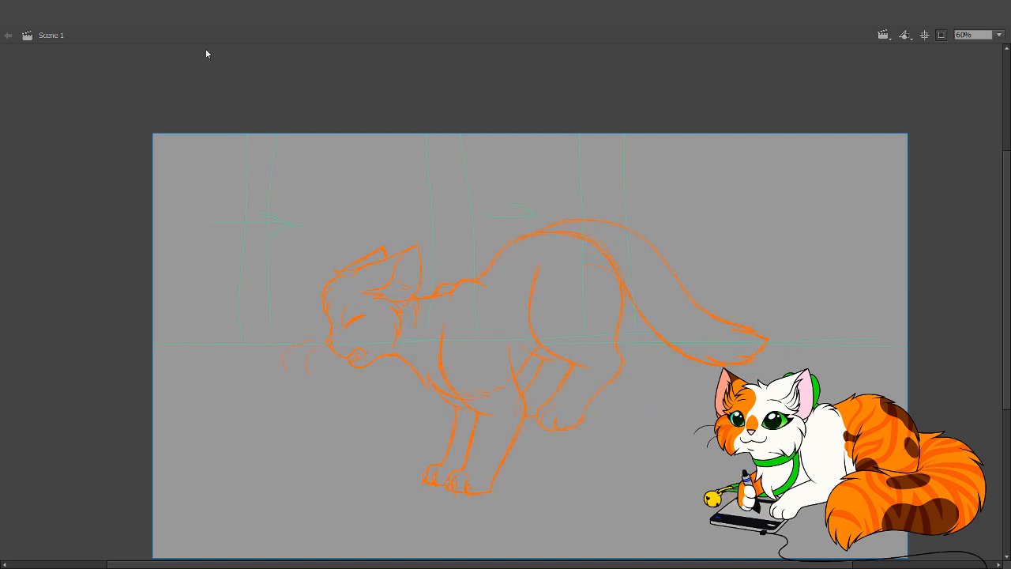
key(.)
key(.)
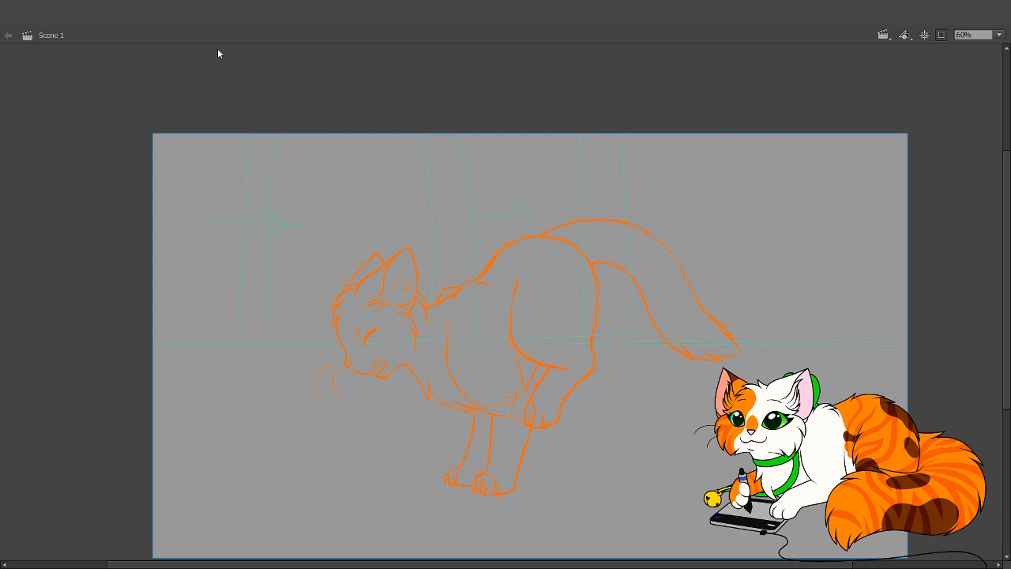
key(.)
key(.)
key(.)
key(.)
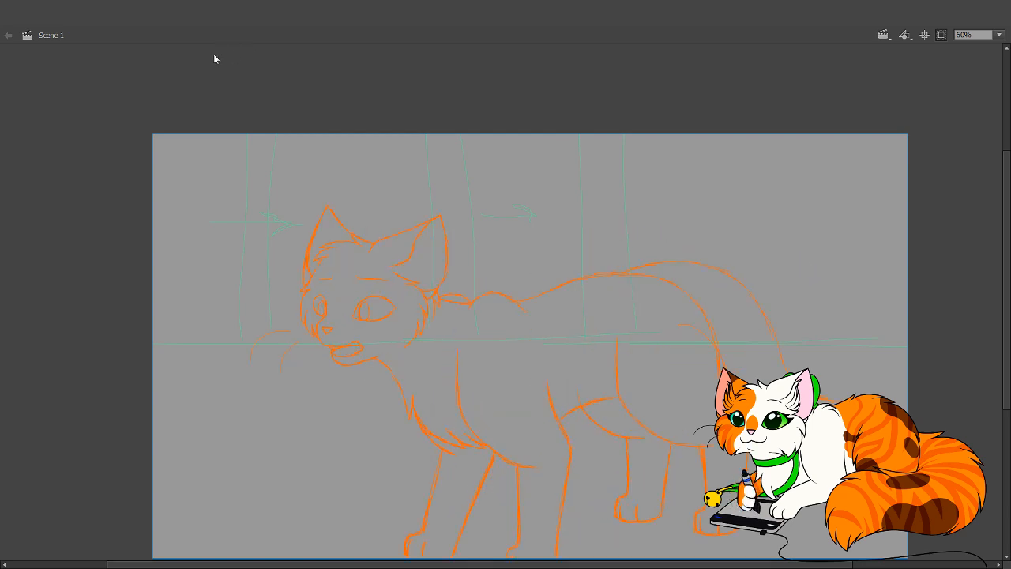
key(.)
key(.)
key(.)
key(.)
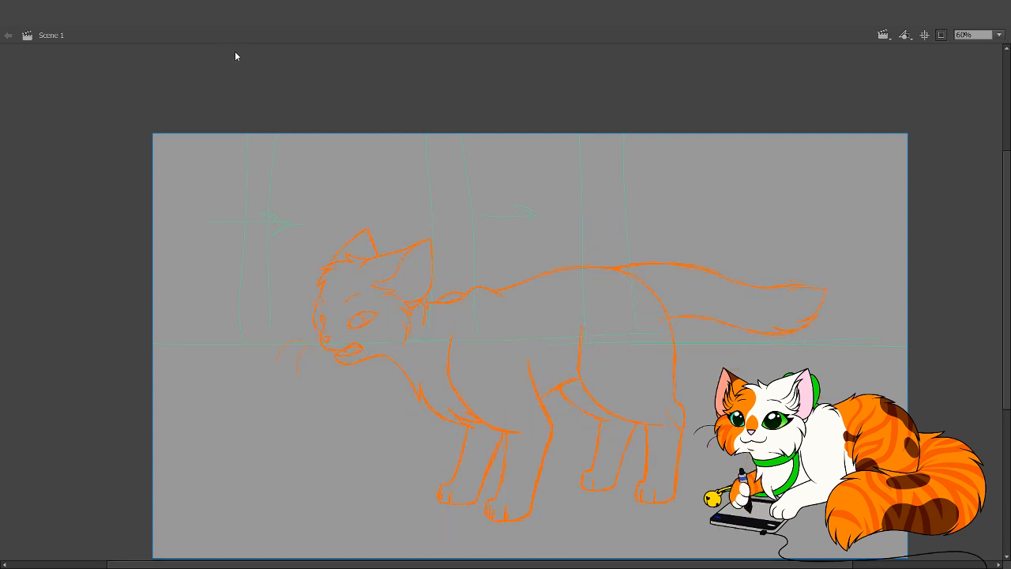
Step forward frame by frame through the running cat sketches and the following shots to review the poses
key(.)
key(.)
key(.)
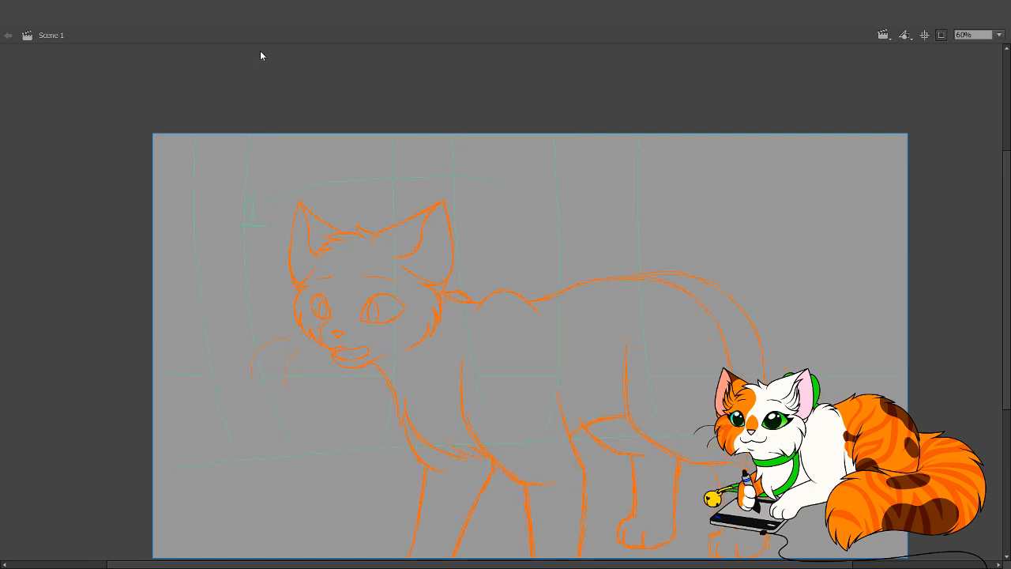
key(.)
key(.)
key(.)
key(.)
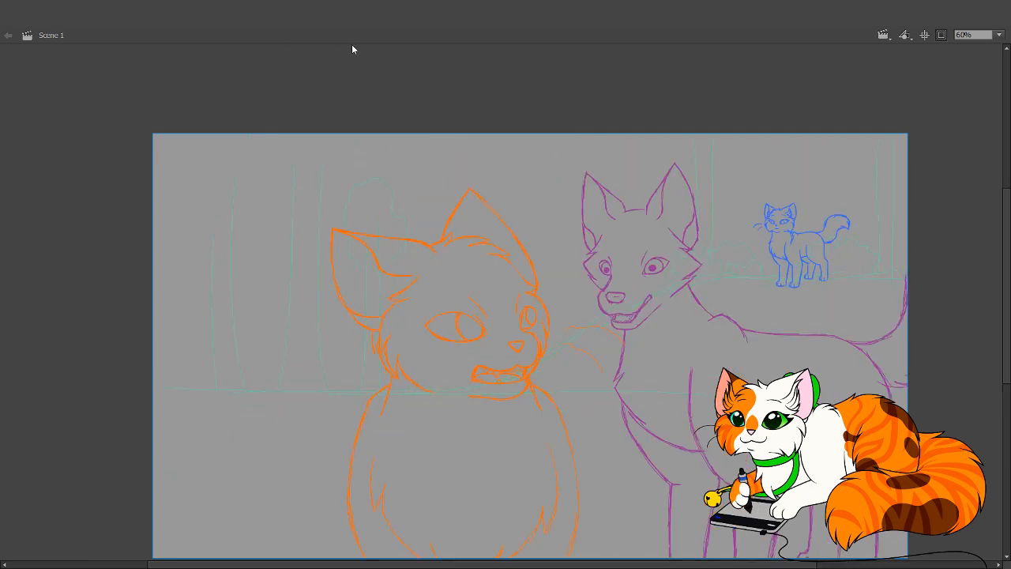
key(.)
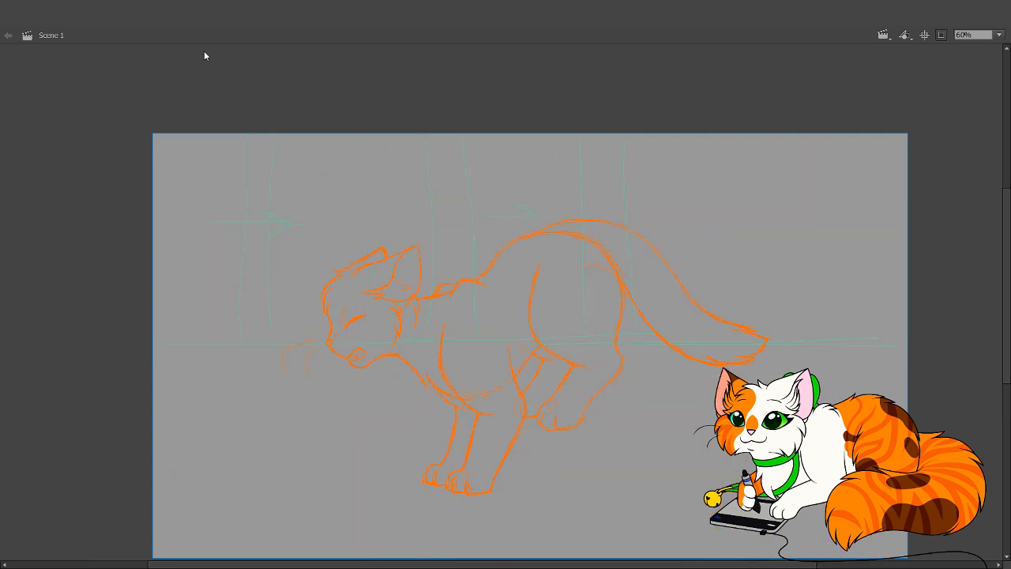
key(.)
key(.)
key(.)
key(.)
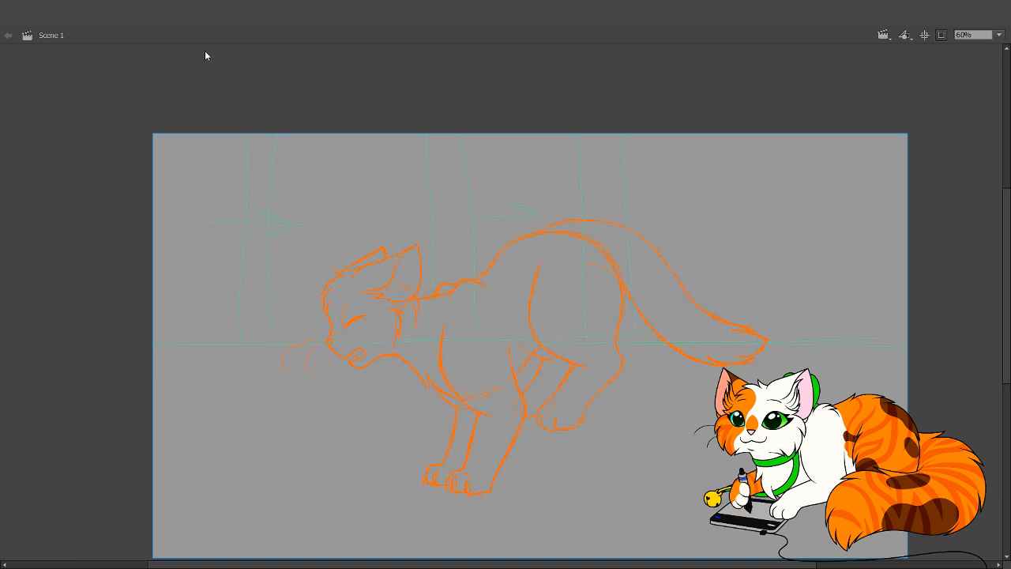
key(.)
key(.)
key(.)
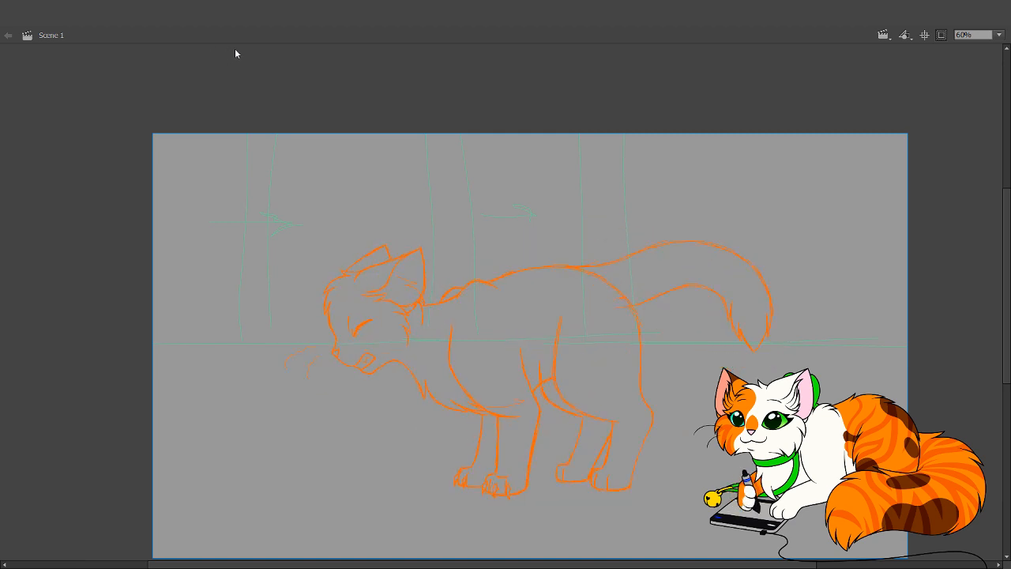
key(.)
key(.)
key(.)
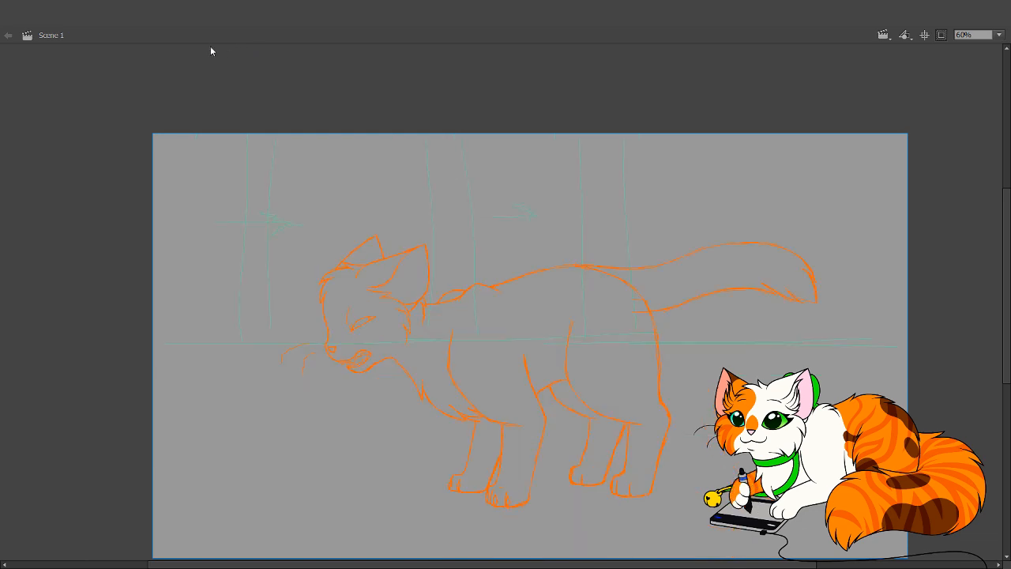
key(.)
key(.)
key(.)
key(.)
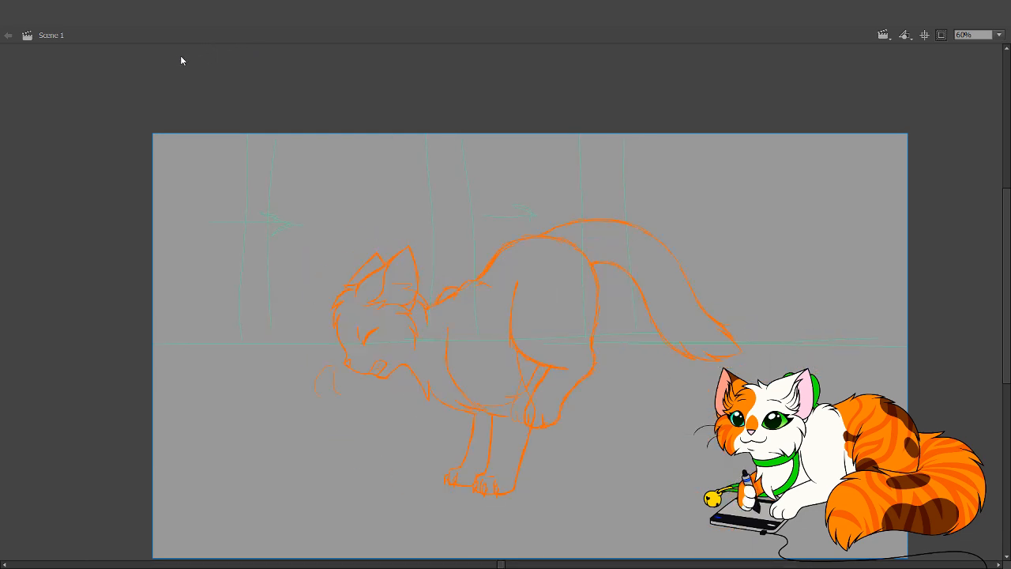
key(.)
key(.)
key(.)
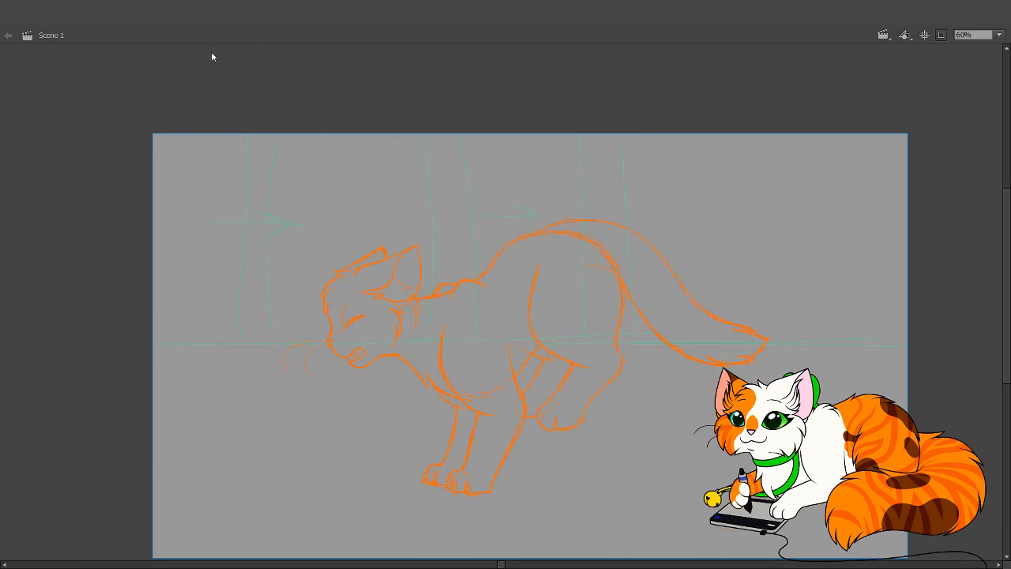
key(.)
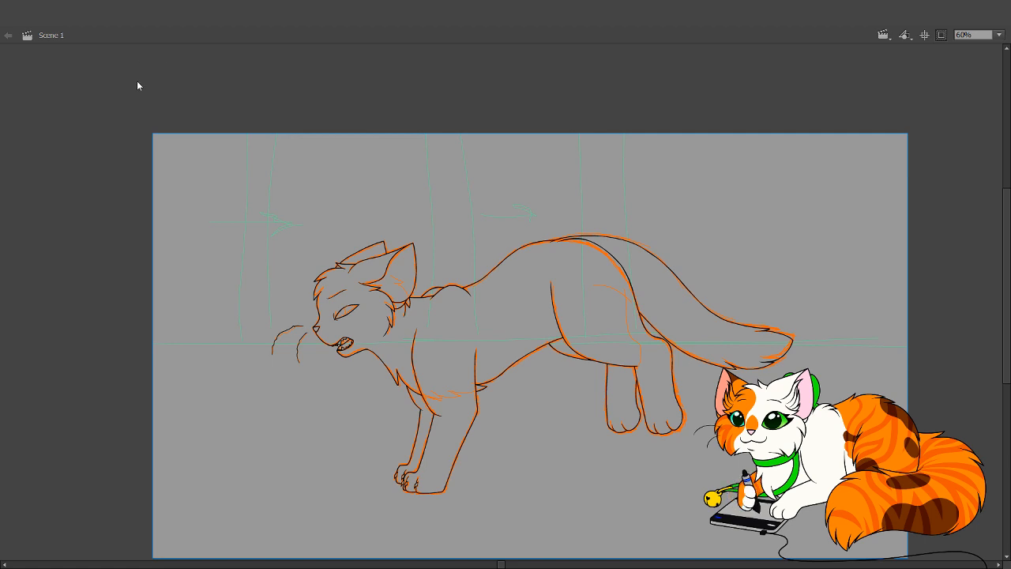
Examine the traced running cat's line art up close and play back the animation with the whole stage in view
key(z)
click(530, 227)
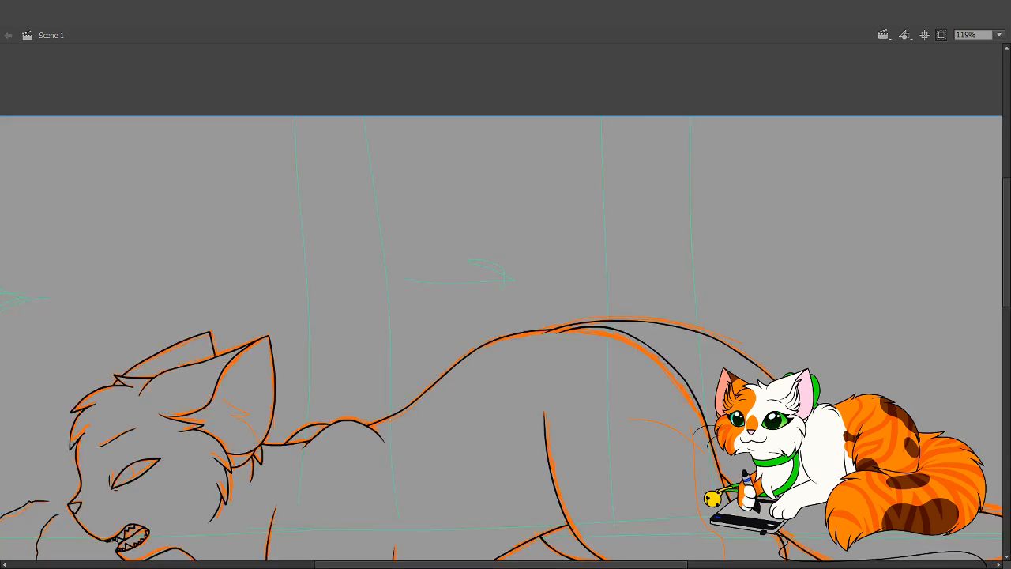
alt+click(405, 330)
alt+click(418, 327)
drag(278, 195, 846, 518)
drag(587, 302, 646, 367)
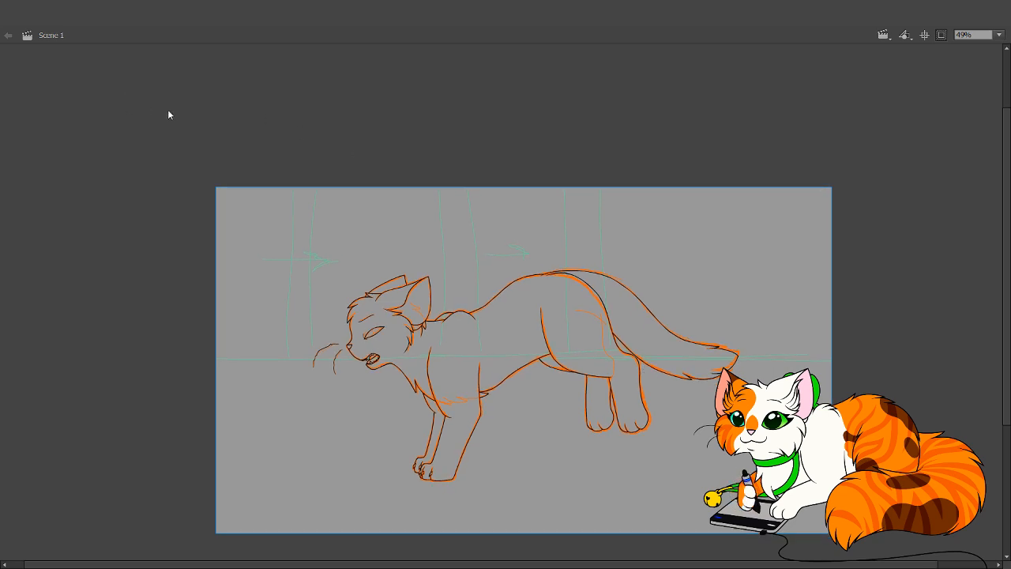
key(Return)
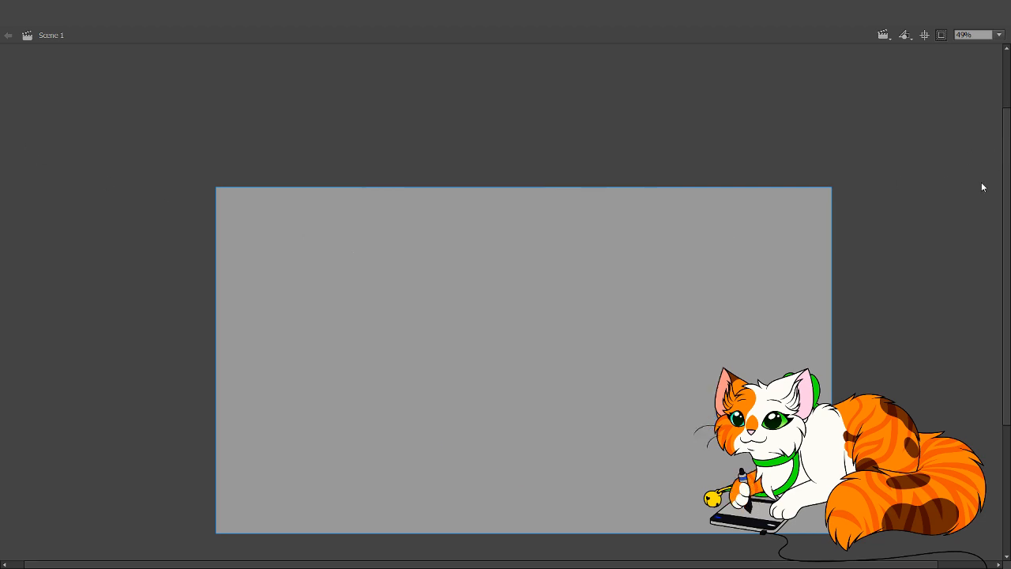
Change the stage background to dark grey and play back the animation against it
click(827, 351)
click(662, 424)
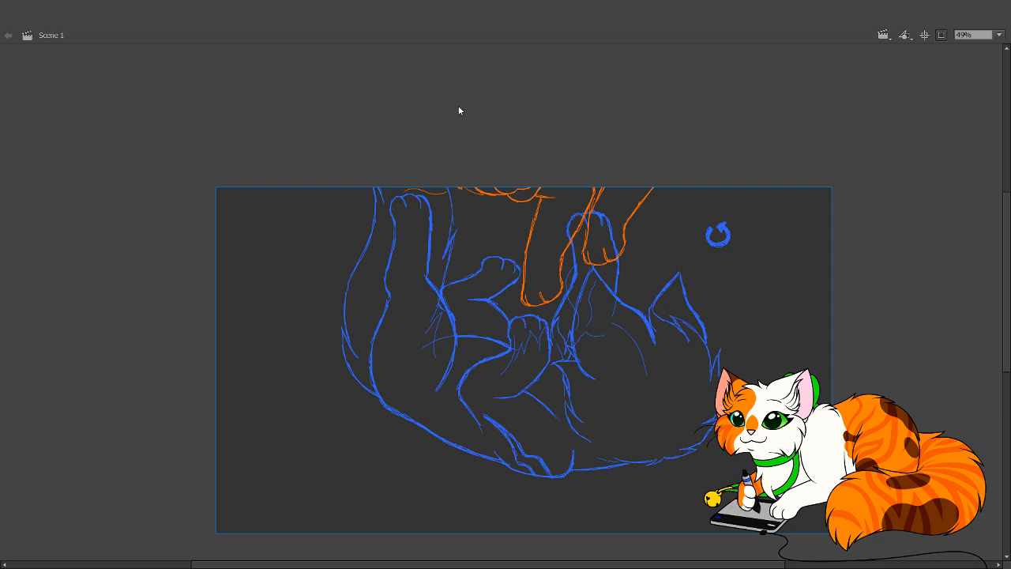
key(Return)
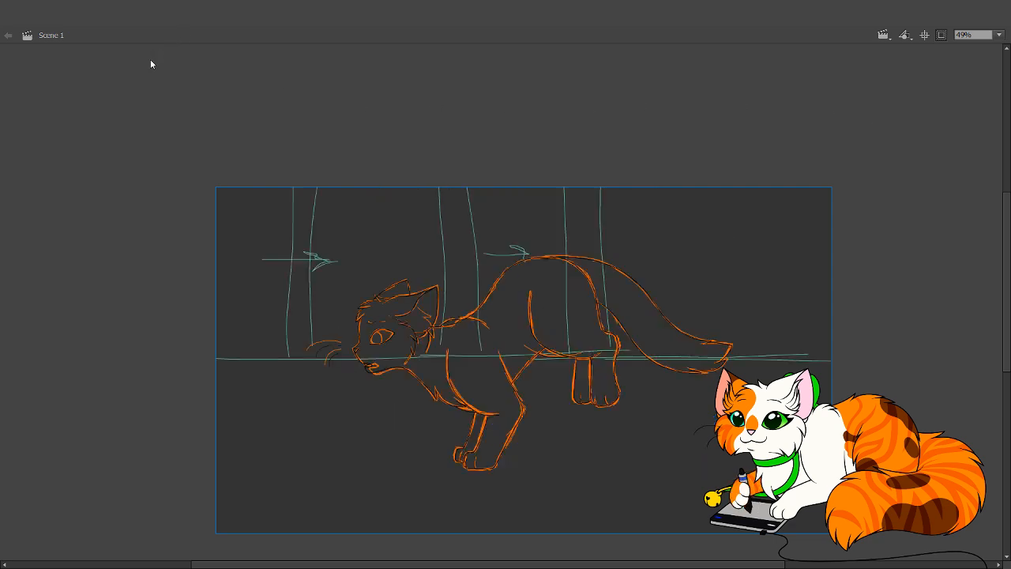